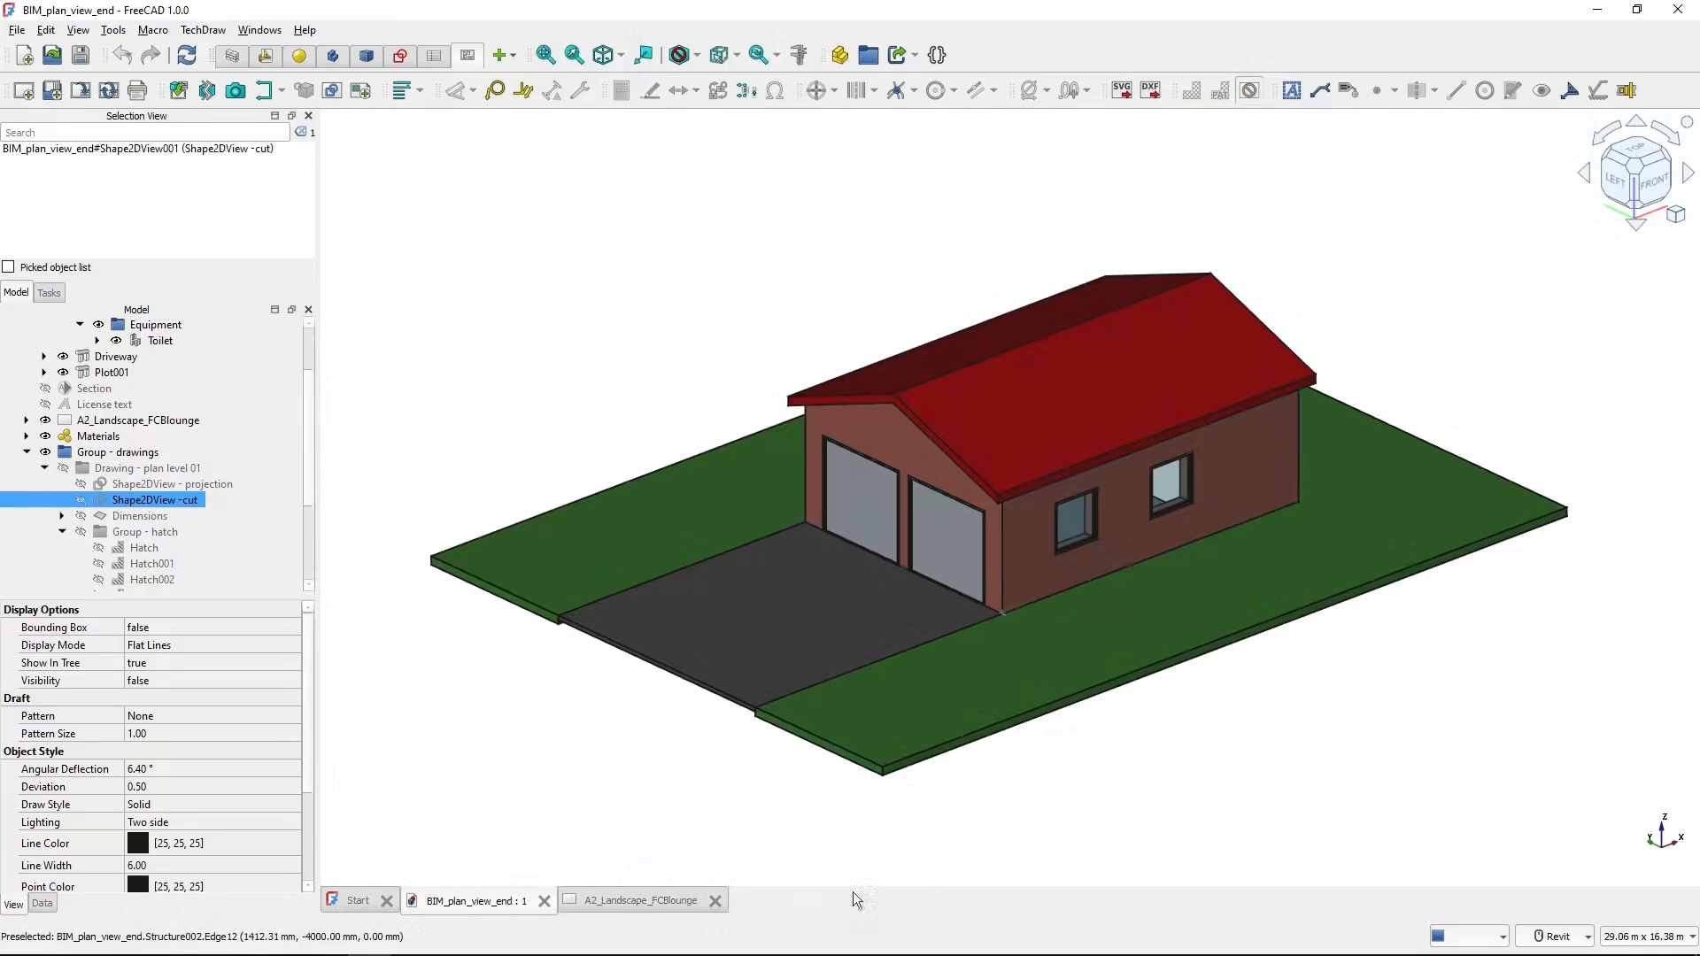
- Open the A2_Landscape_FCBlounge drawing page and examine the plan's dimensions, room labels and title block
click(650, 898)
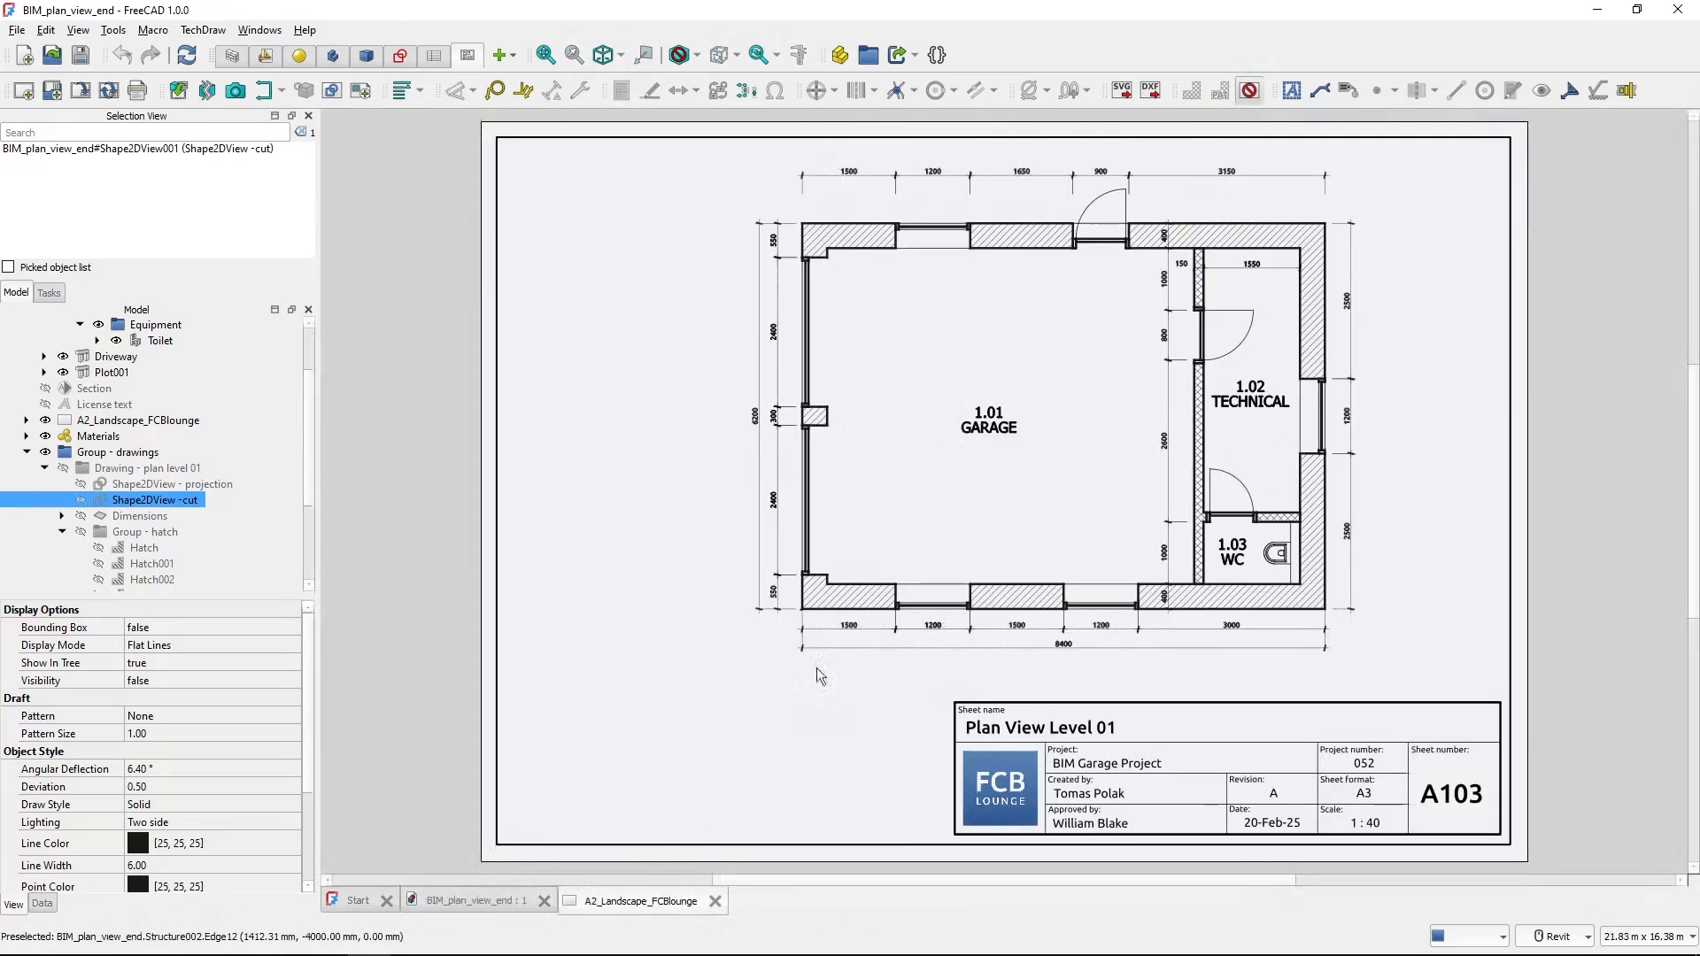
click(1452, 685)
click(1167, 356)
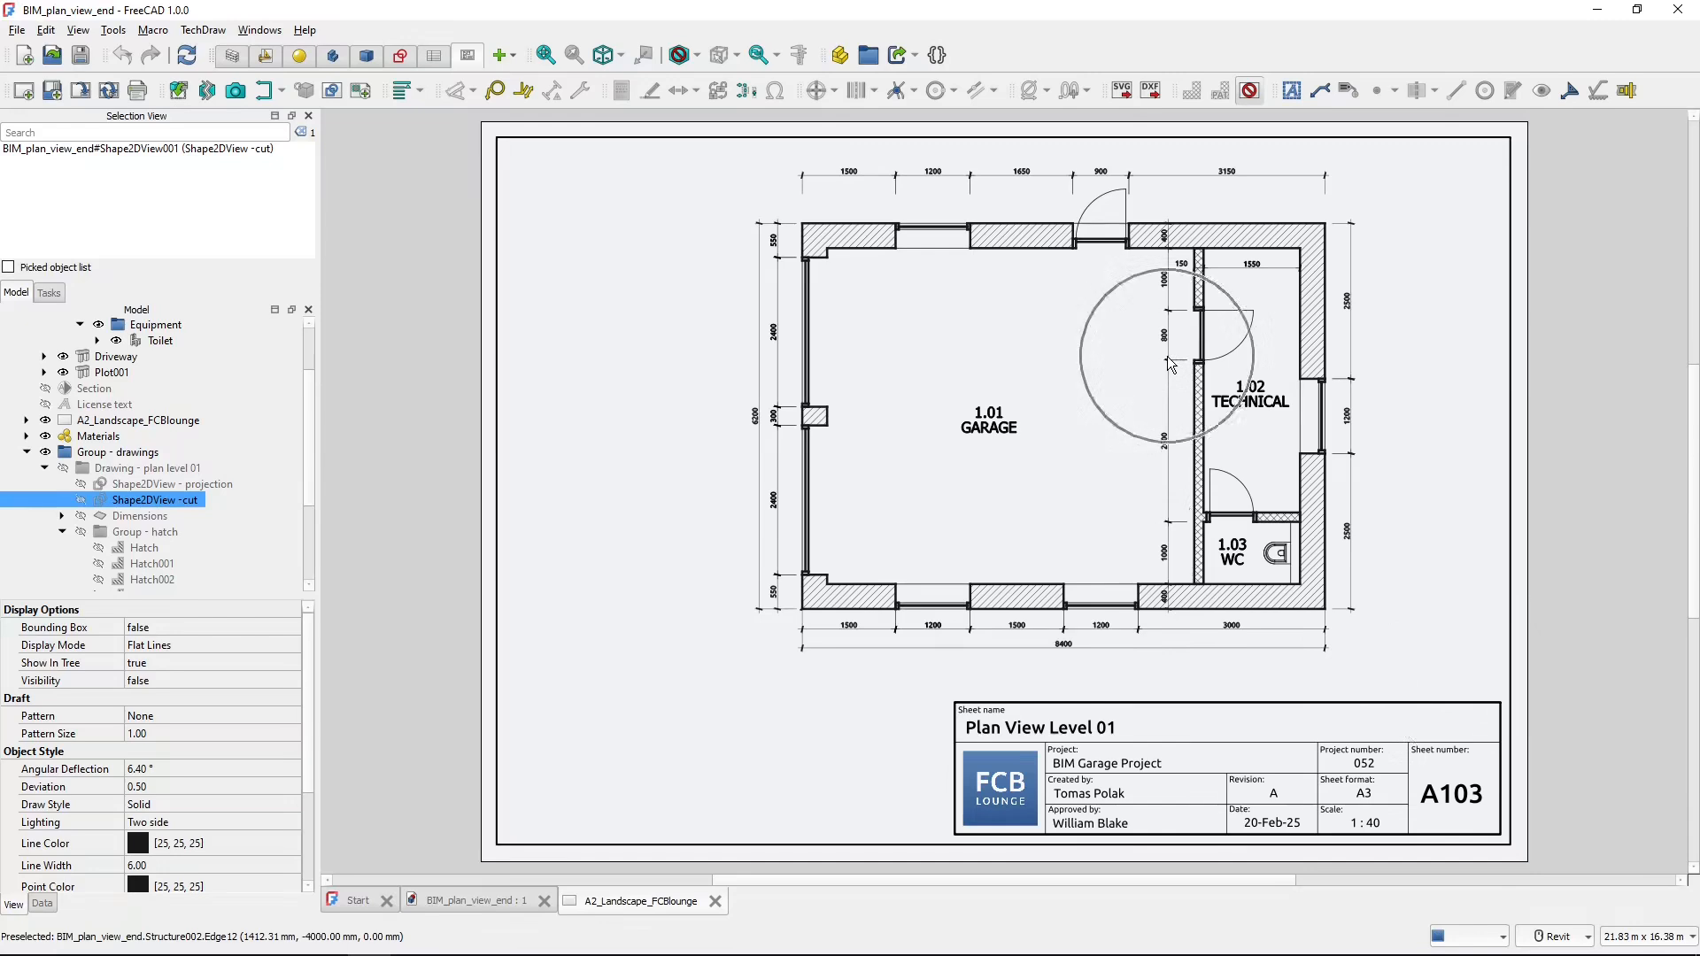
click(1012, 434)
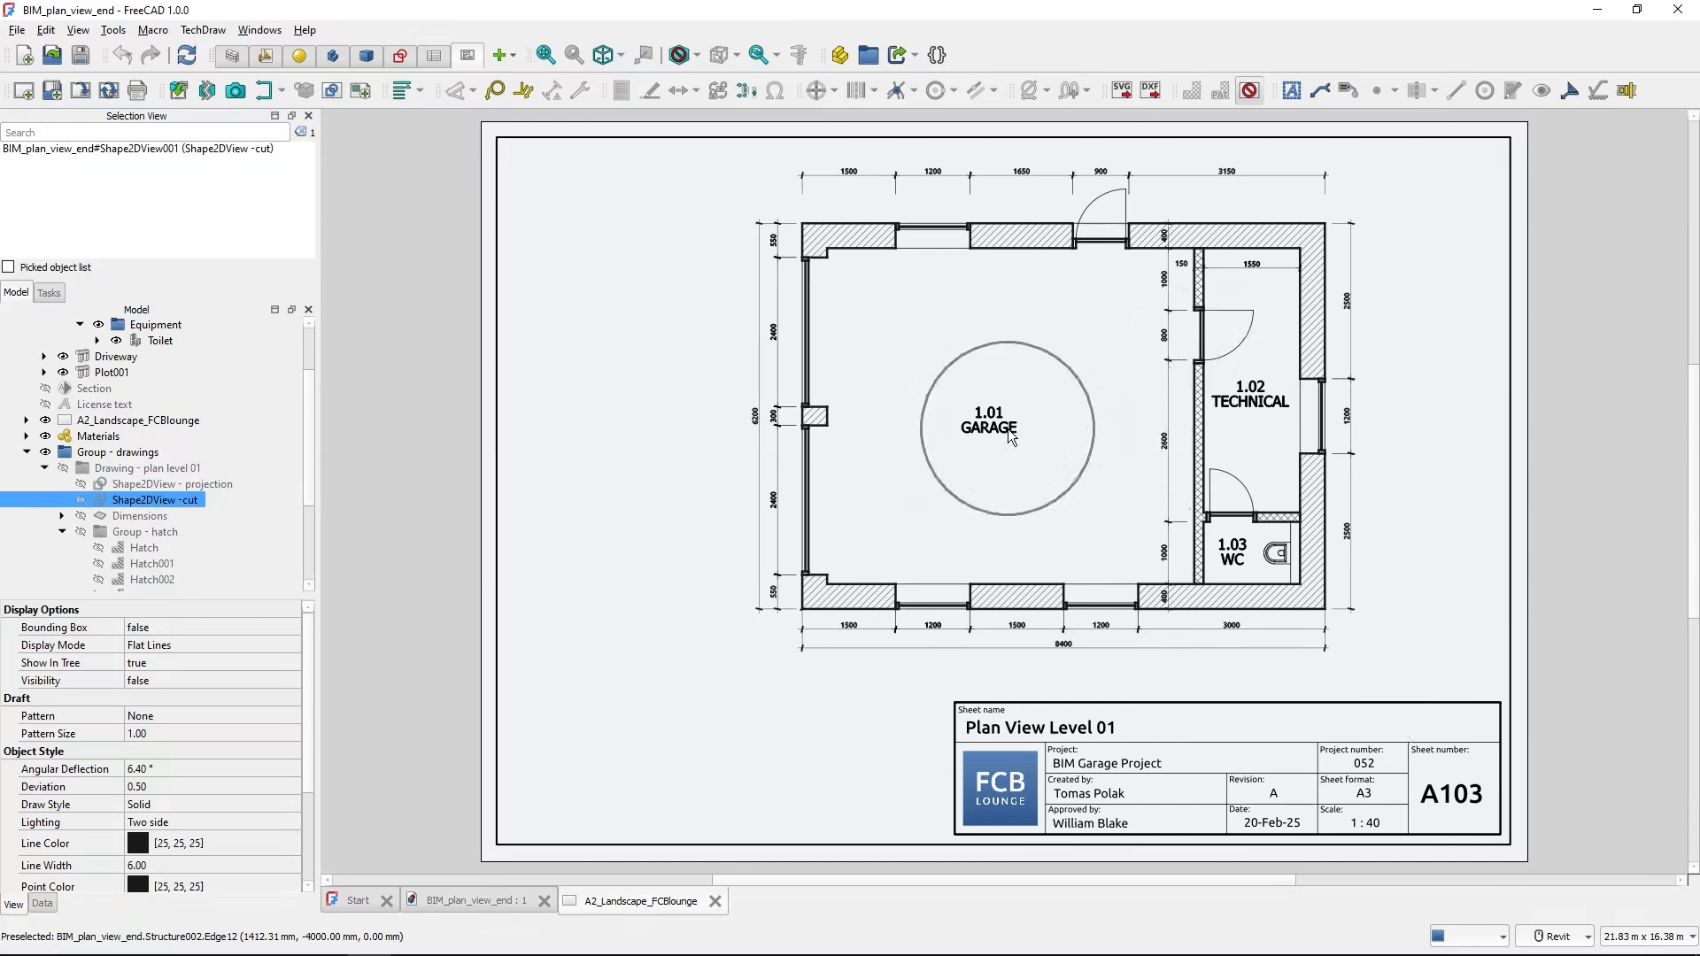
click(1003, 595)
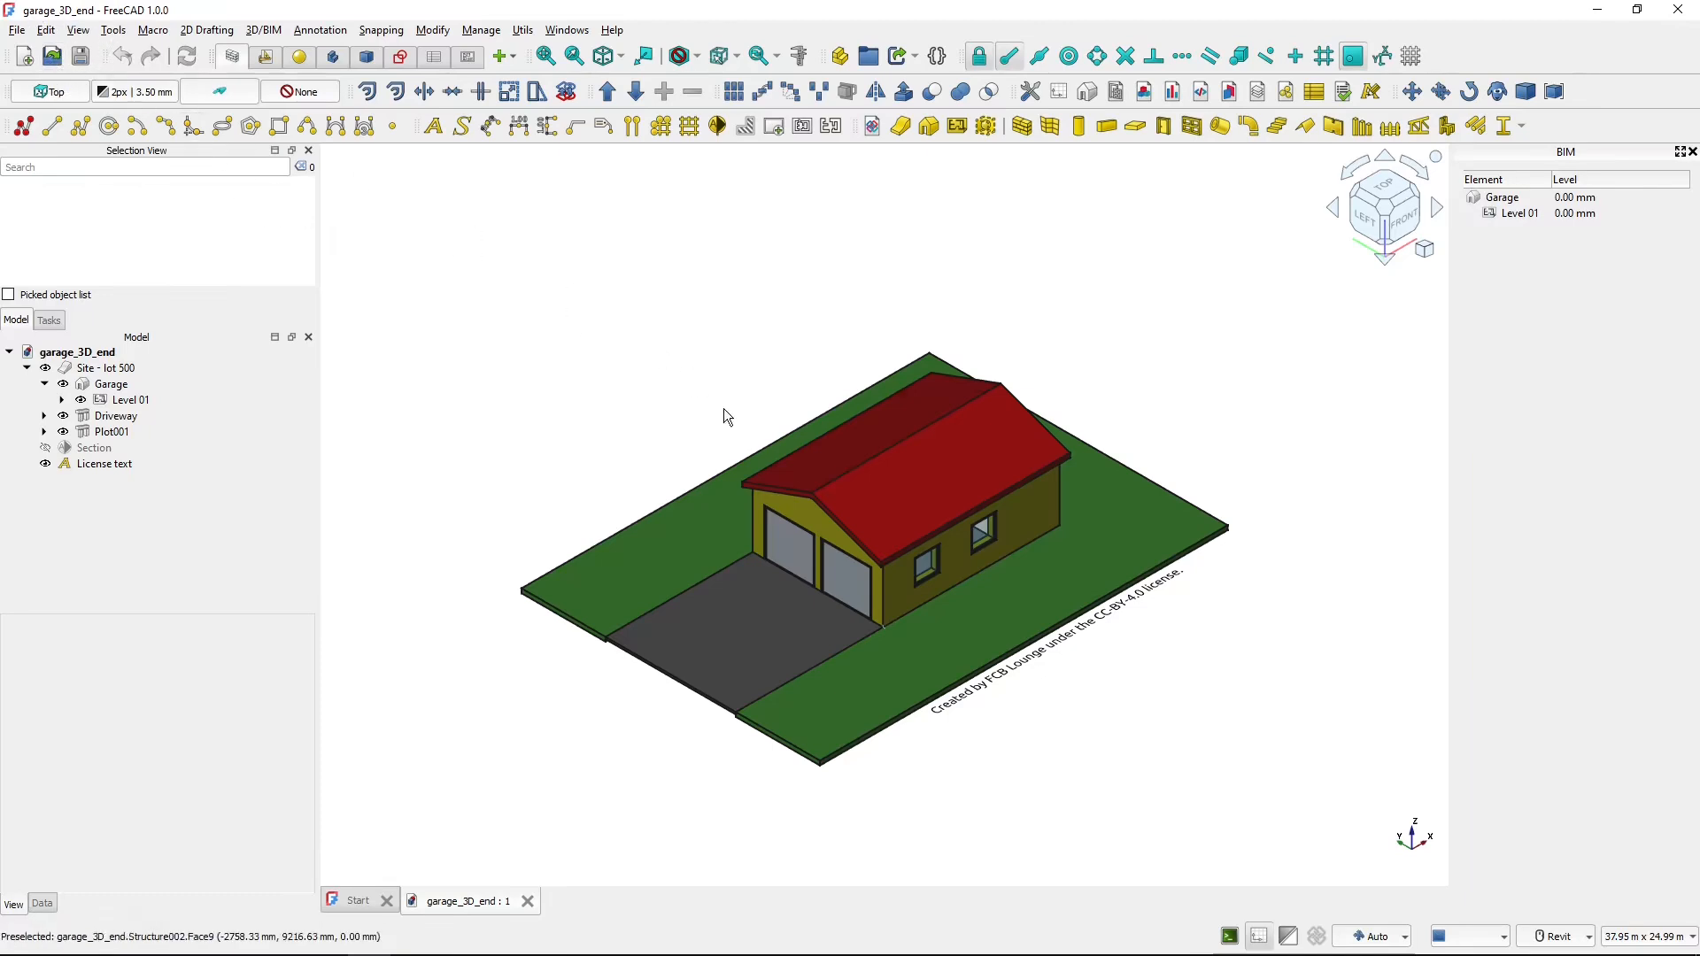
- Switch to the browser to view the Garage model in FreeCAD BIM download page, and return to FreeCAD
key(alt+Tab)
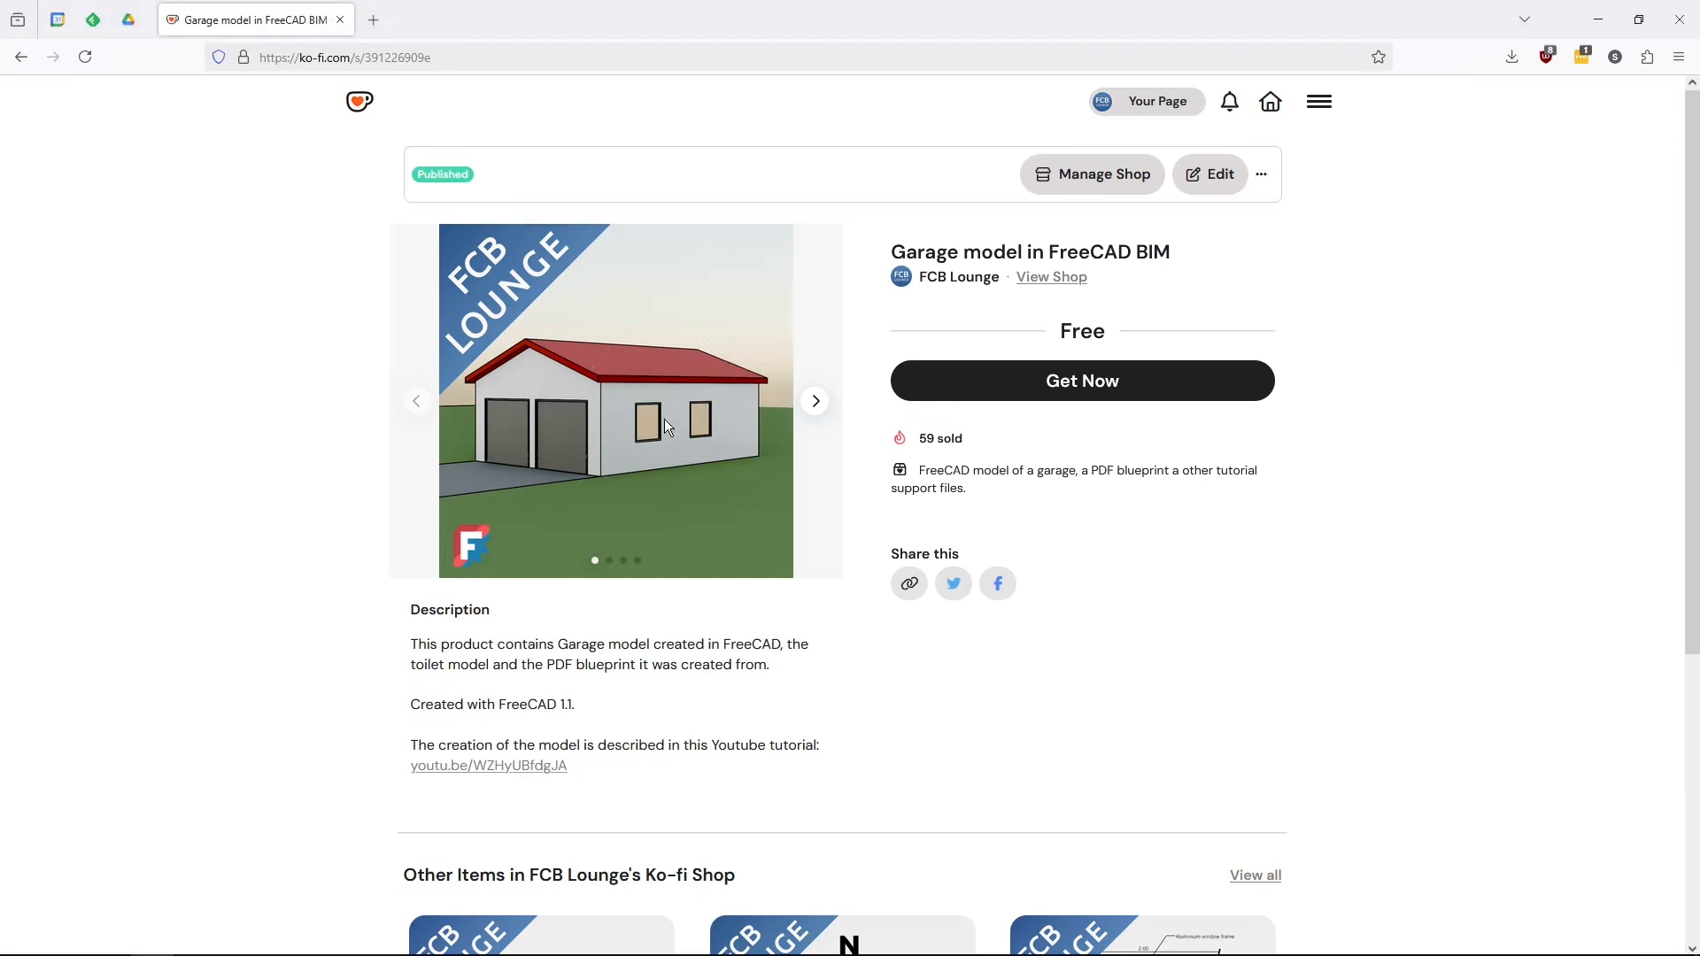
click(666, 423)
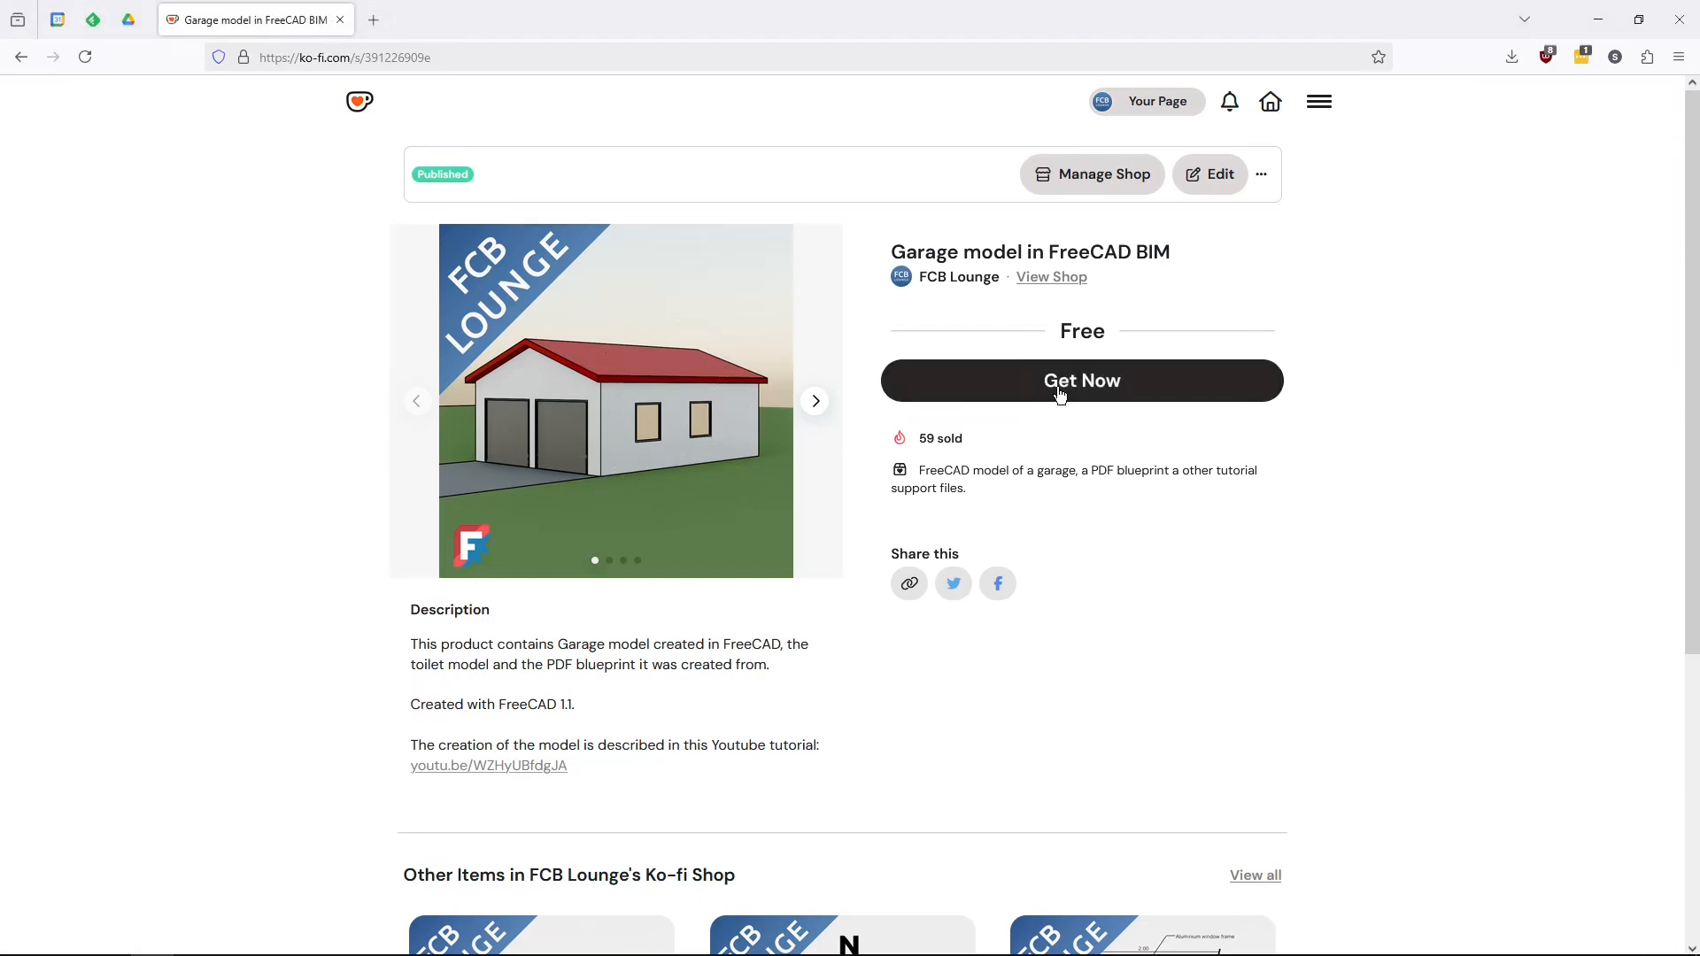
click(1111, 381)
key(alt+Tab)
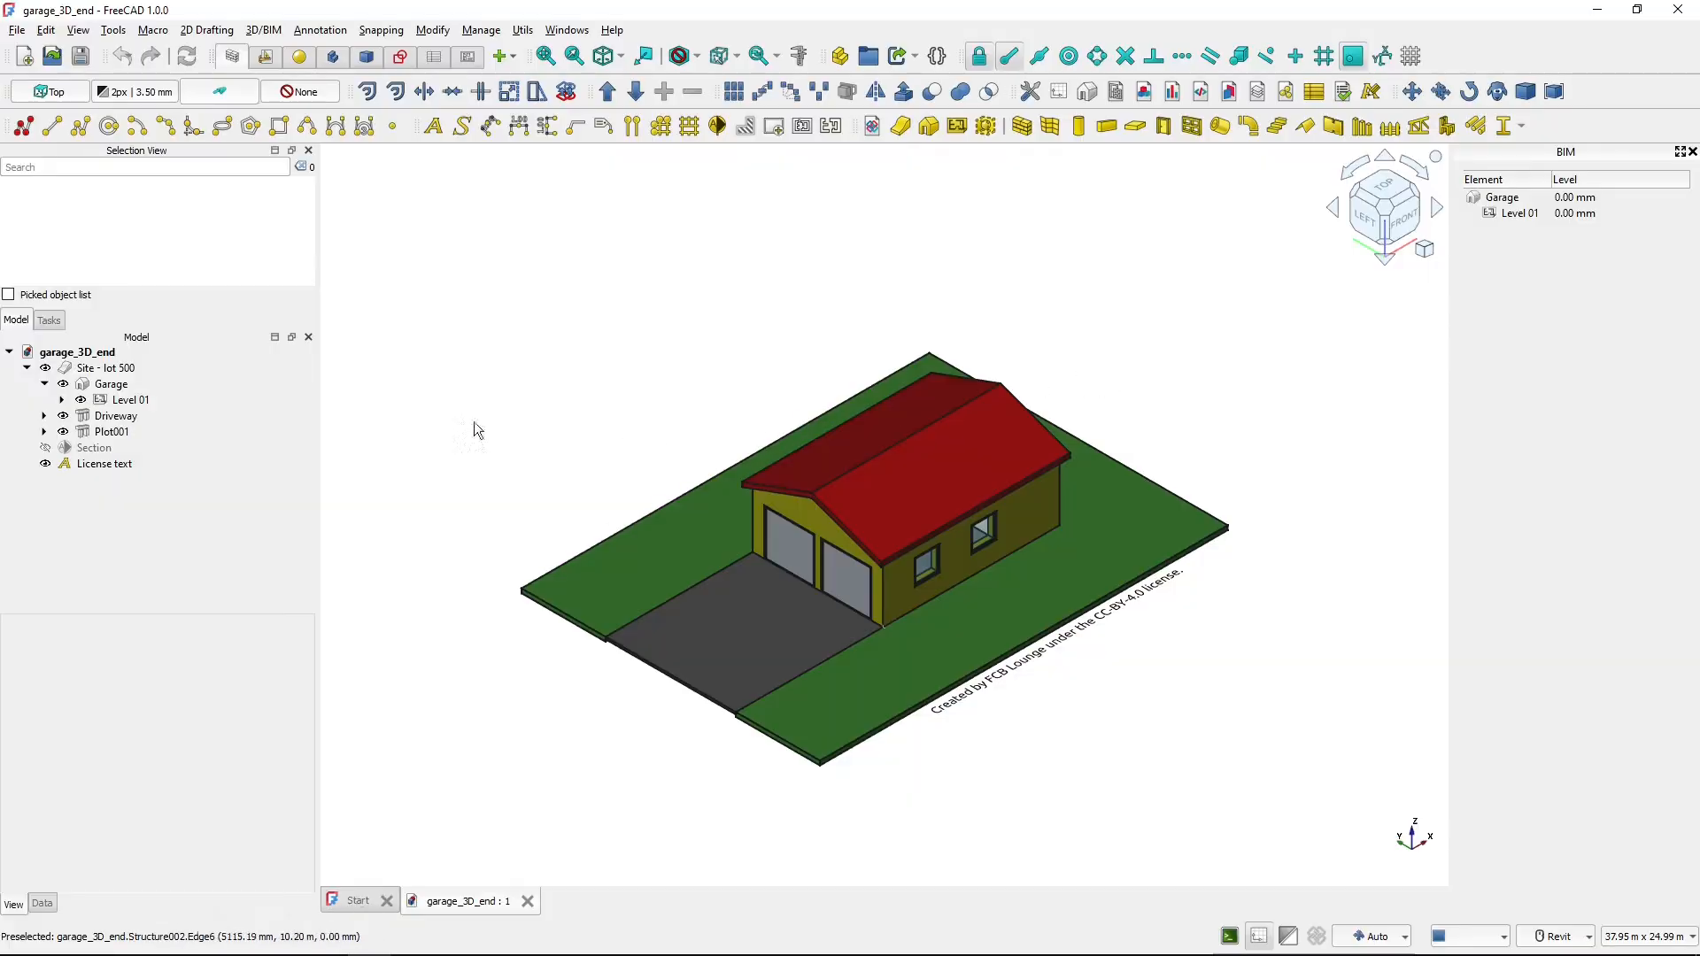
- Make the Section plane of the garage model visible
click(175, 398)
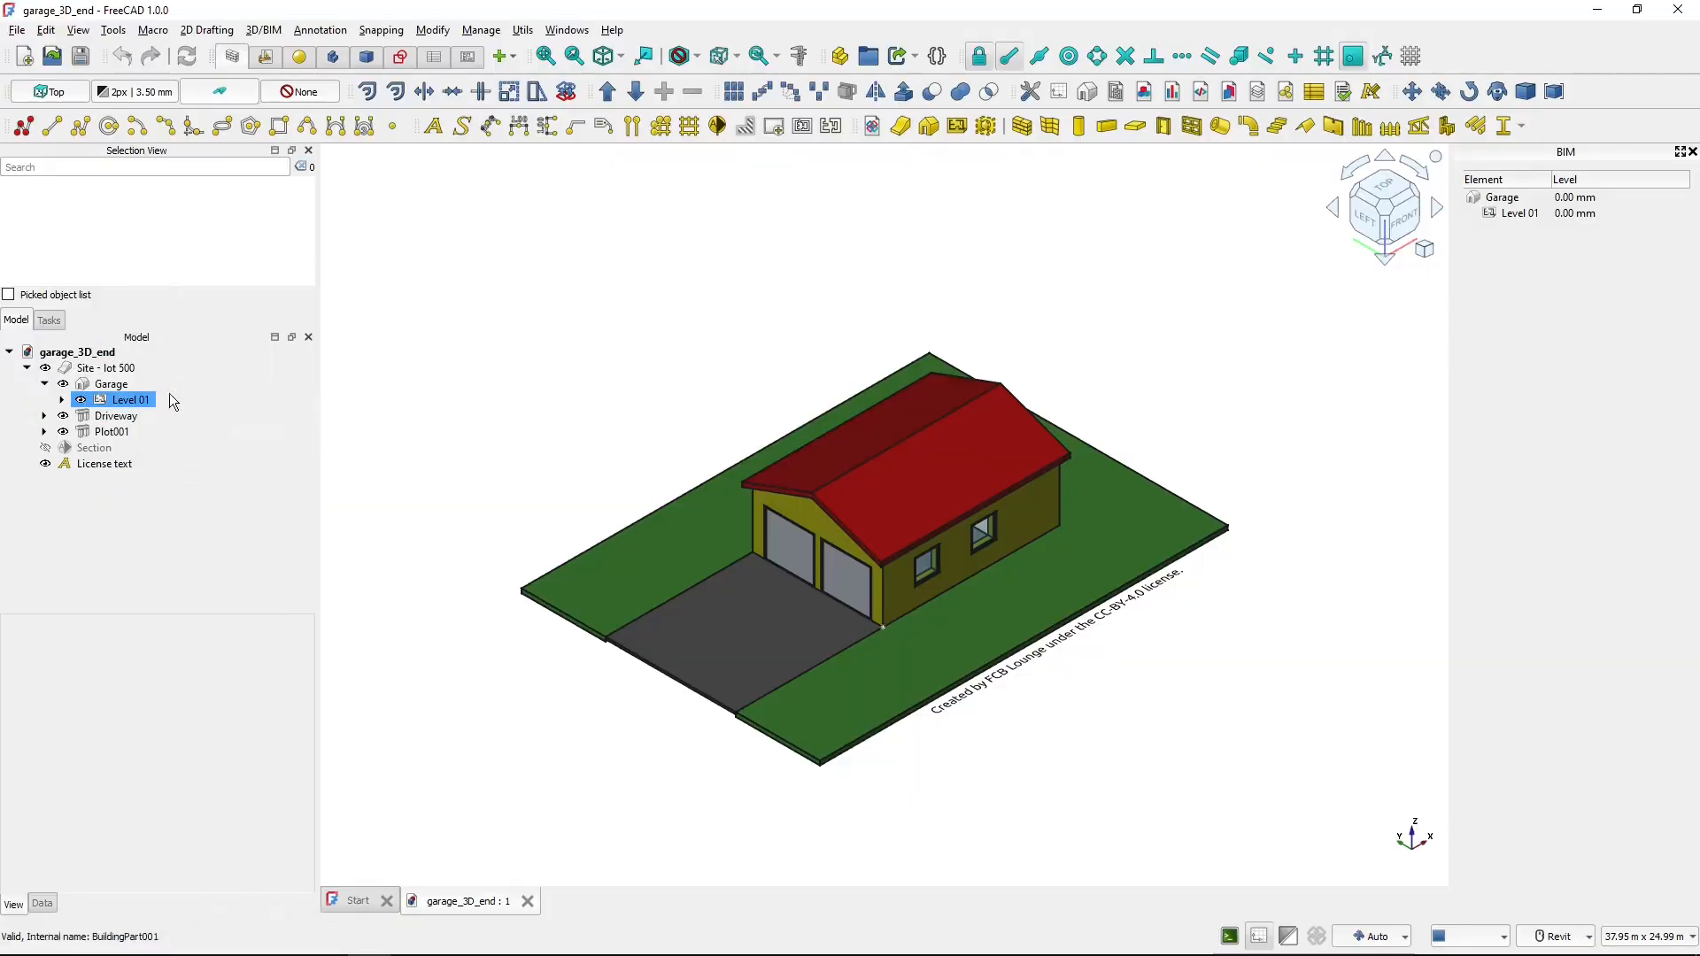
key(ctrl)
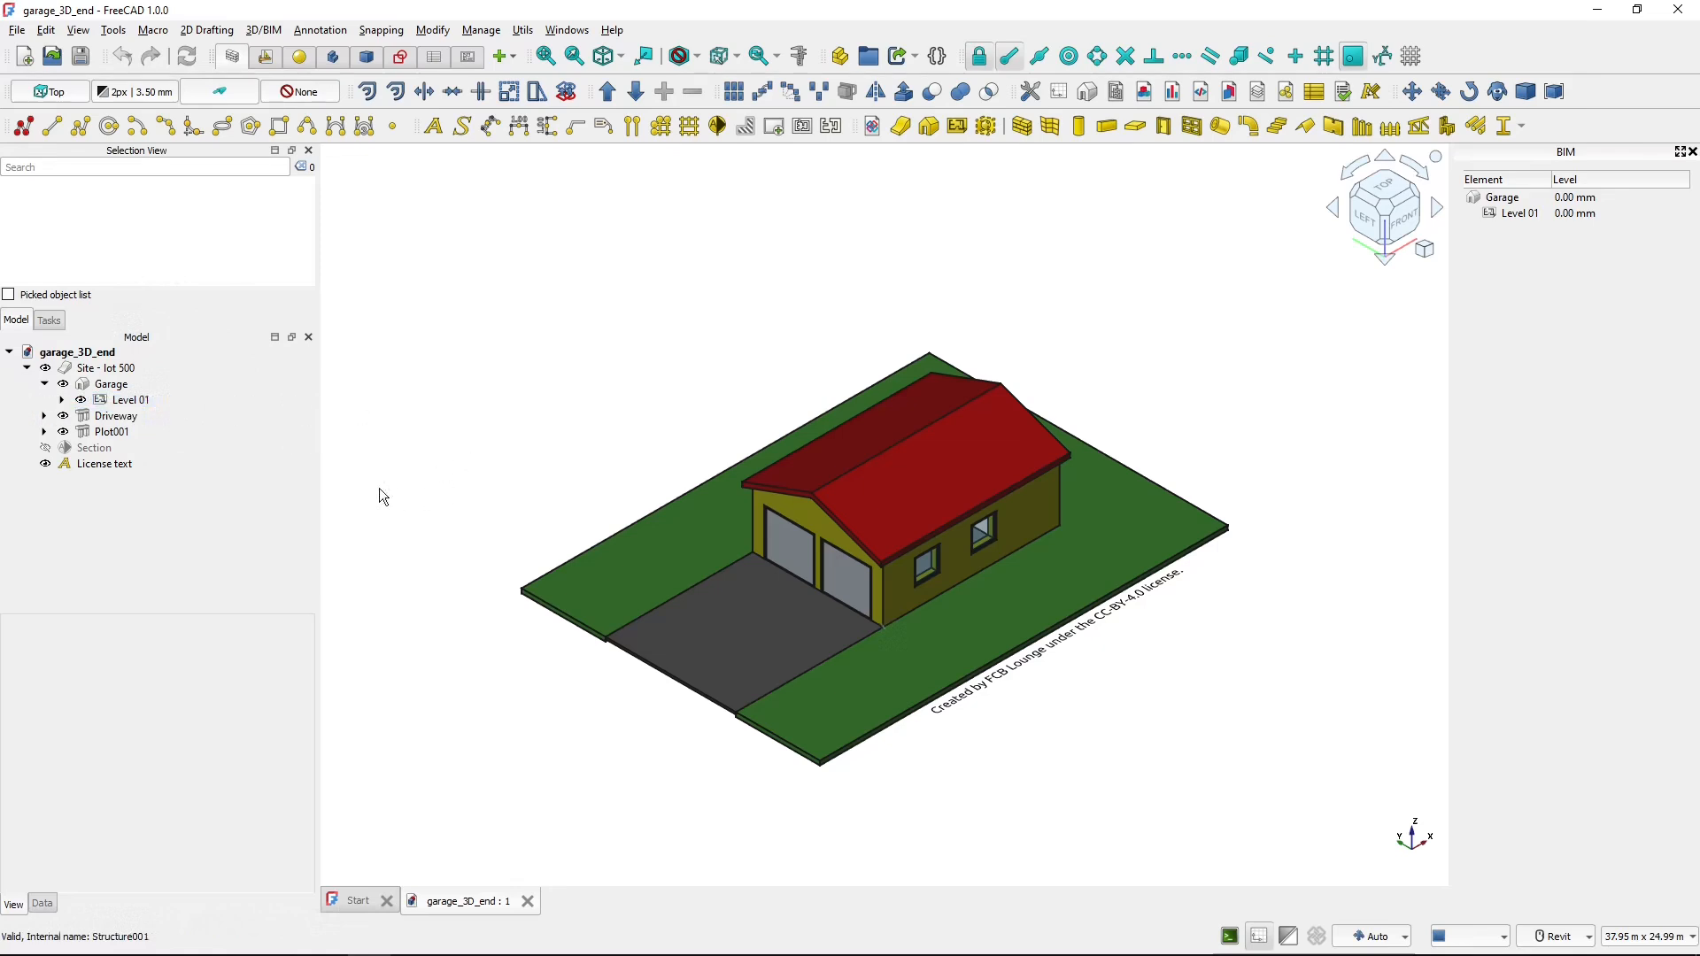
click(97, 451)
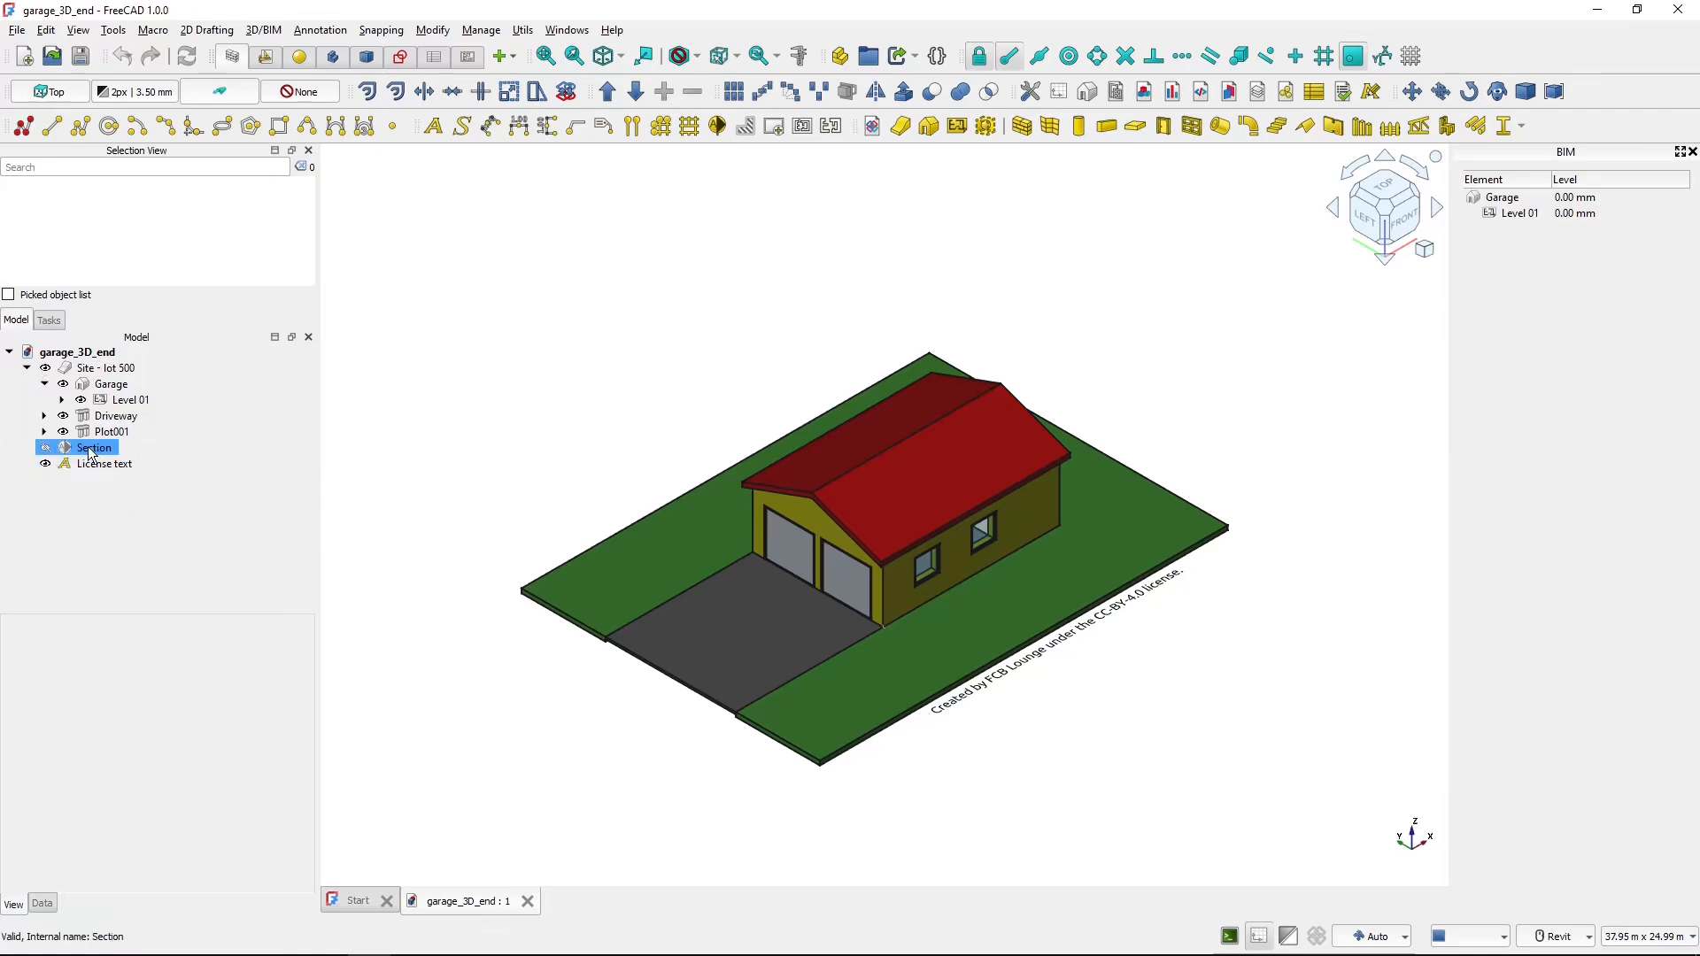
click(107, 455)
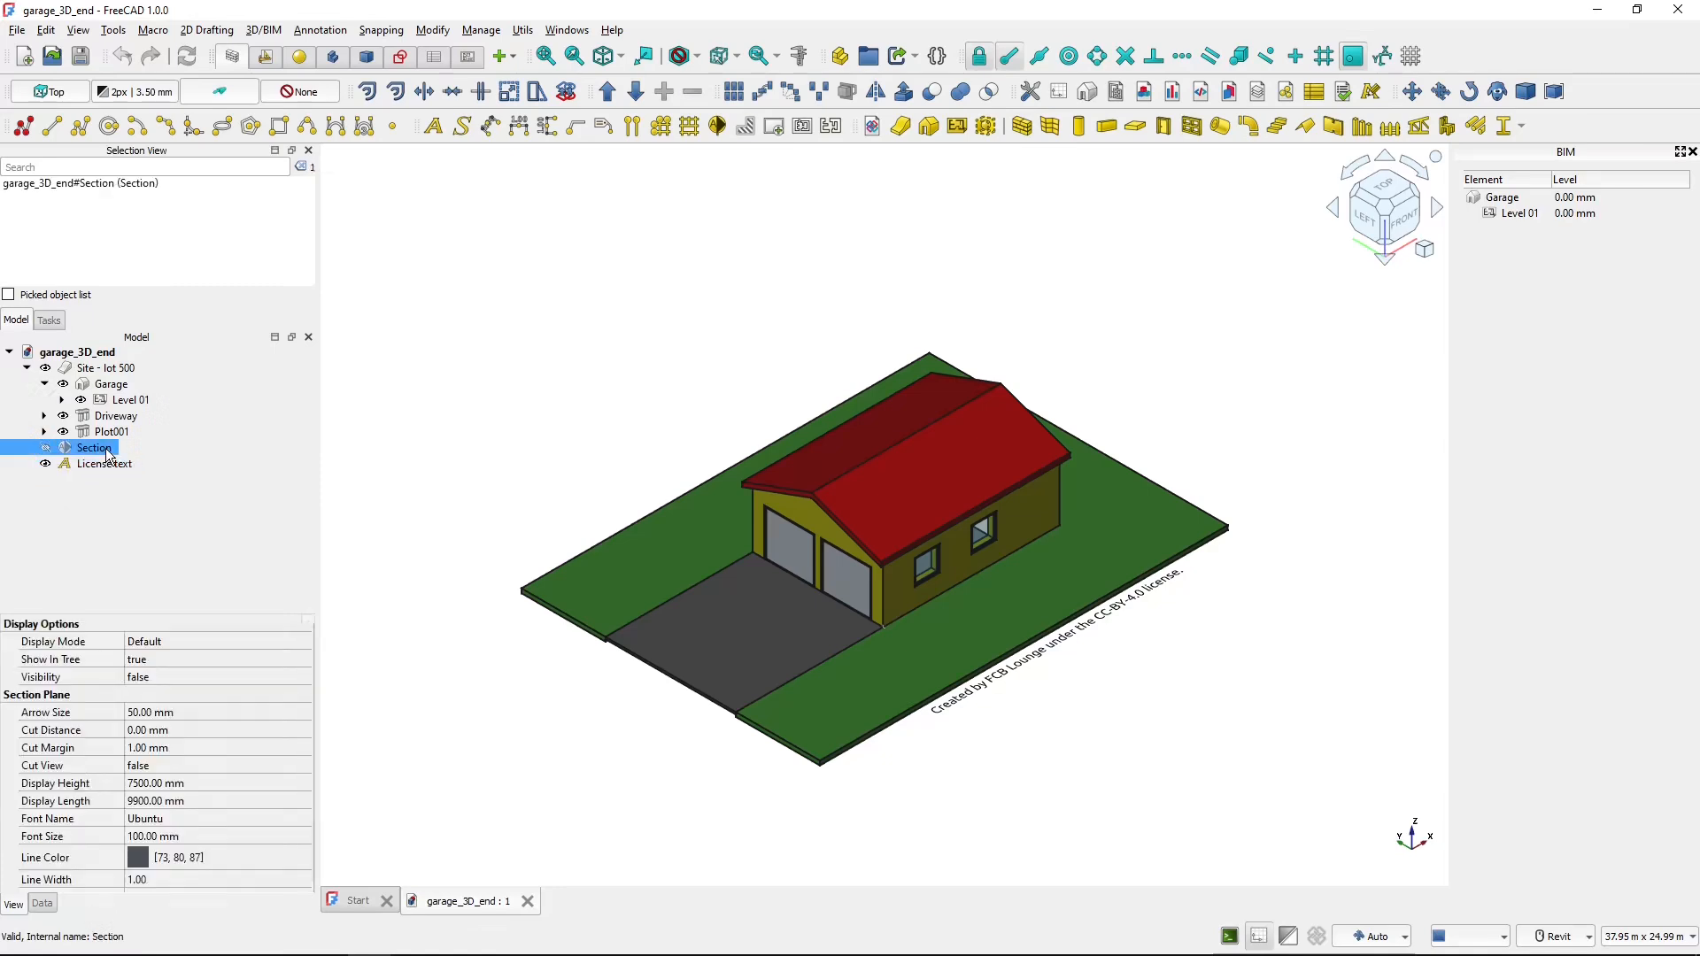
click(735, 515)
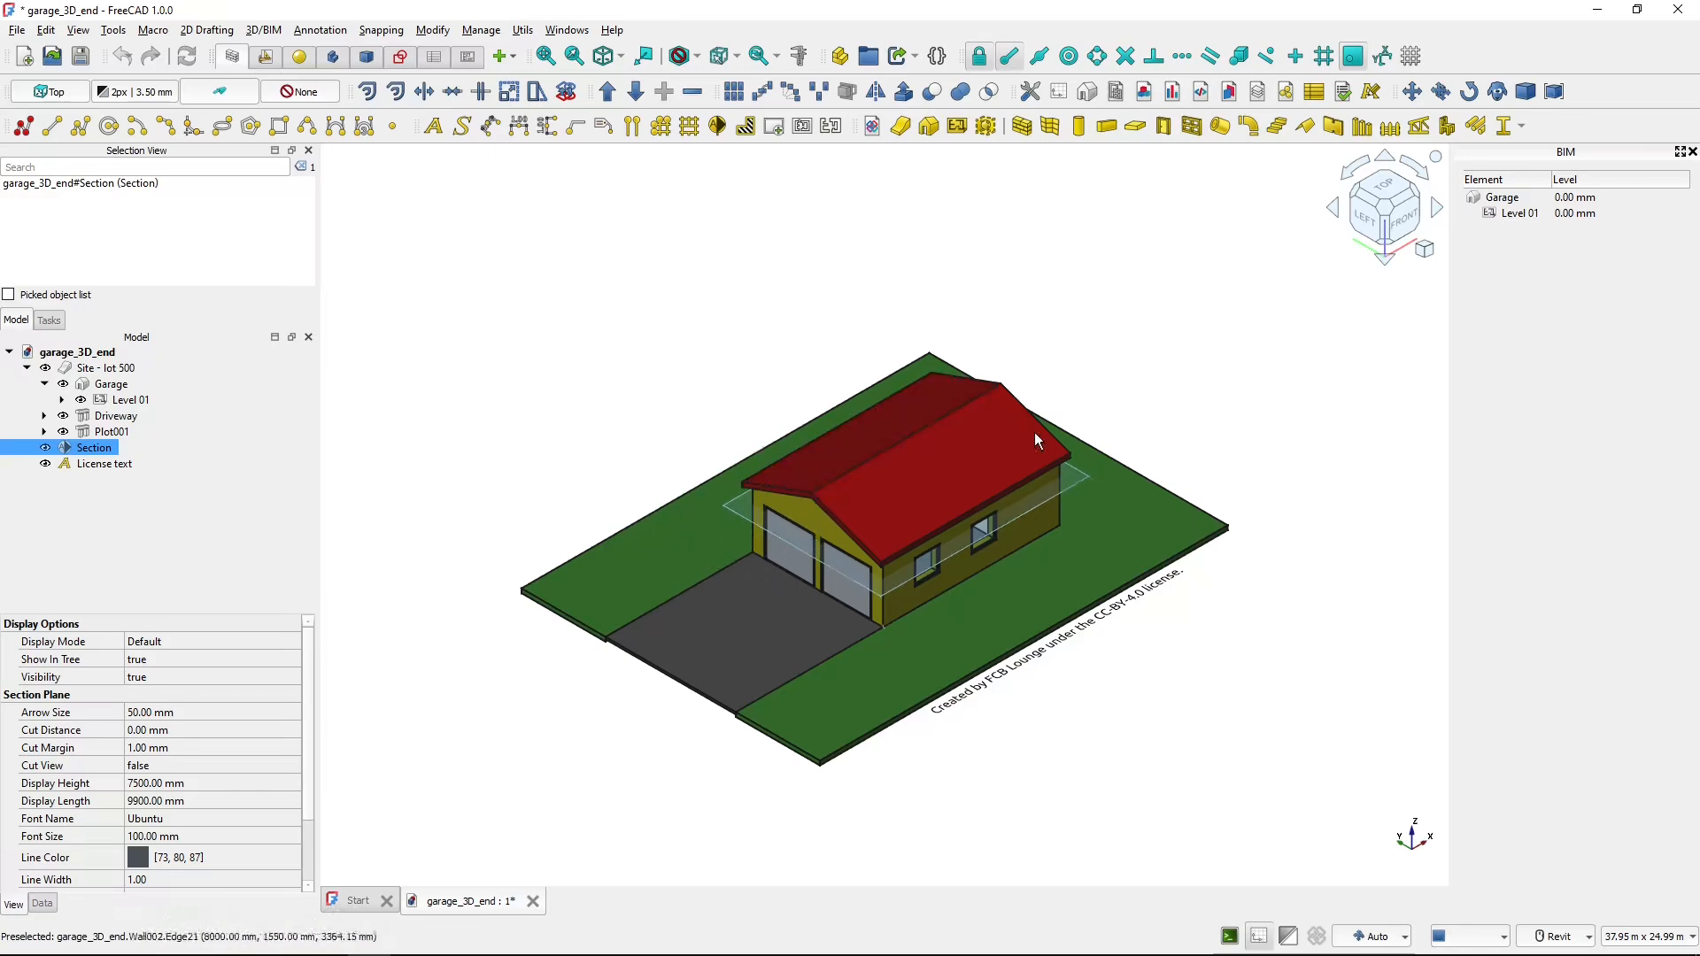
- Turn the Section plane's cut view on to inspect the garage interior, and turn it off again
click(105, 453)
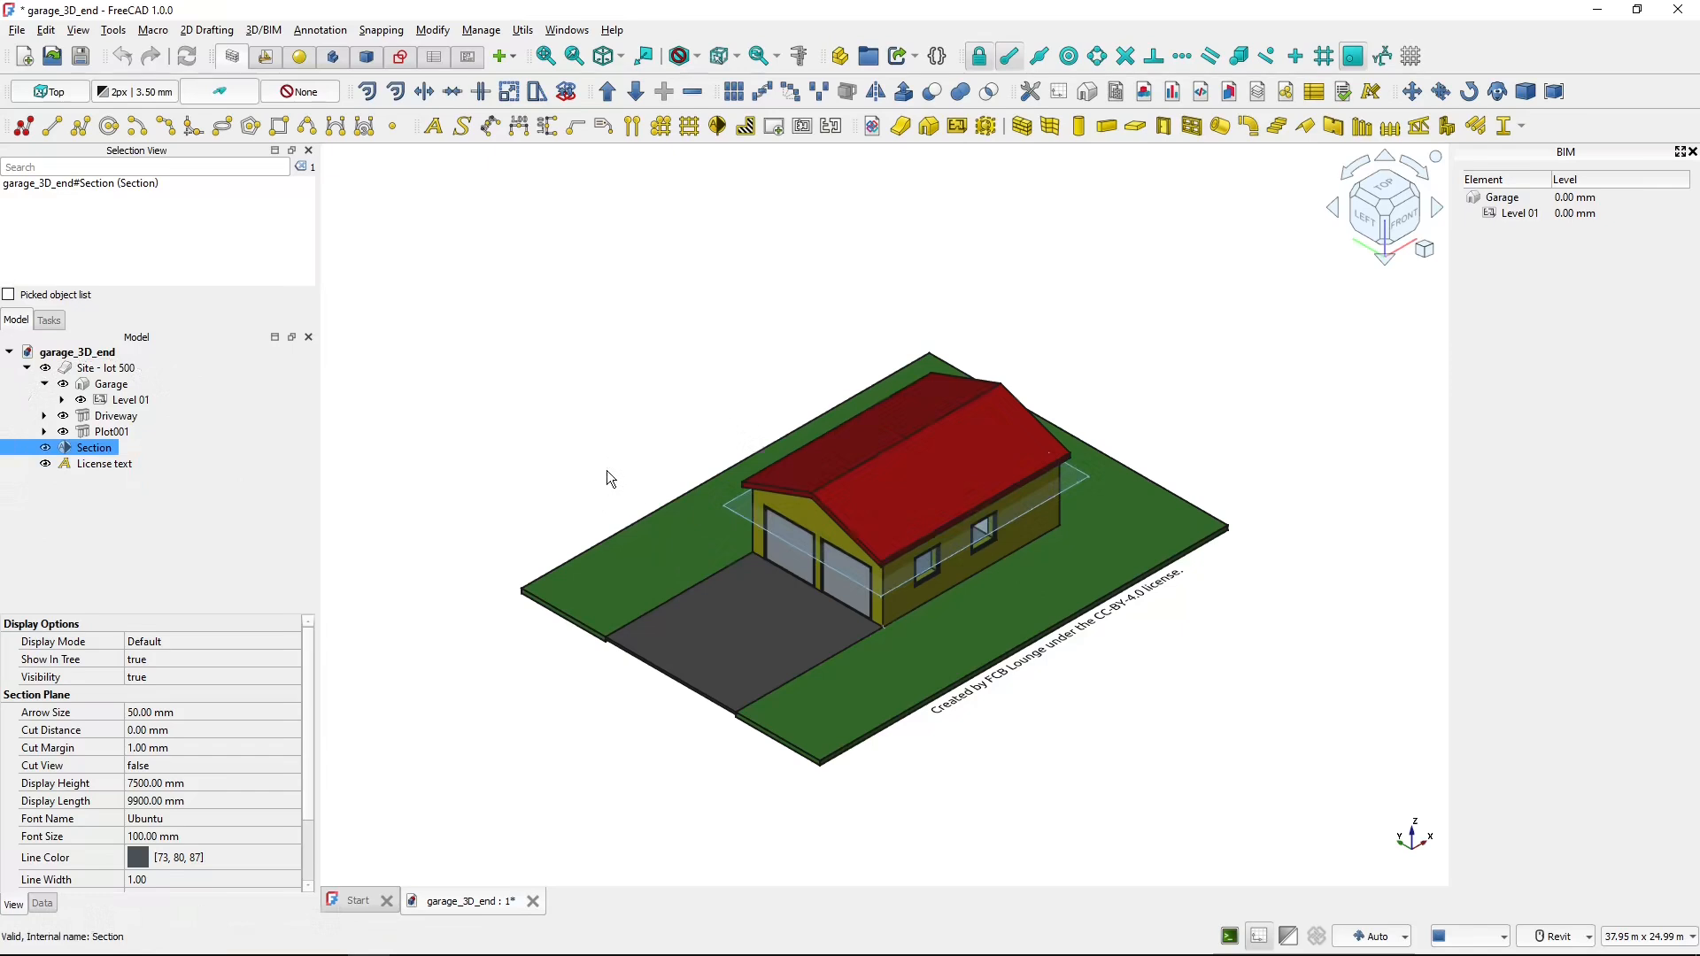
click(123, 447)
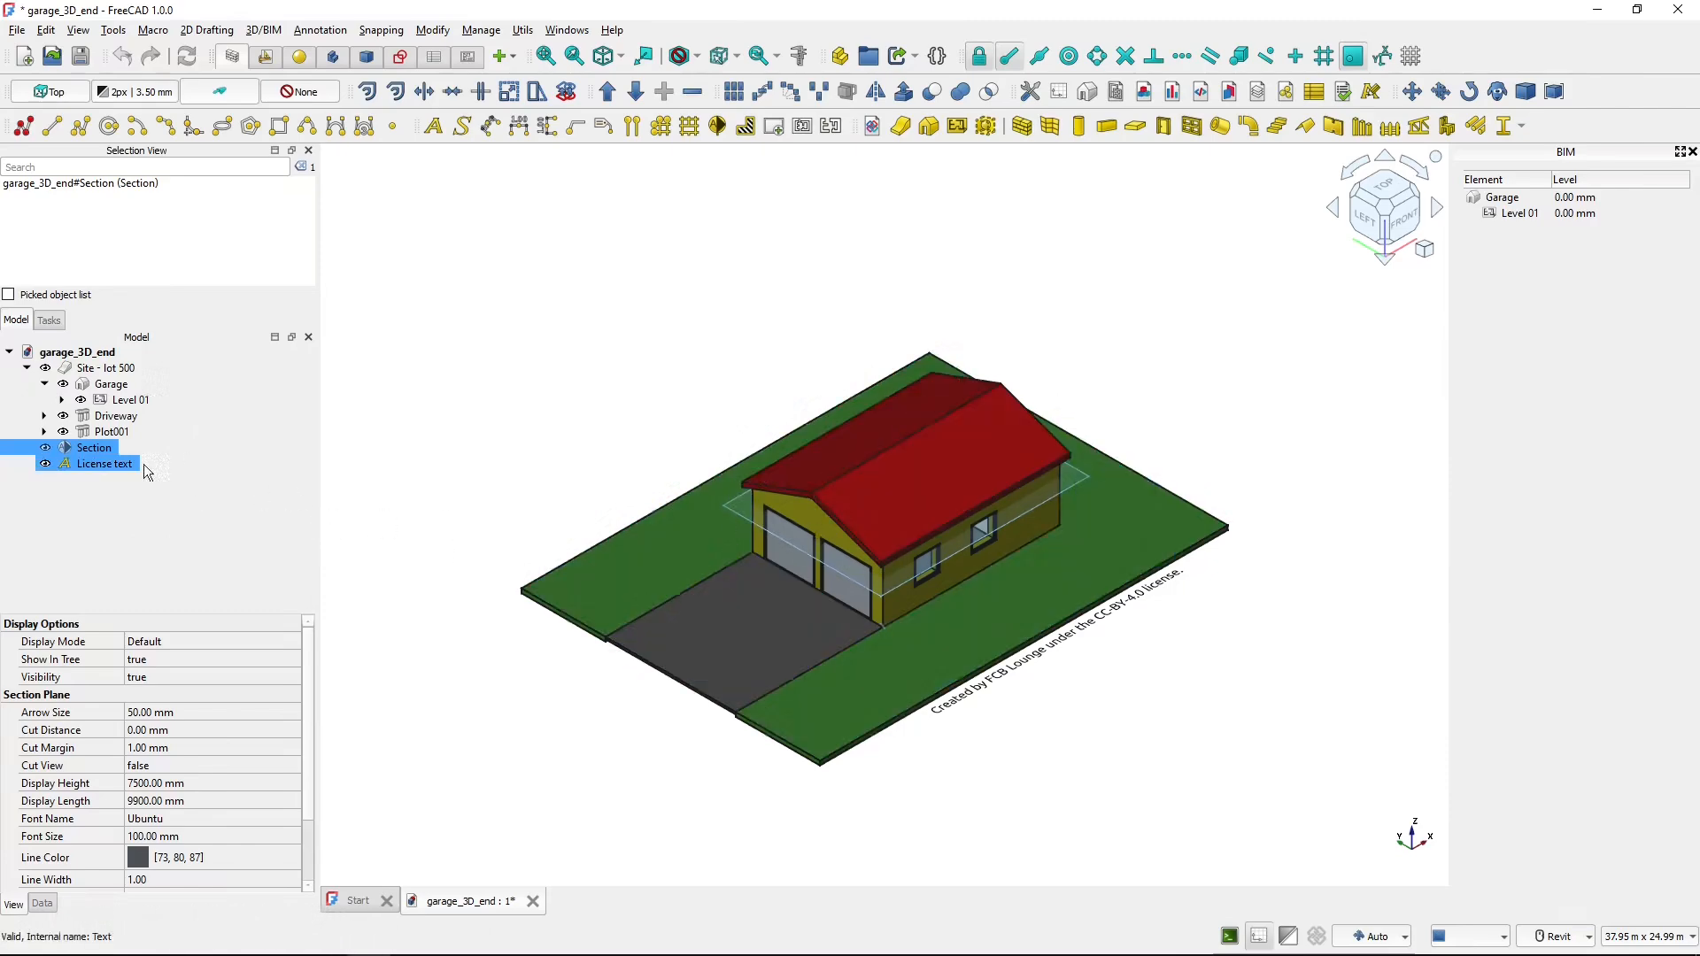
right_click(80, 447)
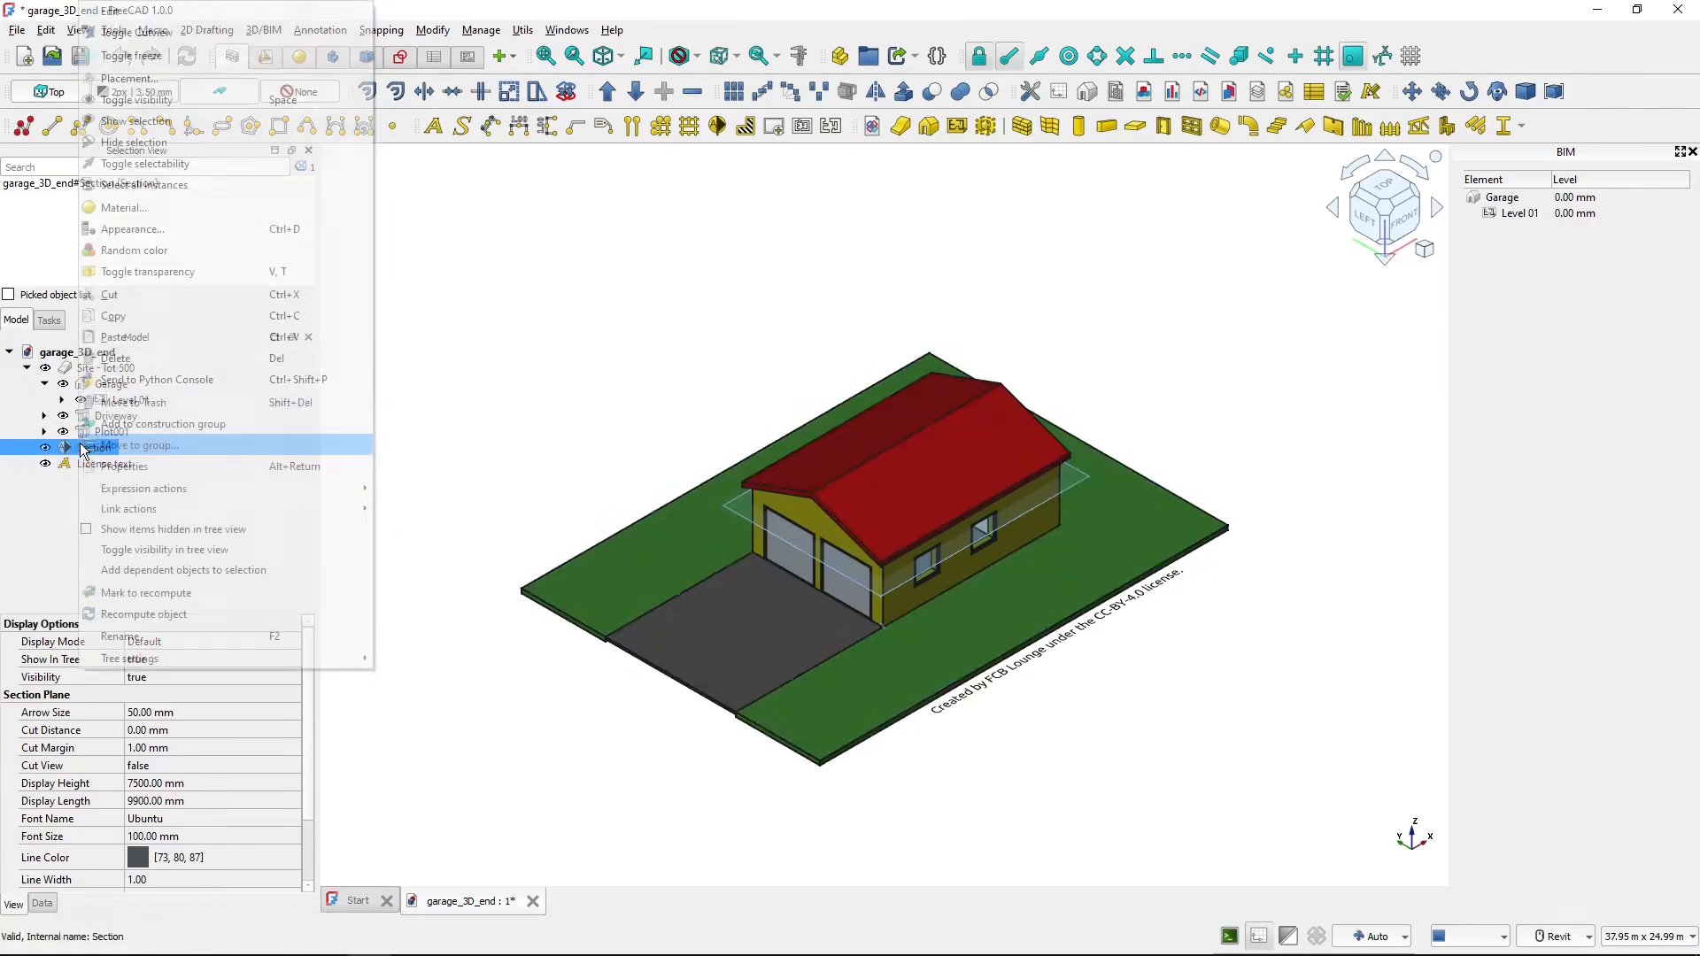
click(141, 33)
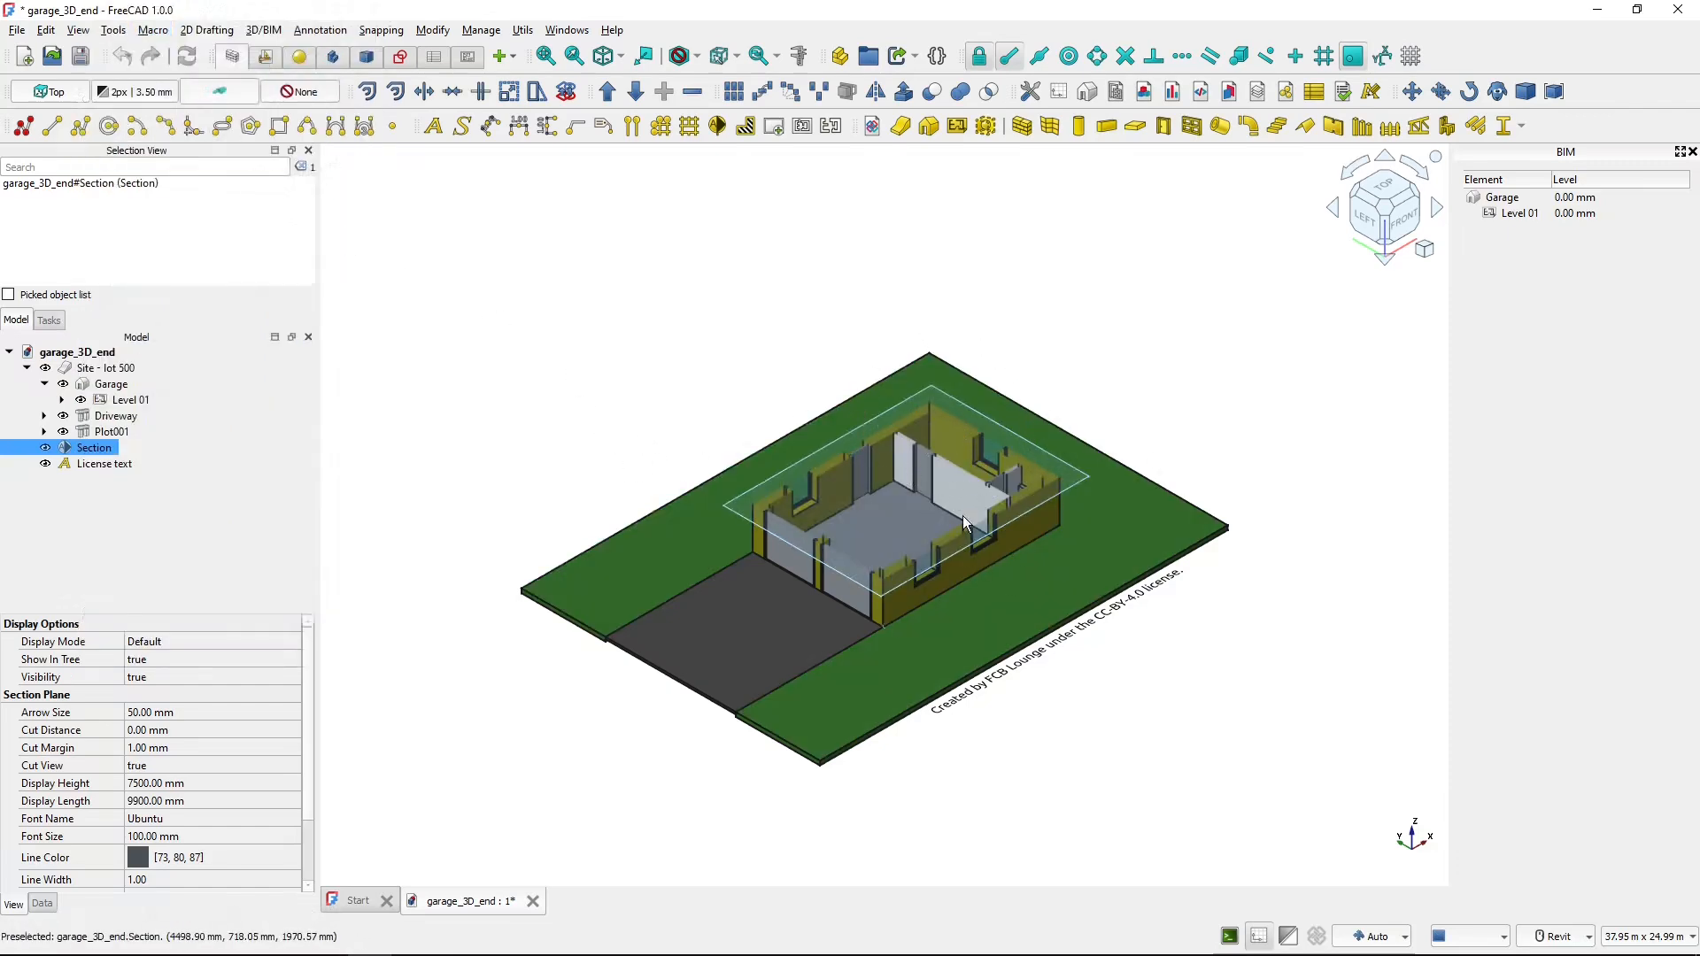
right_click(108, 448)
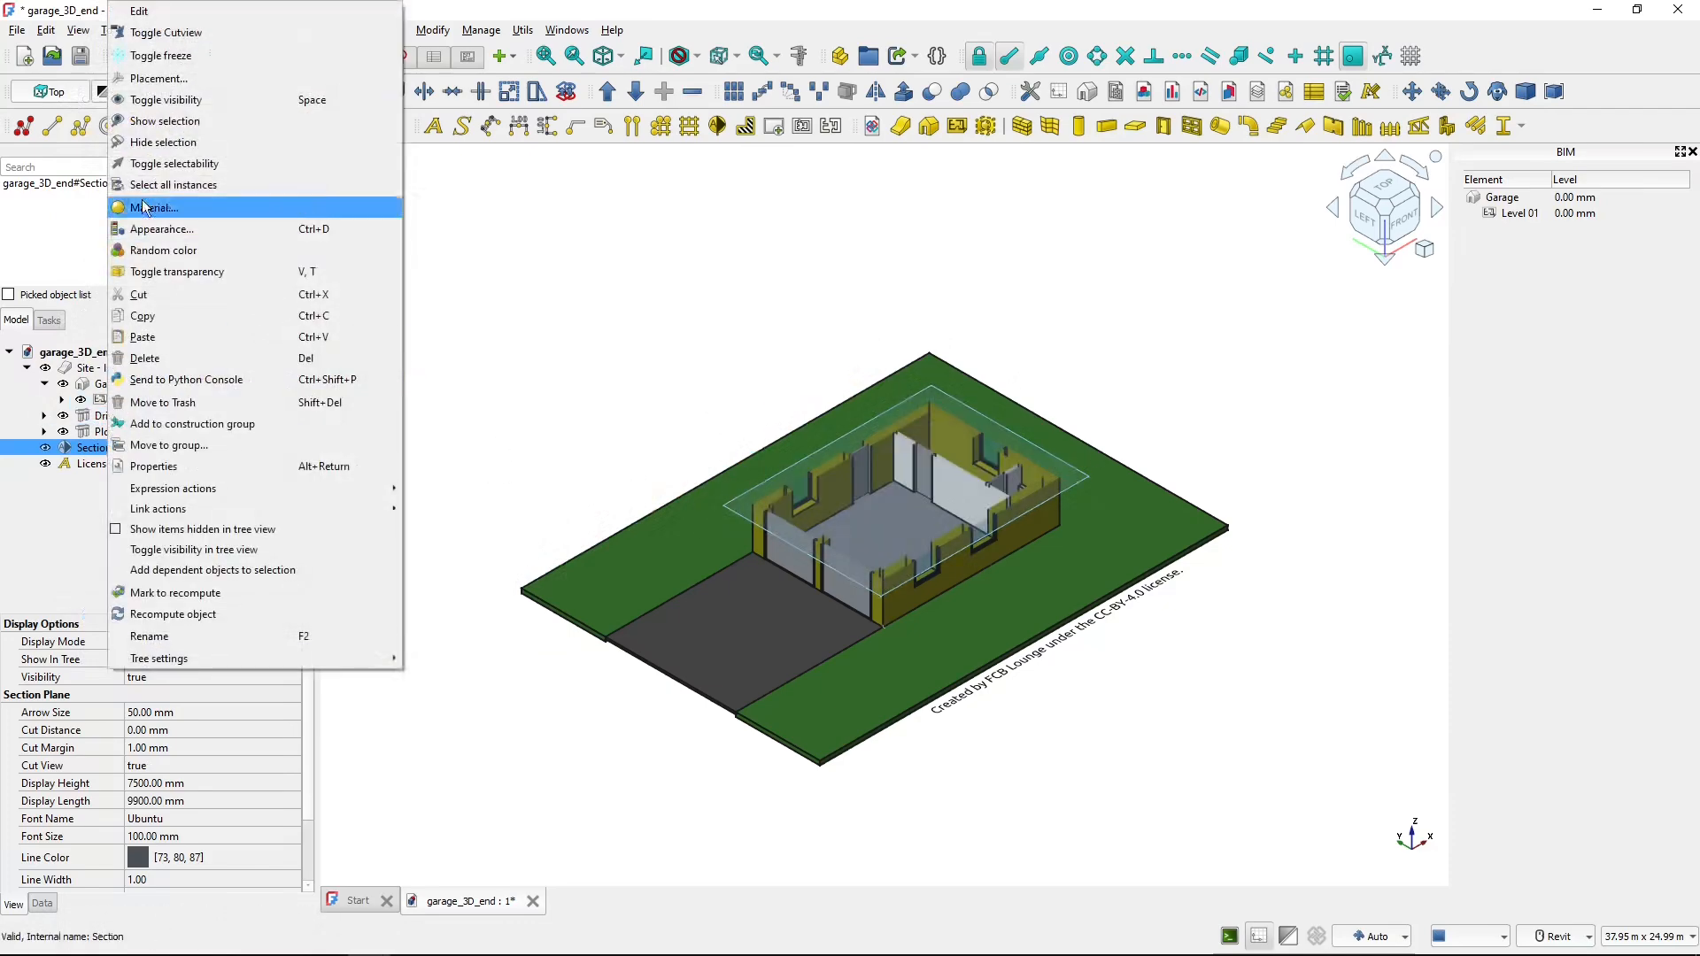
click(201, 34)
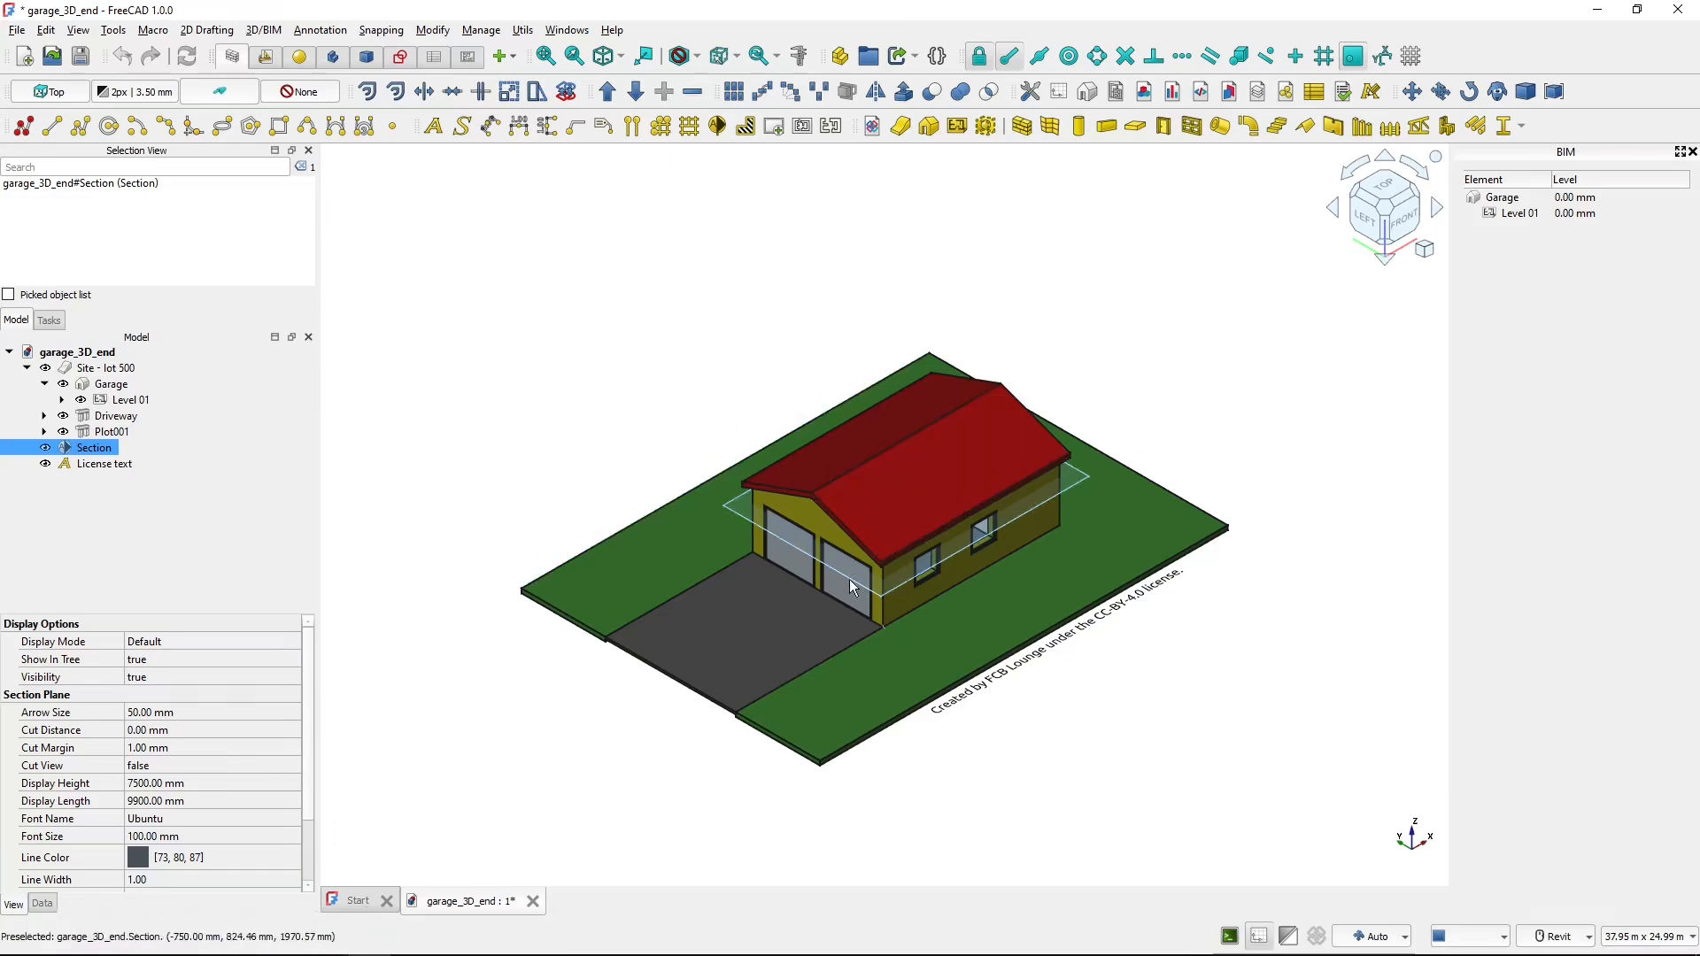
- Create a 2D shape view from the Section plane
click(85, 449)
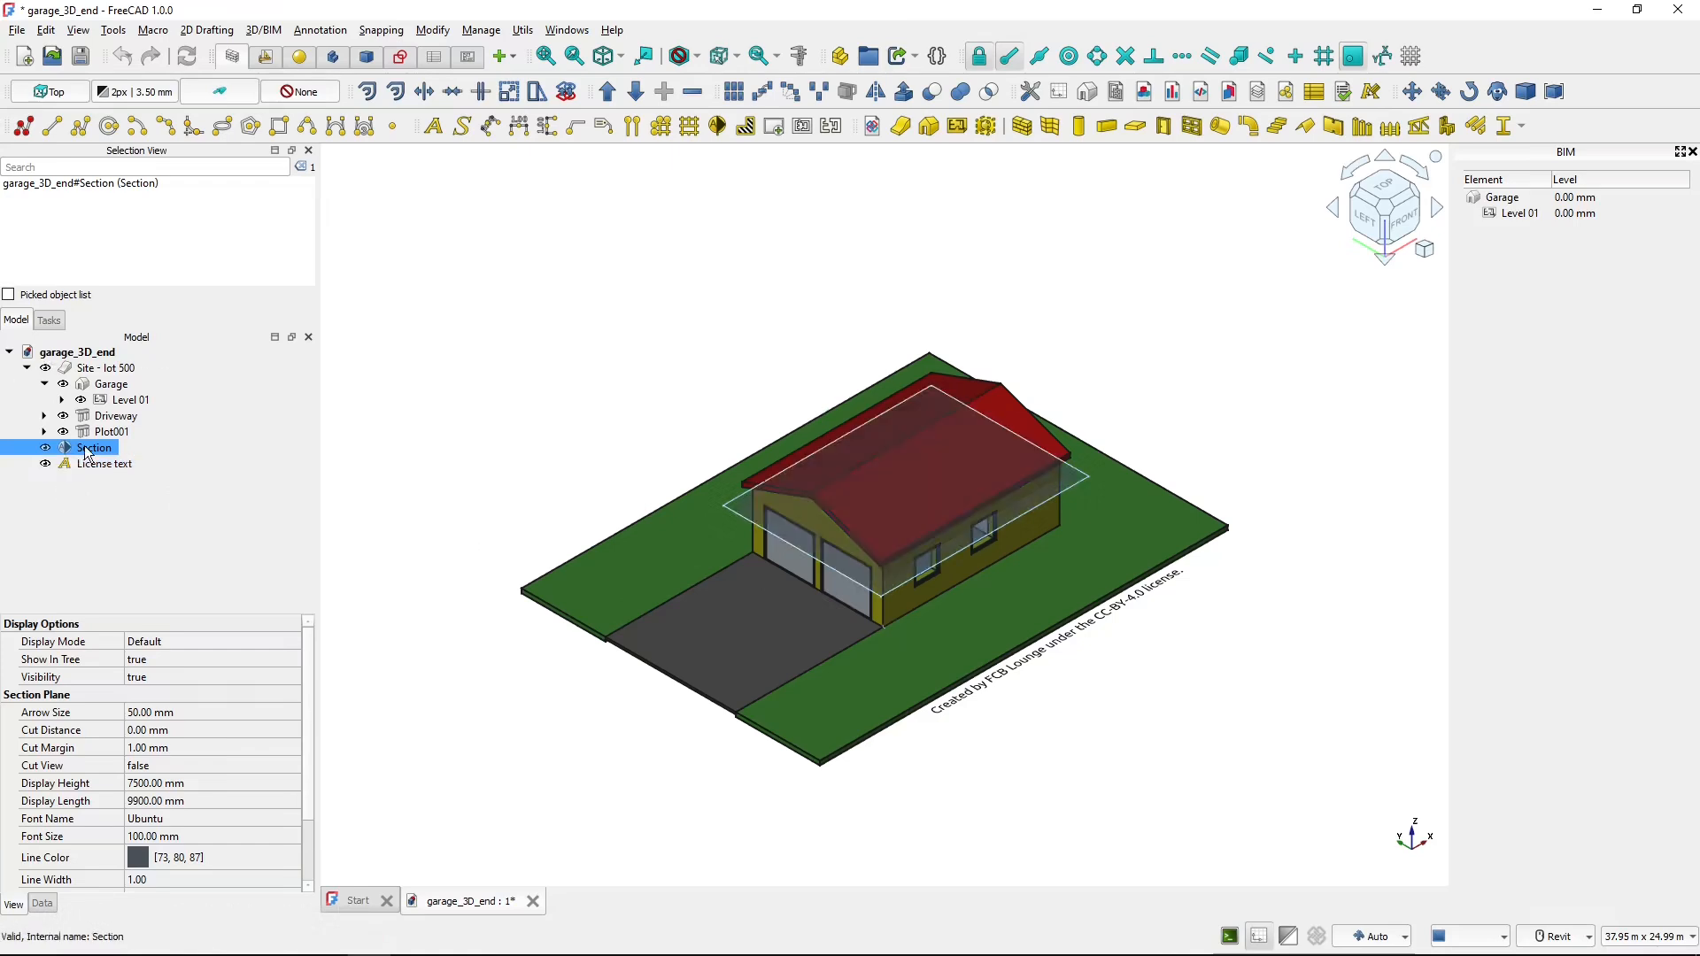
click(837, 126)
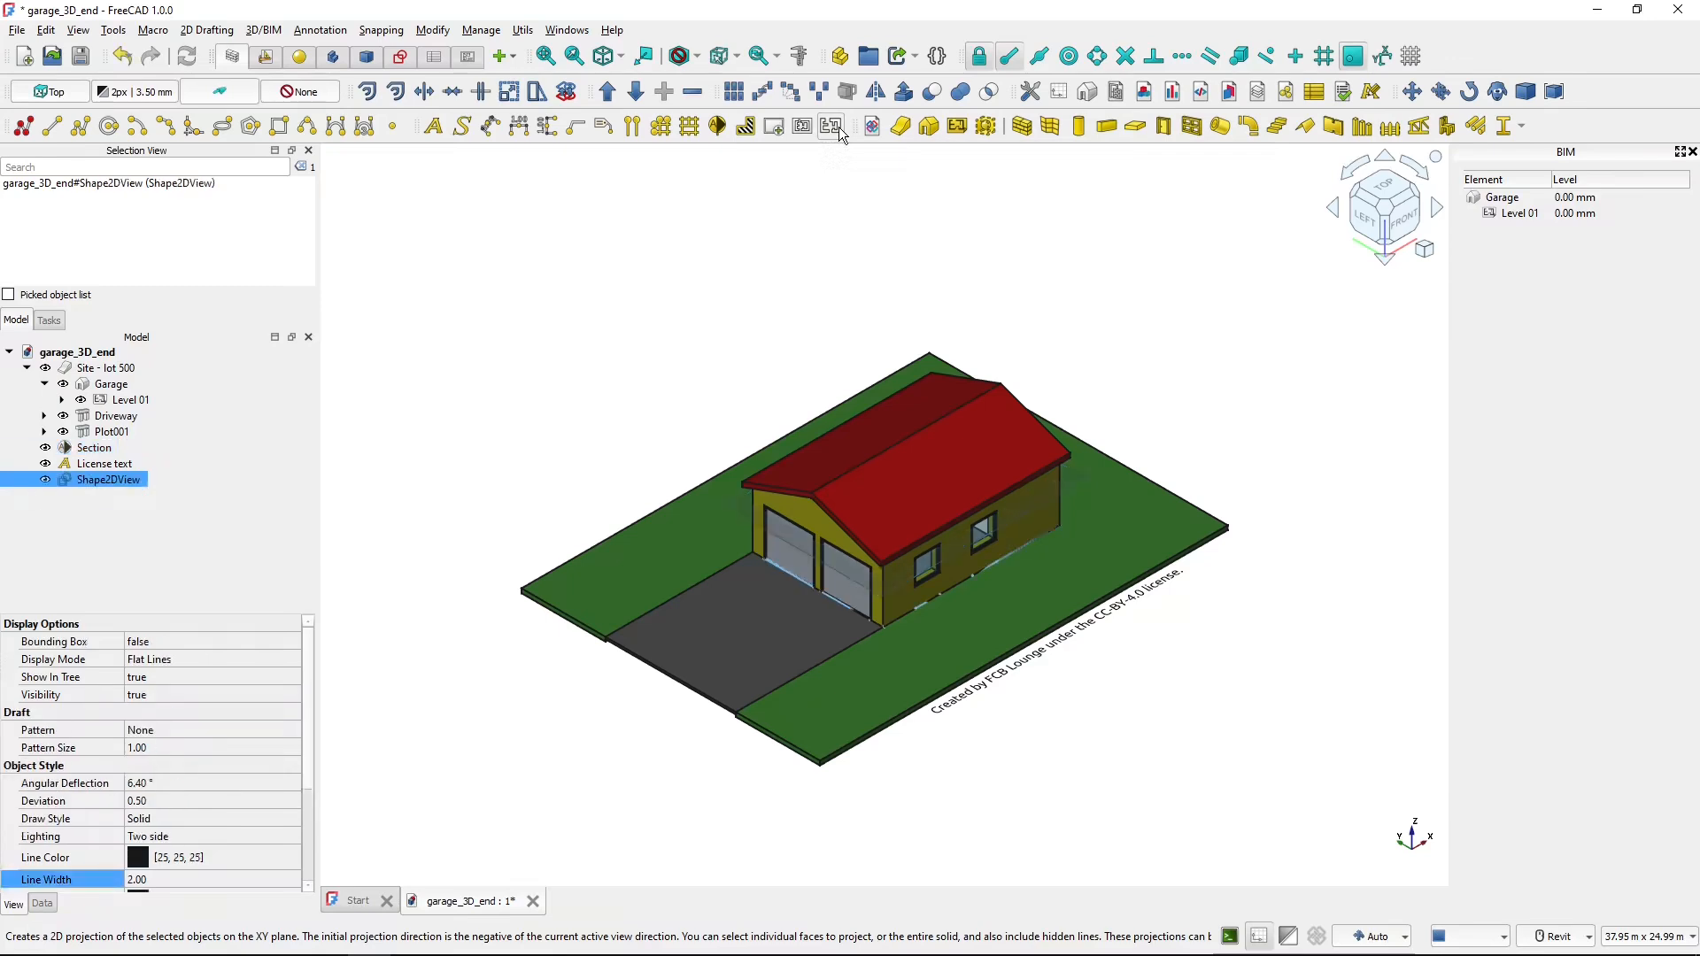
click(110, 483)
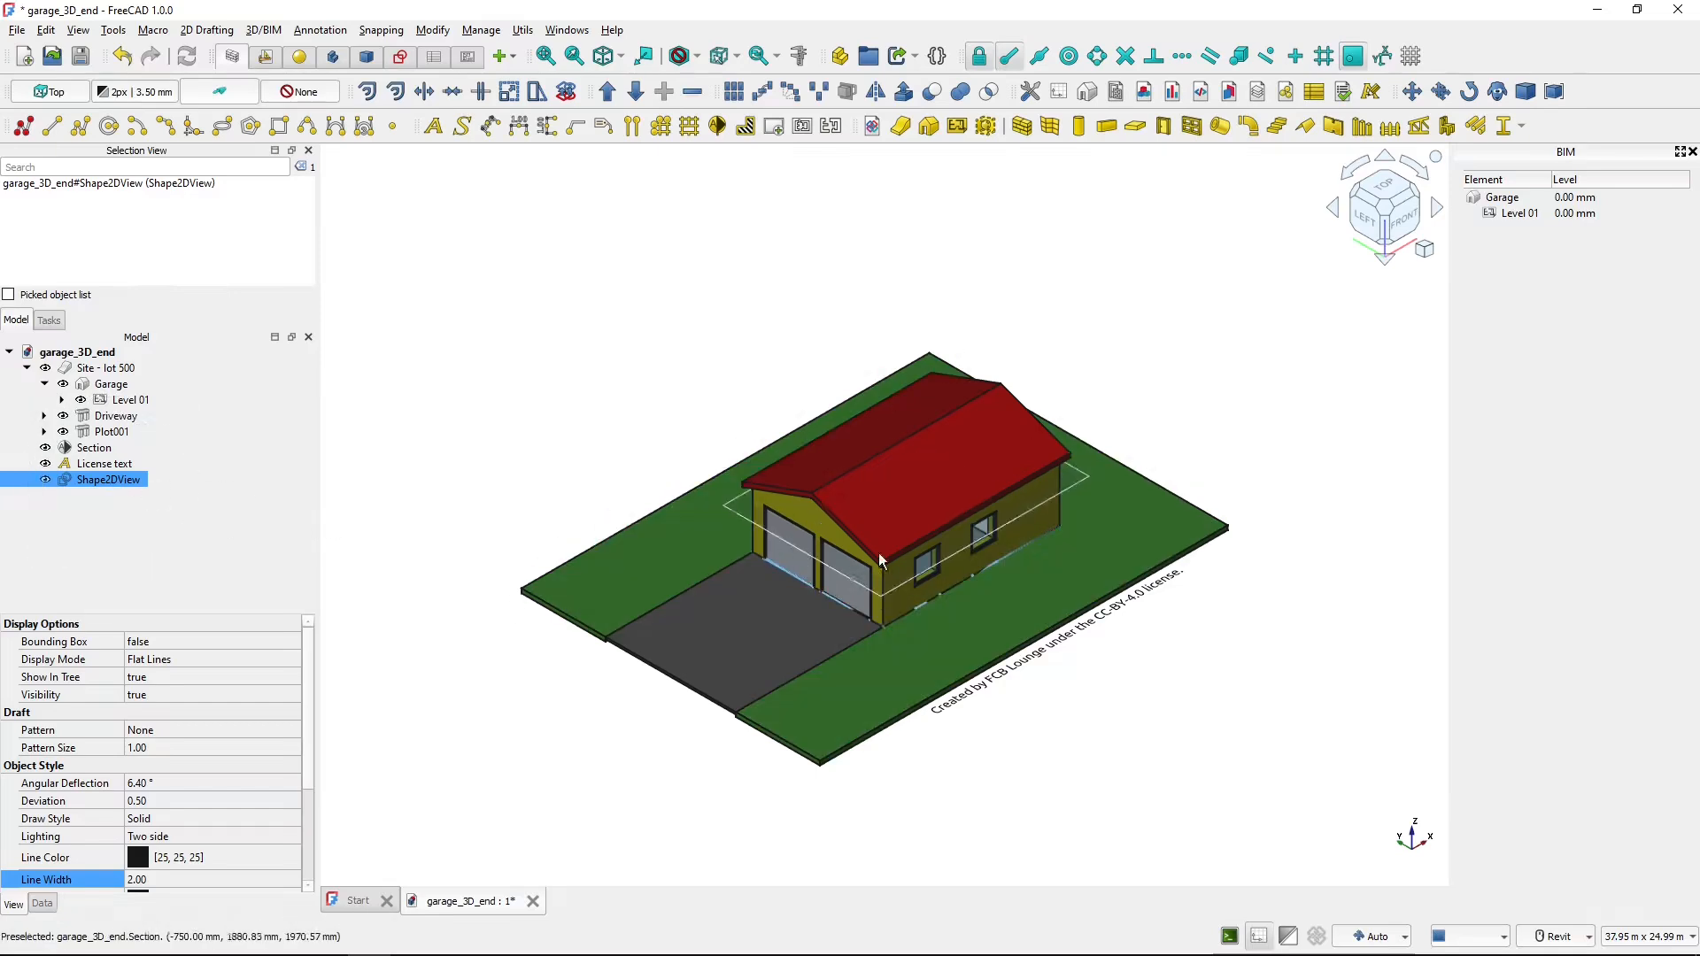
- Hide the Site - lot 500 object to examine the generated 2D plan, and show the site again
click(86, 372)
key(space)
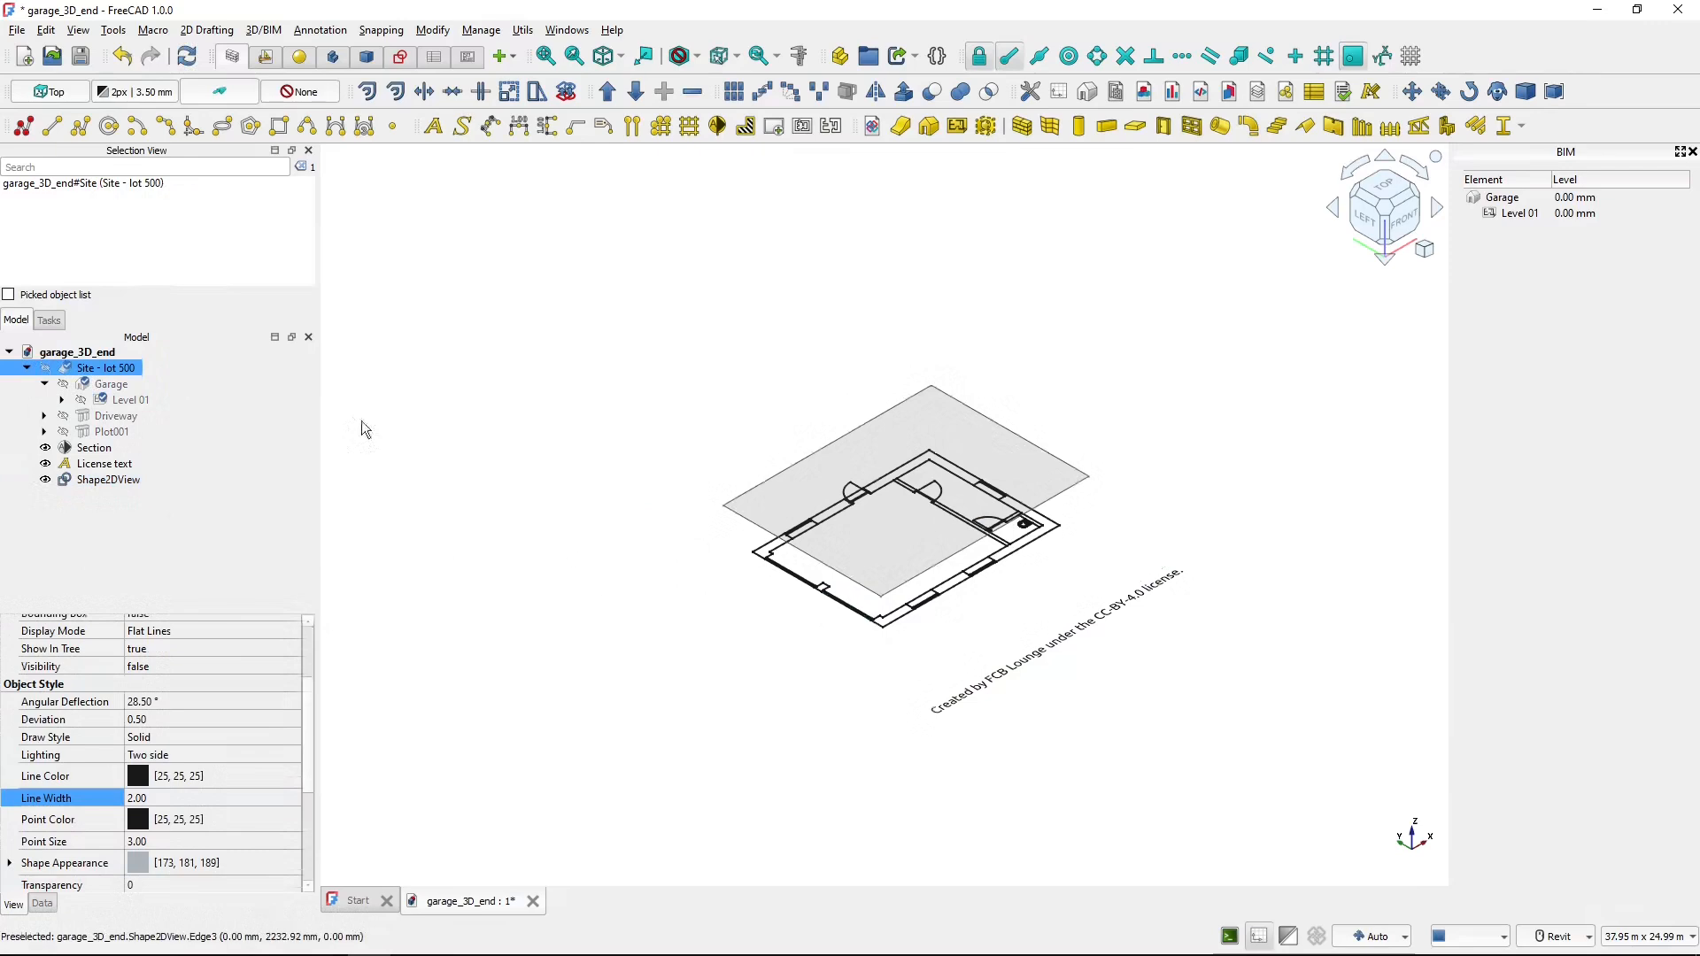
key(space)
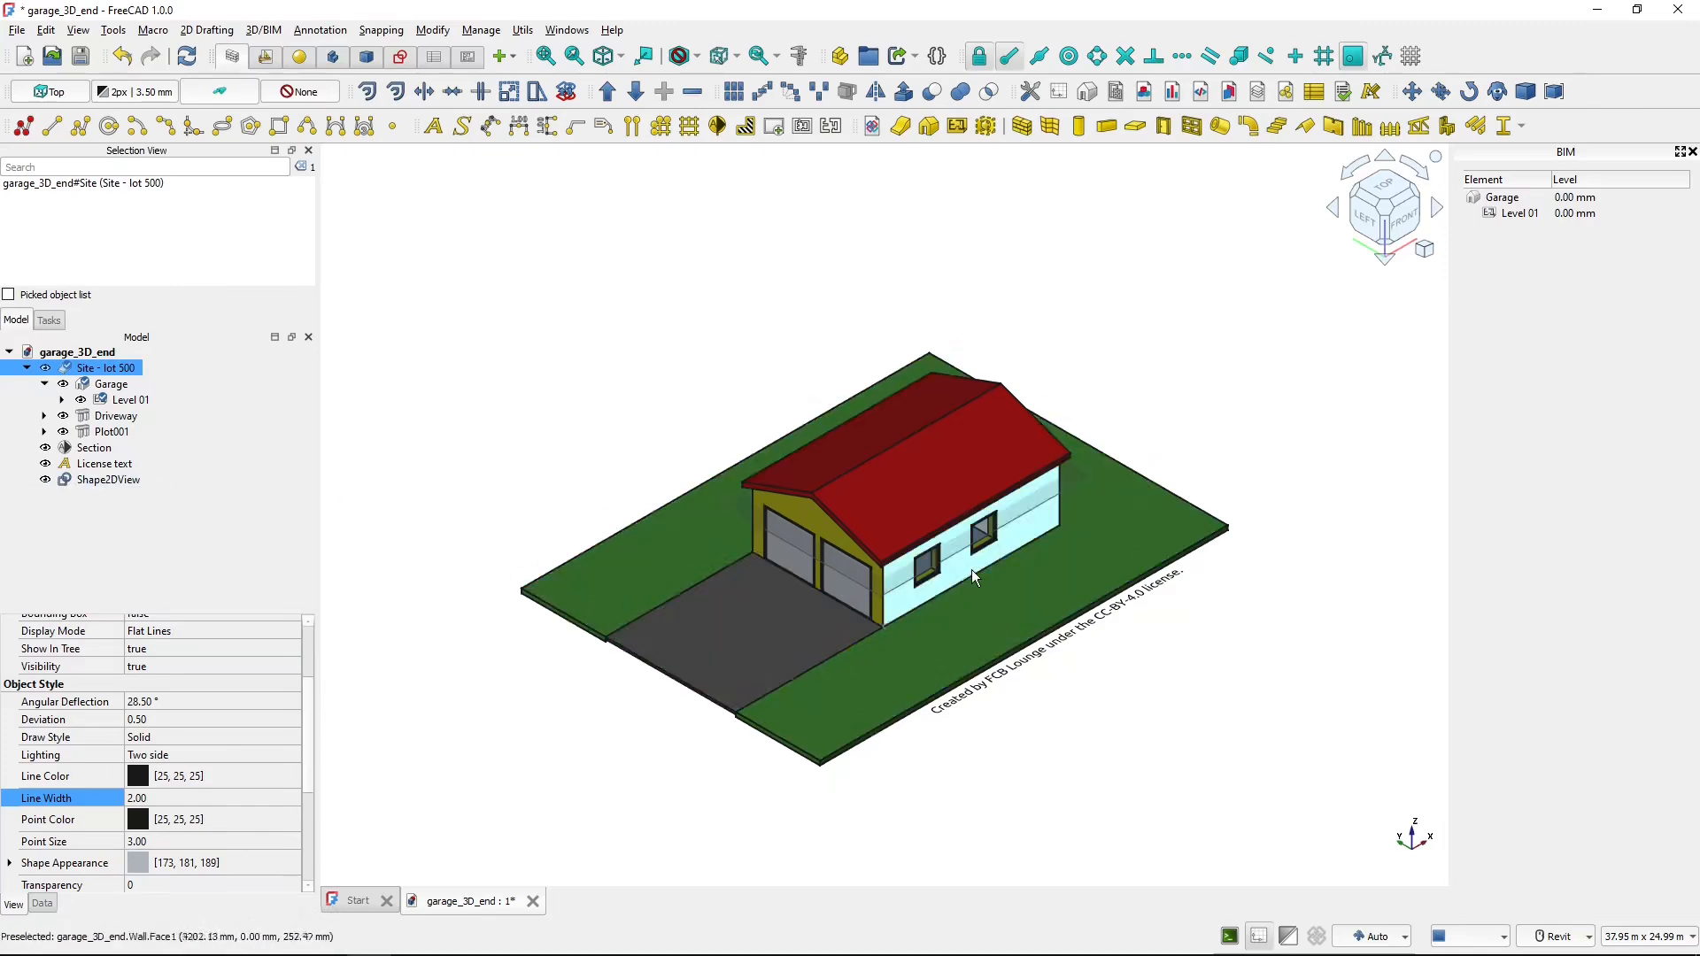
- Move the Shape2DView along the X axis to an empty area clear of the building plot
click(115, 480)
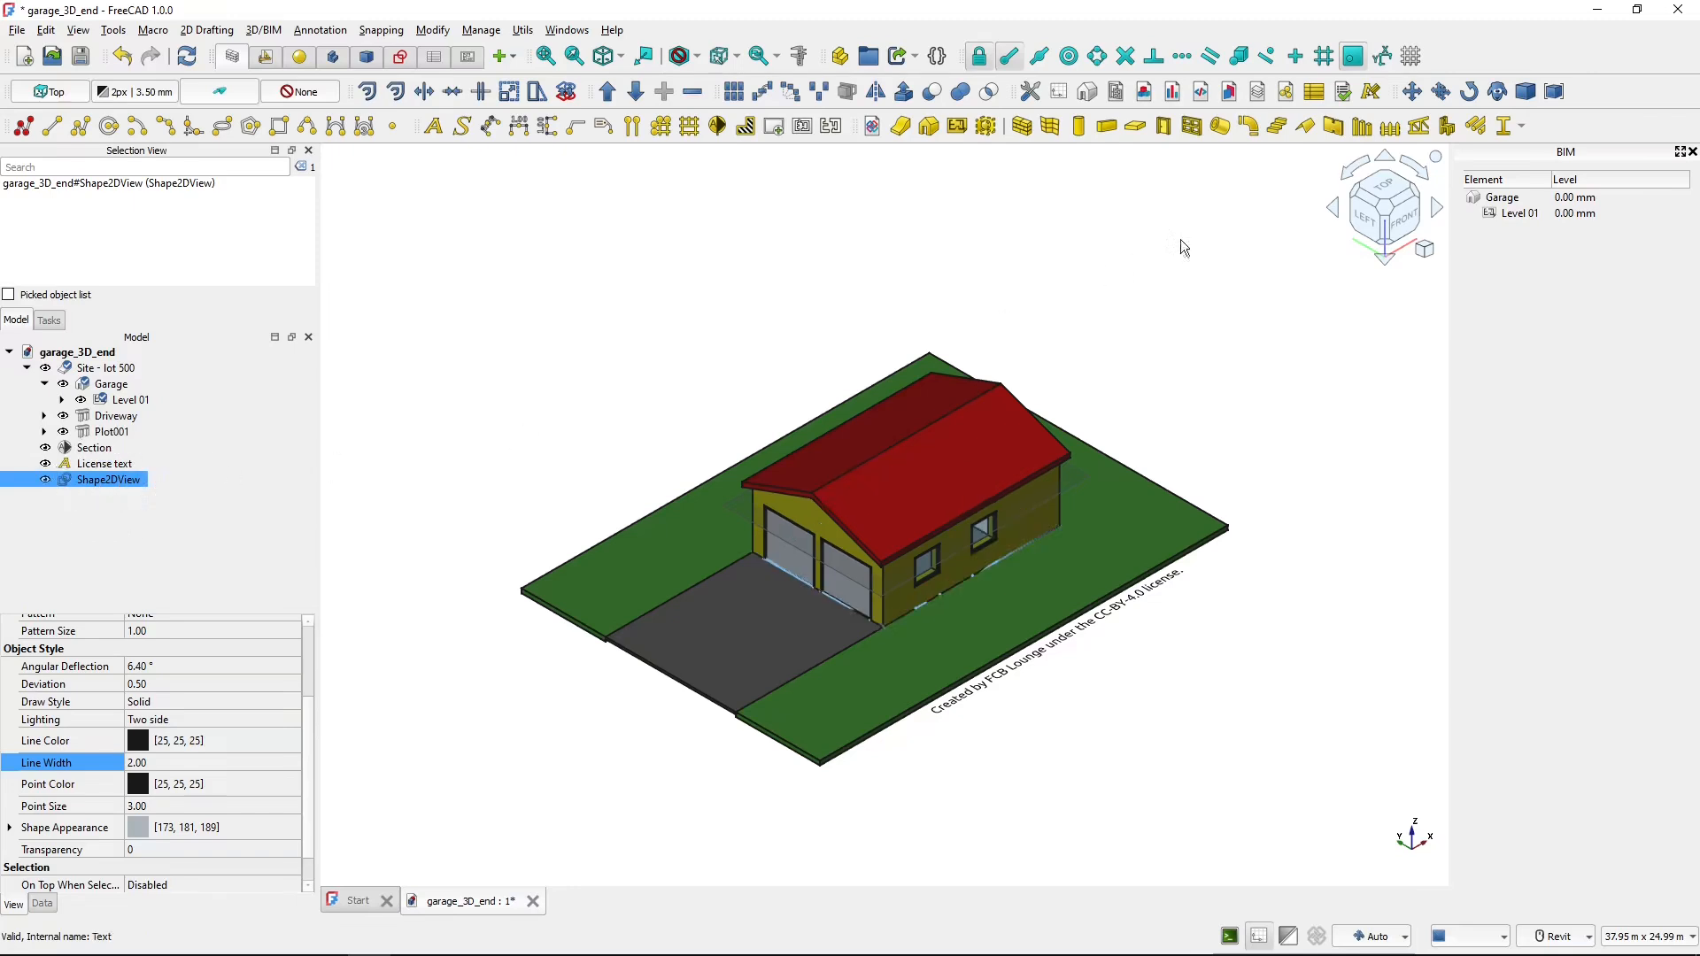
click(1413, 92)
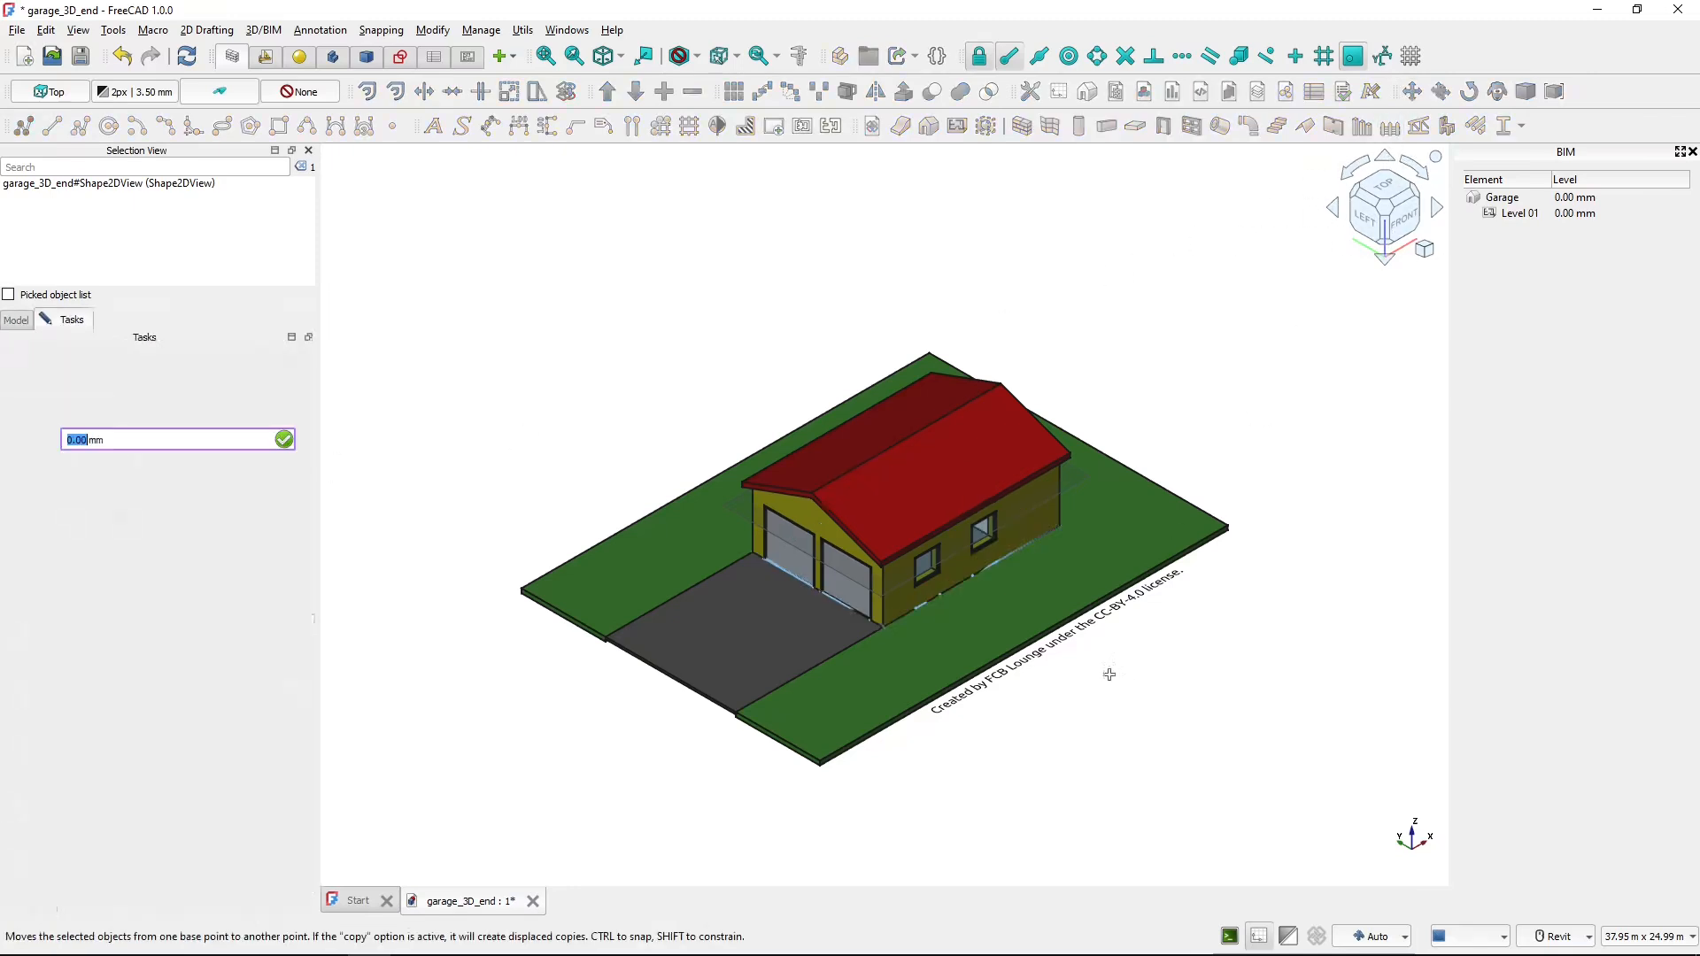
click(1088, 728)
middle_drag(1265, 619, 1051, 782)
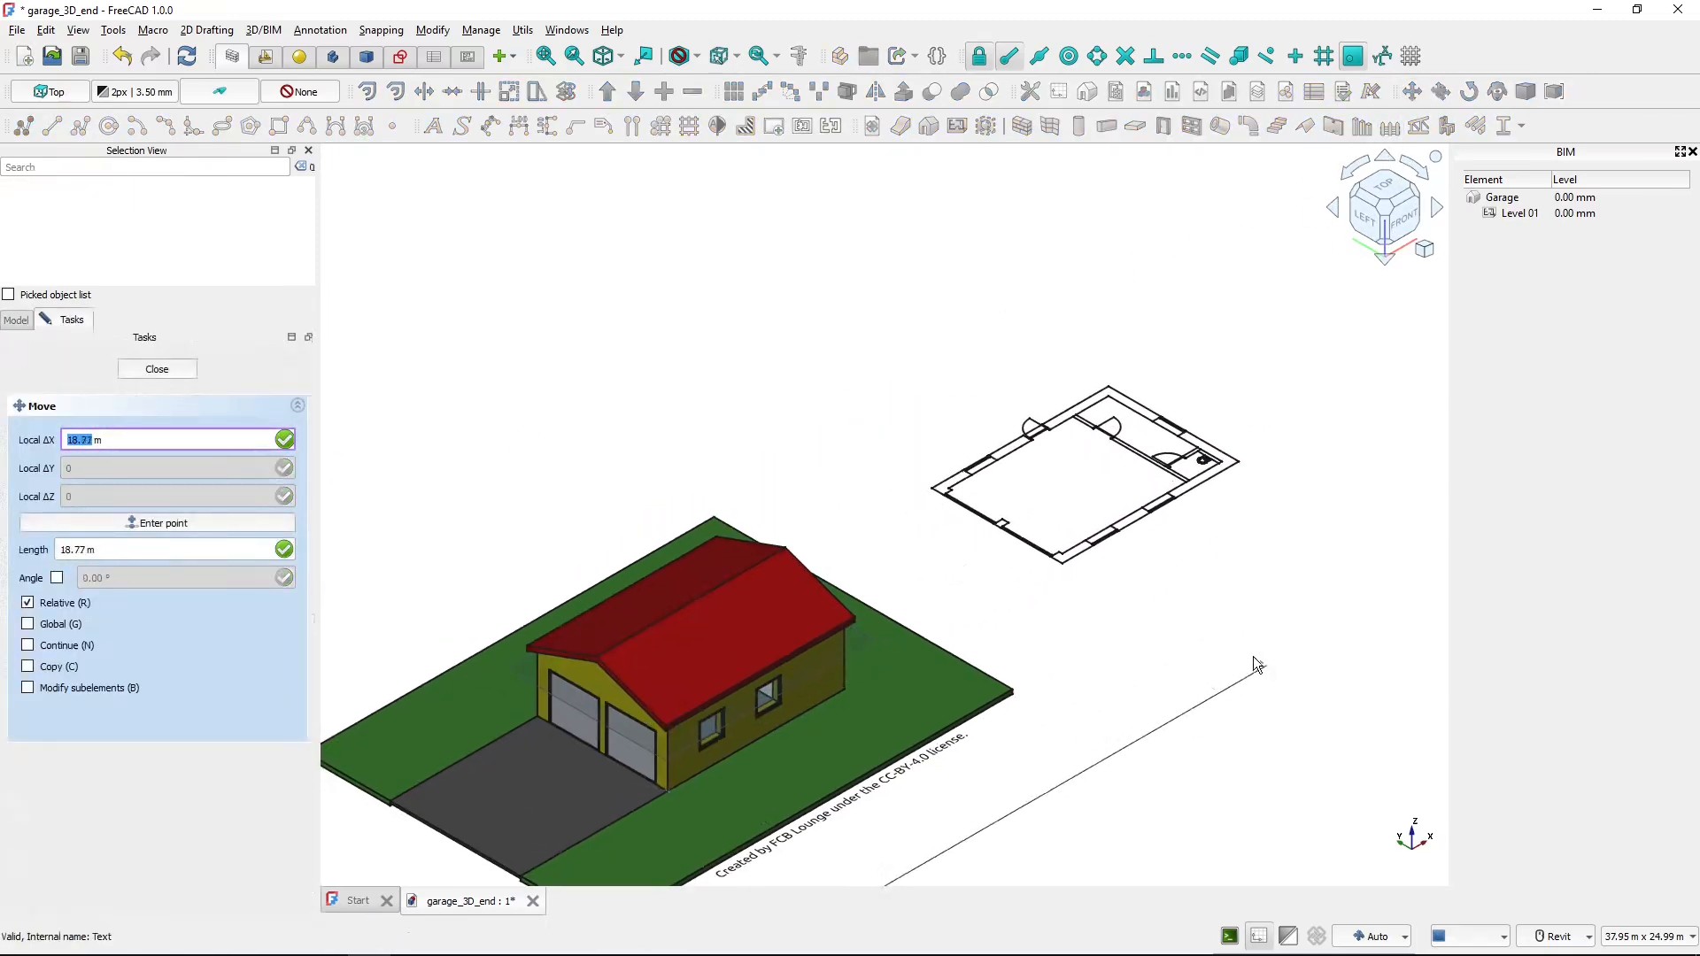
click(1309, 628)
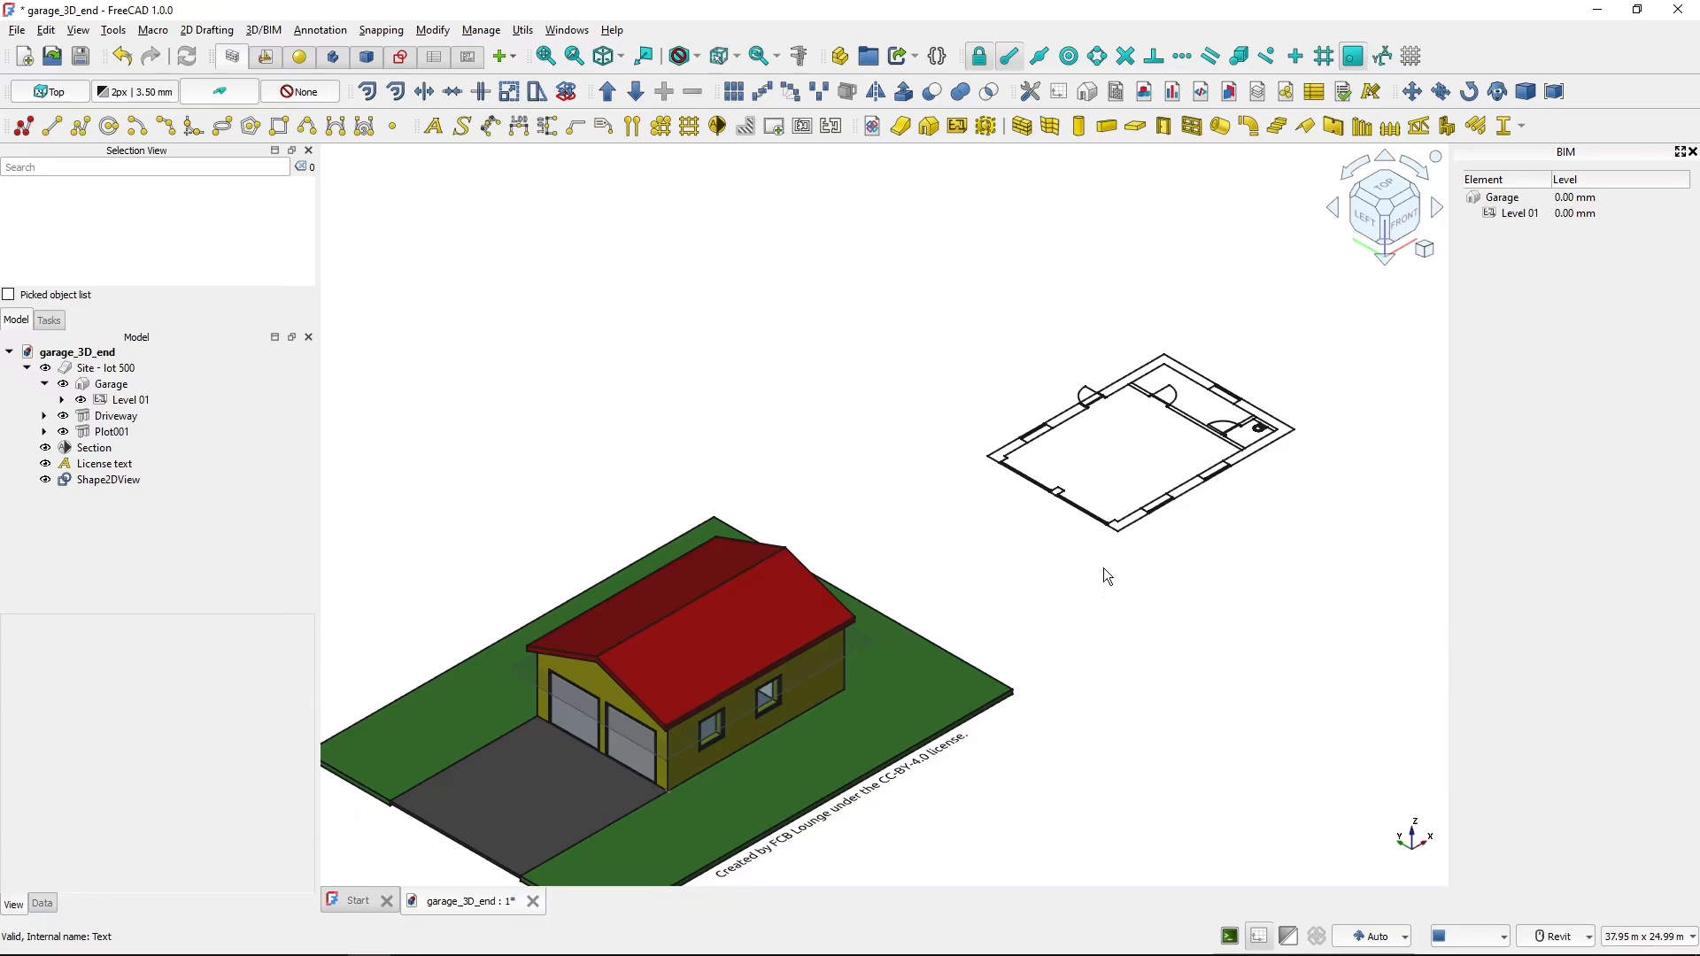
- Turn on the Section plane's cut view and compare the cut garage model with the 2D plan from above
shift+middle_drag(1103, 567, 1006, 638)
middle_drag(1162, 539, 944, 678)
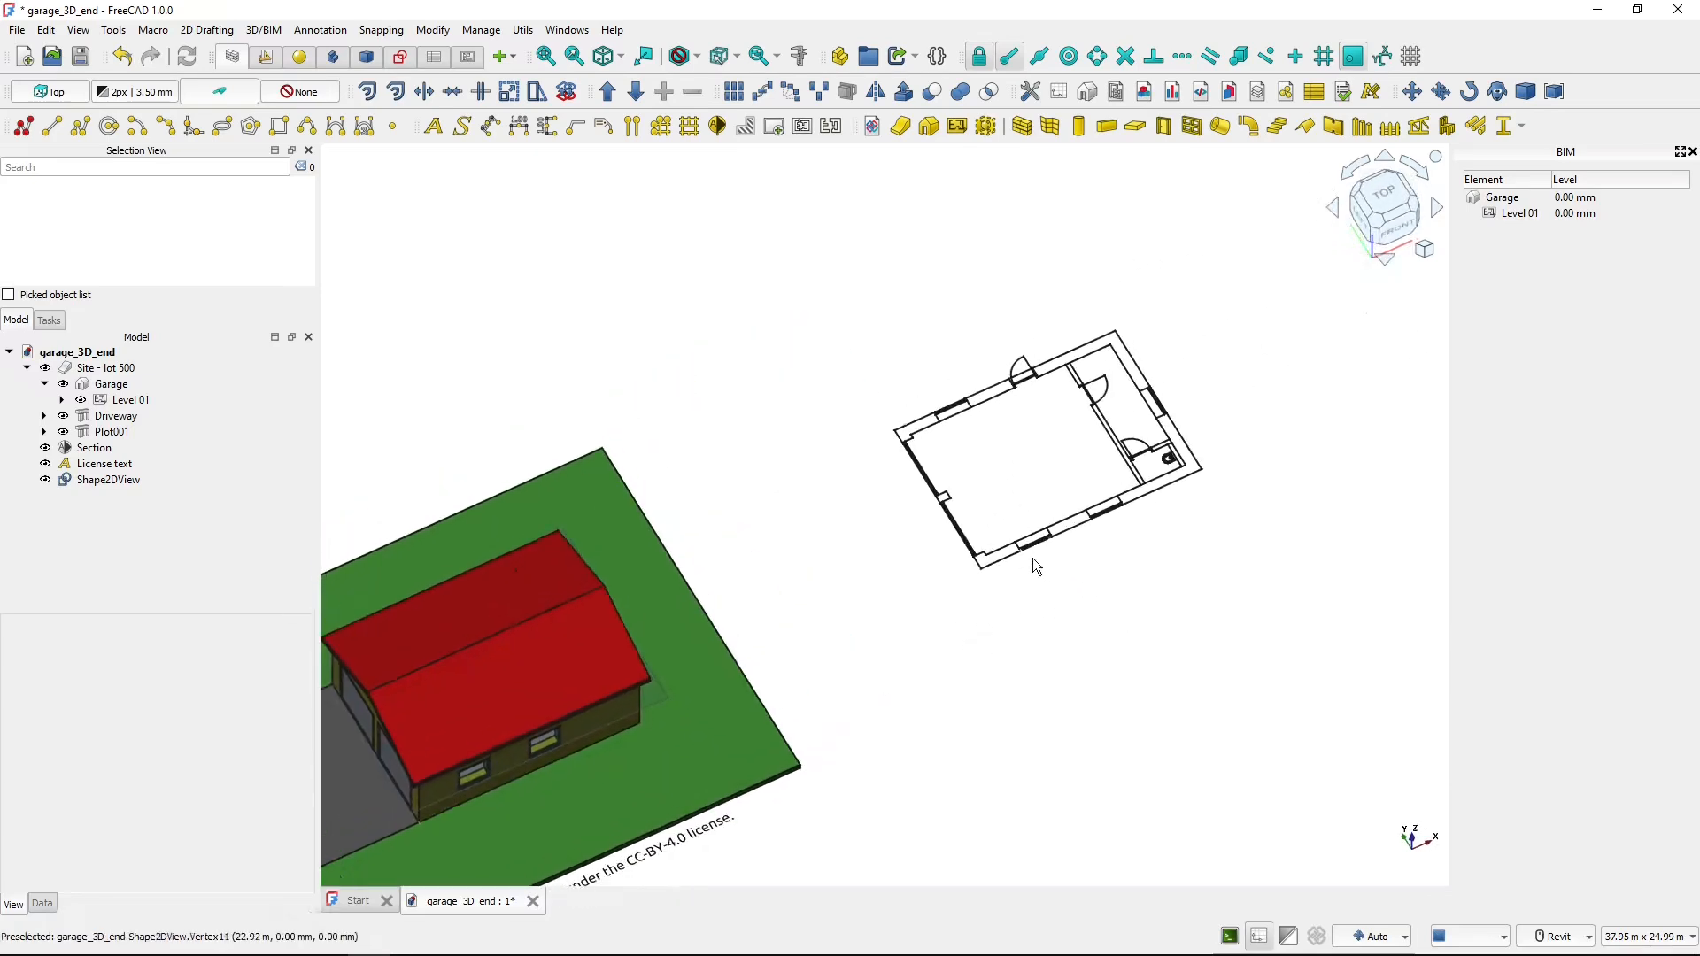
middle_drag(1036, 567, 1129, 542)
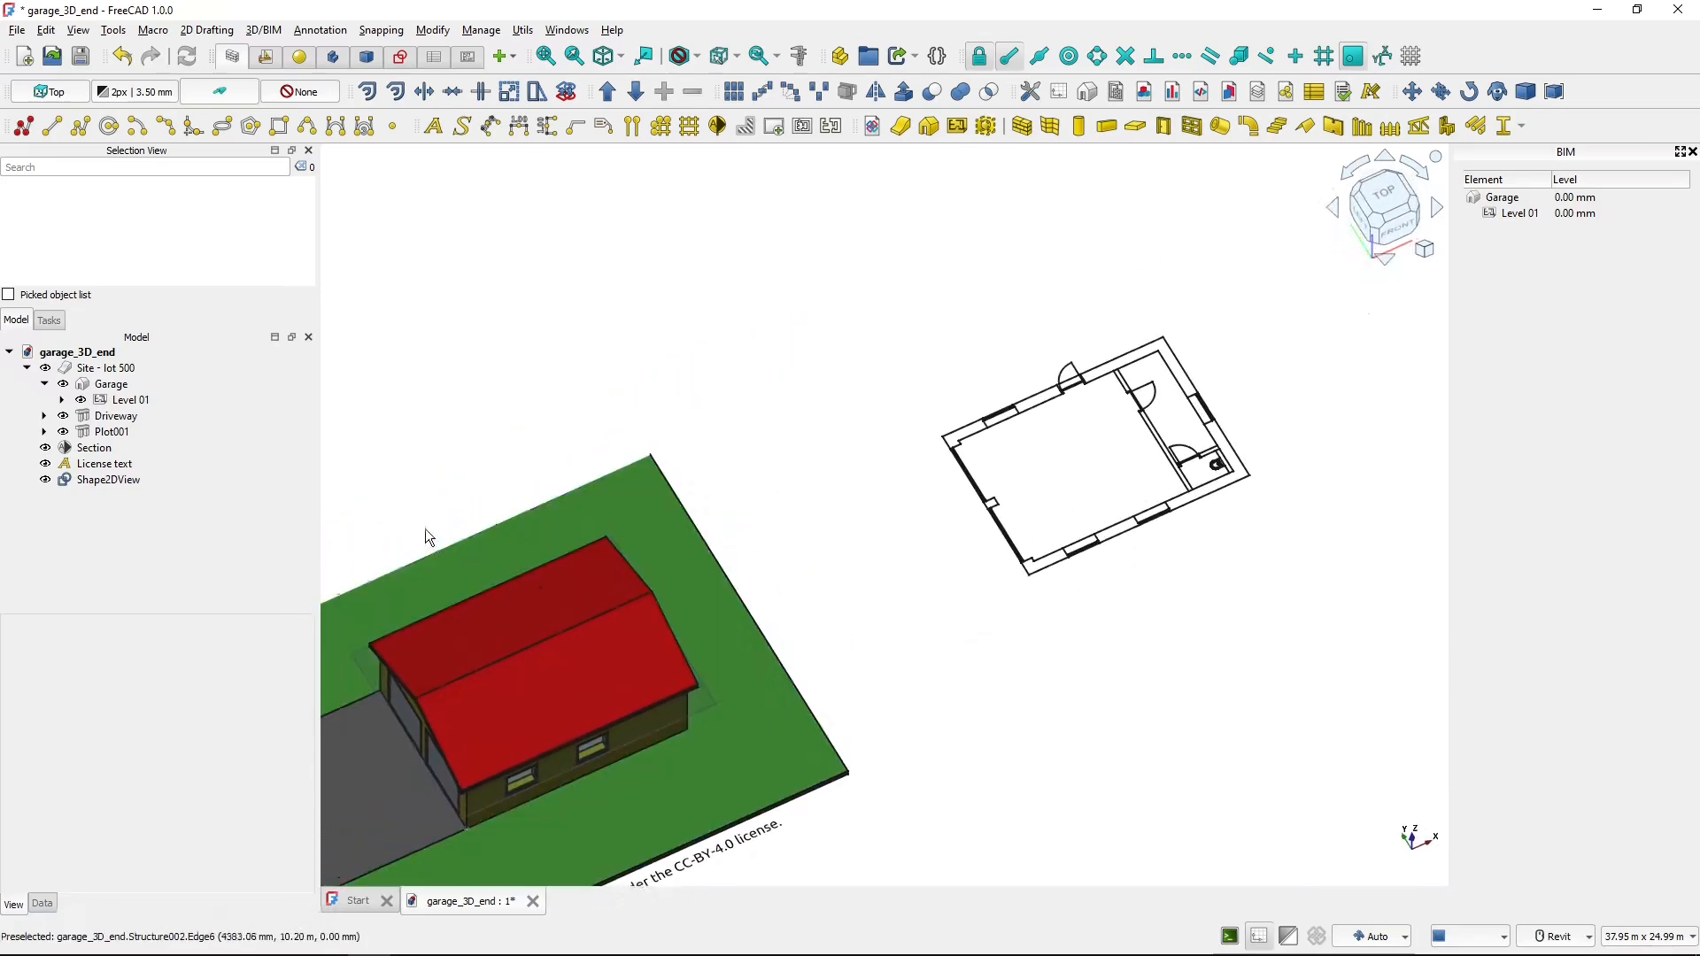
click(379, 682)
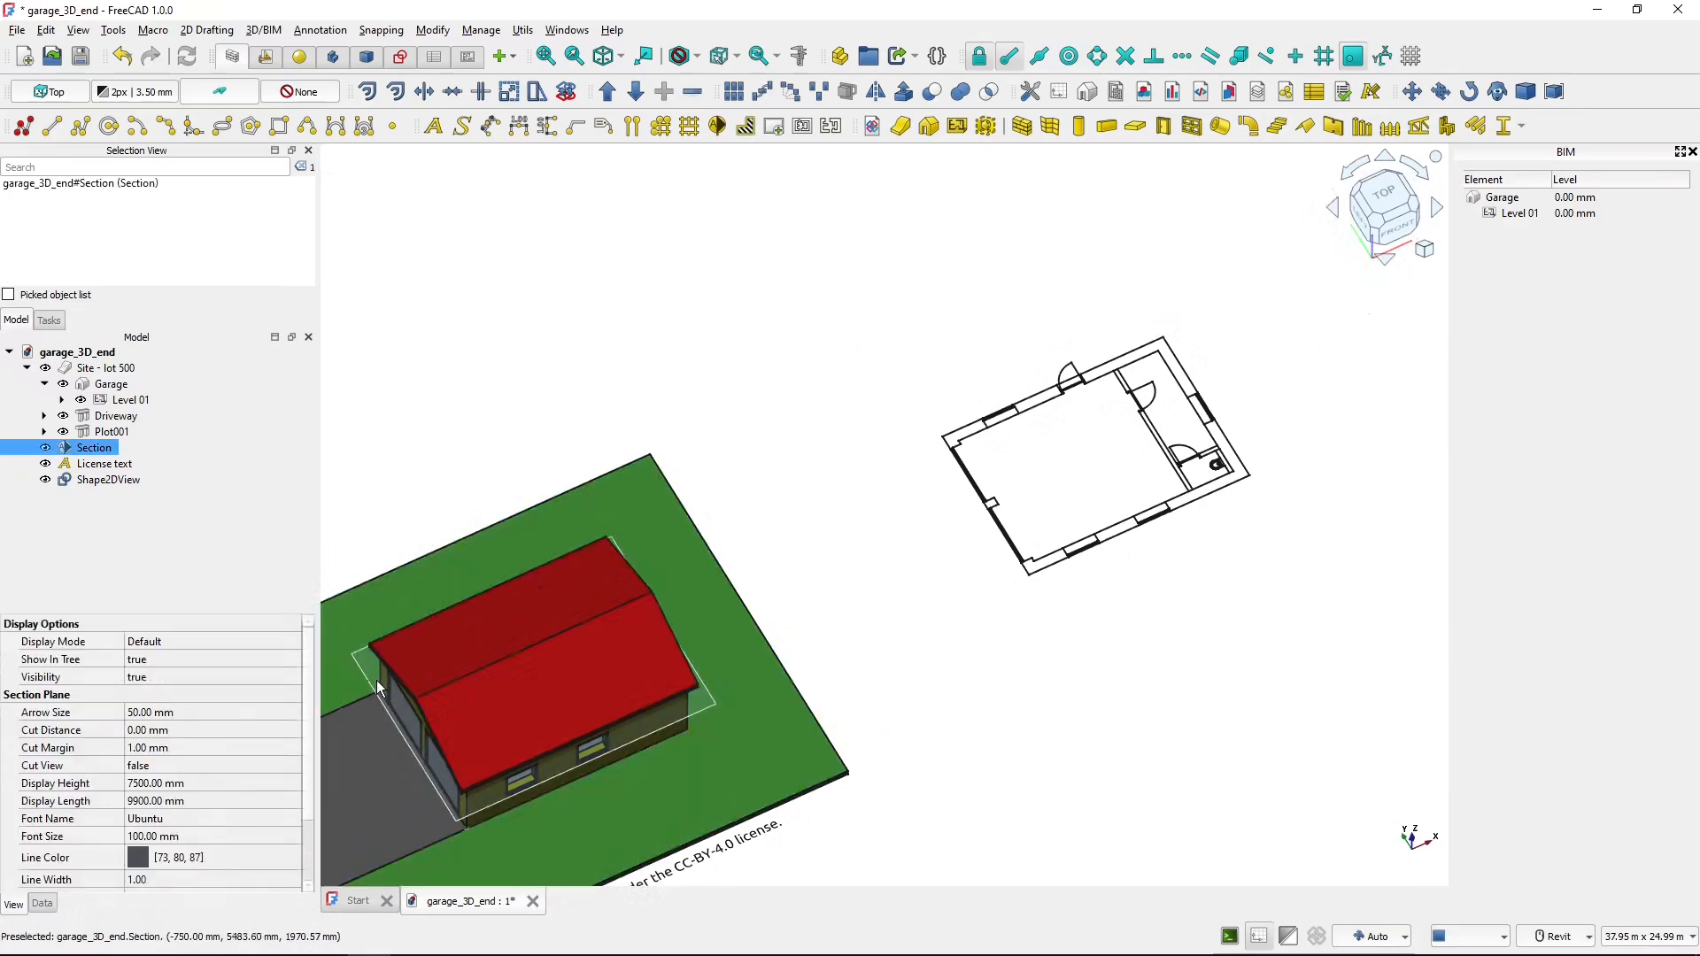
right_click(105, 449)
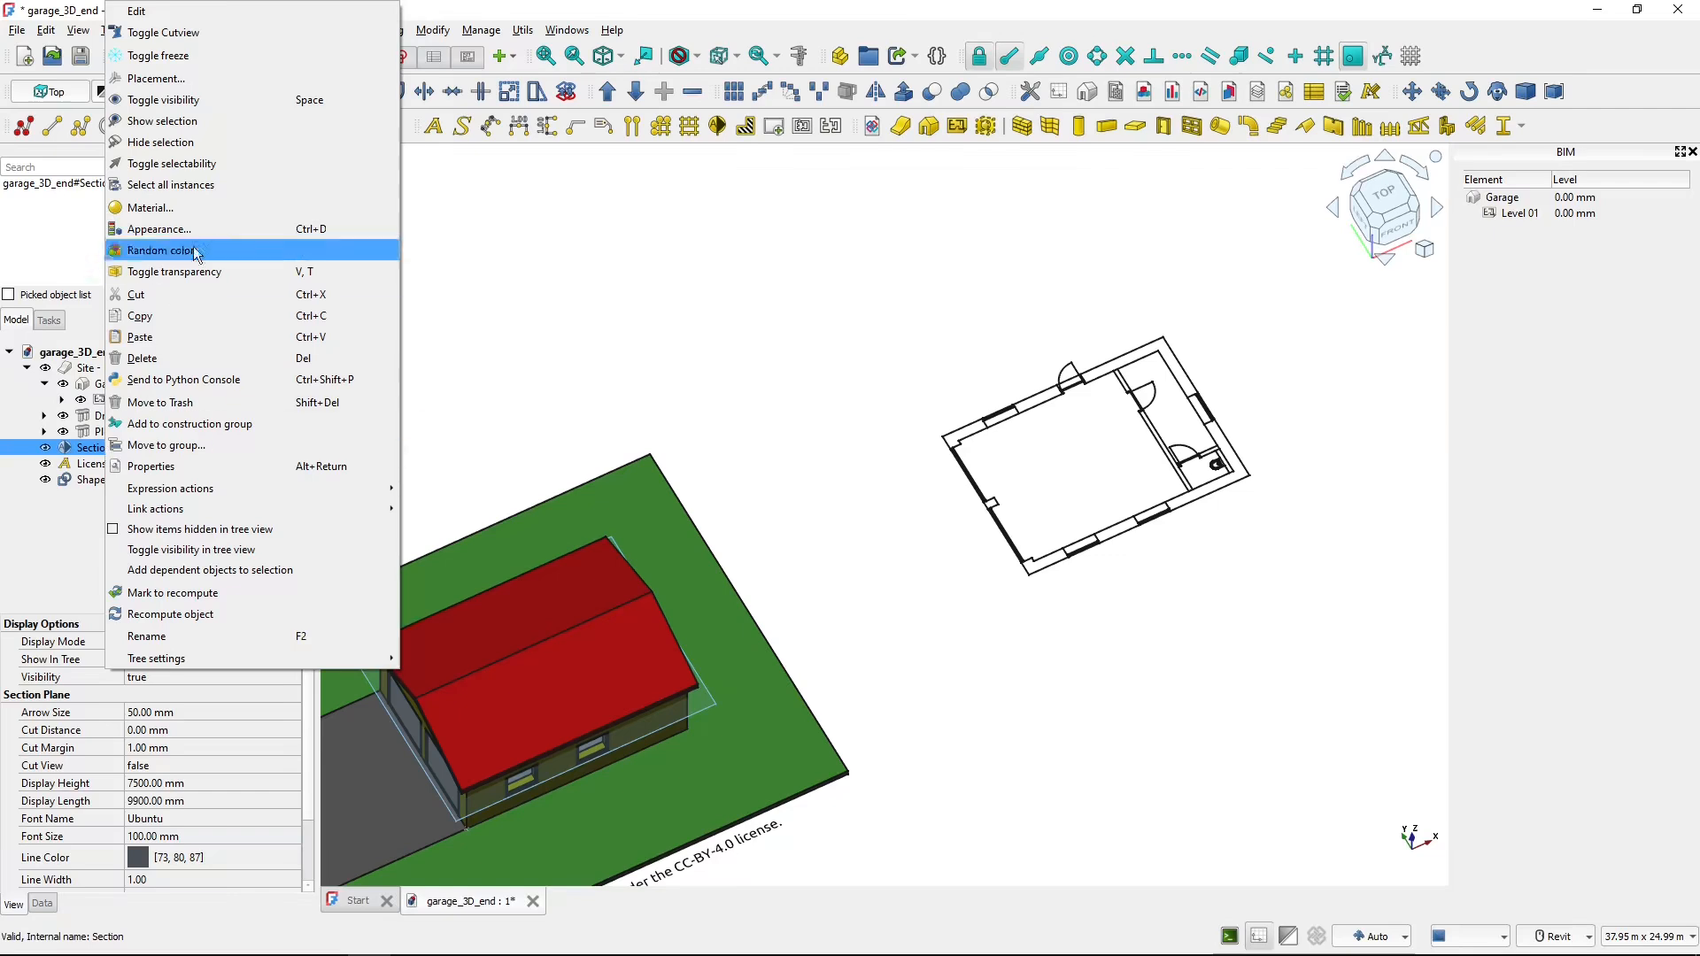
click(213, 57)
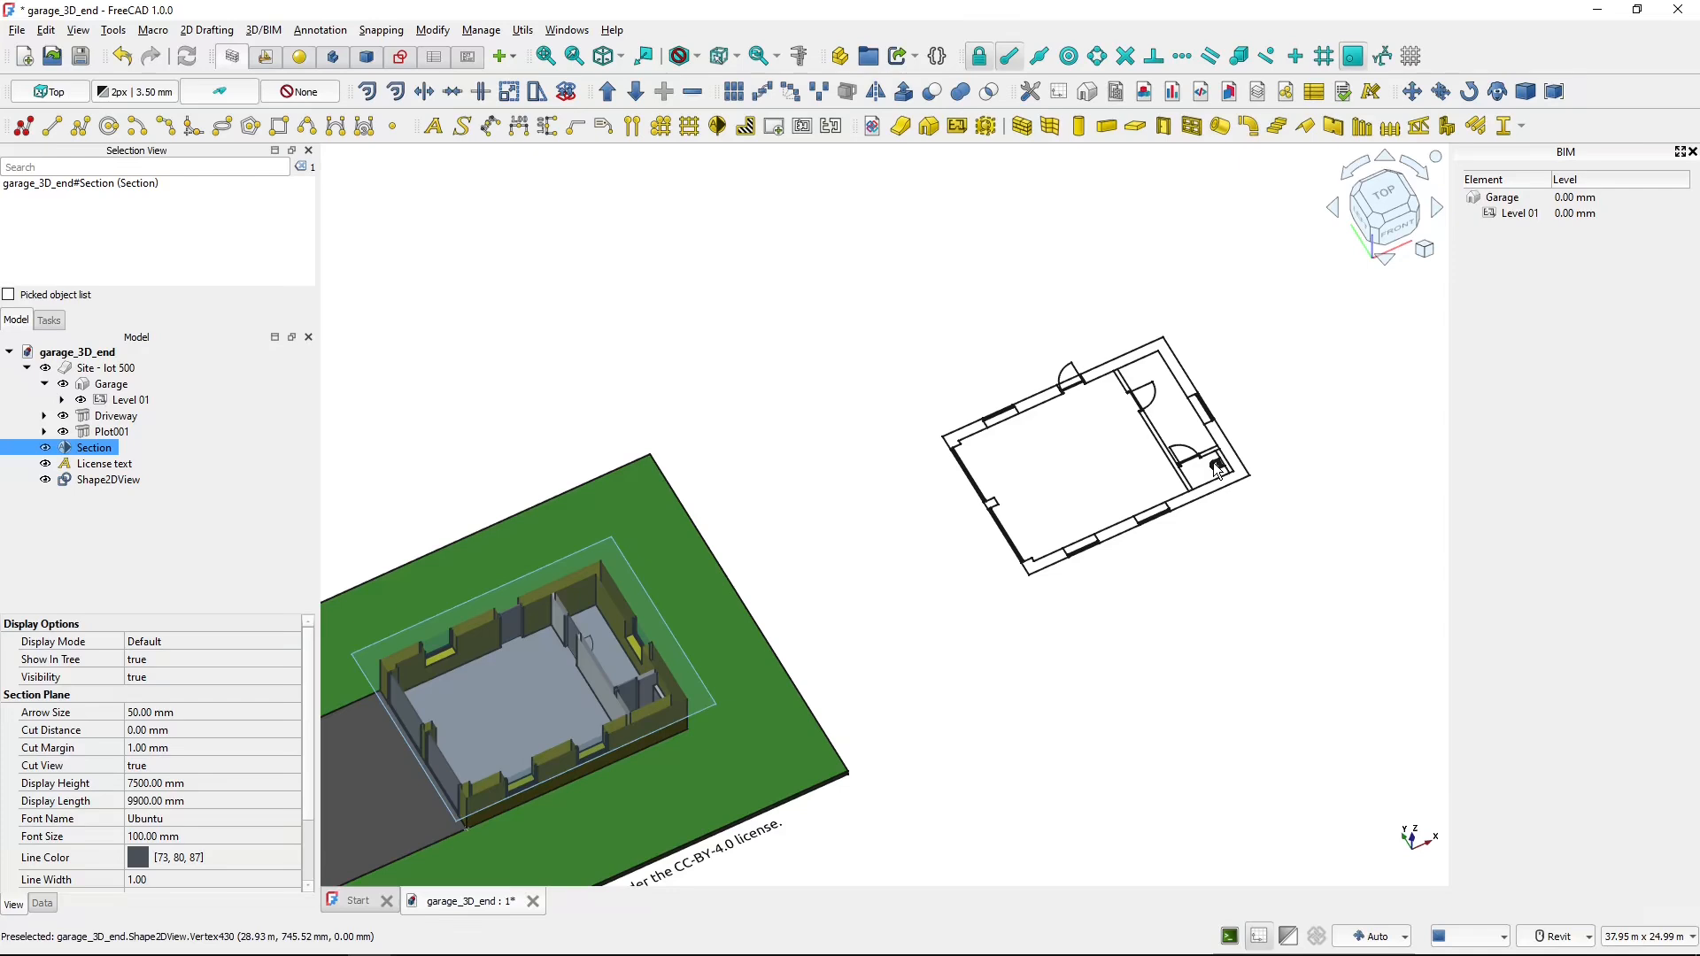
key(2)
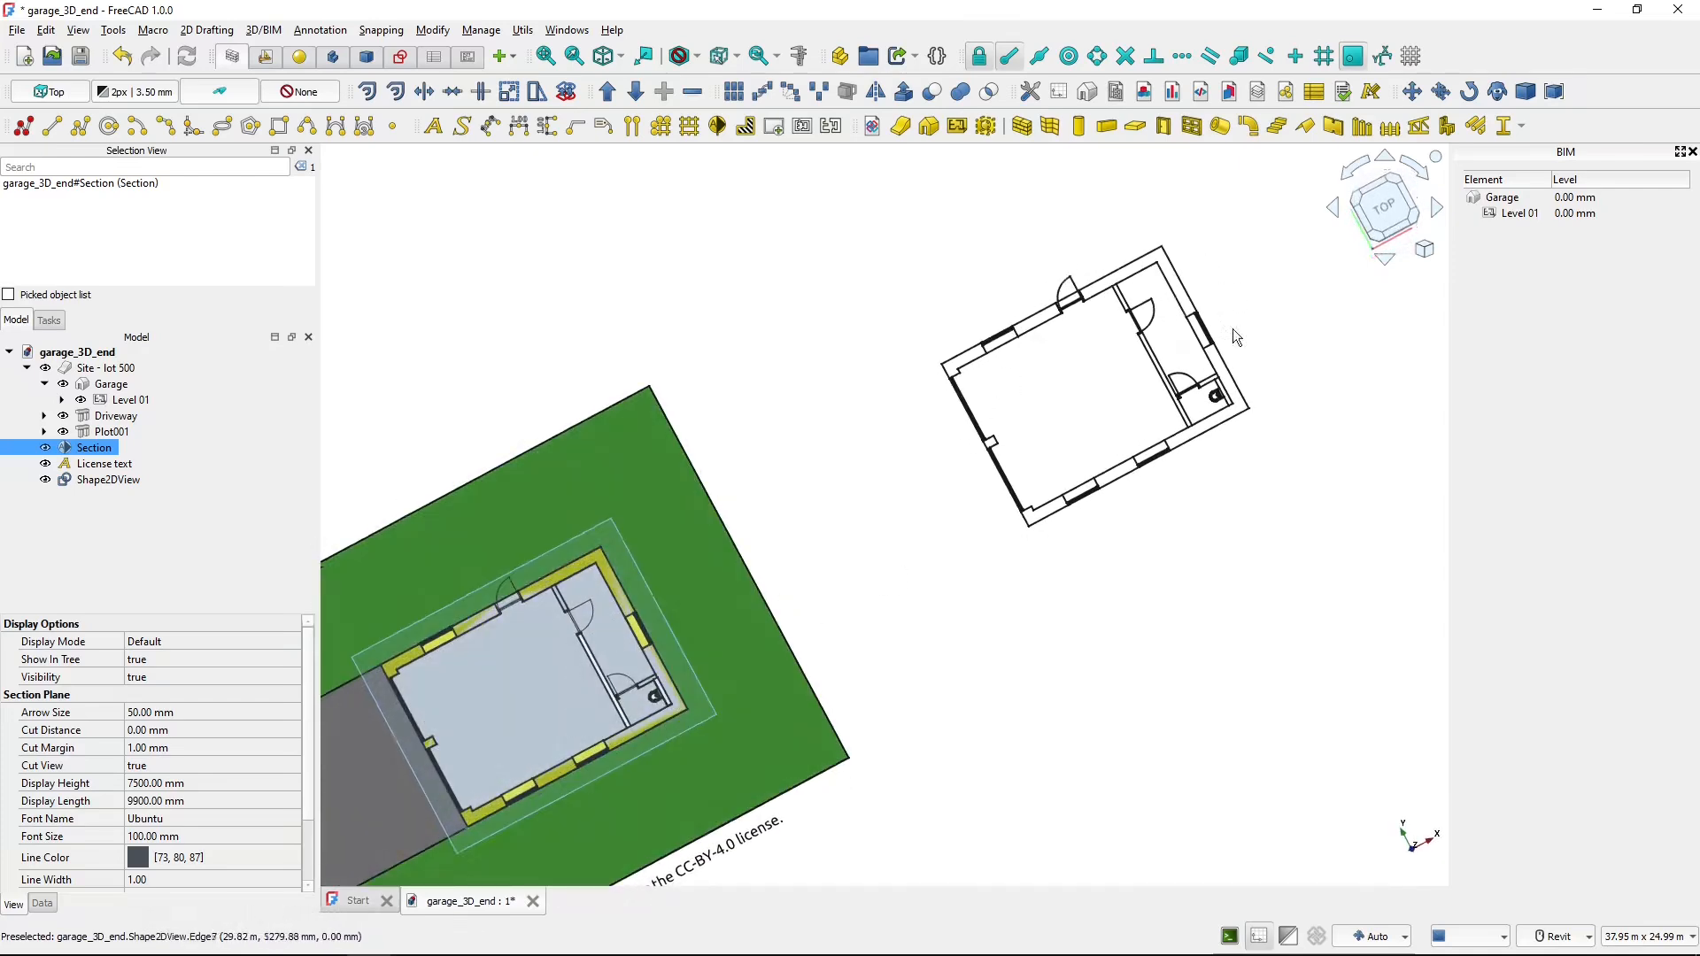
shift+middle_drag(1104, 553, 1138, 469)
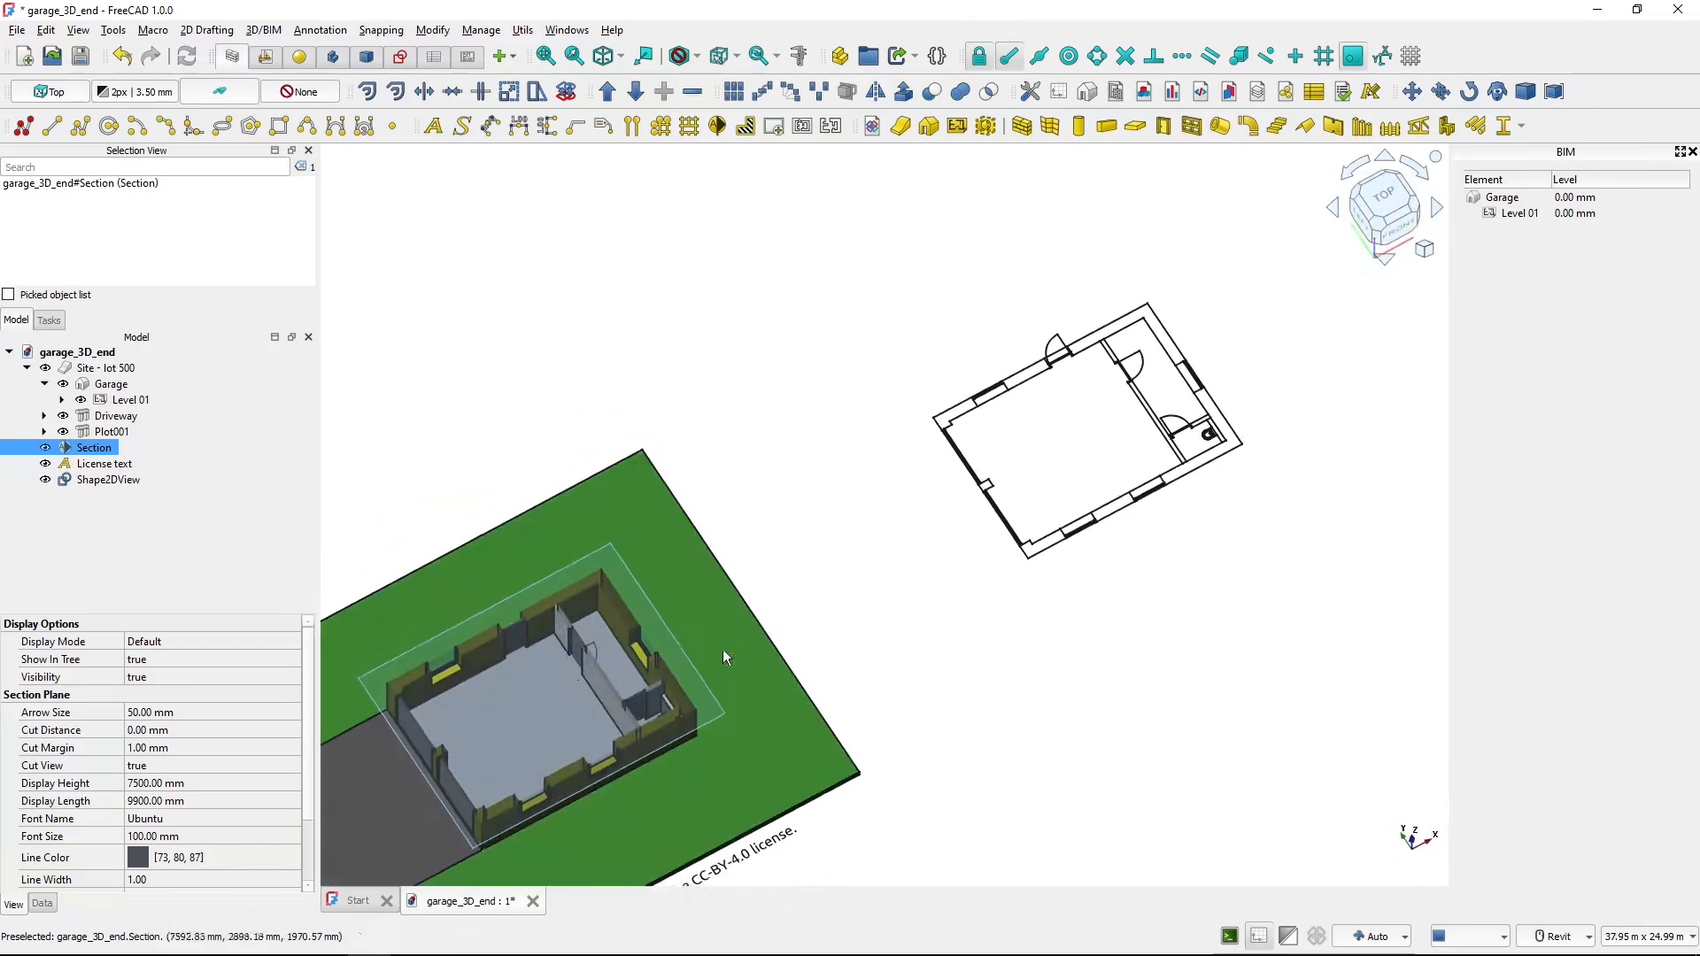
middle_drag(944, 618, 965, 577)
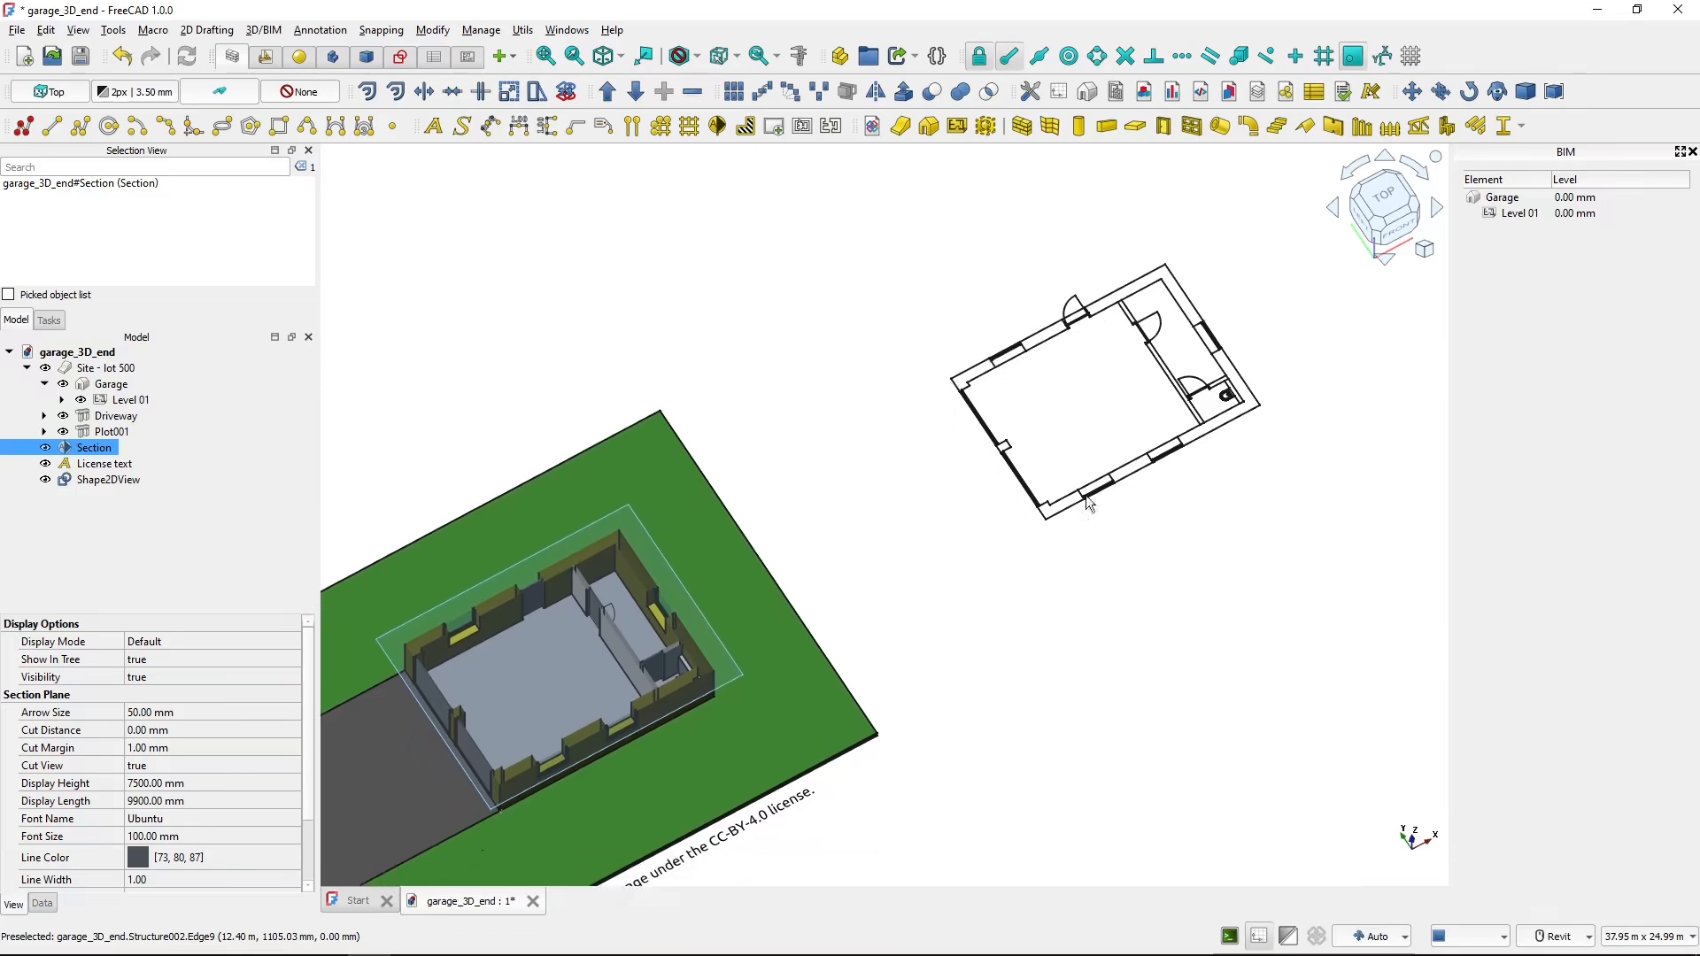
- Examine the 2D plan from above and look through the Shape2DView's display properties
click(1385, 203)
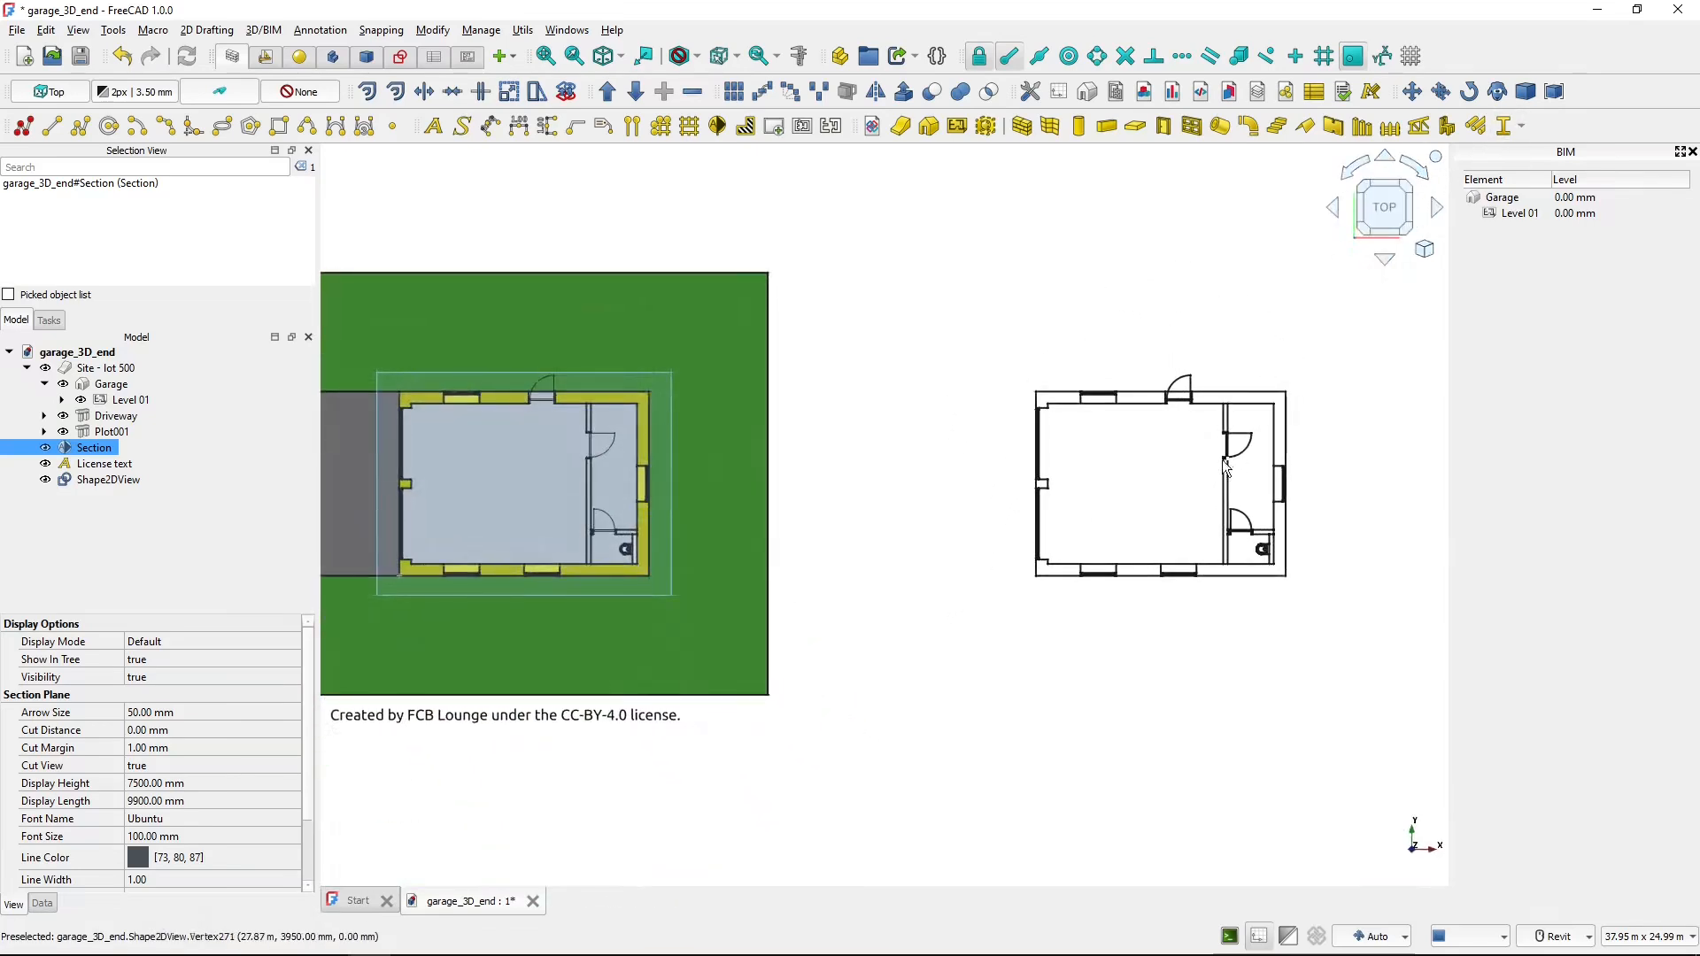
scroll(1219, 486, up, 5)
middle_drag(1218, 485, 997, 512)
scroll(874, 539, down, 2)
scroll(997, 511, up, 1)
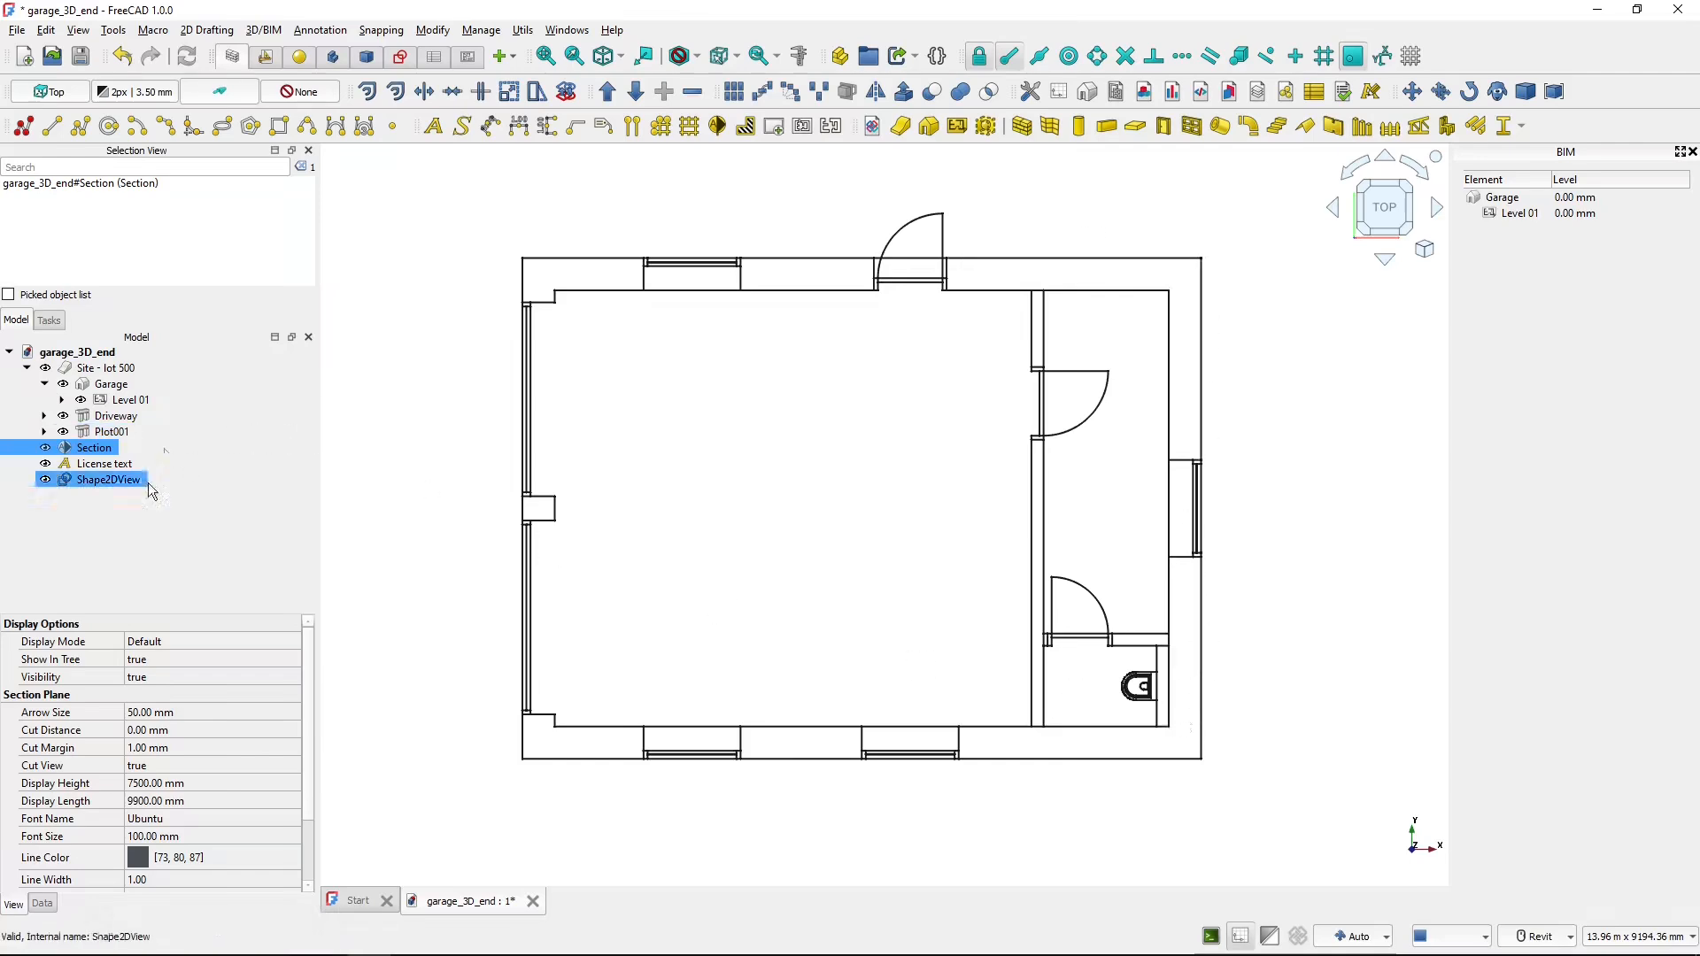
click(115, 480)
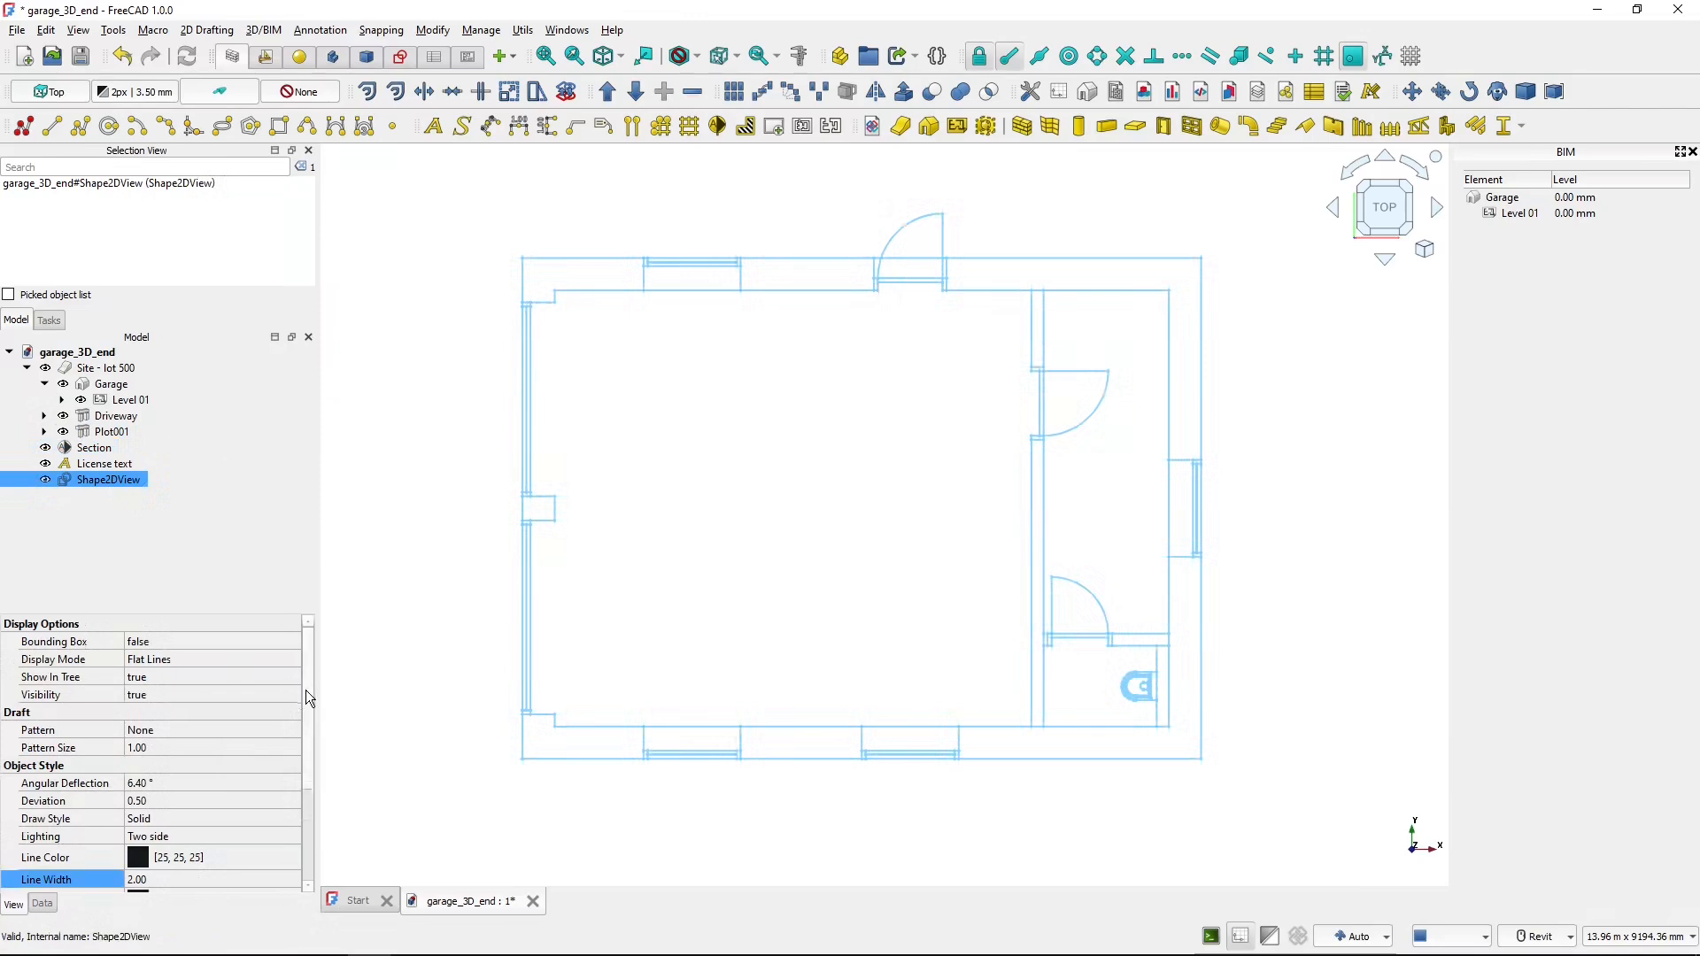
drag(306, 692, 305, 745)
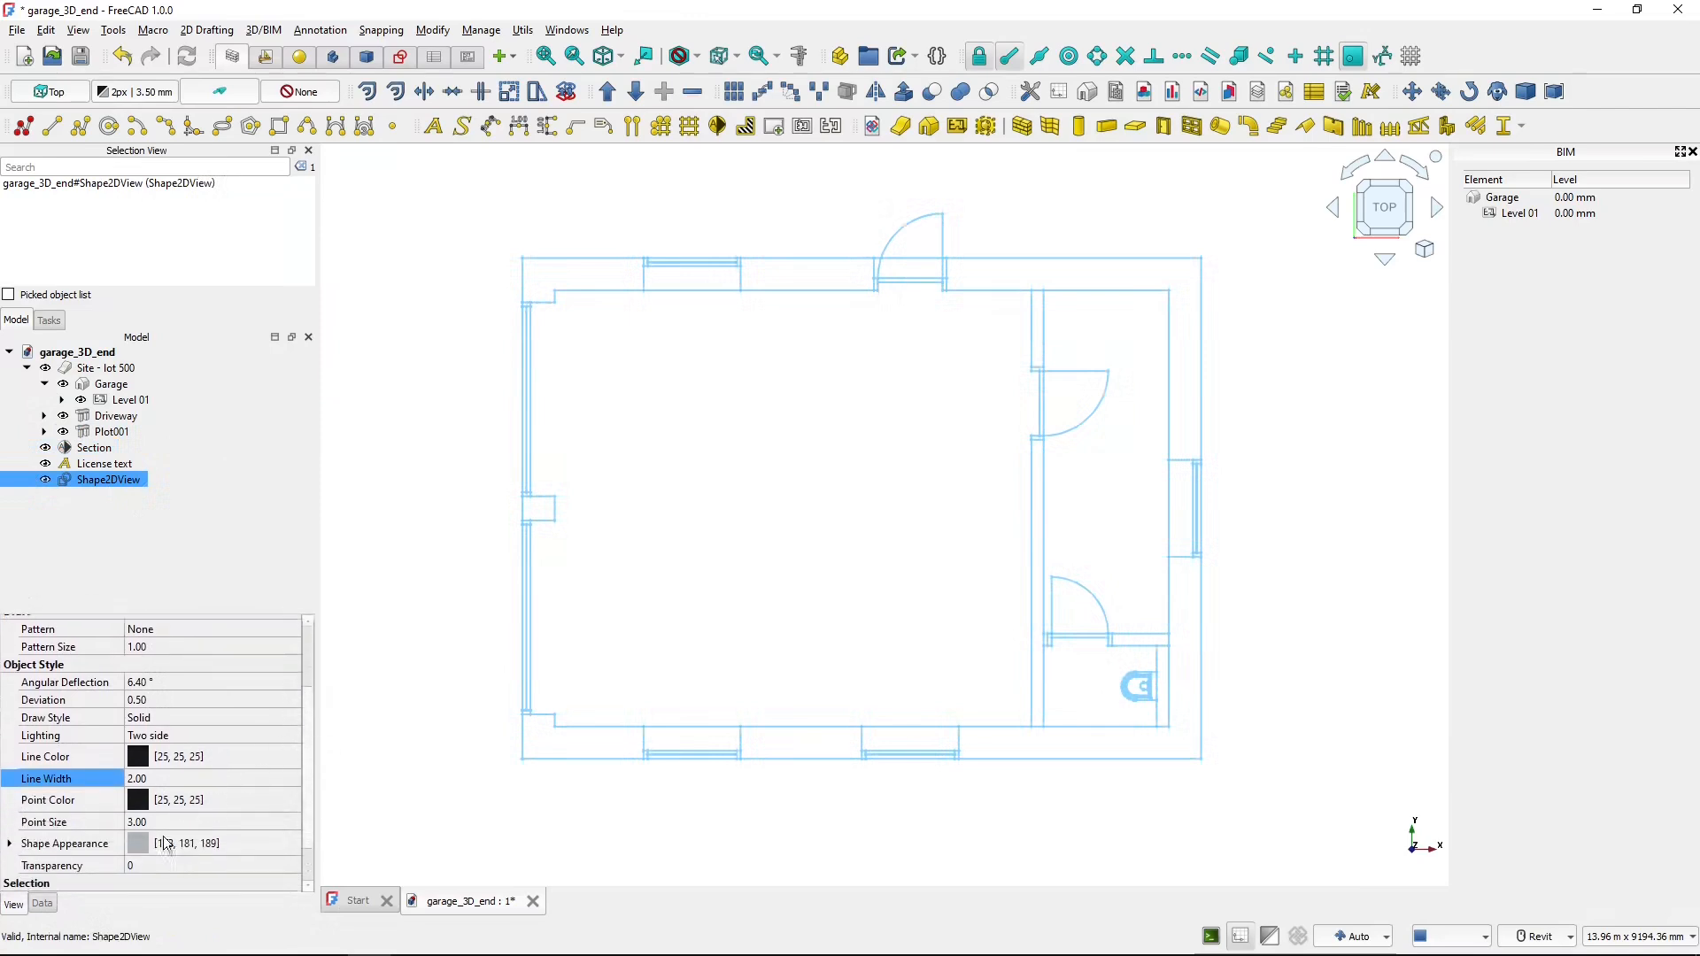
- Set the Shape2DView's Projection Mode to Cutlines so only the outlines of the cut geometry are drawn
click(42, 903)
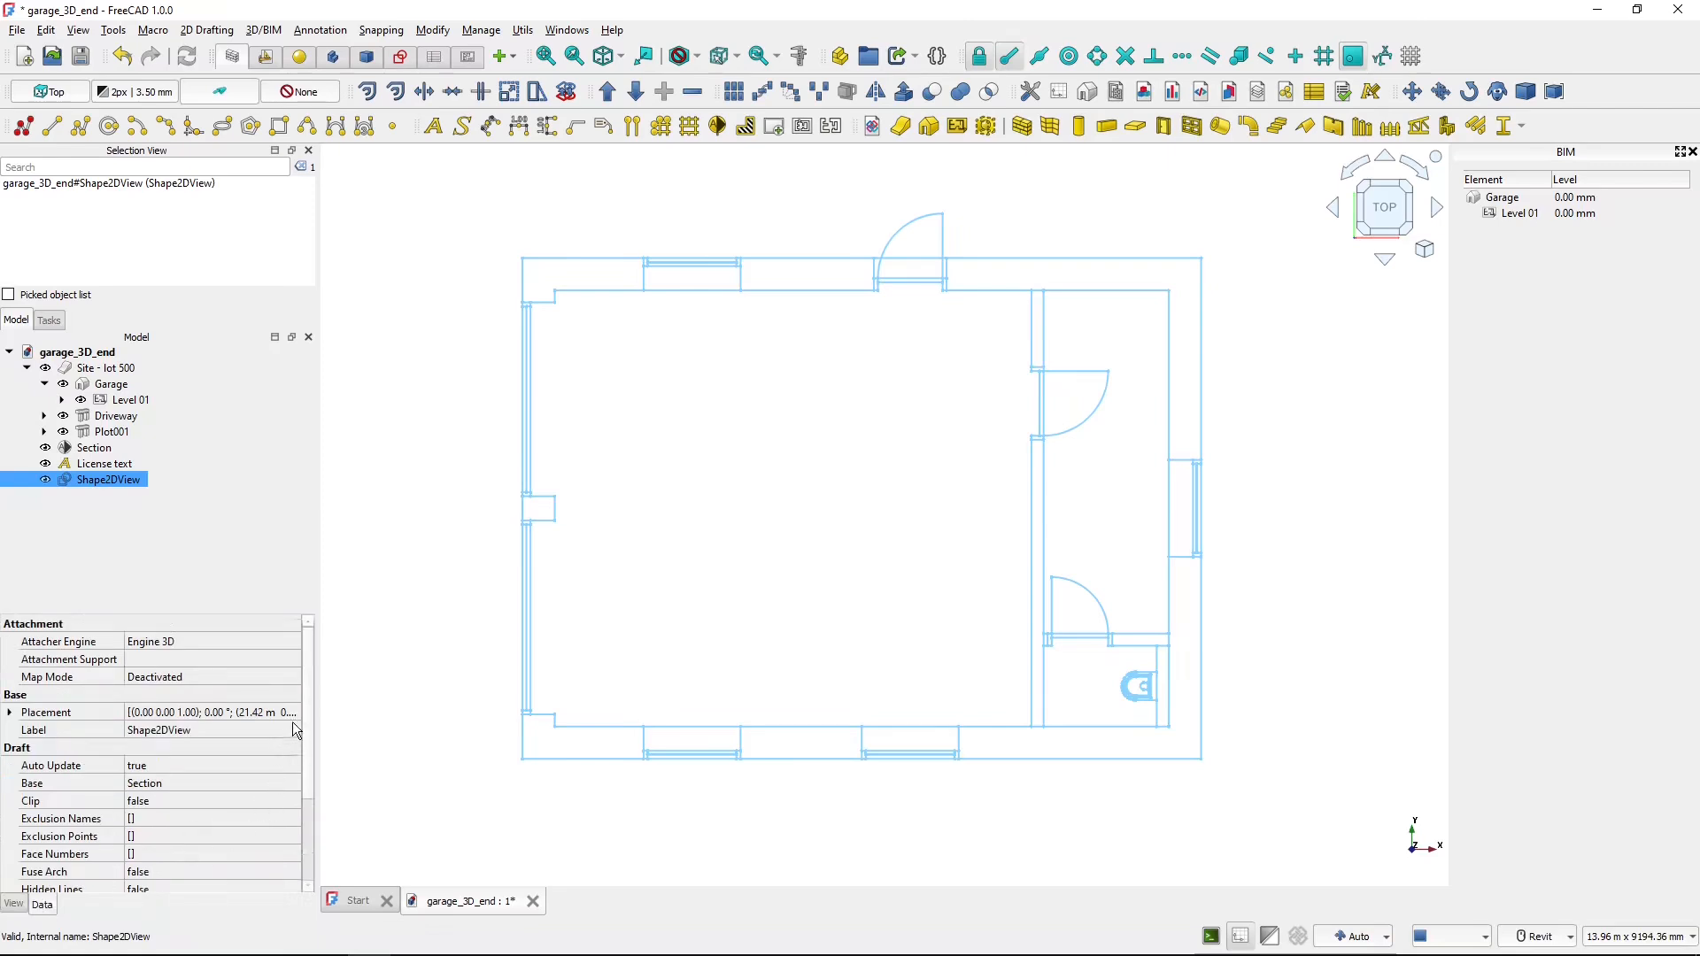
drag(306, 711, 309, 790)
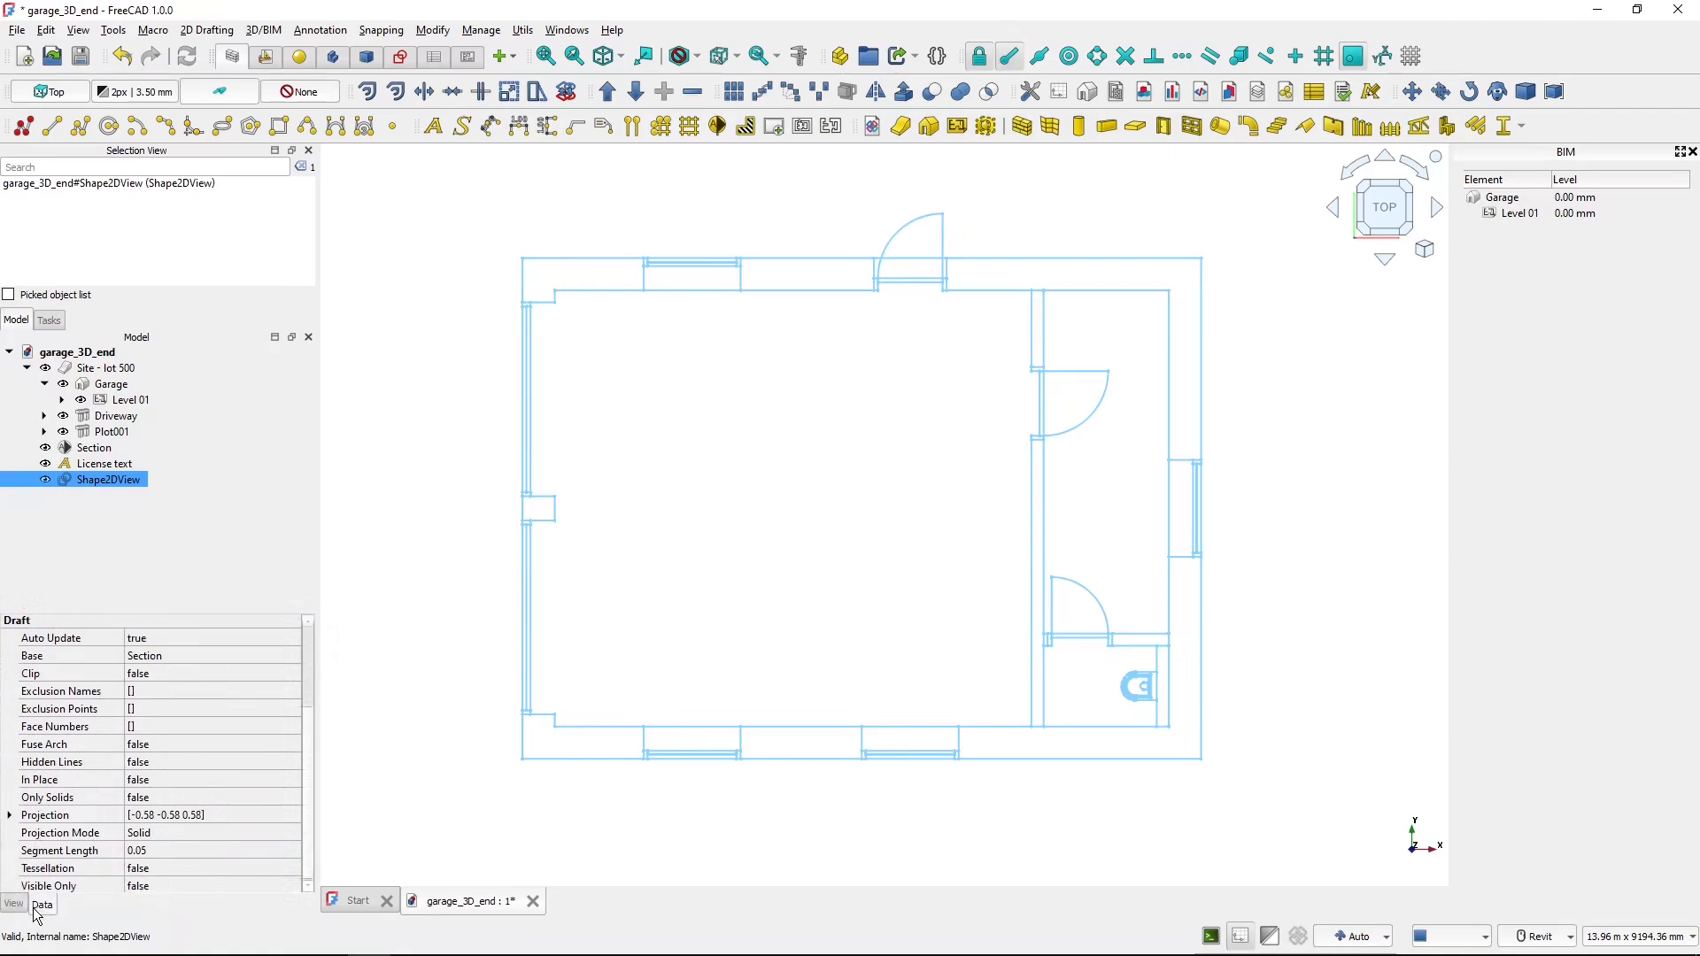
click(173, 831)
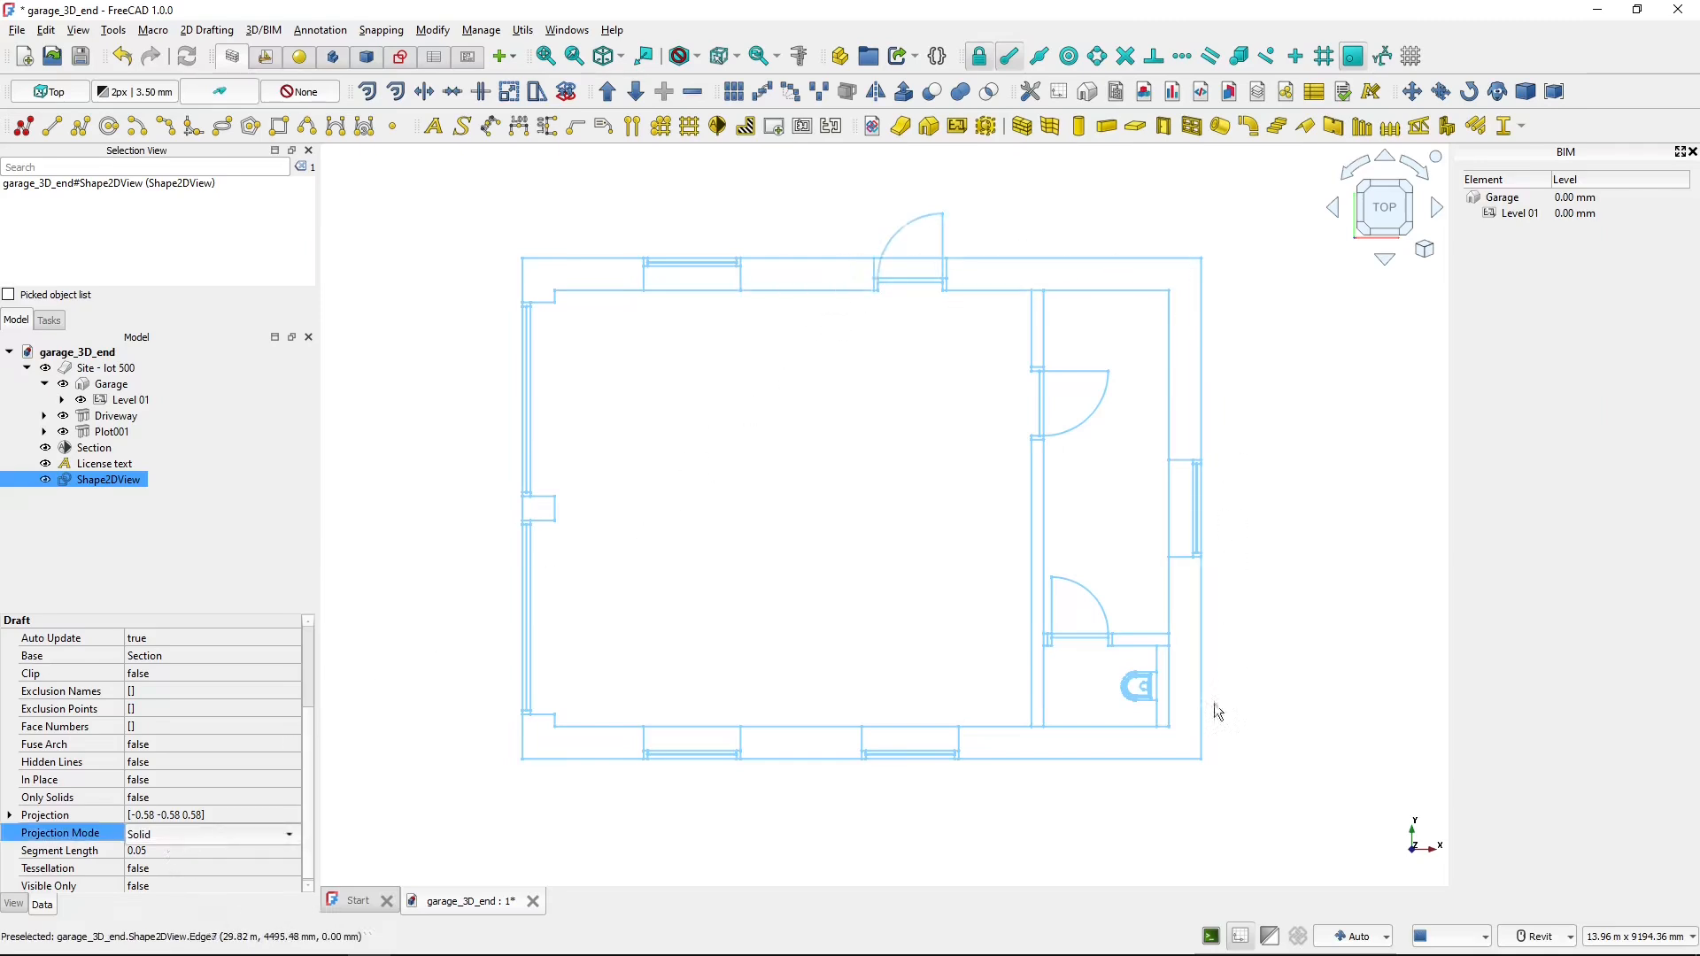
click(292, 838)
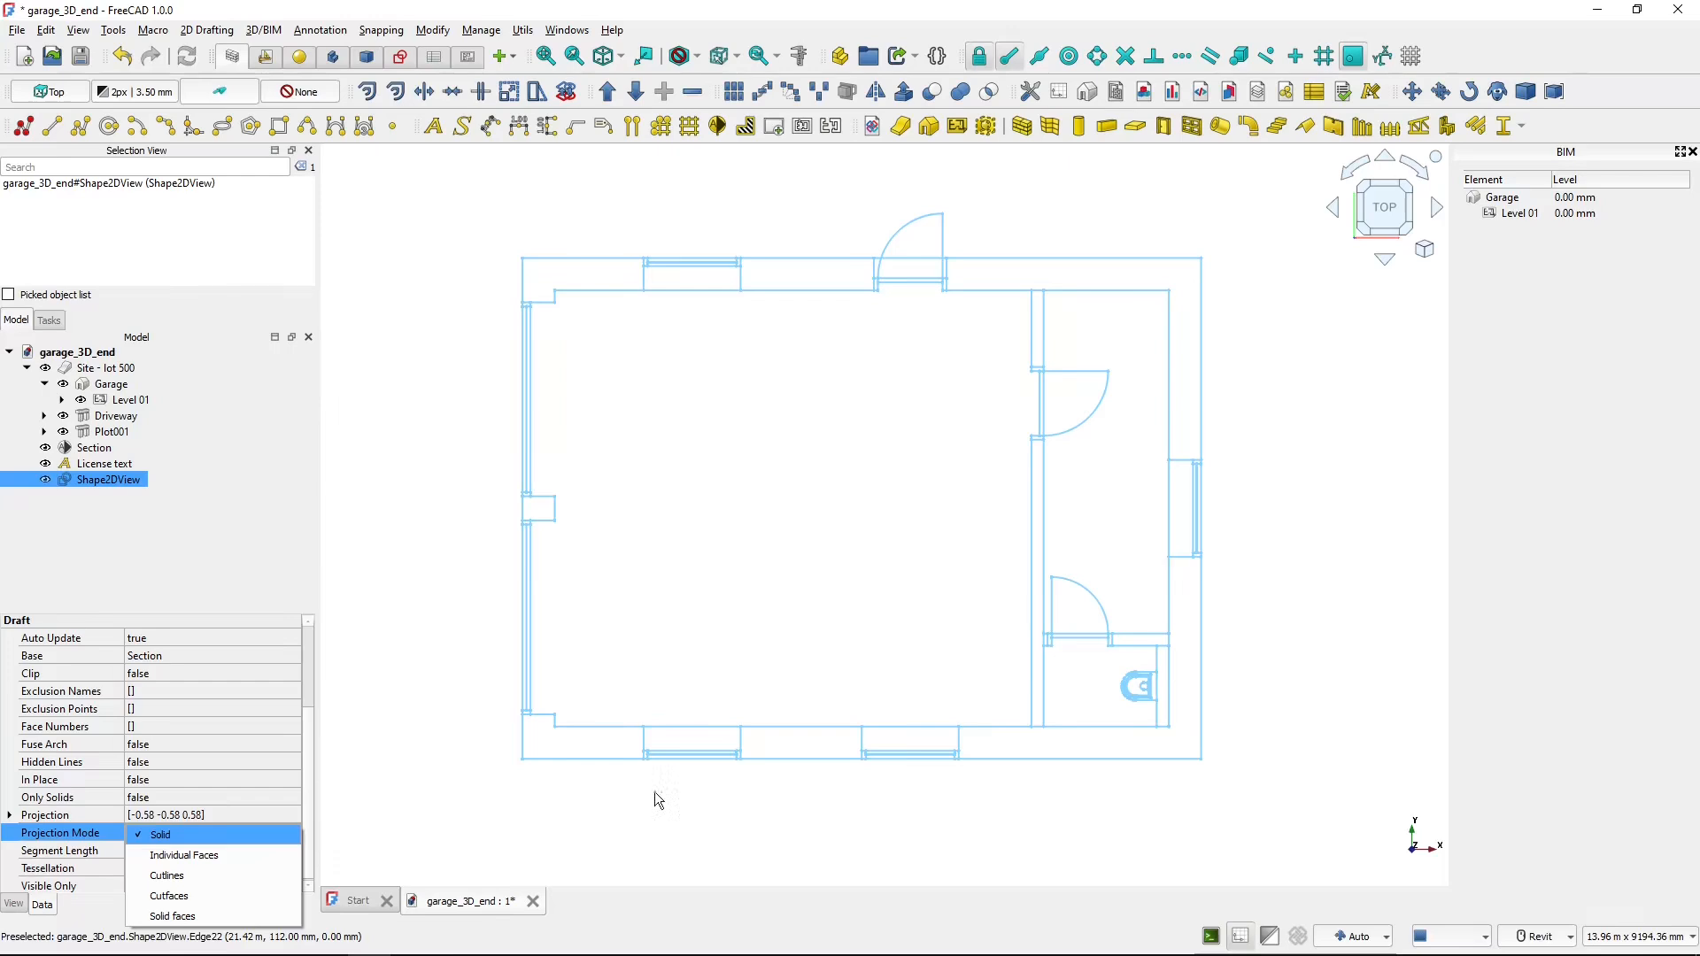
click(168, 875)
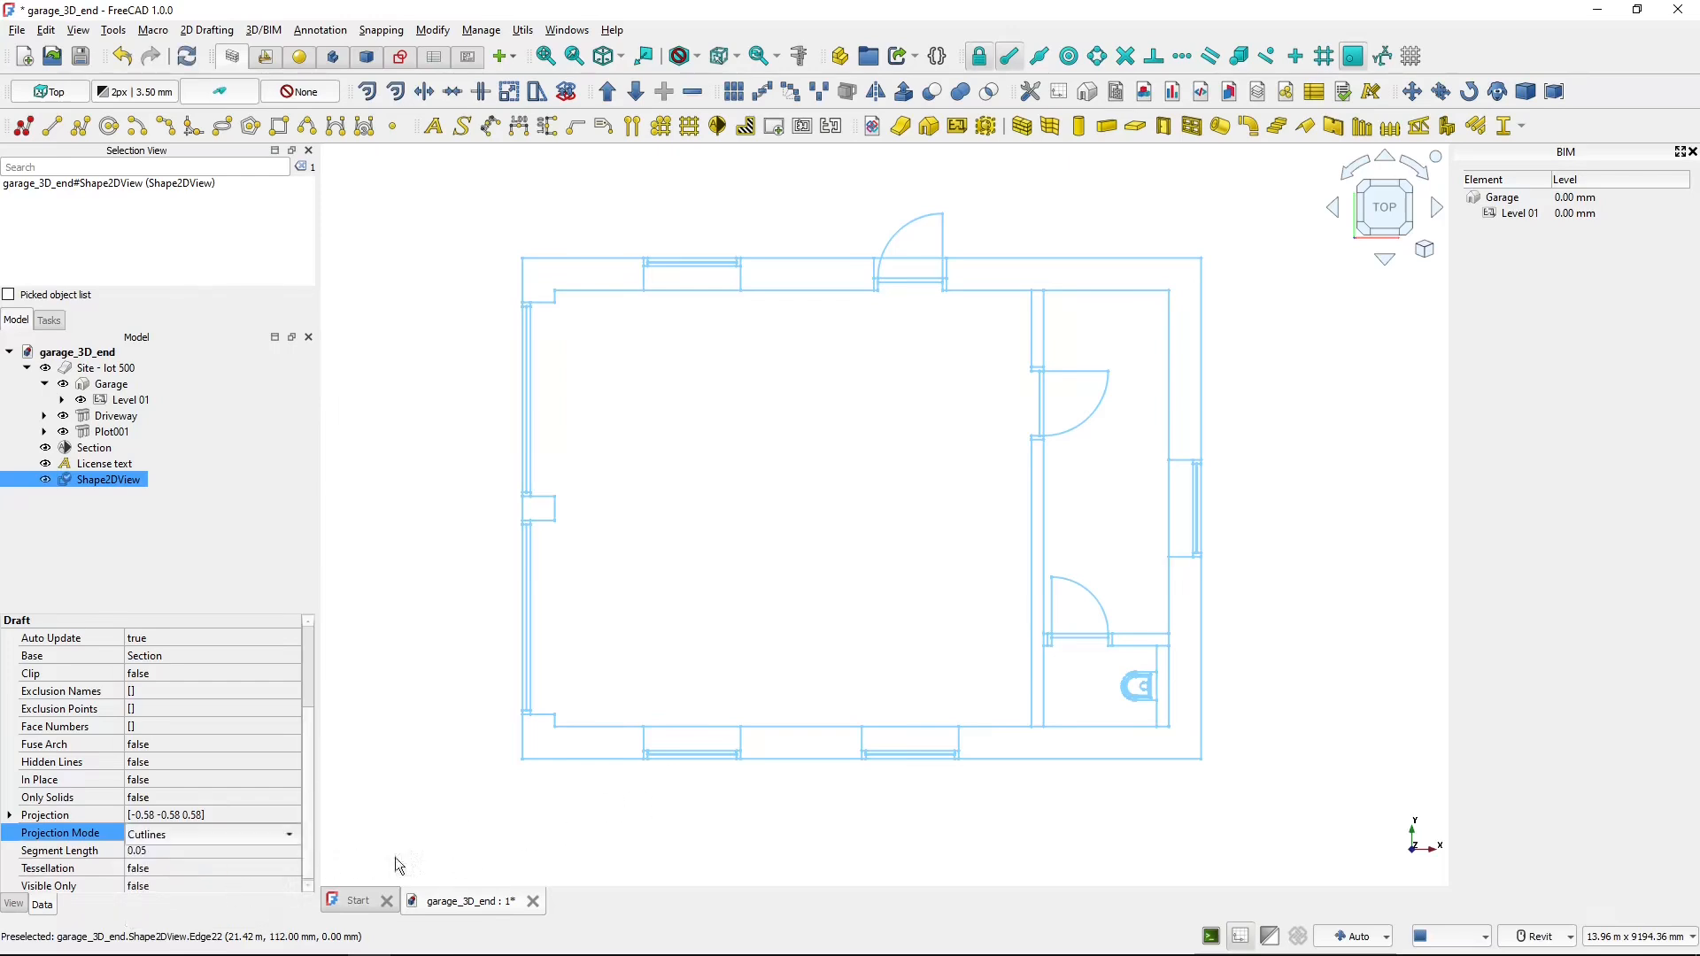
click(464, 850)
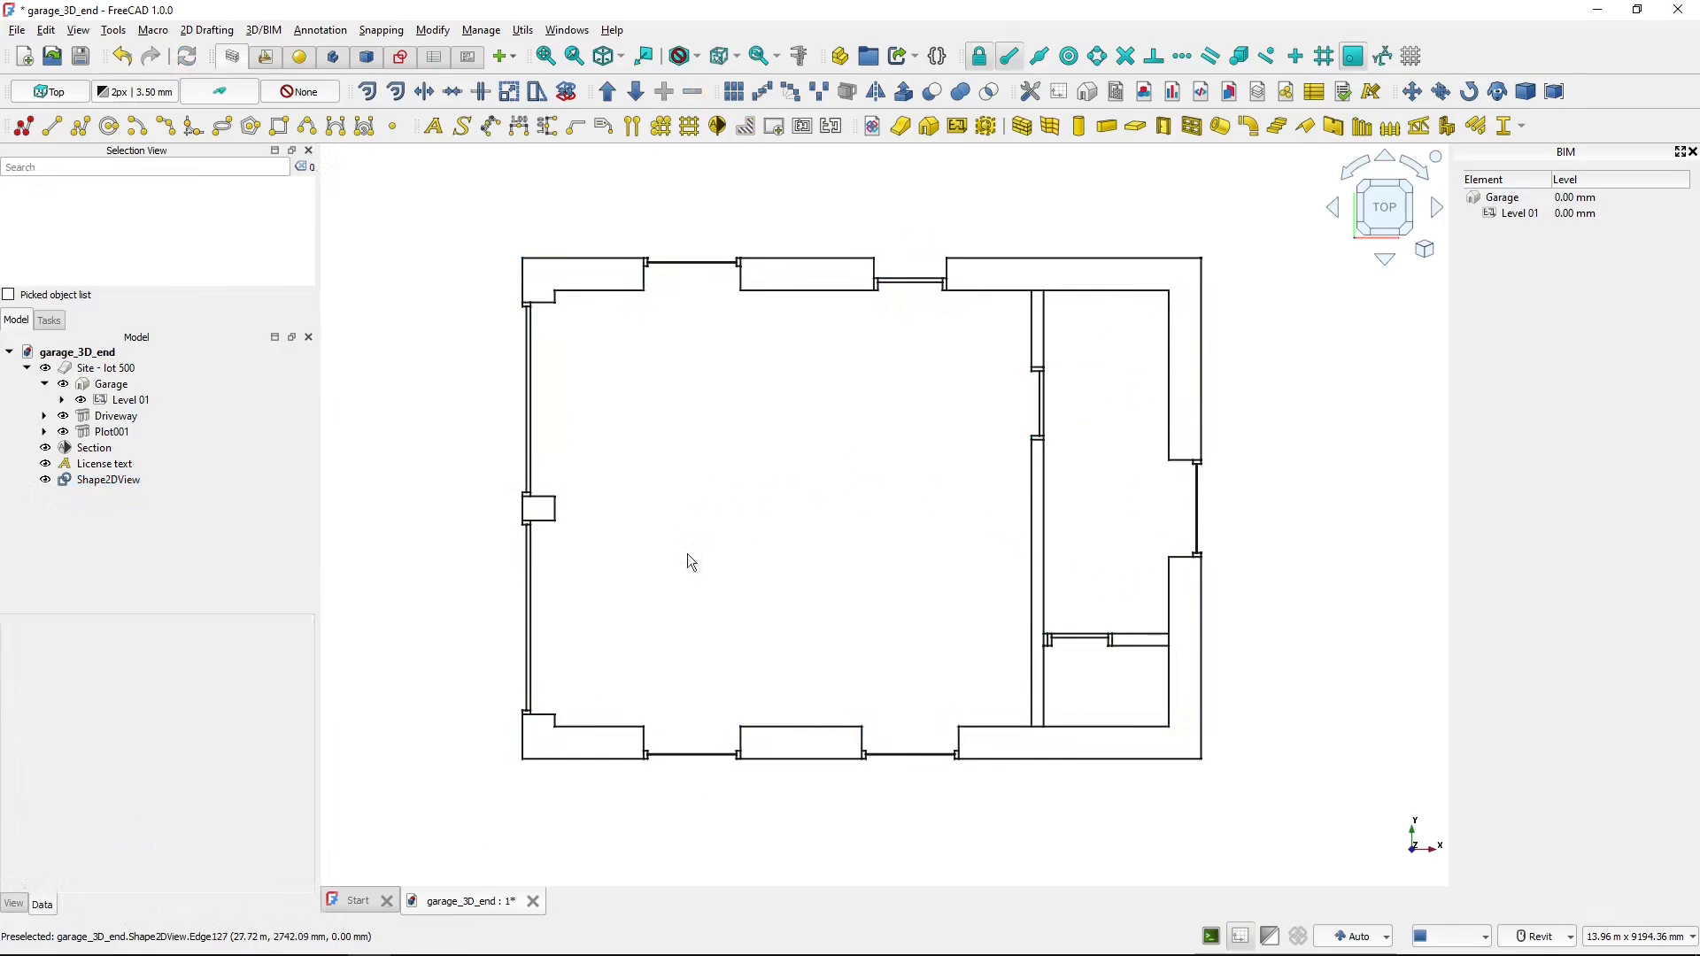
- Change the Shape2DView's Projection Mode to Cutfaces to fill the cut walls
click(124, 480)
click(114, 481)
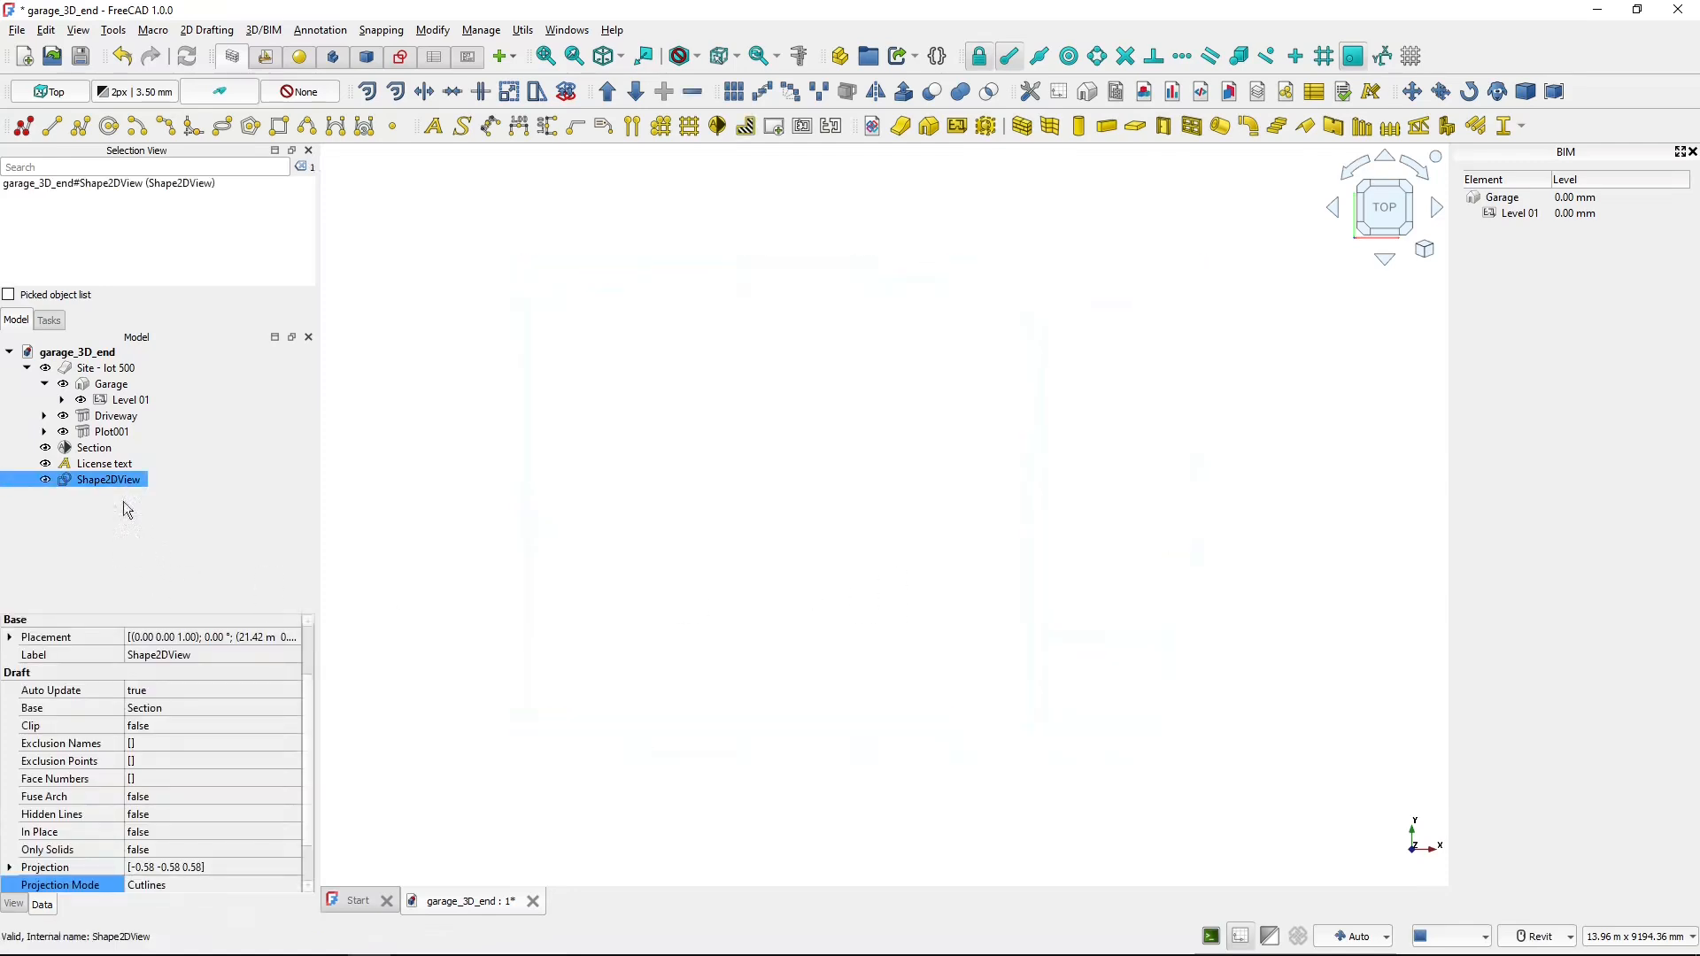
click(190, 887)
click(190, 887)
click(185, 906)
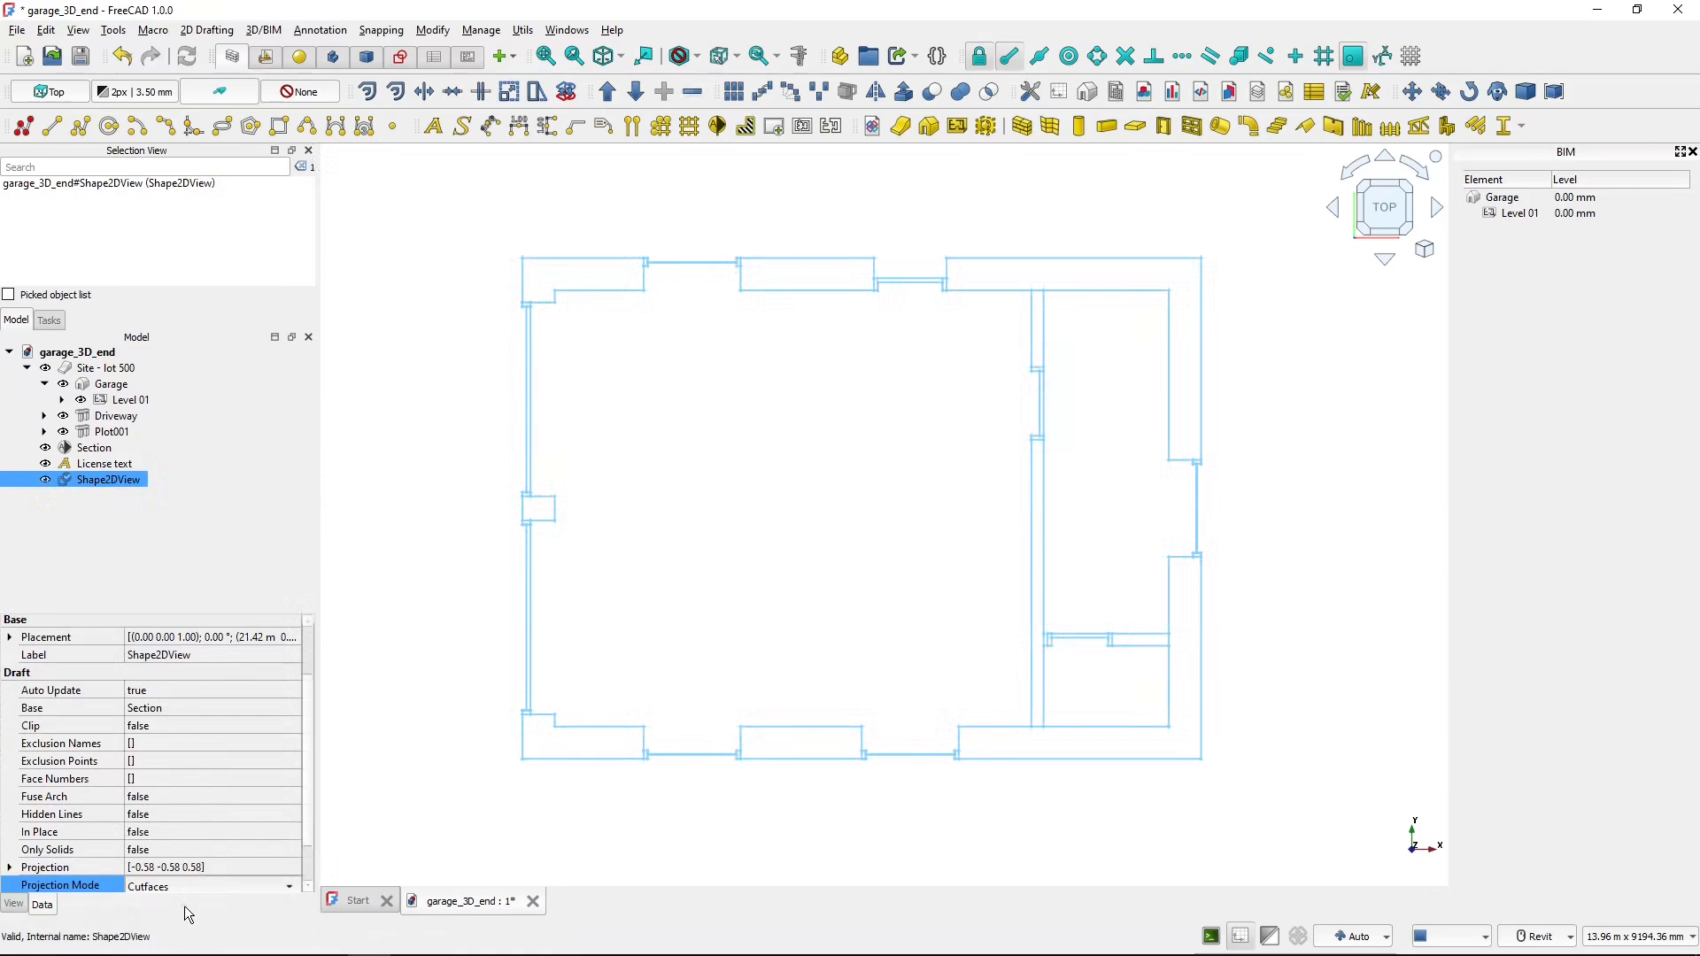
click(777, 524)
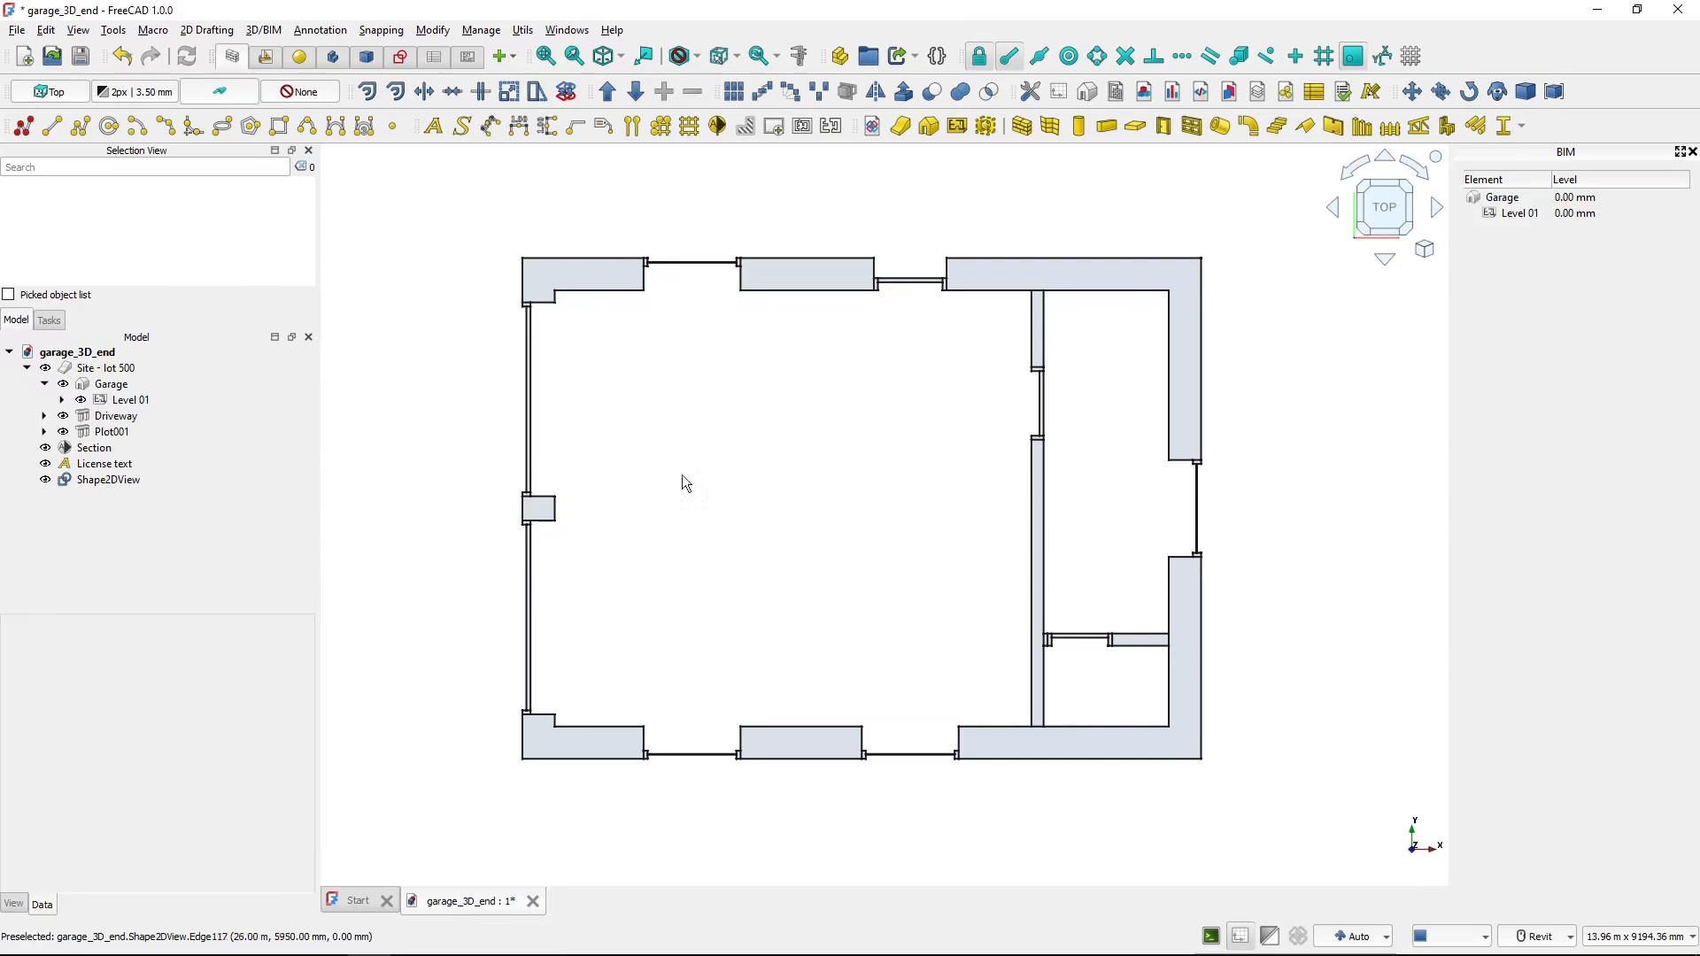
- Set the Shape2DView's Projection Mode back to Solid
click(116, 479)
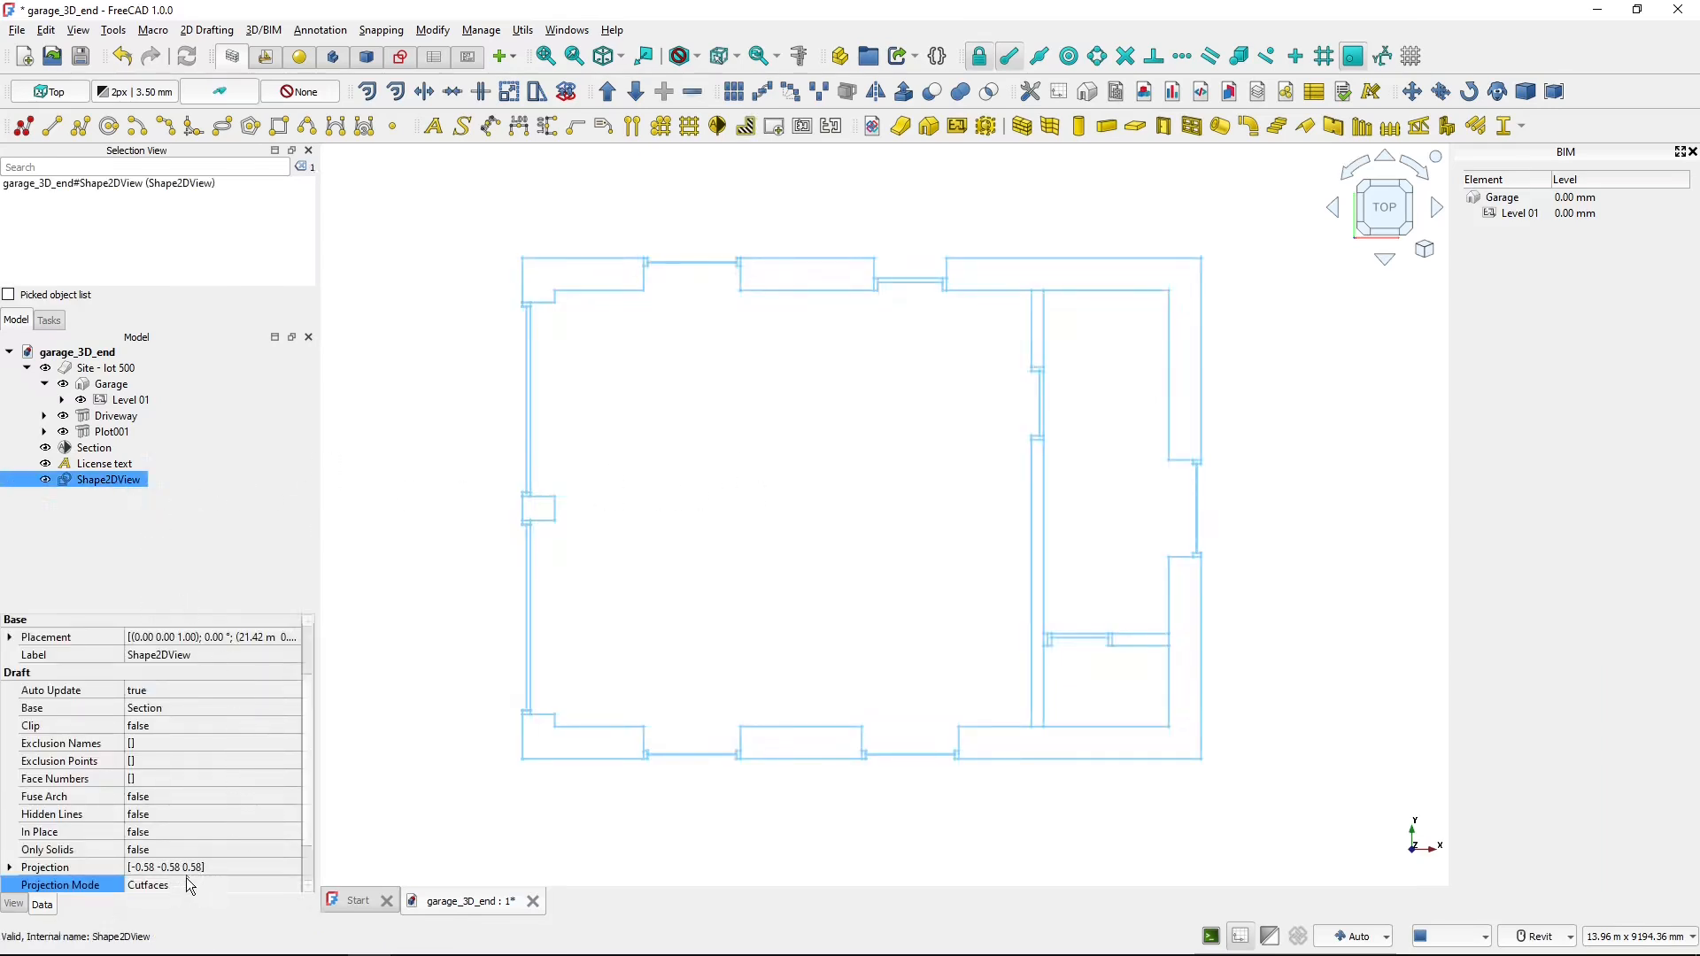
click(184, 884)
click(185, 885)
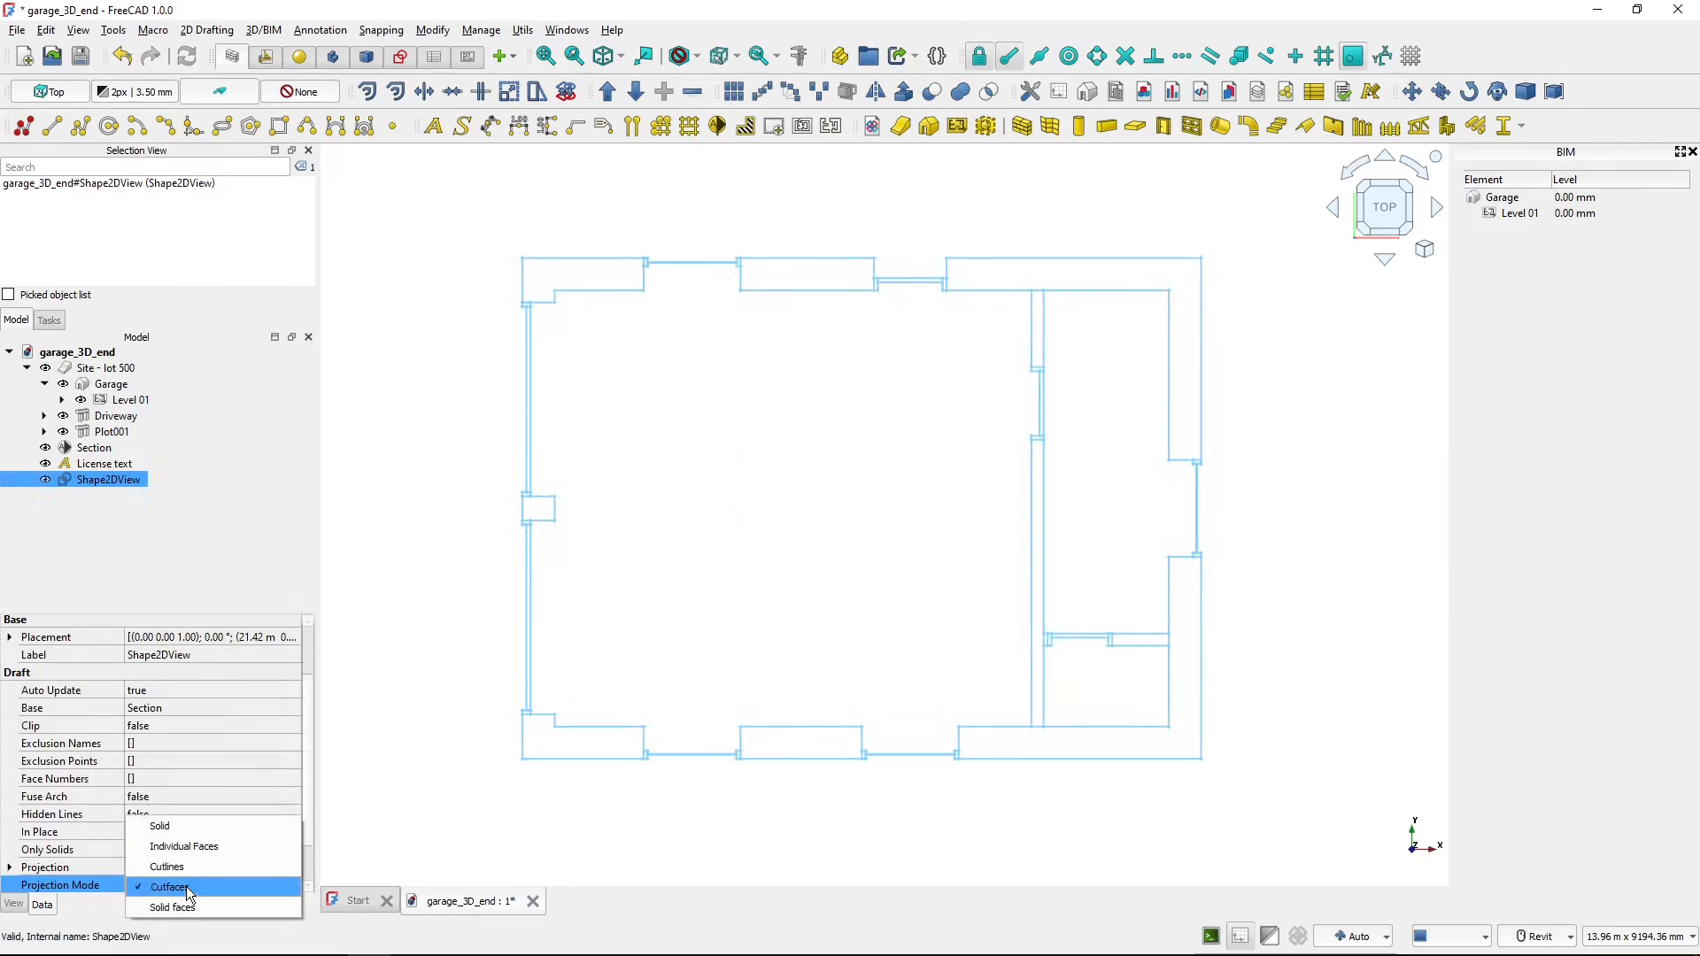
click(186, 826)
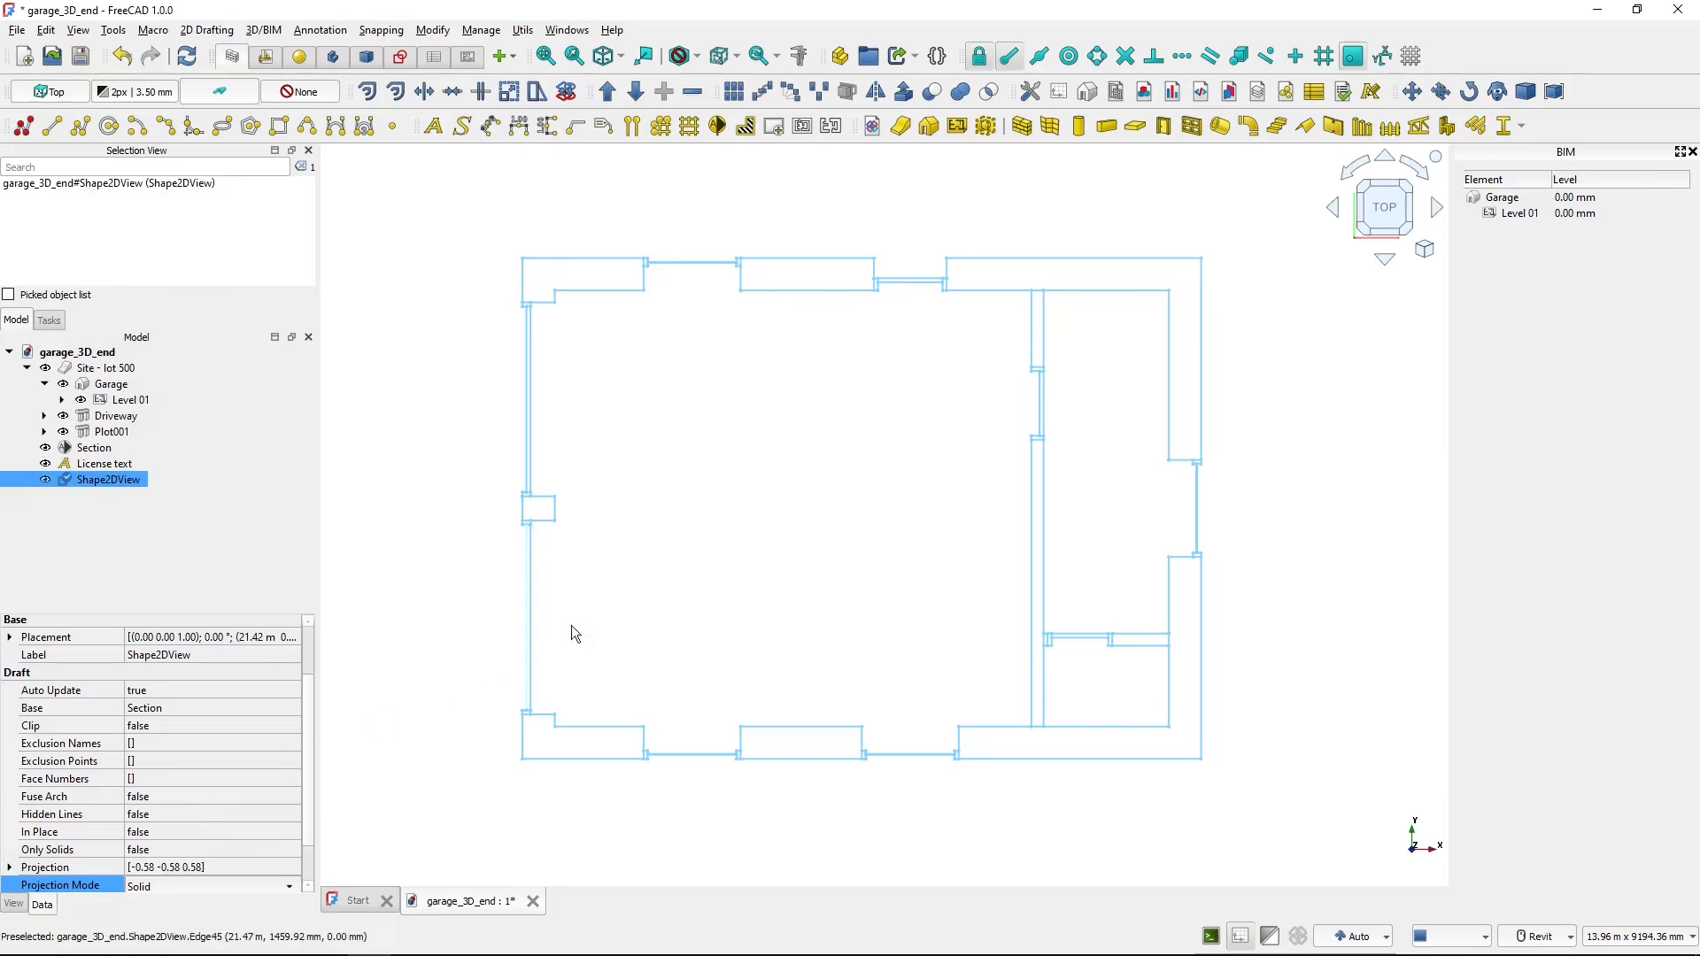
click(651, 583)
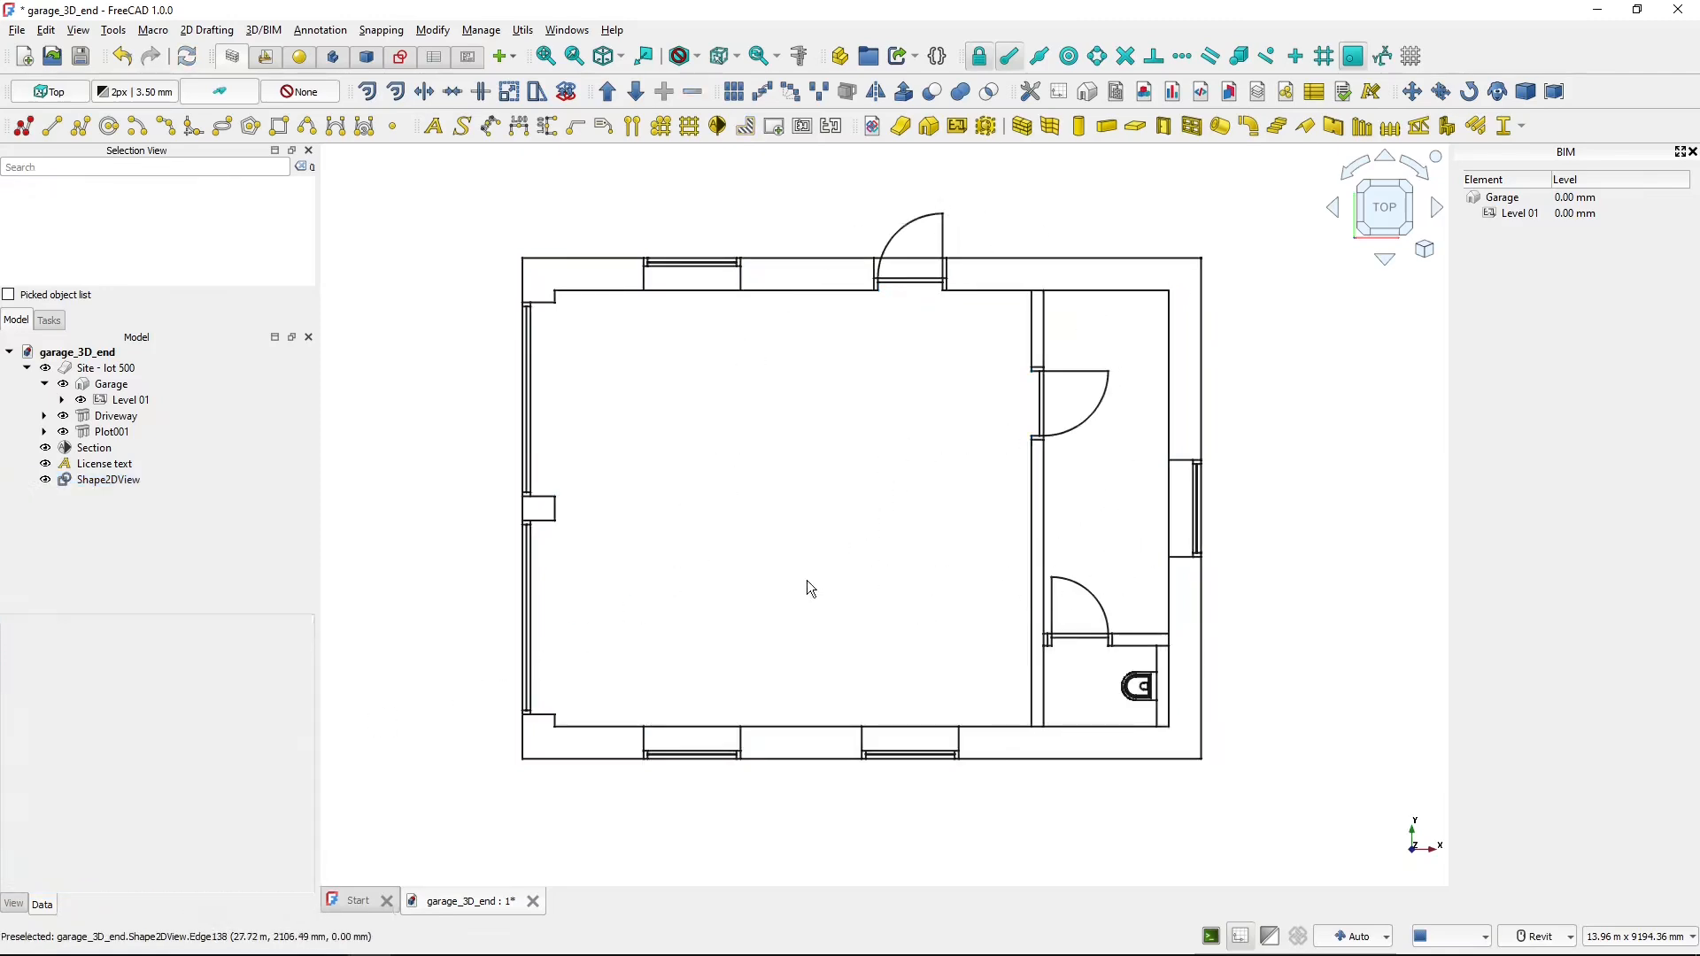
middle_drag(773, 592, 812, 593)
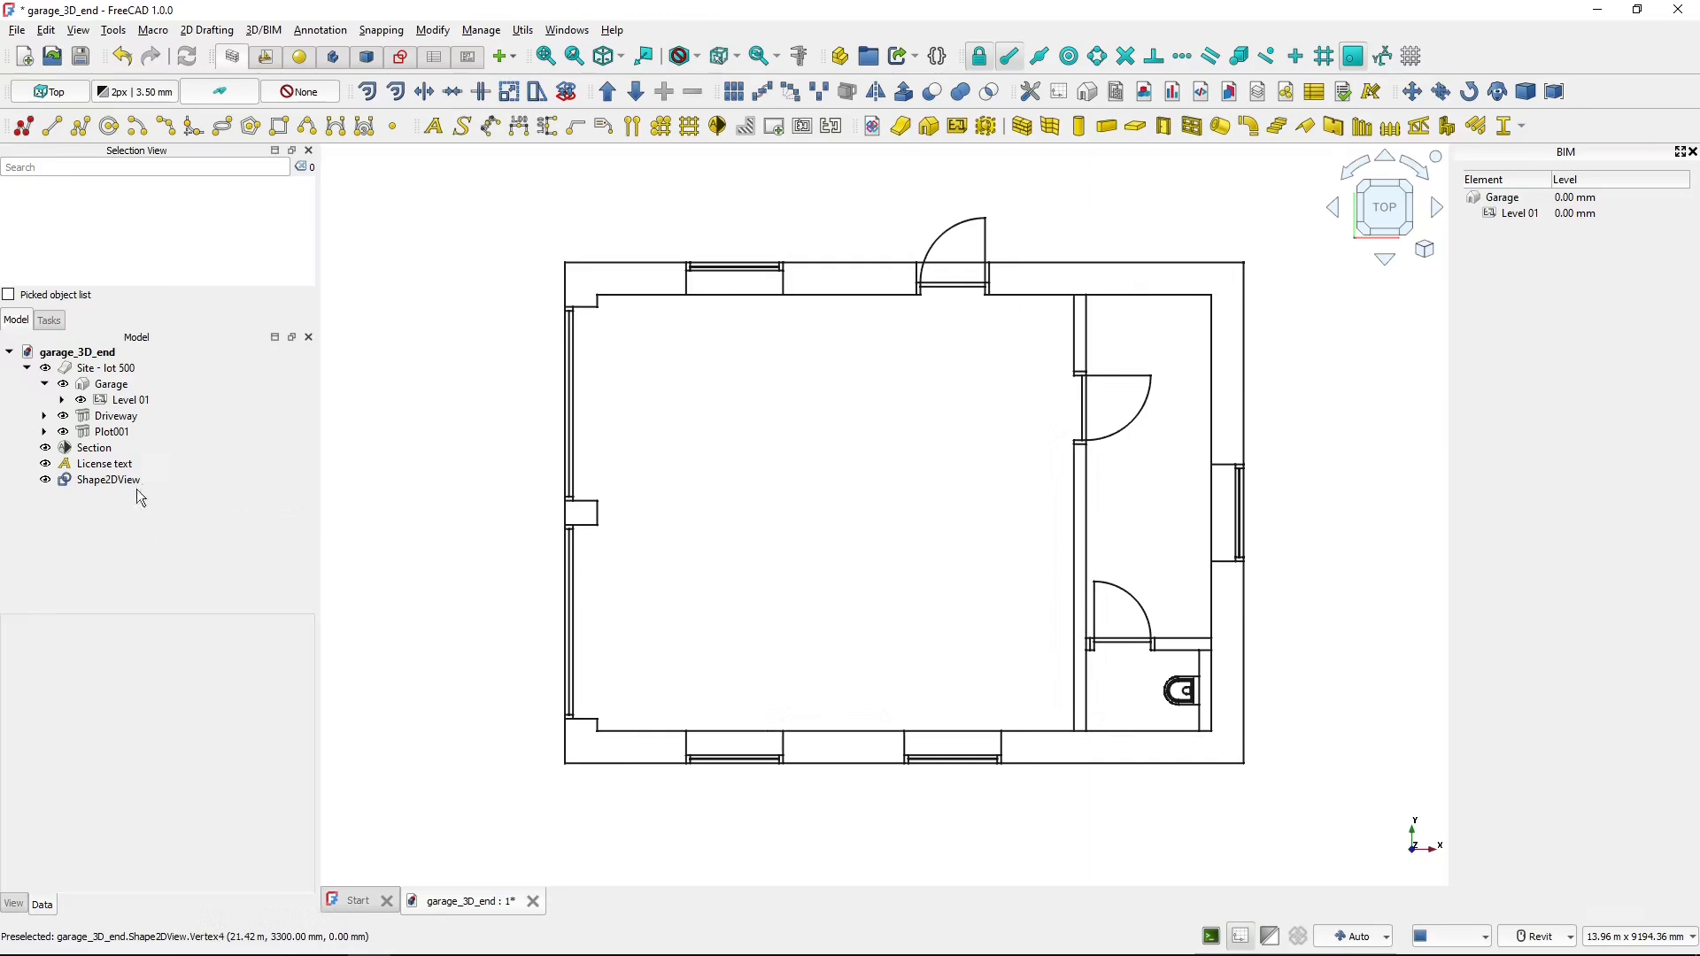
- Set the Shape2DView's Line Width to 4 to thicken the plan's lines
click(112, 480)
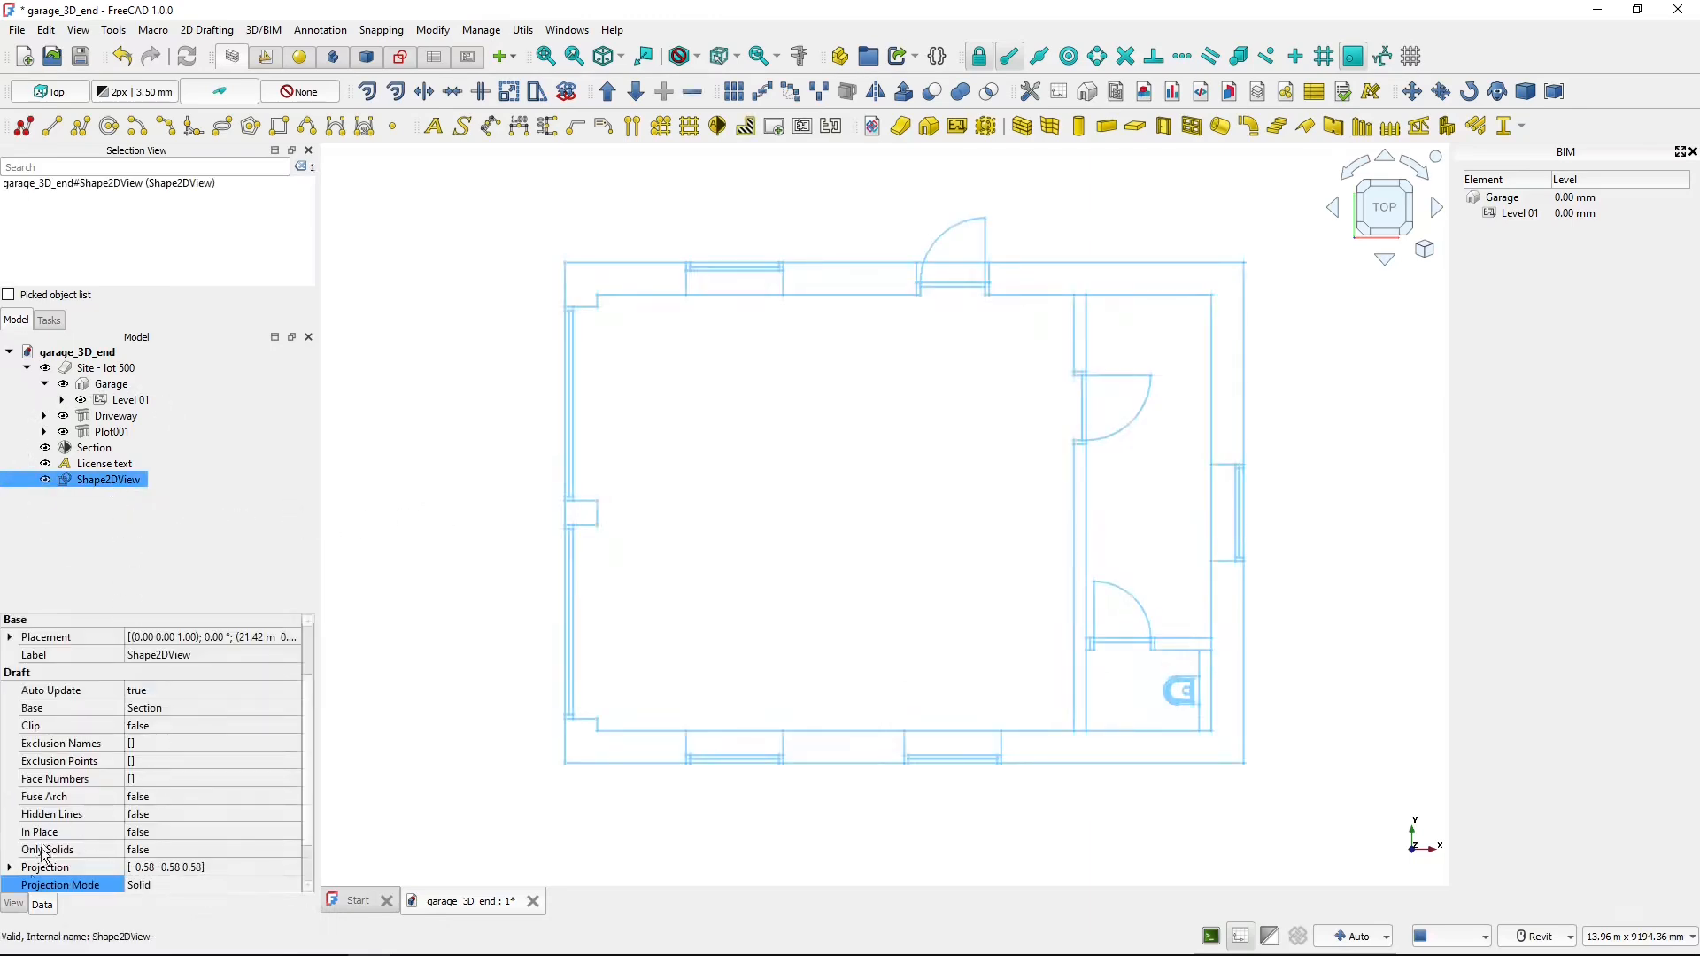
click(14, 905)
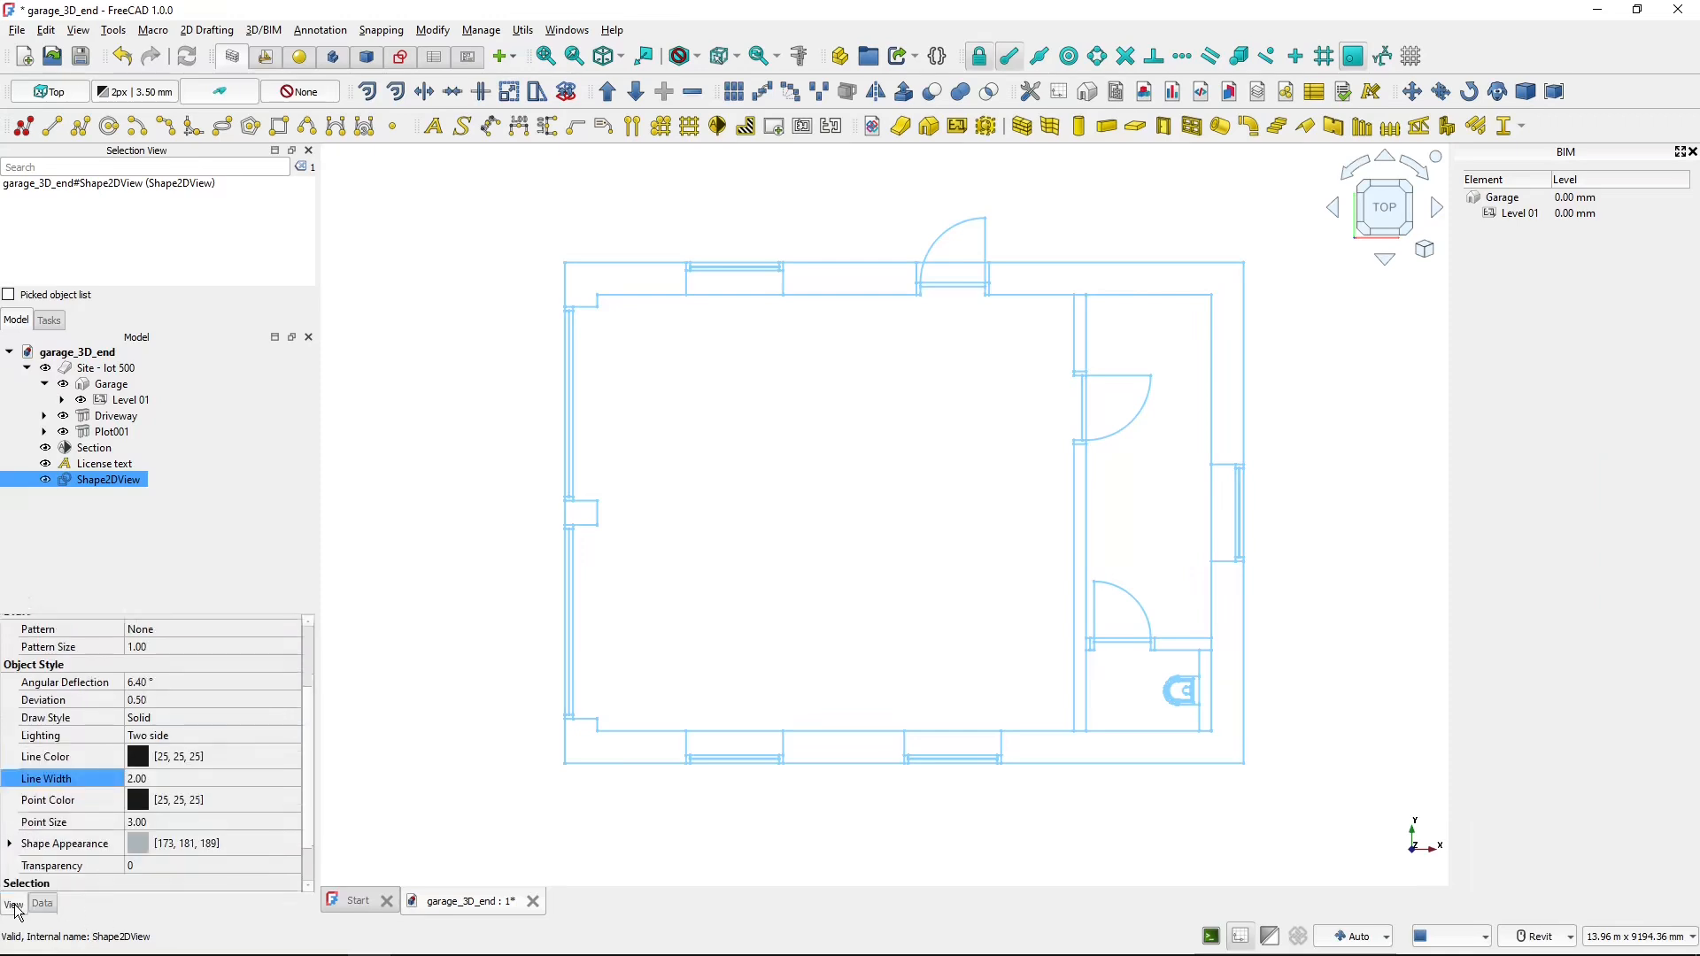
click(167, 778)
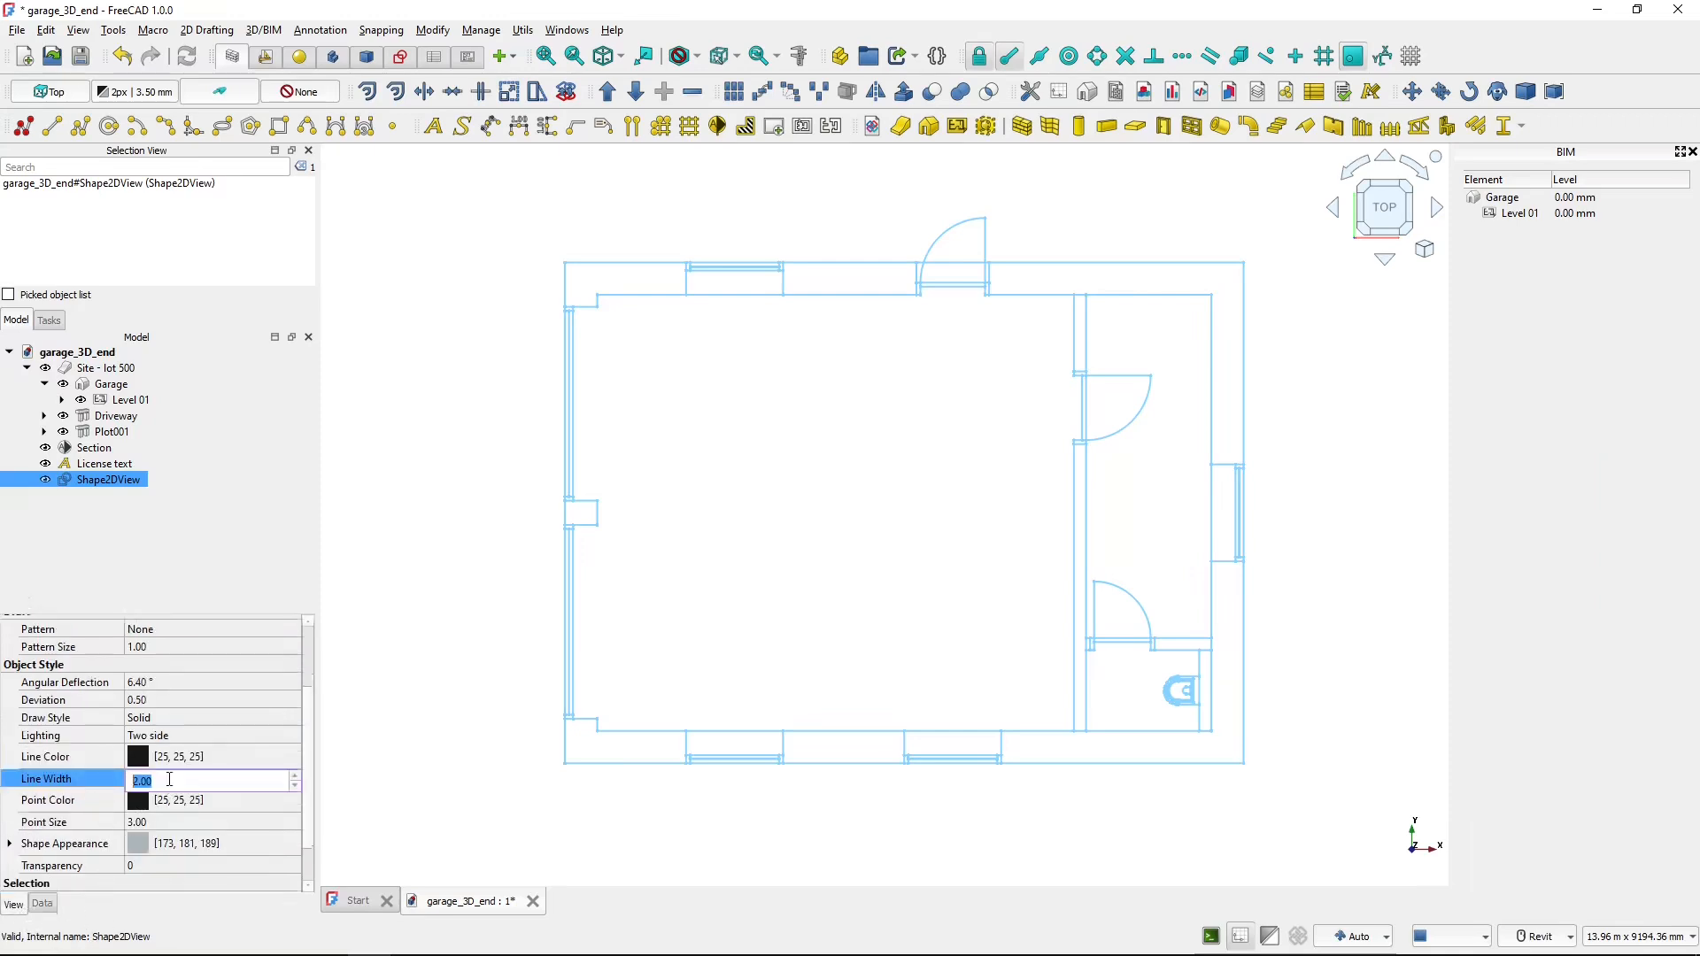
text(4)
key(Return)
click(353, 689)
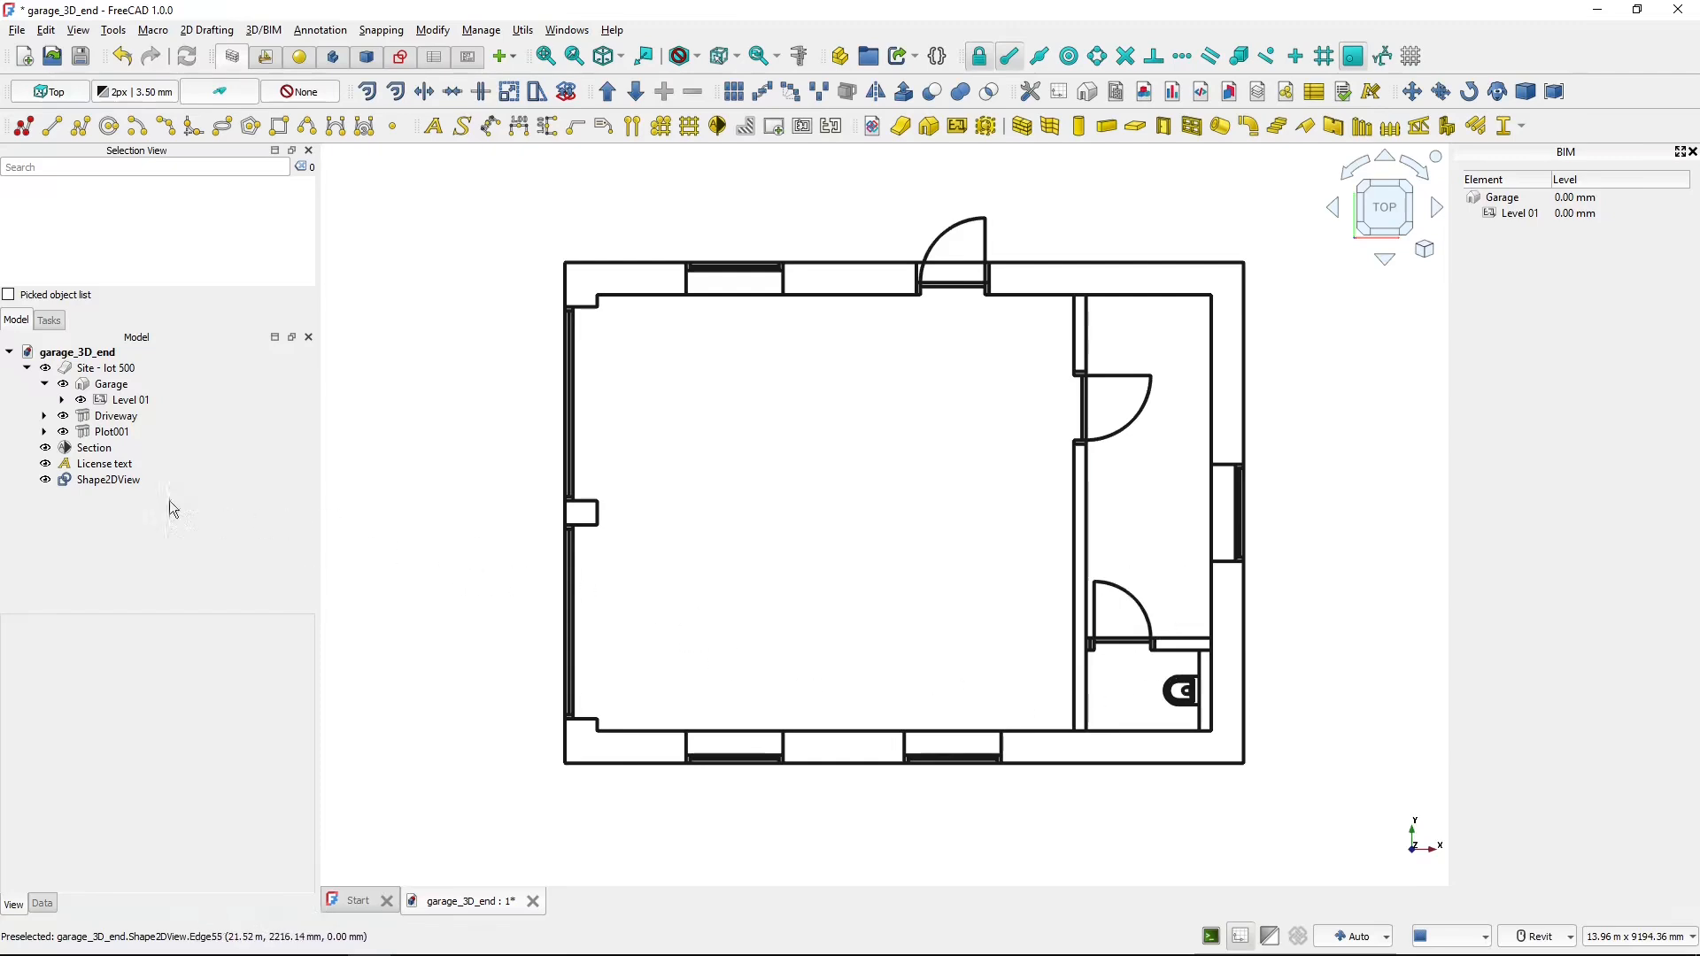
- Return the Shape2DView's Line Width to 2
click(97, 483)
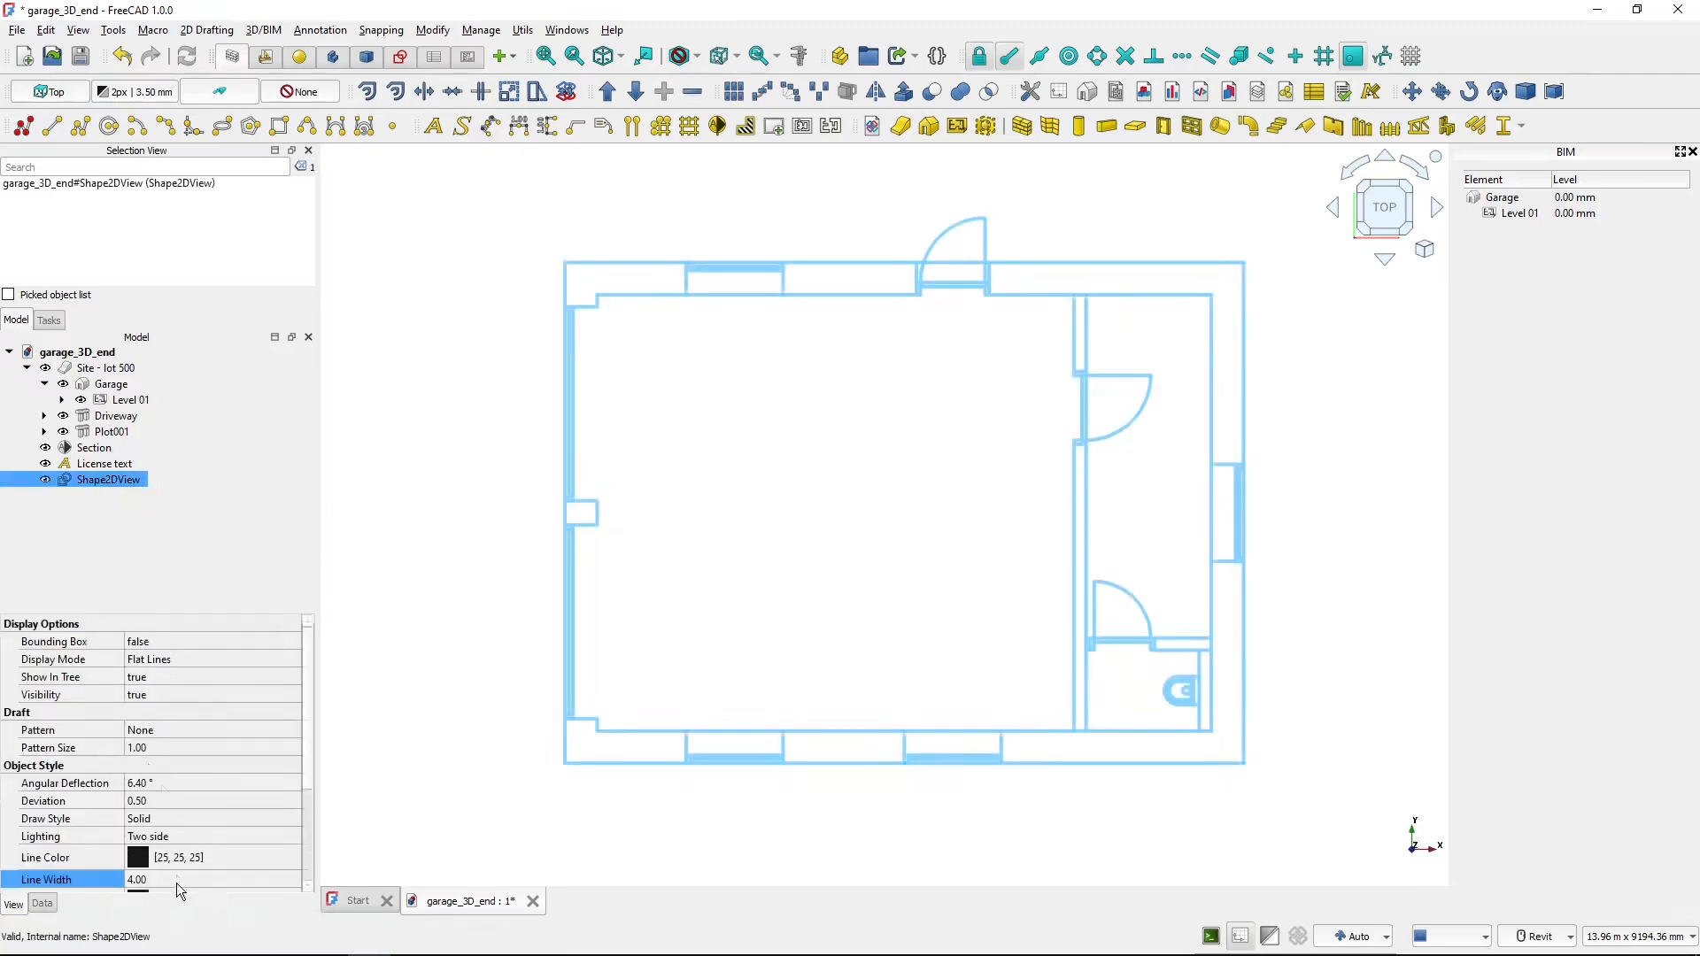
click(173, 875)
text(2)
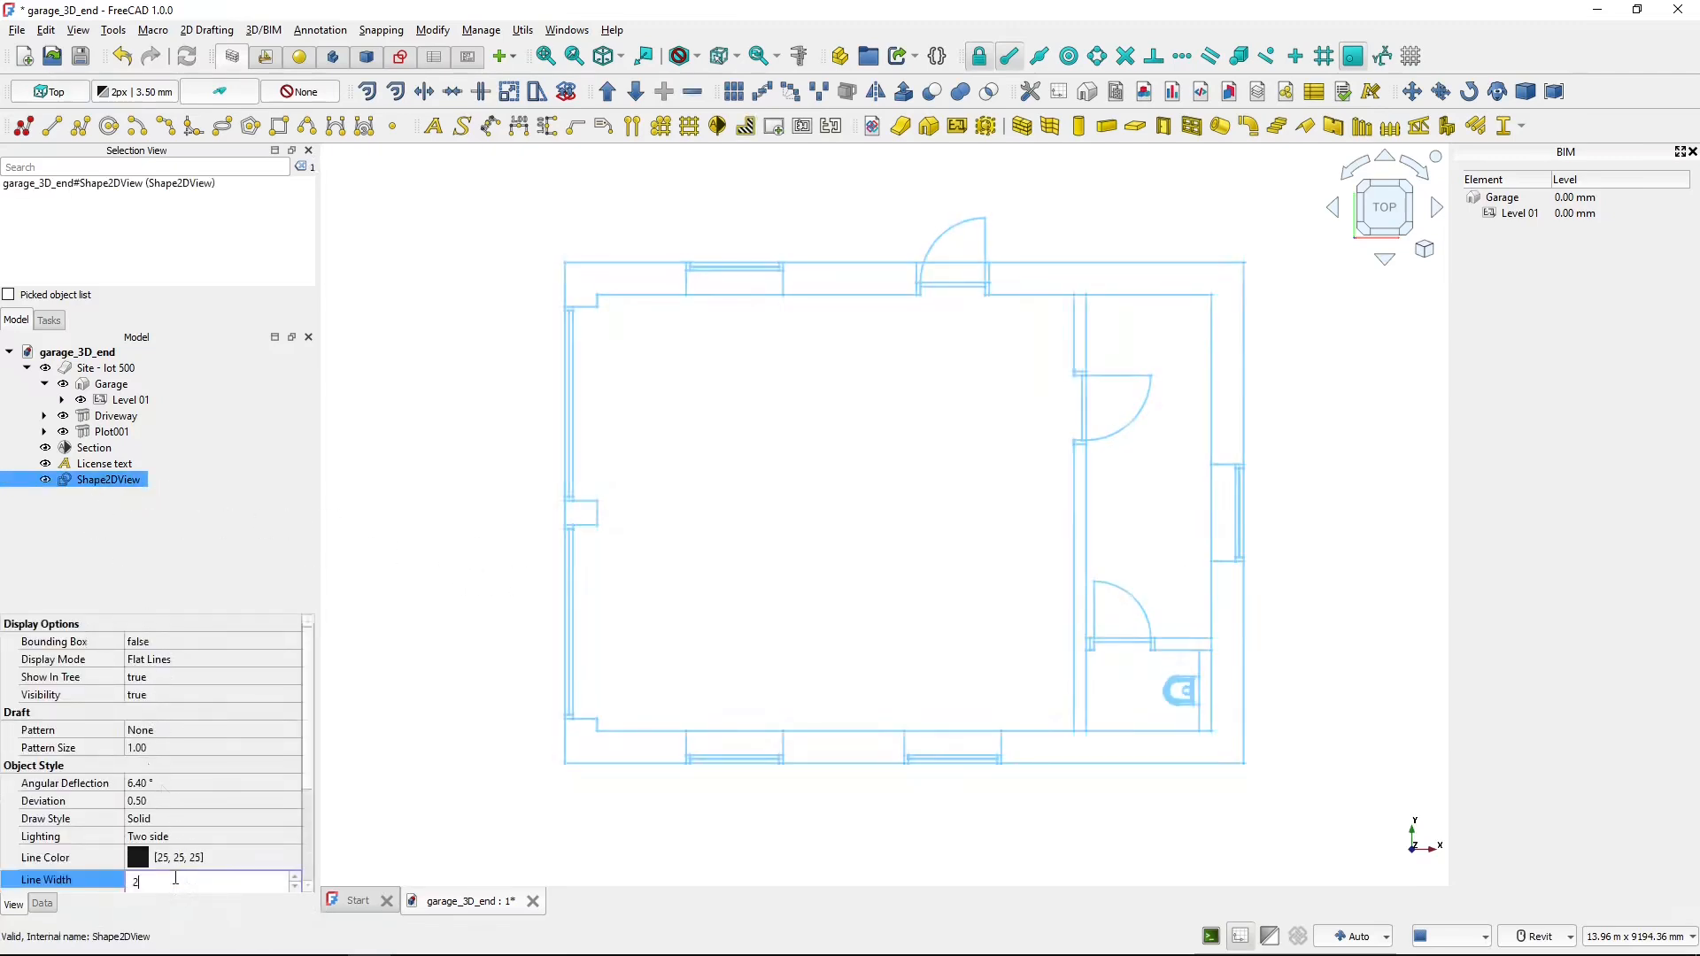
click(848, 485)
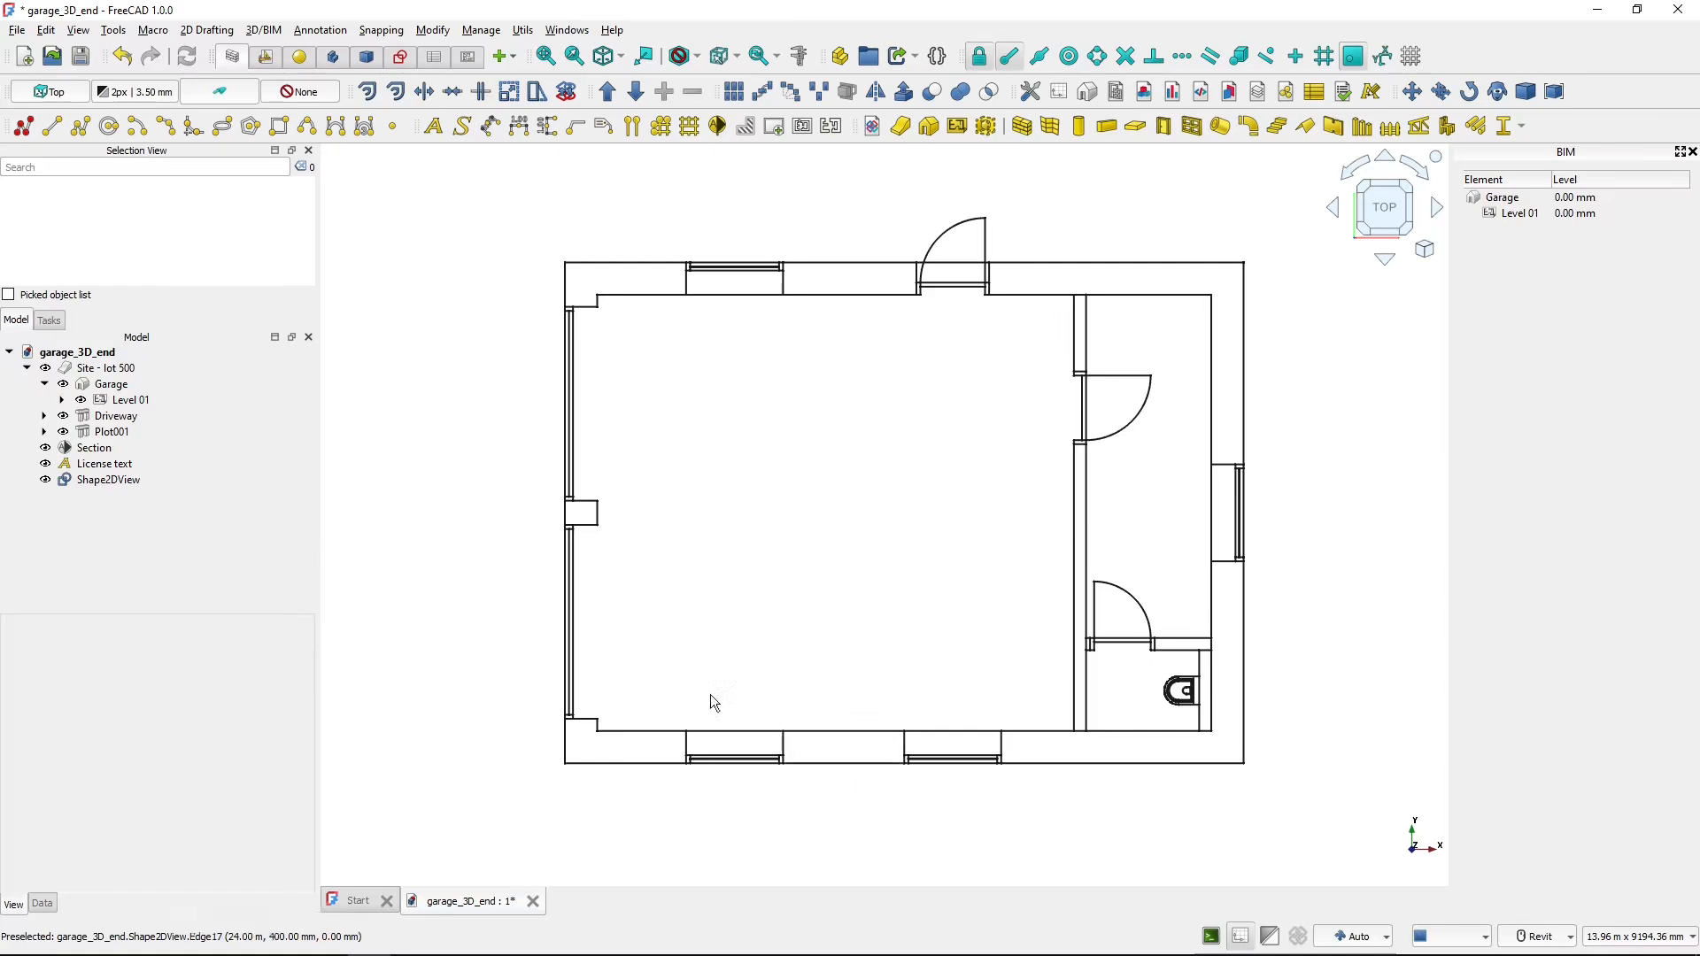
- Hide the Shape2DView and show it again
click(103, 480)
key(space)
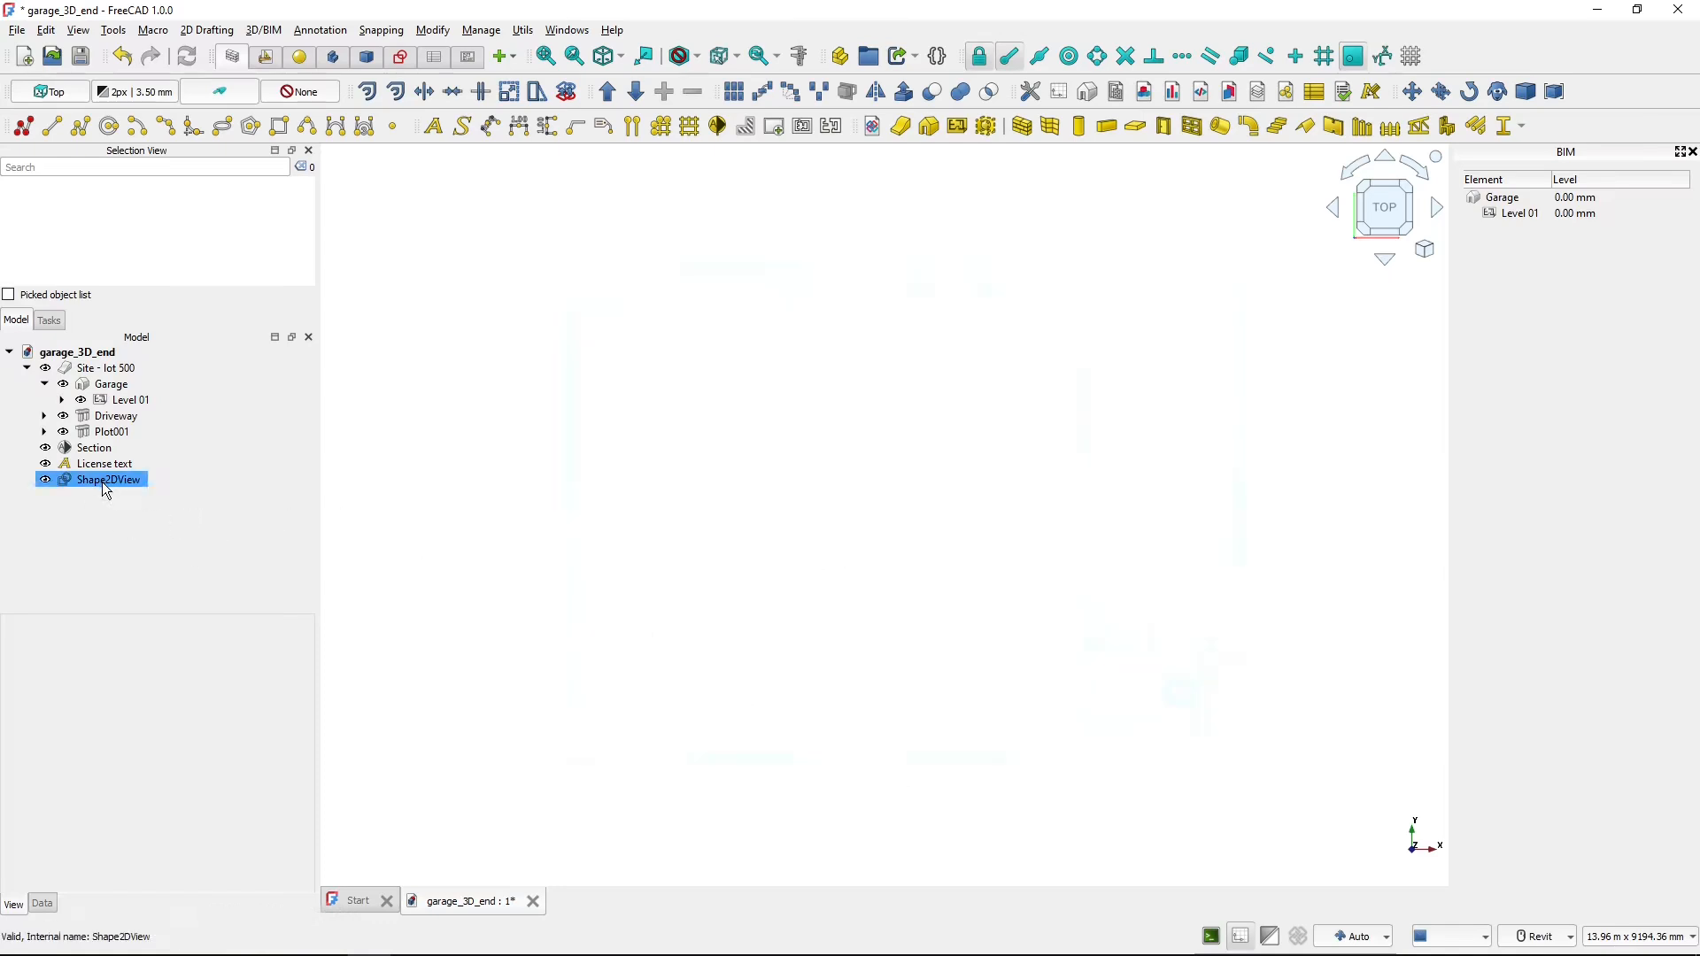
key(space)
click(708, 572)
- Create a second 2D shape view from the Section plane around the cut garage model
scroll(719, 574, down, 4)
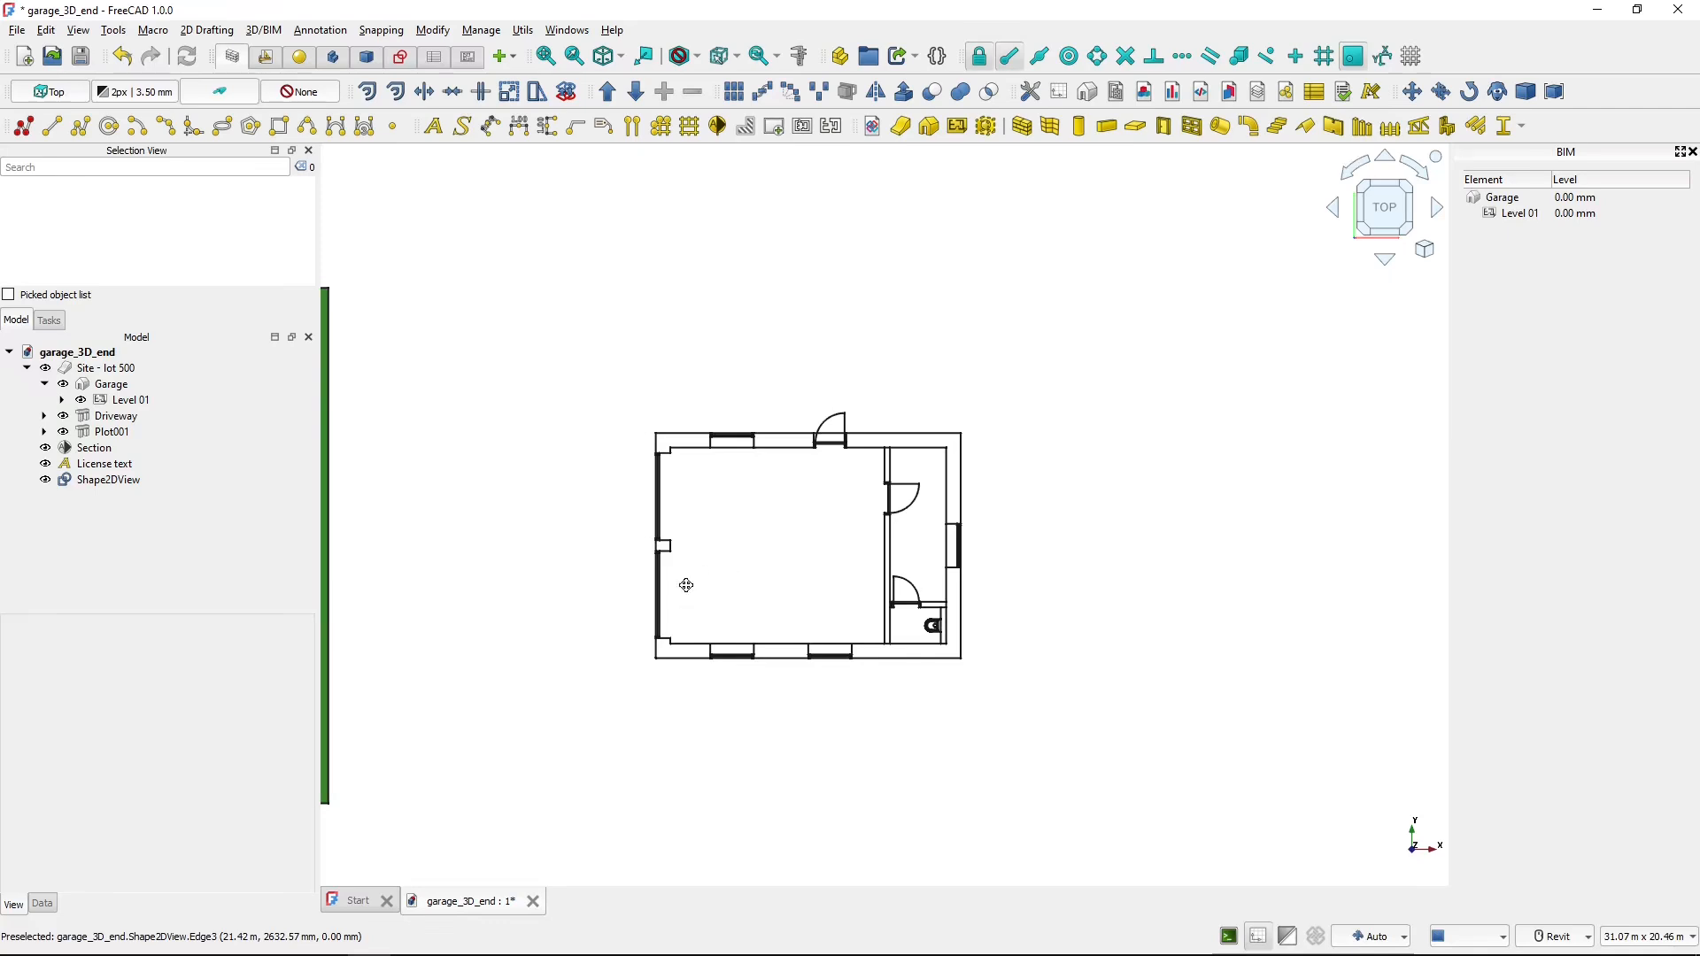
middle_drag(687, 581, 999, 501)
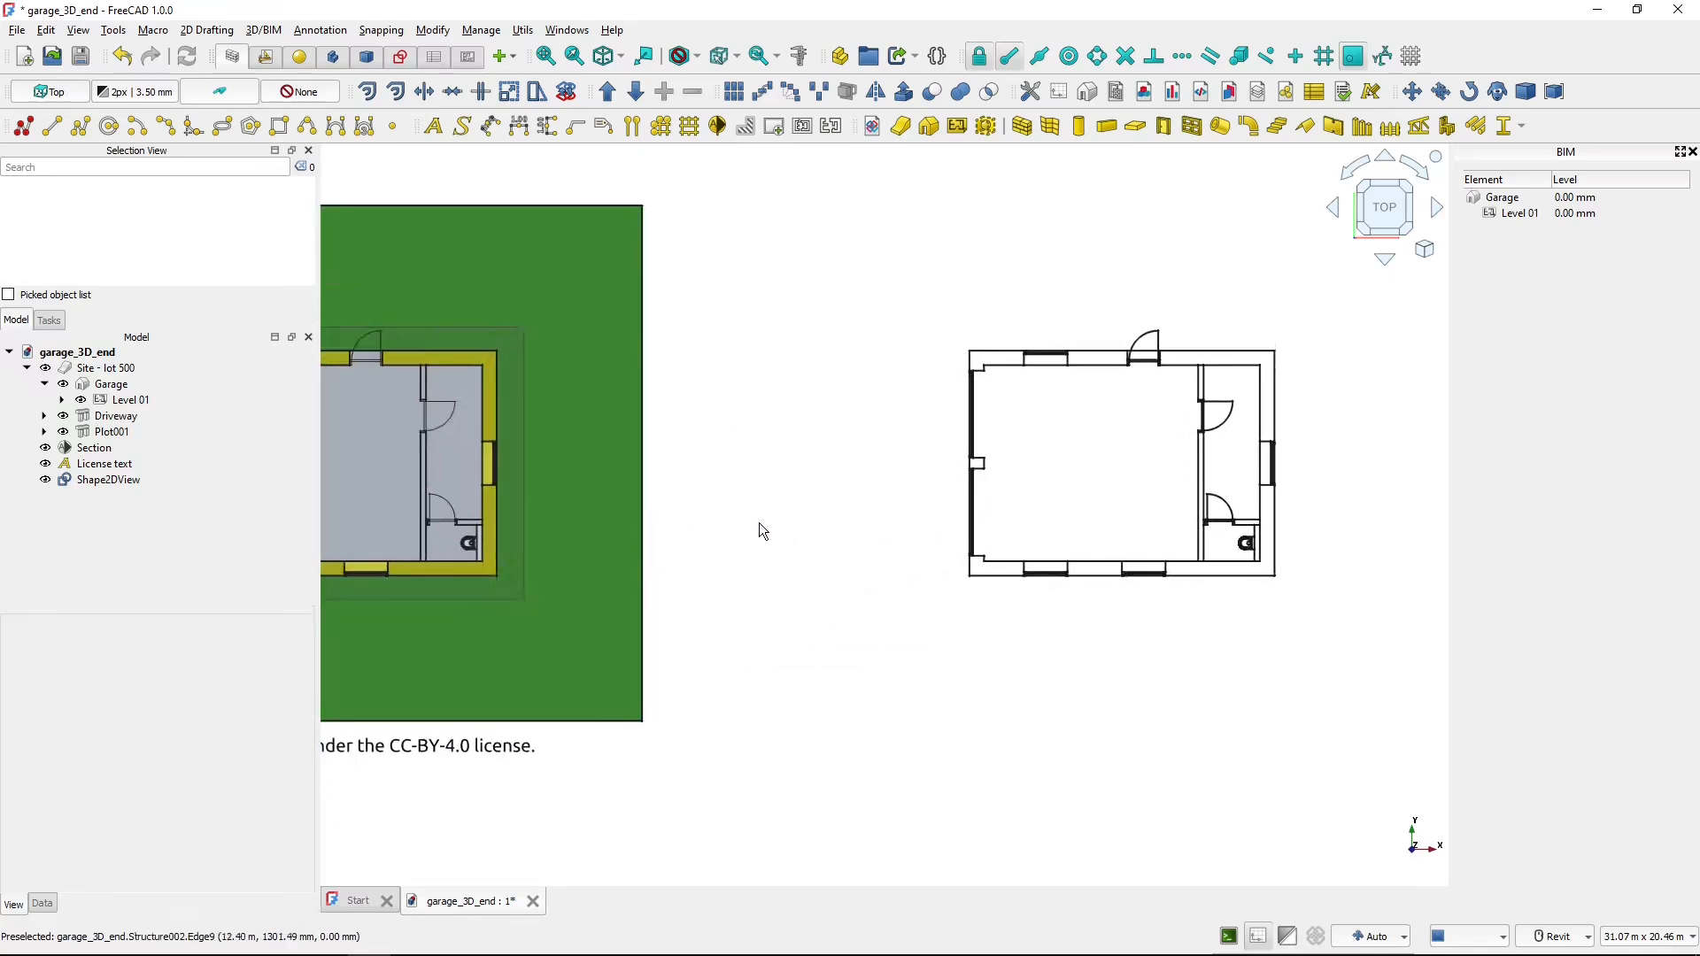
mouse_move(758, 522)
middle_down()
mouse_move(933, 465)
mouse_move(1040, 496)
mouse_move(1130, 403)
middle_up()
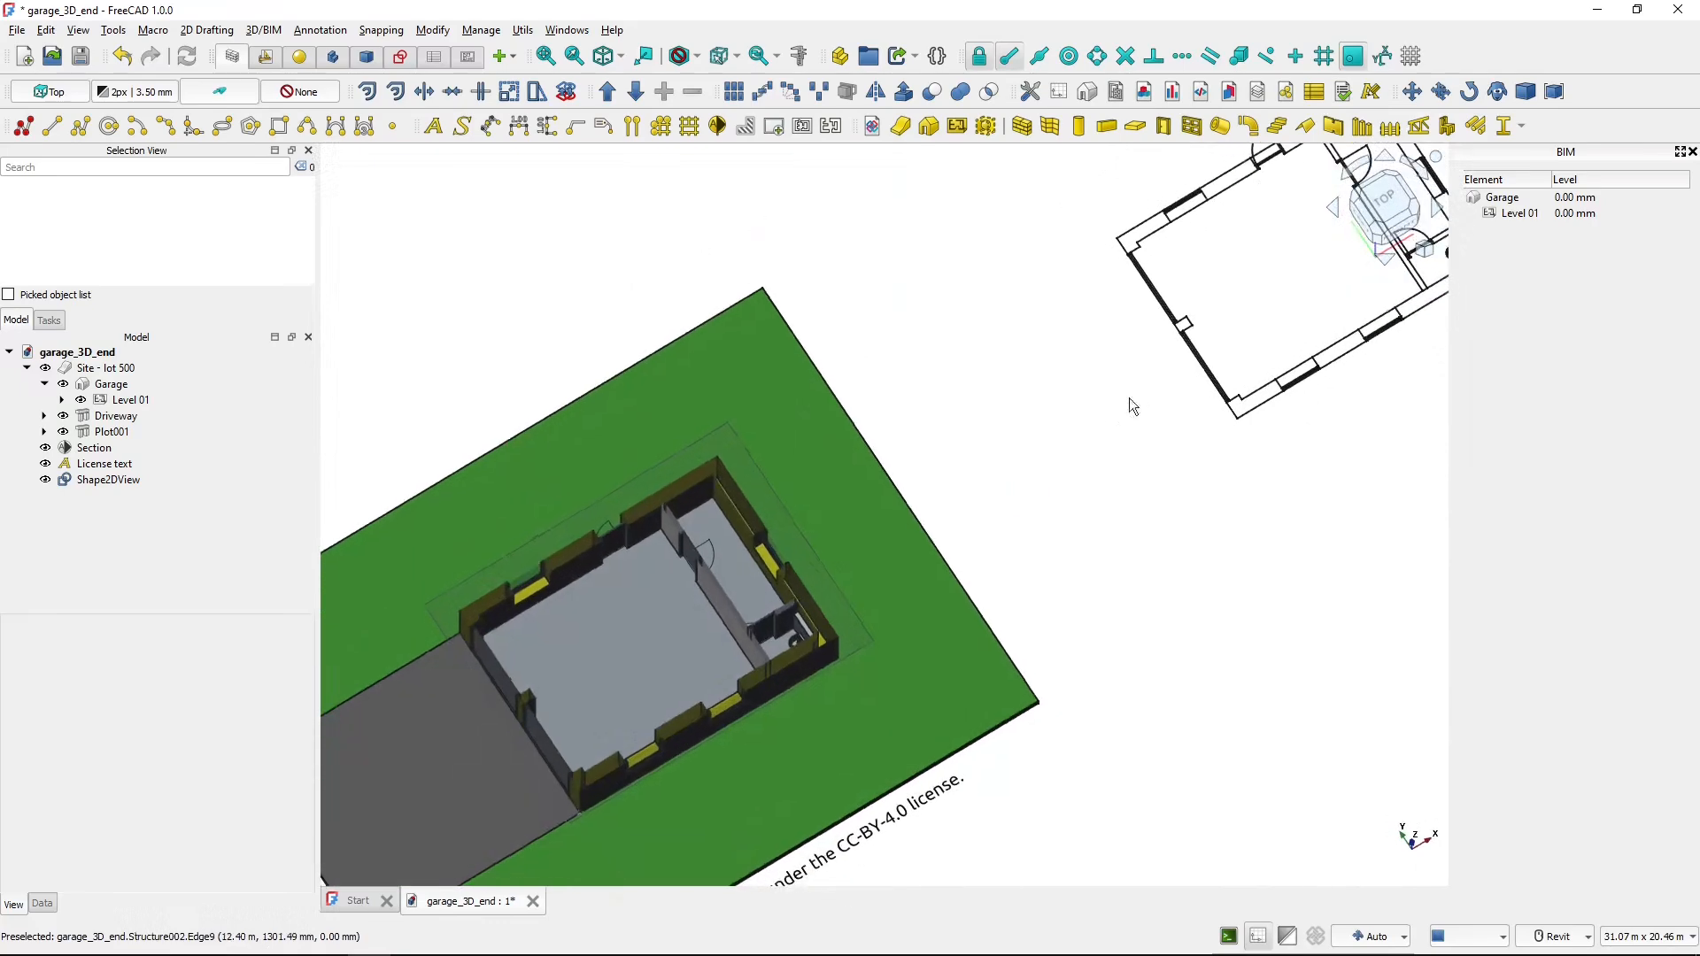
click(857, 642)
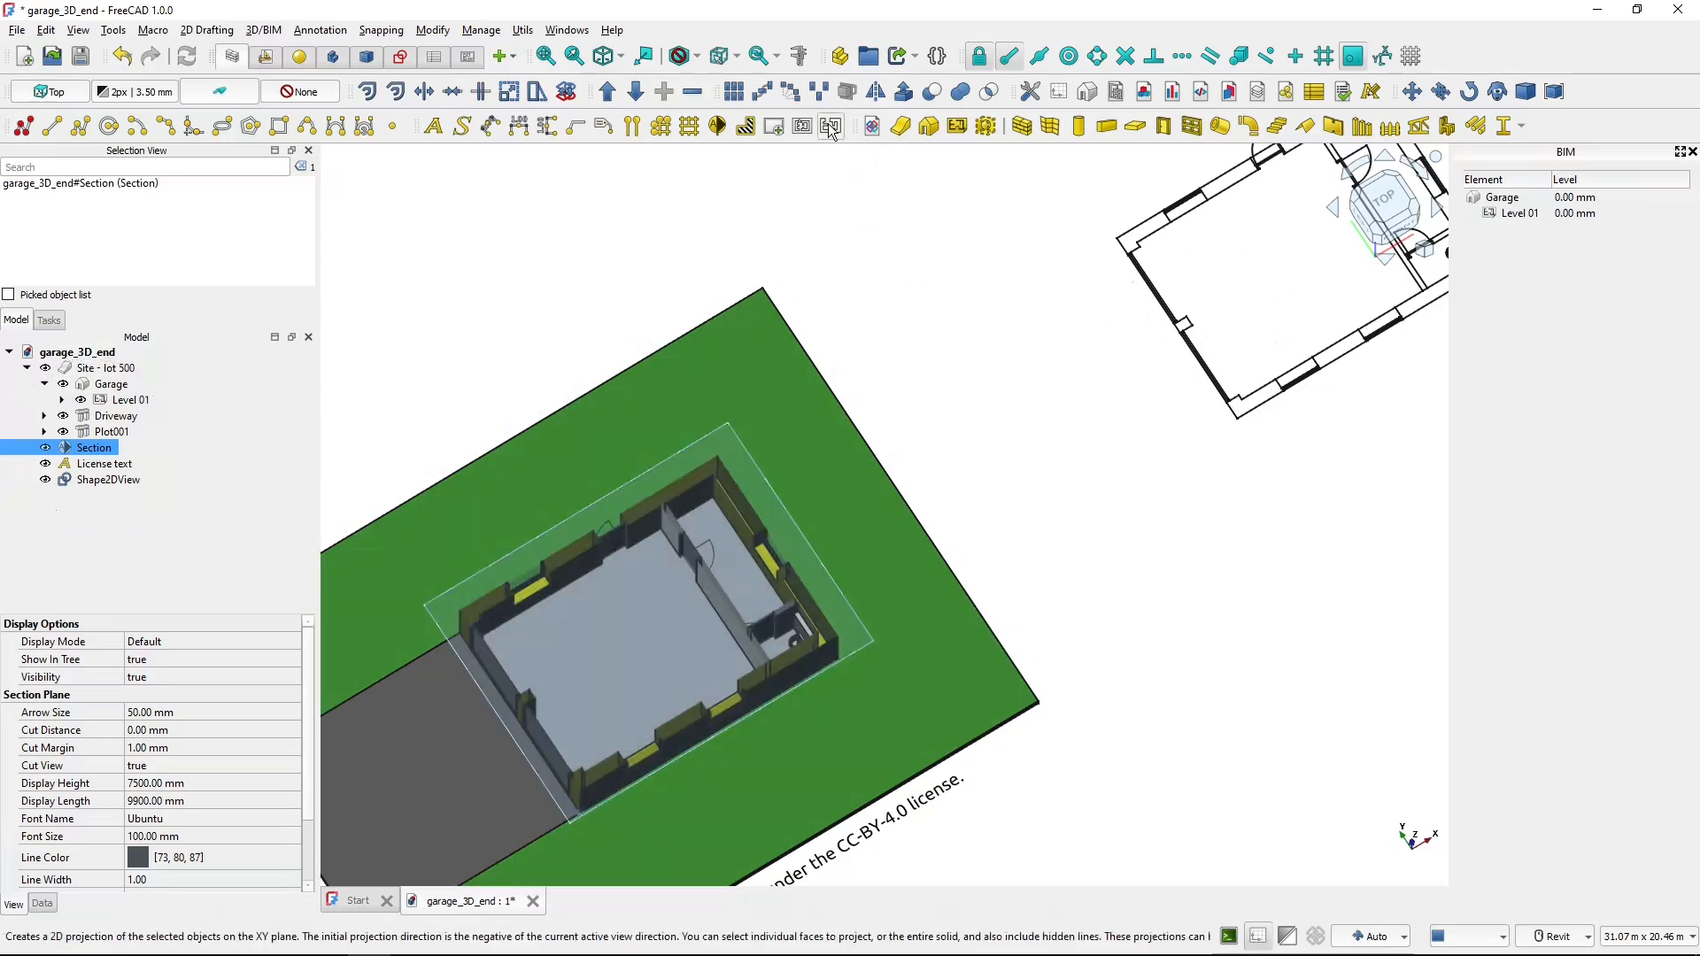
scroll(1060, 482, down, 3)
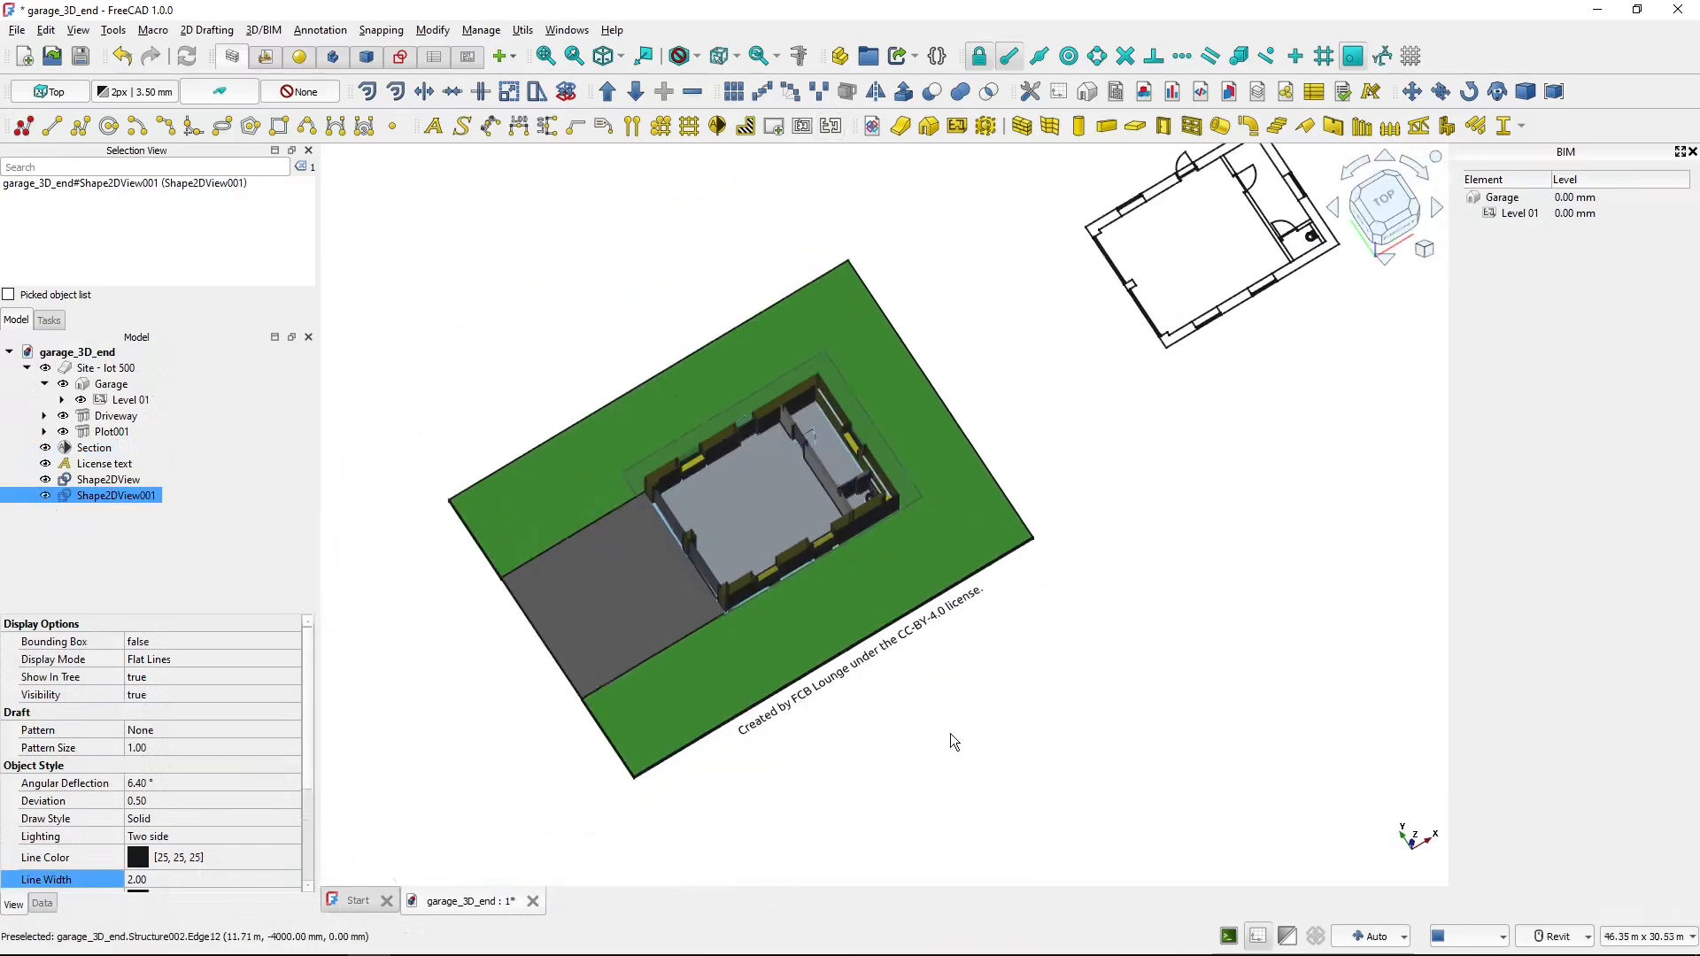
- Move the second 2D shape view about 31.7 m along the X axis, to the free area beyond the first plan
key(m)
key(v)
click(902, 738)
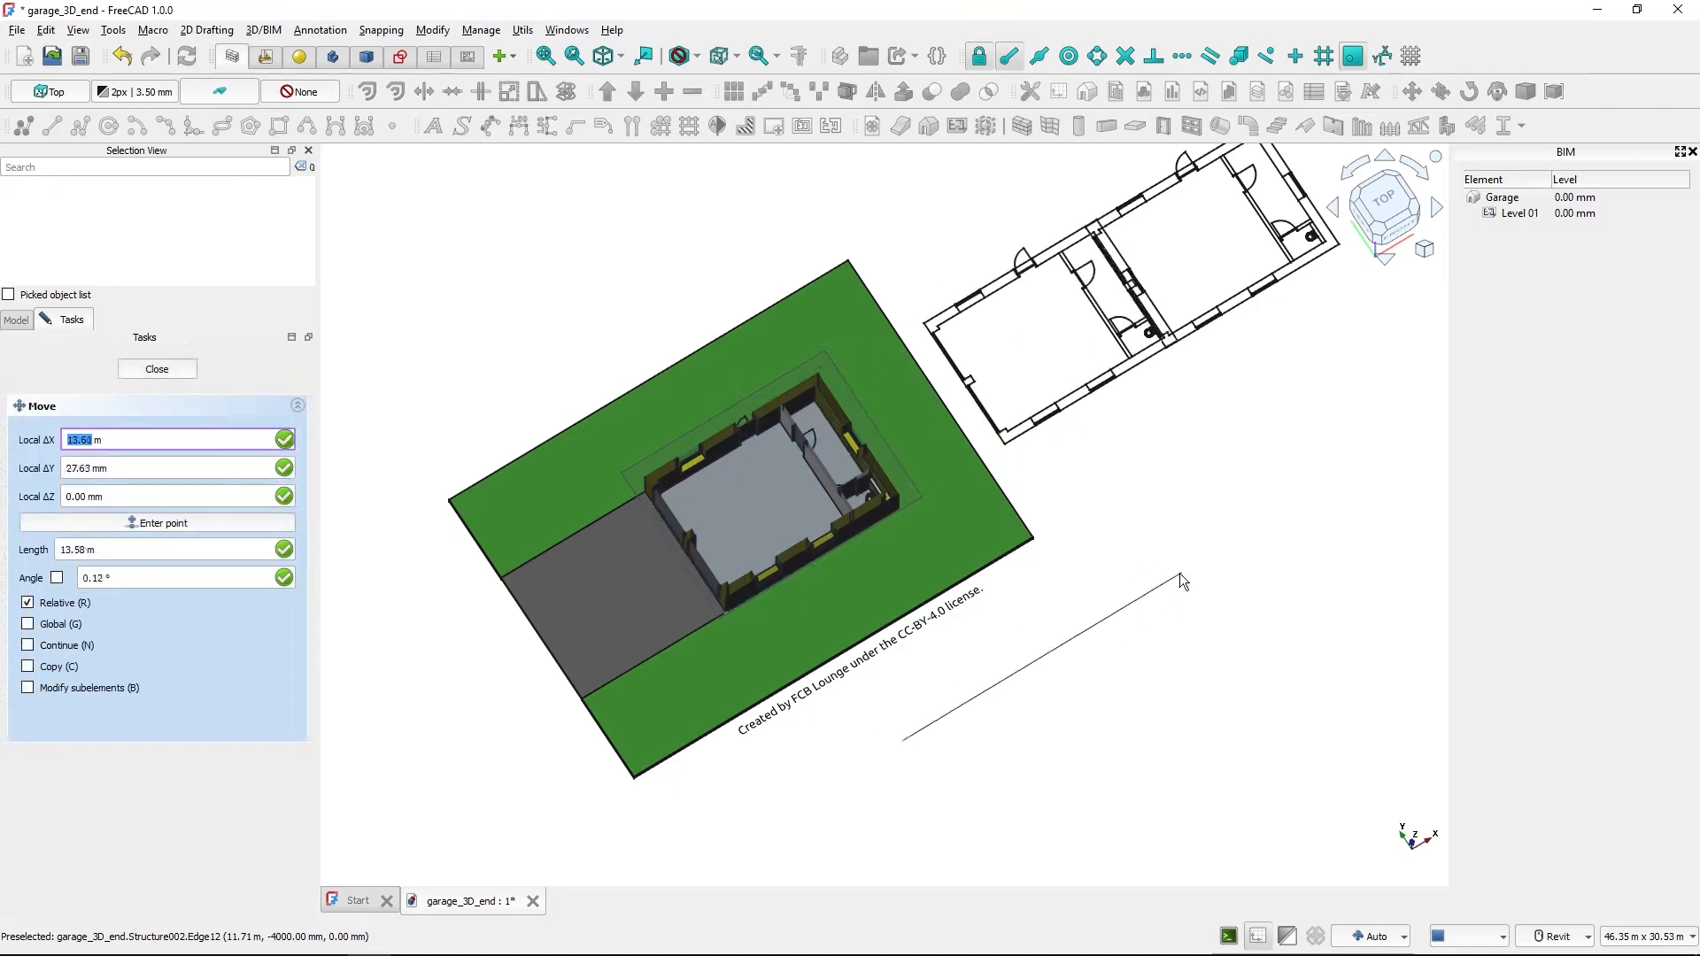
scroll(1181, 575, up, 3)
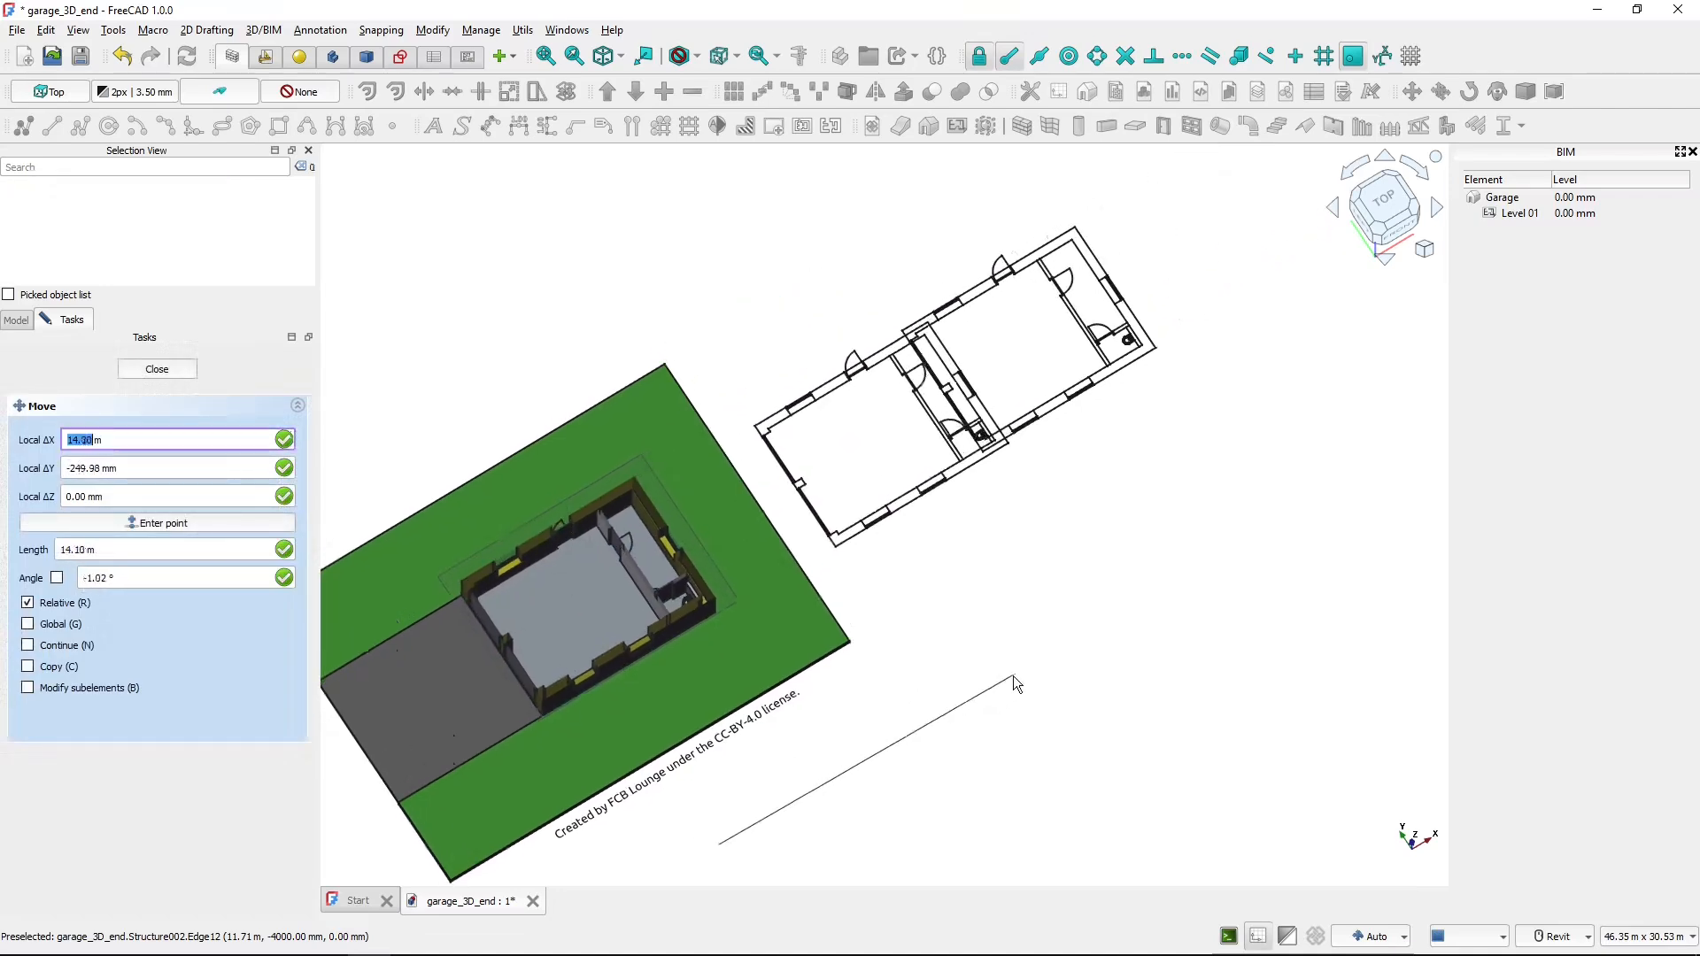
click(1287, 470)
middle_drag(1224, 453, 1016, 594)
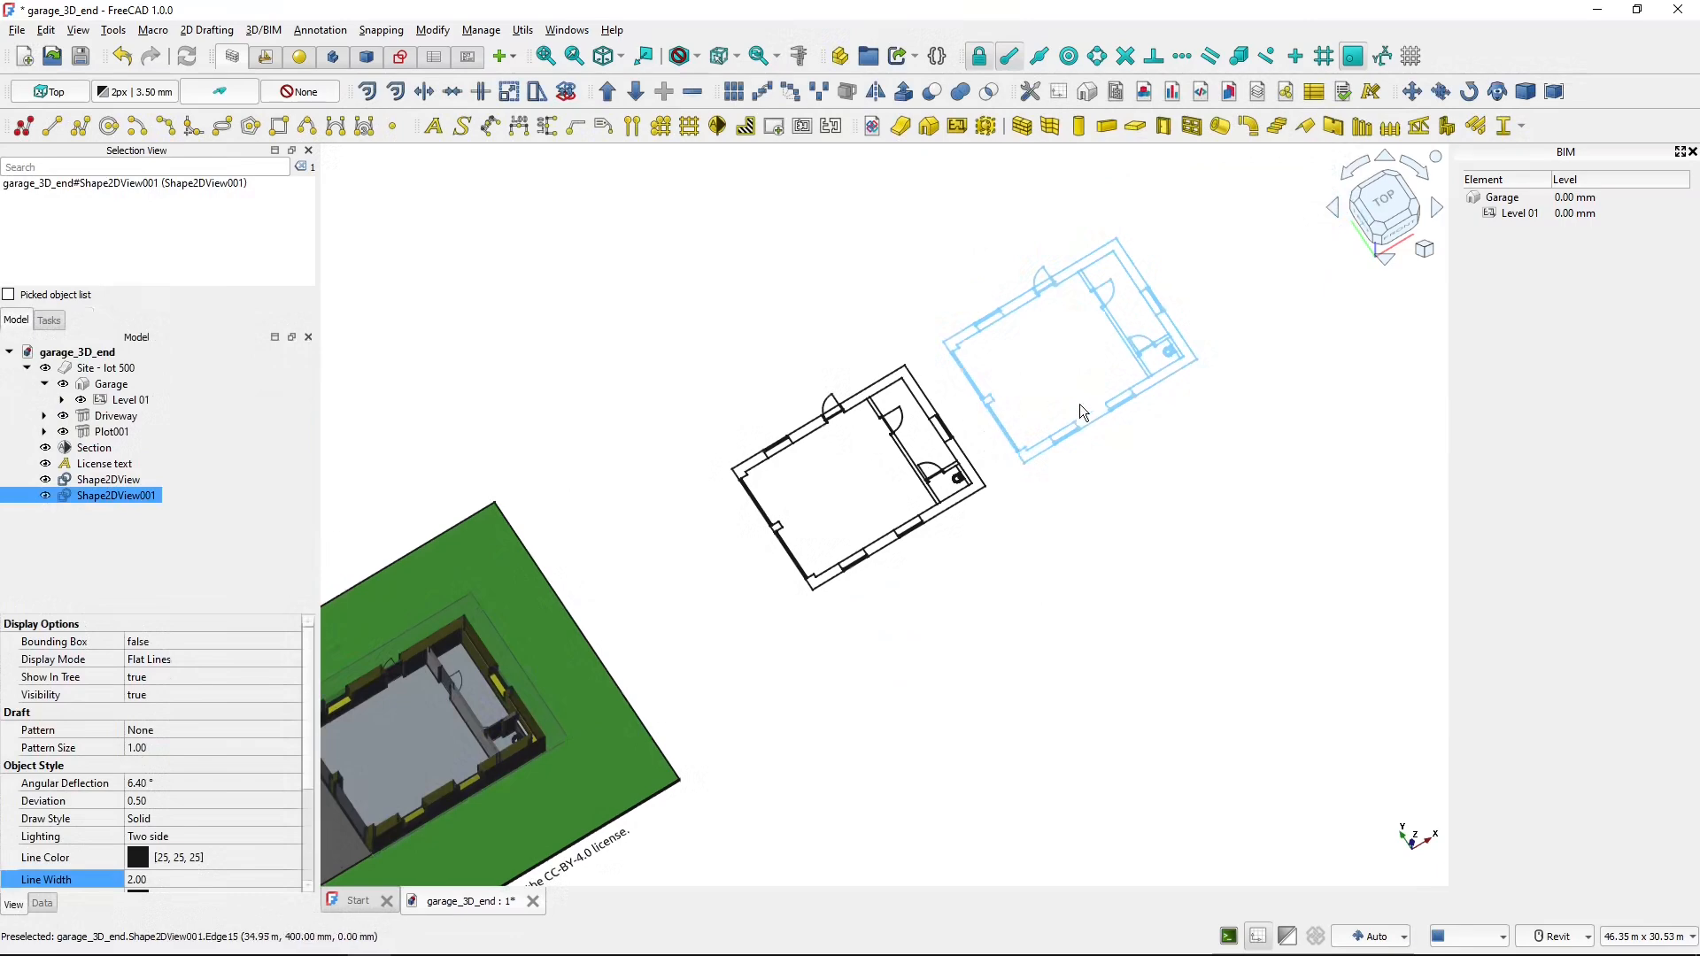
- Set the Projection Mode of the second 2D shape view to Cutfaces
click(42, 904)
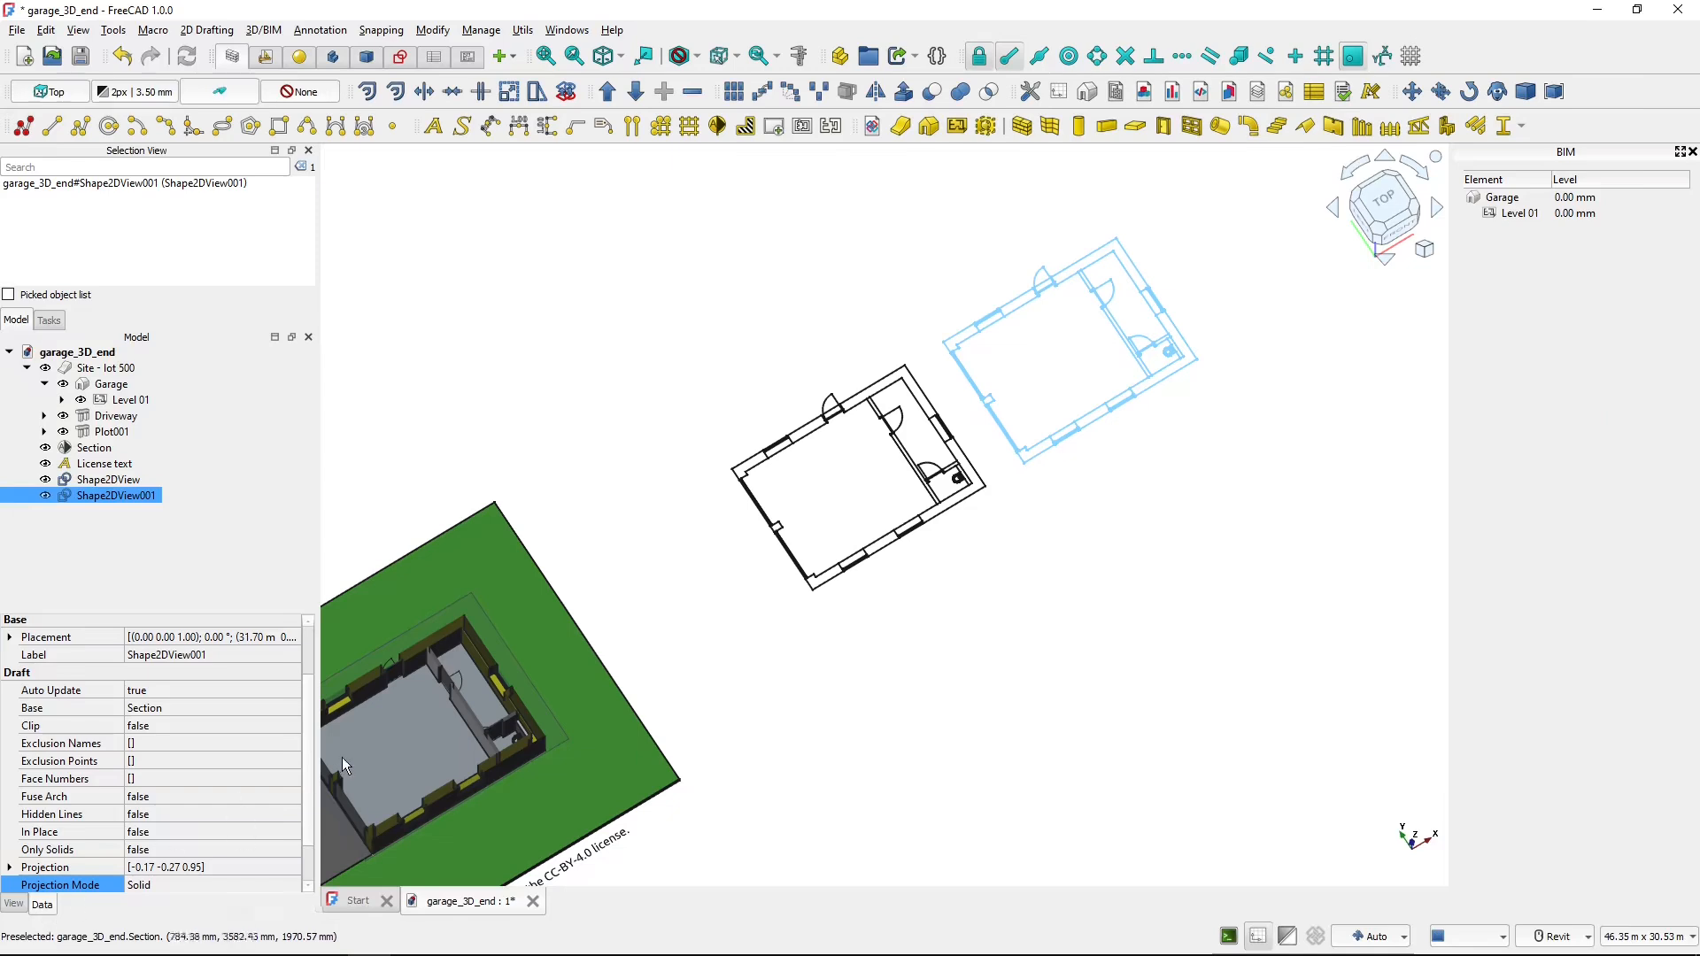
click(181, 895)
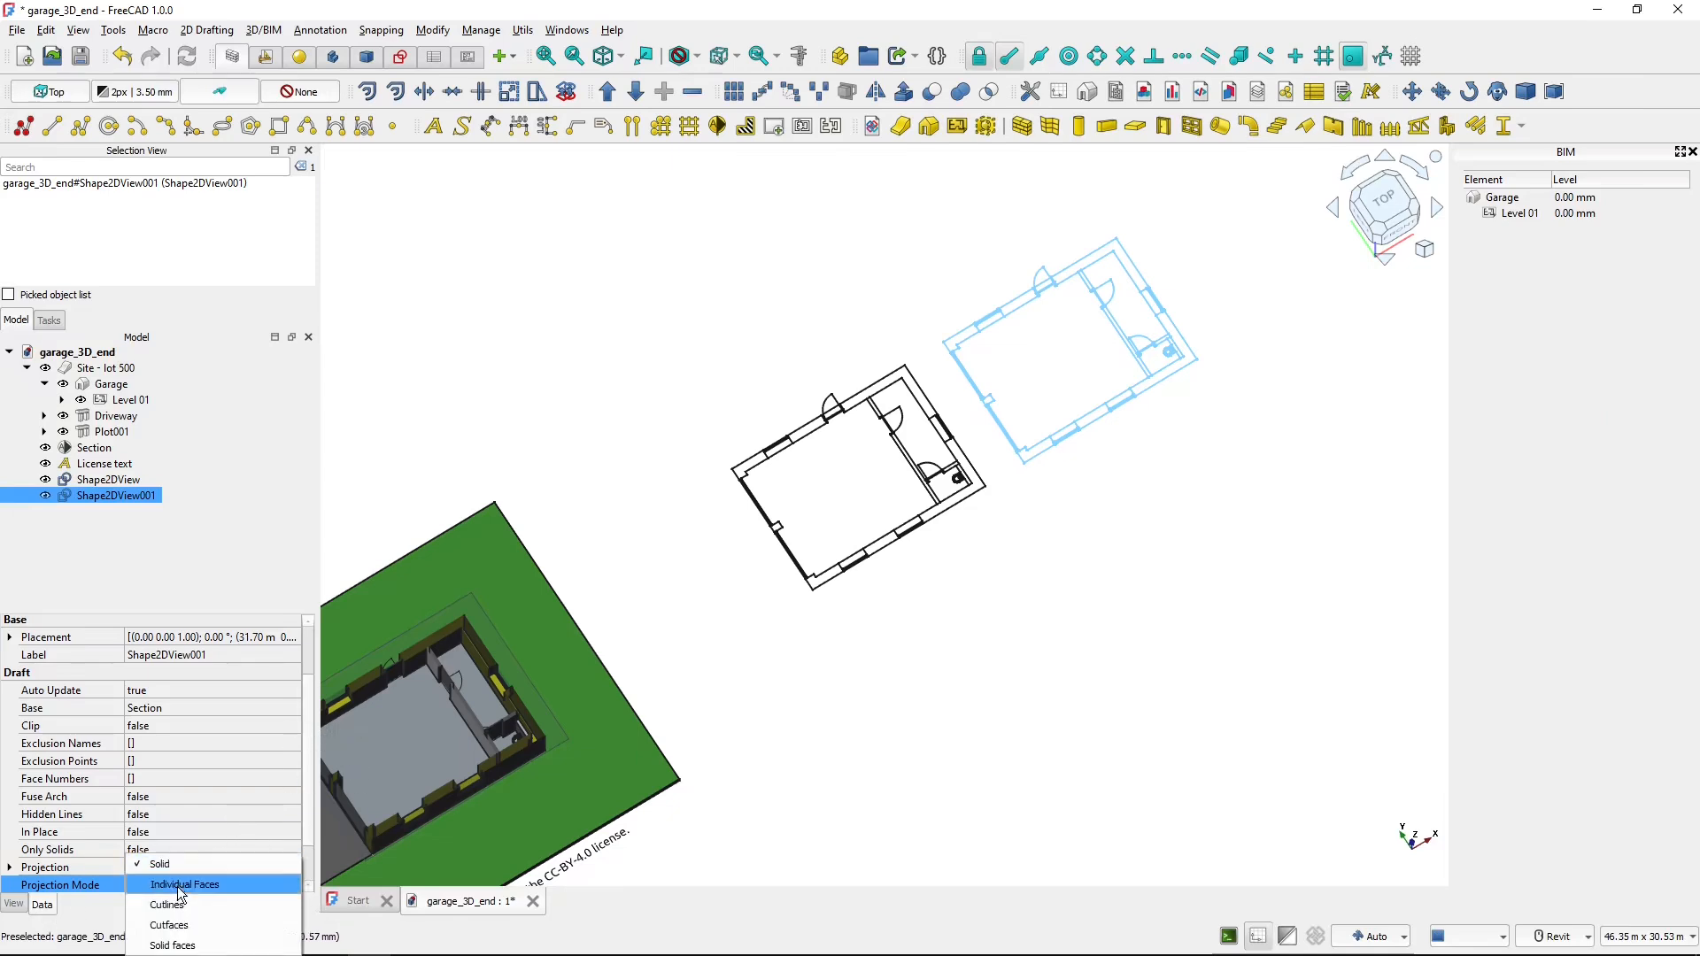
click(182, 924)
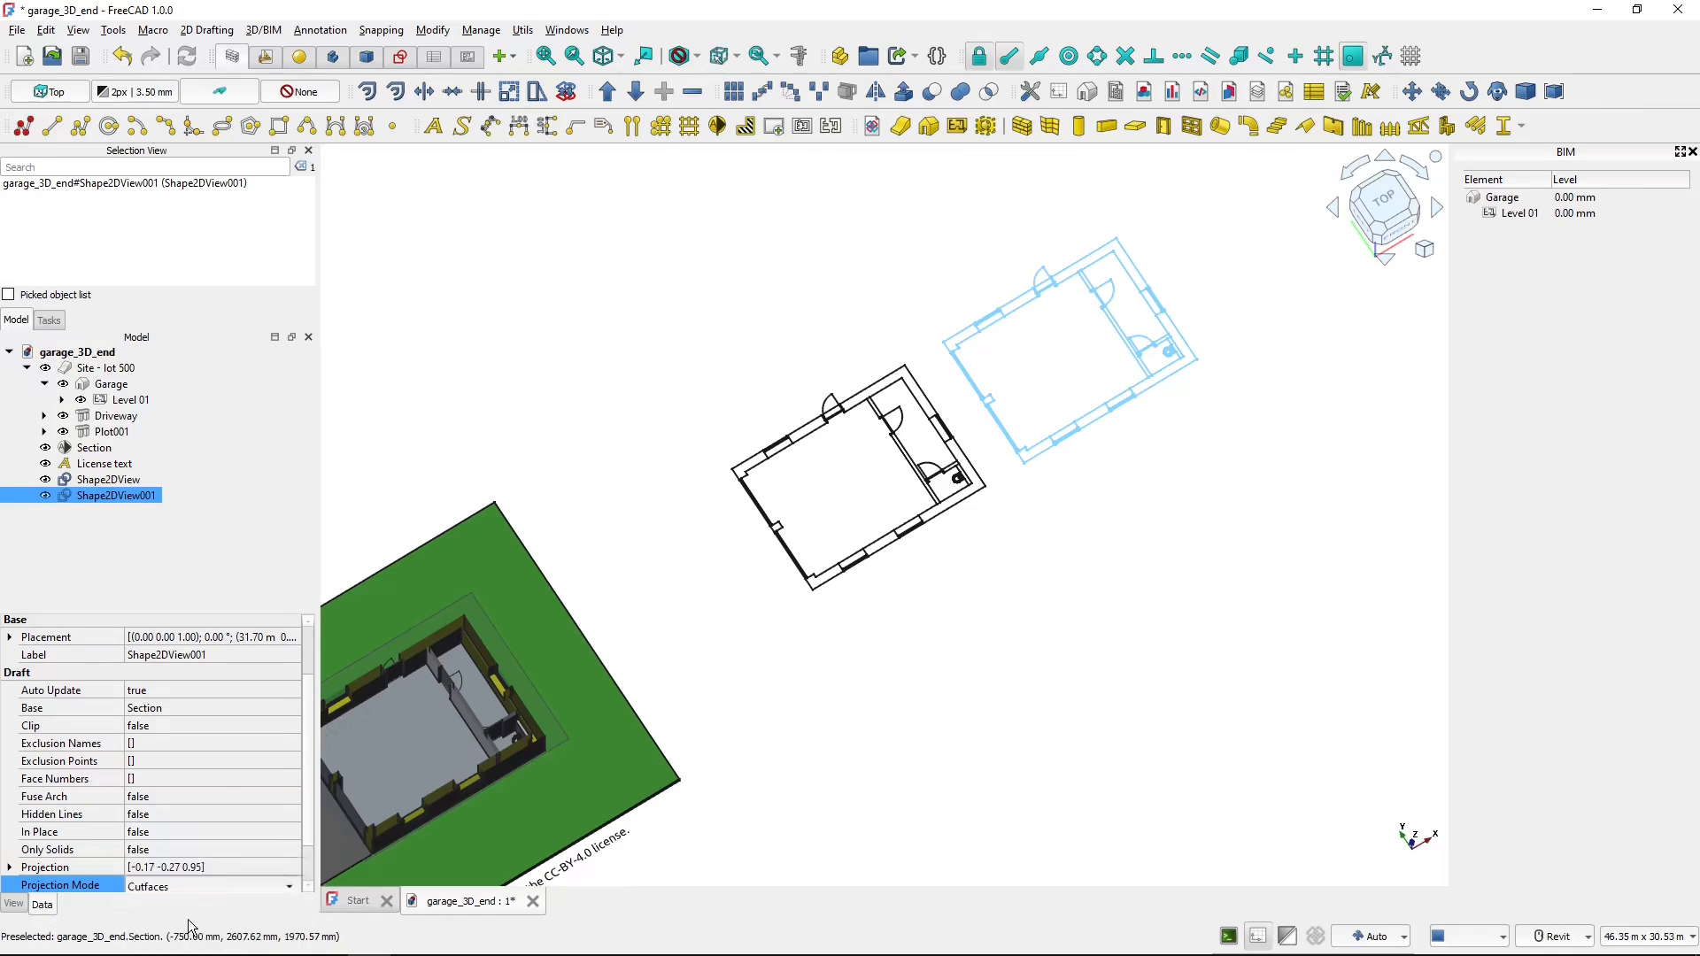
click(683, 417)
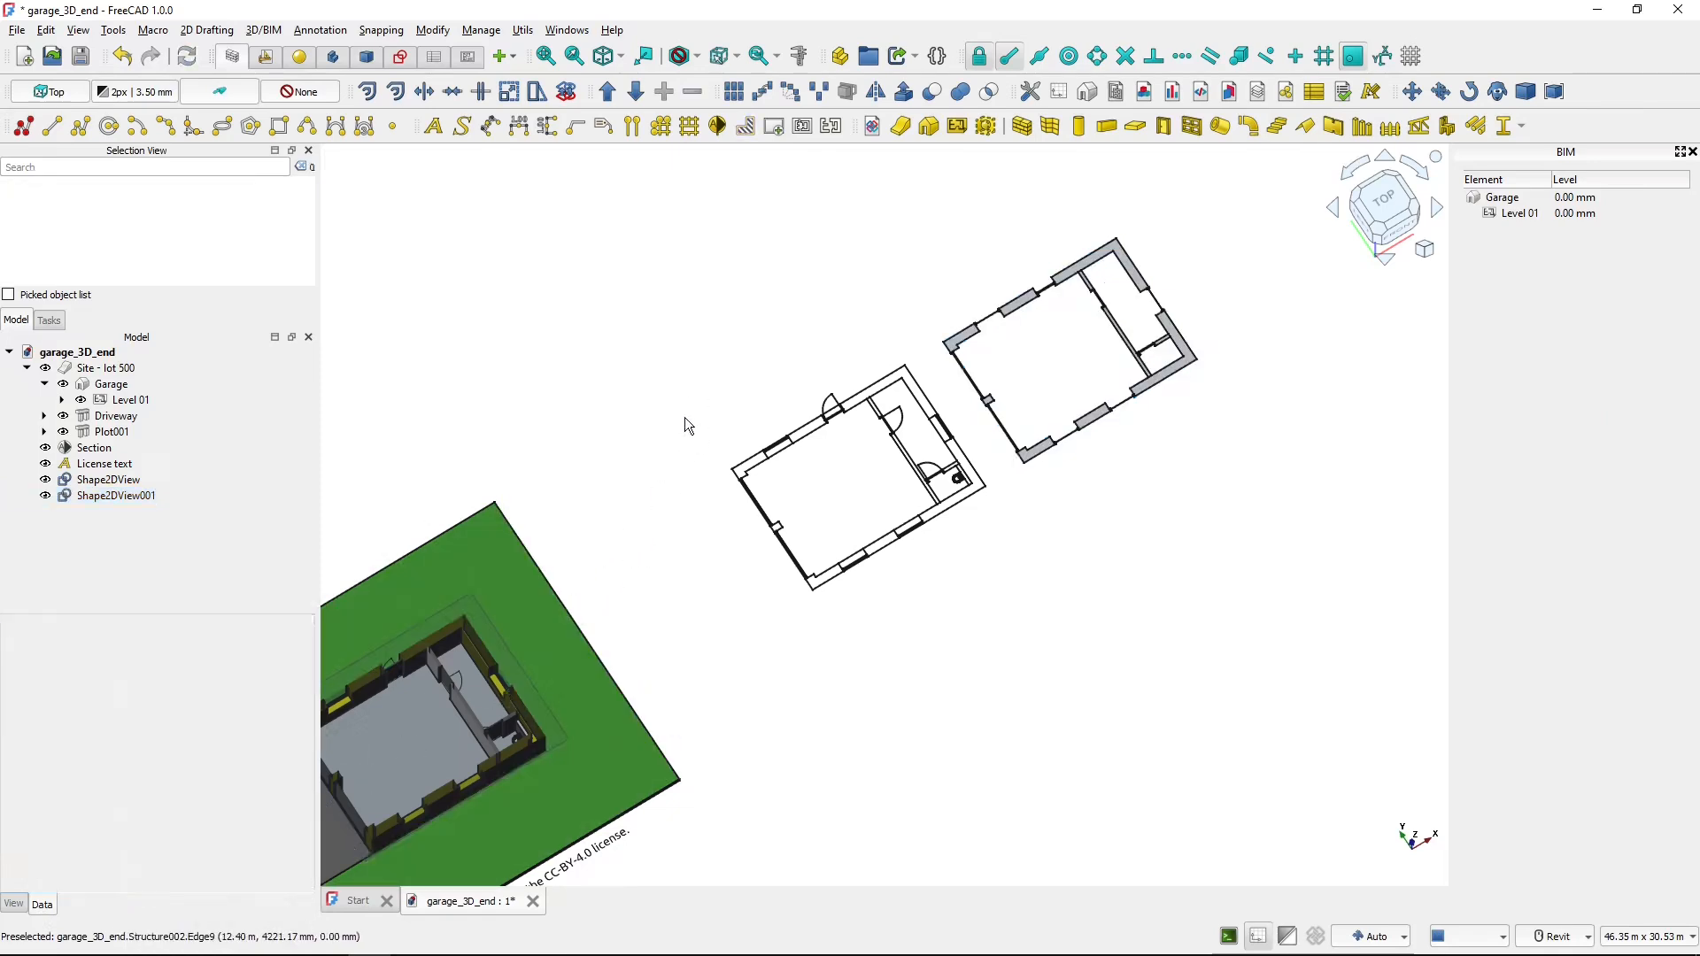
- Move the cut-face 2D view from its lower outer wall corner onto the matching corner of the first plan, so the two overlap
scroll(1027, 425, up, 3)
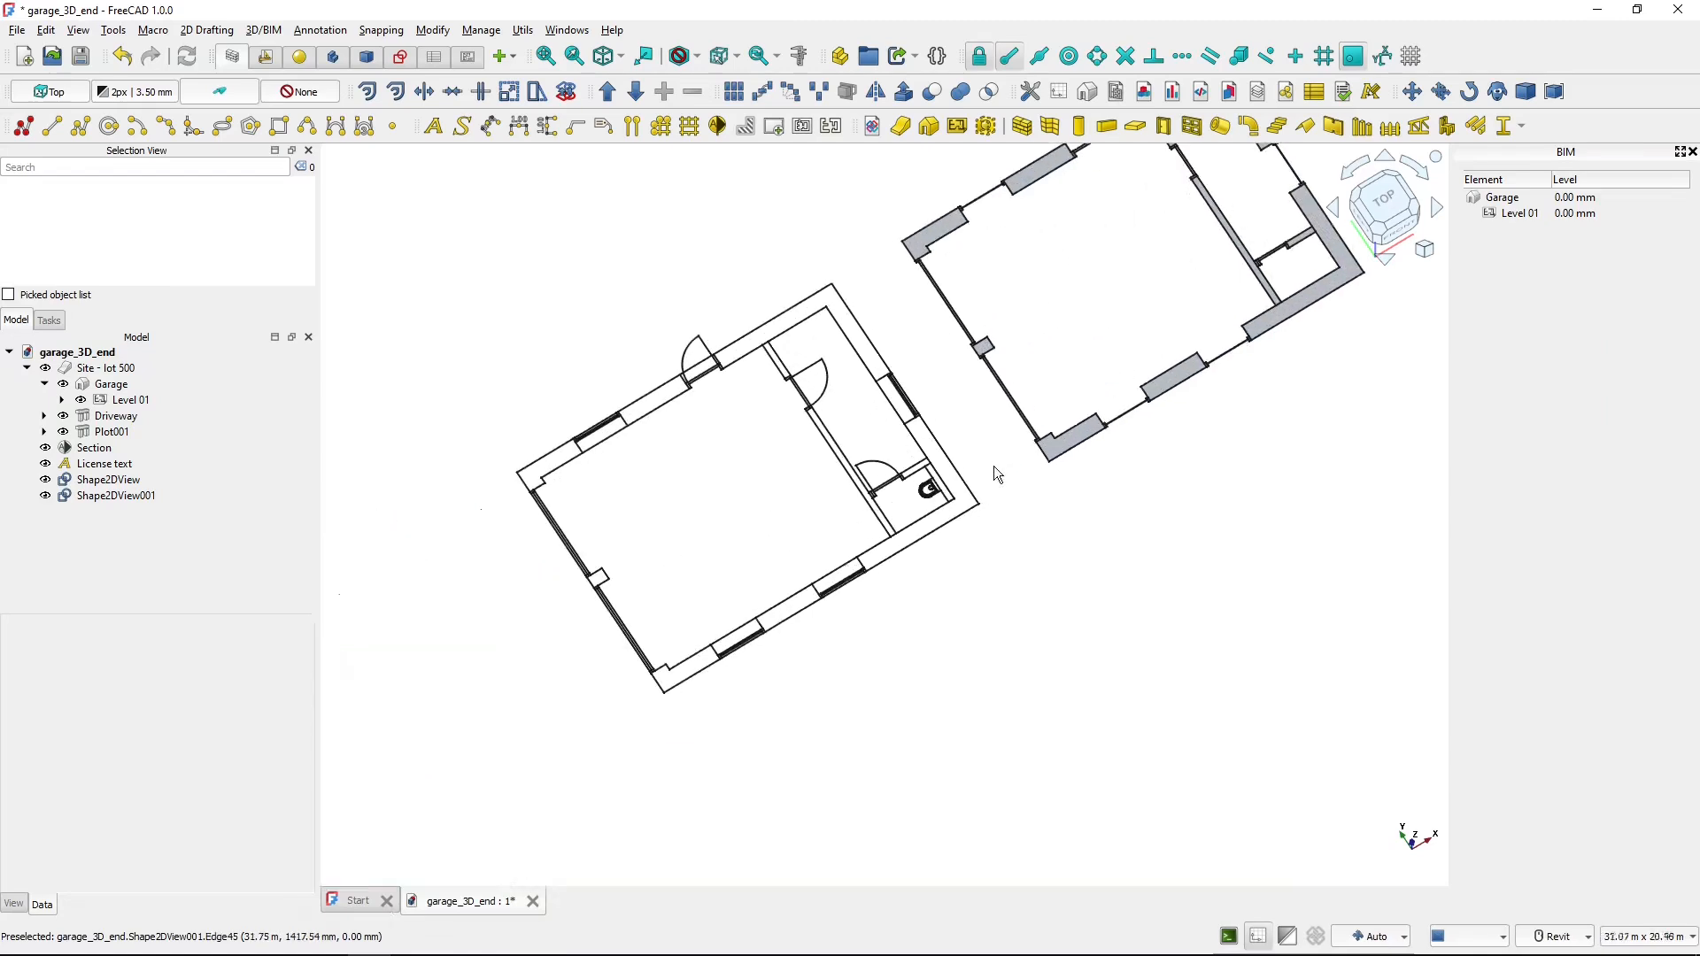
click(1075, 545)
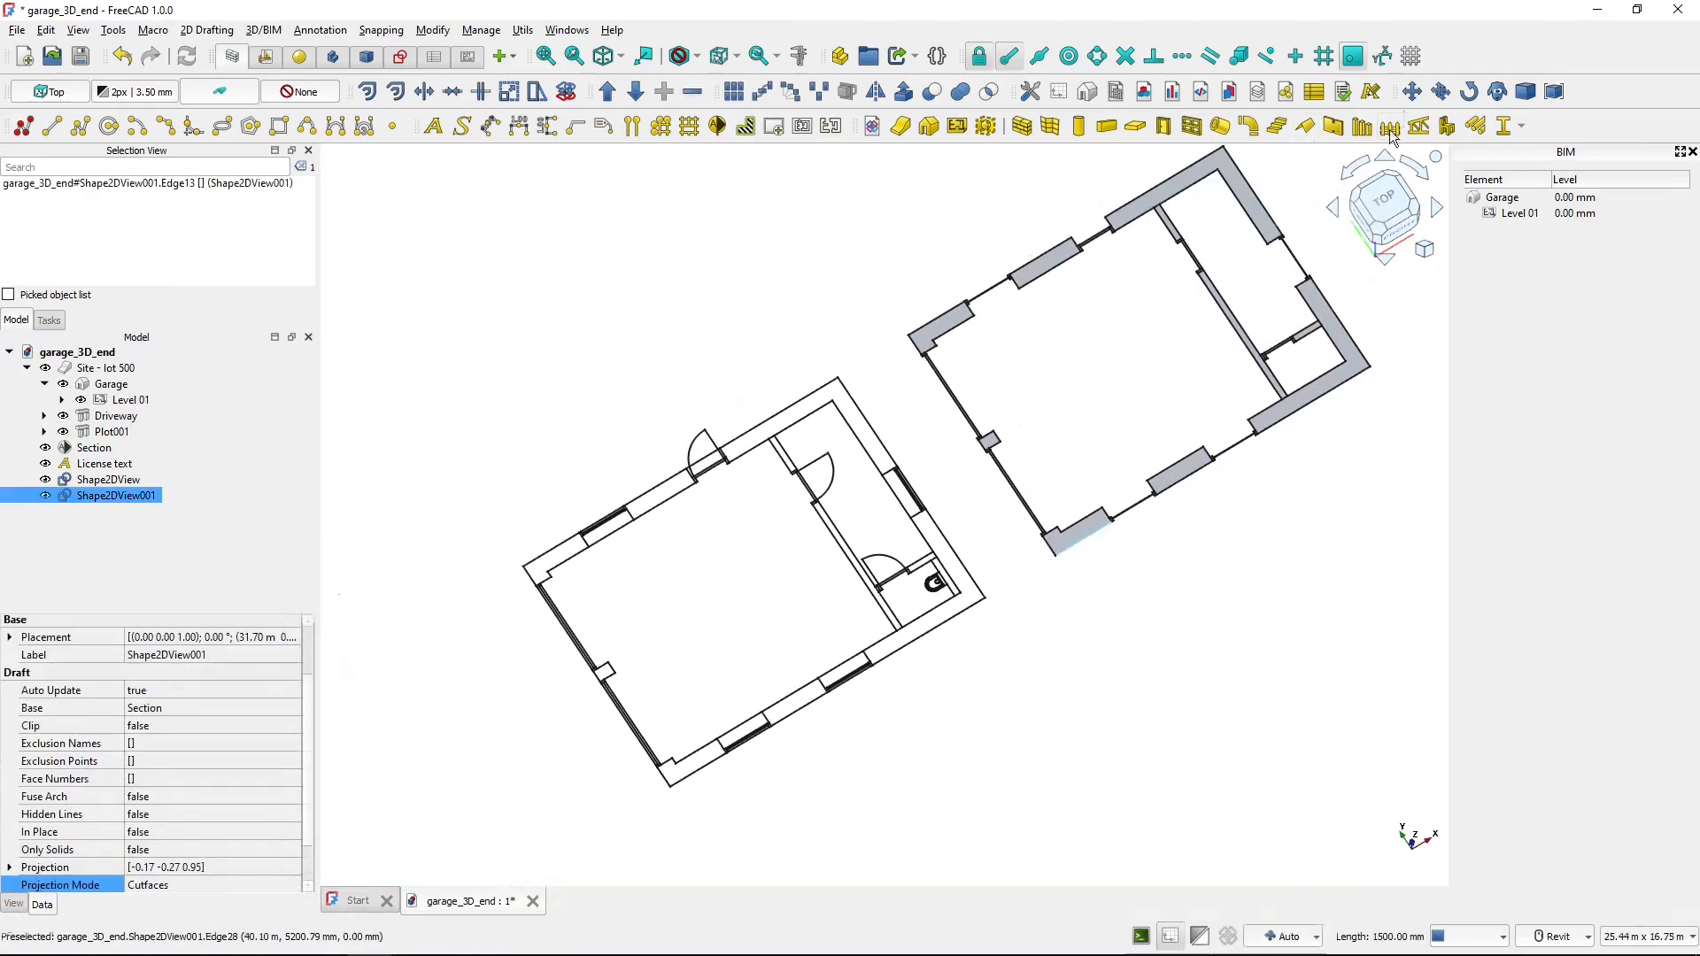
click(1411, 92)
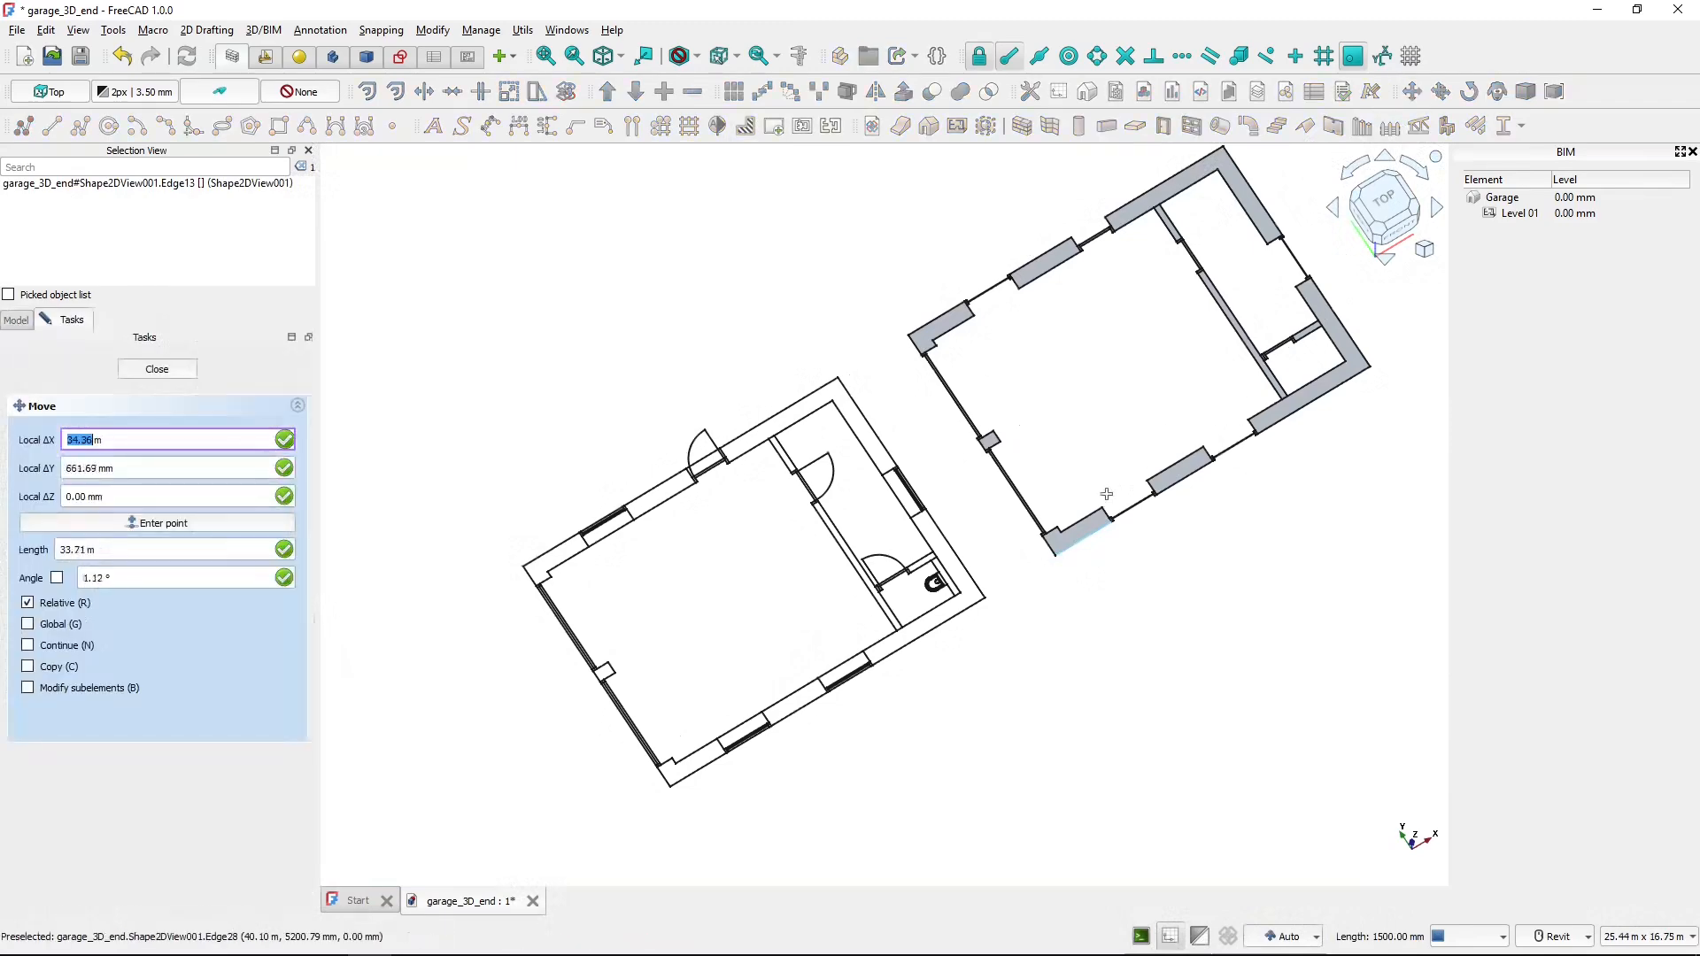
click(1054, 557)
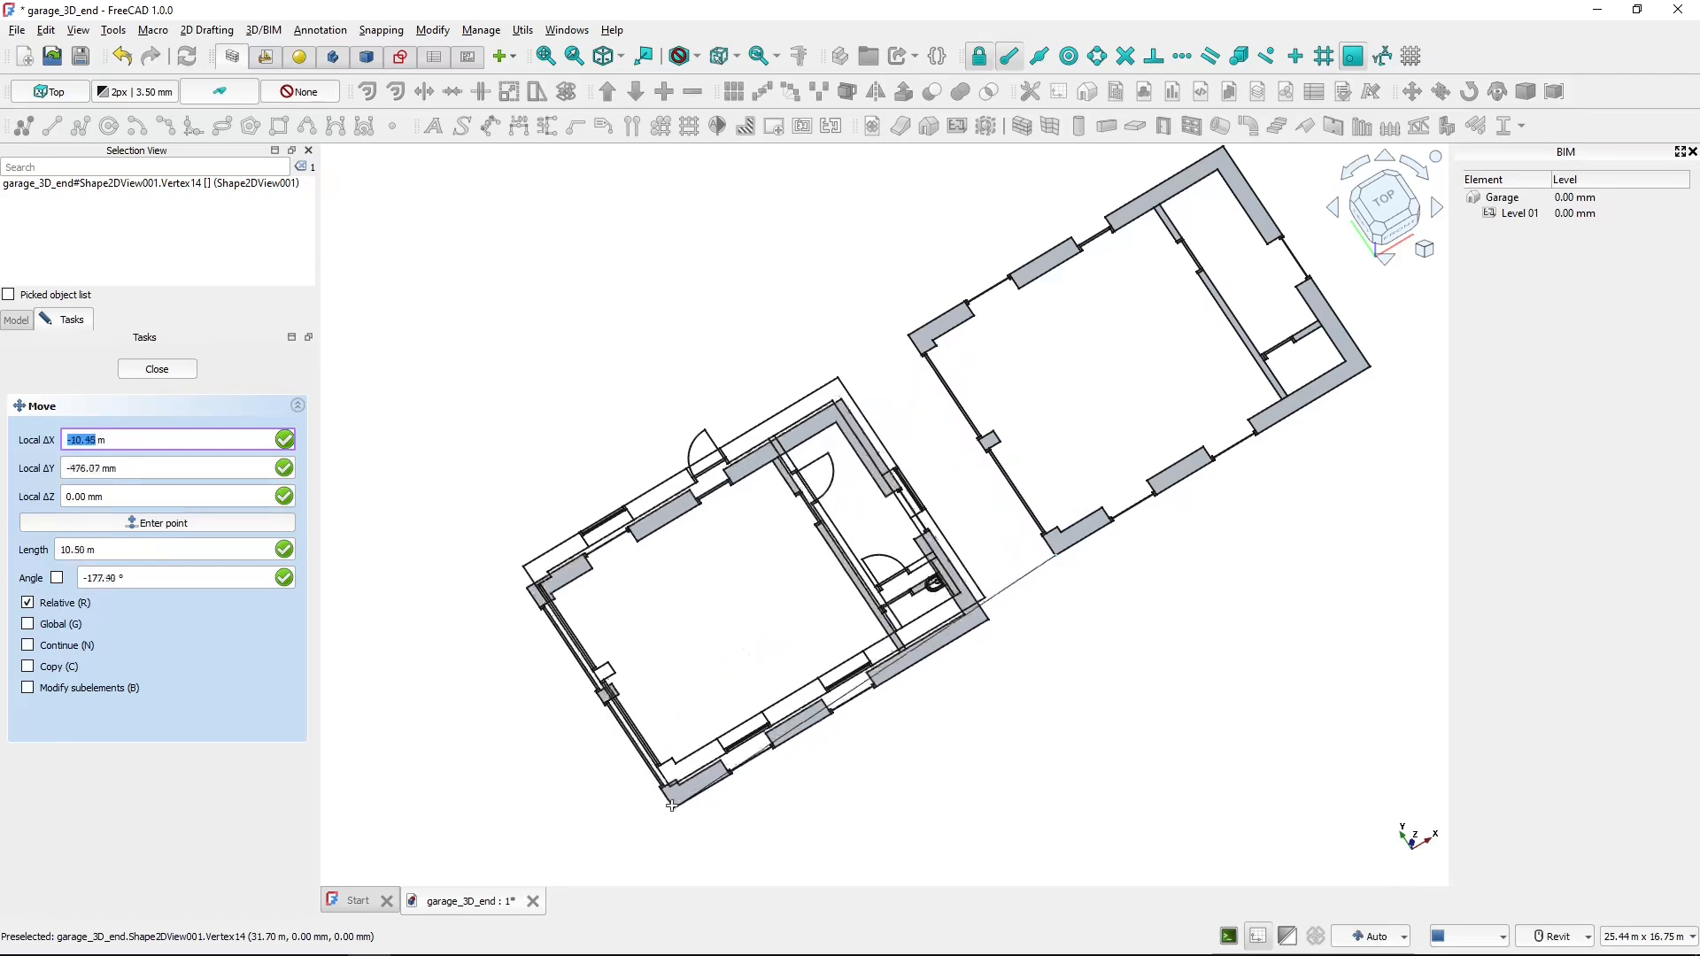
click(670, 788)
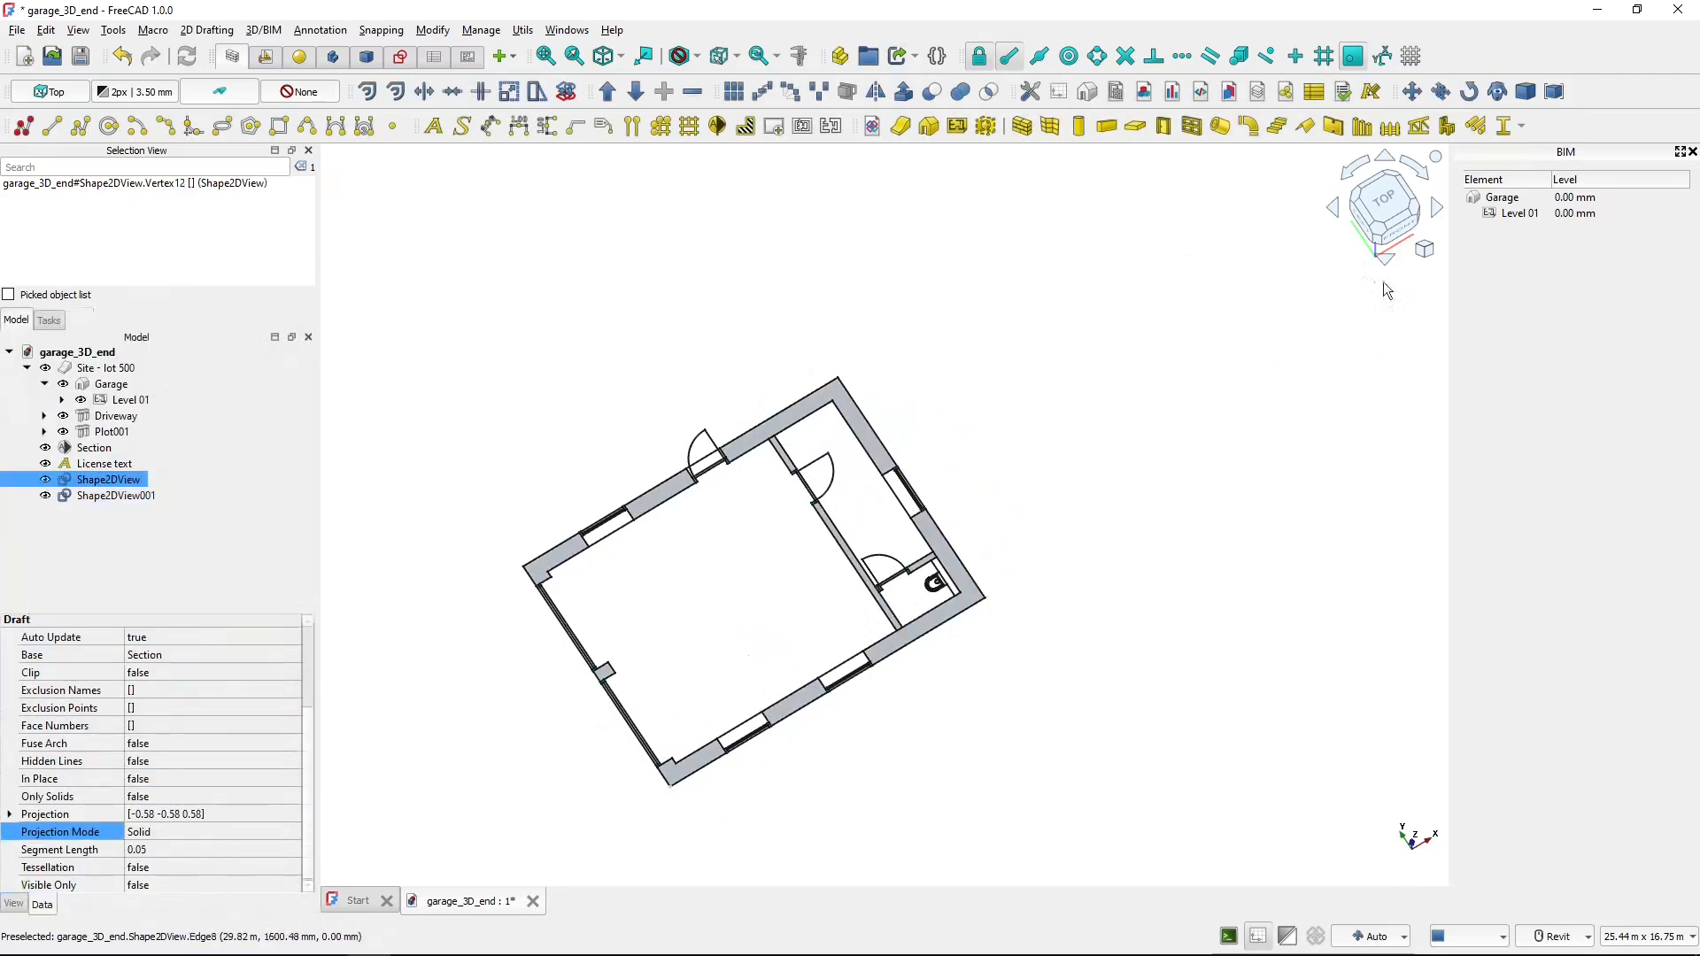
- Set the Line Width of the cut-face view Shape2DView001 to 4
click(1387, 215)
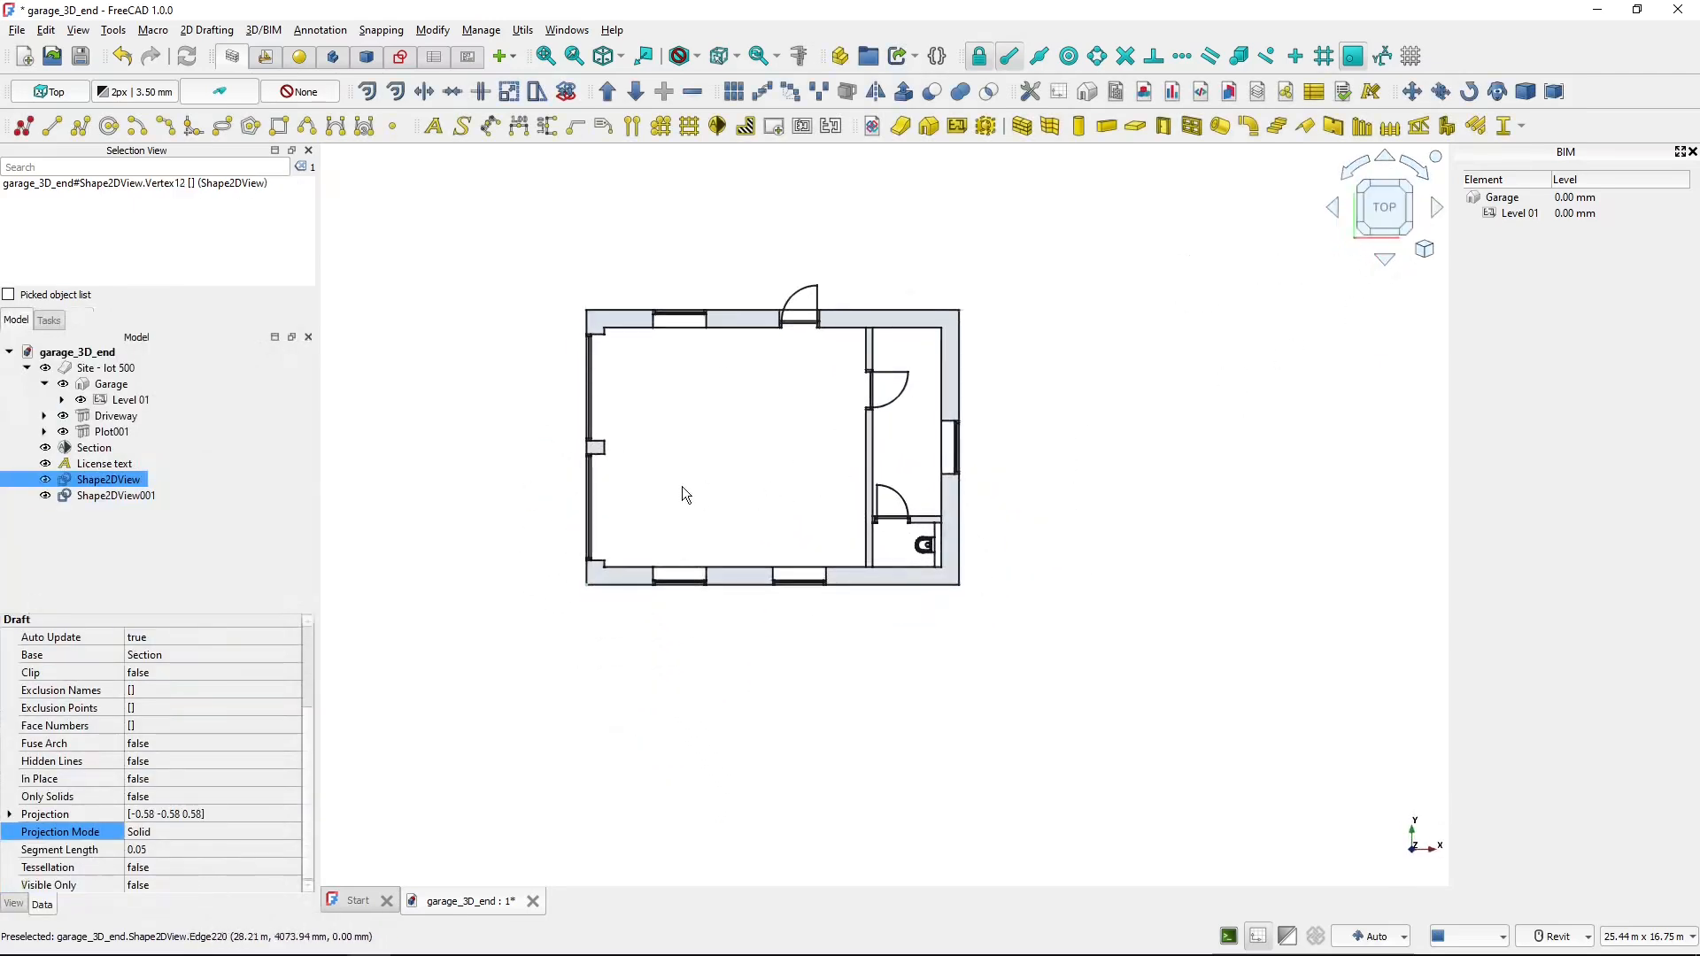
scroll(682, 483, up, 5)
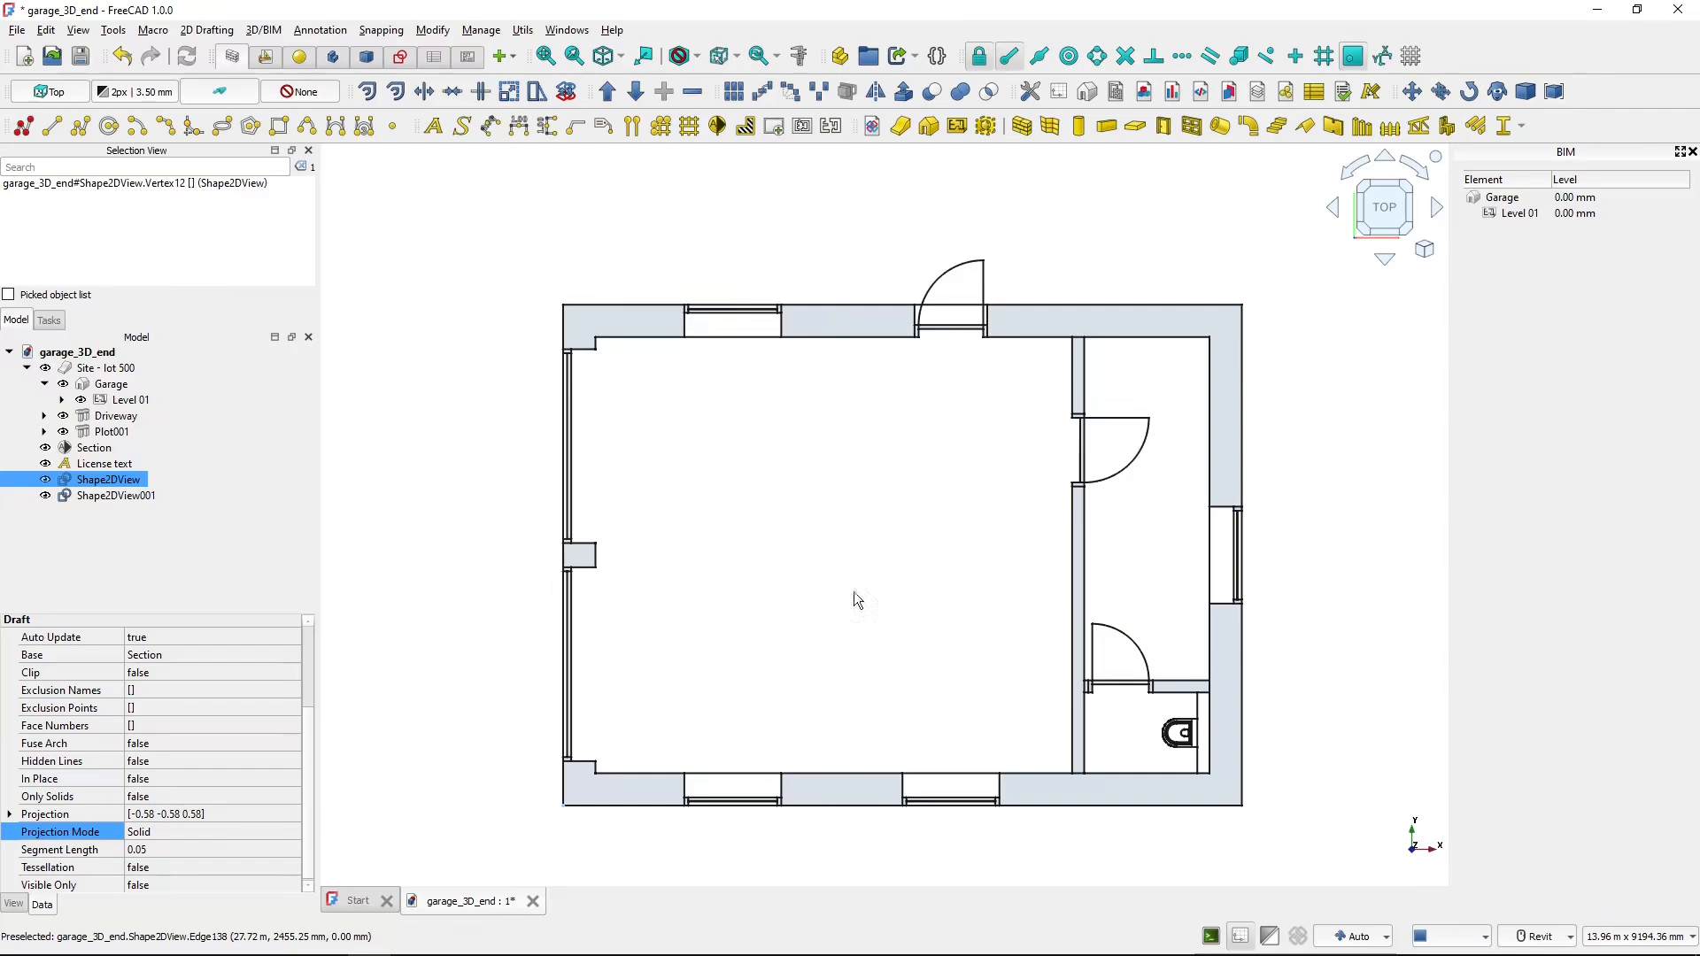
click(144, 499)
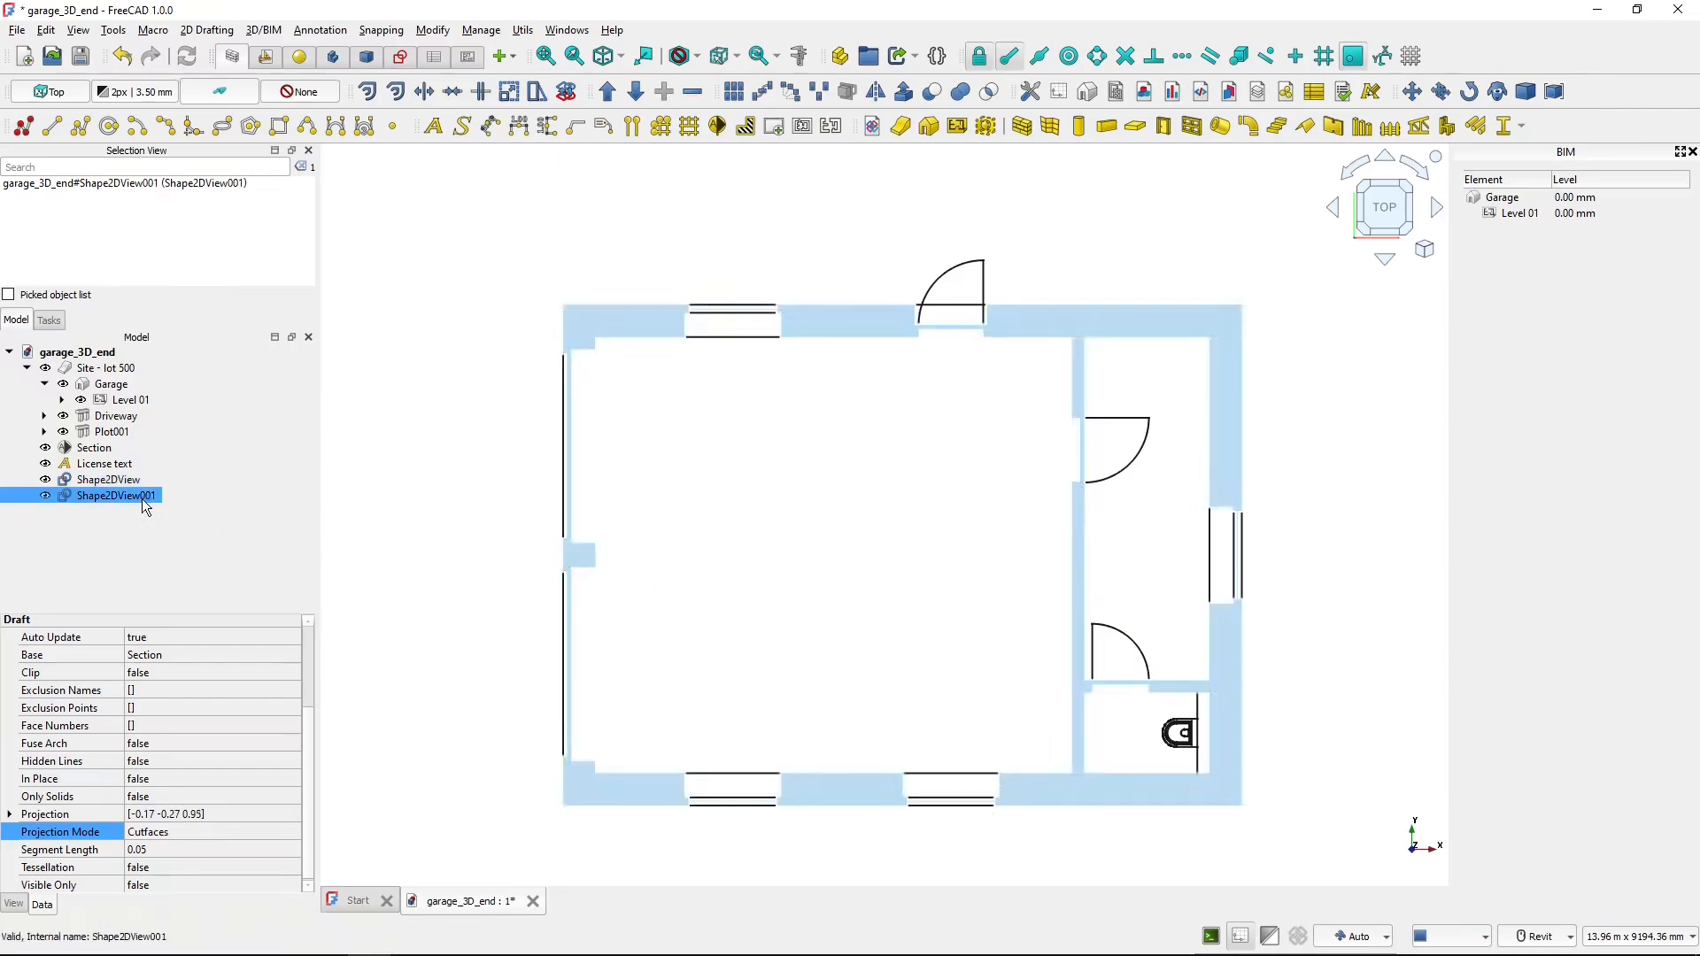
click(14, 904)
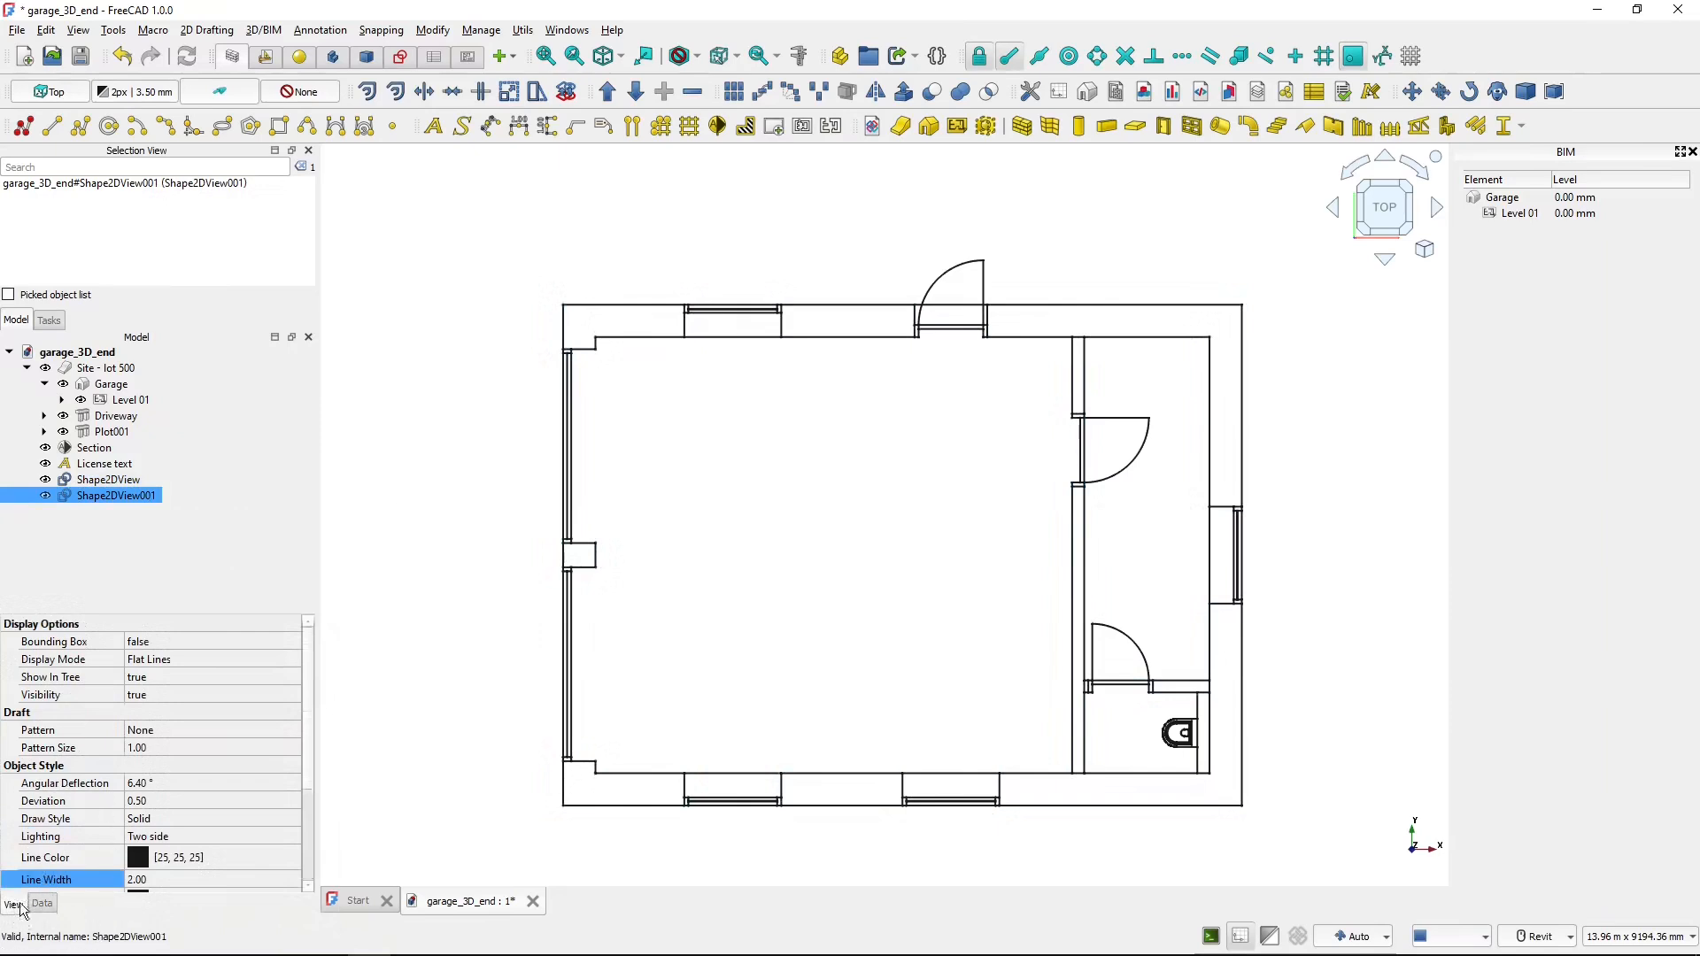
click(177, 880)
text(4)
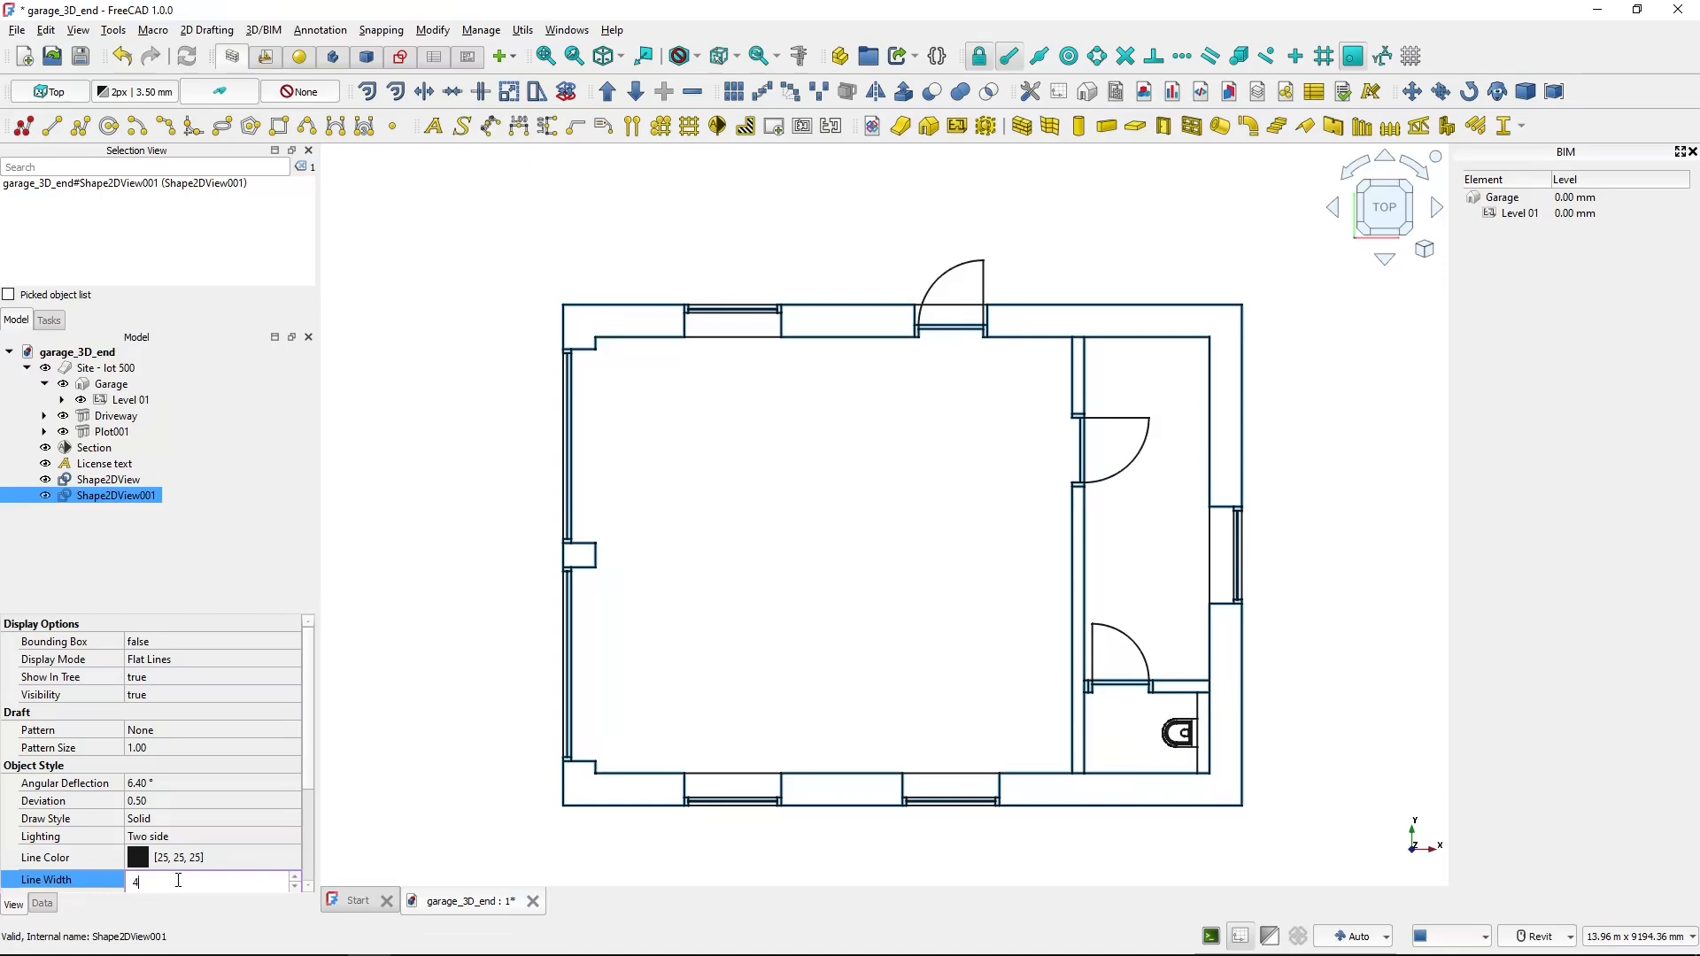
key(Return)
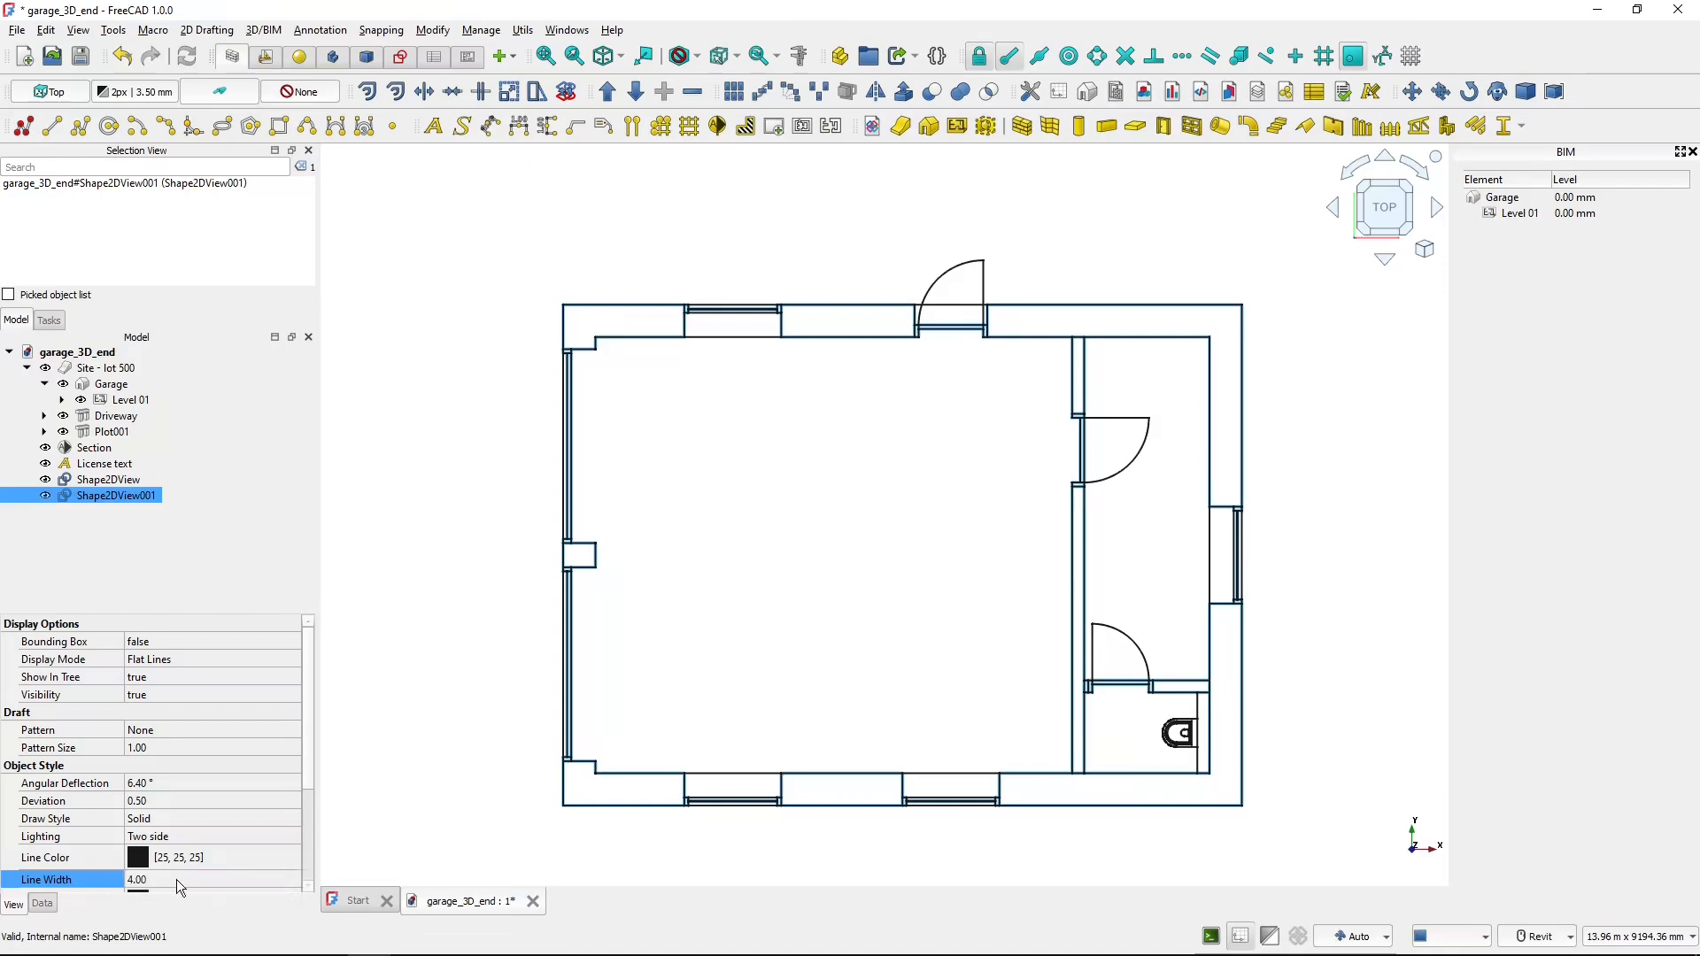
click(384, 700)
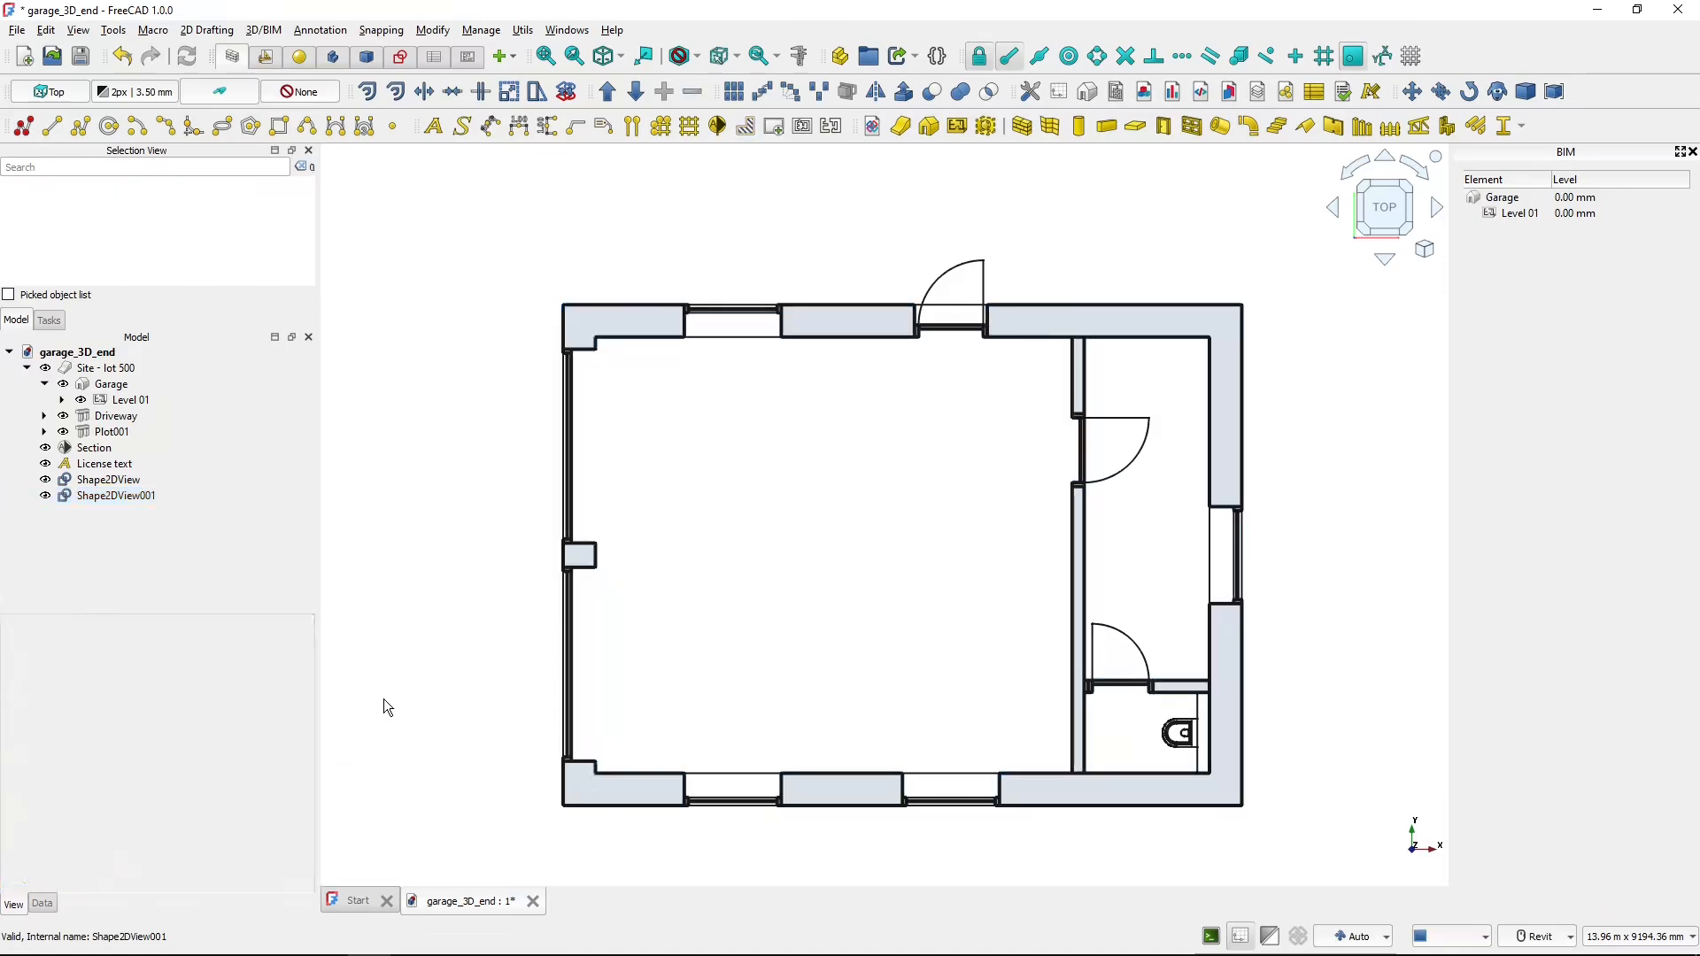
scroll(789, 779, up, 3)
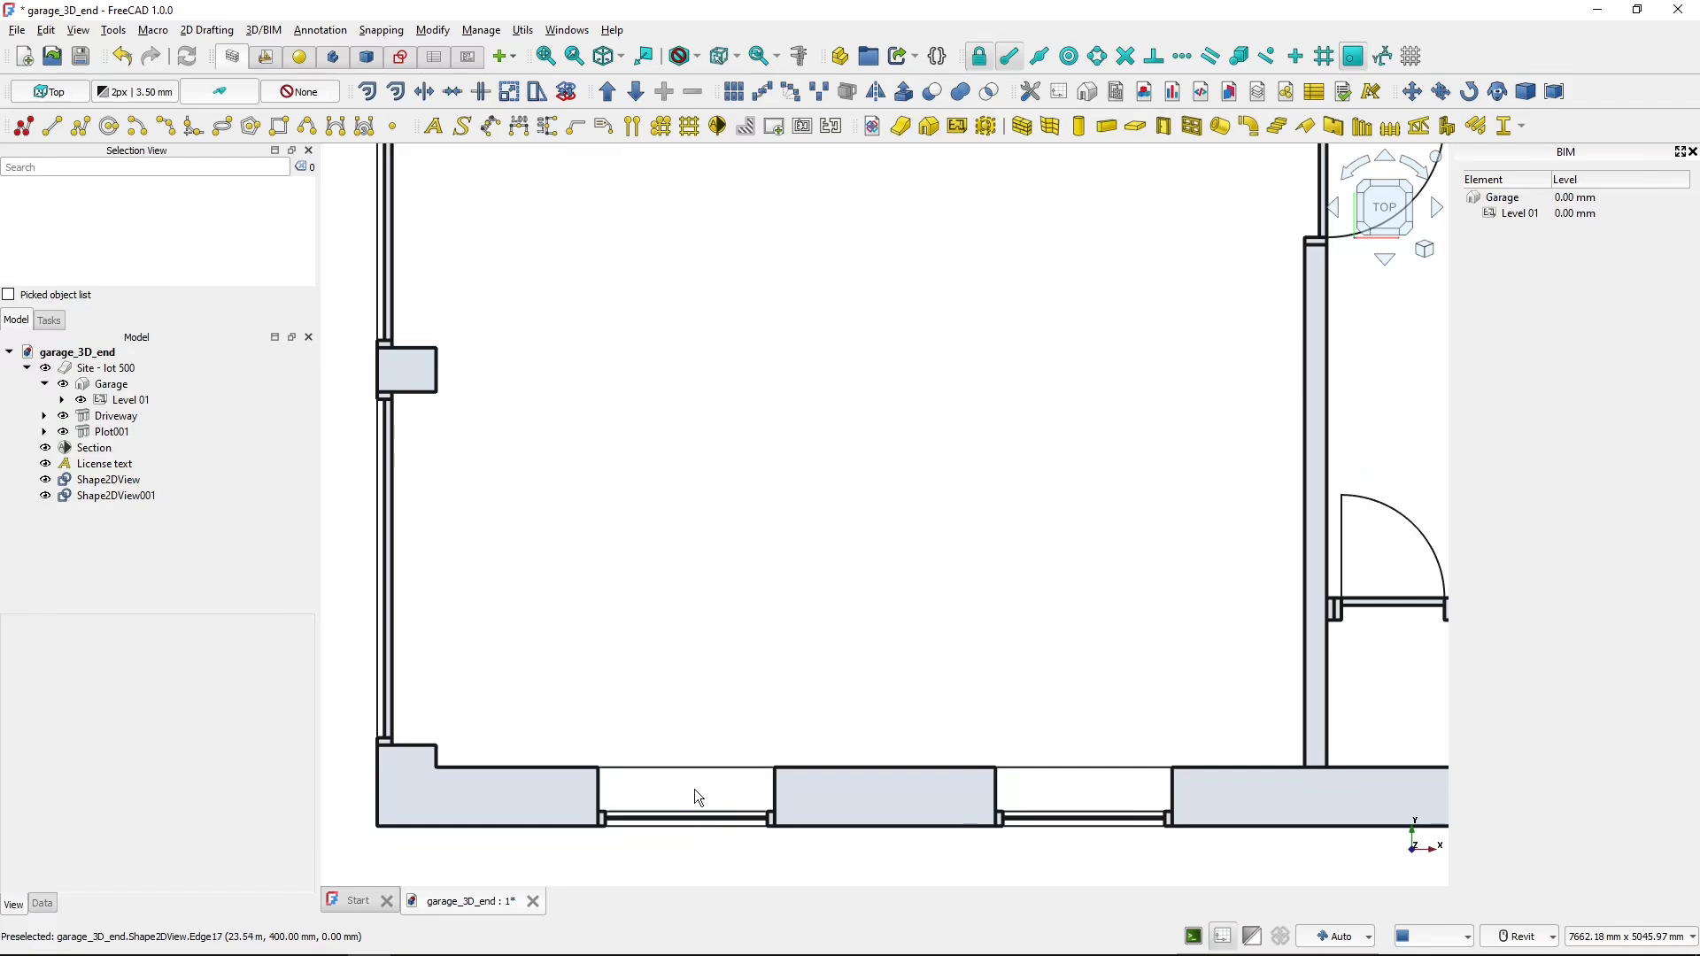
scroll(912, 659, down, 3)
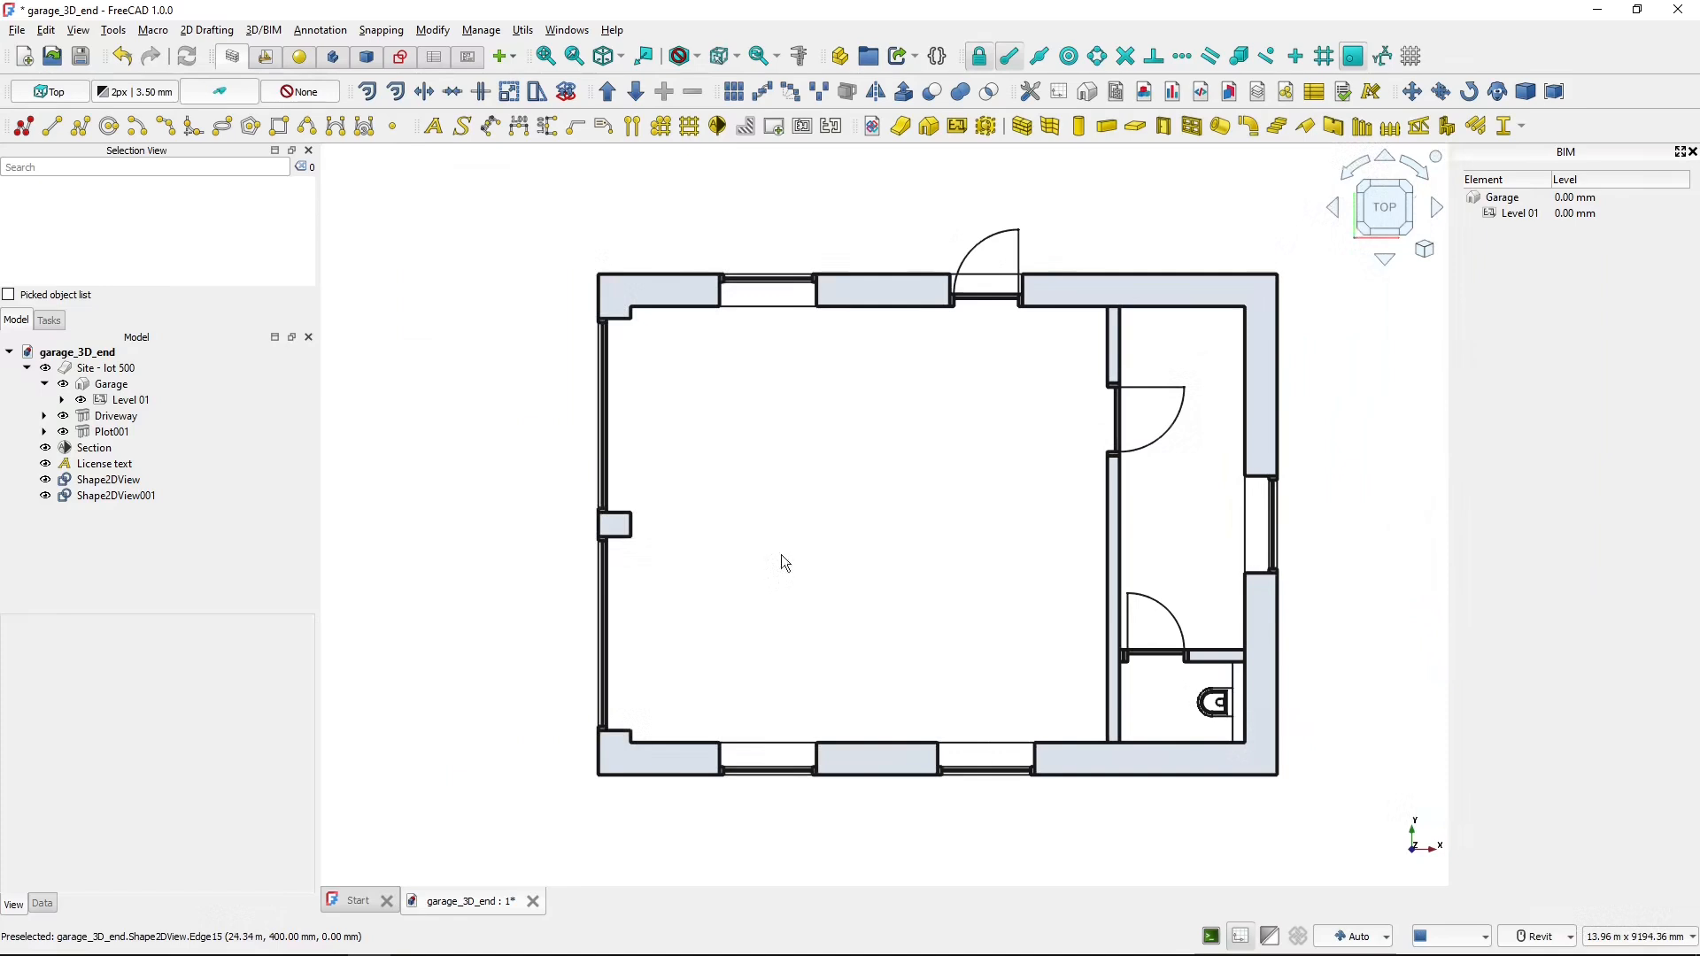
- Rename the first 2D shape view as "Shape2DView - projection"
click(112, 497)
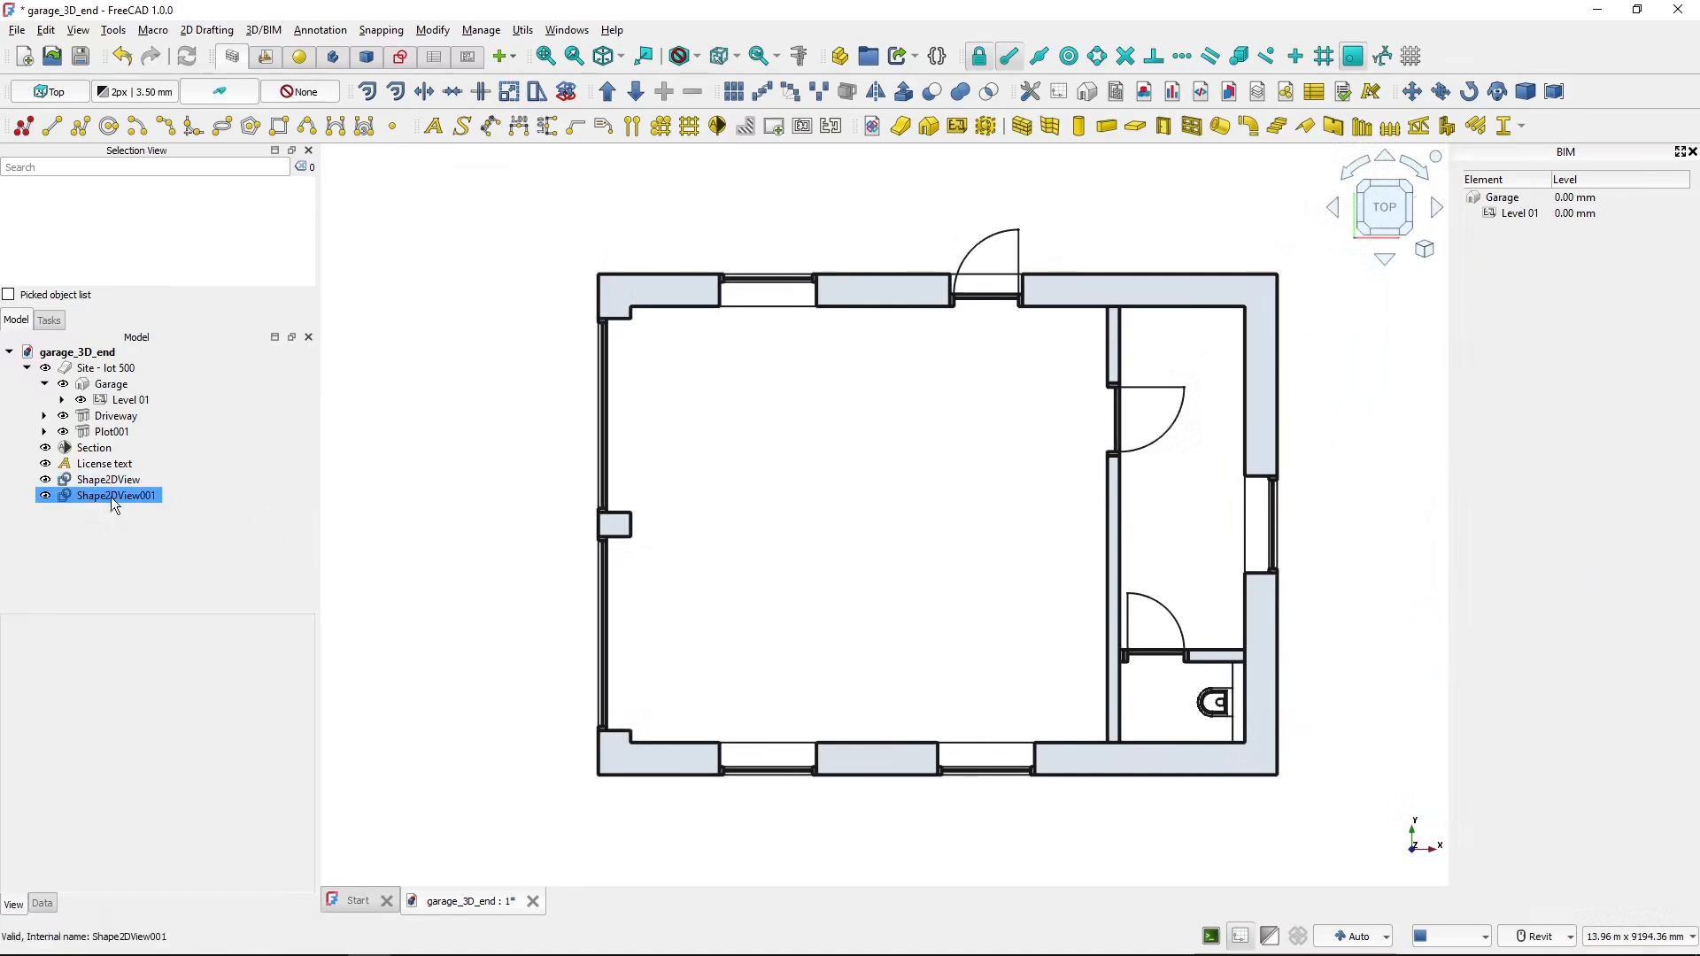
click(110, 485)
click(110, 485)
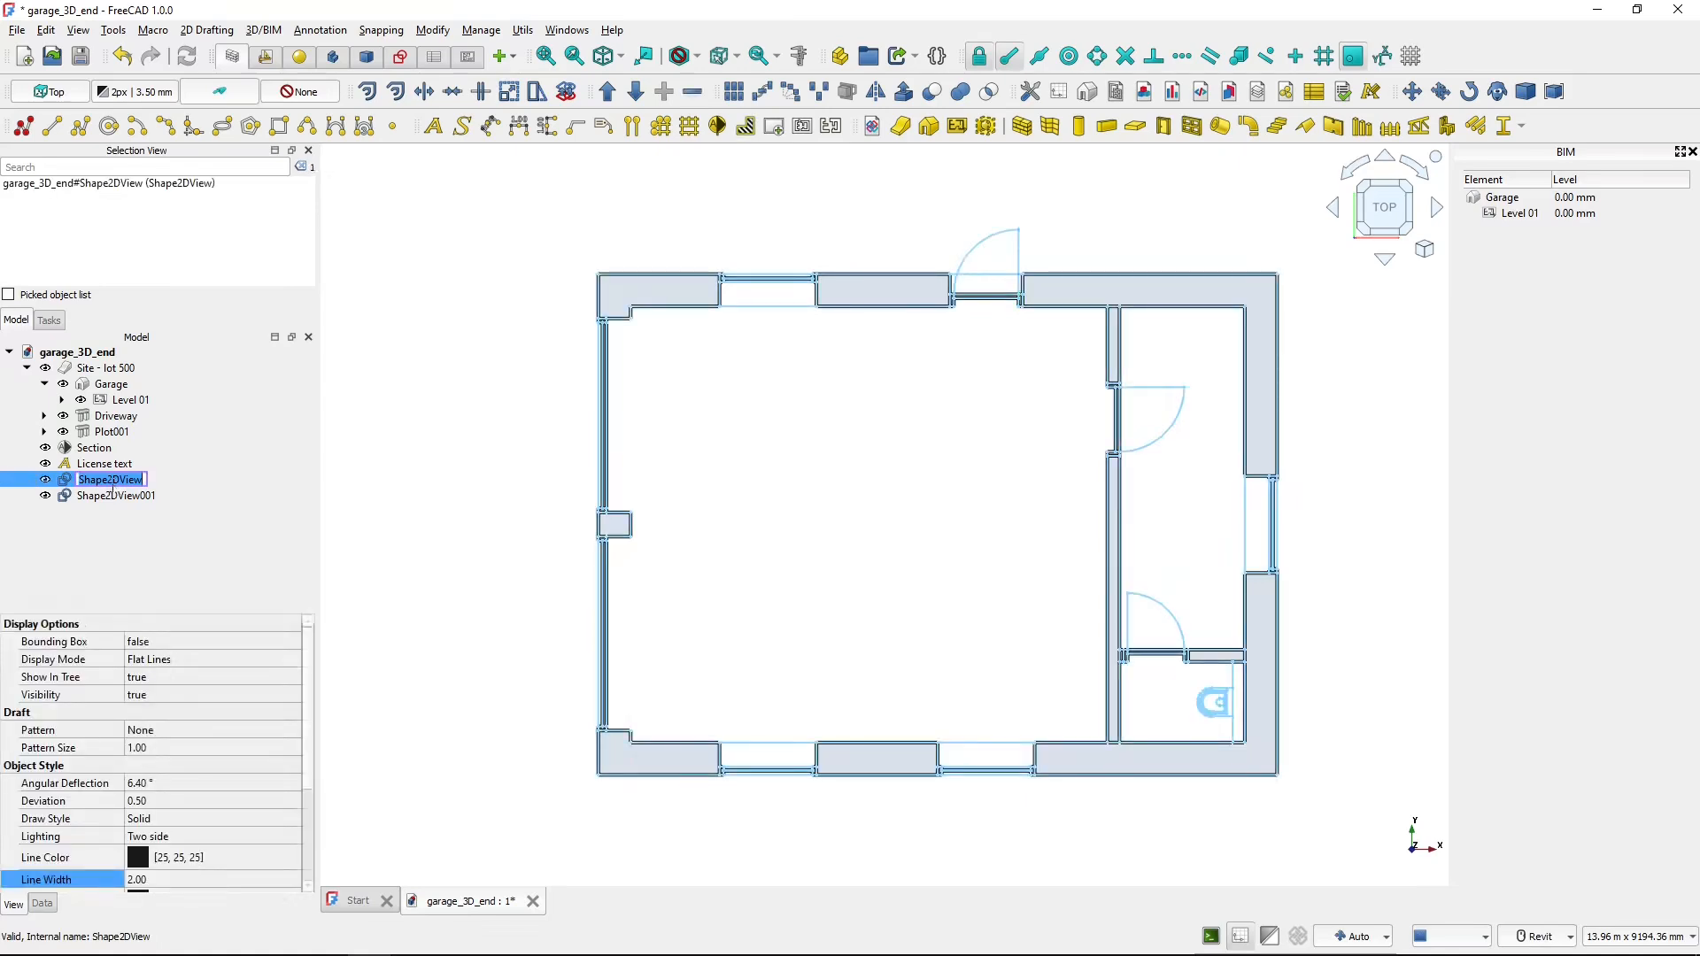
key(End)
text(- projection)
key(Return)
- Rename the second 2D shape view as "Shape2DView001 - cut"
click(106, 492)
click(107, 492)
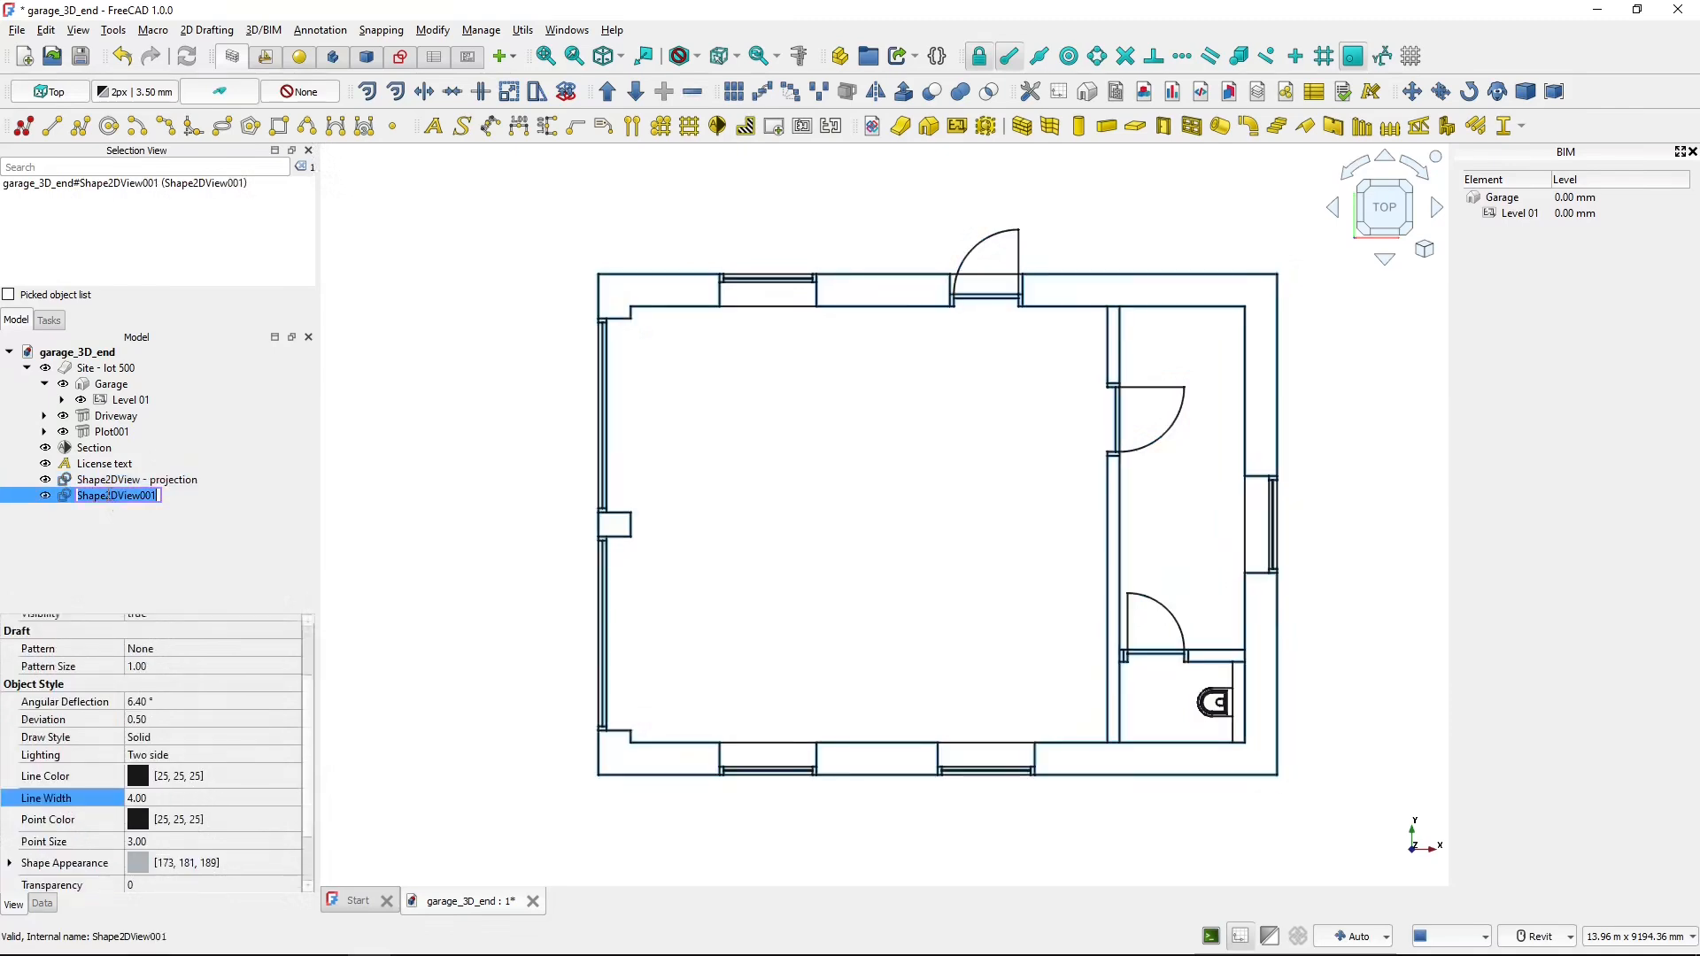
key(End)
text(- cut)
key(Return)
click(87, 551)
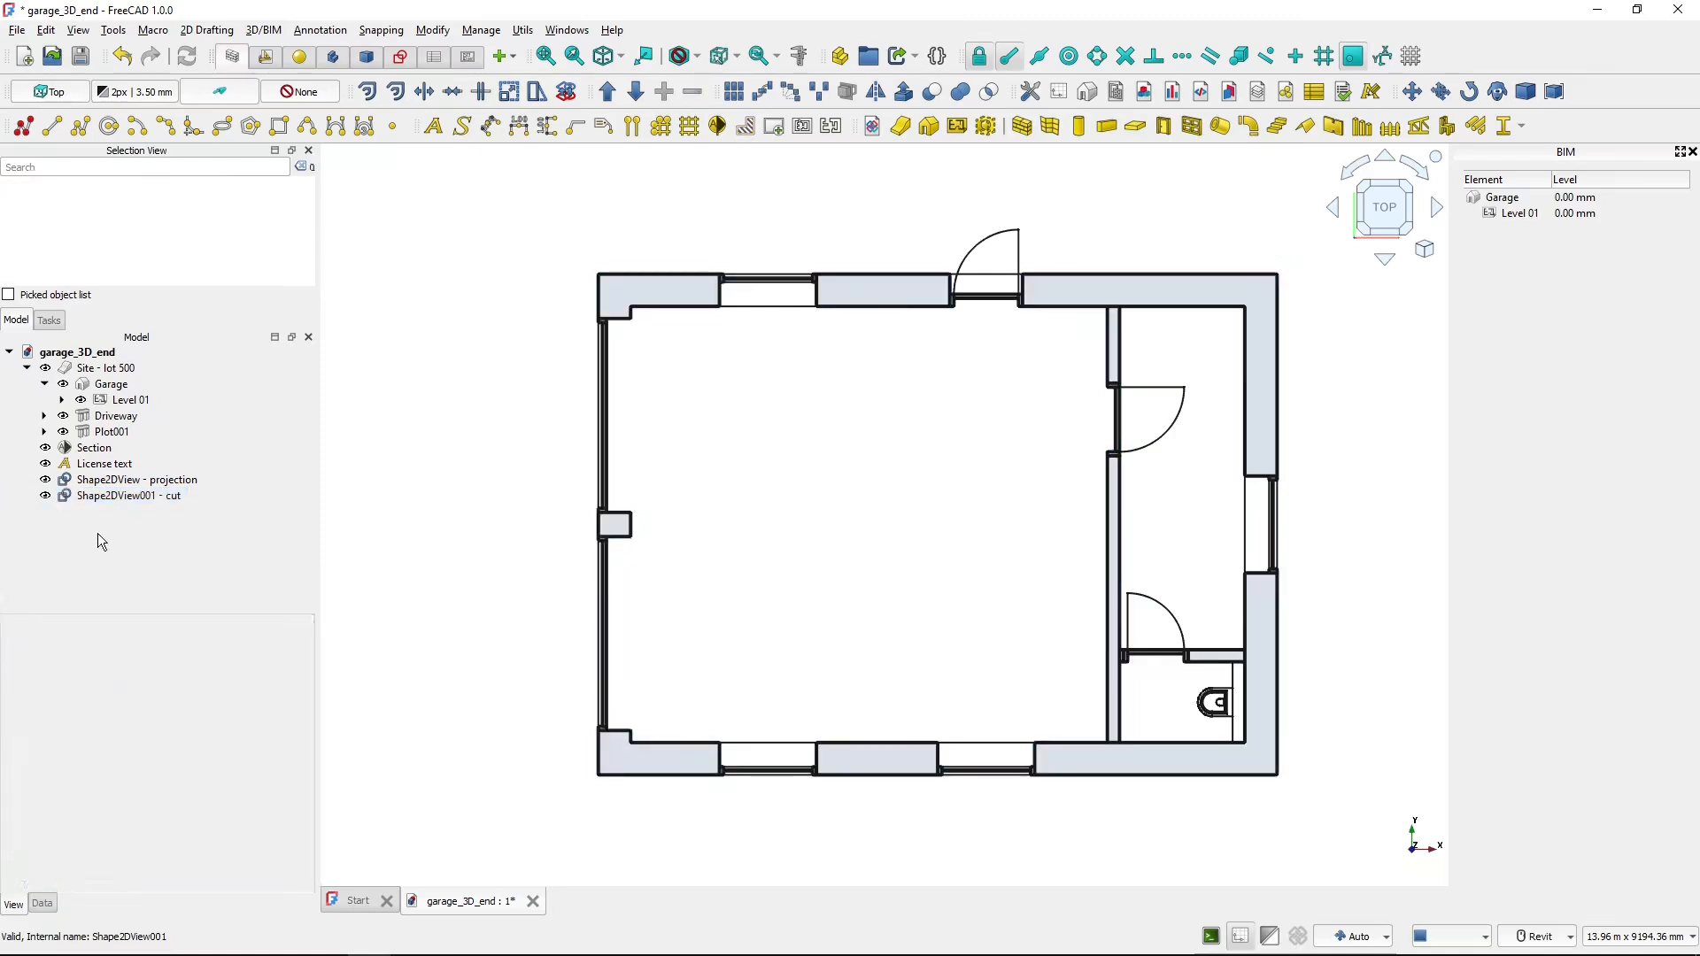
- Create a new group in the garage_3D_end document and name it "Drawing - plan level 01"
click(82, 353)
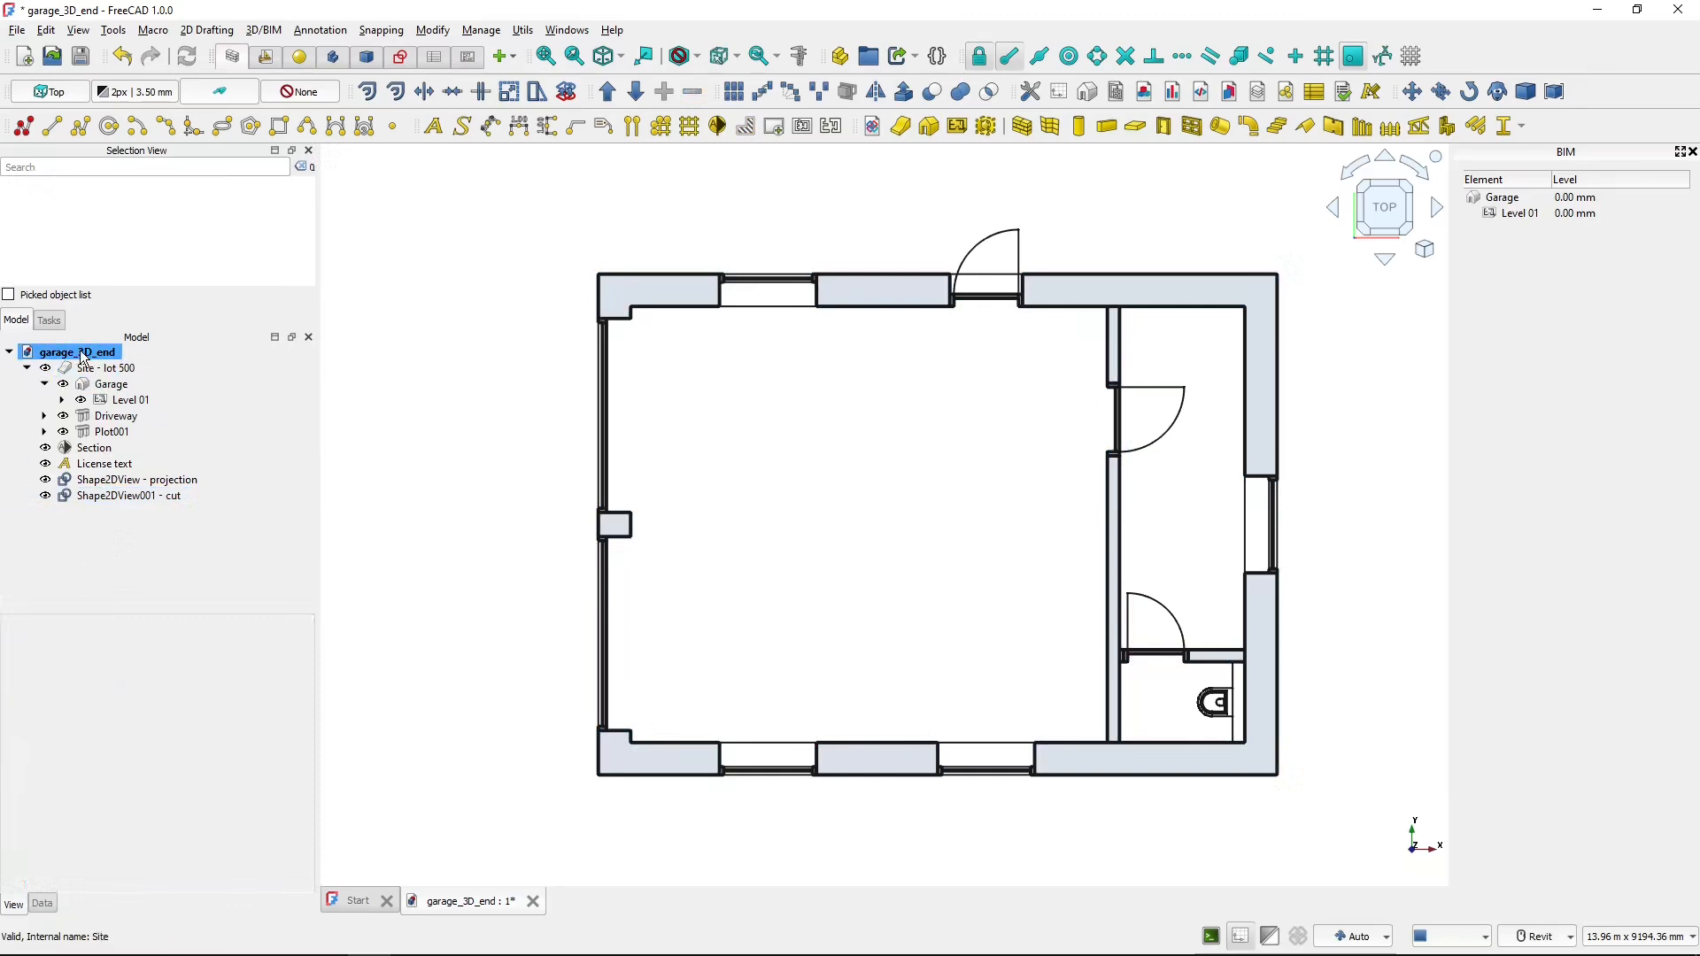
right_click(81, 356)
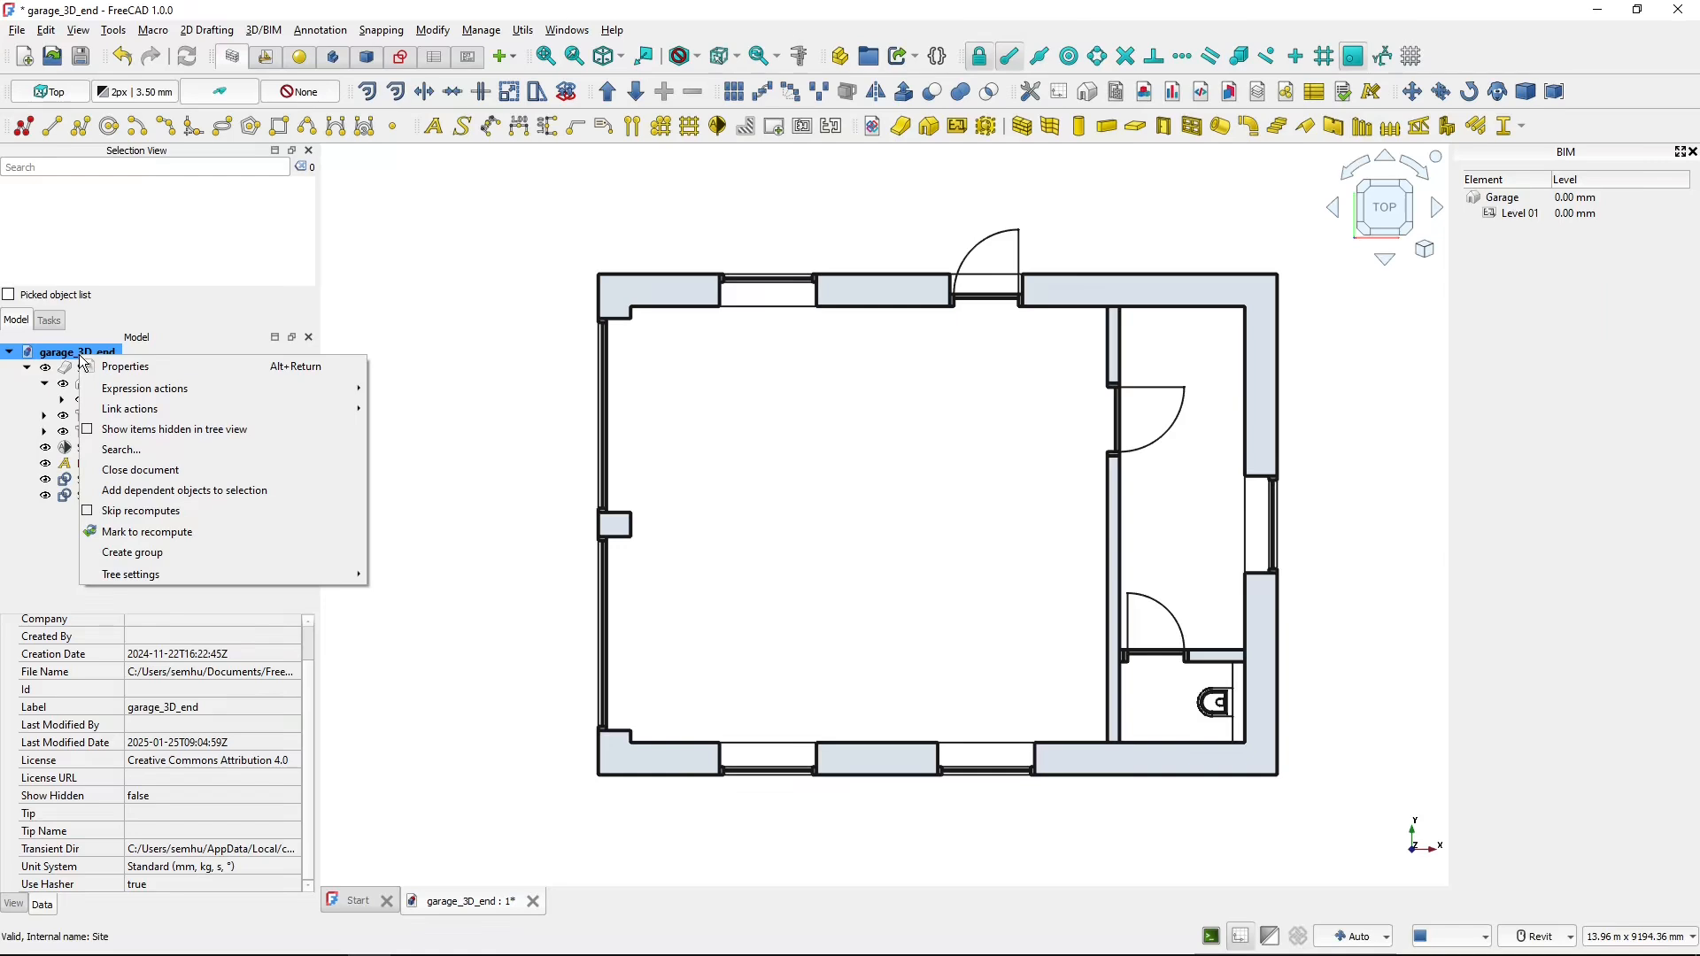
click(142, 553)
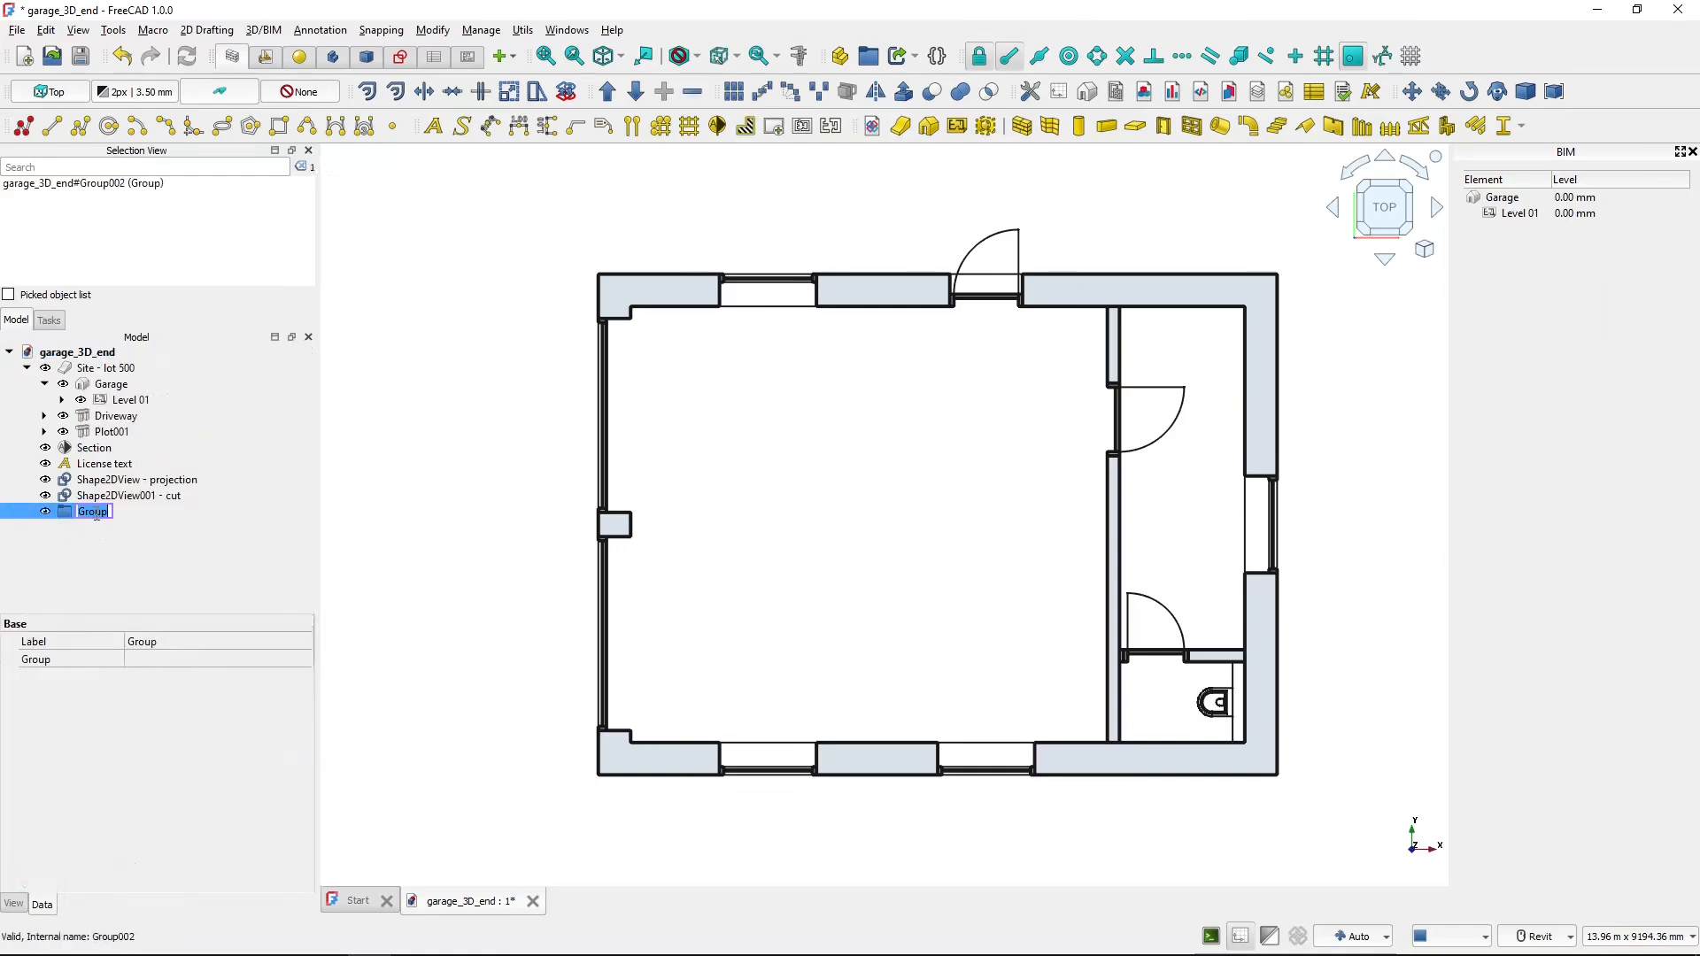
text(Drawin)
text(g - pla)
text(n level 01)
key(Return)
- Put both the projection and the cut 2D shape views into the "Drawing - plan level 01" group
ctrl+click(102, 498)
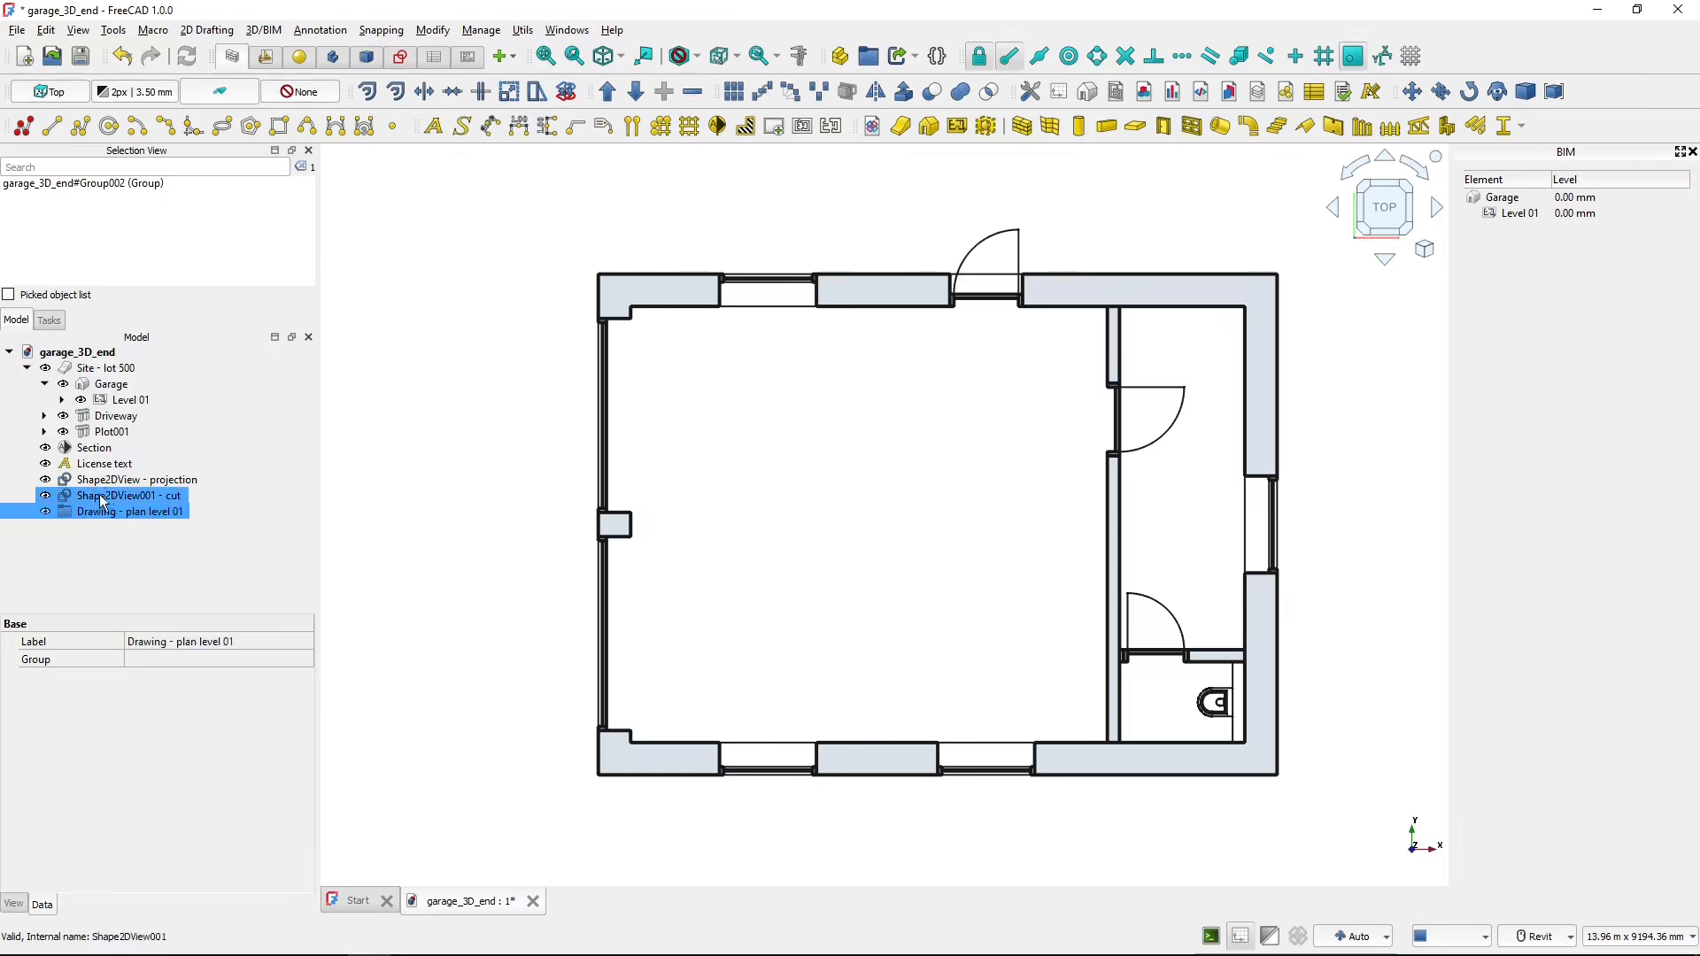
click(101, 479)
ctrl+click(101, 496)
mouse_move(107, 489)
mouse_down()
mouse_move(162, 496)
mouse_move(157, 513)
mouse_up()
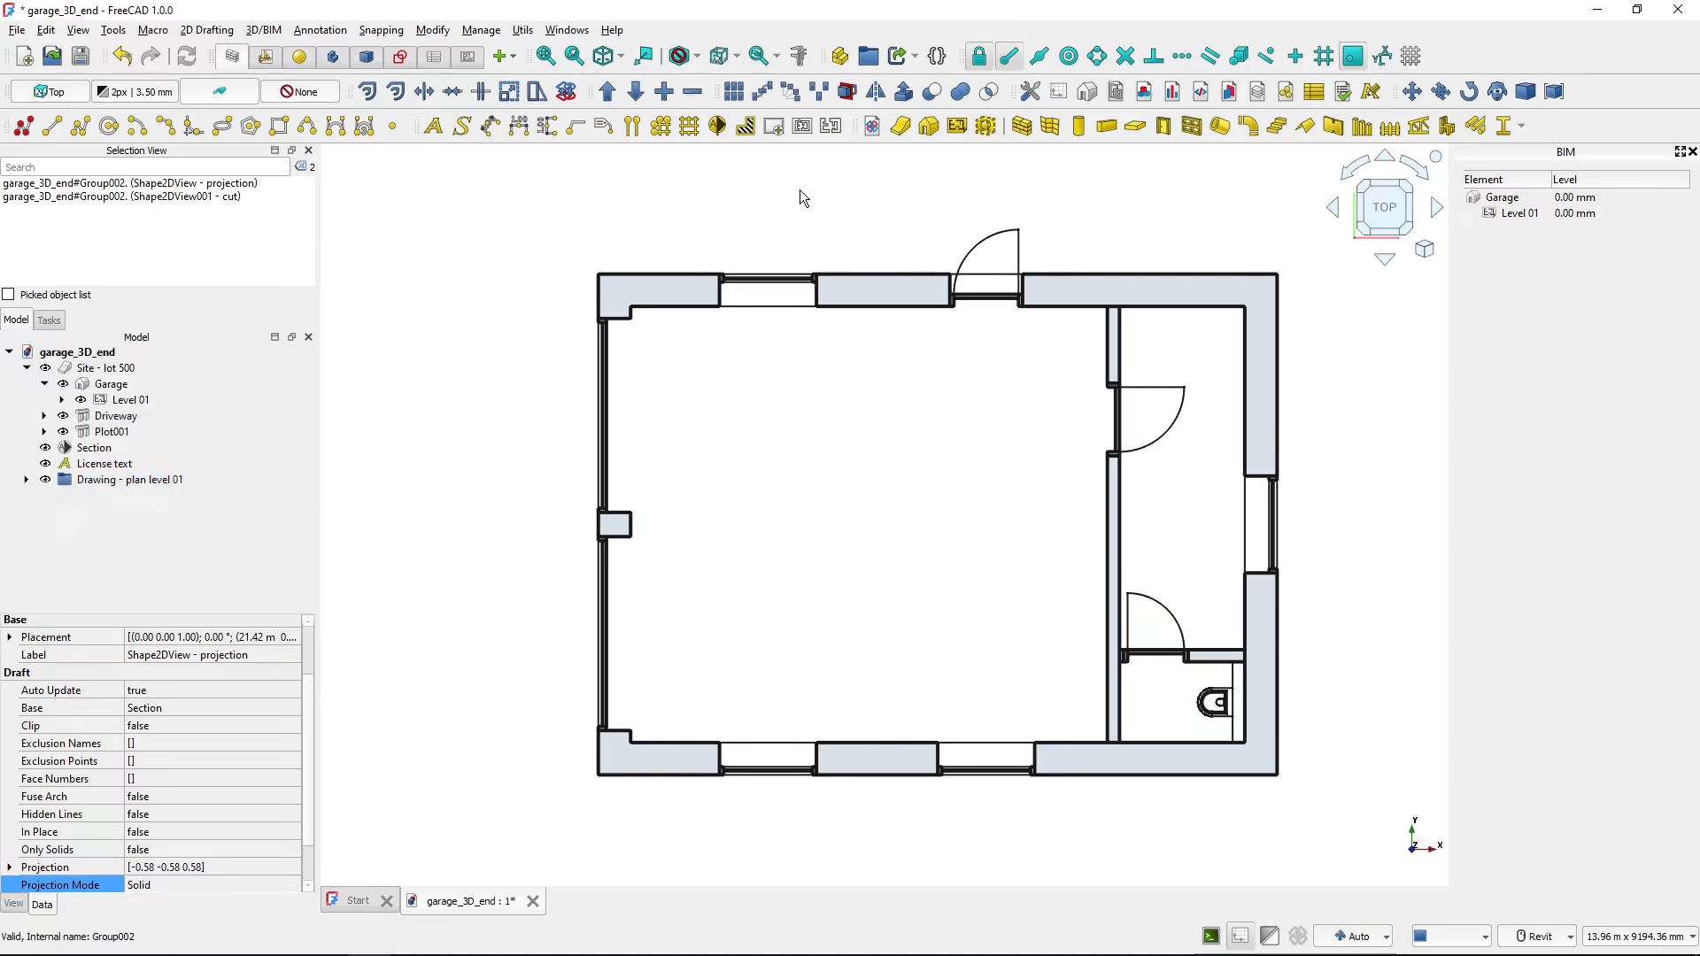
- Create a drawing page from the template A3_Landscape_FCBlounge.svg in Documents, FreeCAD_BIM_garage_tutorial_files, plan_files
click(774, 134)
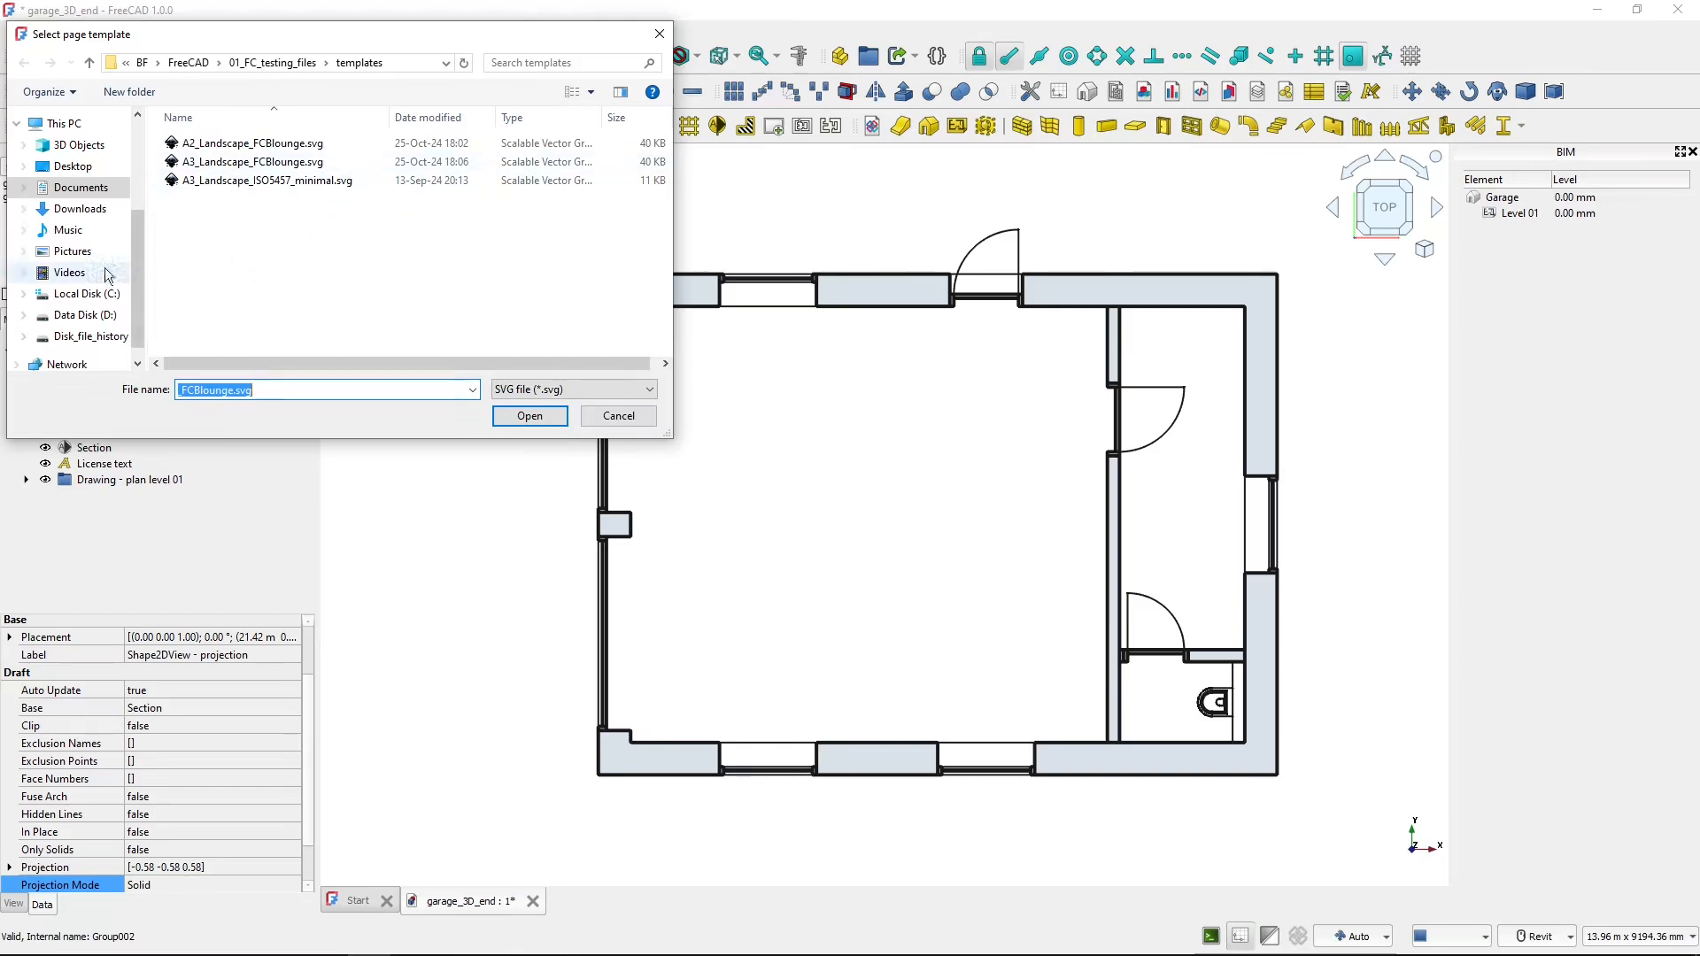
click(79, 187)
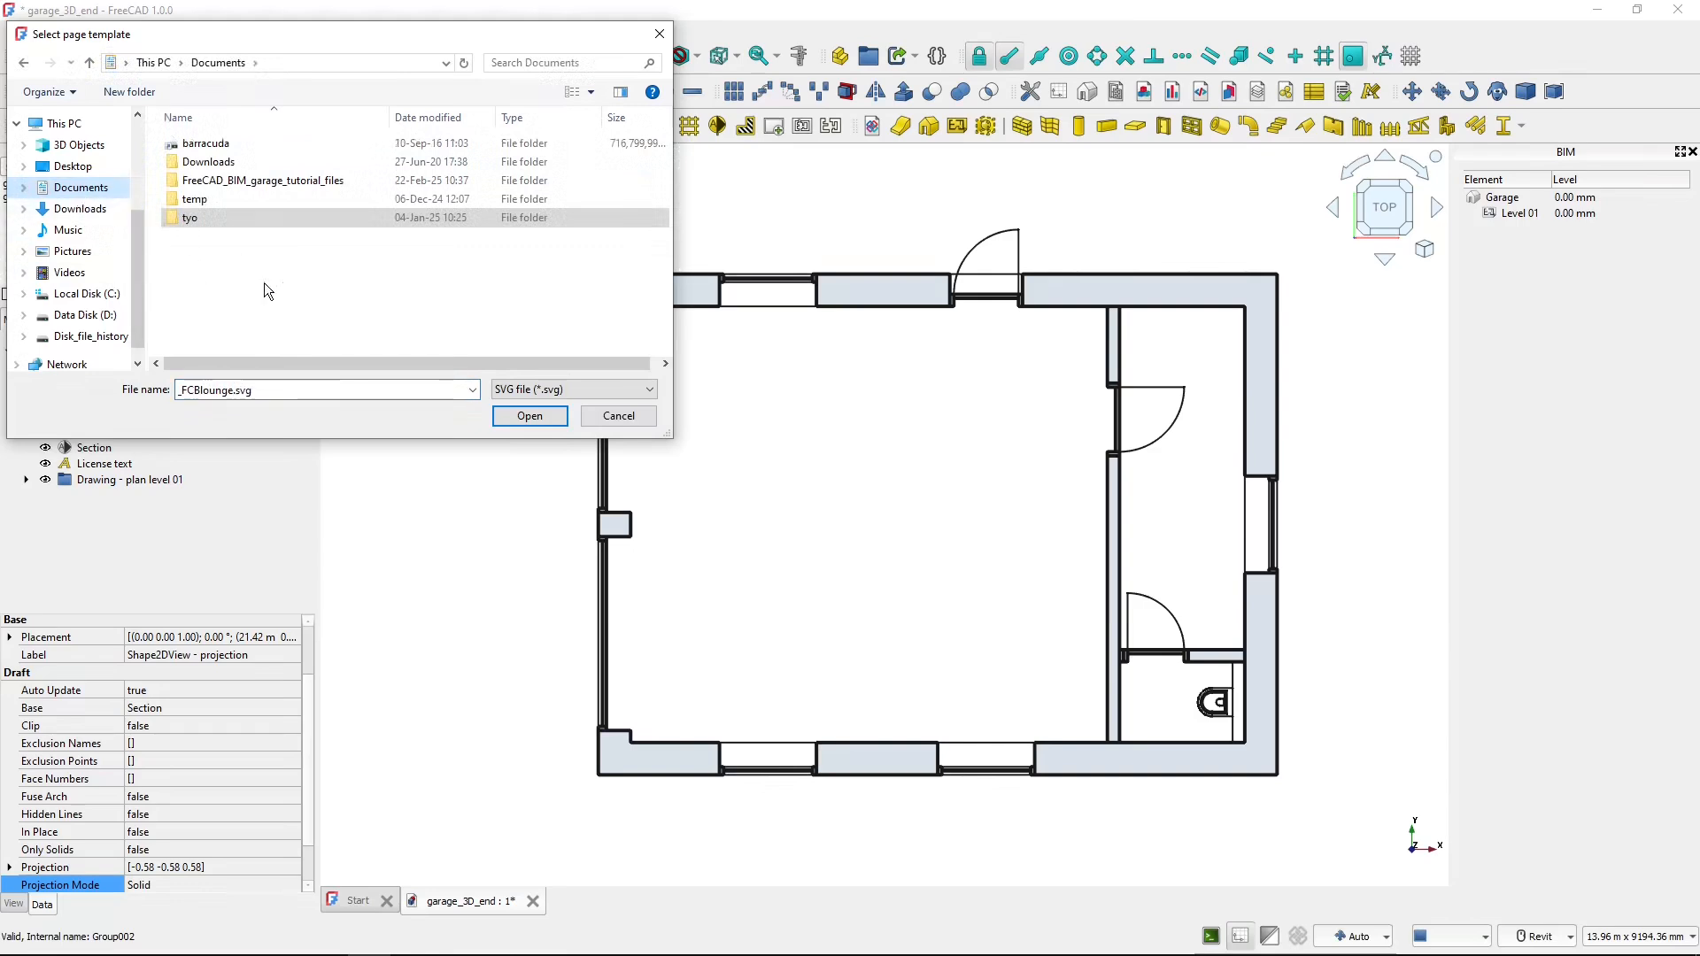
click(222, 188)
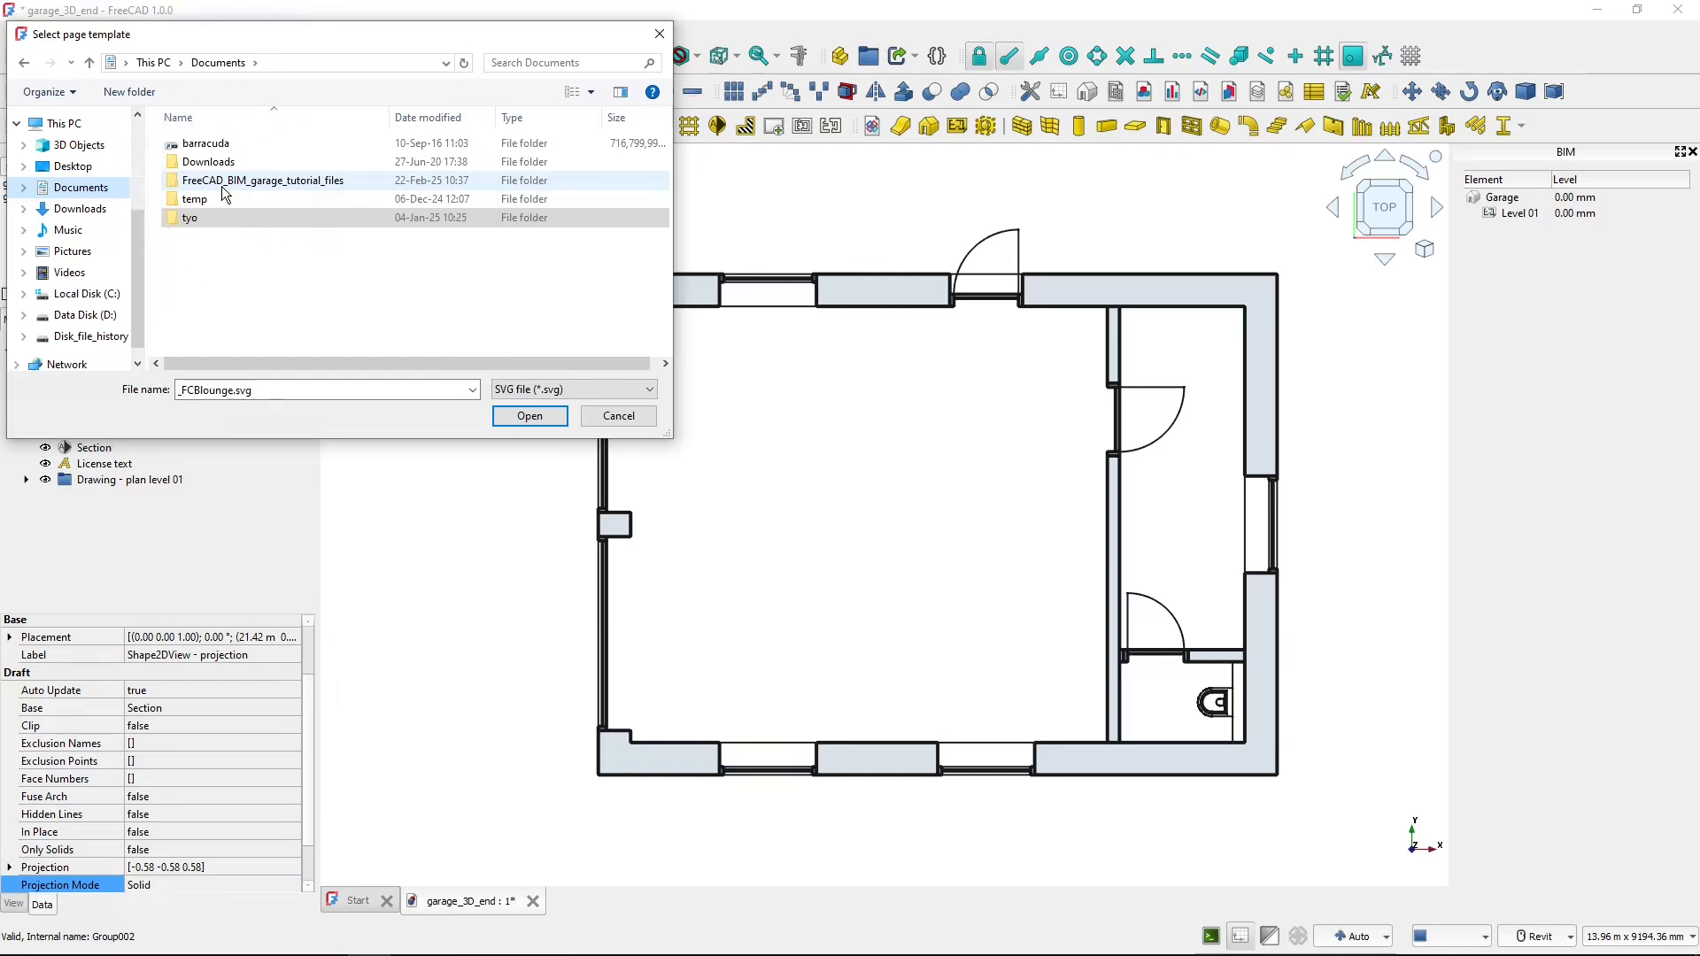
double_click(222, 184)
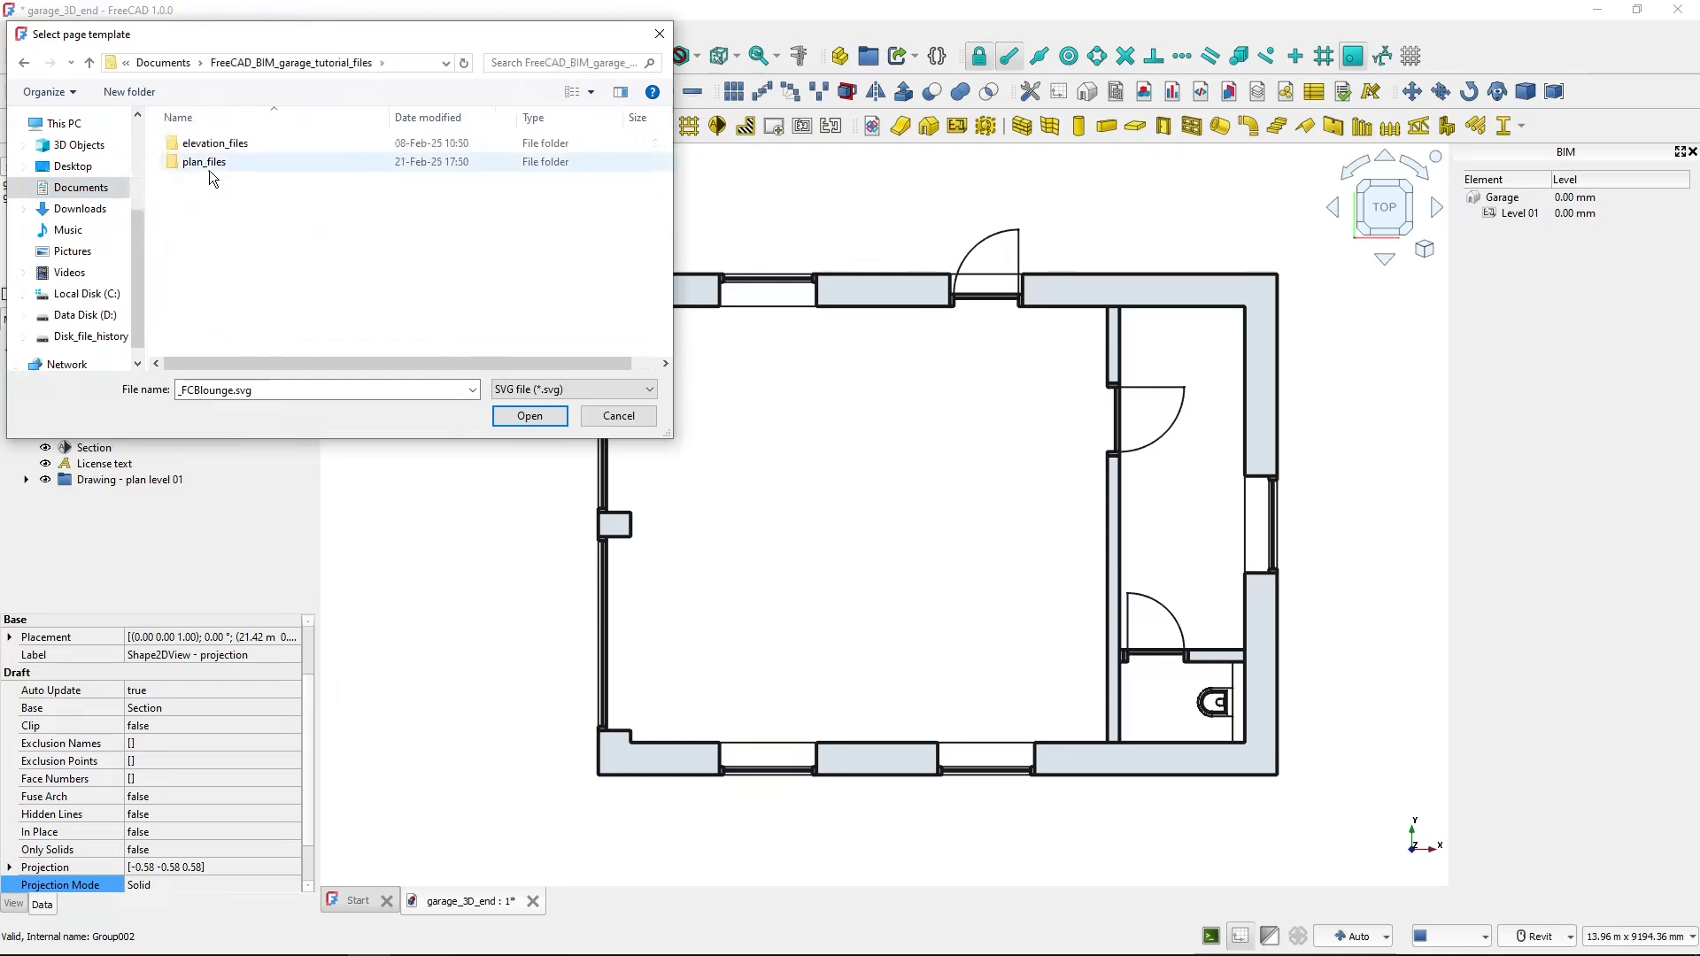
double_click(207, 164)
click(236, 142)
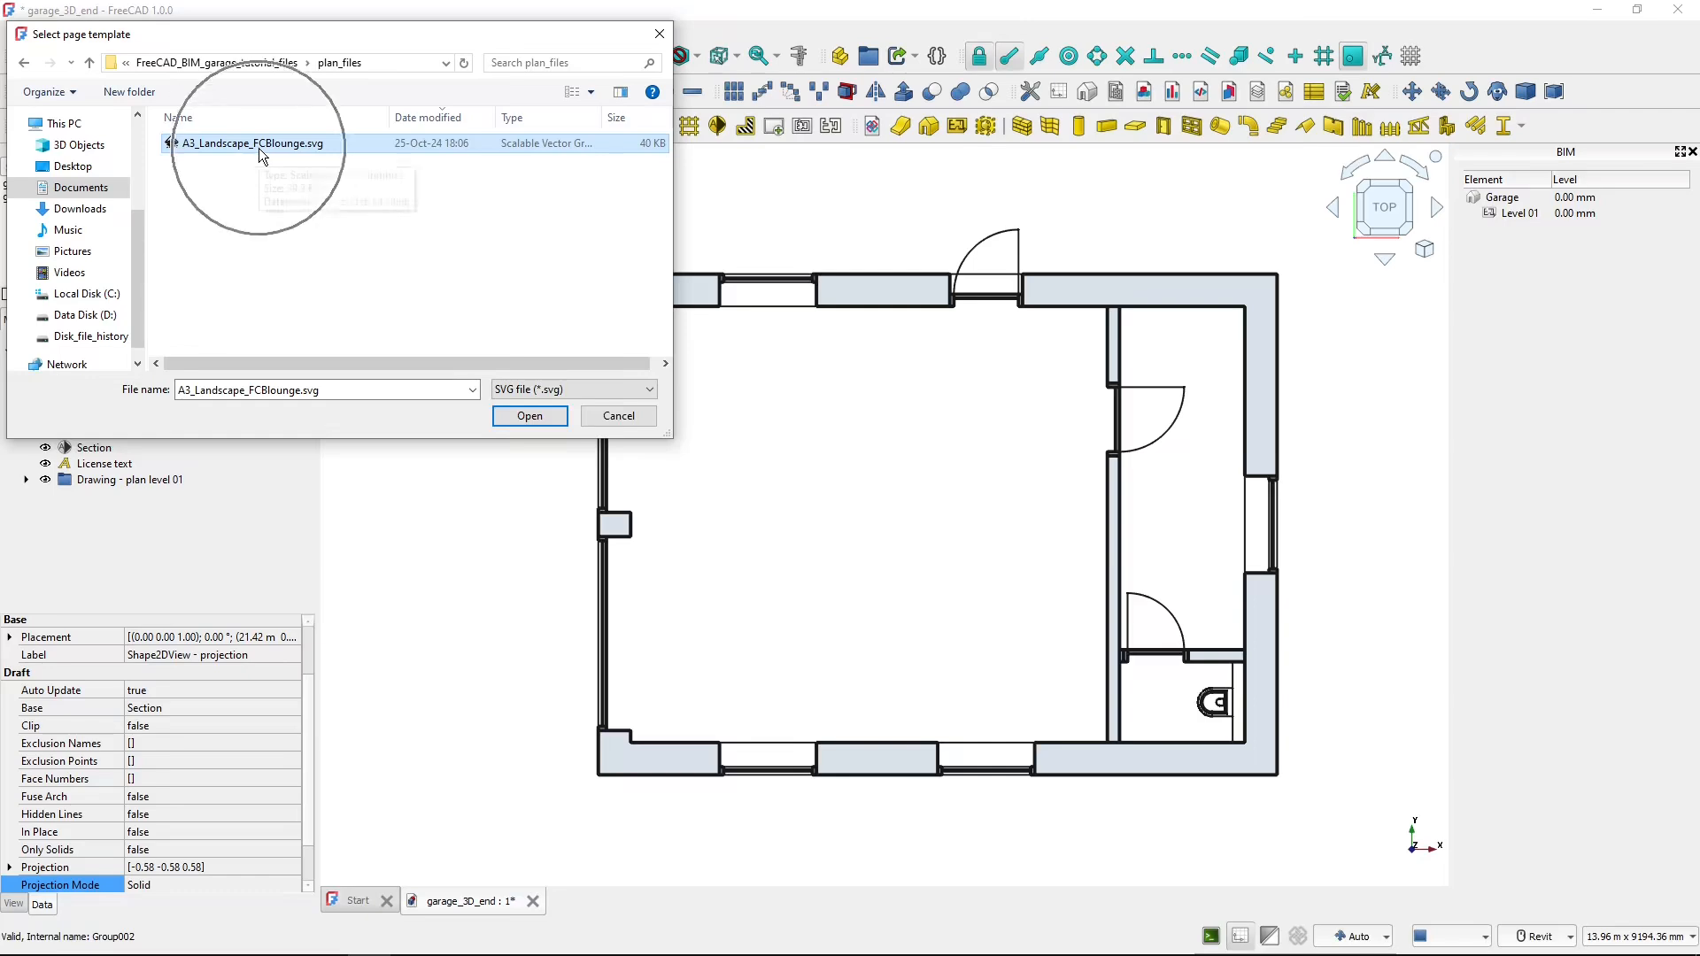
click(529, 417)
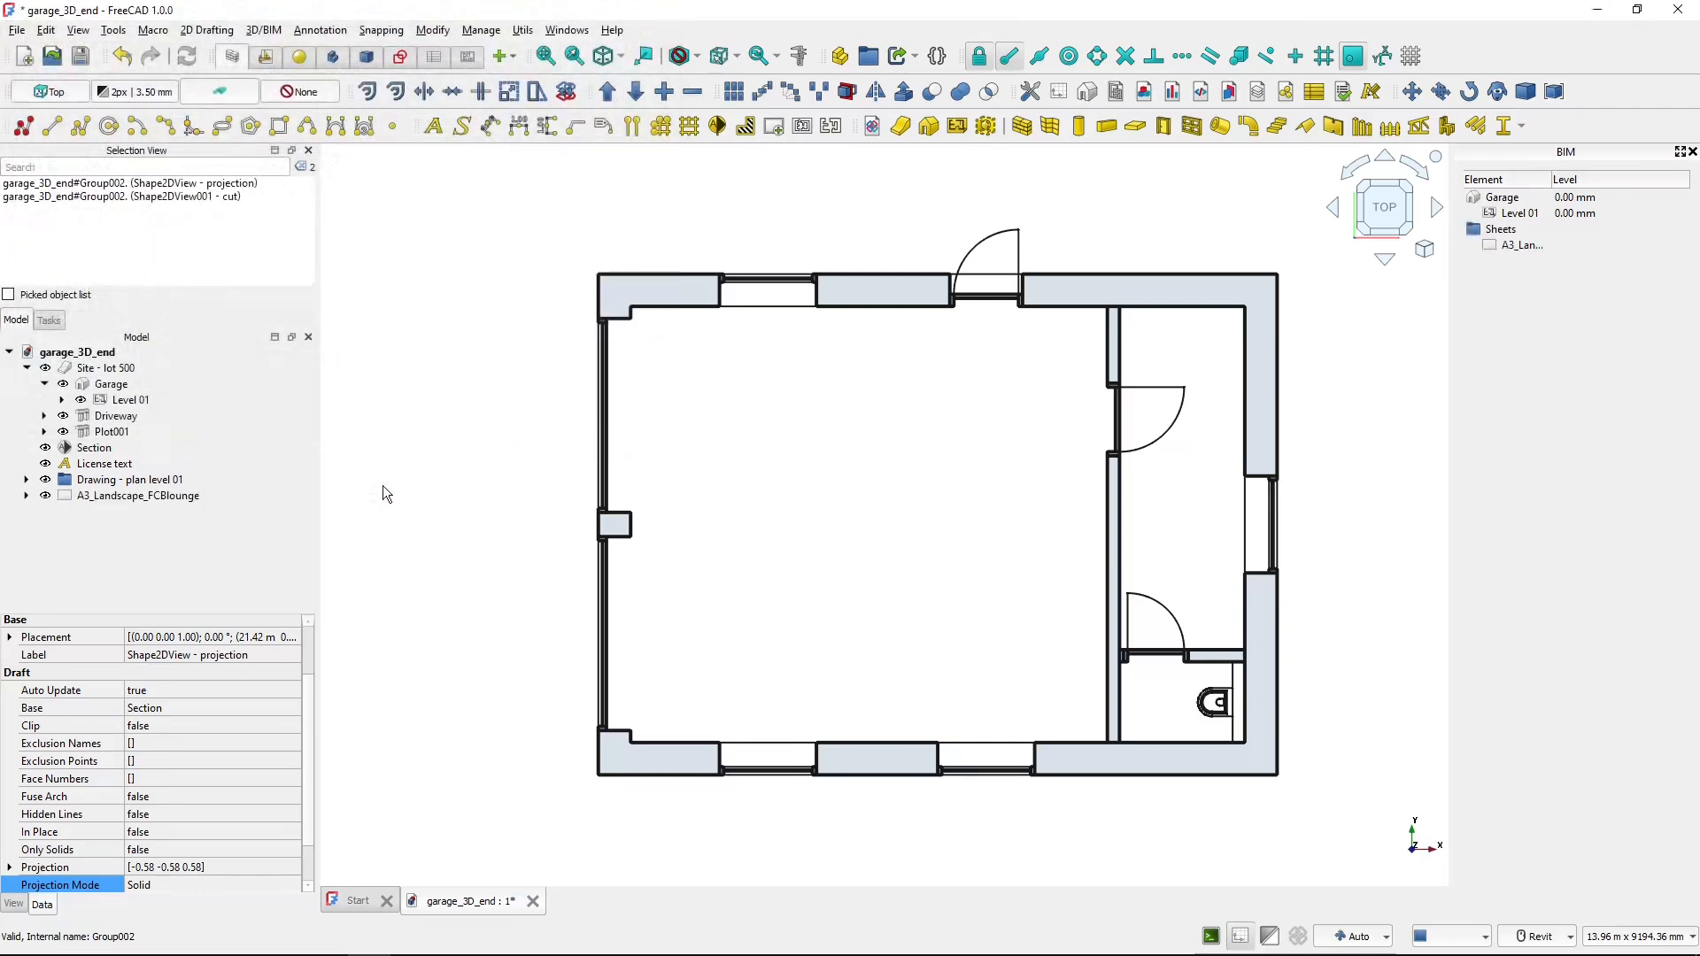
- Open the A3_Landscape_FCBlounge page to display the drawing sheet
click(51, 497)
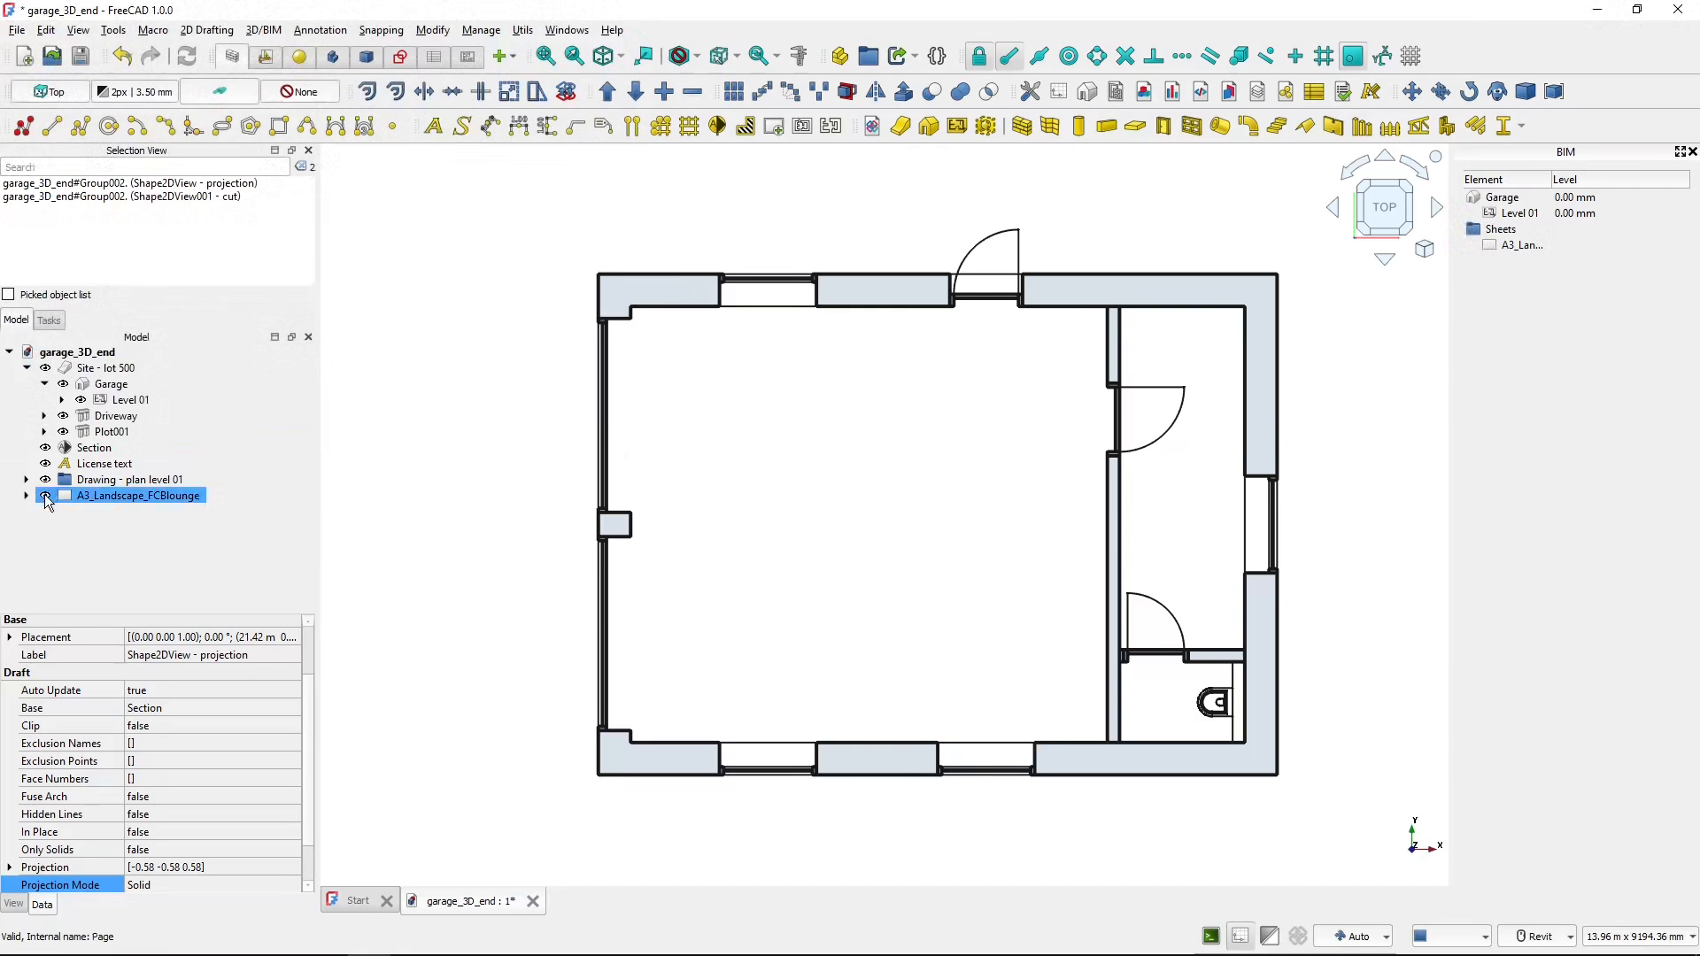
click(44, 494)
click(45, 497)
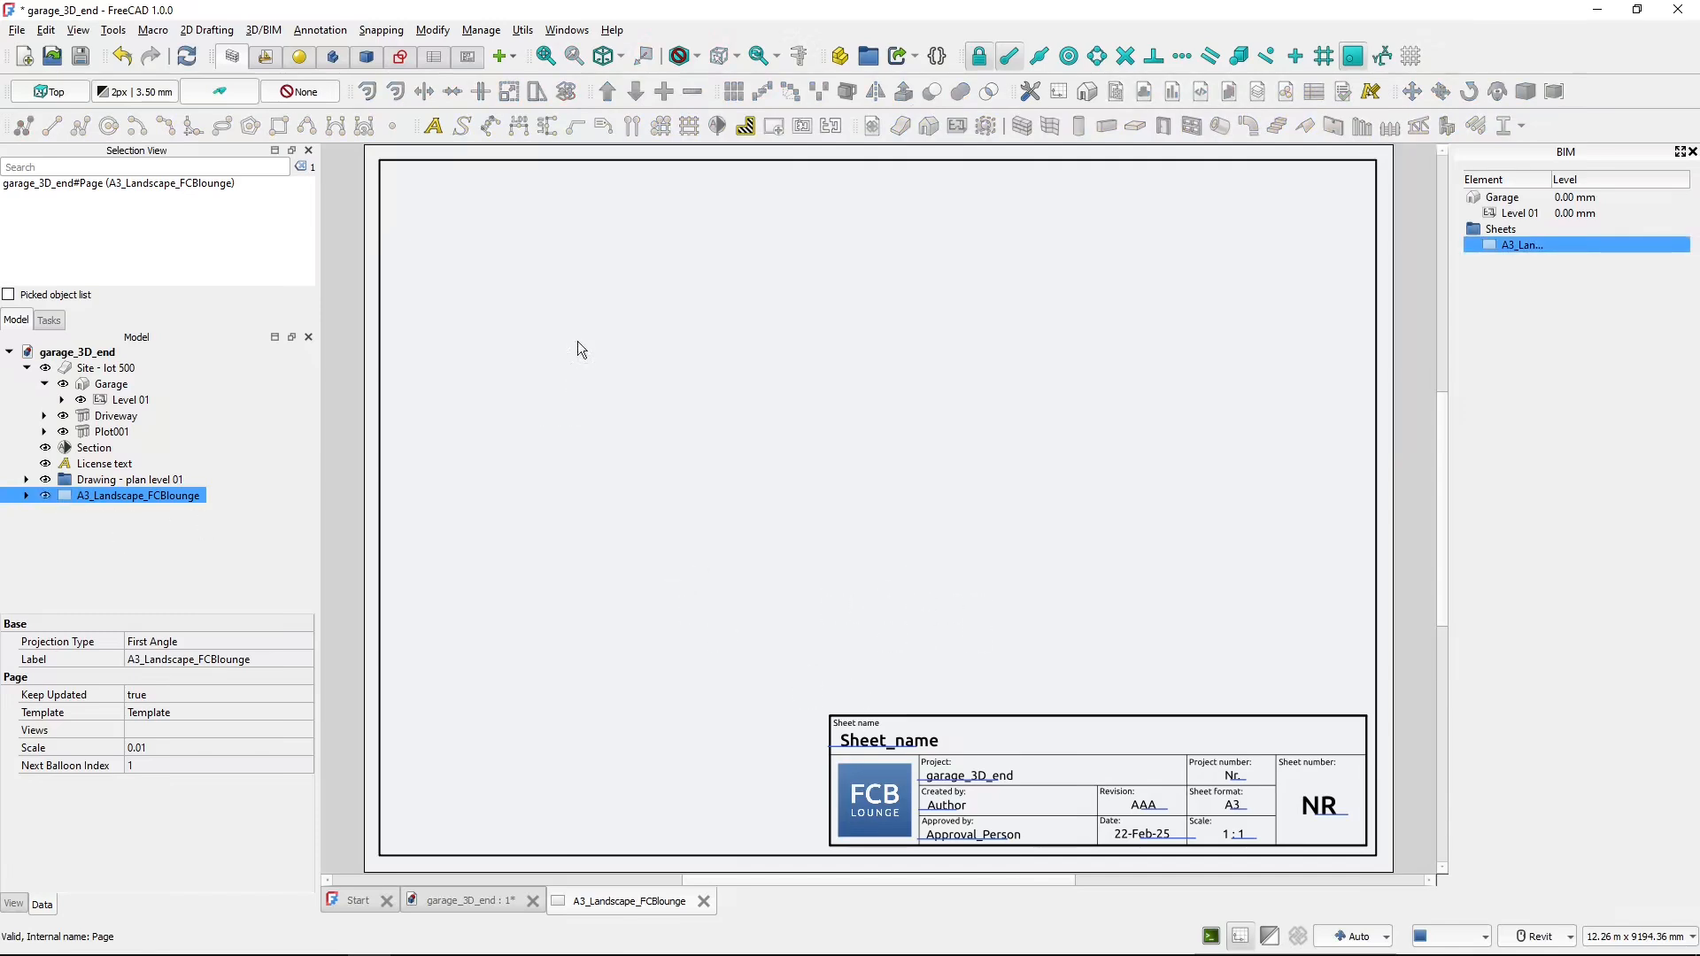
- Fill in the title block with the sheet name "Plan View Level 01" and the sheet number A103
click(886, 744)
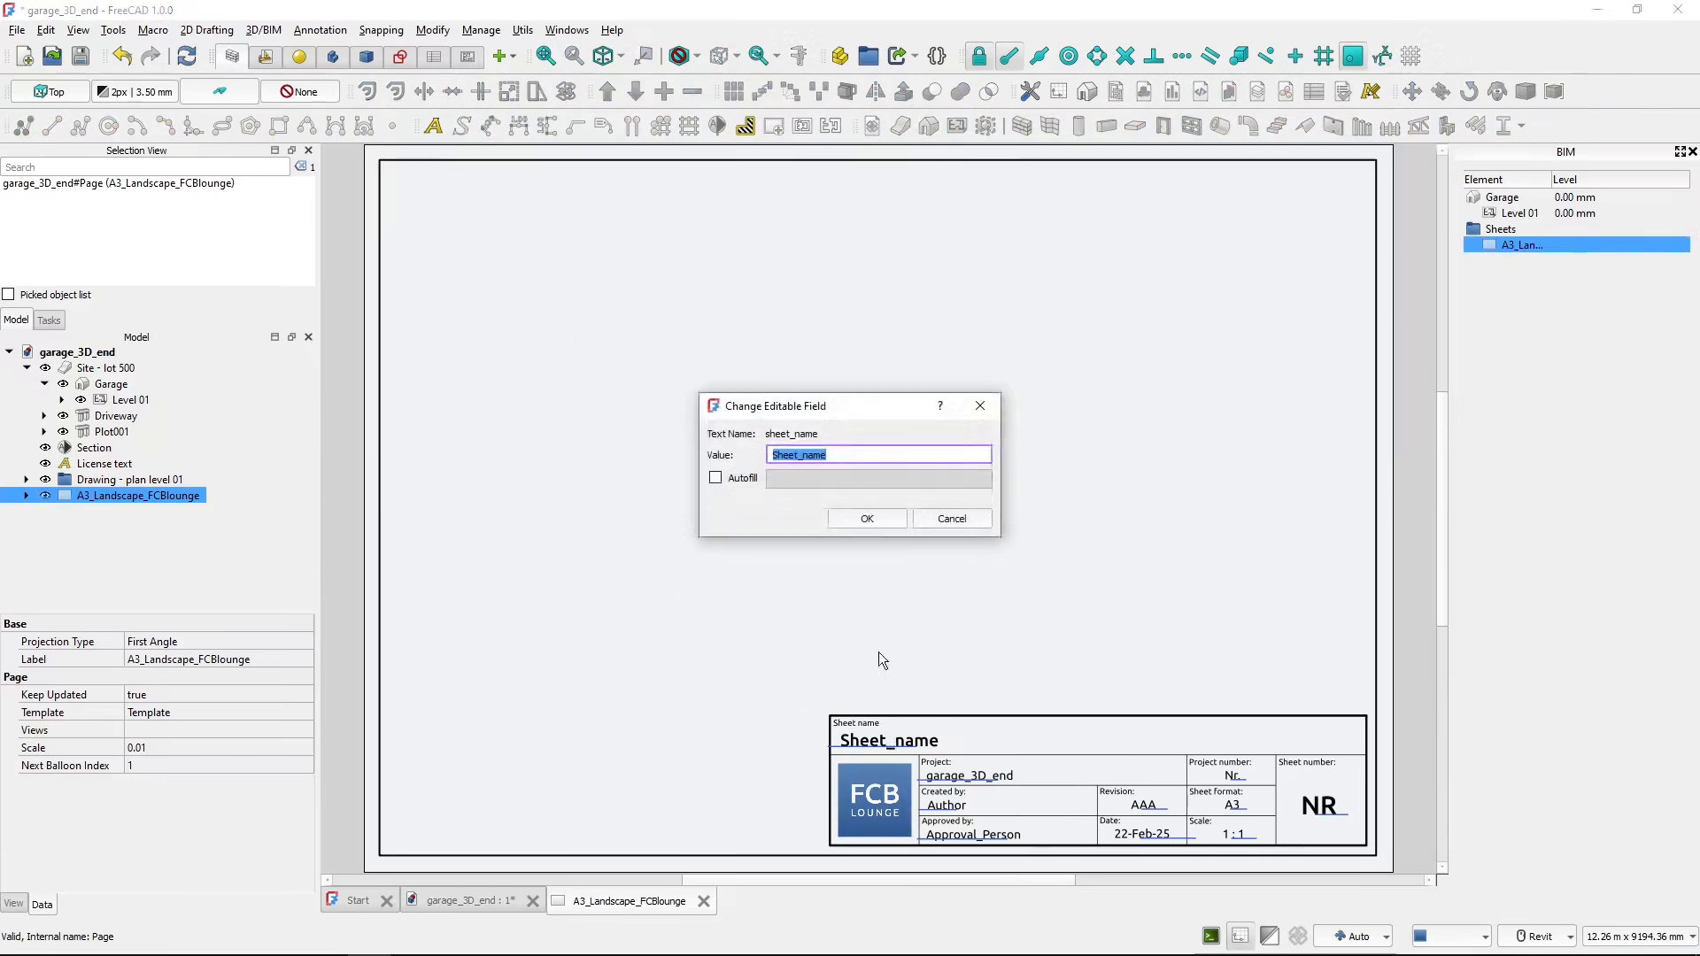
text(Plan View Level 01)
click(847, 519)
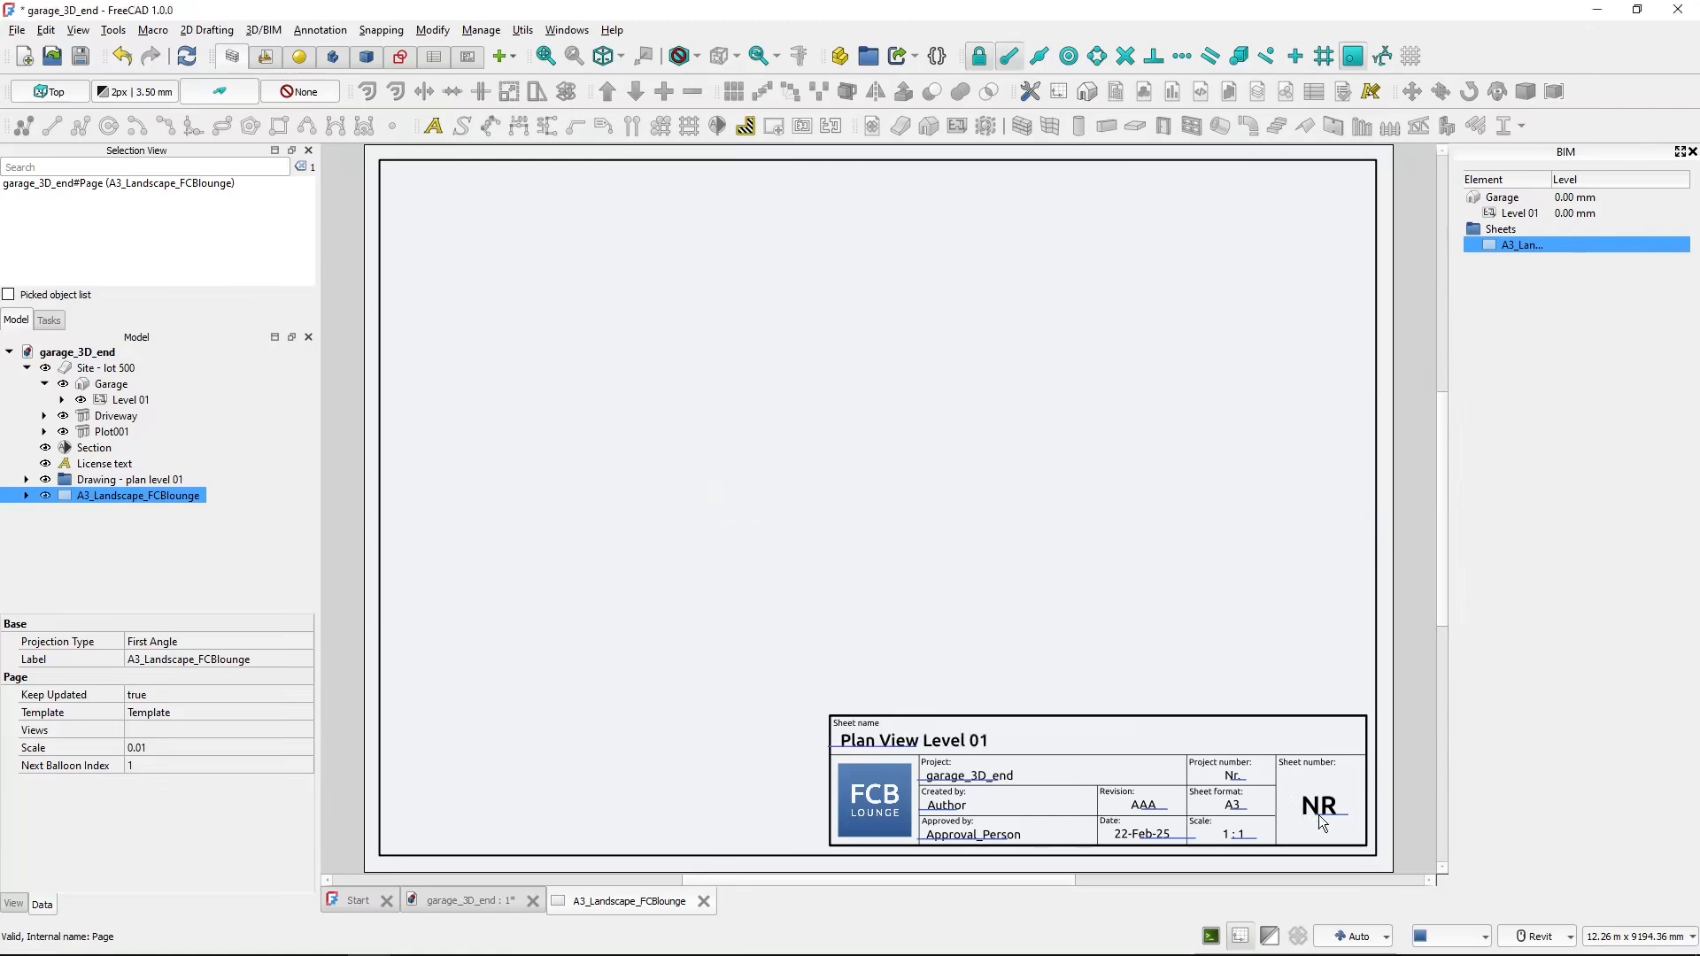
click(1319, 813)
text(A103)
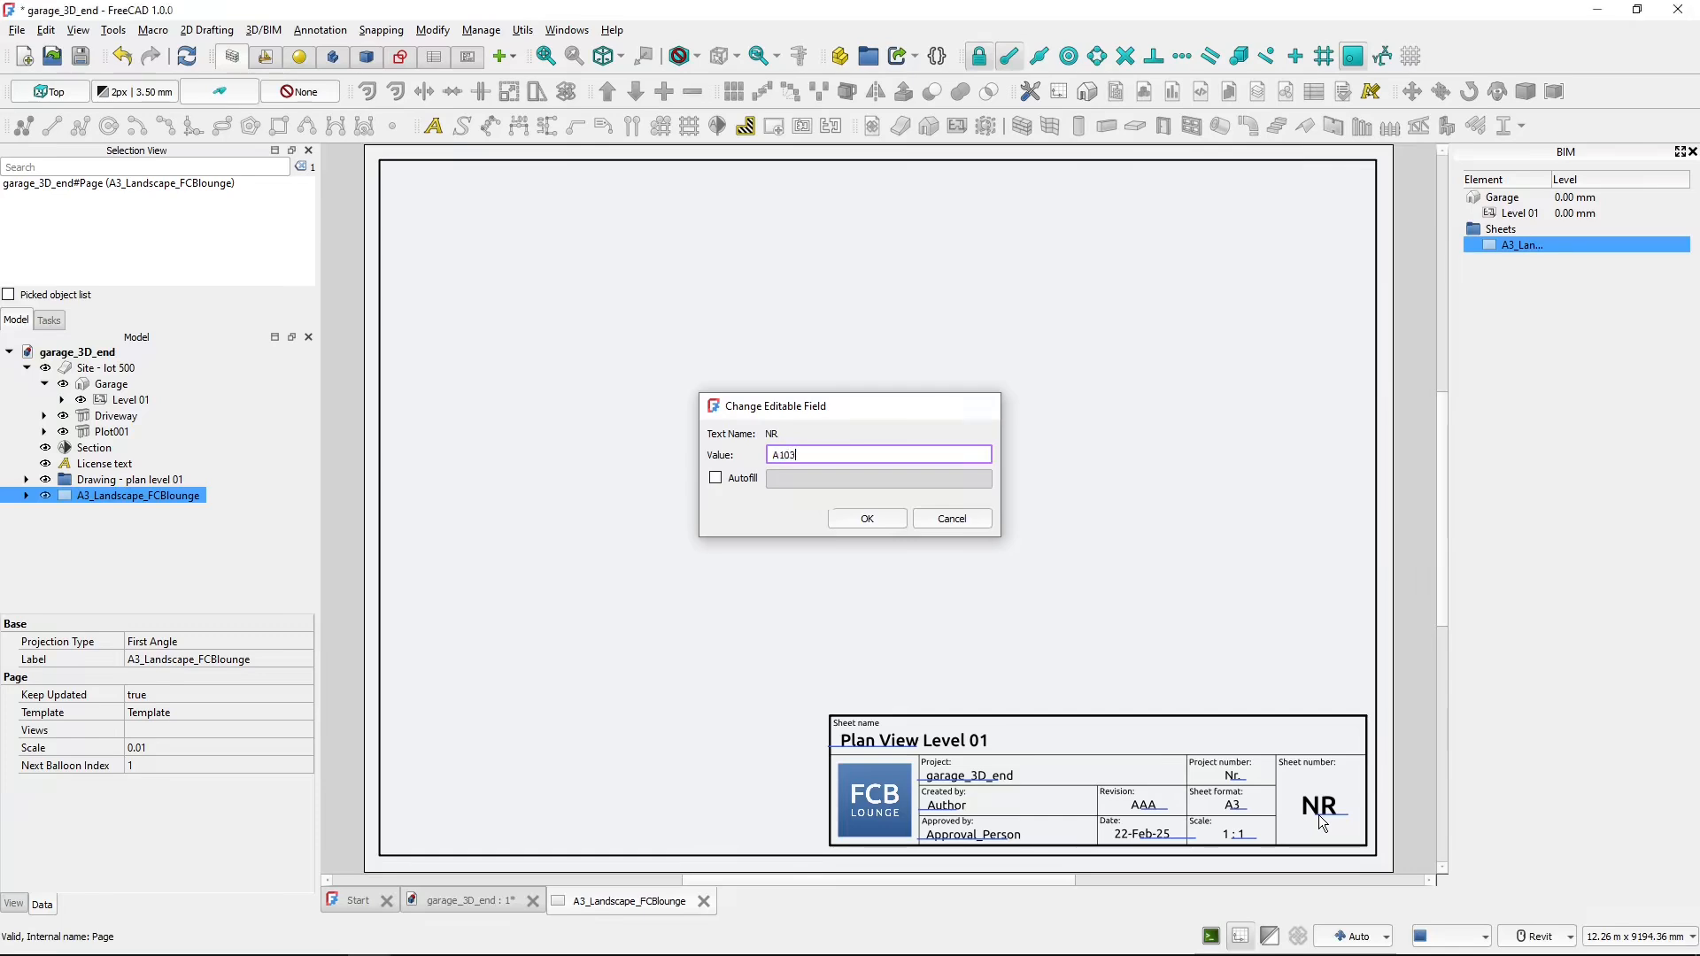
key(Return)
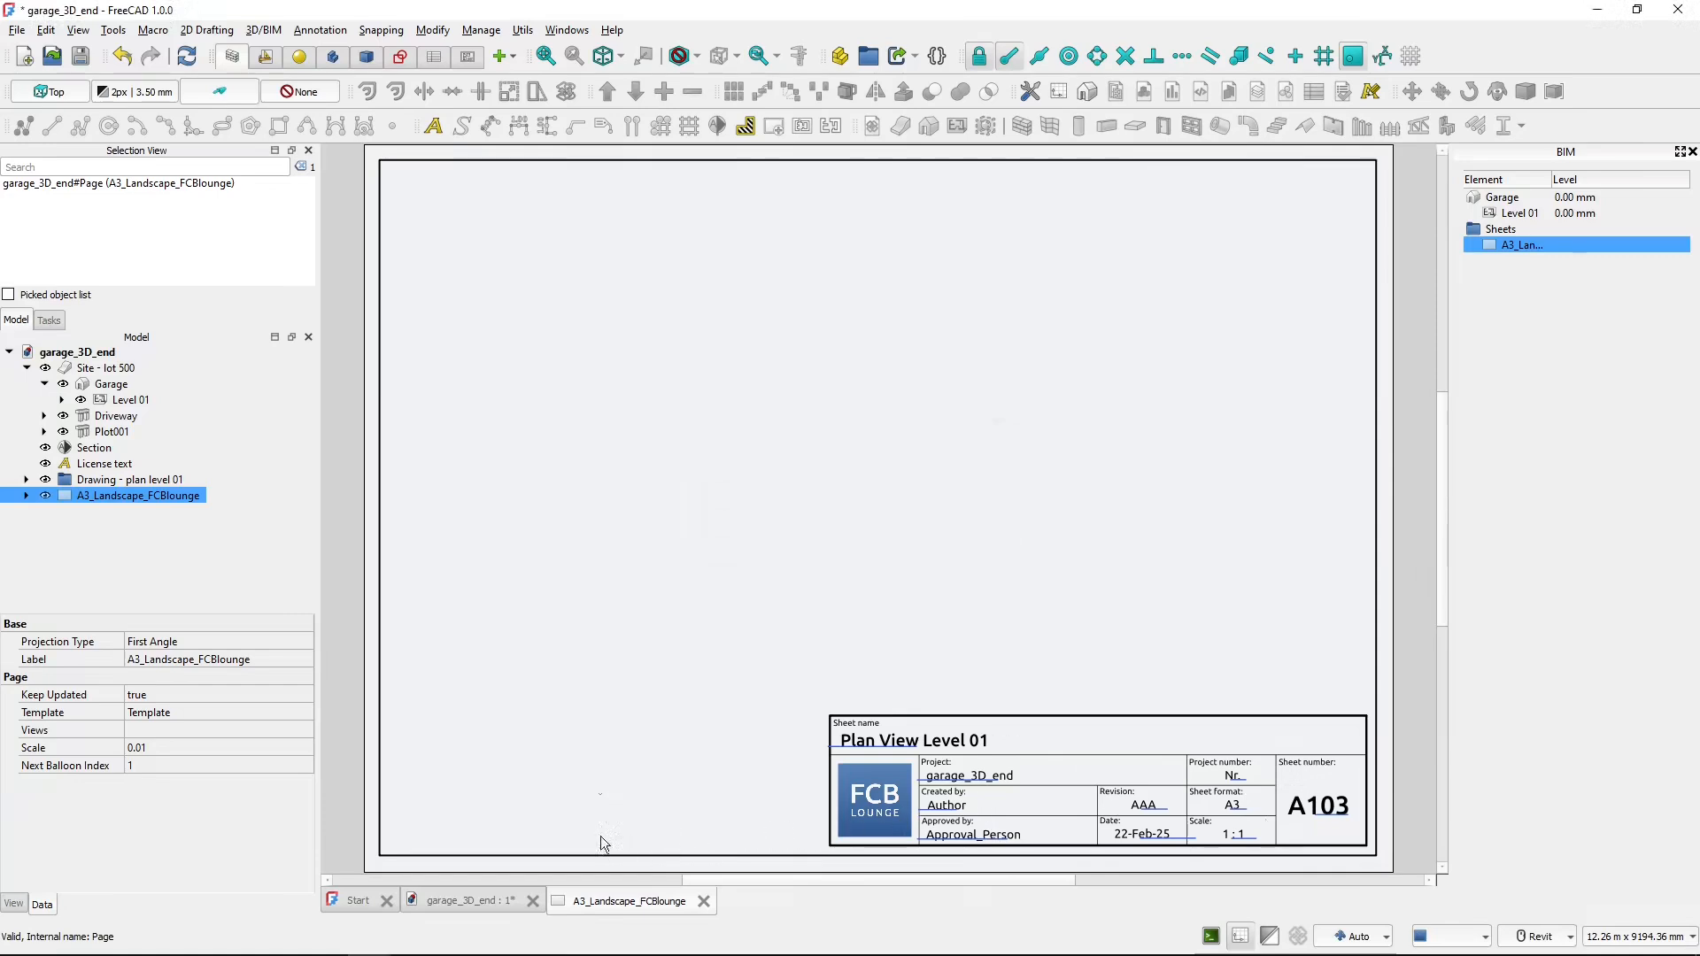
- Add the "Drawing - plan level 01" group to the A3_Landscape_FCBlounge page as a view and show the sheet
ctrl+click(119, 482)
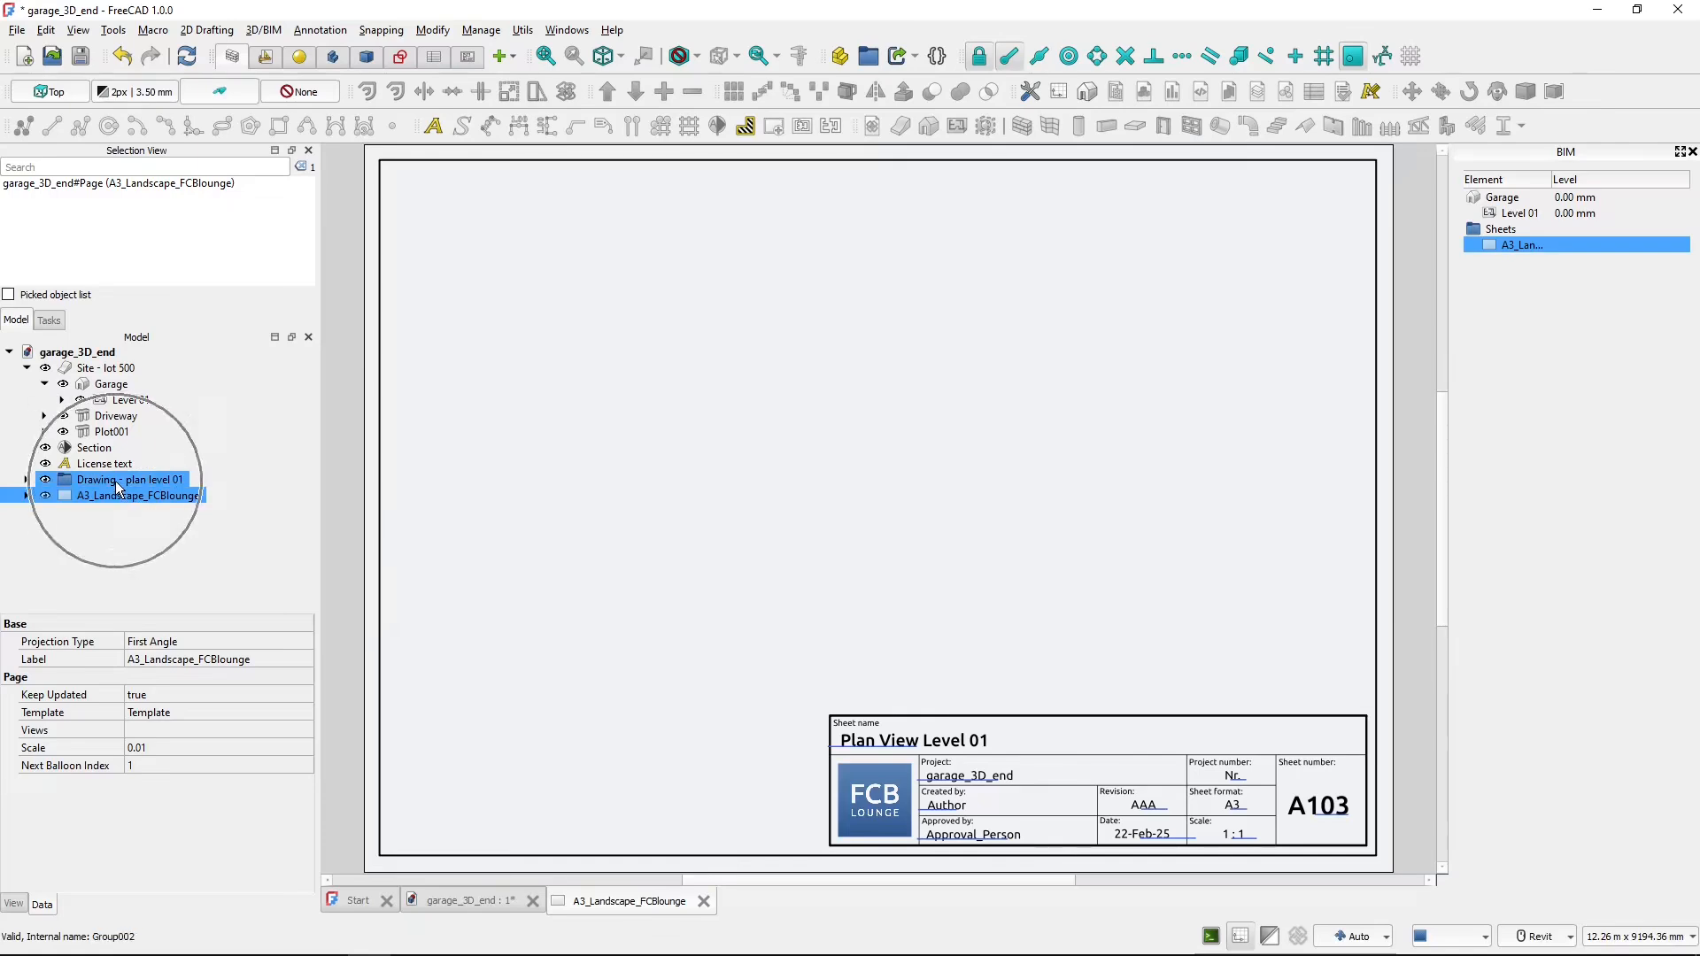
ctrl+click(119, 482)
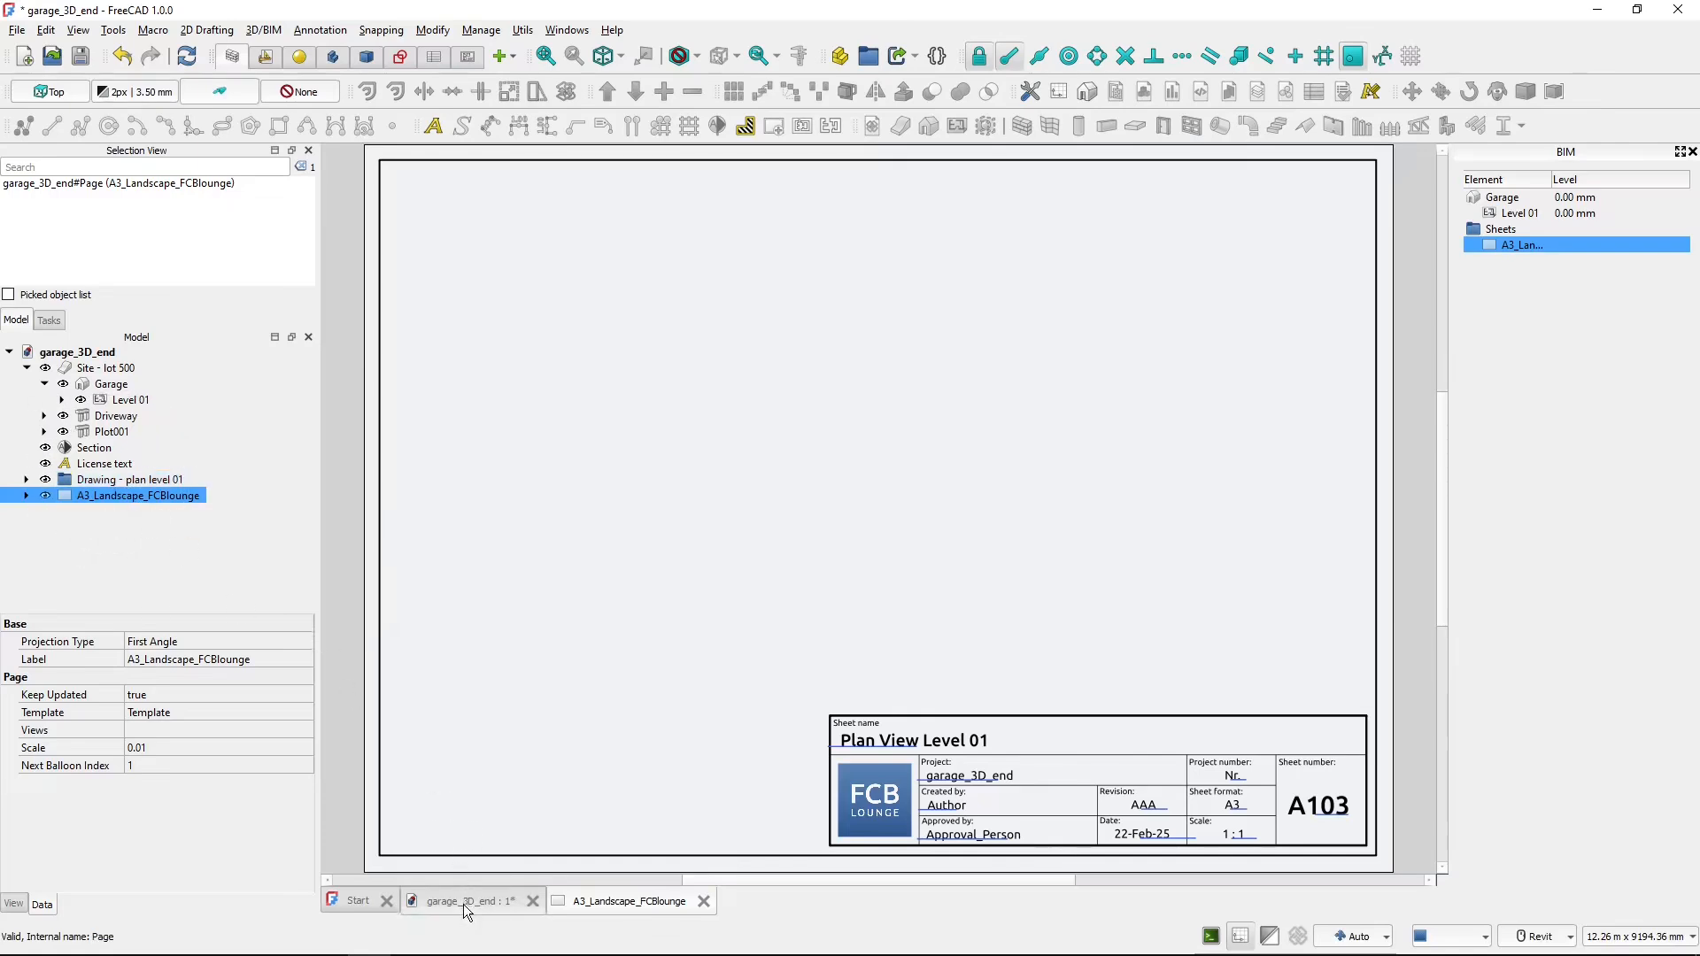
click(119, 483)
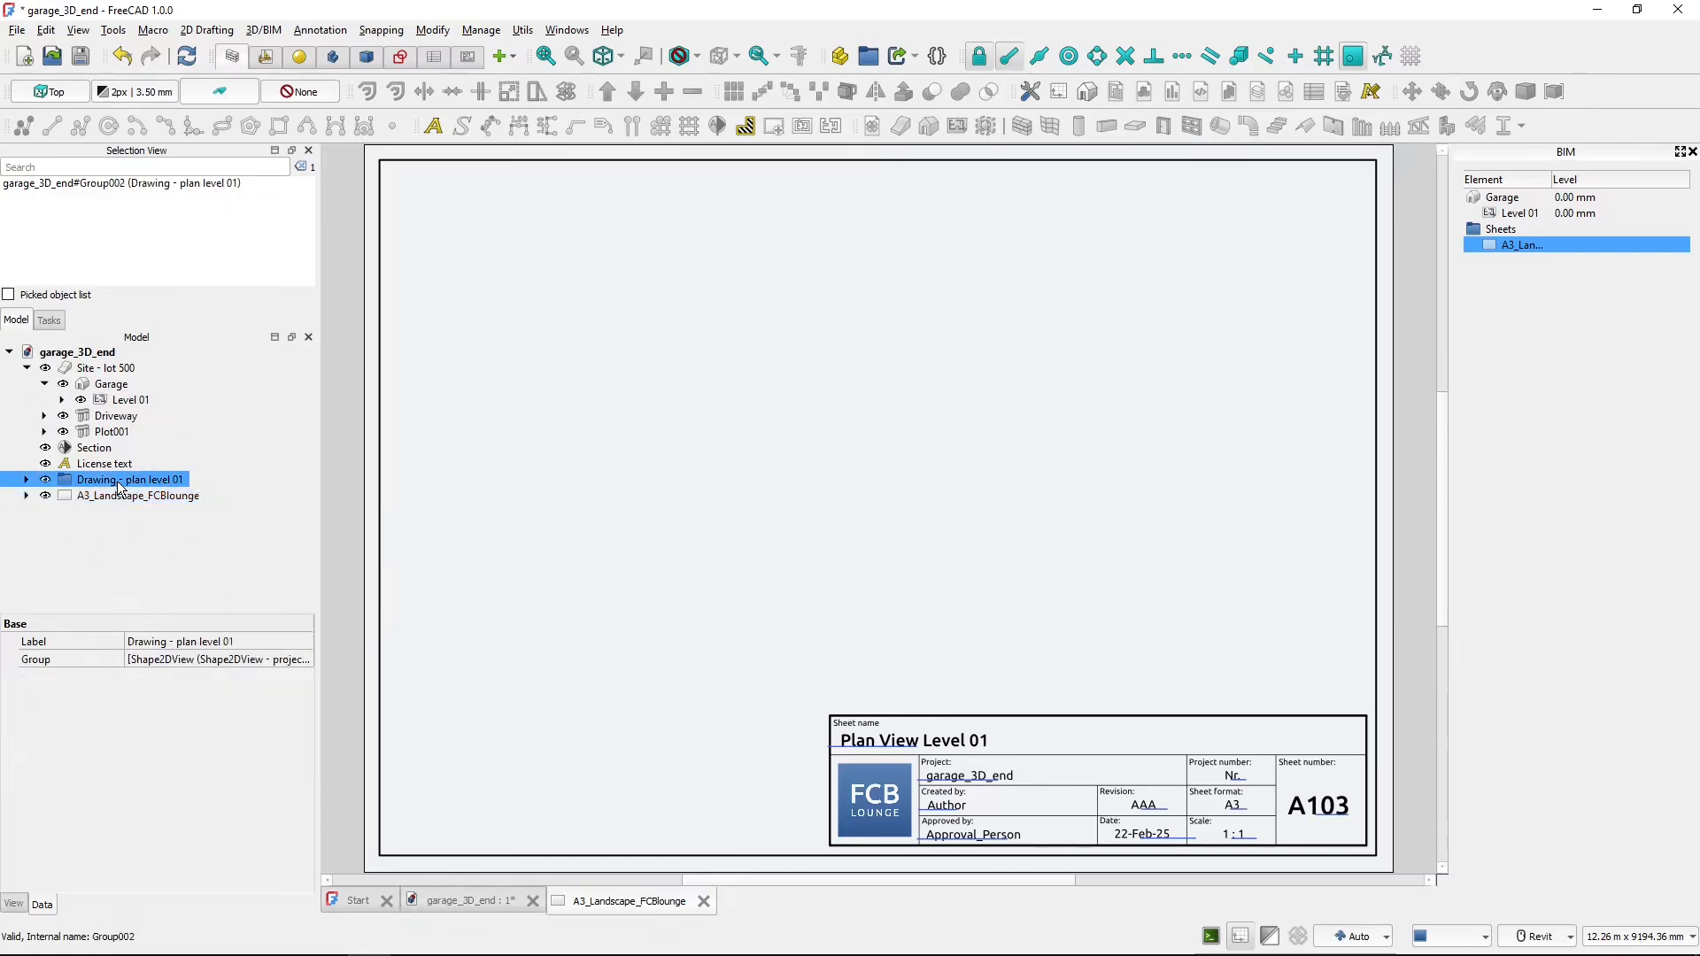
click(478, 899)
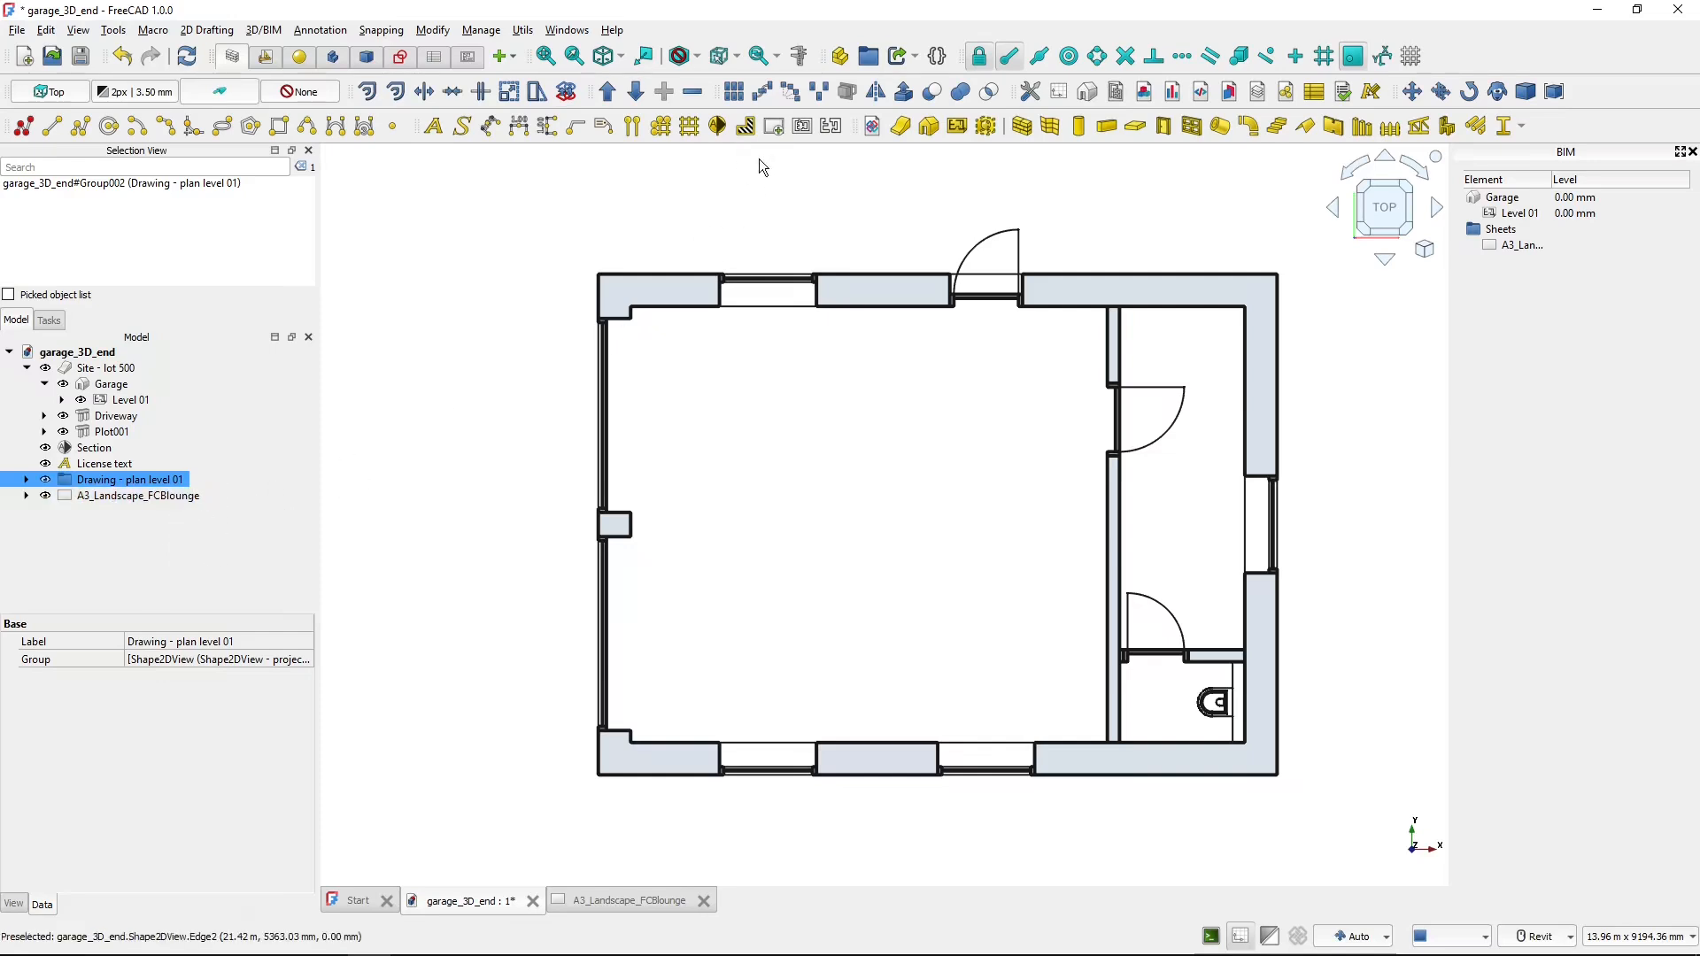
click(802, 129)
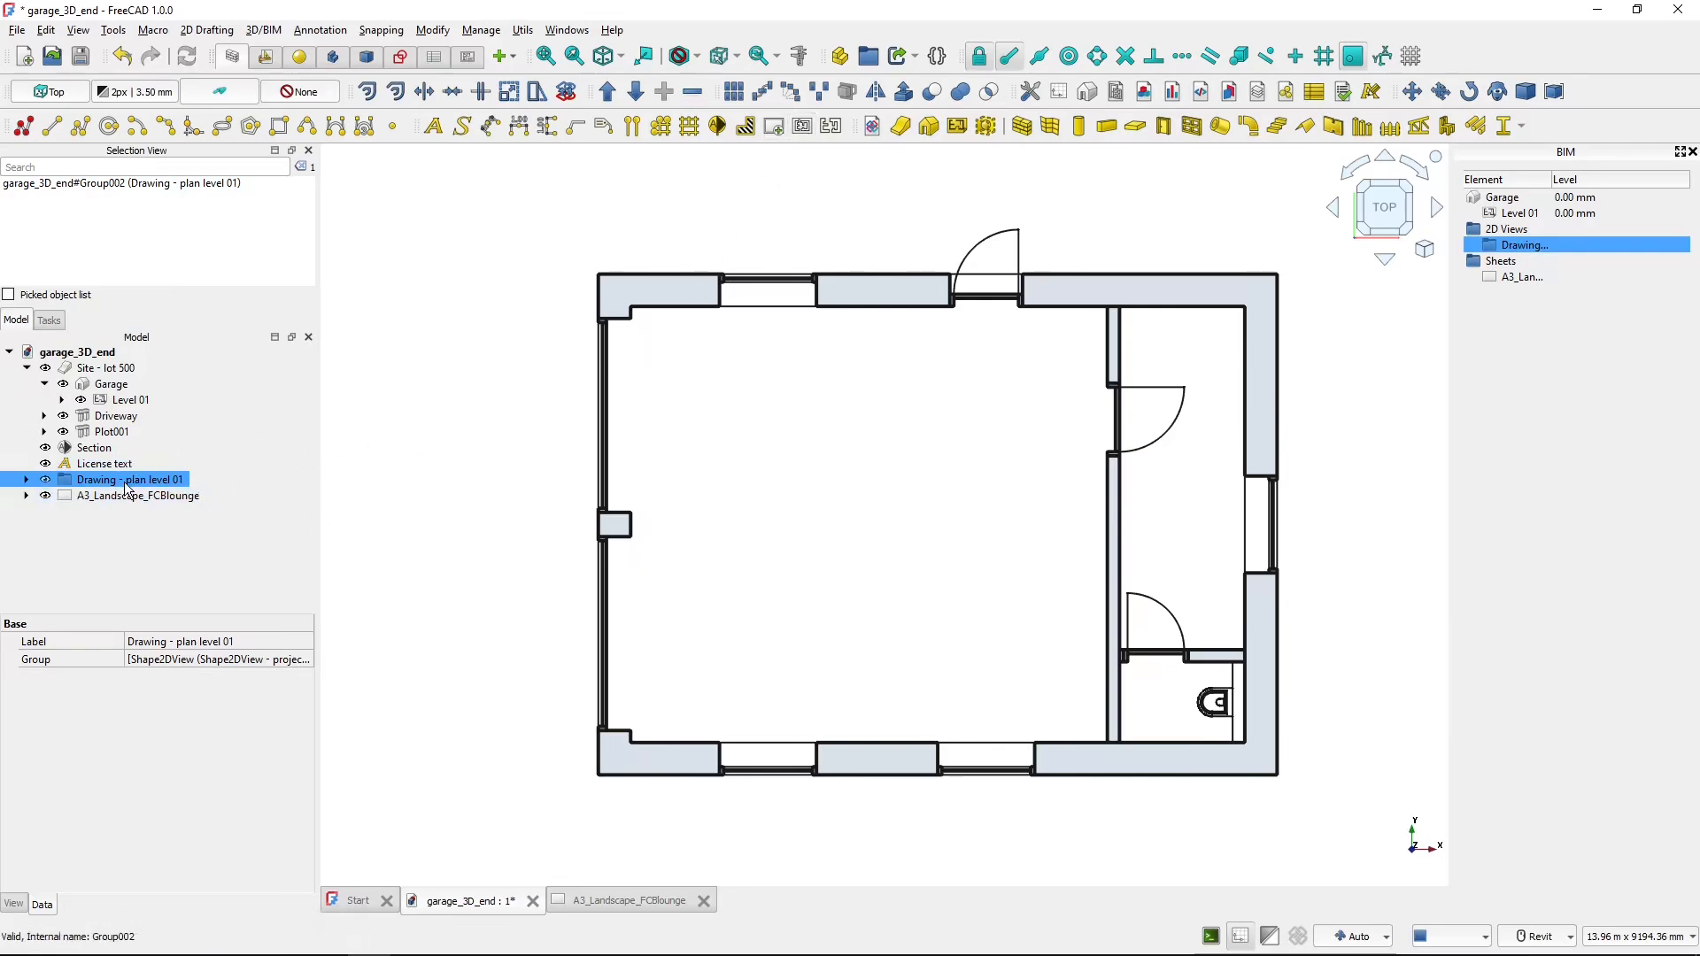
click(26, 496)
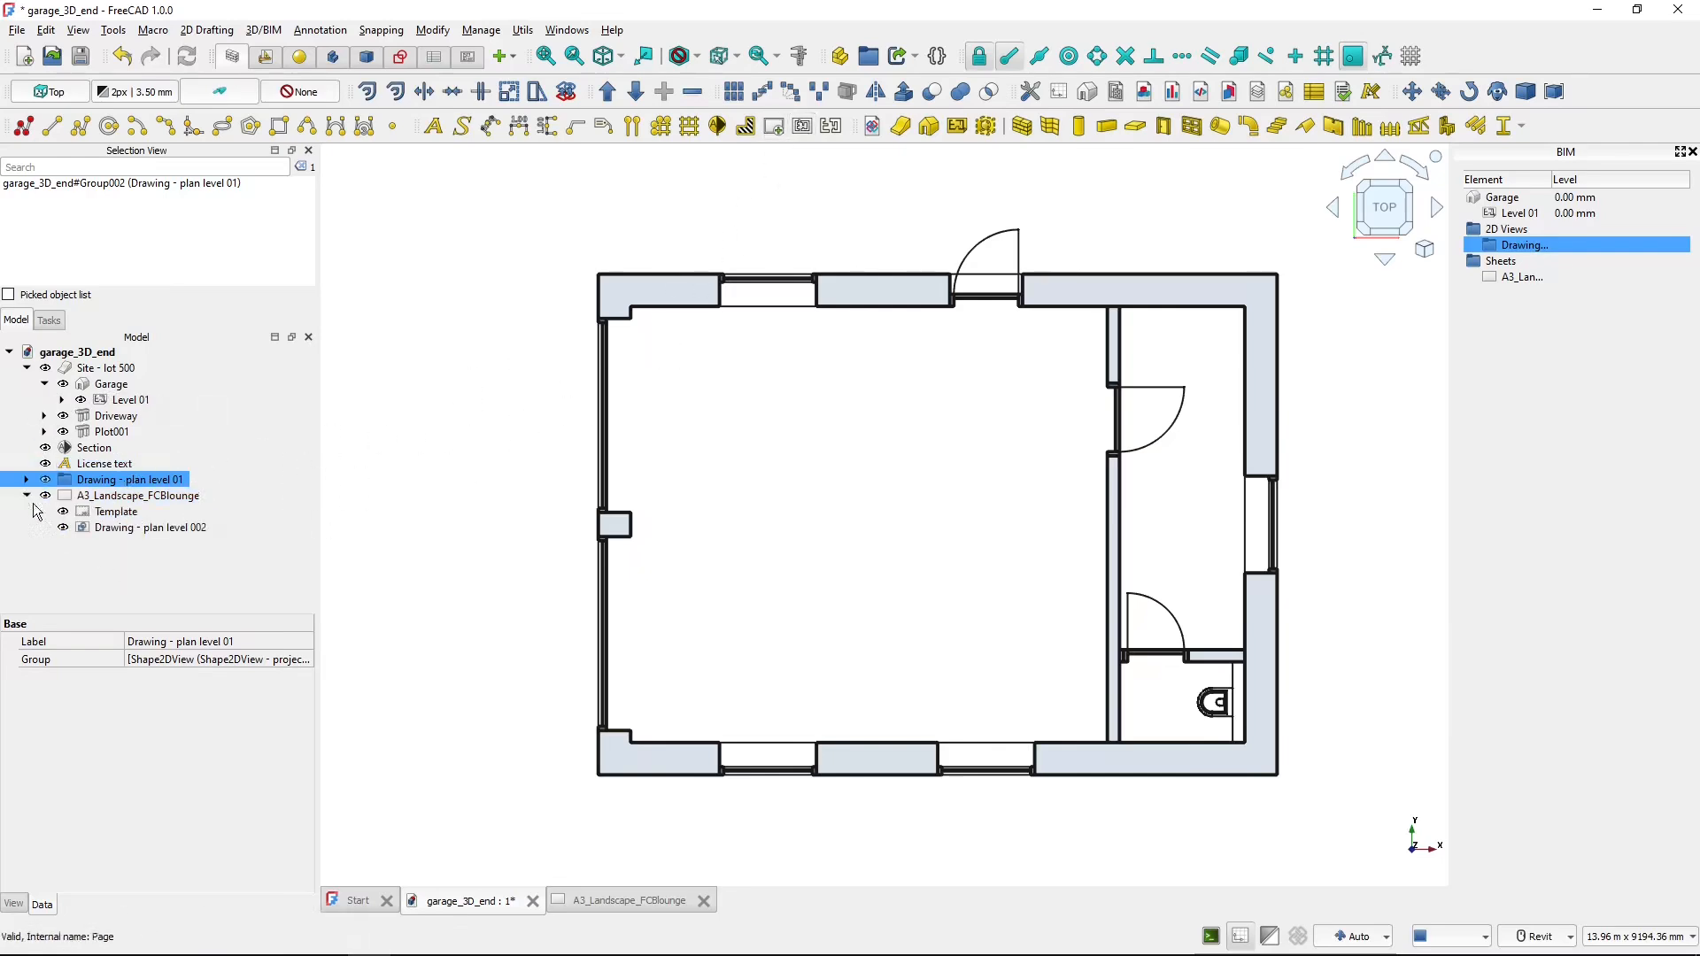
key(ctrl)
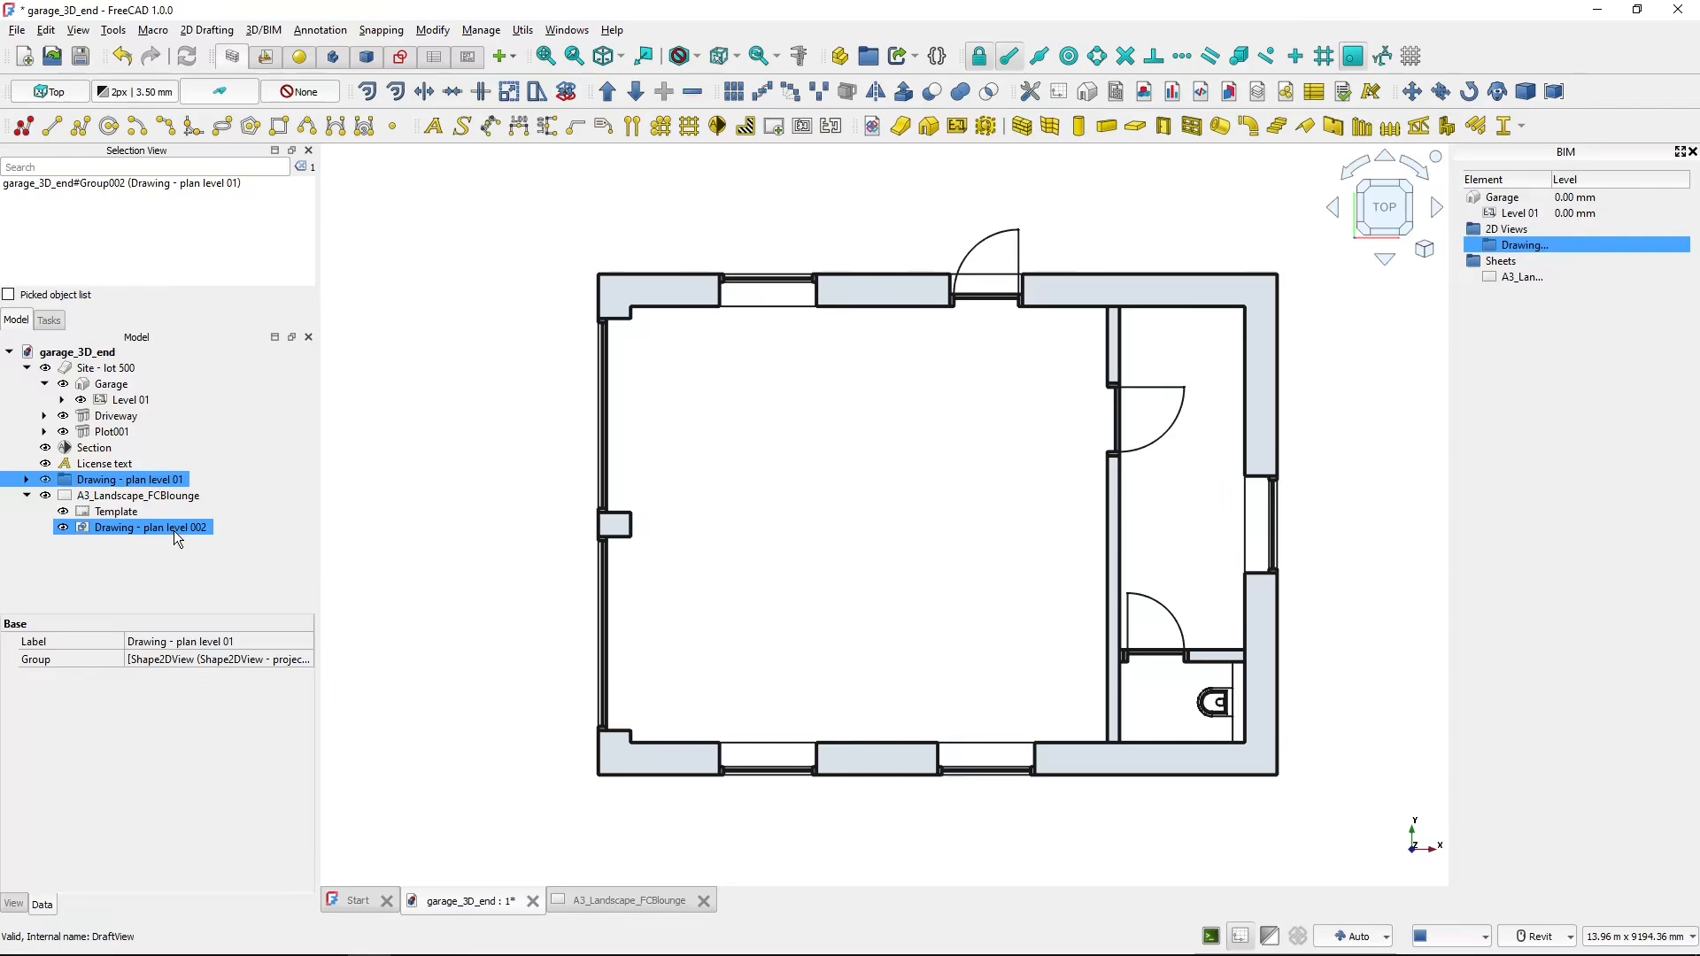
click(609, 902)
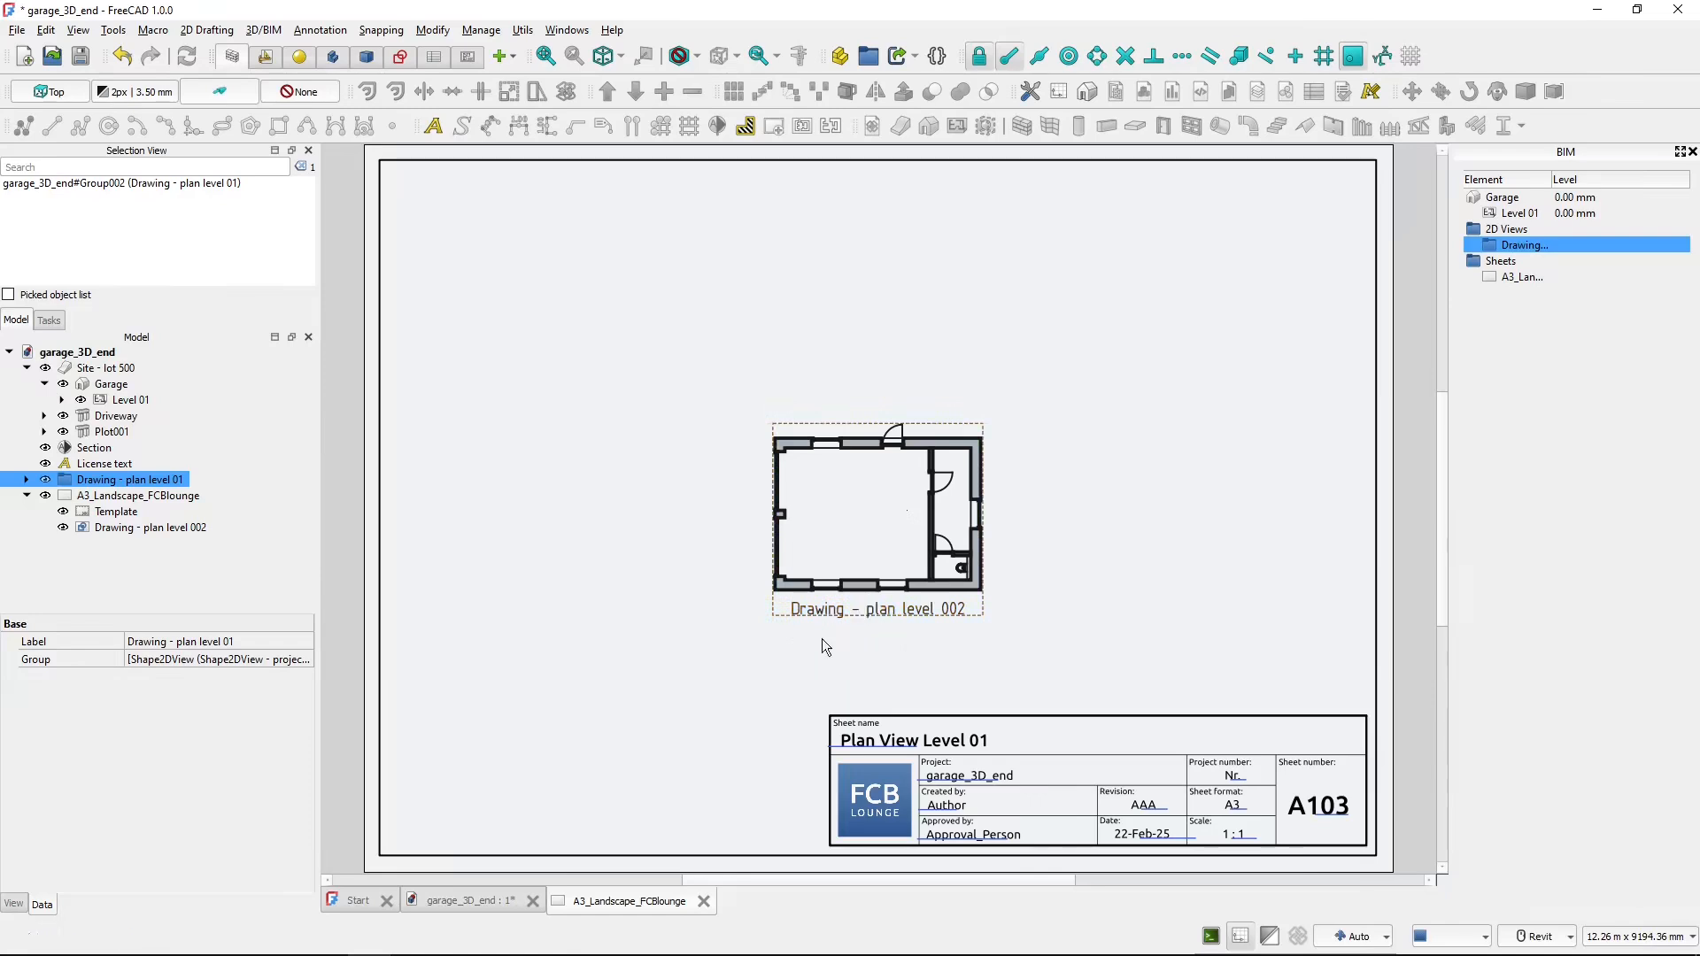
- Set the scale of the plan view on the sheet to the expression 1/50
click(867, 612)
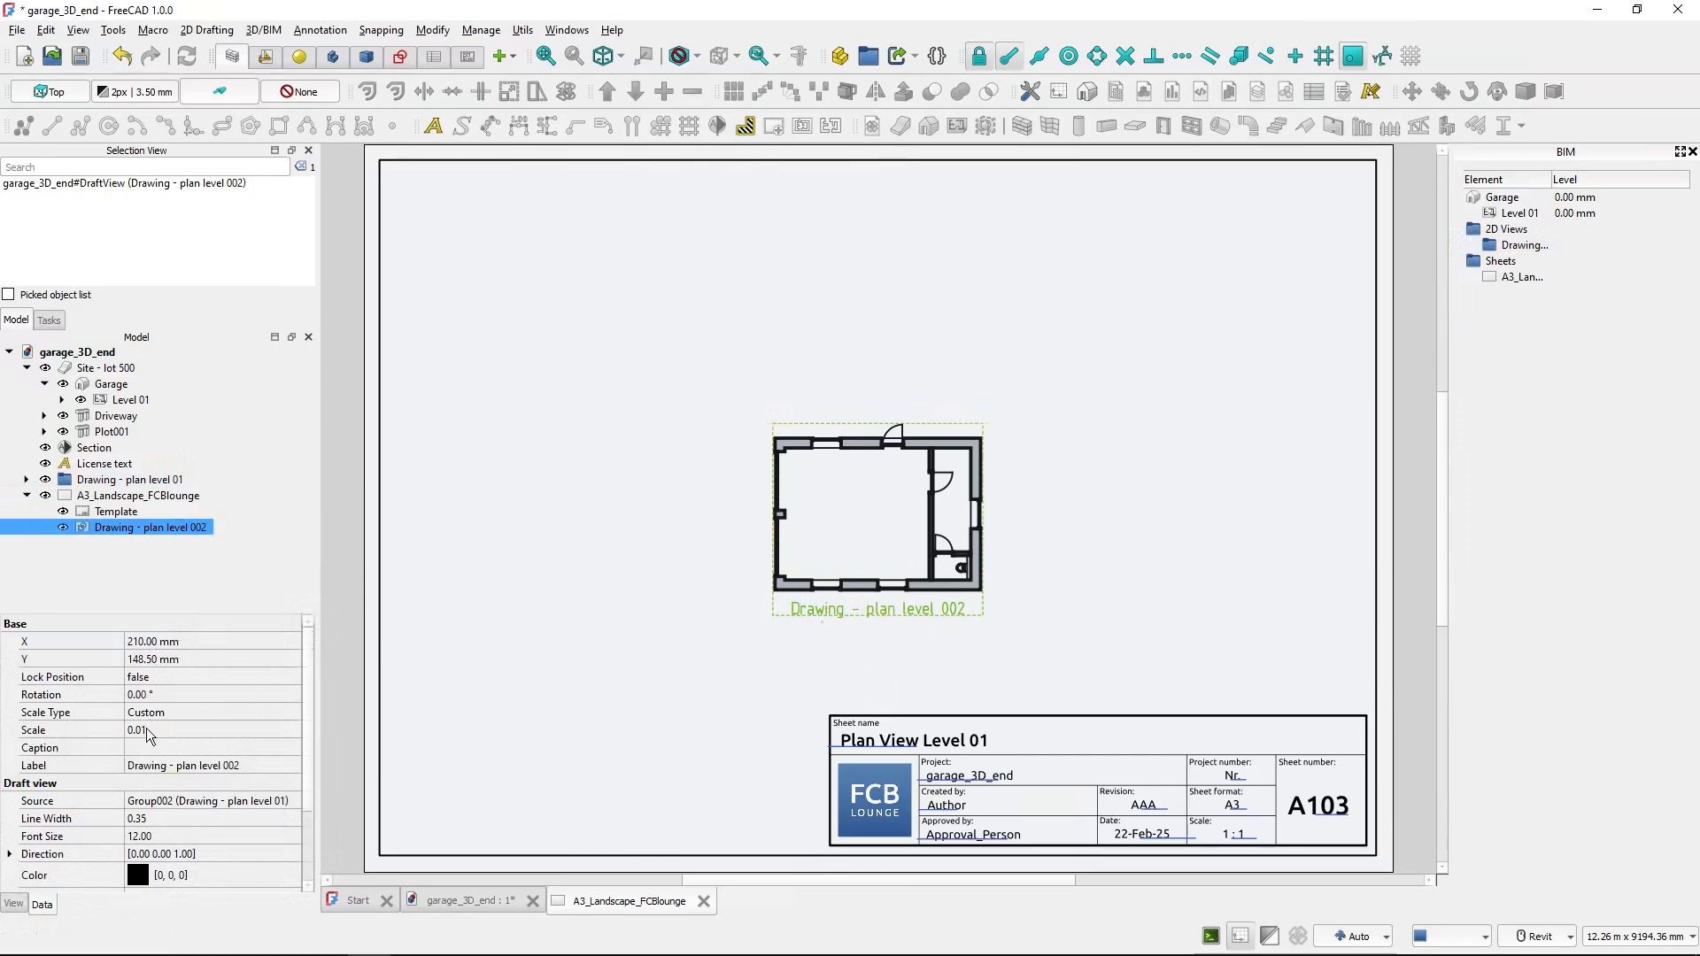
click(58, 733)
click(162, 740)
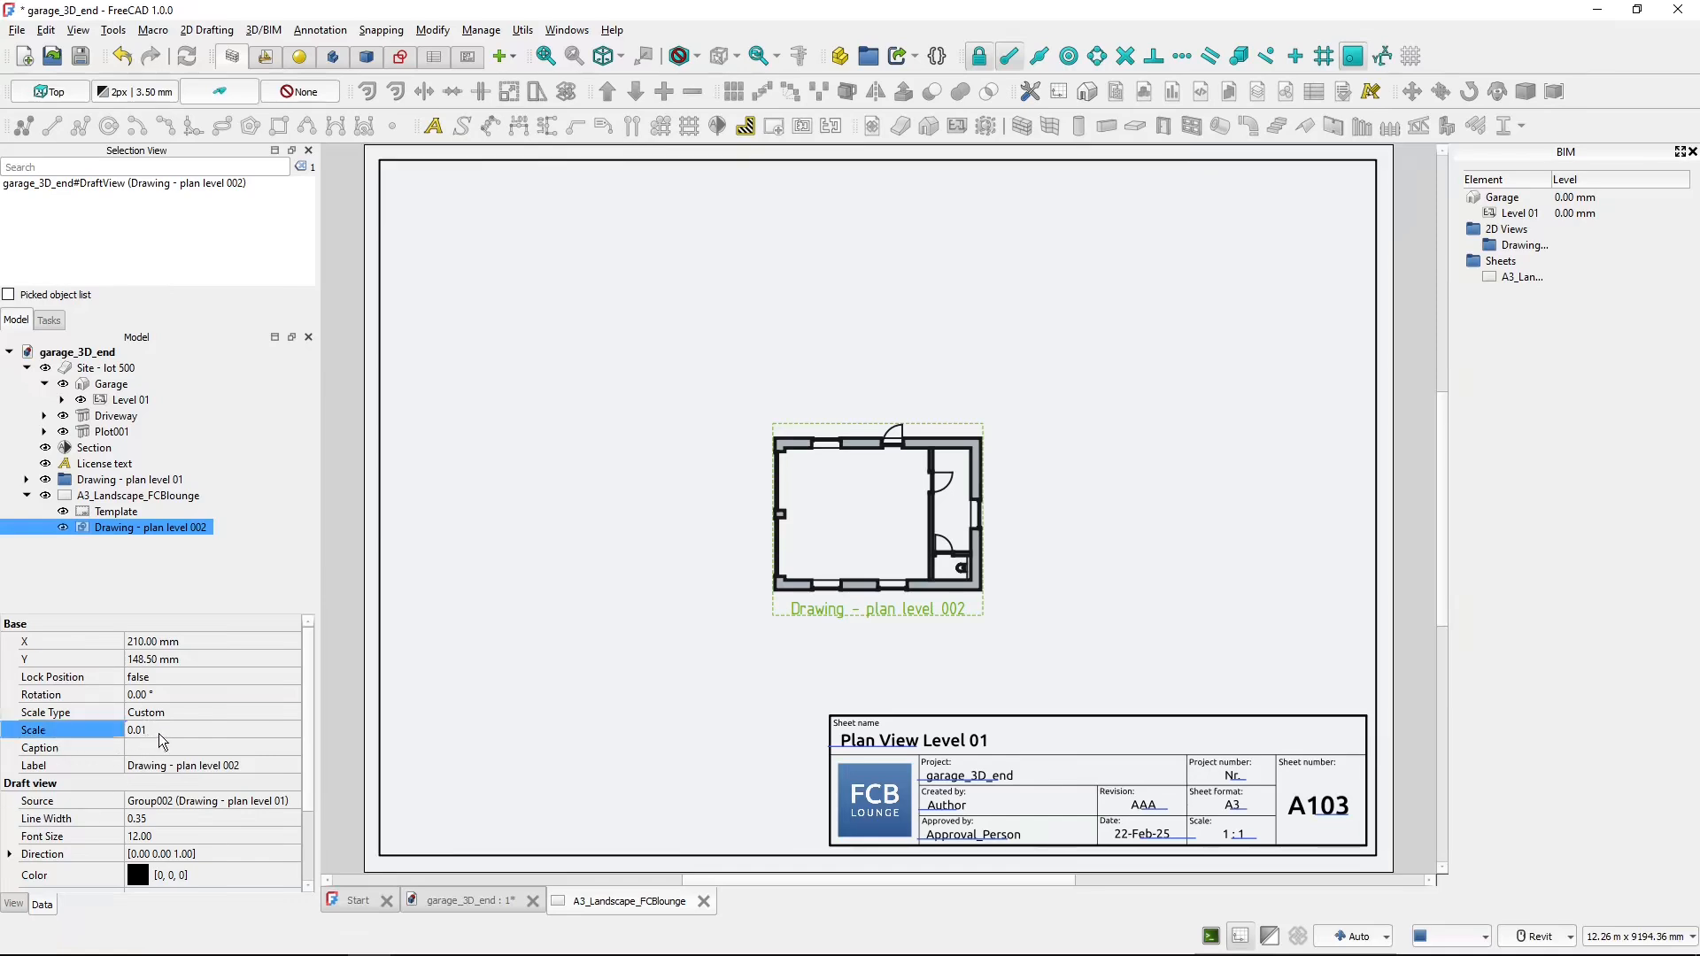
click(162, 740)
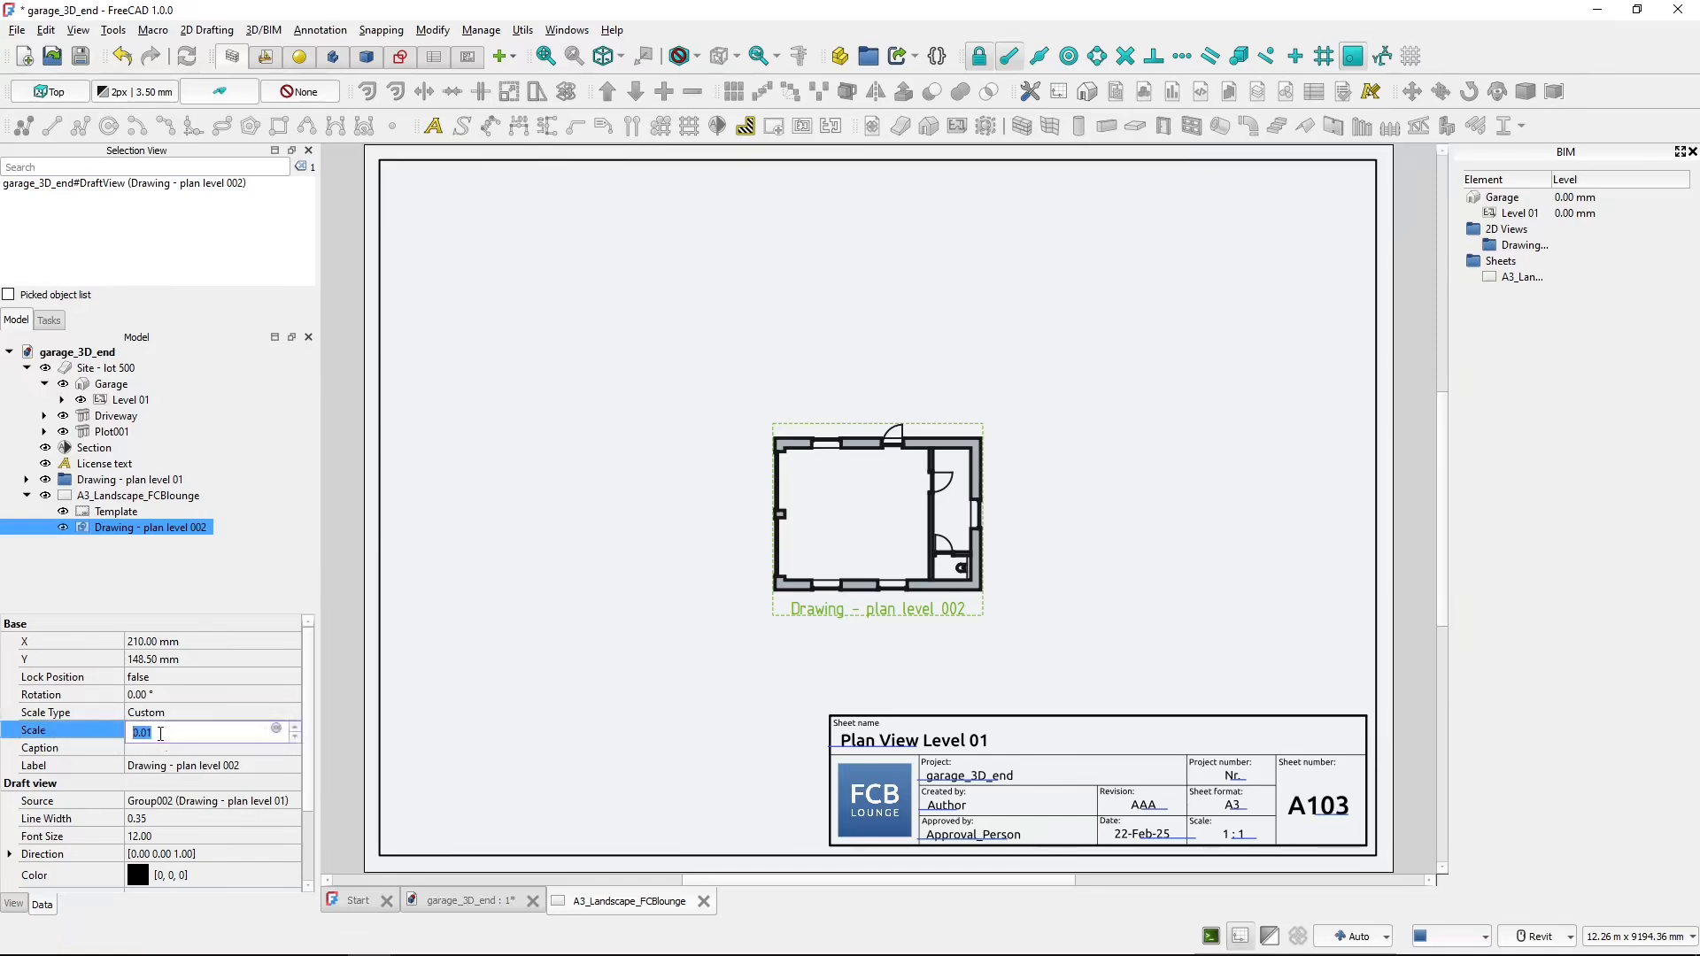
click(277, 732)
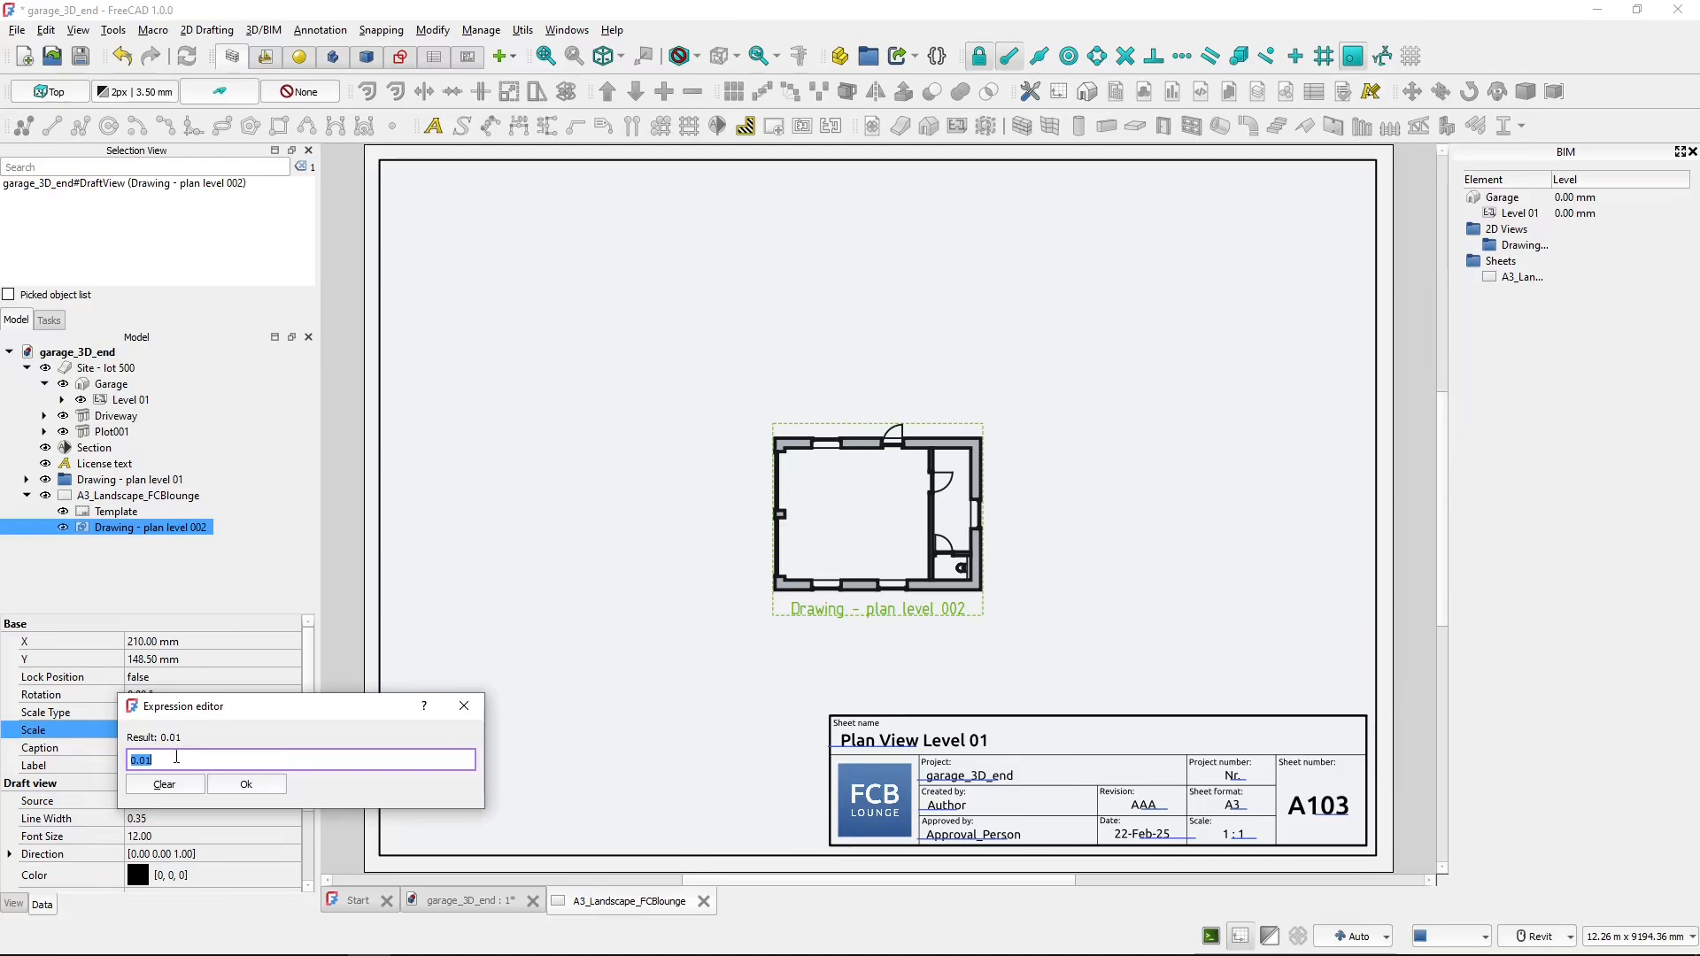
text(1/50)
click(246, 782)
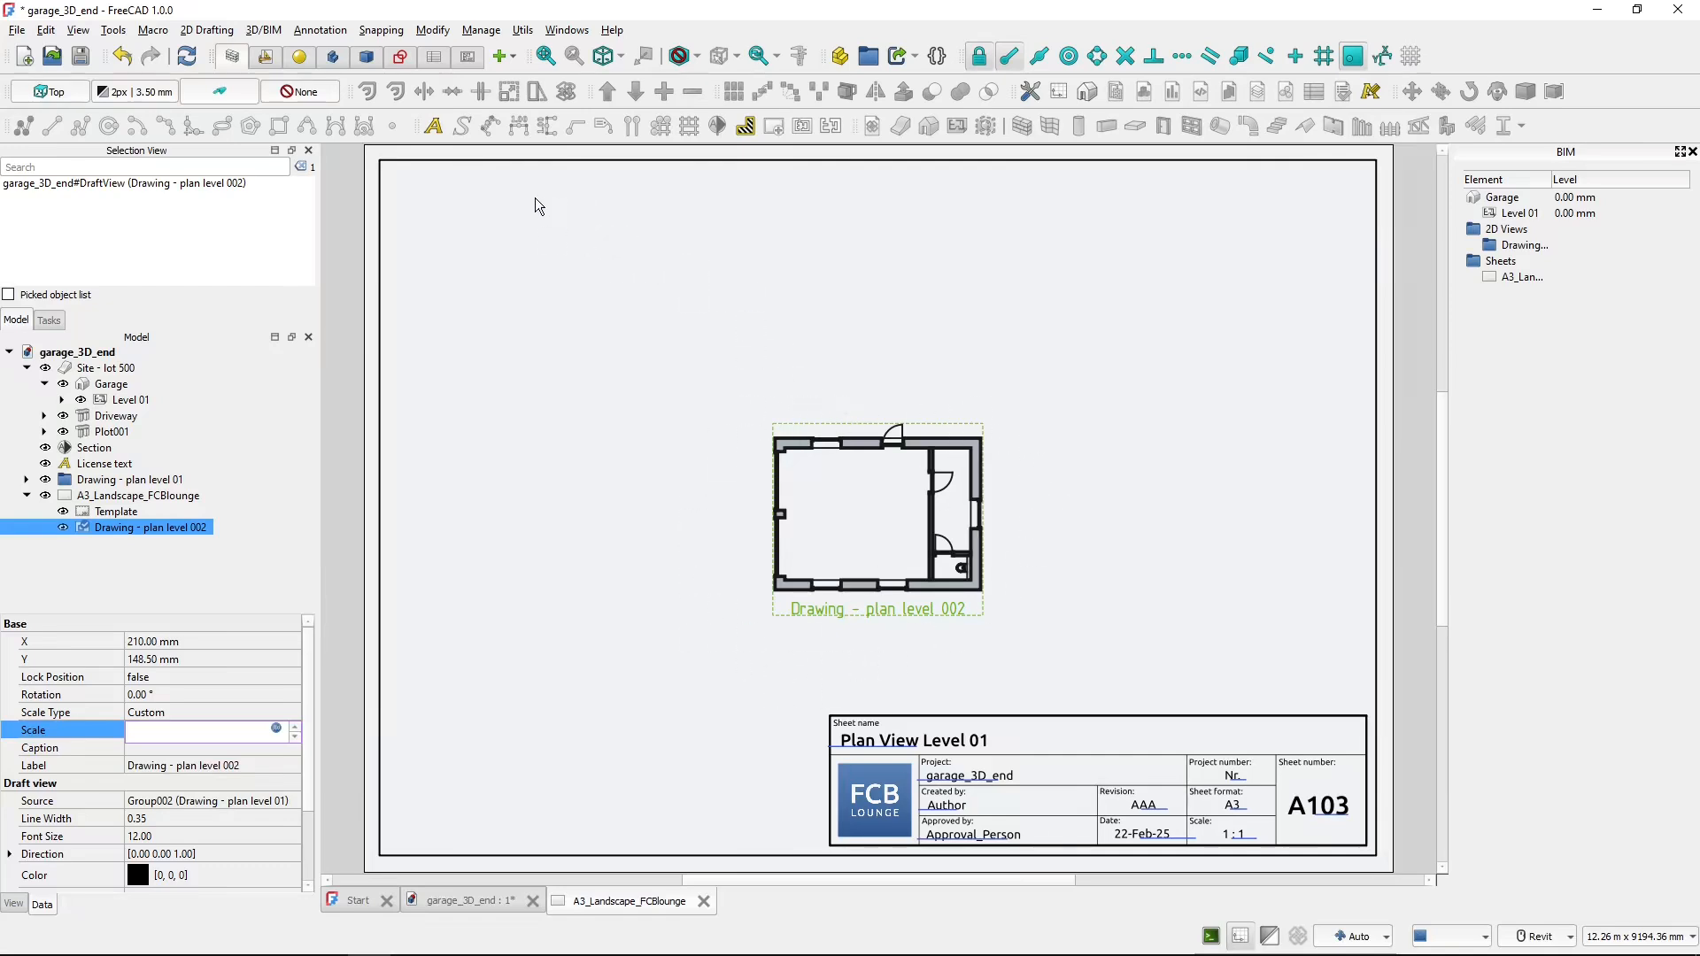
- Switch to the TechDraw workbench and redraw the page
click(468, 58)
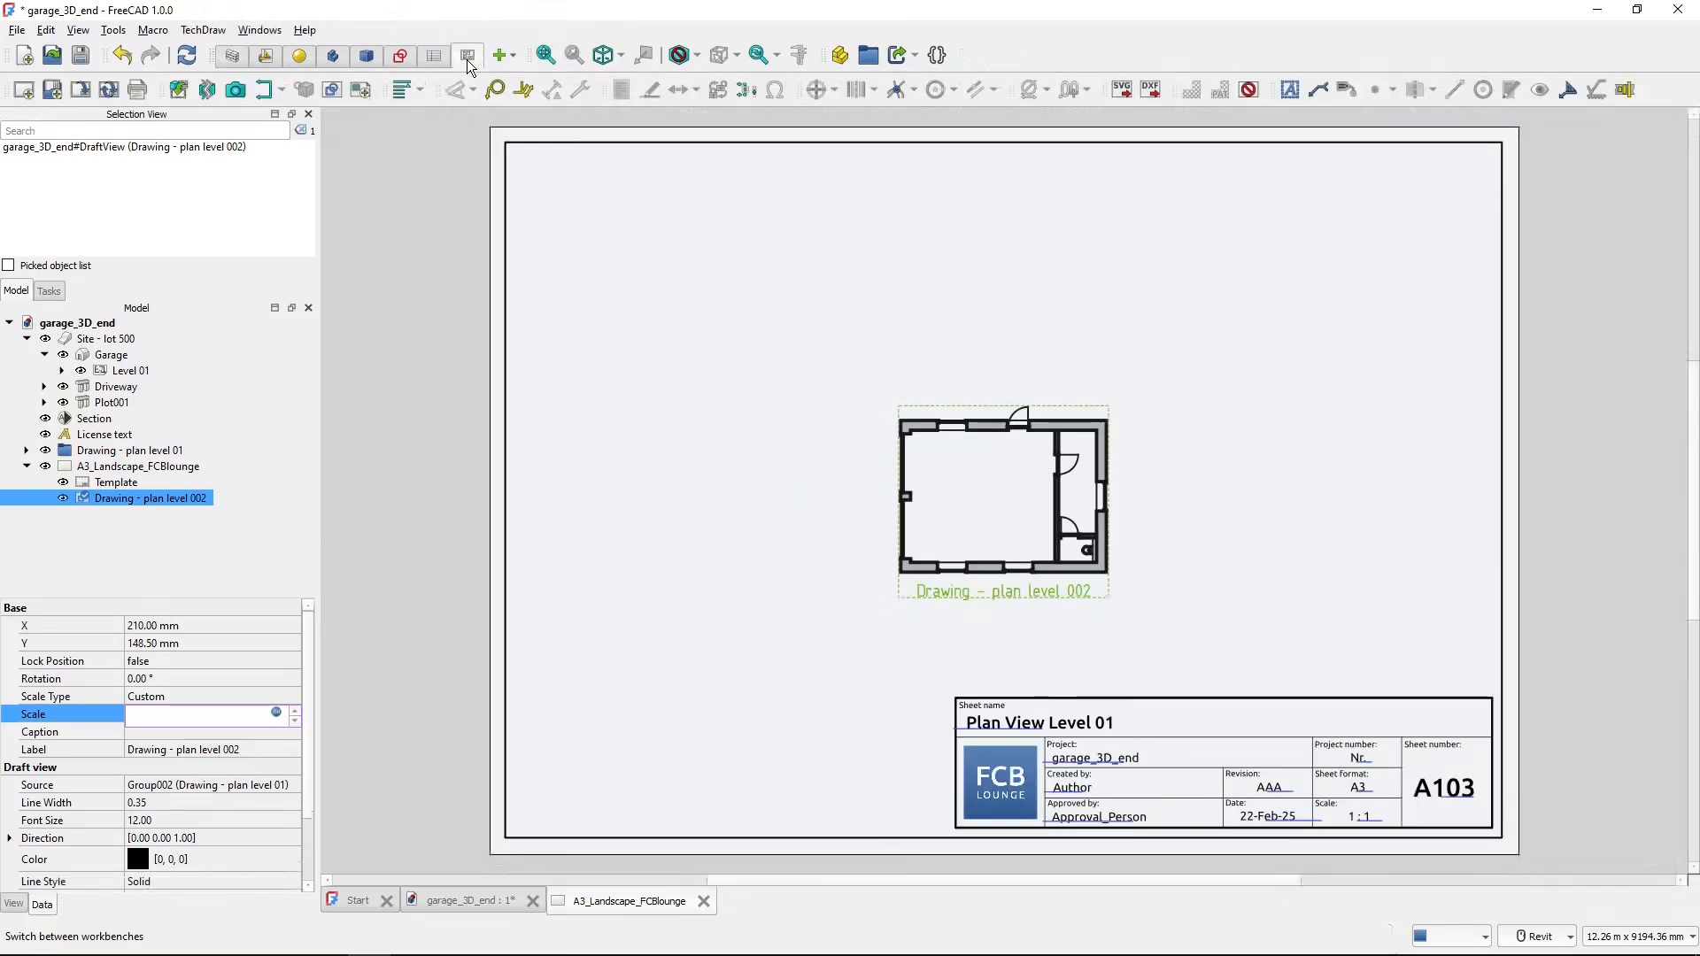
click(113, 100)
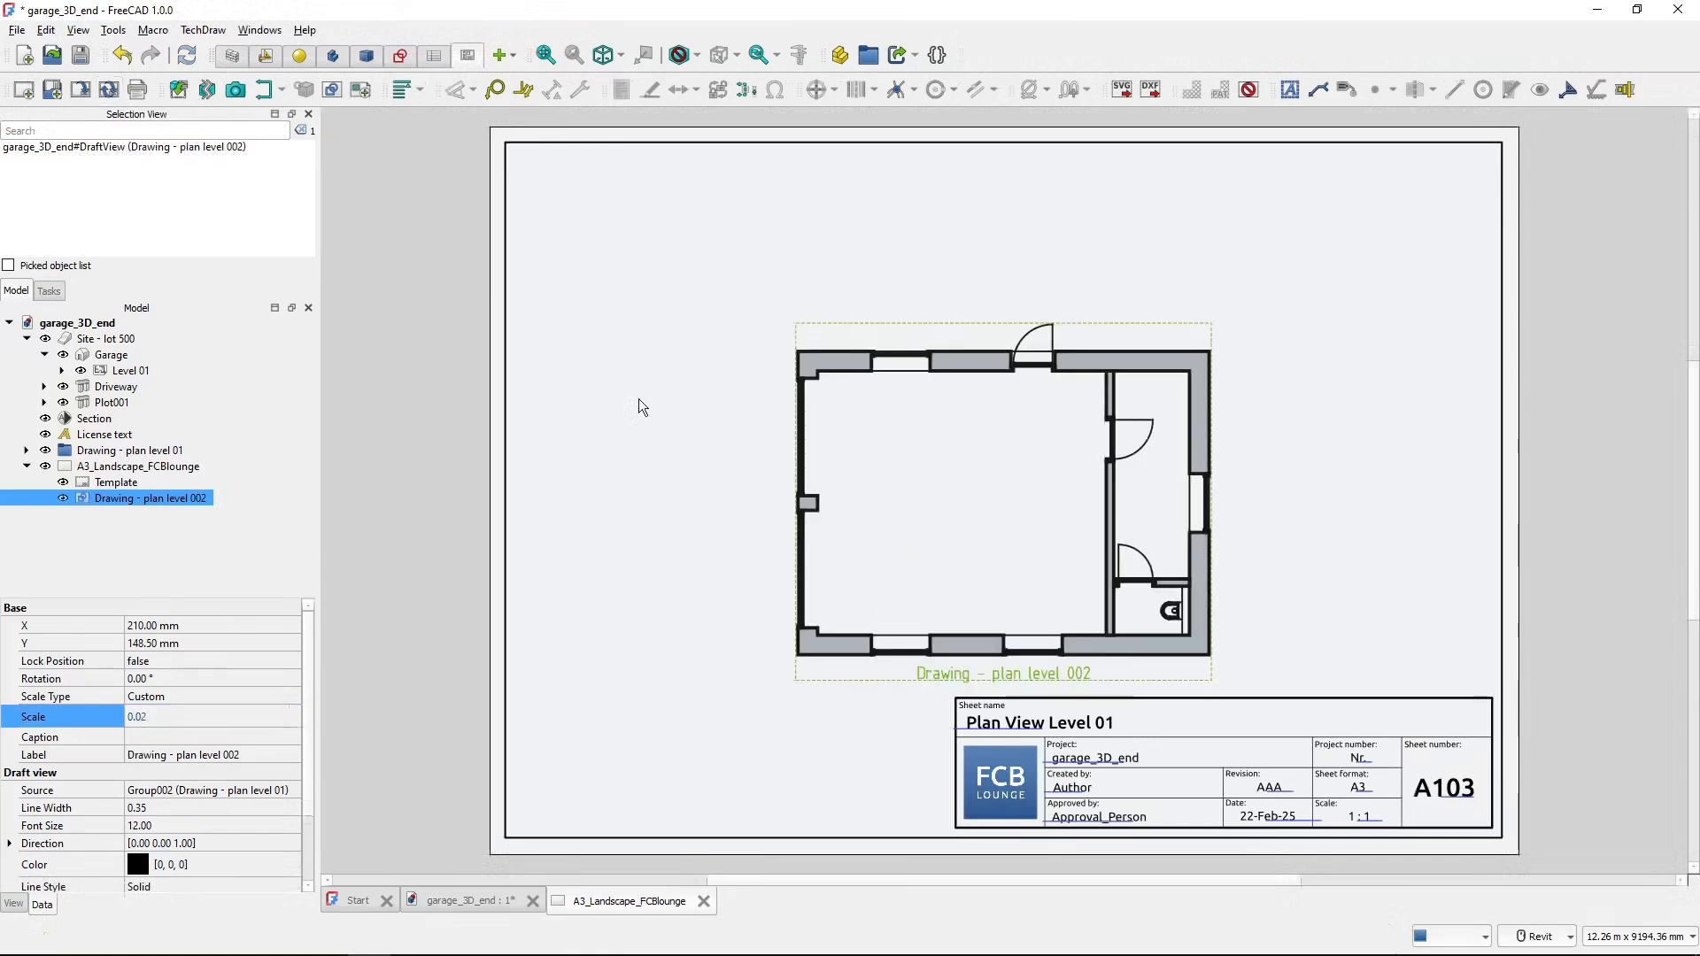
key(ctrl)
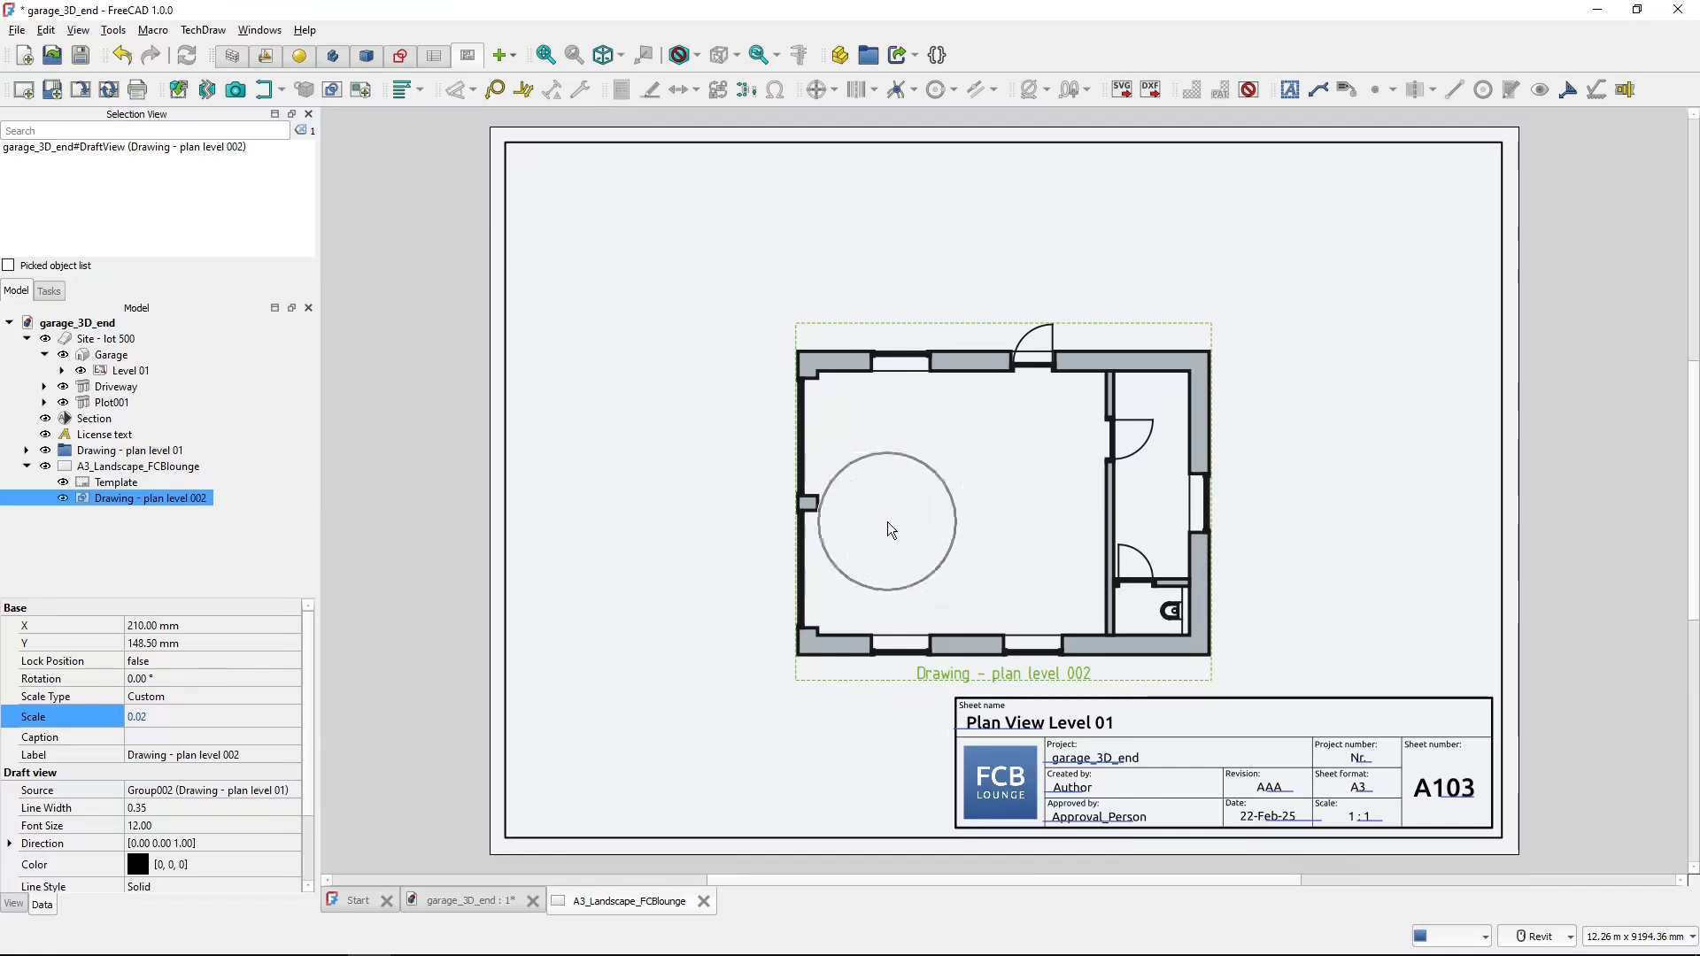
- Set the plan view's scale to 1/40 and move it clear of the title block, to about X 231 mm, Y 185 mm
click(195, 719)
click(279, 714)
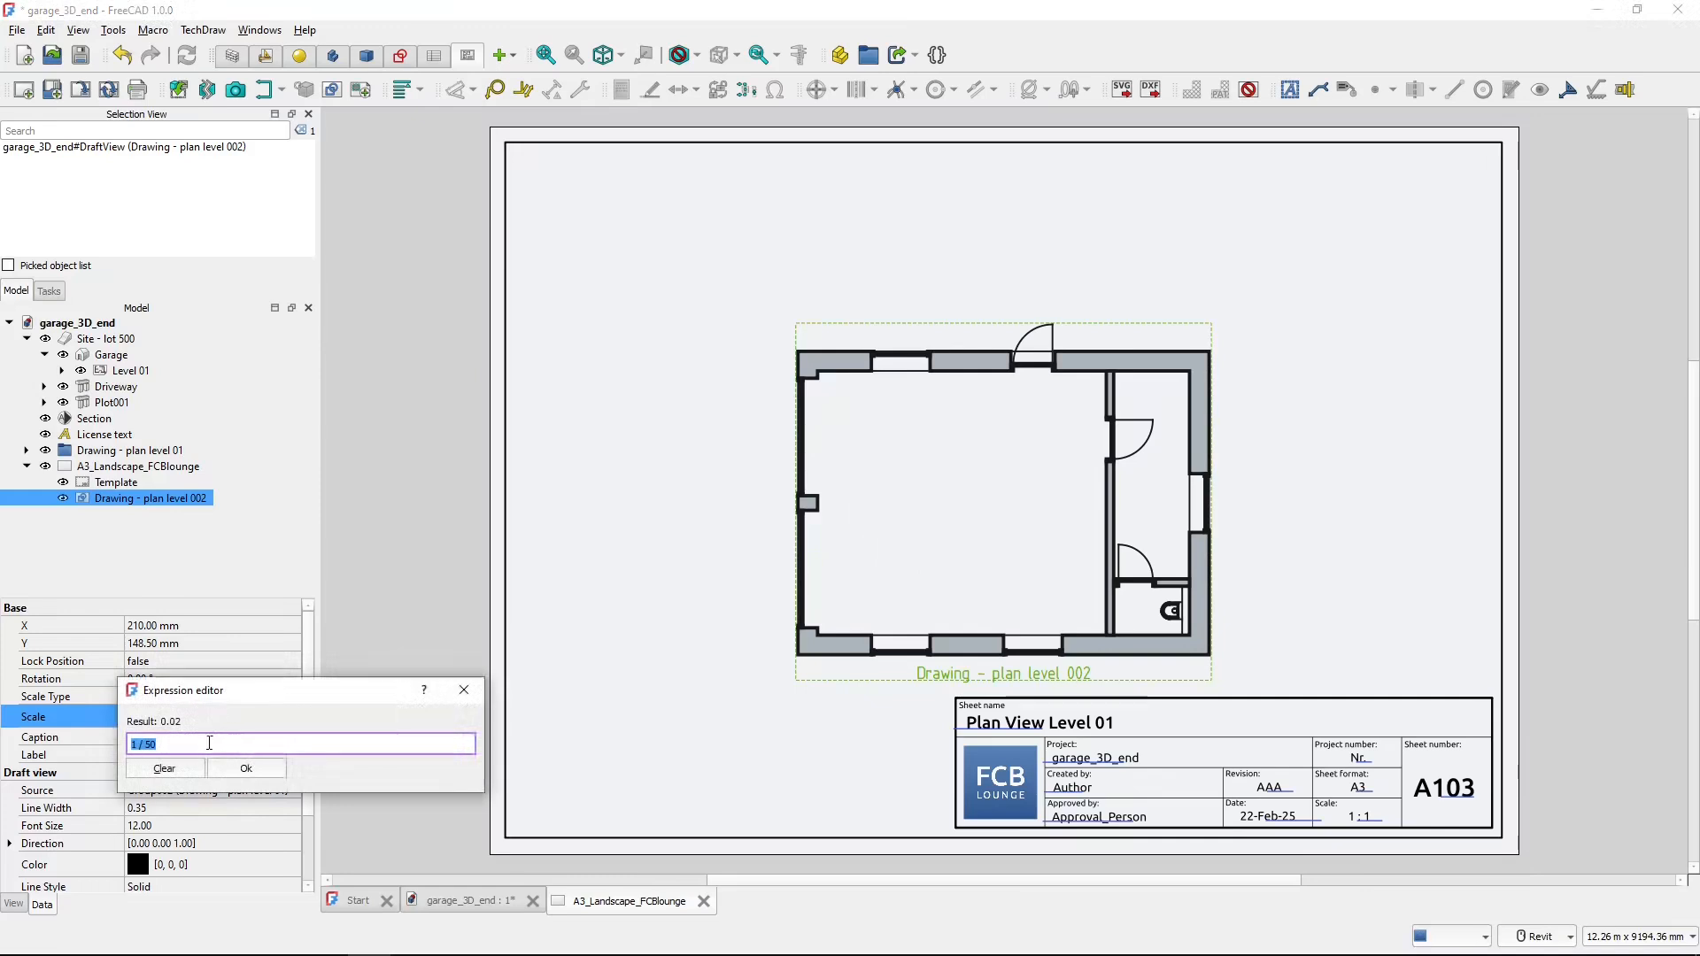
click(206, 744)
key(BackSpace)
key(BackSpace)
text(40)
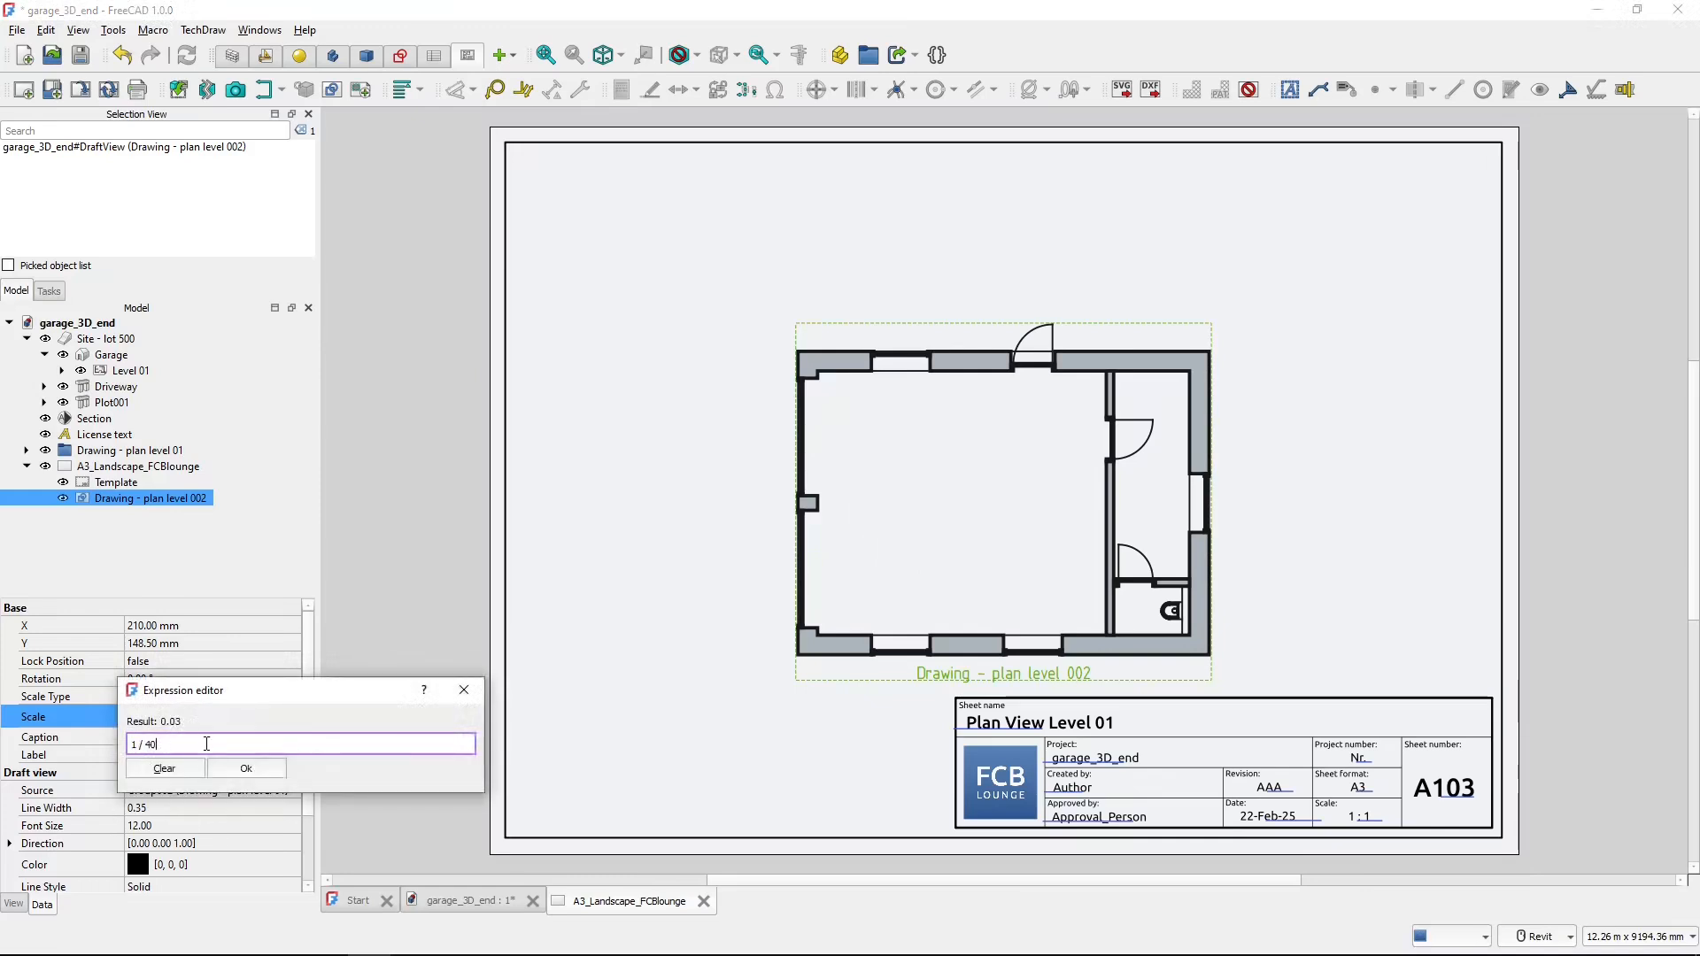
click(246, 768)
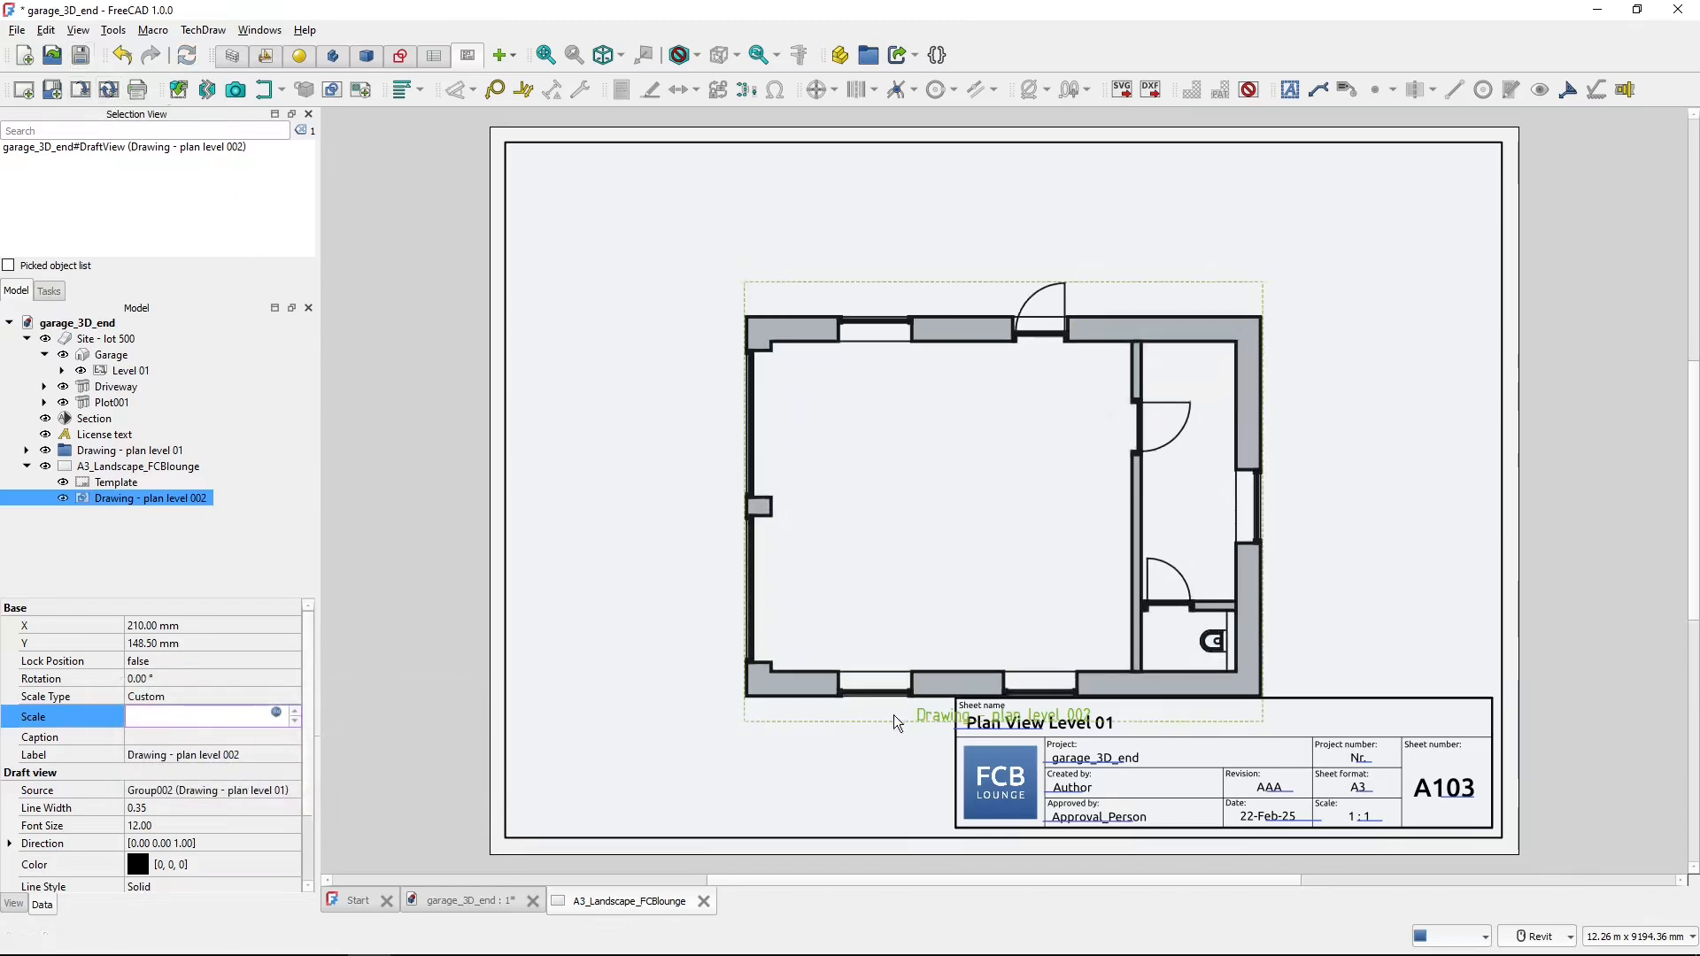
drag(920, 719, 989, 630)
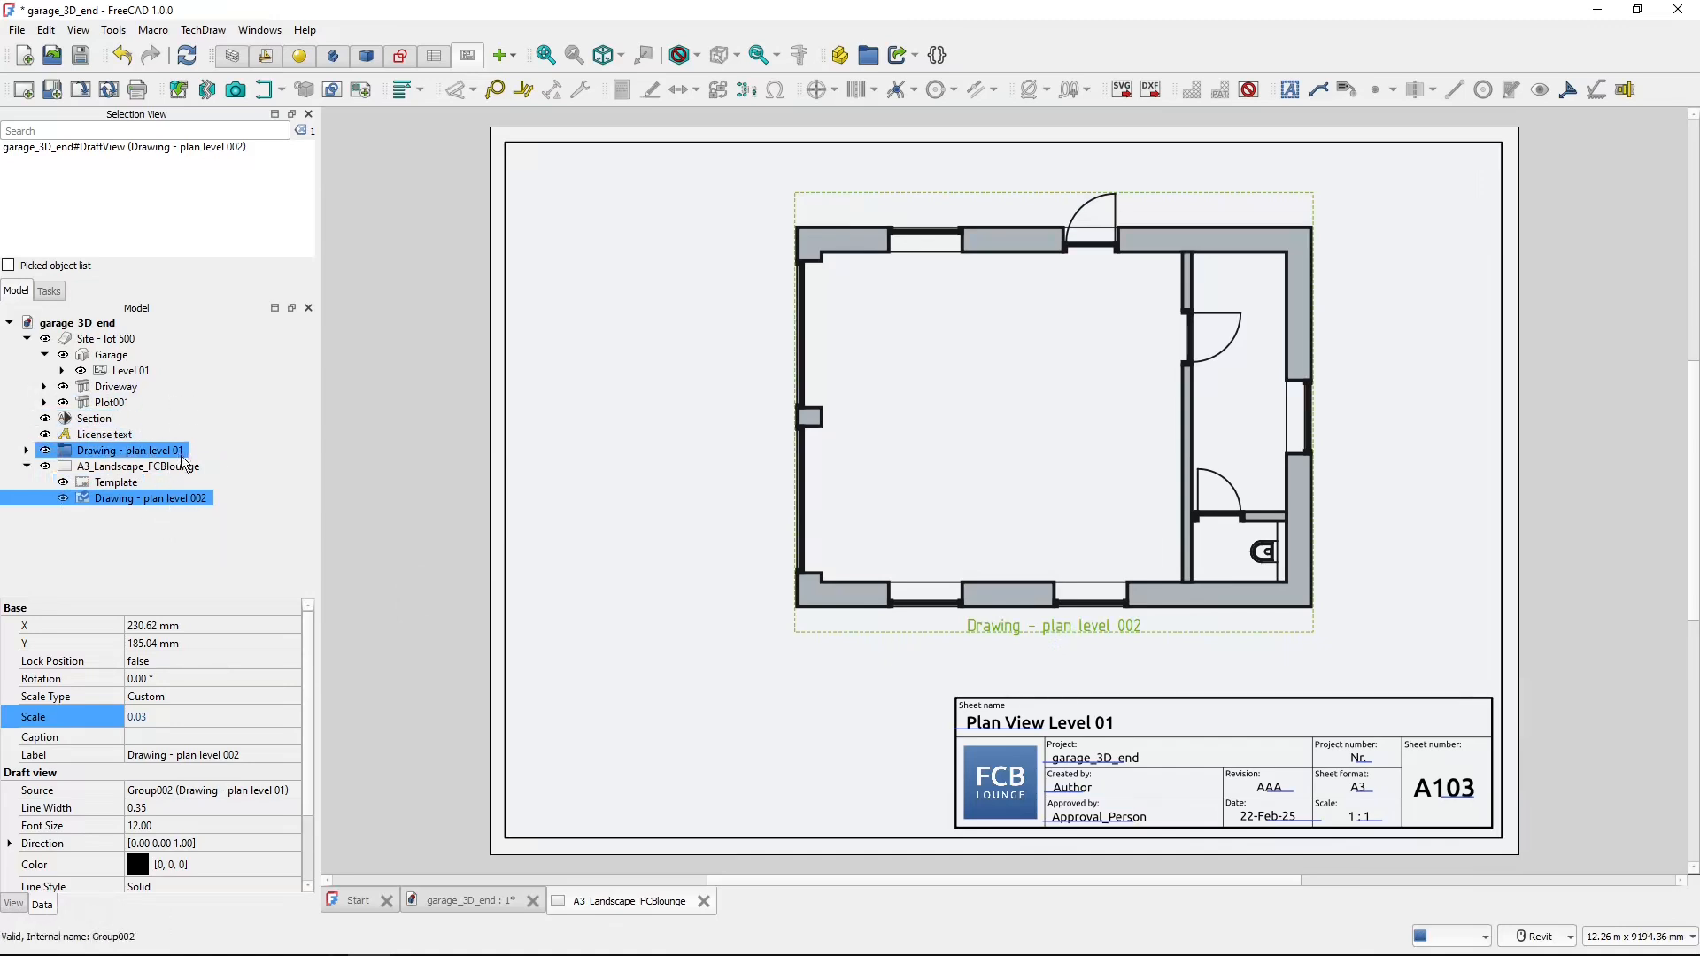
- Try to rename the plan view on the page as "Drawing - plan level 01"
click(160, 501)
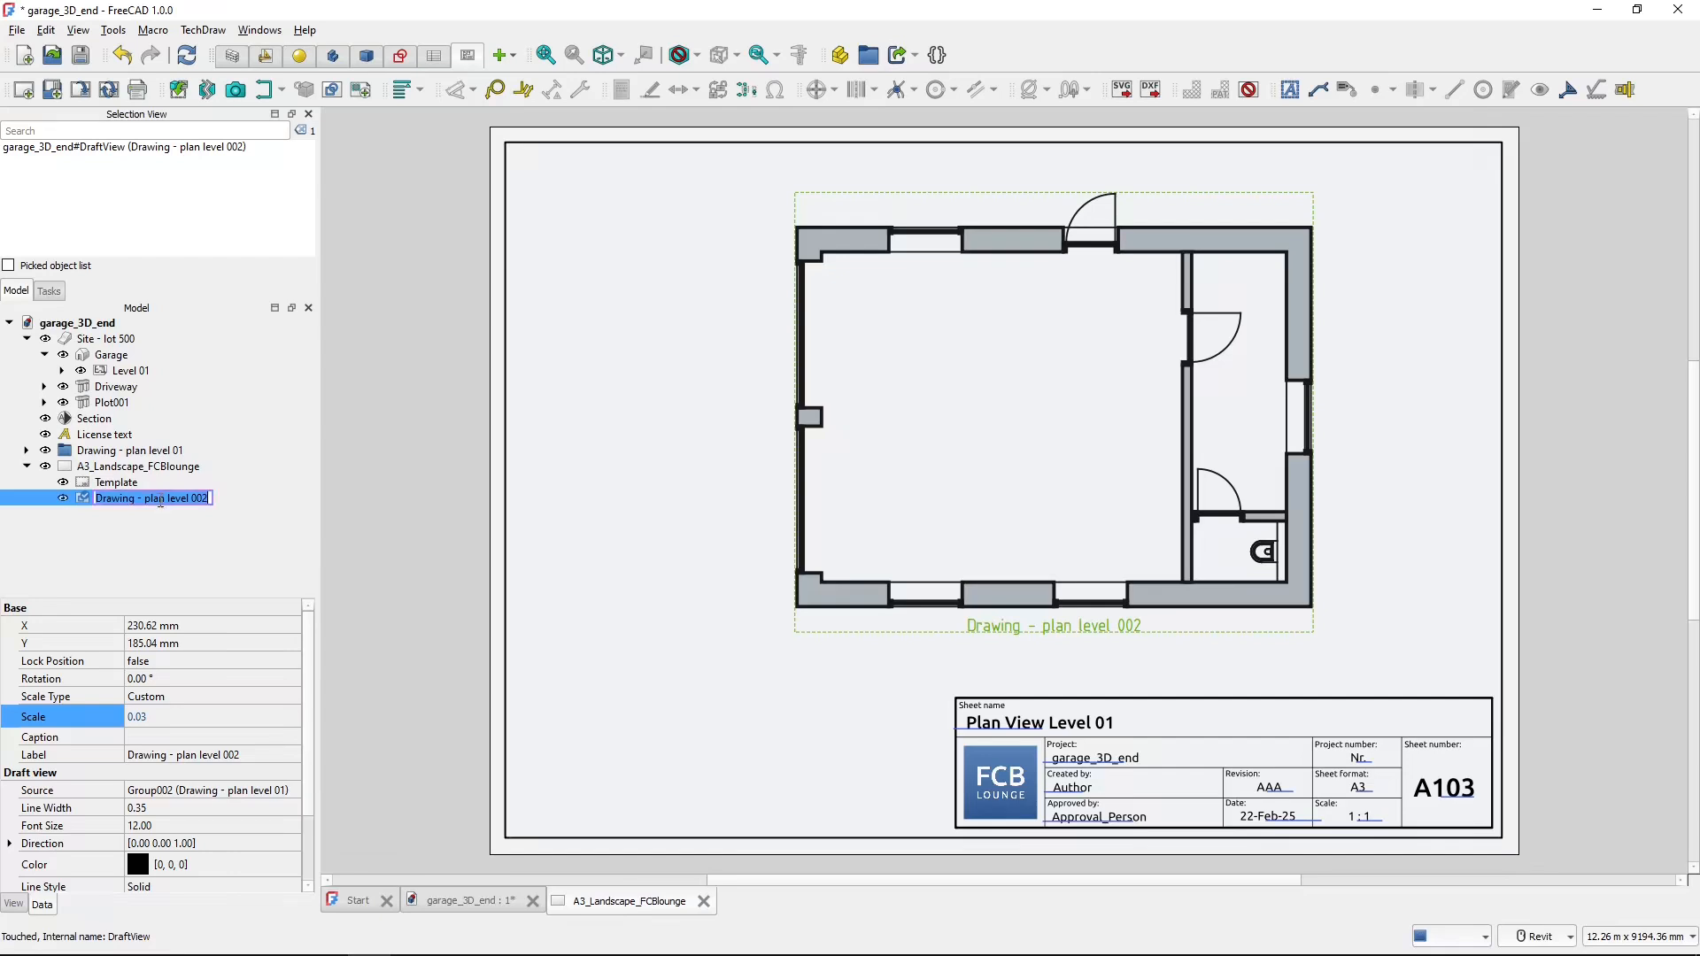
key(End)
key(BackSpace)
key(BackSpace)
text(1)
key(Return)
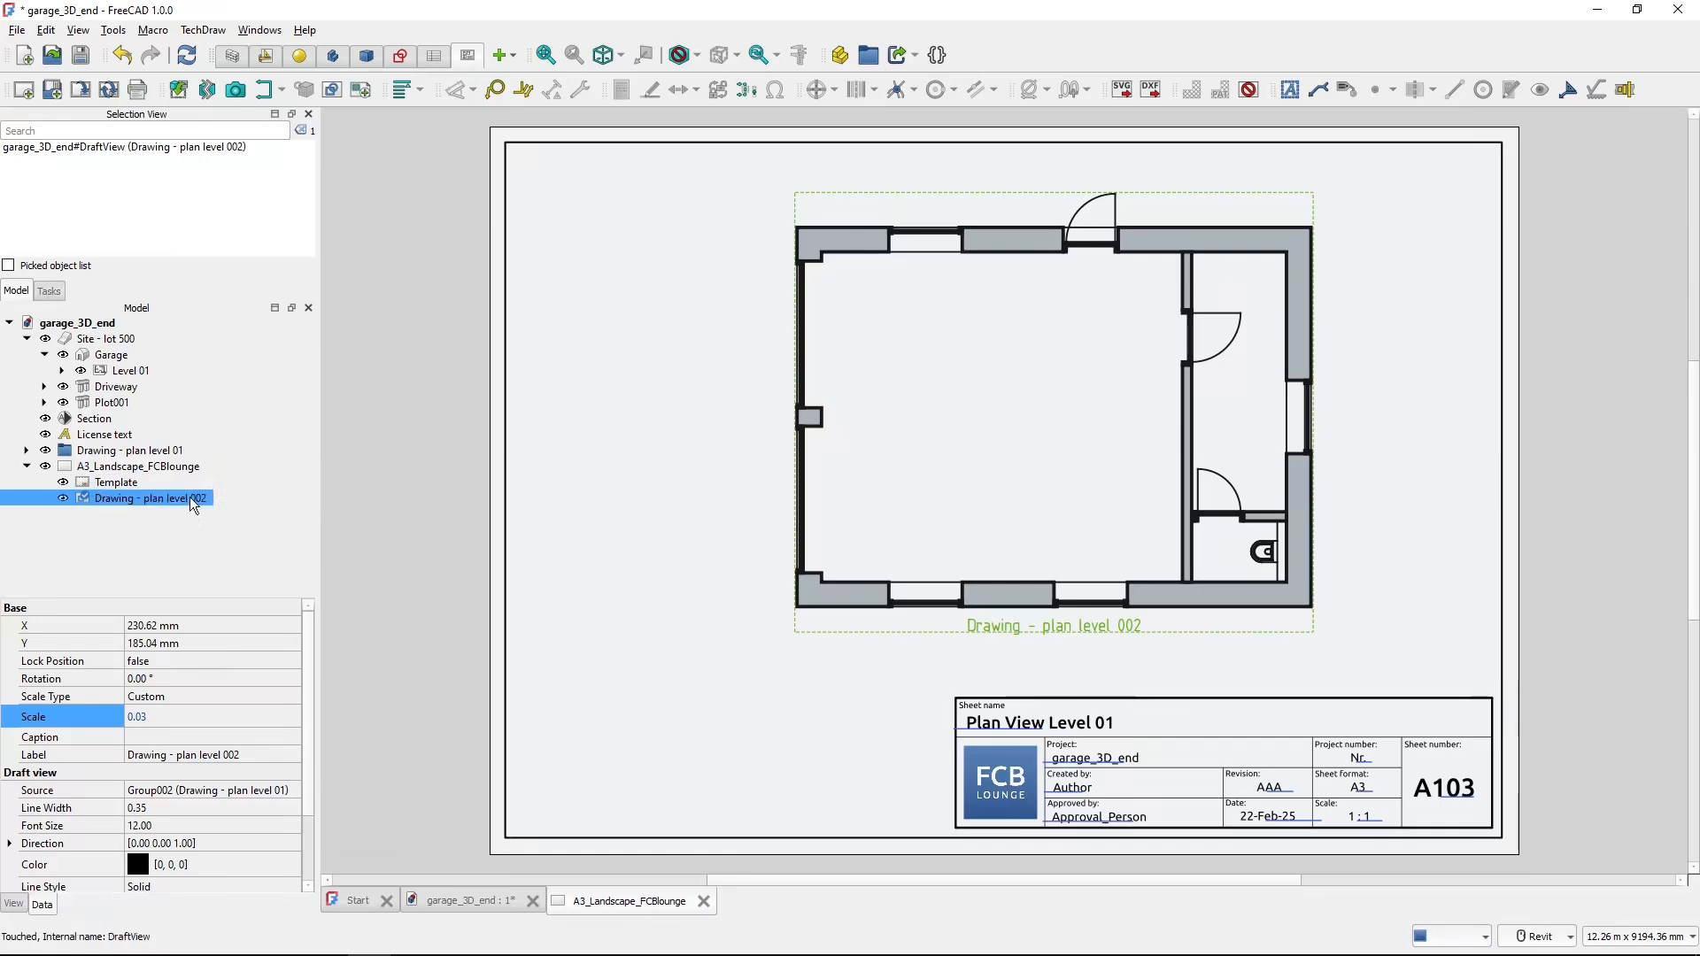
- Rename the plan view on the page as "Drawing - plan level 001"
click(161, 492)
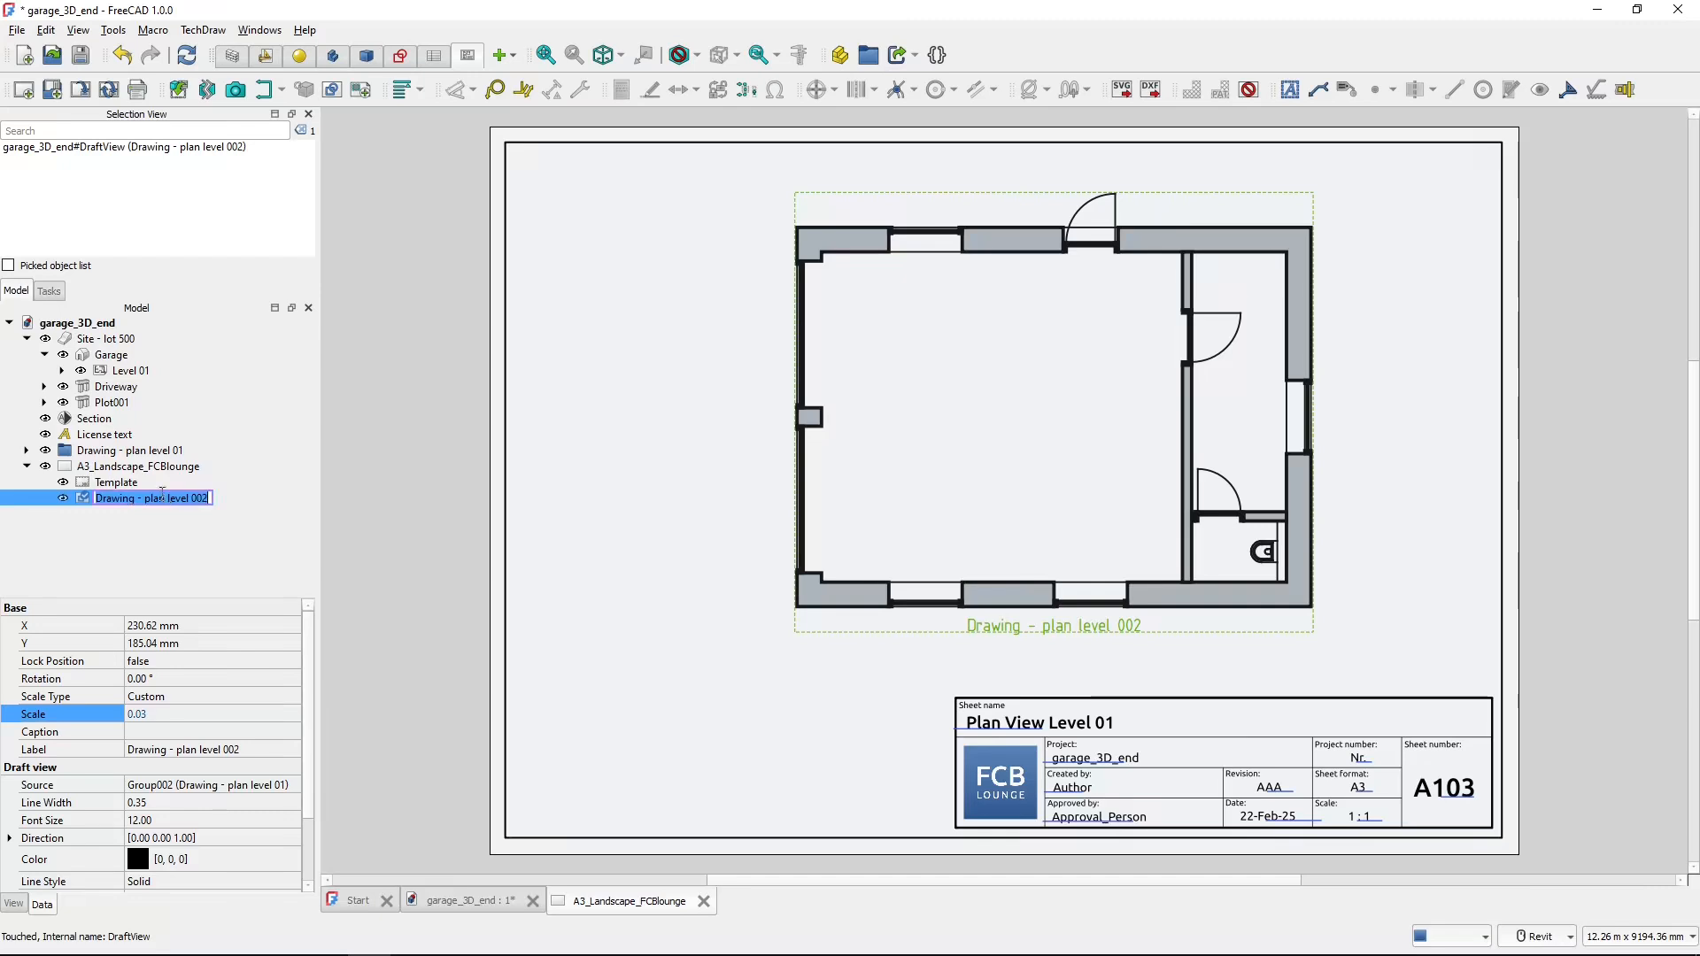
key(End)
key(BackSpace)
key(BackSpace)
key(BackSpace)
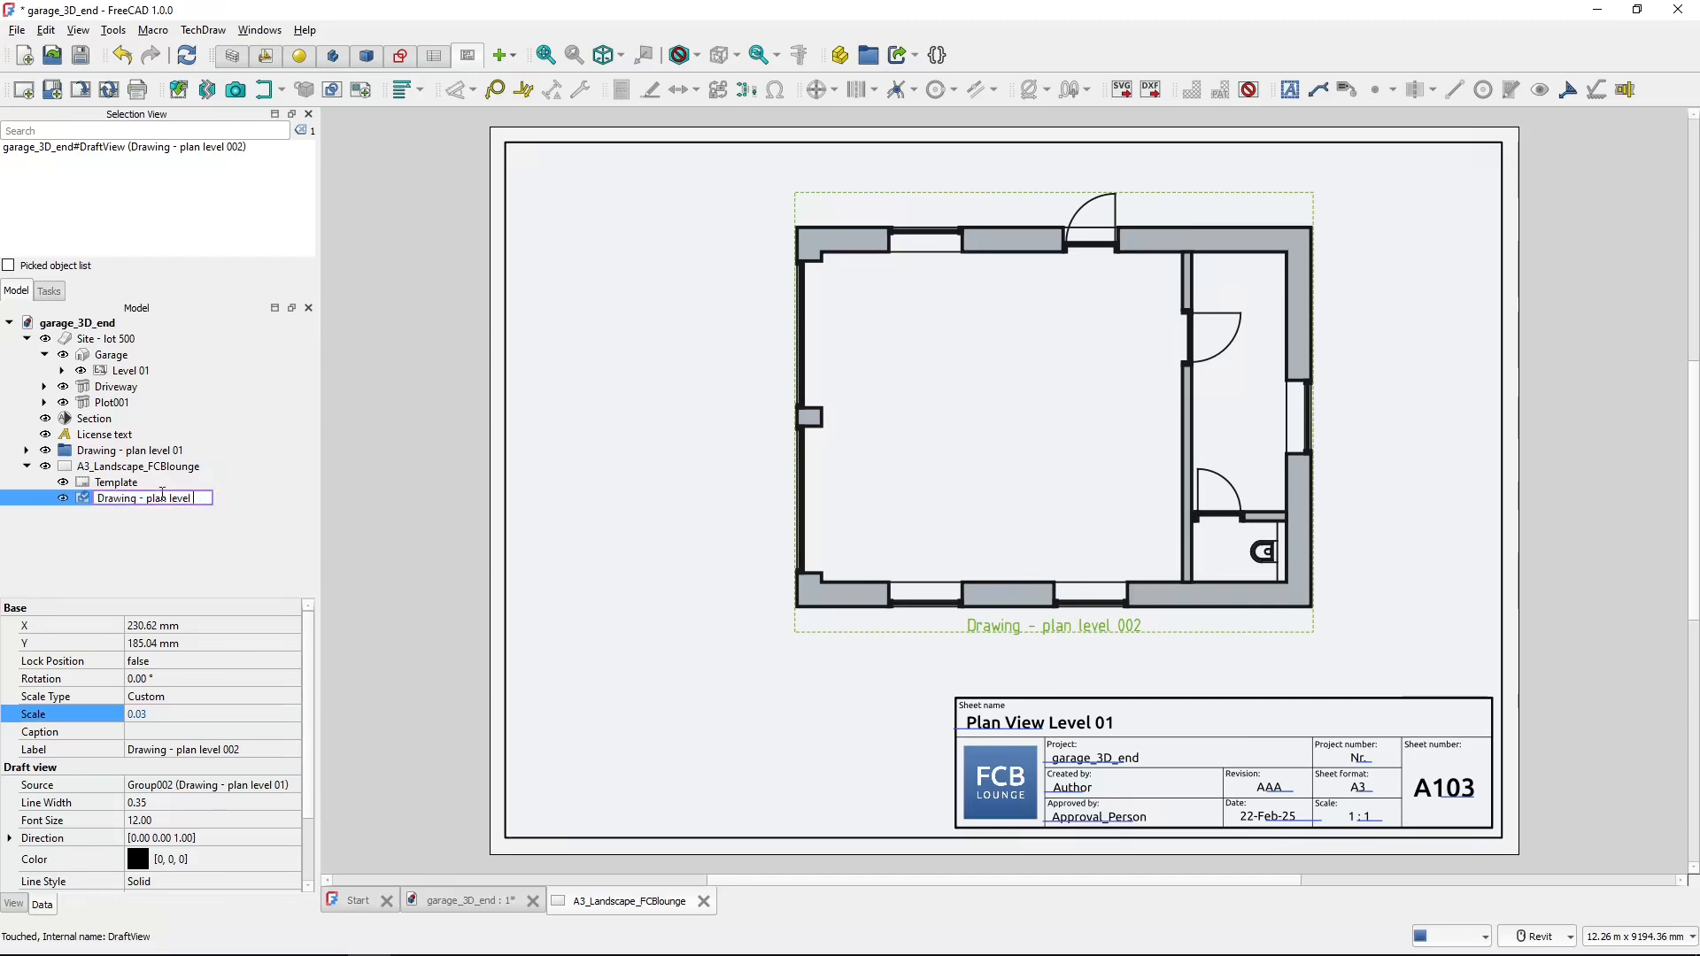
text(001)
key(Return)
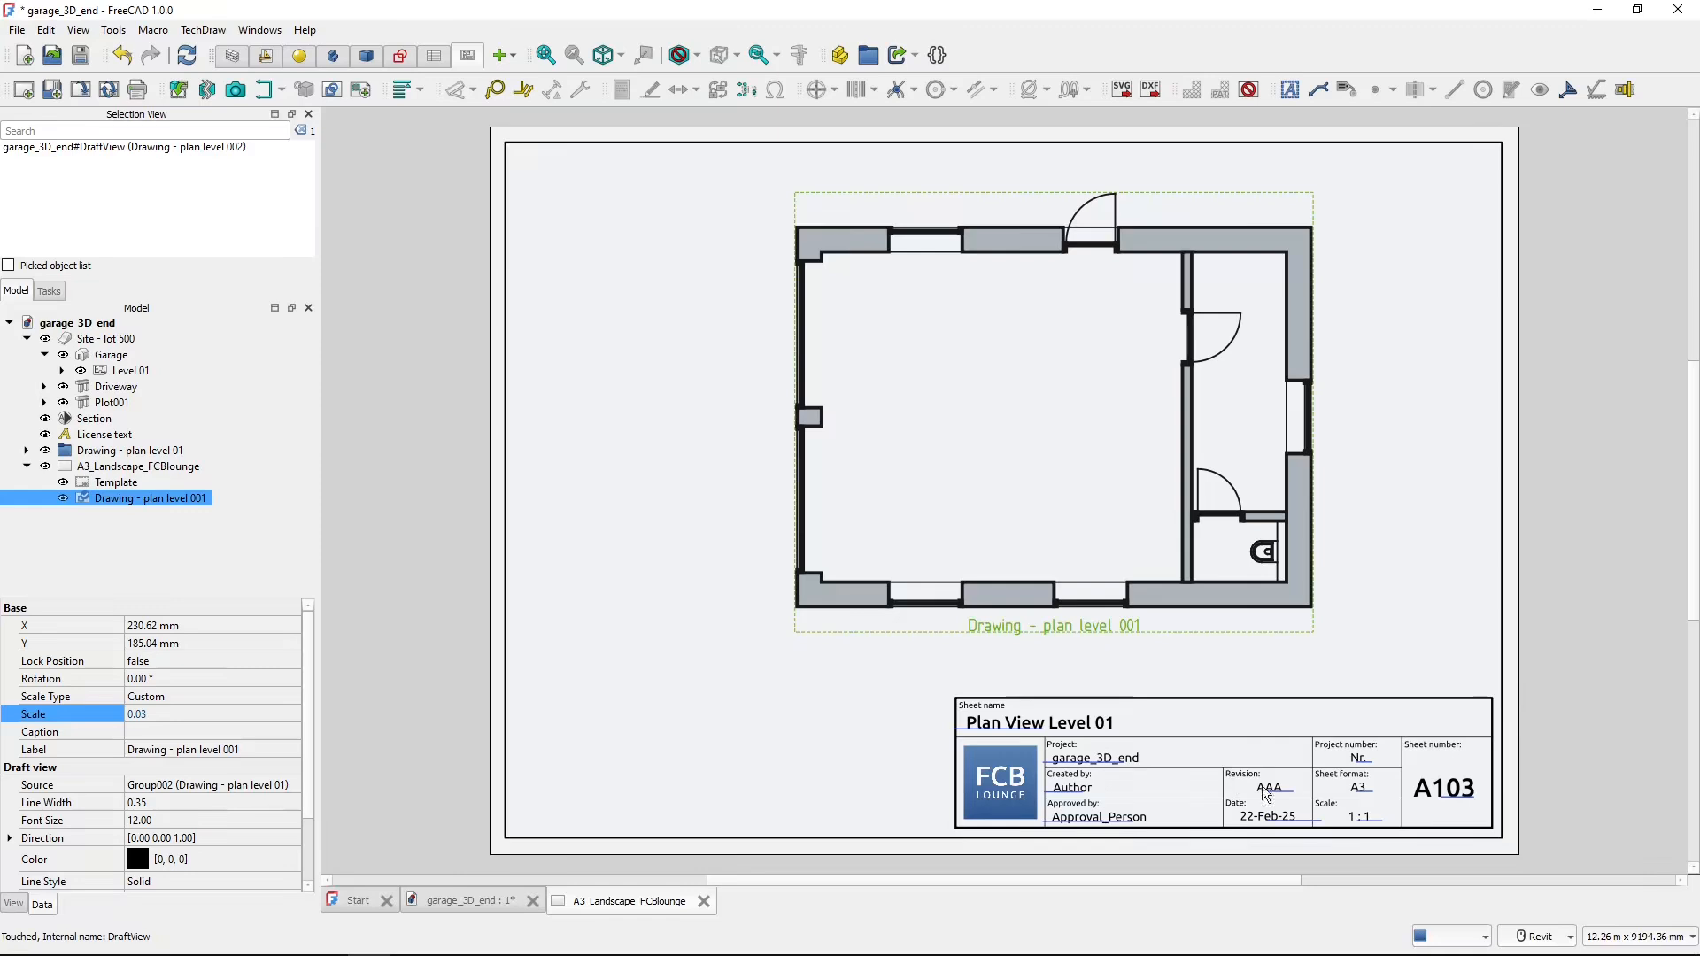
- Set the scale field in the sheet's title block to 1 : 40
click(1350, 818)
click(846, 454)
key(BackSpace)
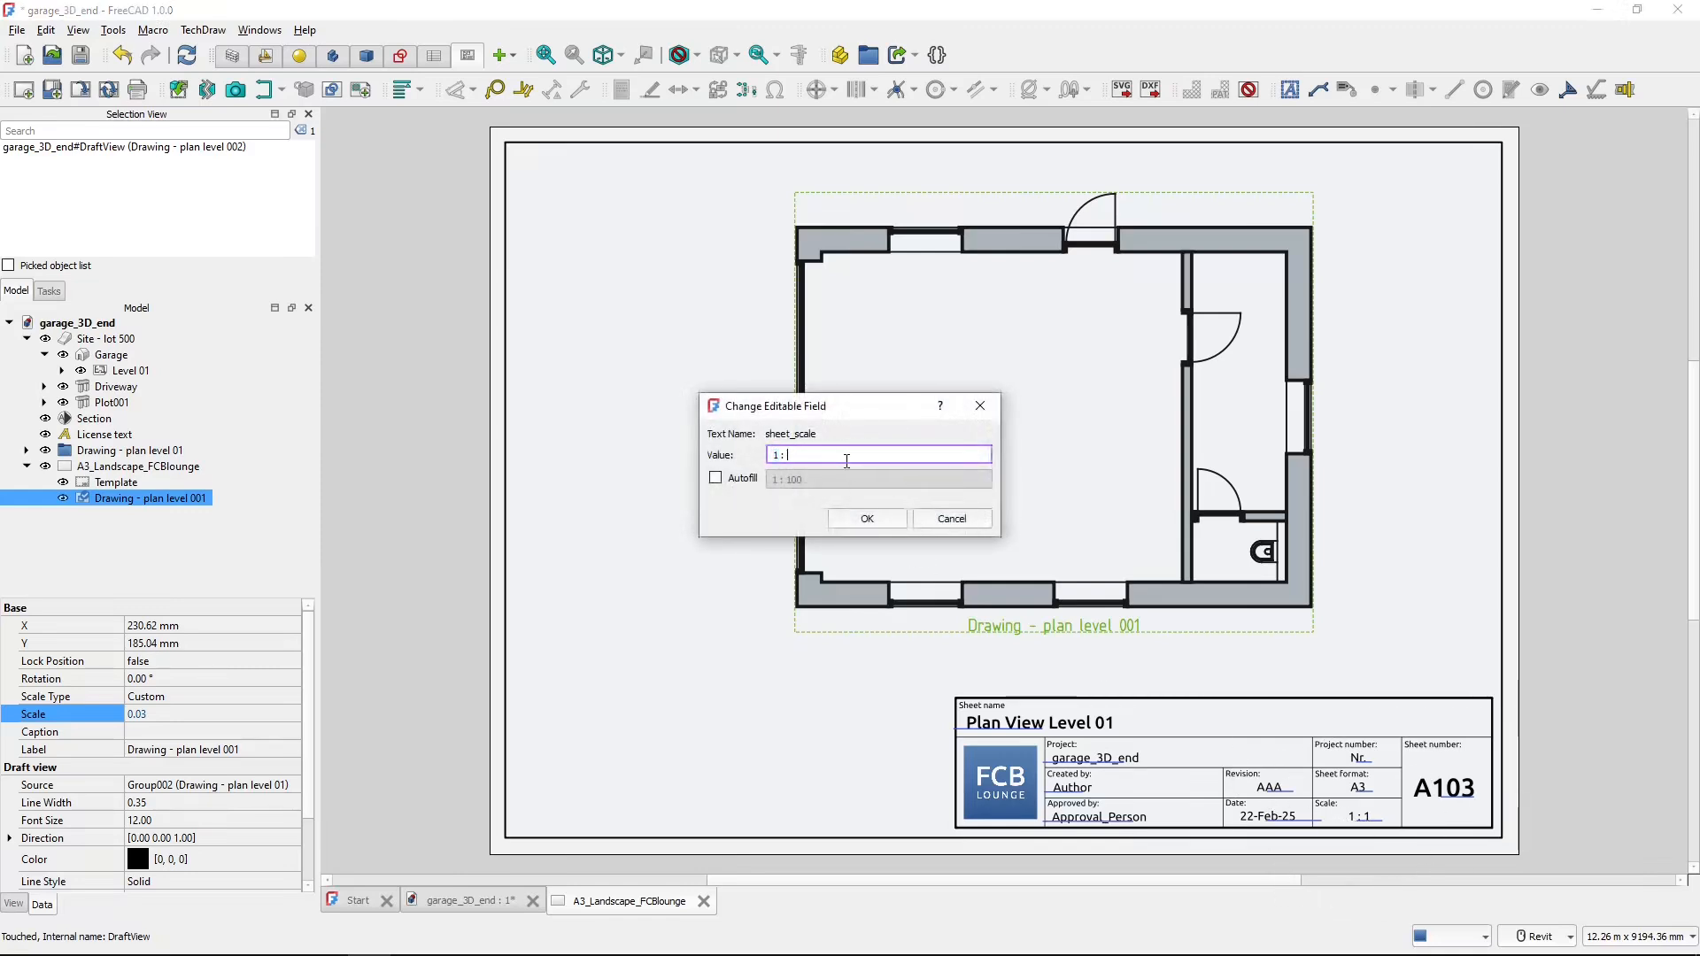
click(868, 519)
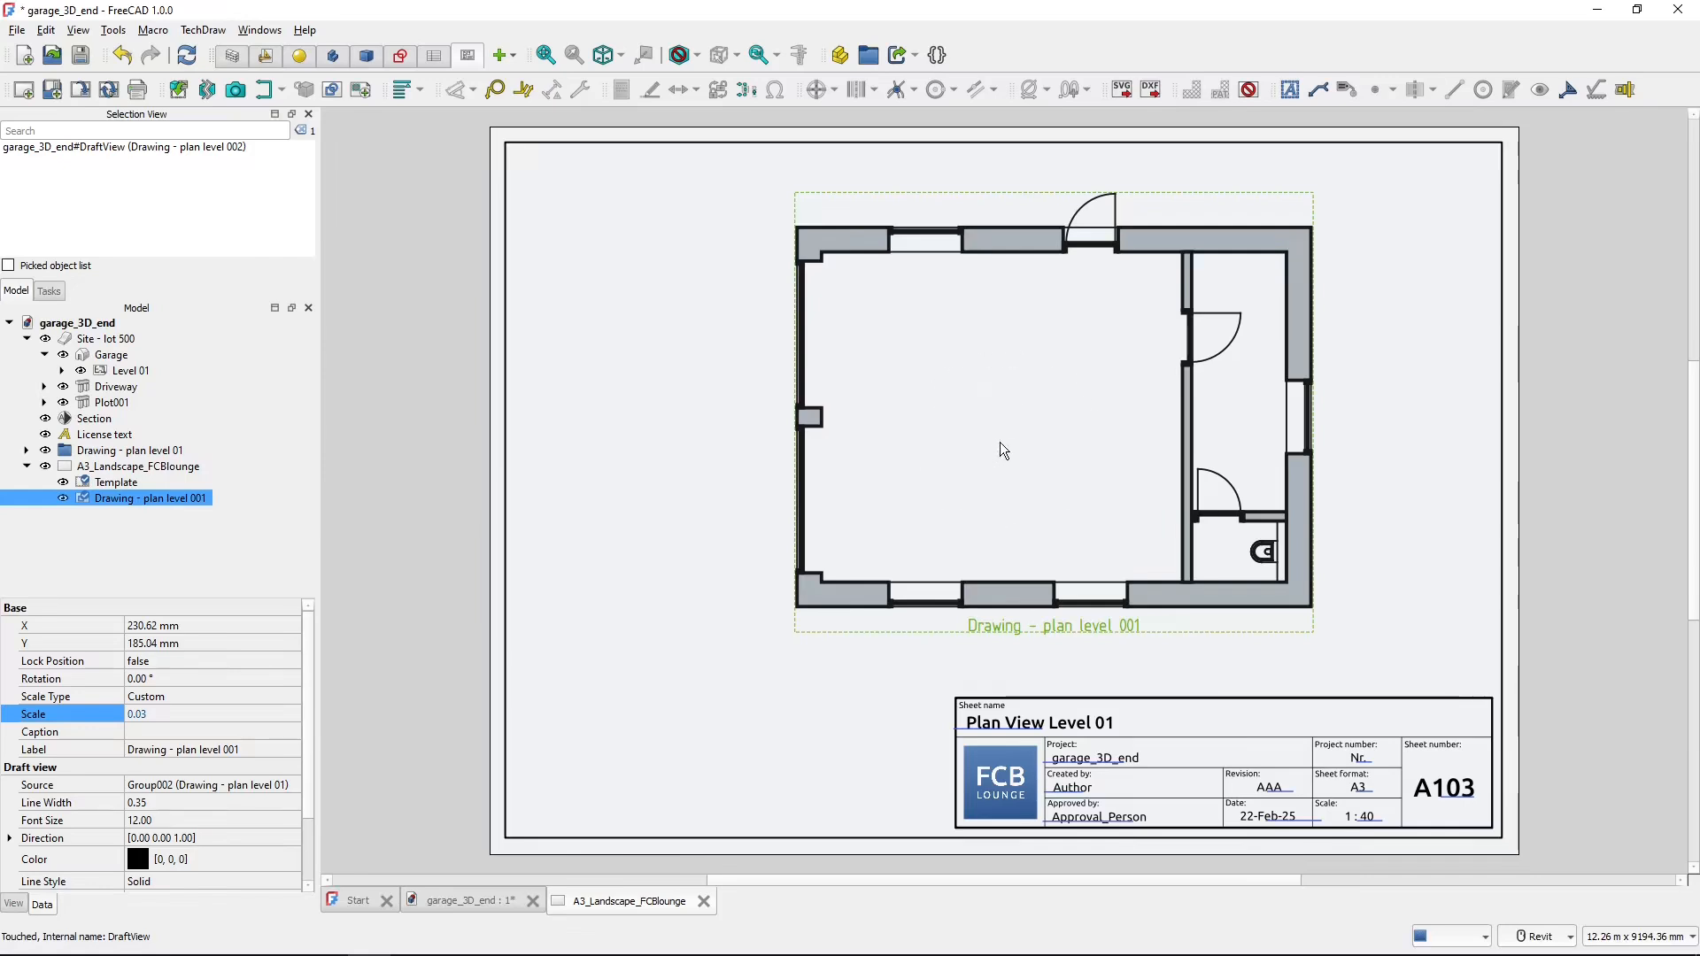
- Return to the garage_3D_end model view and examine the 2D plan drawing beside the site model up close
key(ctrl)
click(438, 900)
scroll(574, 733, down, 3)
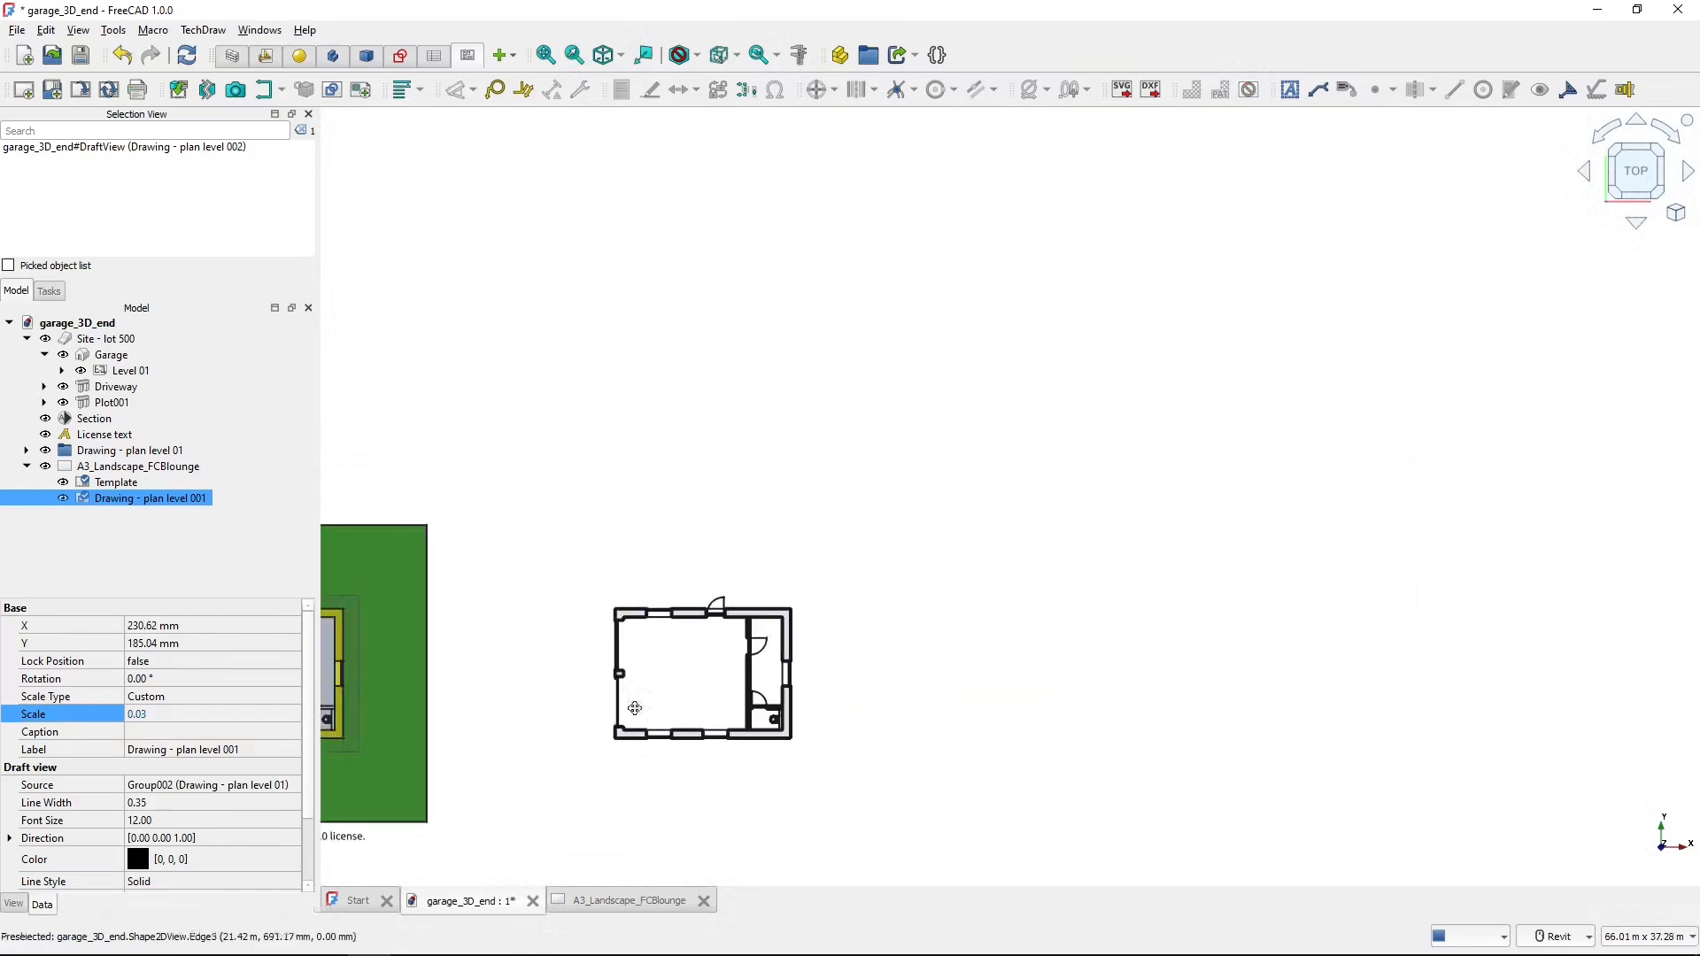
middle_drag(635, 709, 1018, 503)
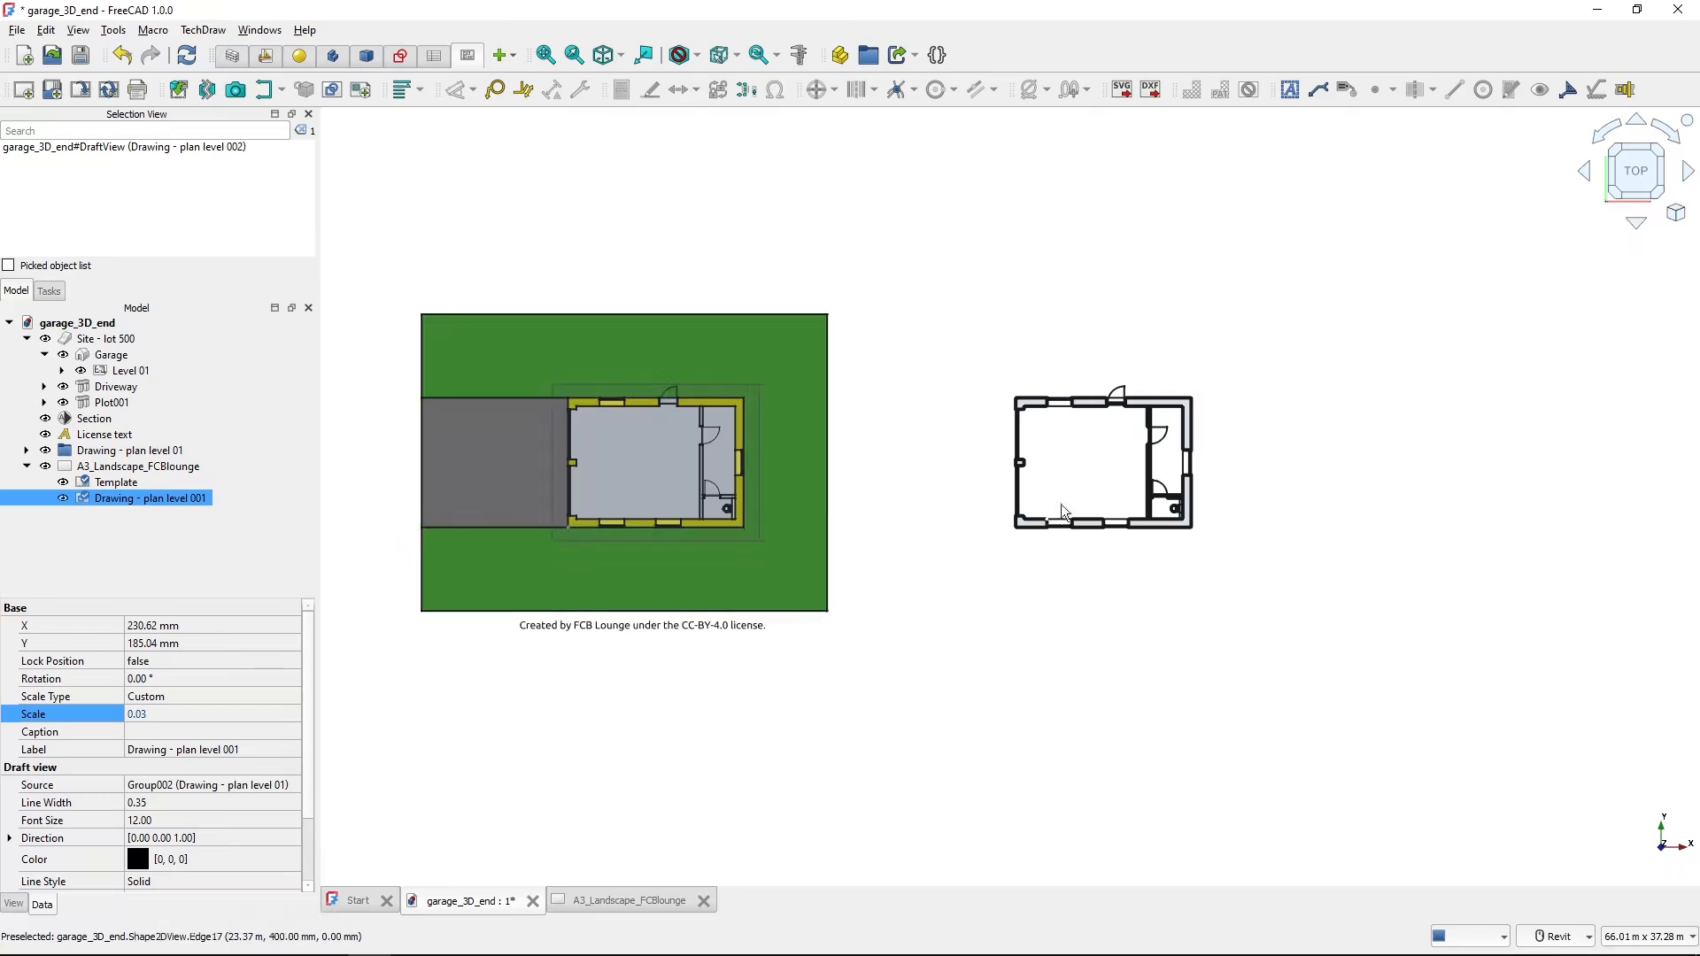
scroll(1062, 512, up, 4)
middle_drag(1096, 486, 910, 547)
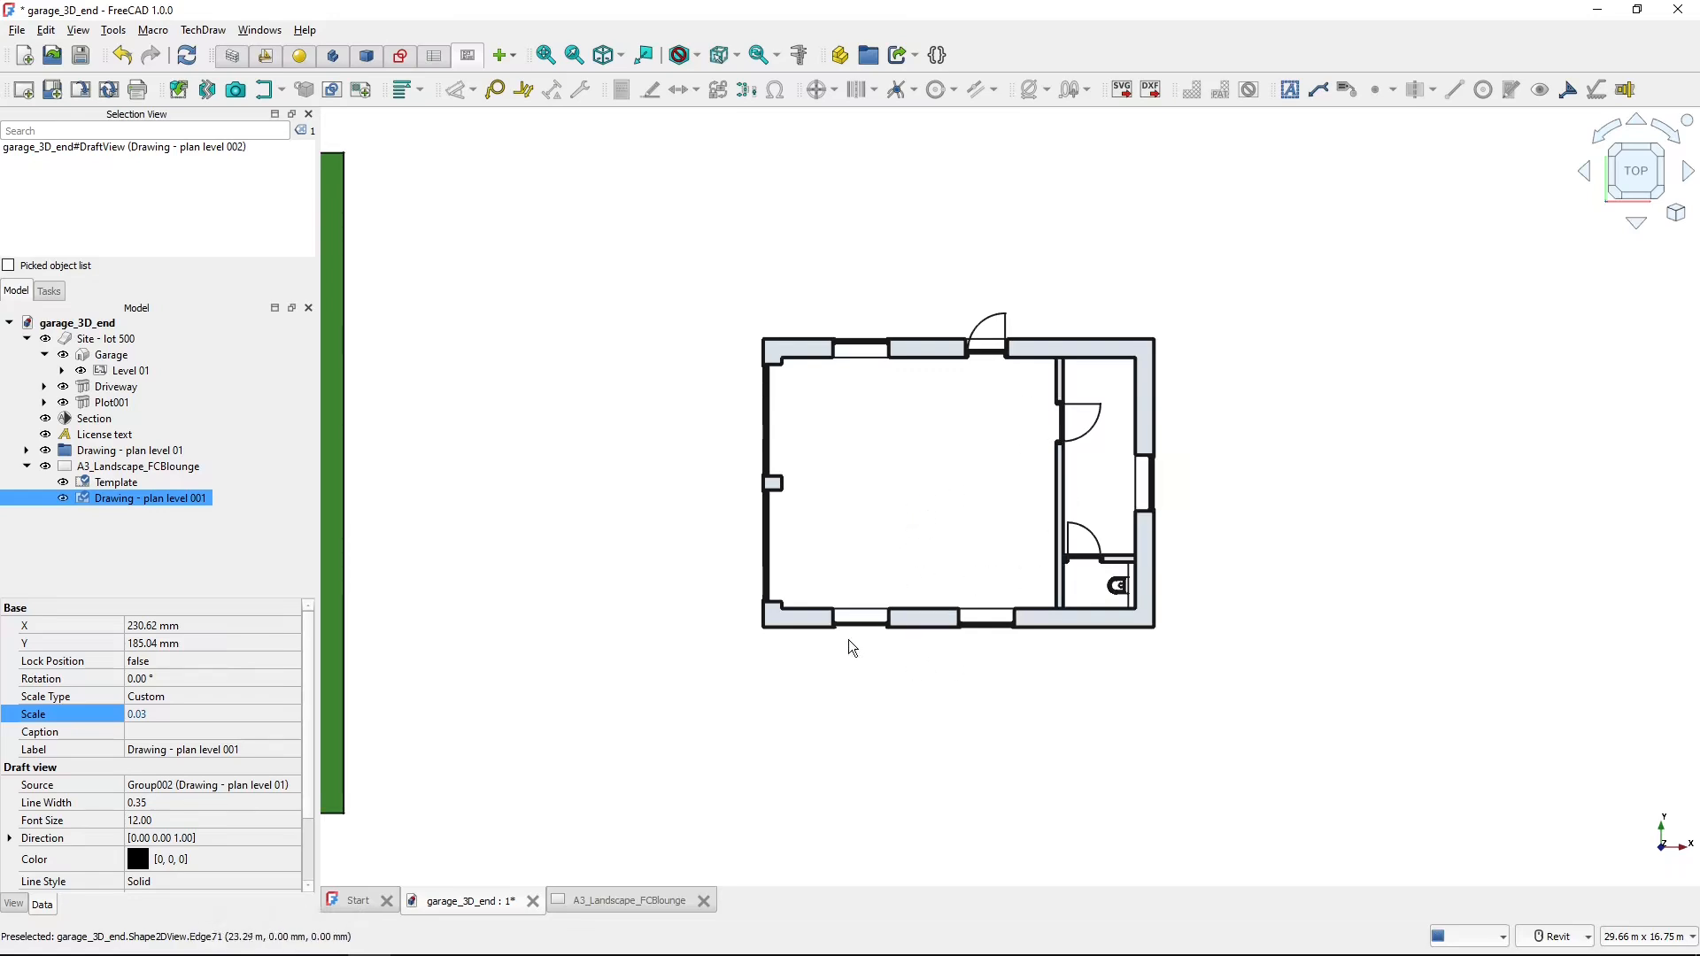
scroll(911, 539, up, 3)
middle_drag(911, 540, 842, 619)
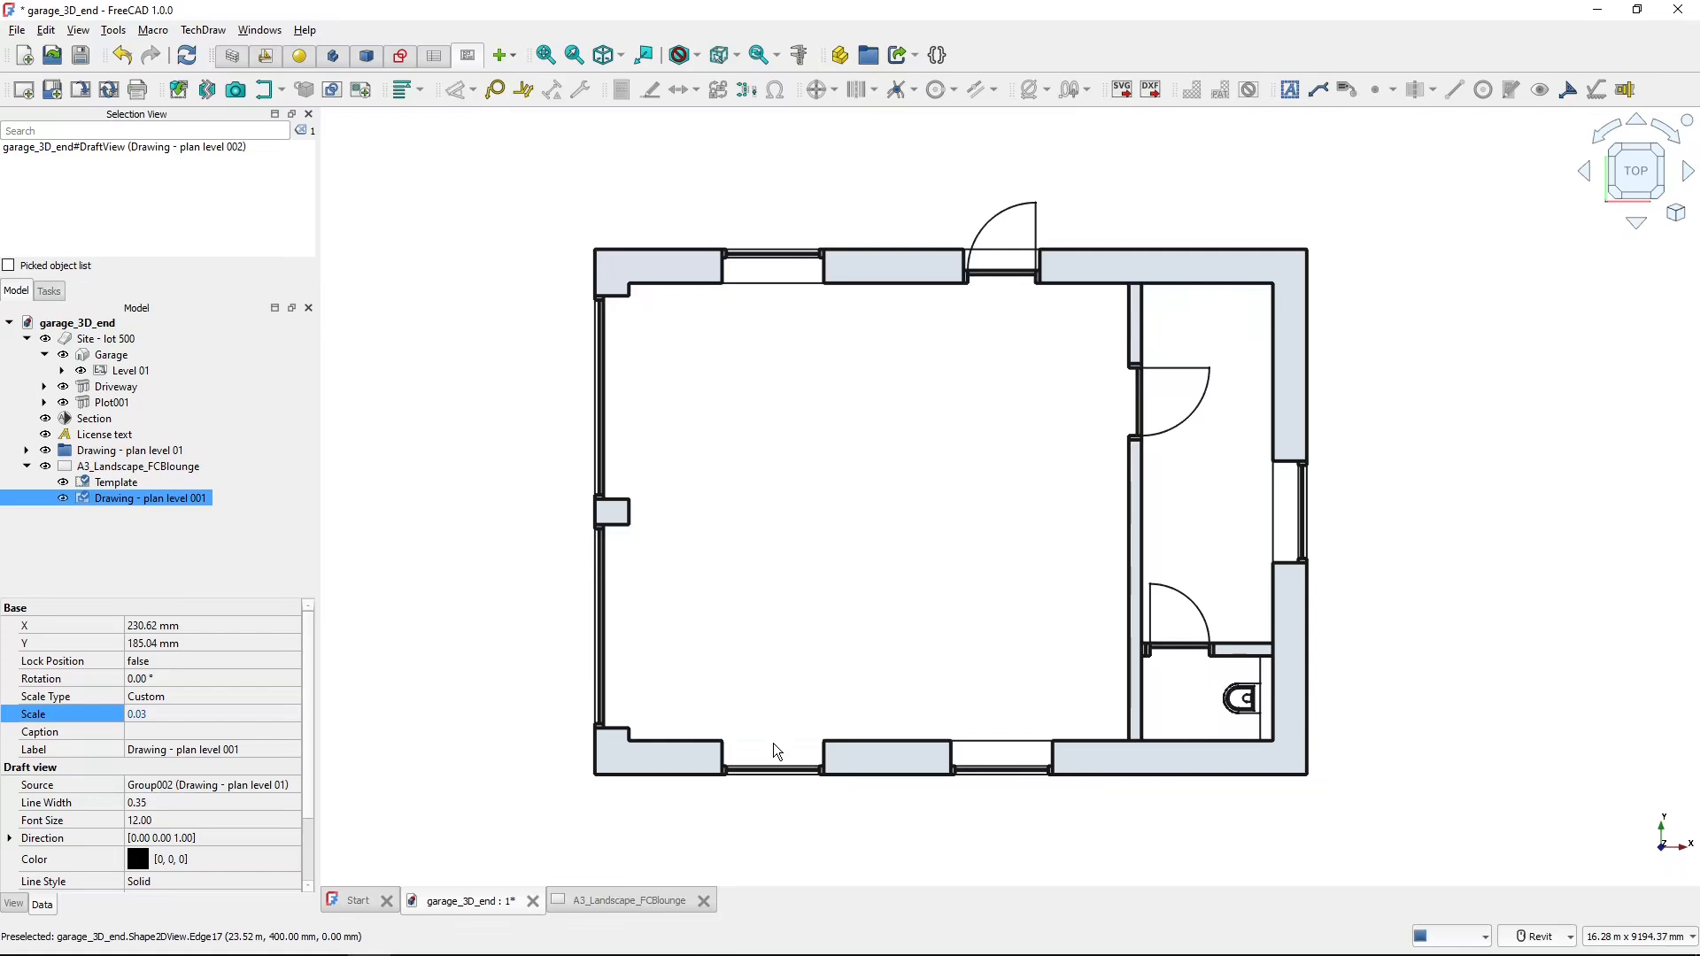
- Examine the display line widths of the projected edges and the cut wall faces in the 2D plan
click(14, 903)
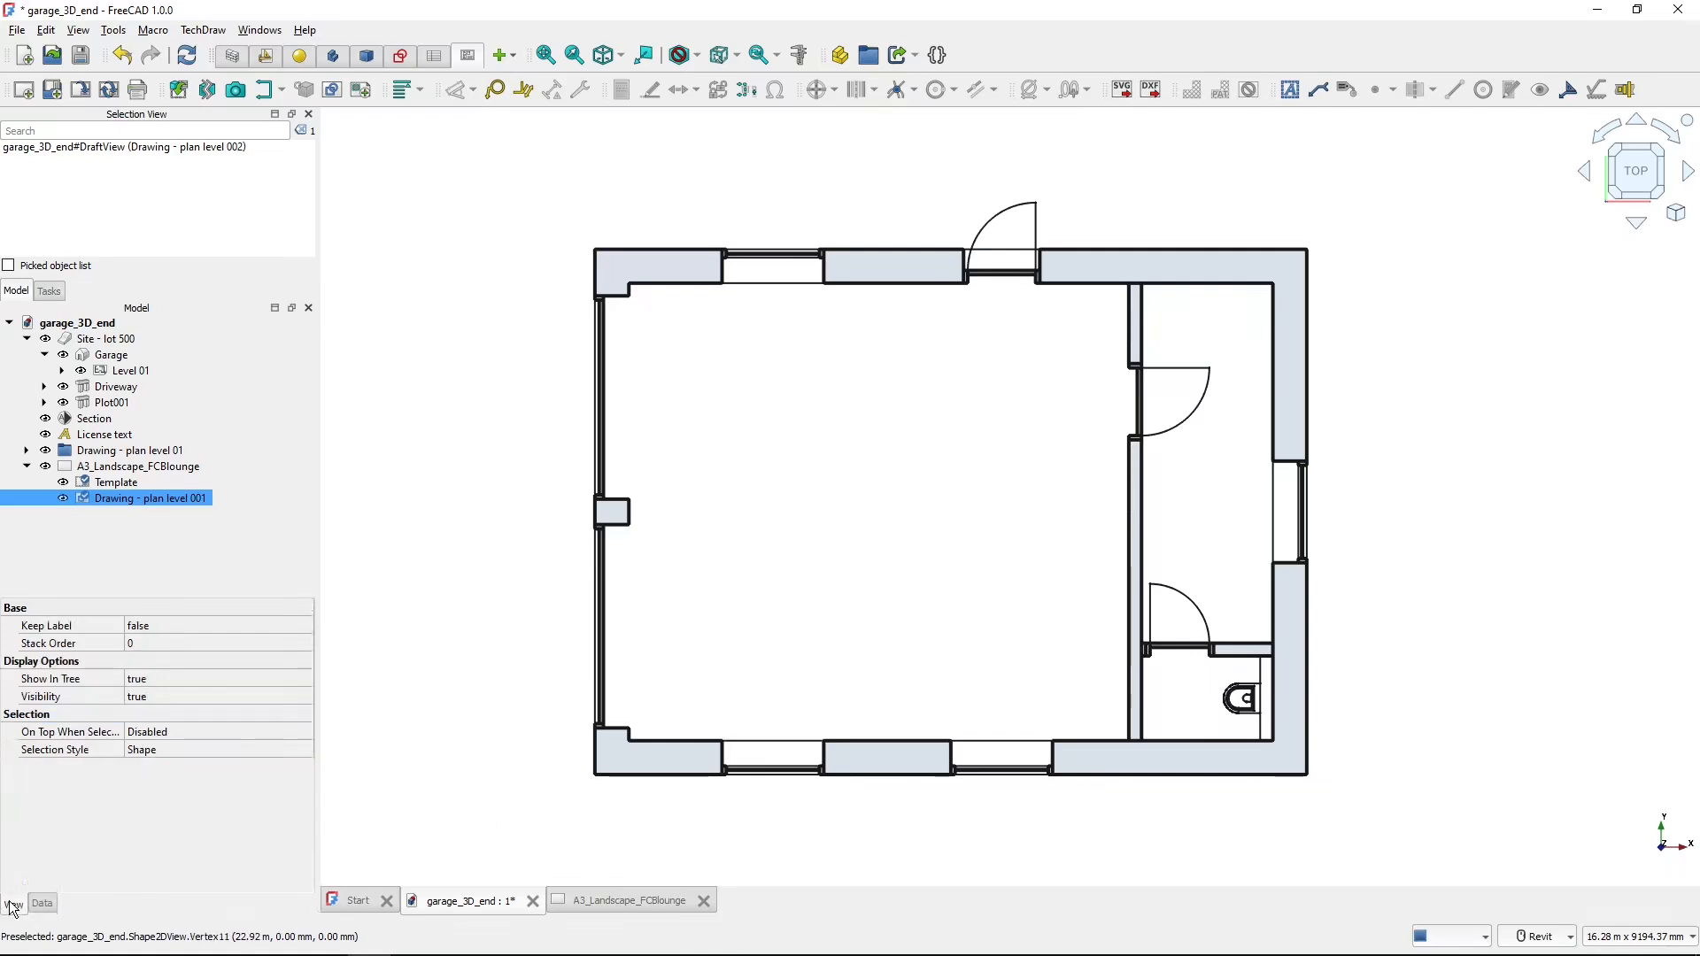
click(744, 740)
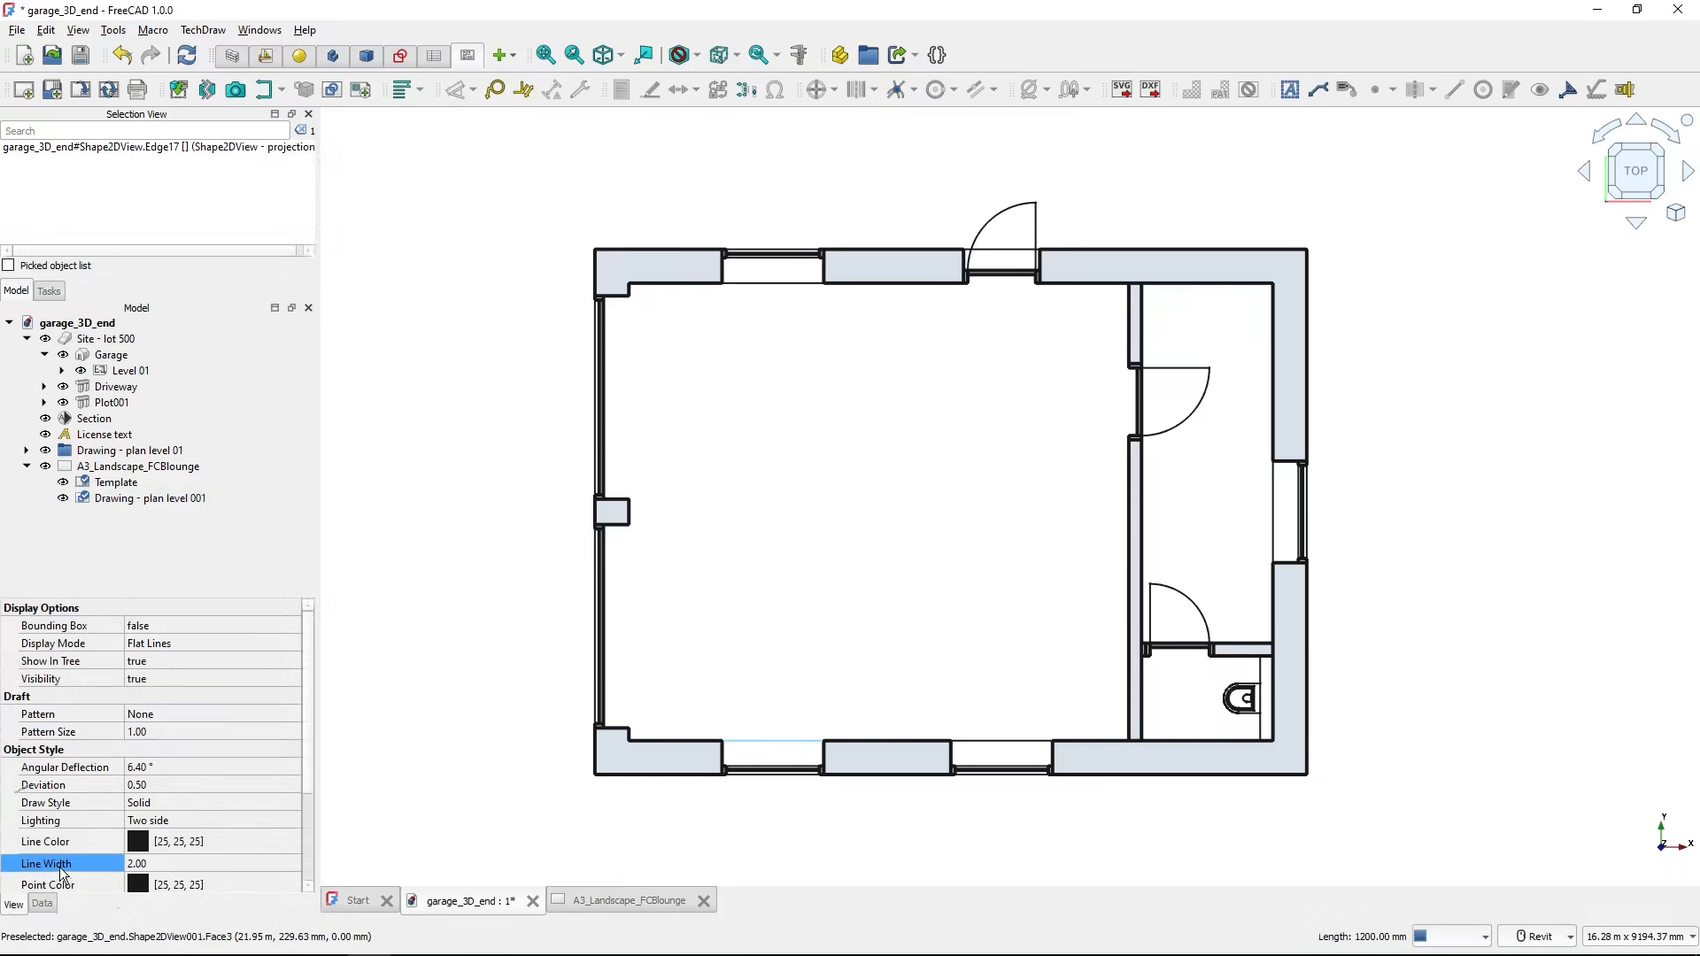
click(149, 868)
click(151, 871)
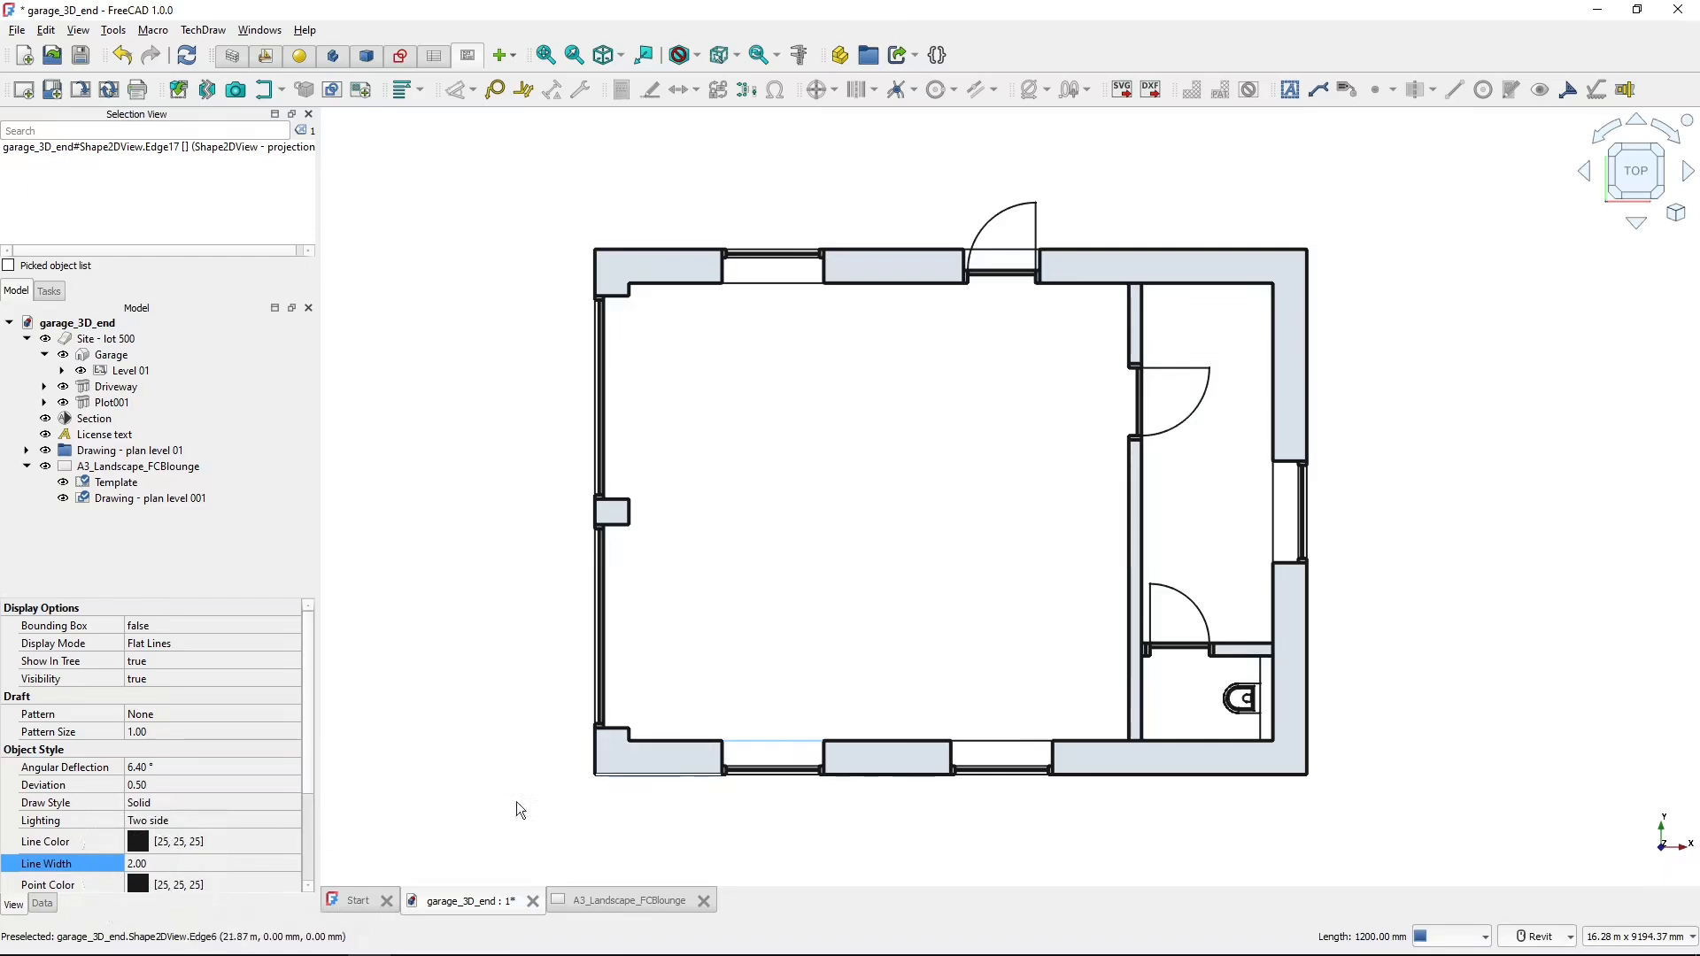
click(652, 743)
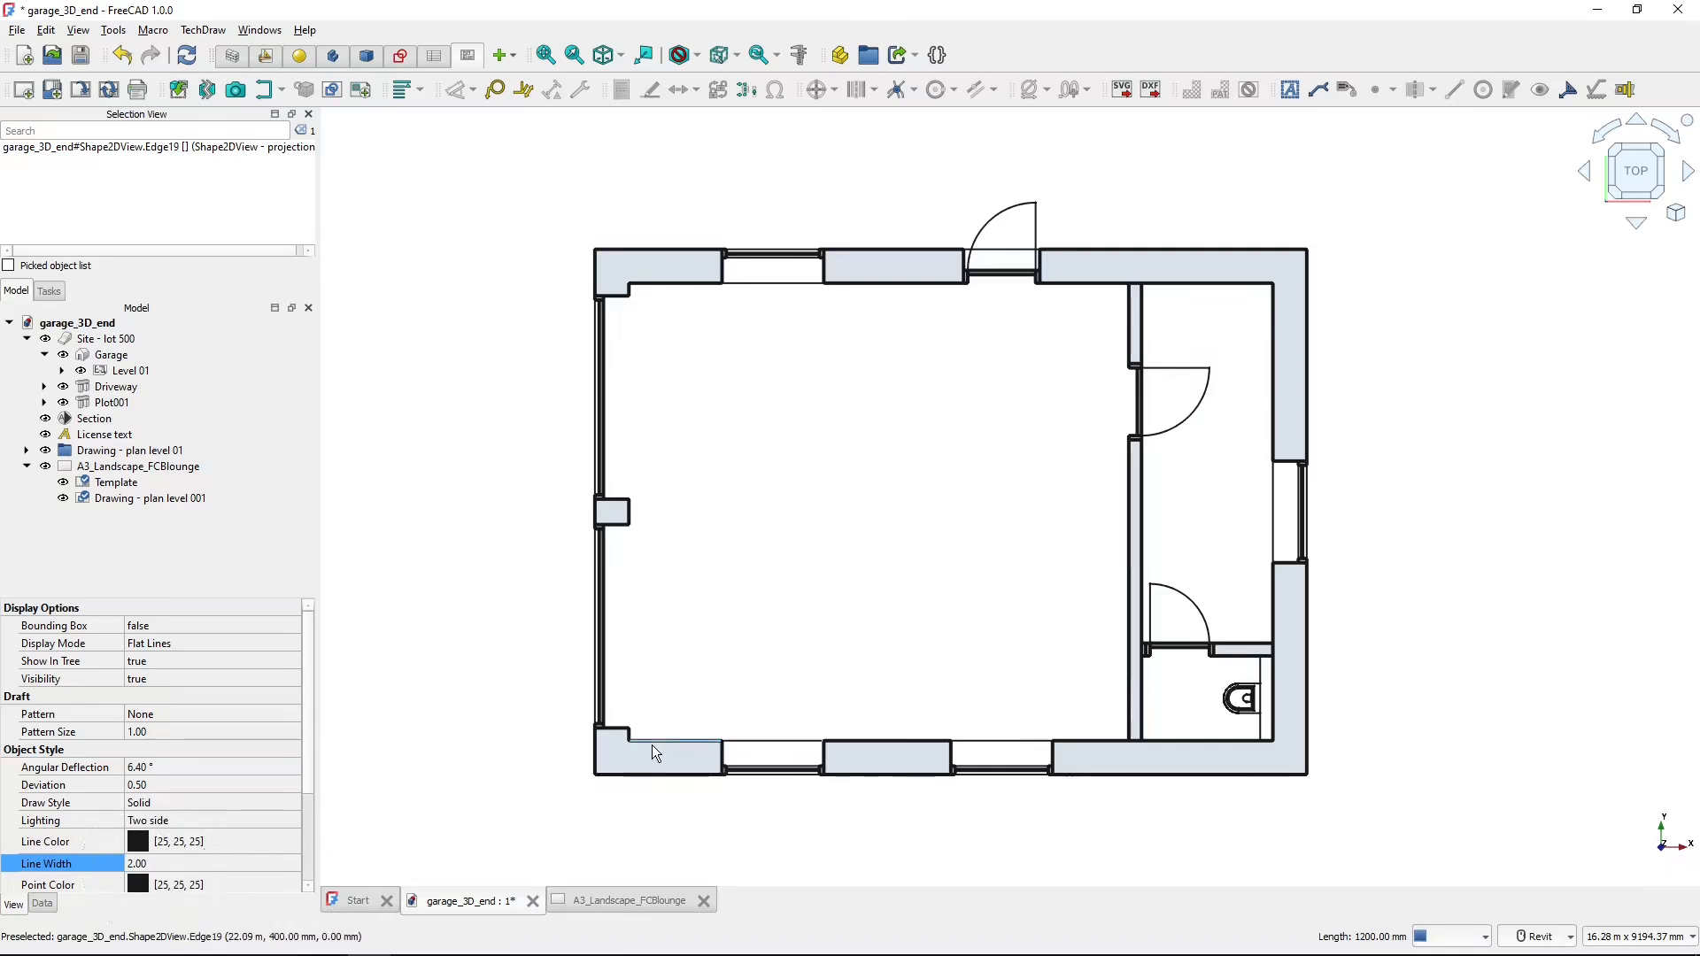
click(646, 762)
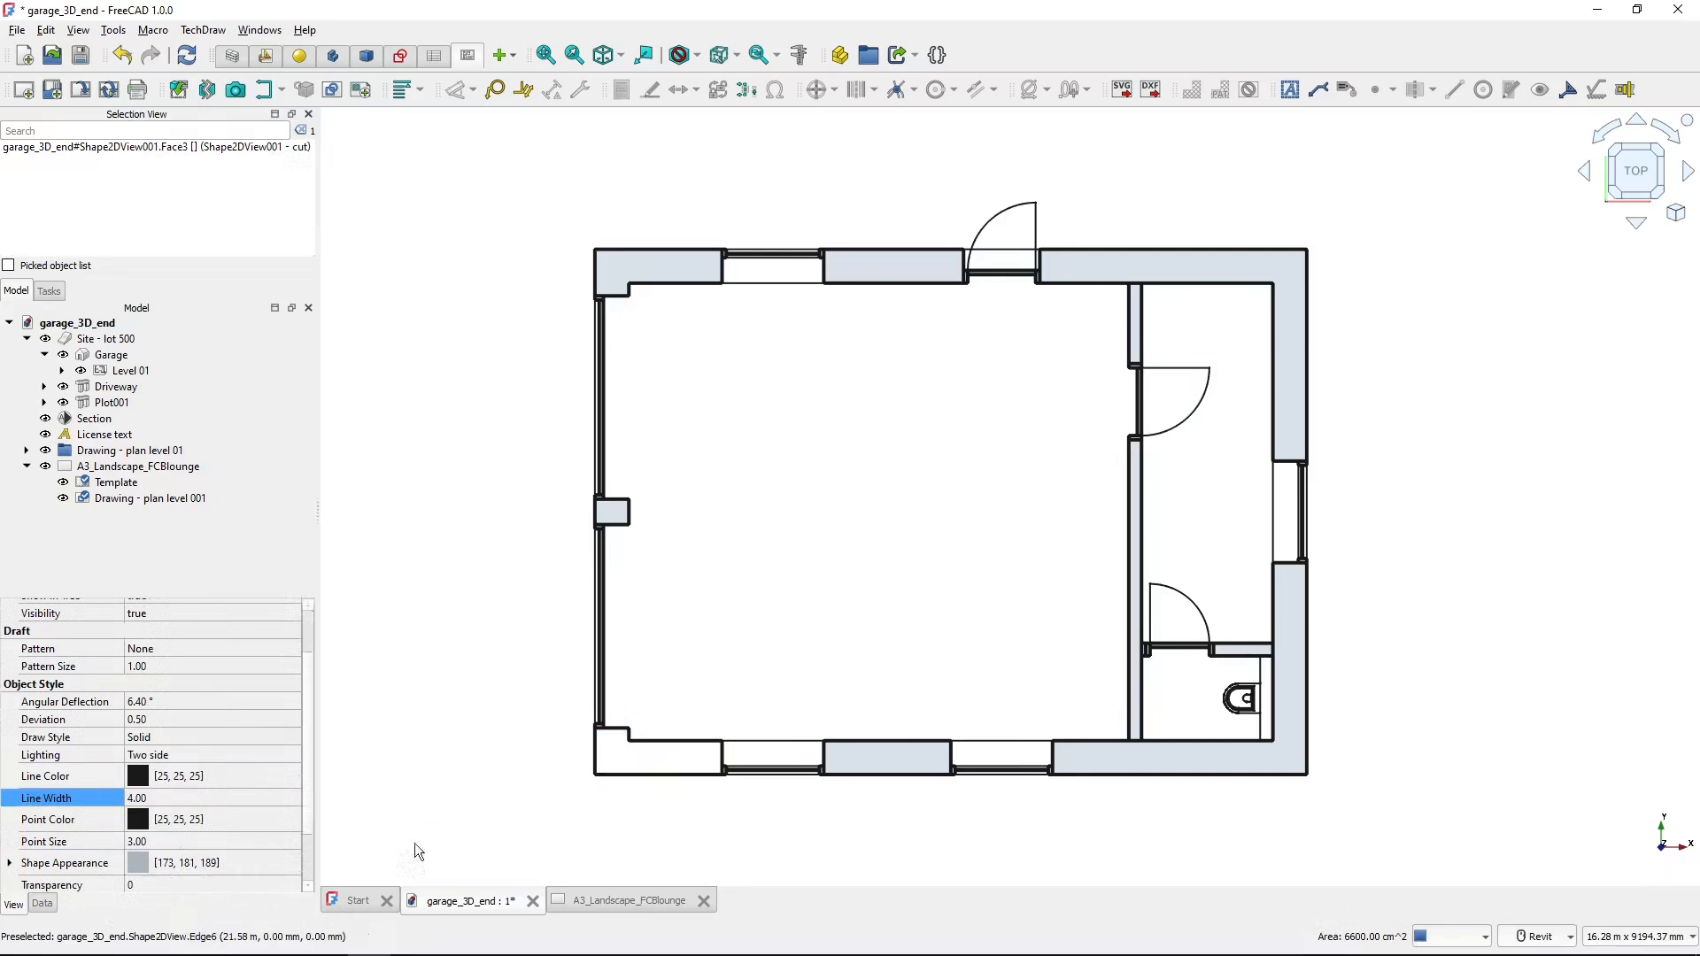
- Examine the plan view's lines up close on the A3 sheet and look through its line style properties
click(580, 899)
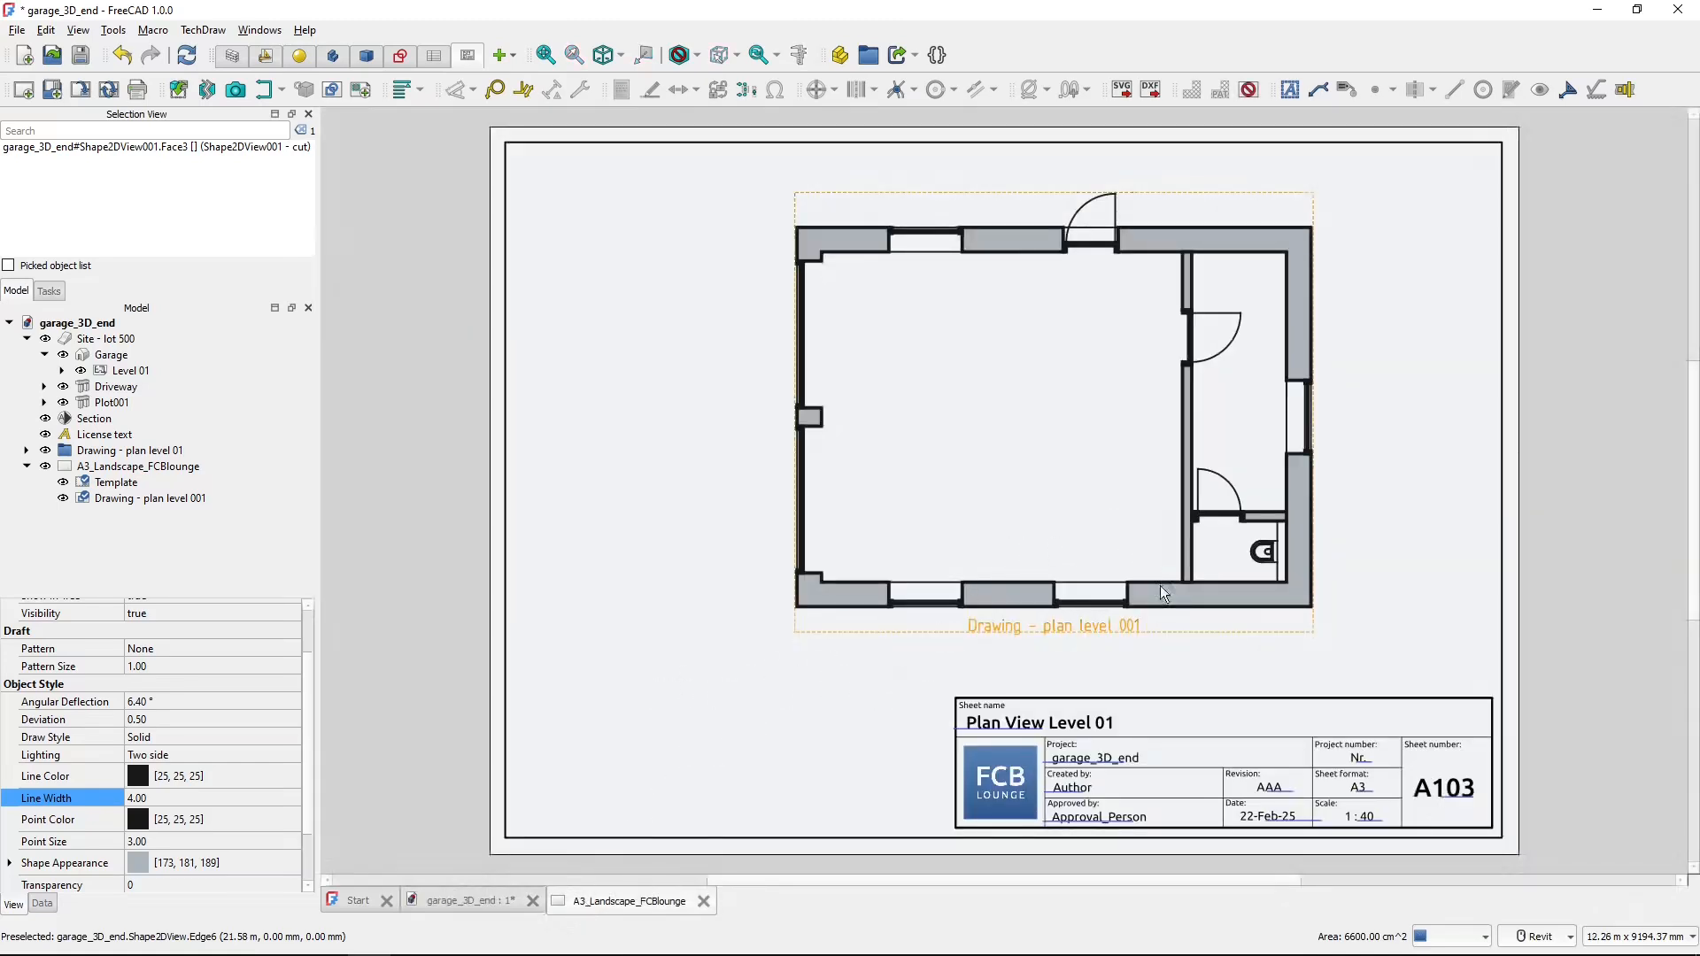
click(1059, 627)
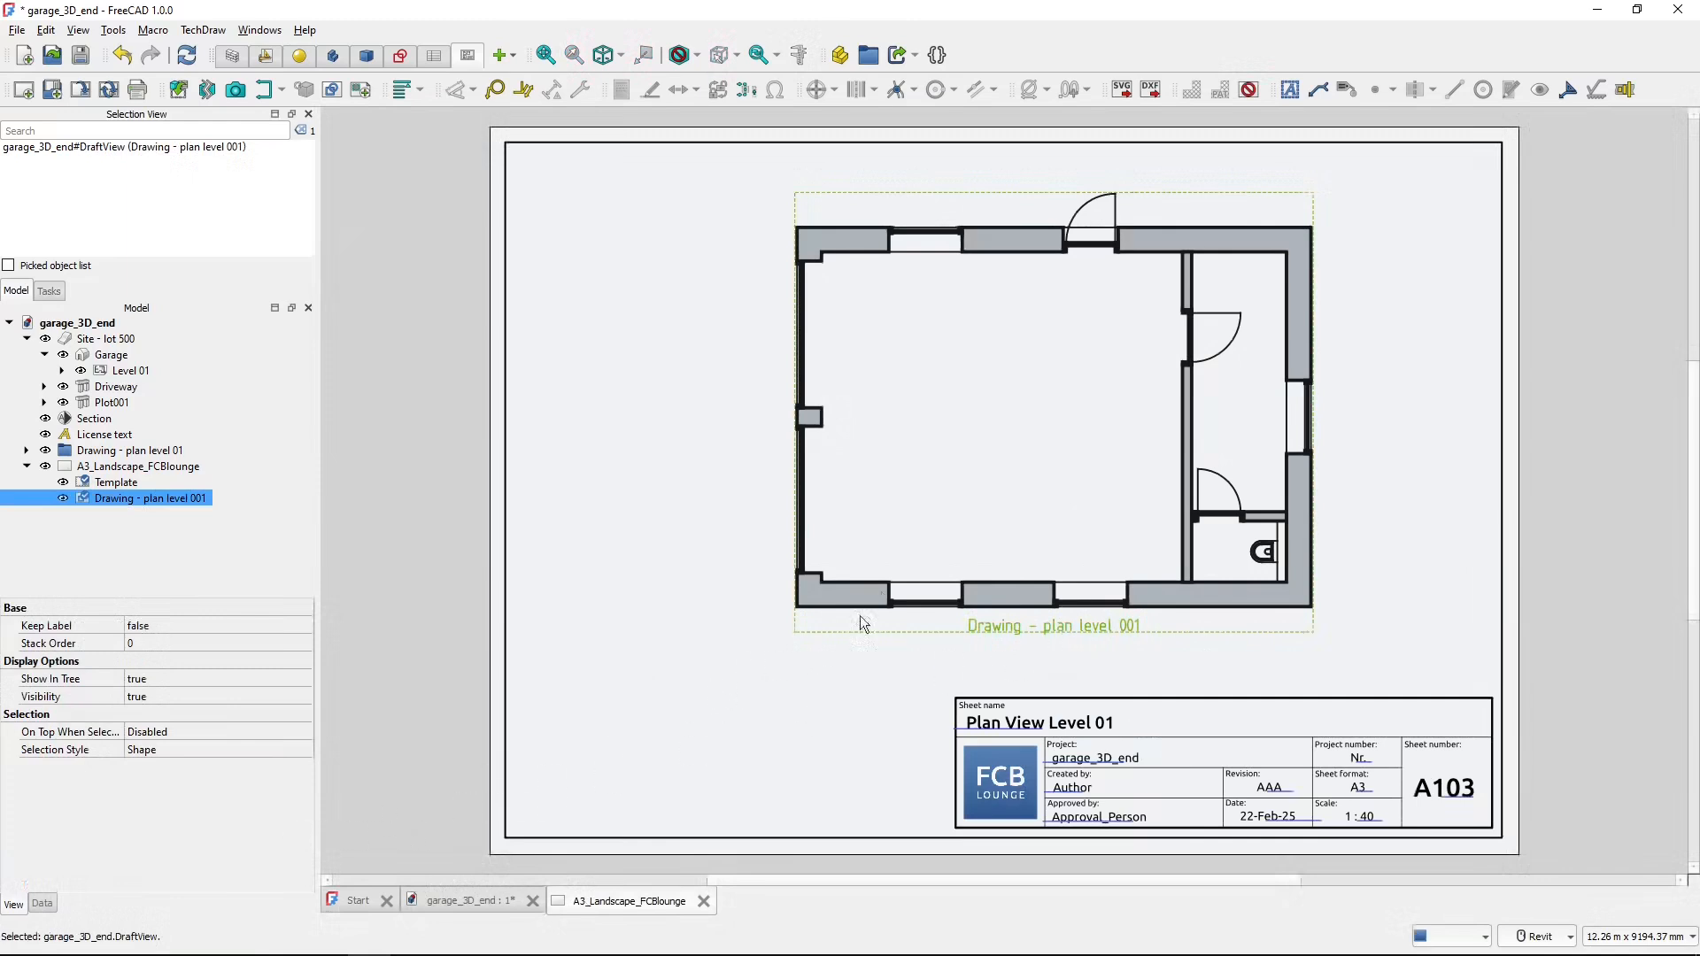
scroll(883, 587, up, 1)
scroll(883, 586, up, 2)
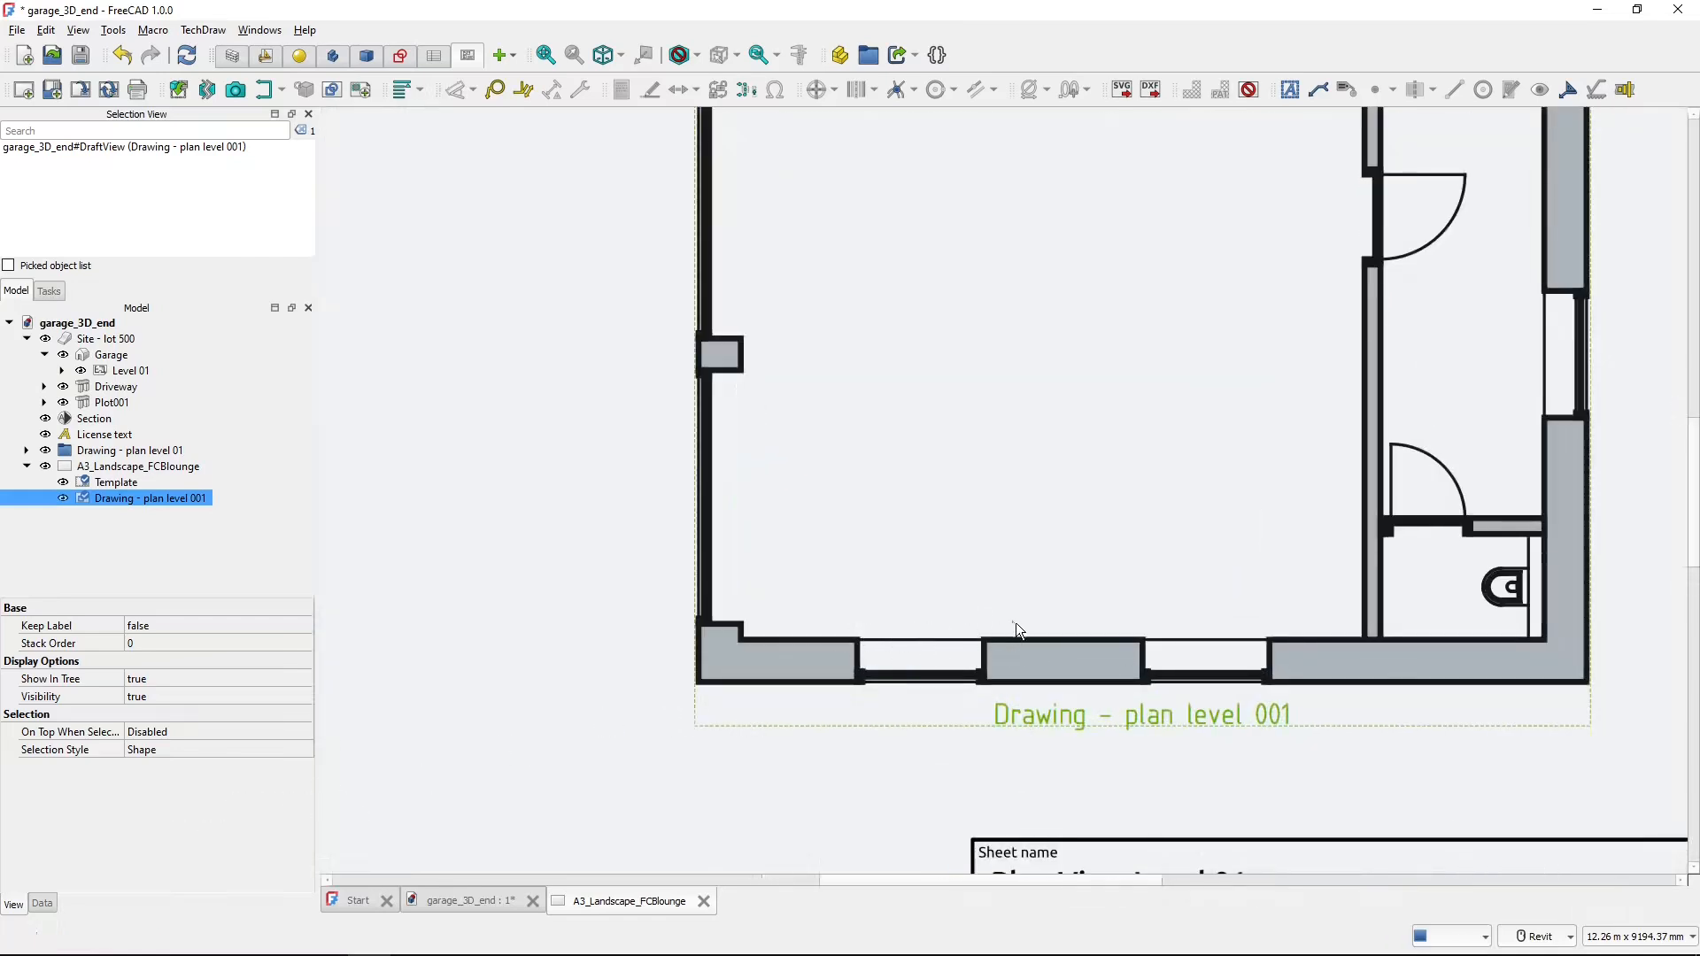
click(42, 904)
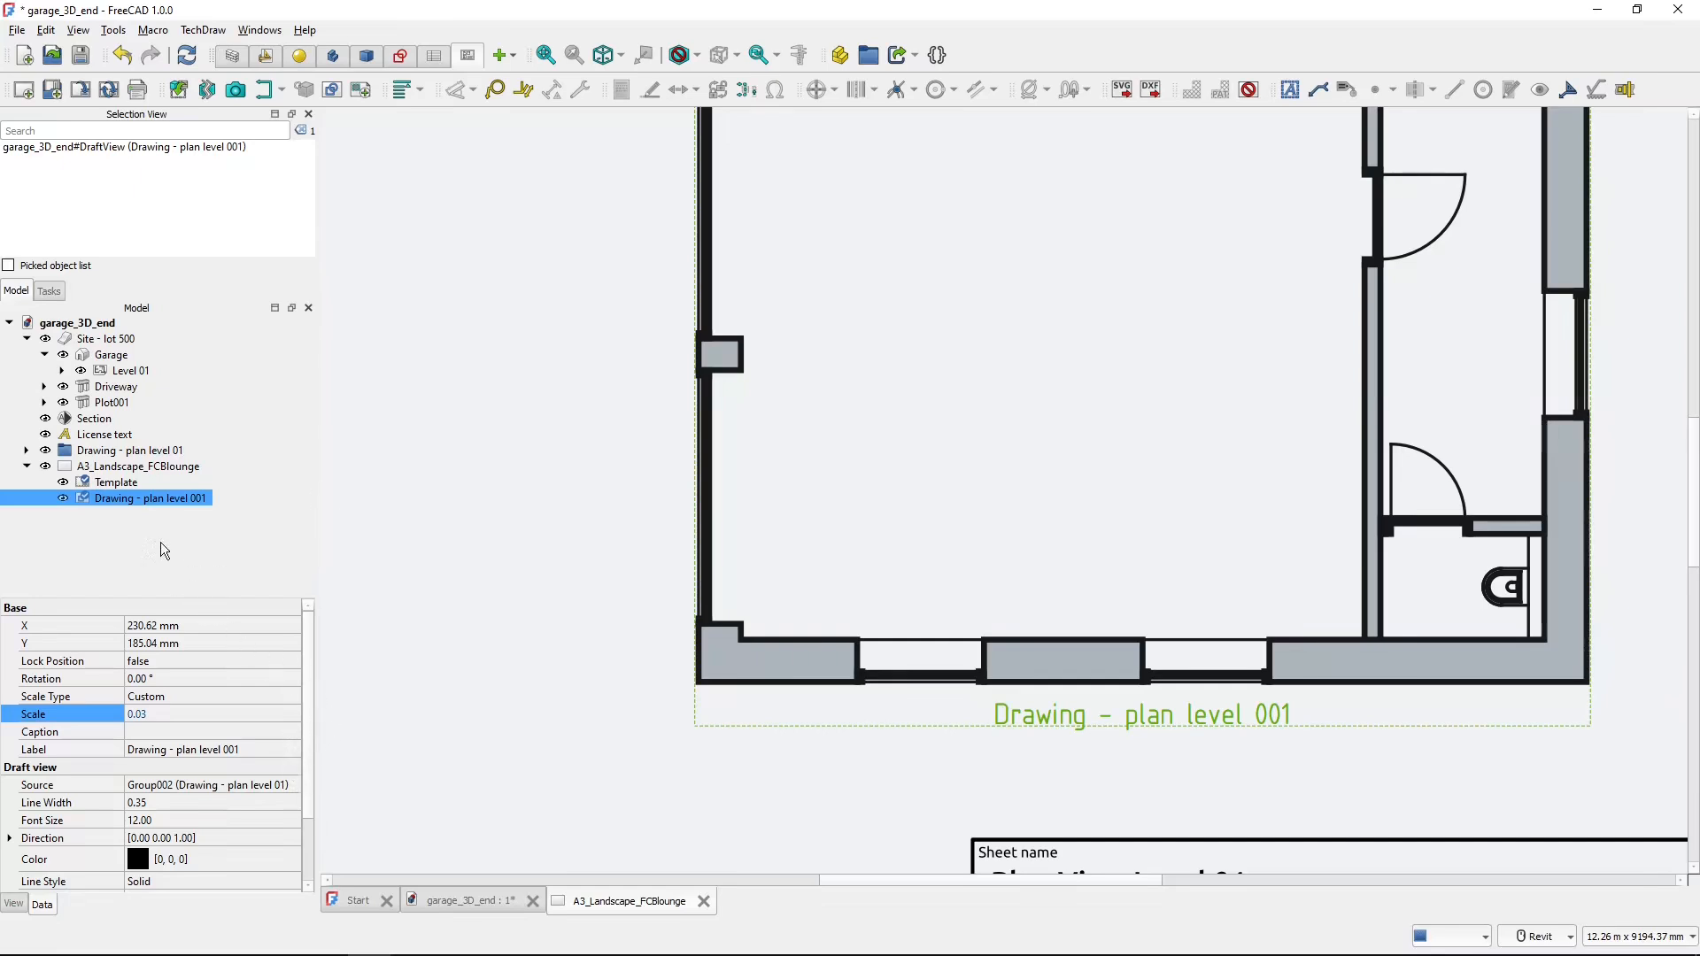
drag(309, 743, 323, 830)
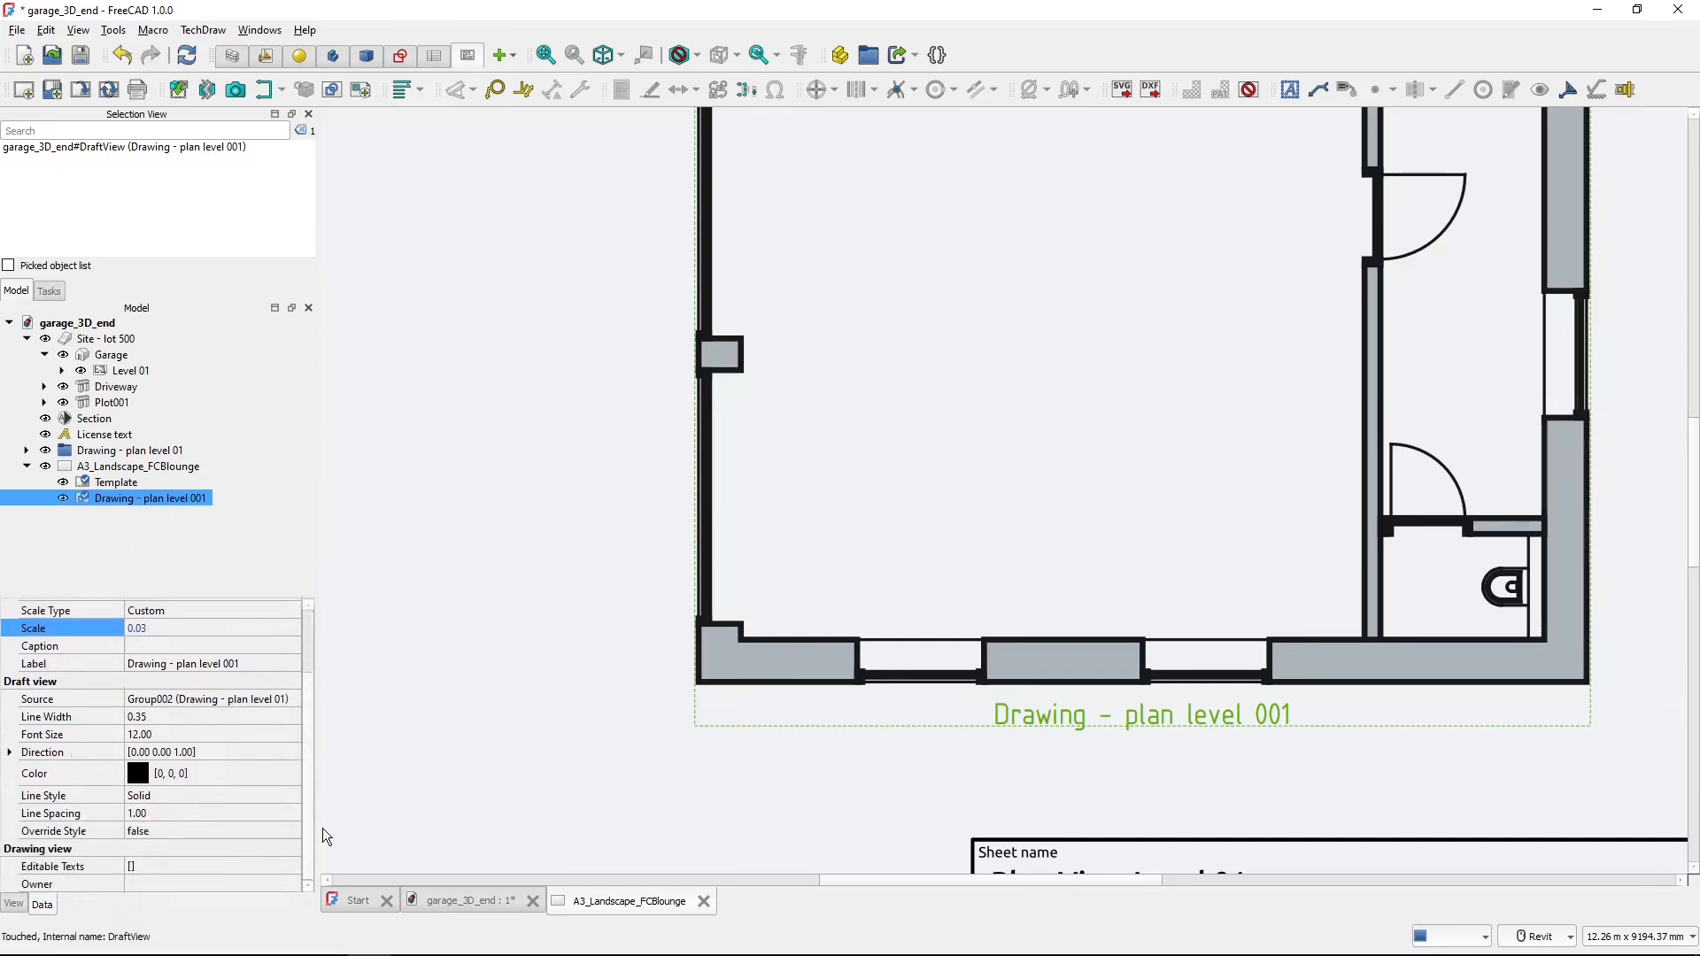
click(16, 904)
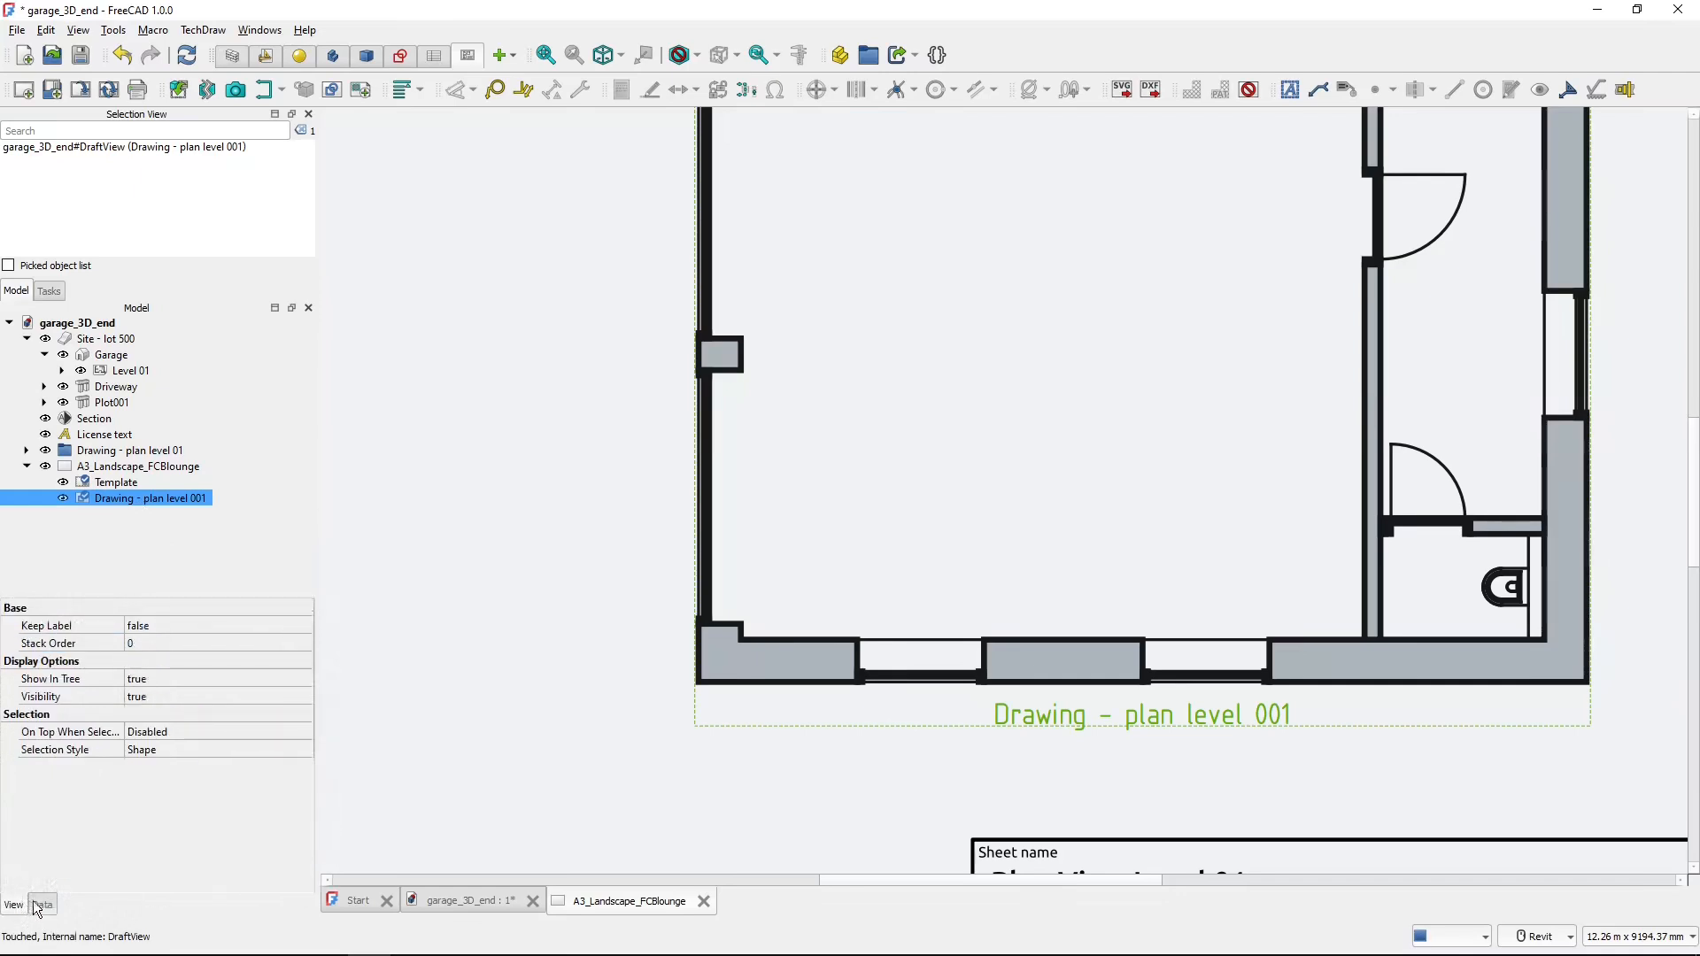
click(40, 905)
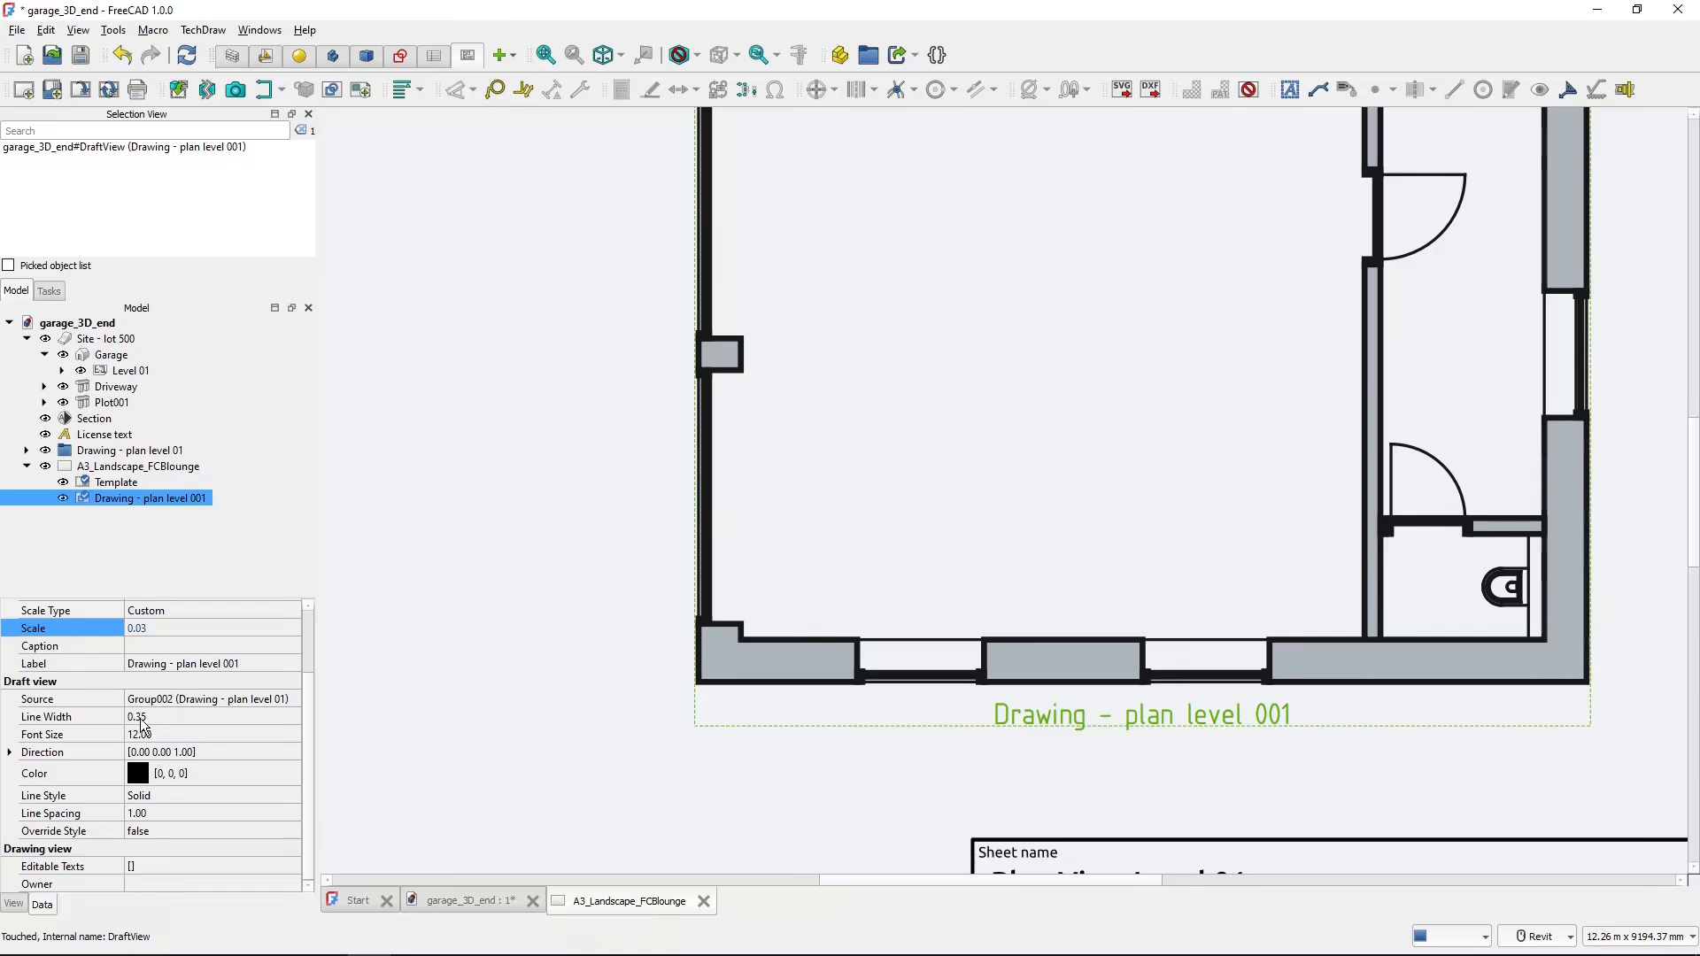
- Compare the projection shape's line width in the model with the line width property of the plan view on the sheet
click(471, 905)
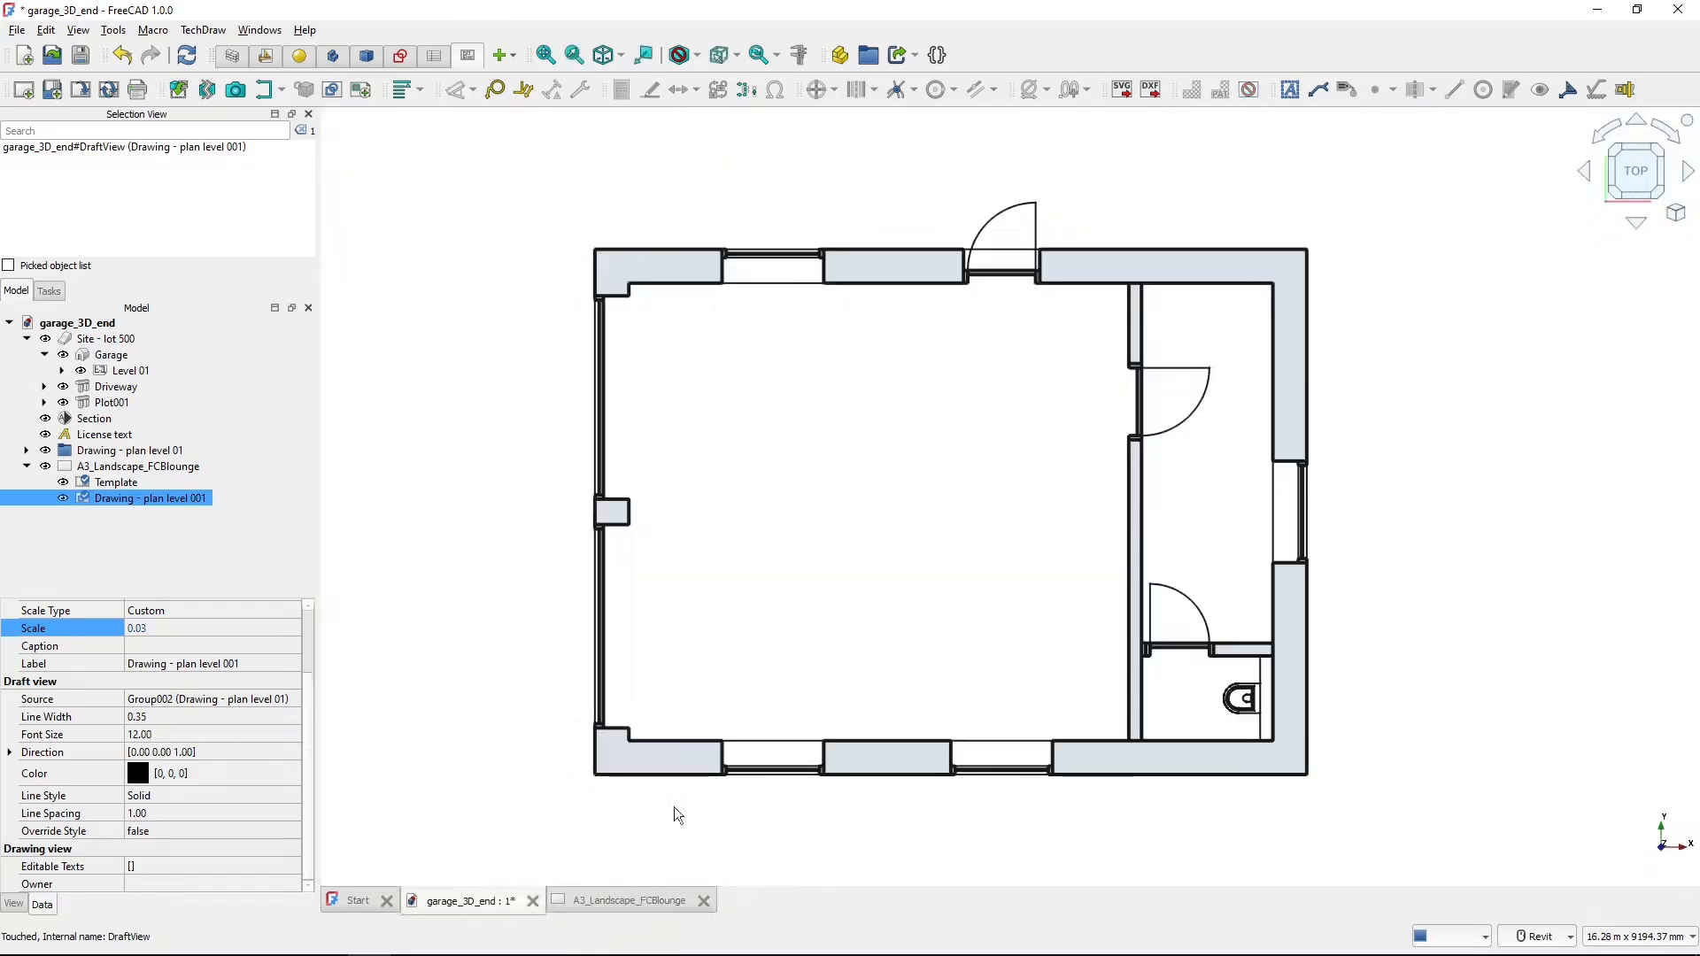
click(763, 741)
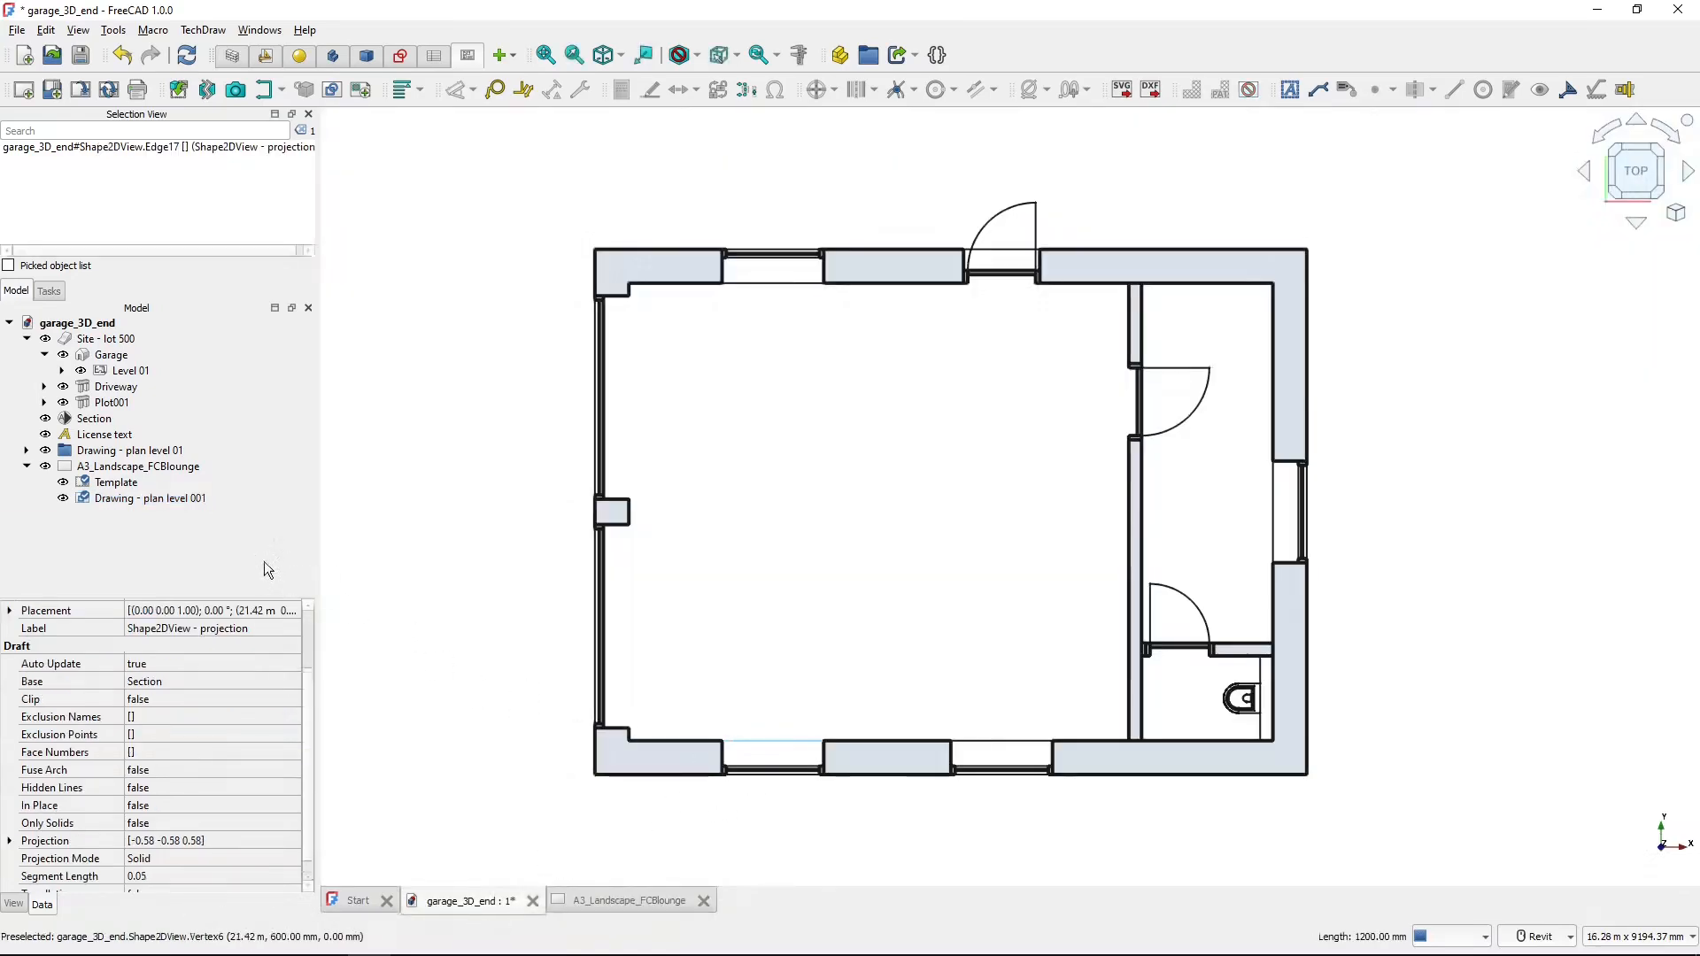
click(13, 904)
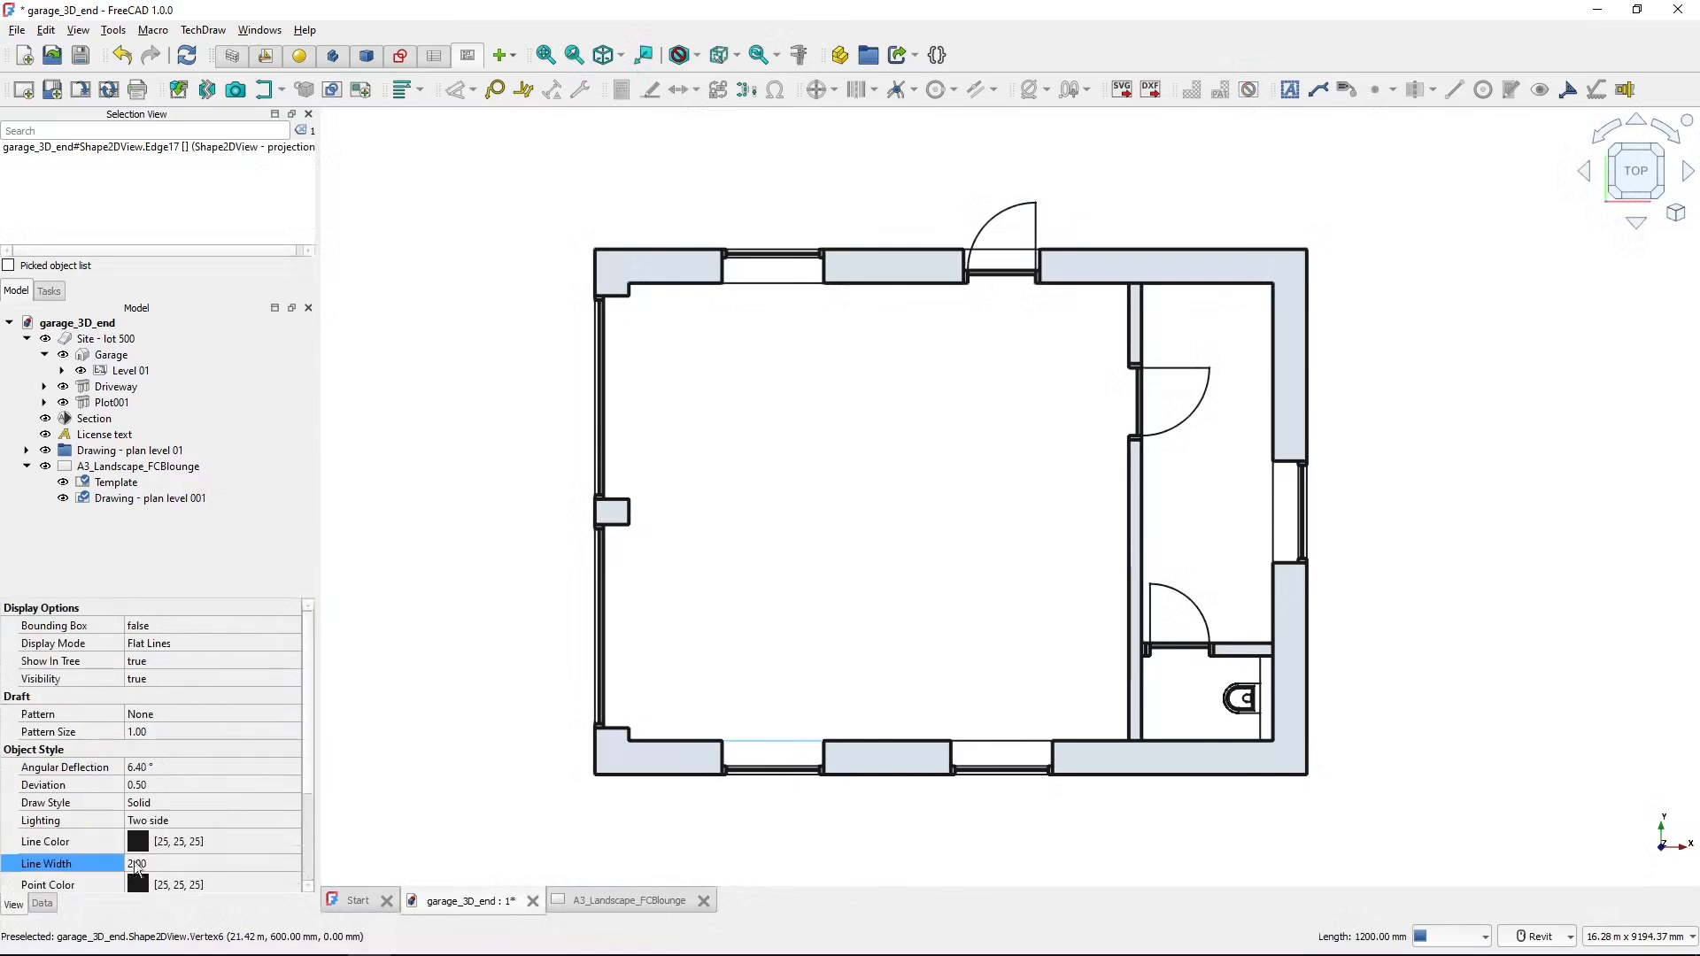
click(567, 904)
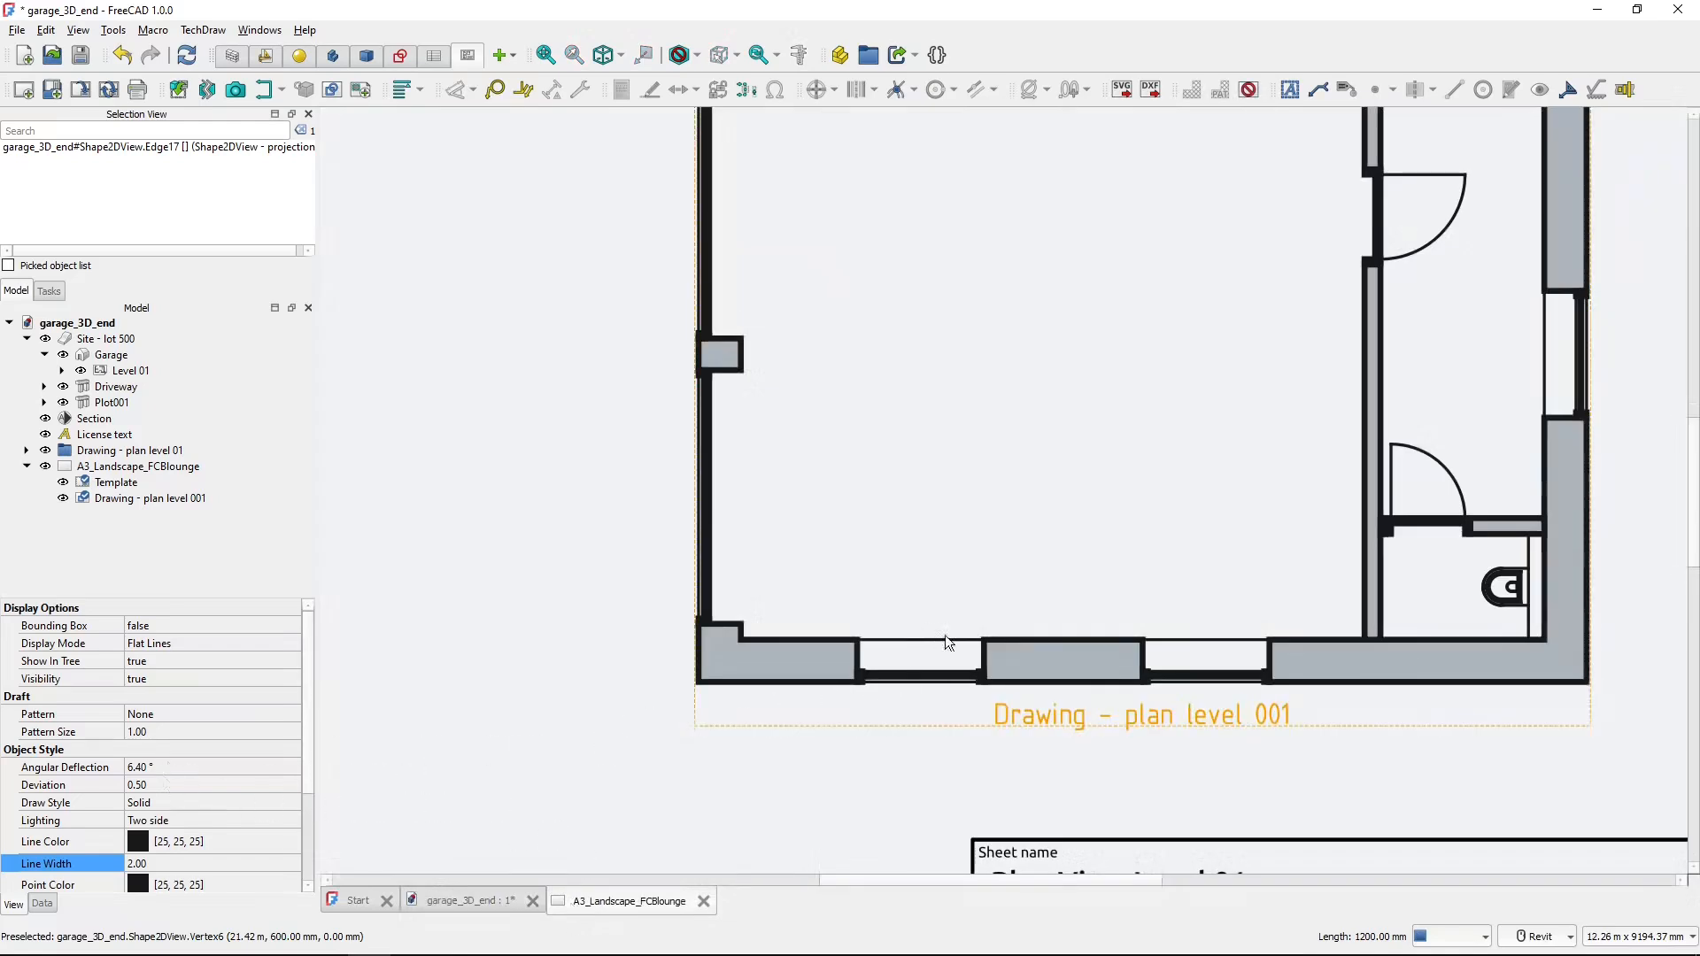
click(156, 500)
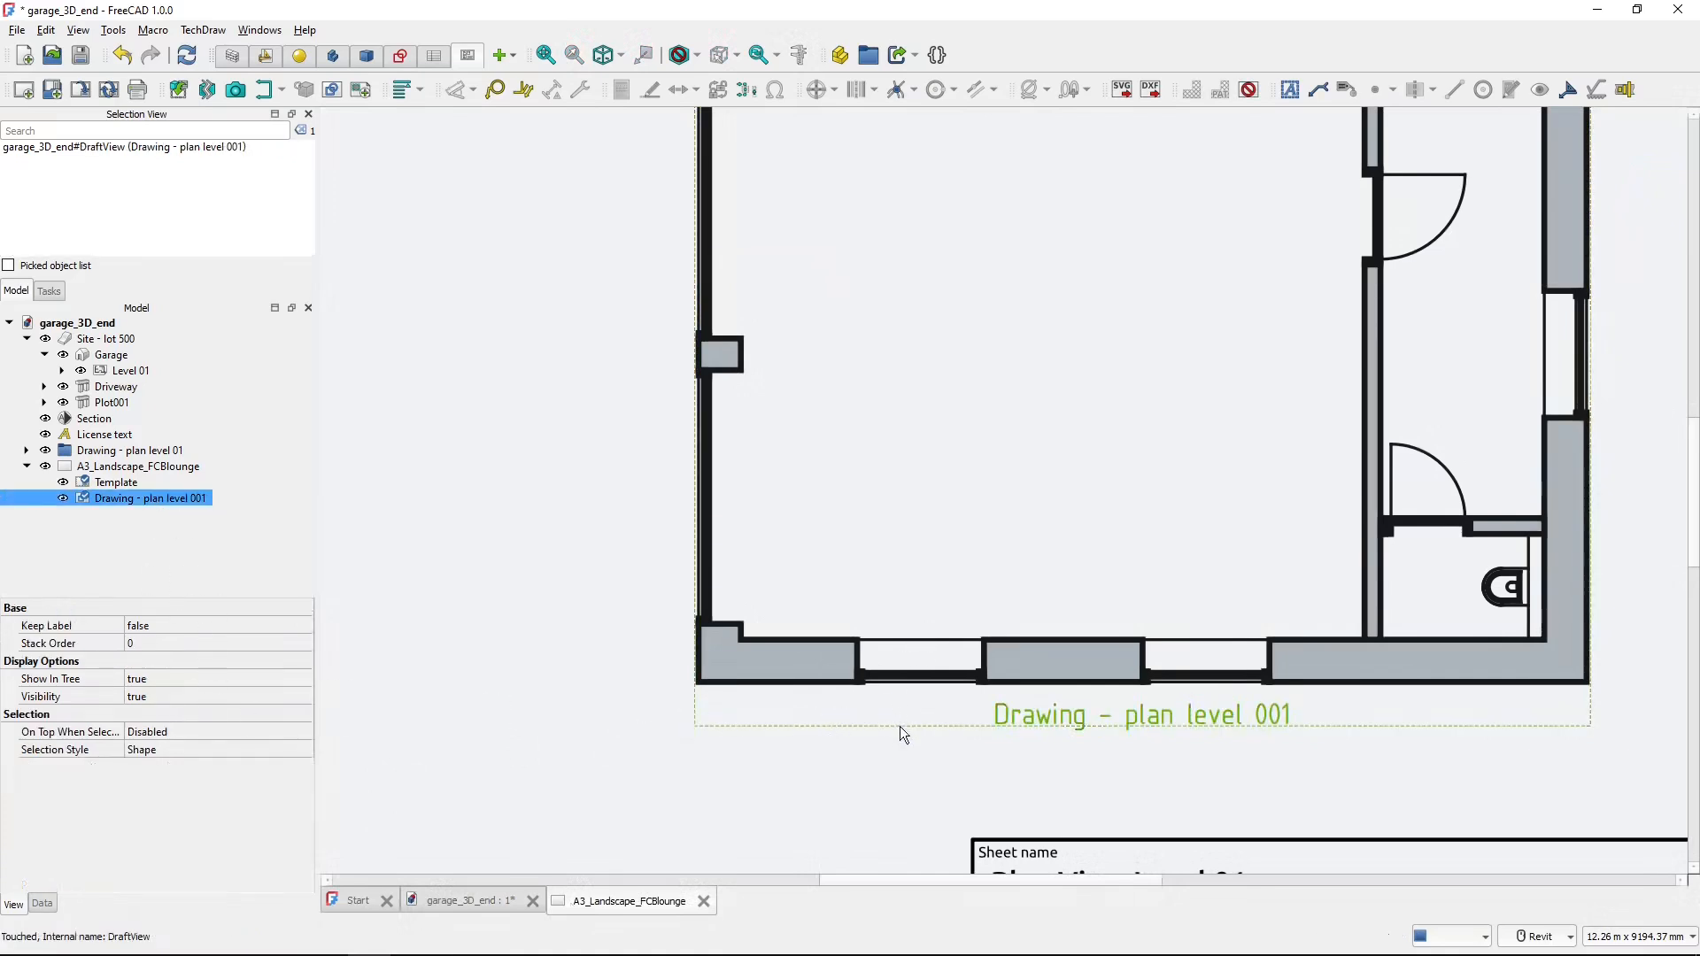
click(42, 903)
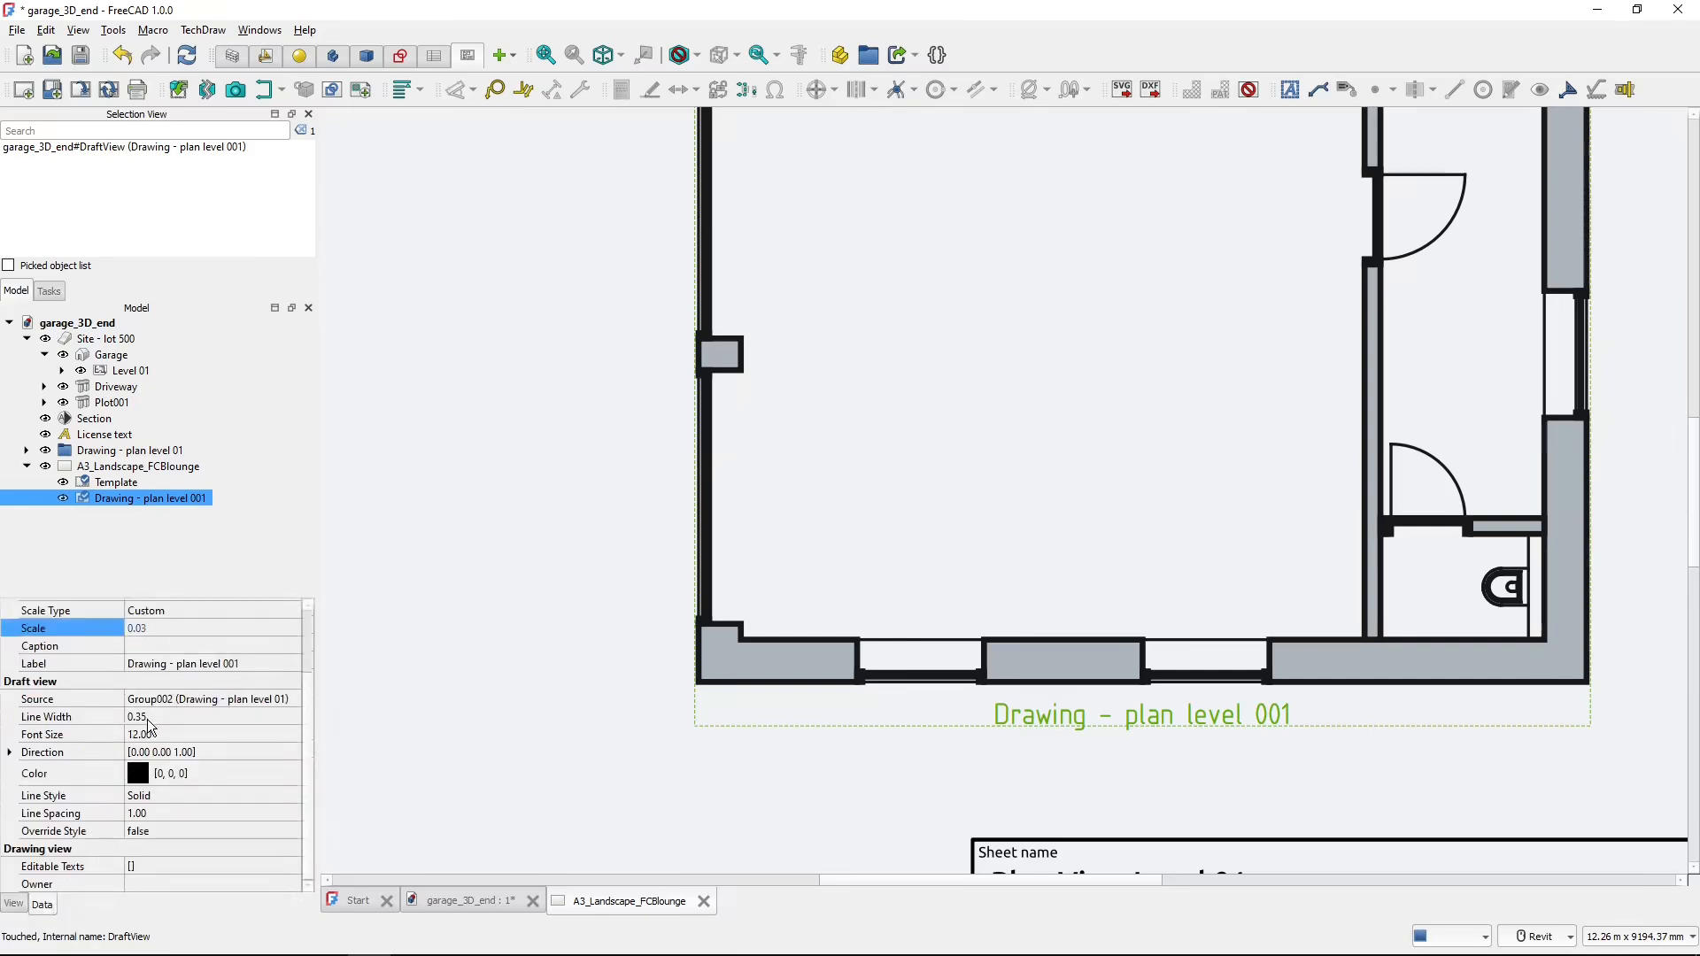
- Set the line width of the plan view on the sheet to 0.15
mouse_move(151, 726)
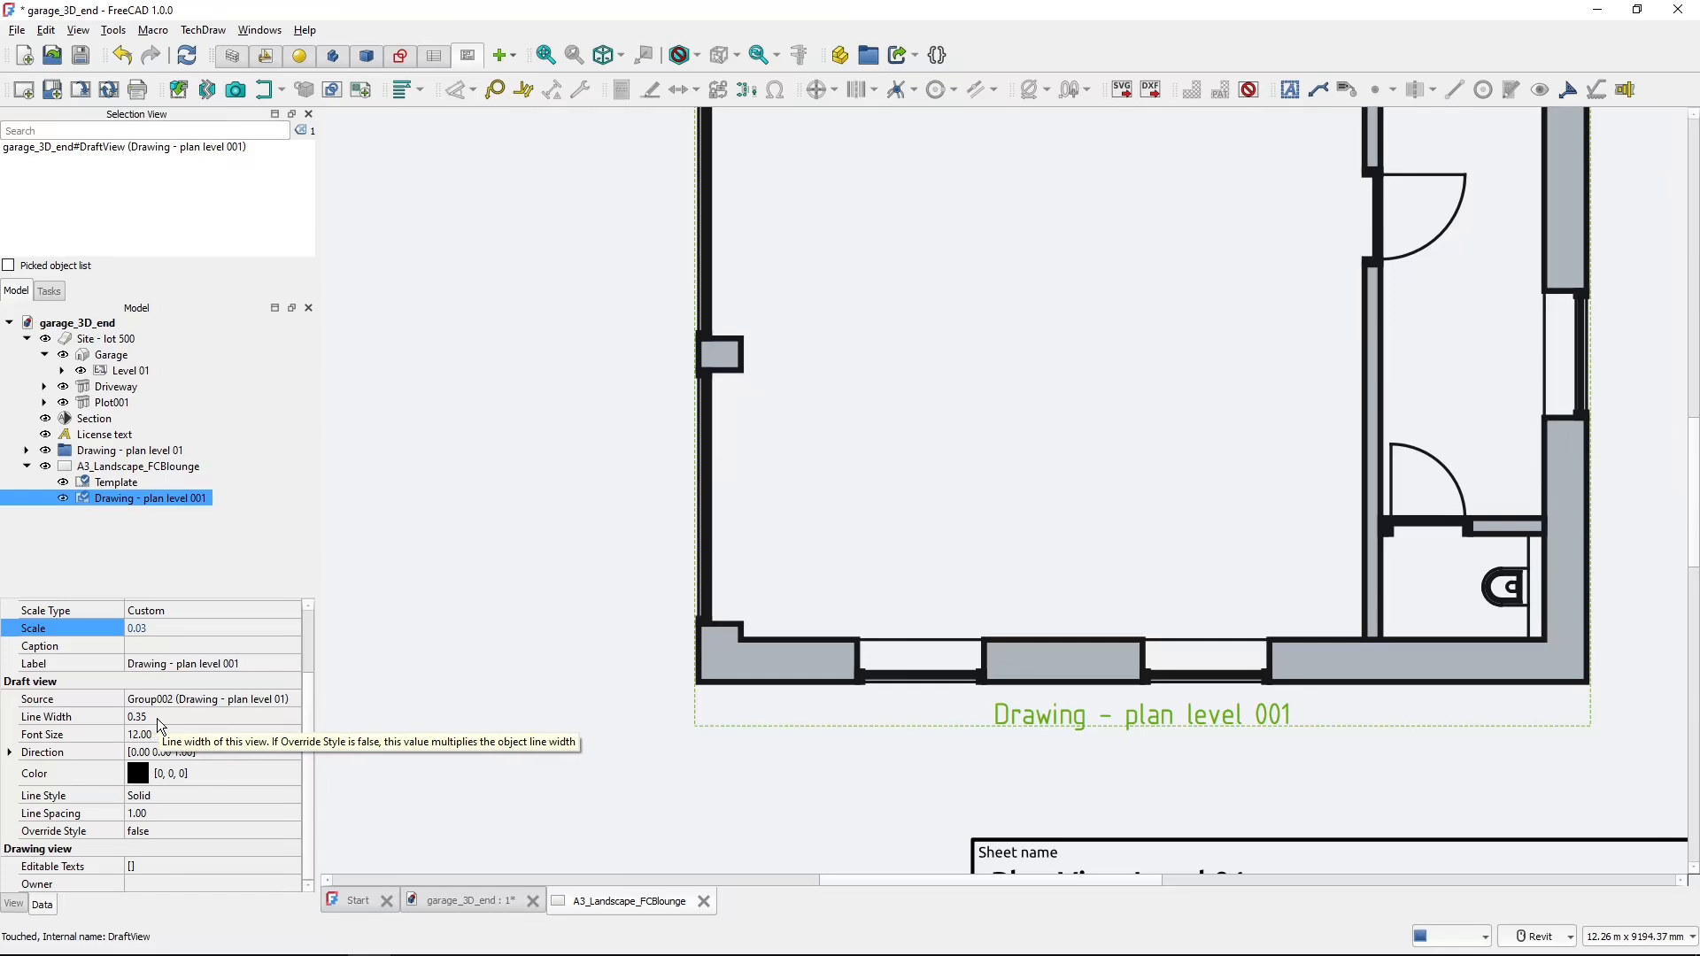
click(158, 719)
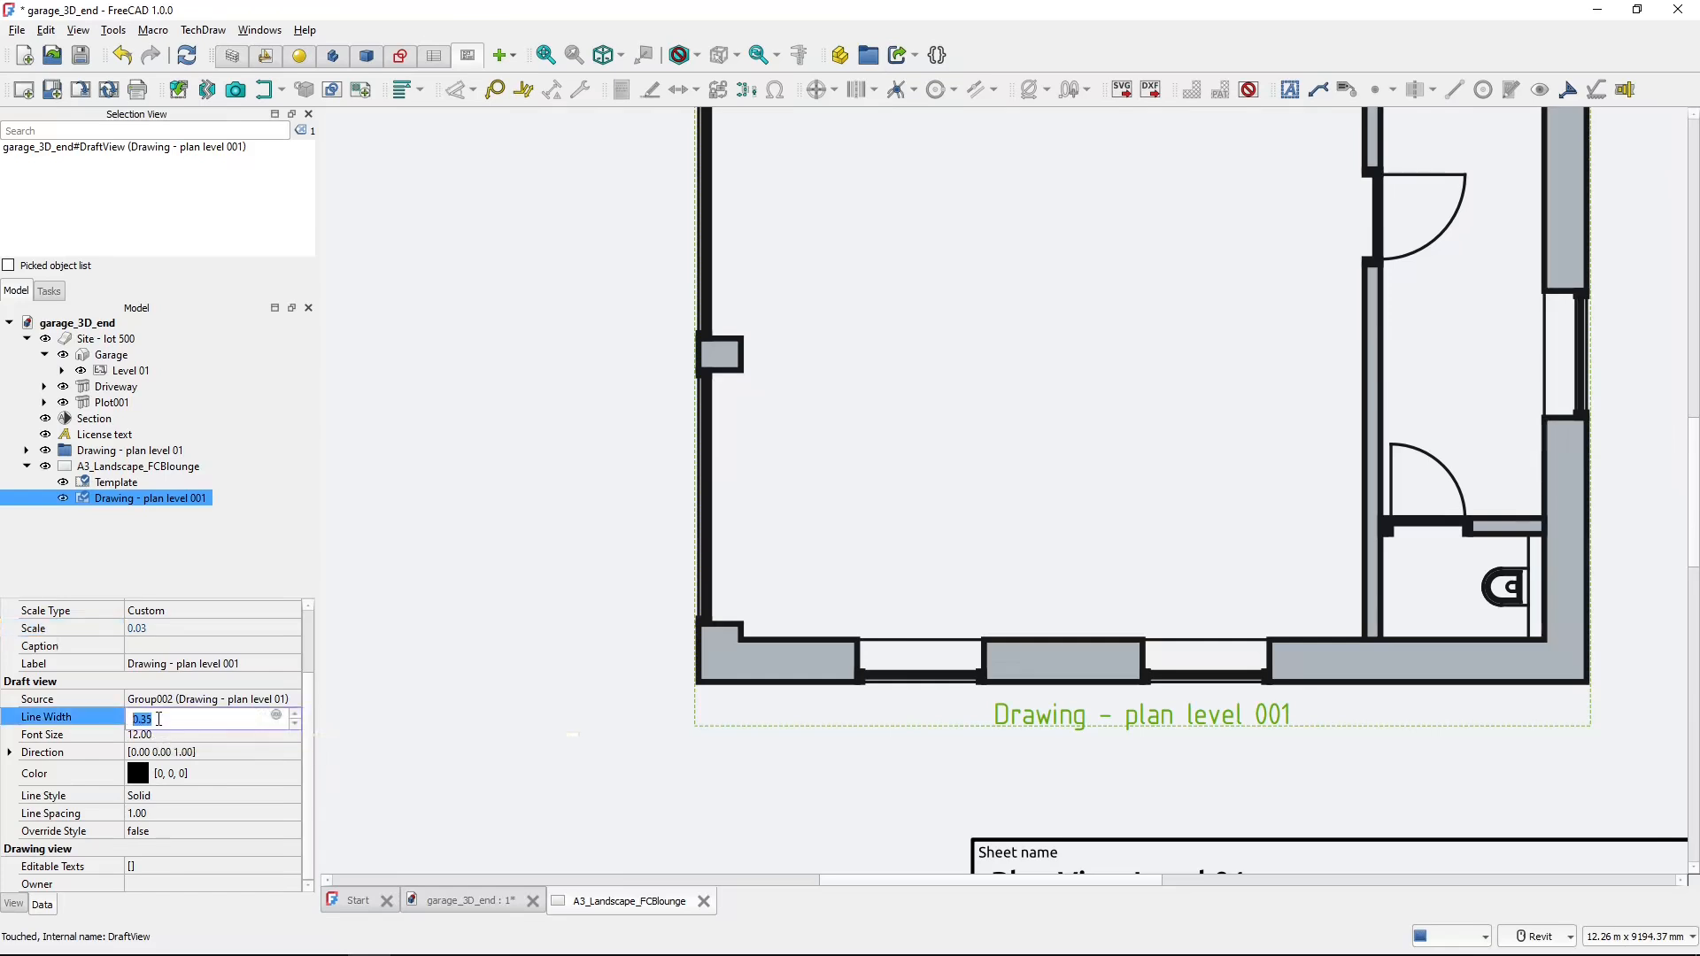
text(.15)
key(Return)
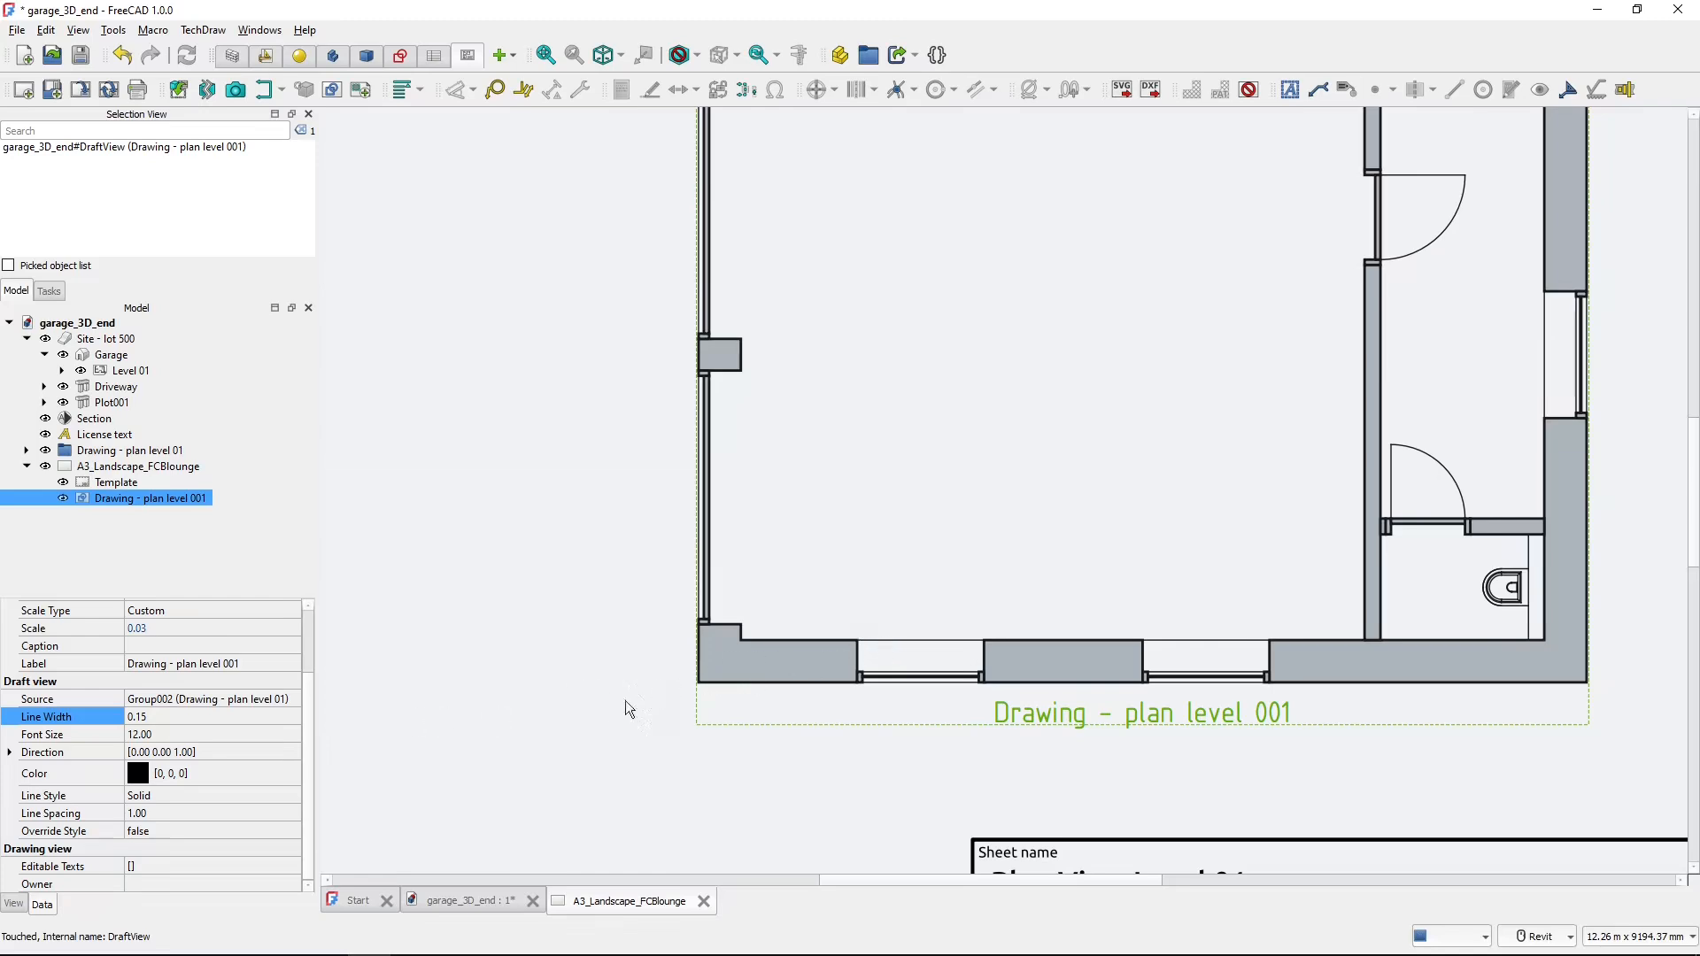
- Set the line width of the plan view on the sheet to 0.20 and check the whole plan
click(188, 717)
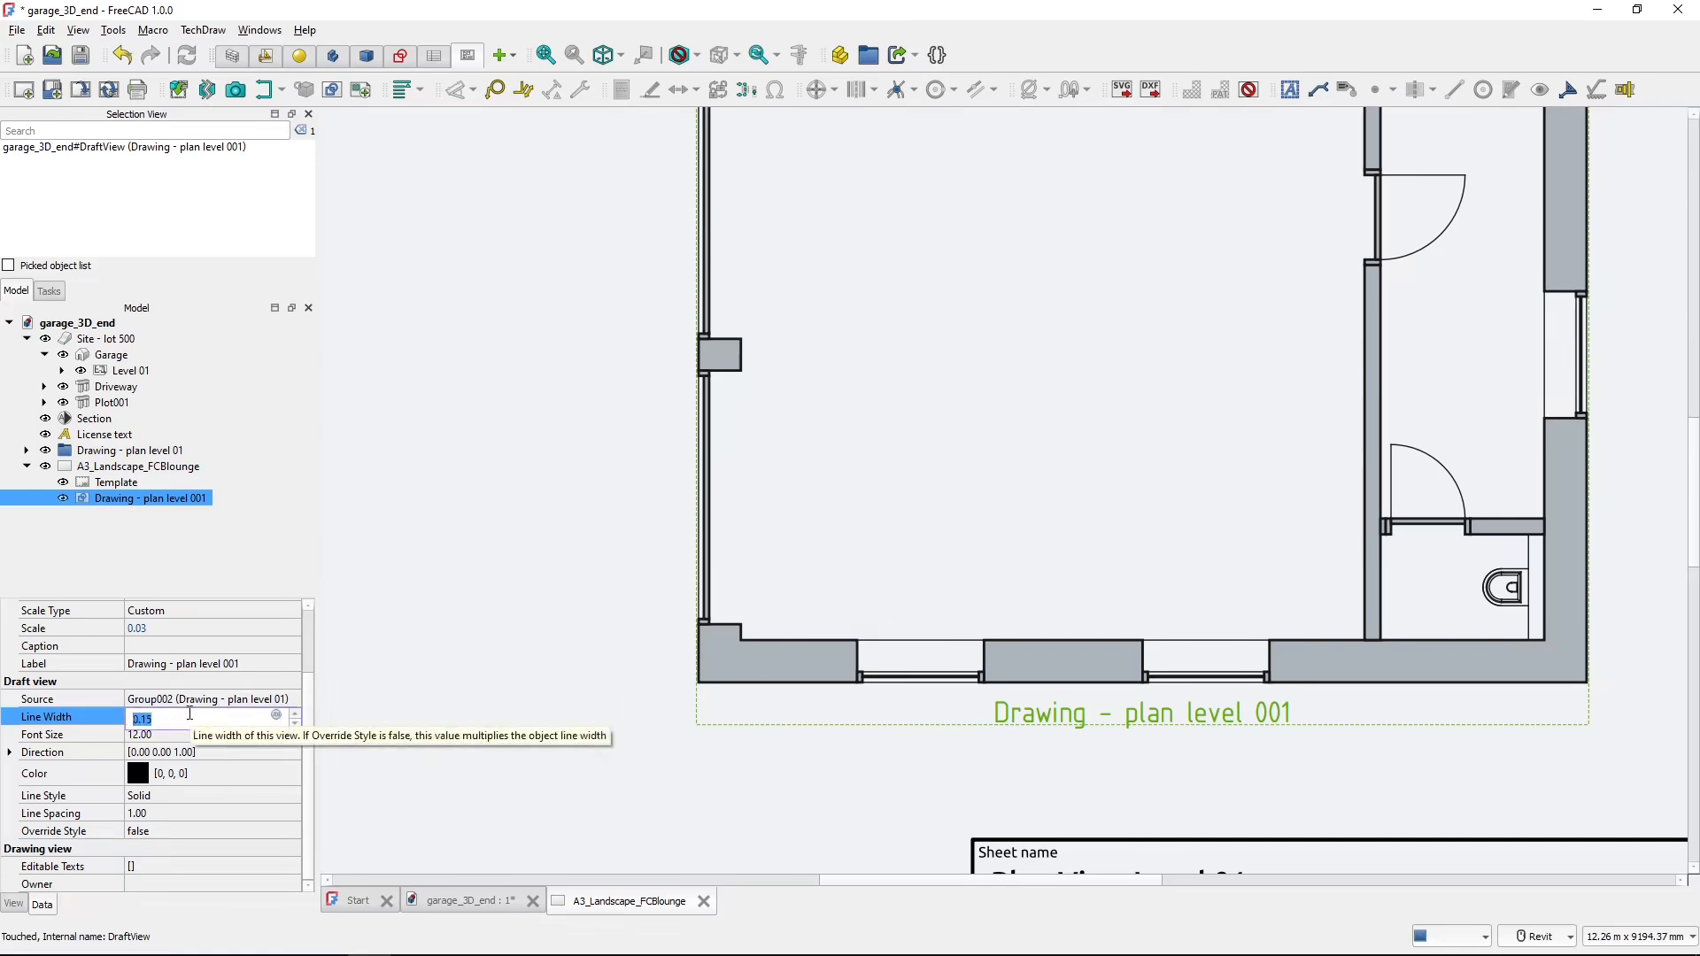
text(0.2)
key(Return)
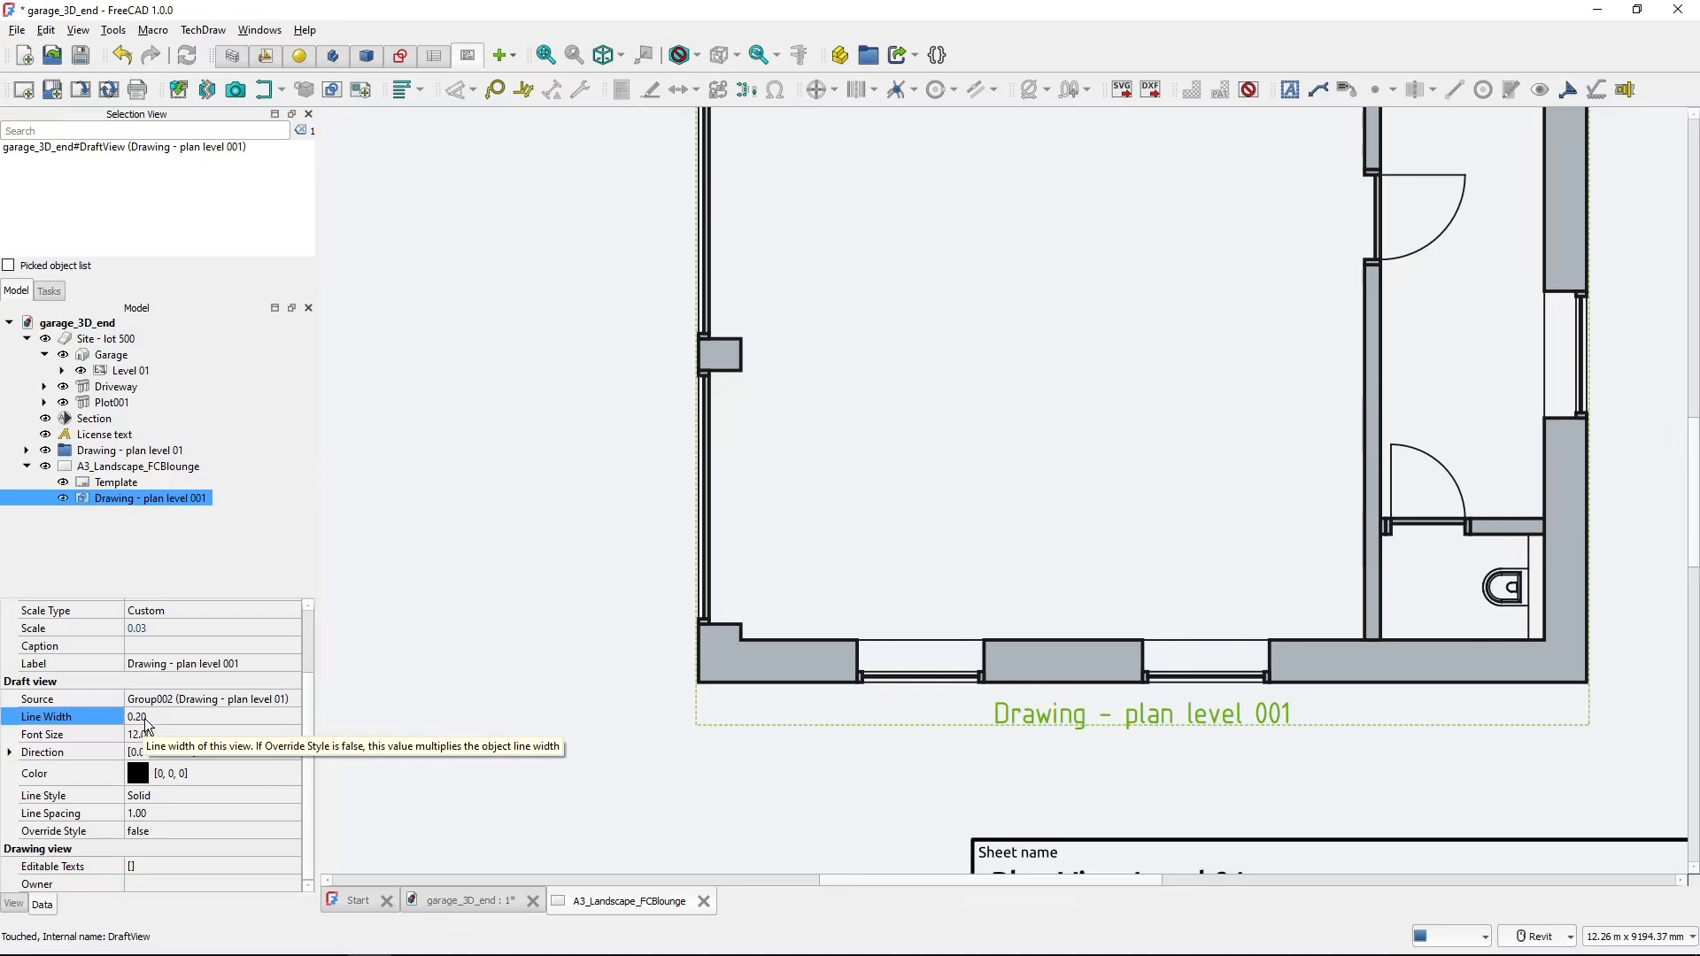
click(145, 725)
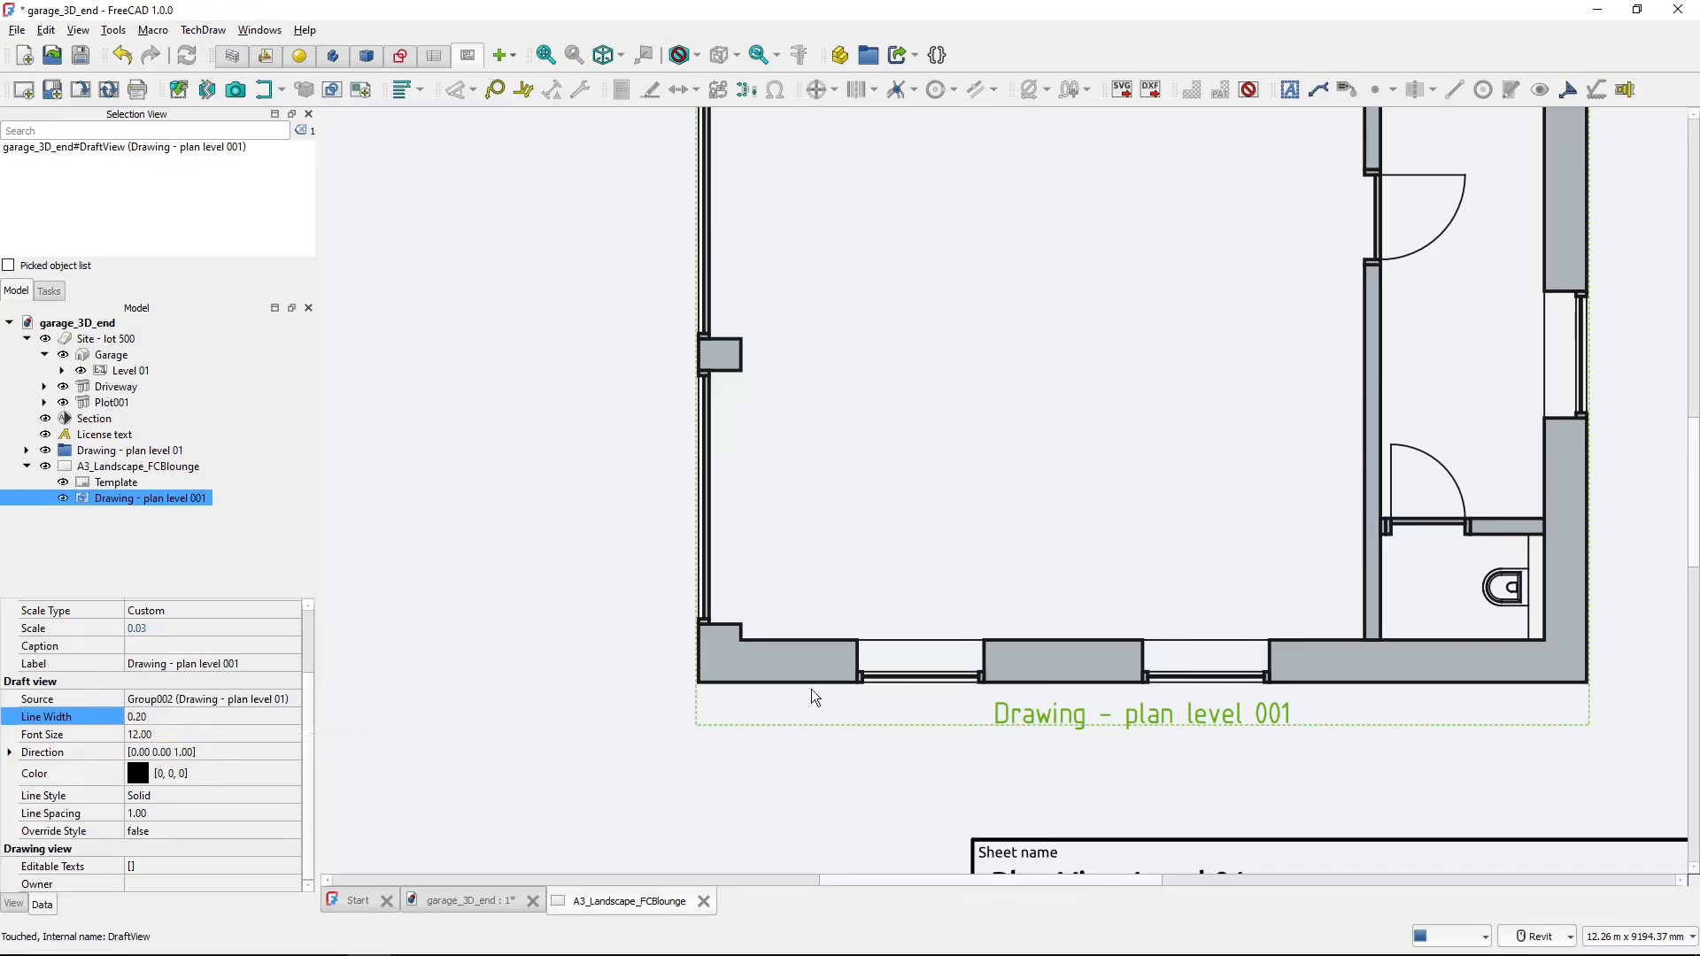
scroll(955, 506, down, 3)
scroll(959, 485, up, 2)
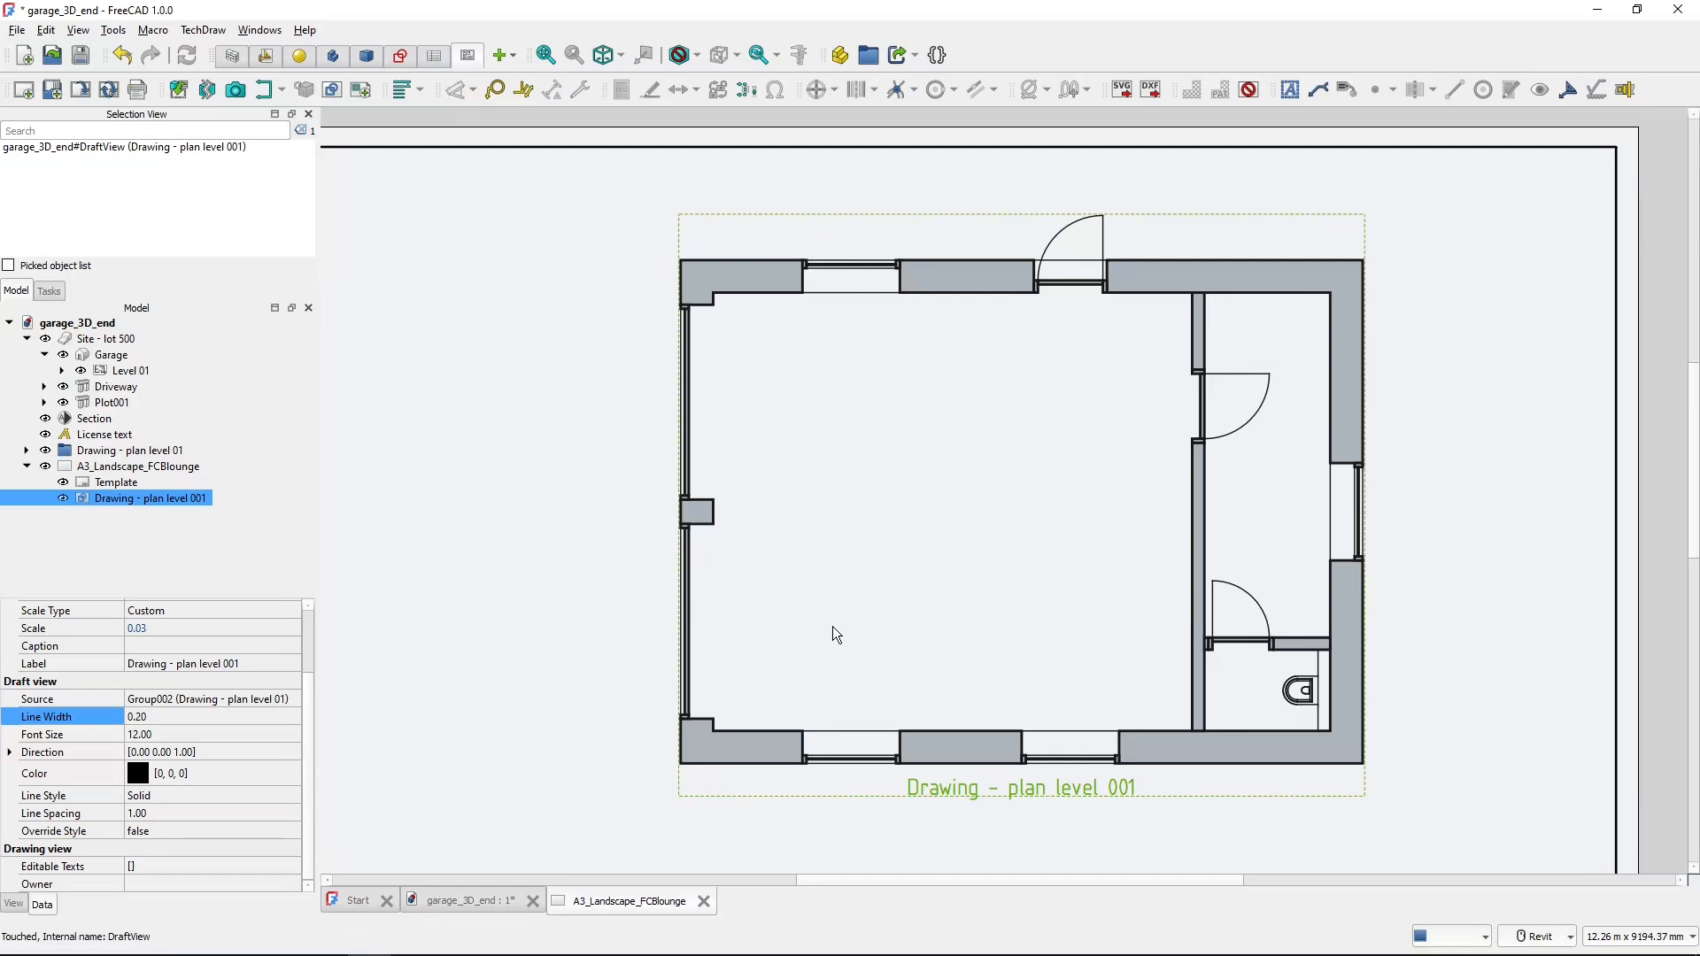
- In the model's BIM workbench, dimension the garage plan's overall outer width, with the dimension line about 955 mm below the lower wall
click(485, 904)
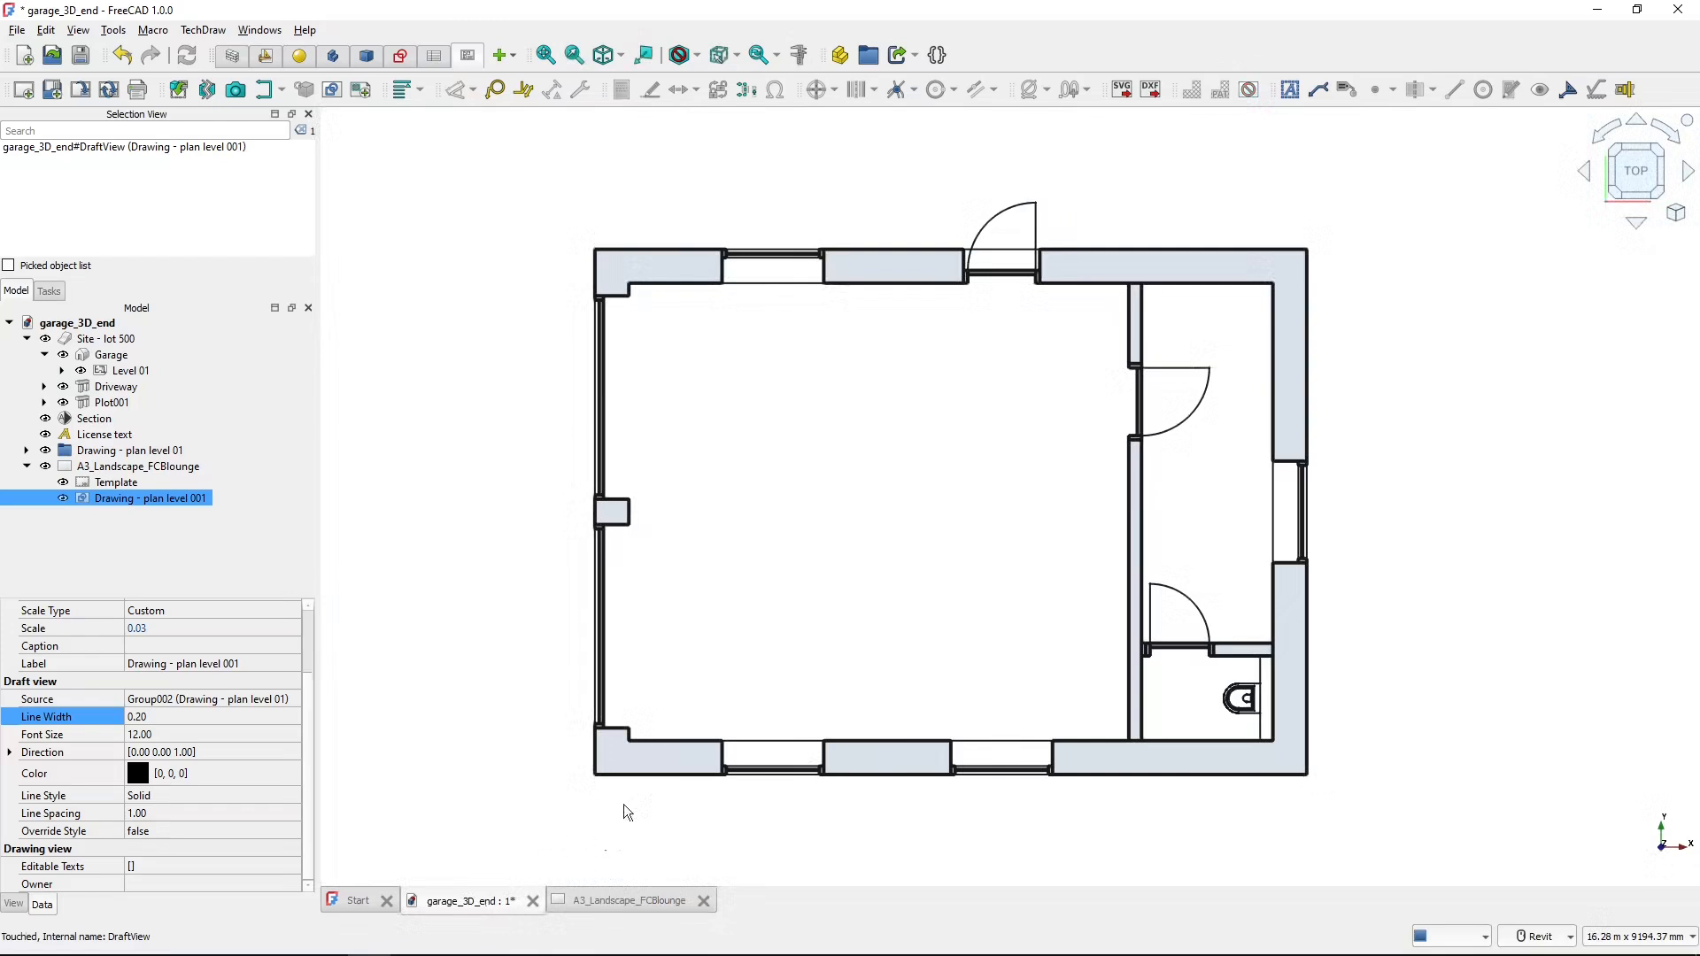
middle_drag(698, 715, 730, 697)
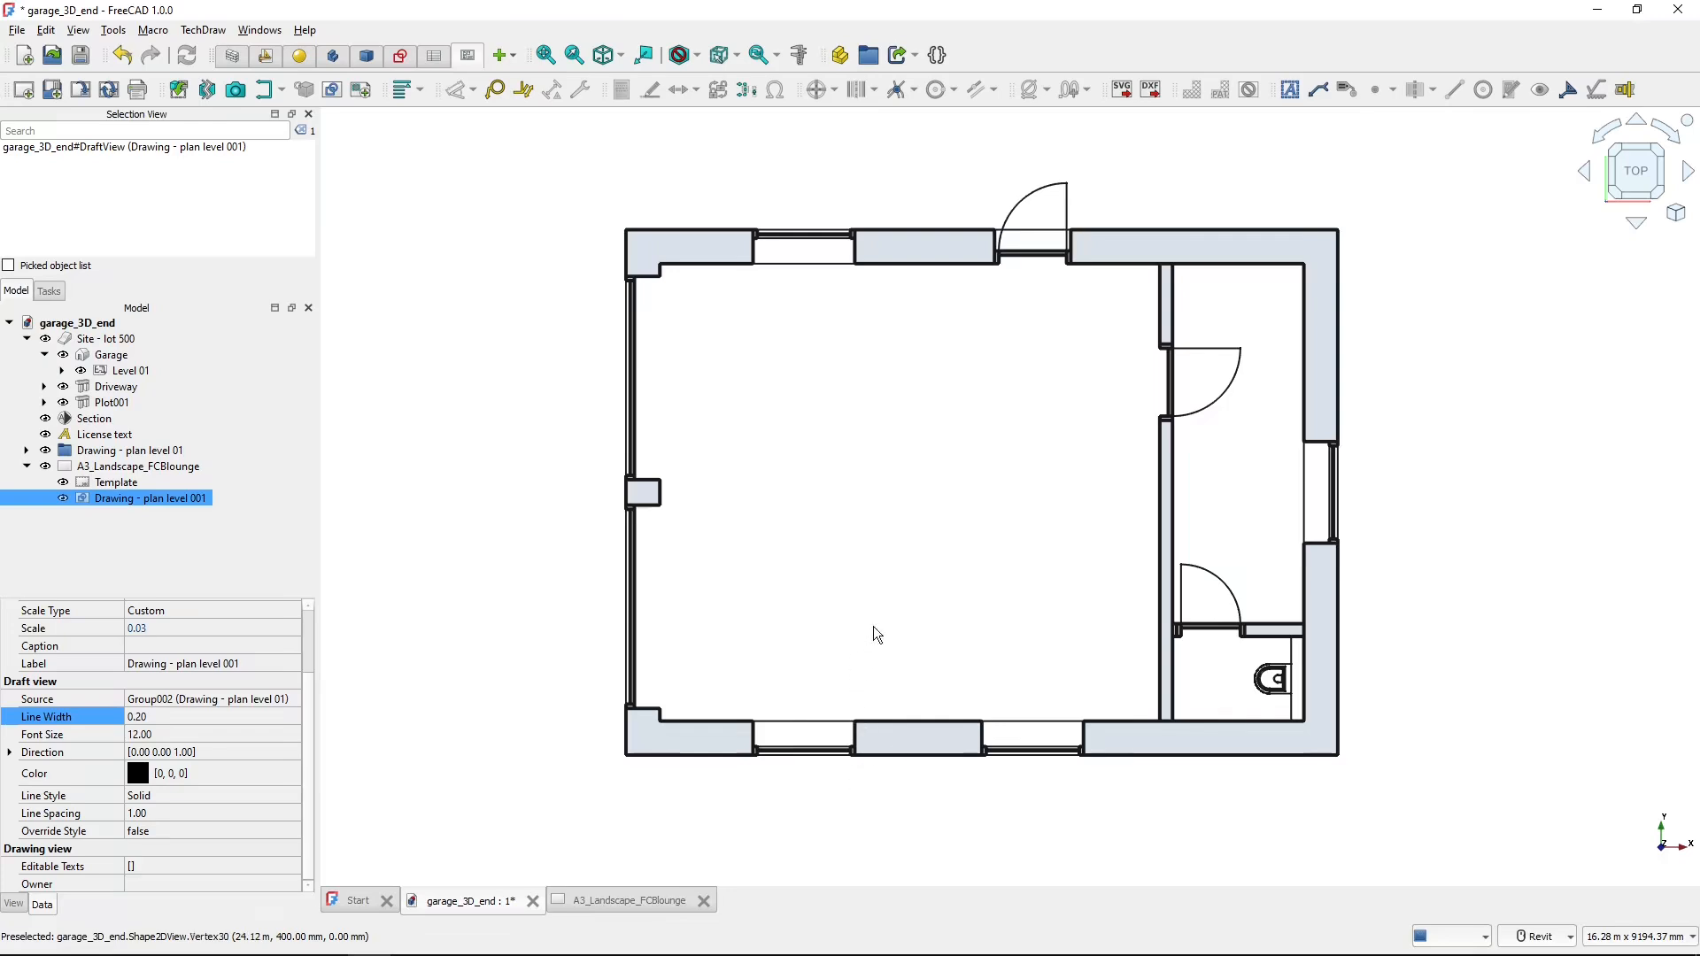
click(237, 57)
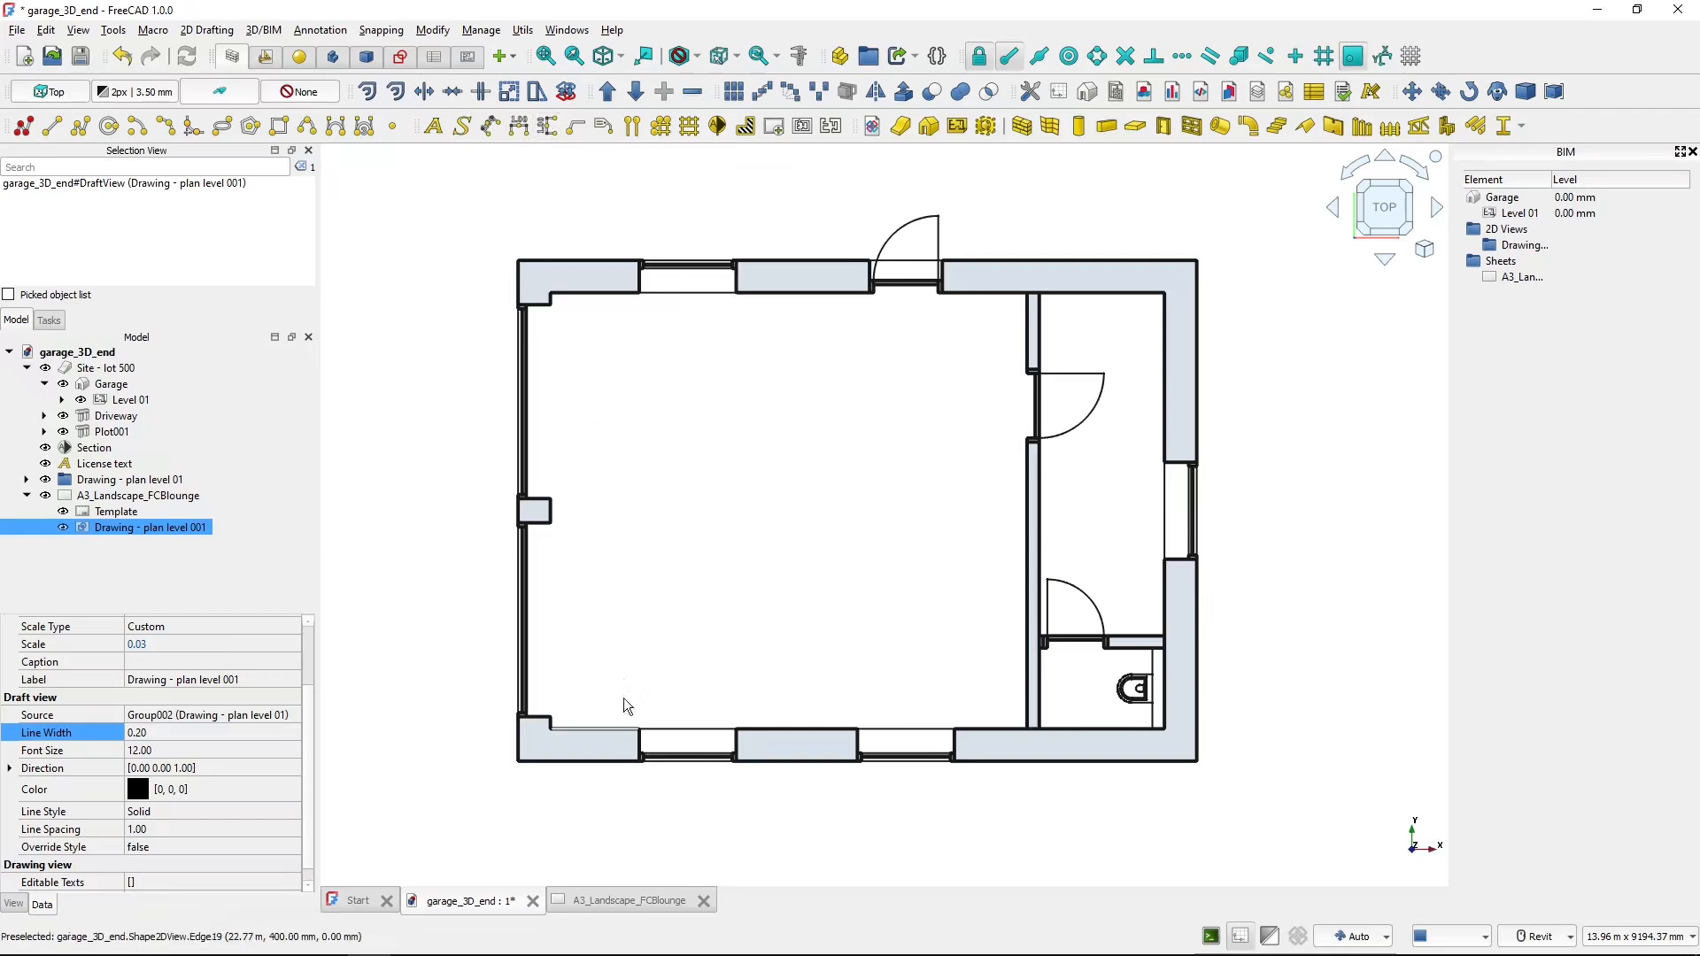
click(520, 131)
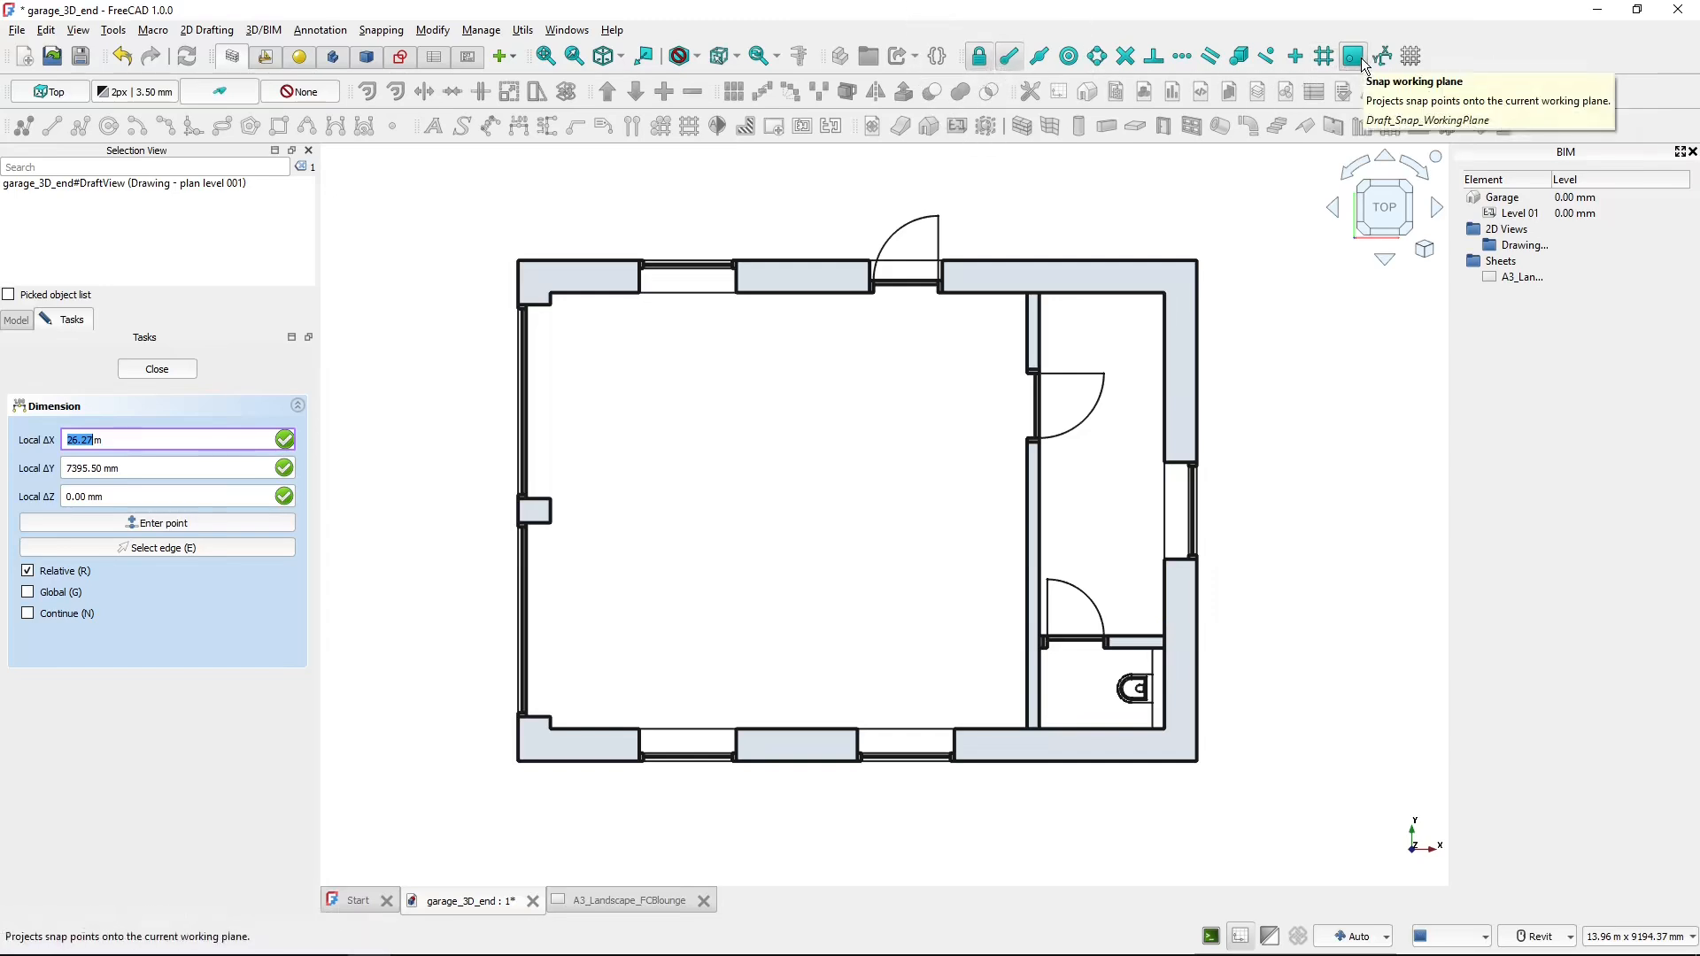
click(519, 762)
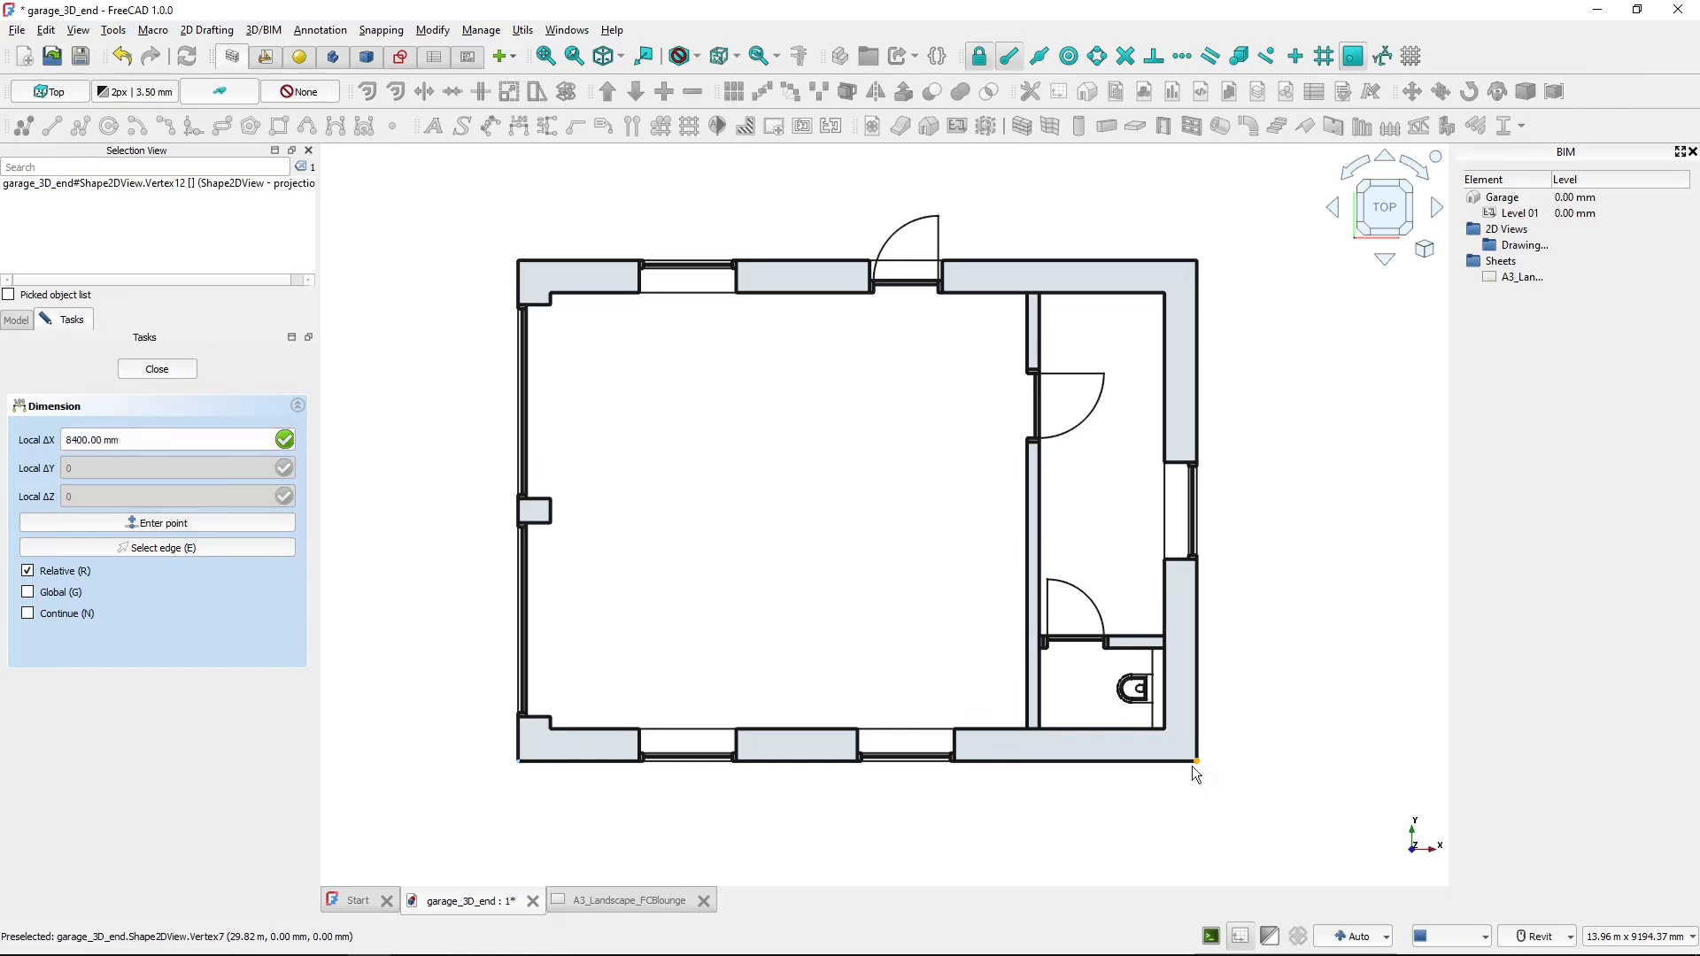
click(1195, 762)
click(880, 838)
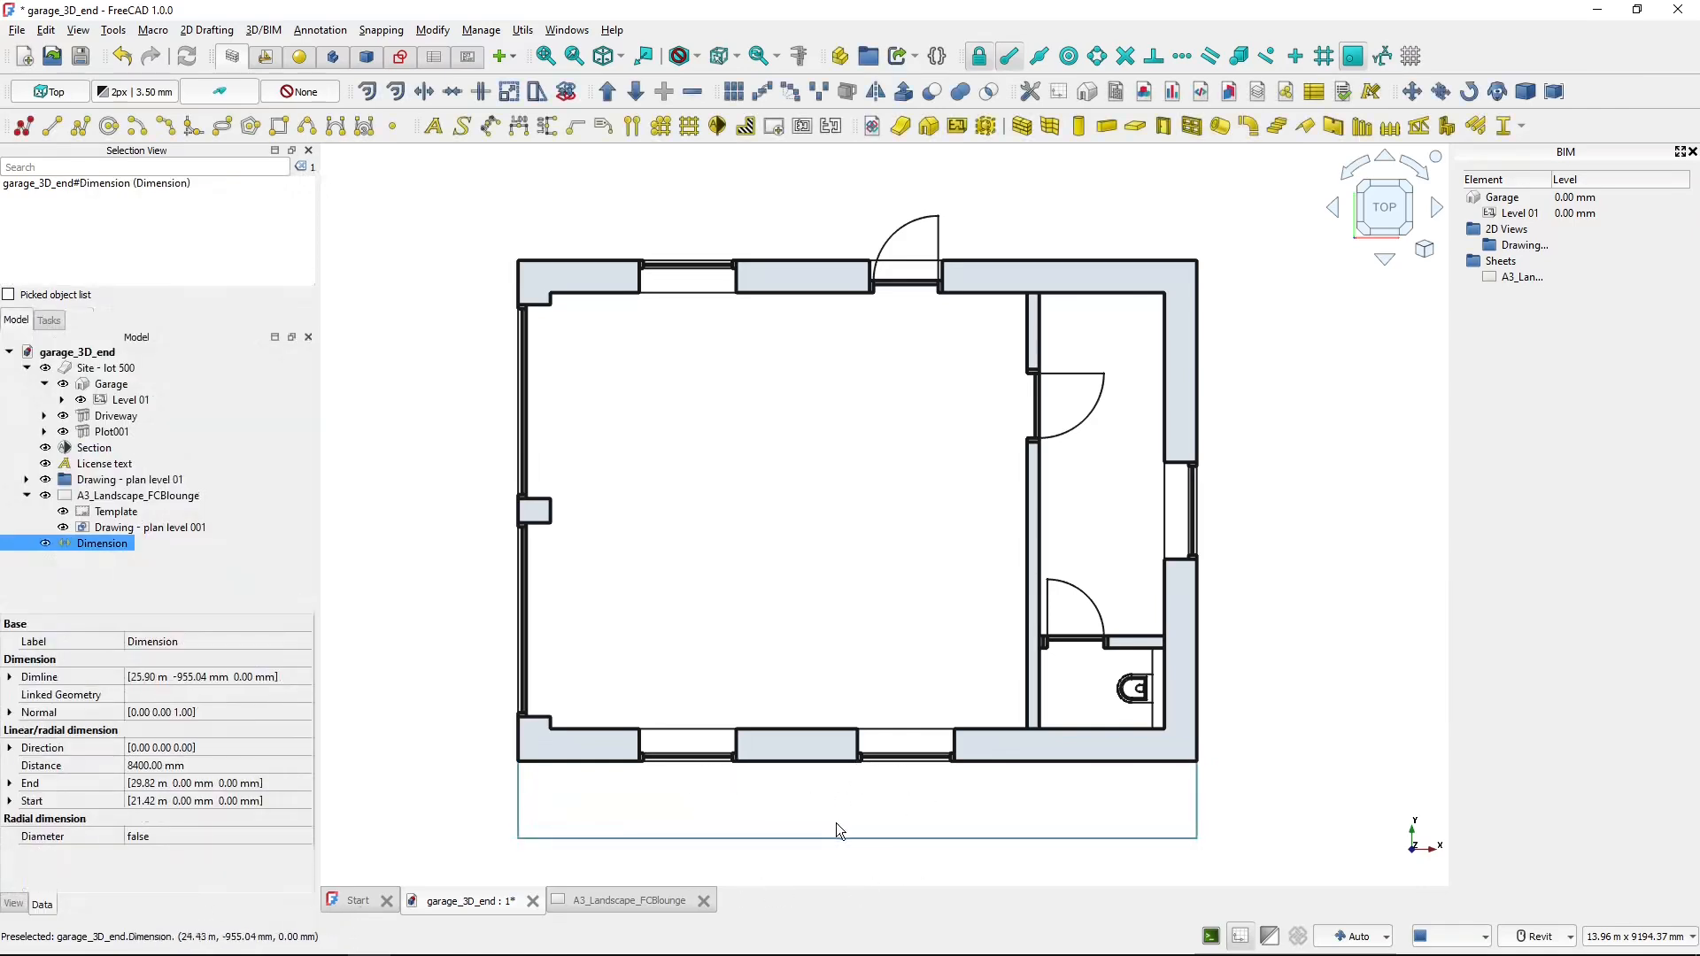
- Examine the new overall width dimension's text up close, ending with the whole plan in view
scroll(841, 845, up, 6)
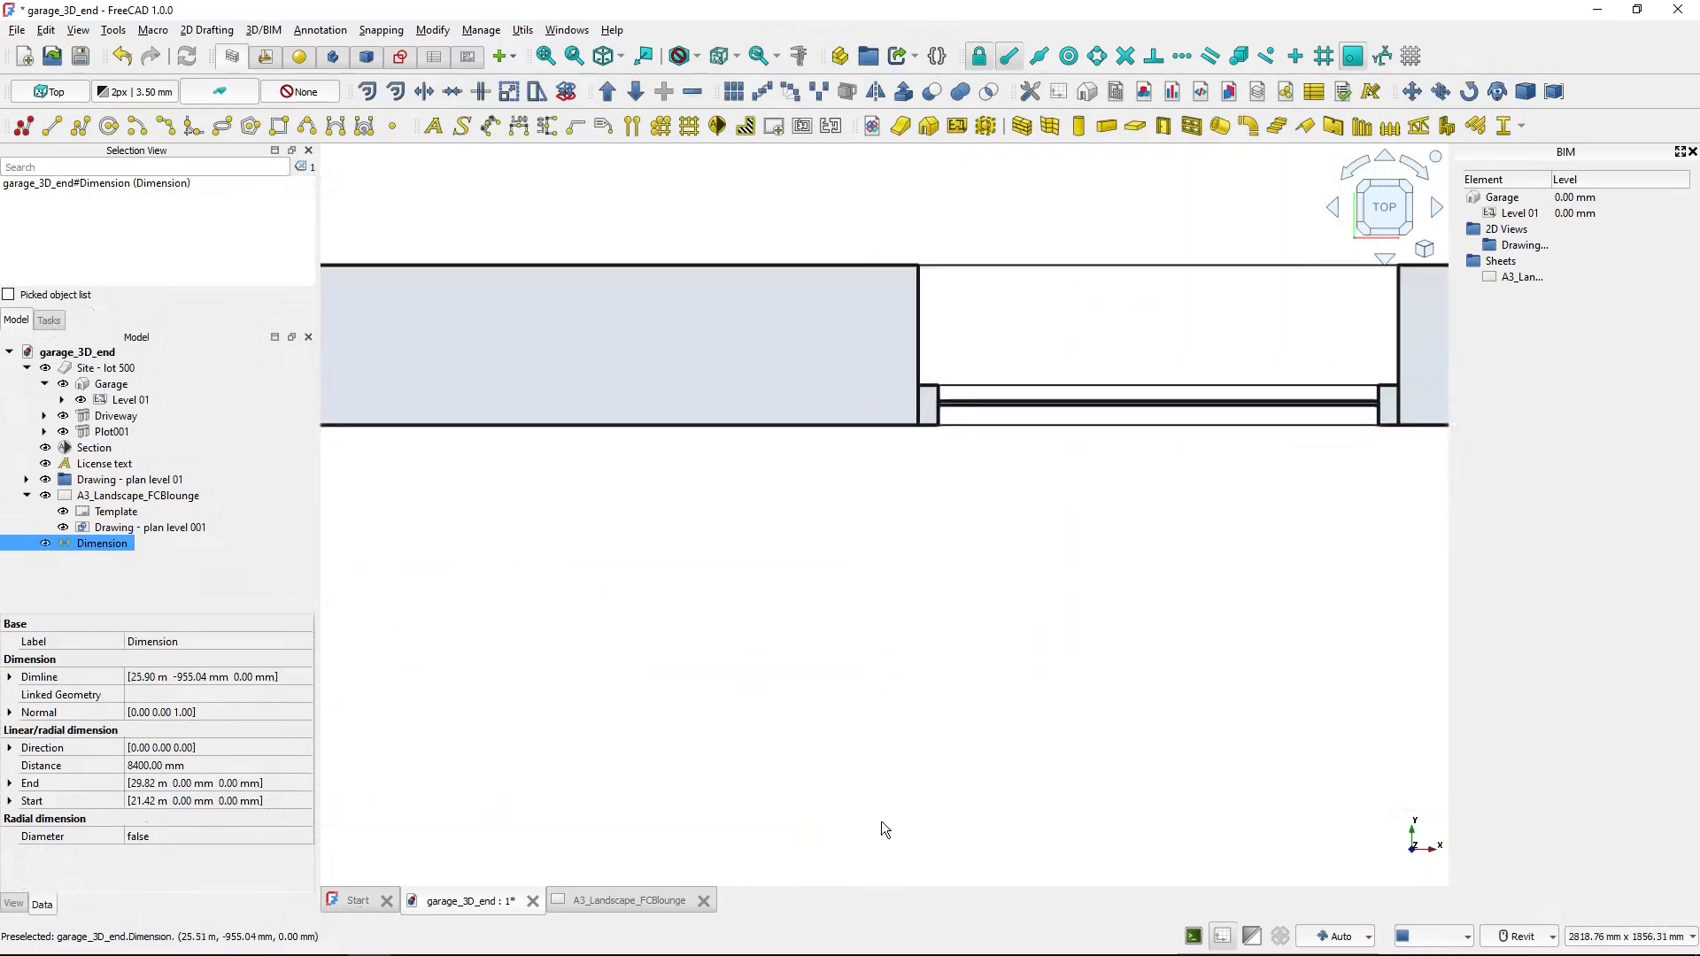
scroll(881, 820, up, 10)
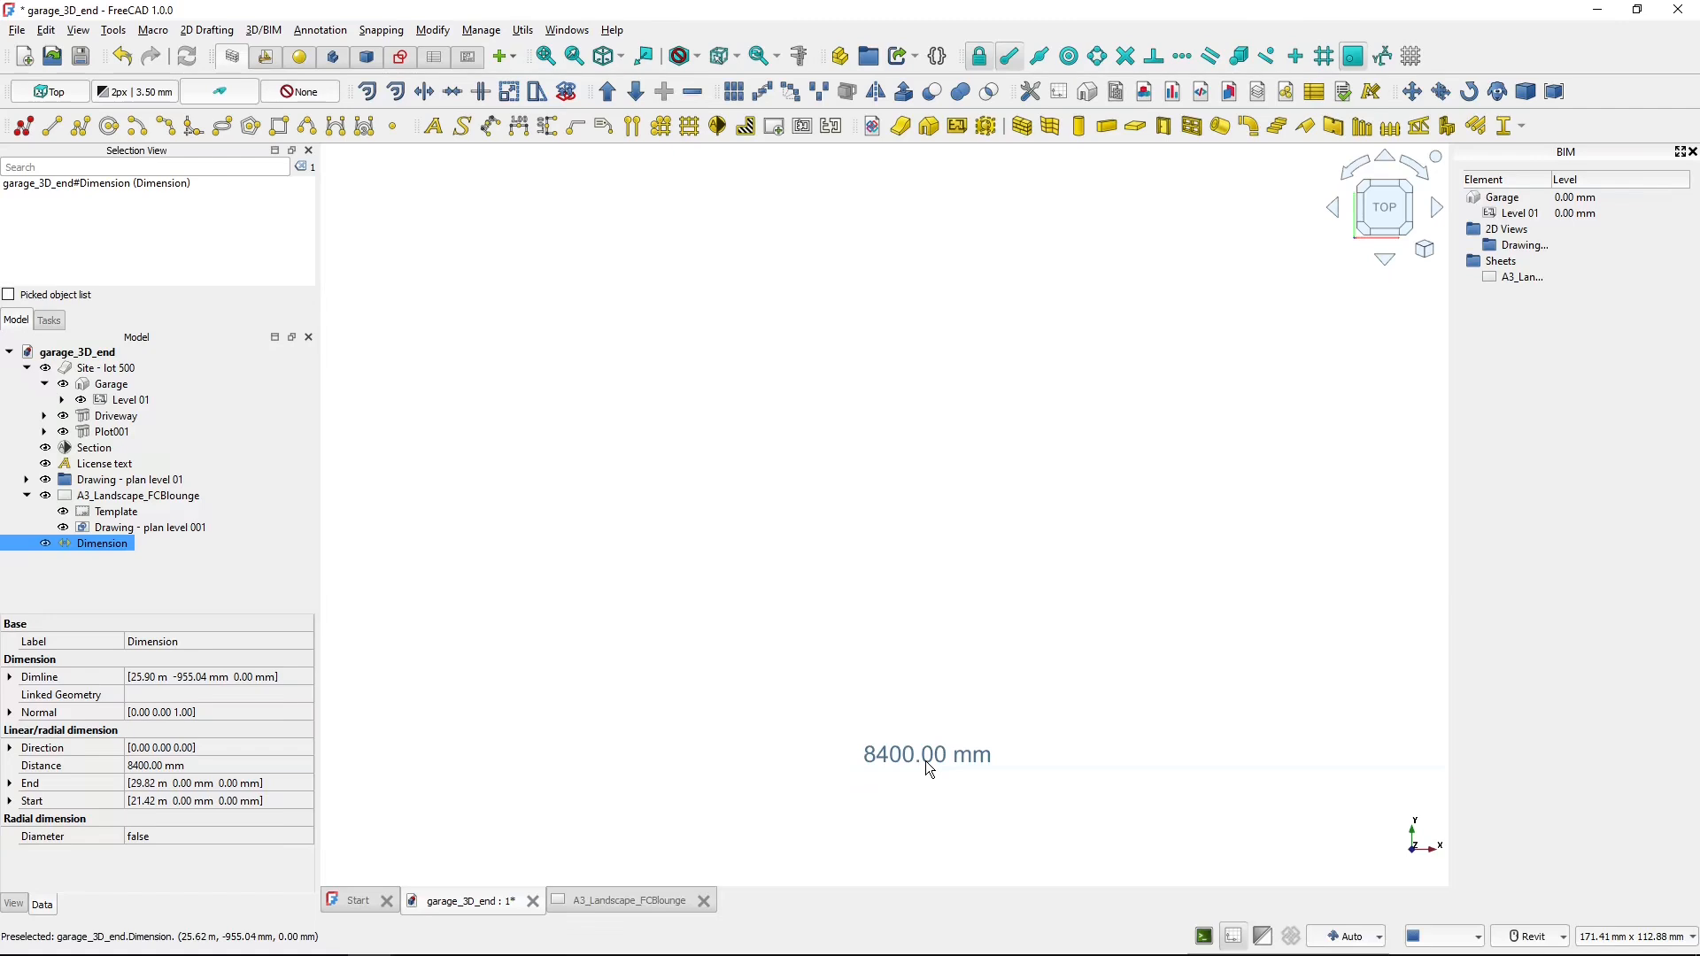
scroll(926, 761, down, 13)
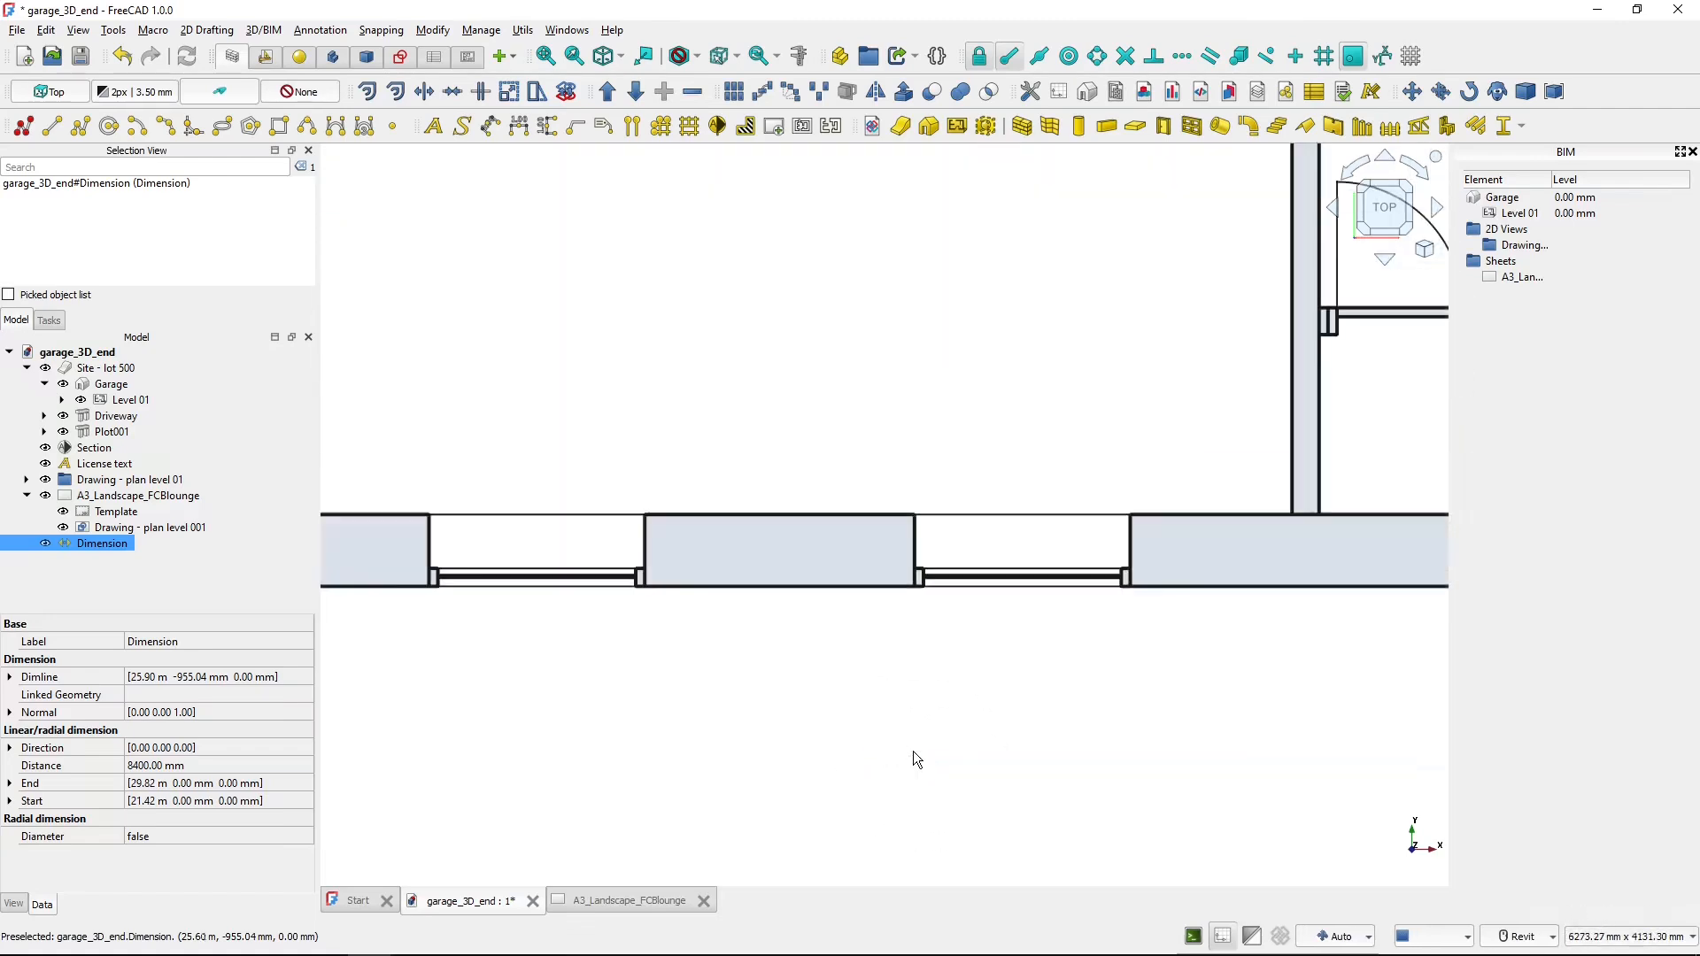
key(v)
key(f)
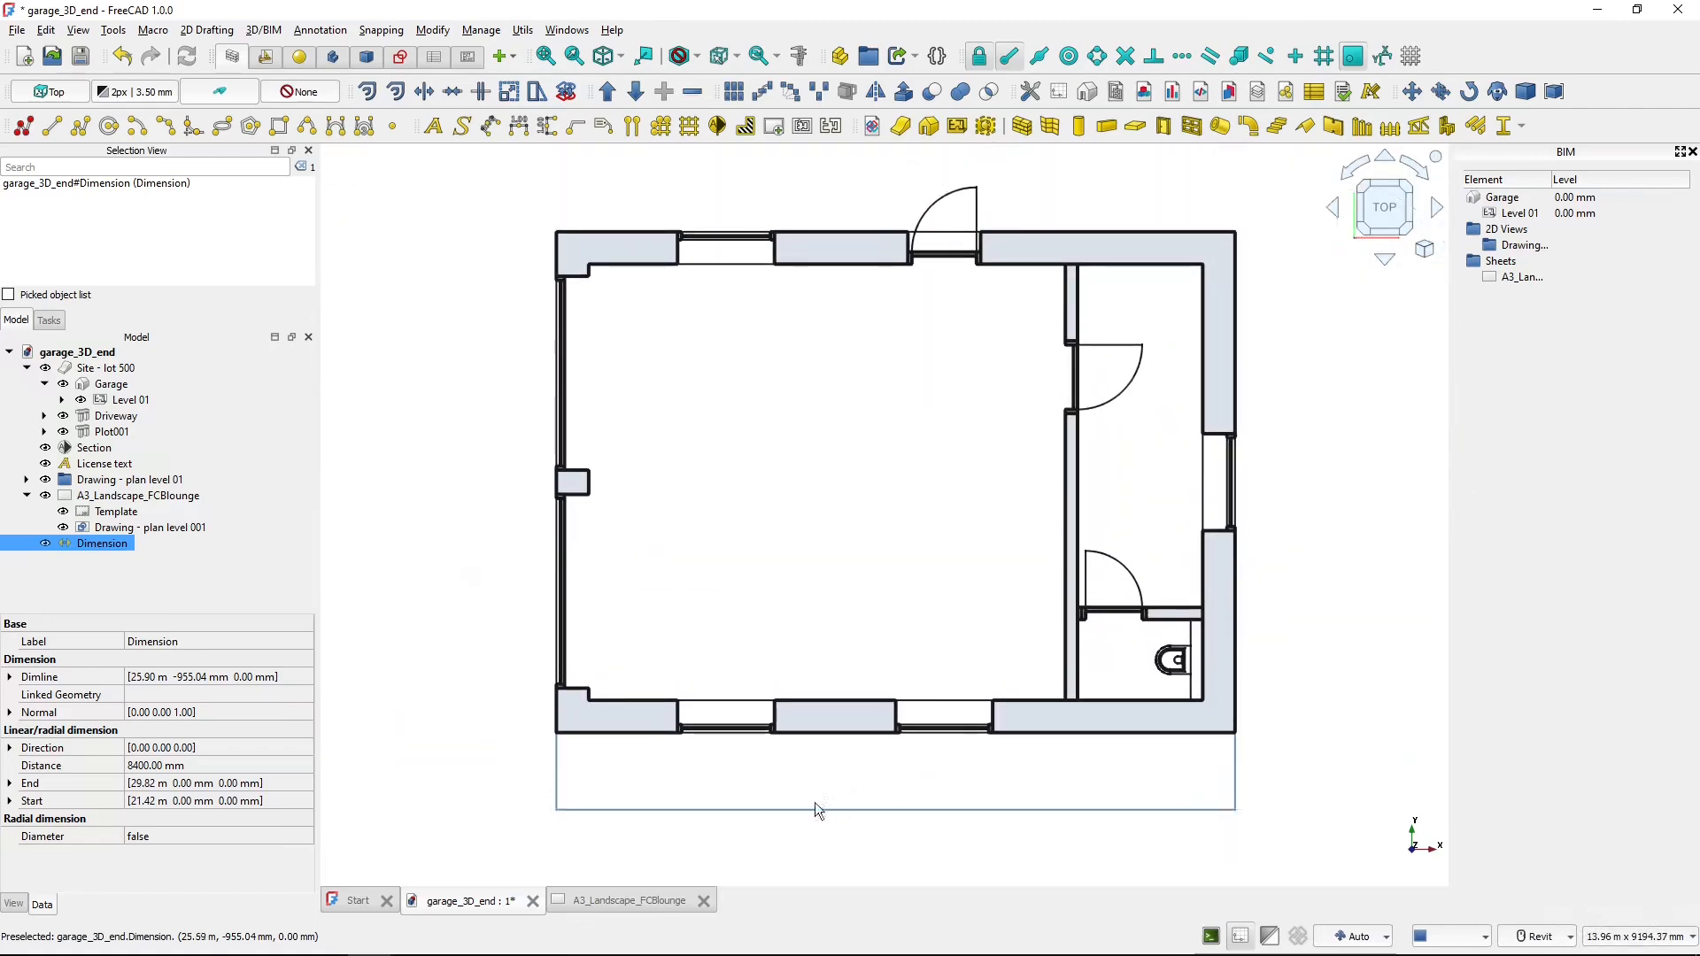
- Import annotation styles from FreeCAD-annotation-style-1-50.json in the plan_files folder into the Annotation Styles Editor
click(860, 587)
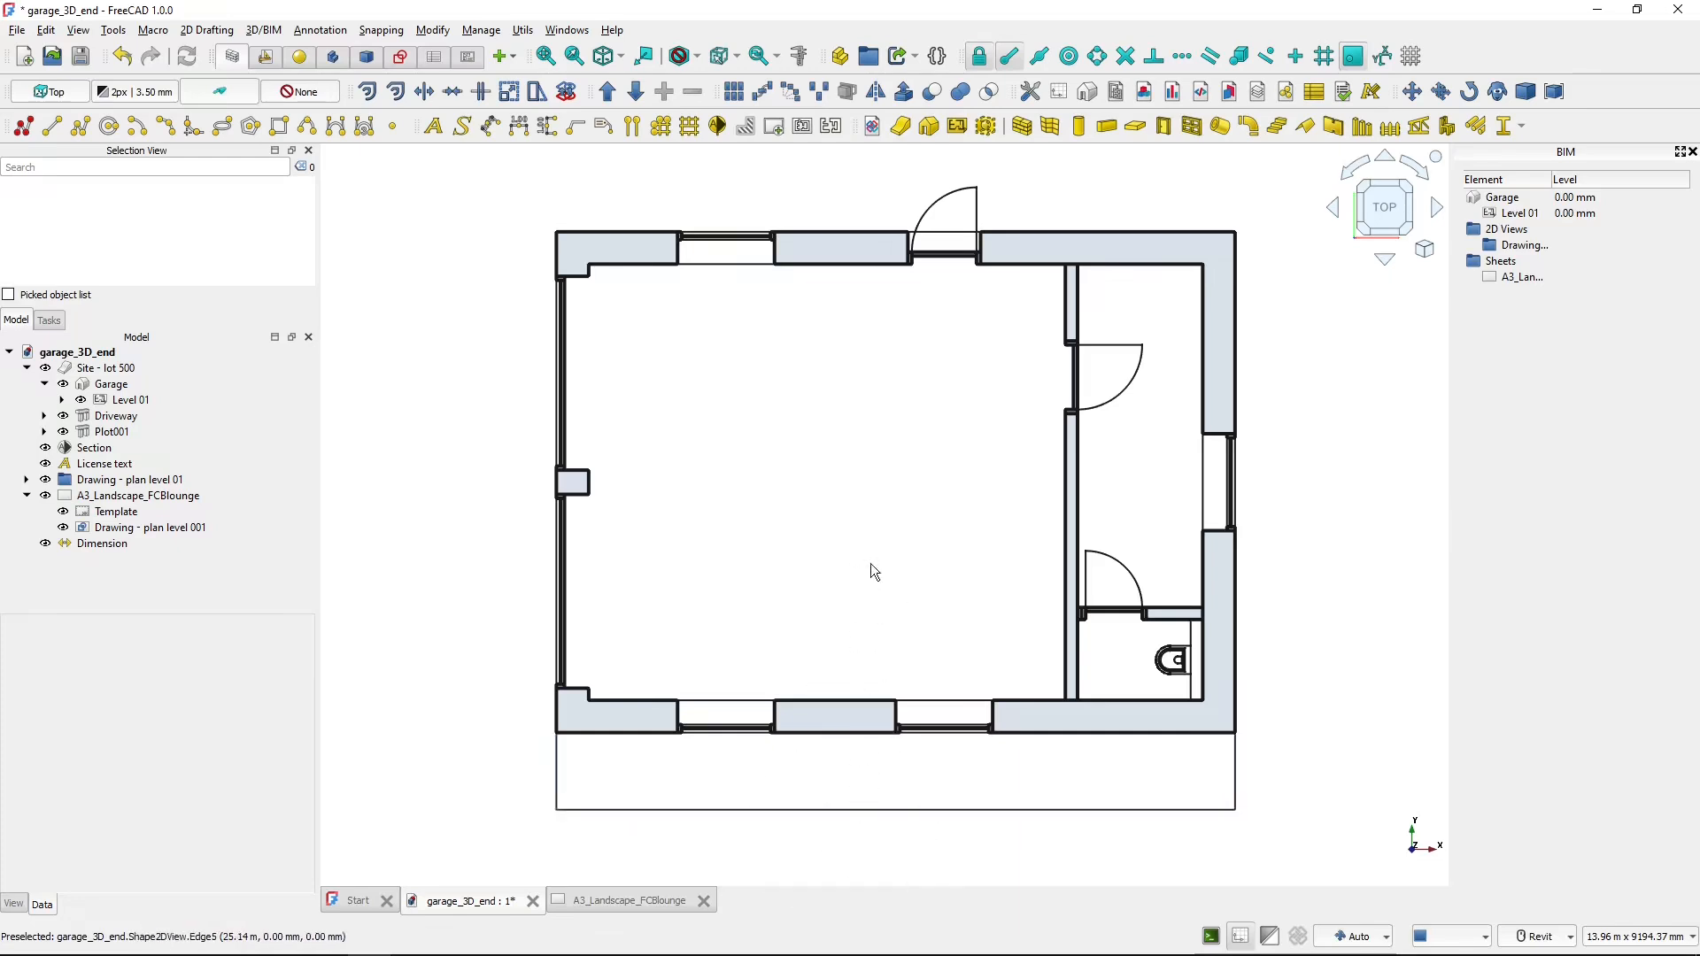
click(1369, 92)
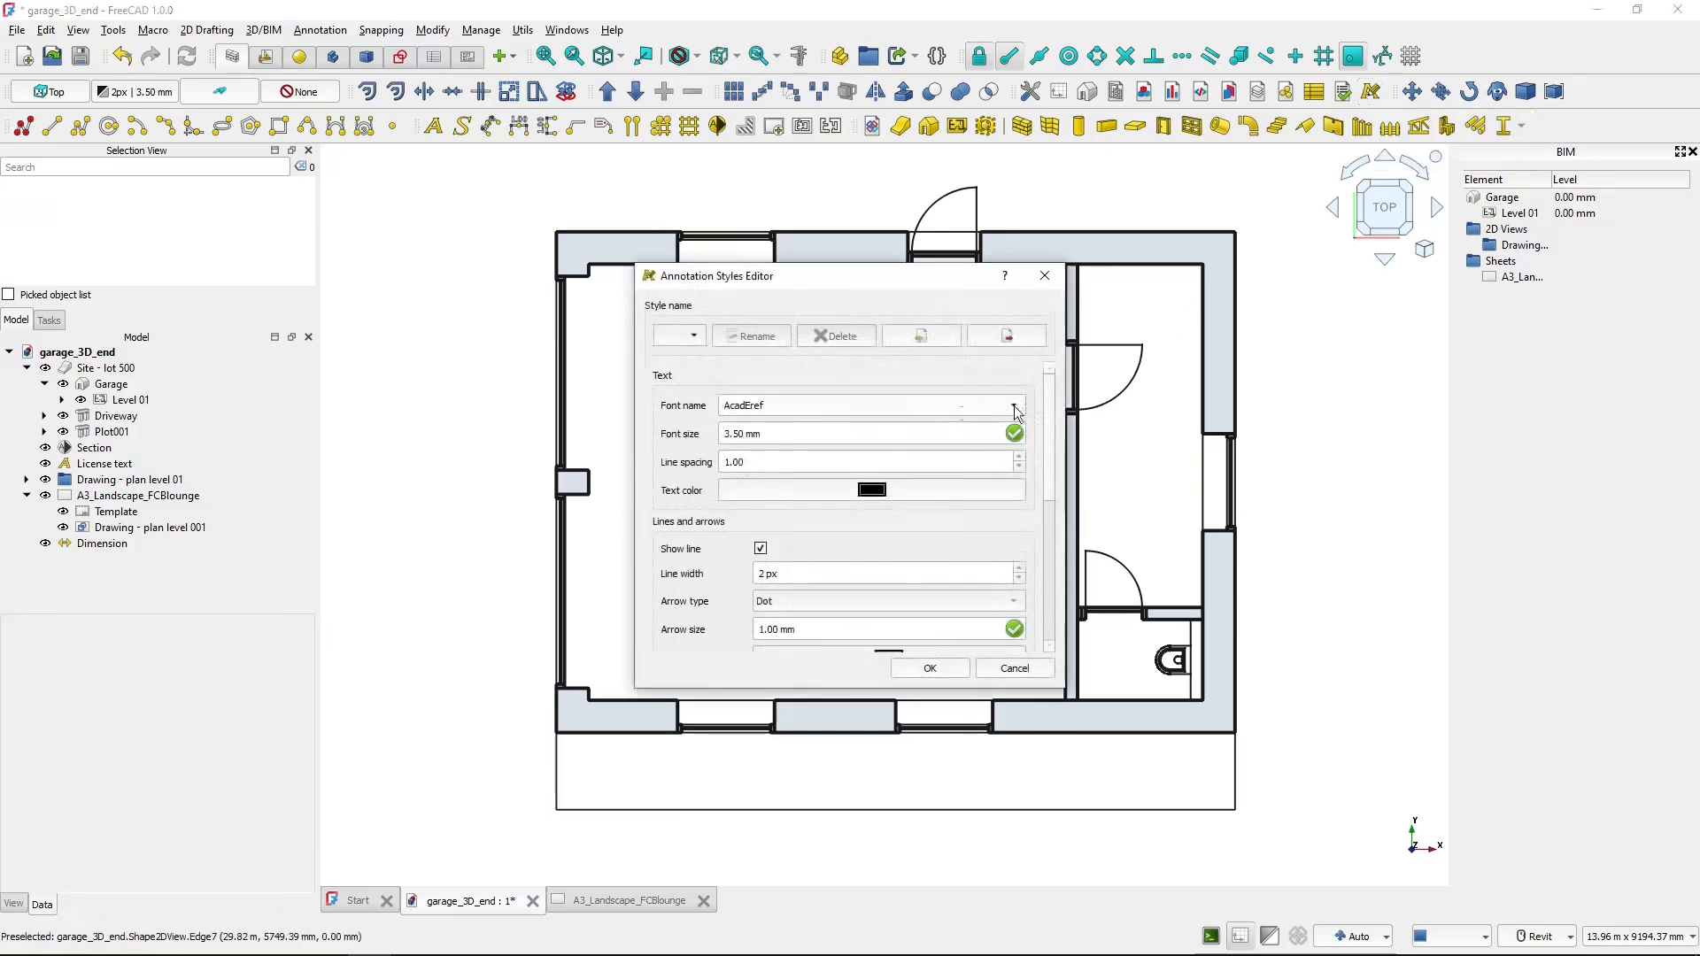
click(922, 338)
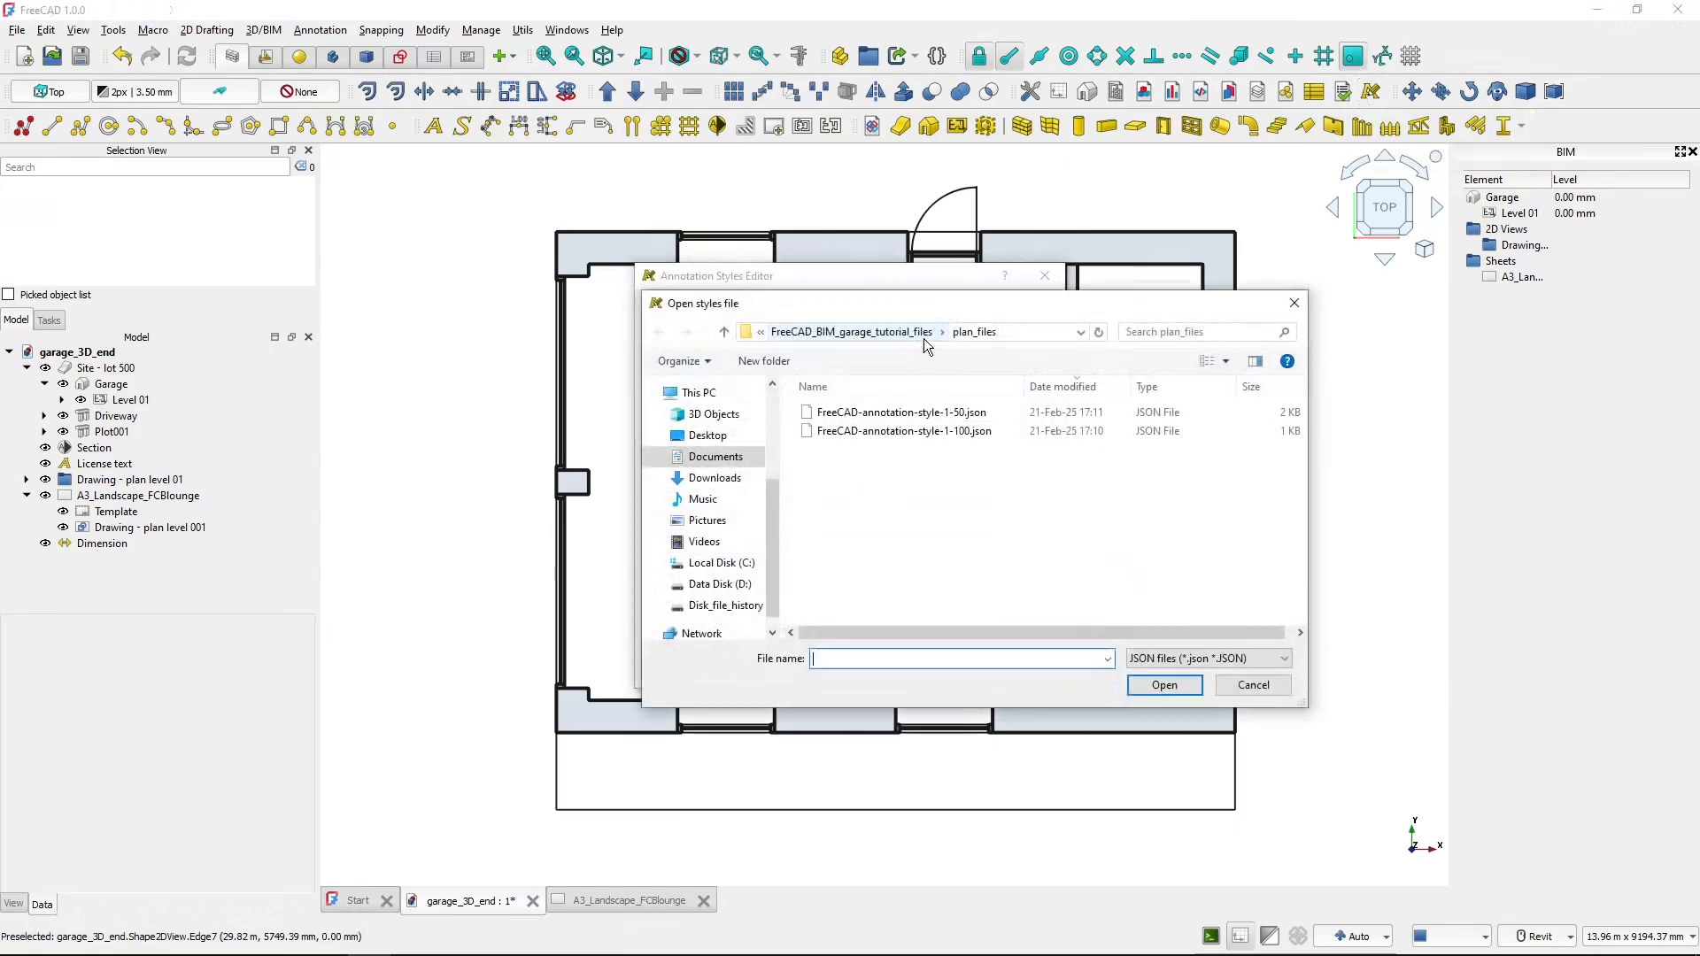
click(834, 333)
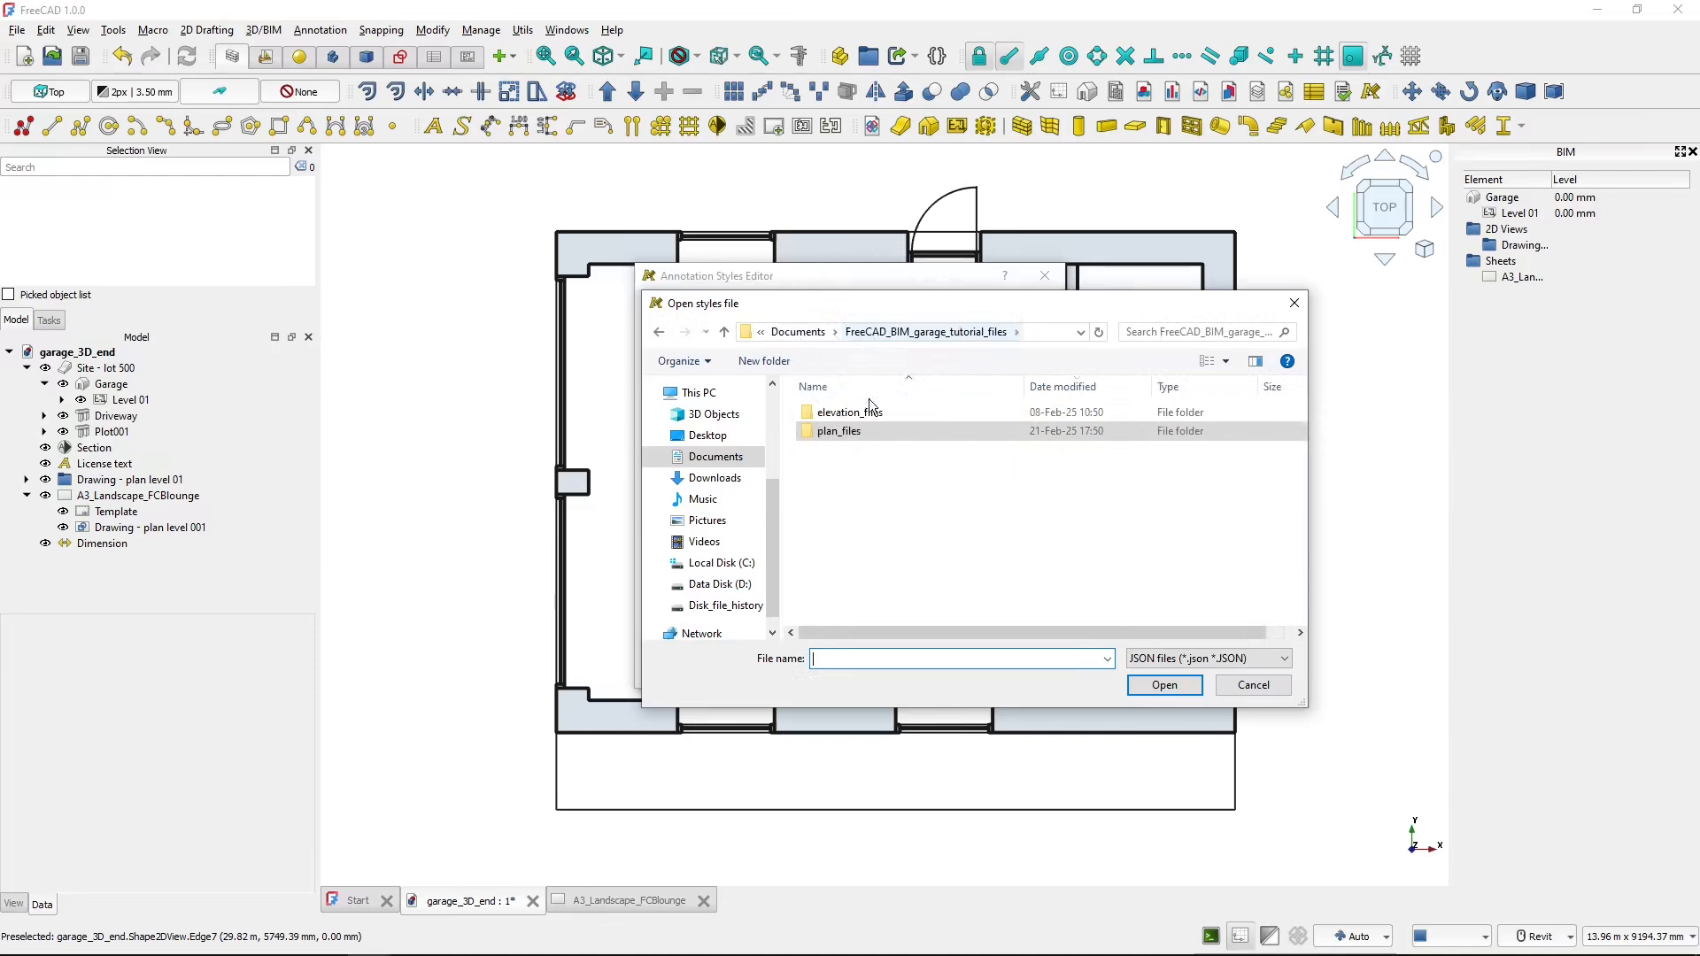
double_click(827, 433)
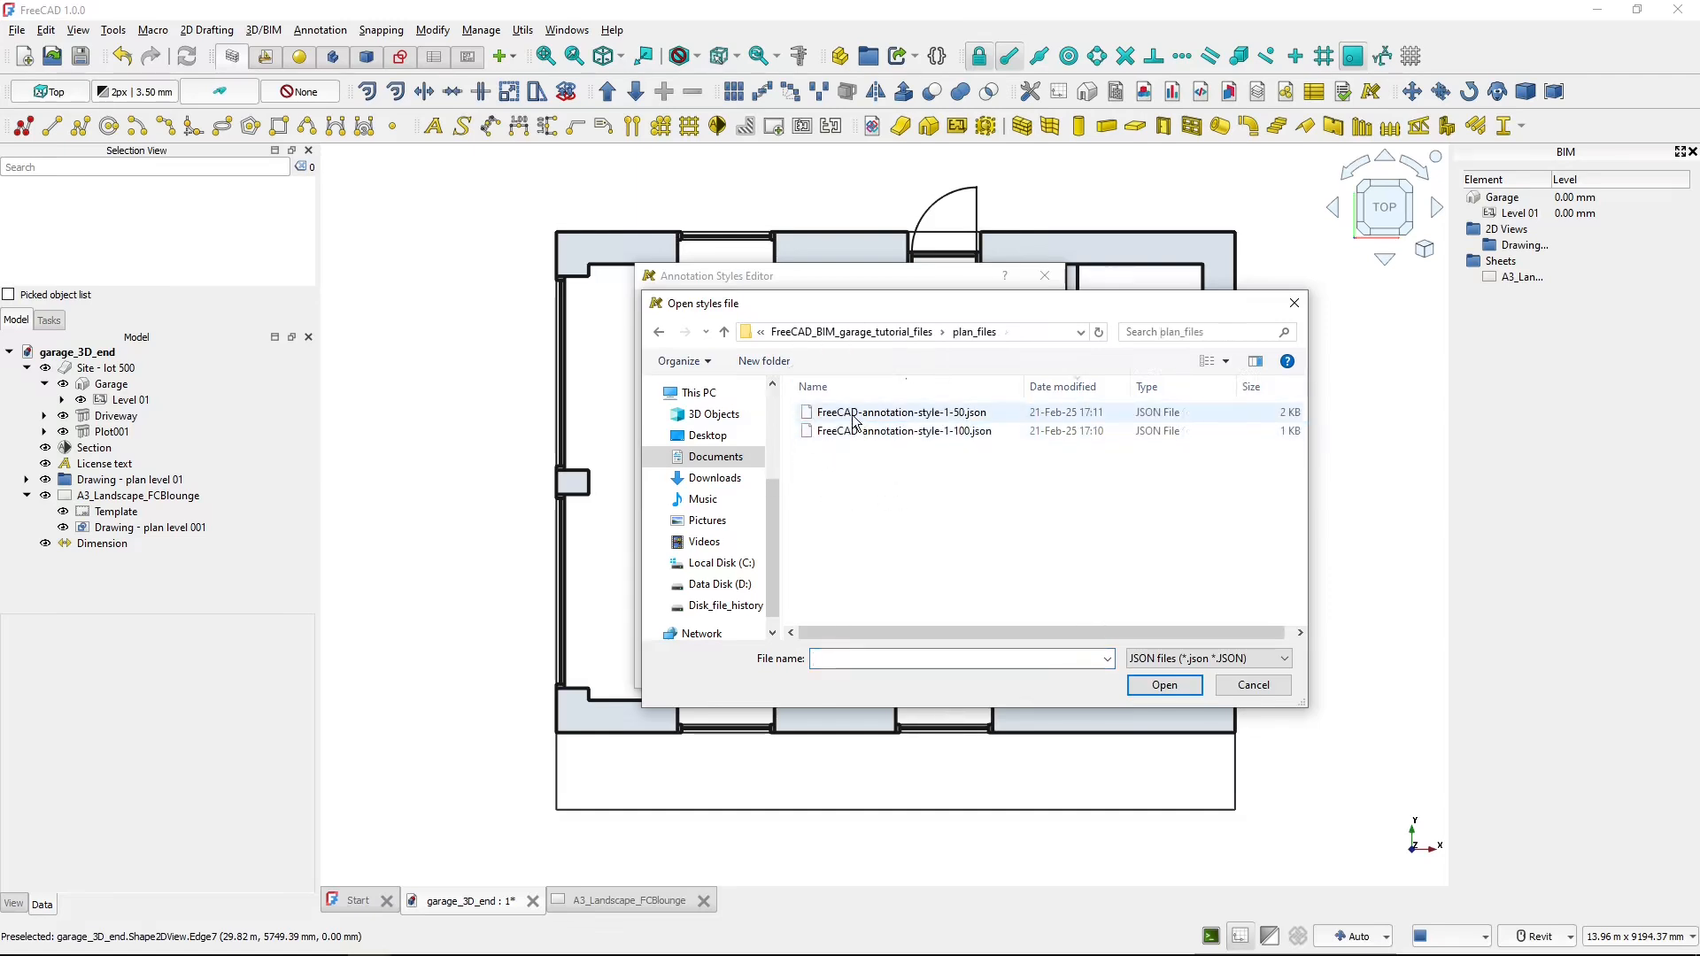
click(853, 422)
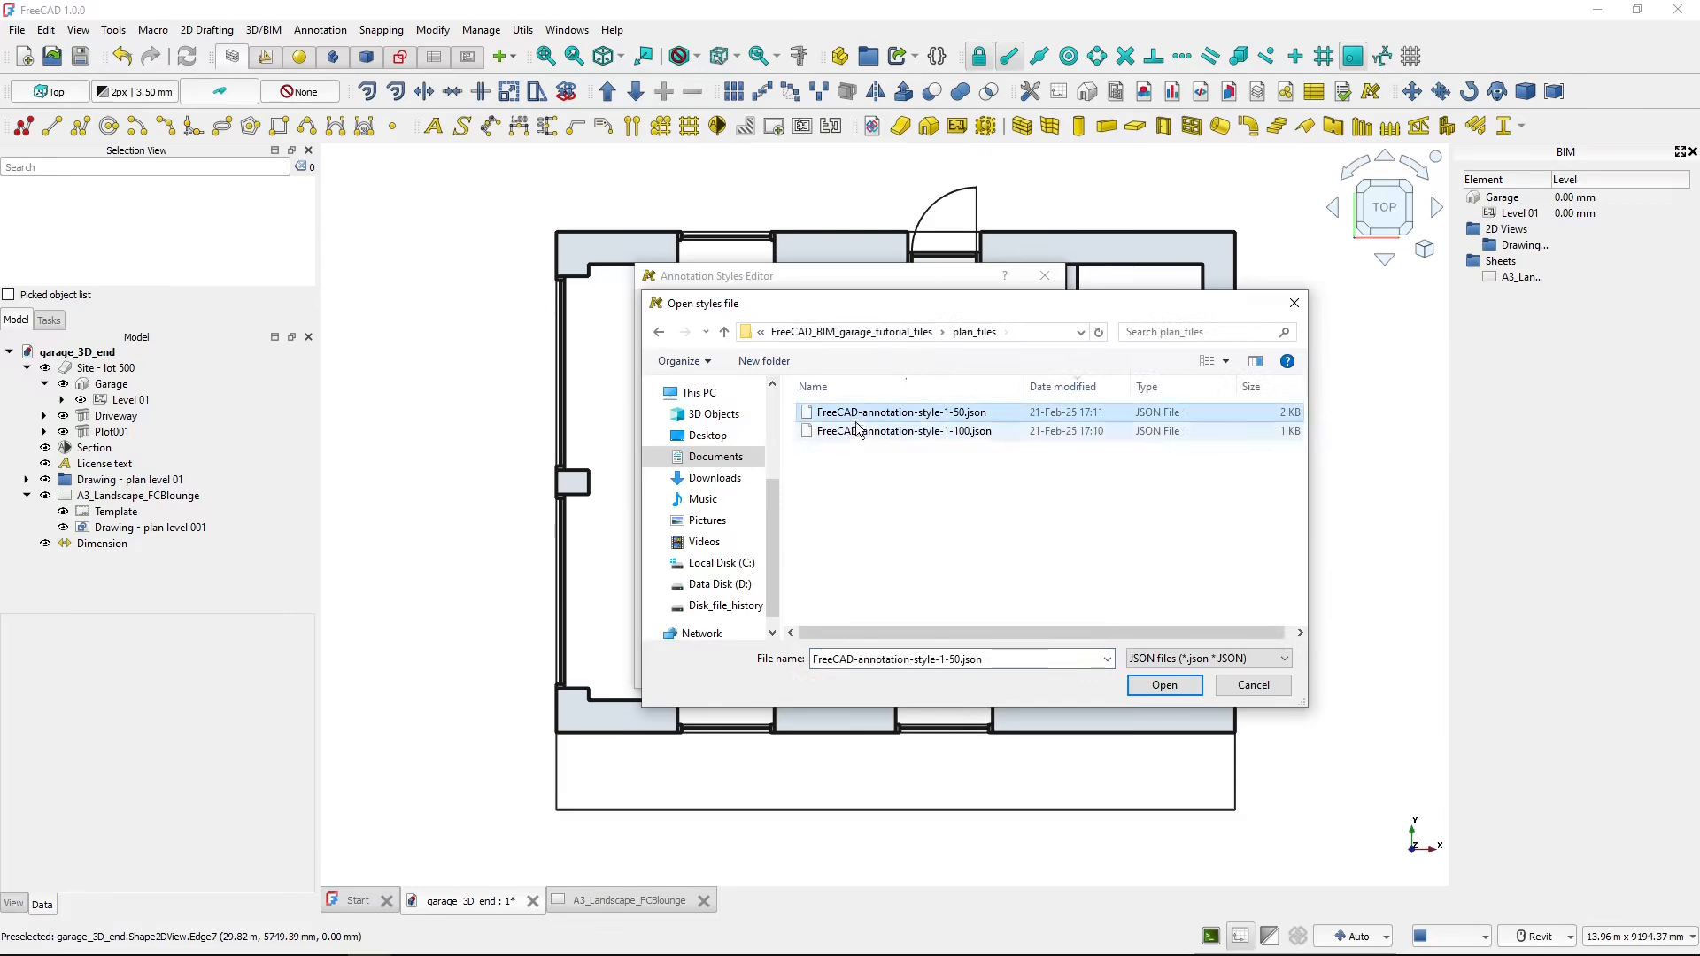
click(1159, 689)
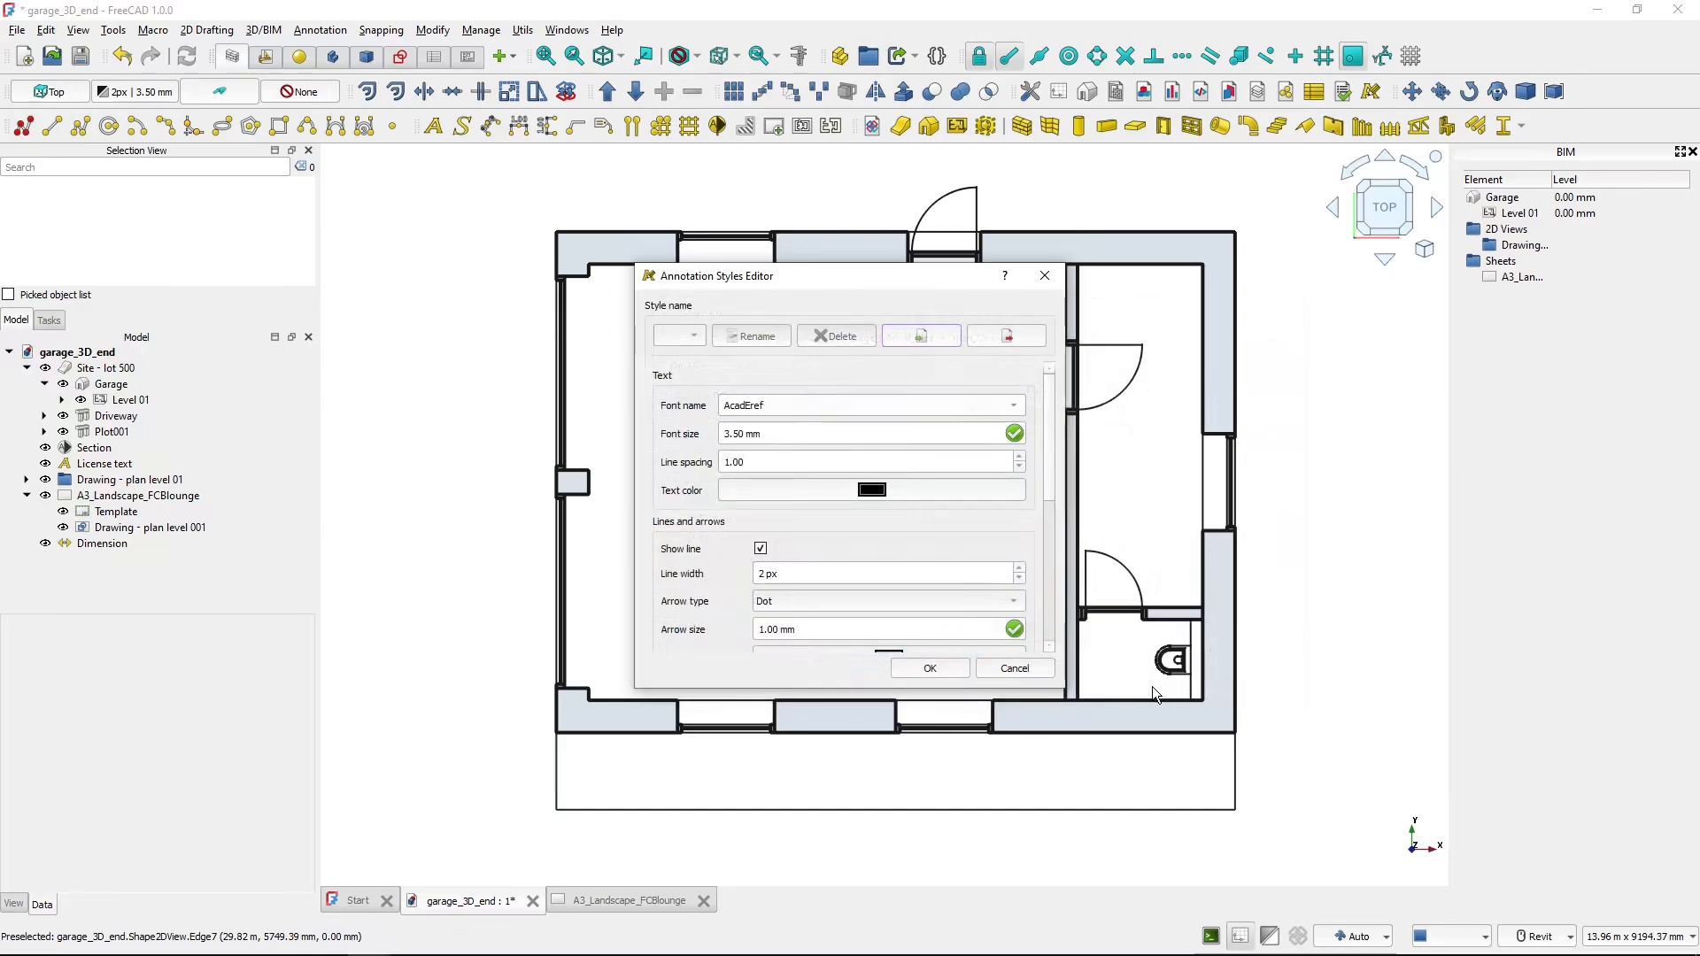
- Select the imported Arch 1-50 style, review its text and arrow settings, and accept the annotation styles
click(676, 339)
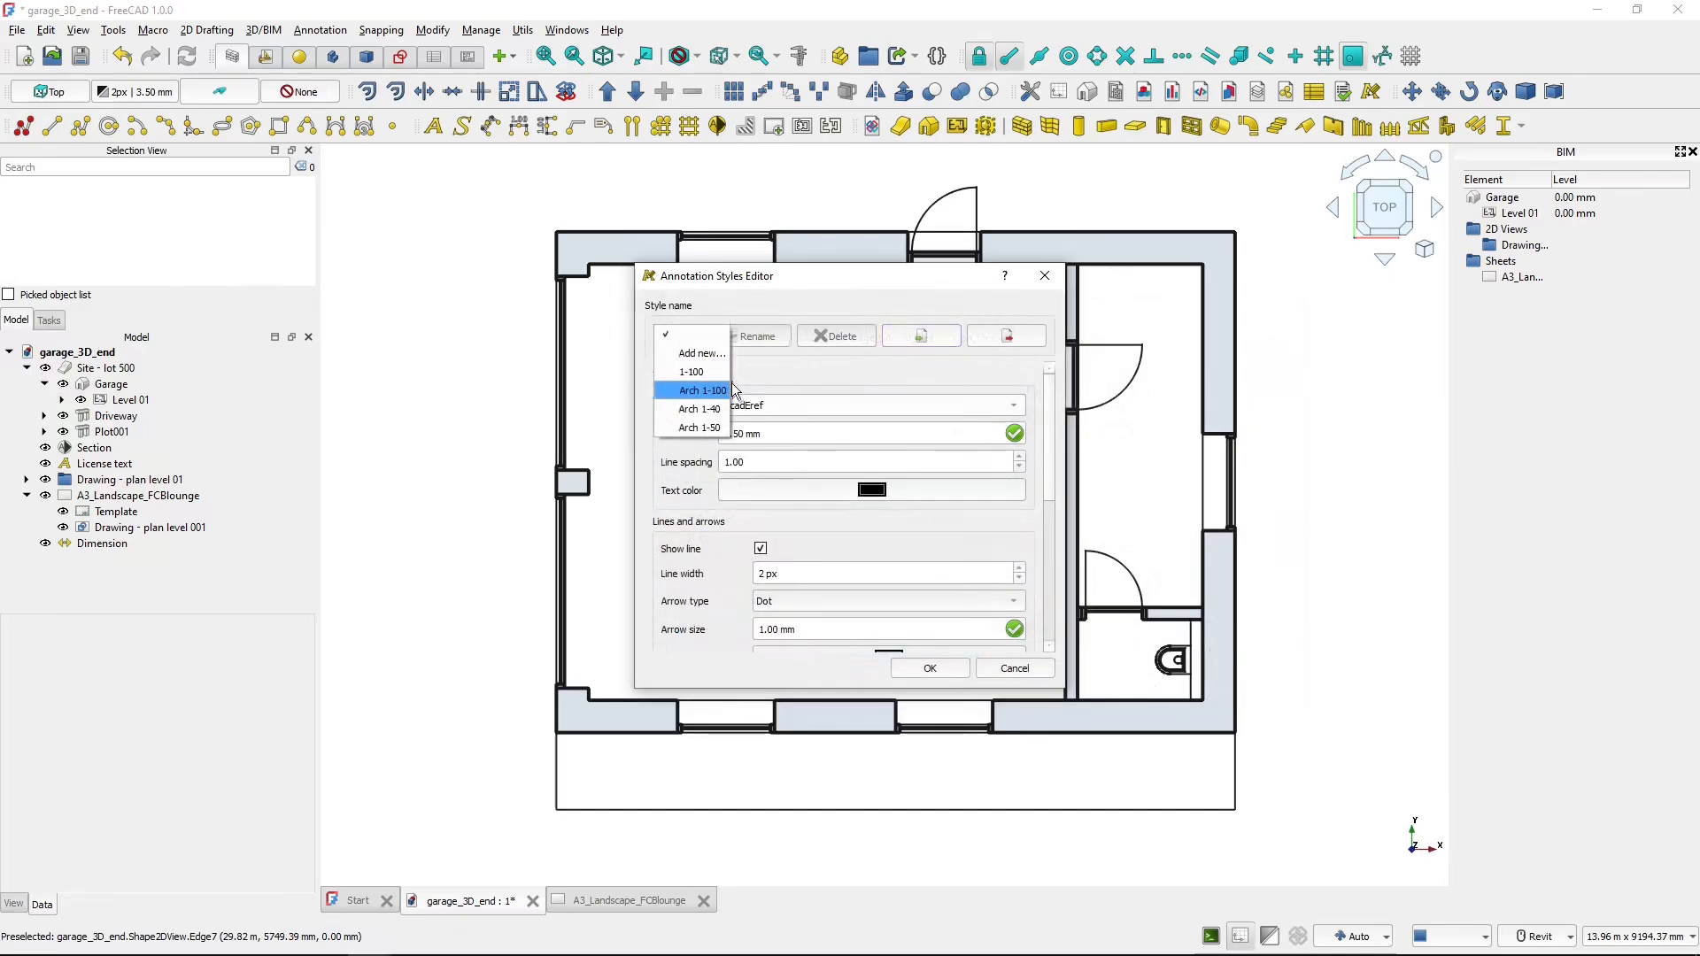
click(696, 428)
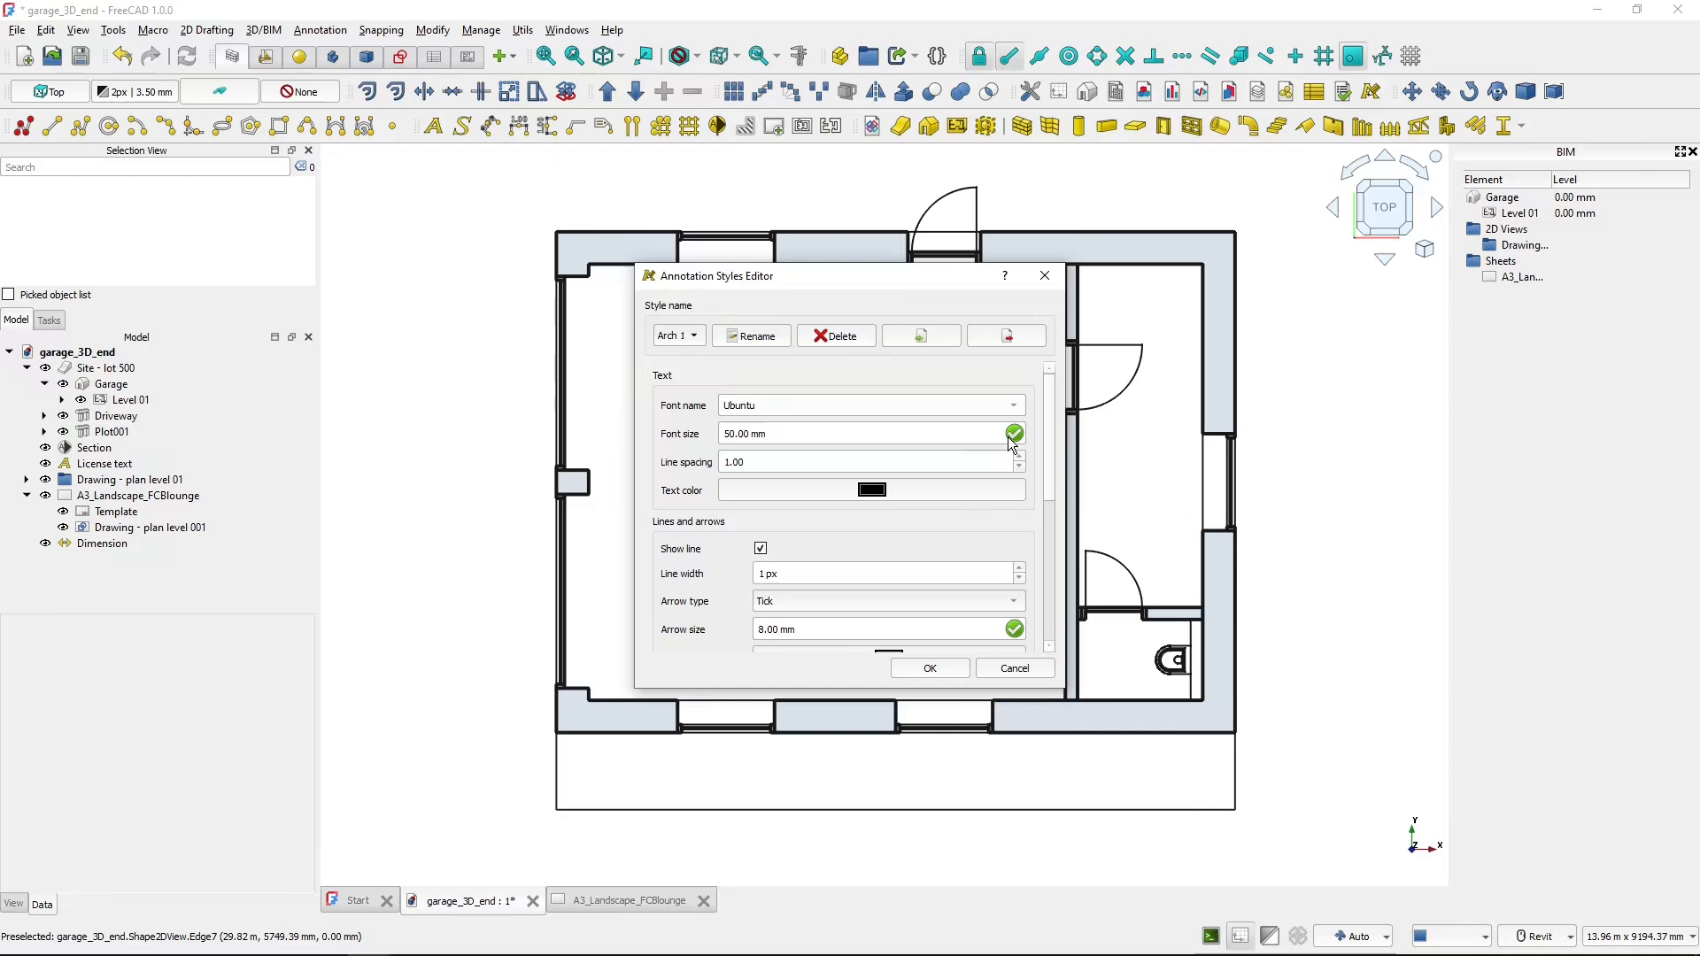
drag(1050, 424, 1044, 375)
click(925, 670)
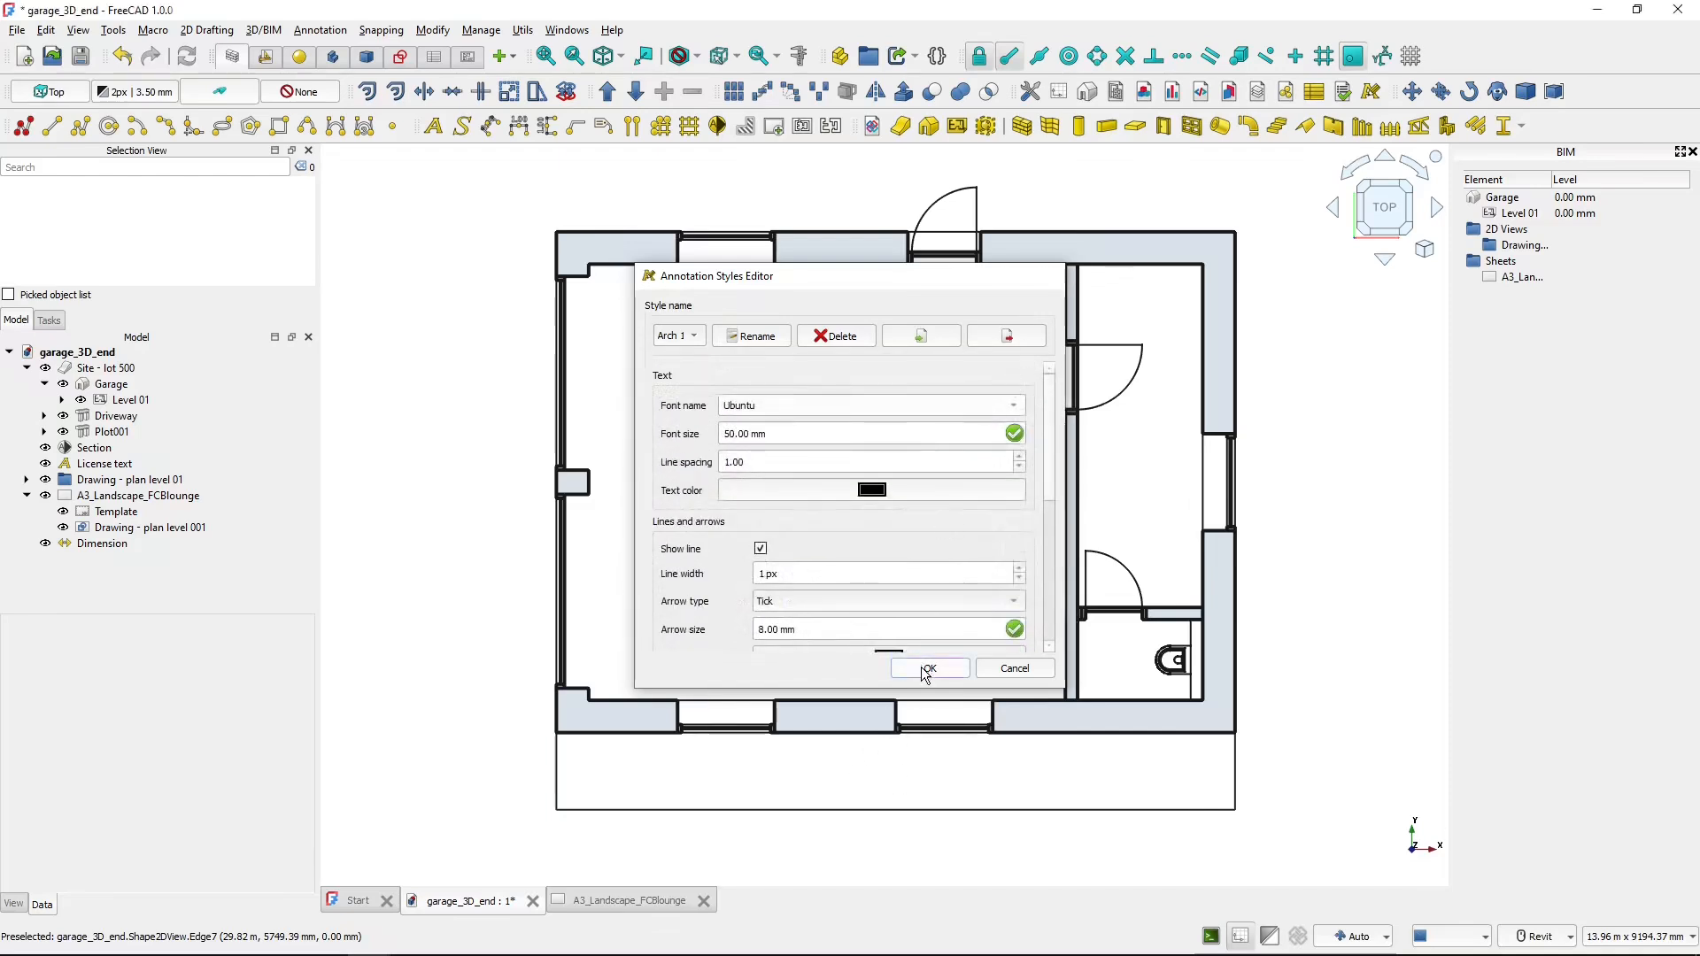
- Apply the Arch 1-50 annotation style to the overall width dimension below the plan
click(806, 813)
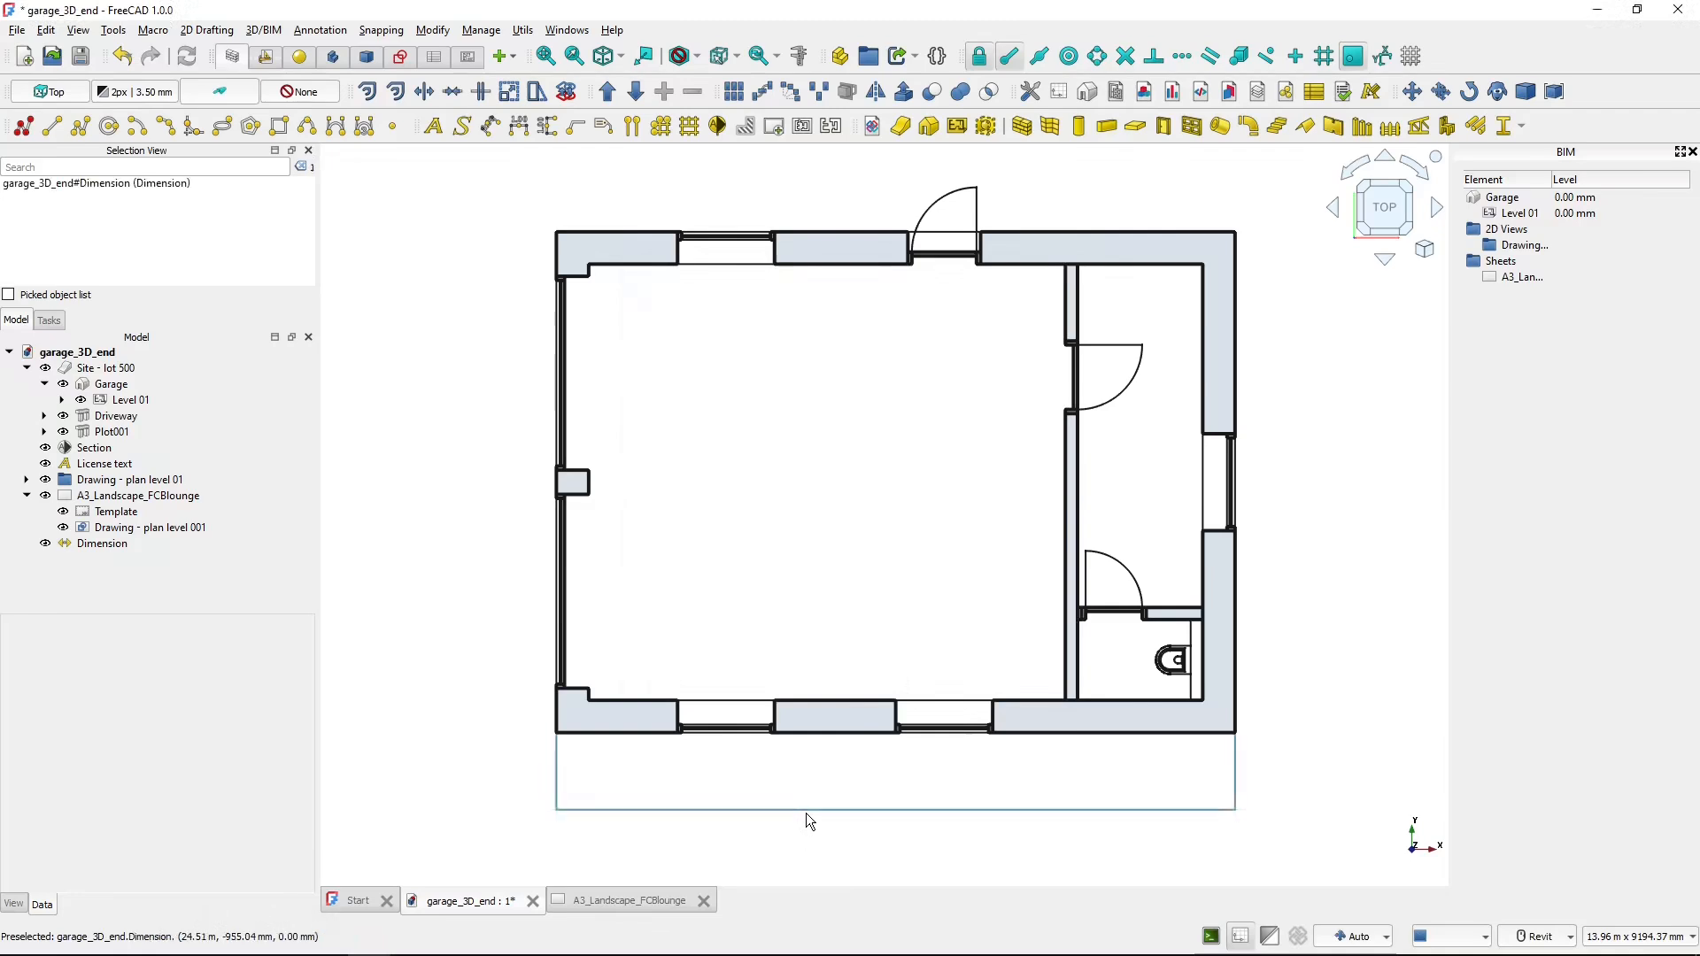
click(15, 905)
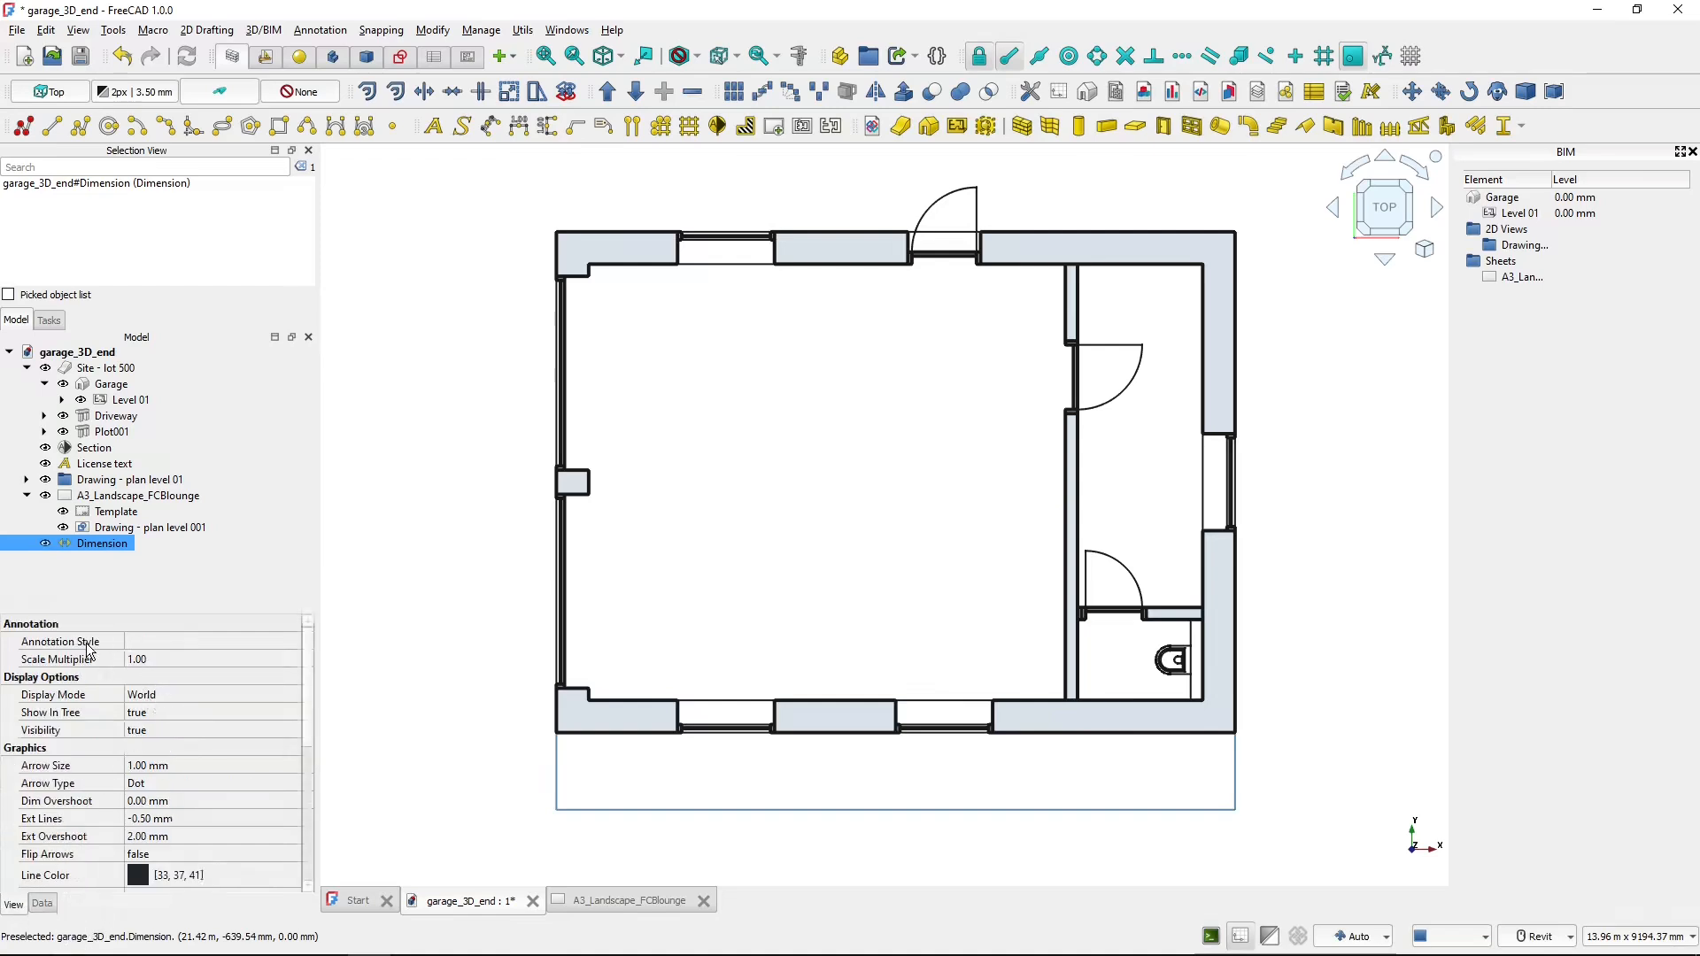
click(183, 645)
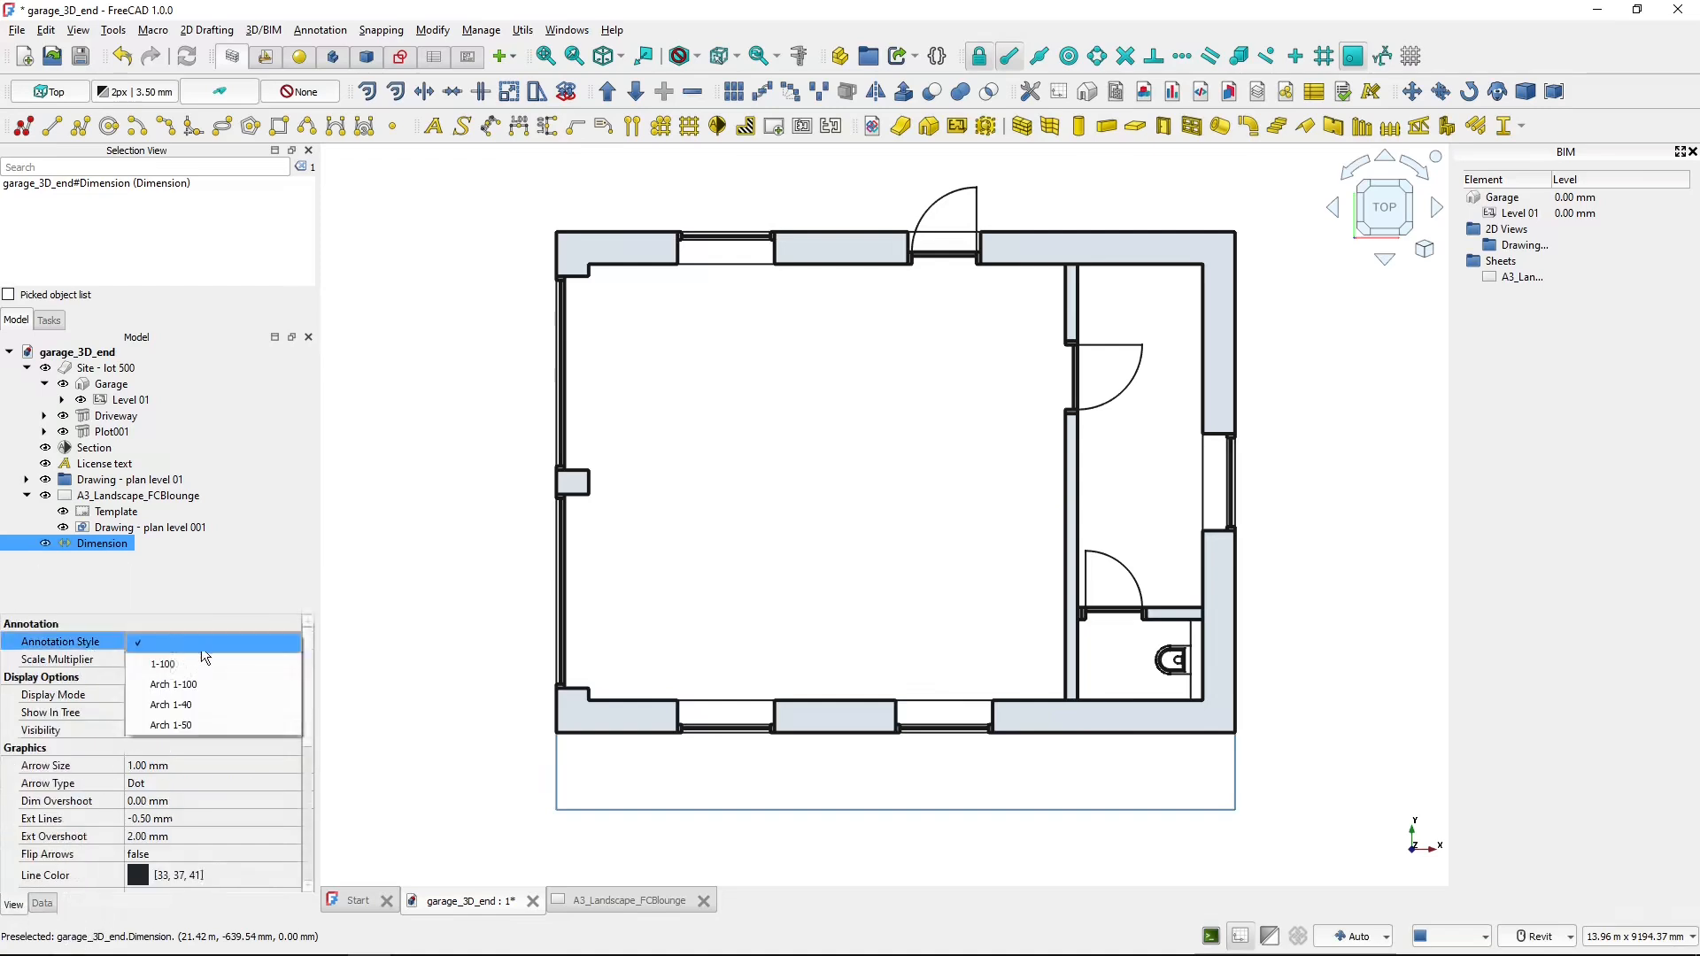
click(176, 725)
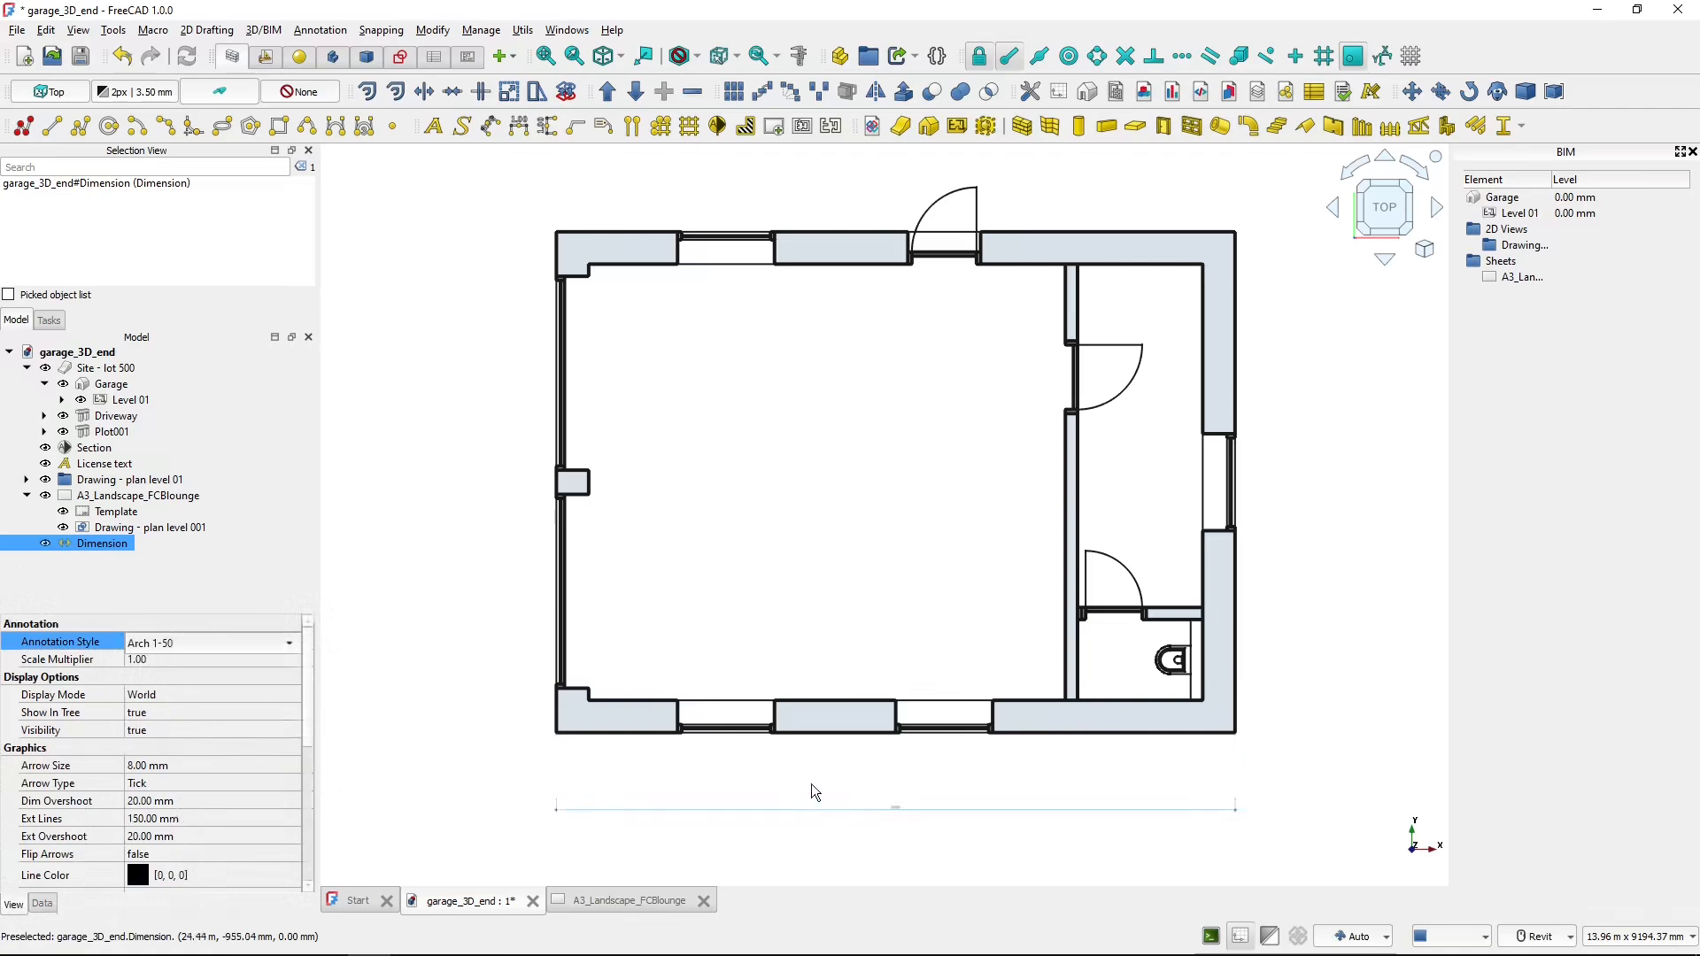
click(778, 779)
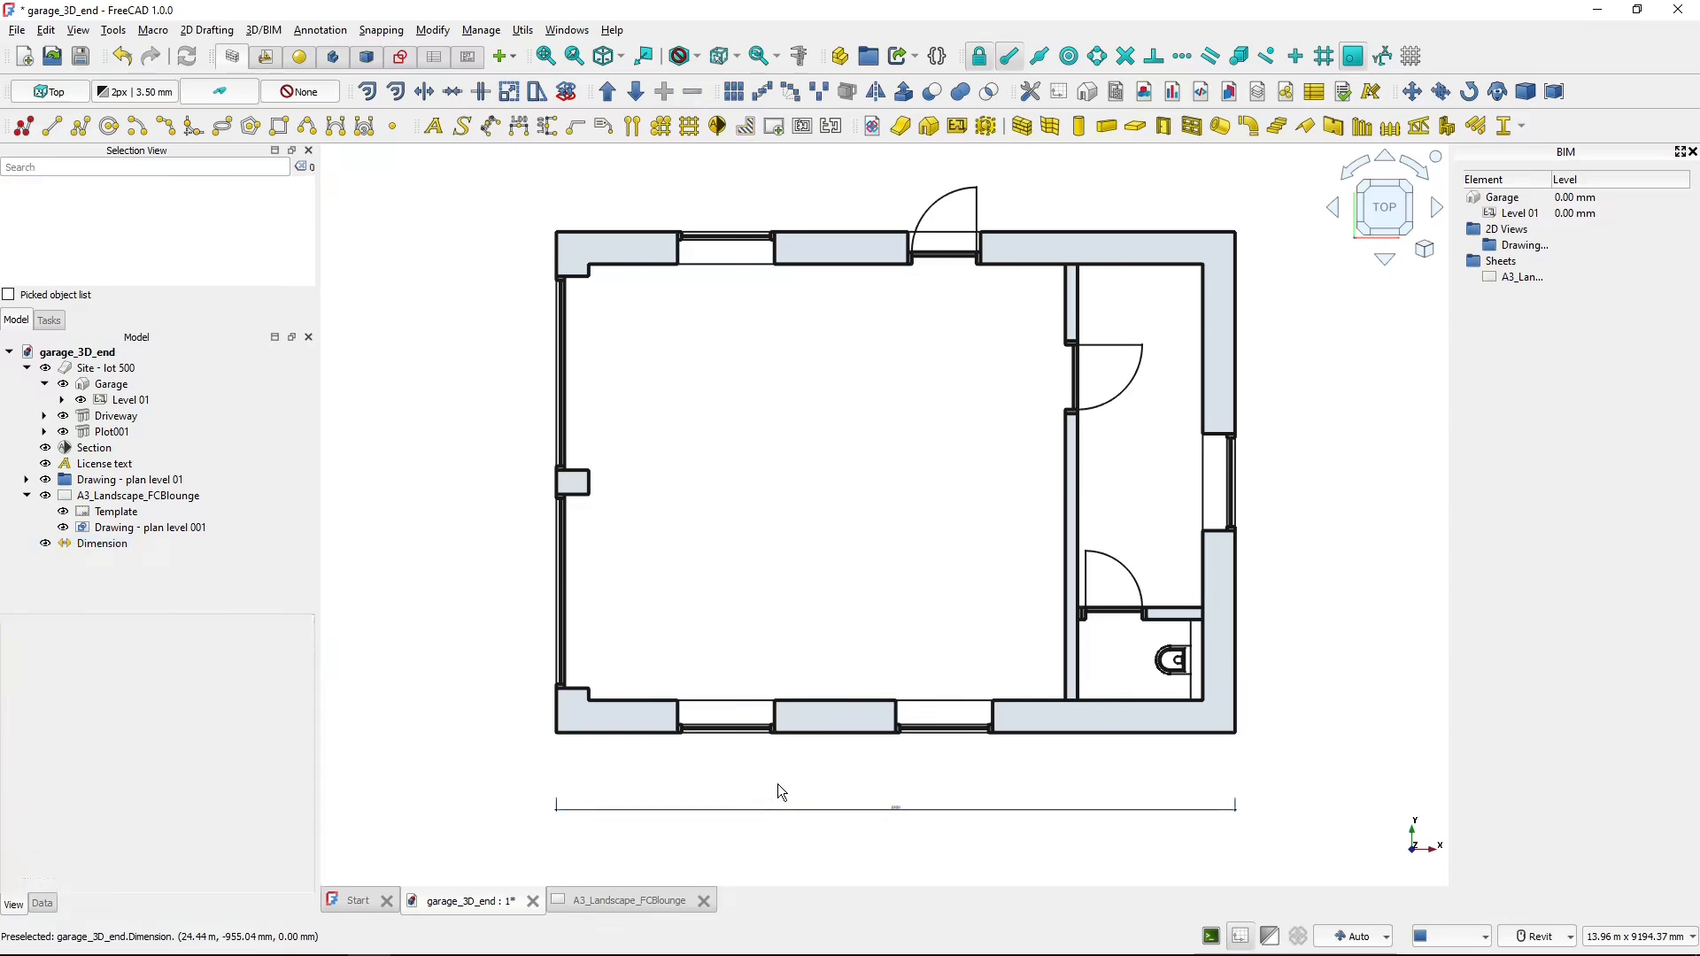
scroll(777, 783, up, 3)
scroll(811, 803, down, 3)
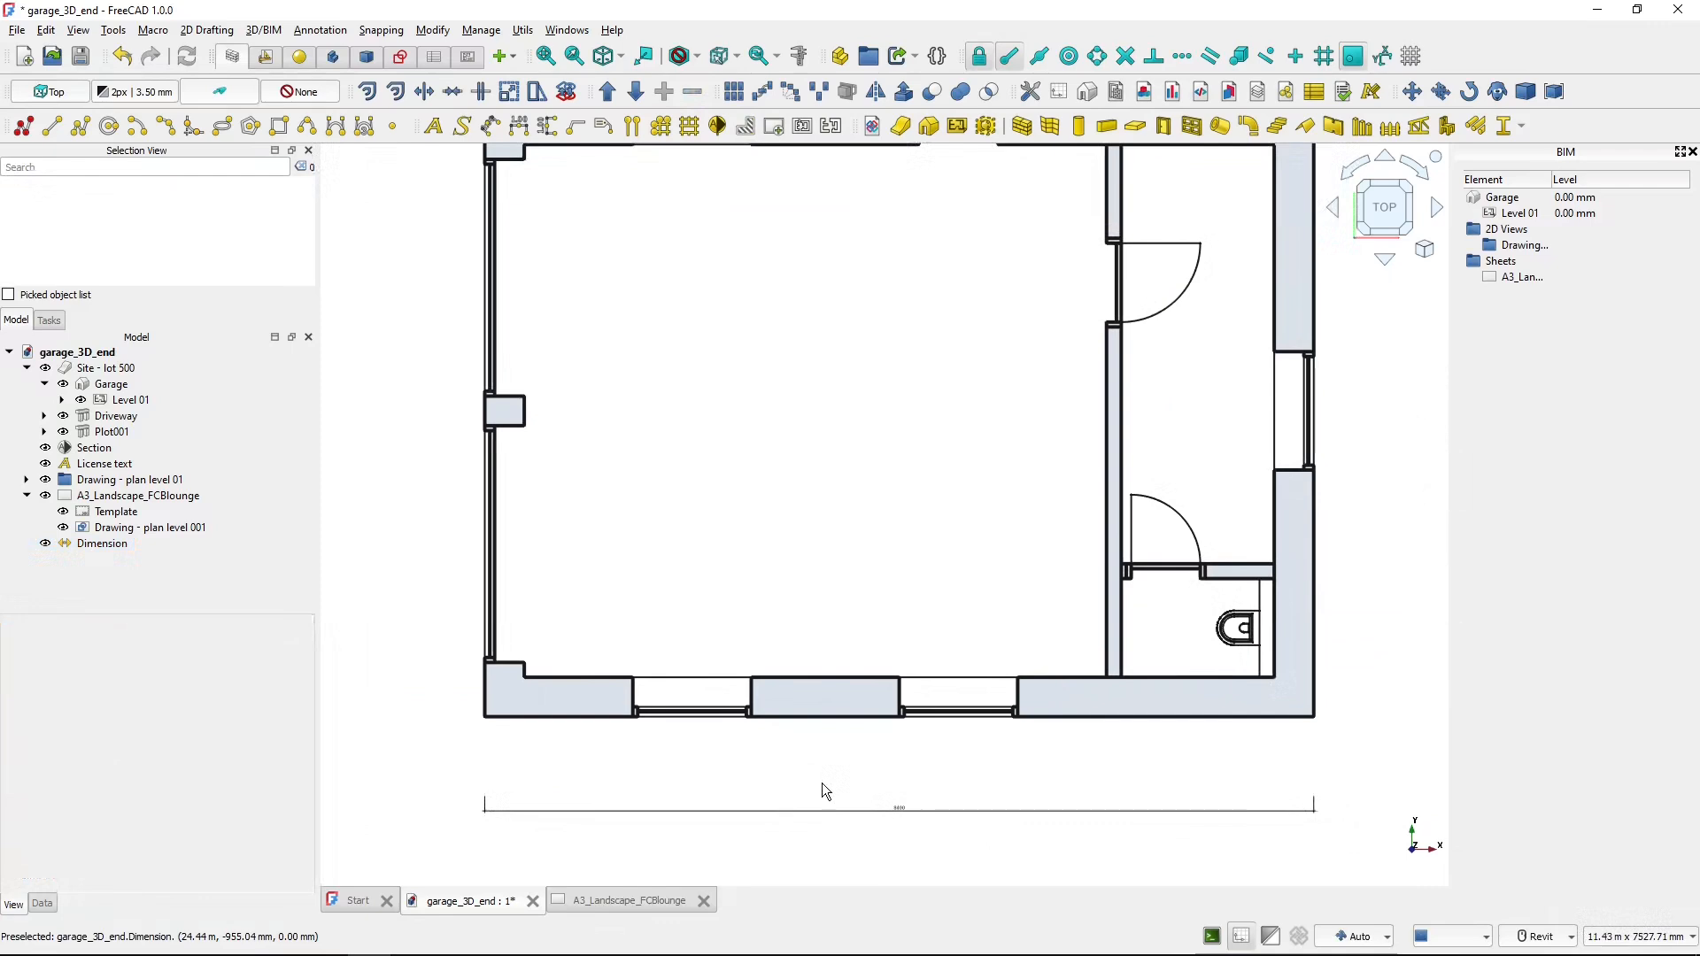
- Open the A3 sheet and create a new group named Dimensions in the garage_3D_end document
click(1301, 836)
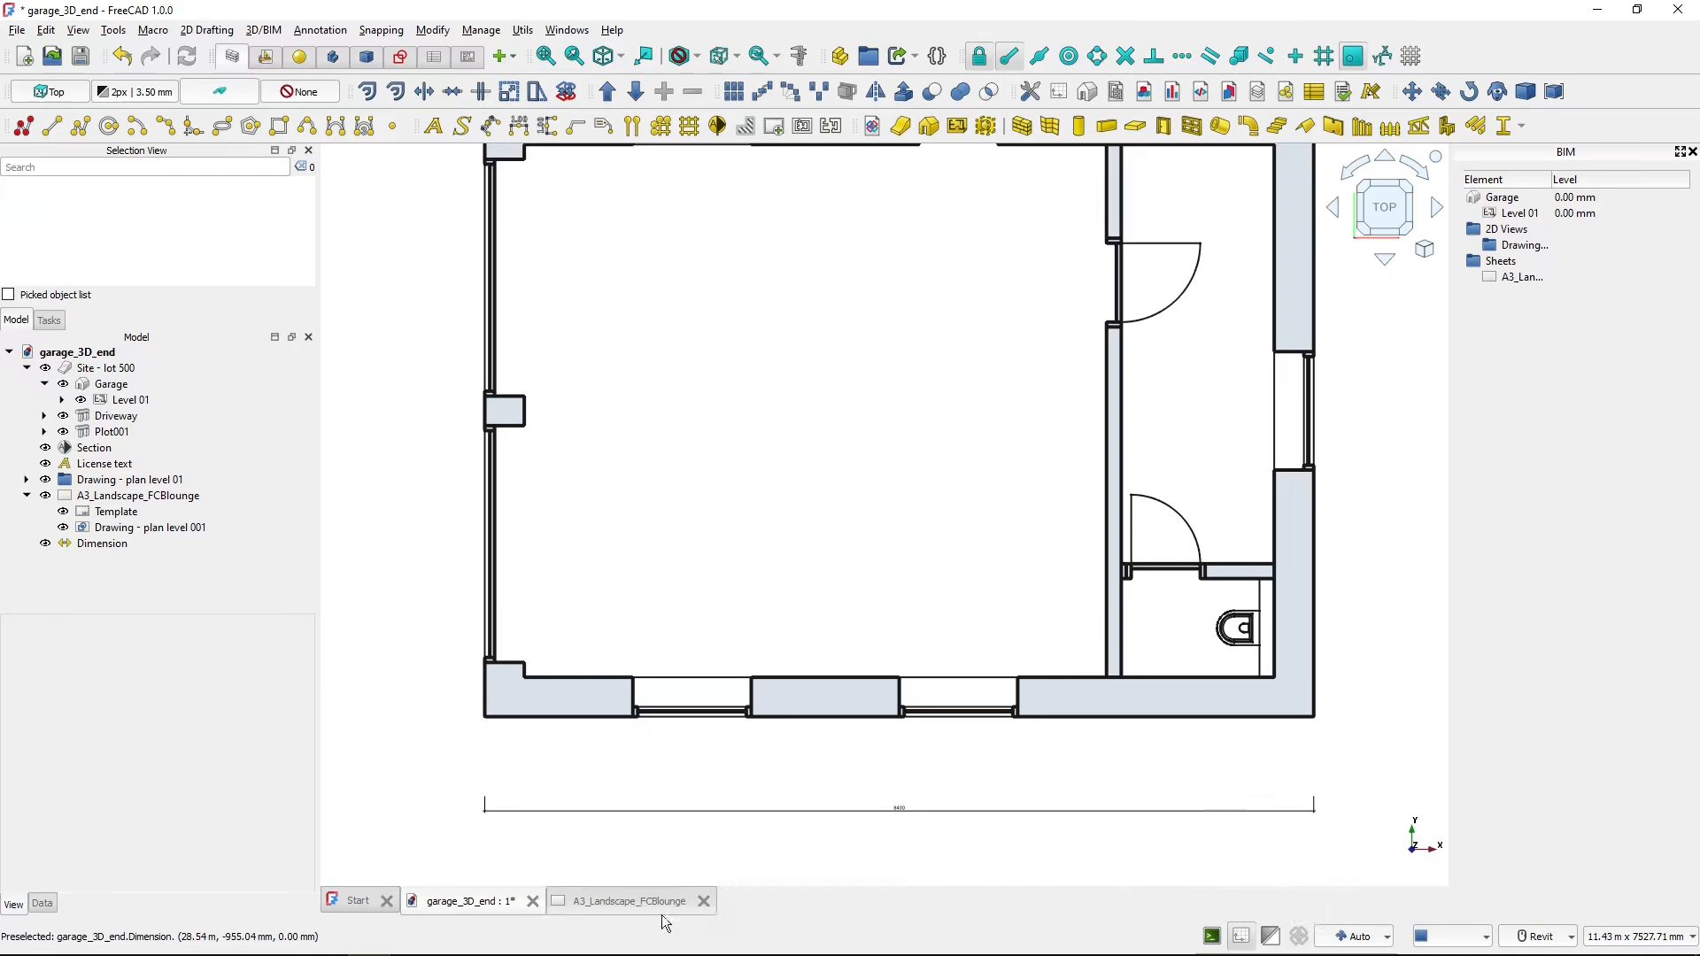
click(606, 905)
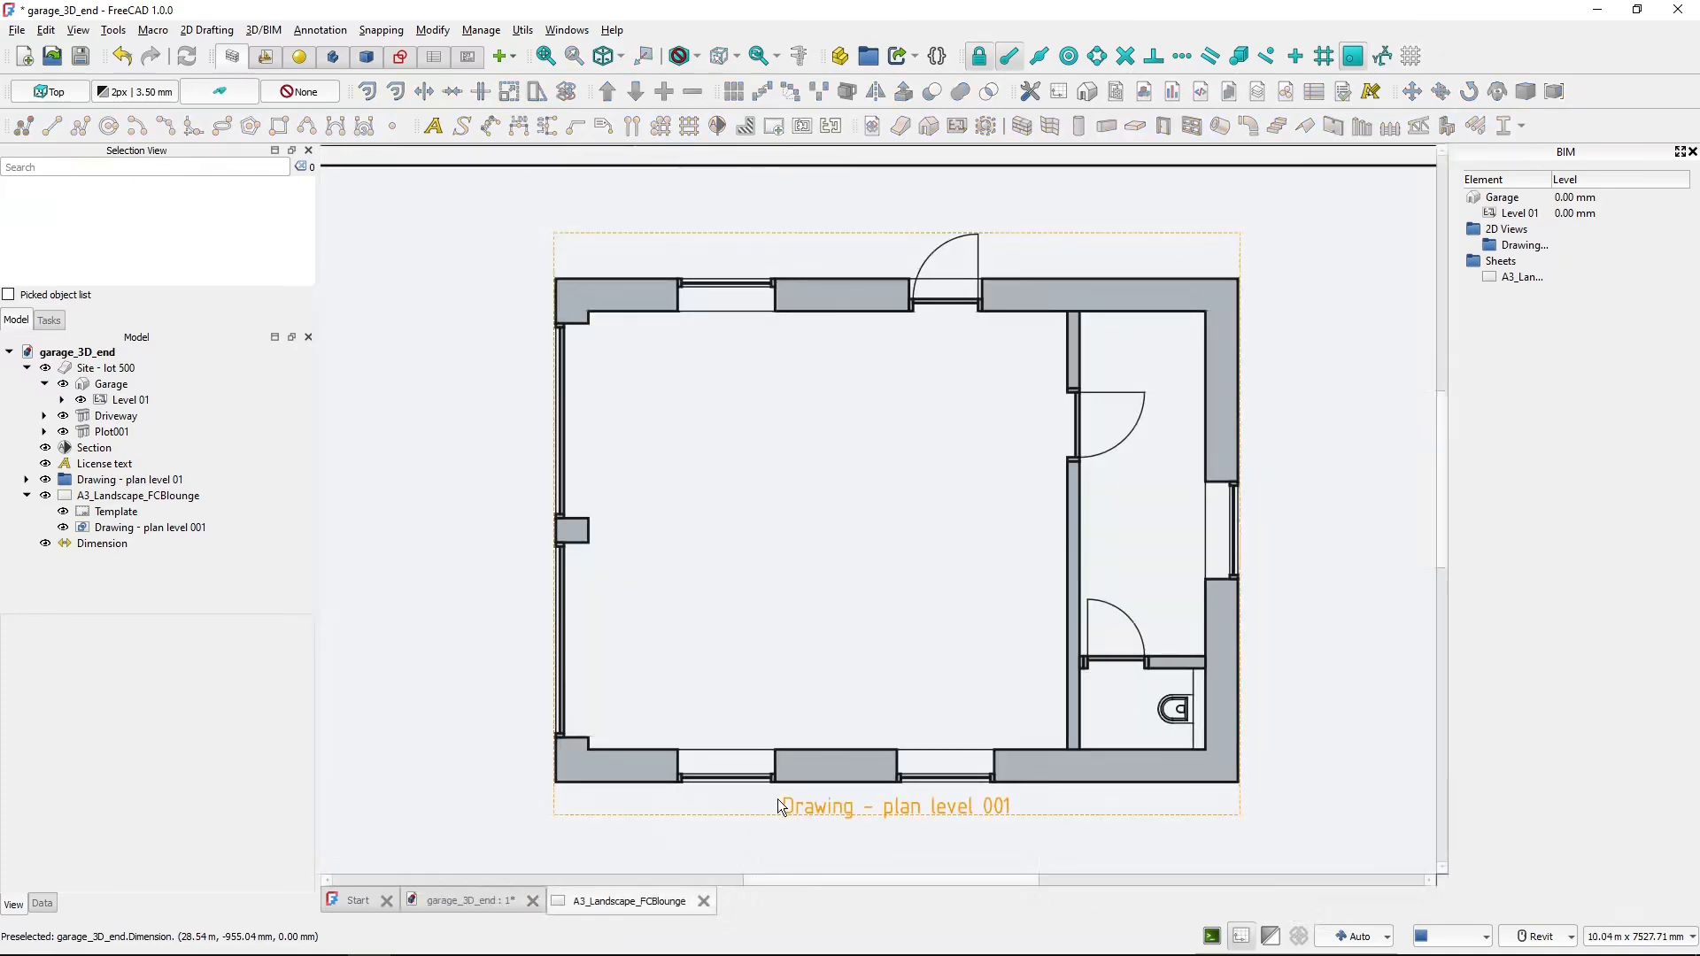
middle_drag(782, 799, 845, 657)
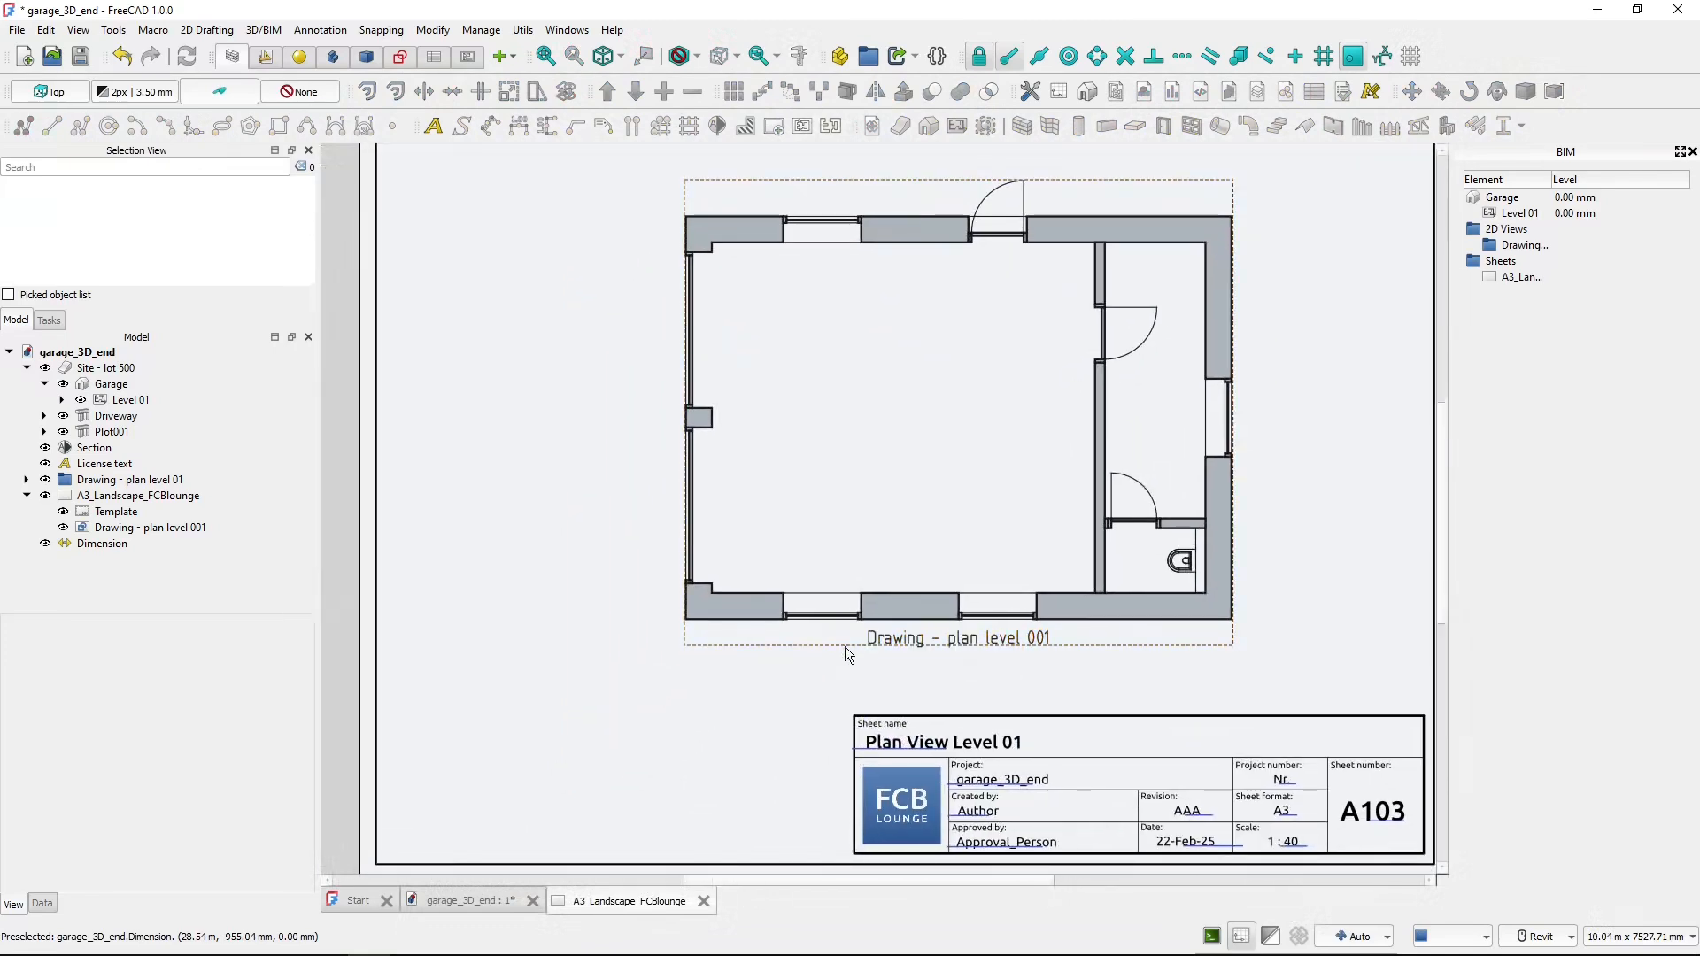
click(845, 645)
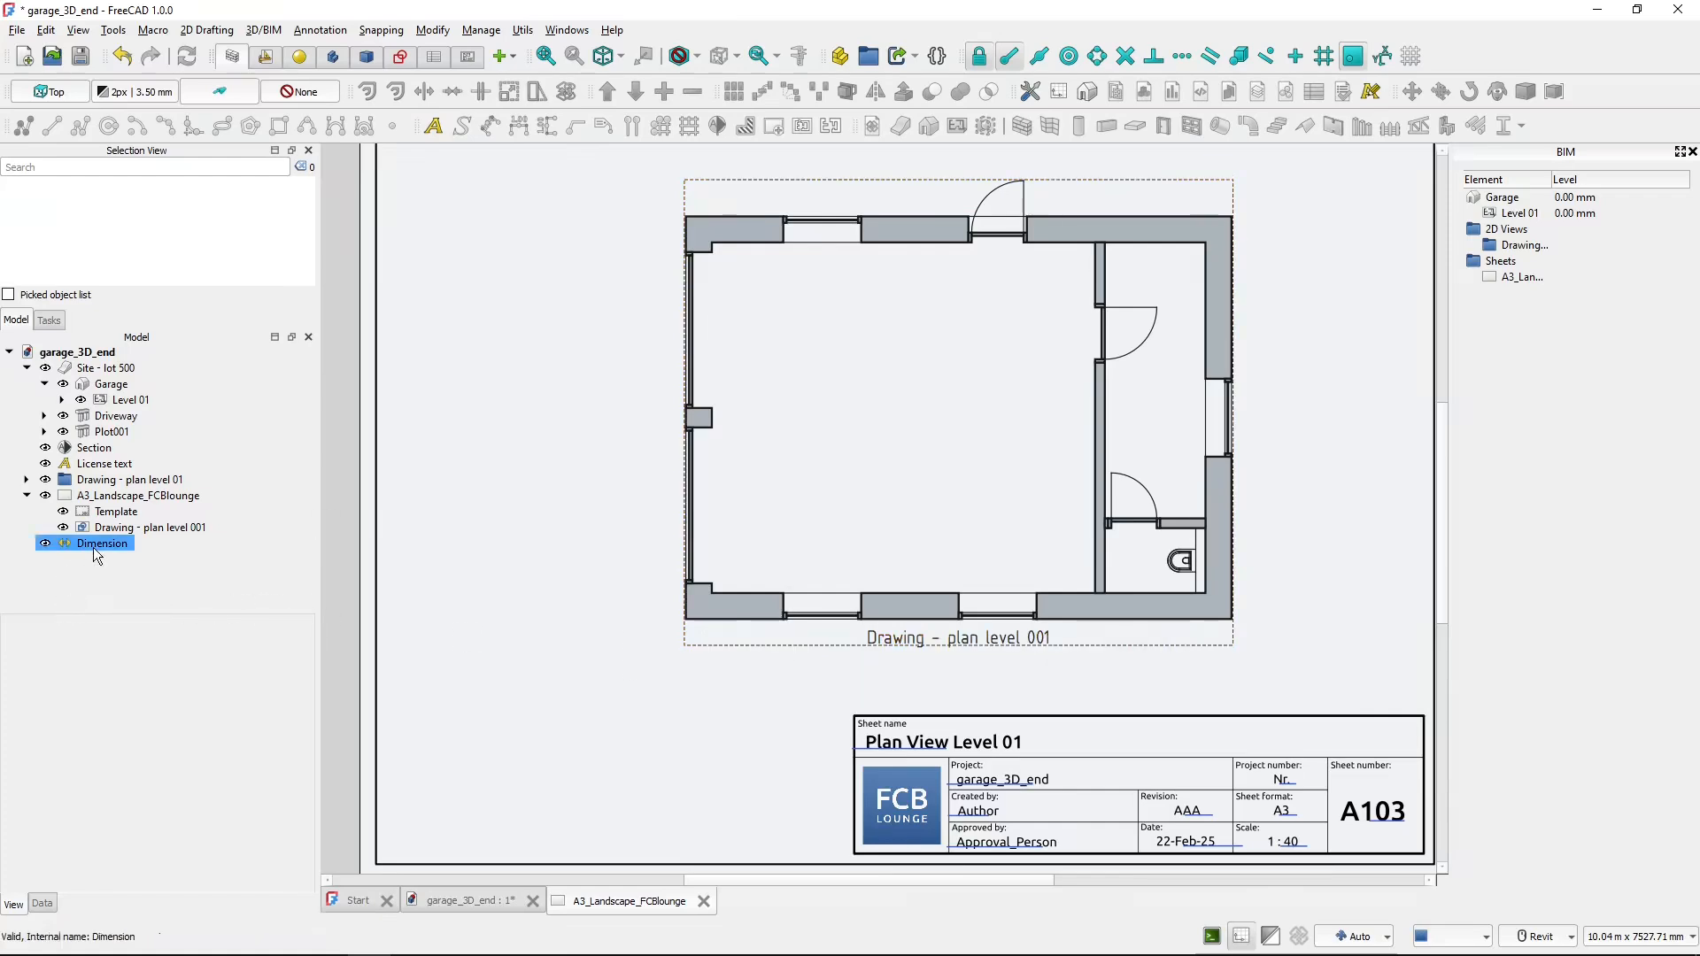
key(ctrl)
right_click(92, 356)
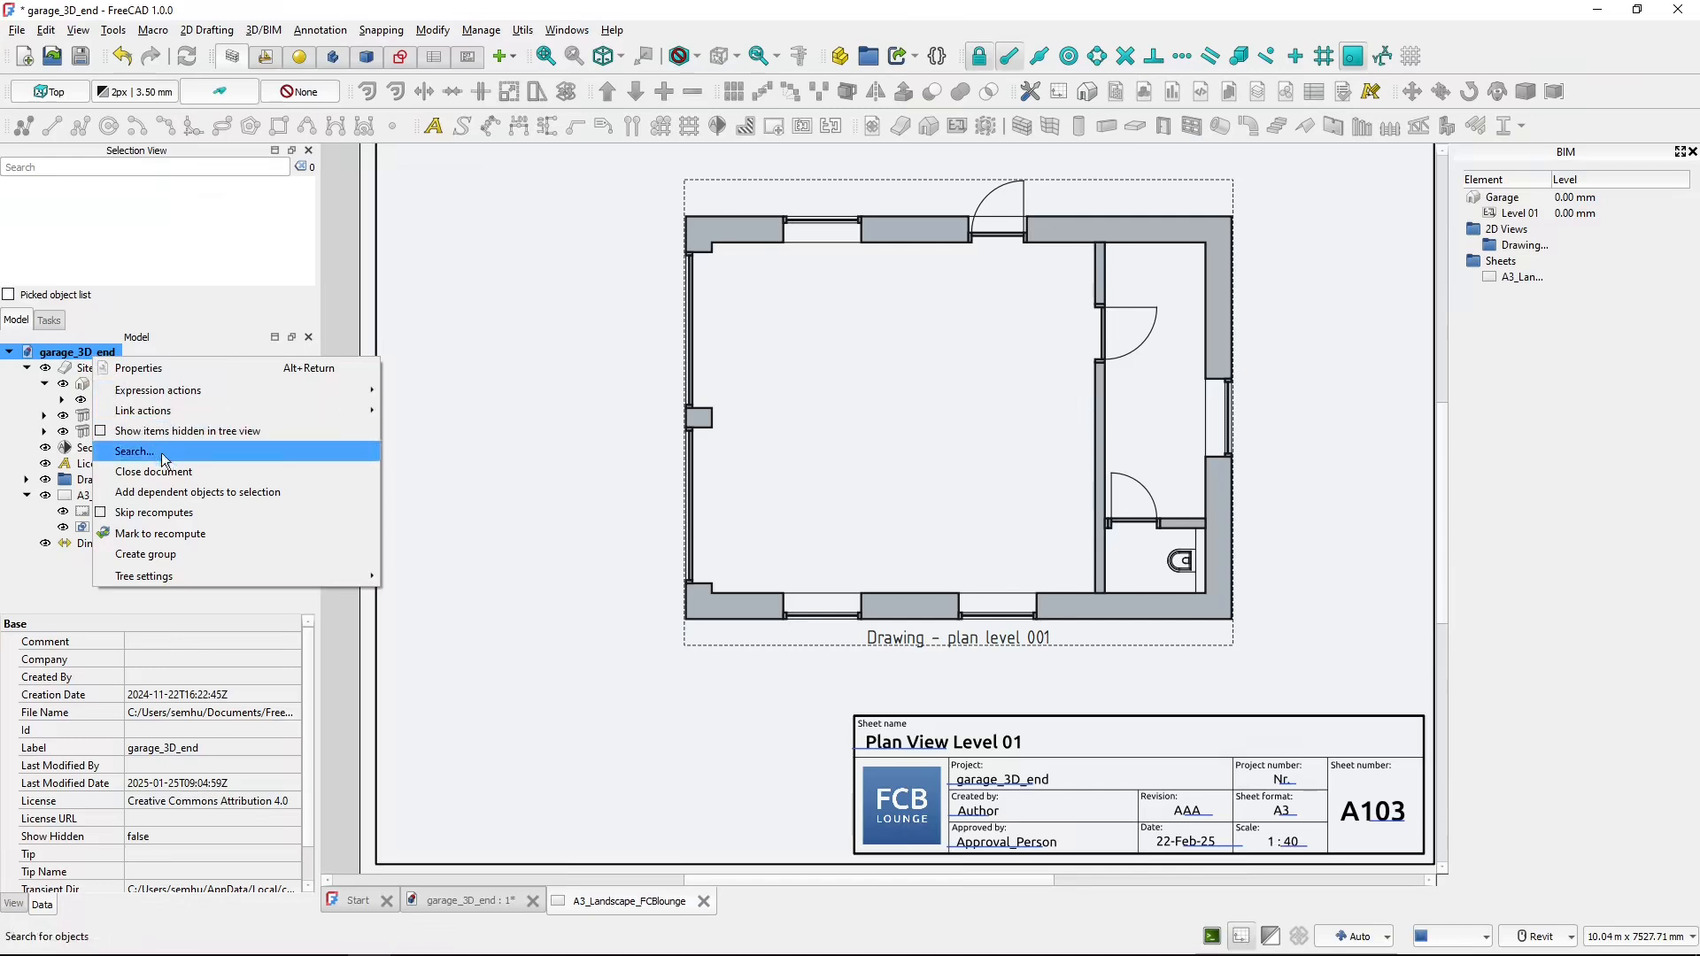
click(160, 558)
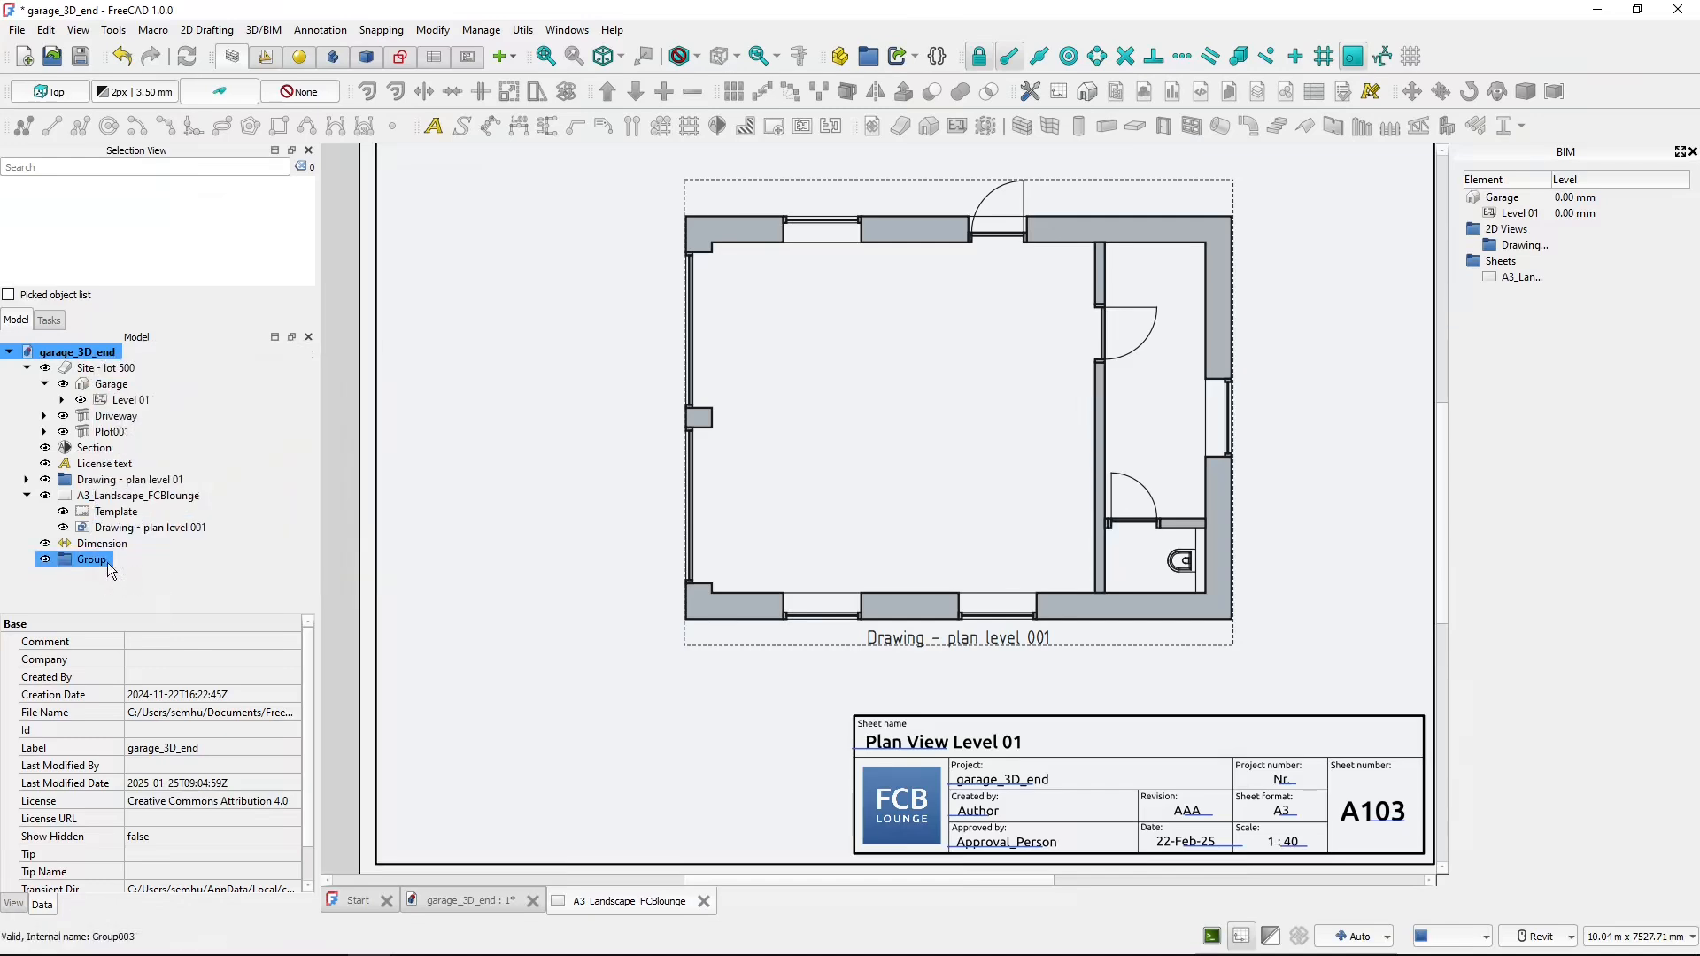
click(107, 561)
click(107, 561)
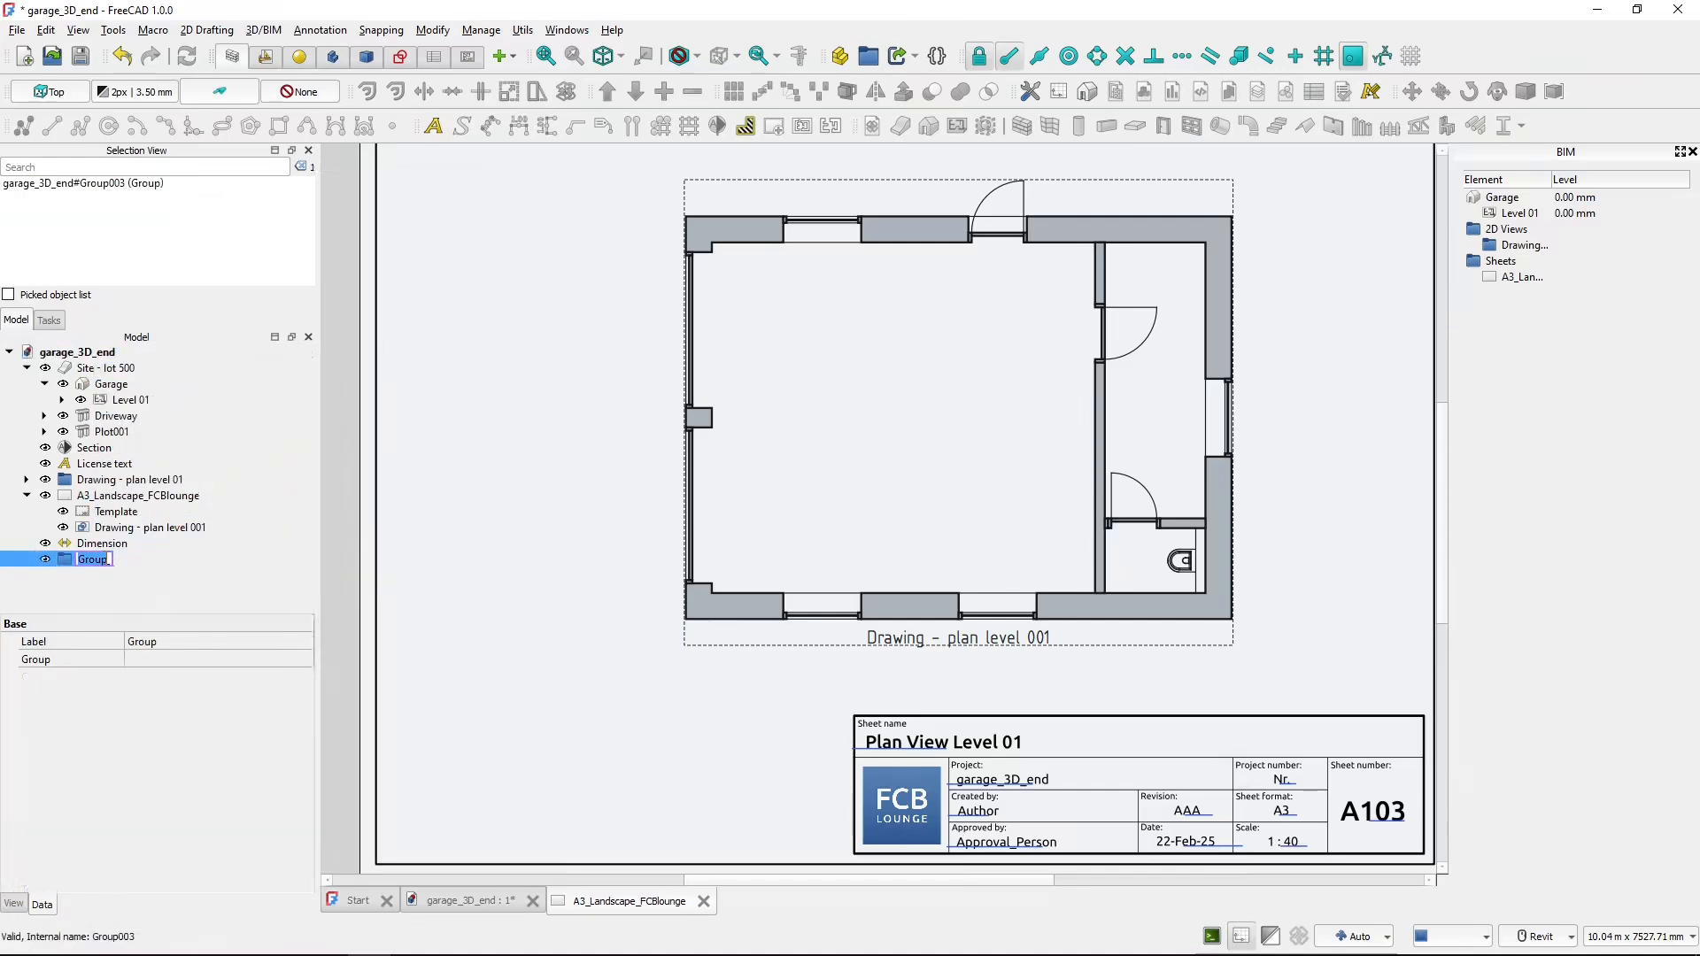
text(D)
text(imensions)
key(Return)
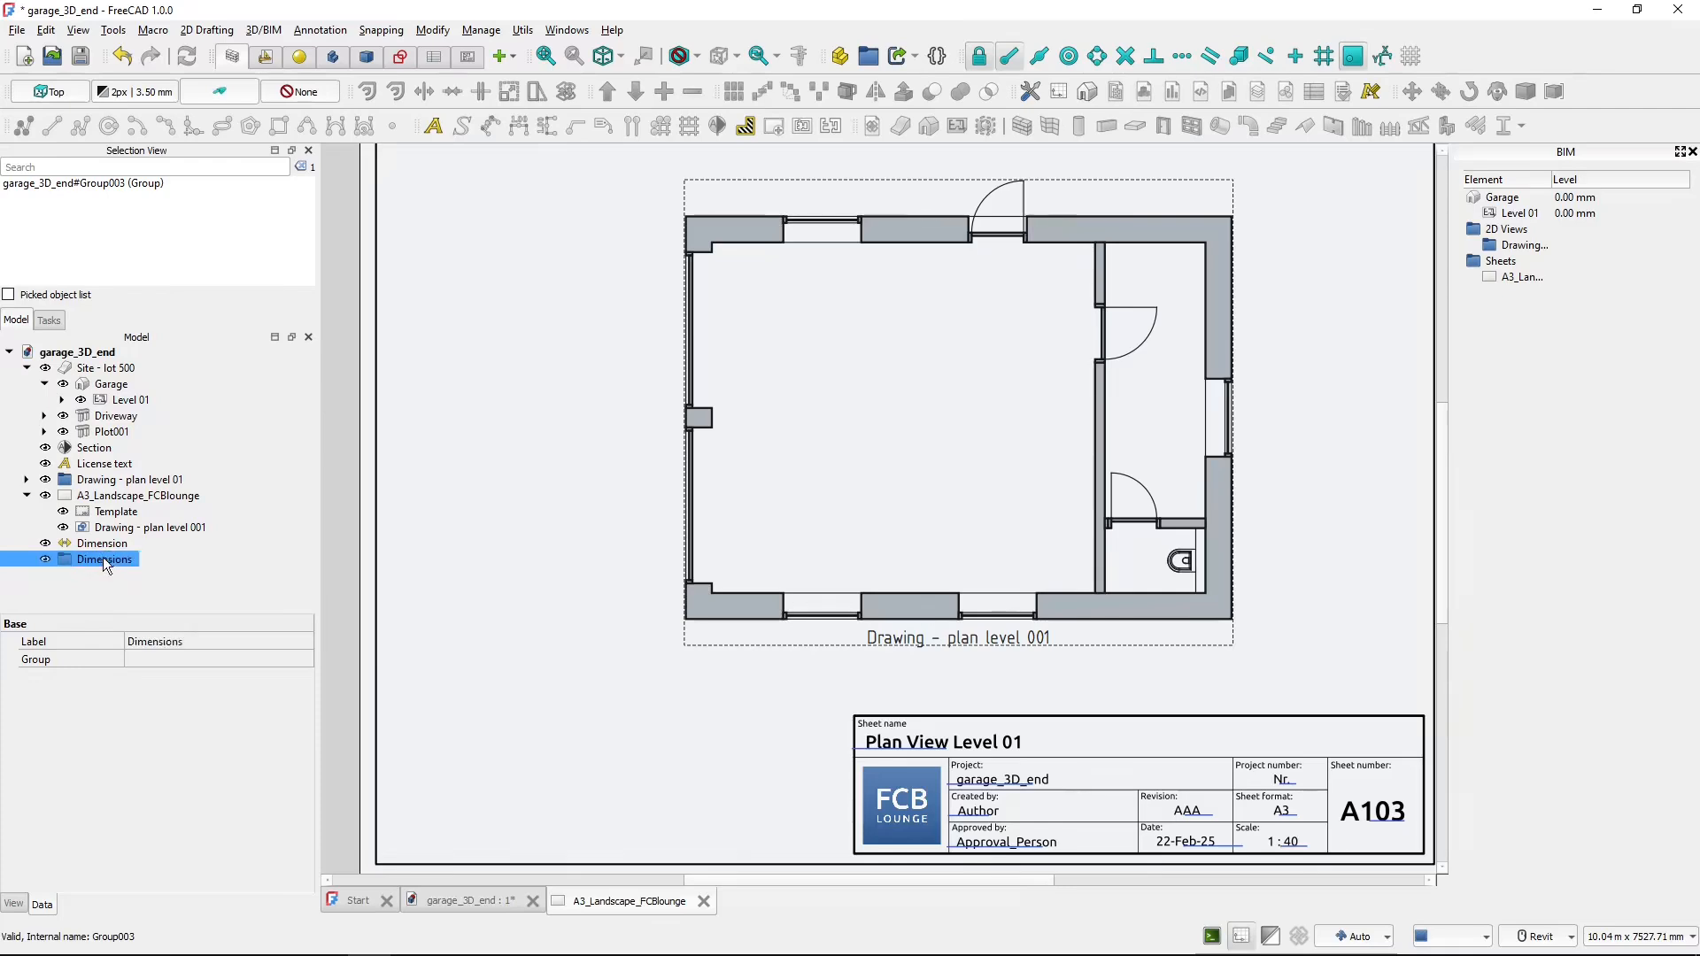
- Move the width dimension into the Dimensions group and nest that group inside Drawing - plan level 01
mouse_move(102, 543)
mouse_down()
mouse_move(101, 567)
mouse_move(65, 547)
mouse_move(151, 549)
mouse_move(130, 483)
mouse_up()
click(26, 496)
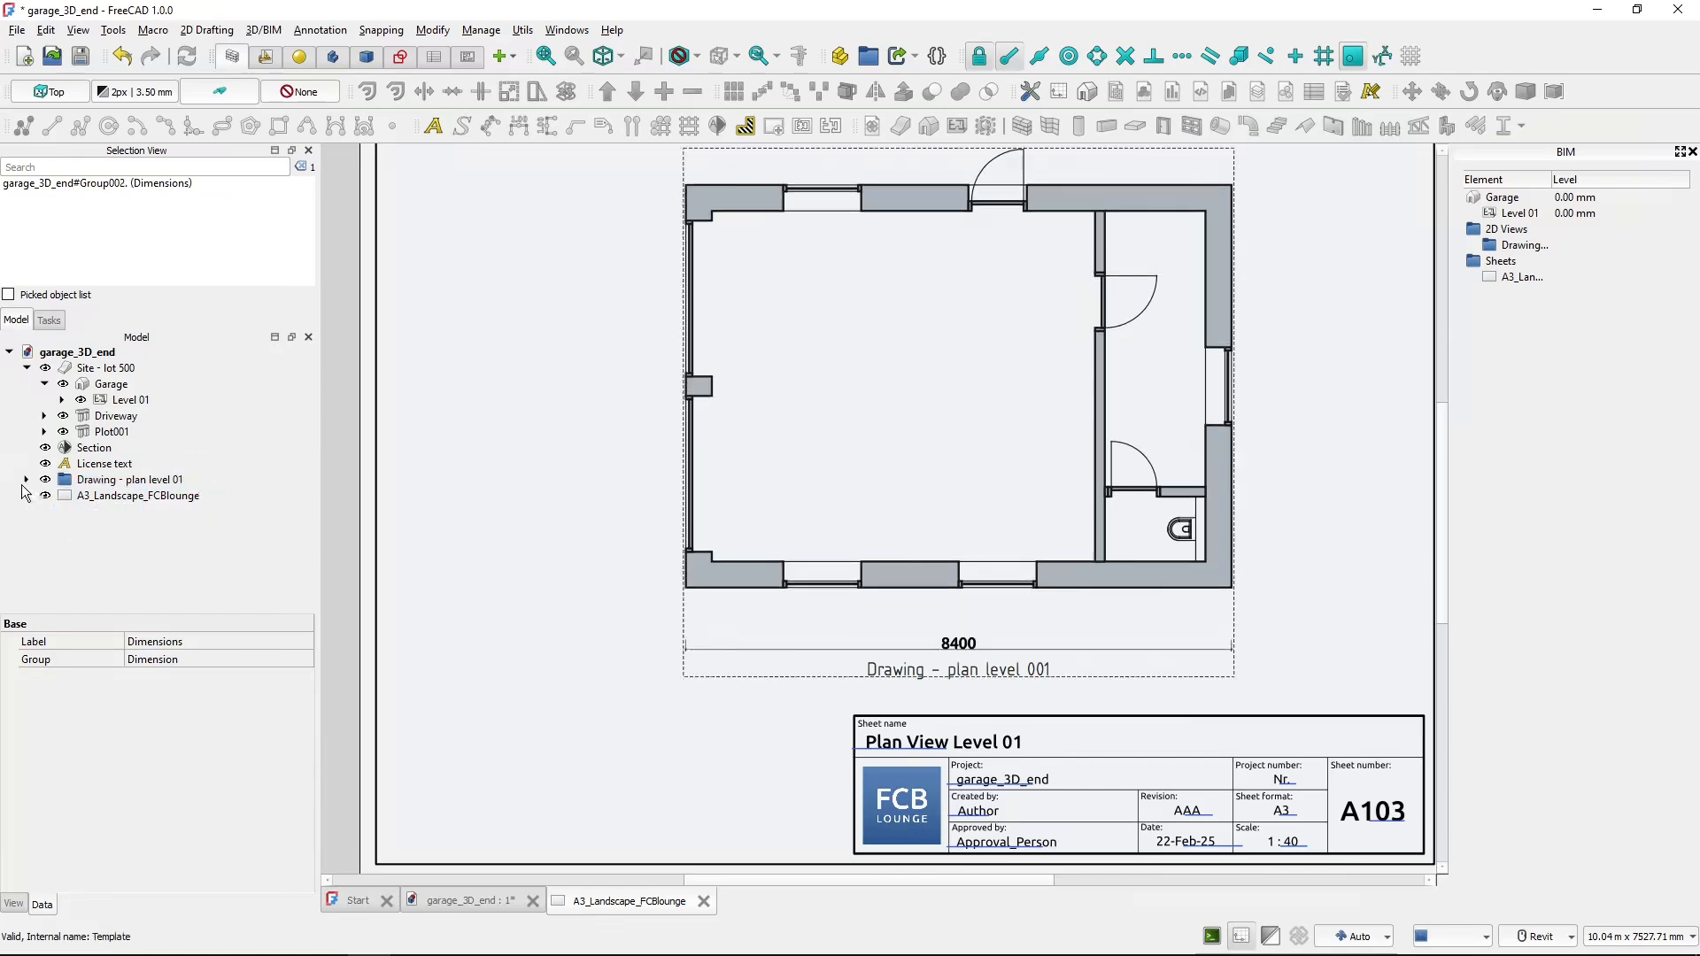
click(26, 480)
key(ctrl)
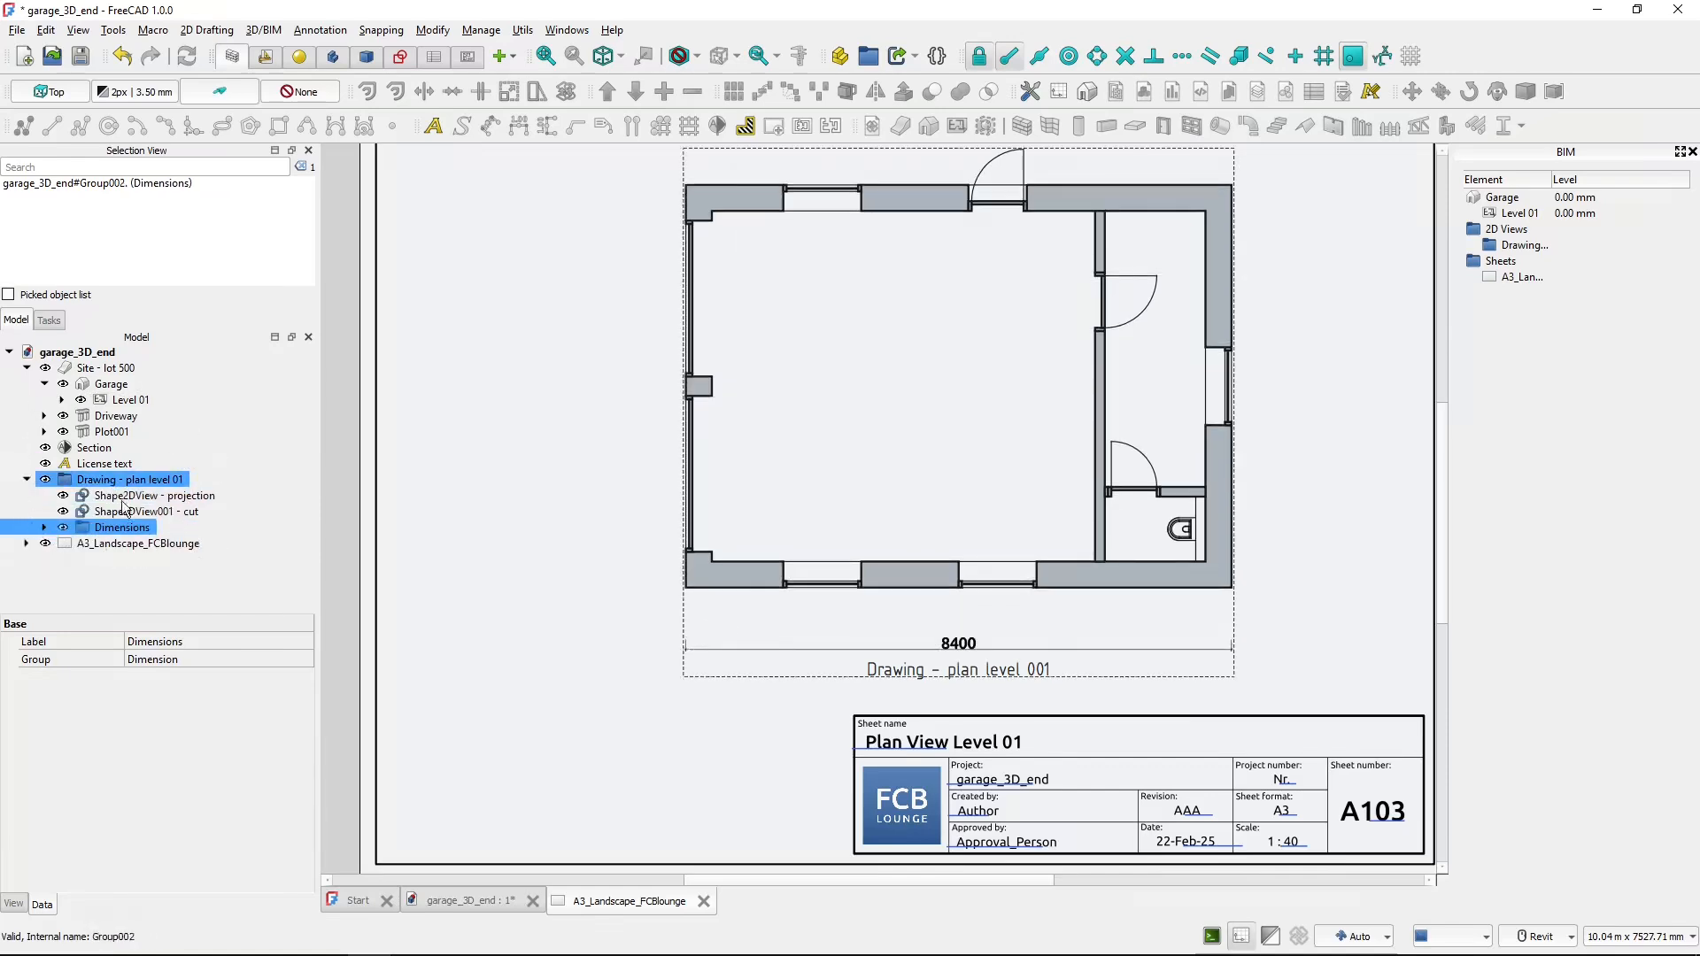
key(ctrl)
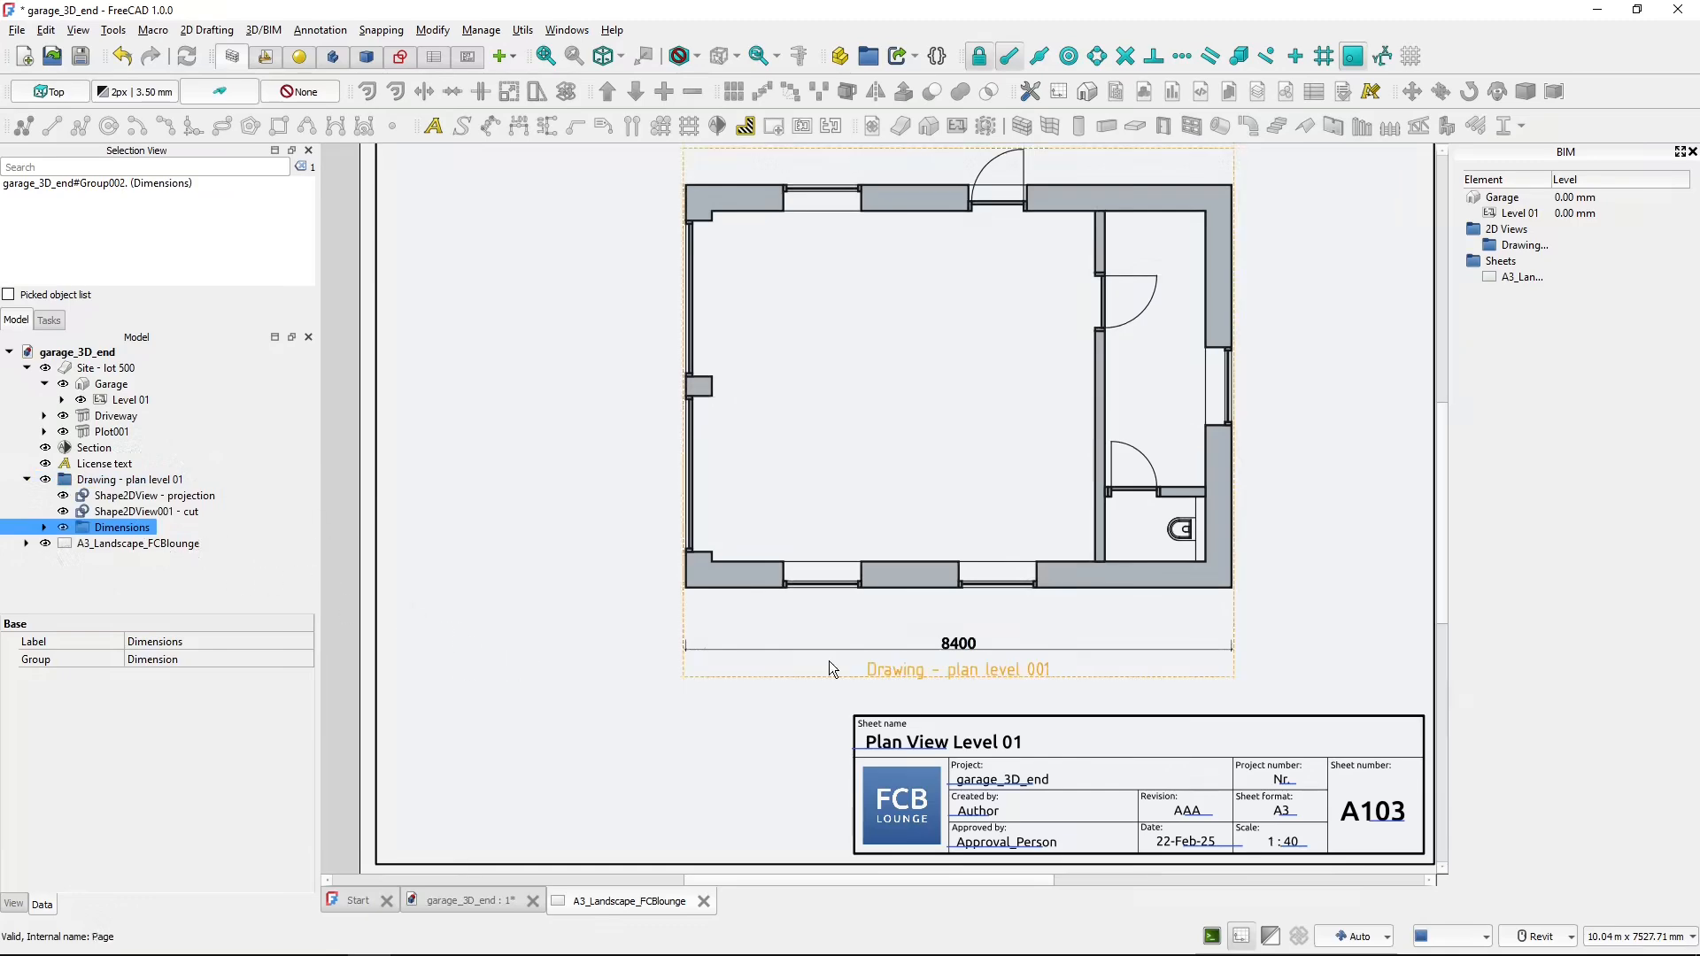
- Compare the width dimension's text and end ticks on the A3 sheet with how they appear in the model
scroll(1240, 660, up, 2)
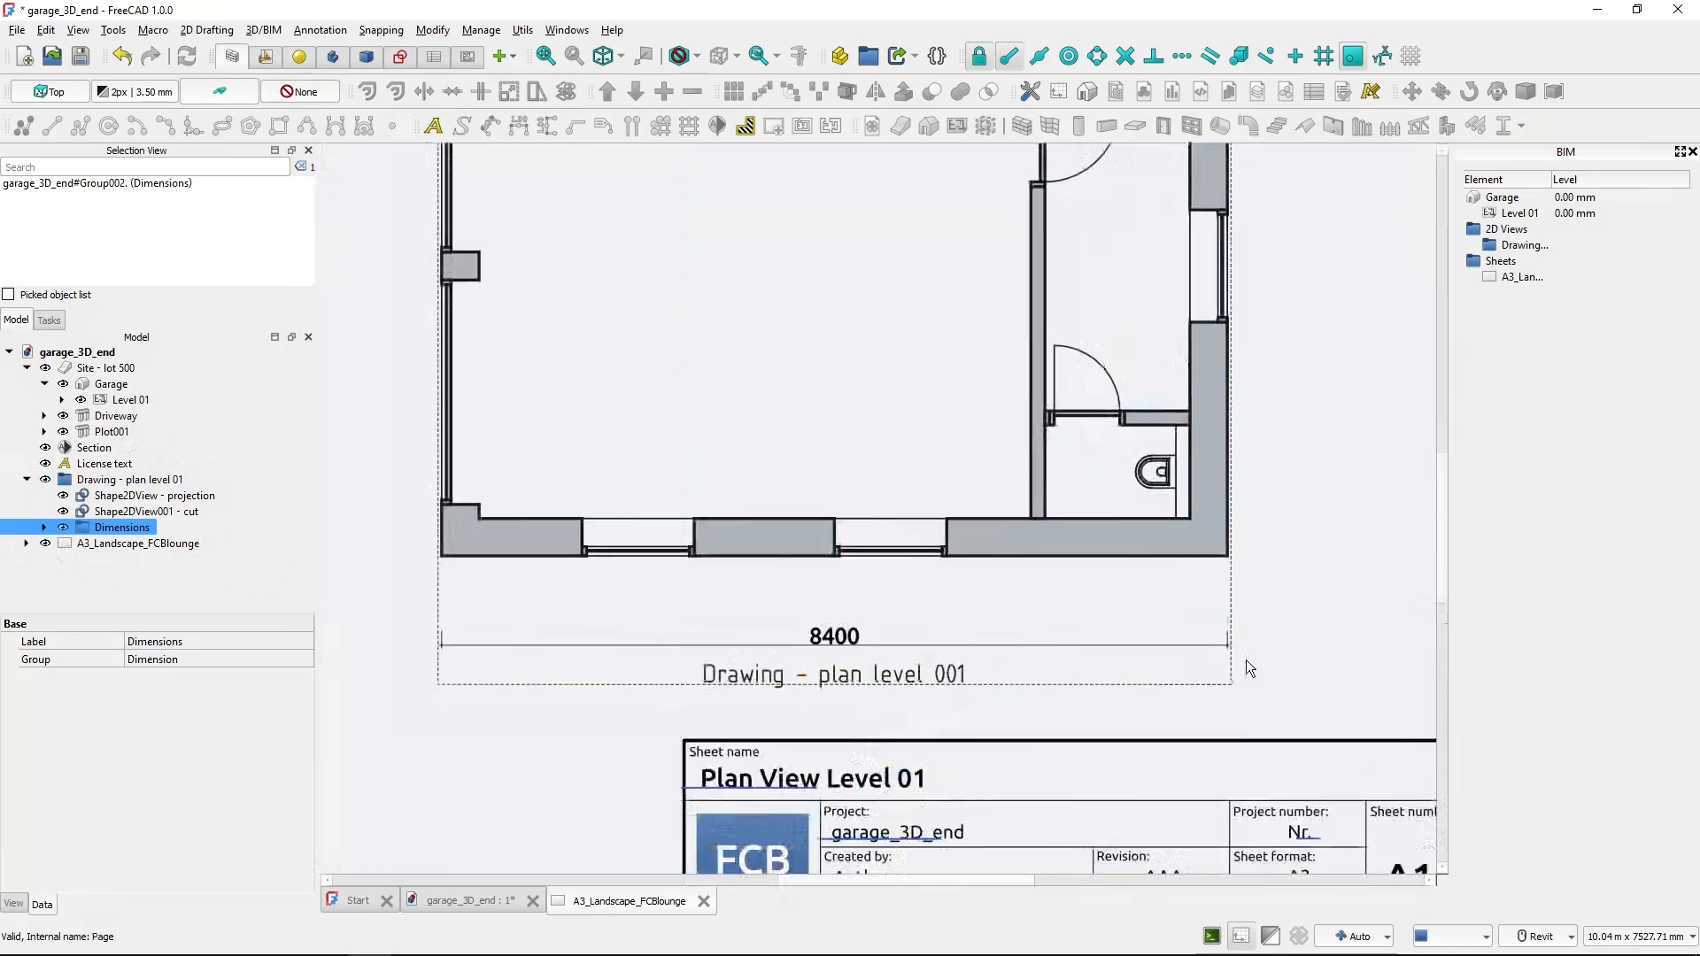
scroll(1231, 646, up, 4)
scroll(1230, 644, down, 3)
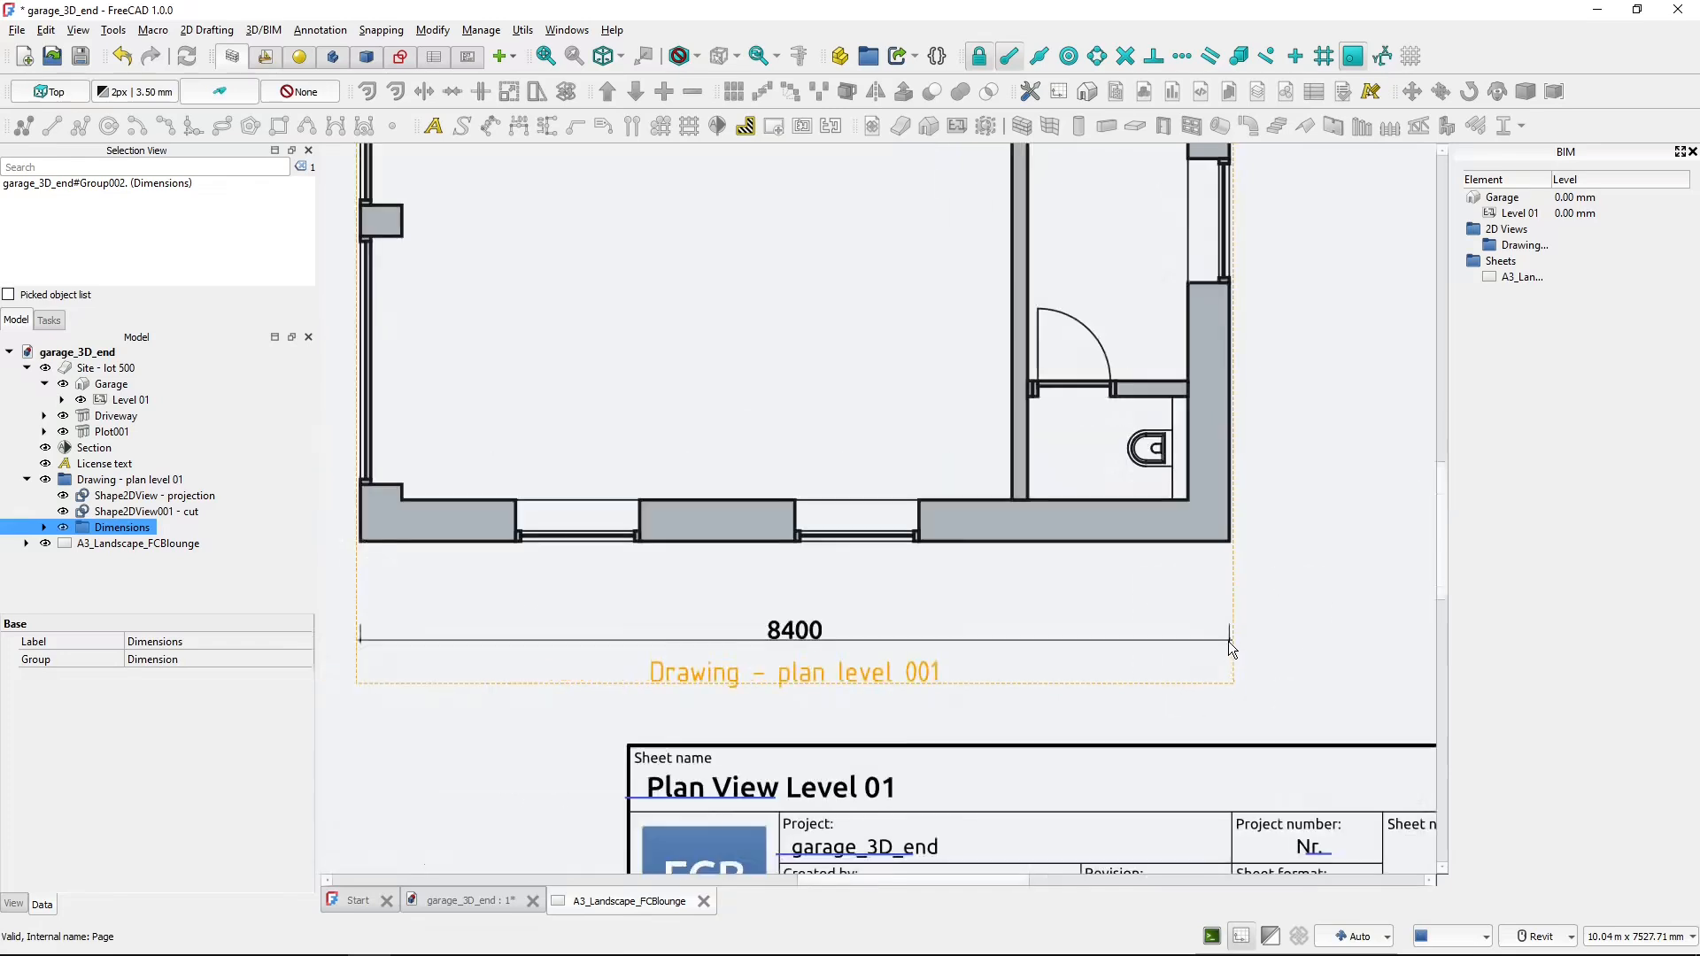
scroll(1231, 649, down, 1)
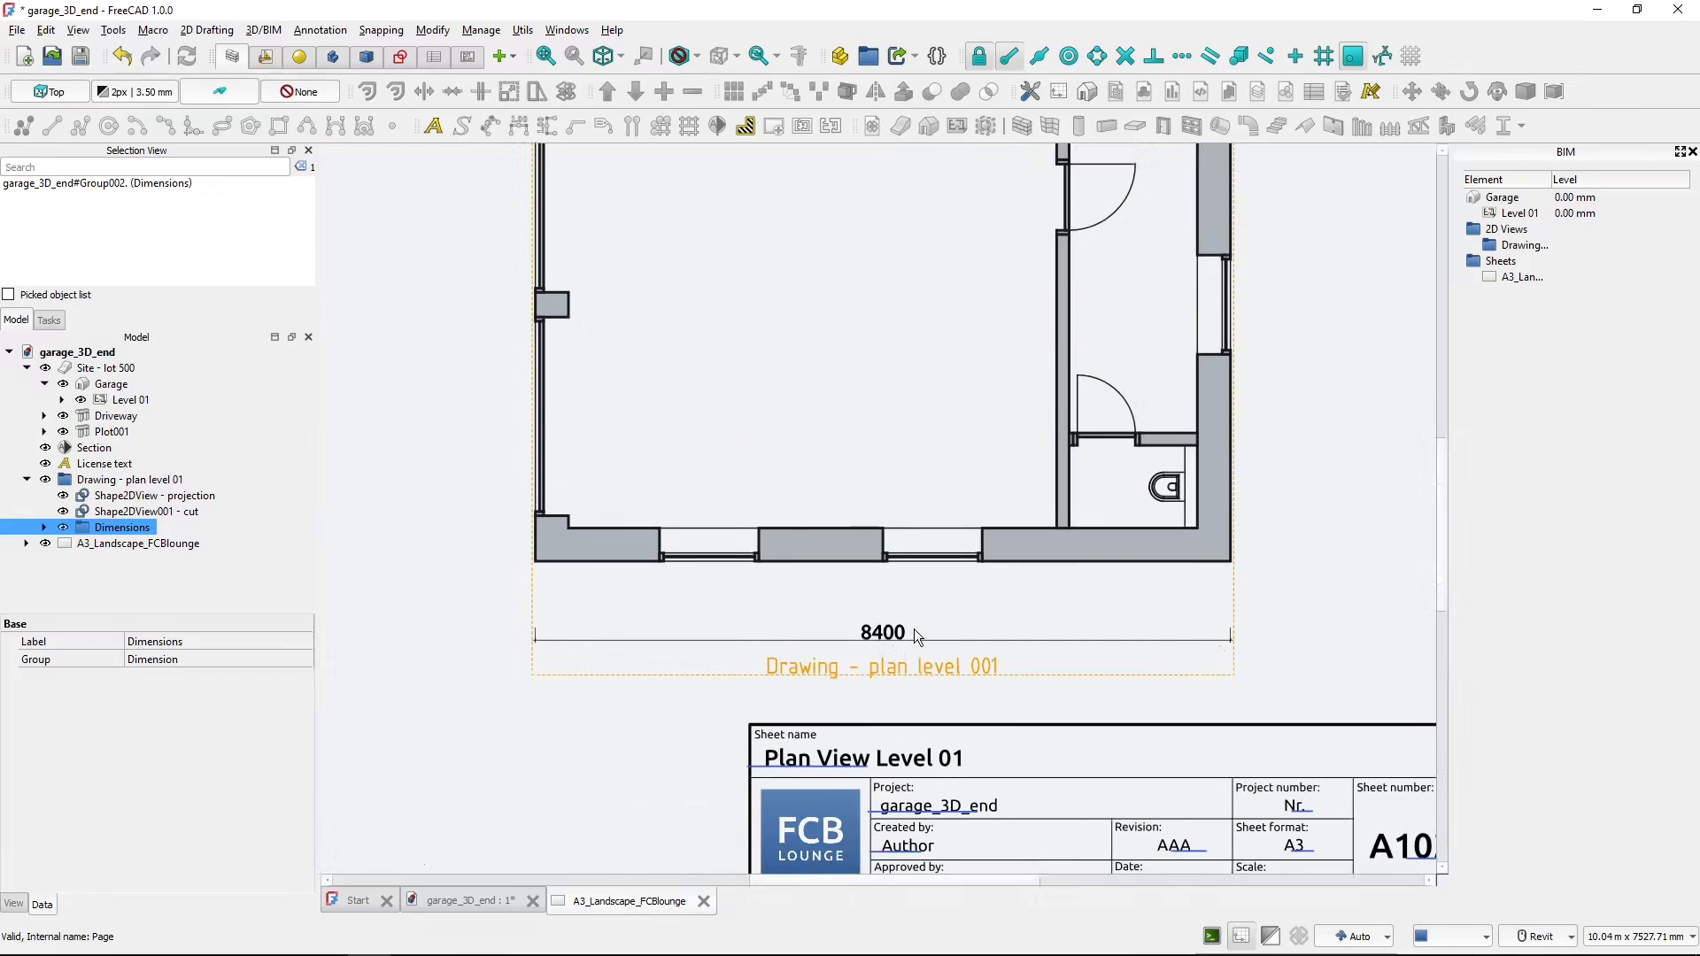
click(460, 900)
middle_drag(778, 774, 814, 691)
middle_drag(1020, 721, 995, 749)
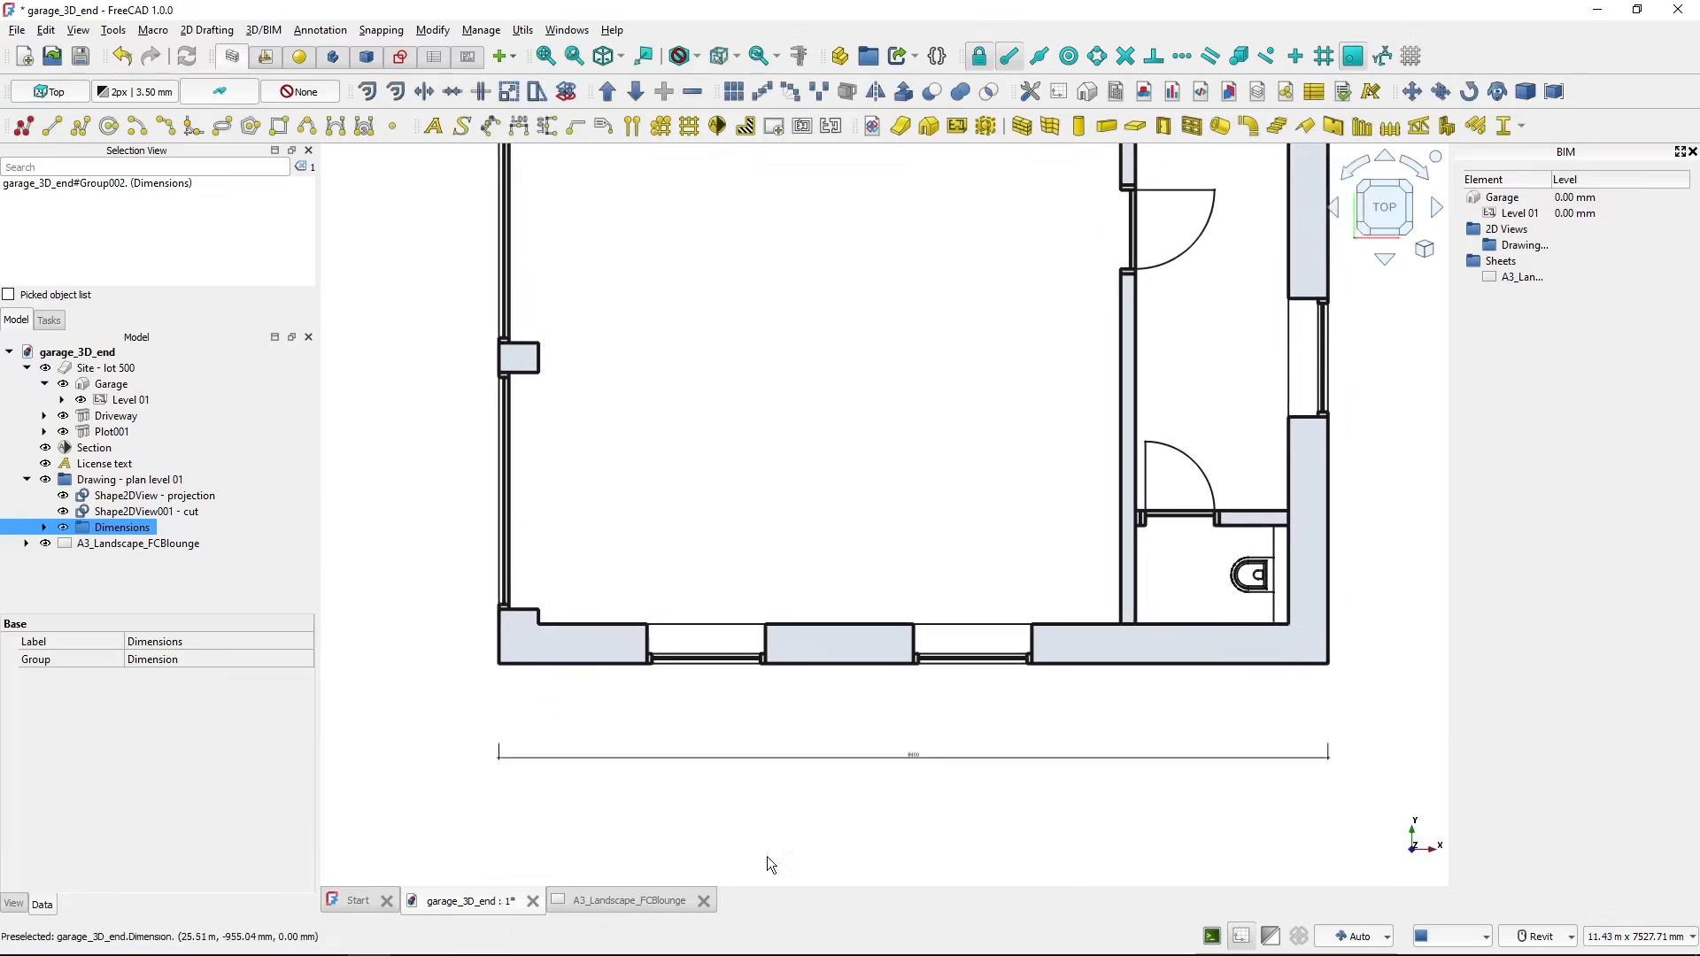
click(625, 909)
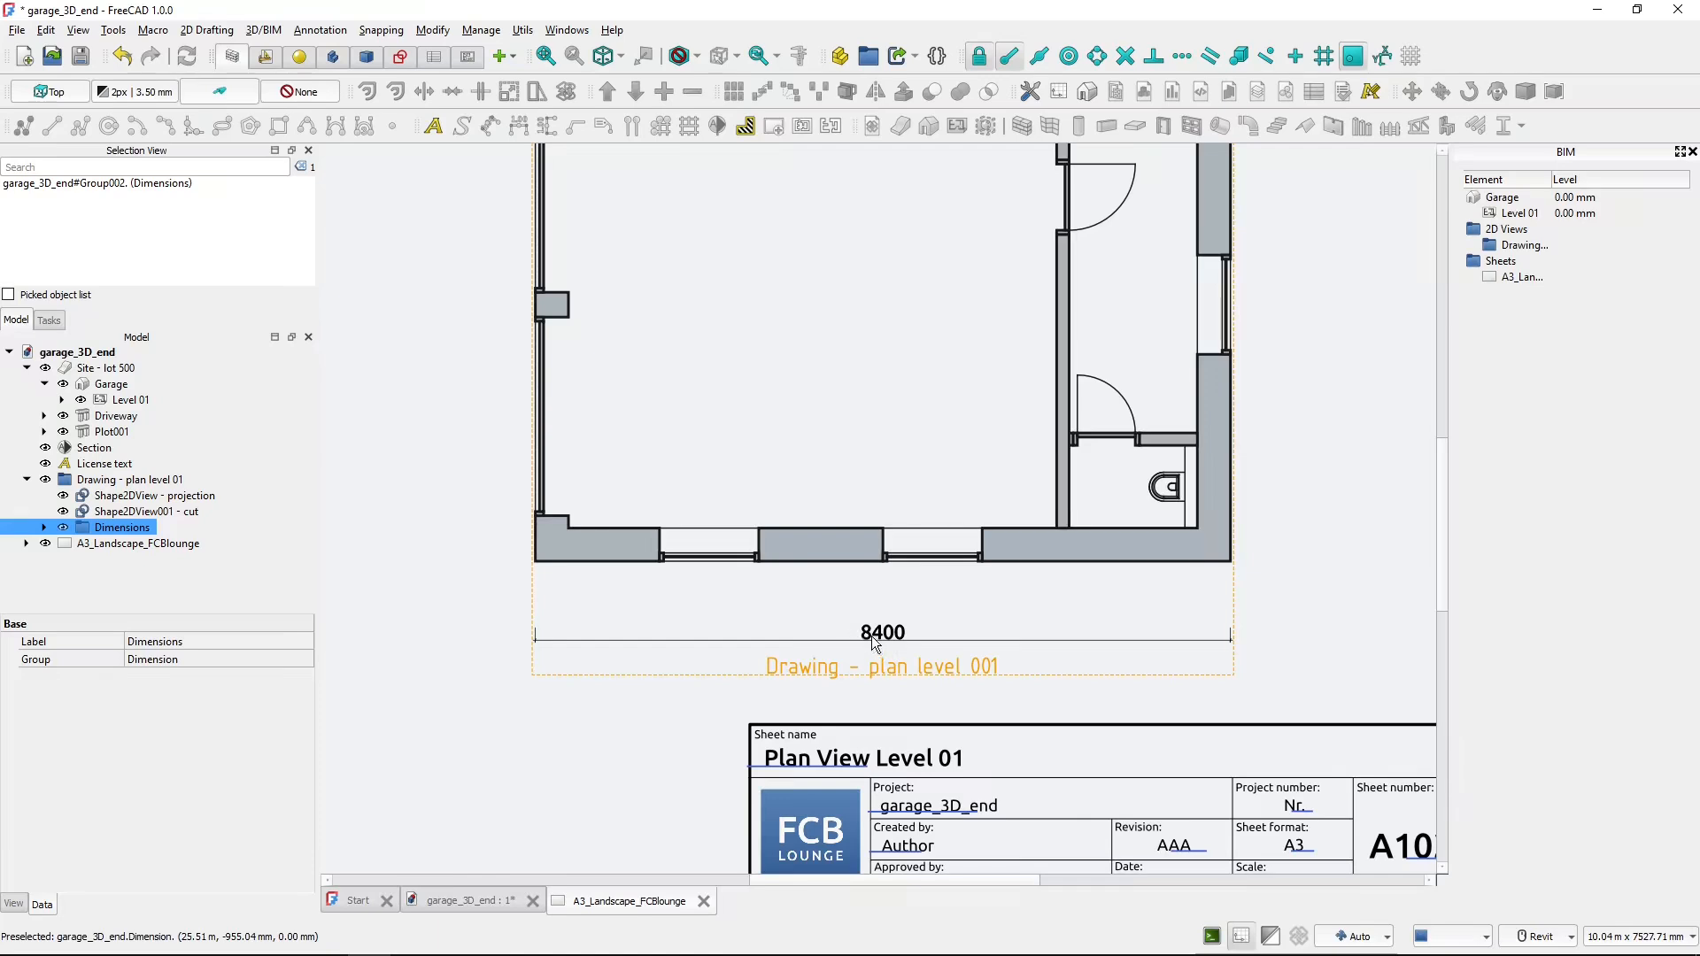
- Set the font size of the Drawing - plan level 001 view on the A3 sheet to 4
ctrl+click(804, 669)
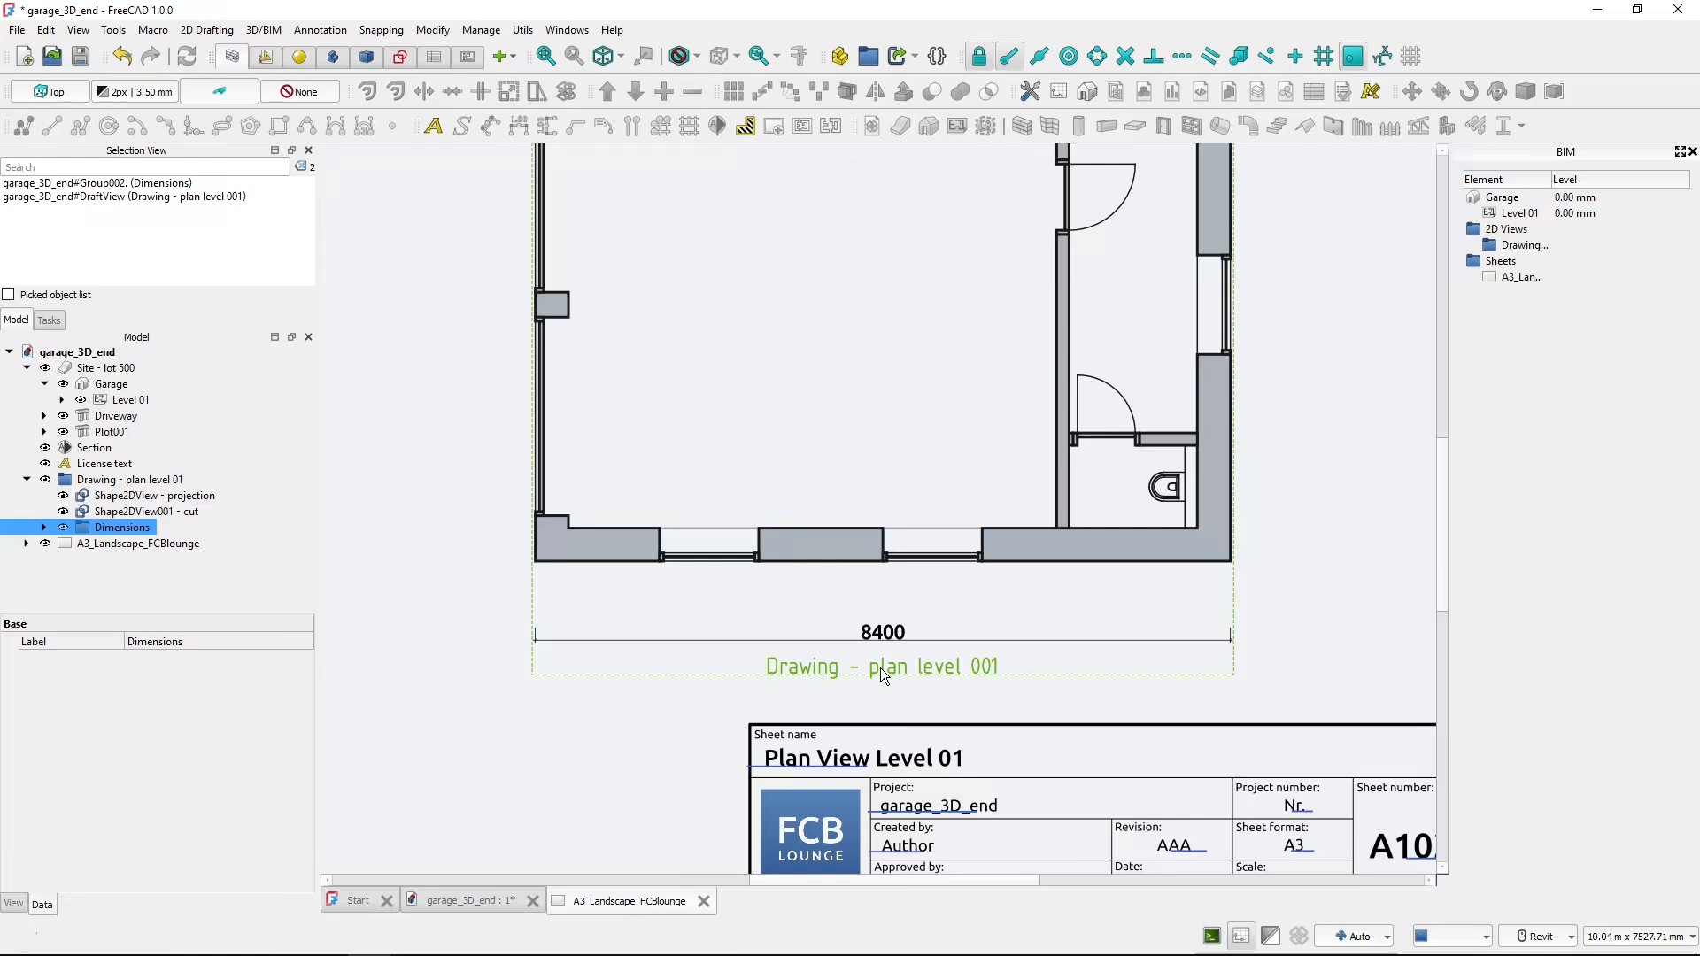
click(27, 542)
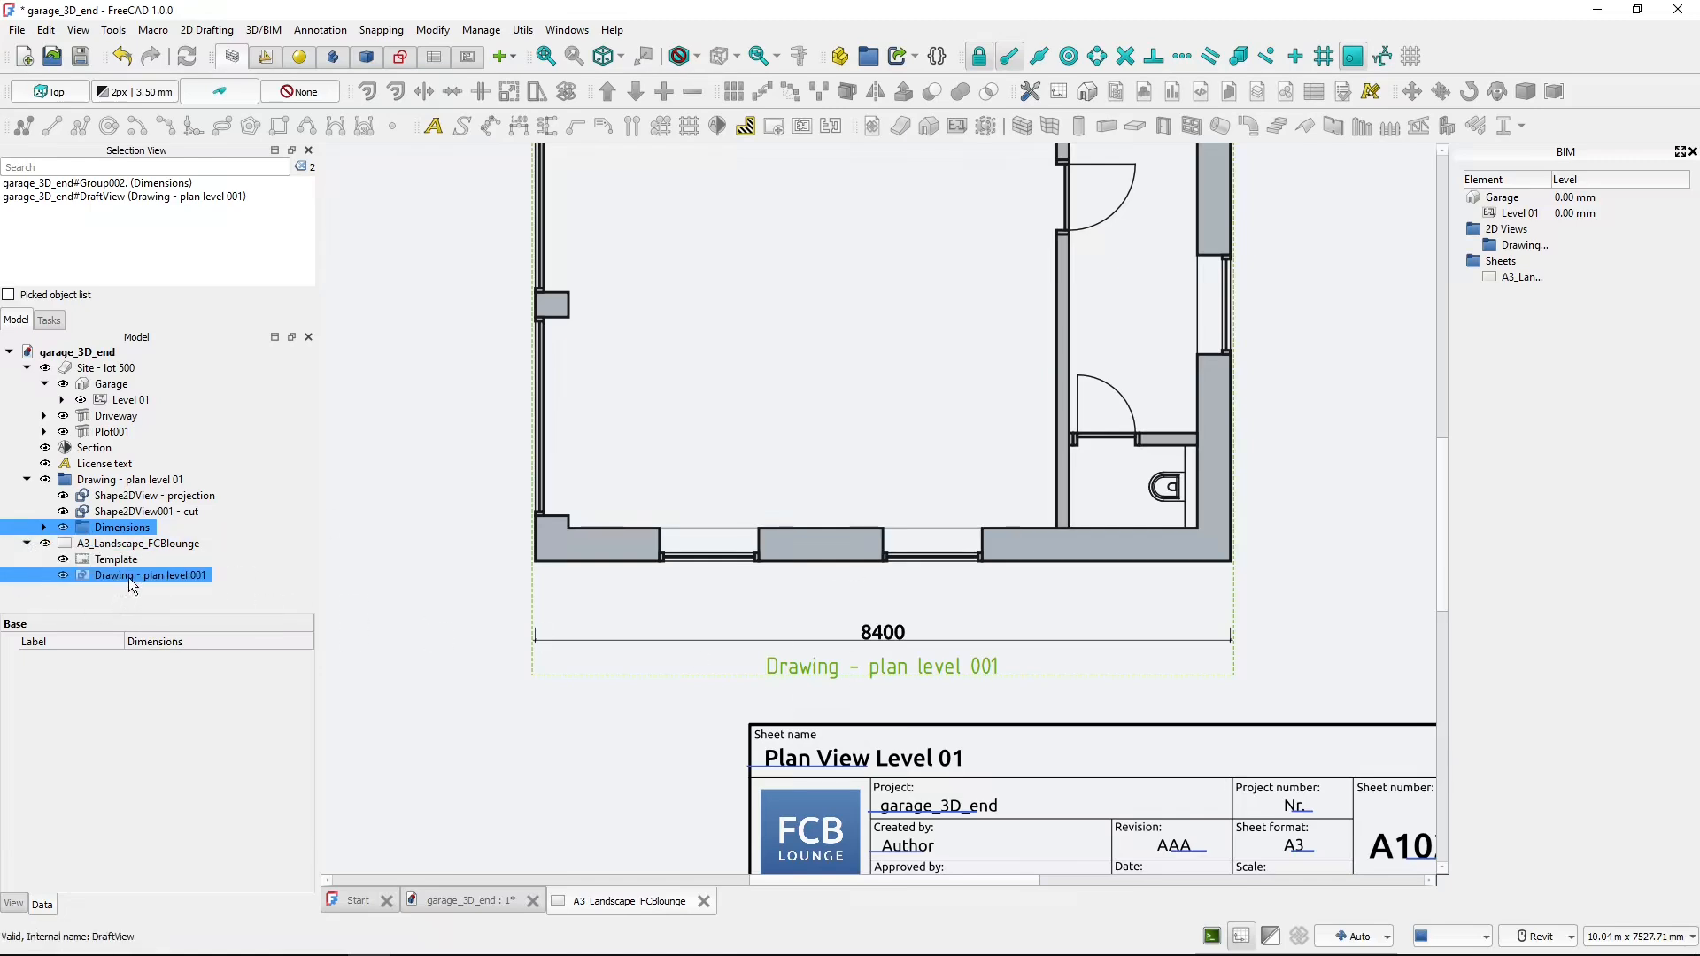
click(13, 904)
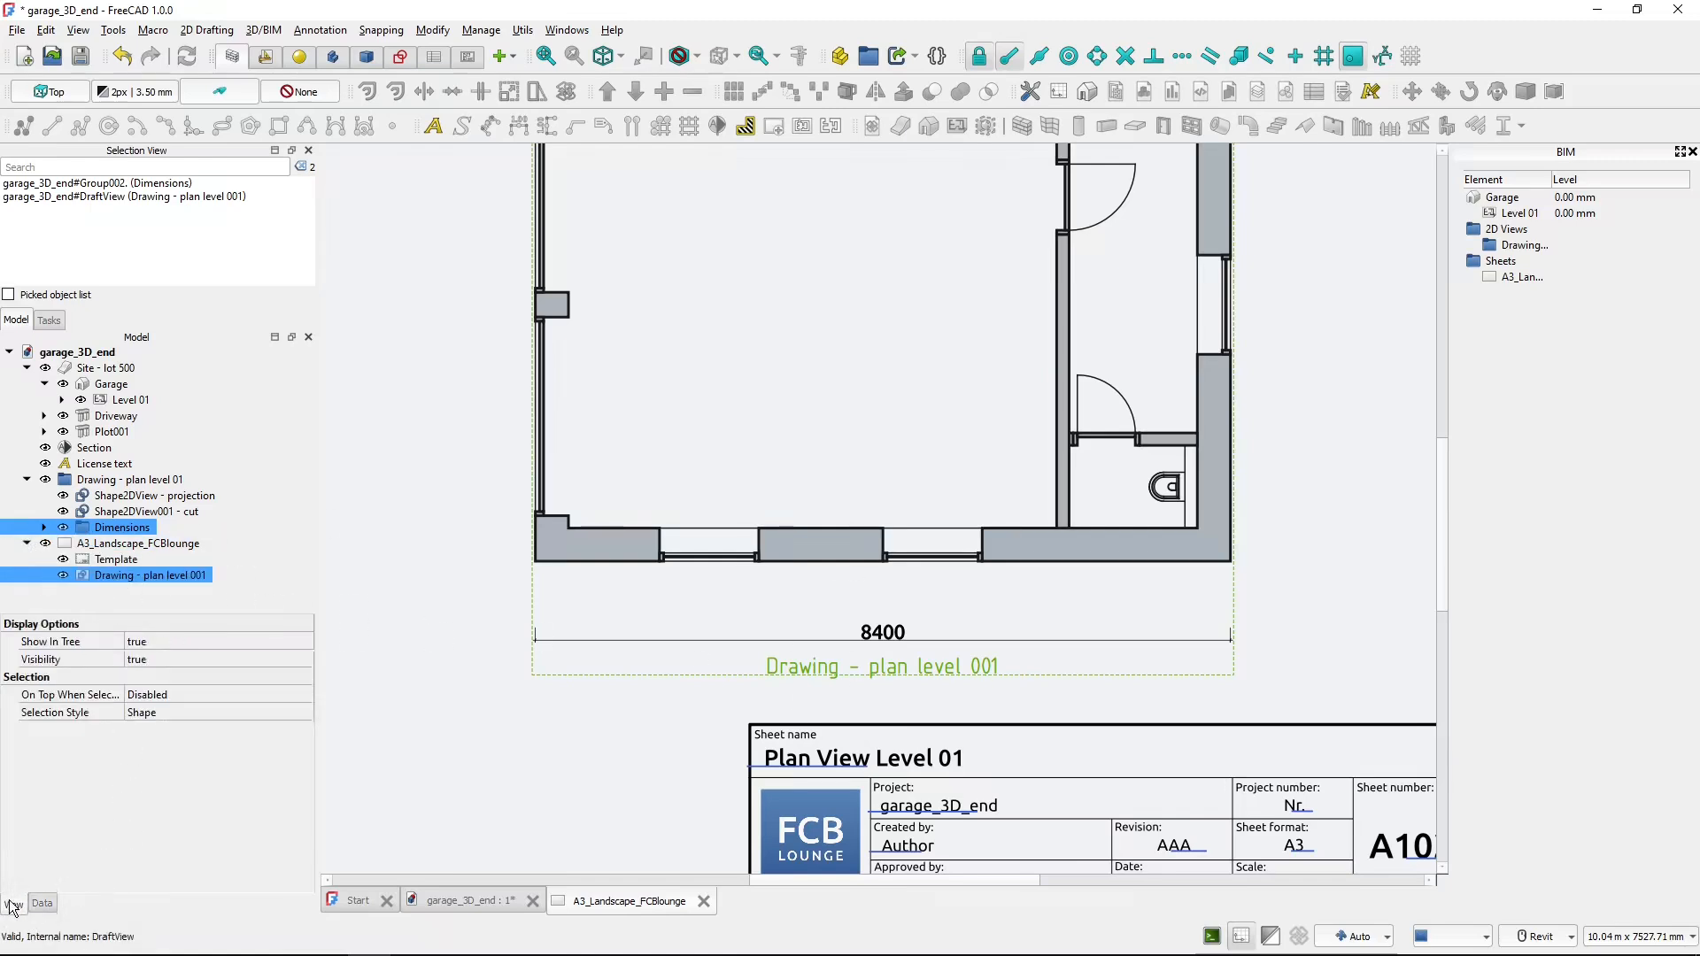
click(39, 904)
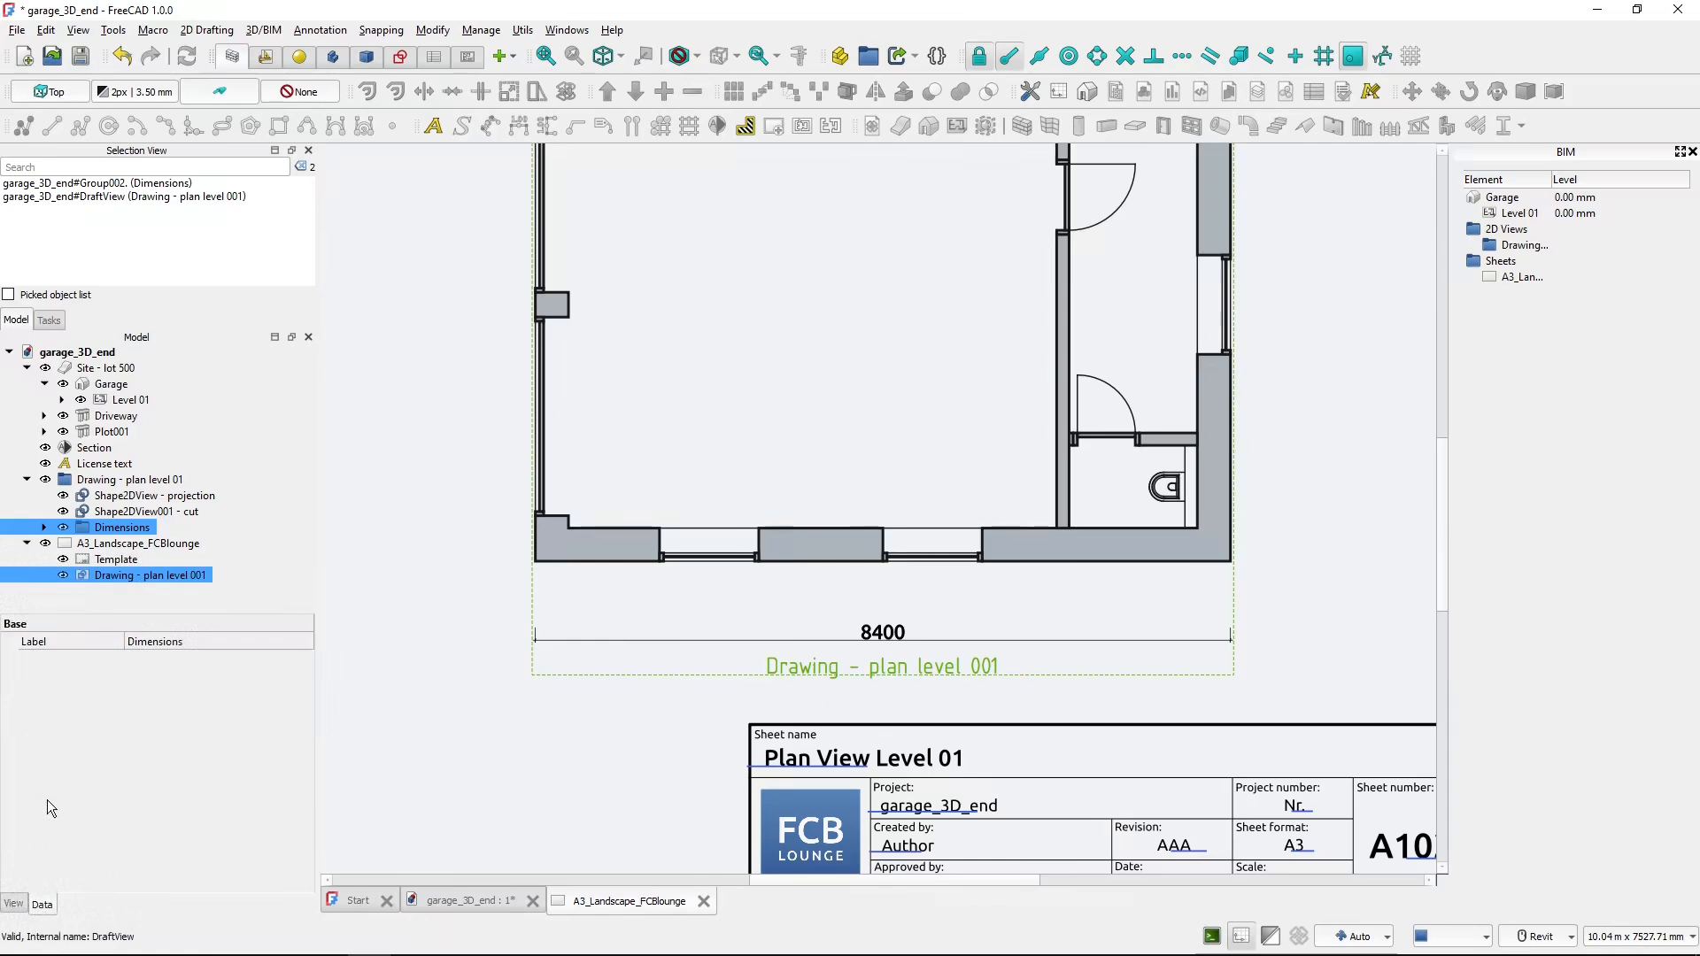
ctrl+click(94, 561)
click(96, 561)
click(113, 576)
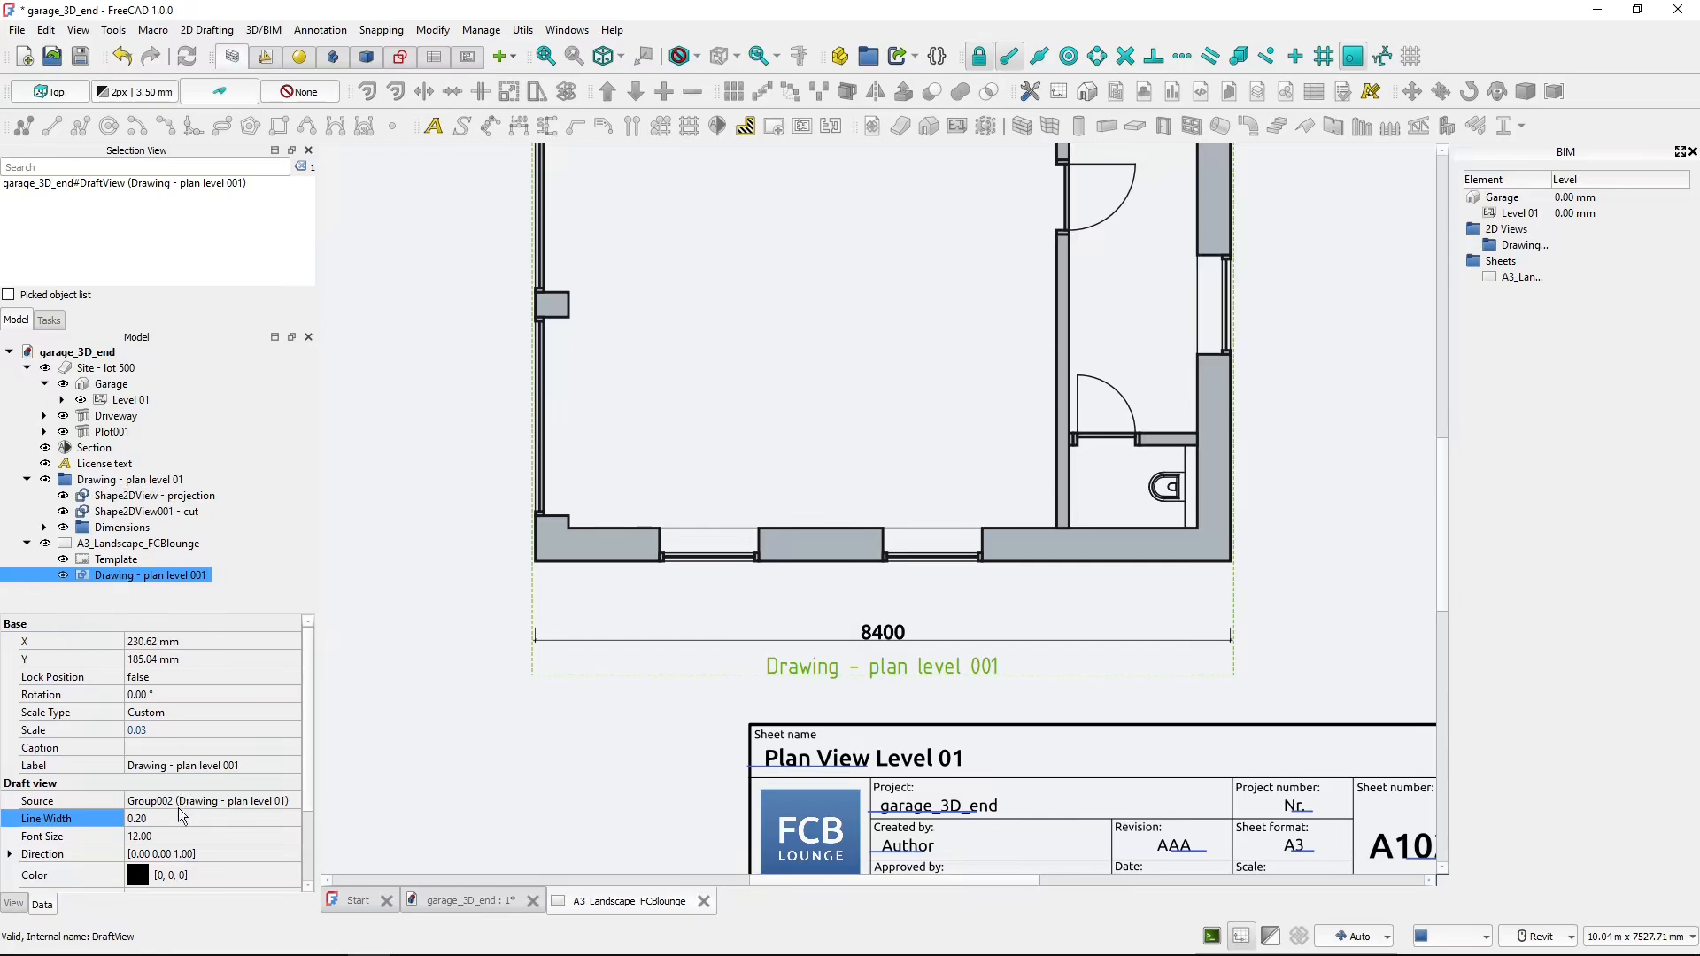
ctrl+click(139, 548)
ctrl+click(139, 549)
click(164, 836)
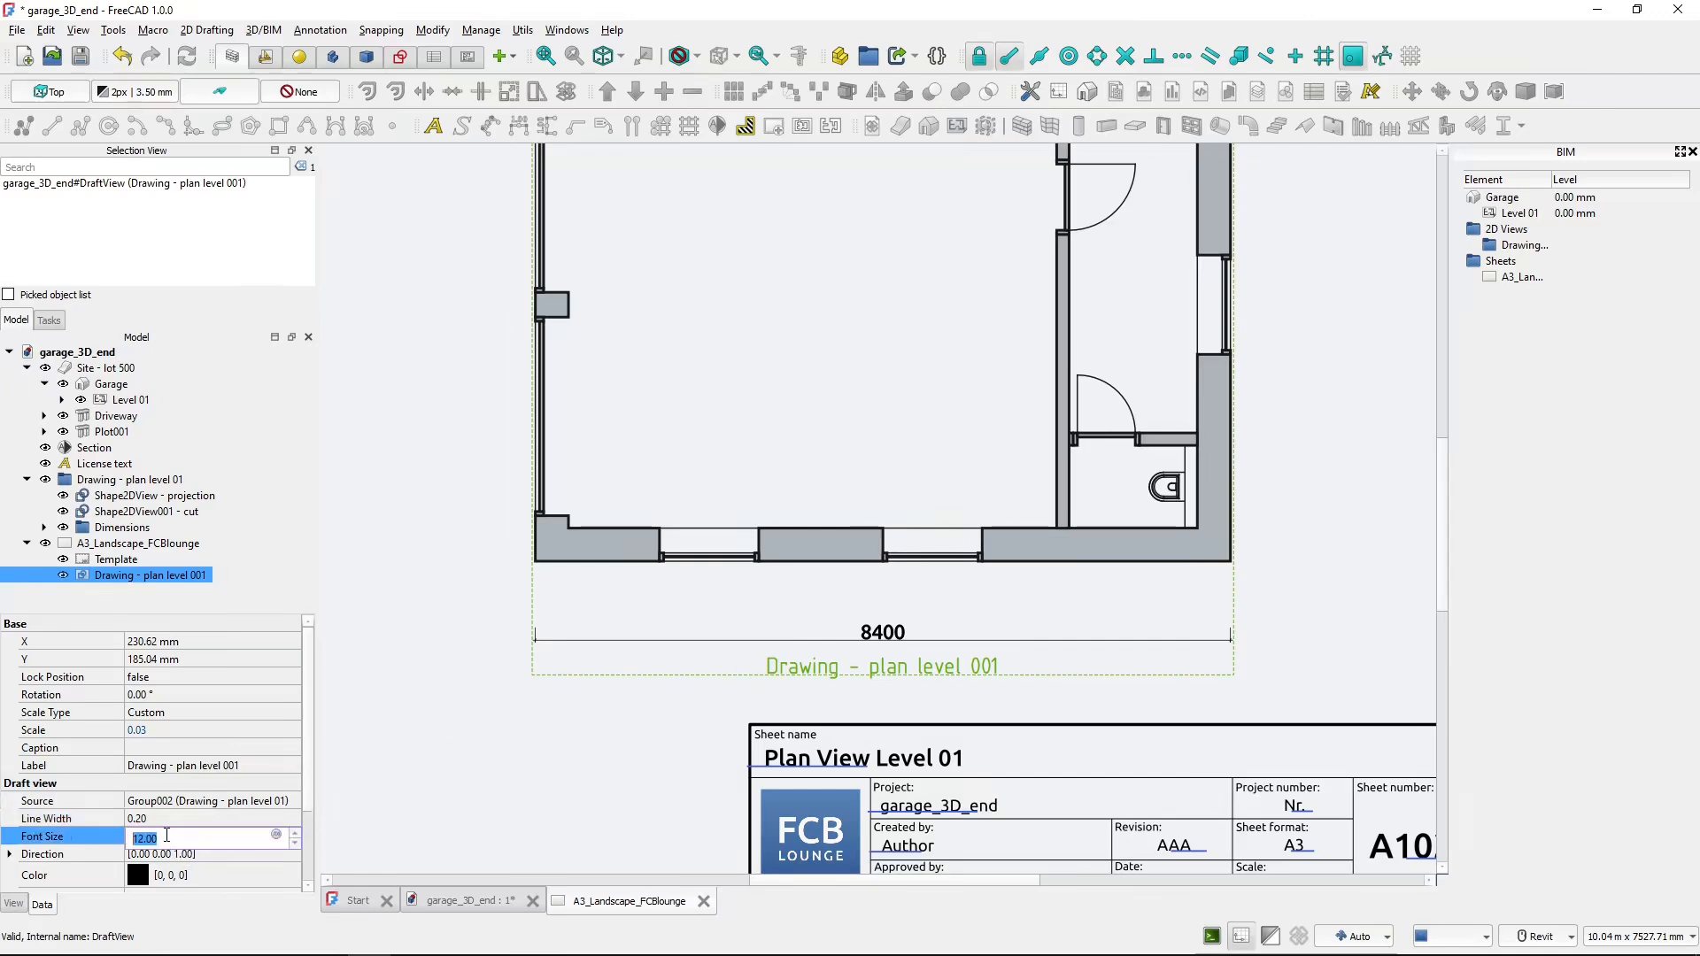
text(3)
click(172, 822)
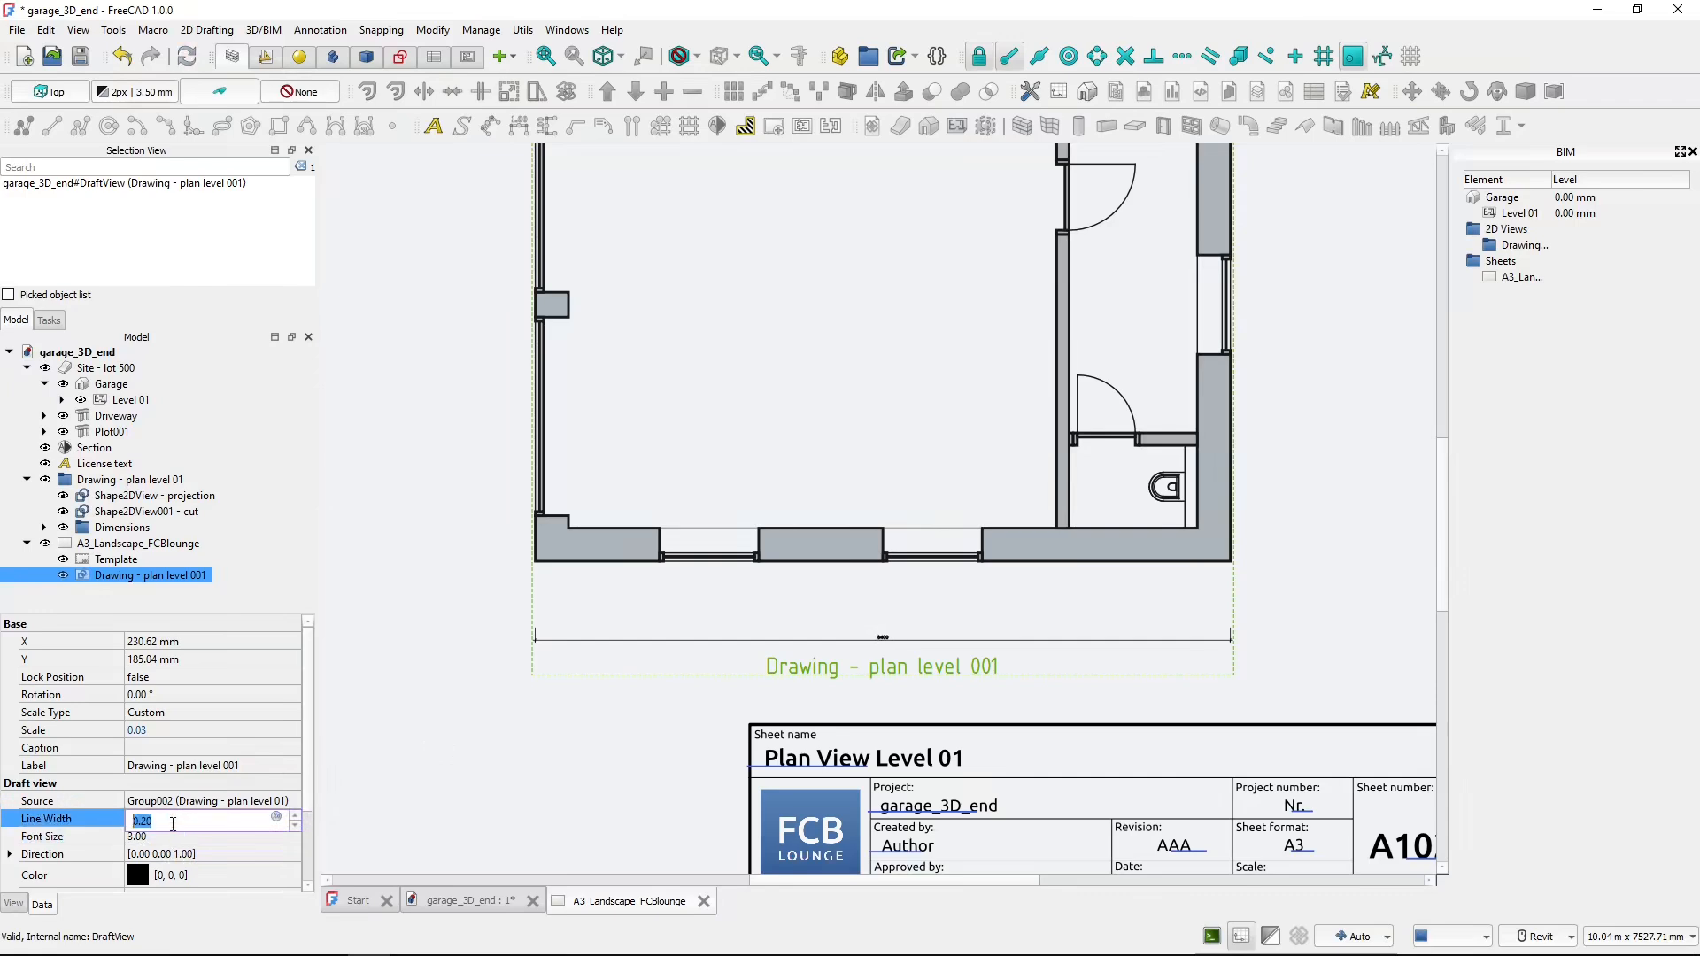
click(165, 836)
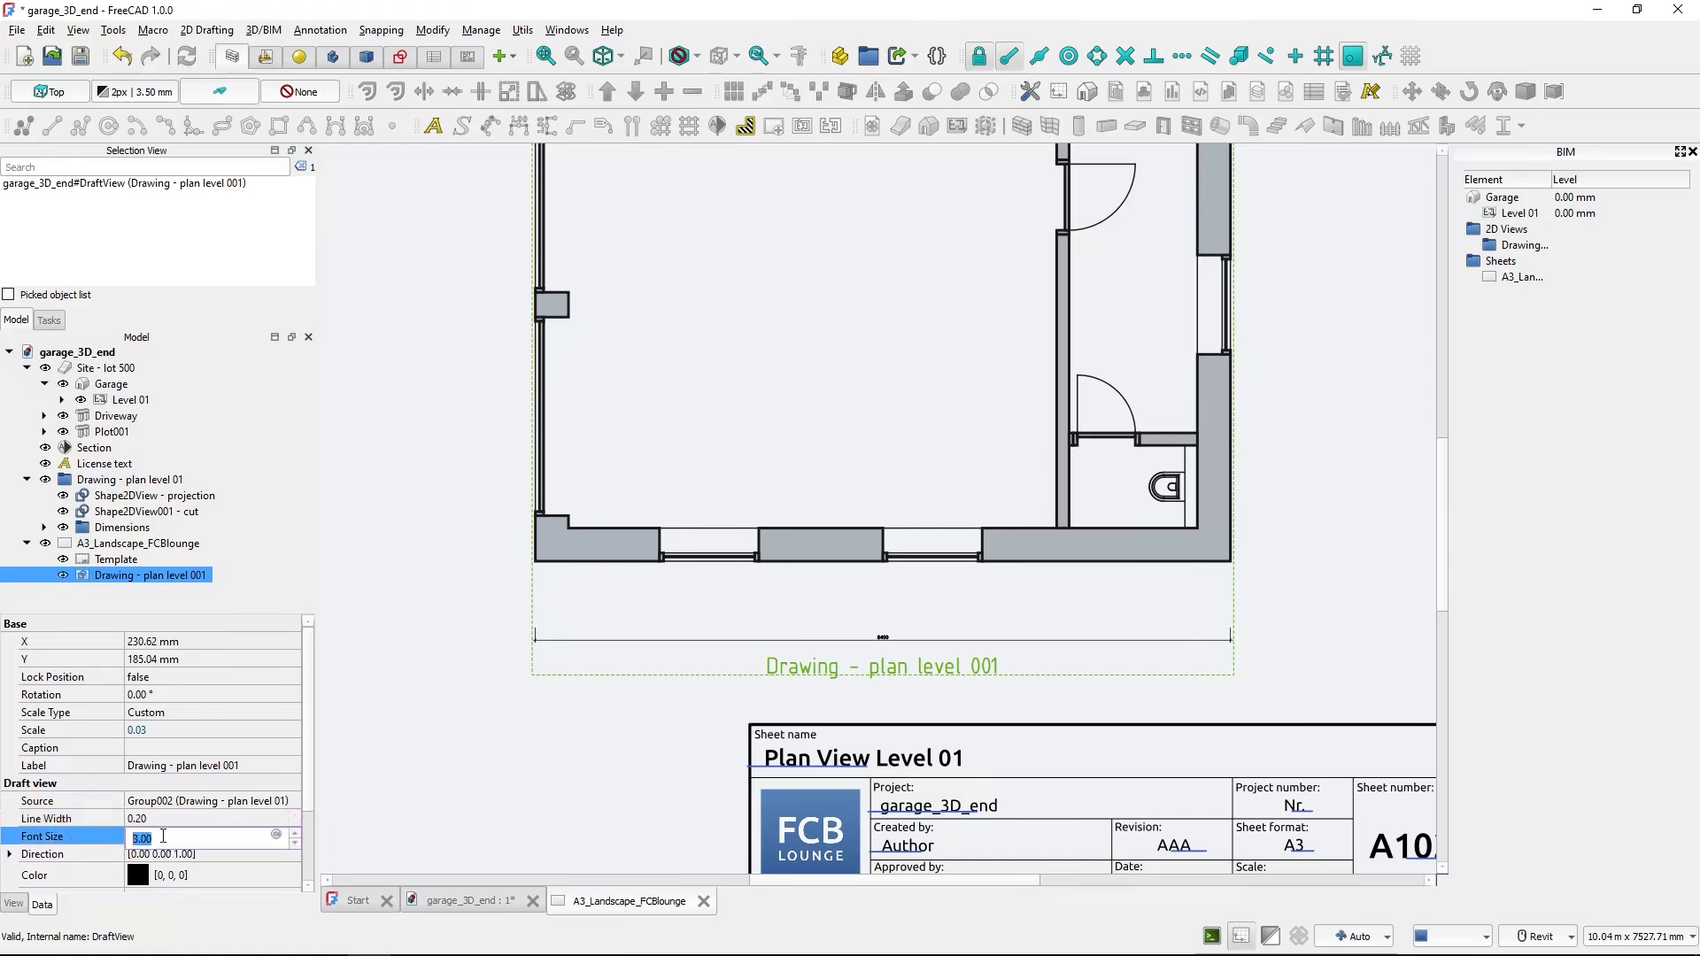
text(4)
key(Return)
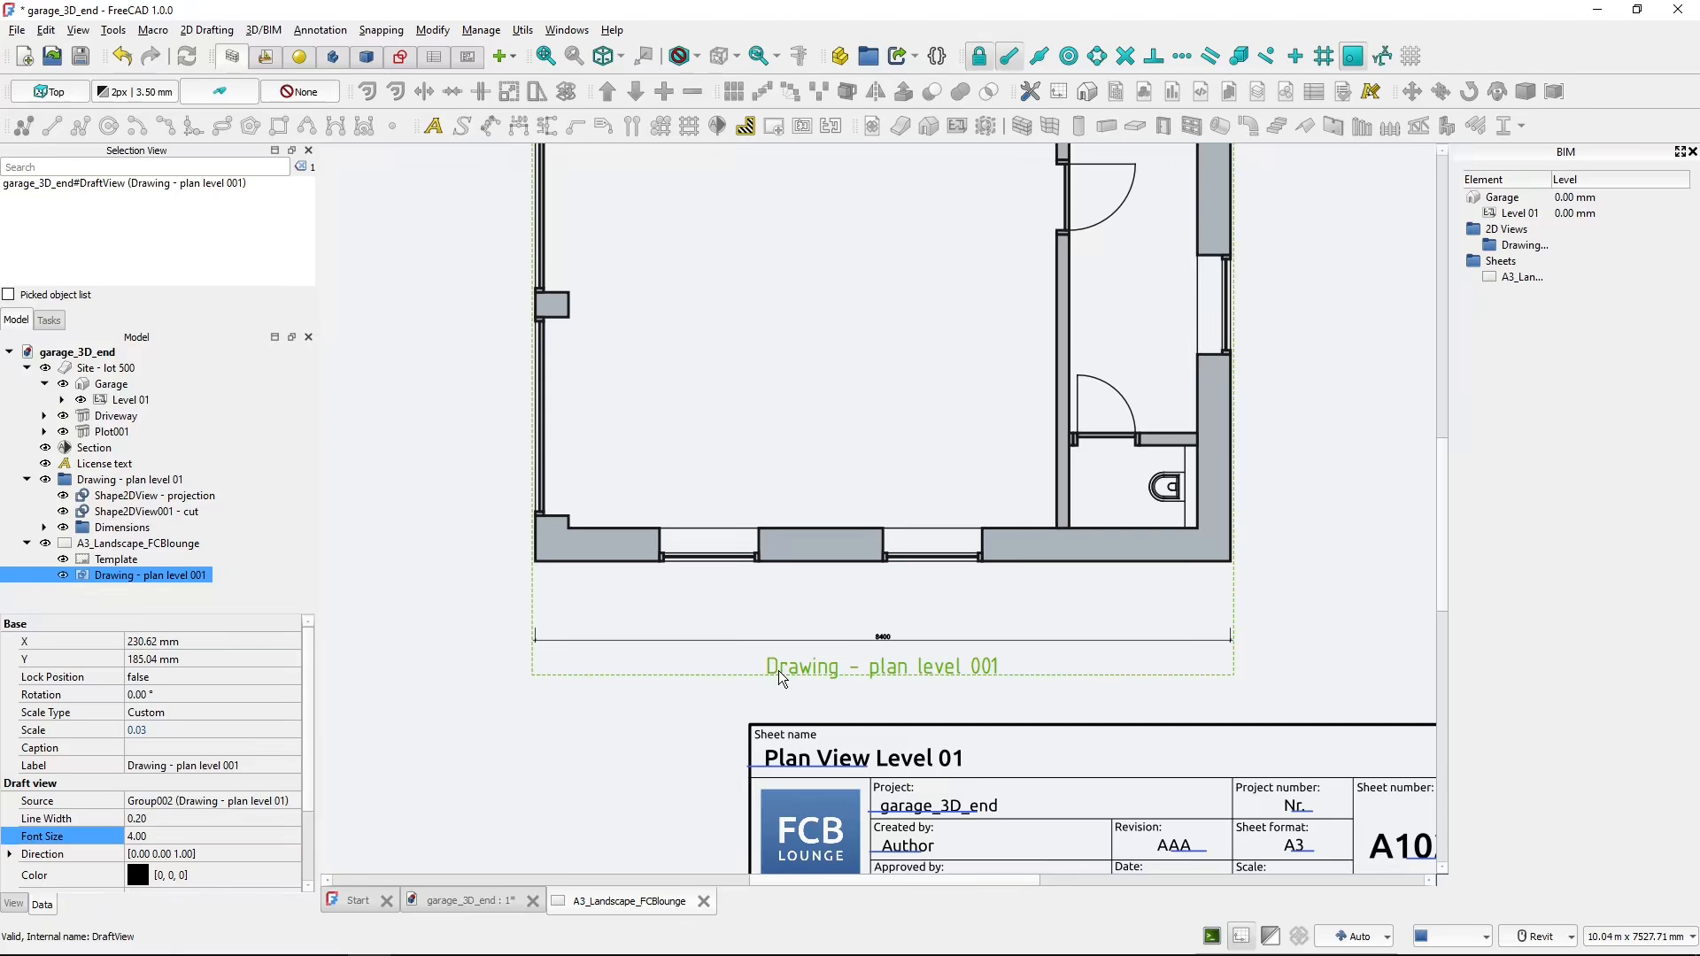
- Edit the overall width dimension in the model with Draft Edit, moving its line closer to the plan, about 575 mm below the outer wall
click(435, 910)
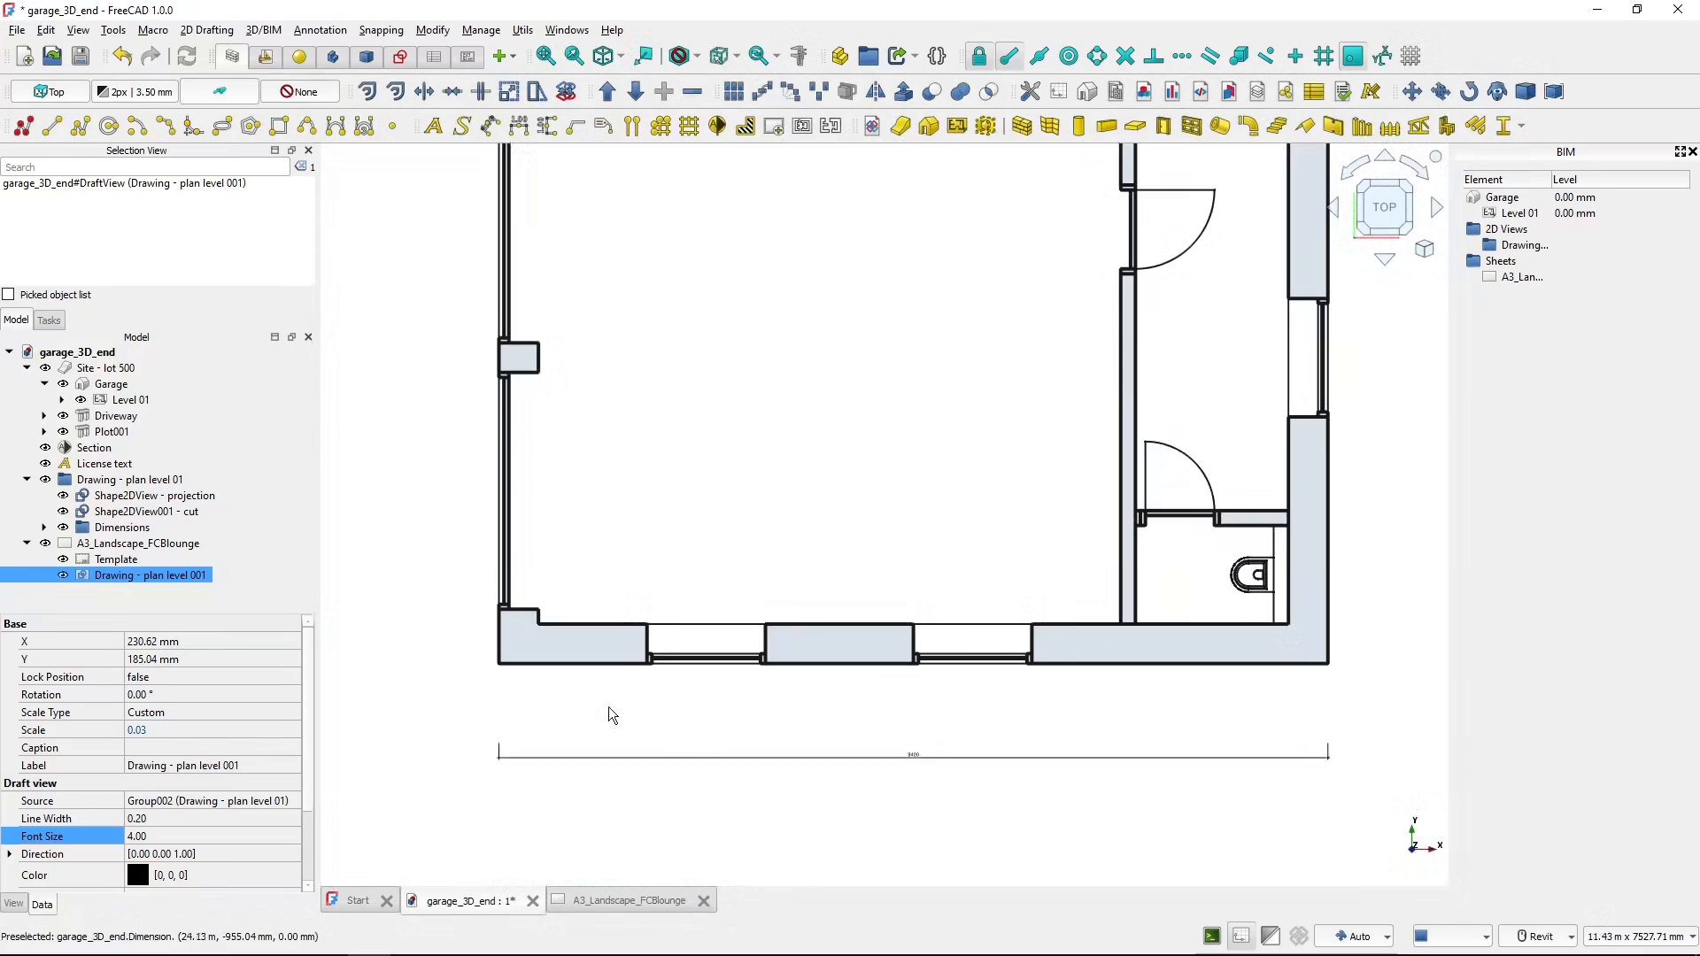
click(622, 905)
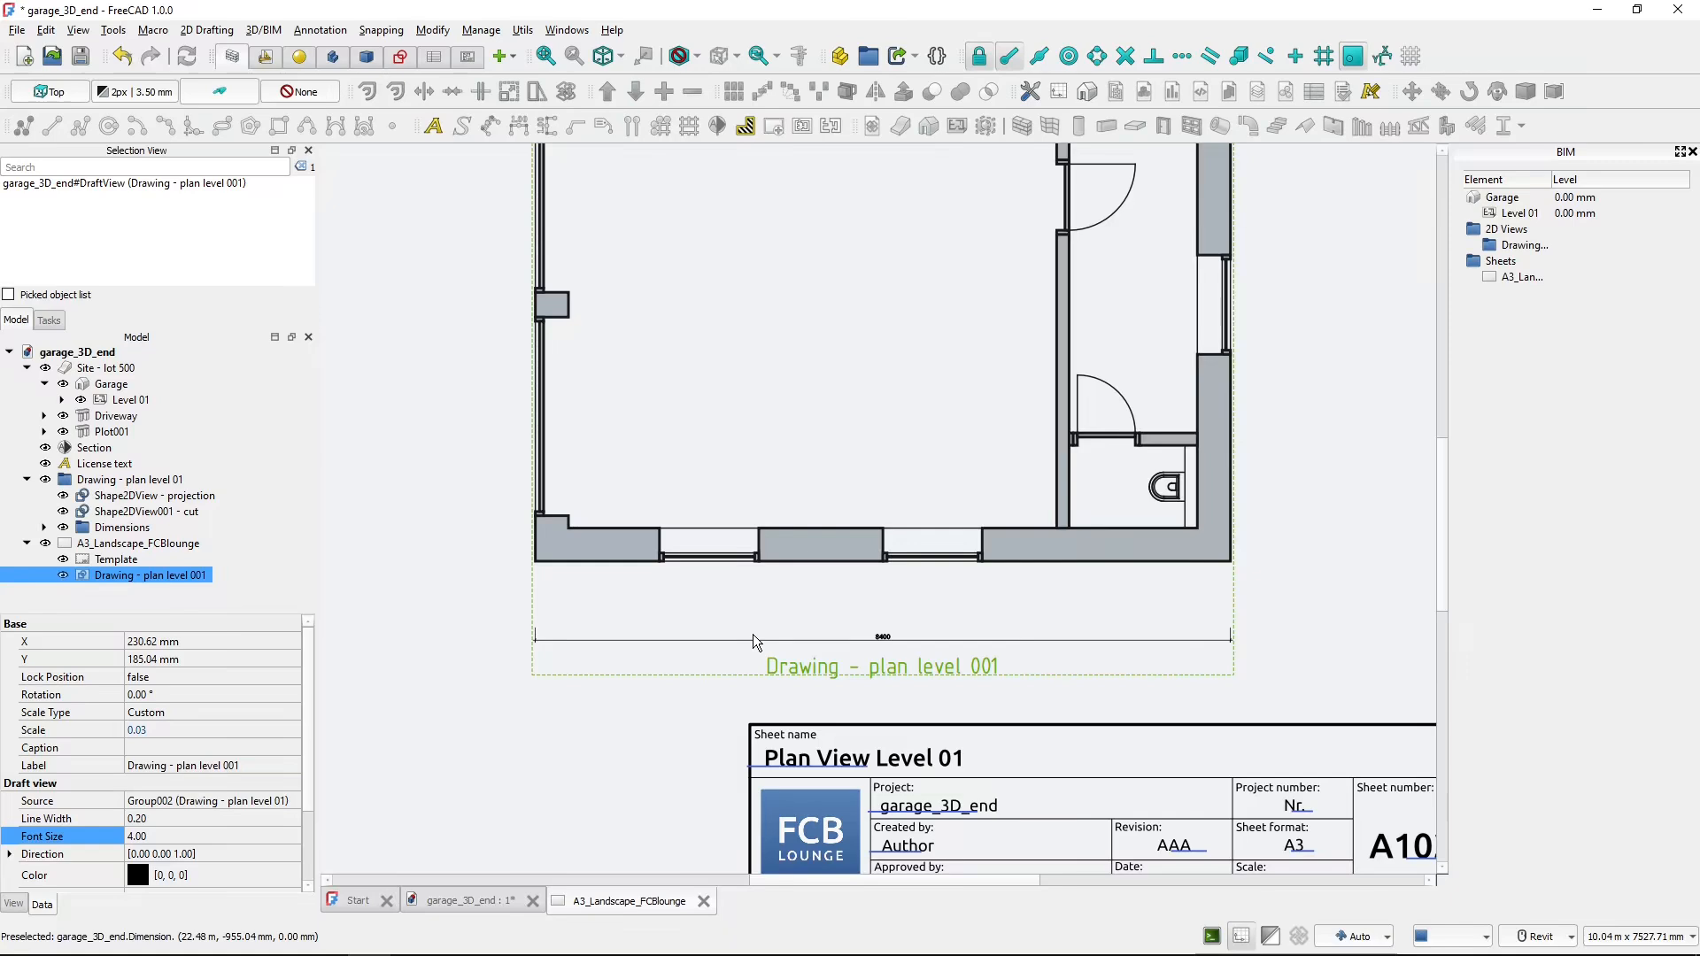
click(753, 640)
click(471, 899)
click(559, 758)
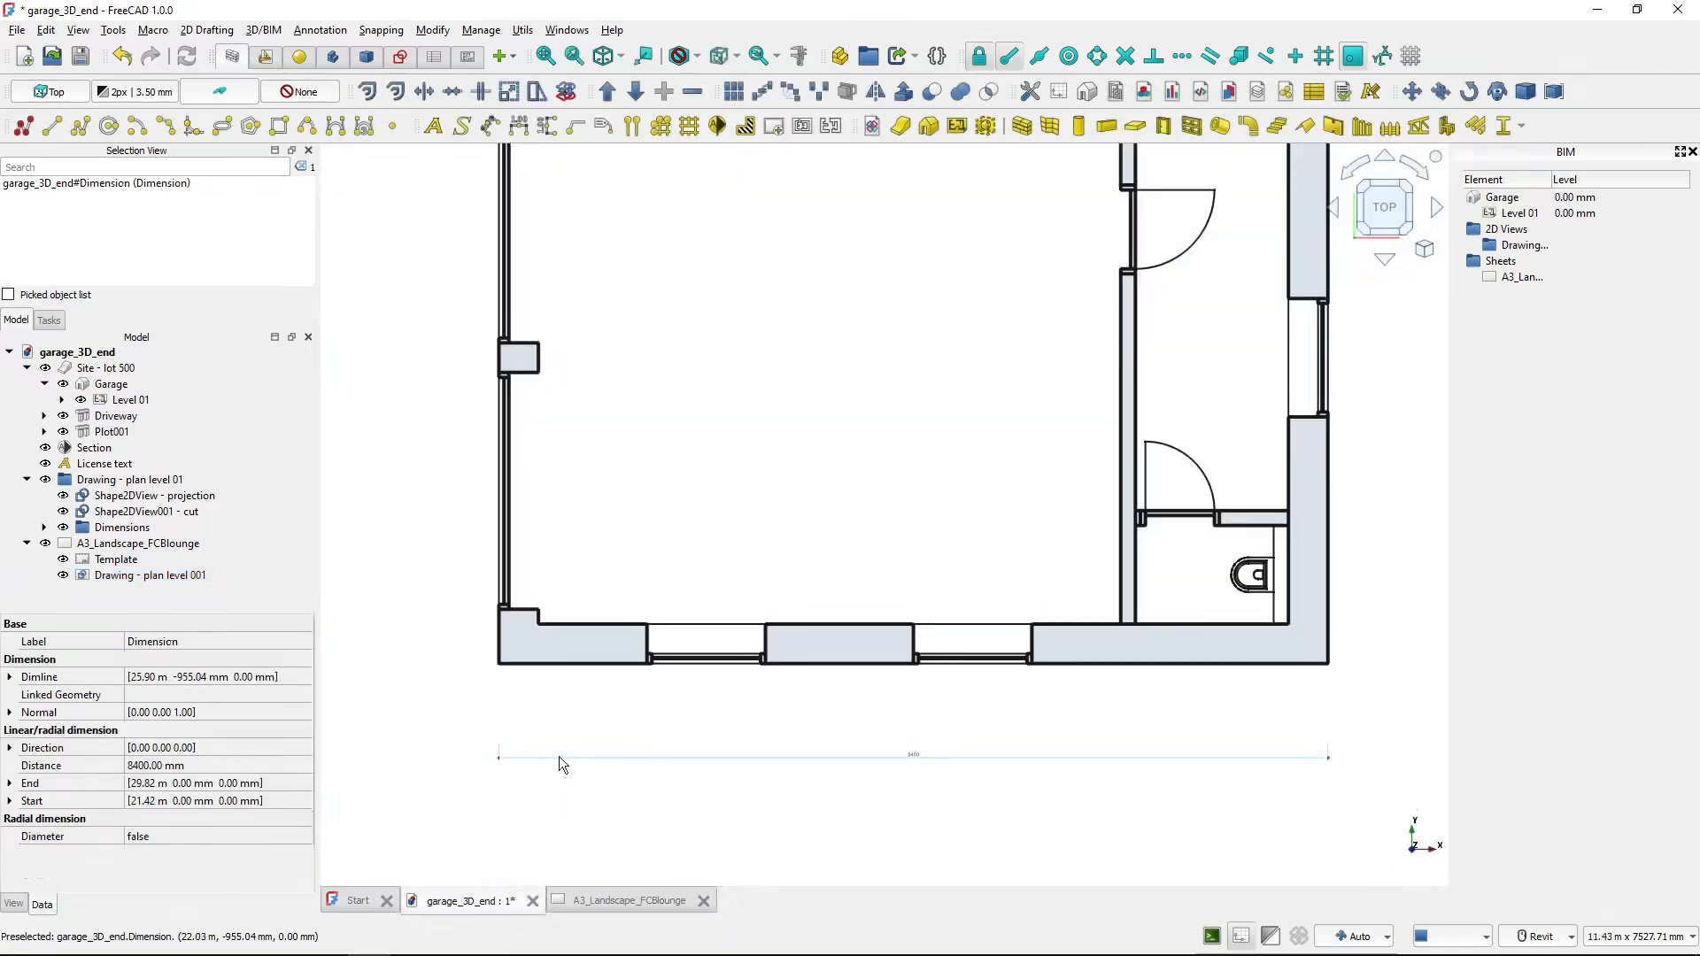
scroll(559, 757, up, 1)
middle_drag(559, 757, 474, 748)
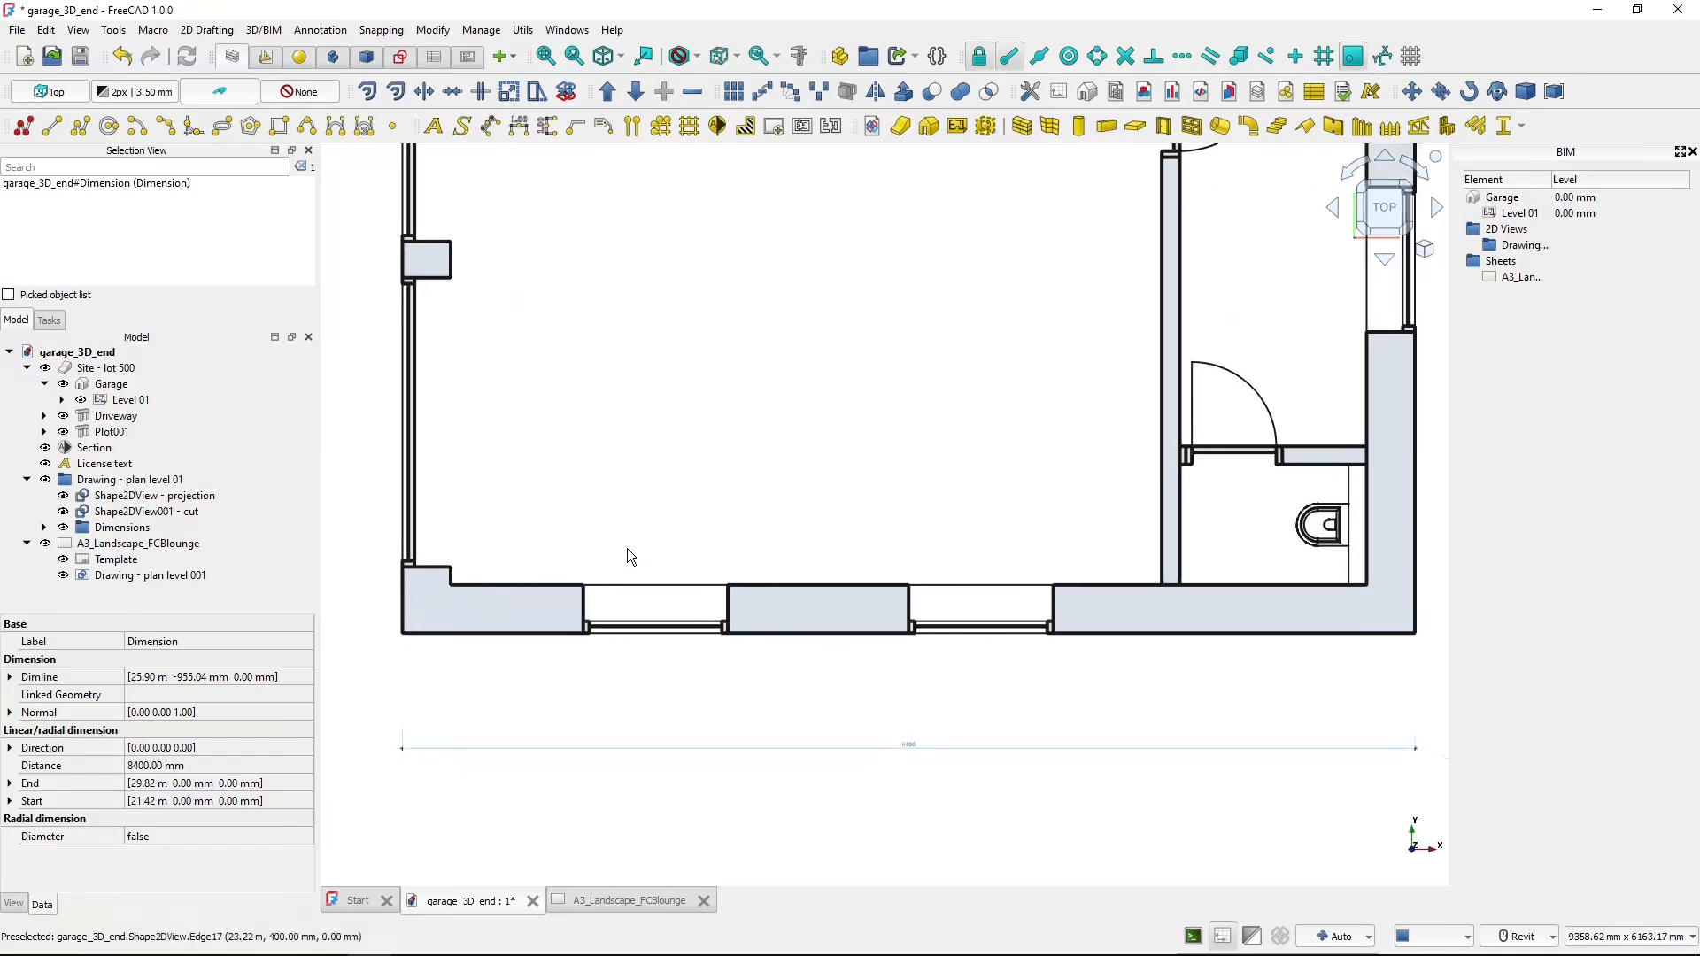
click(265, 58)
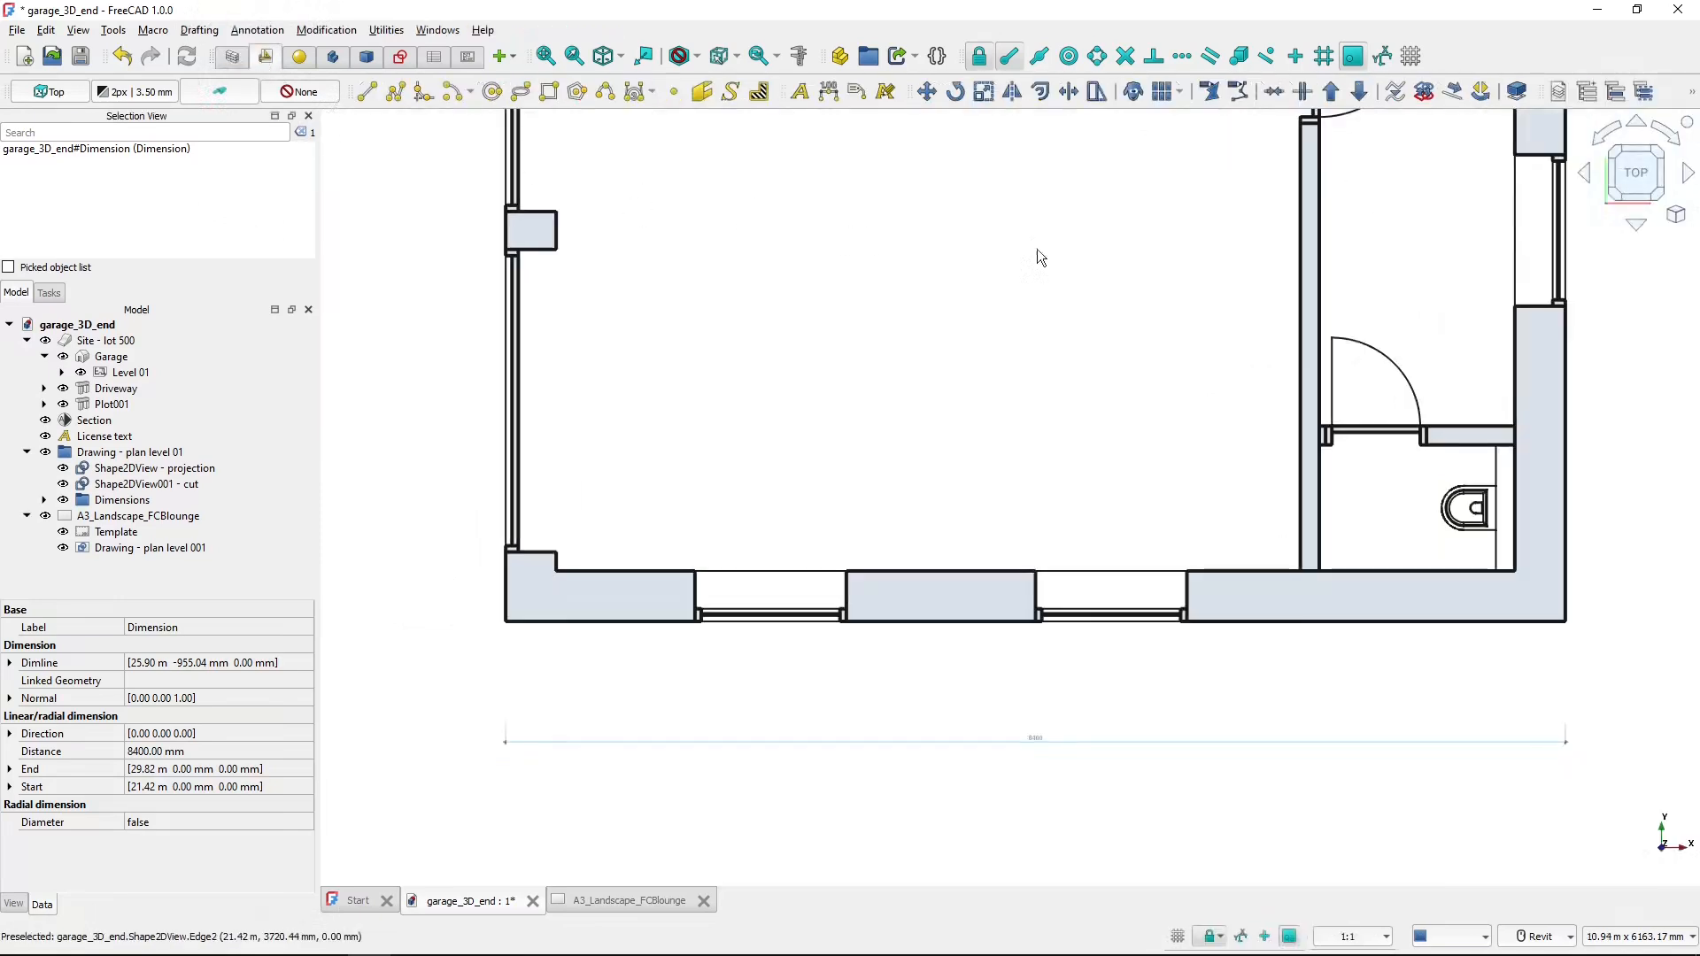
click(1209, 92)
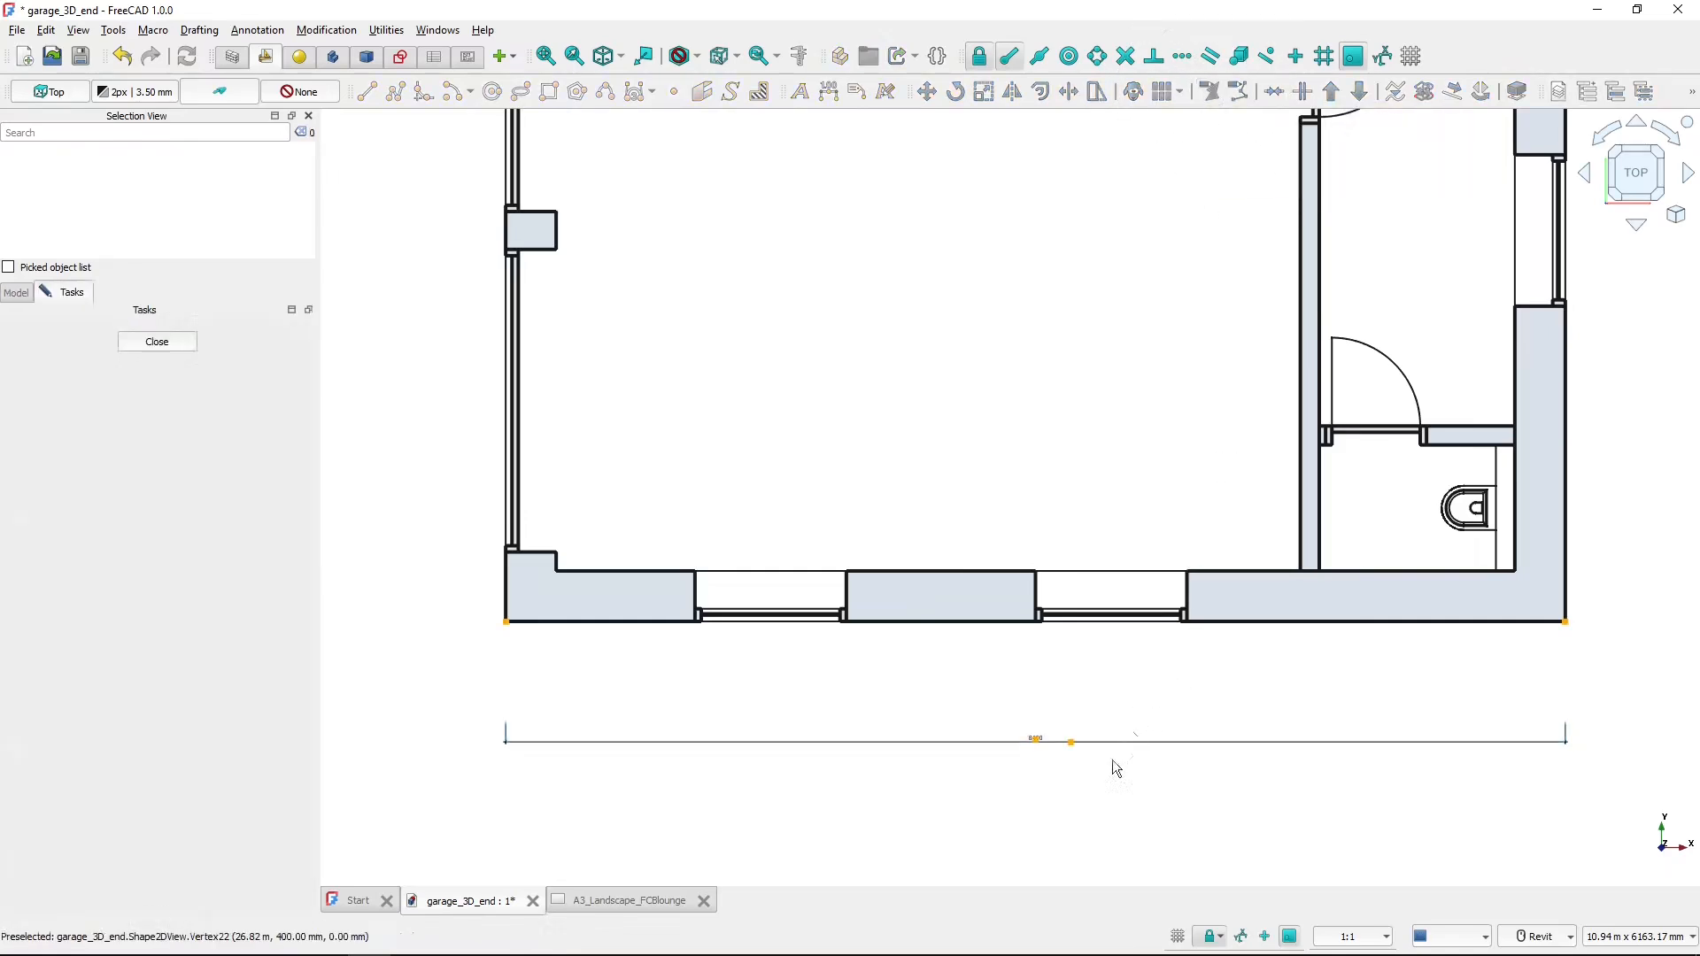
click(1071, 740)
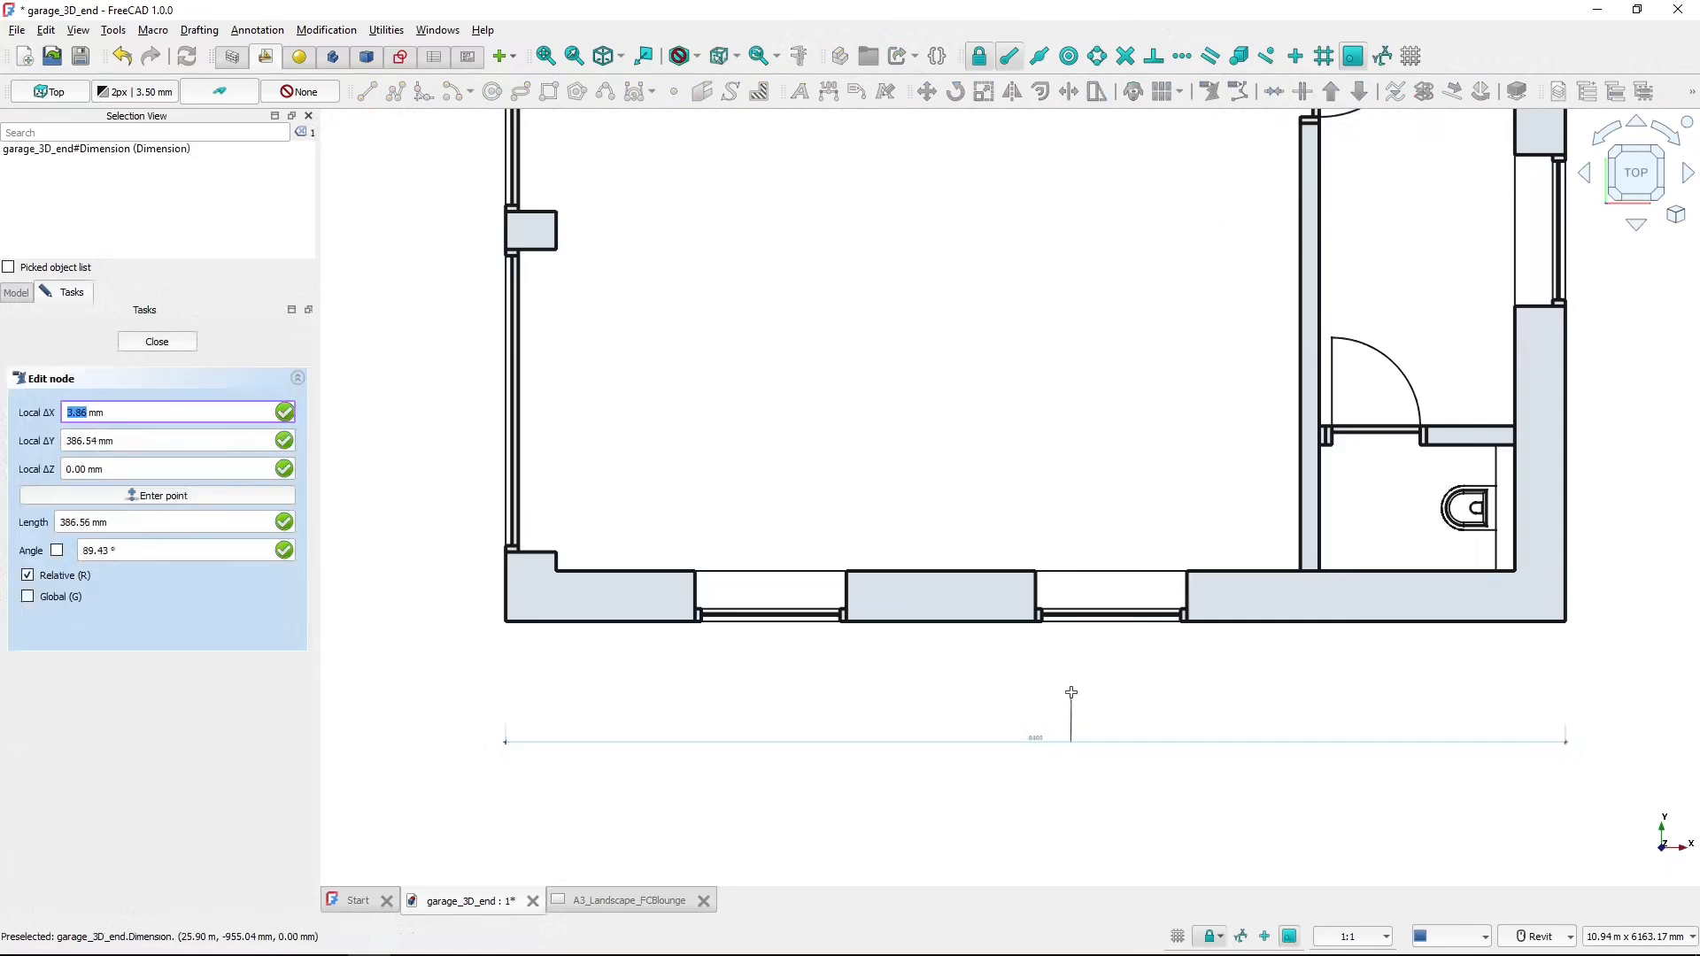
click(1071, 694)
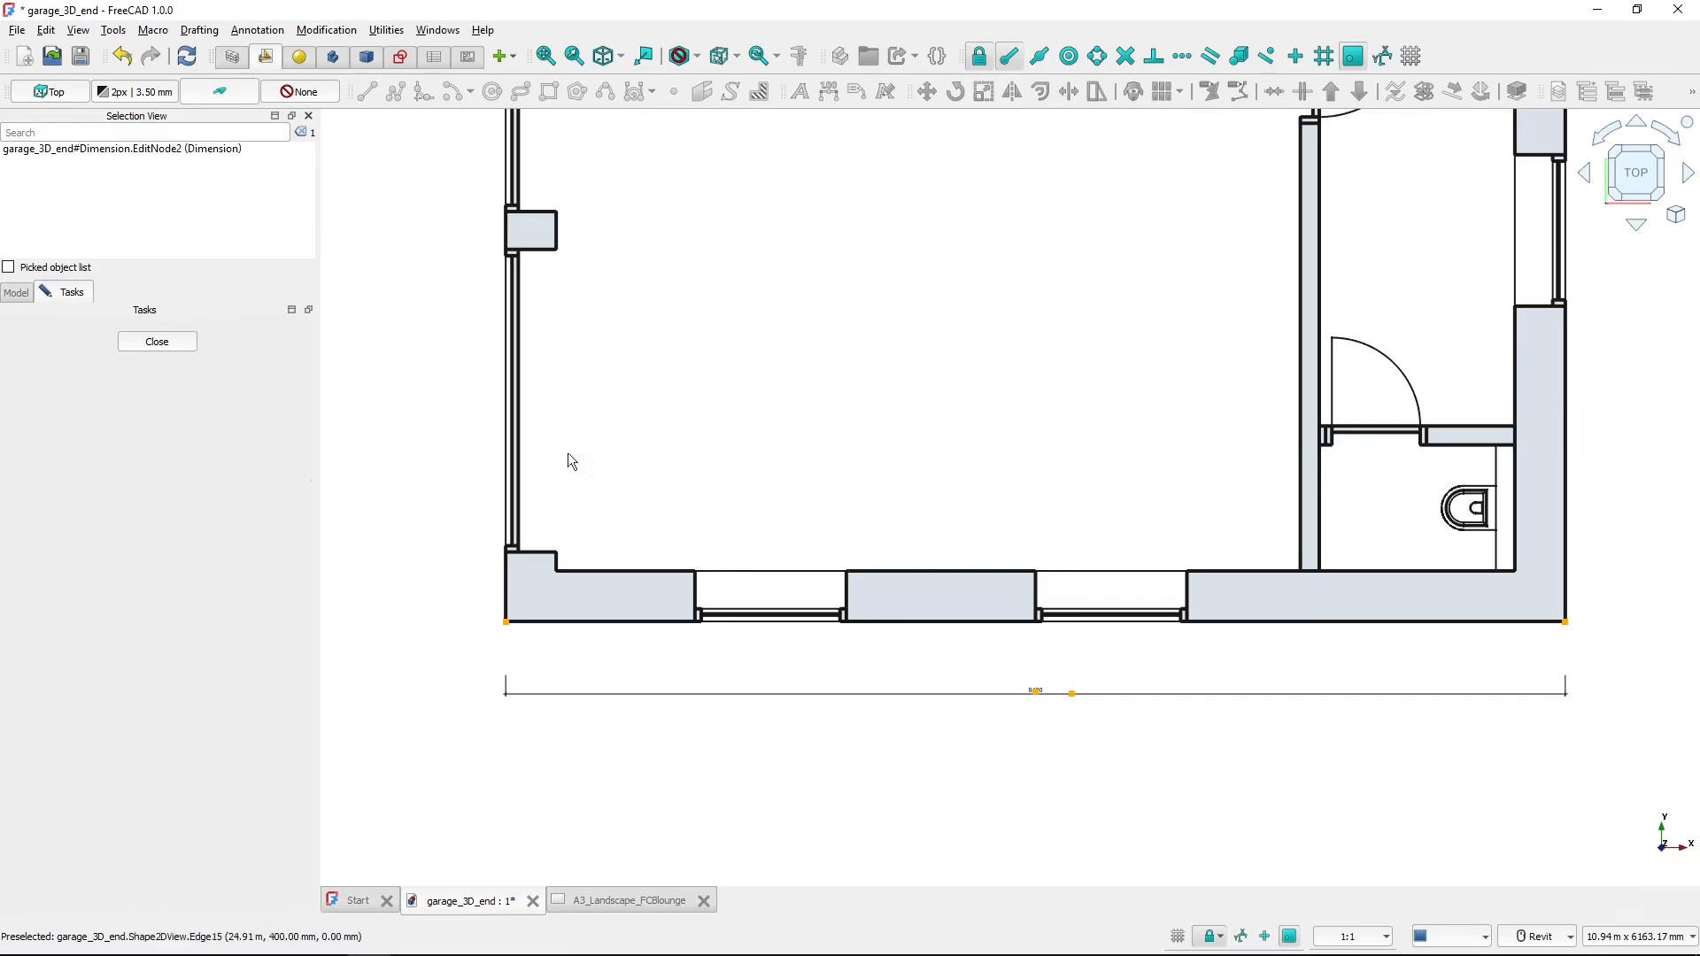
click(147, 343)
- Return to the BIM workbench and dimension the plan's overall depth between the left outer corners, with the line about 440 mm outside the wall
scroll(662, 709, up, 2)
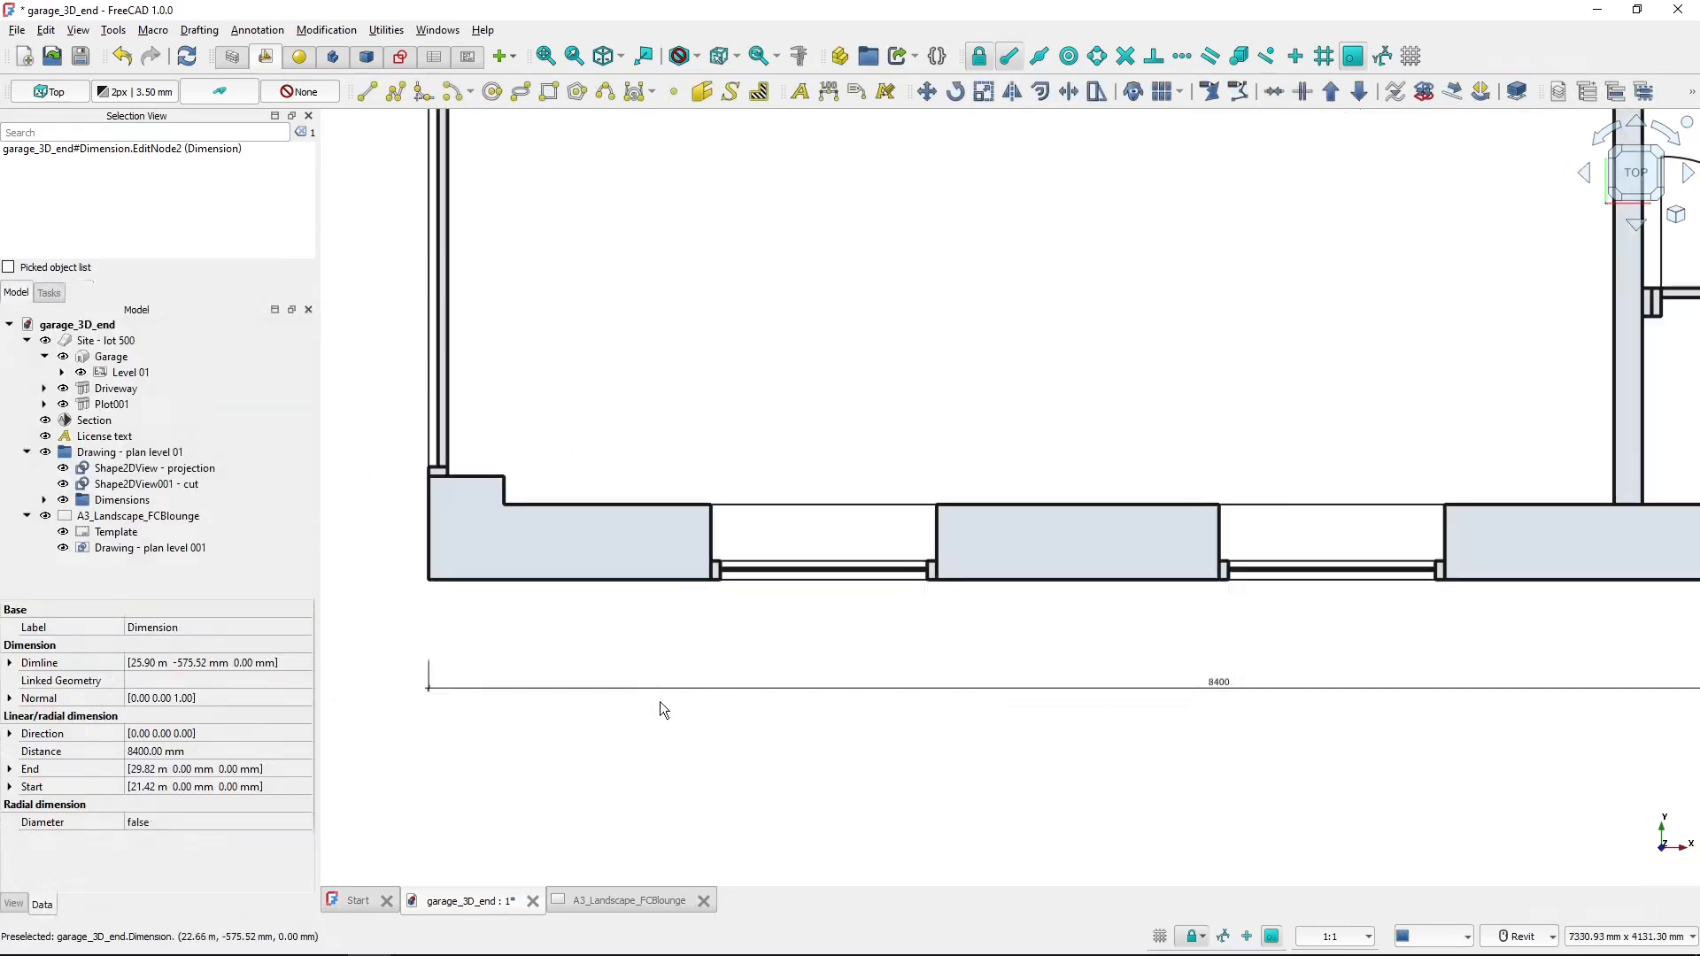
middle_drag(641, 757, 629, 788)
click(883, 560)
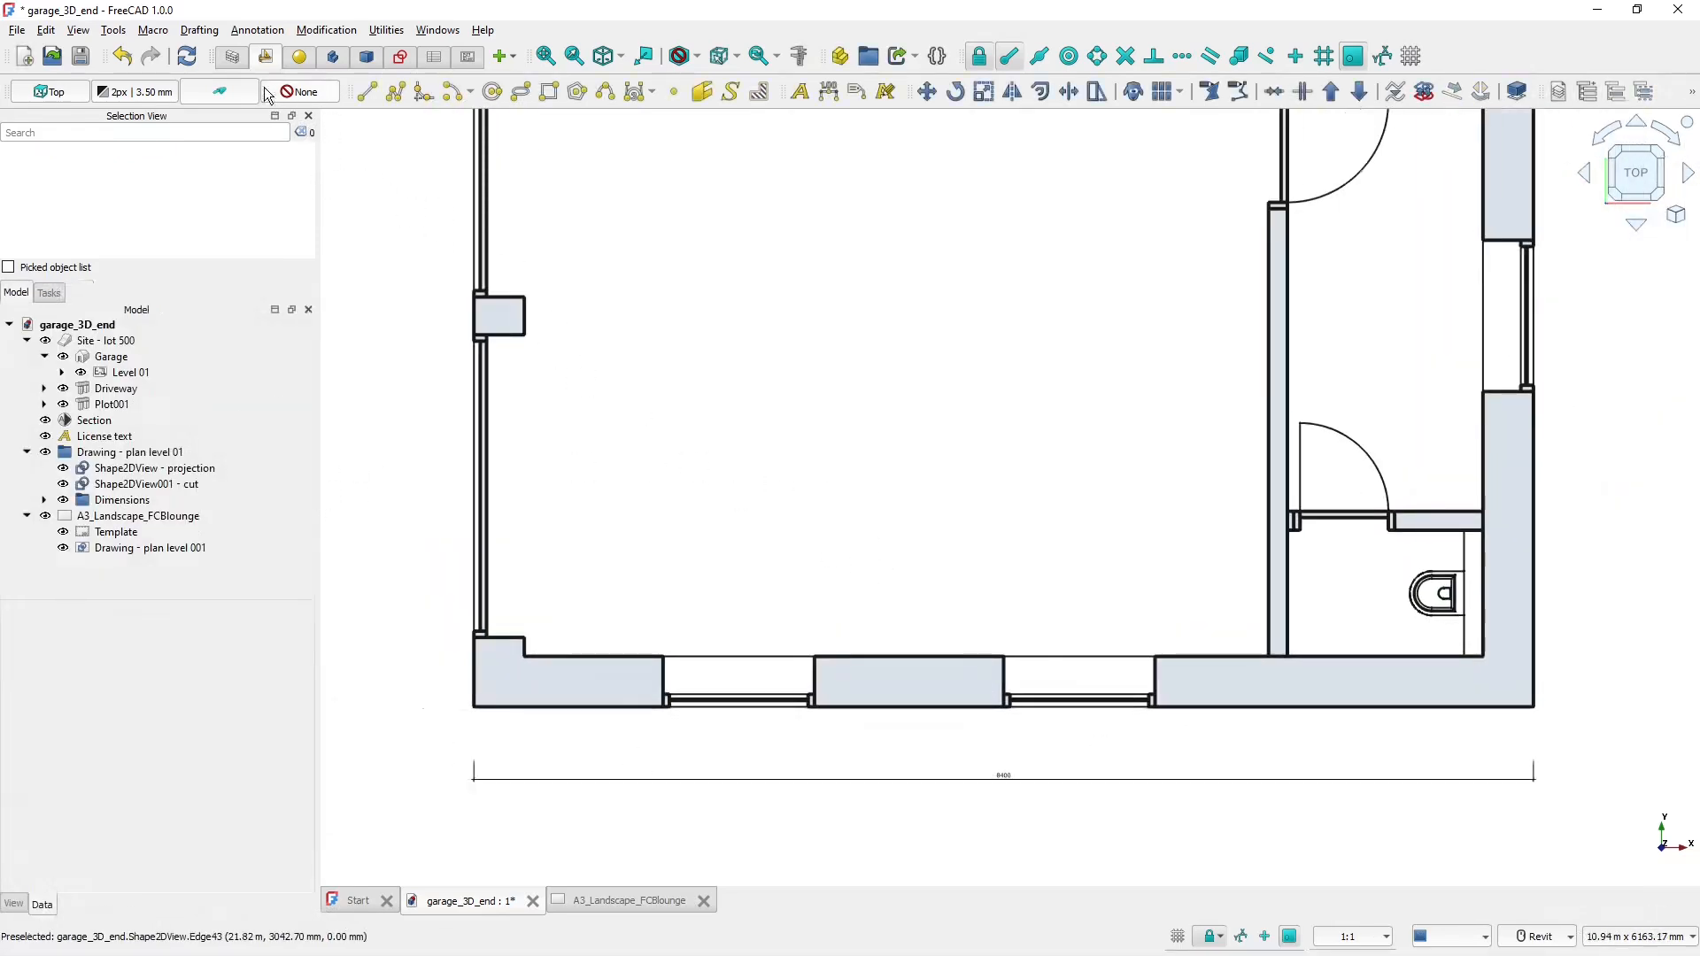
click(234, 59)
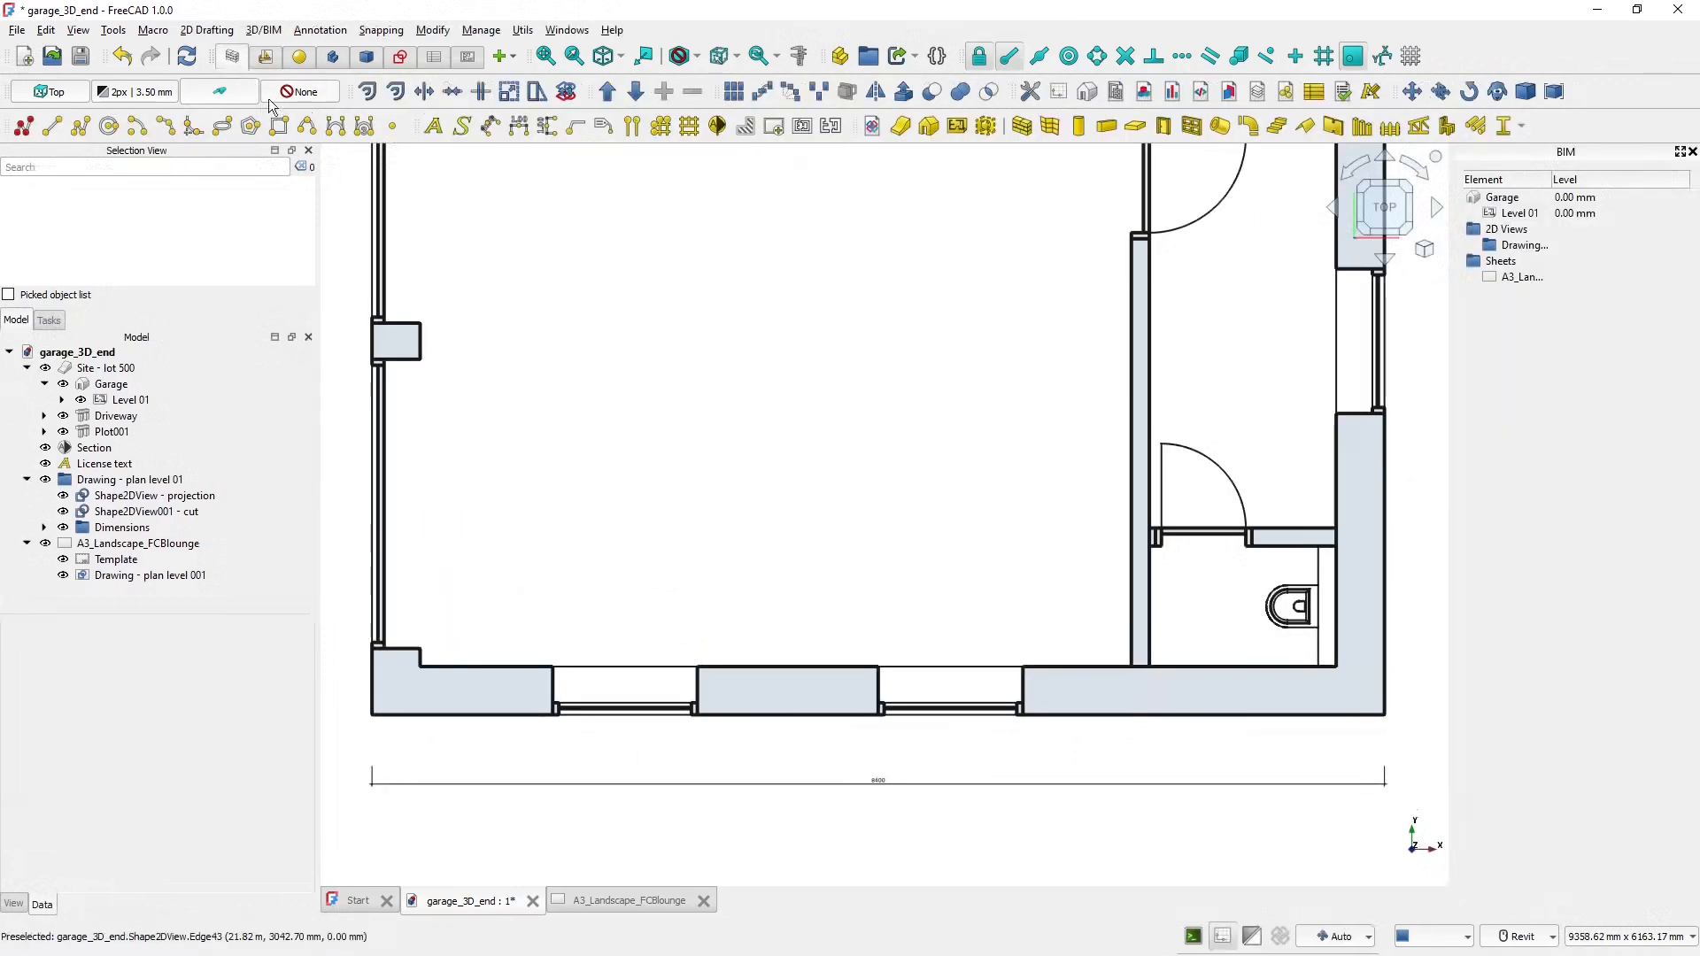
scroll(655, 379, down, 3)
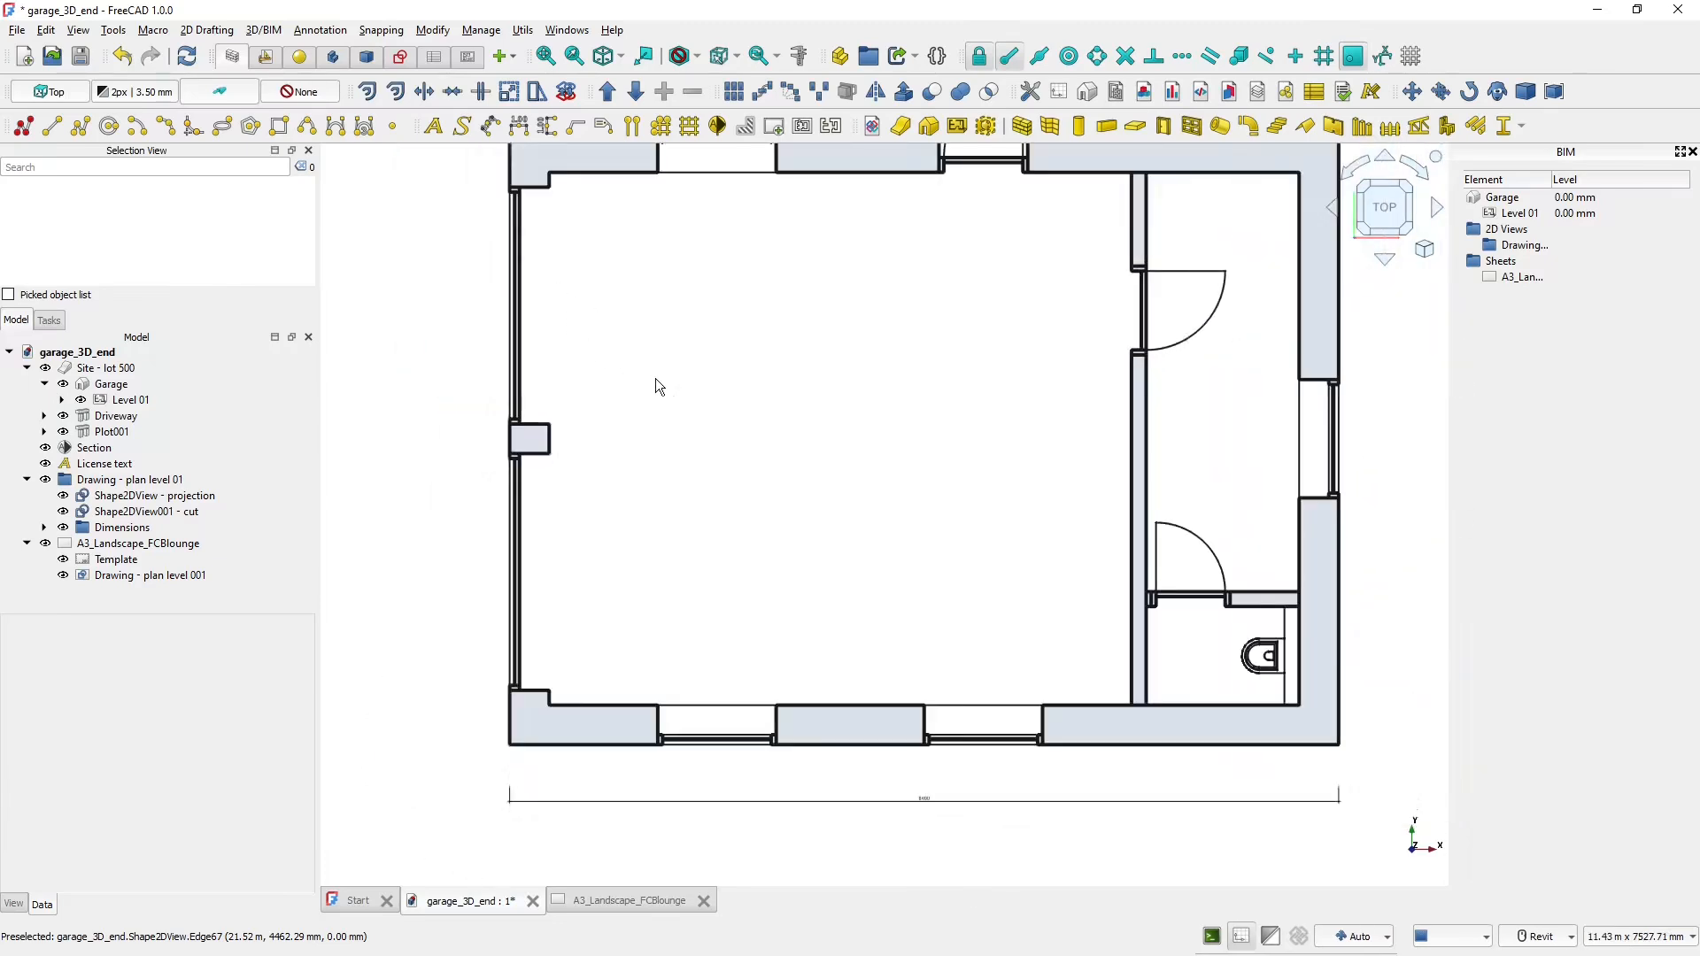
click(547, 126)
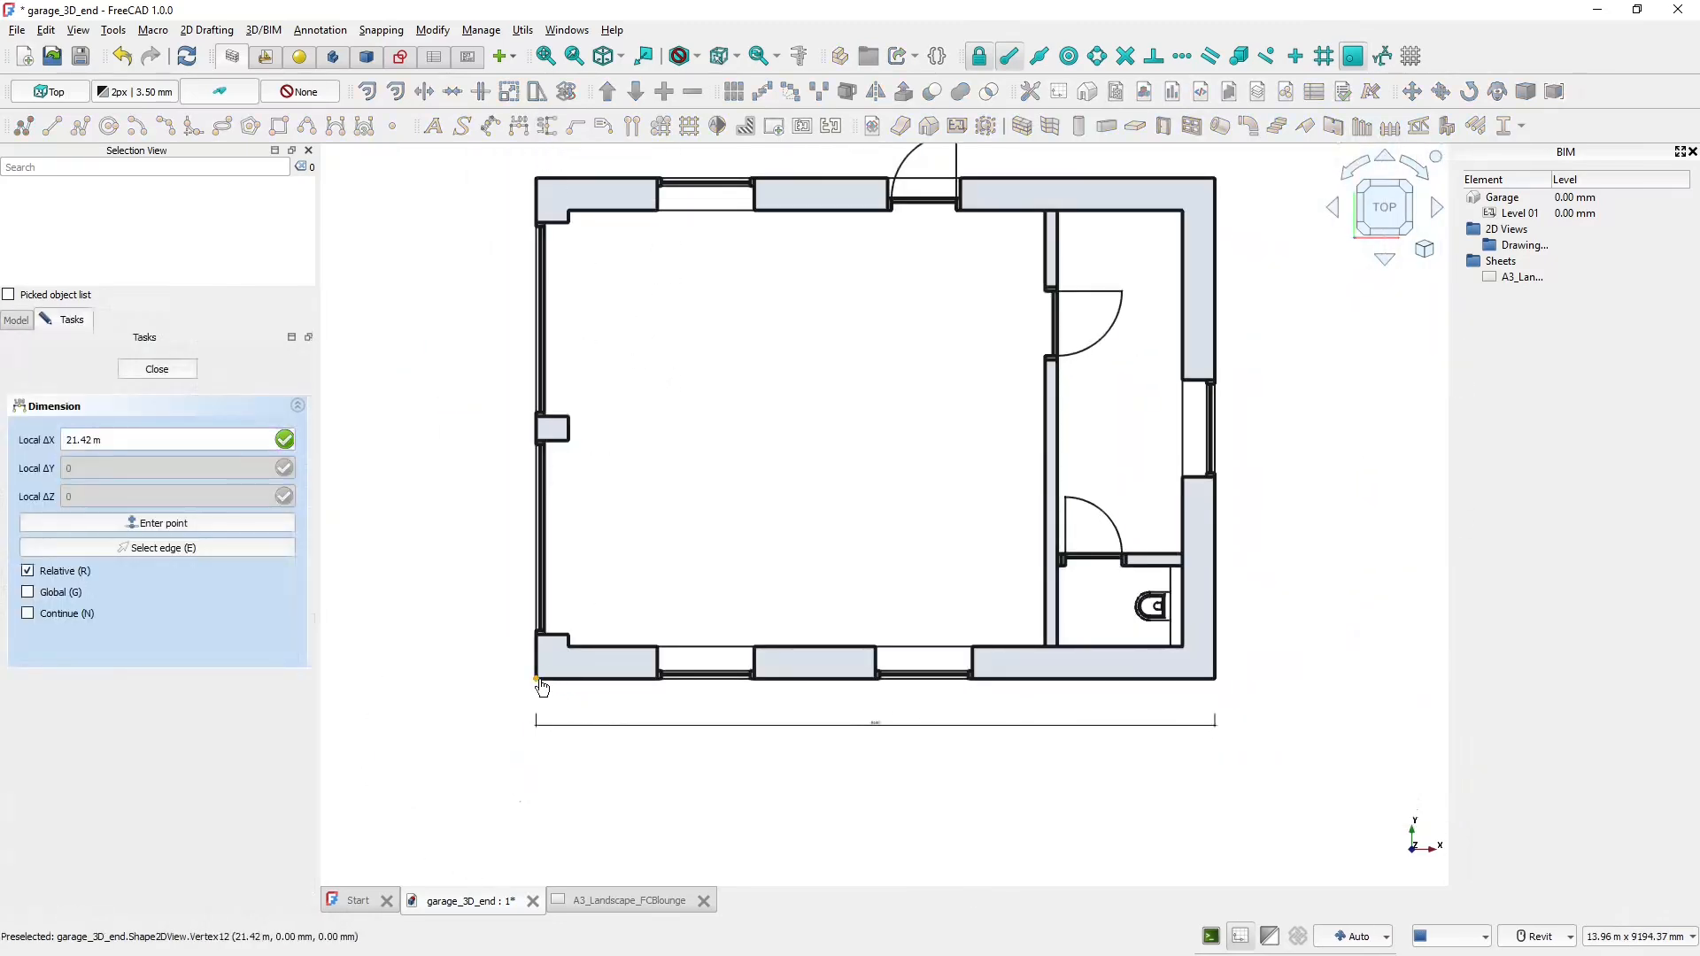
click(537, 182)
click(537, 187)
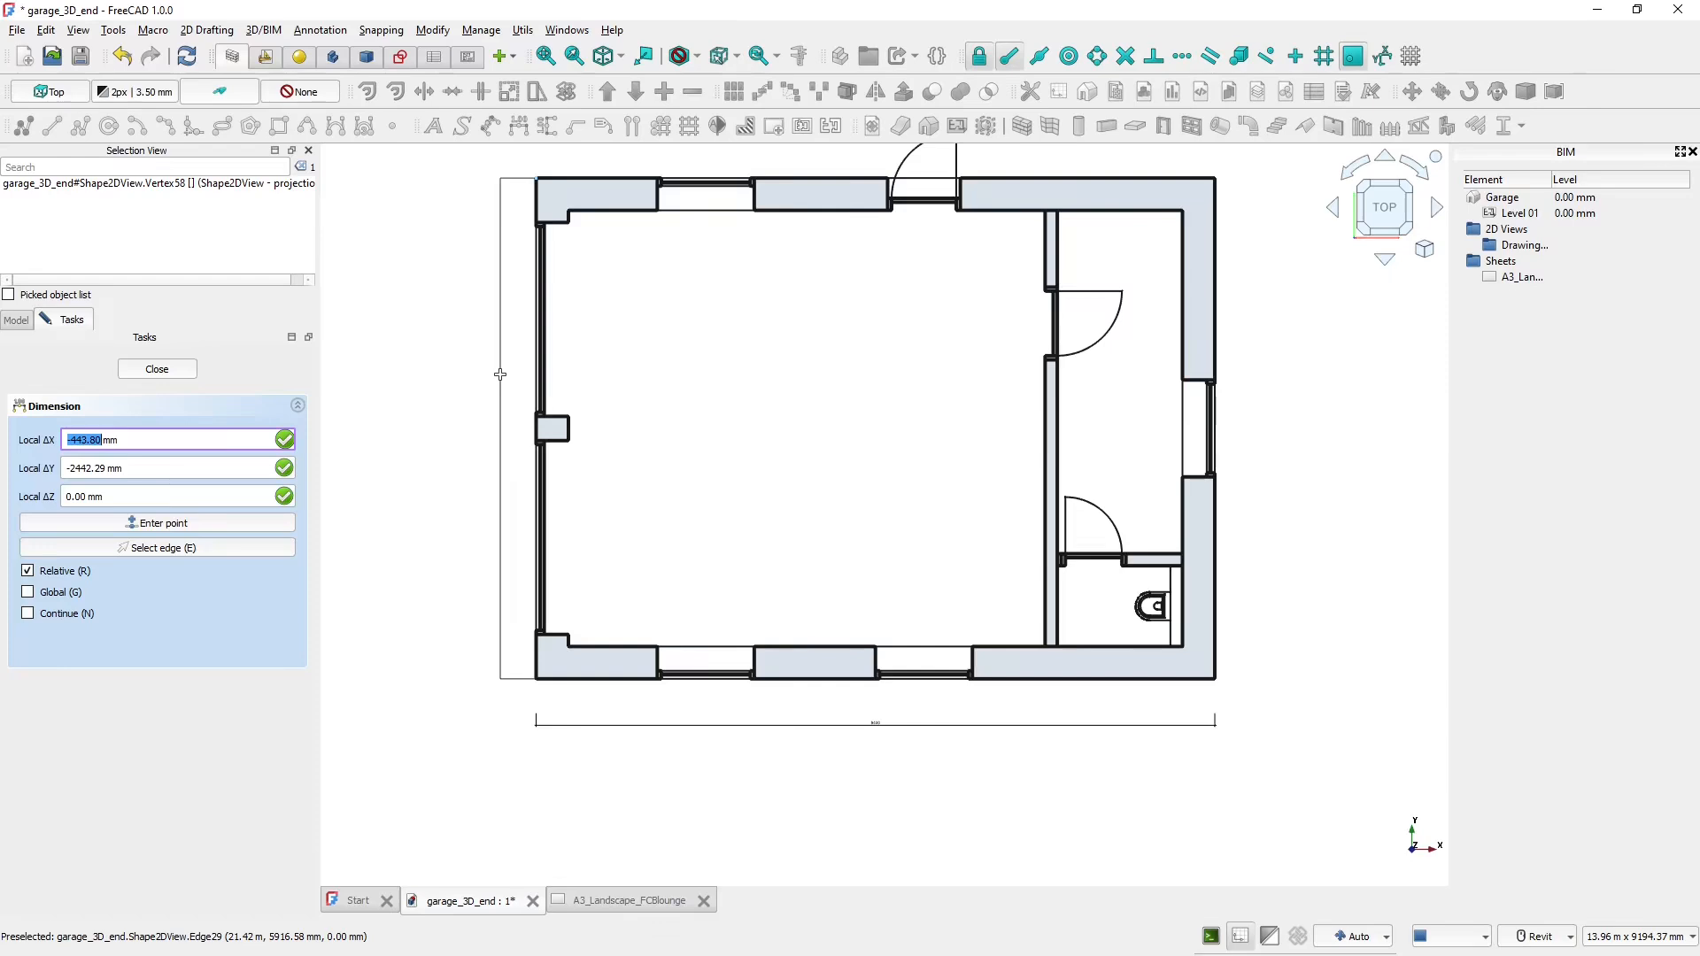
click(500, 374)
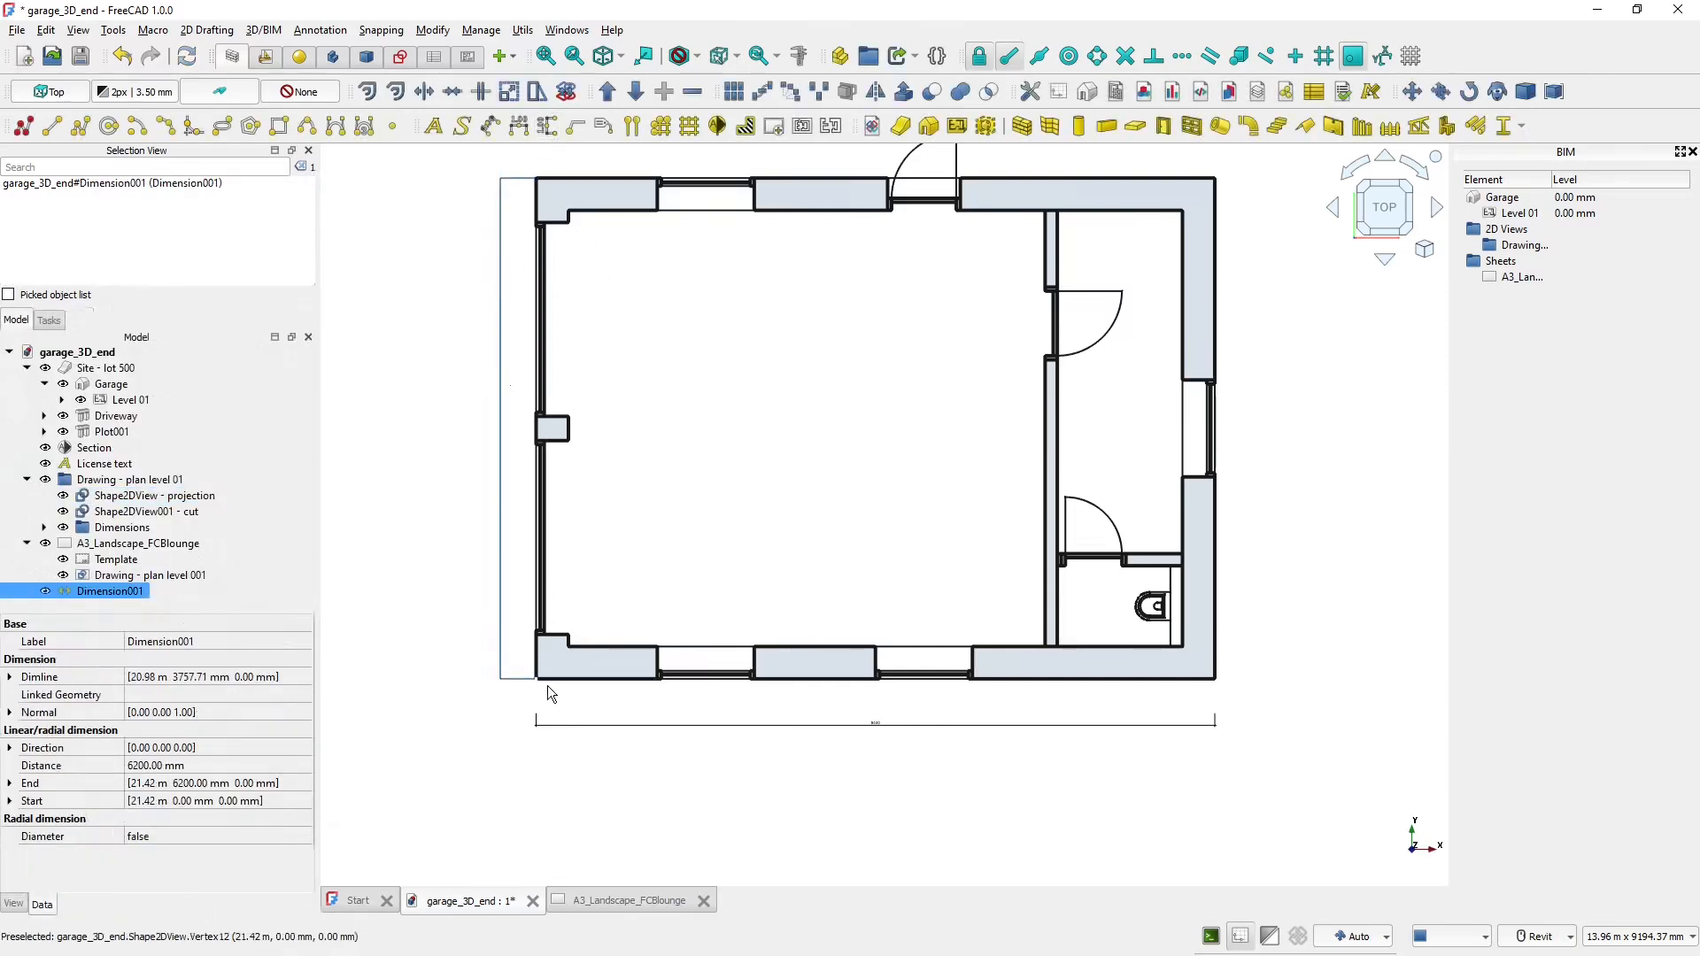
- Start a continued dimension chain on the plan's left side, dimensioning the lower corner wall segment with the line about 200 mm outside the wall
click(548, 129)
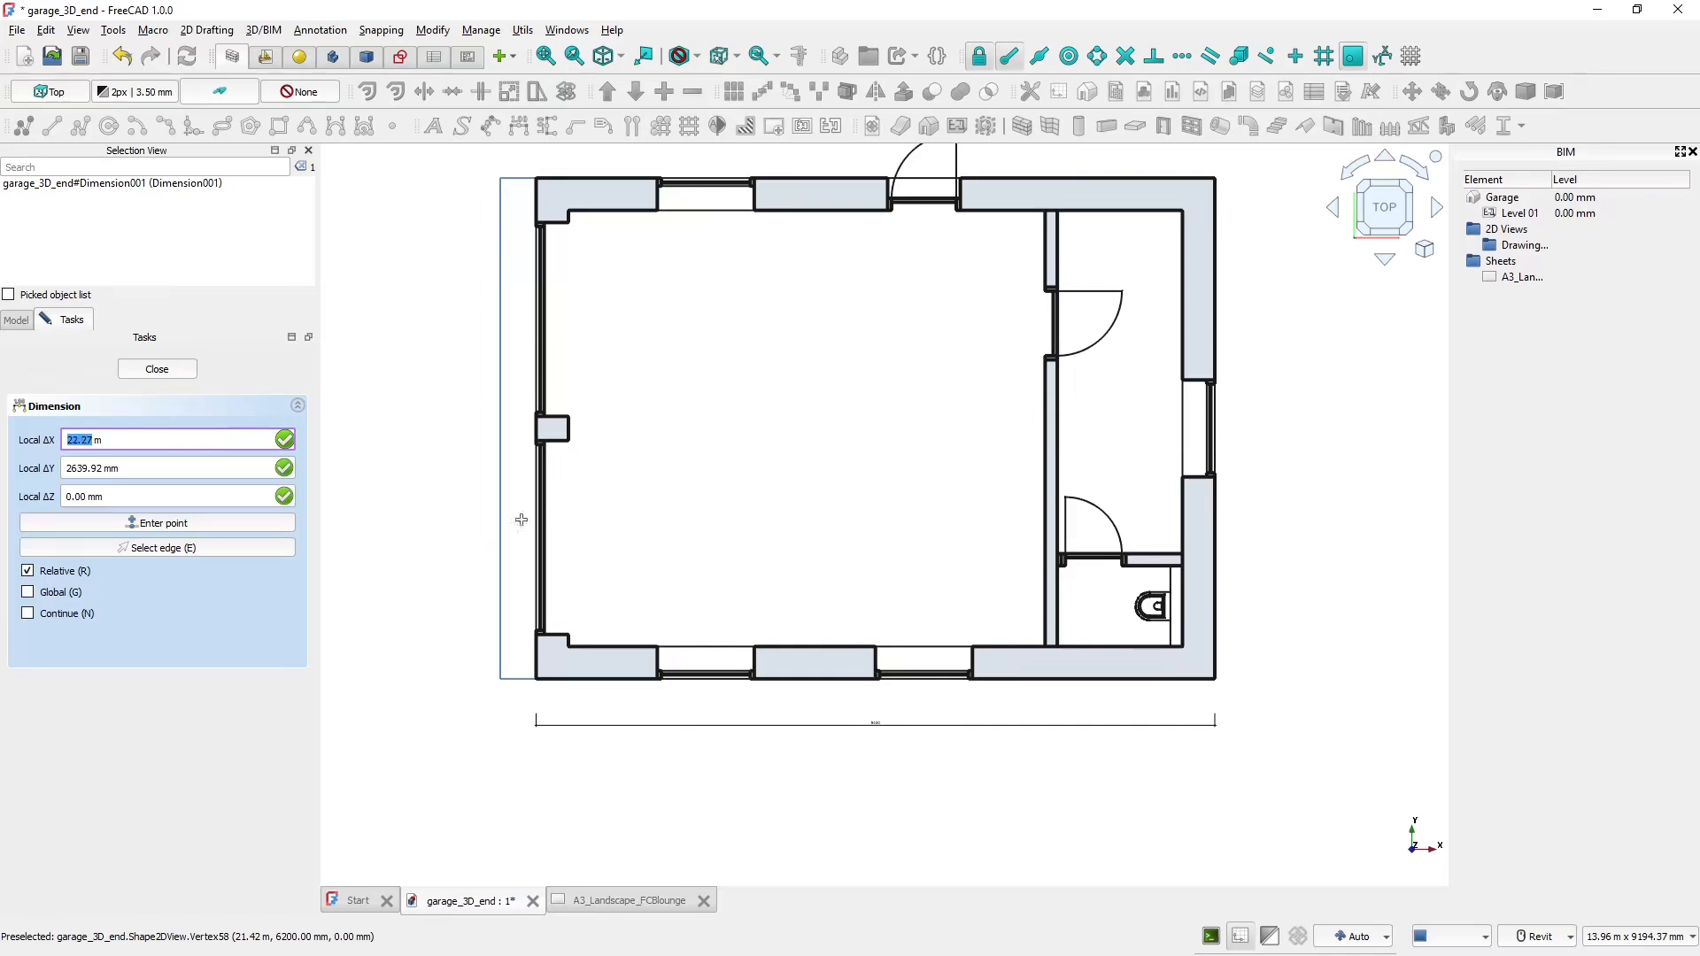
click(28, 613)
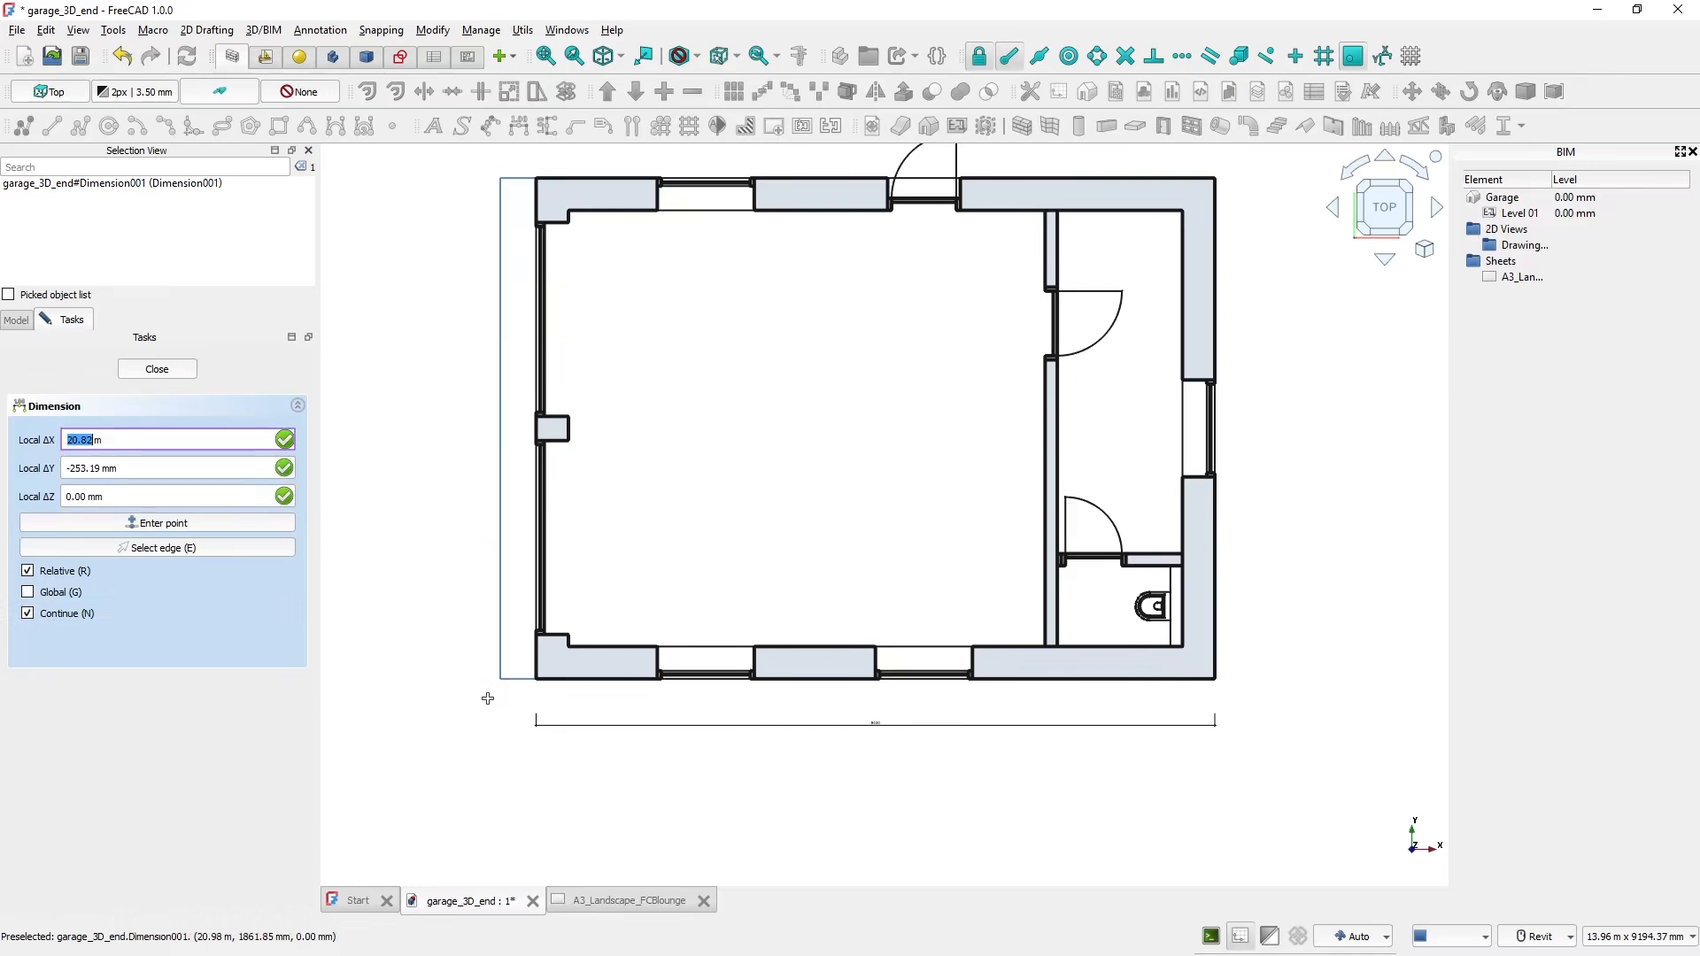
scroll(532, 674, up, 5)
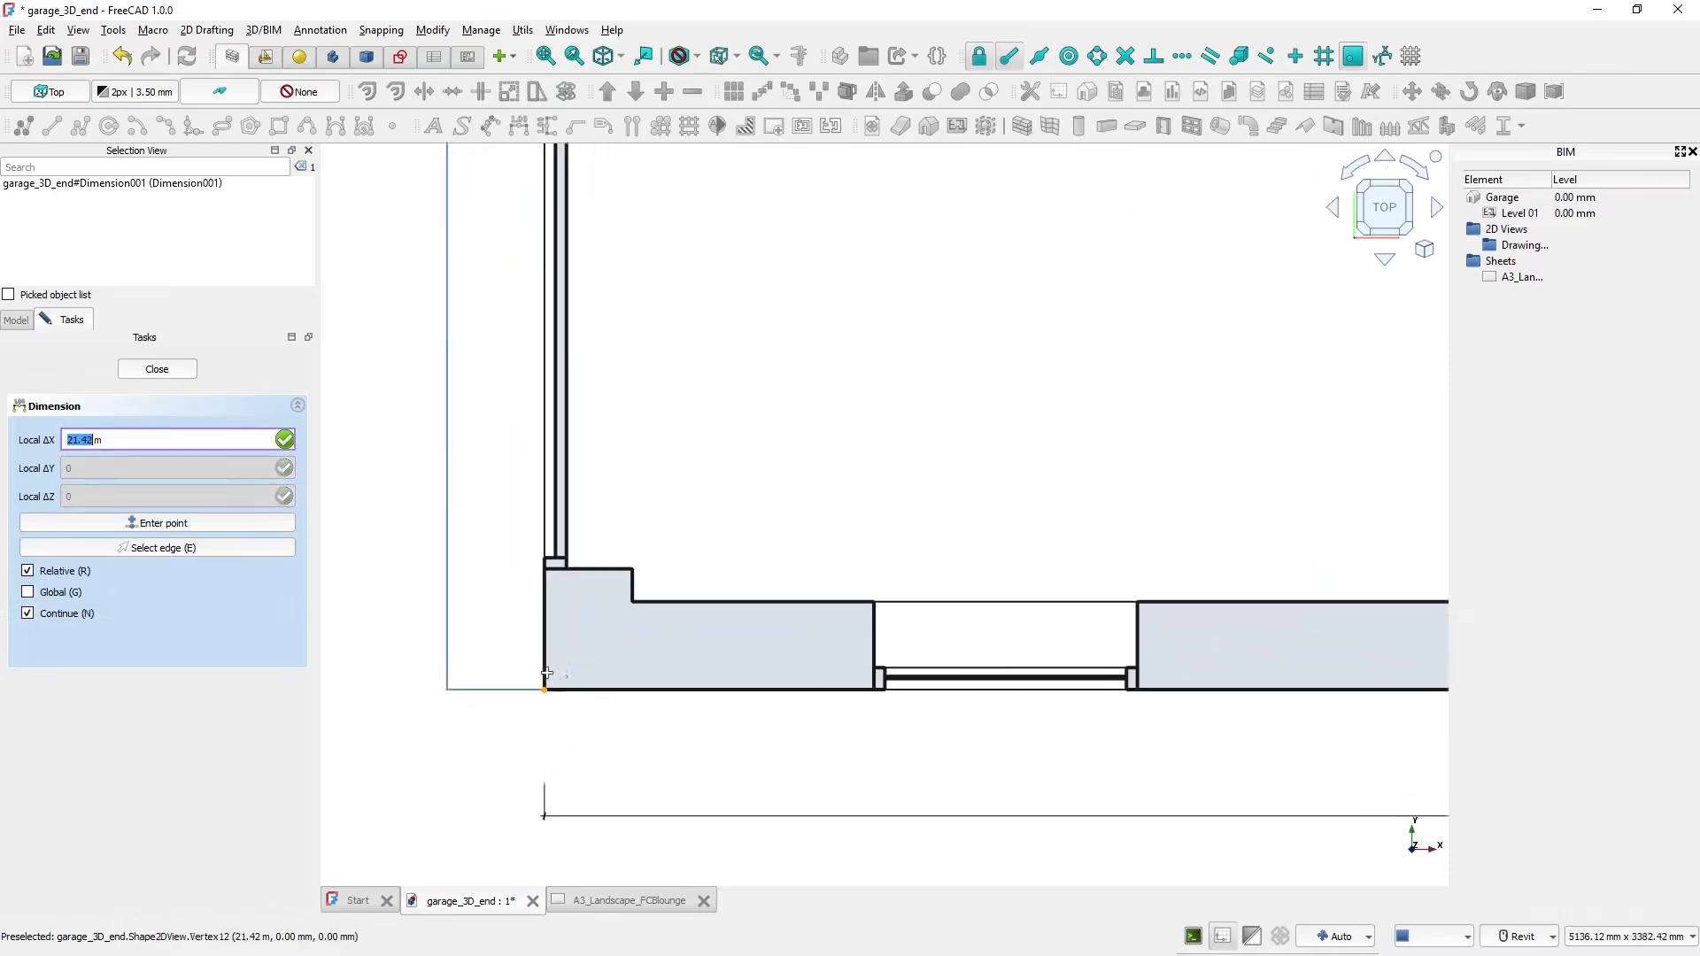
click(547, 675)
click(545, 571)
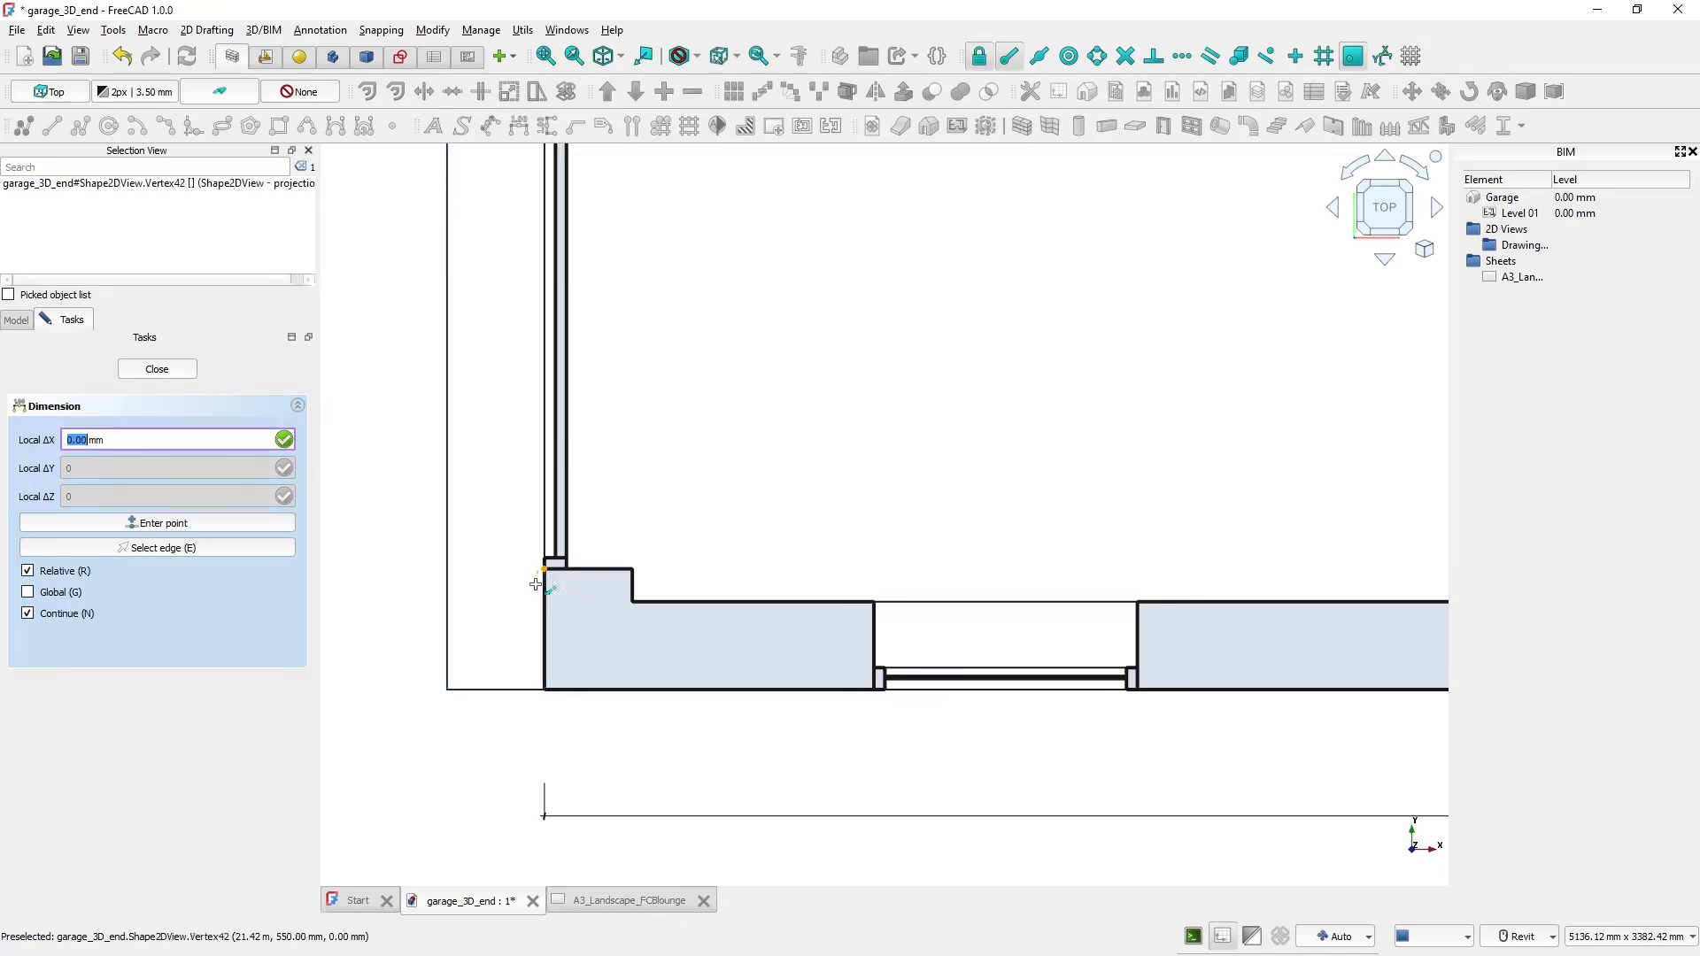
click(501, 622)
- Continue the left-side dimension chain across the lower garage door opening and the middle pier
scroll(510, 381, down, 1)
middle_drag(510, 381, 496, 722)
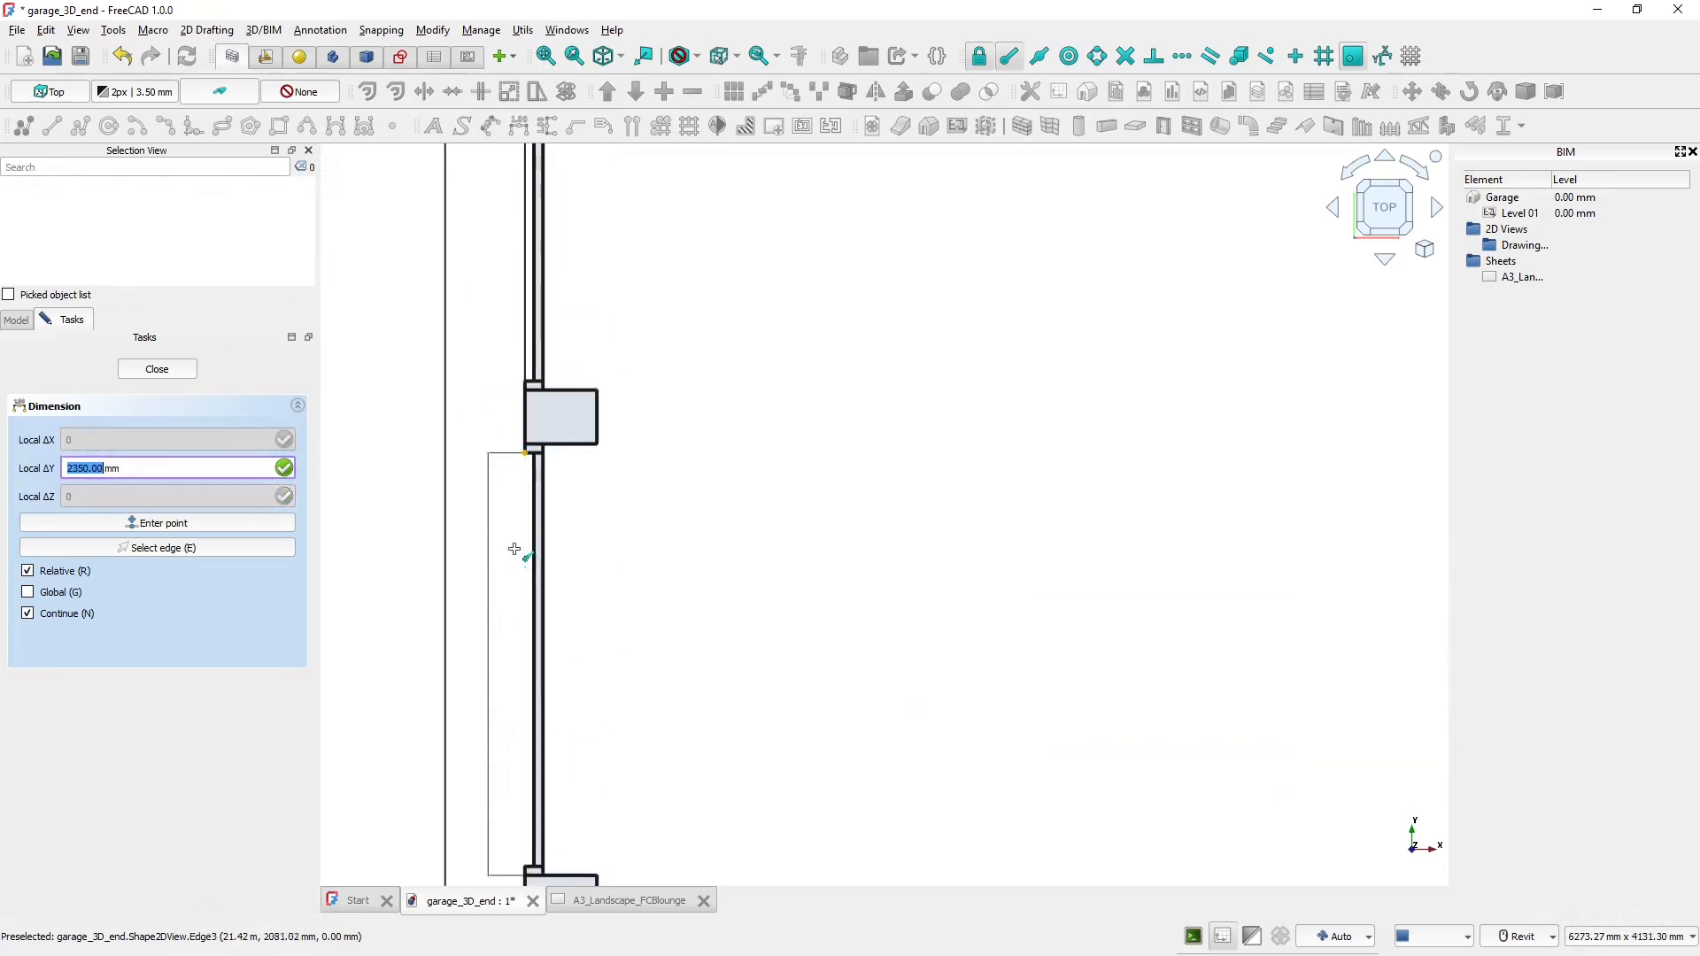
scroll(506, 473, up, 3)
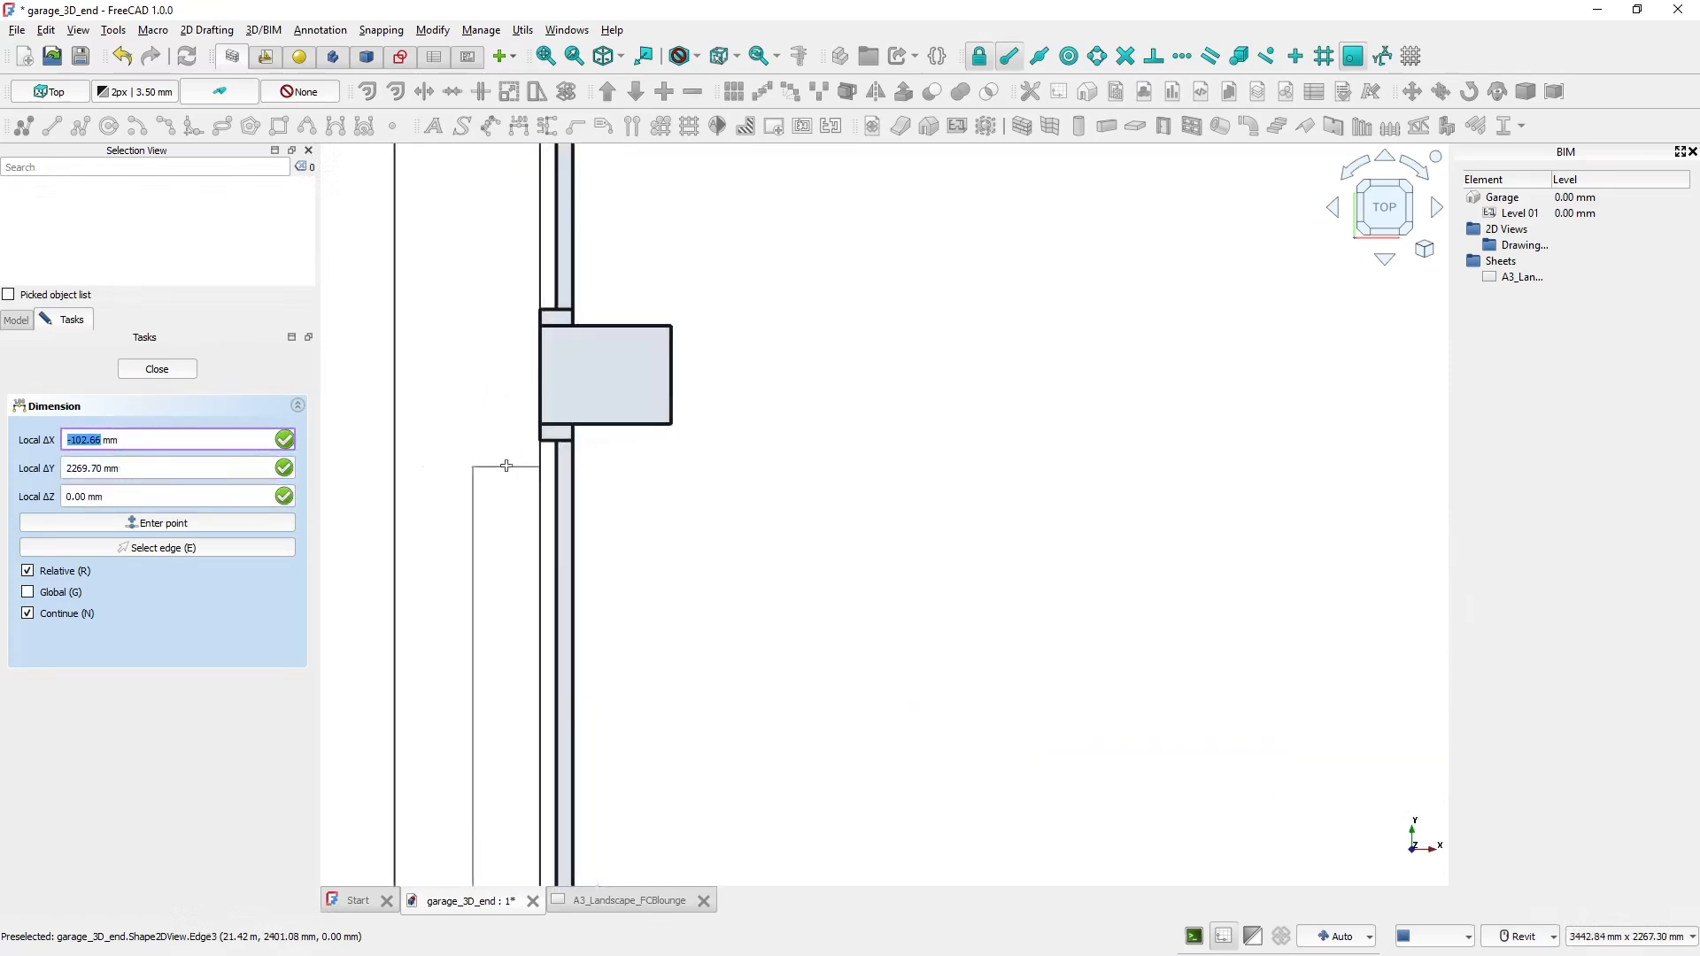
click(537, 424)
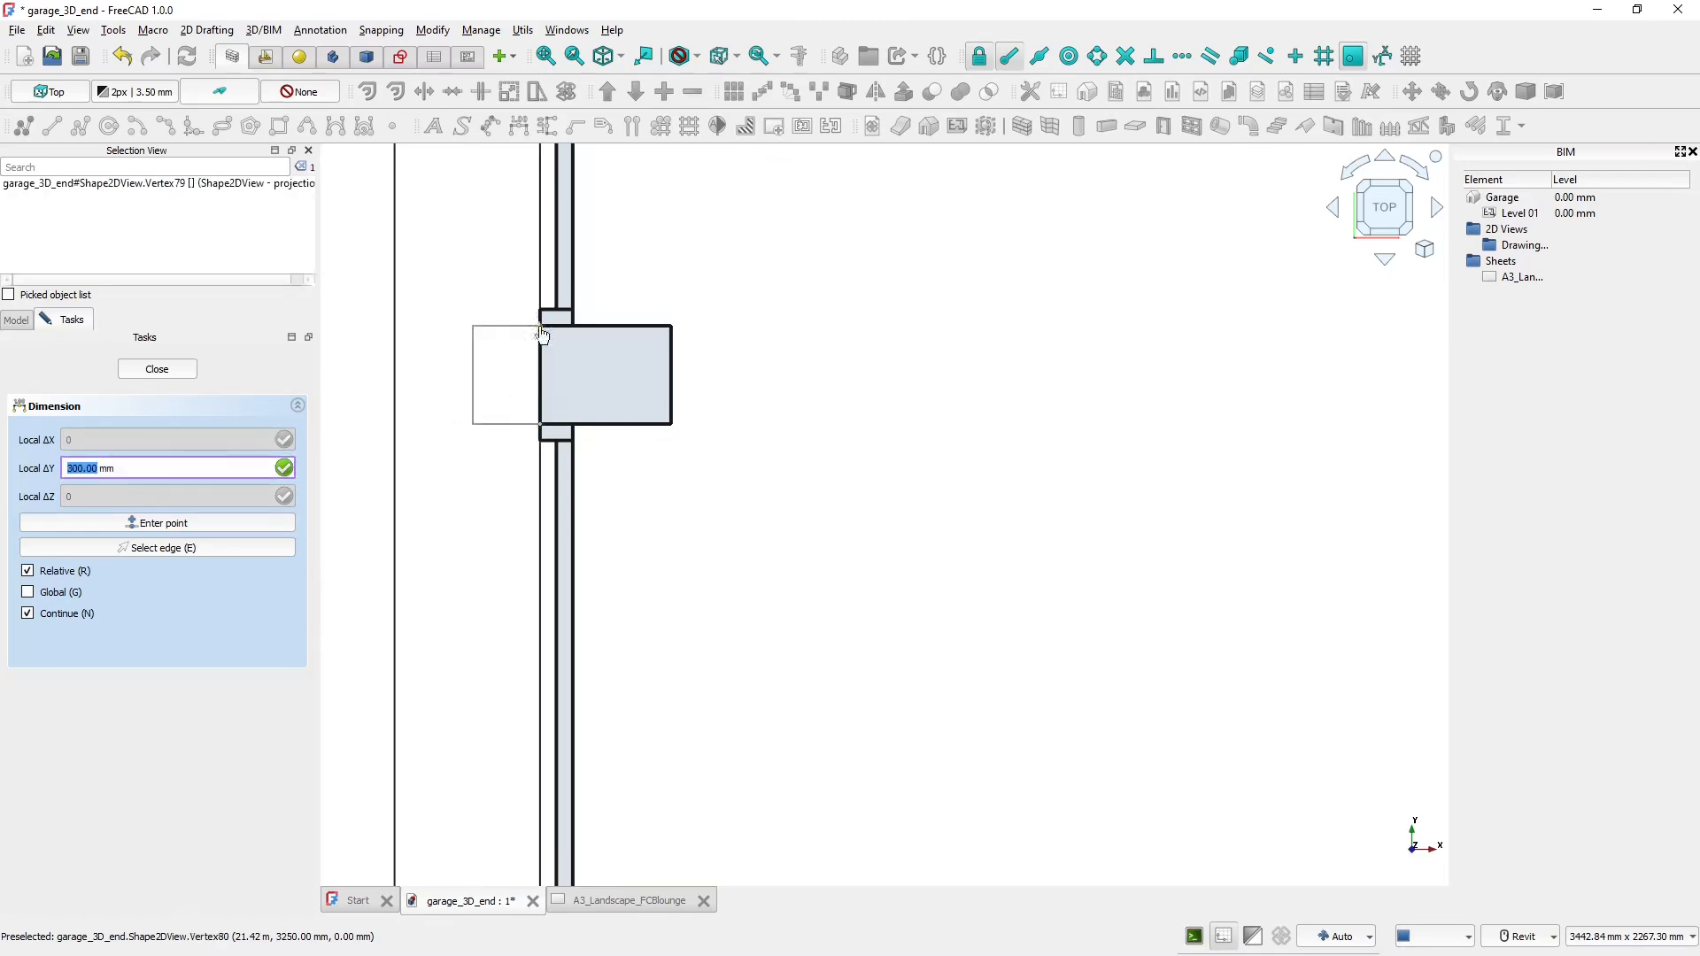
click(541, 333)
- Complete the left-side dimension chain across the upper garage door opening and the upper corner wall segment
scroll(509, 310, down, 2)
middle_drag(509, 310, 513, 808)
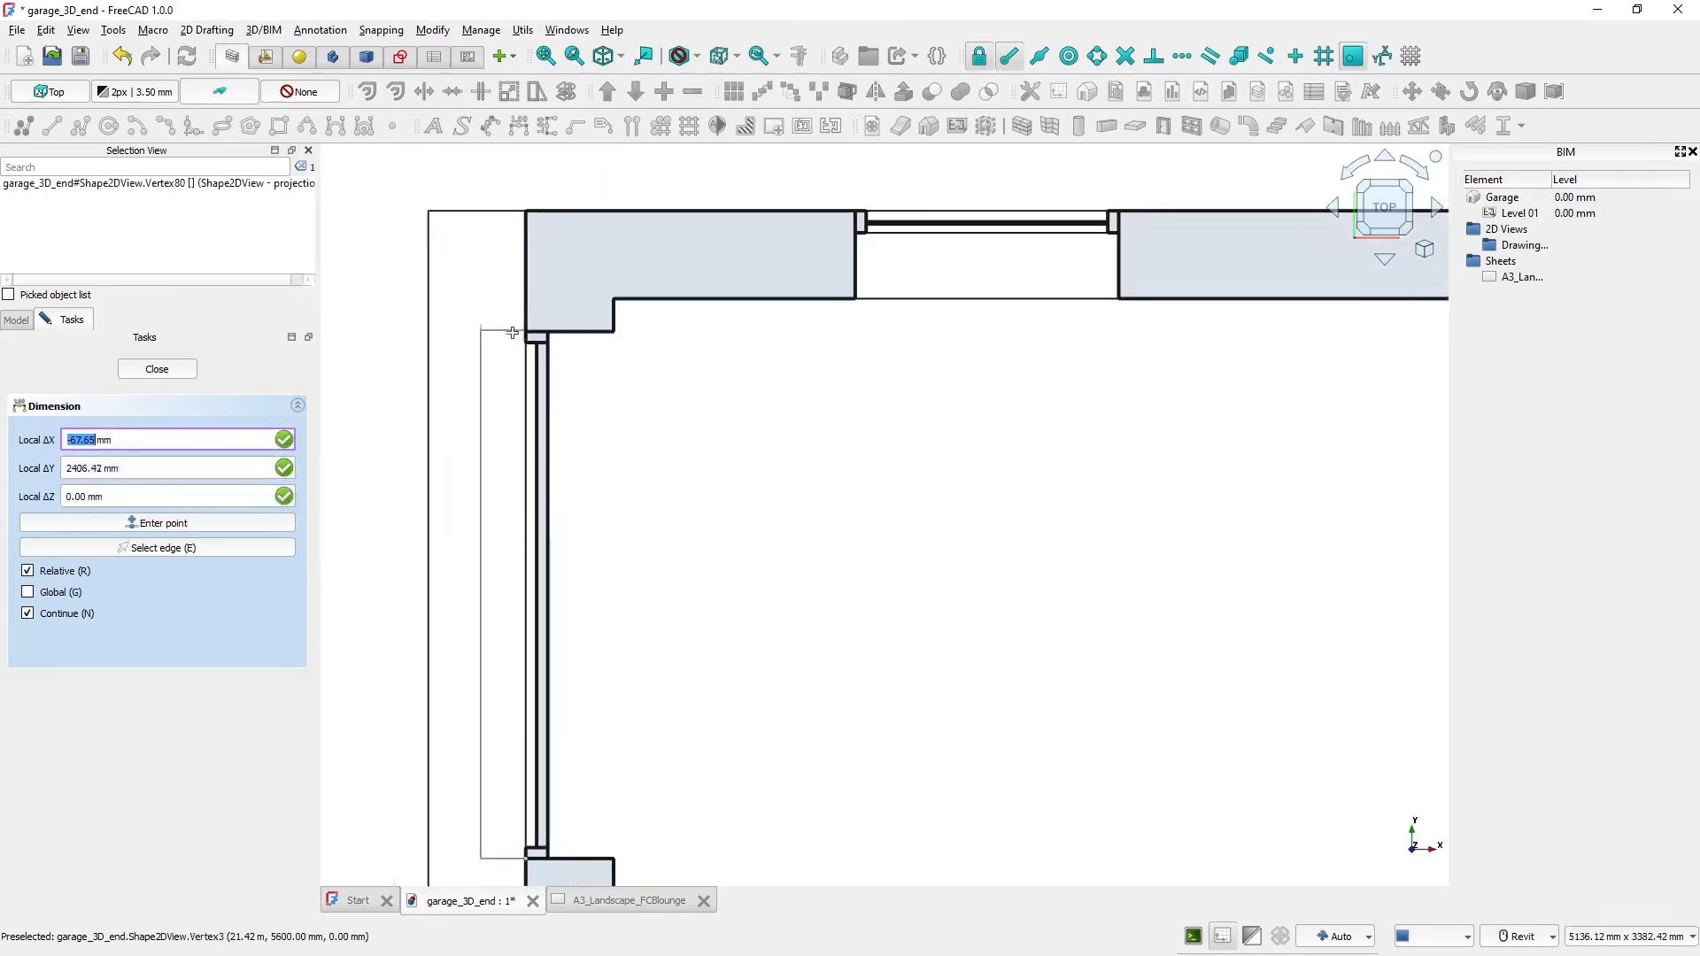
key(y)
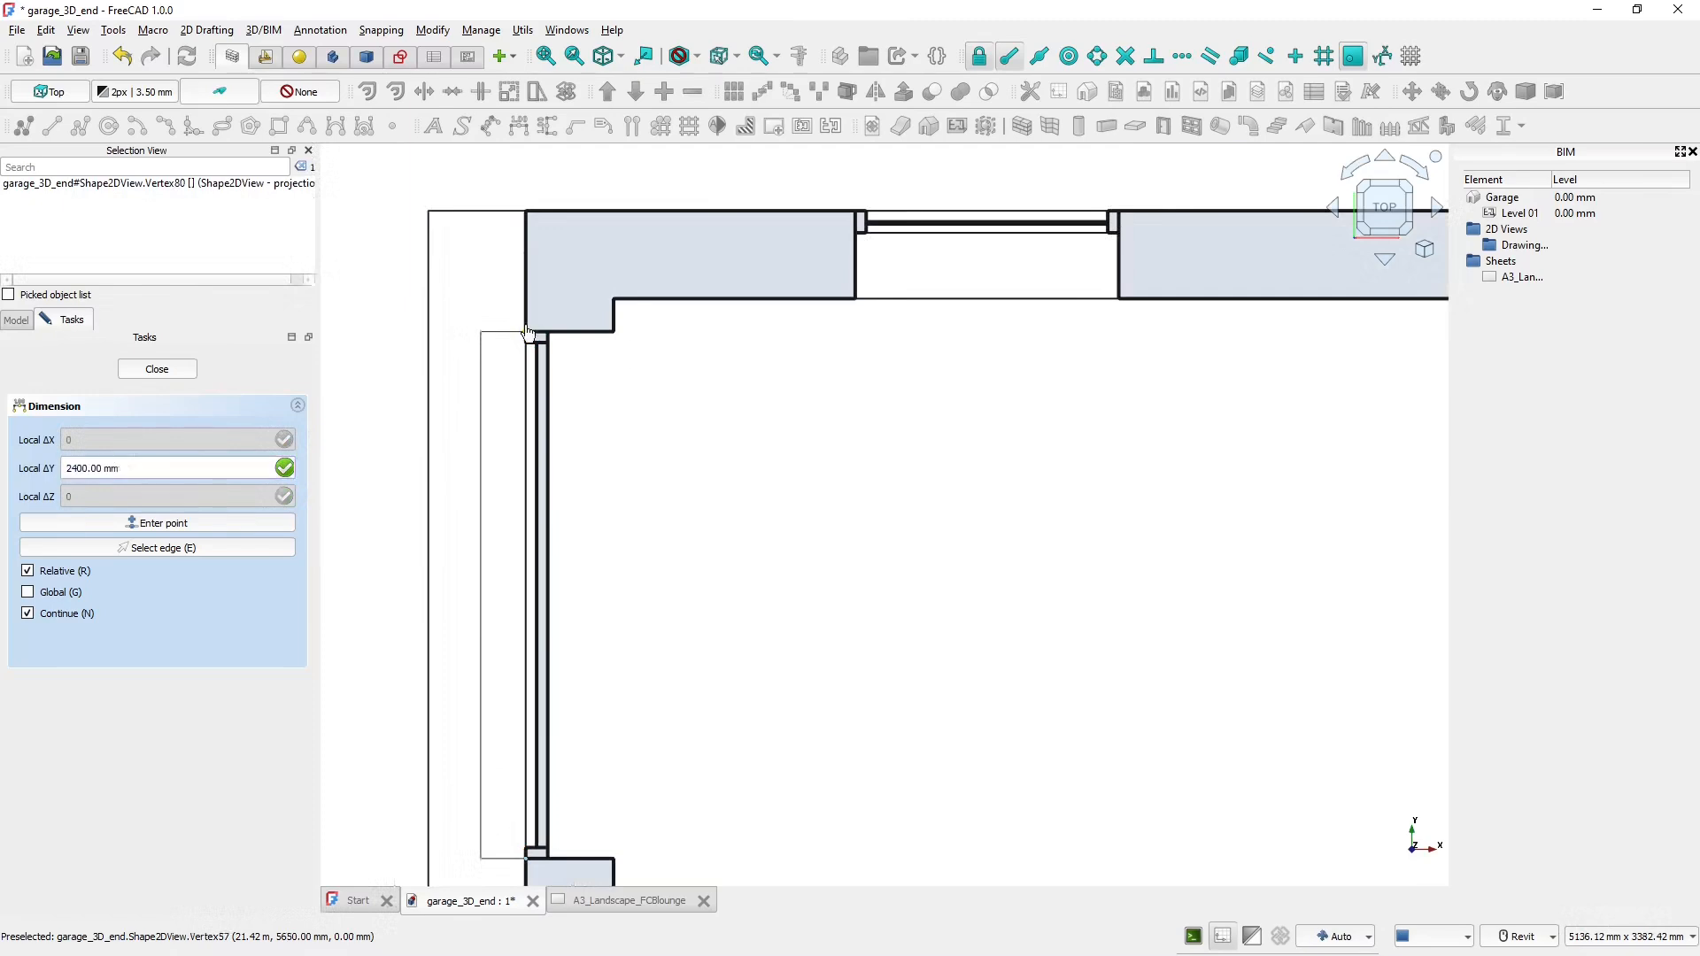
click(540, 243)
scroll(541, 242, down, 3)
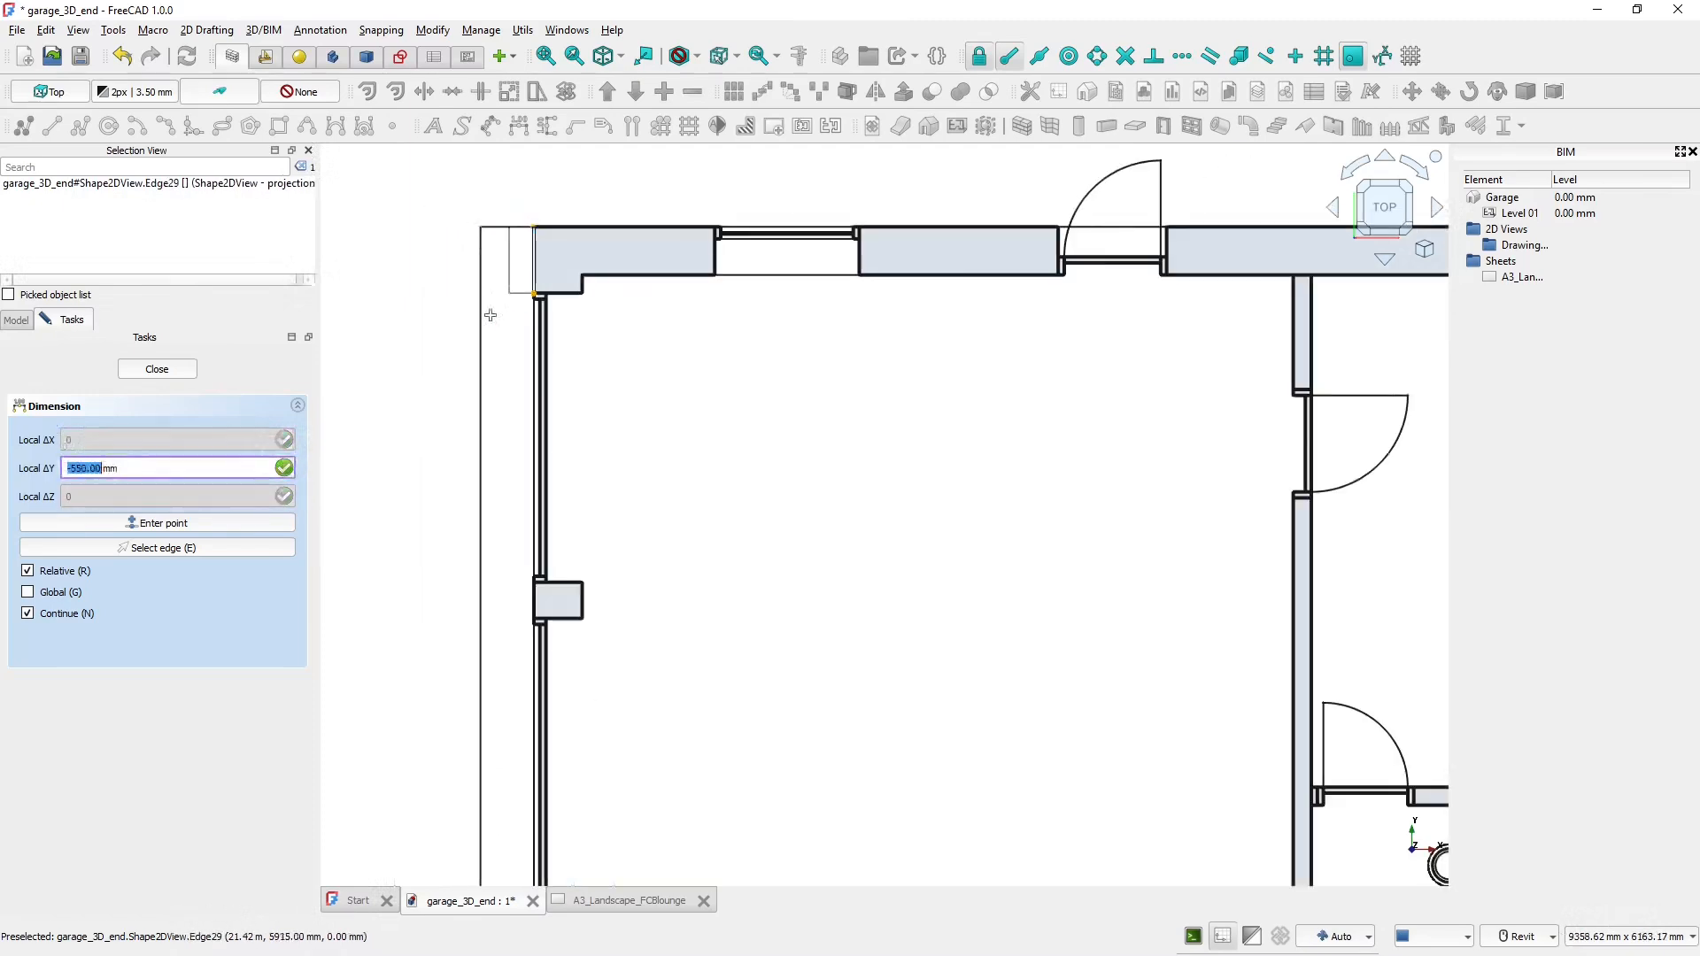
click(173, 370)
scroll(483, 500, down, 3)
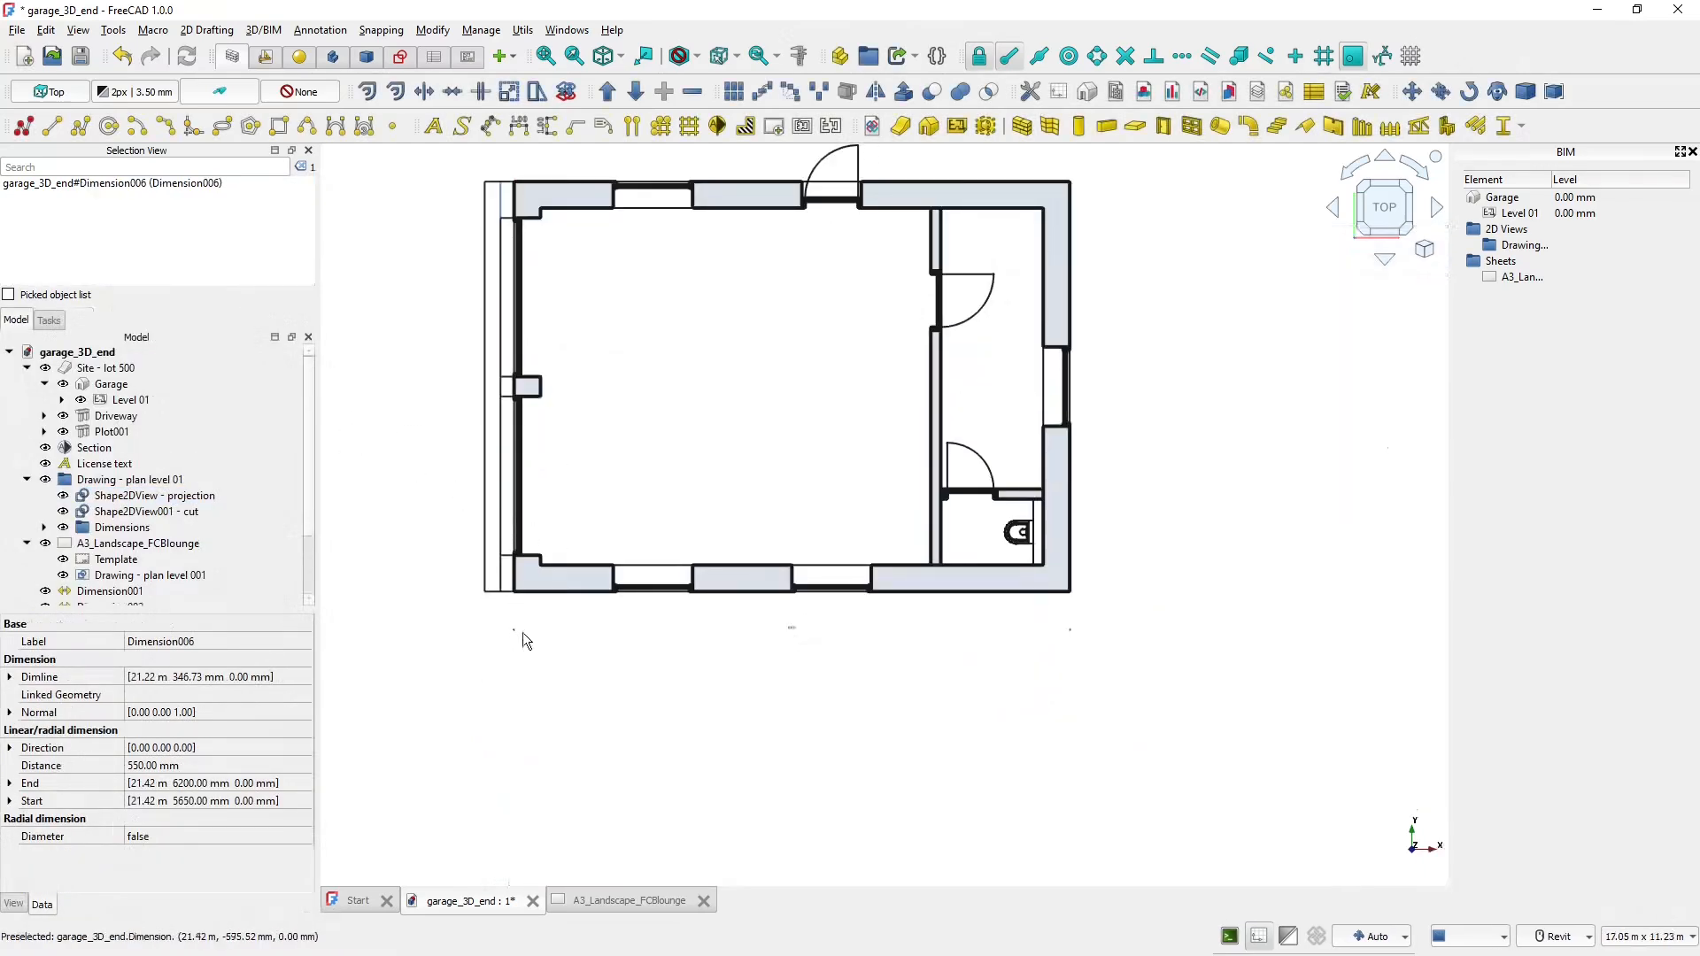
- Start a continued dimension chain below the plan, dimensioning the lower wall's left corner segment with the line about 340 mm outside the wall
scroll(520, 620, up, 5)
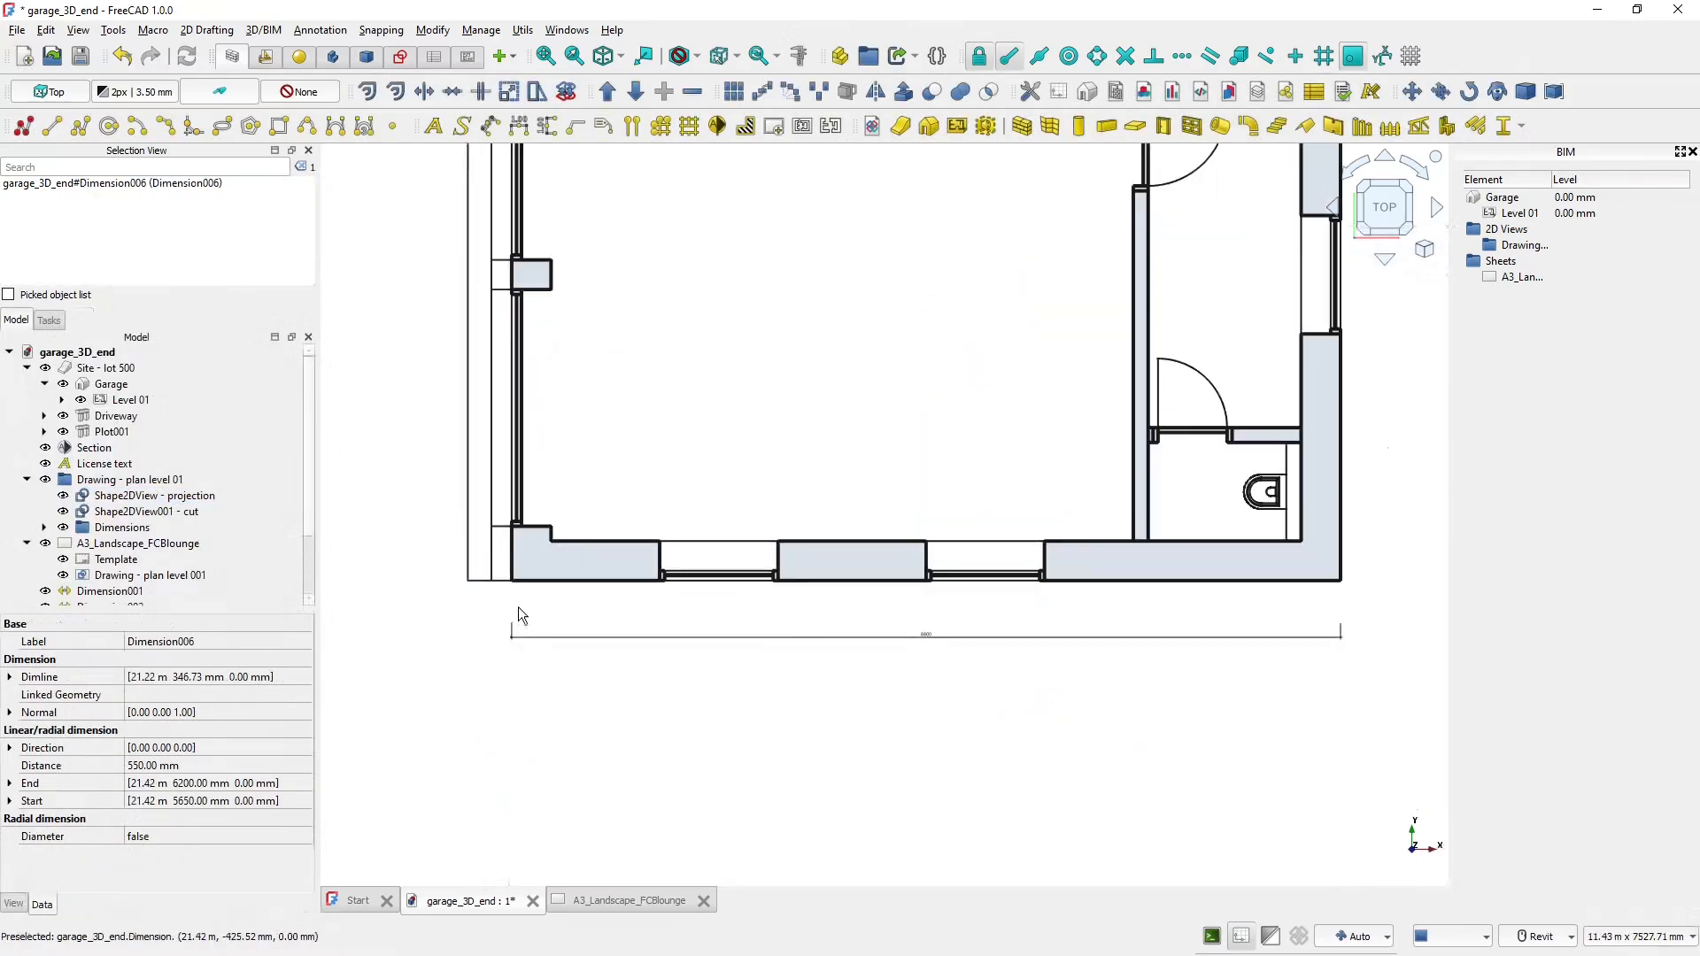
click(519, 130)
click(565, 603)
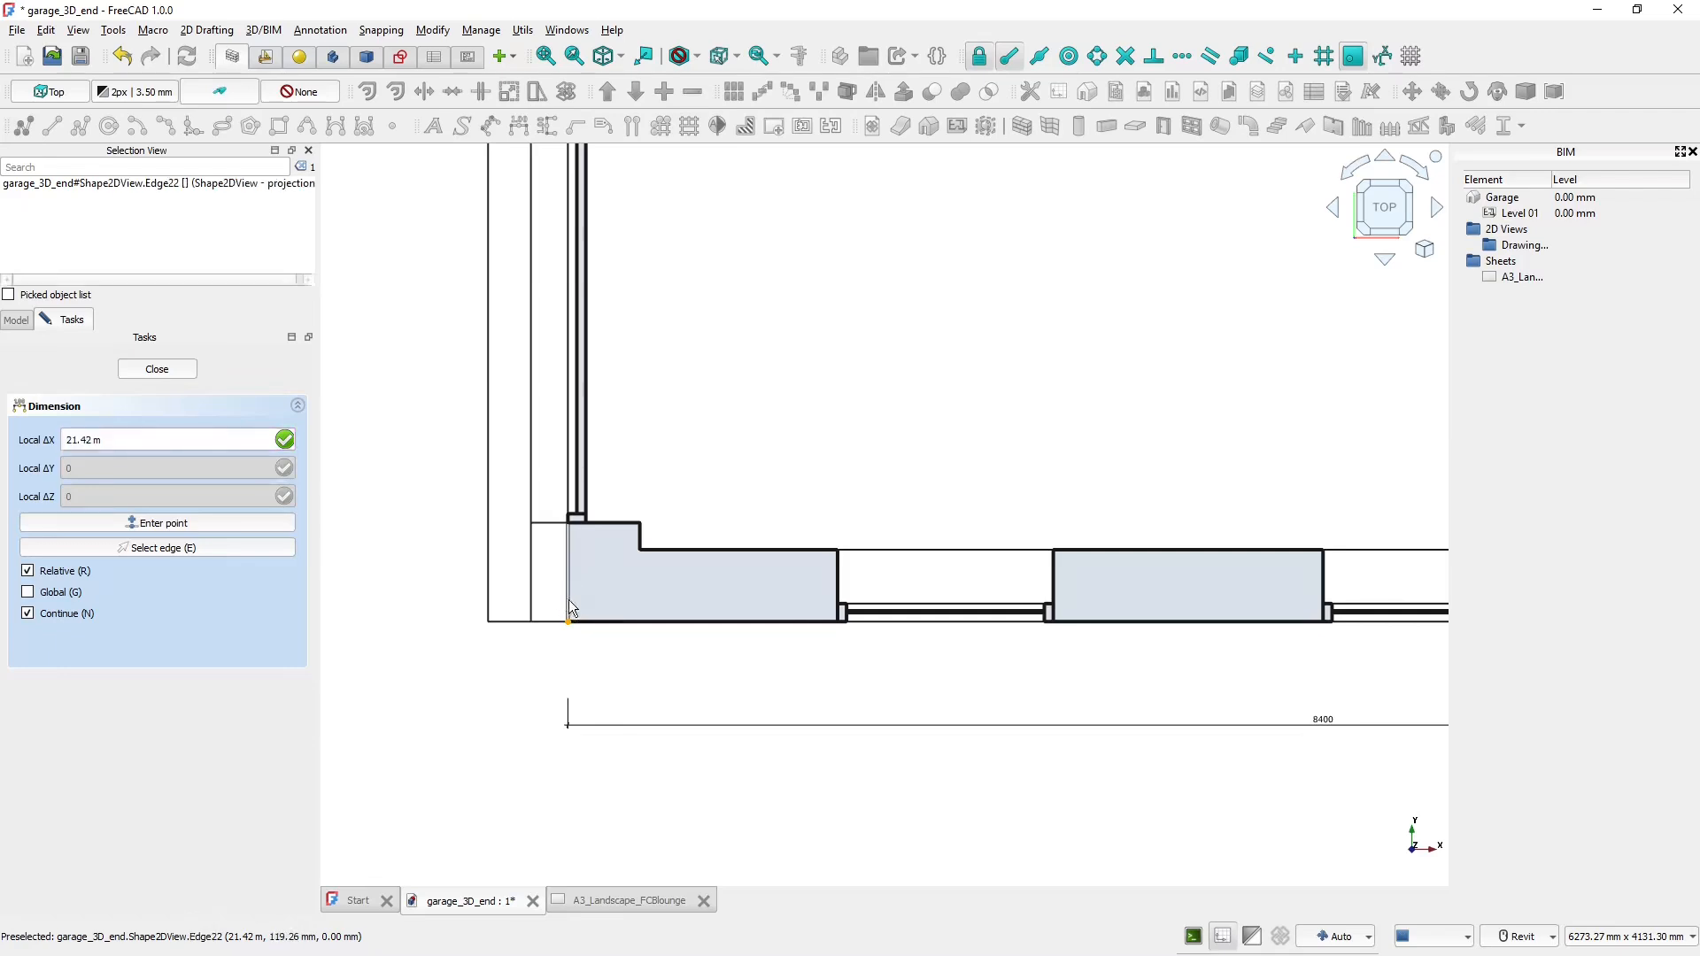
click(839, 595)
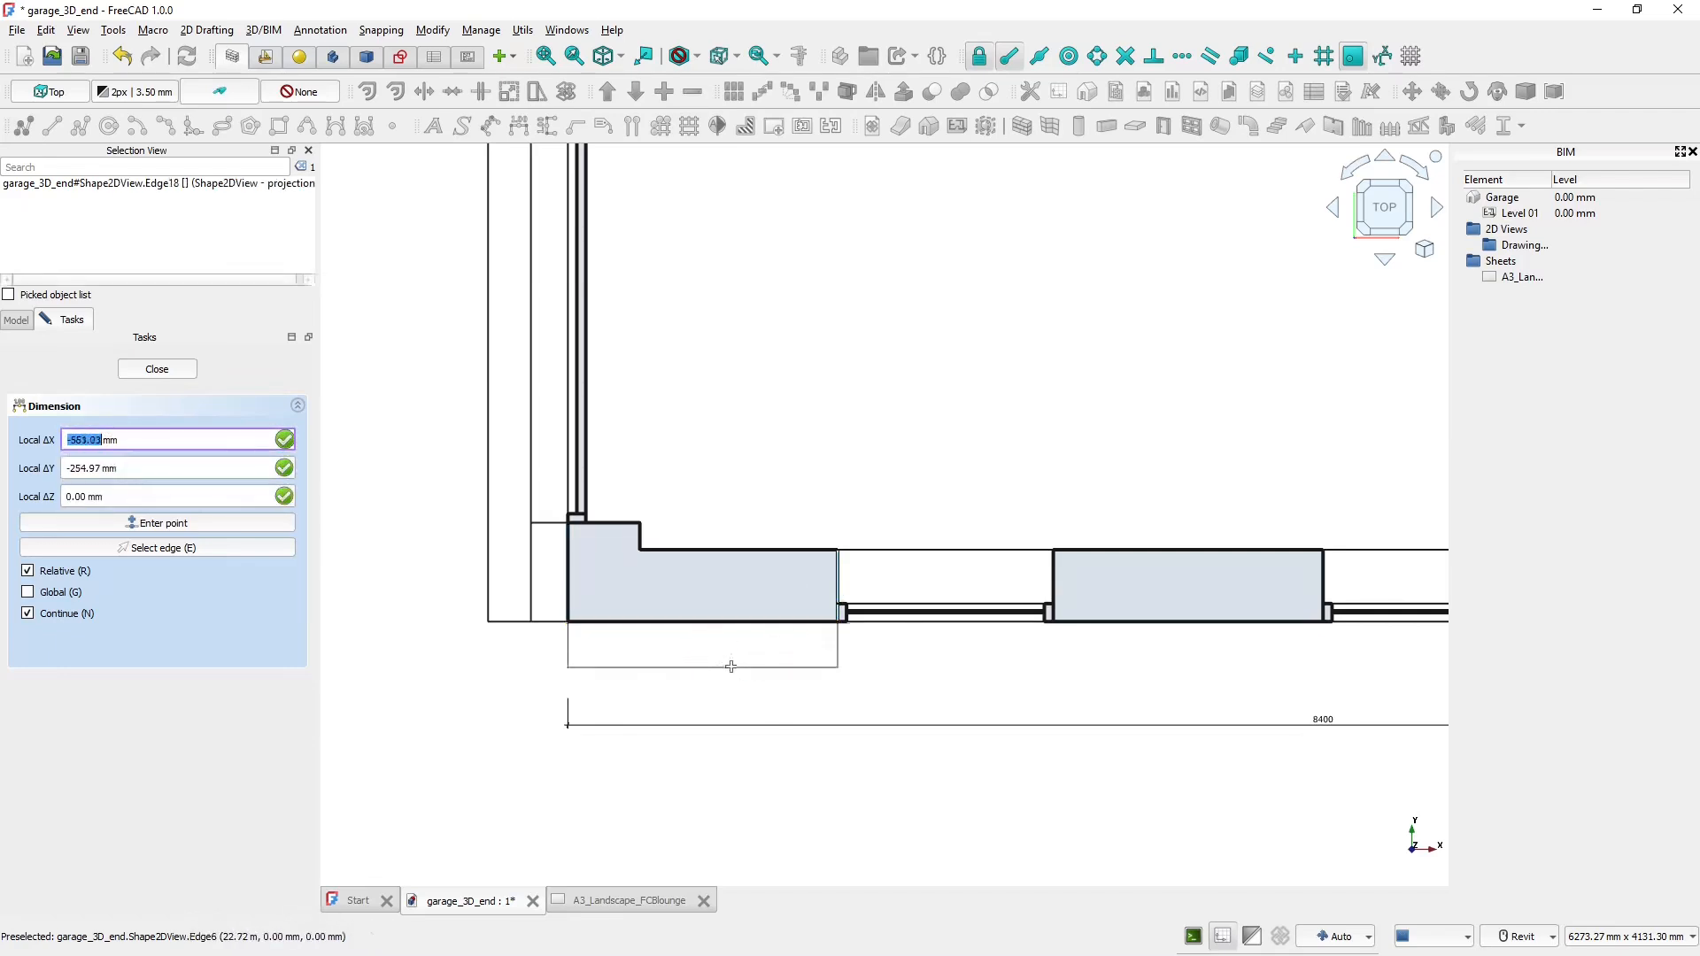
click(802, 682)
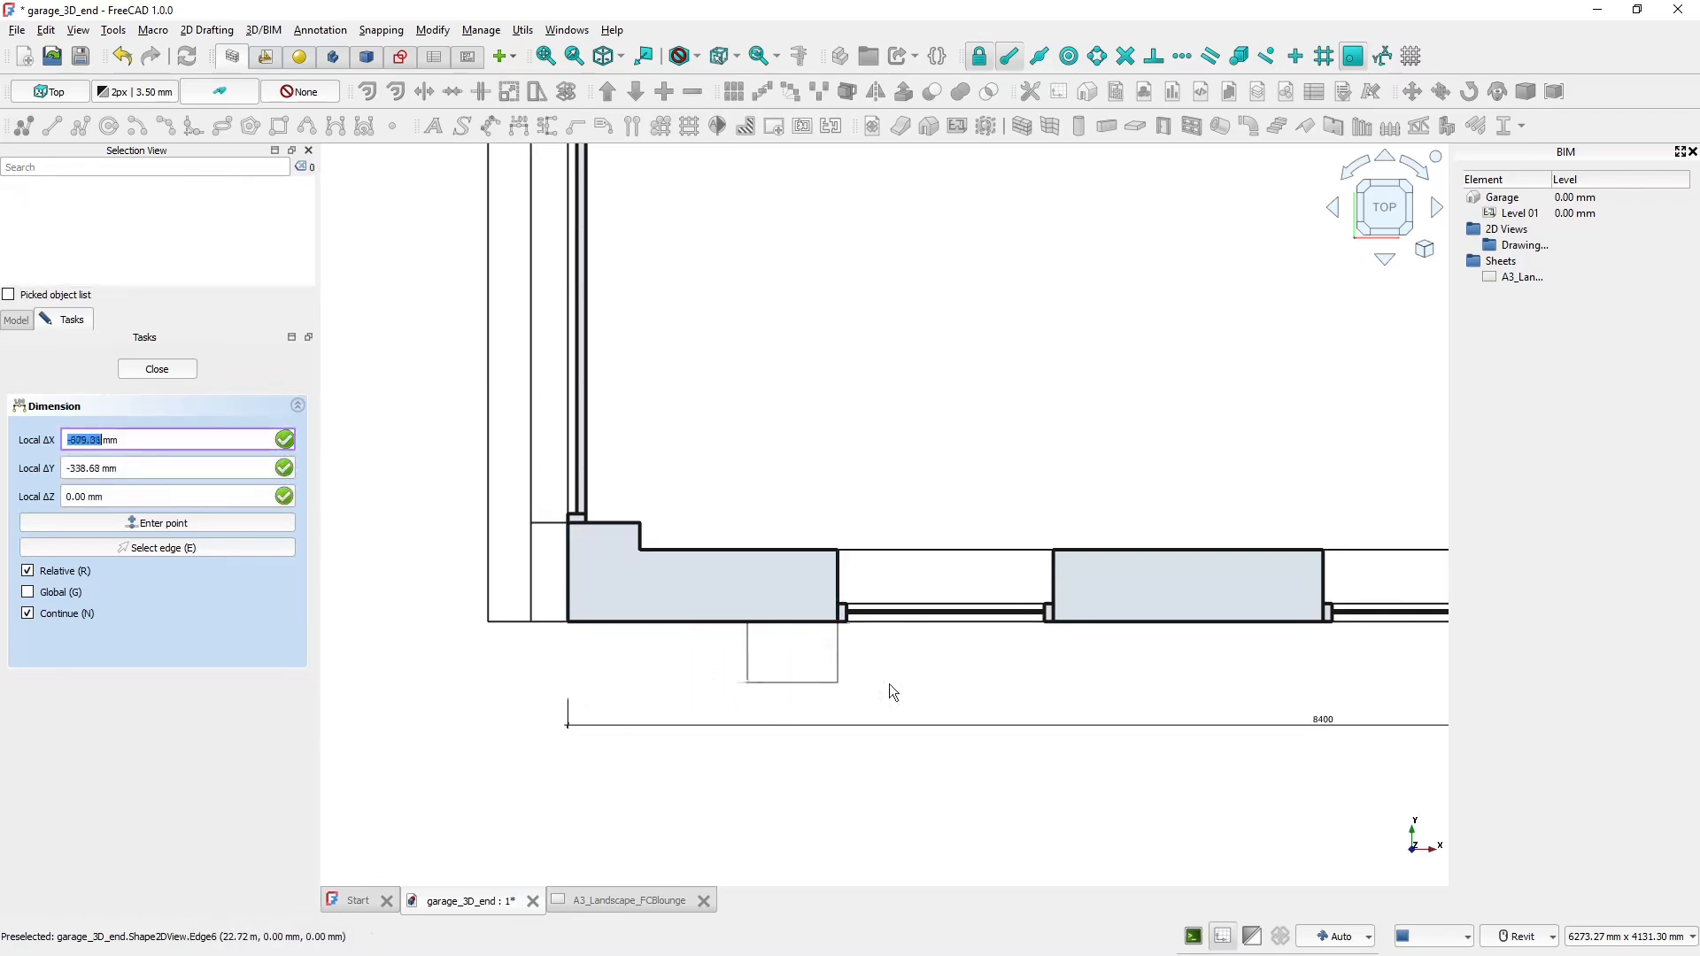
- Continue the lower dimension chain across the left window opening, the pier between the windows and the right window opening
middle_drag(958, 687, 756, 673)
click(835, 628)
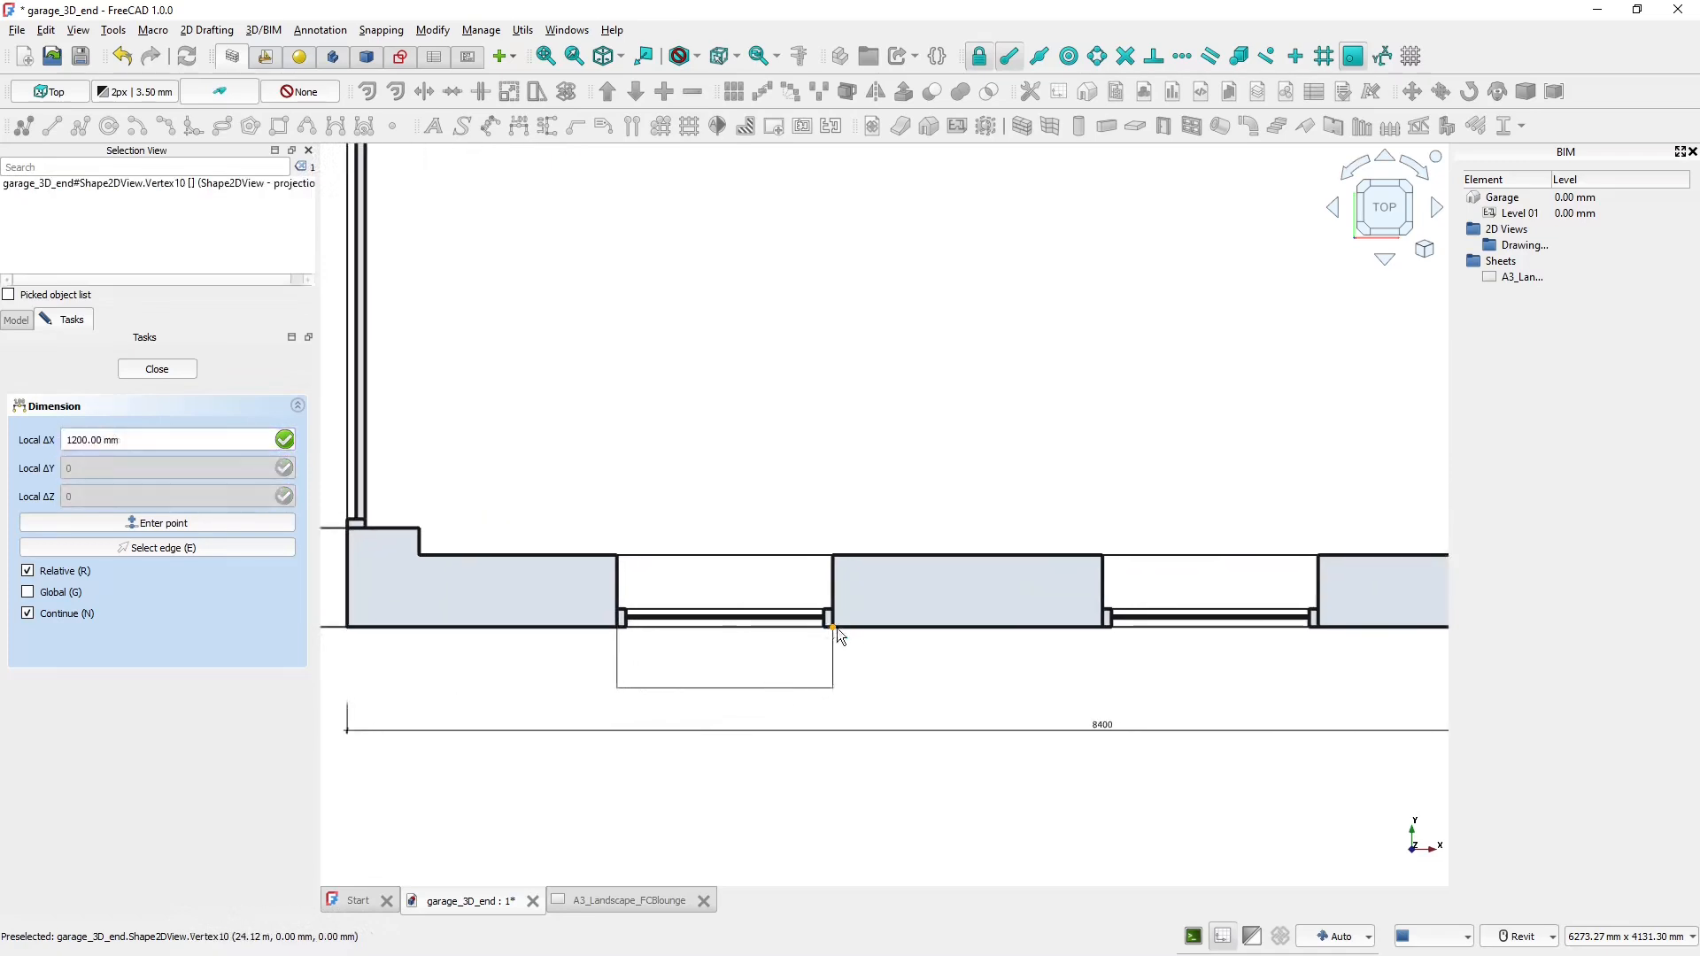
middle_drag(1091, 636, 862, 611)
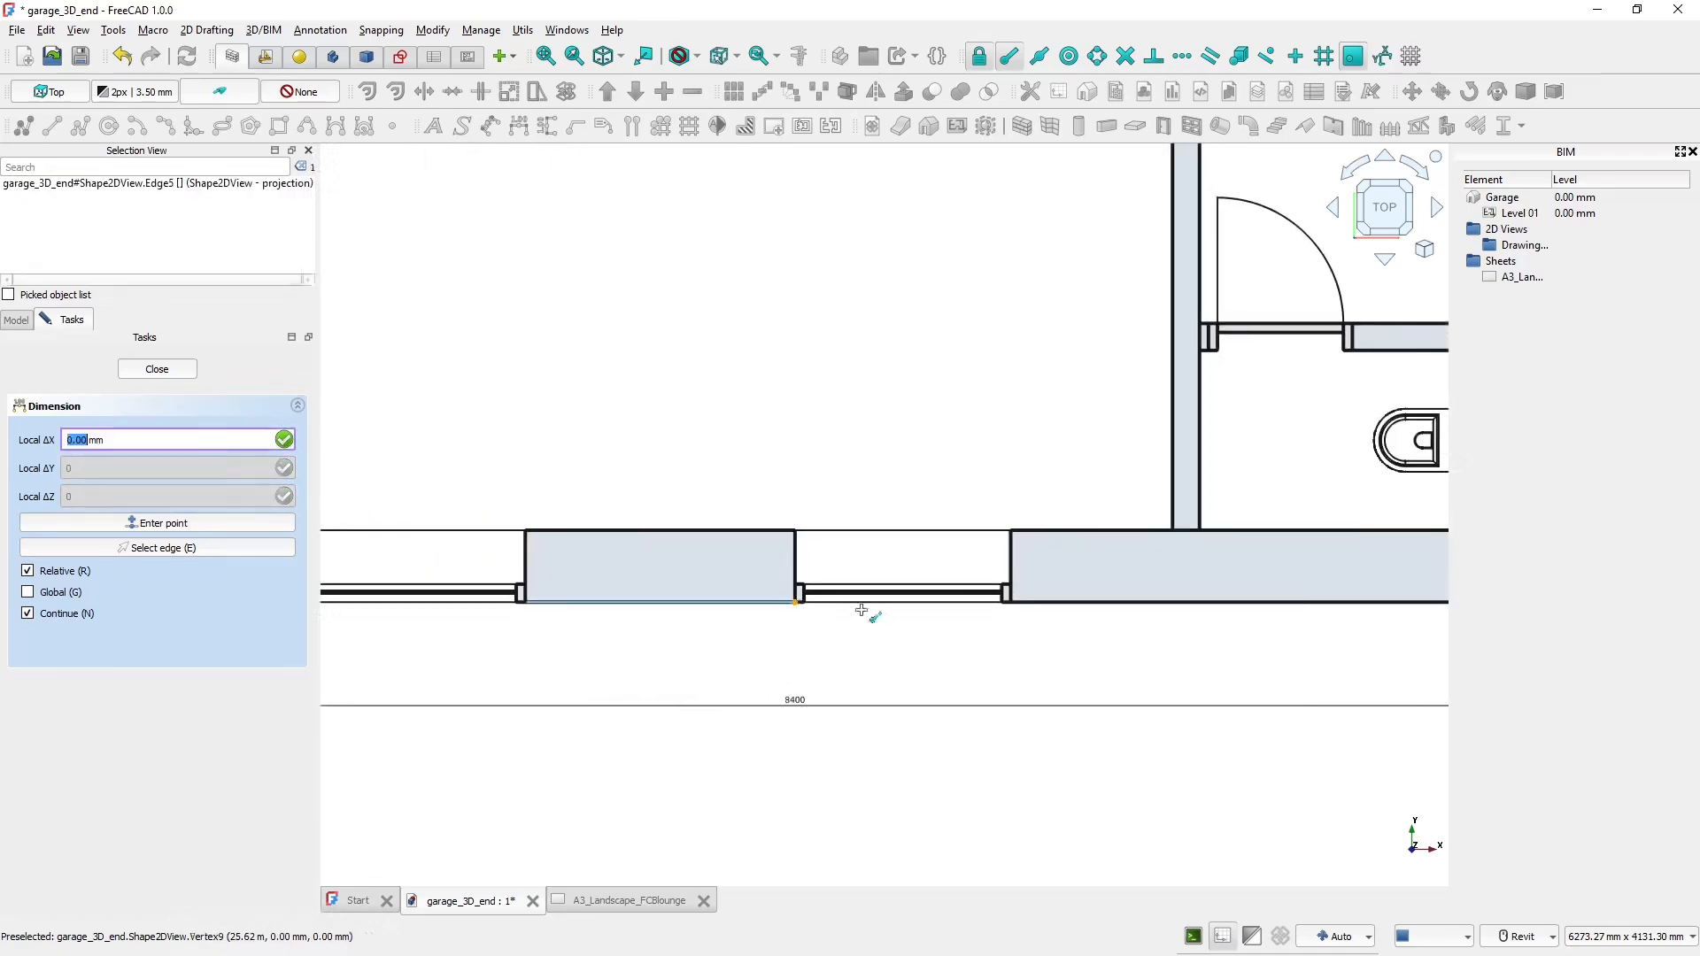
click(1006, 603)
- Complete the lower dimension chain across the wall segment from the right window to the outer right corner
middle_drag(1062, 608, 666, 626)
click(1120, 632)
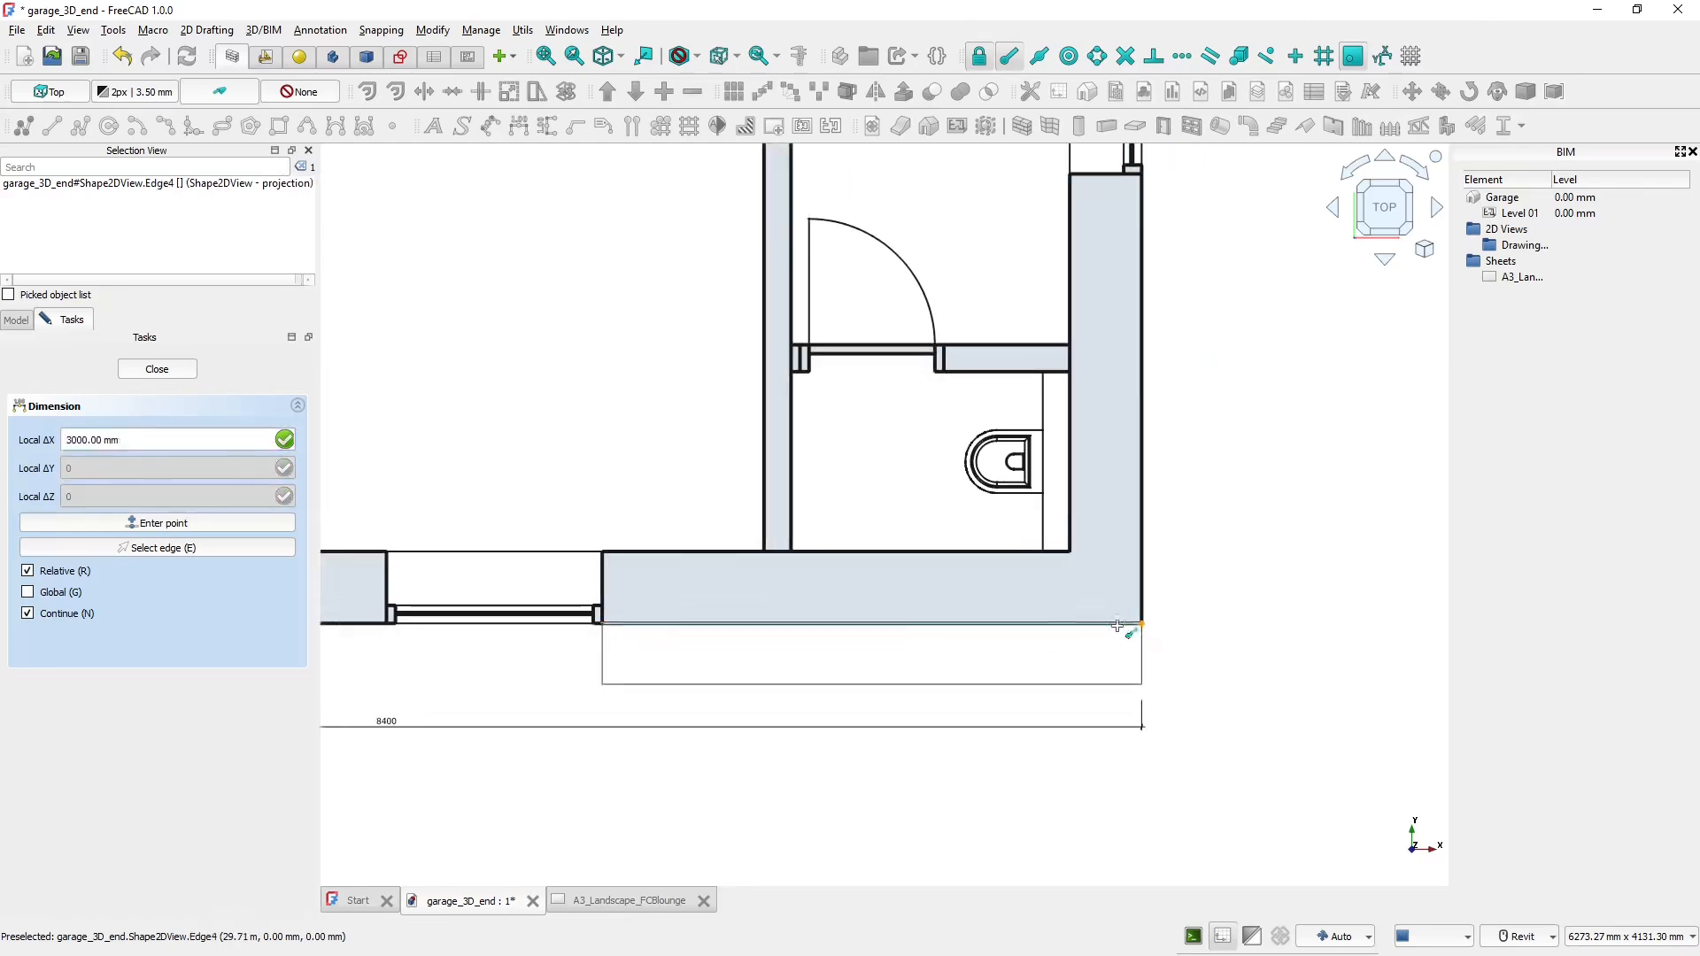
click(156, 368)
- Dimension the lower wall's thickness at the right window's right jamb, with the line inside the wall about 450 mm from the jamb
scroll(658, 442, down, 2)
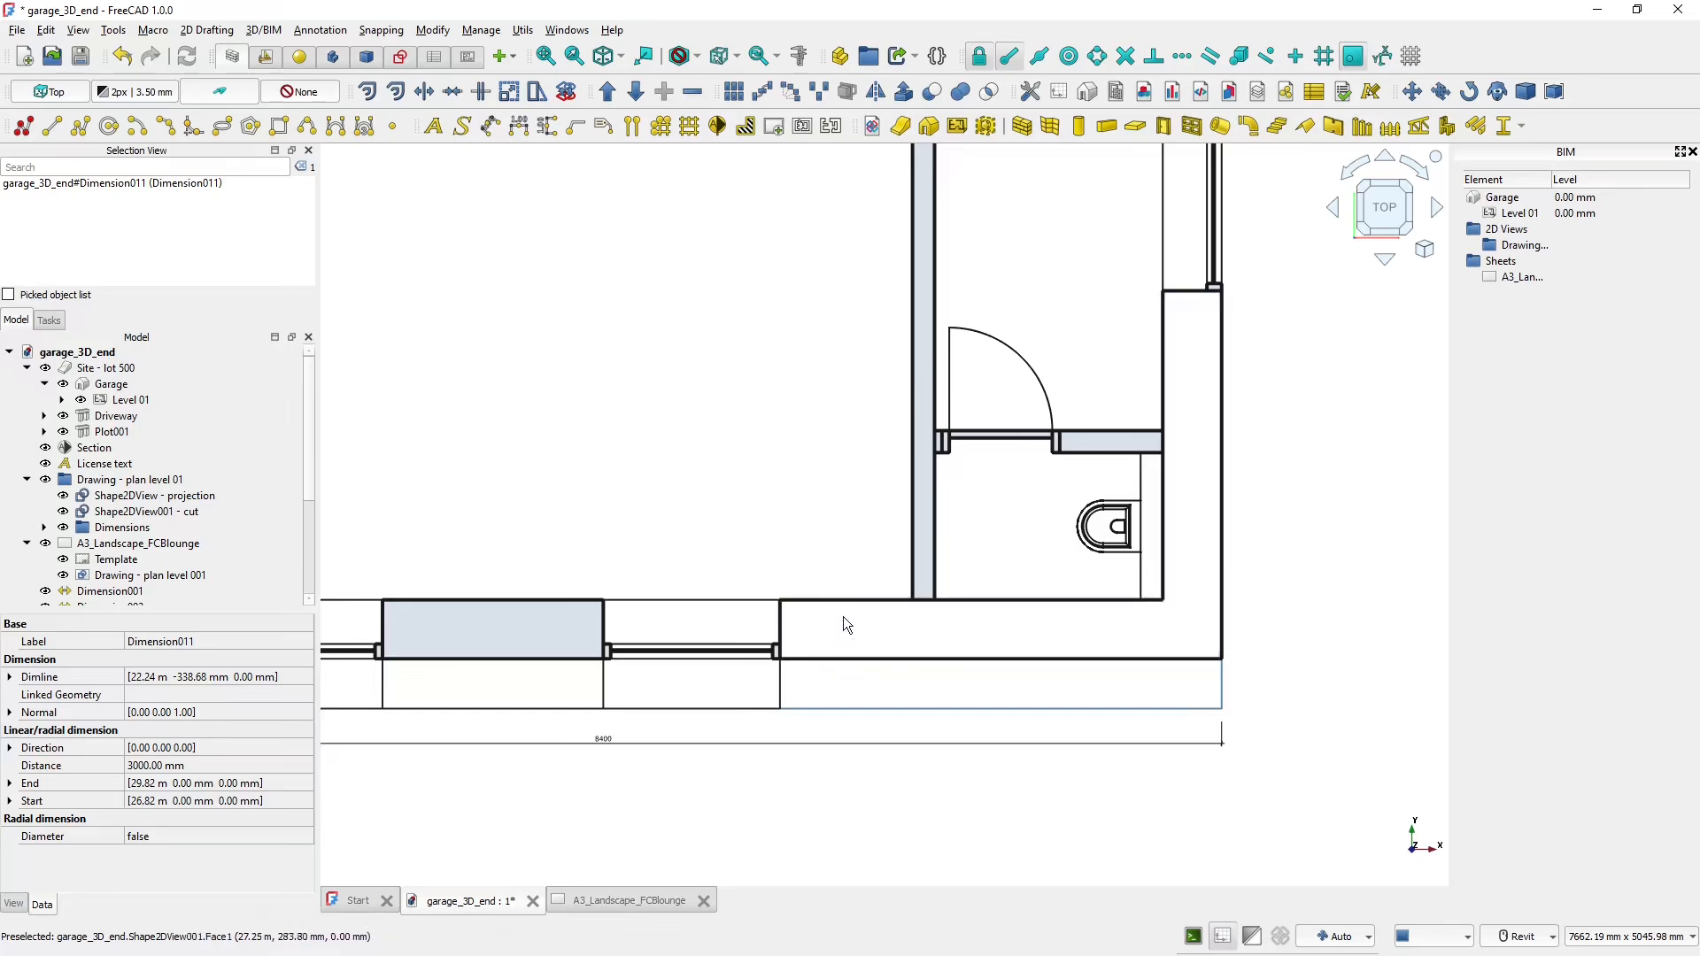
click(548, 133)
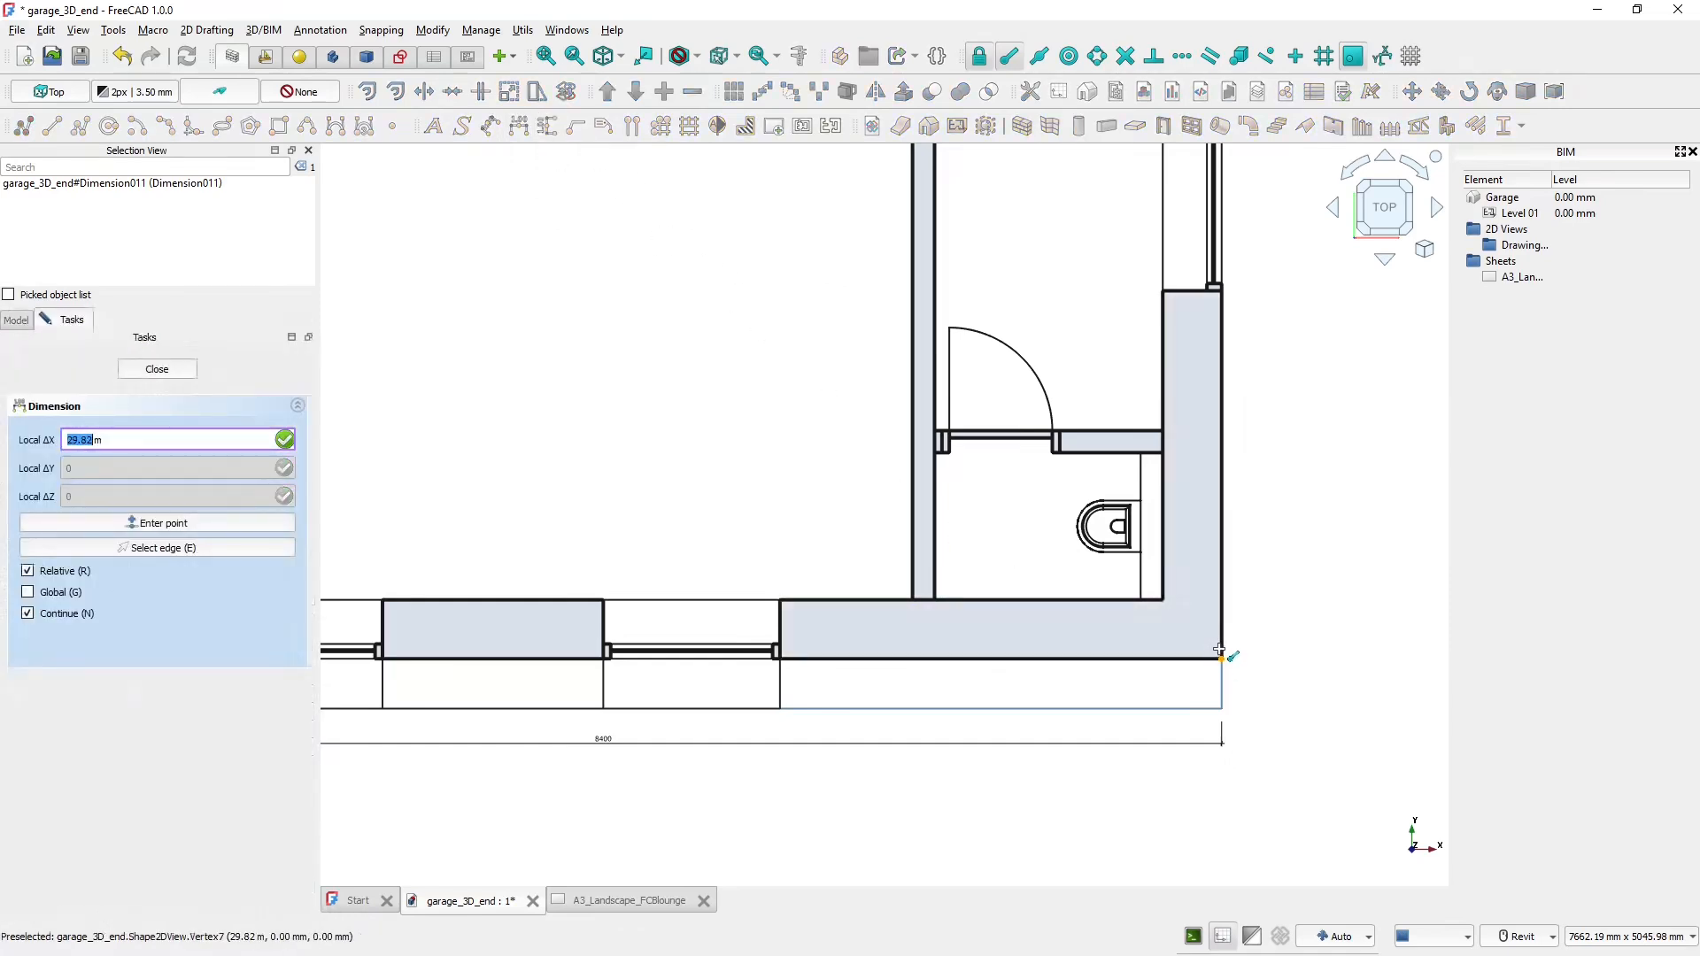
click(781, 659)
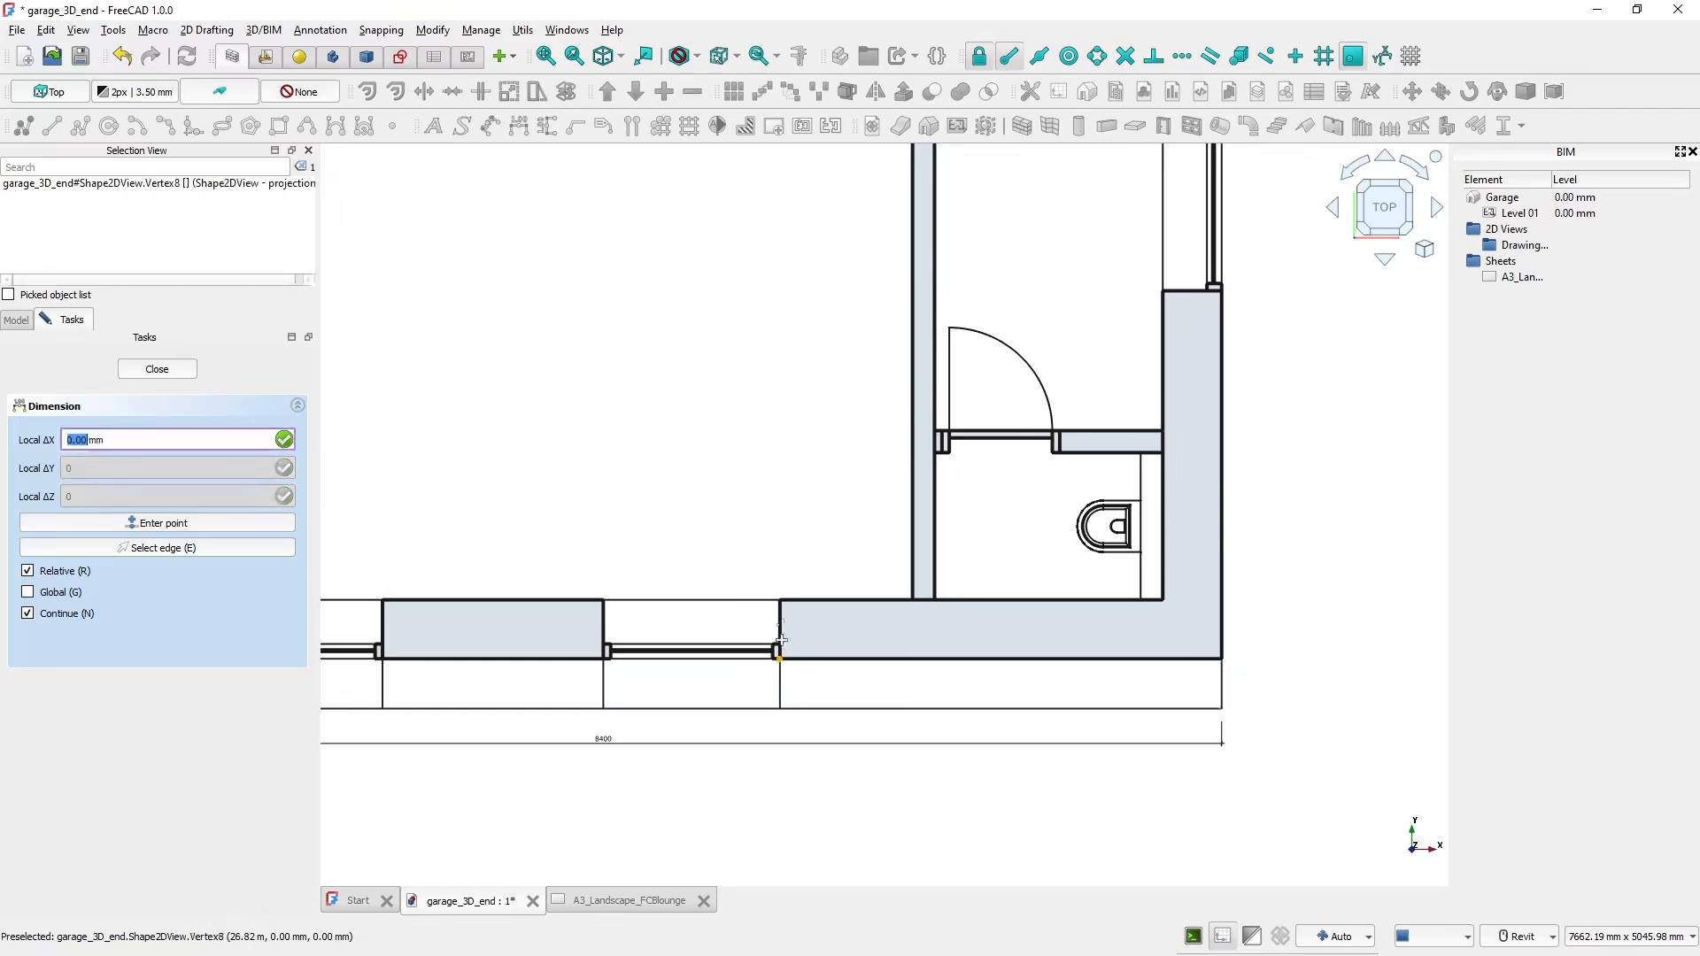
click(783, 603)
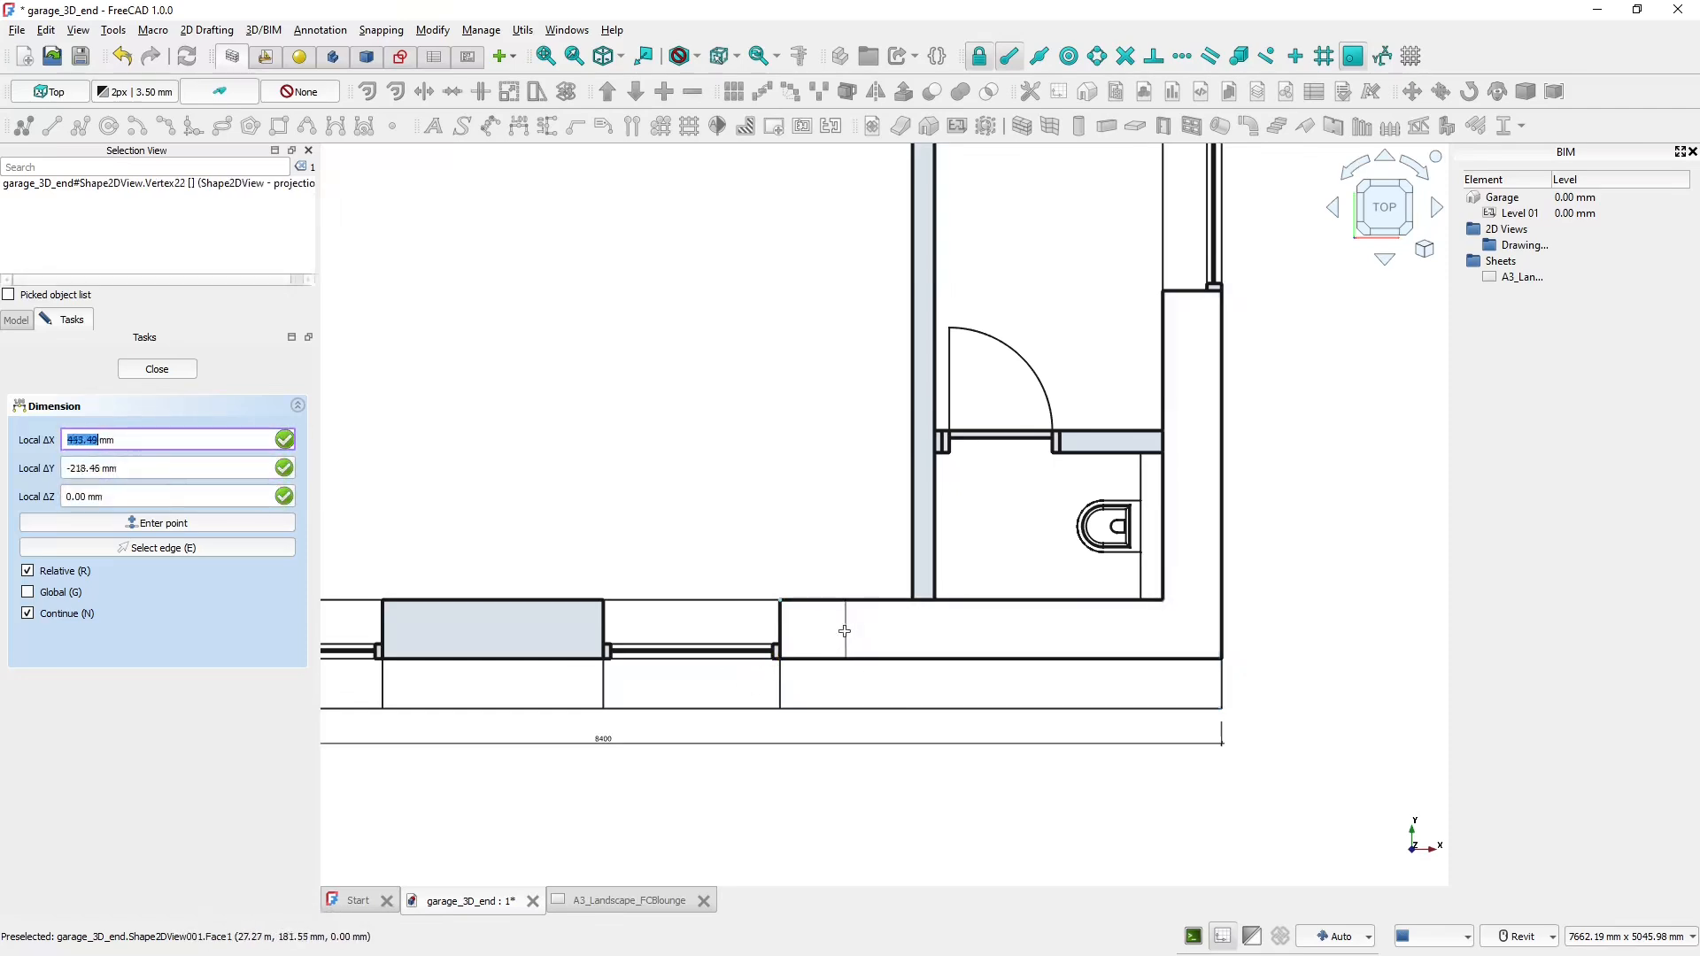
click(845, 626)
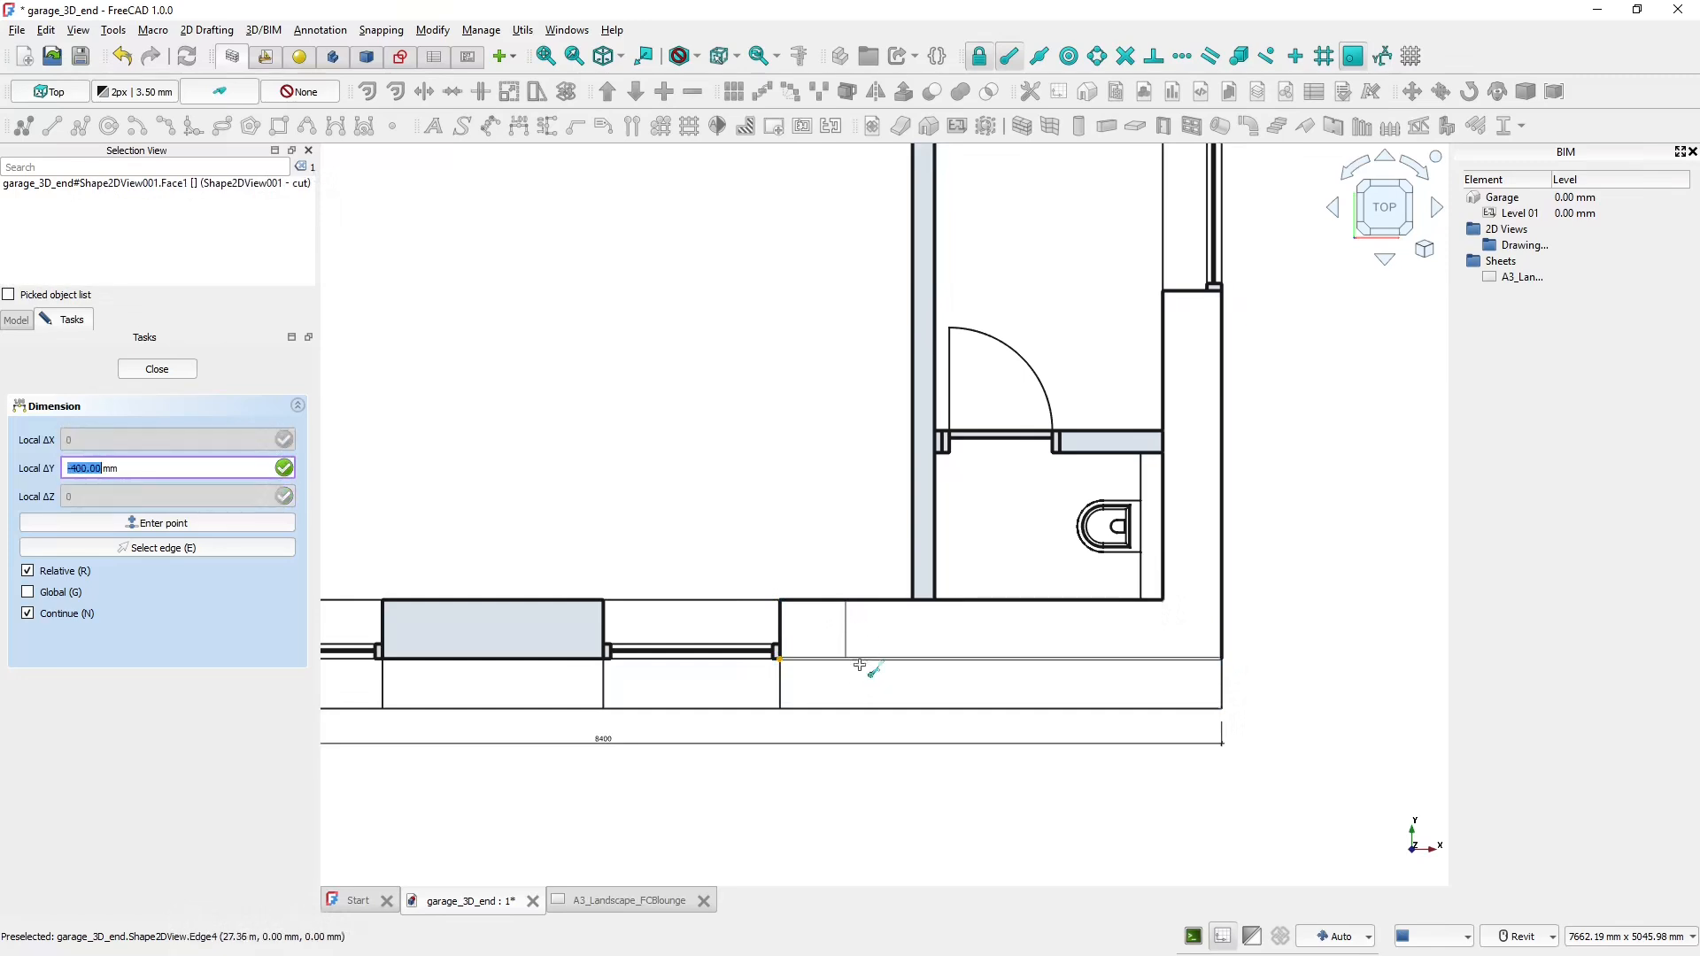
click(858, 647)
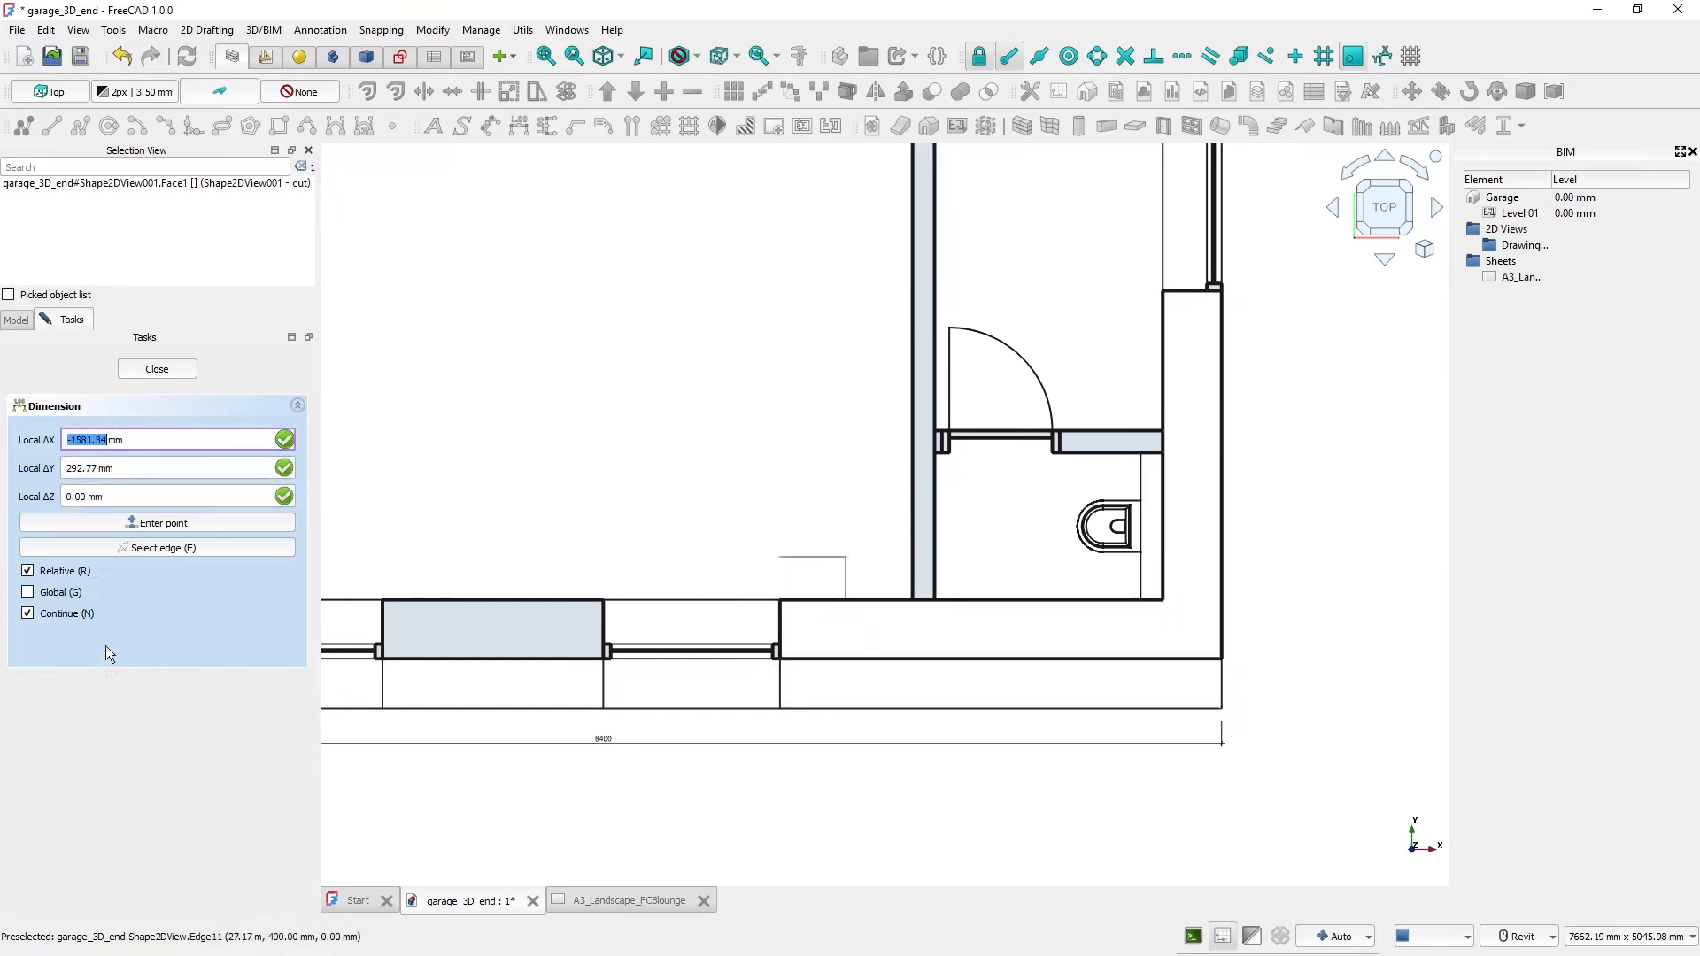
click(162, 373)
- Apply the Arch 1-50 annotation style to all dimensions from Dimension001 to Dimension012
scroll(701, 466, down, 5)
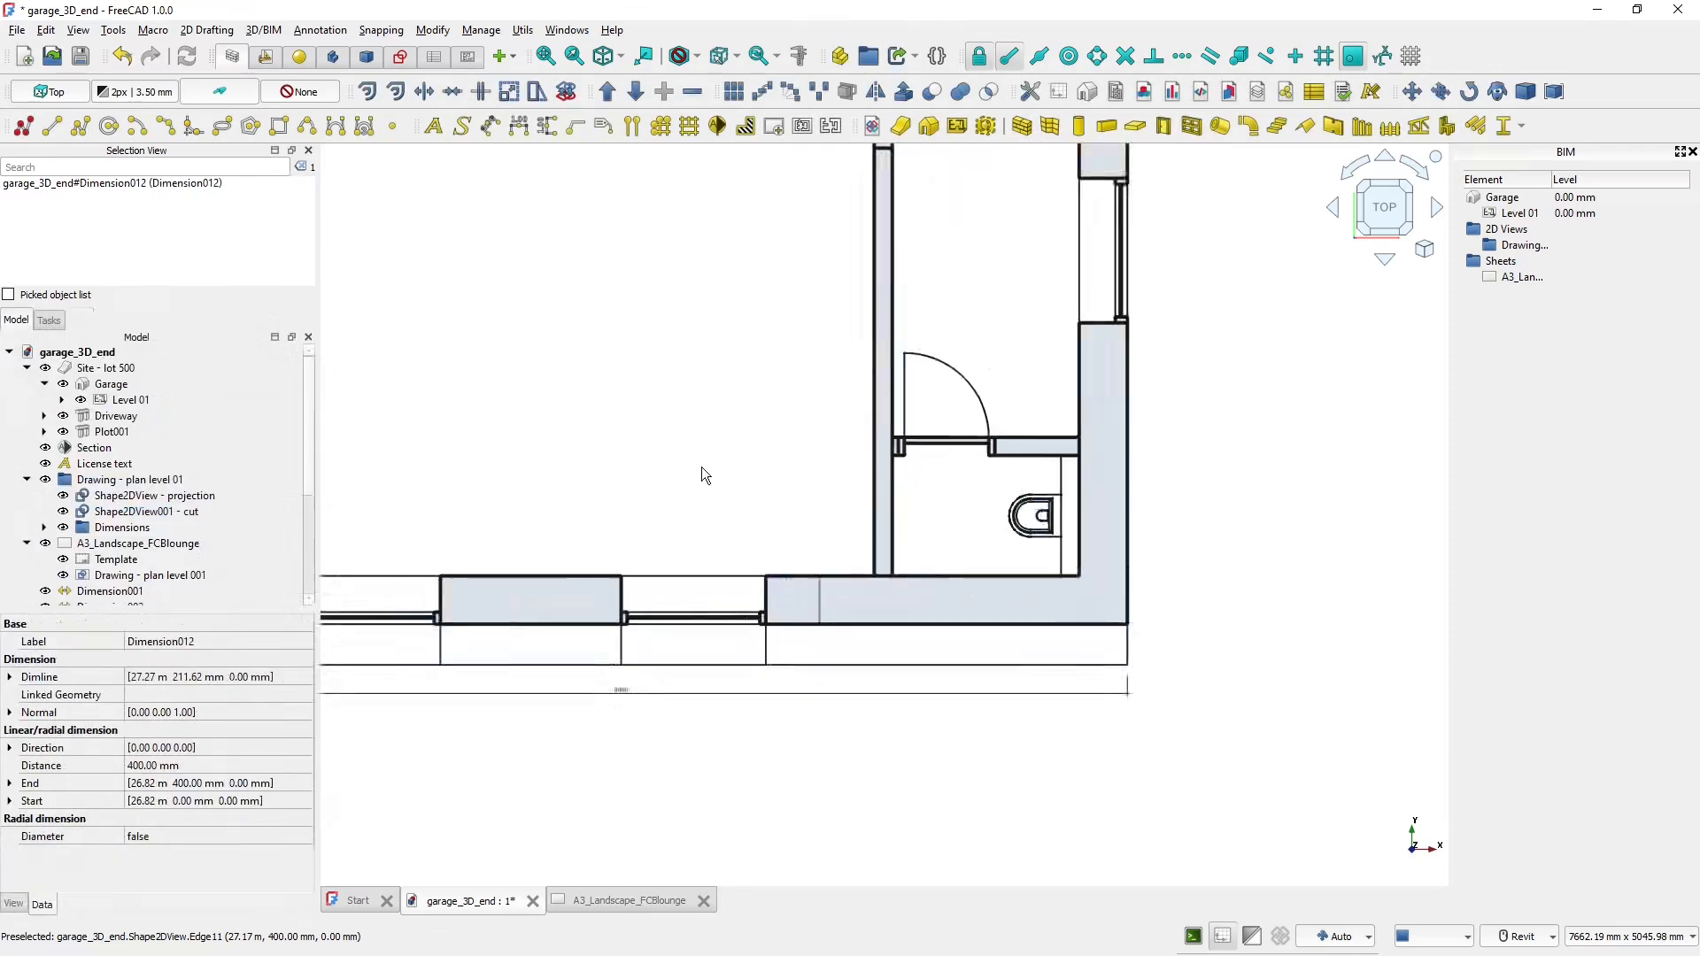
scroll(792, 550, up, 1)
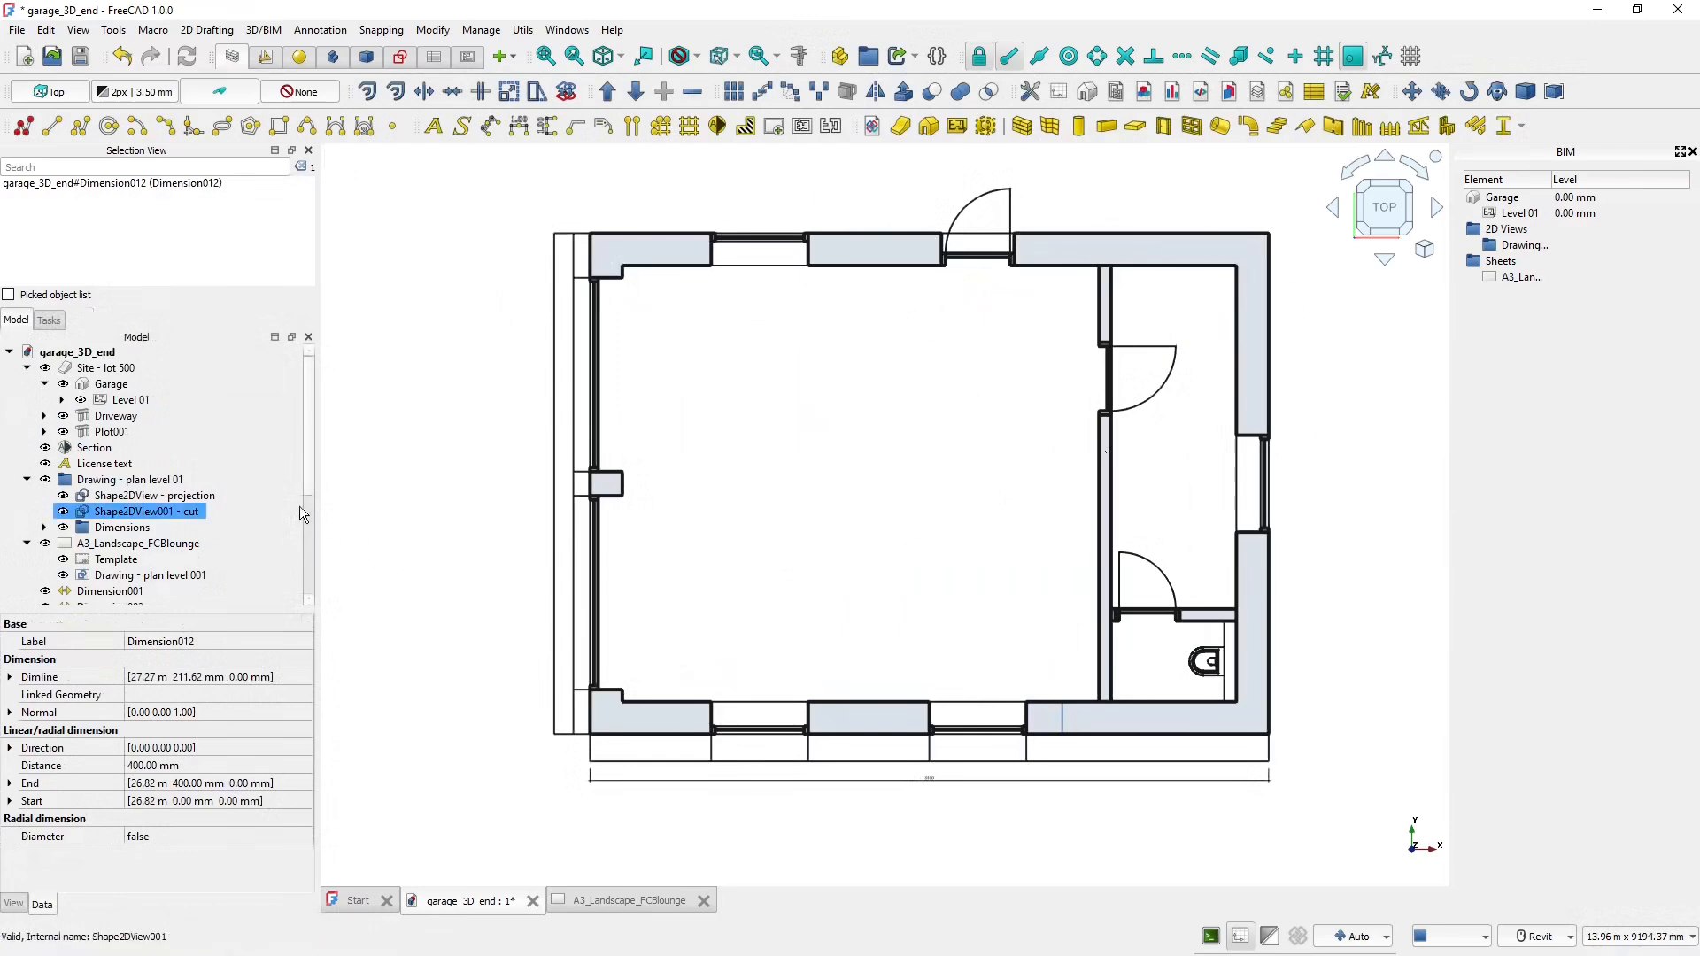
drag(308, 476, 312, 572)
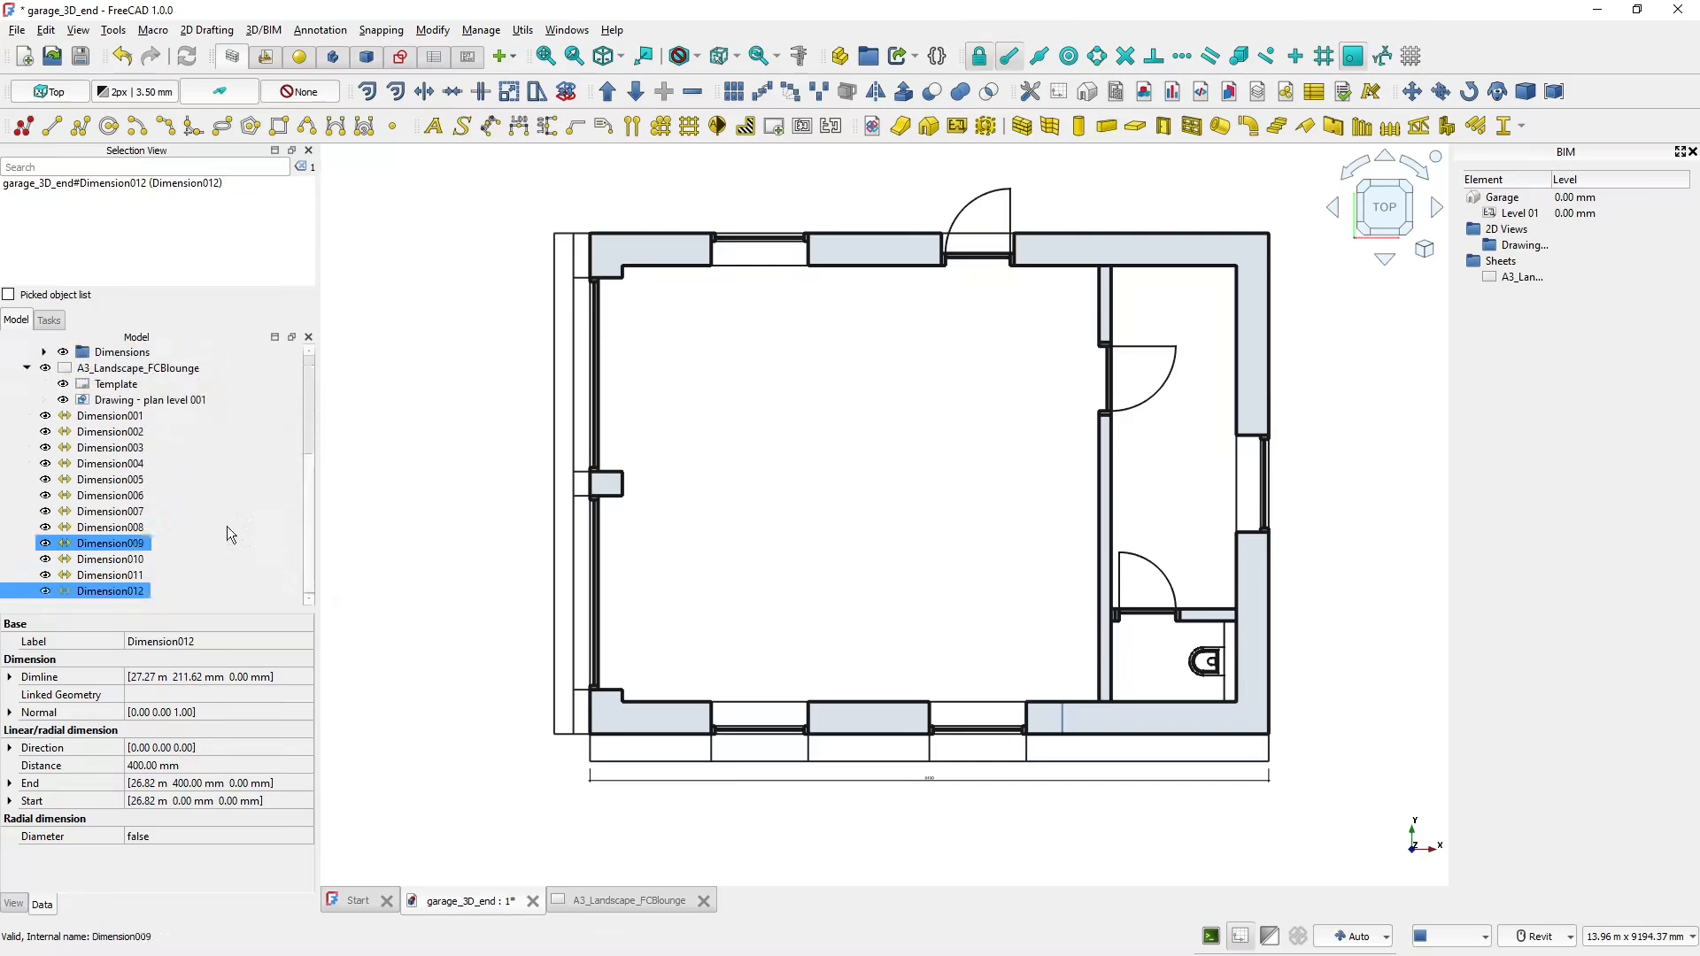
click(112, 415)
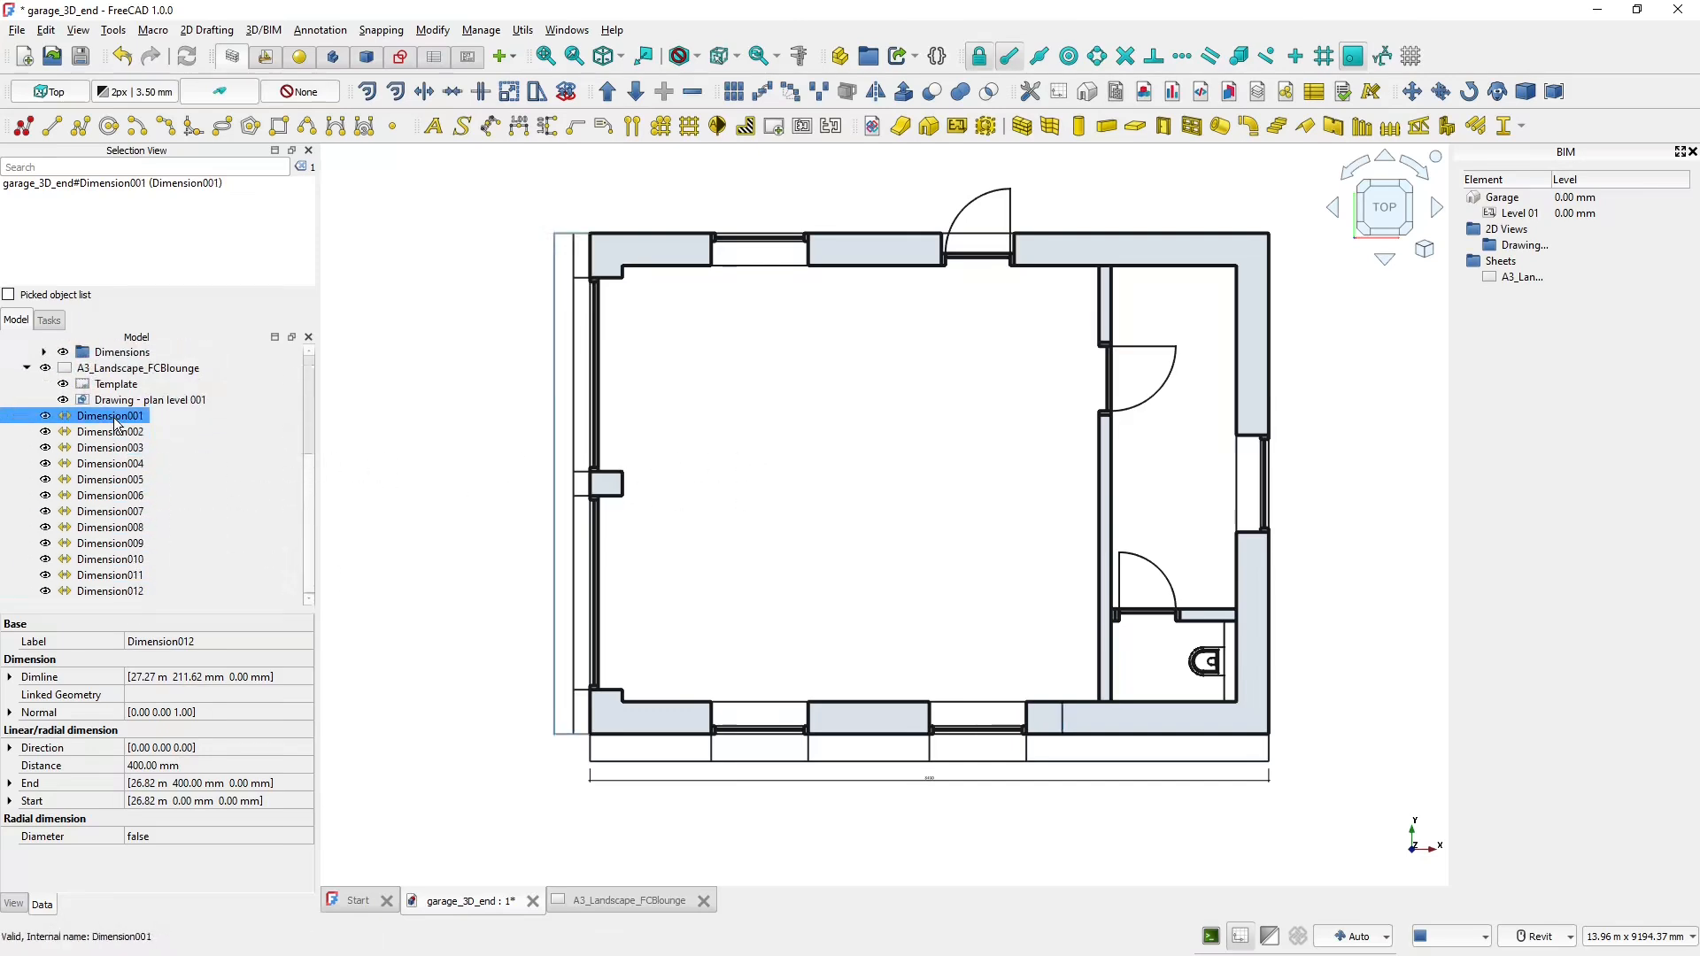
shift+click(115, 591)
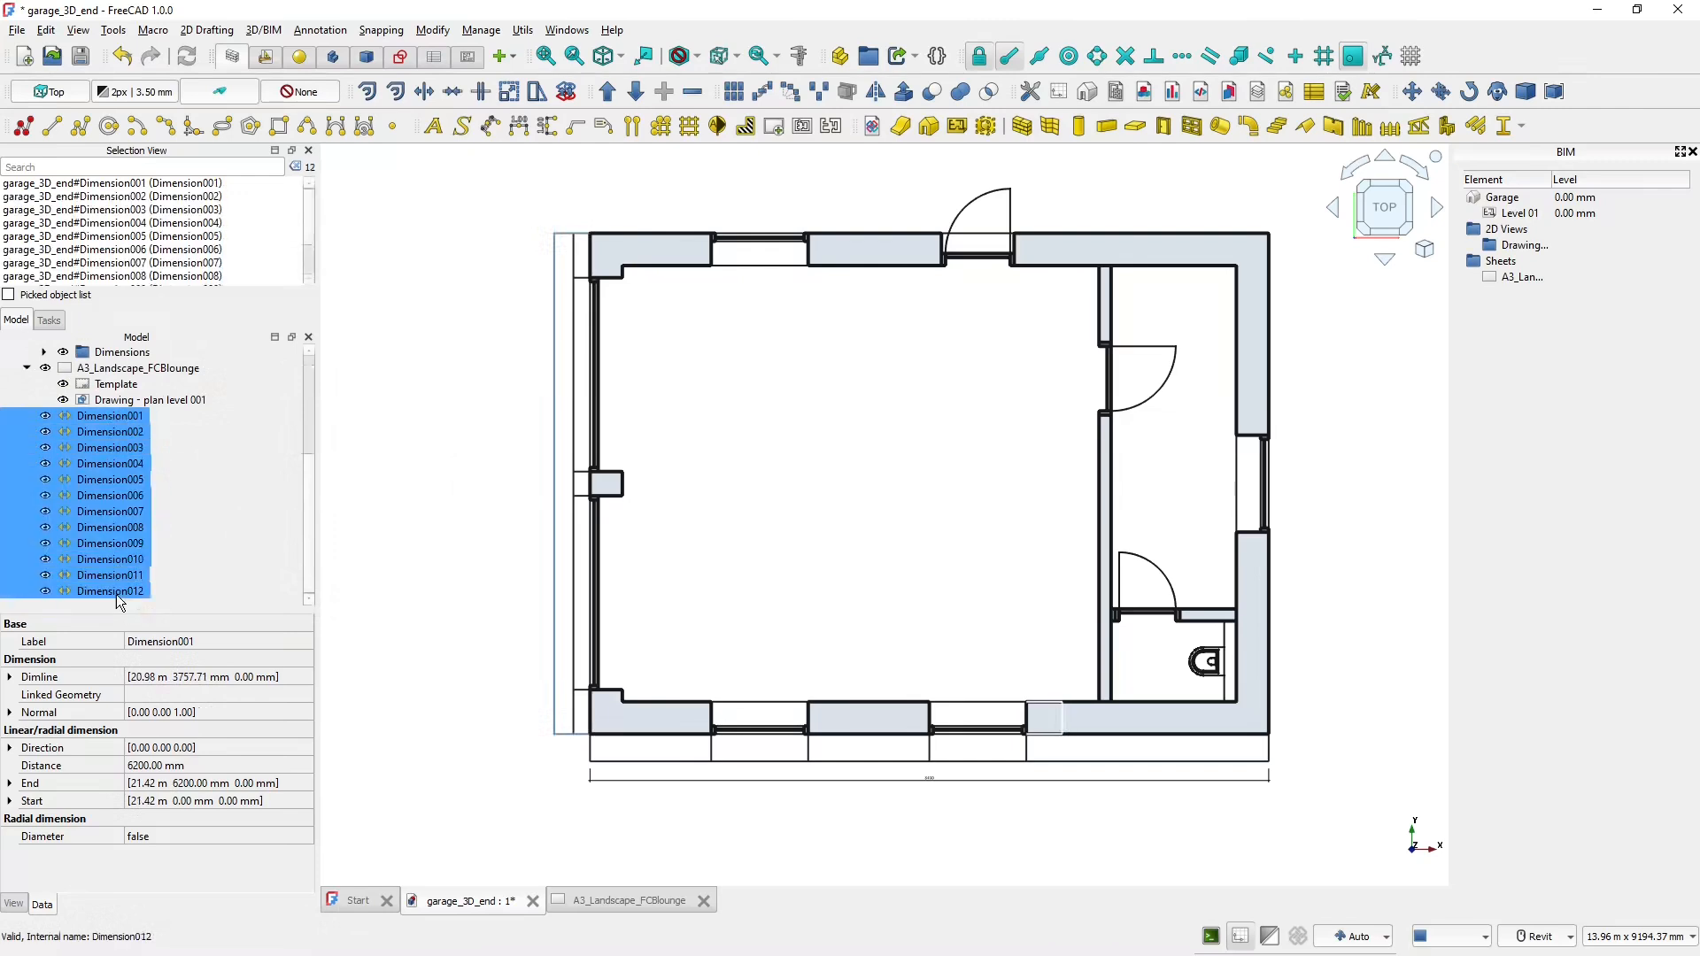
click(14, 904)
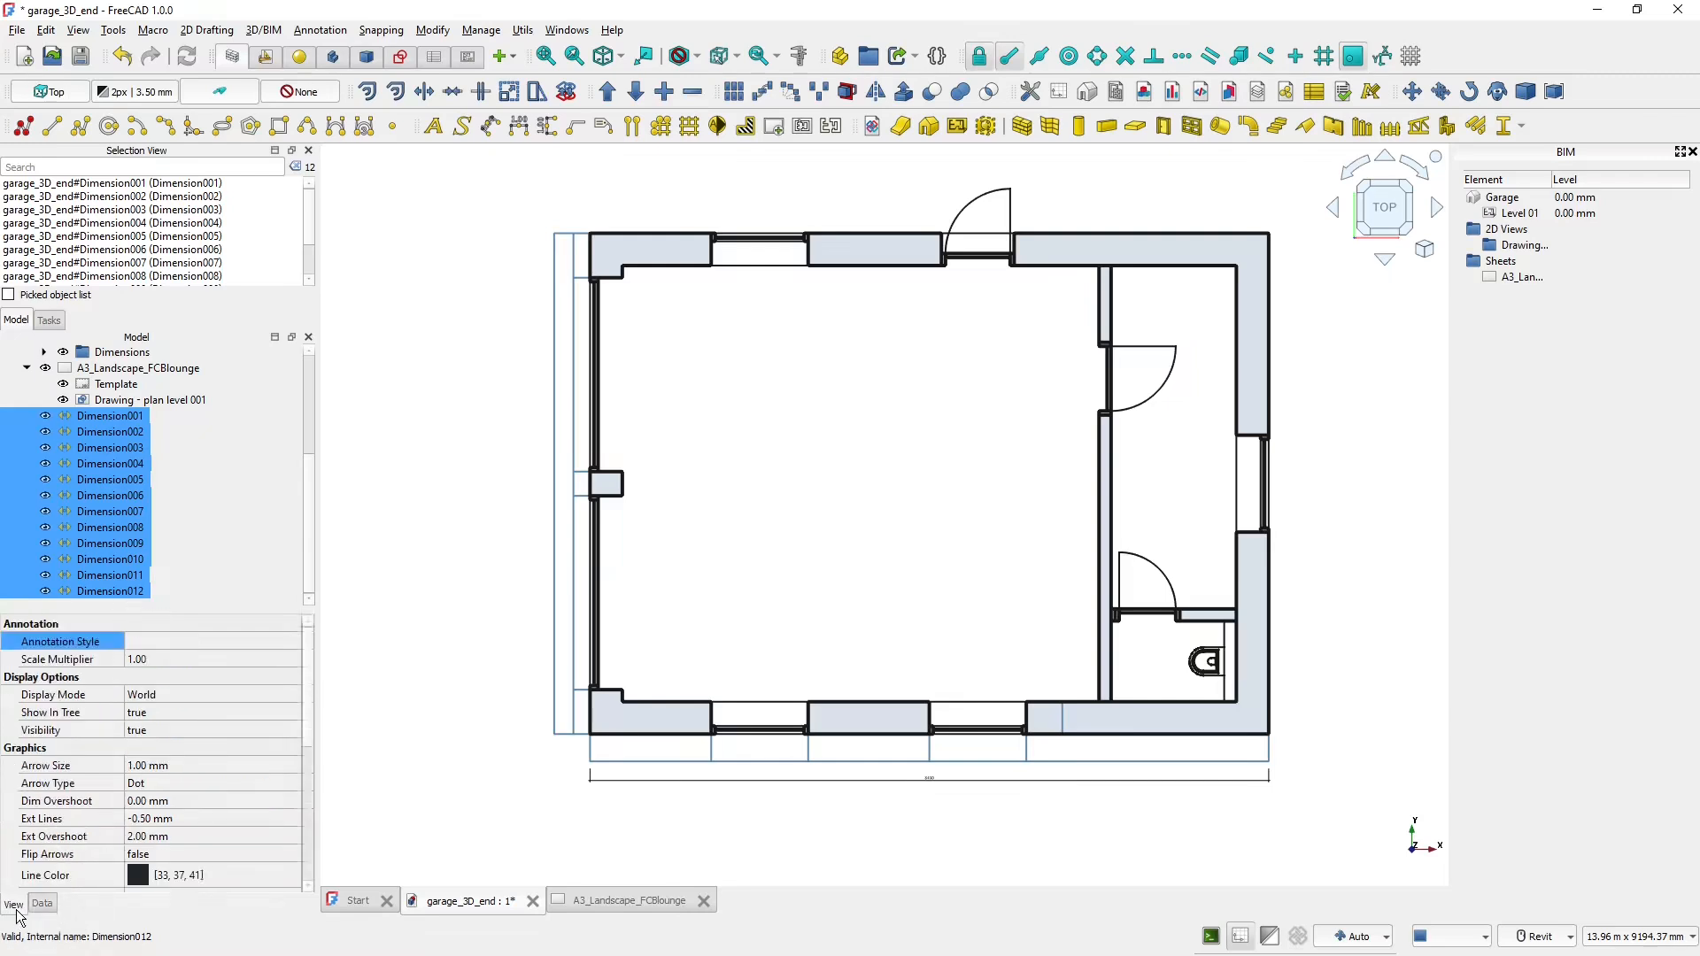
click(162, 639)
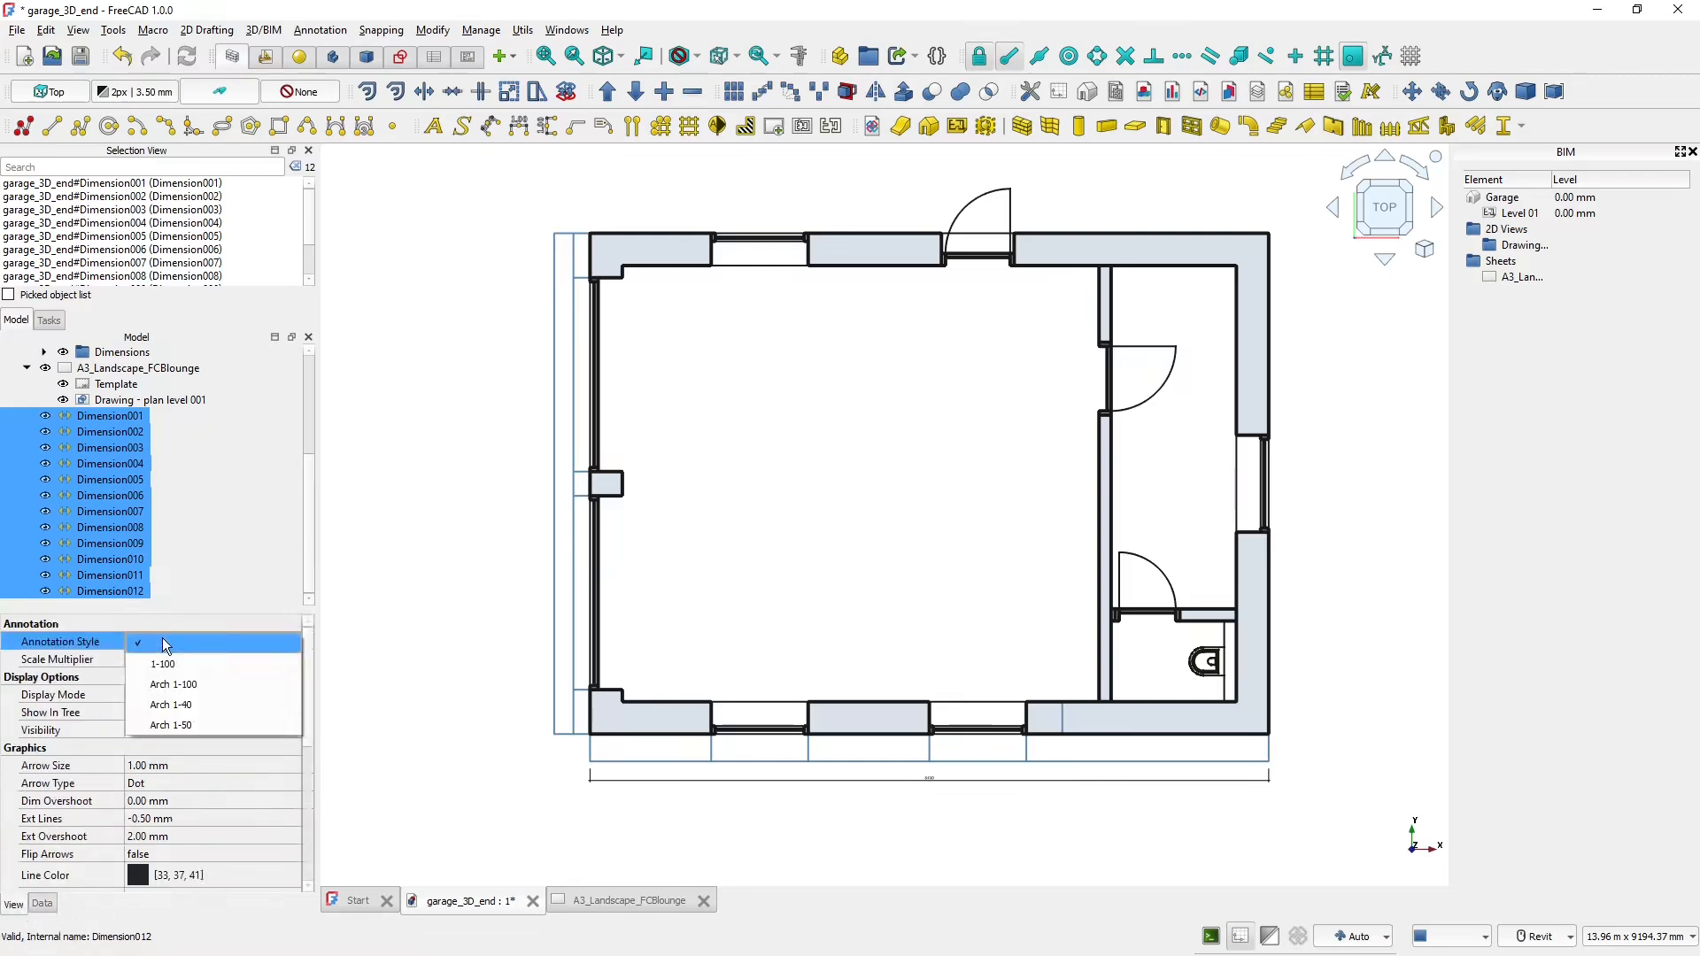
click(193, 723)
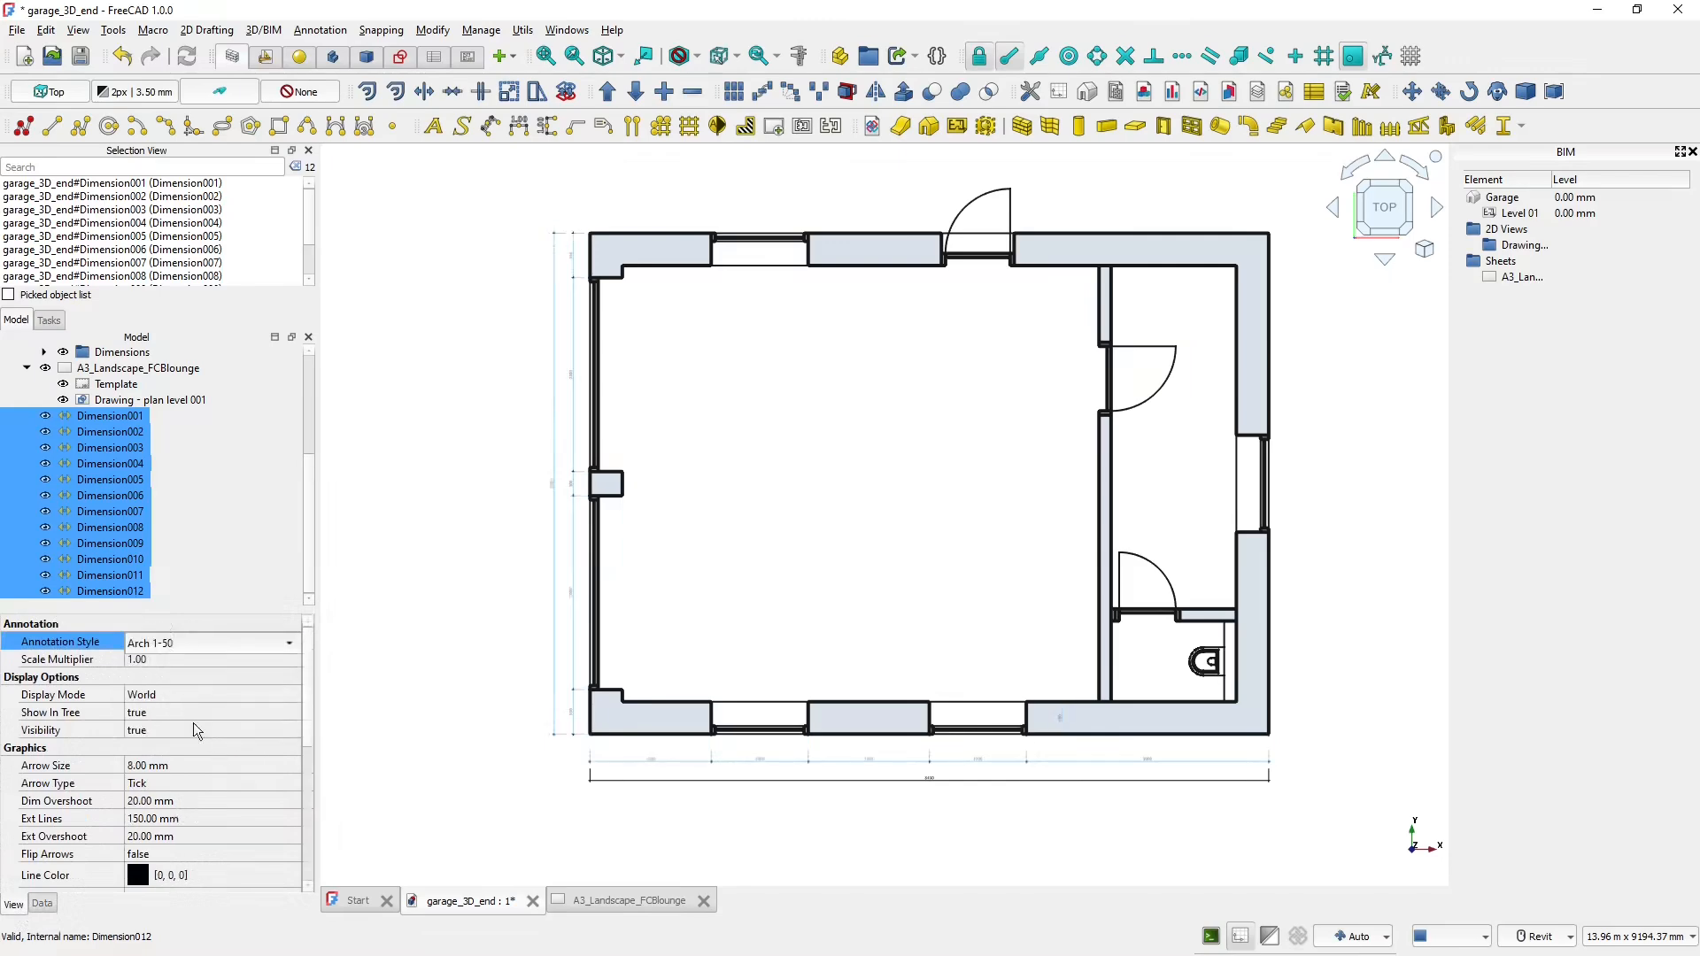
click(458, 689)
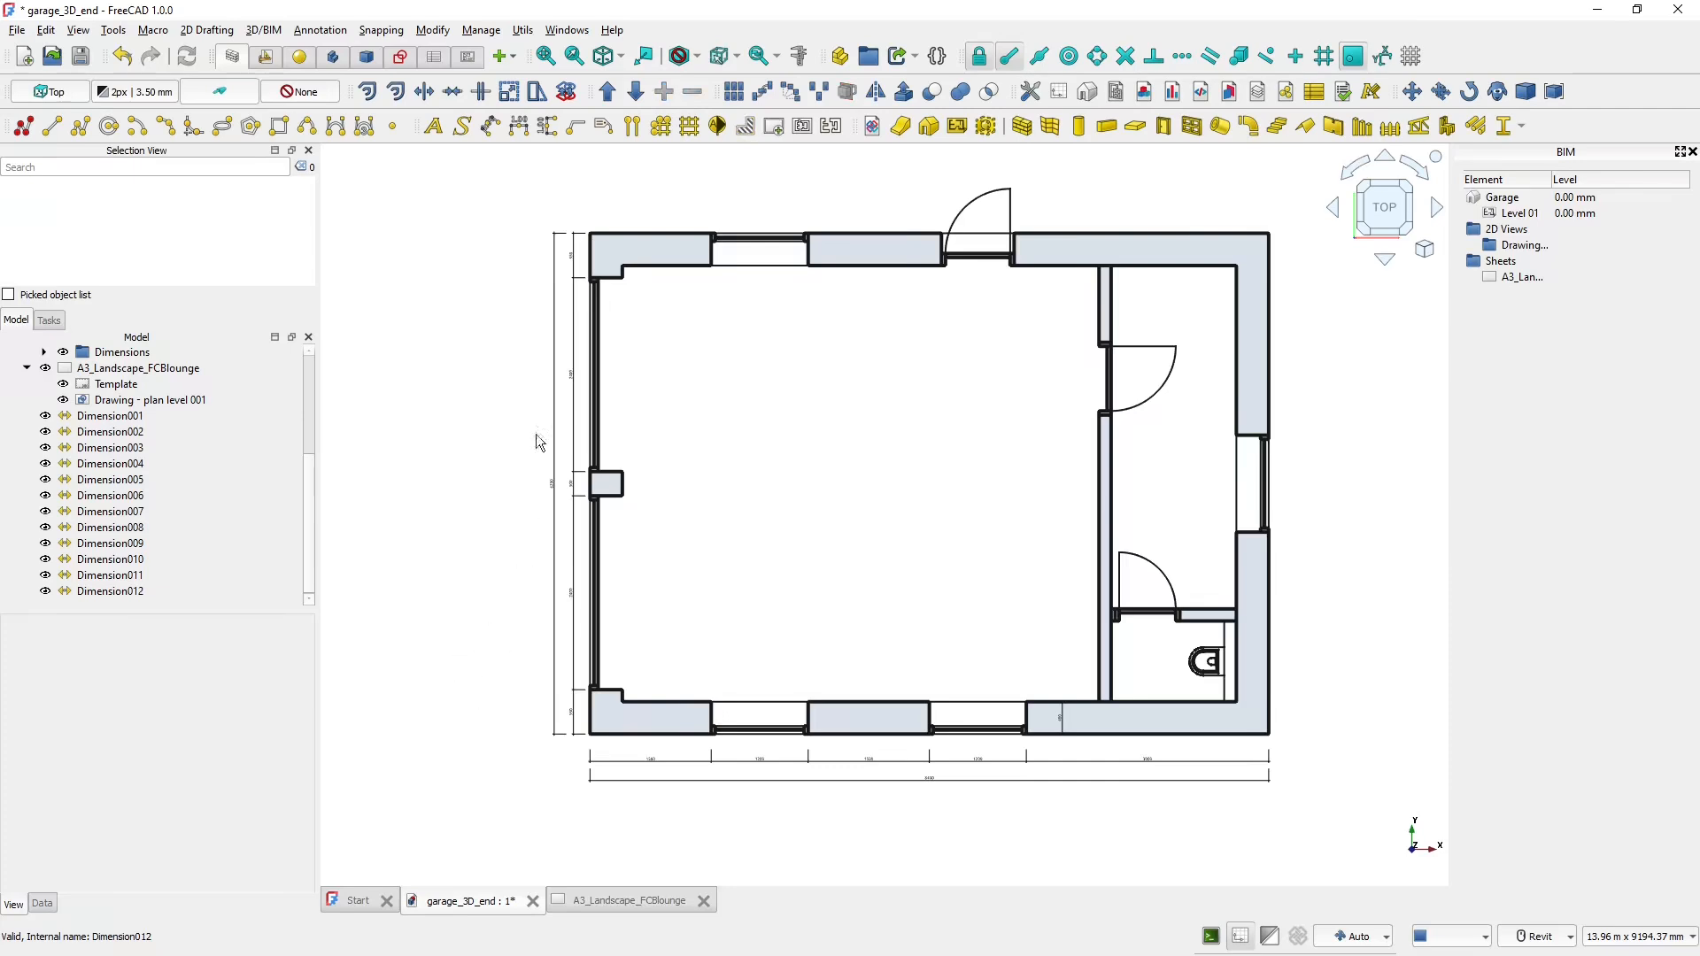
- Check which dimensions are shown on the A3 sheet and return to the model view
key(ctrl)
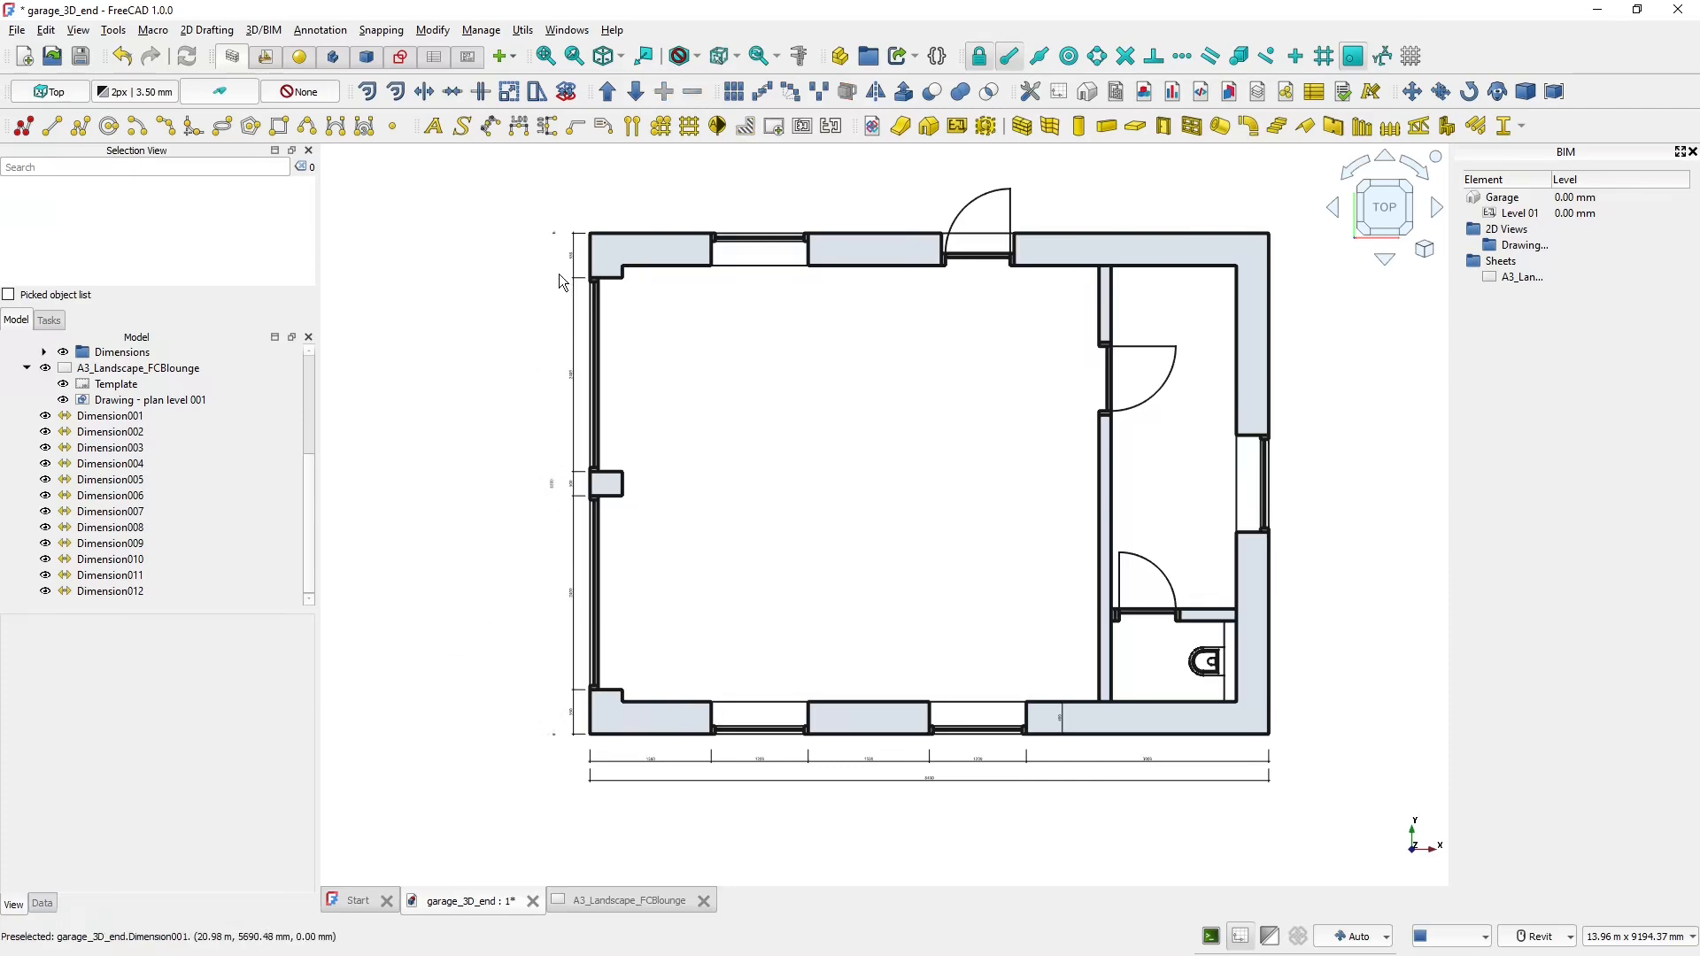
click(620, 901)
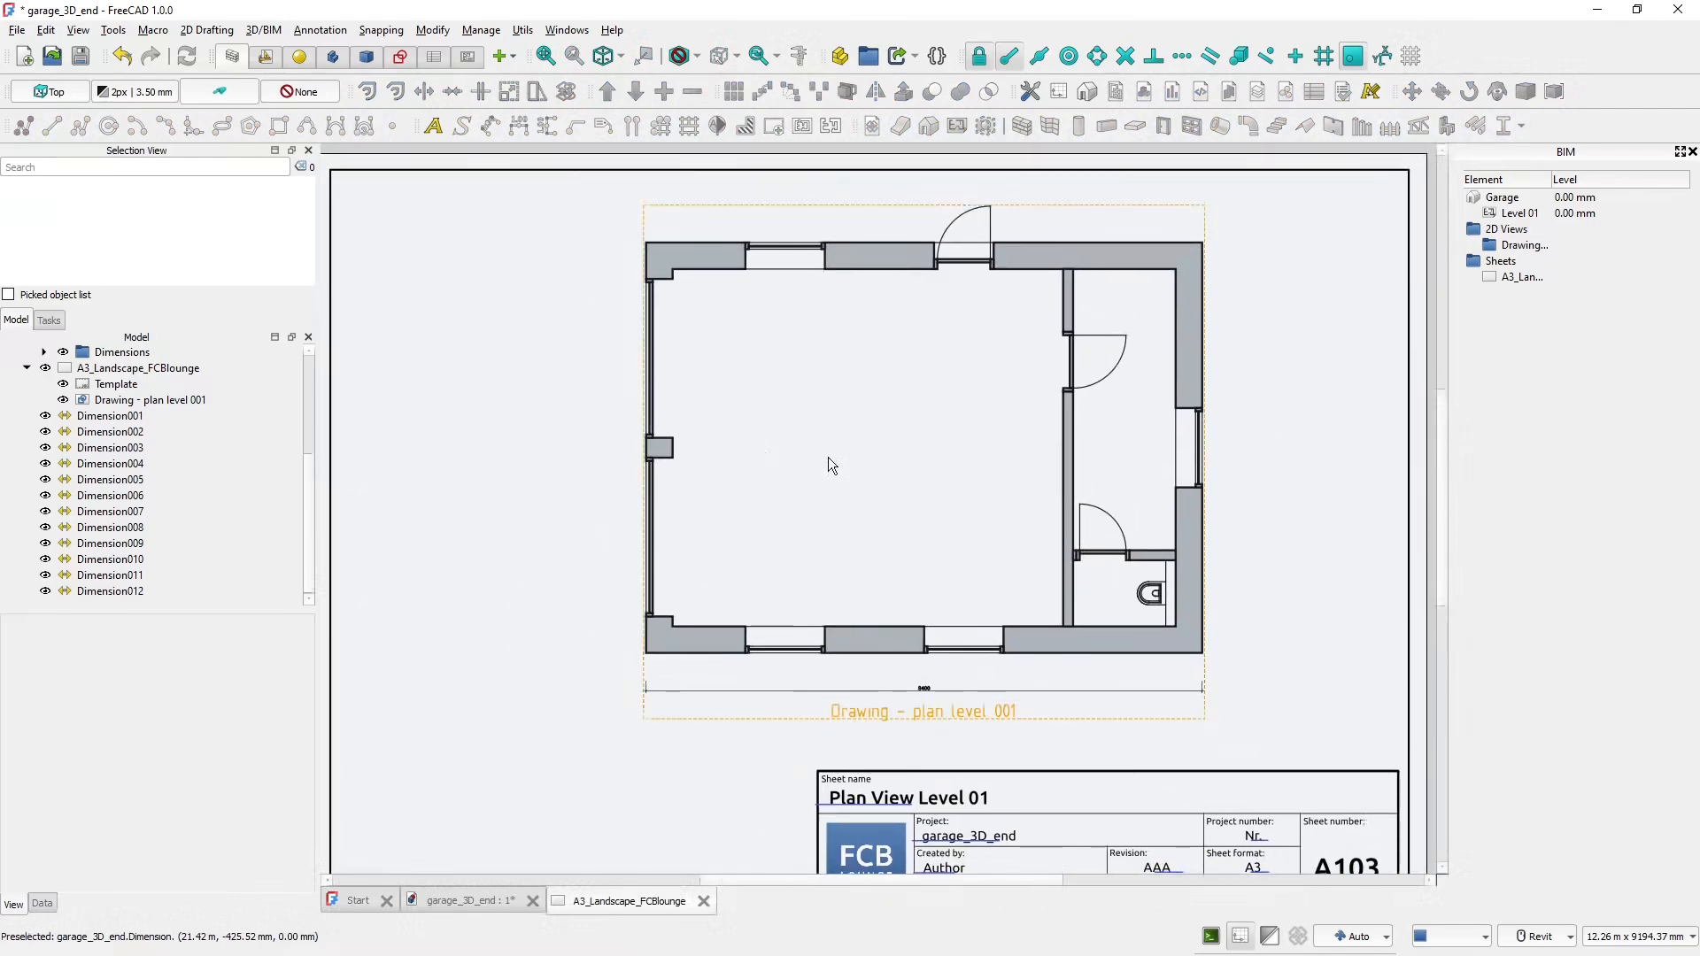
click(460, 912)
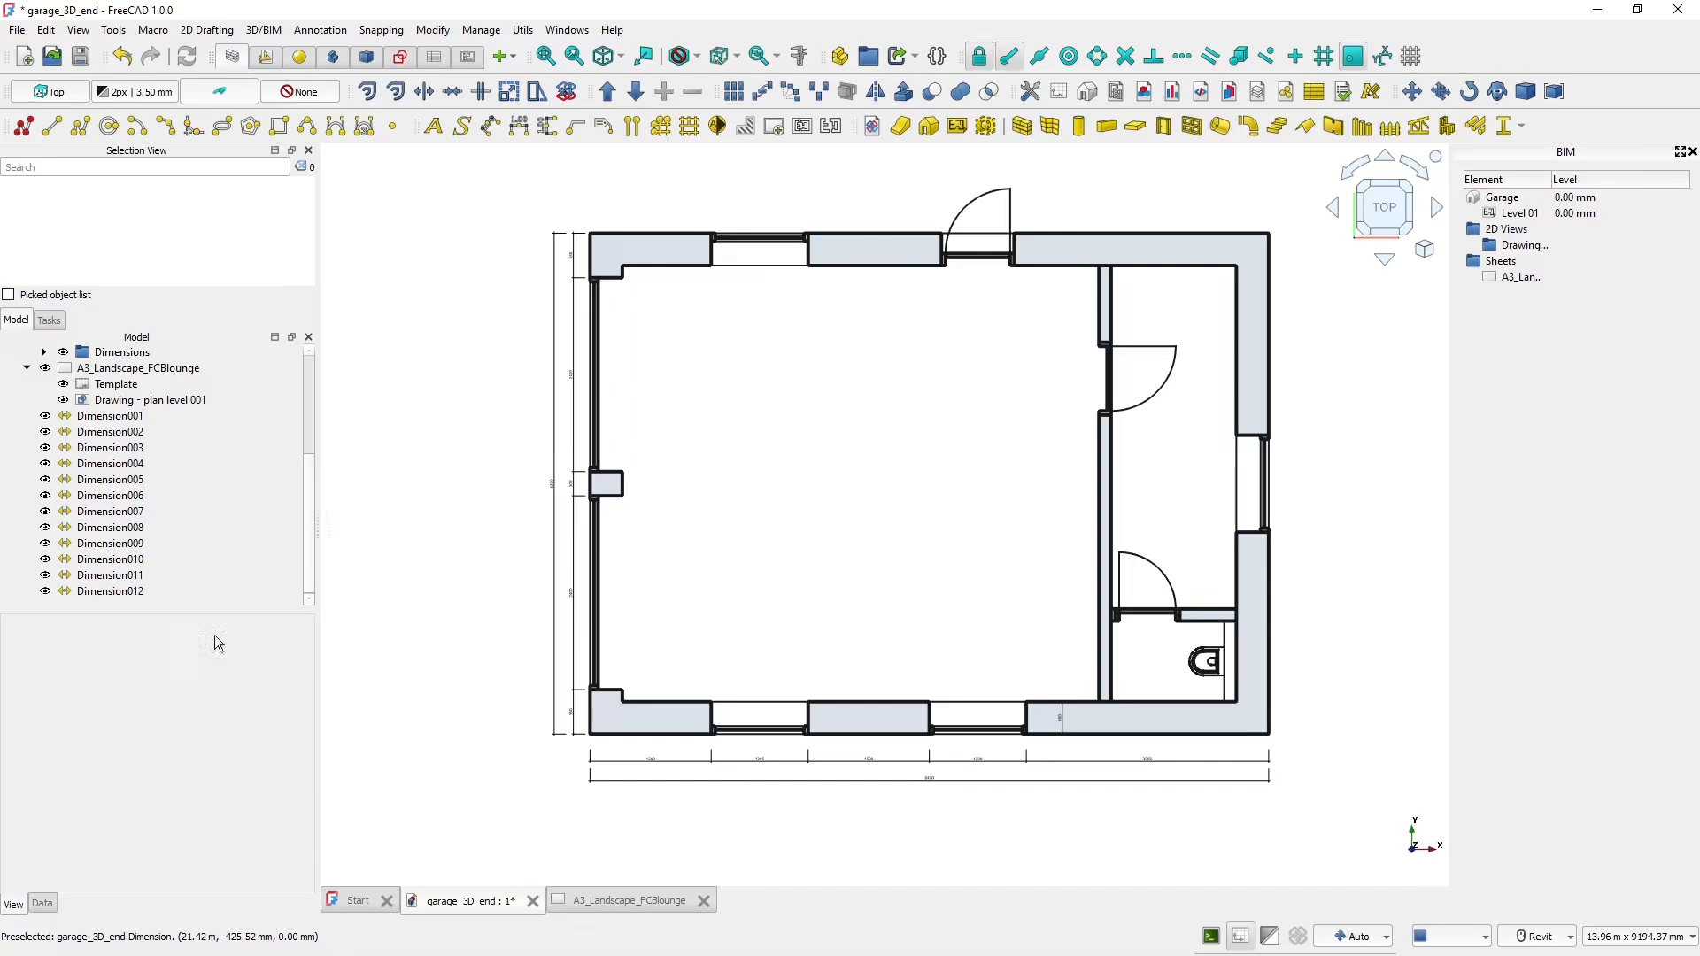
- Switch to the Draft workbench and move Dimension001 through Dimension012 into the Dimensions group
scroll(121, 440, up, 1)
click(123, 401)
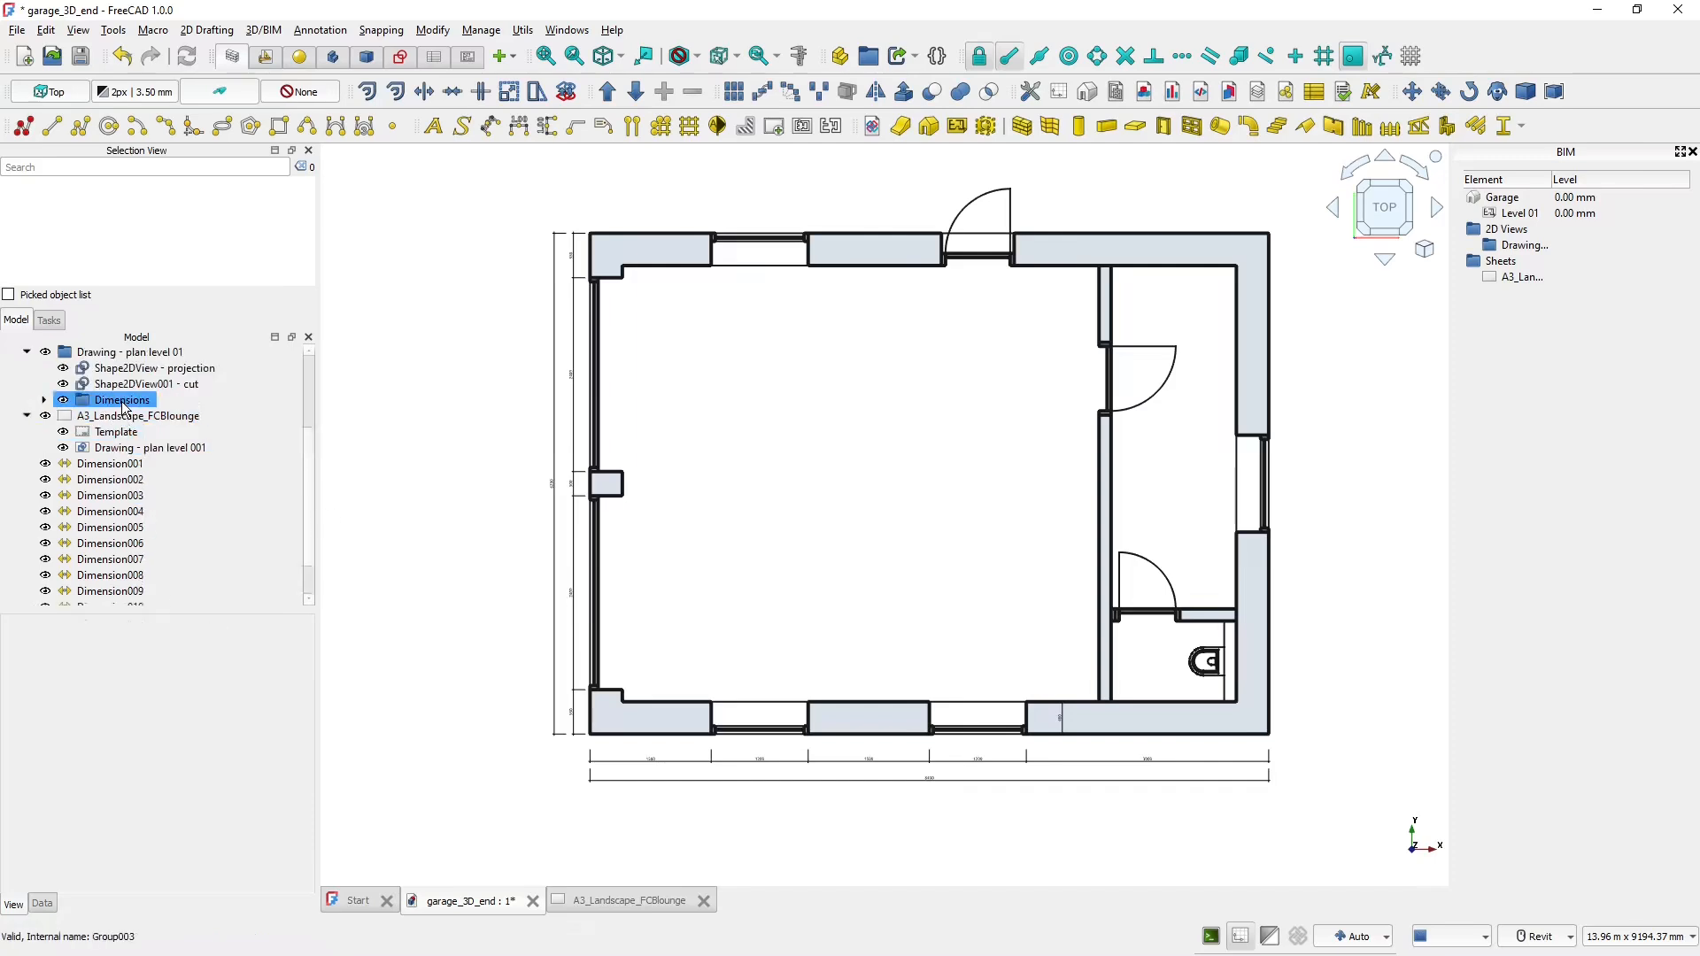
click(113, 463)
scroll(137, 592, down, 1)
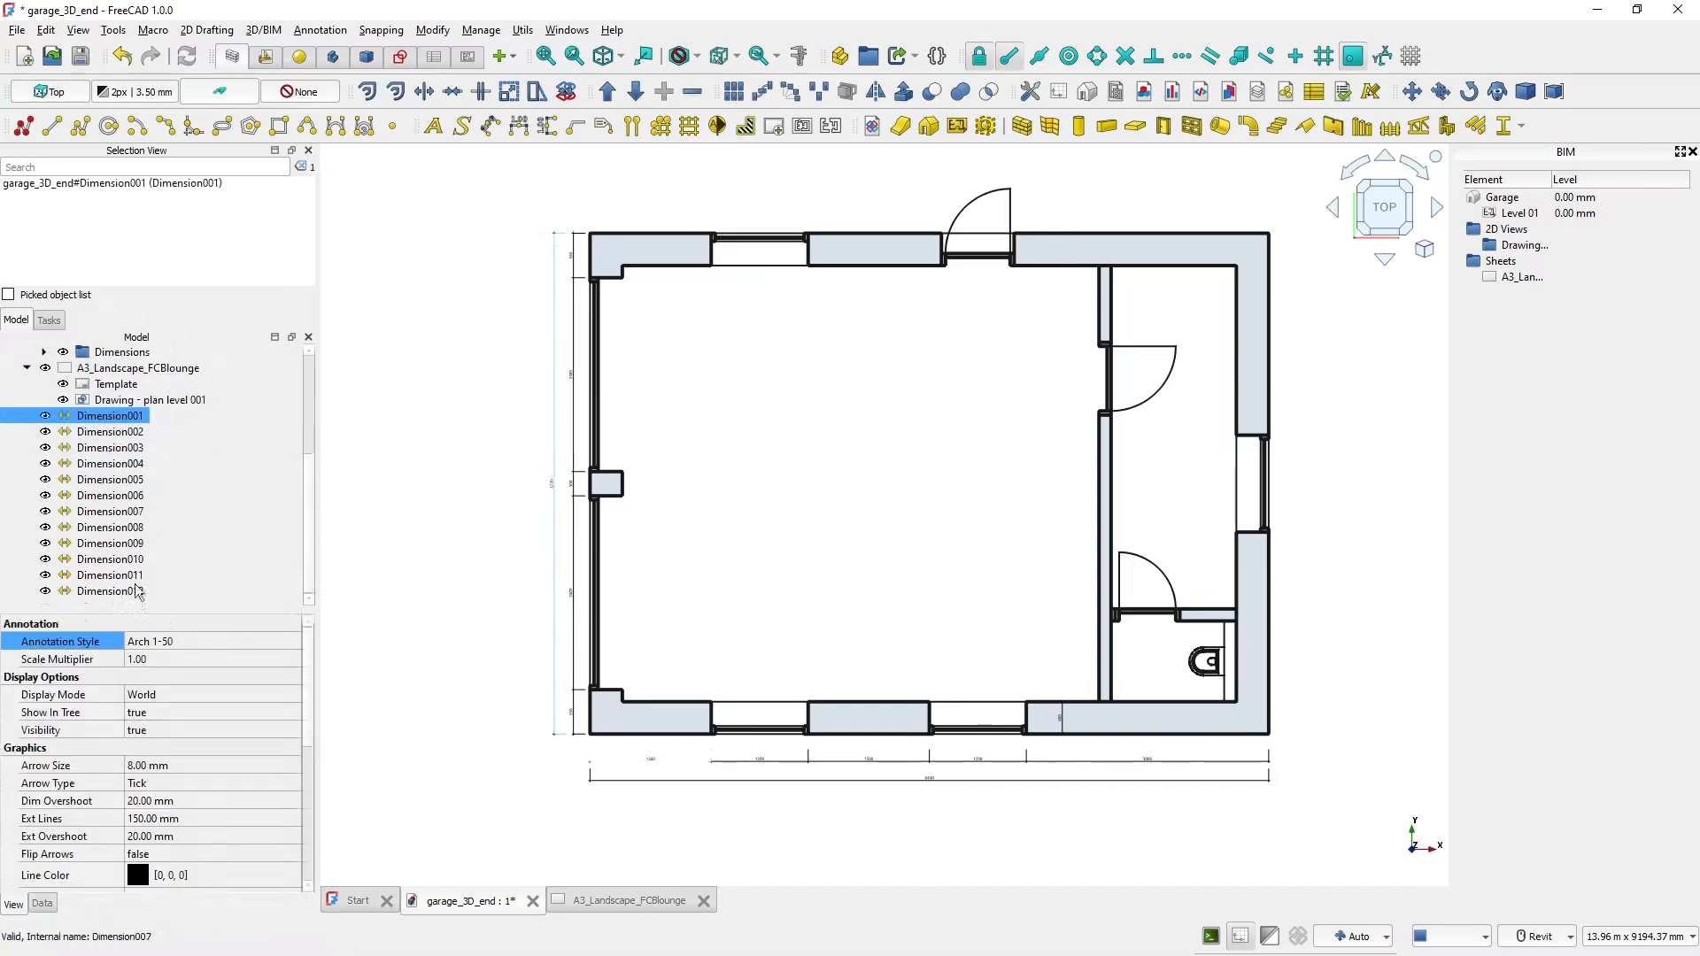
shift+click(121, 593)
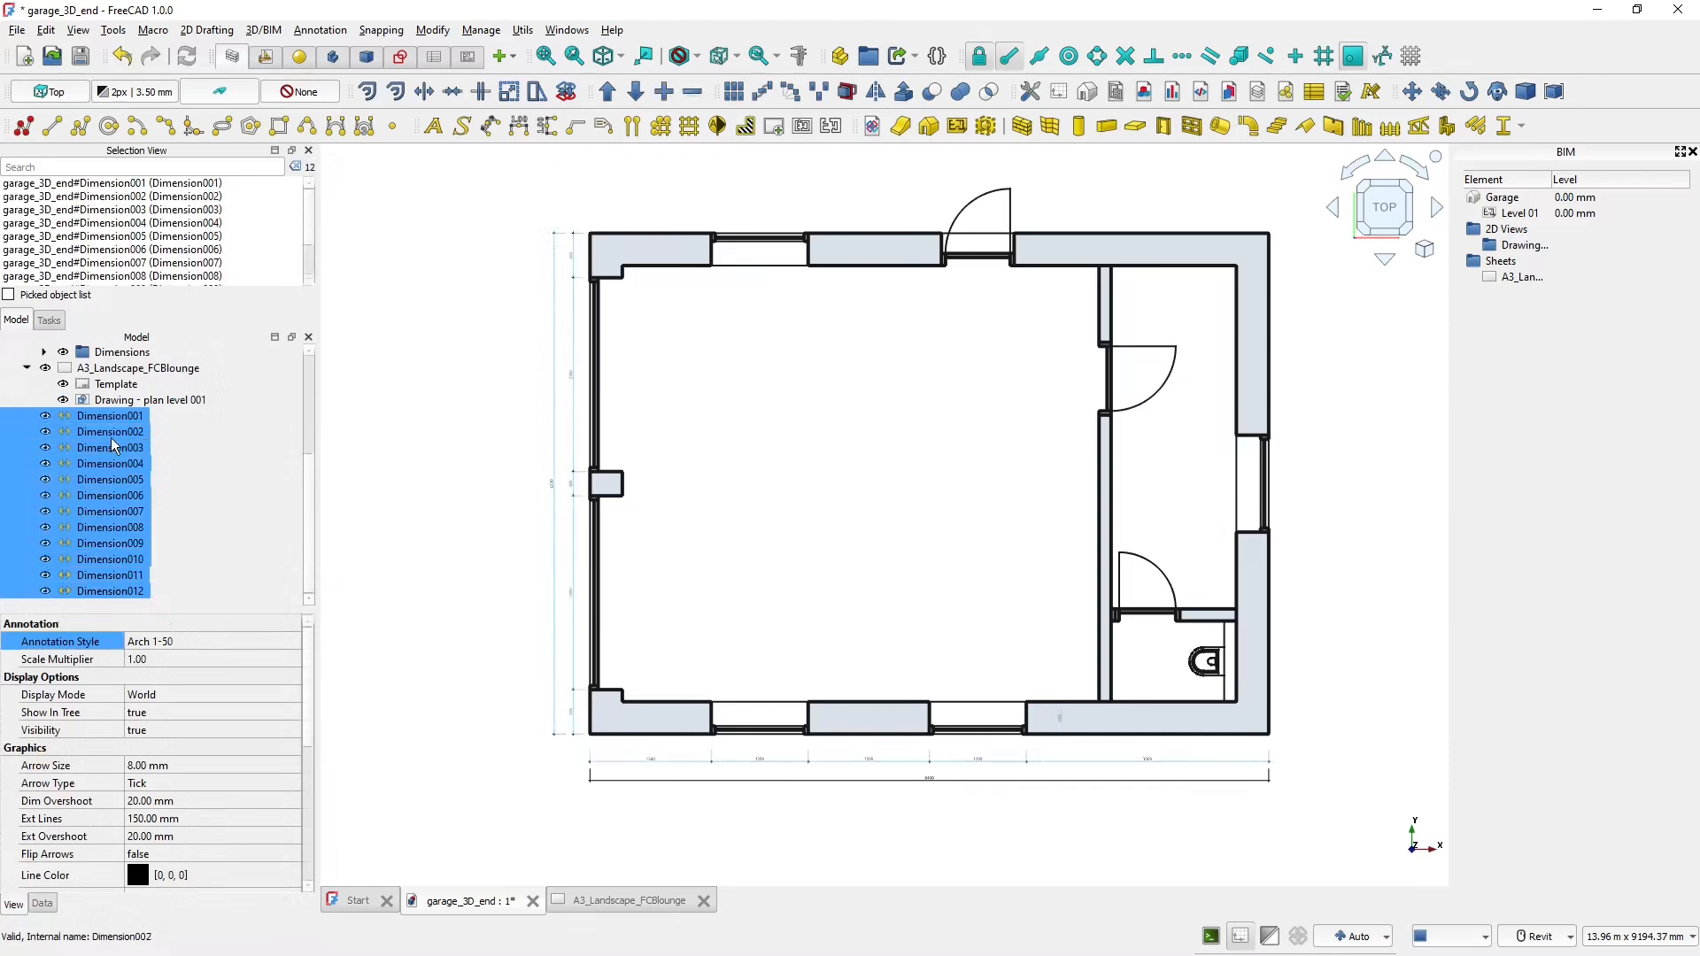
scroll(110, 438, up, 1)
ctrl+click(147, 385)
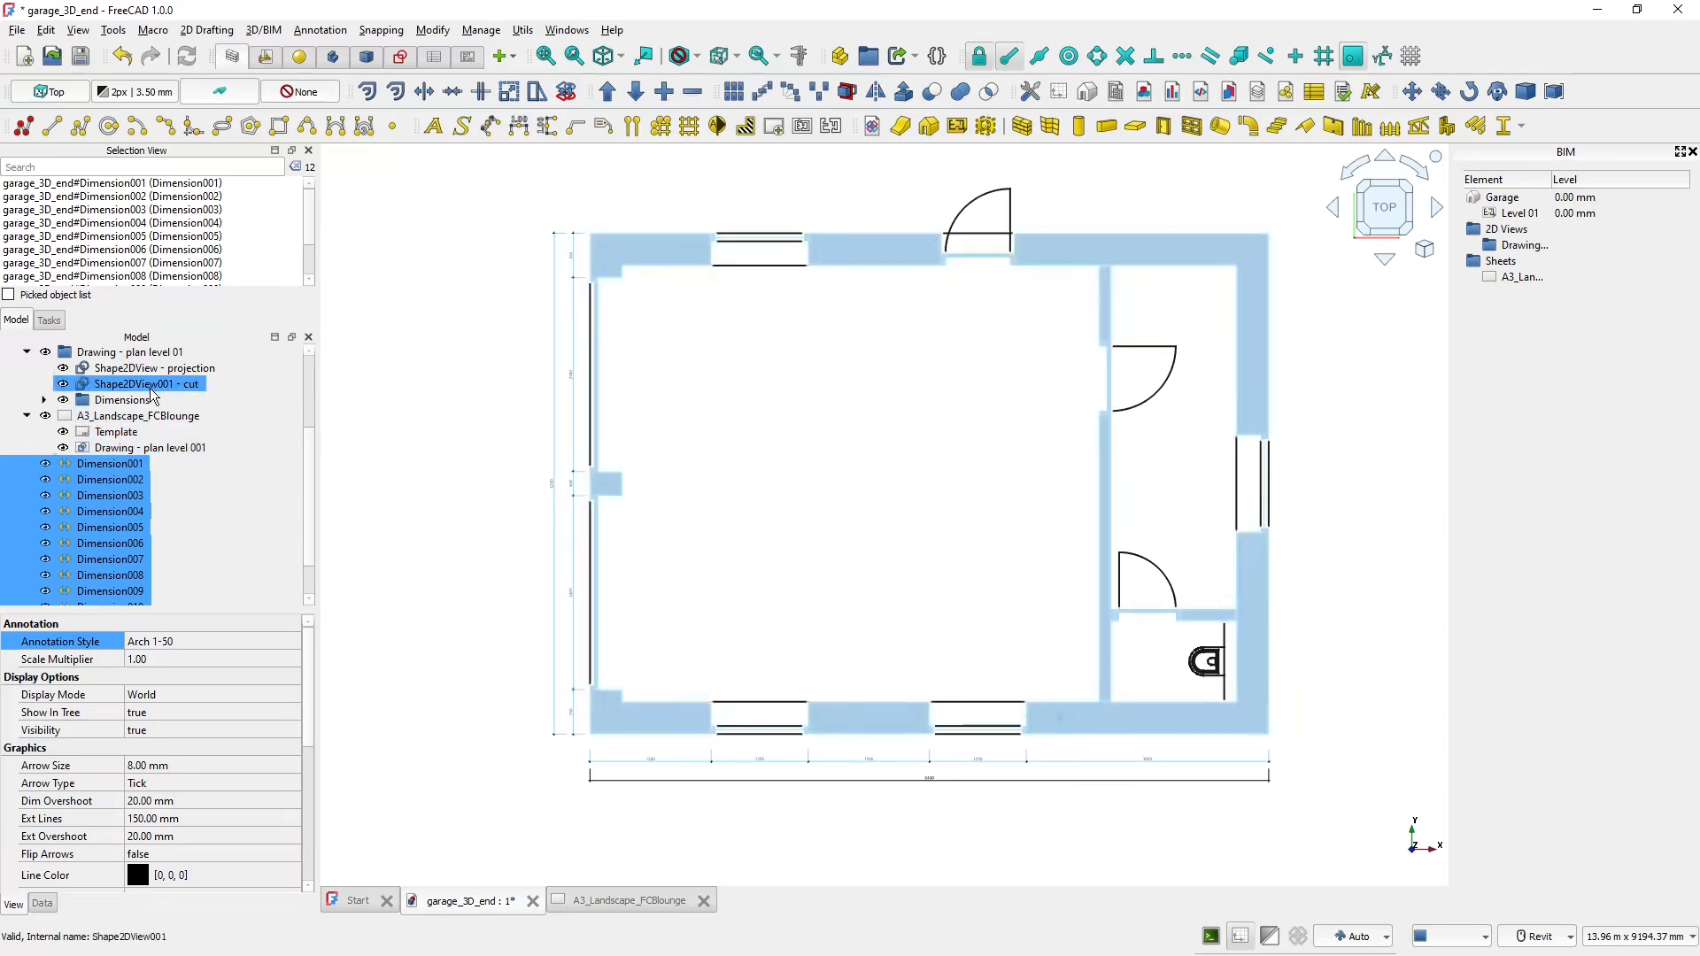
ctrl+click(162, 387)
click(265, 58)
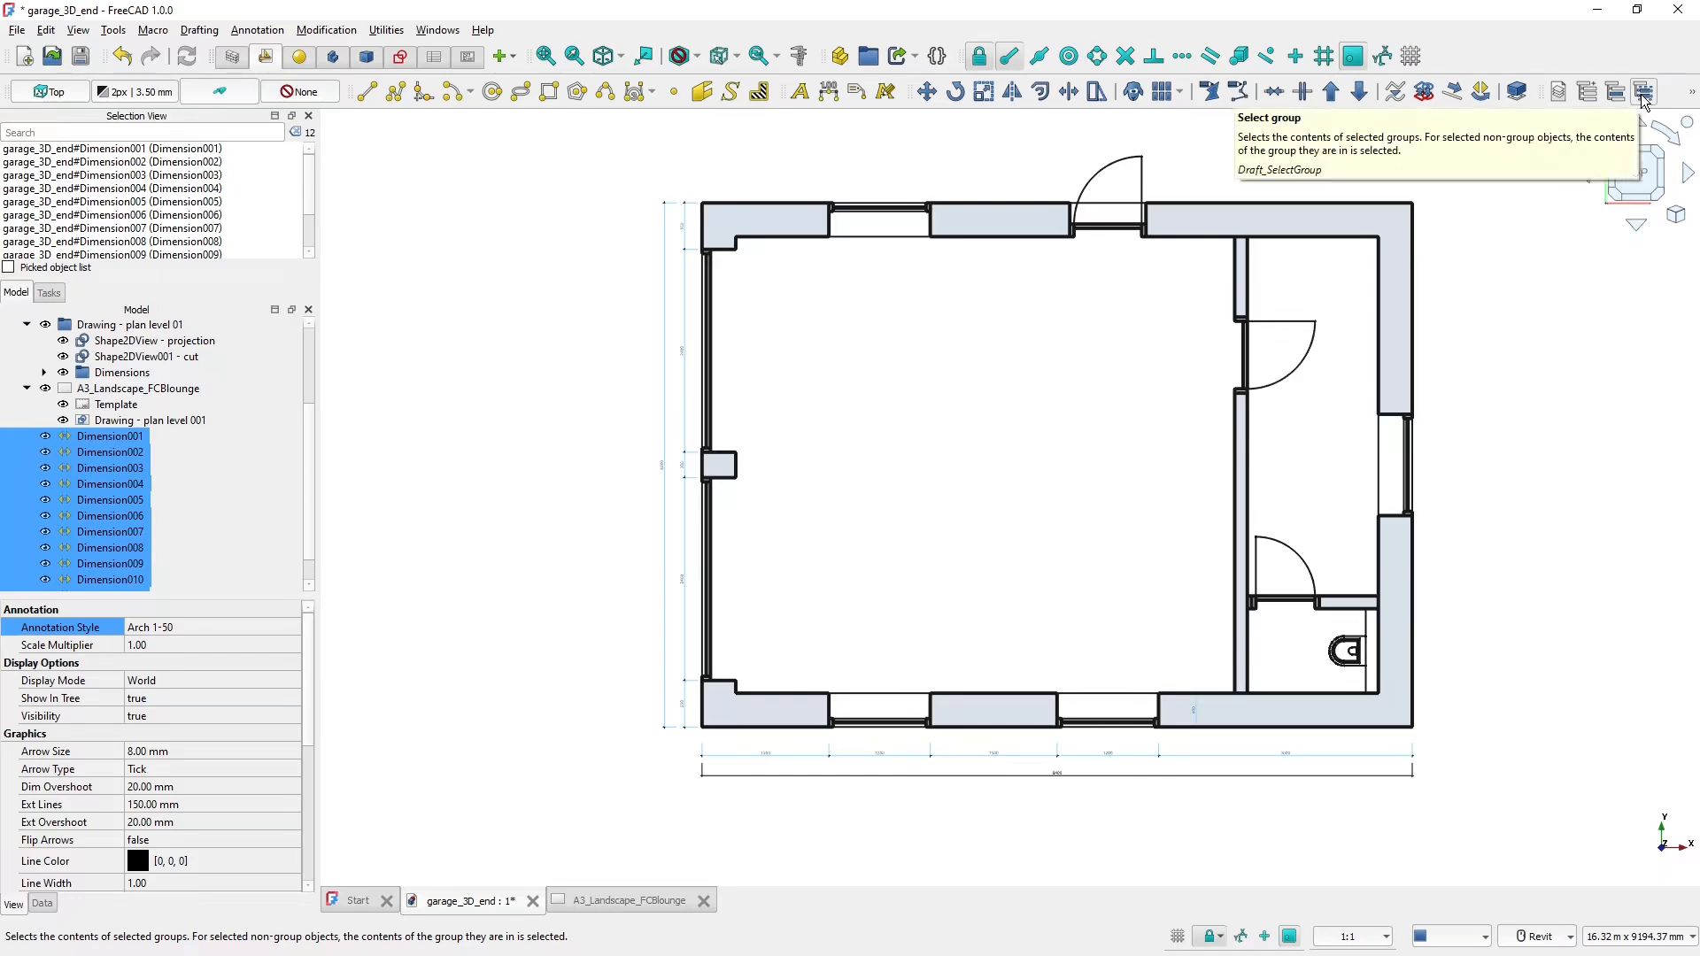
key(ctrl)
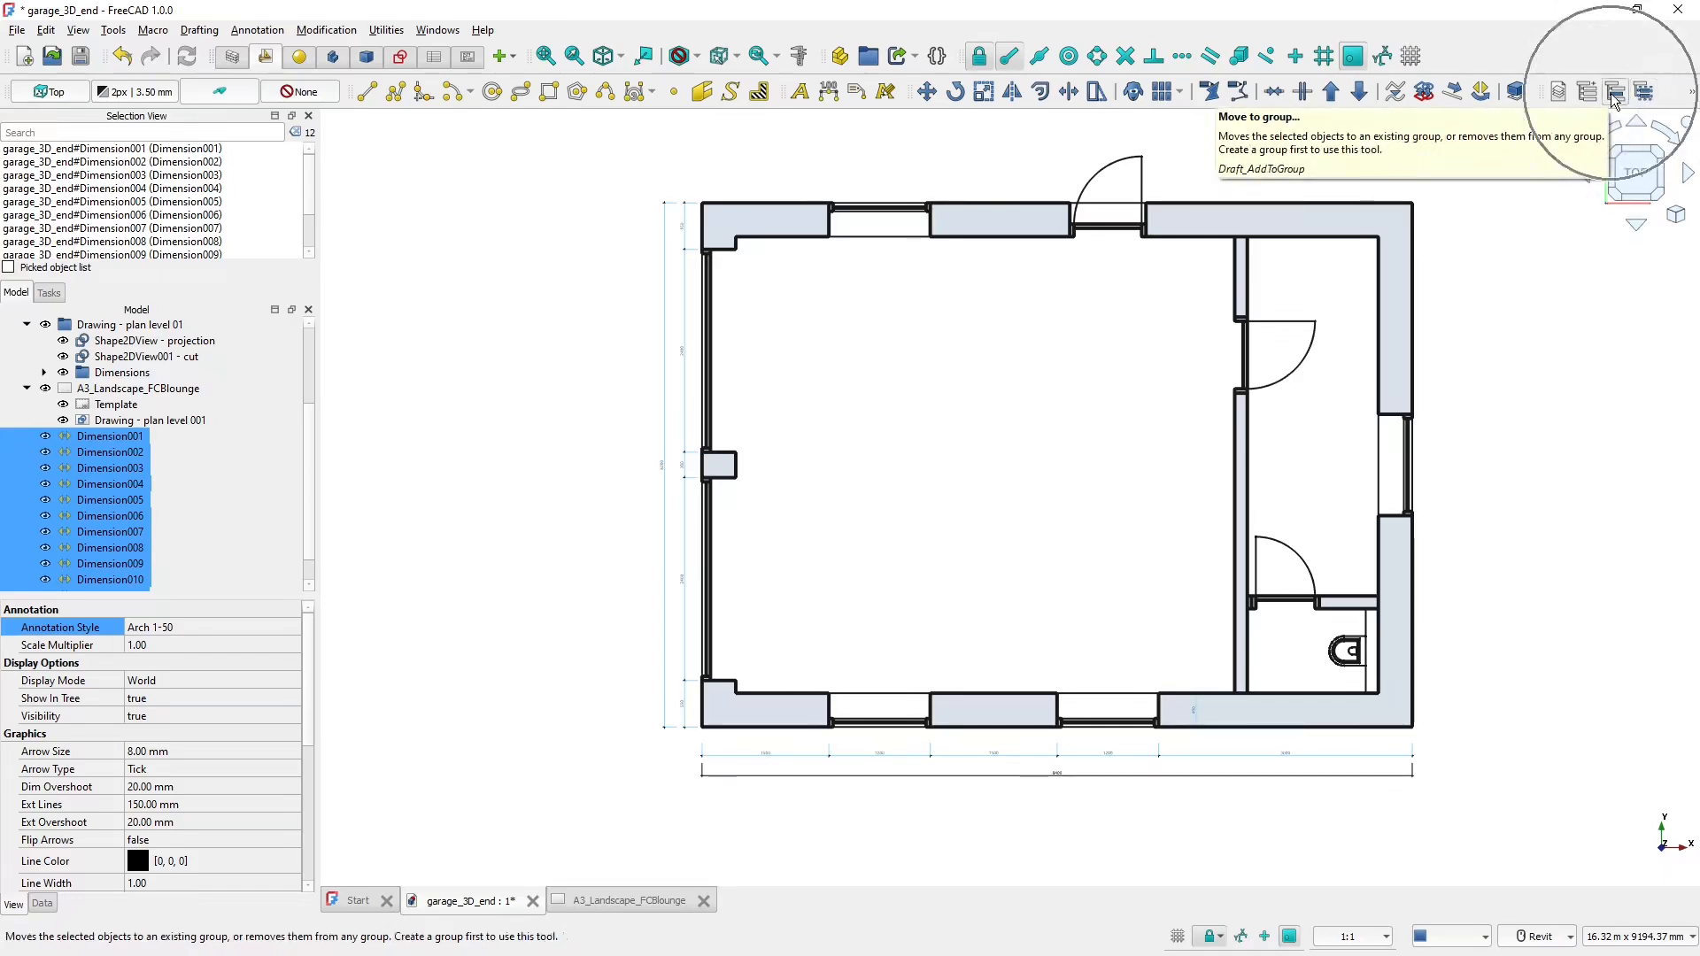
click(1612, 93)
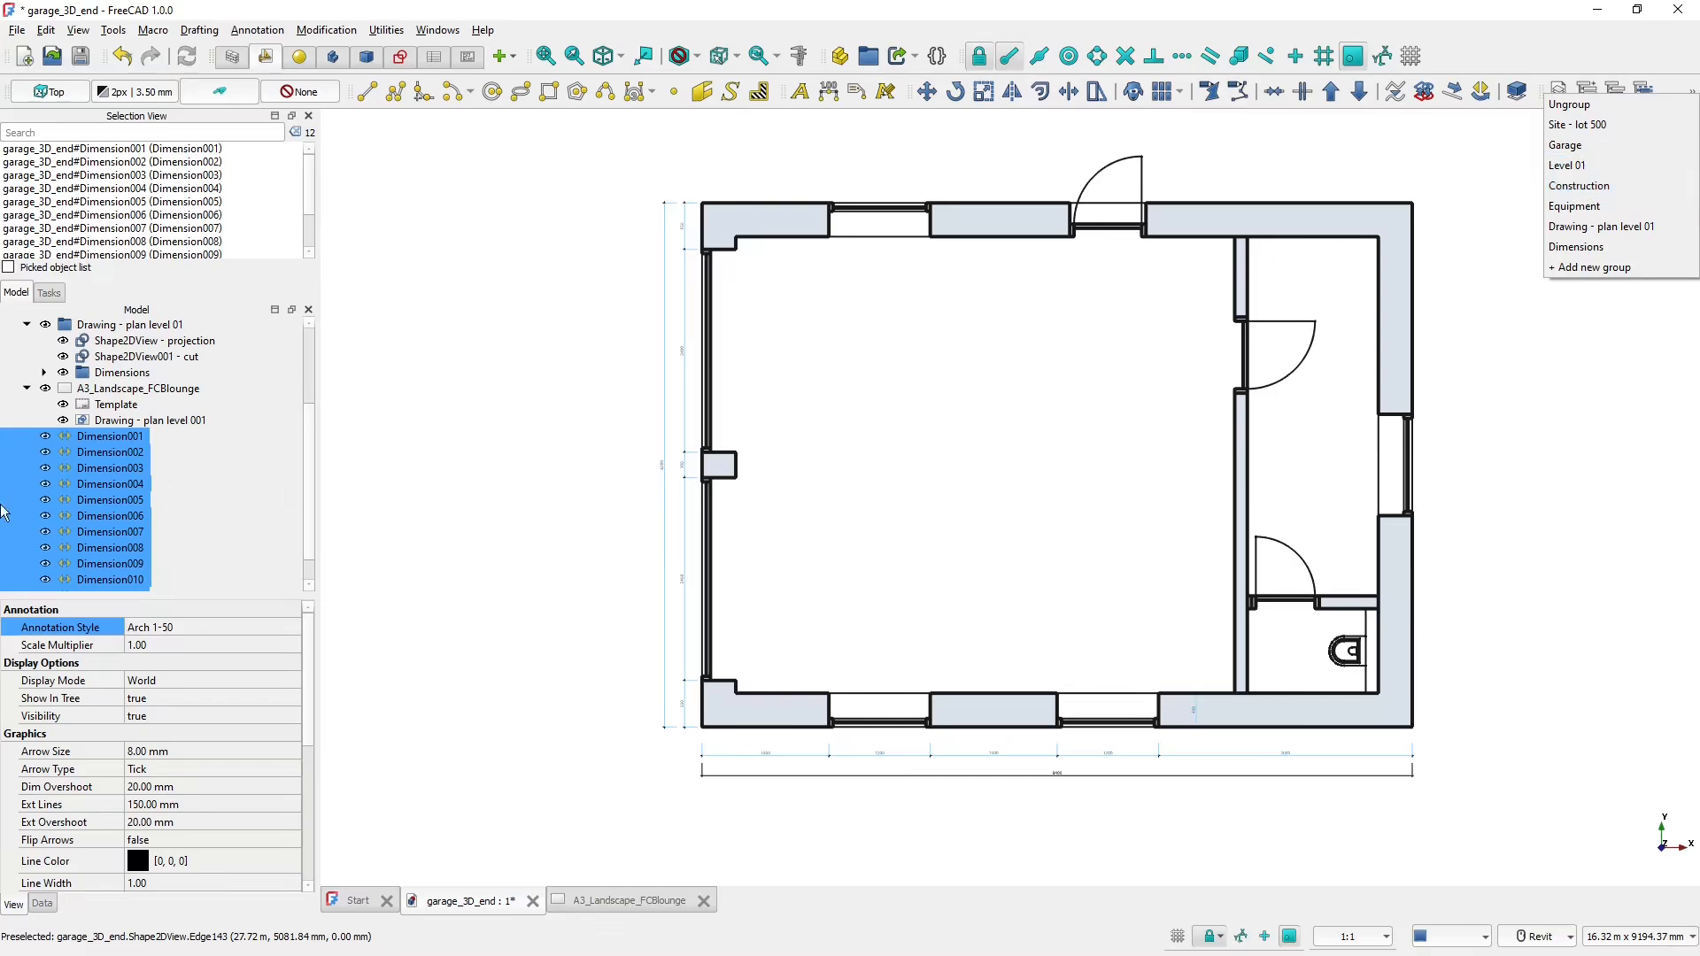
click(1584, 248)
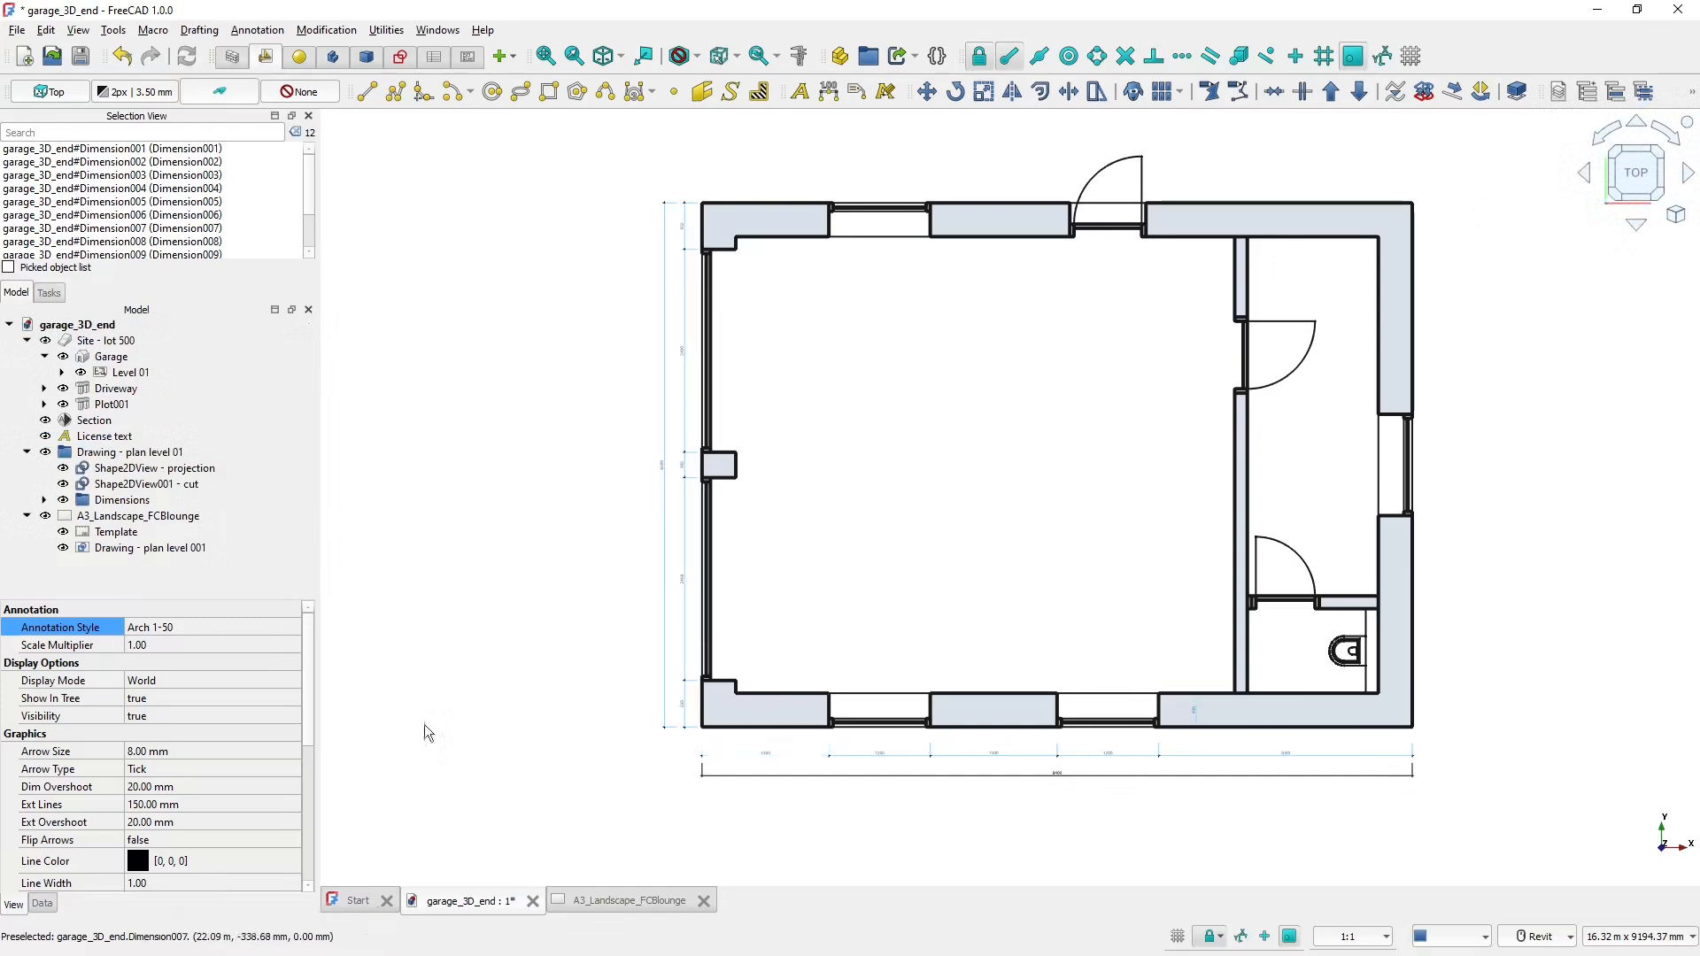
- Expand the Dimensions group in the model tree to review its contents, and collapse it again
click(44, 516)
click(44, 499)
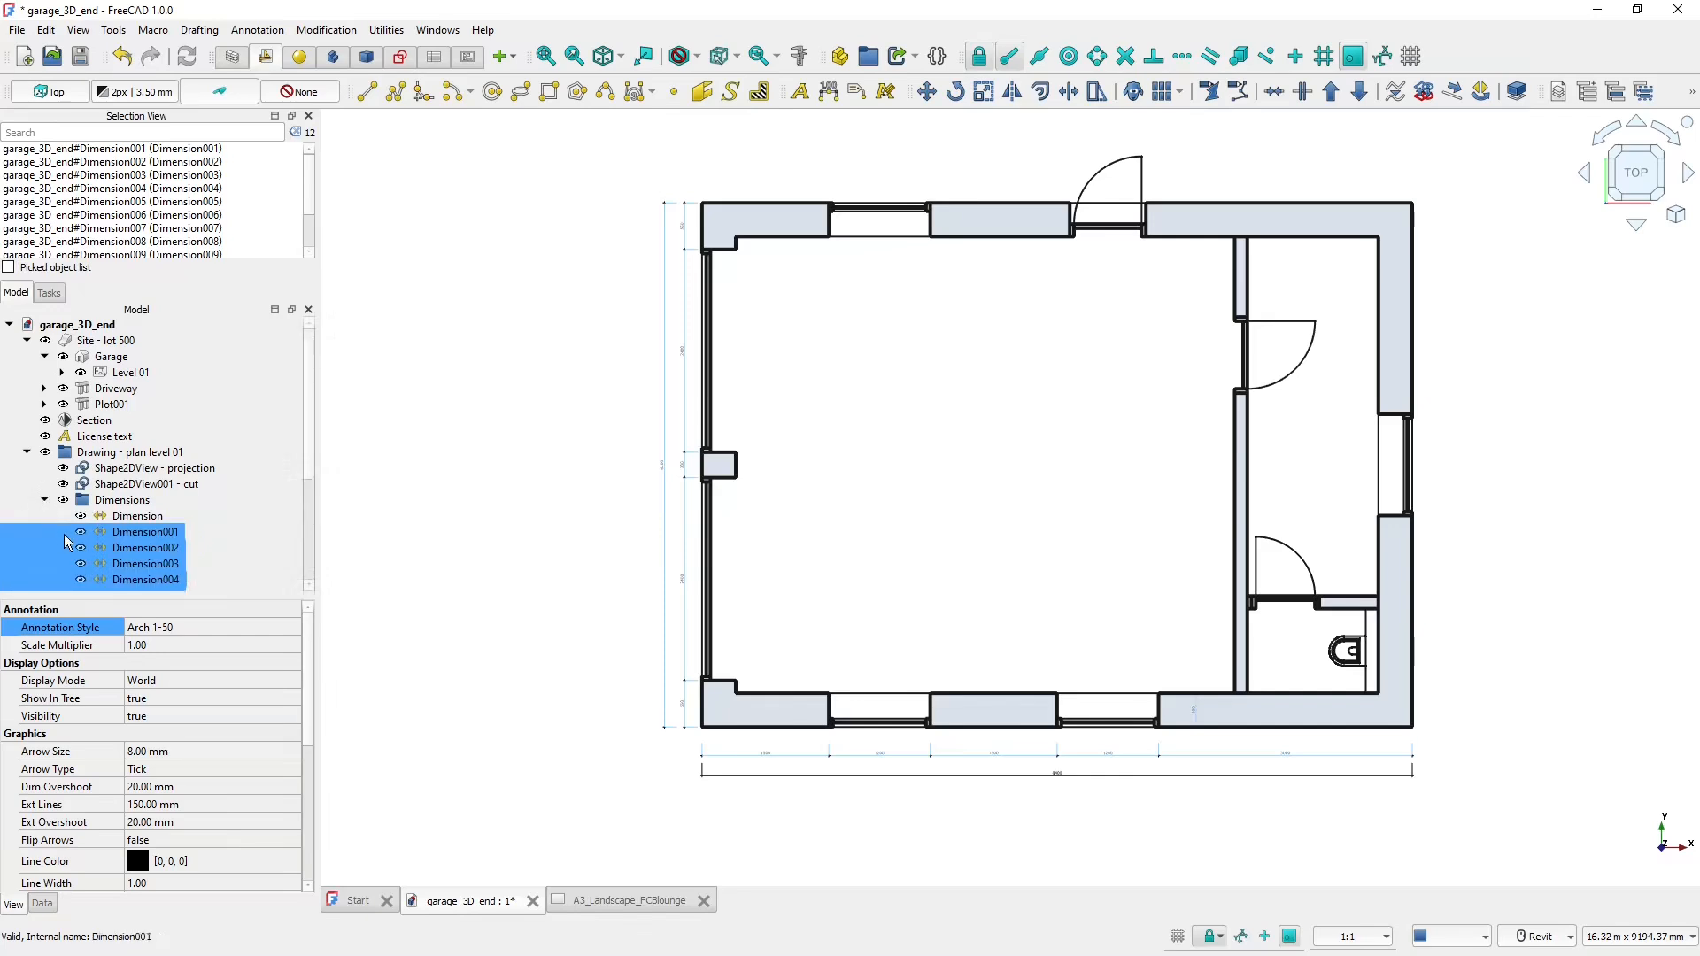
scroll(48, 496, down, 2)
click(44, 452)
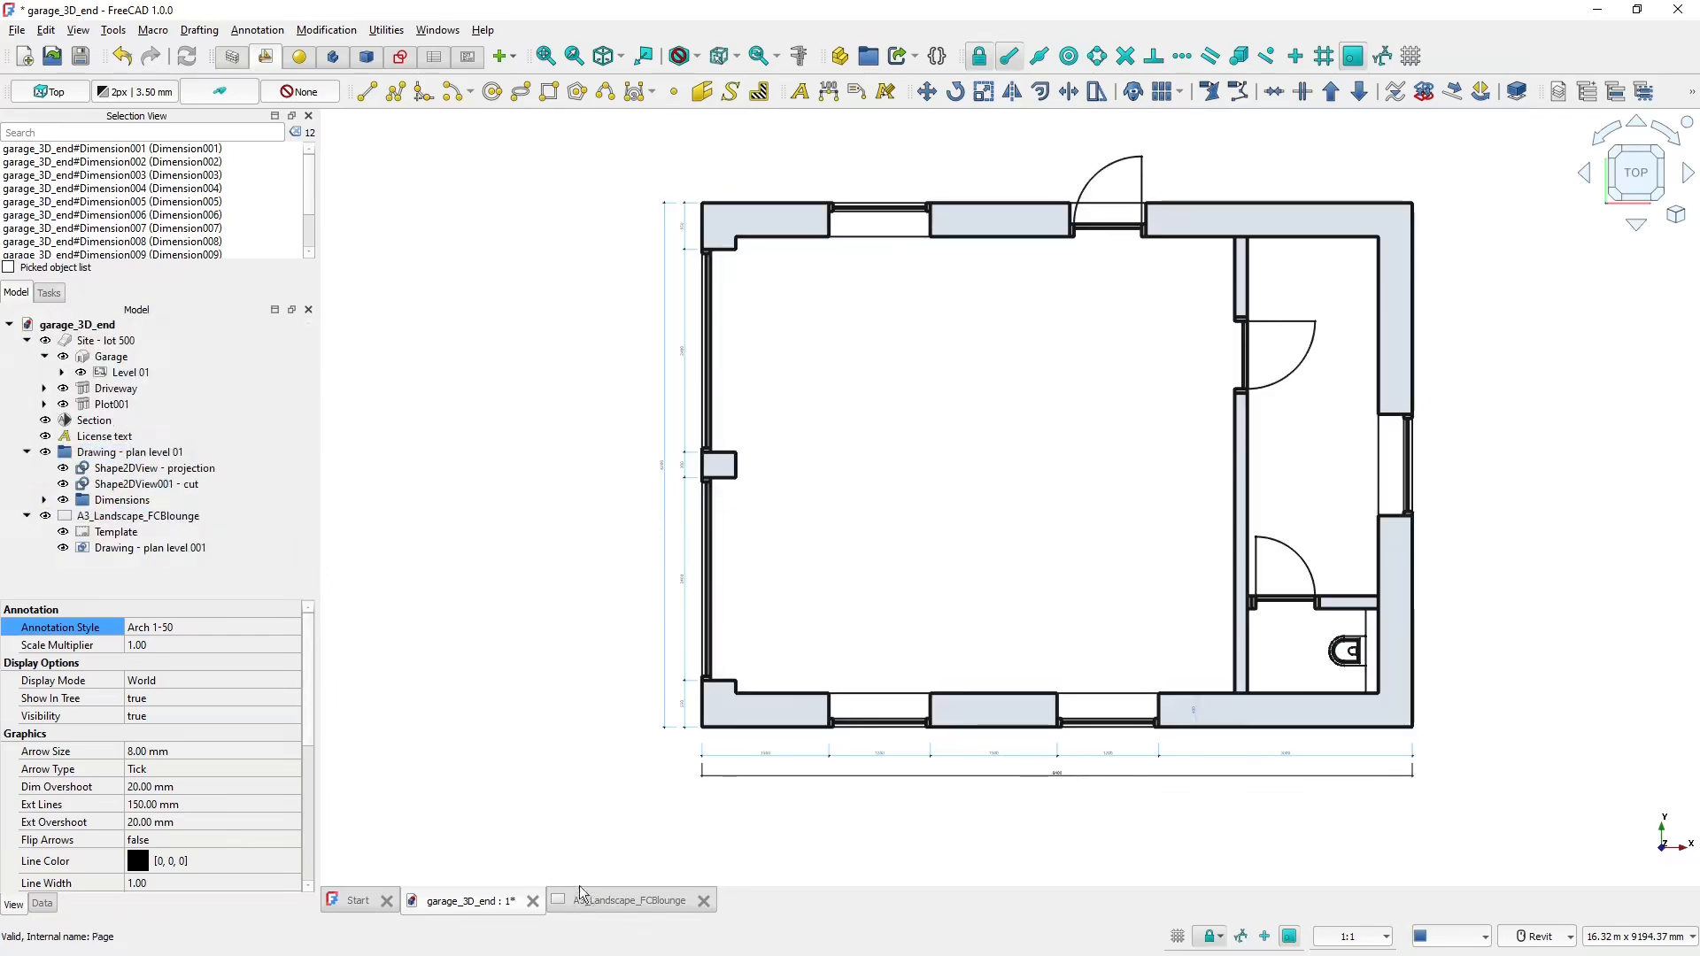
- Examine the dimension texts around the garage plan on the A3 sheet and return to the model view
click(628, 901)
click(980, 492)
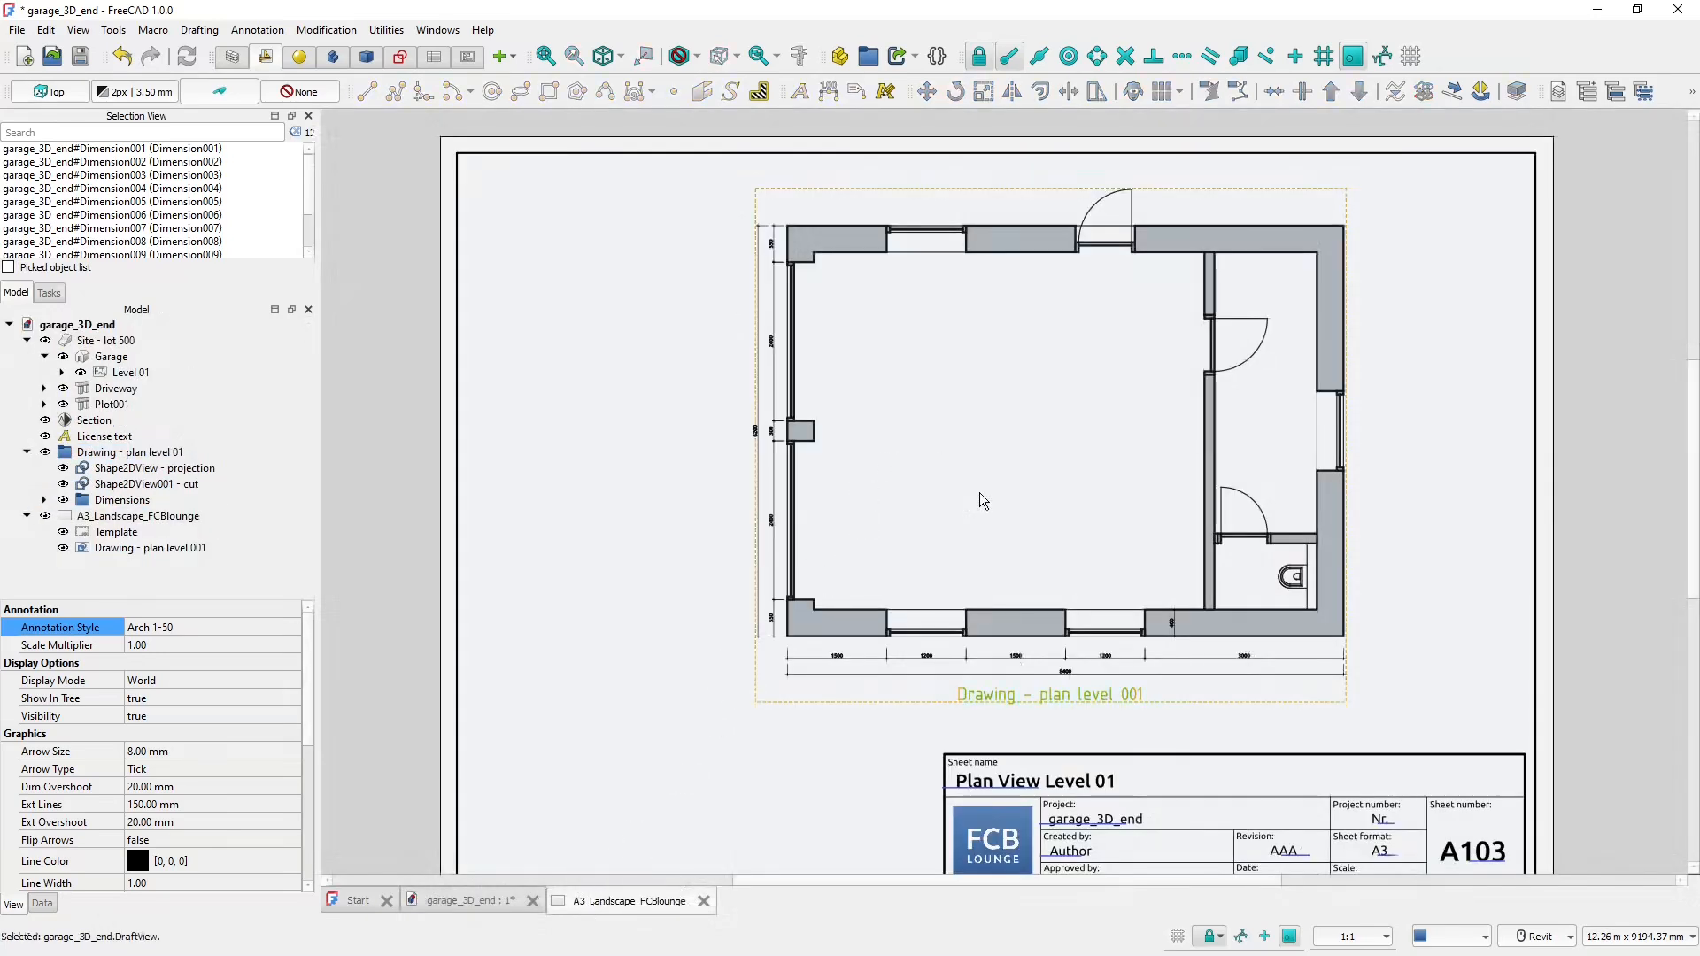
scroll(1101, 660, up, 5)
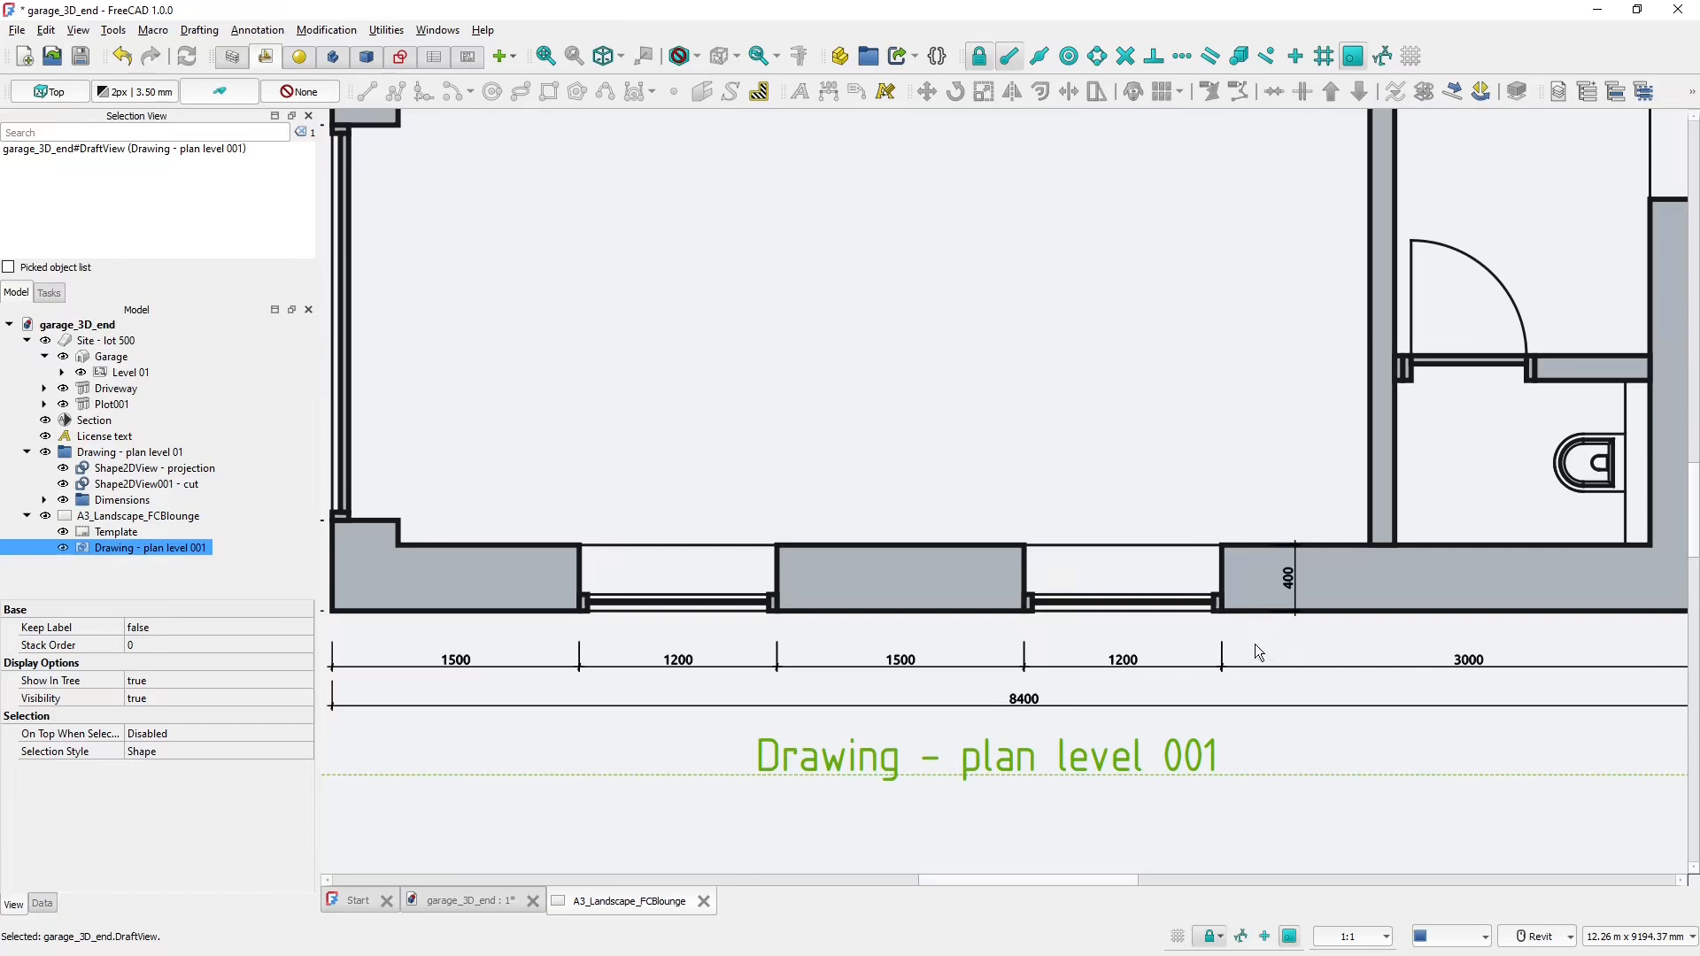
scroll(1250, 639, down, 5)
scroll(1213, 637, up, 2)
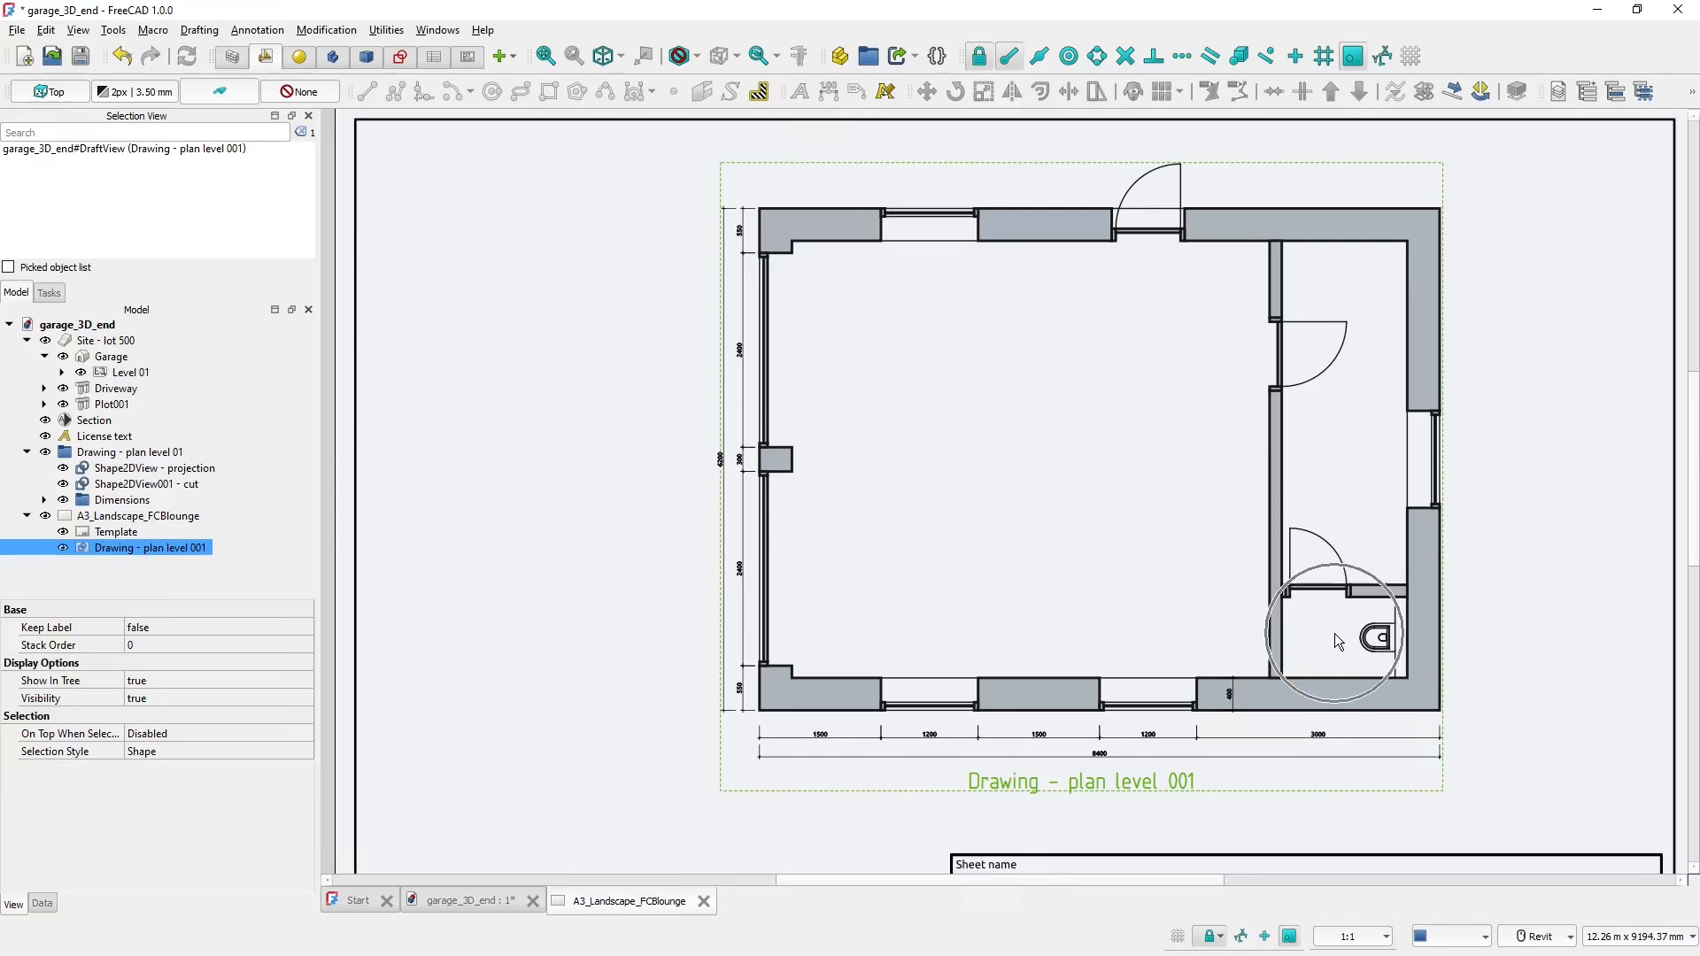
click(481, 904)
scroll(597, 698, down, 1)
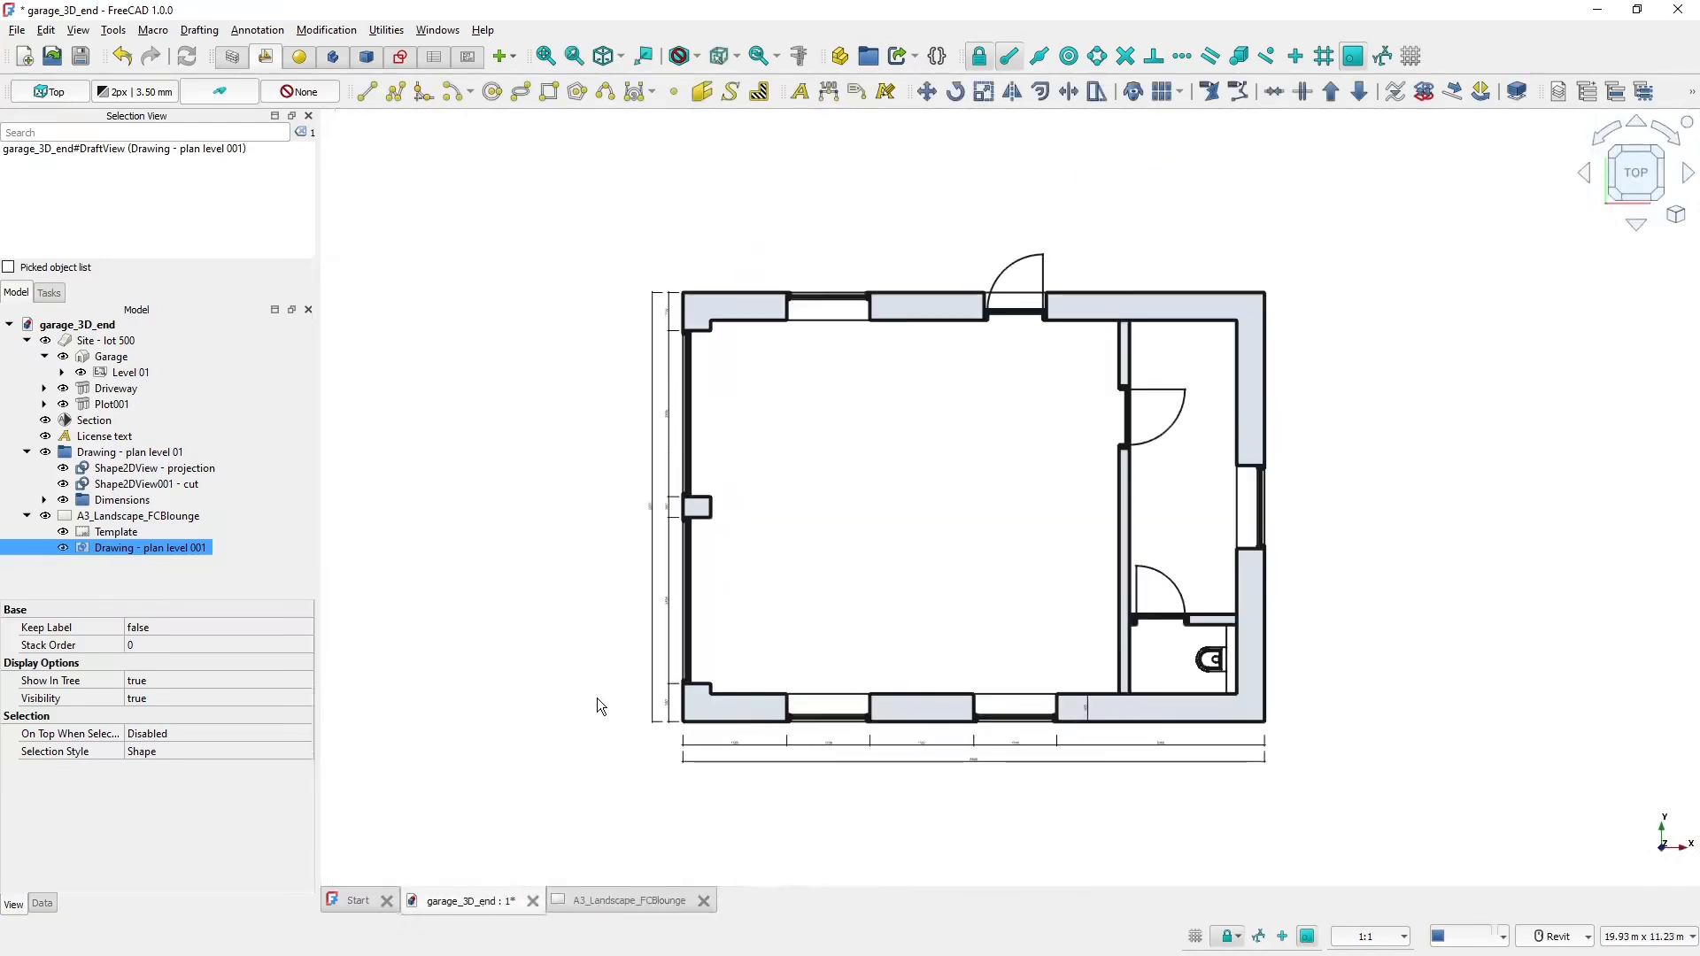
scroll(602, 677, down, 1)
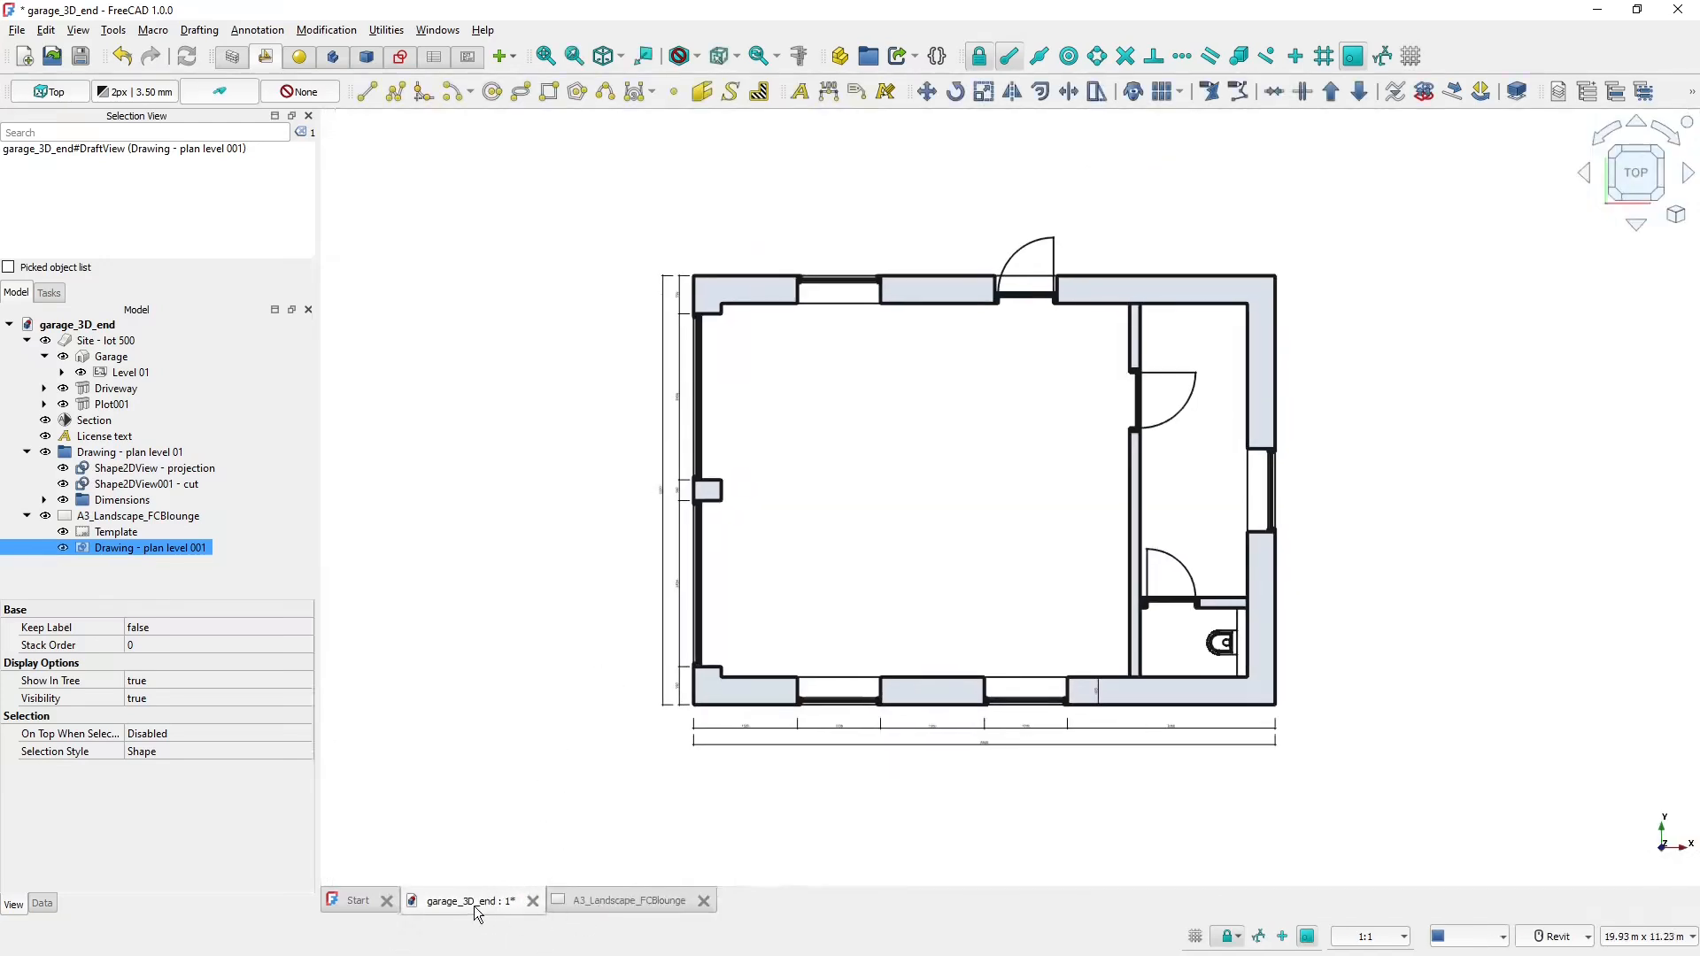
- Switch to the BIM workbench and place a two-line text "1.01 GARAGE" in the middle of the large room, with Continue turned off
click(235, 59)
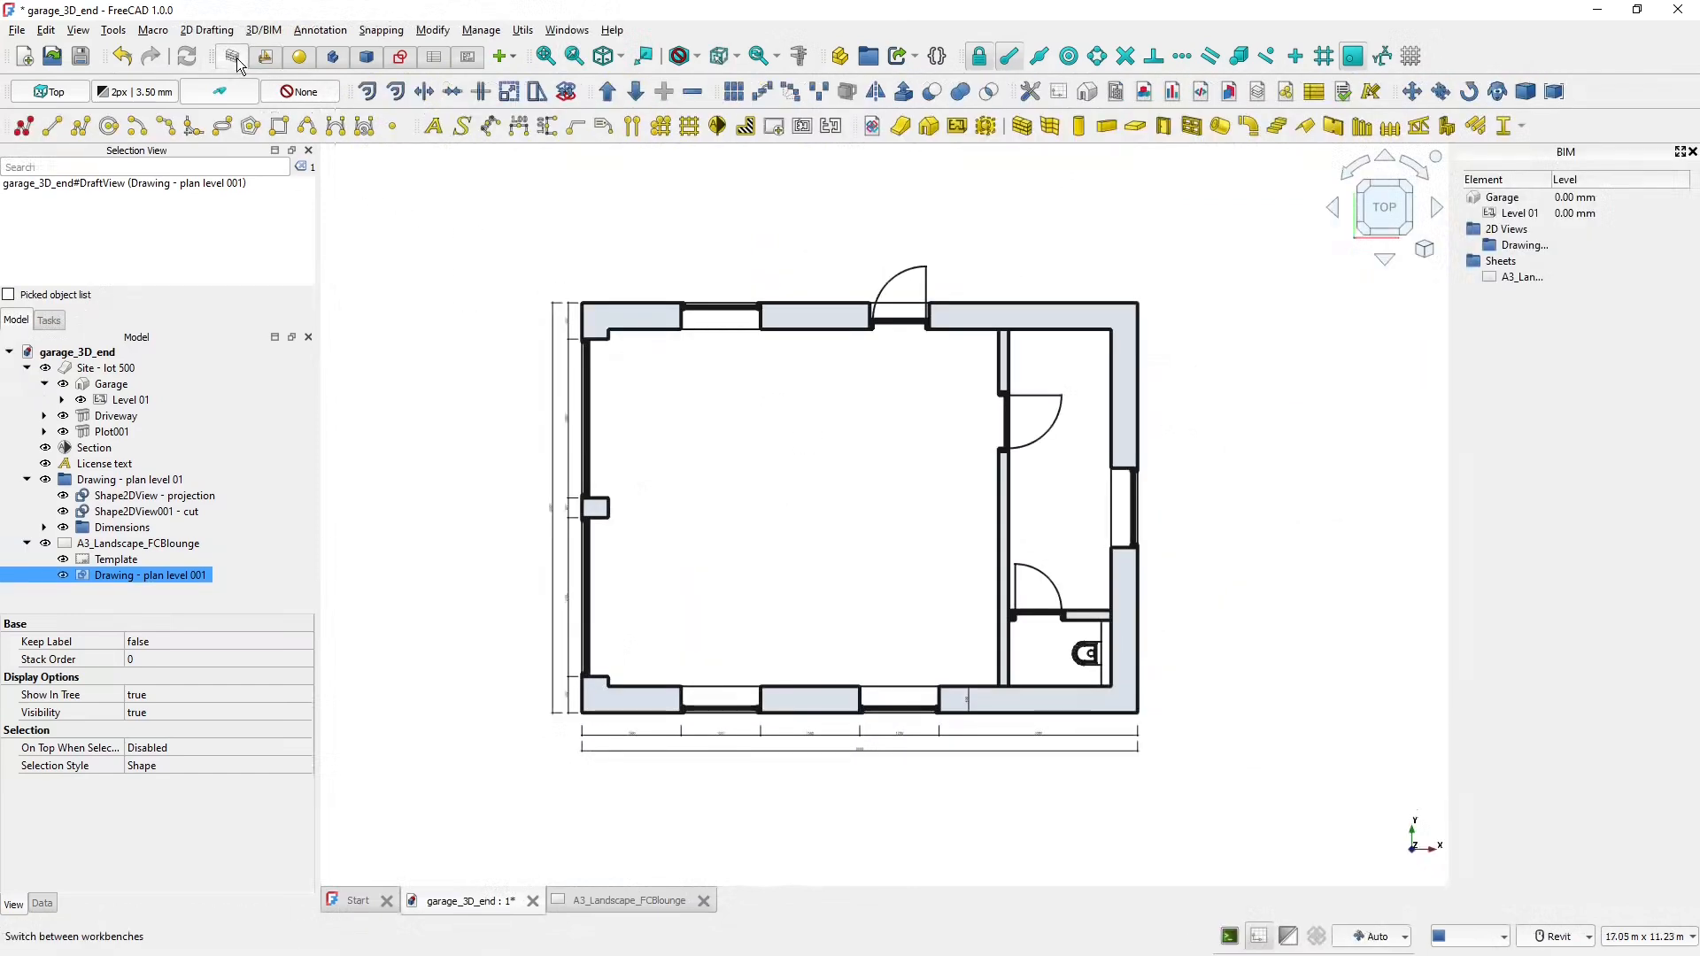
click(434, 127)
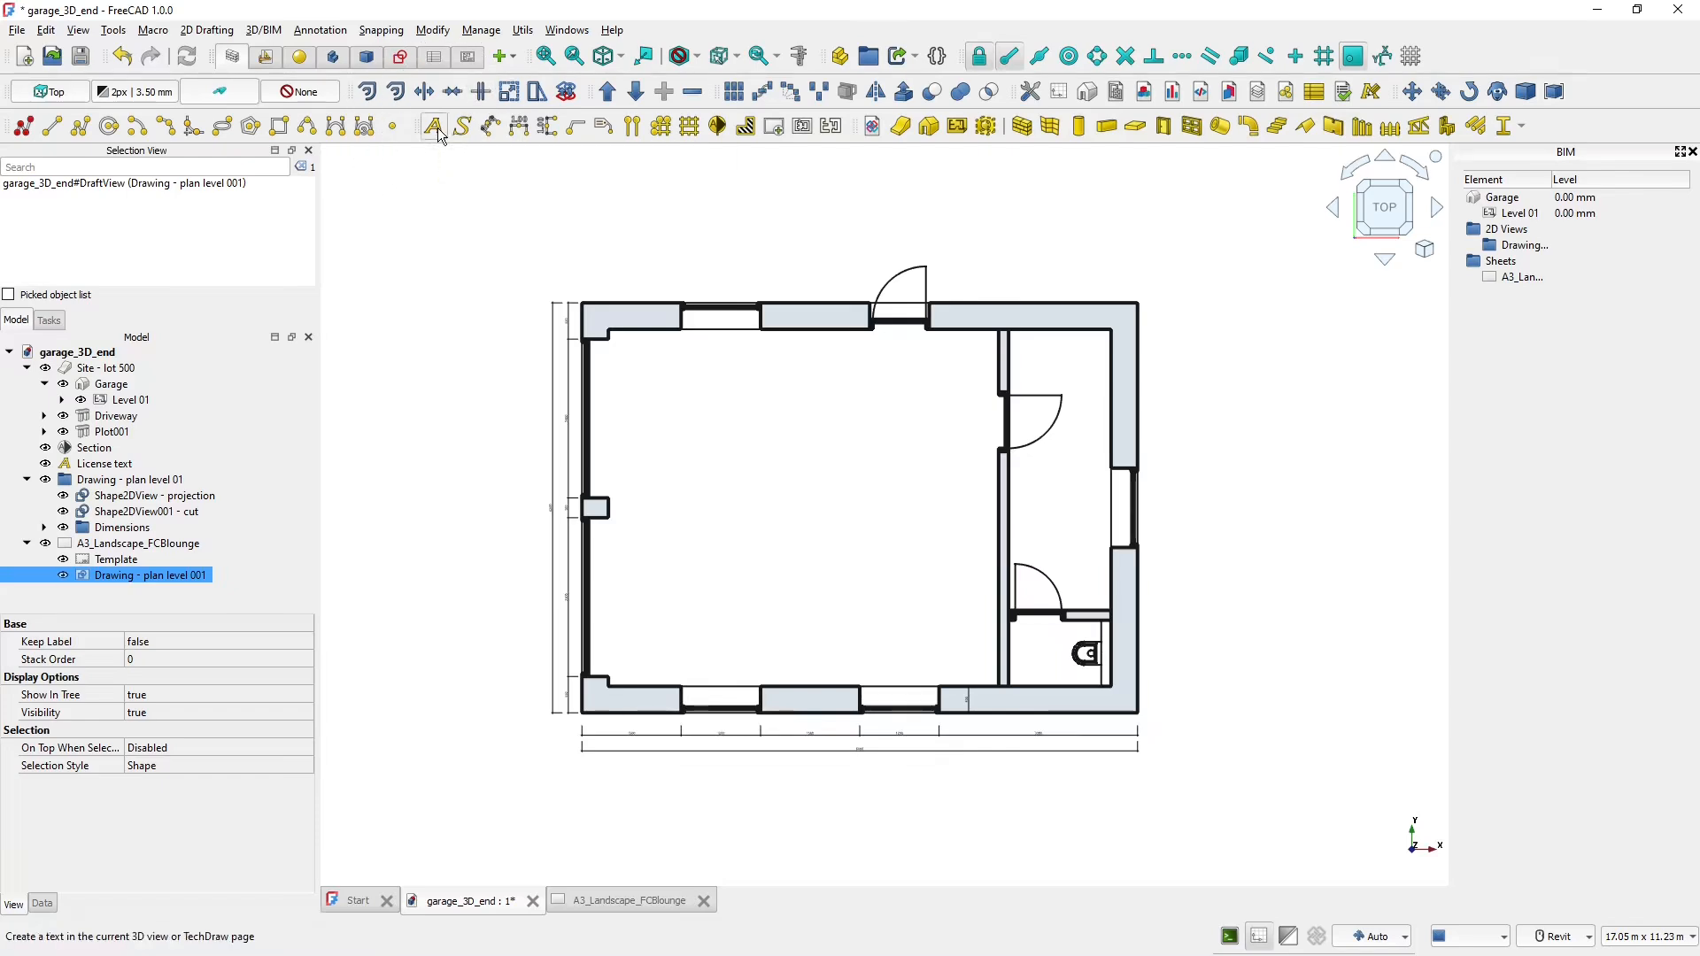
click(765, 514)
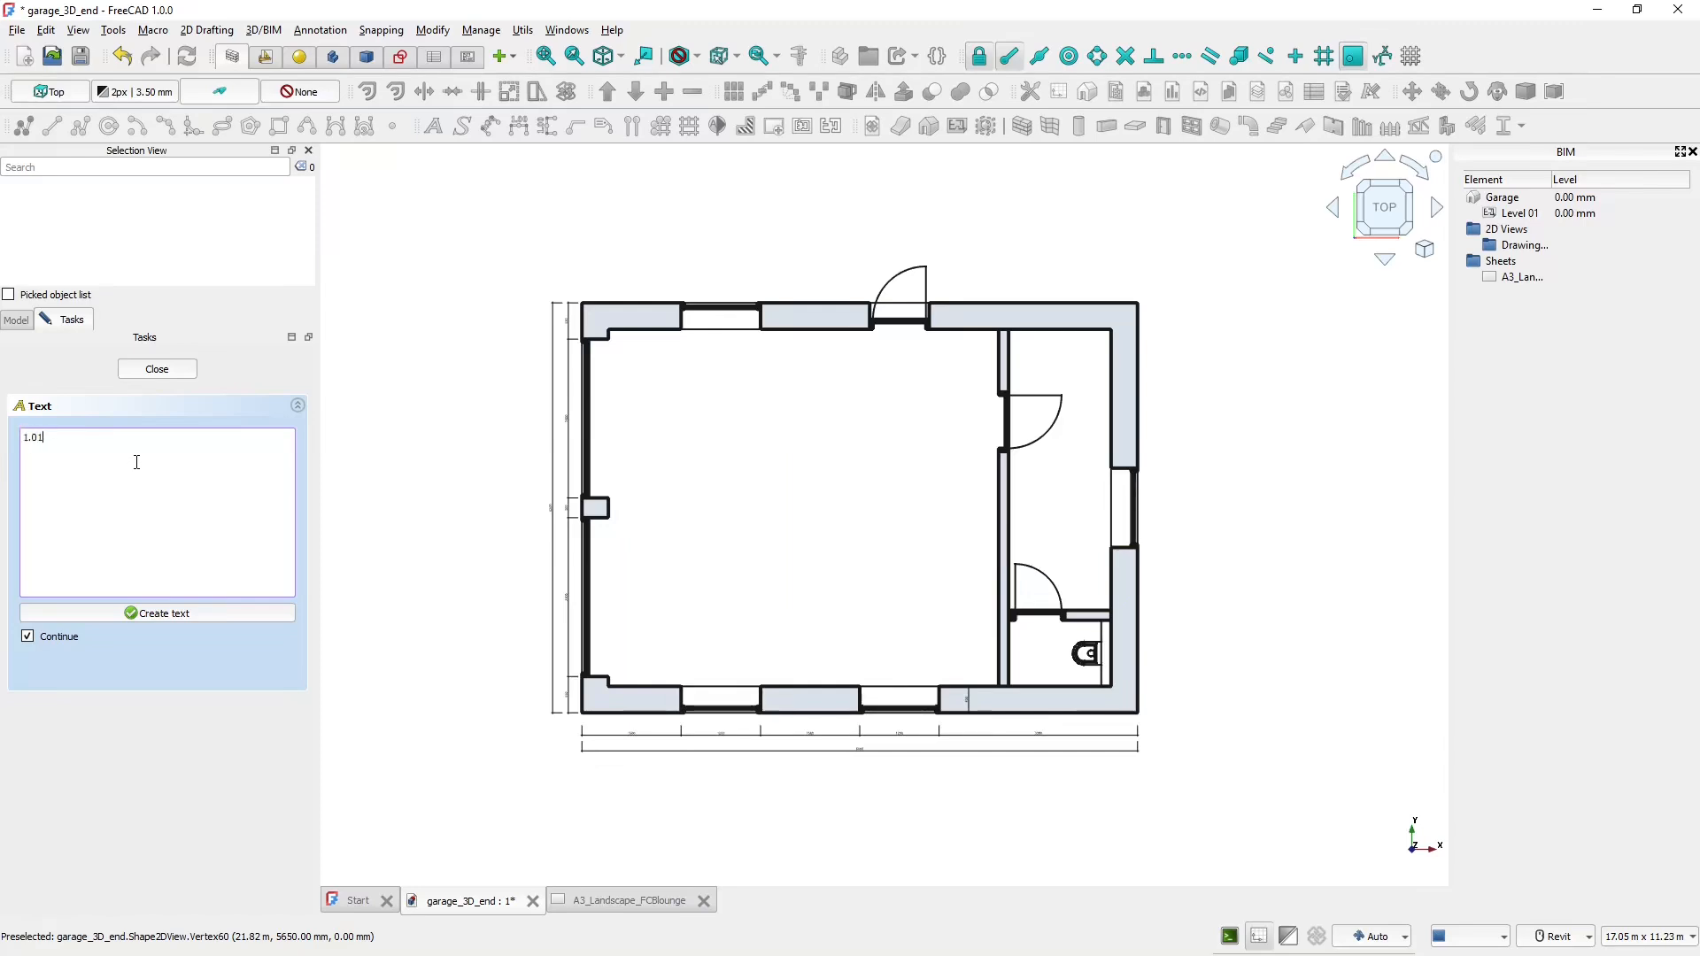
click(89, 447)
key(Return)
text(GARAGE)
click(159, 615)
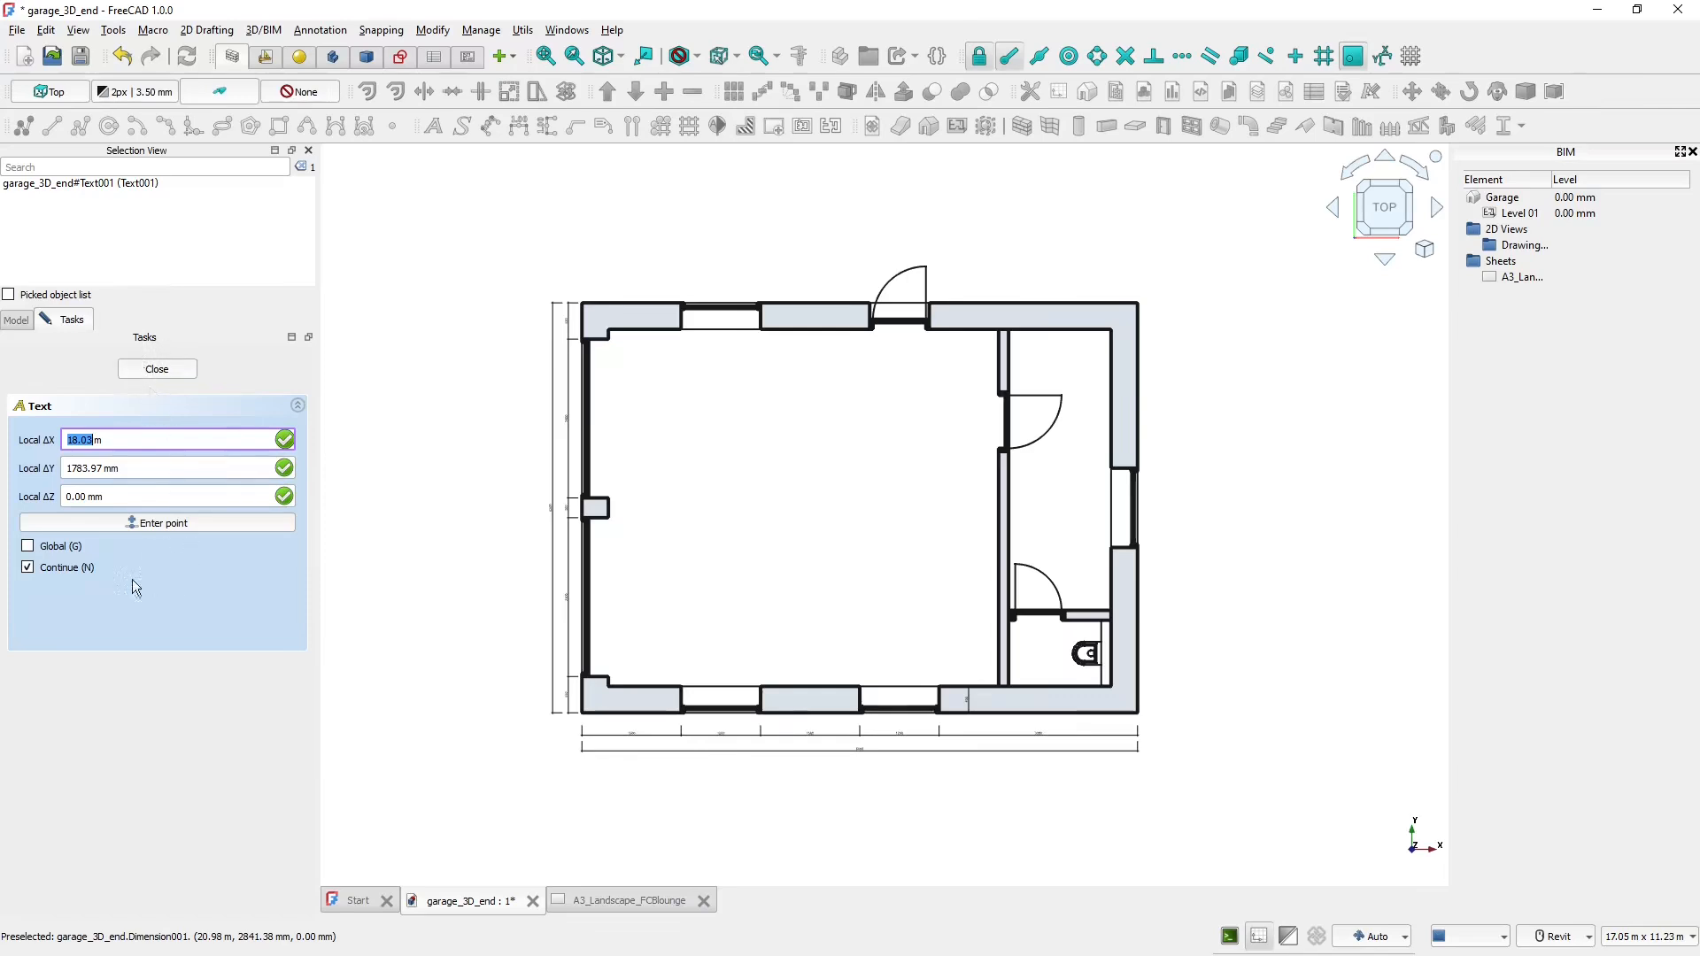
click(28, 569)
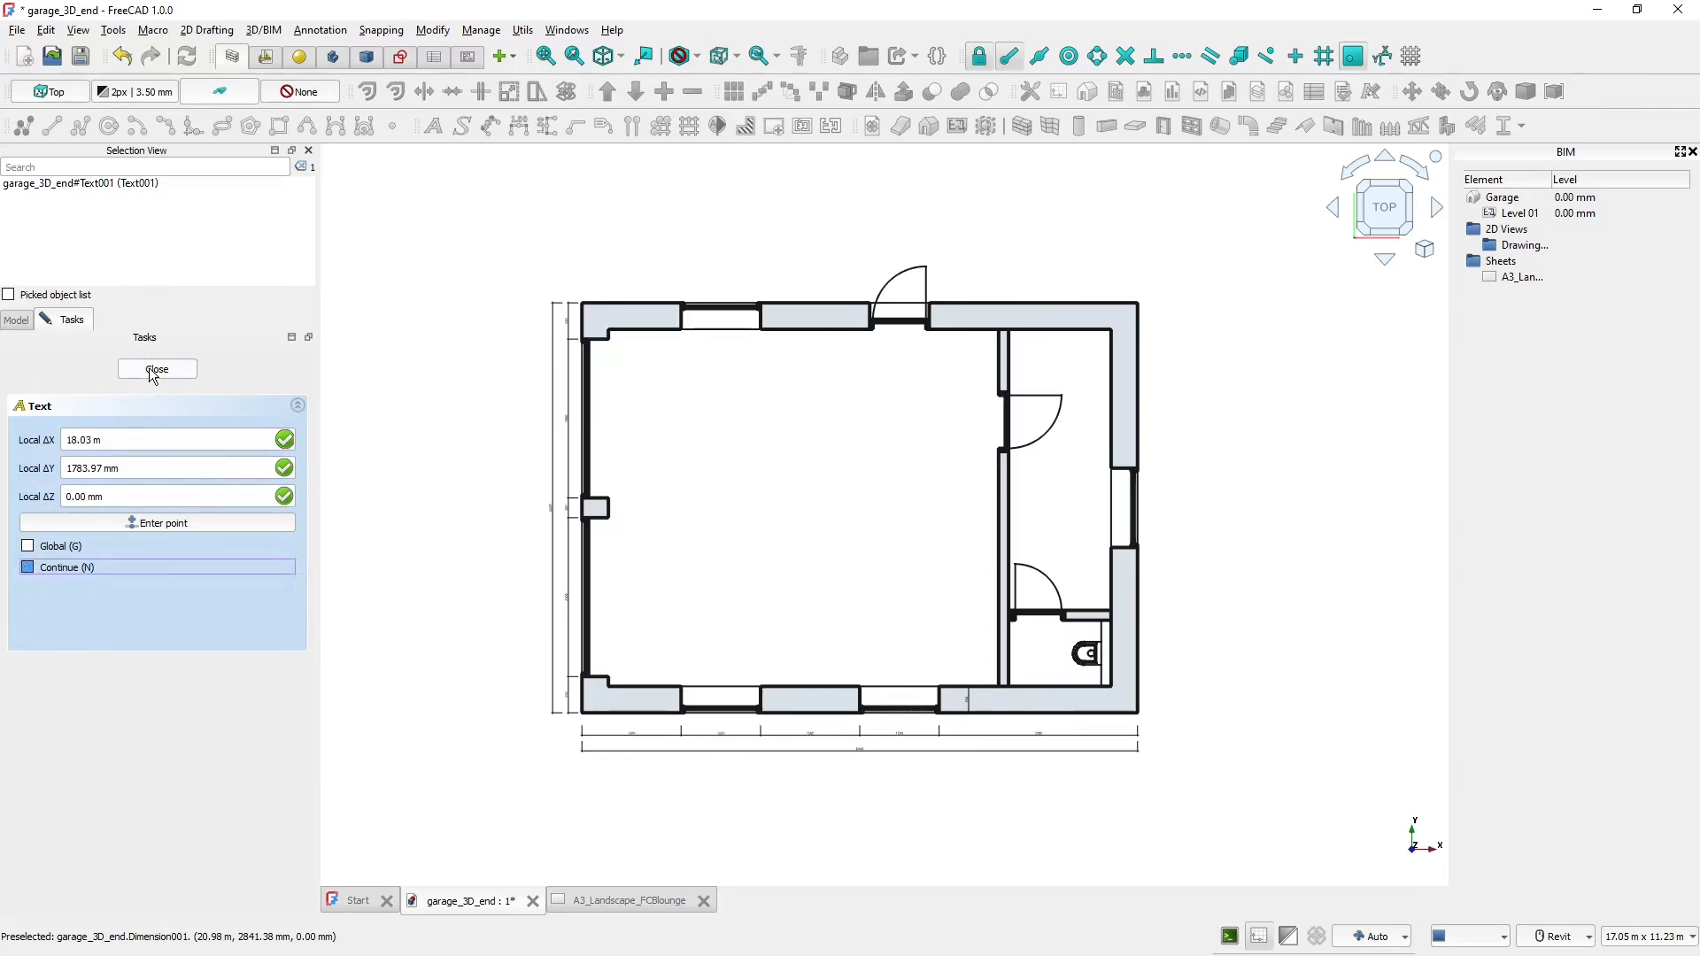
key(Escape)
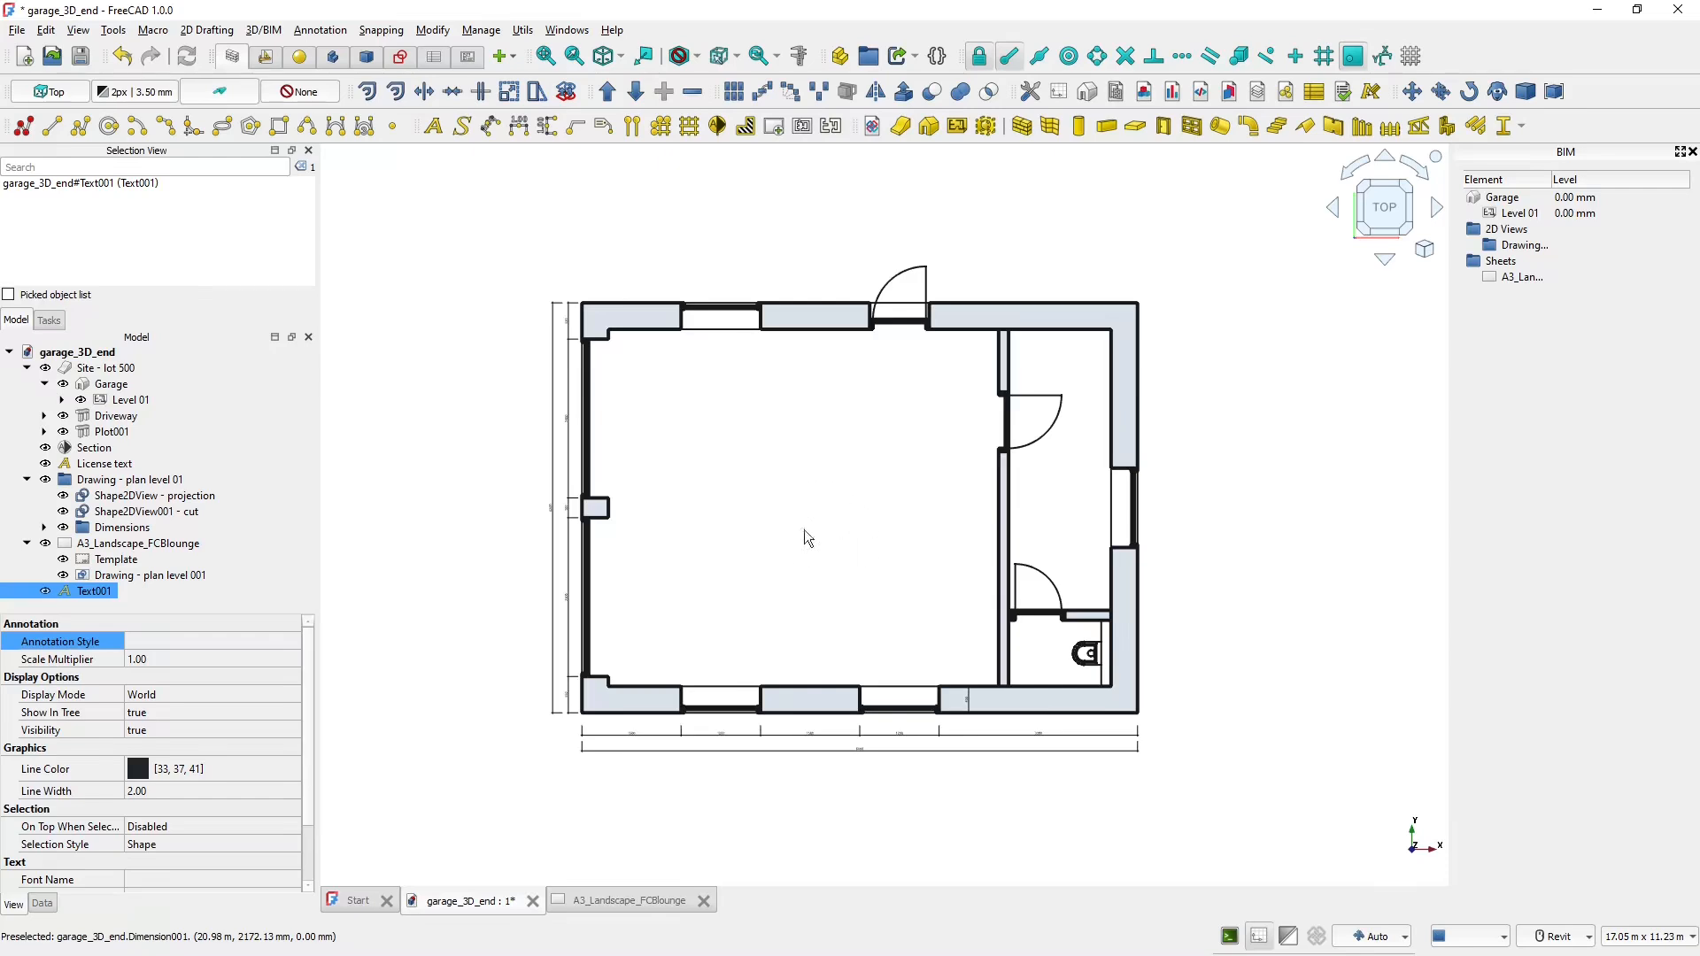
- Set the font size of the 1.01 GARAGE text to 150 mm
scroll(770, 519, up, 10)
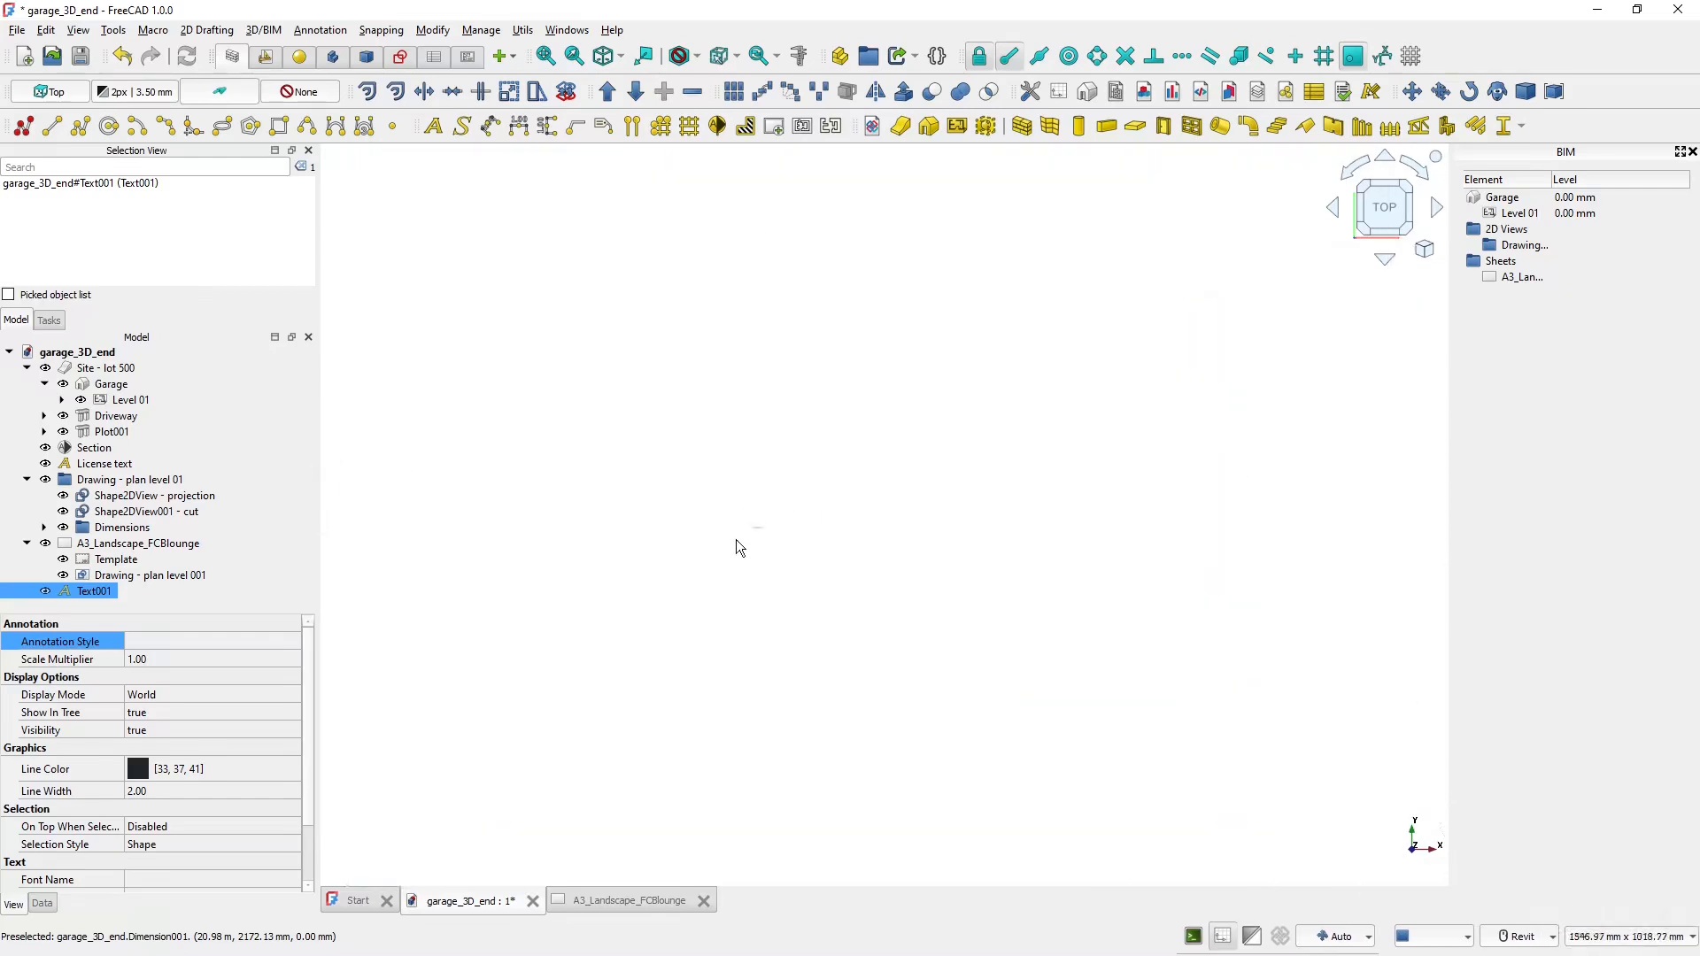
scroll(770, 509, up, 5)
scroll(775, 480, down, 15)
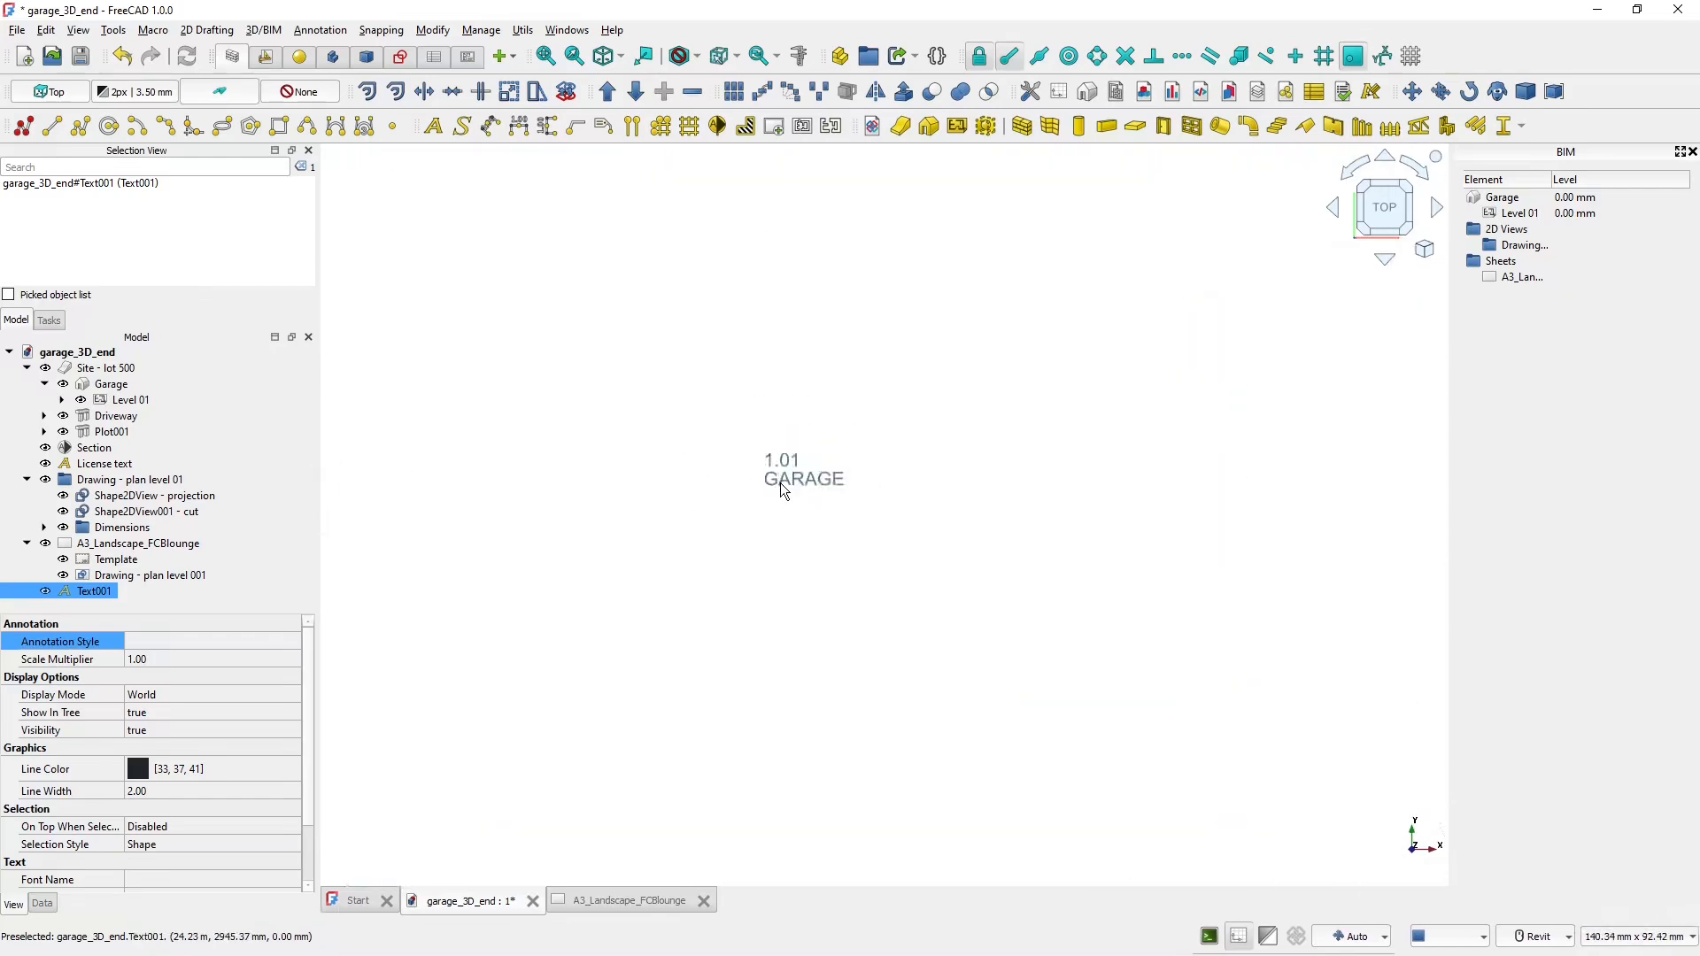
scroll(770, 480, up, 1)
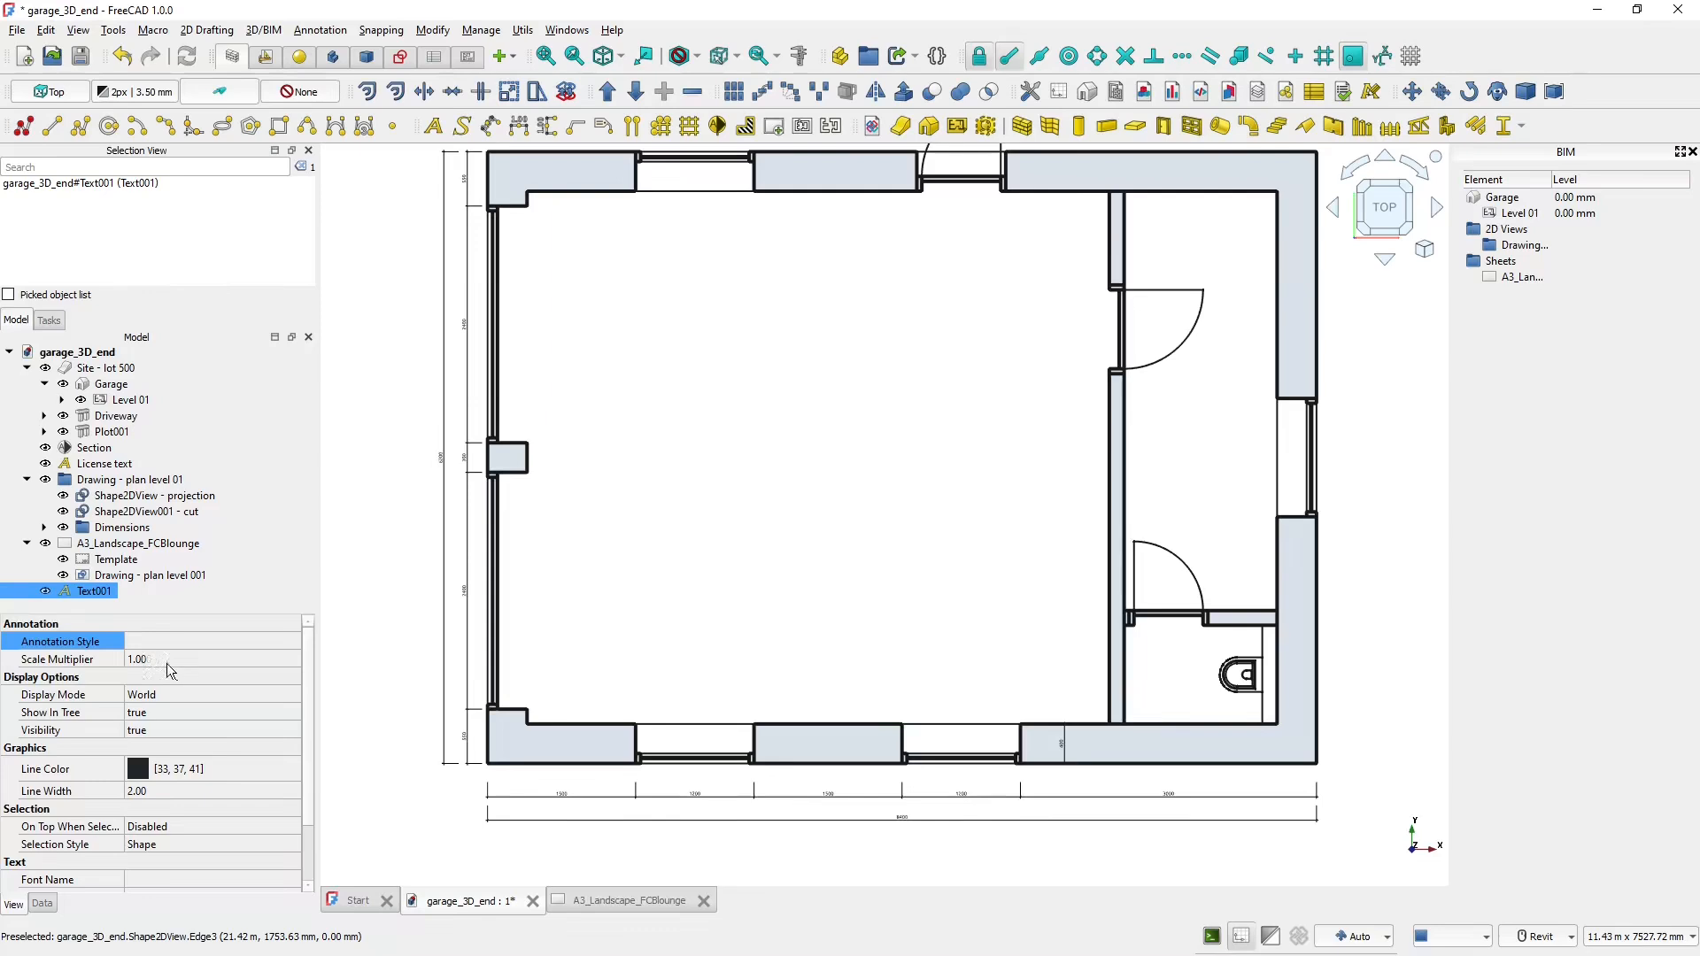
click(115, 576)
click(99, 593)
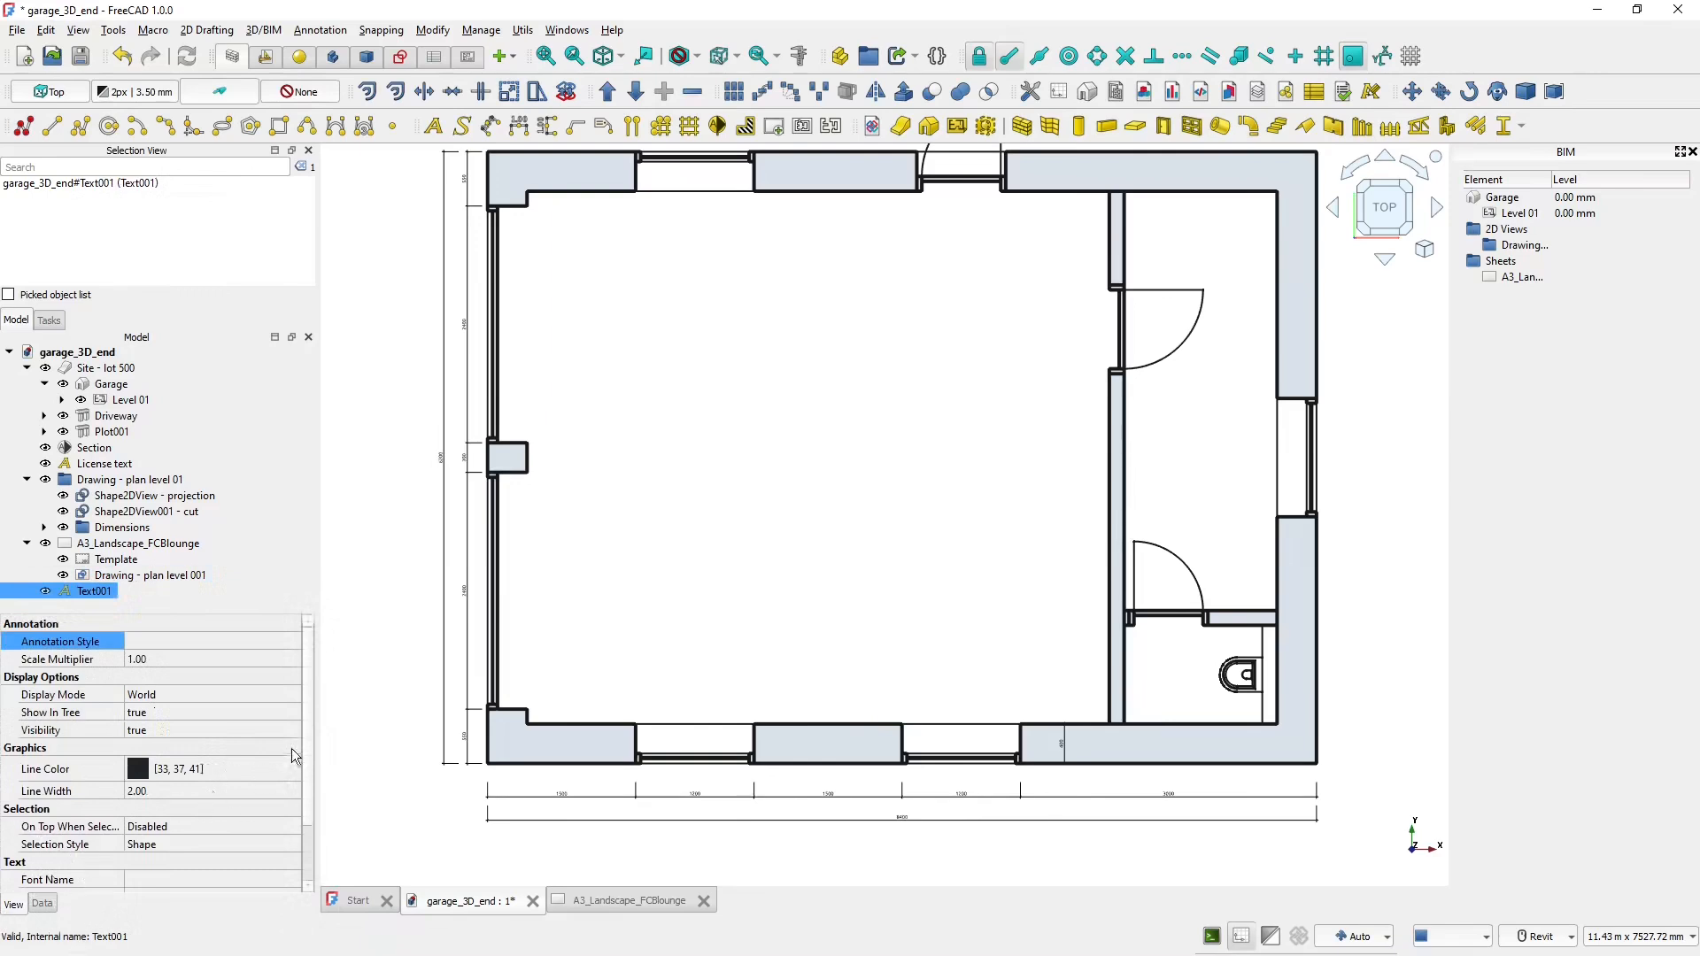
drag(306, 728, 310, 799)
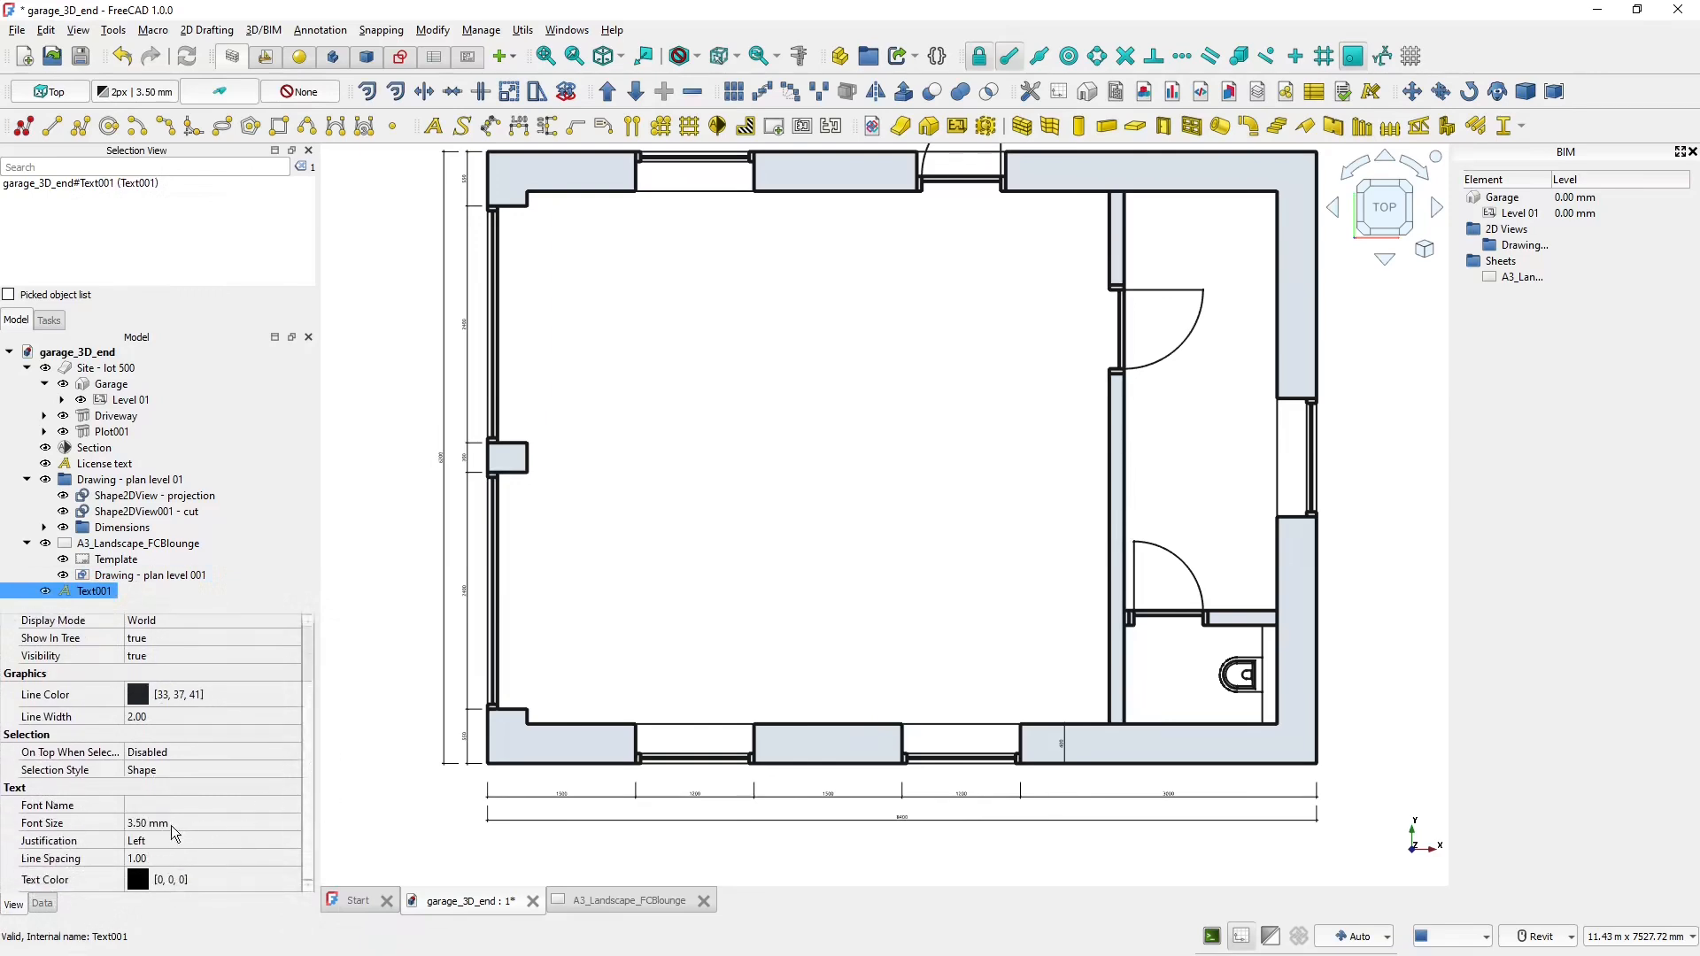
click(194, 825)
text(150)
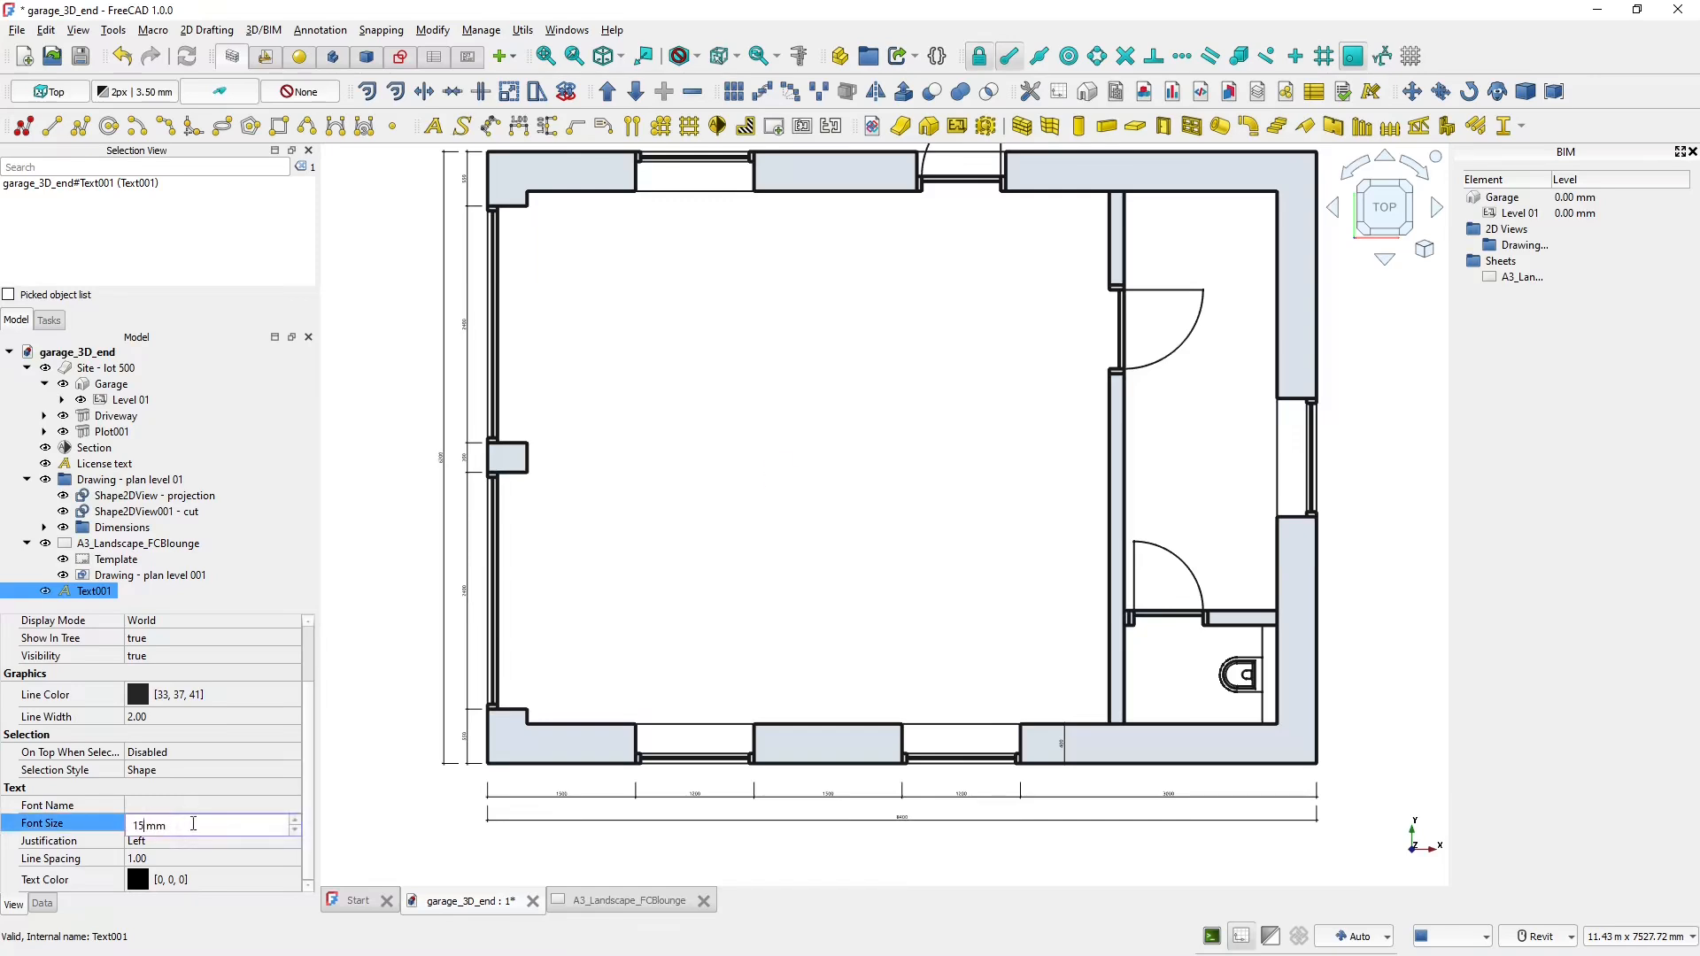
key(Return)
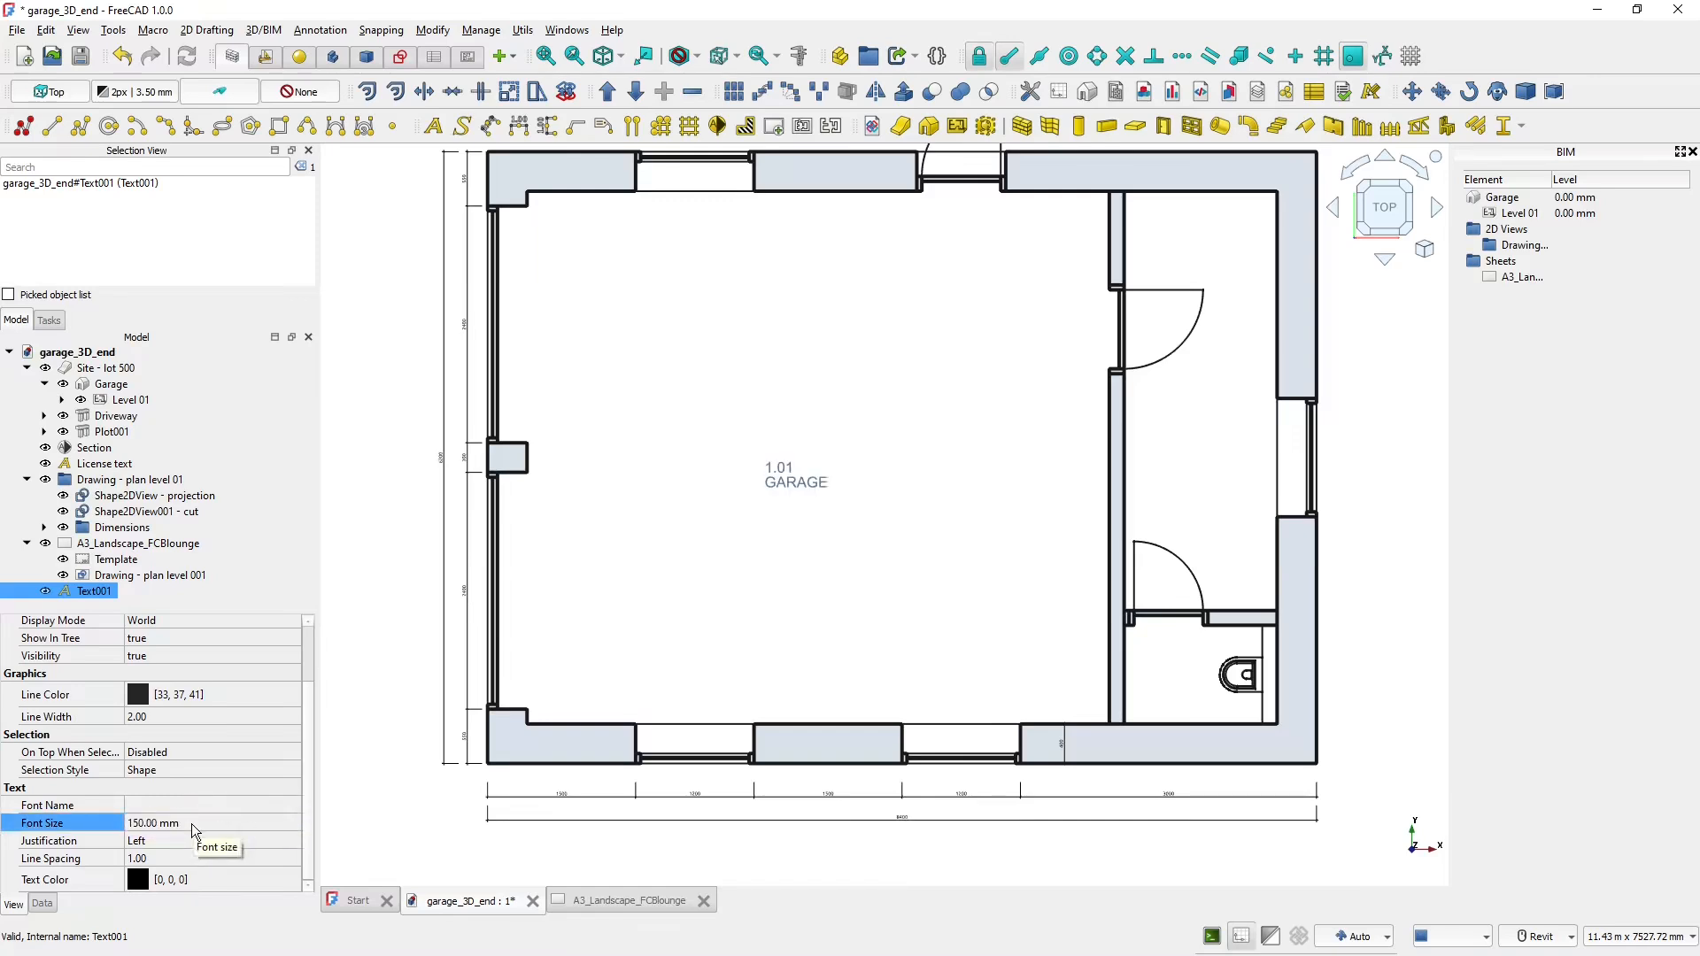
- Set the 1.01 GARAGE text's justification to Center and its font size to 250 mm
click(170, 841)
click(212, 842)
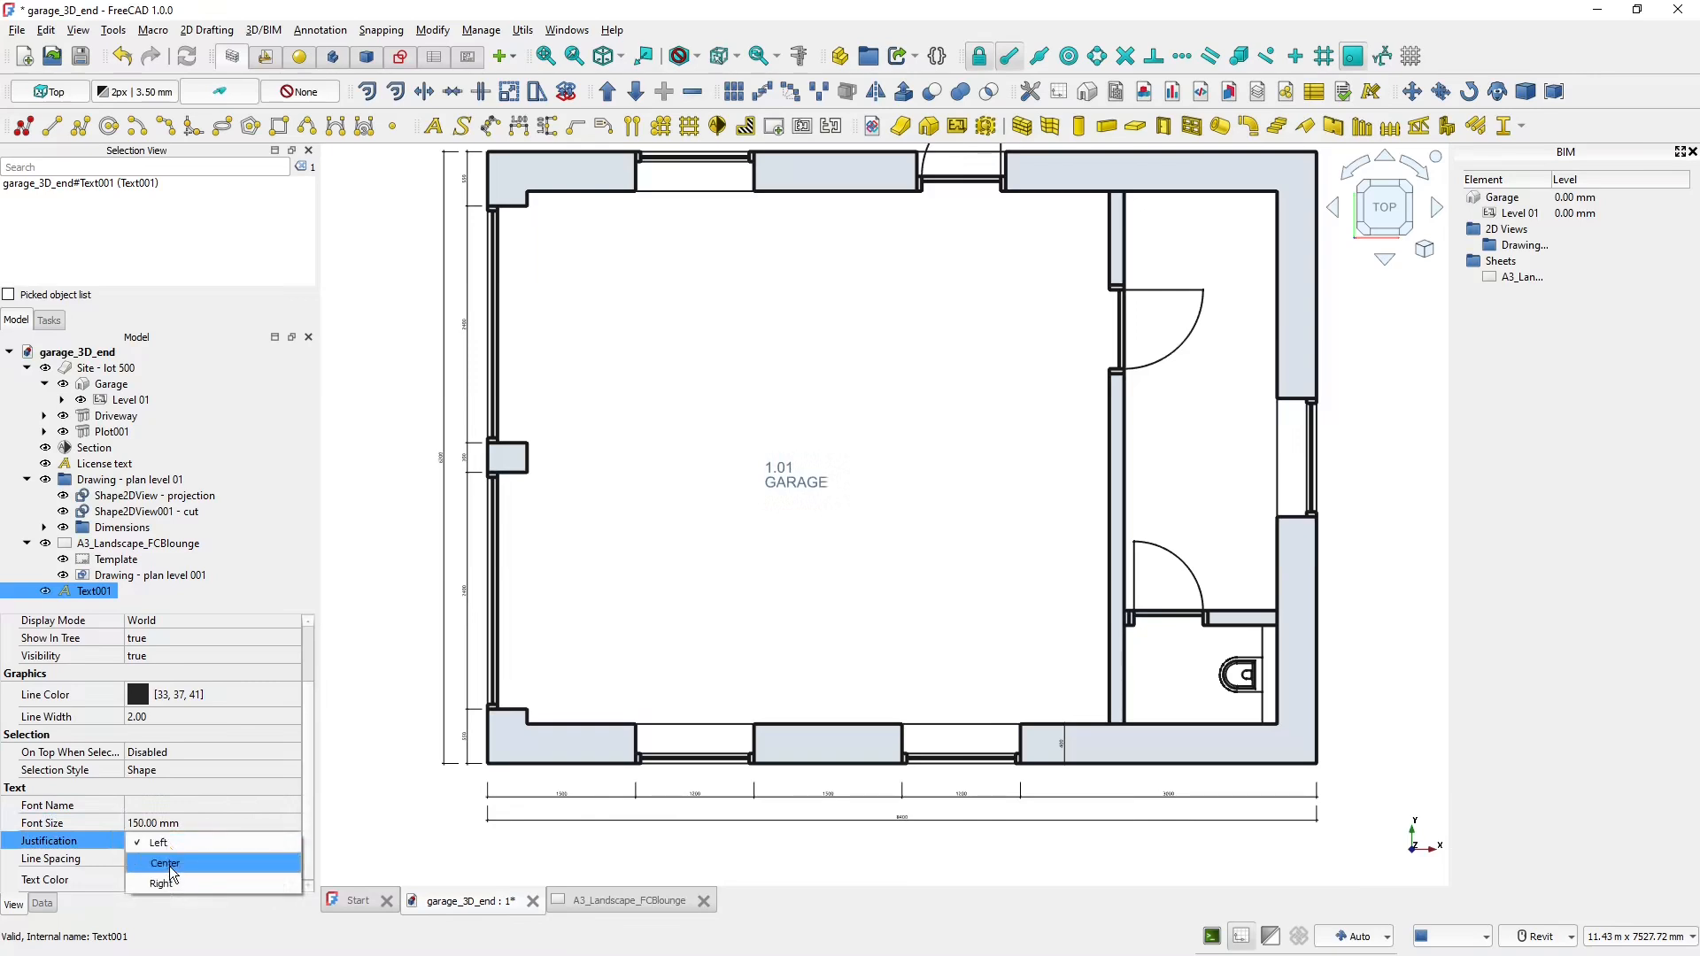
click(146, 876)
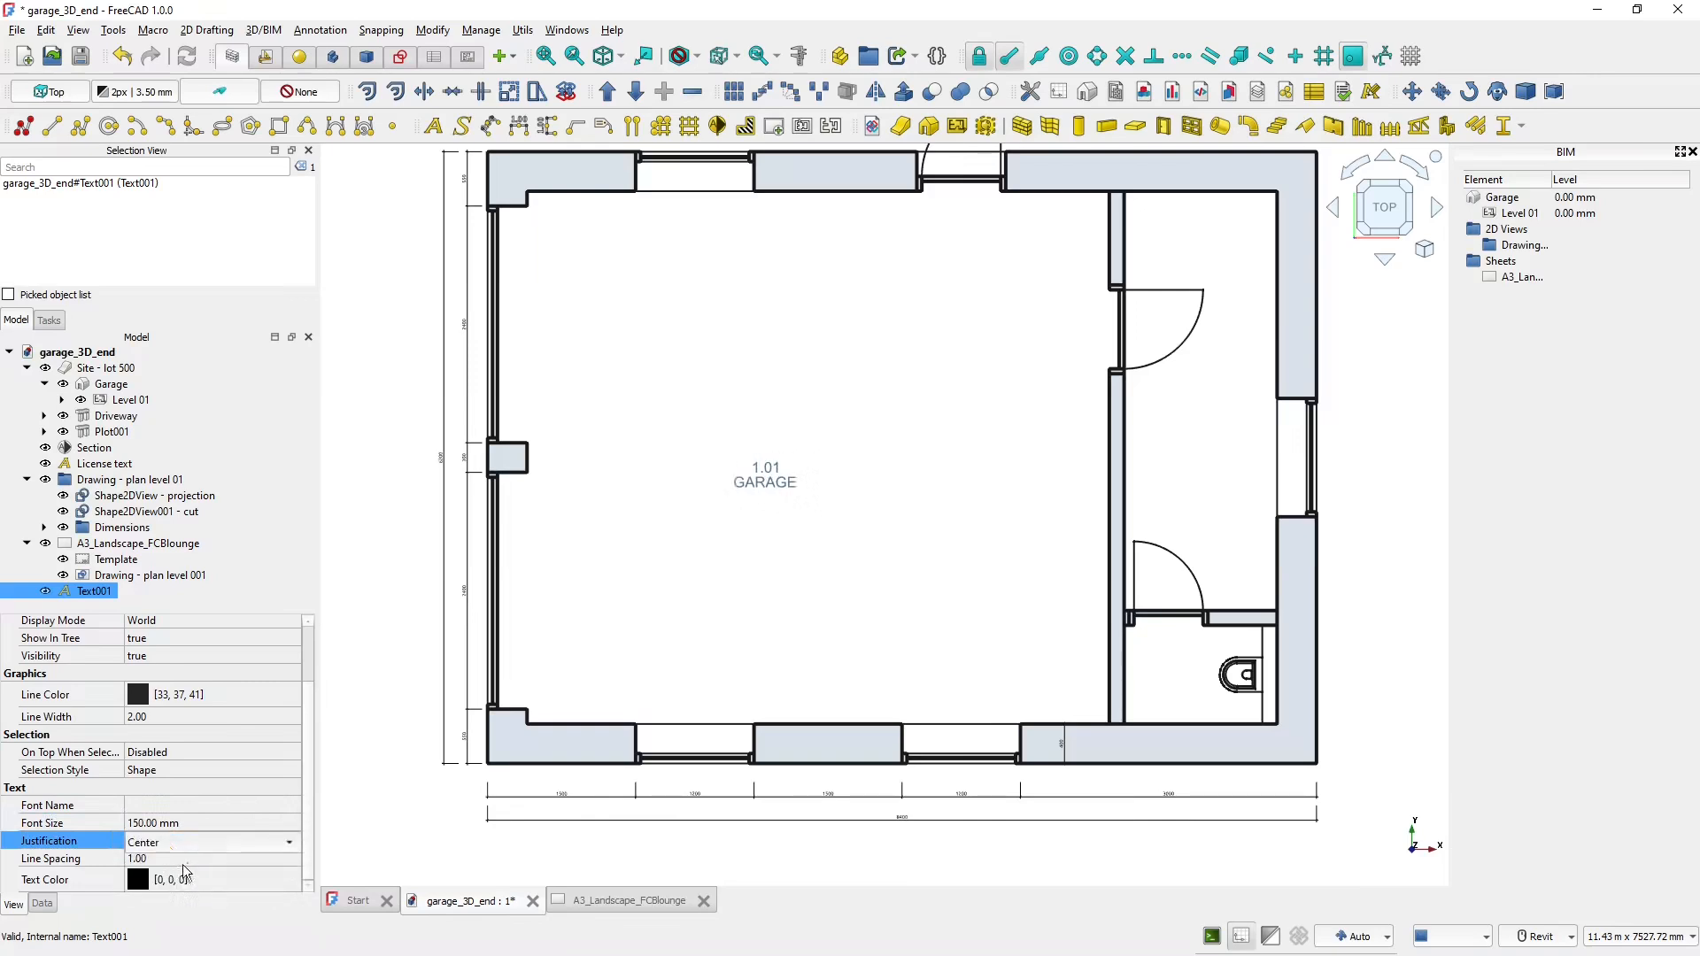
click(211, 824)
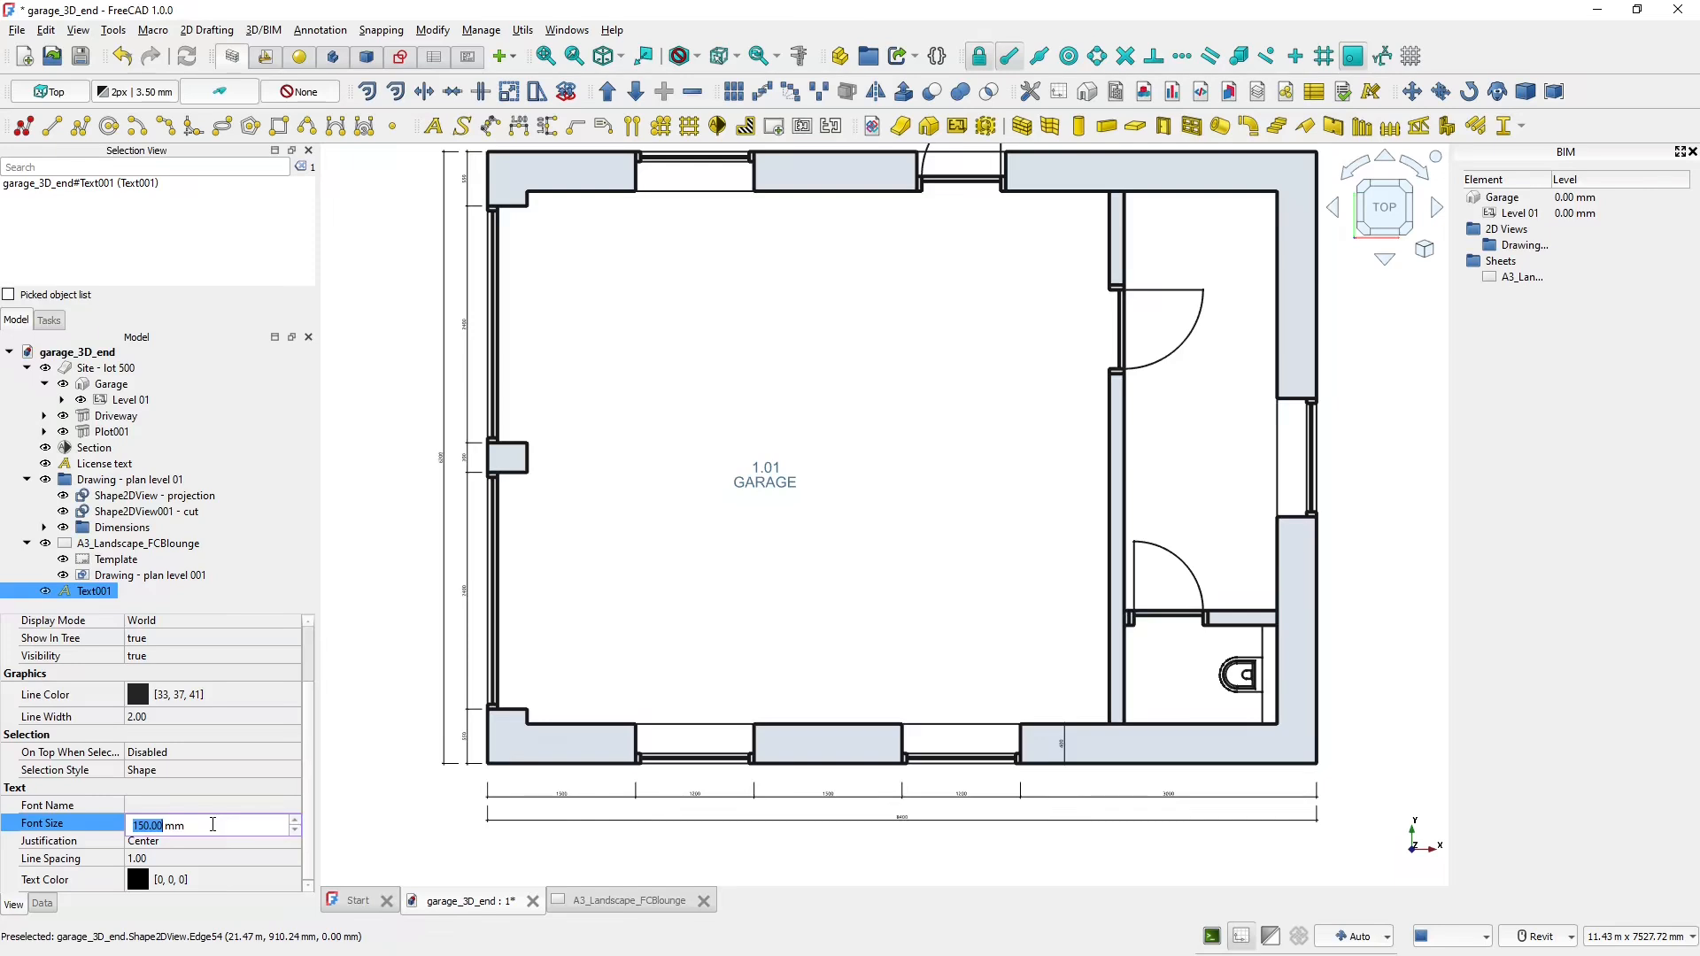
text(250)
key(Return)
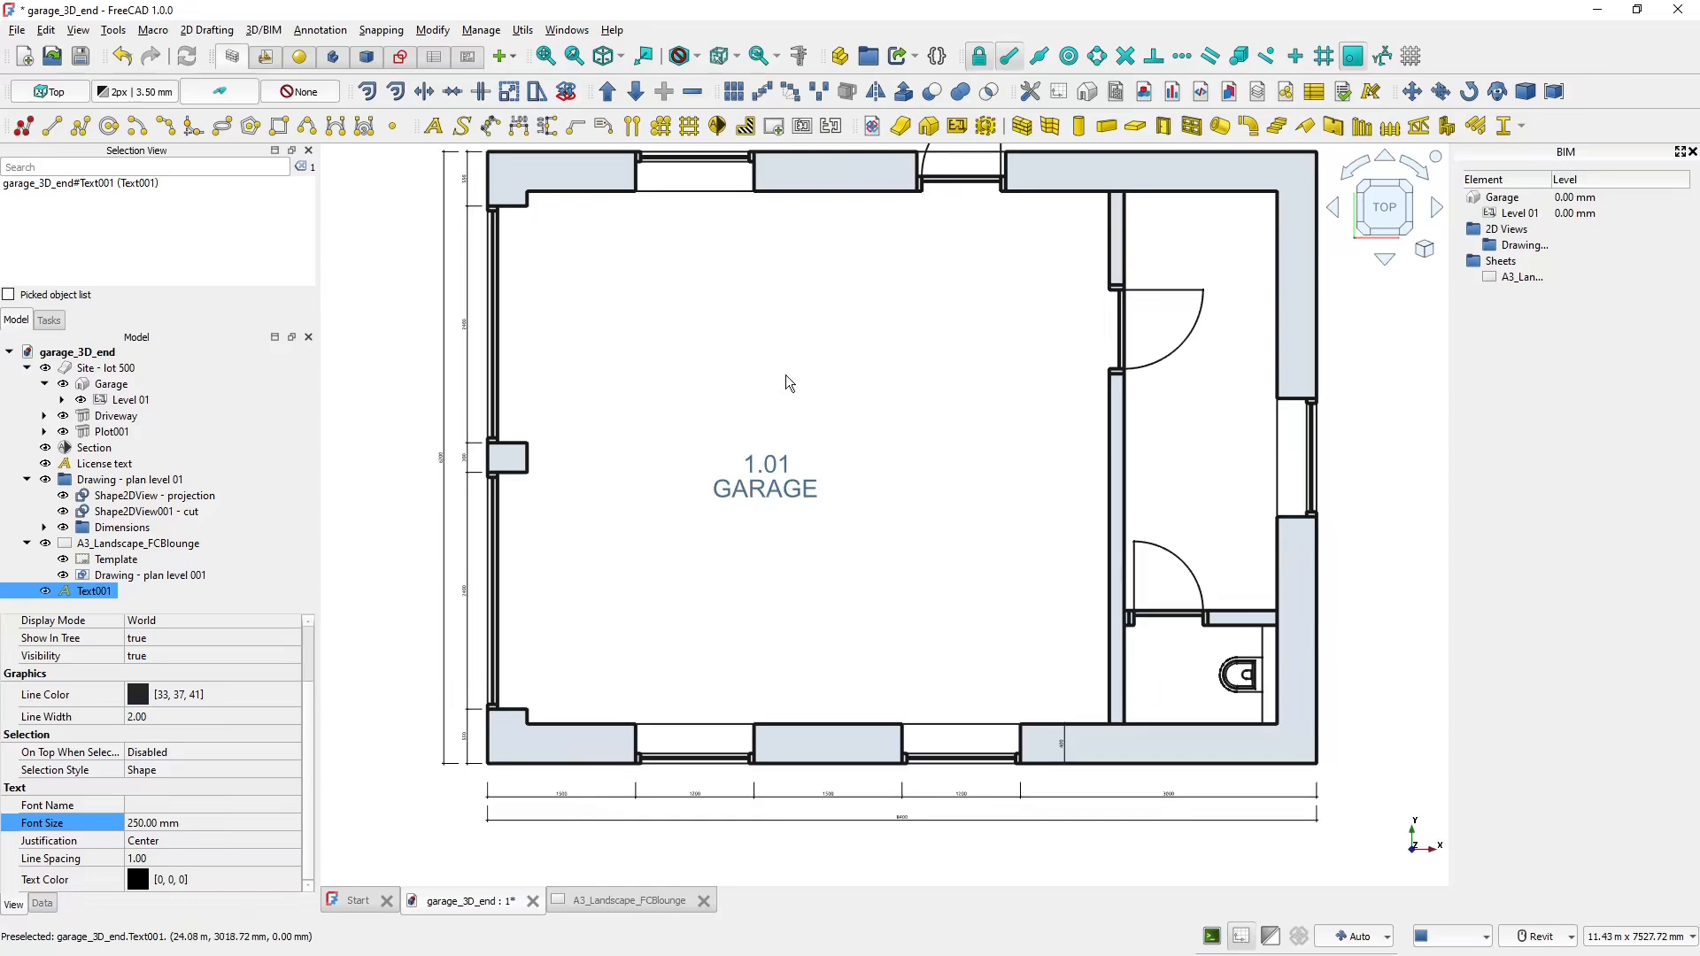
- Copy the 1.01 GARAGE text into the middle of the narrow room beside the garage
click(1442, 95)
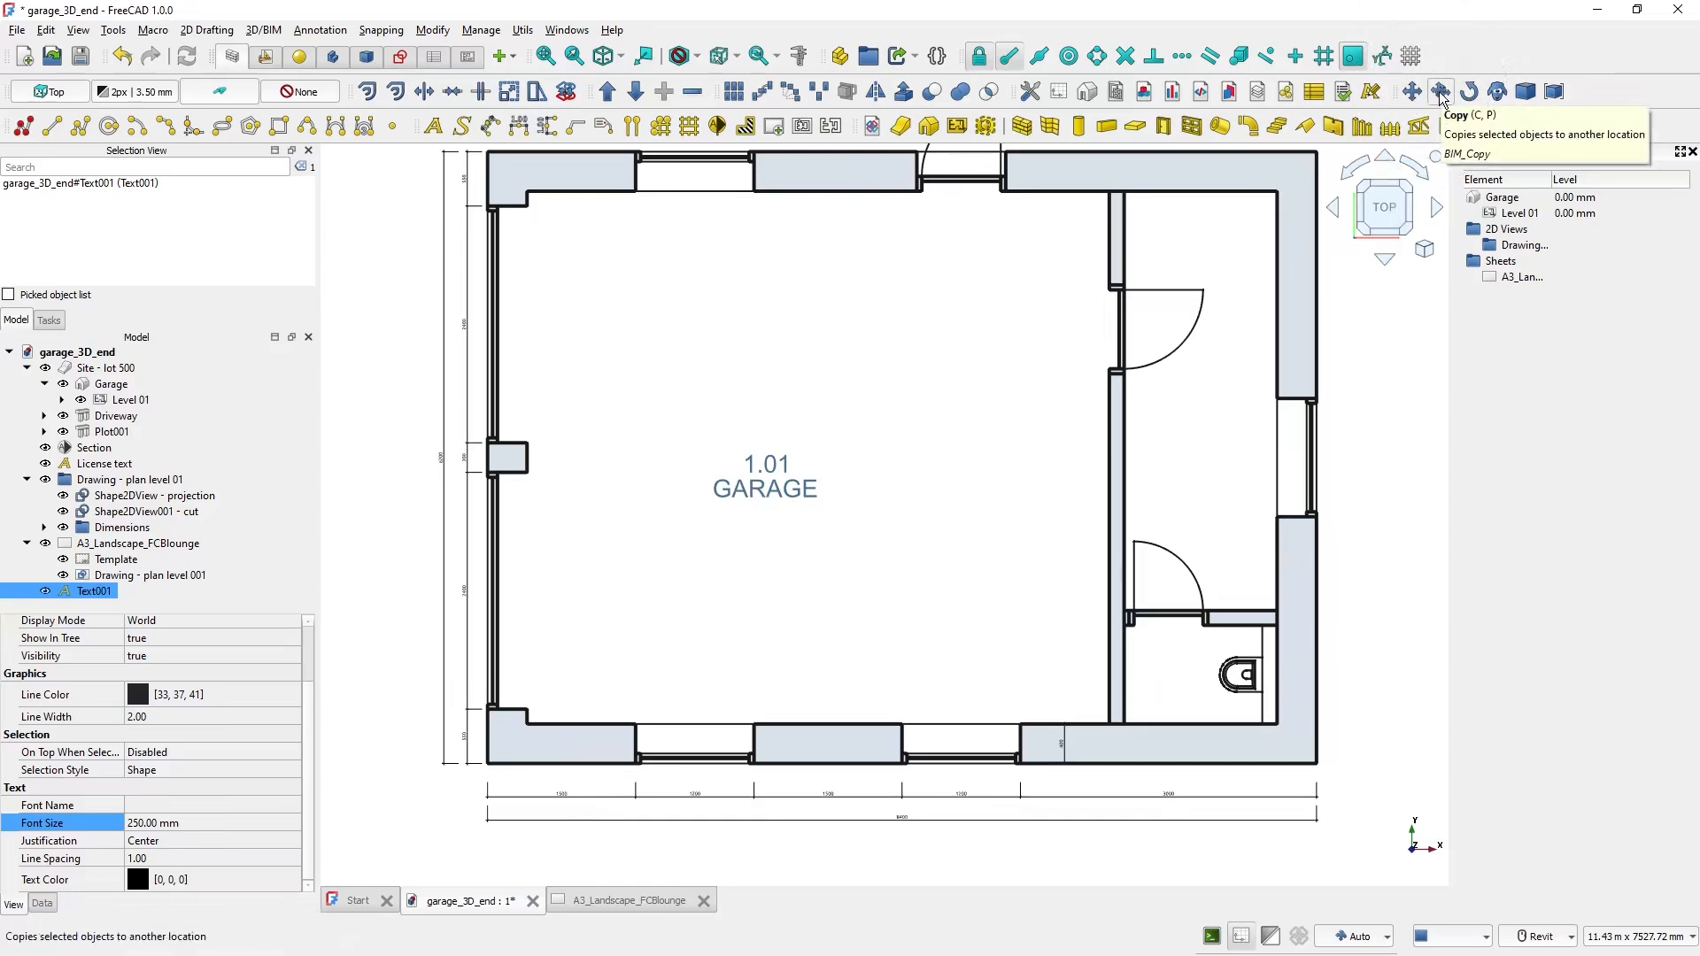
click(764, 499)
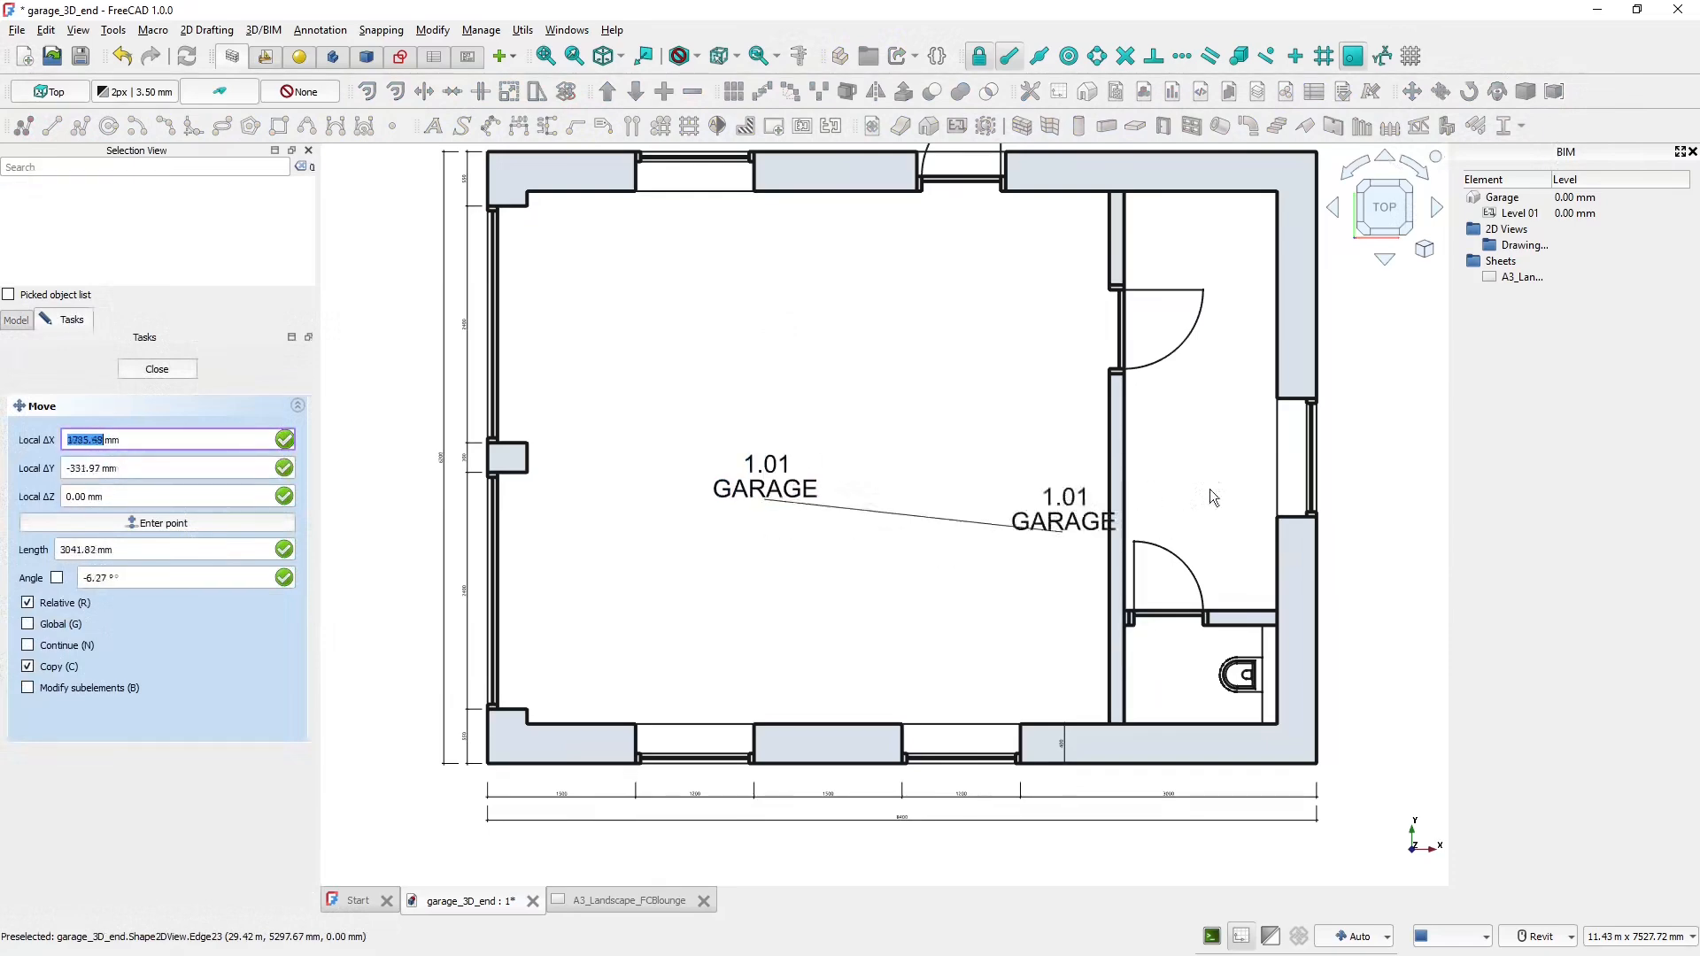
click(1198, 448)
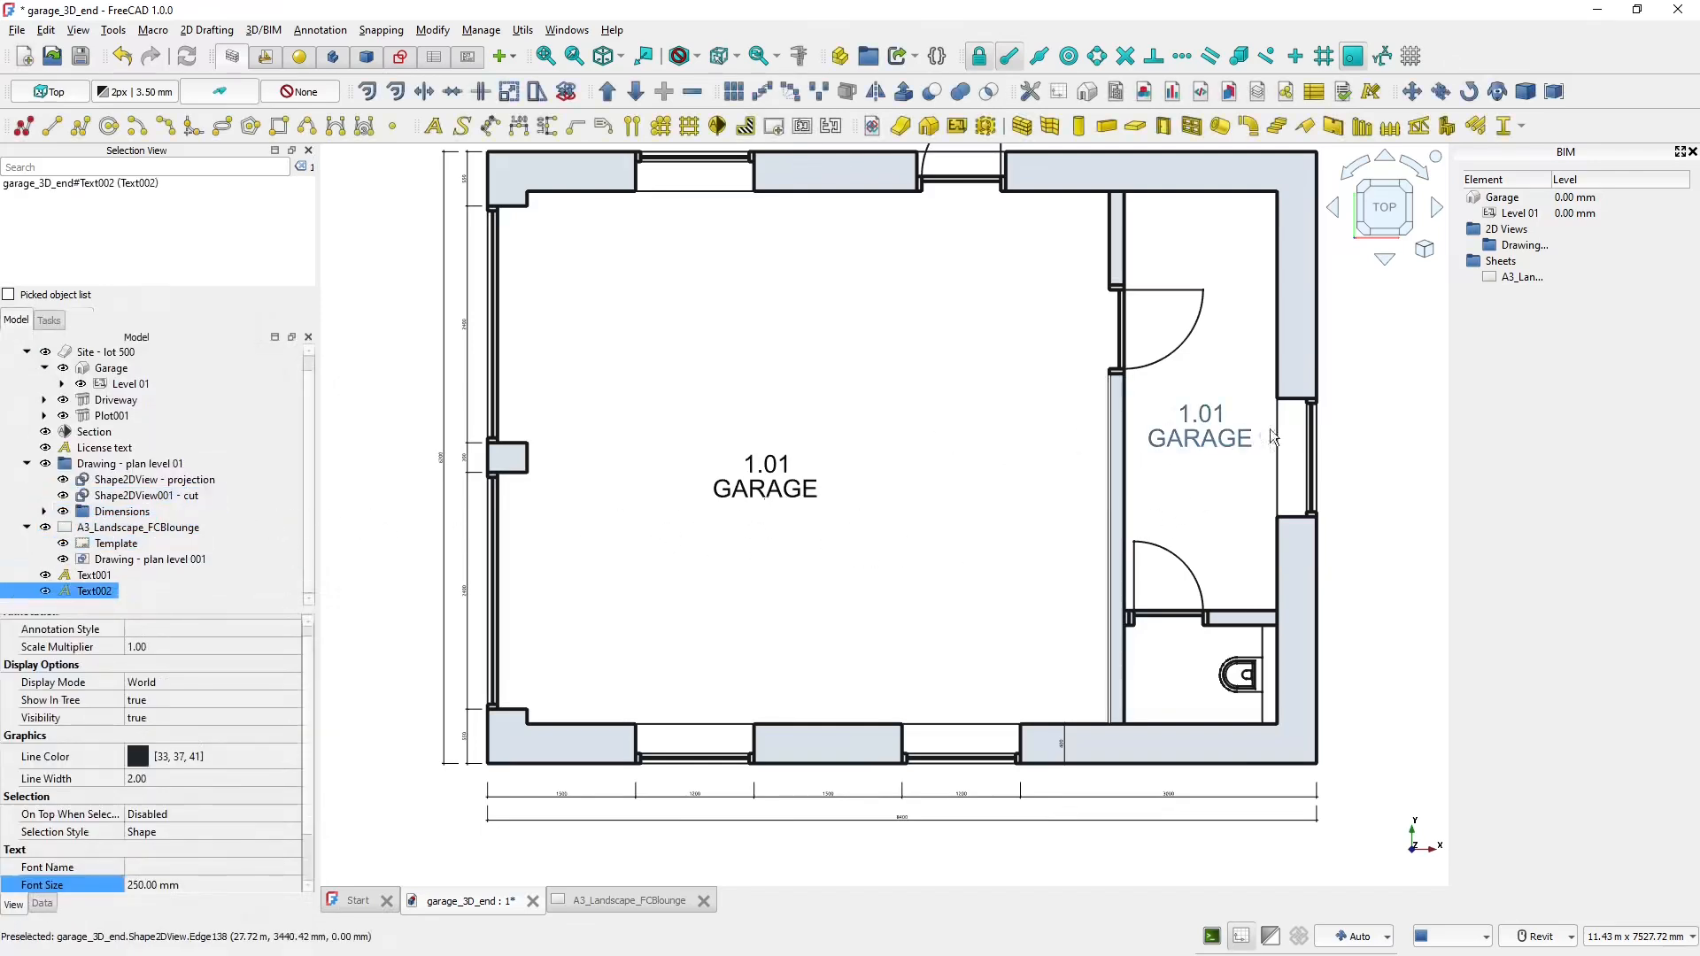
- Change the copied room text to "1.02" with "TECHNICAL" on the second line
click(1173, 445)
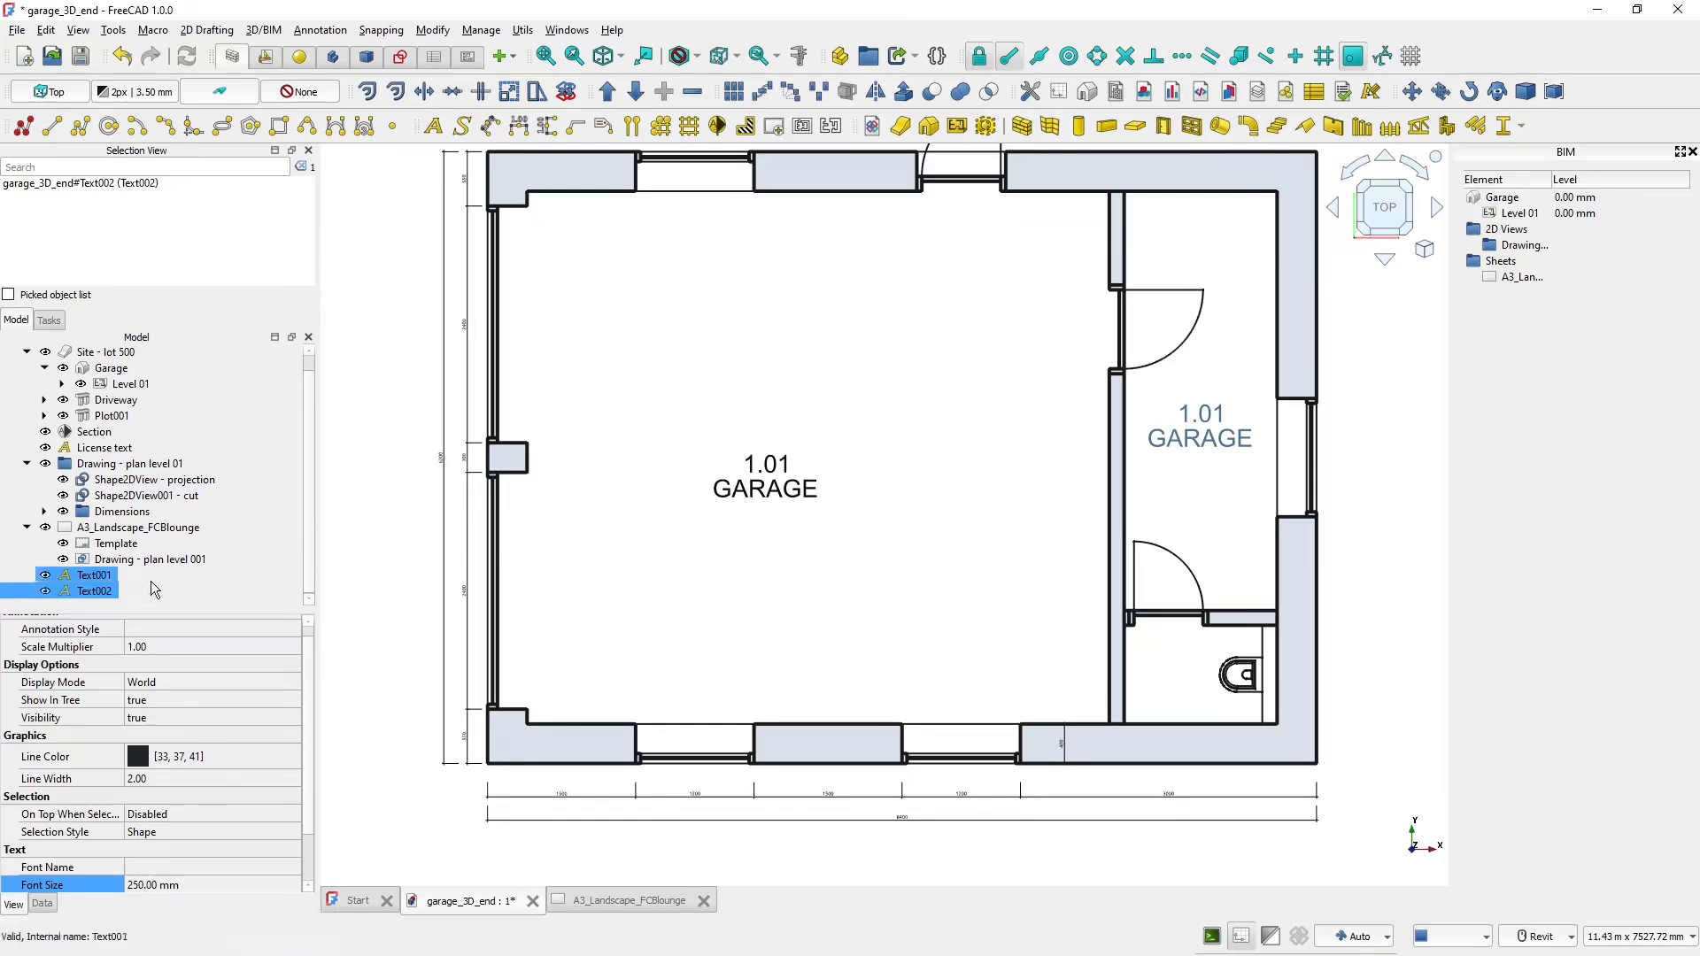
double_click(94, 593)
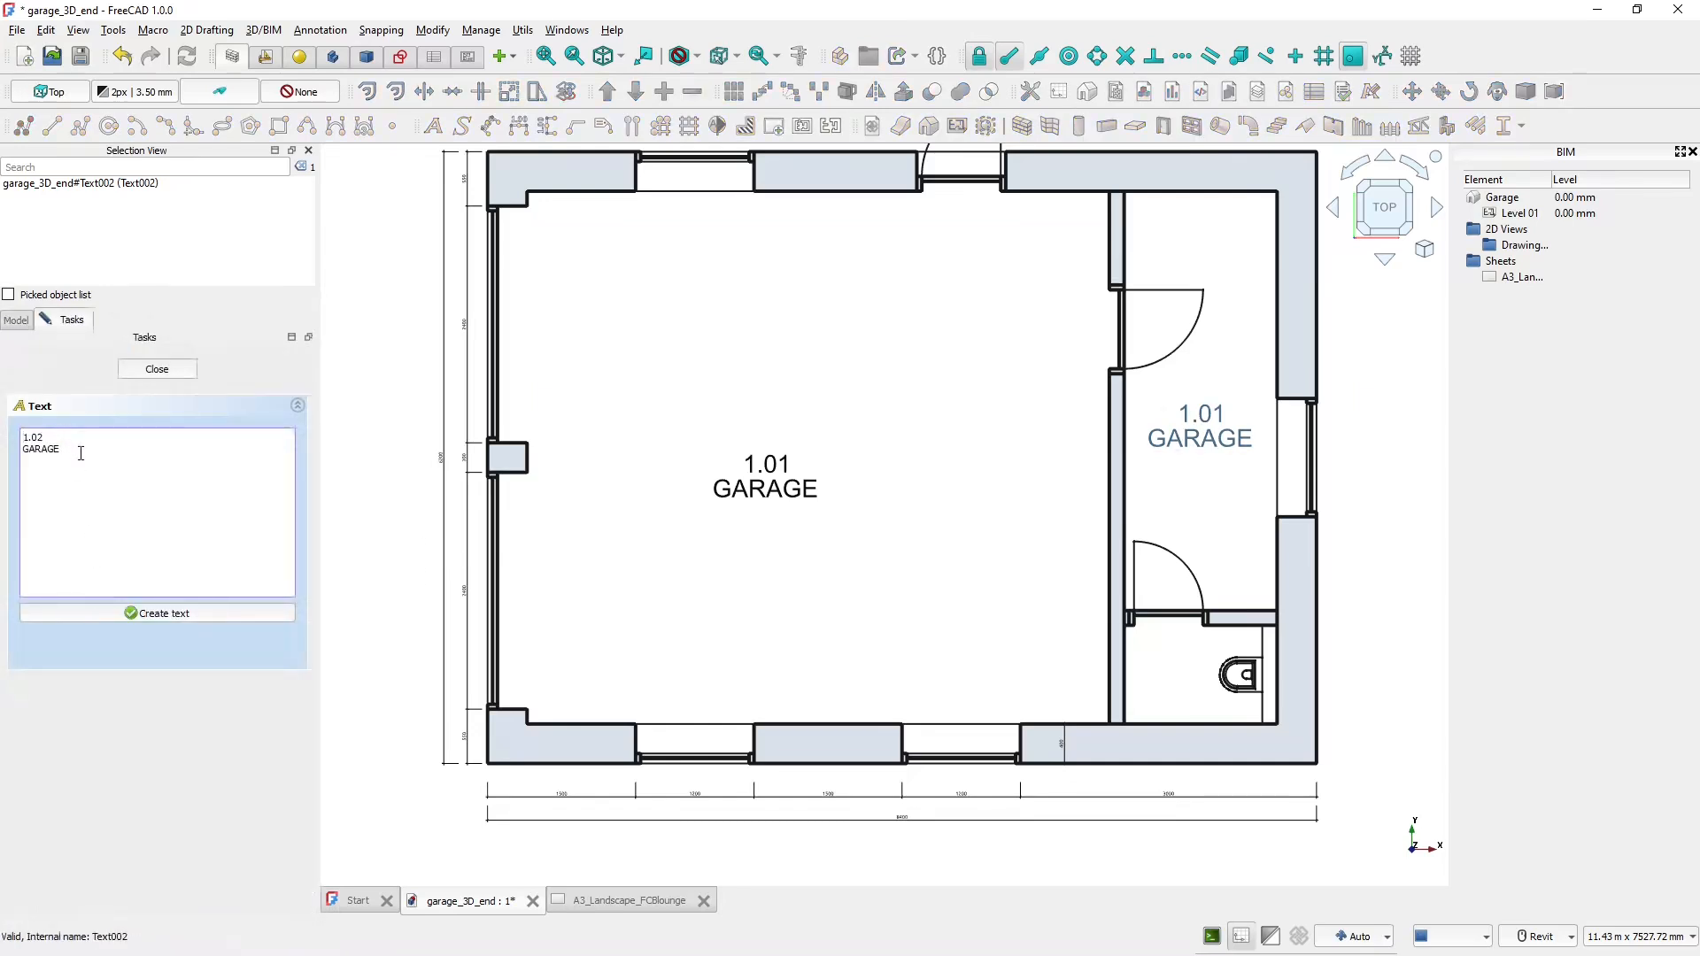
key(shift+Home)
text(TECHNICAL)
click(148, 620)
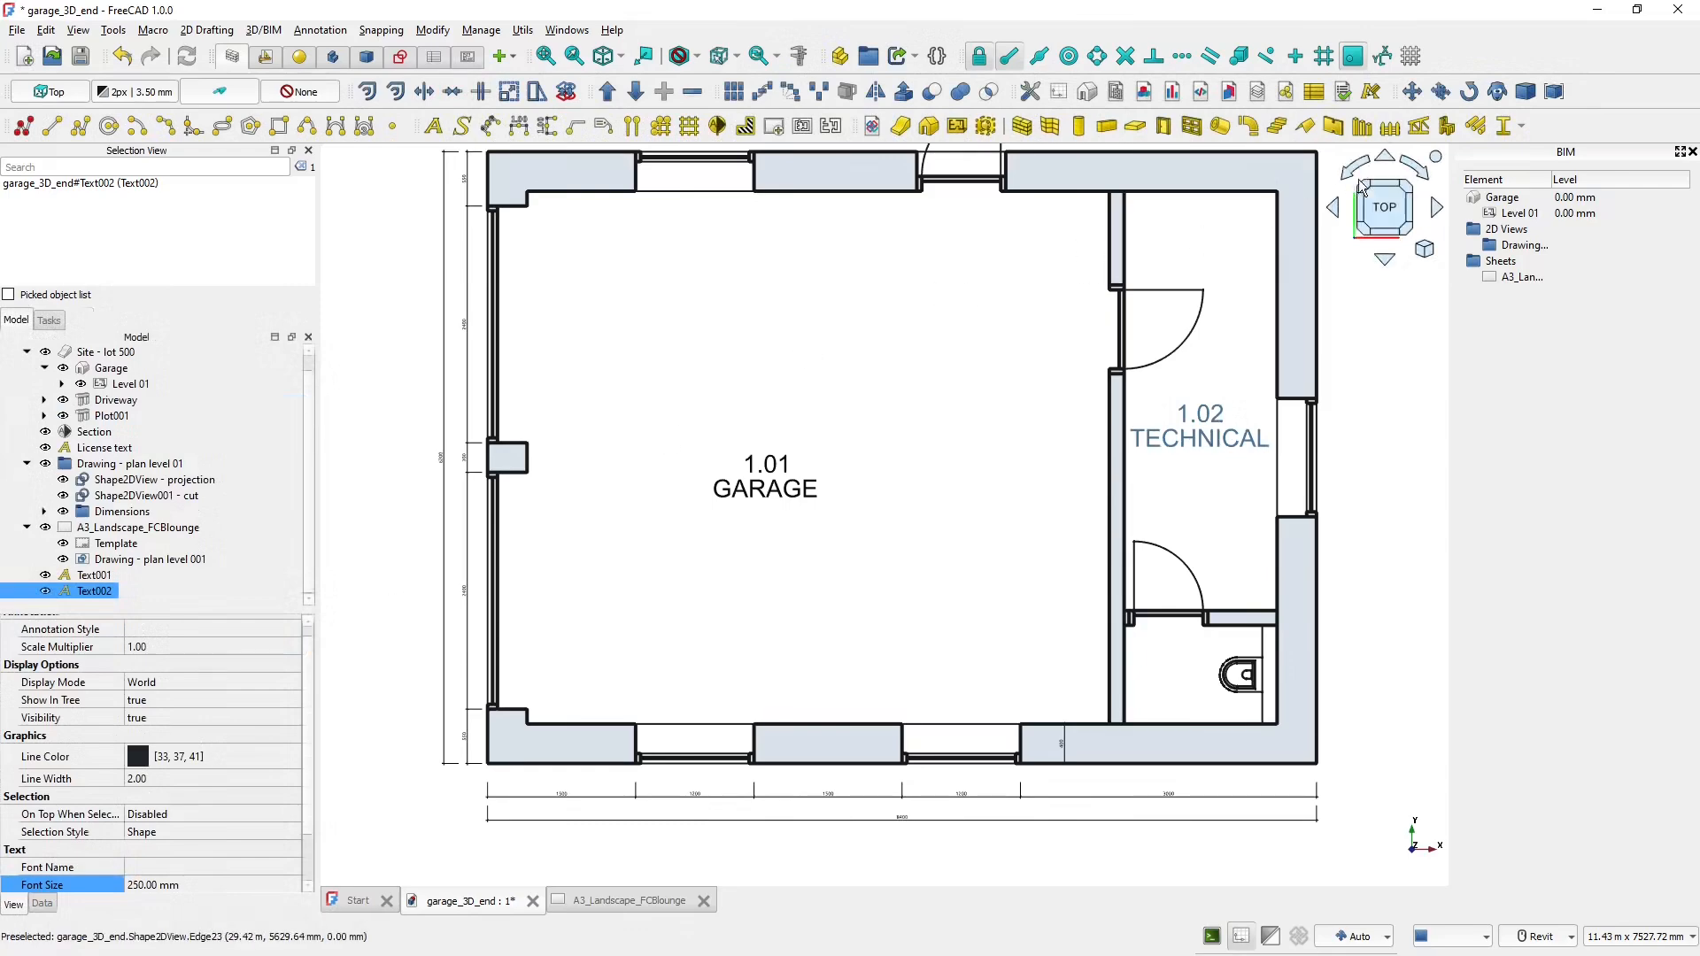
- Copy the 1.02 TECHNICAL text into the small toilet room below it
click(1443, 94)
click(1207, 448)
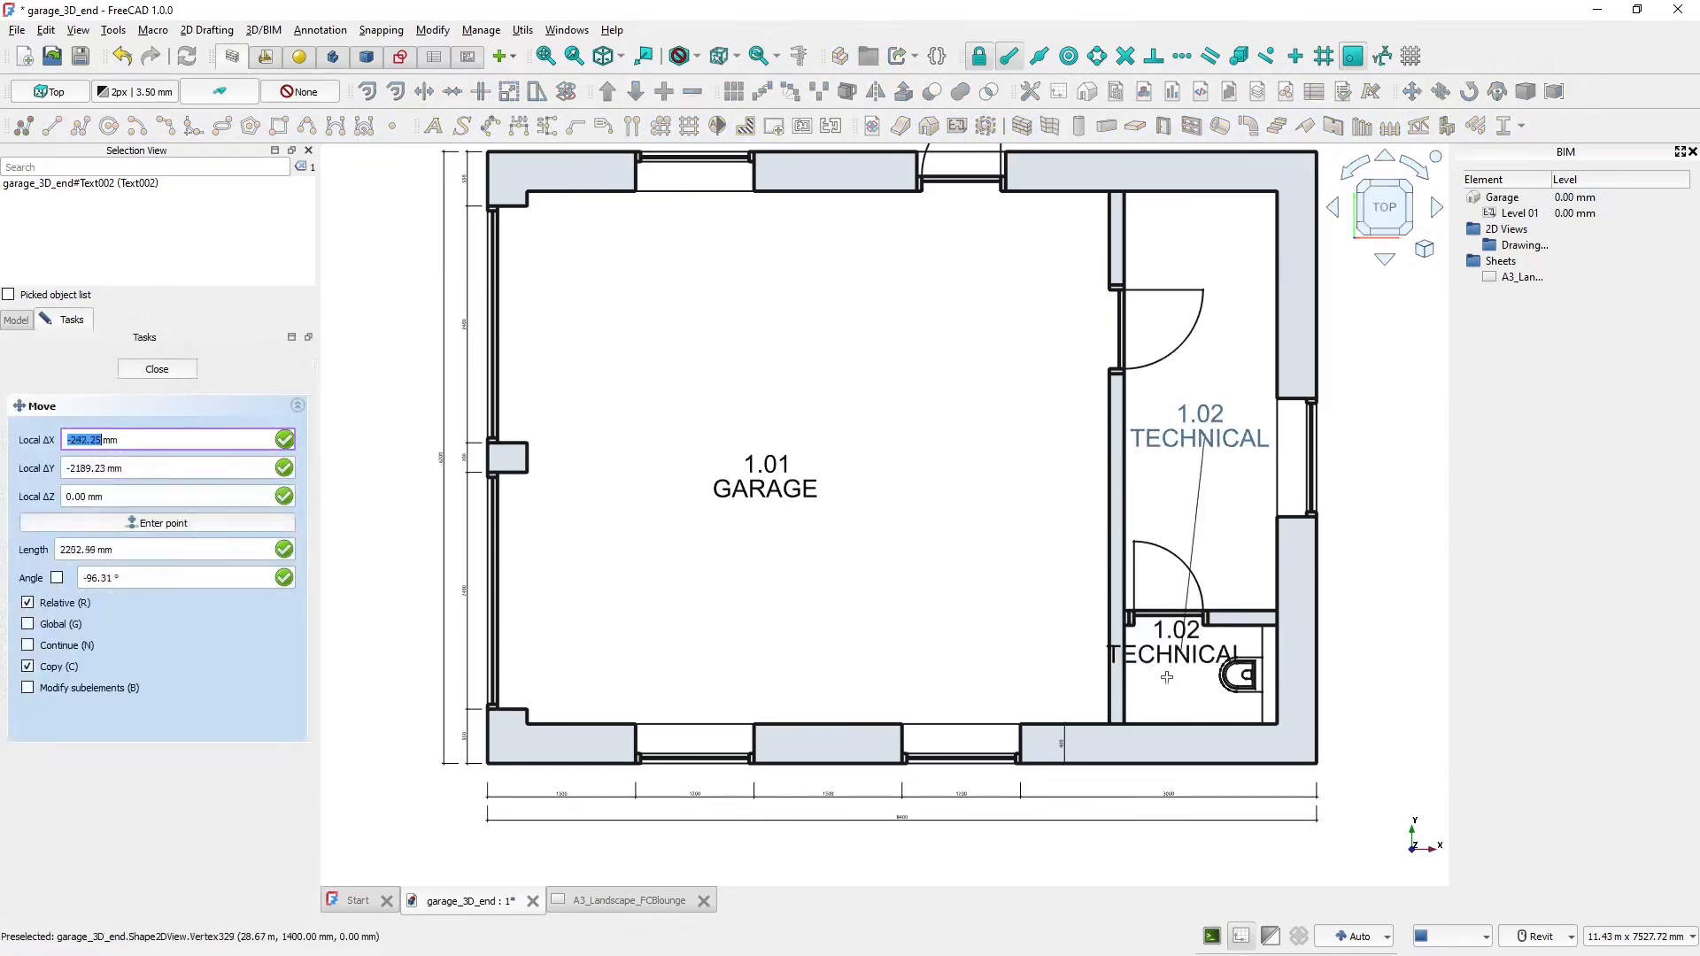
click(1177, 689)
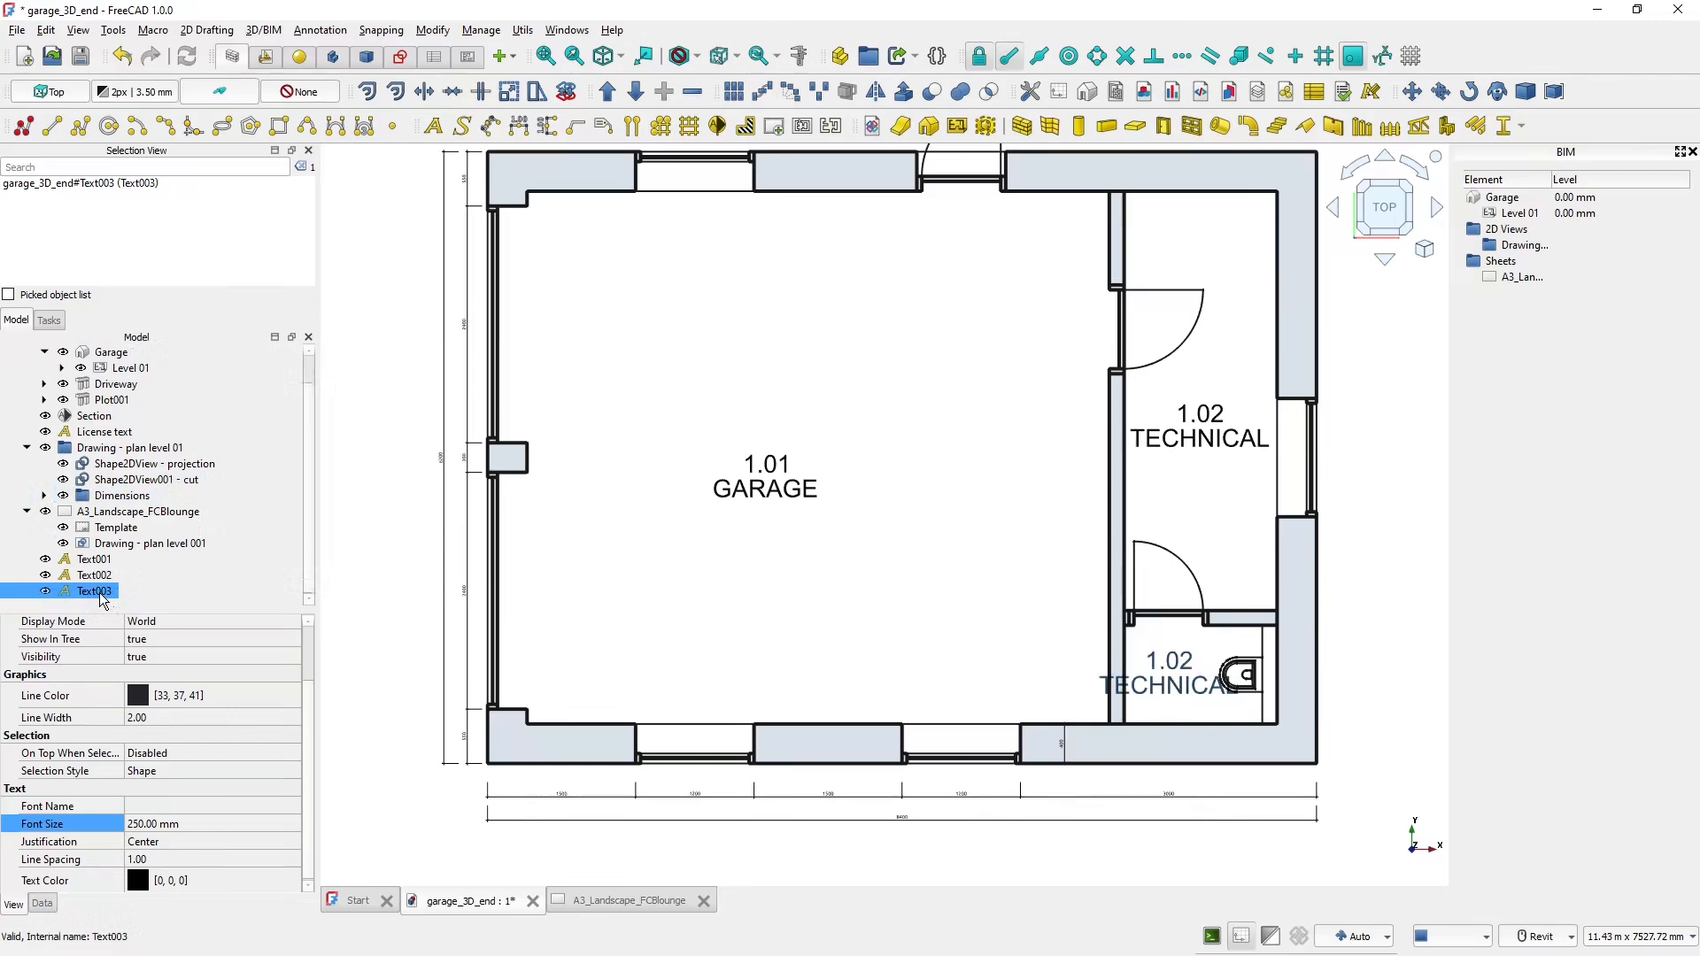
- Change the text in the toilet room to "1.03" with "WC" on the second line
double_click(99, 590)
click(55, 440)
key(BackSpace)
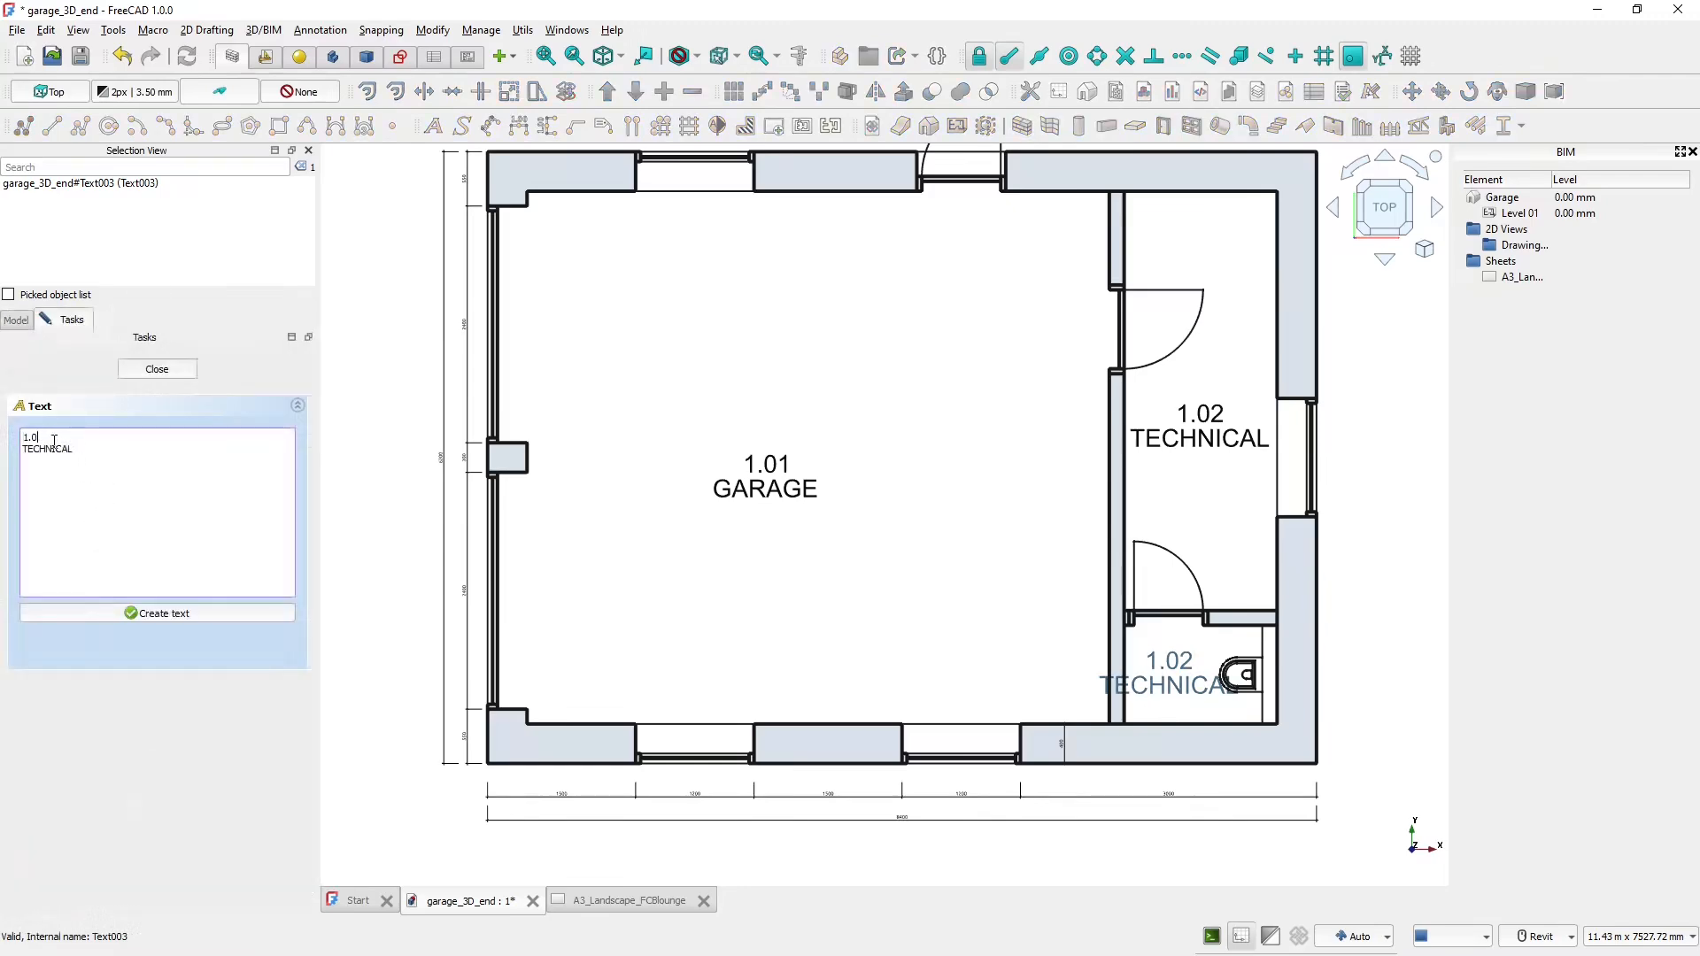
text(3)
double_click(79, 453)
text(WC)
click(163, 622)
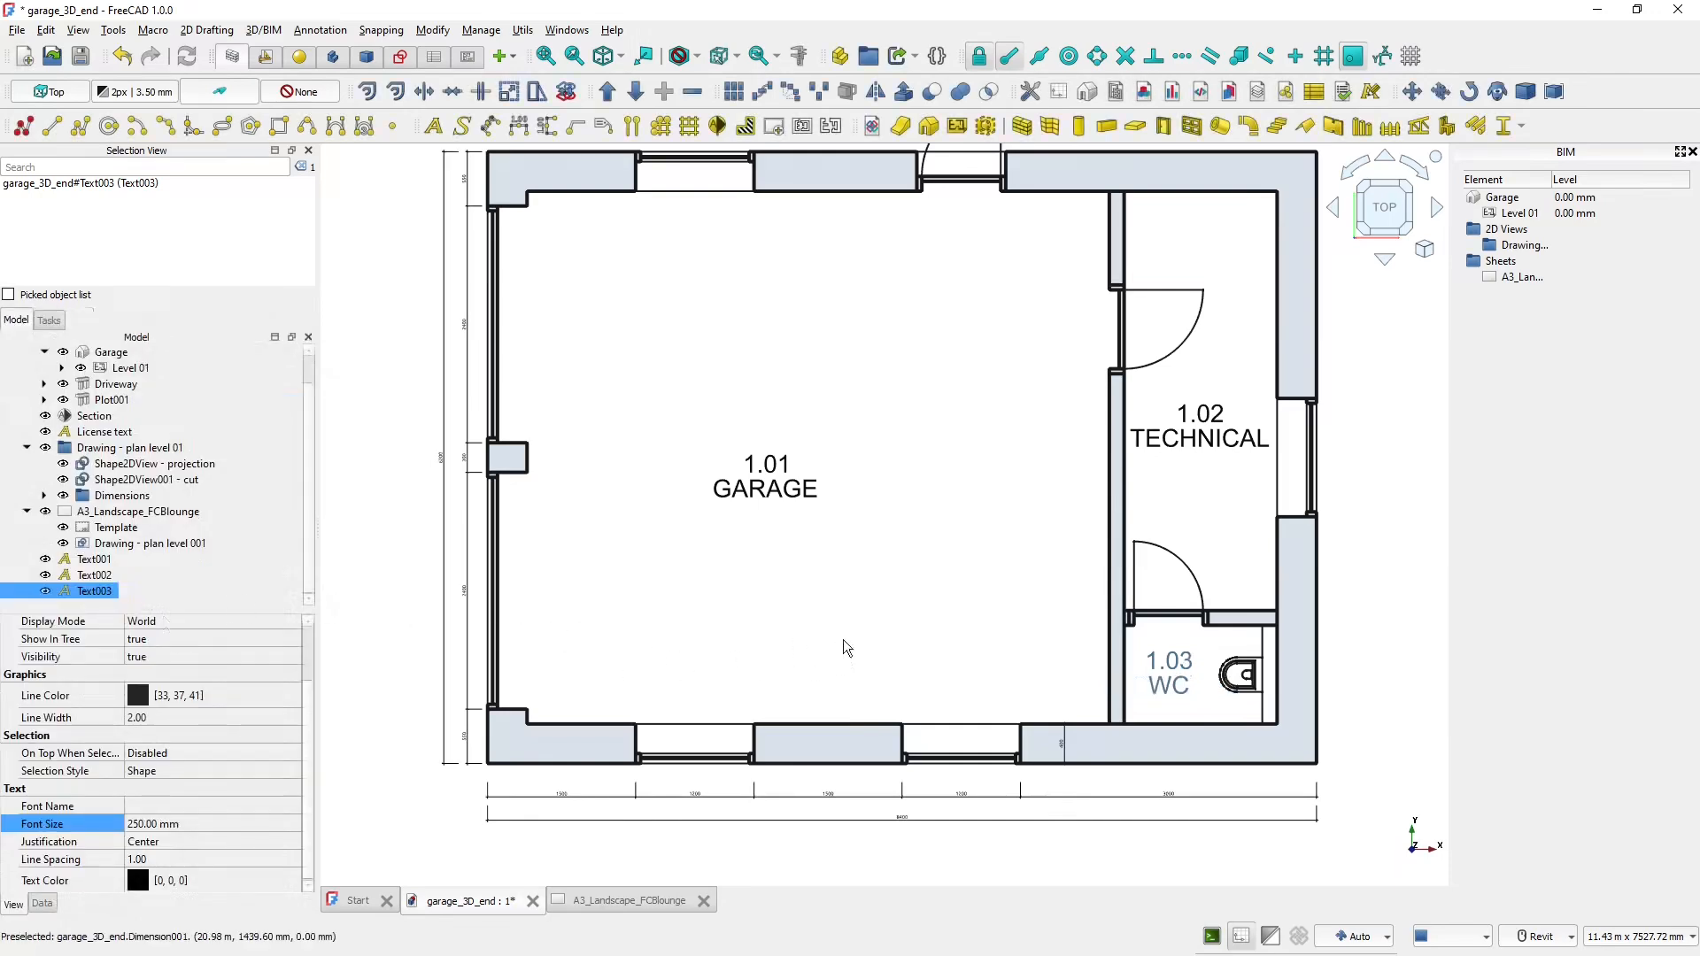
- Create a new group in the garage_3D_end document and name it "Group - room description"
ctrl+click(73, 561)
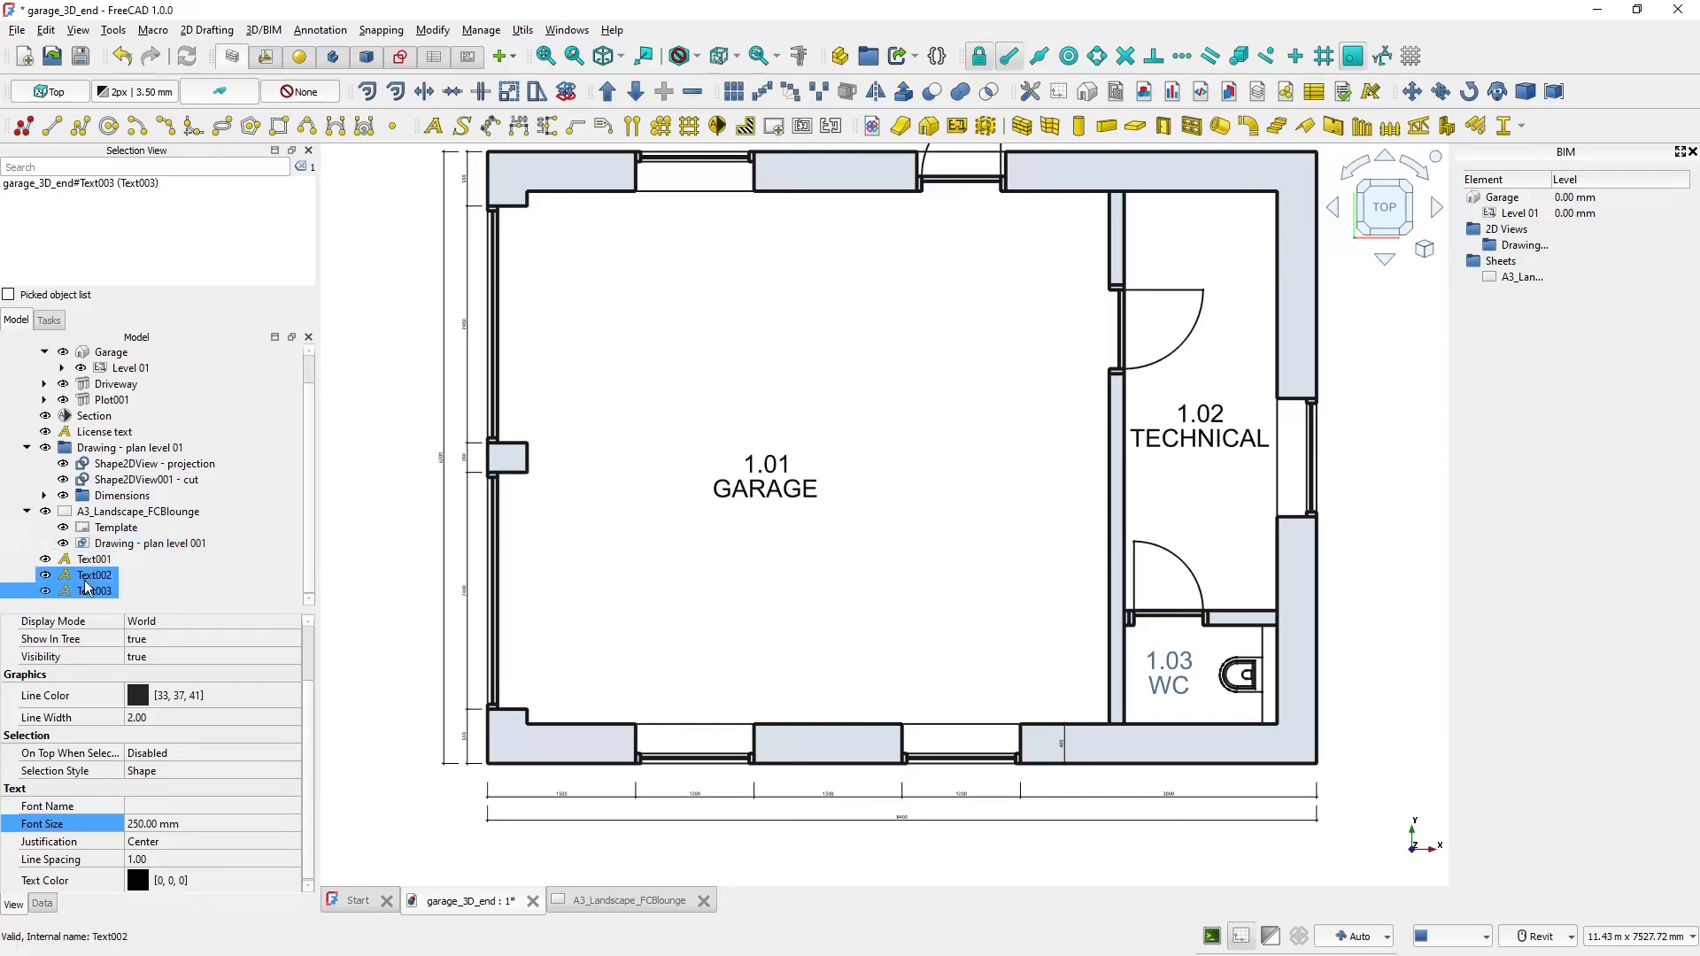
scroll(89, 580, up, 1)
click(89, 353)
right_click(89, 353)
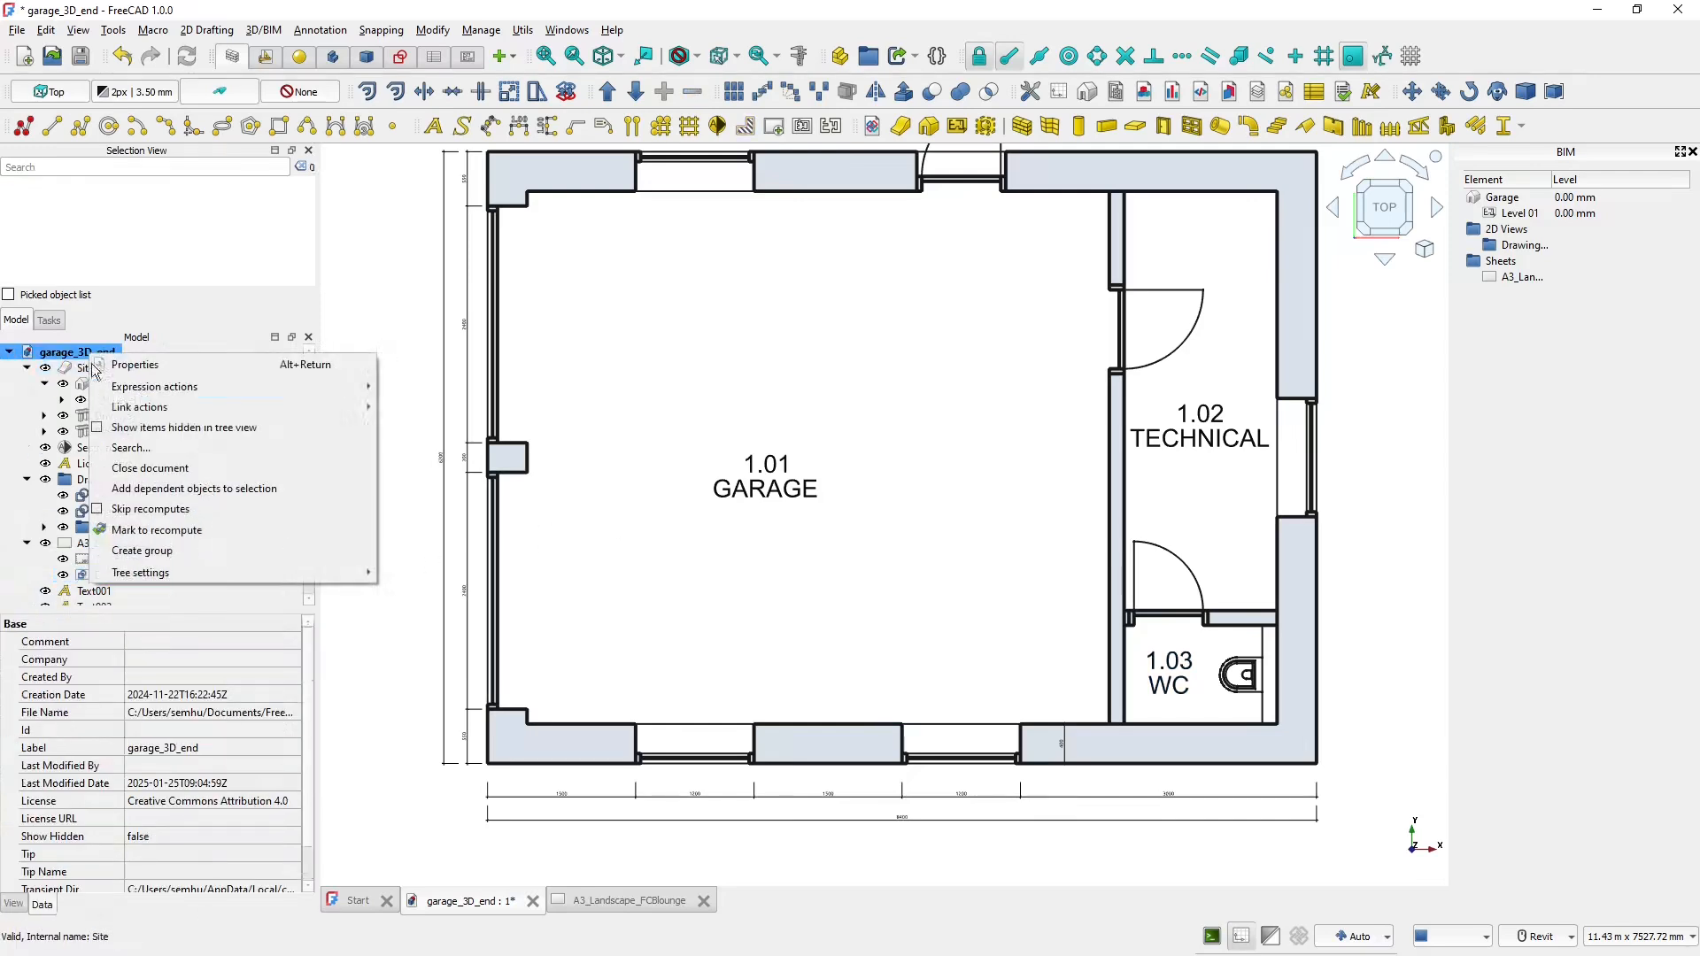
click(141, 549)
click(116, 593)
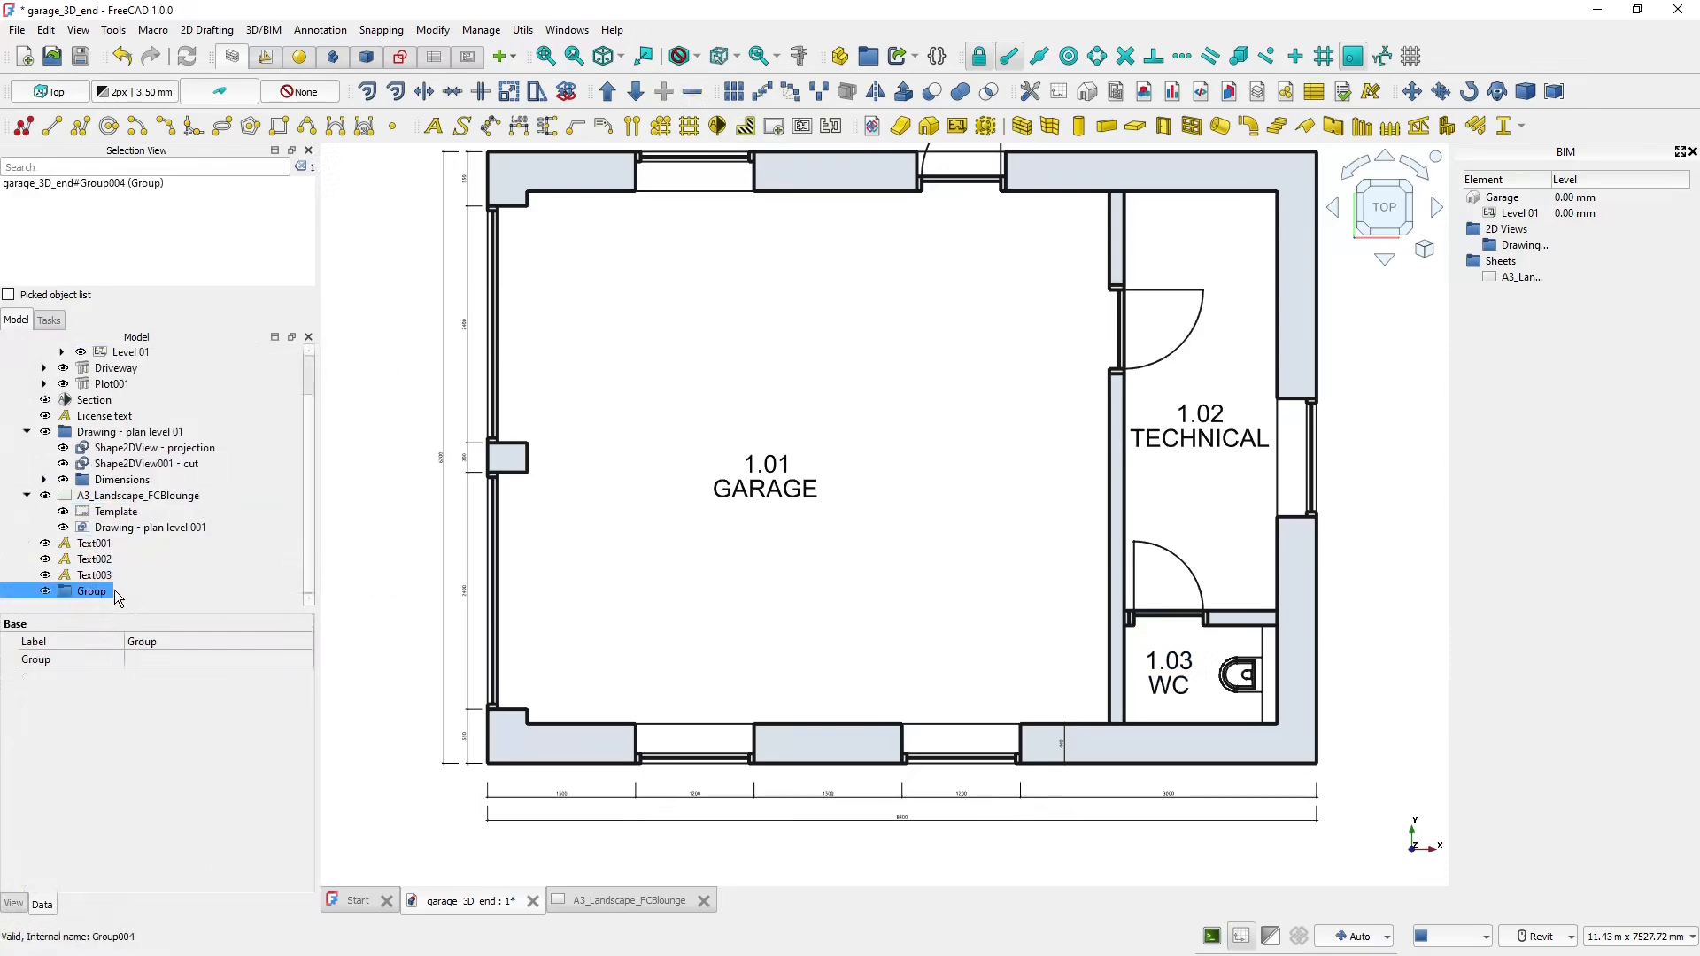
key(F2)
key(End)
text(- room description)
key(Return)
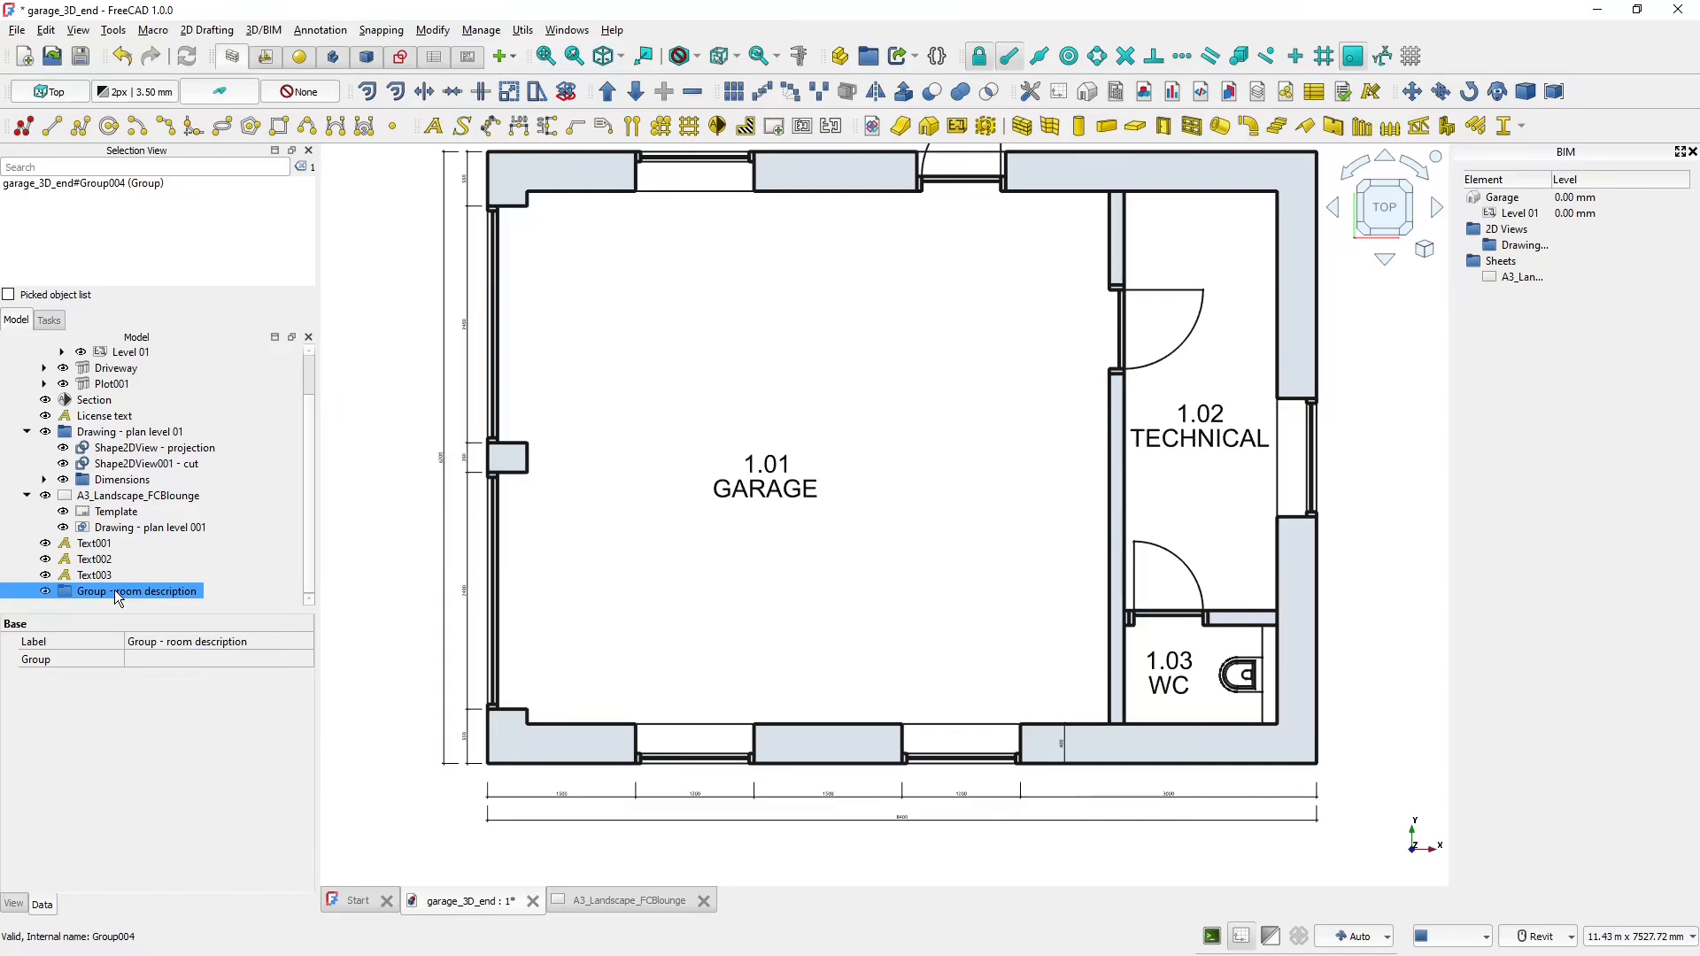
- Move the three room-name texts into the room description group and nest that group in Drawing - plan level 01
click(94, 575)
shift+click(105, 543)
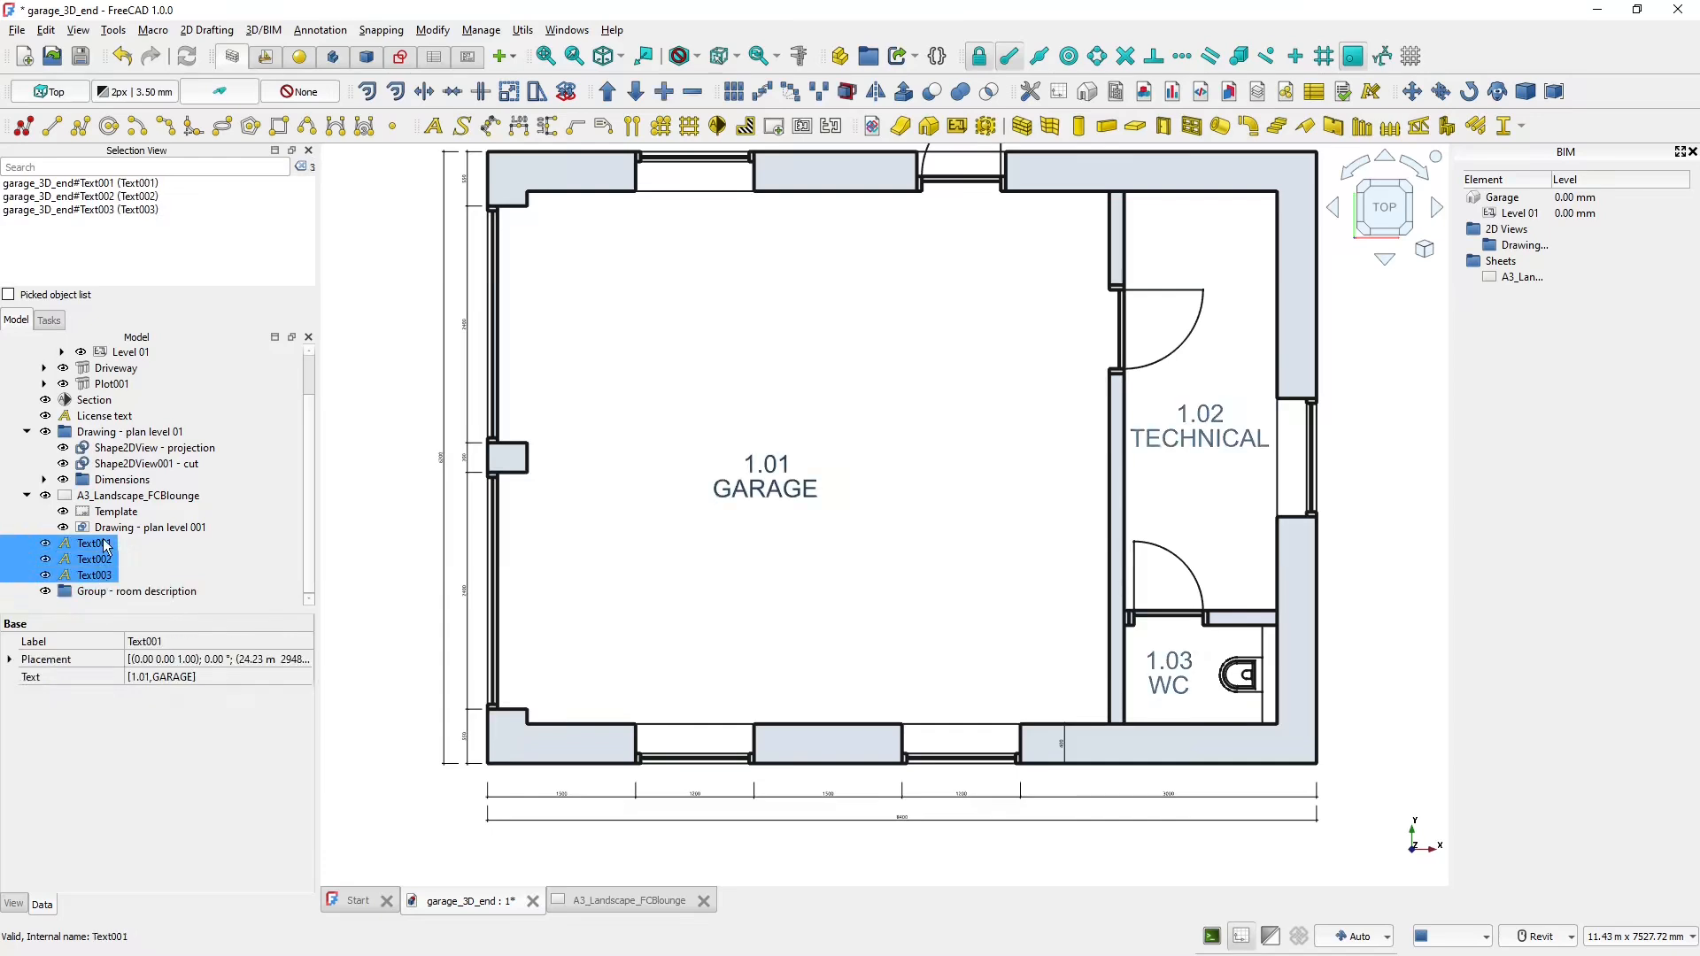
mouse_move(105, 544)
mouse_down()
mouse_move(110, 578)
mouse_move(67, 592)
mouse_move(133, 527)
mouse_move(141, 482)
mouse_up()
click(69, 594)
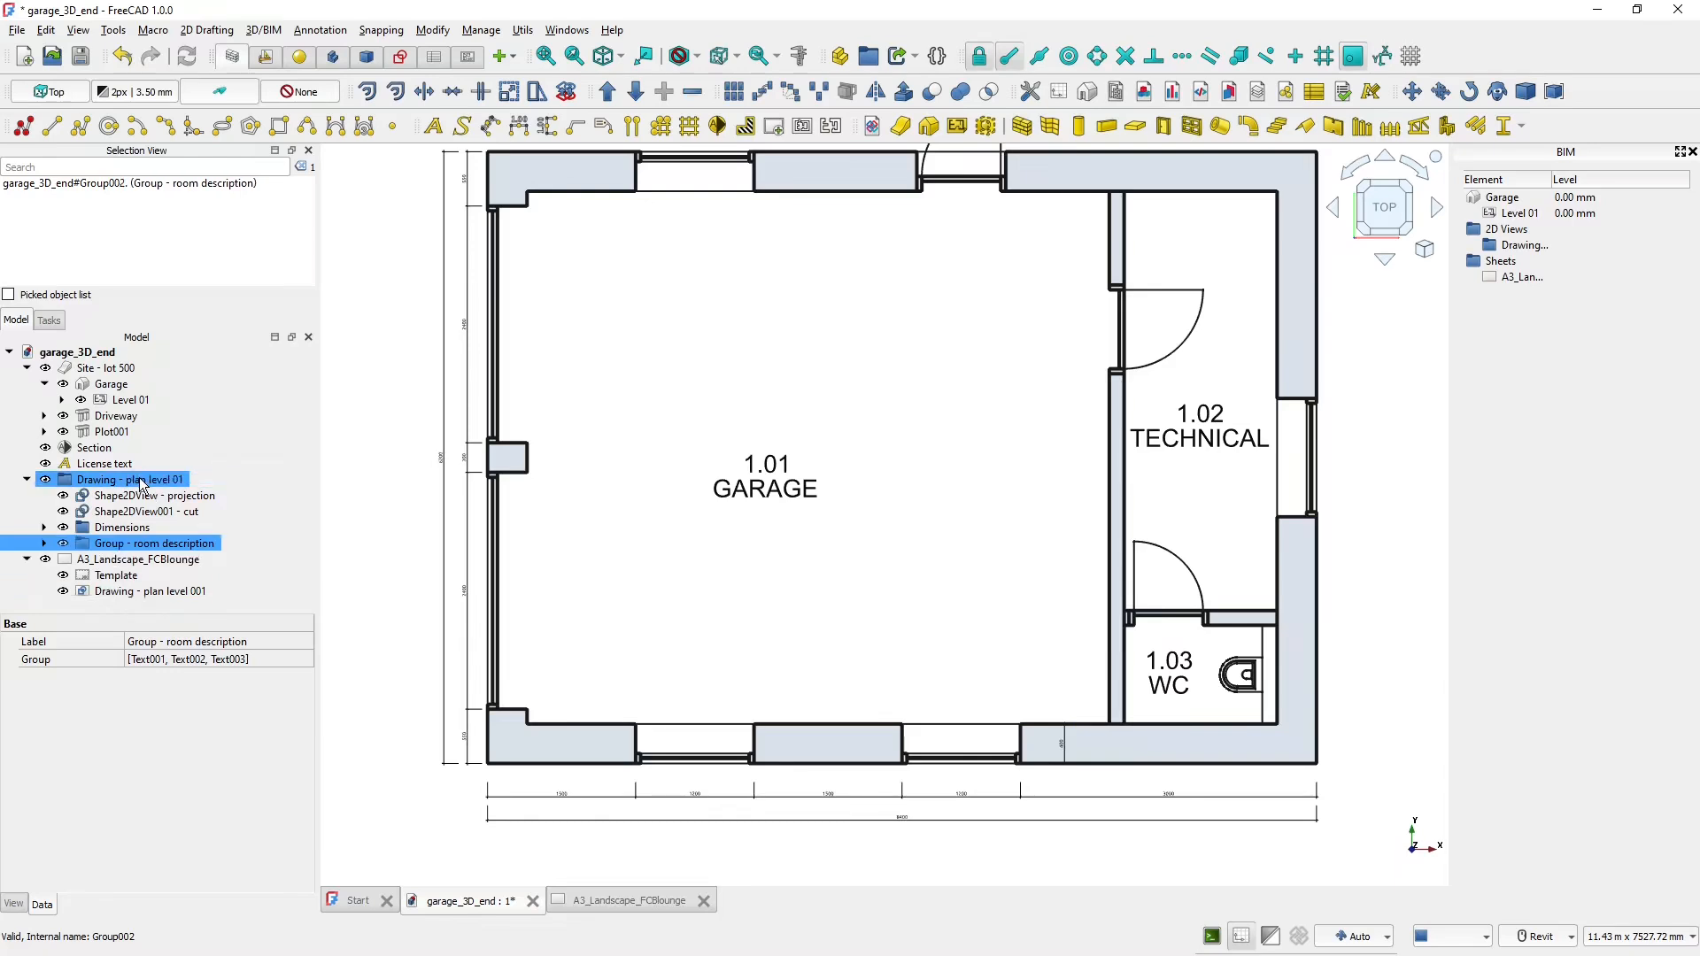
- On the A3_Landscape_FCBlounge sheet, set the font size of the Drawing - plan level 001 view to 12
click(598, 902)
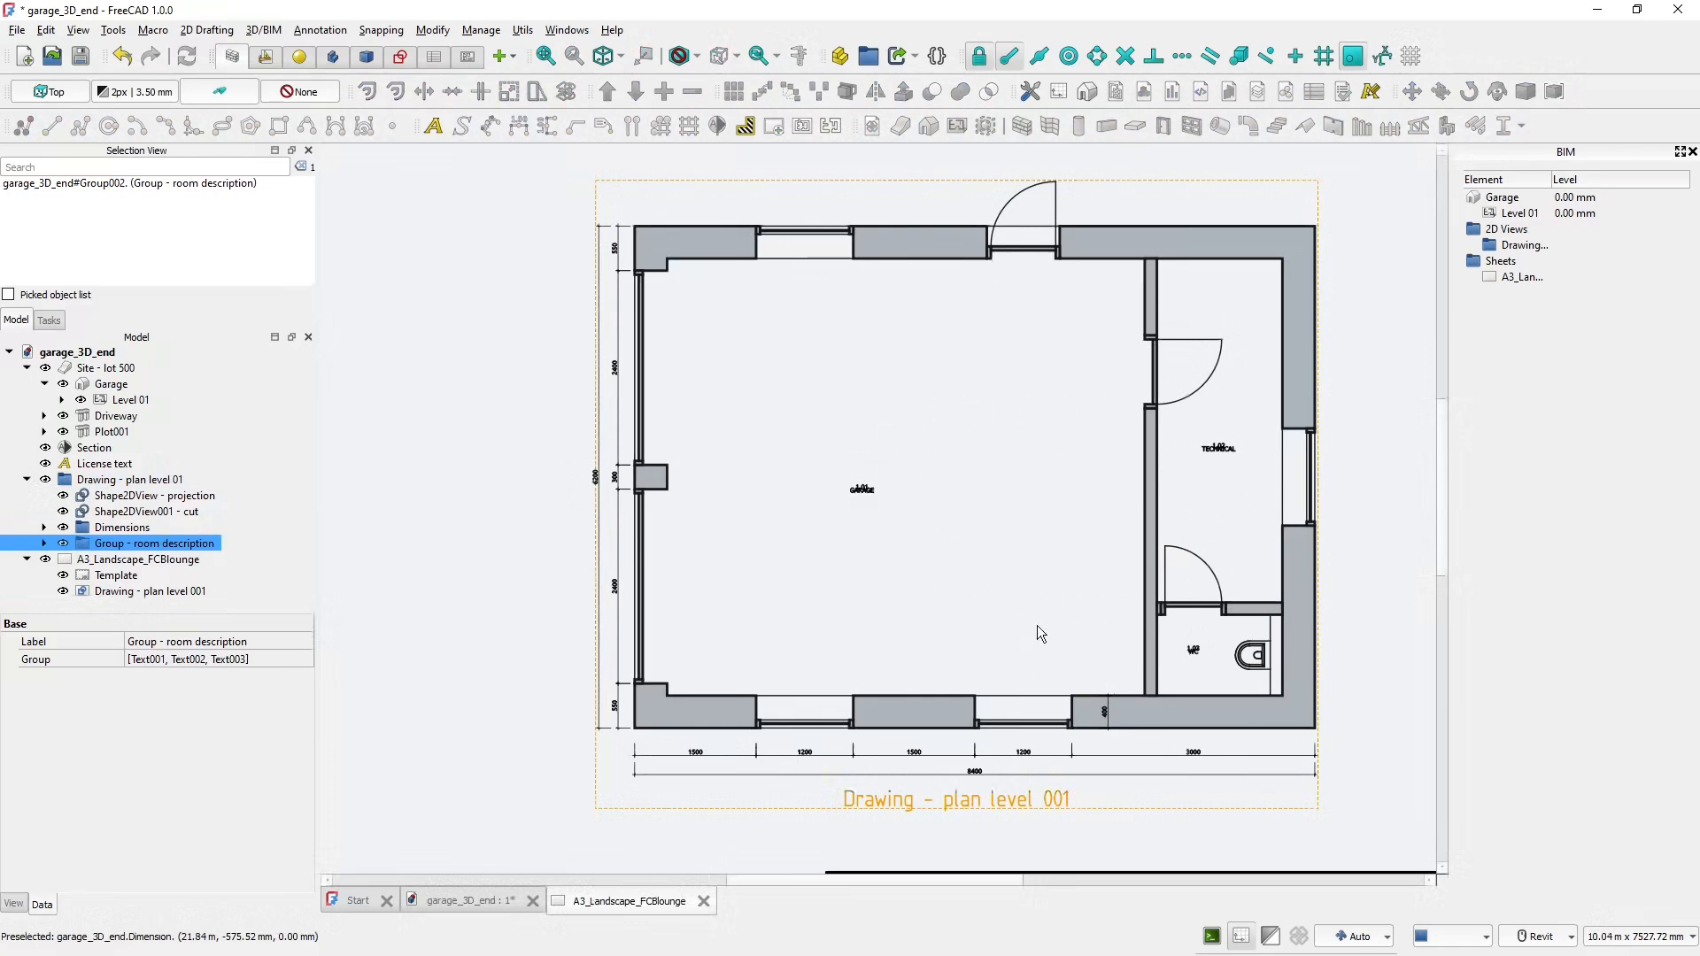
middle_drag(1034, 625, 973, 589)
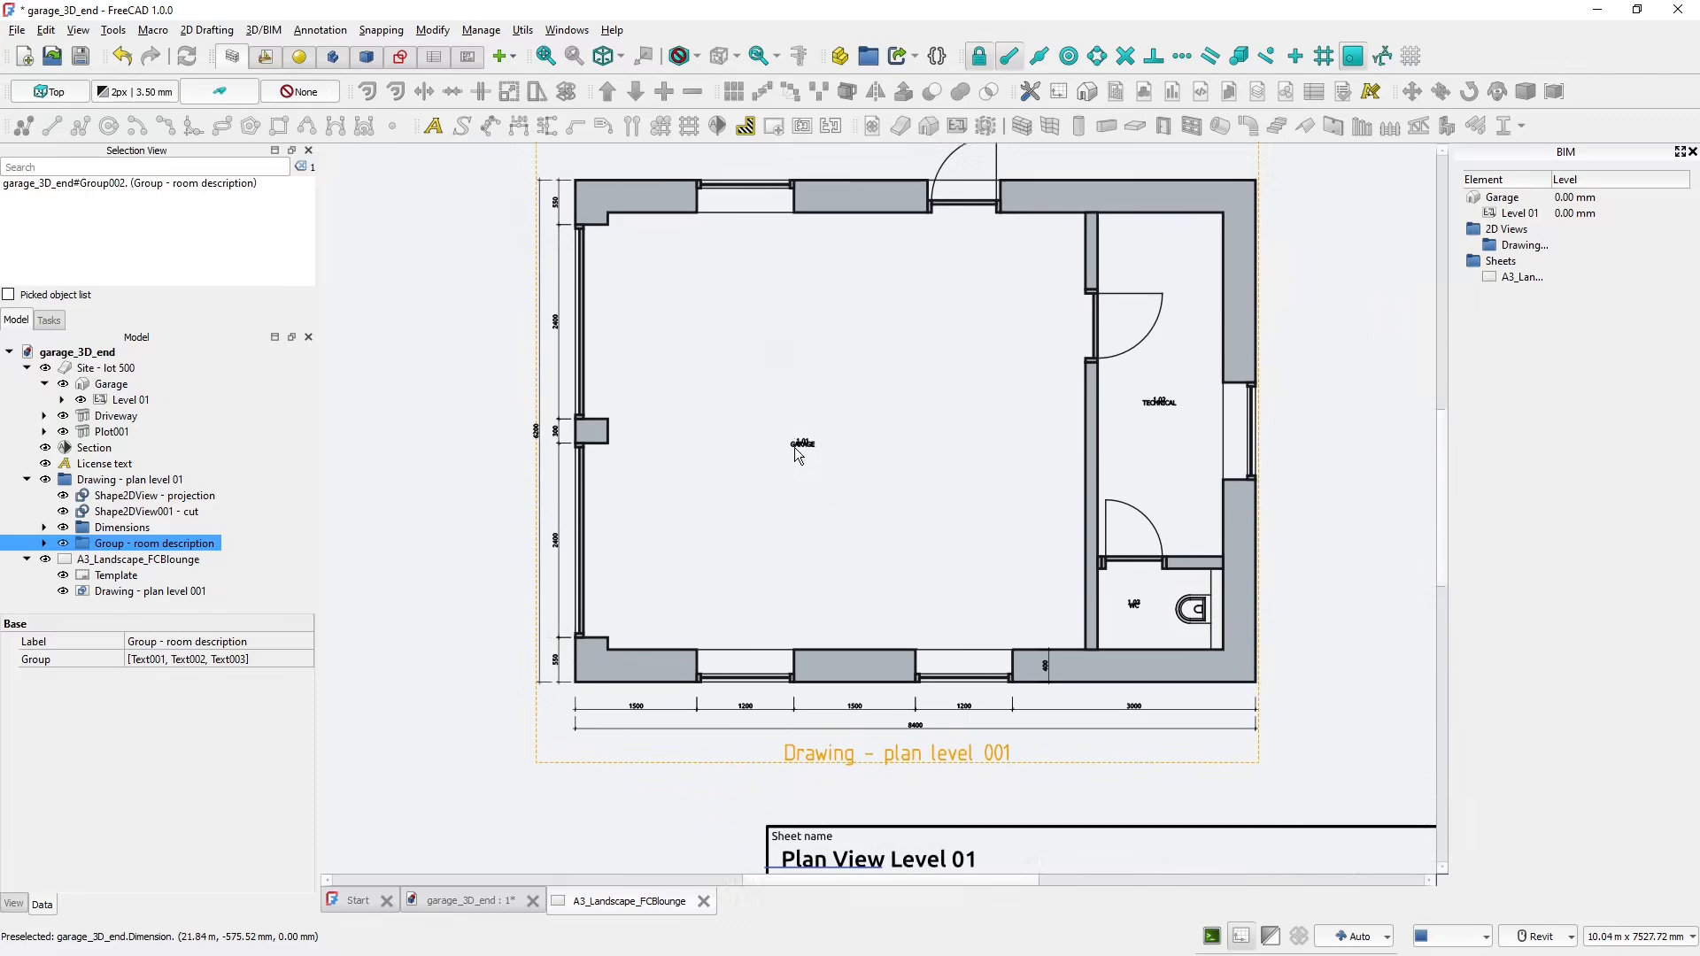
click(160, 588)
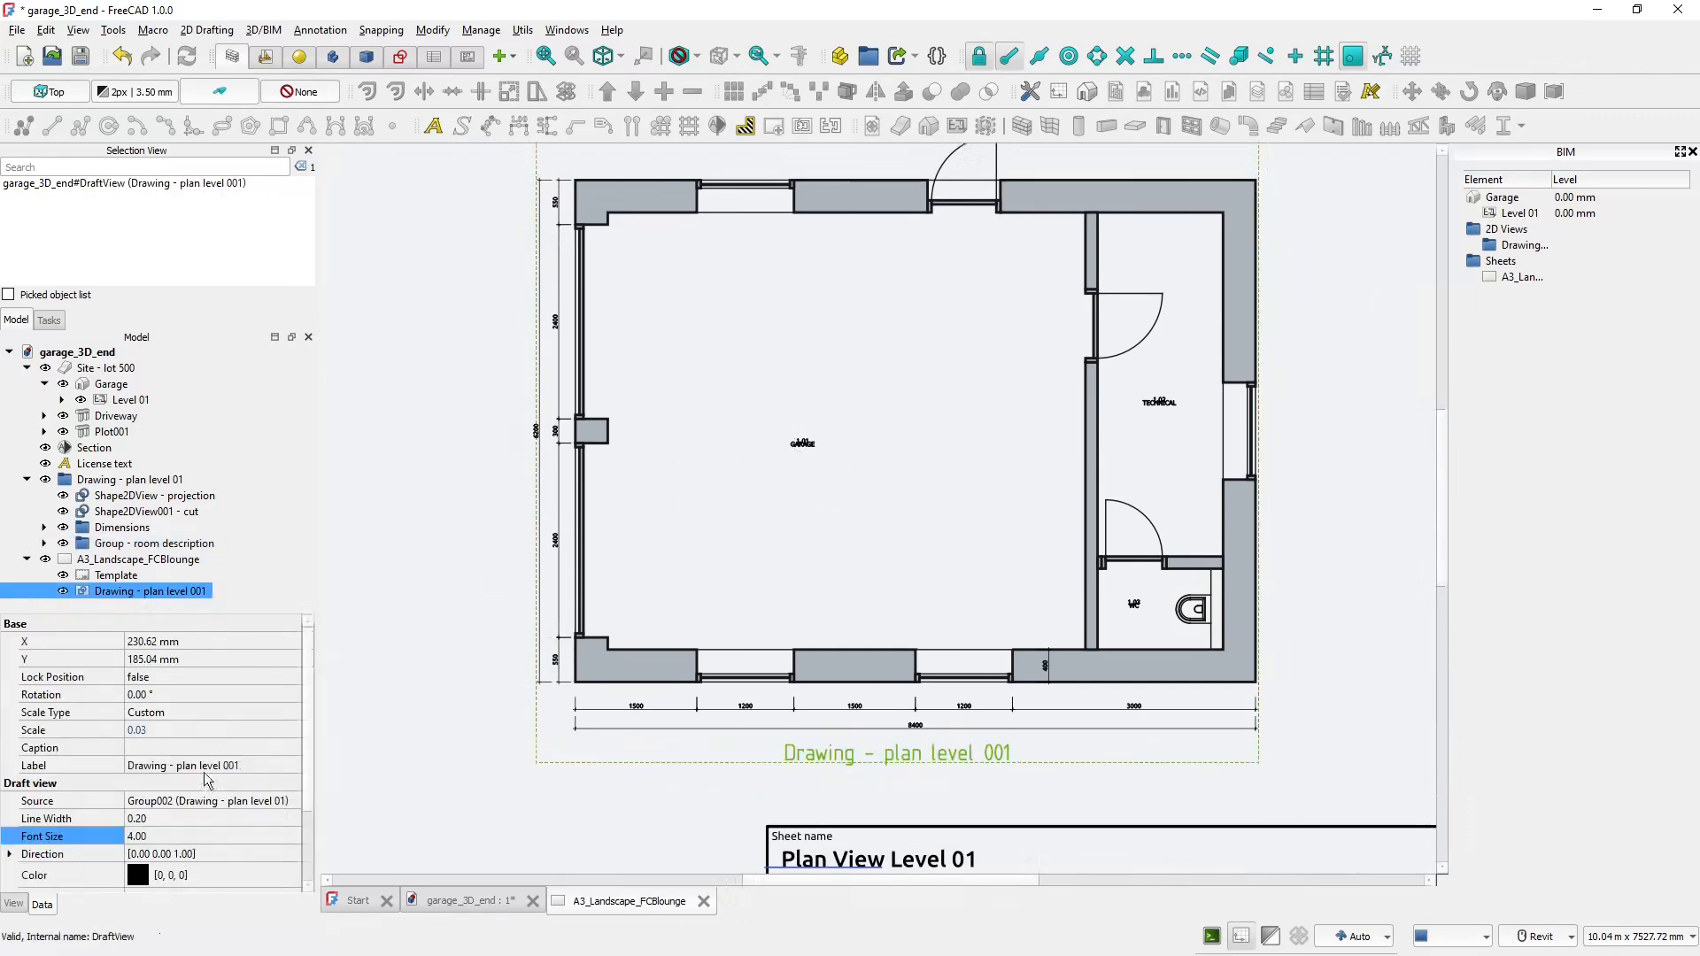
click(188, 836)
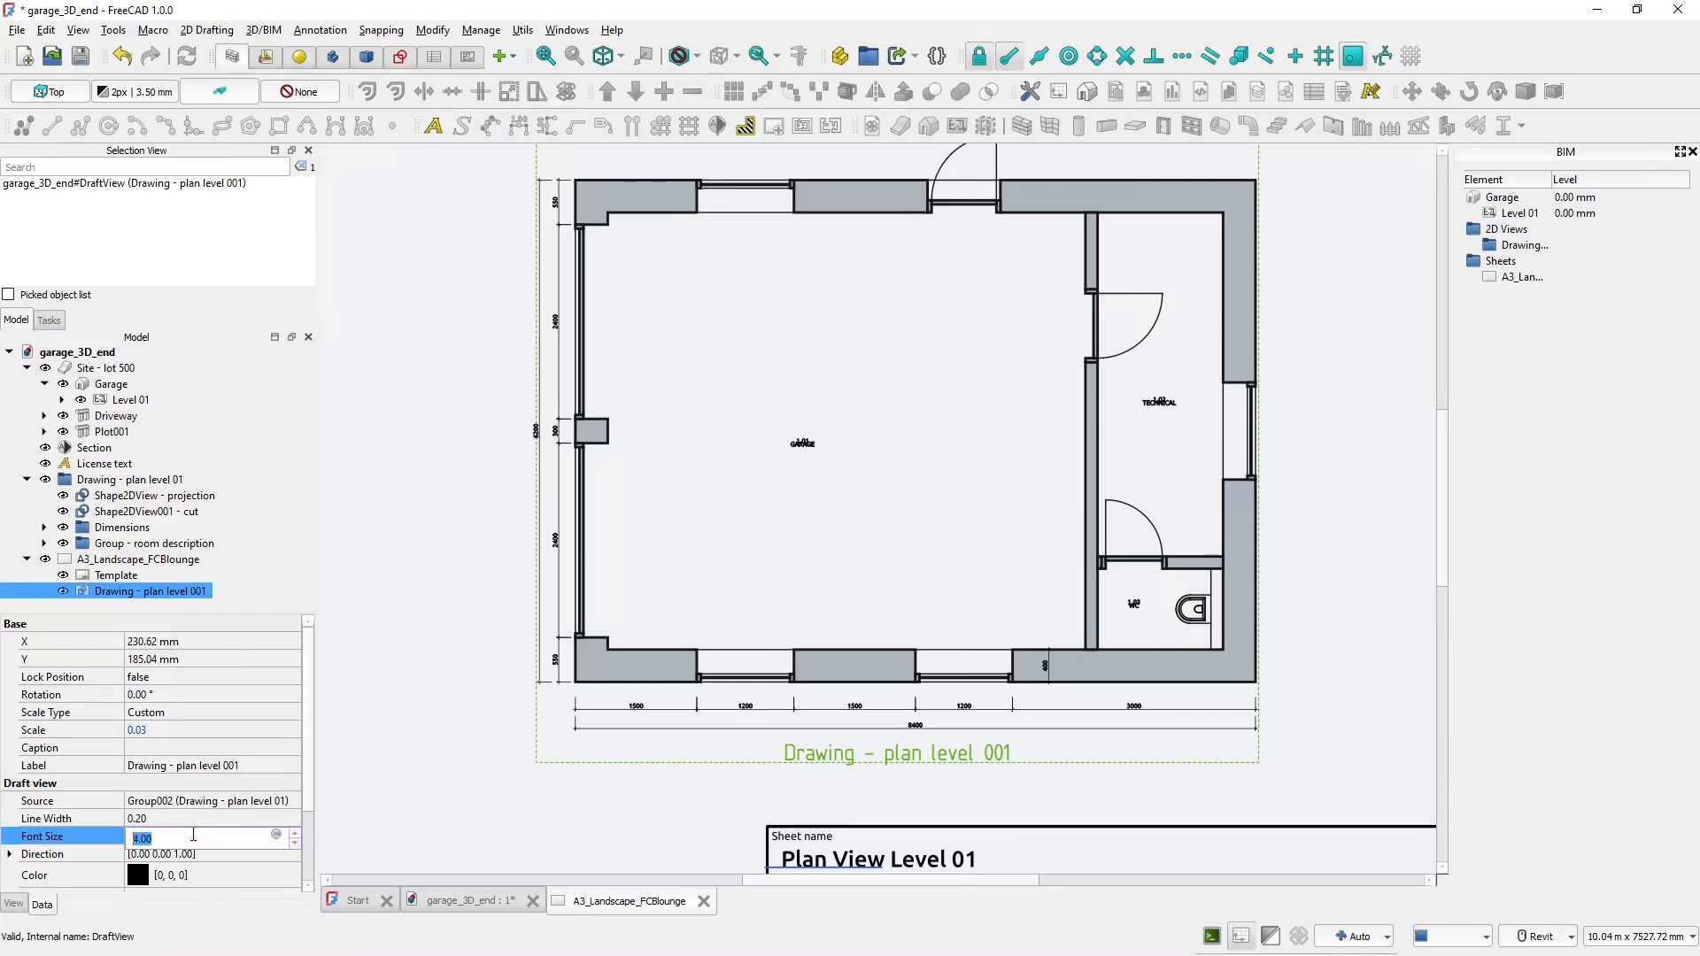
text(12)
key(Return)
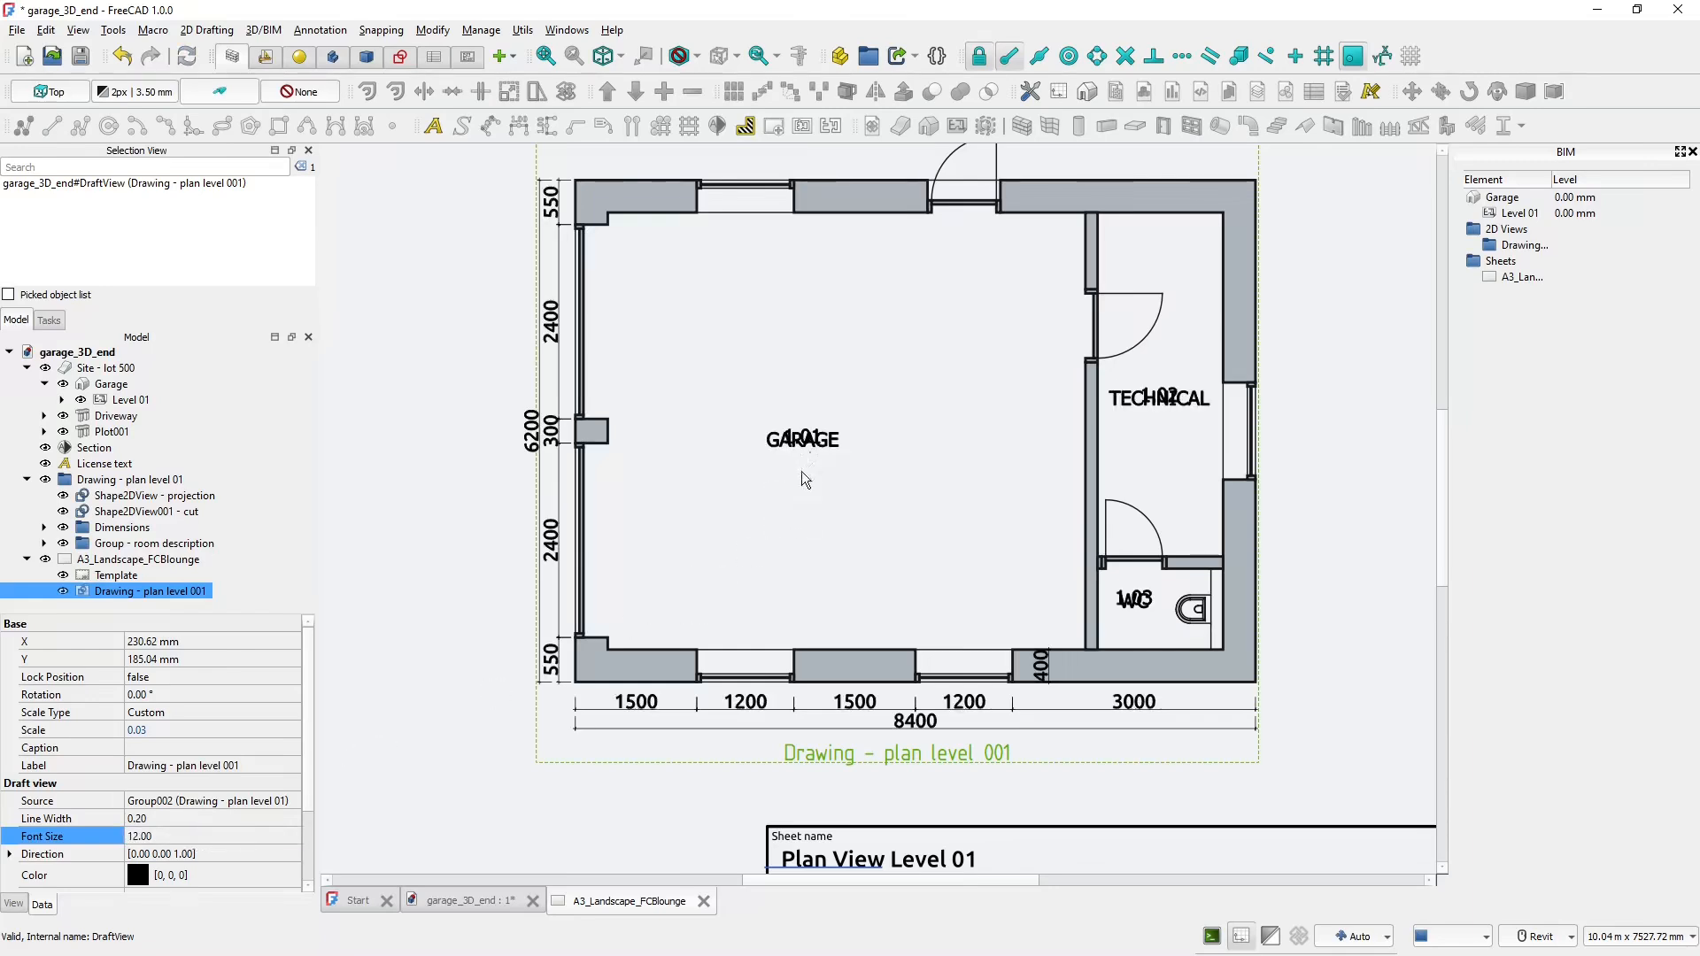
key(ctrl)
key(ctrl)
key(ctrl)
key(ctrl)
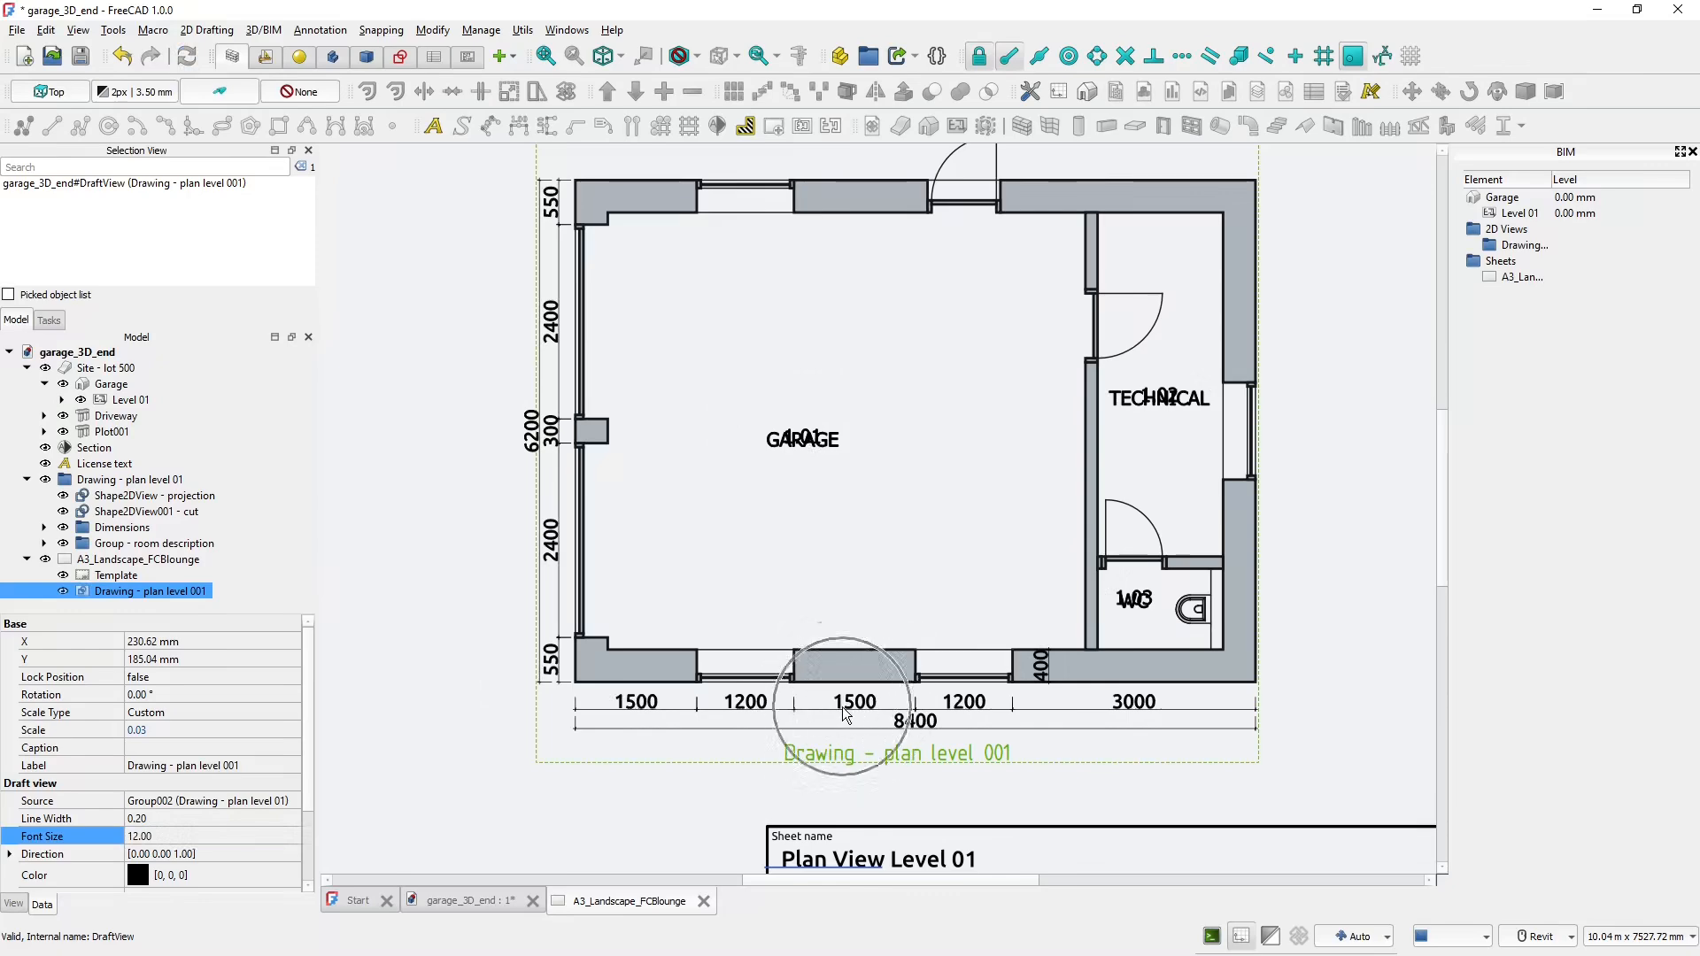
key(ctrl)
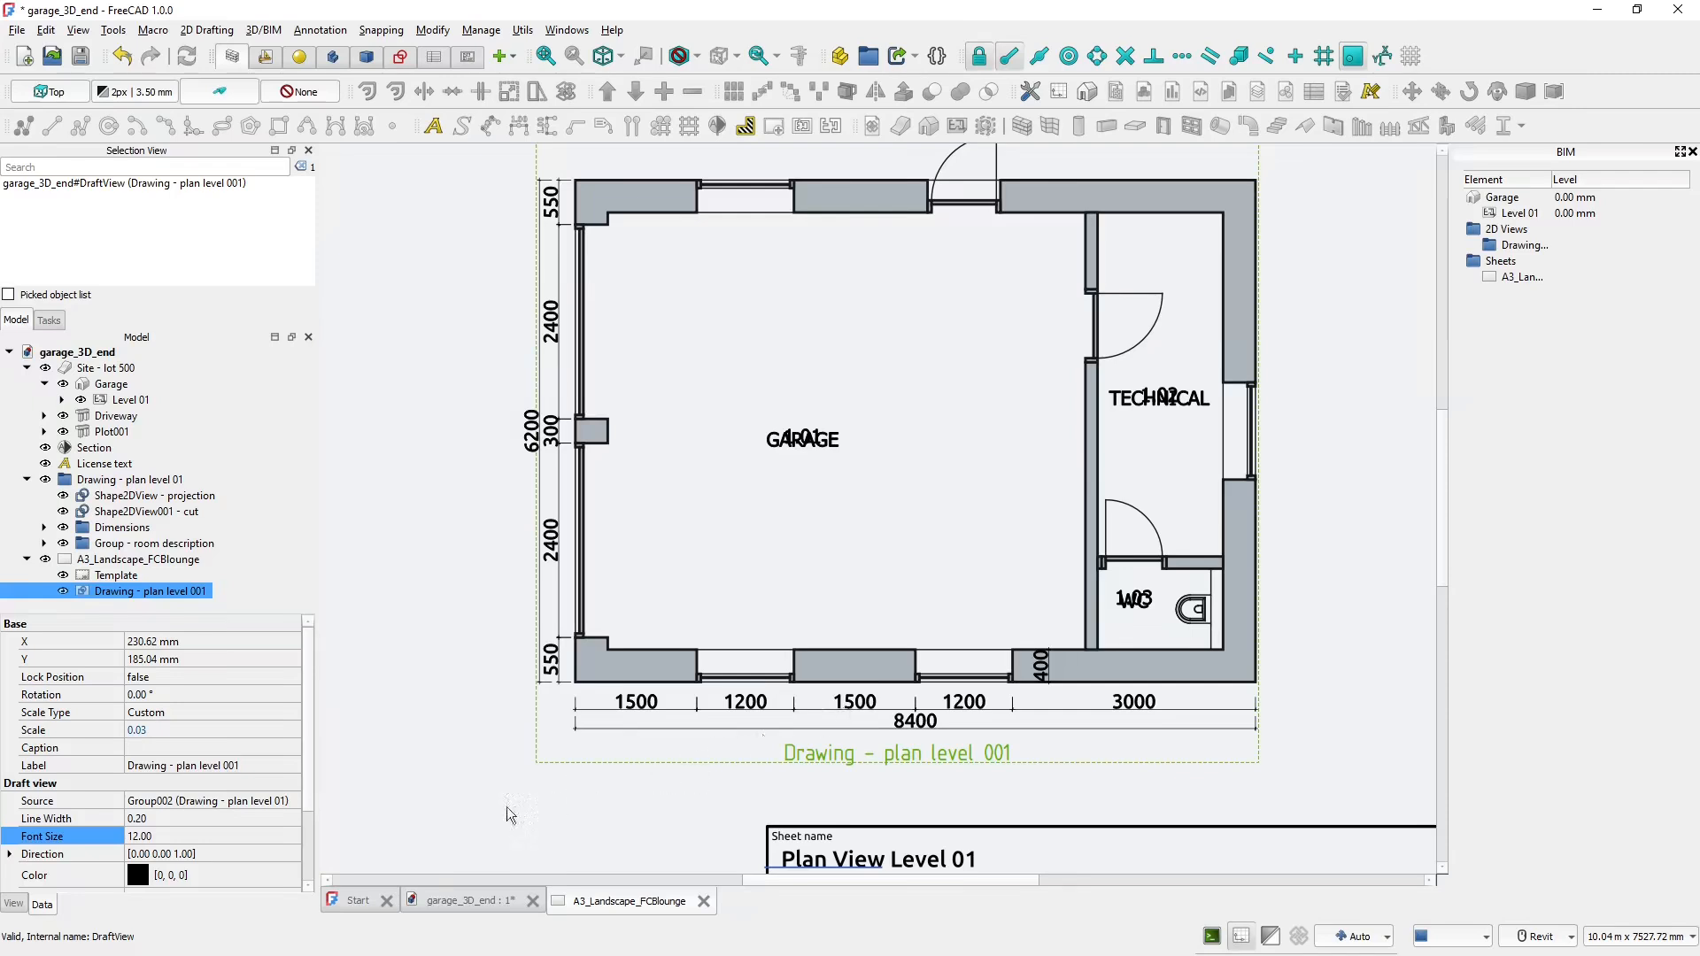
- Set the sheet view's font size to 4 and return to the garage_3D_end model view
click(196, 836)
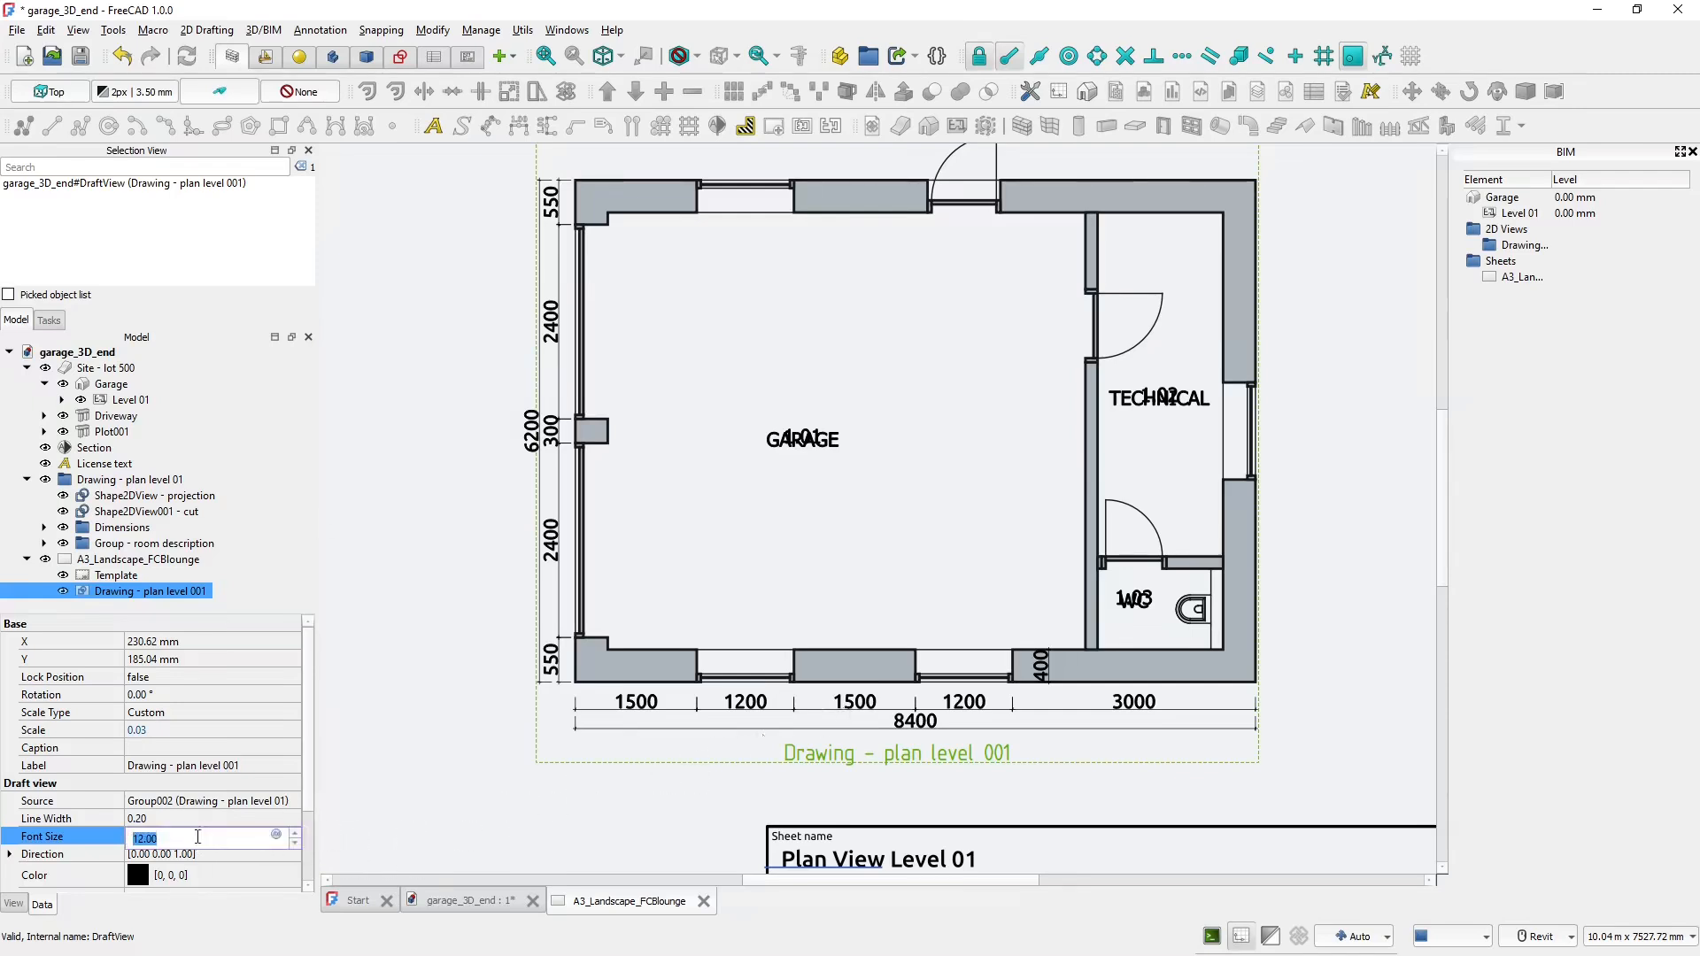
text(4)
key(Return)
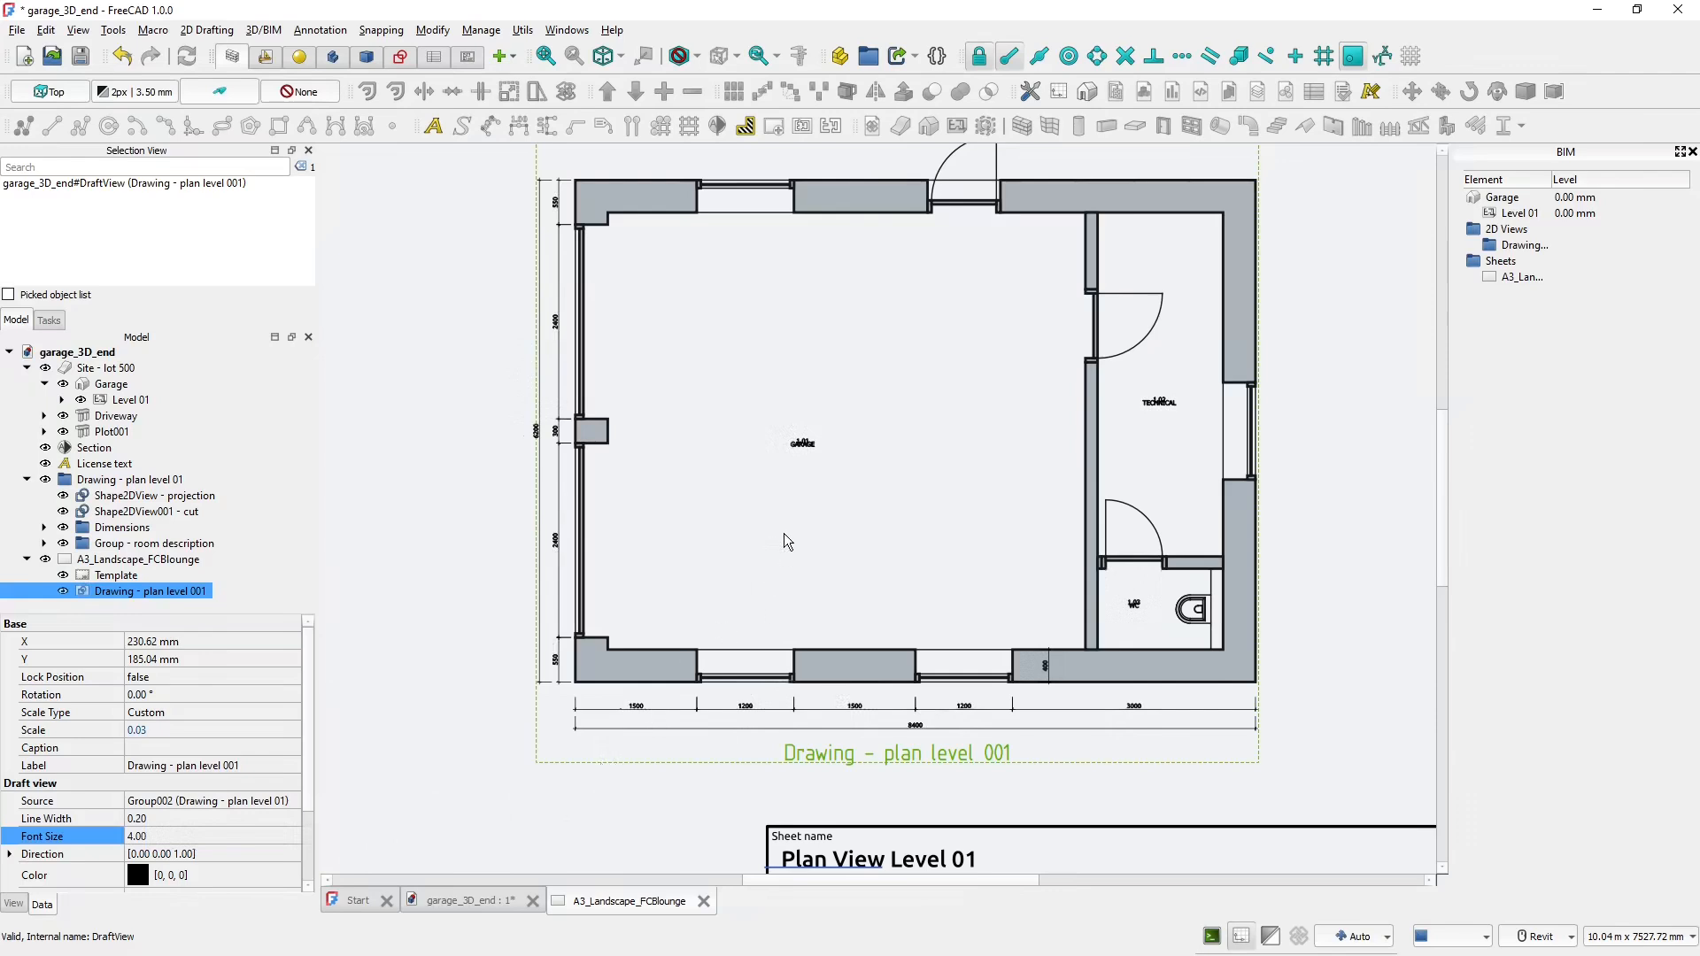
click(487, 905)
scroll(692, 731, down, 1)
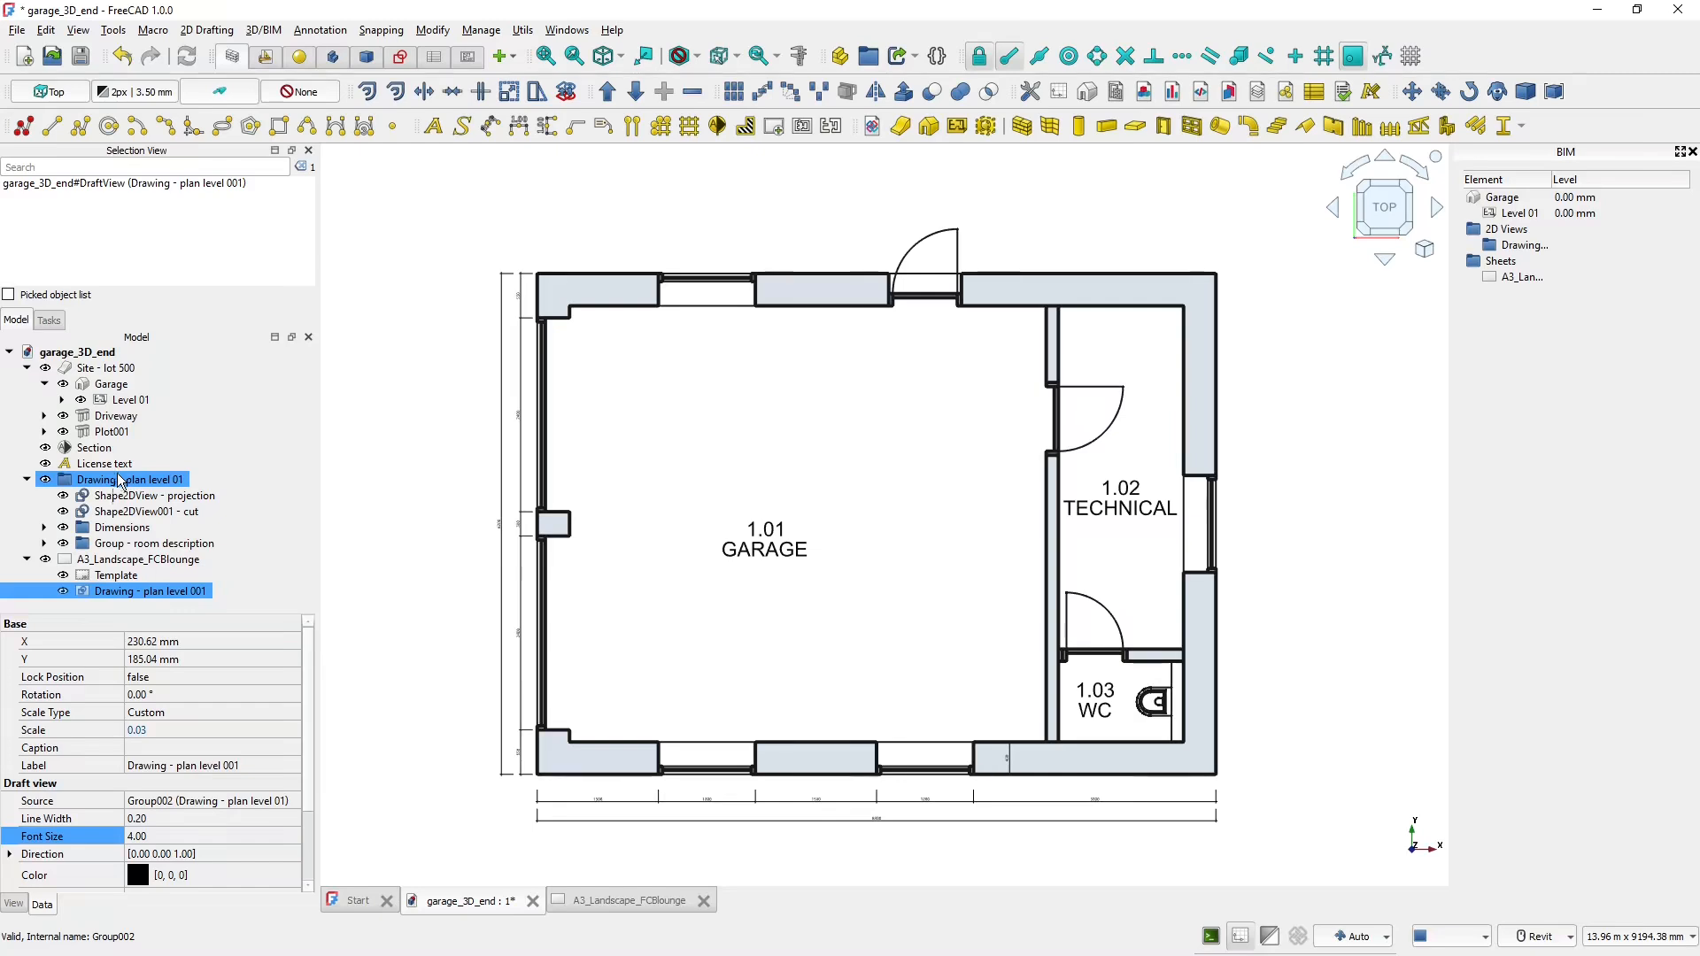
- Move the Group - room description folder out of Drawing - plan level 01 and create a TechDraw view of it on the A3 sheet
click(113, 544)
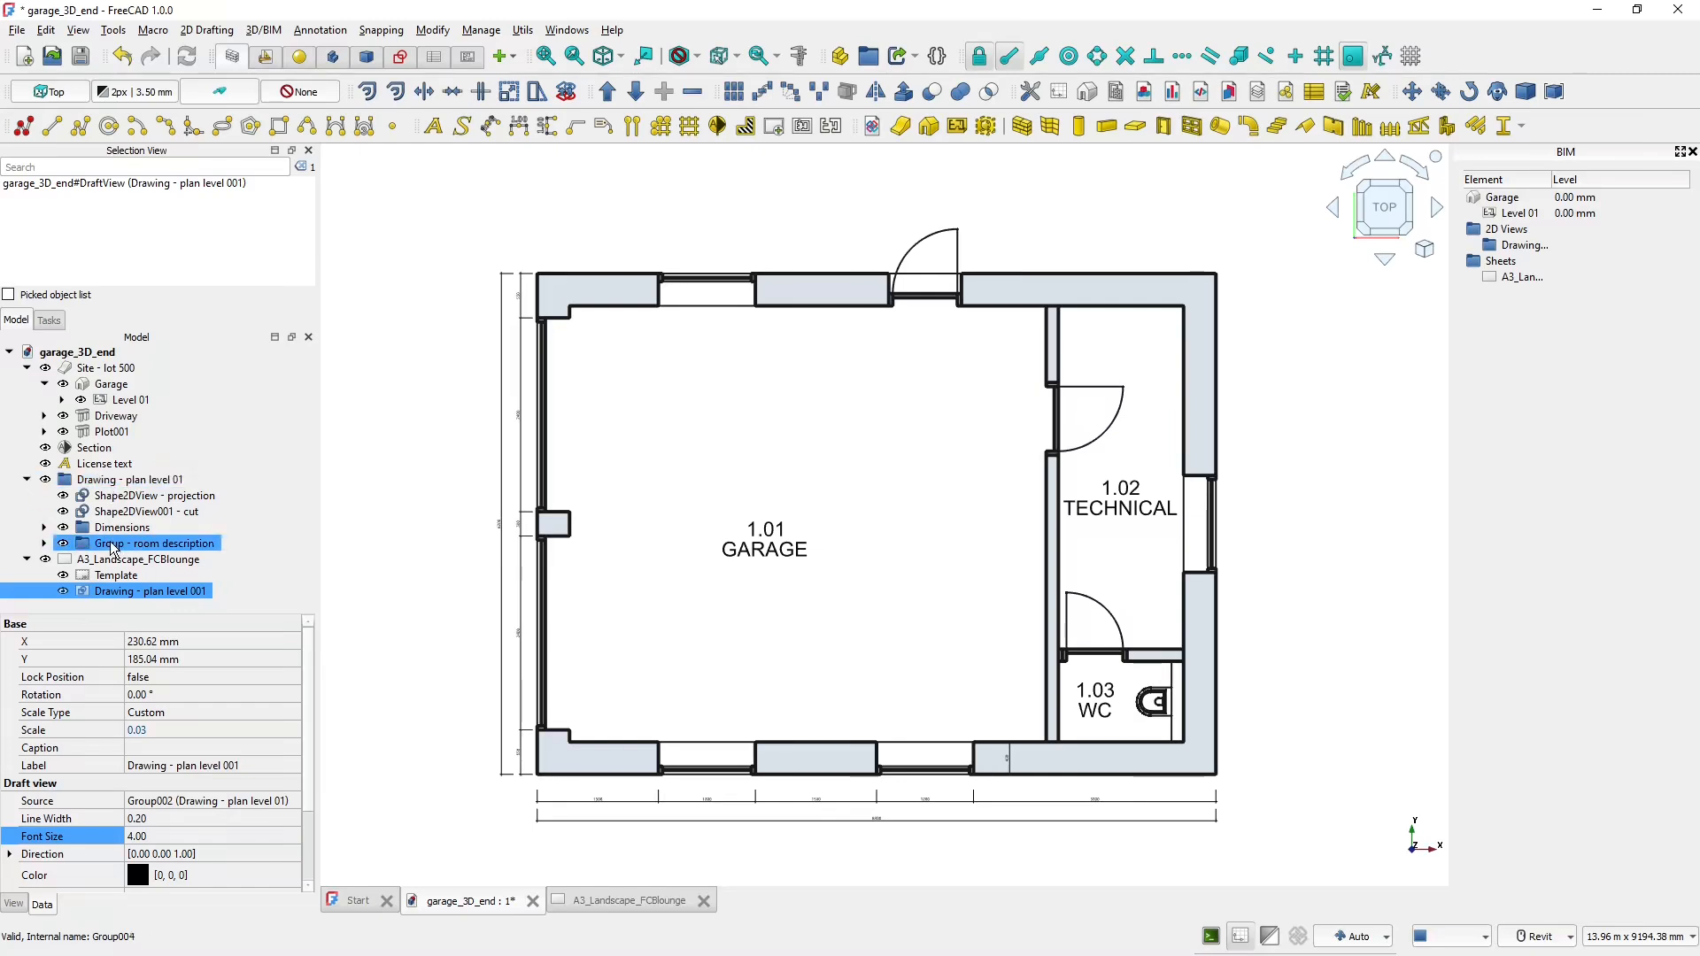
drag(100, 546, 82, 350)
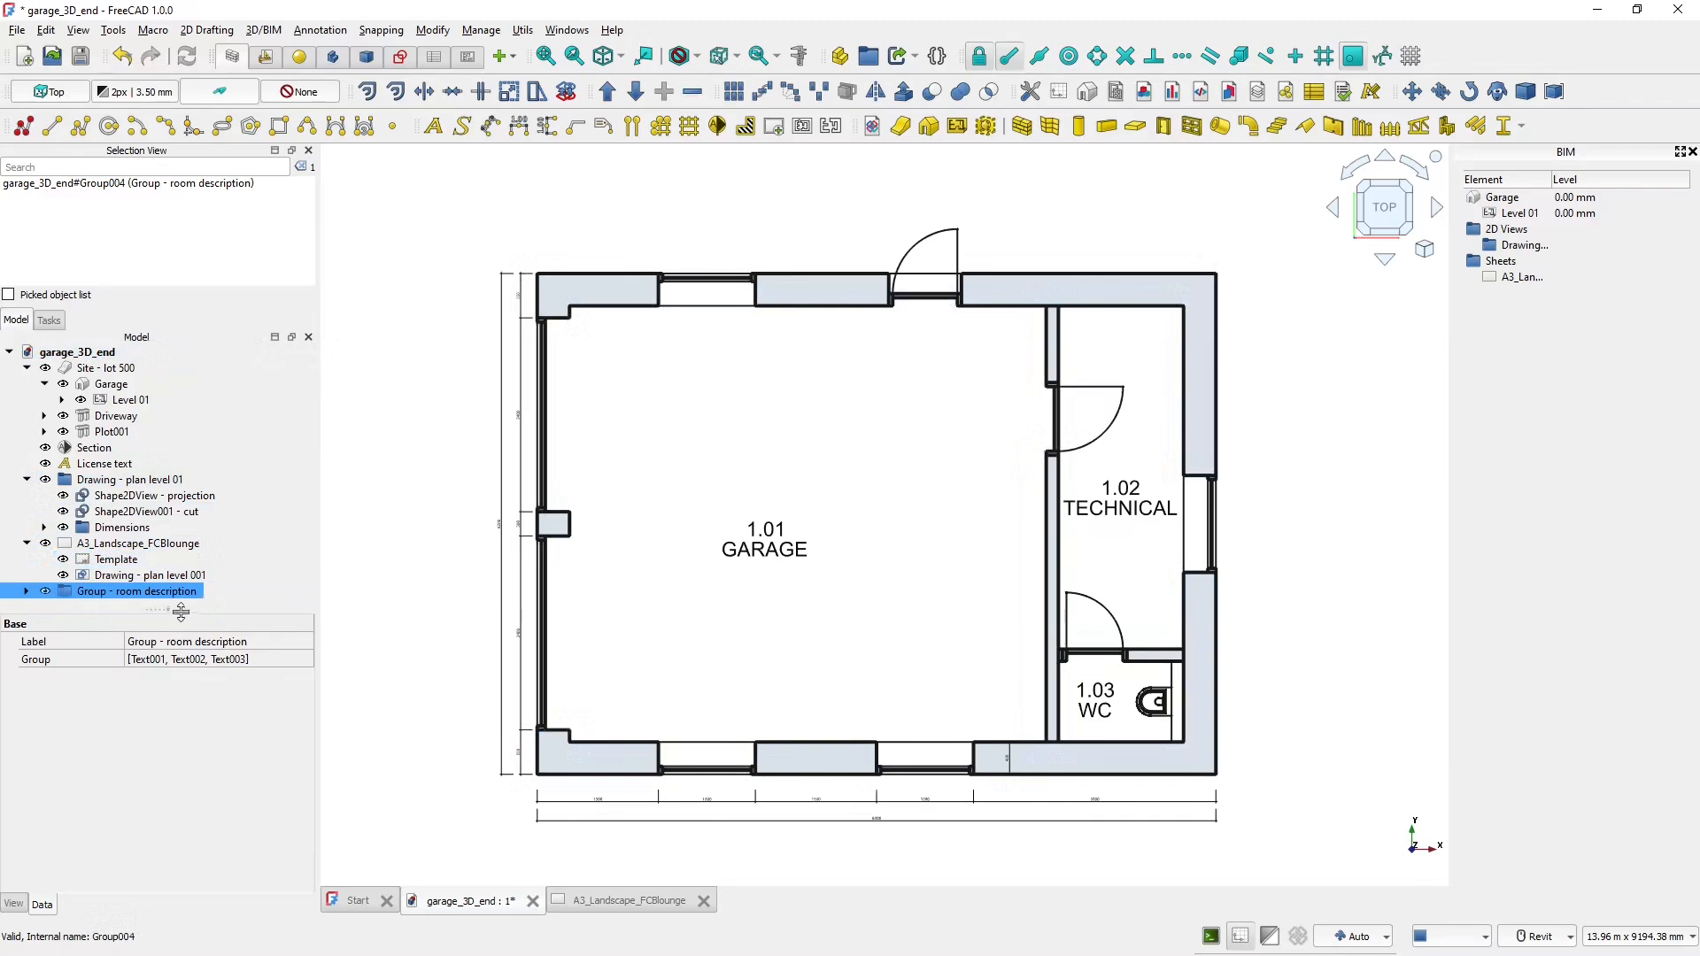
click(82, 592)
click(81, 592)
click(799, 133)
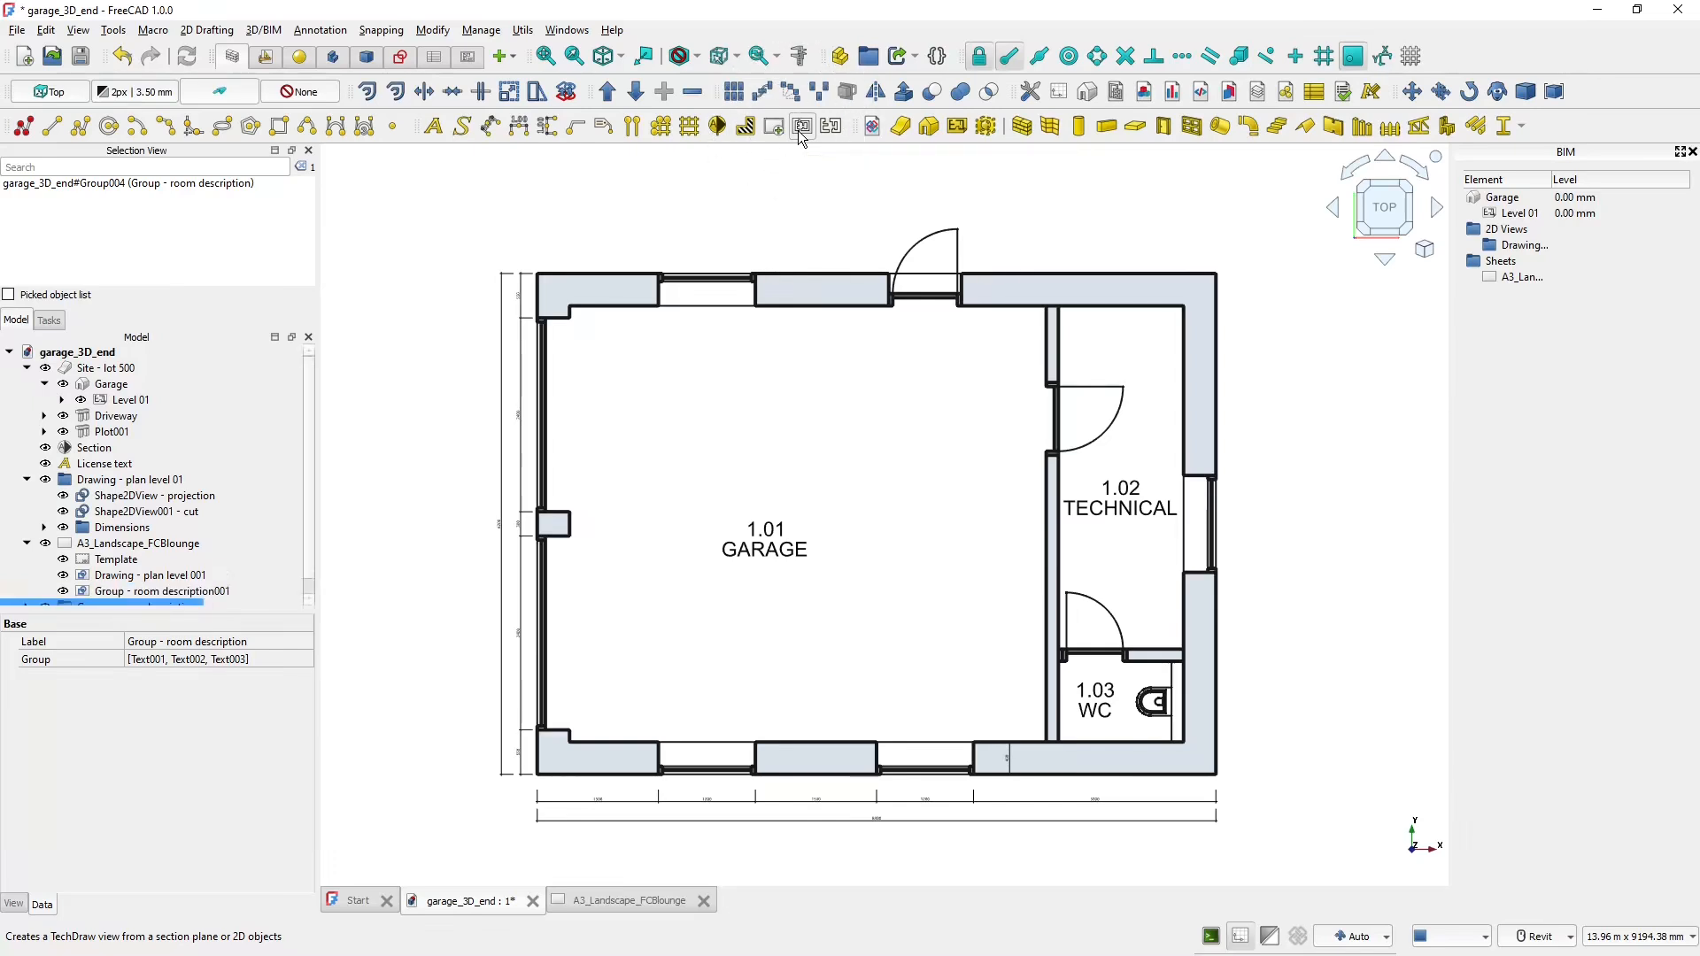
click(131, 582)
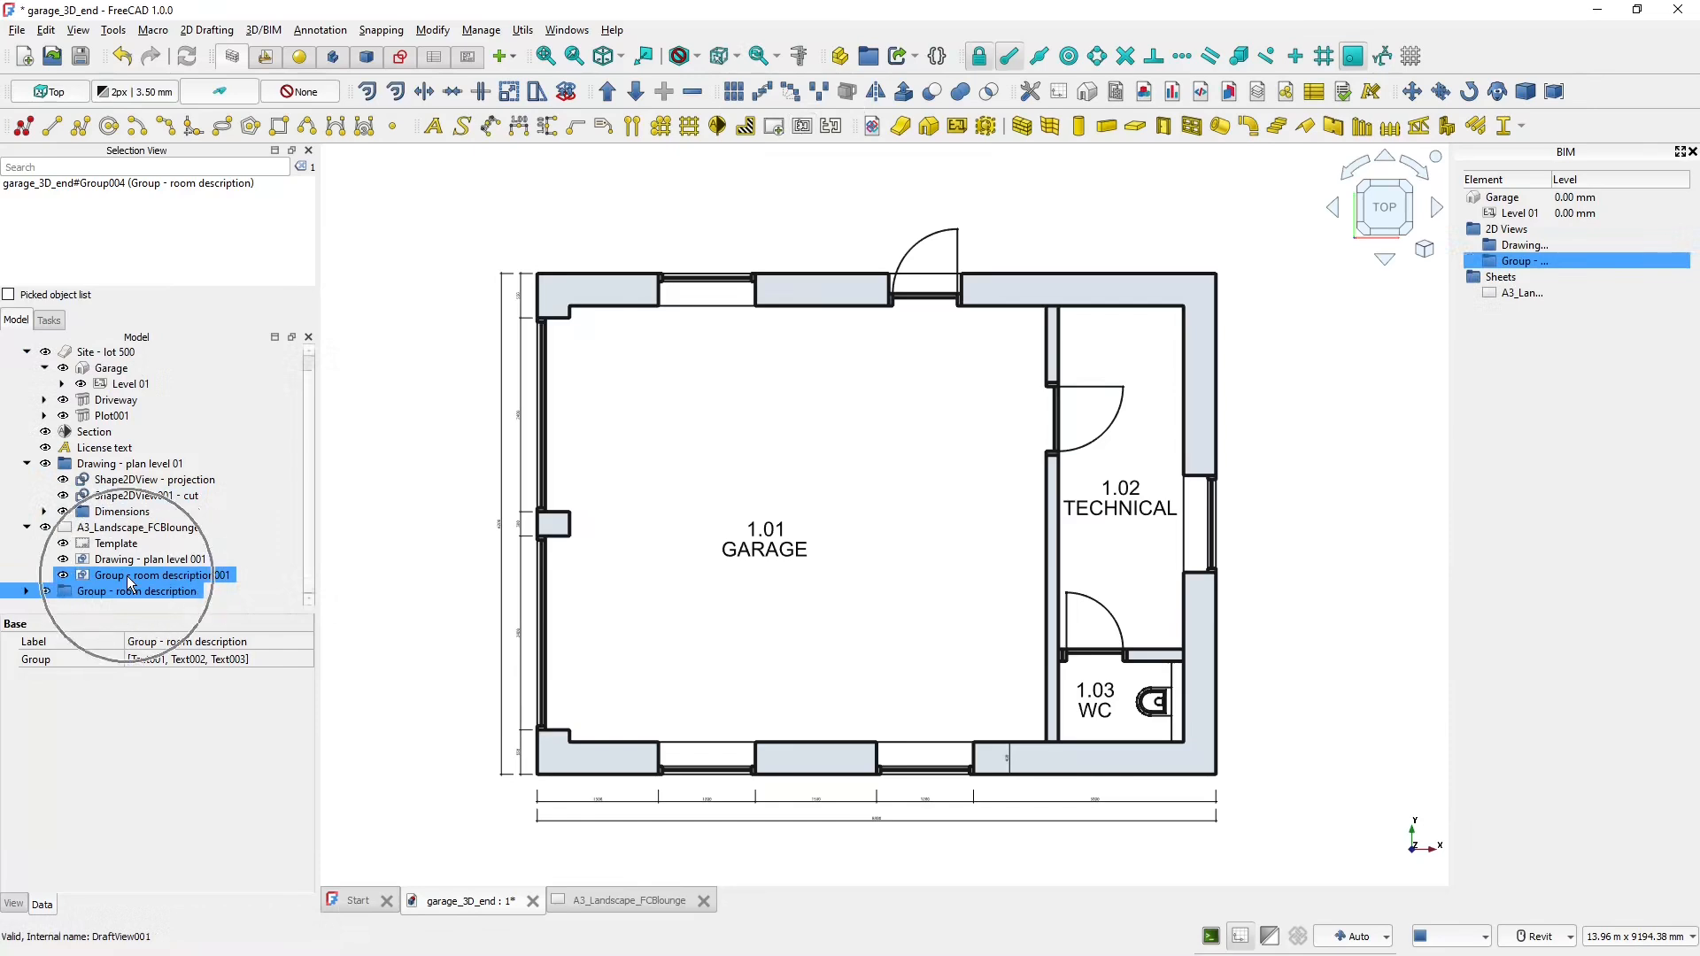
click(131, 582)
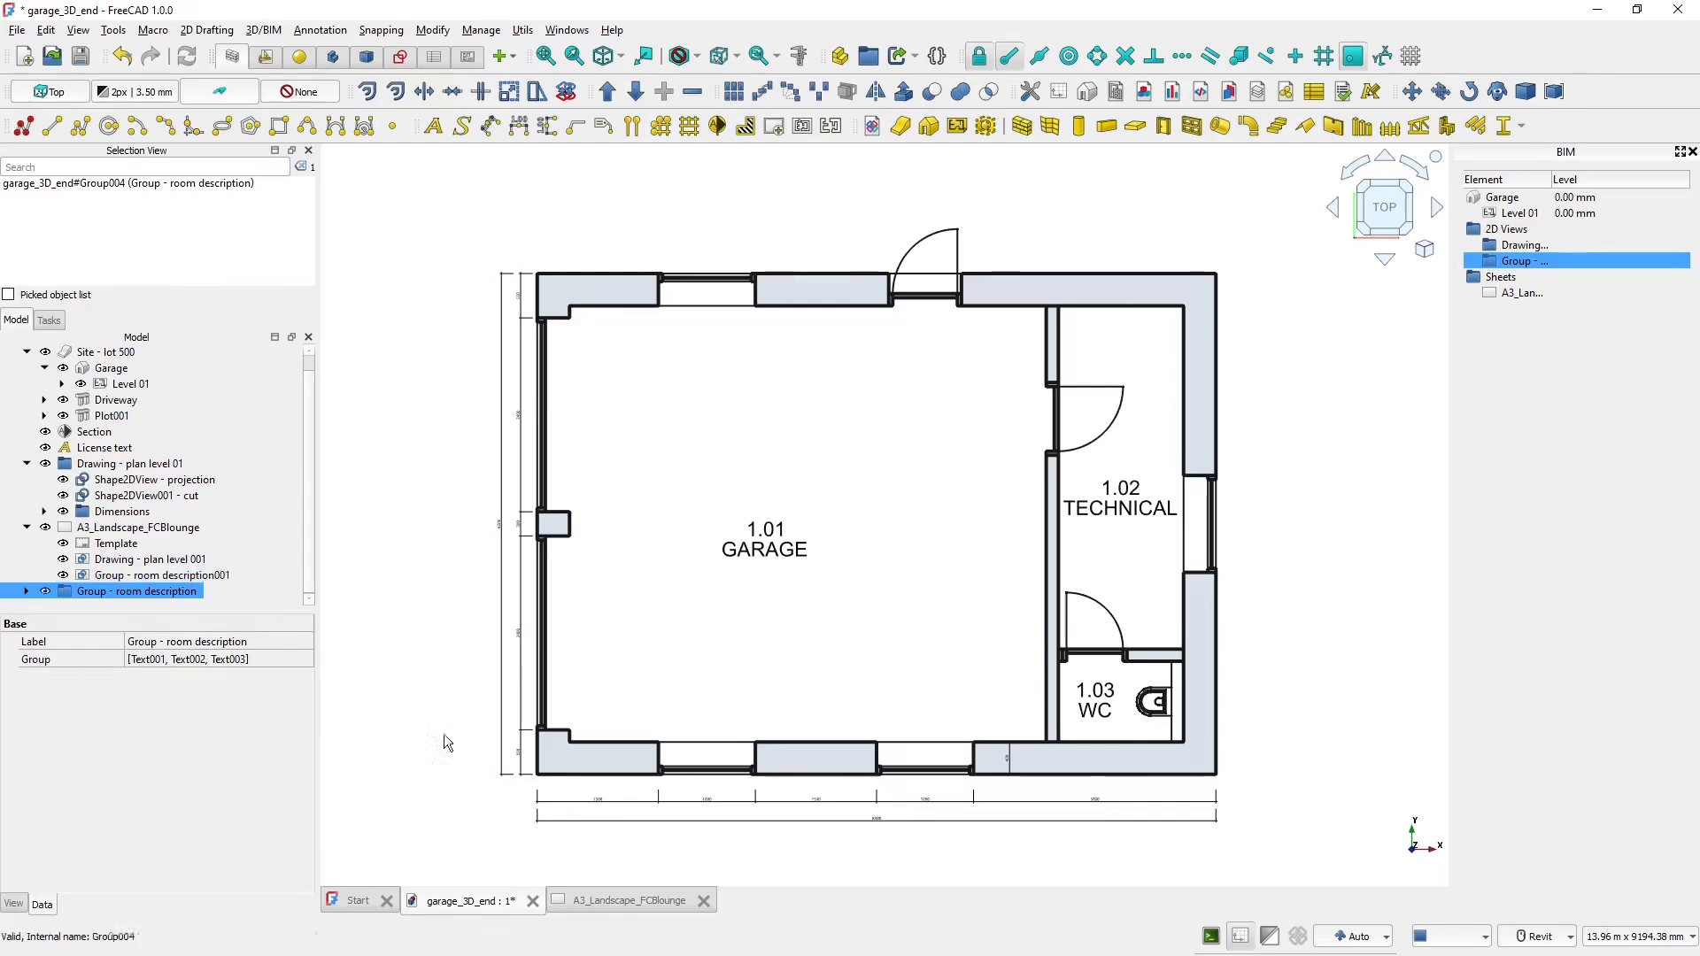
- Open the A3_Landscape_FCBlounge sheet and examine where the room labels sit relative to the new room description view's caption
click(627, 902)
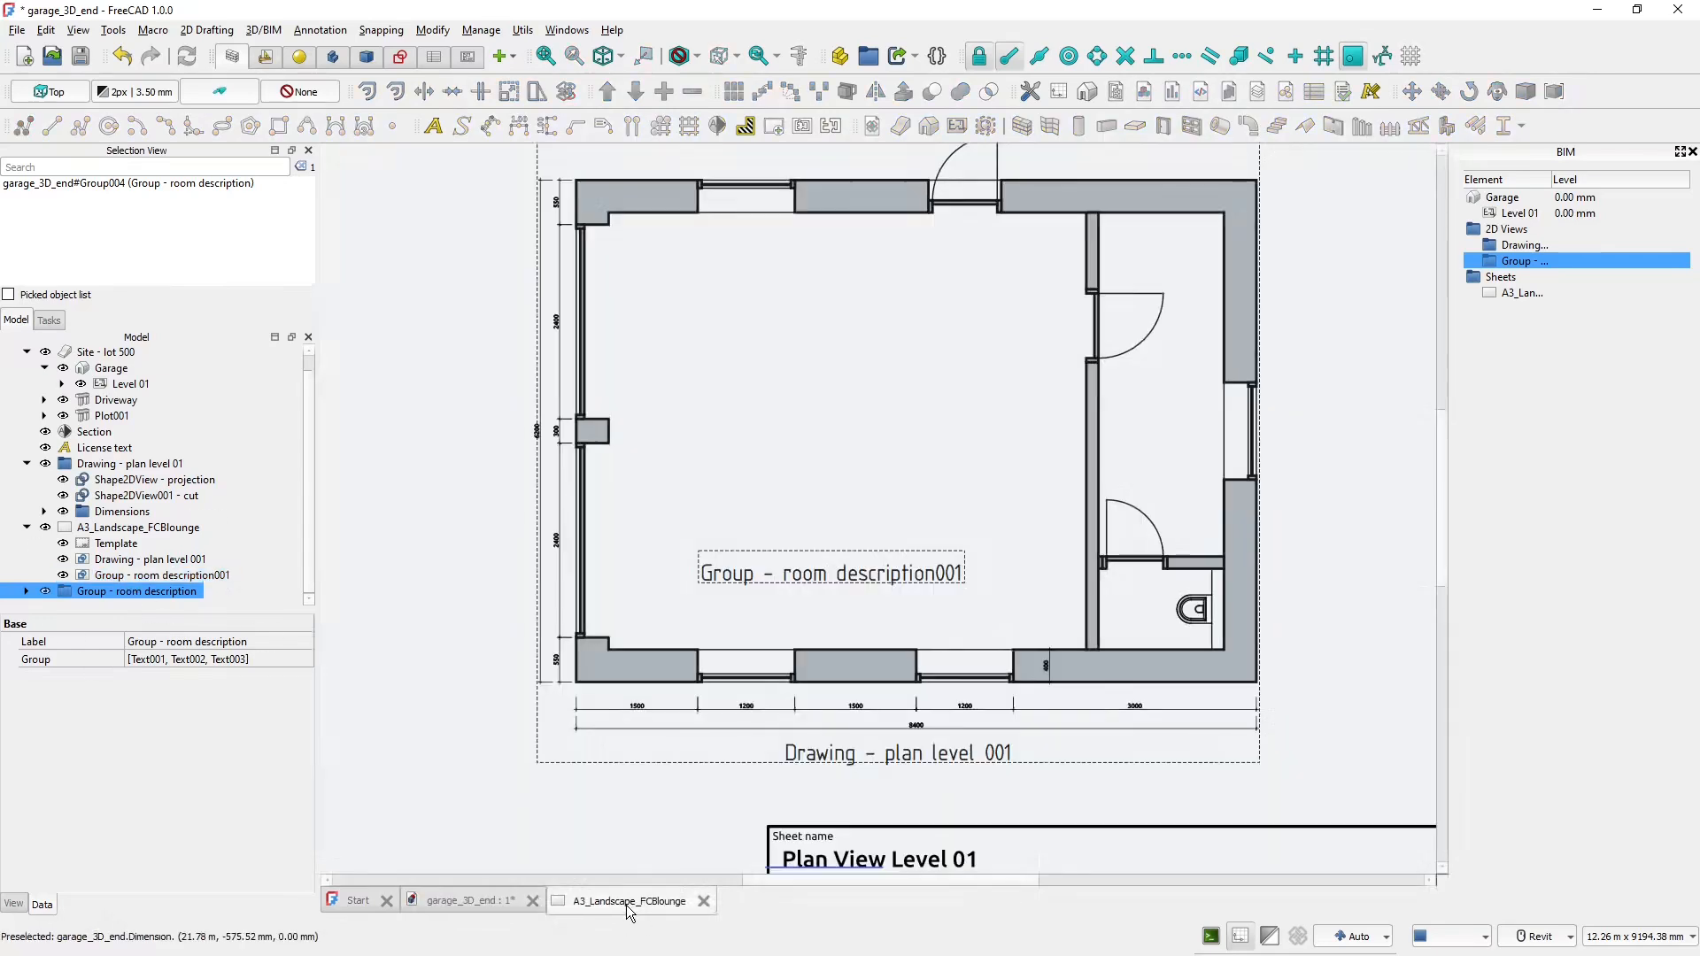
click(839, 576)
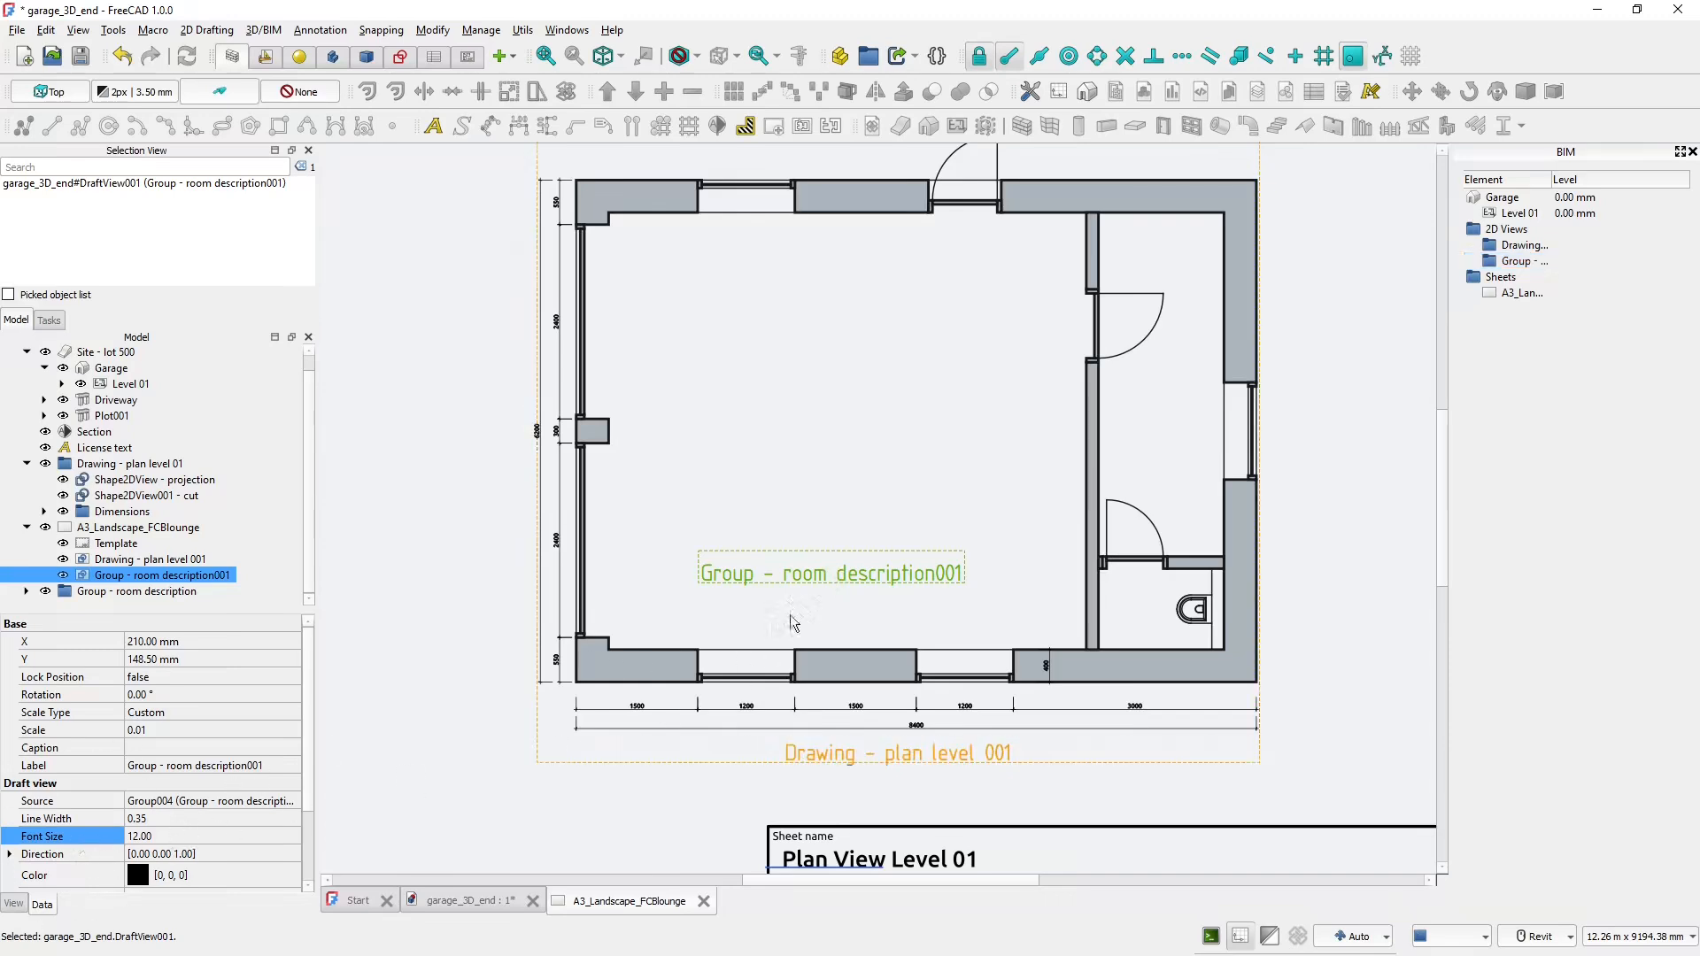
scroll(801, 597, down, 3)
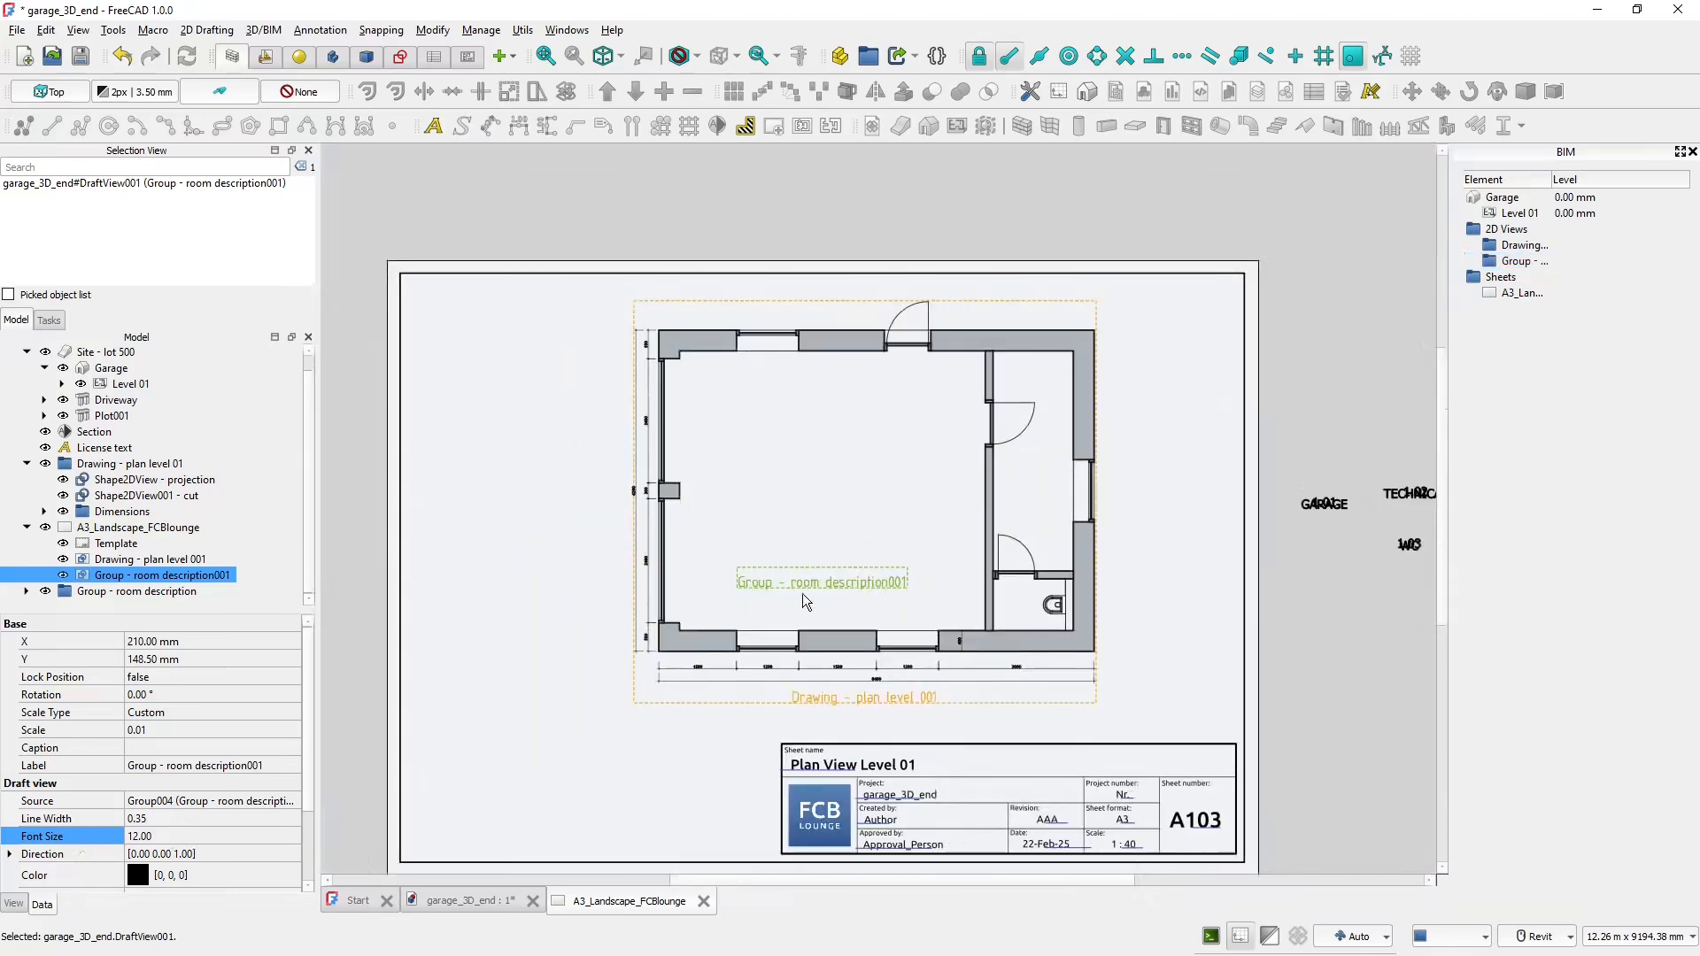
scroll(808, 586, down, 2)
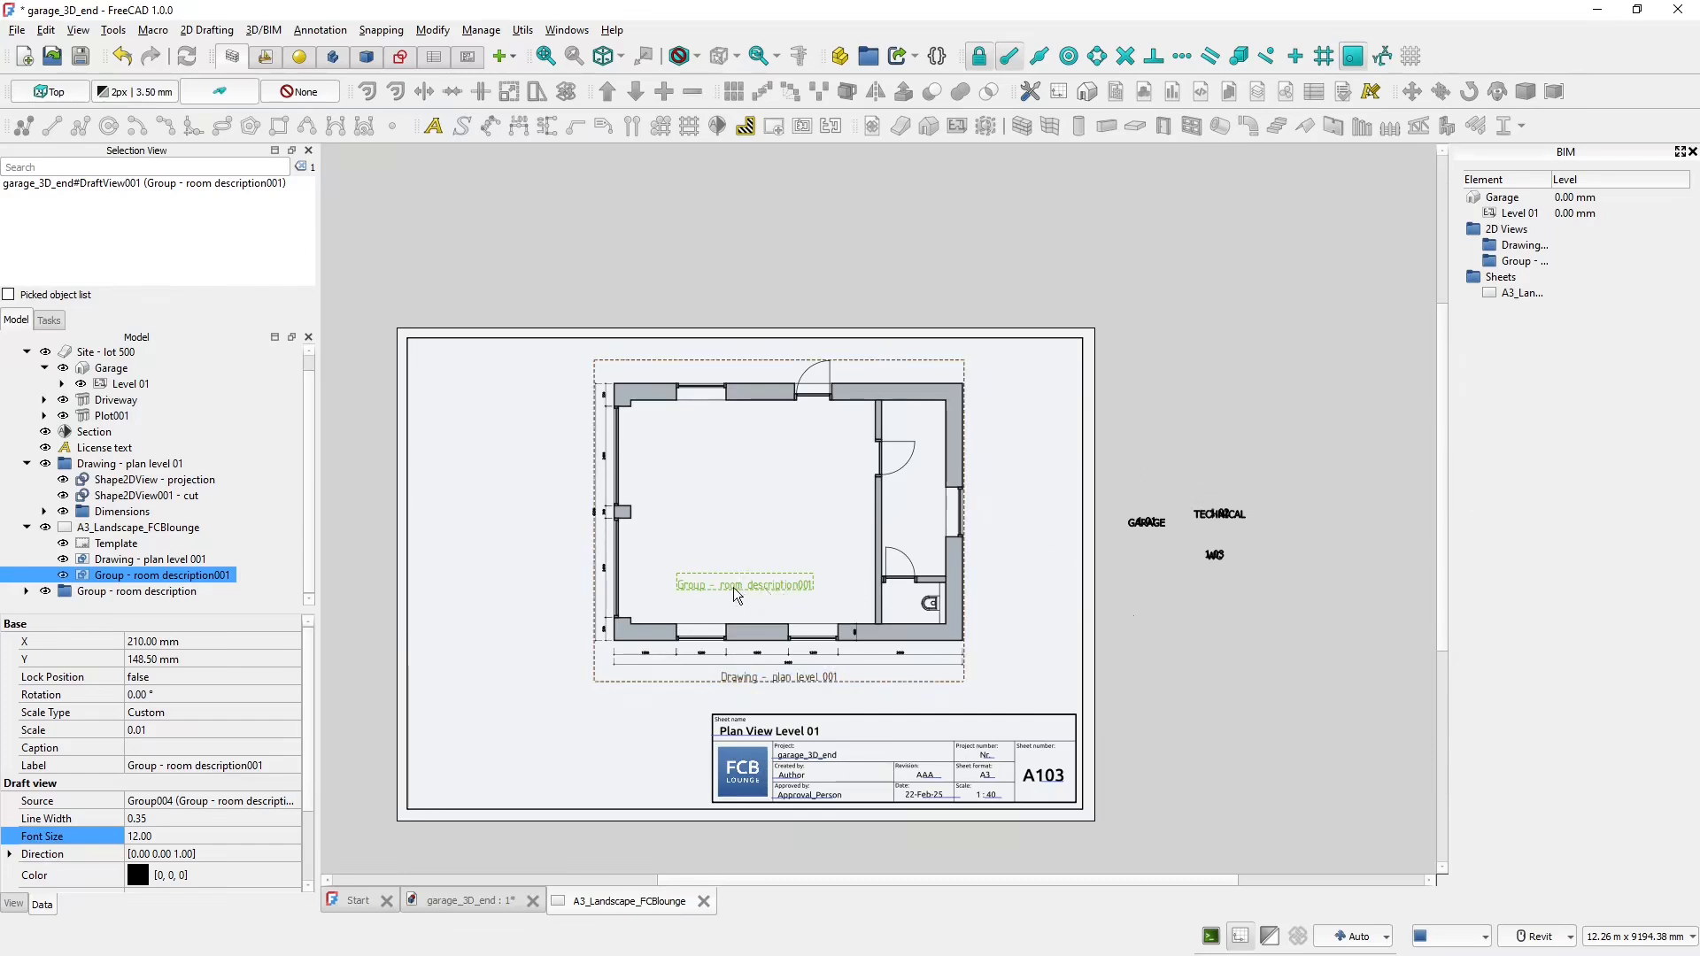
scroll(738, 596, up, 1)
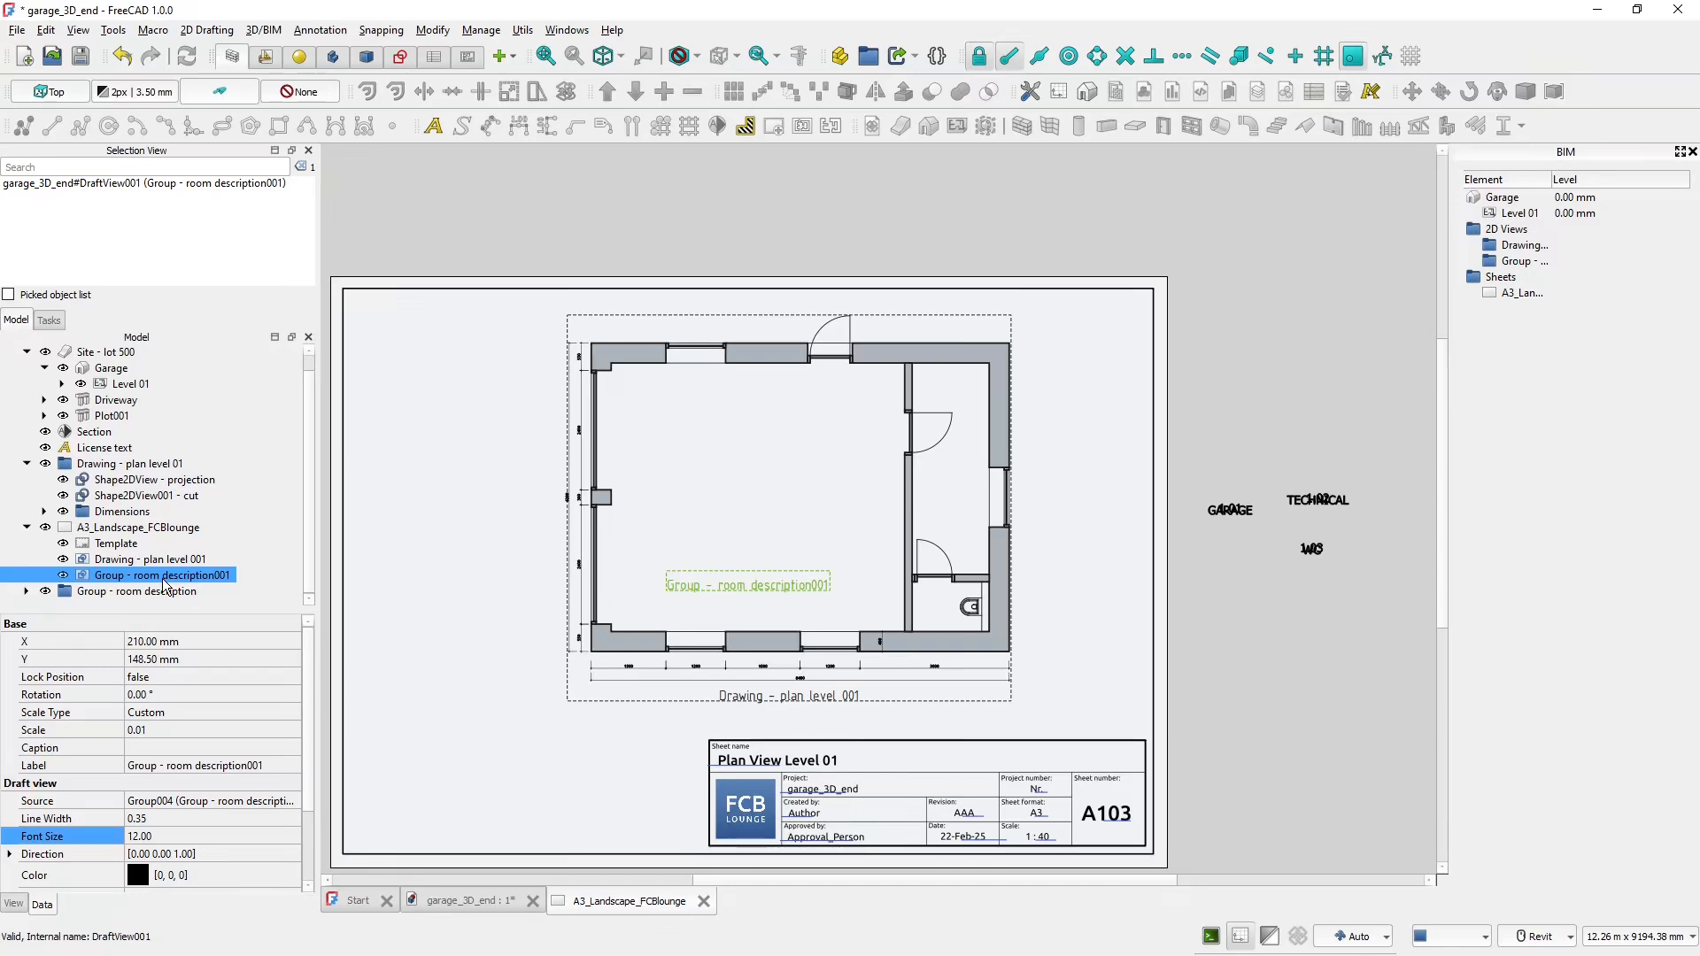
click(162, 585)
click(170, 577)
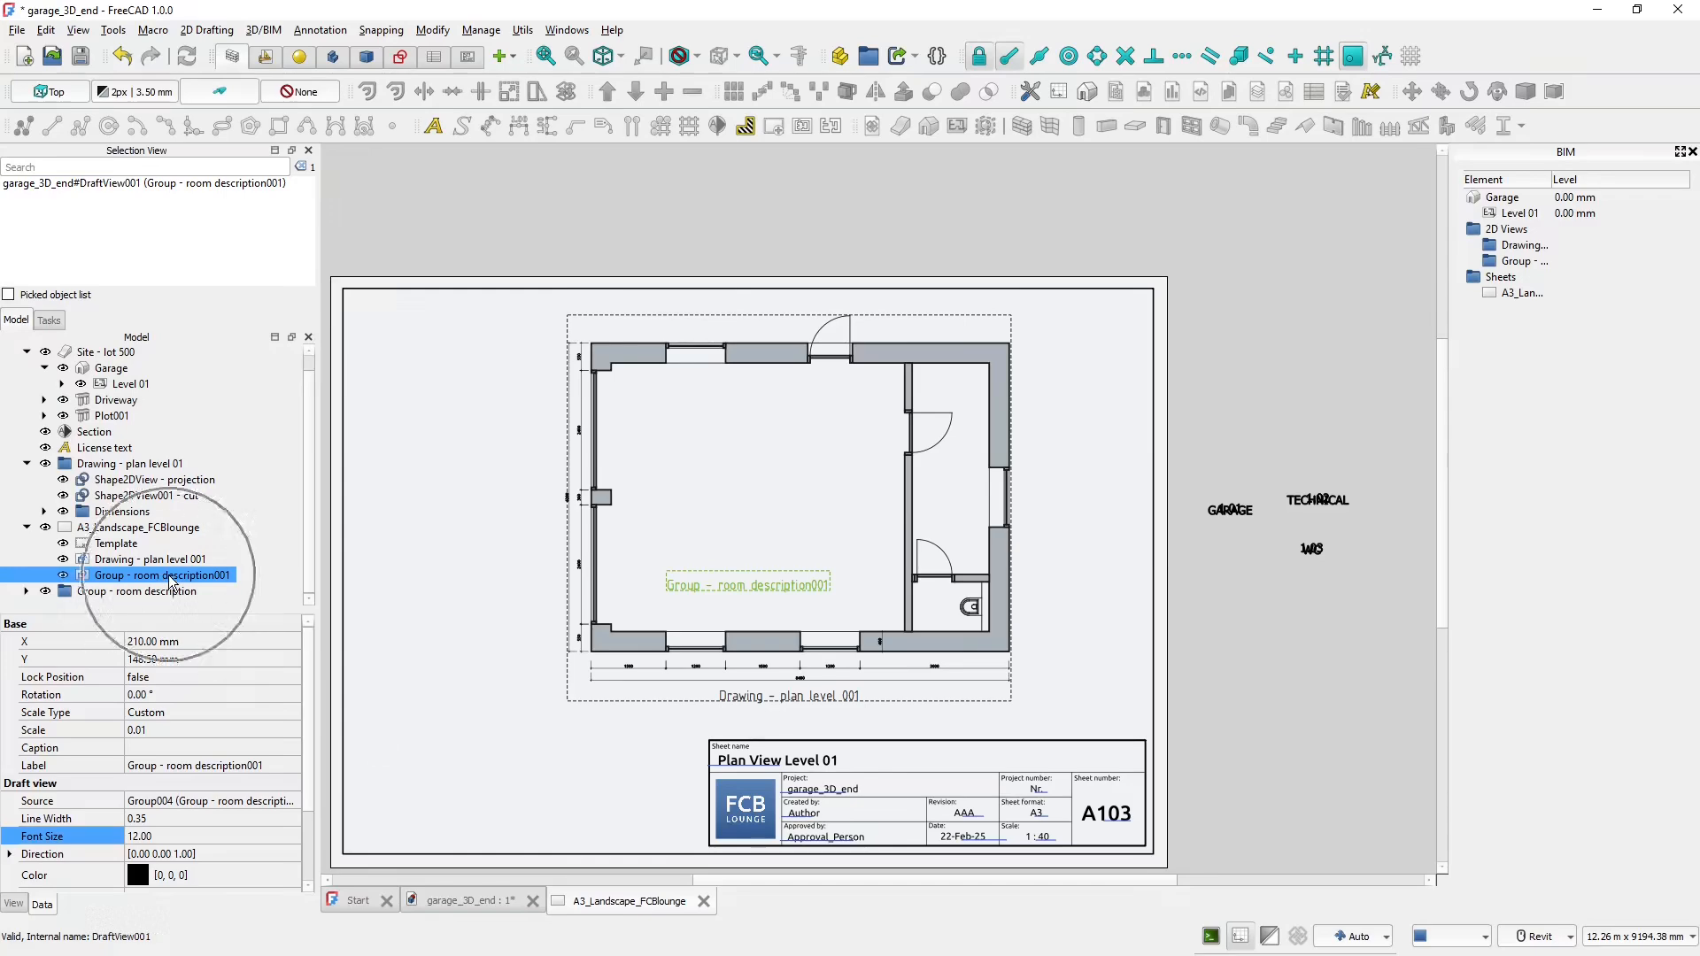
- Return to the 3D model and, with snapping off for the endpoint, draw a diagonal line about 14 mm long from the plan's lower-left outer corner
click(474, 906)
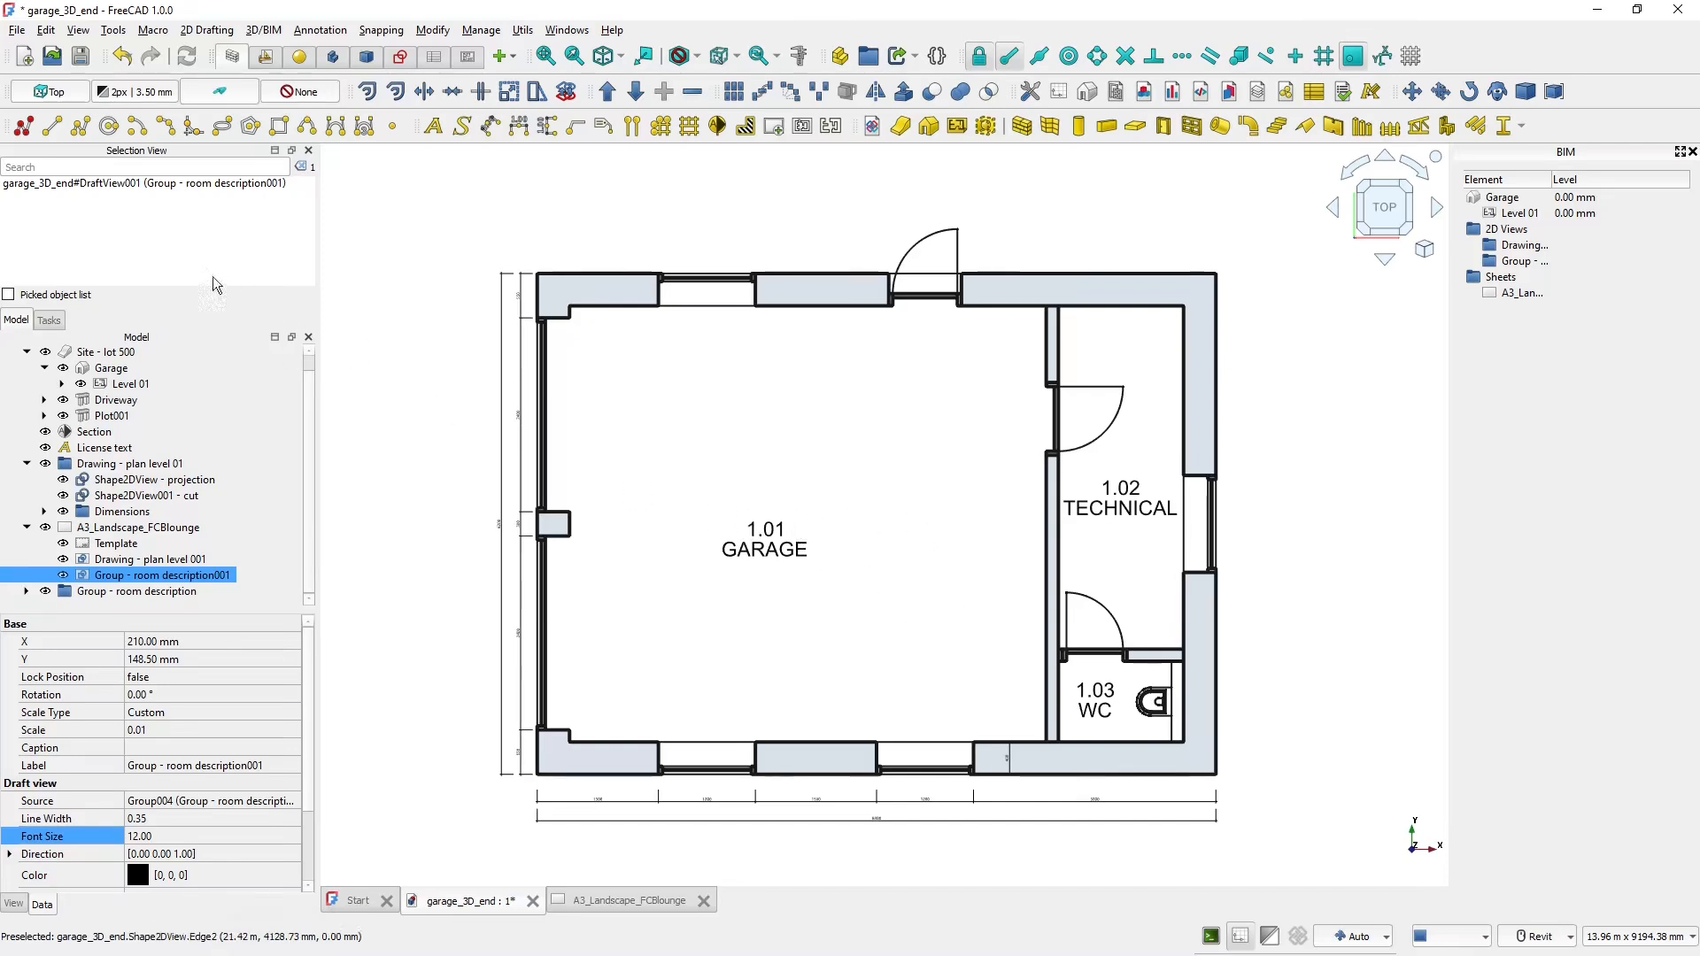
click(52, 135)
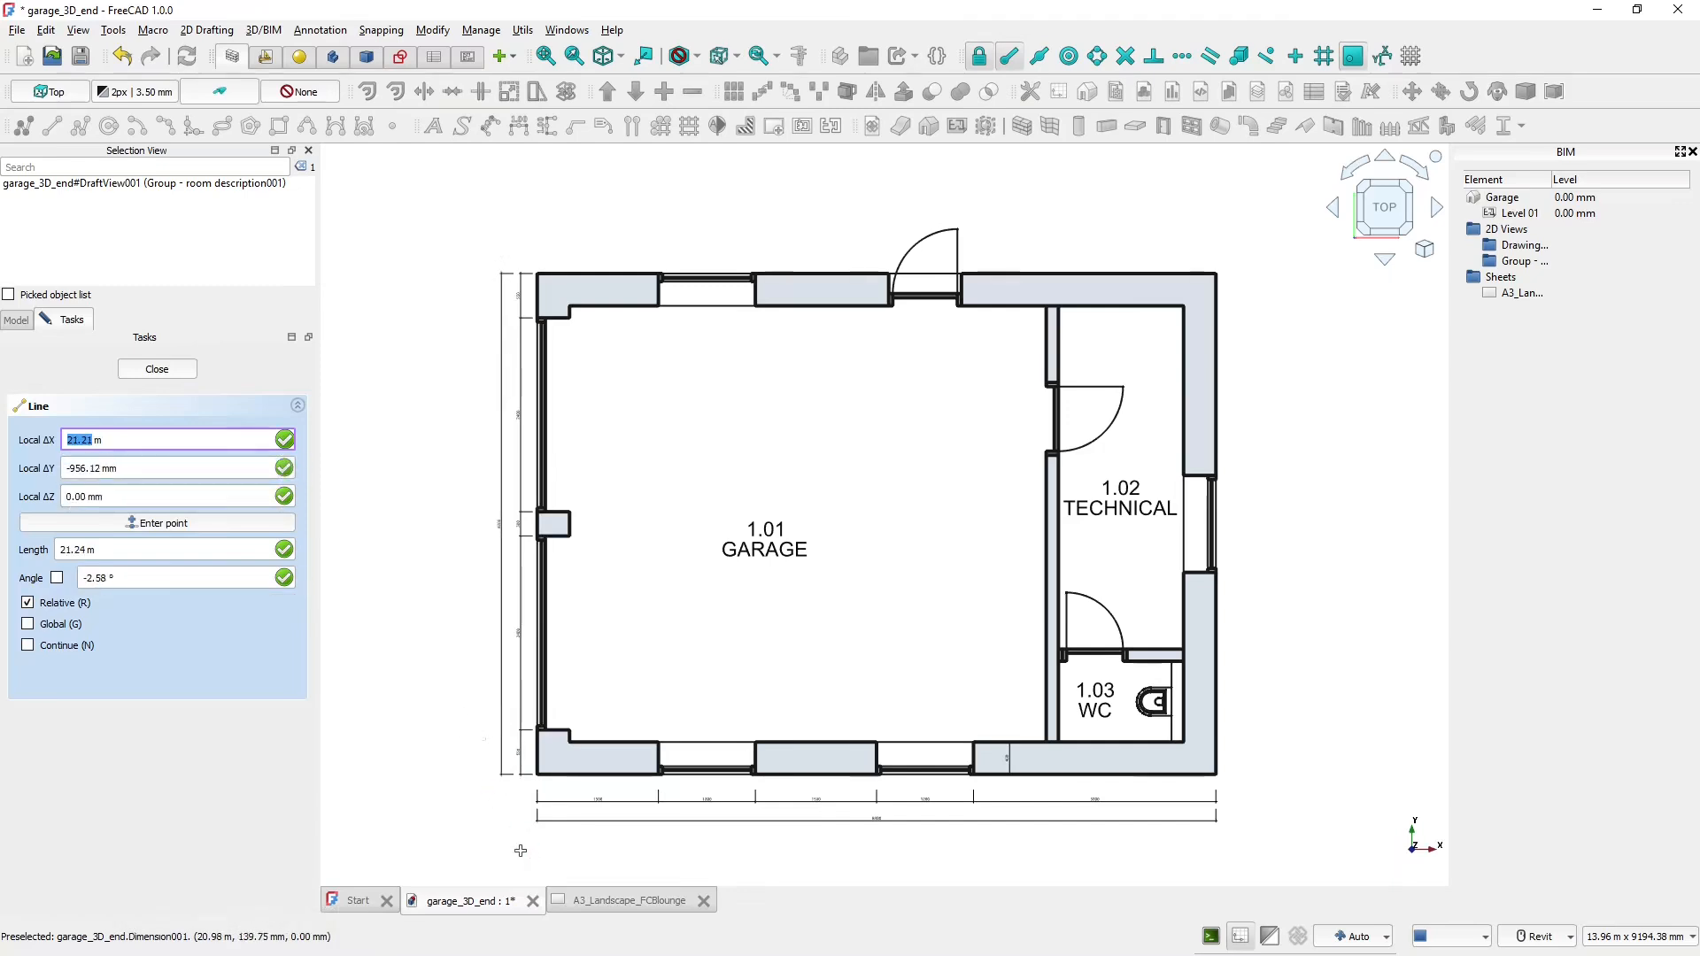
scroll(520, 851, up, 6)
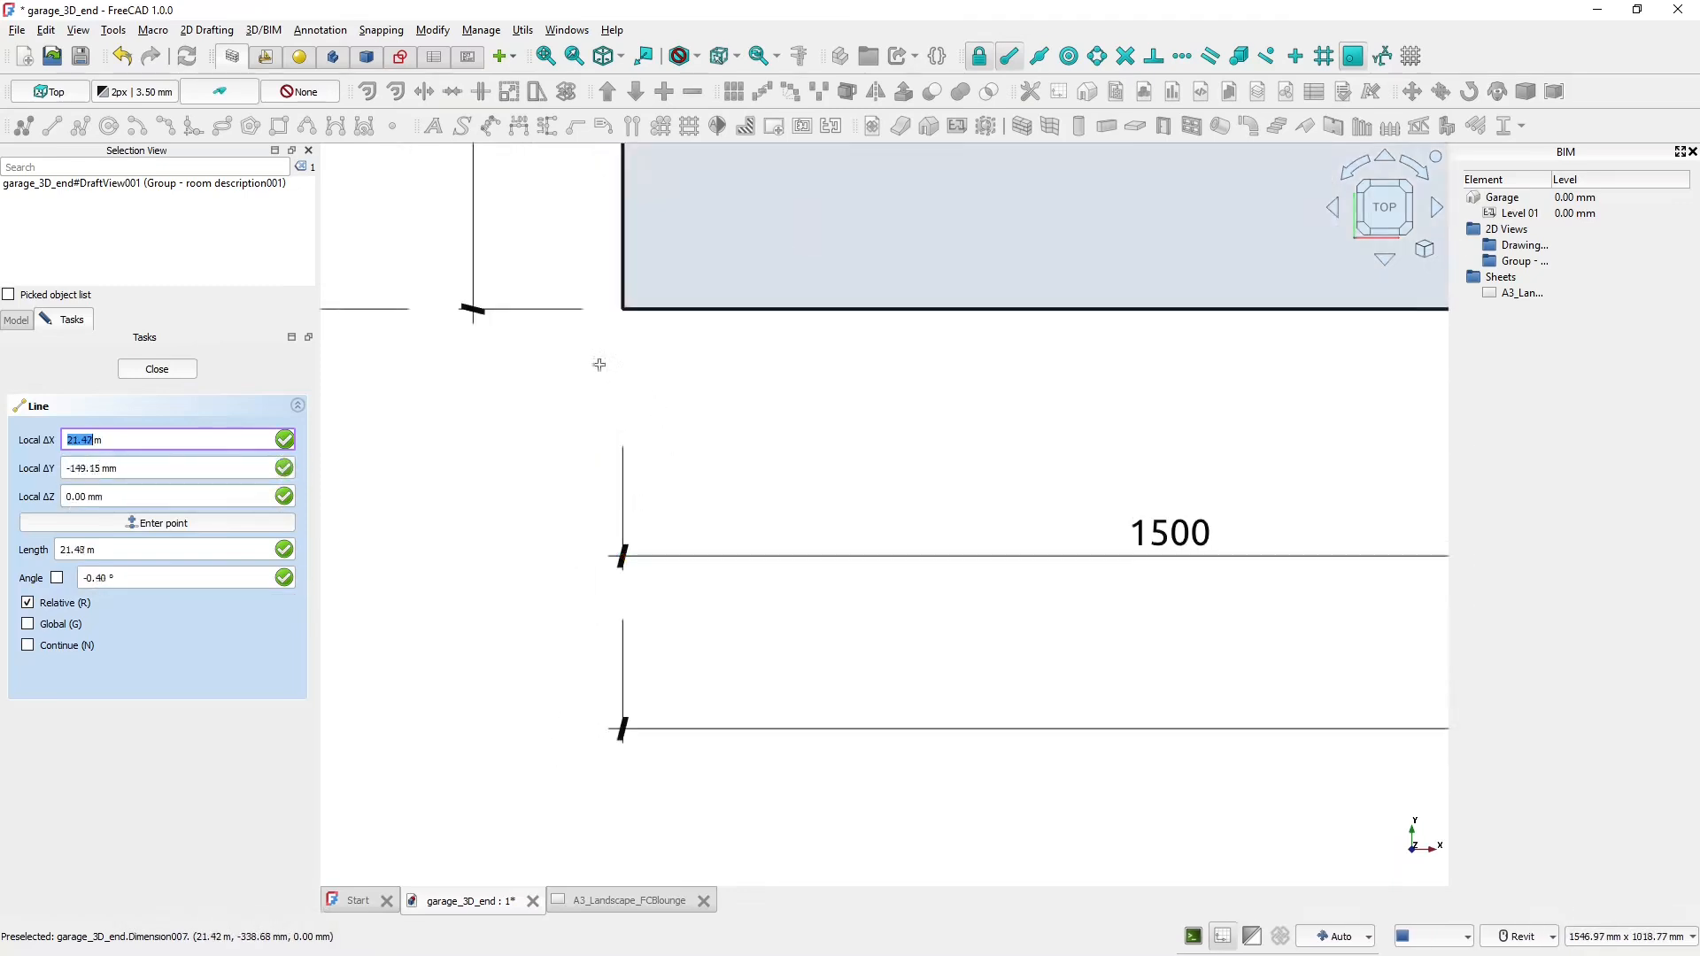
click(619, 308)
scroll(616, 301, up, 2)
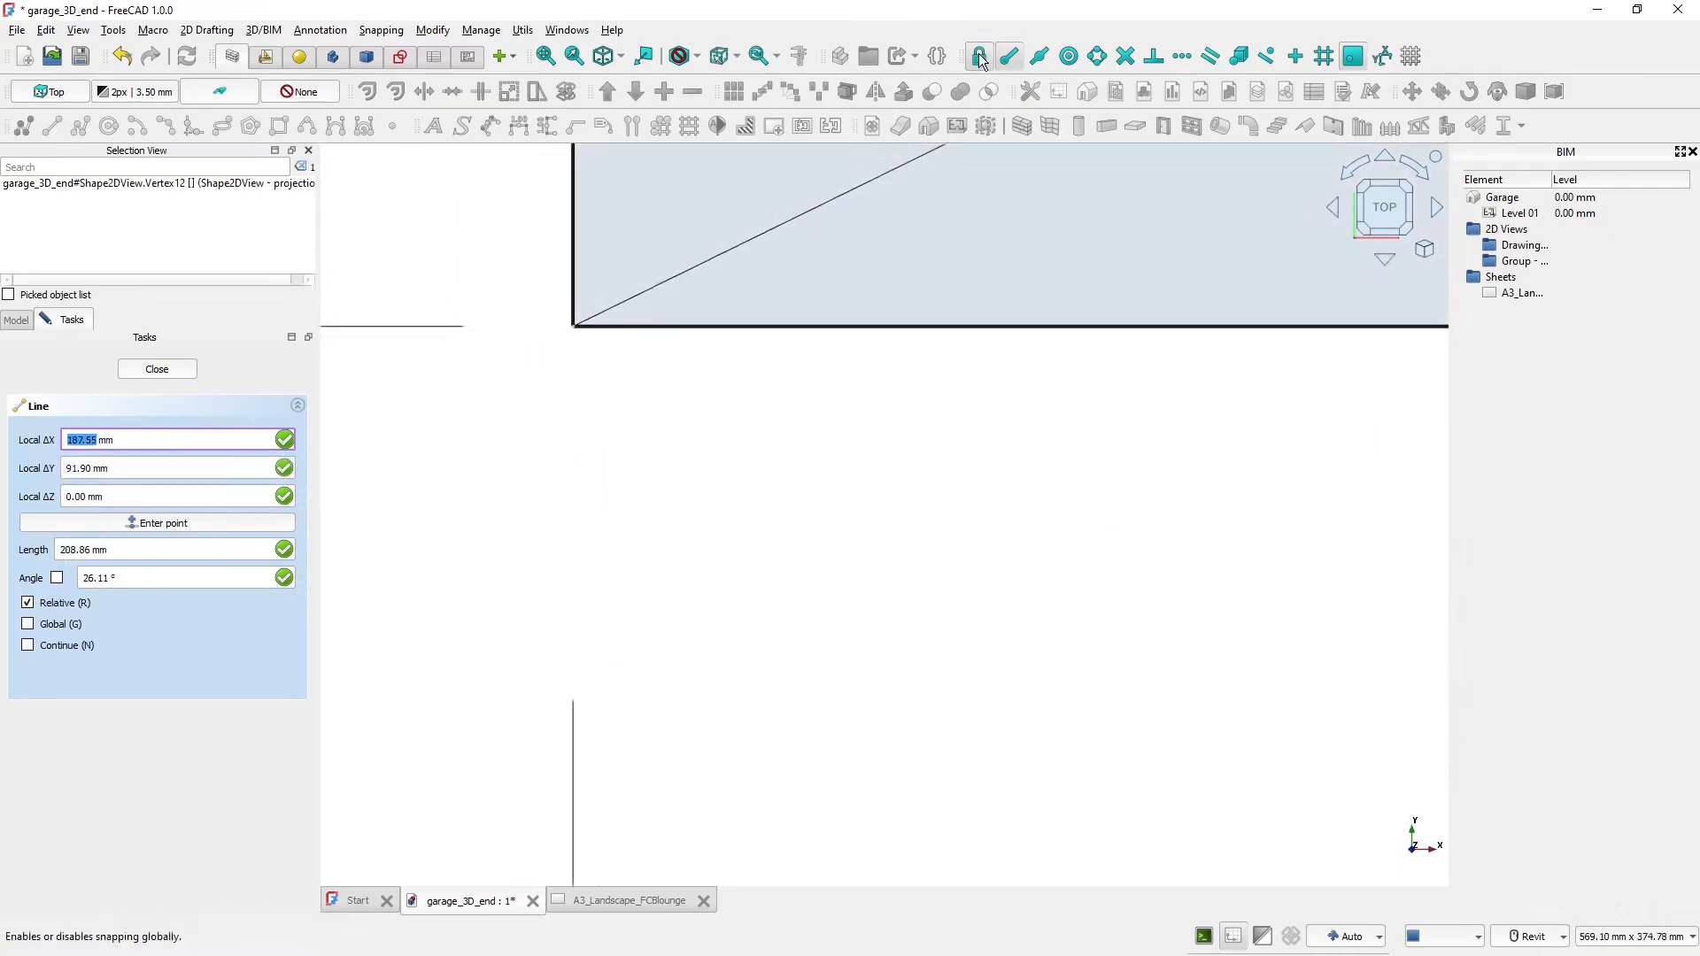
click(593, 305)
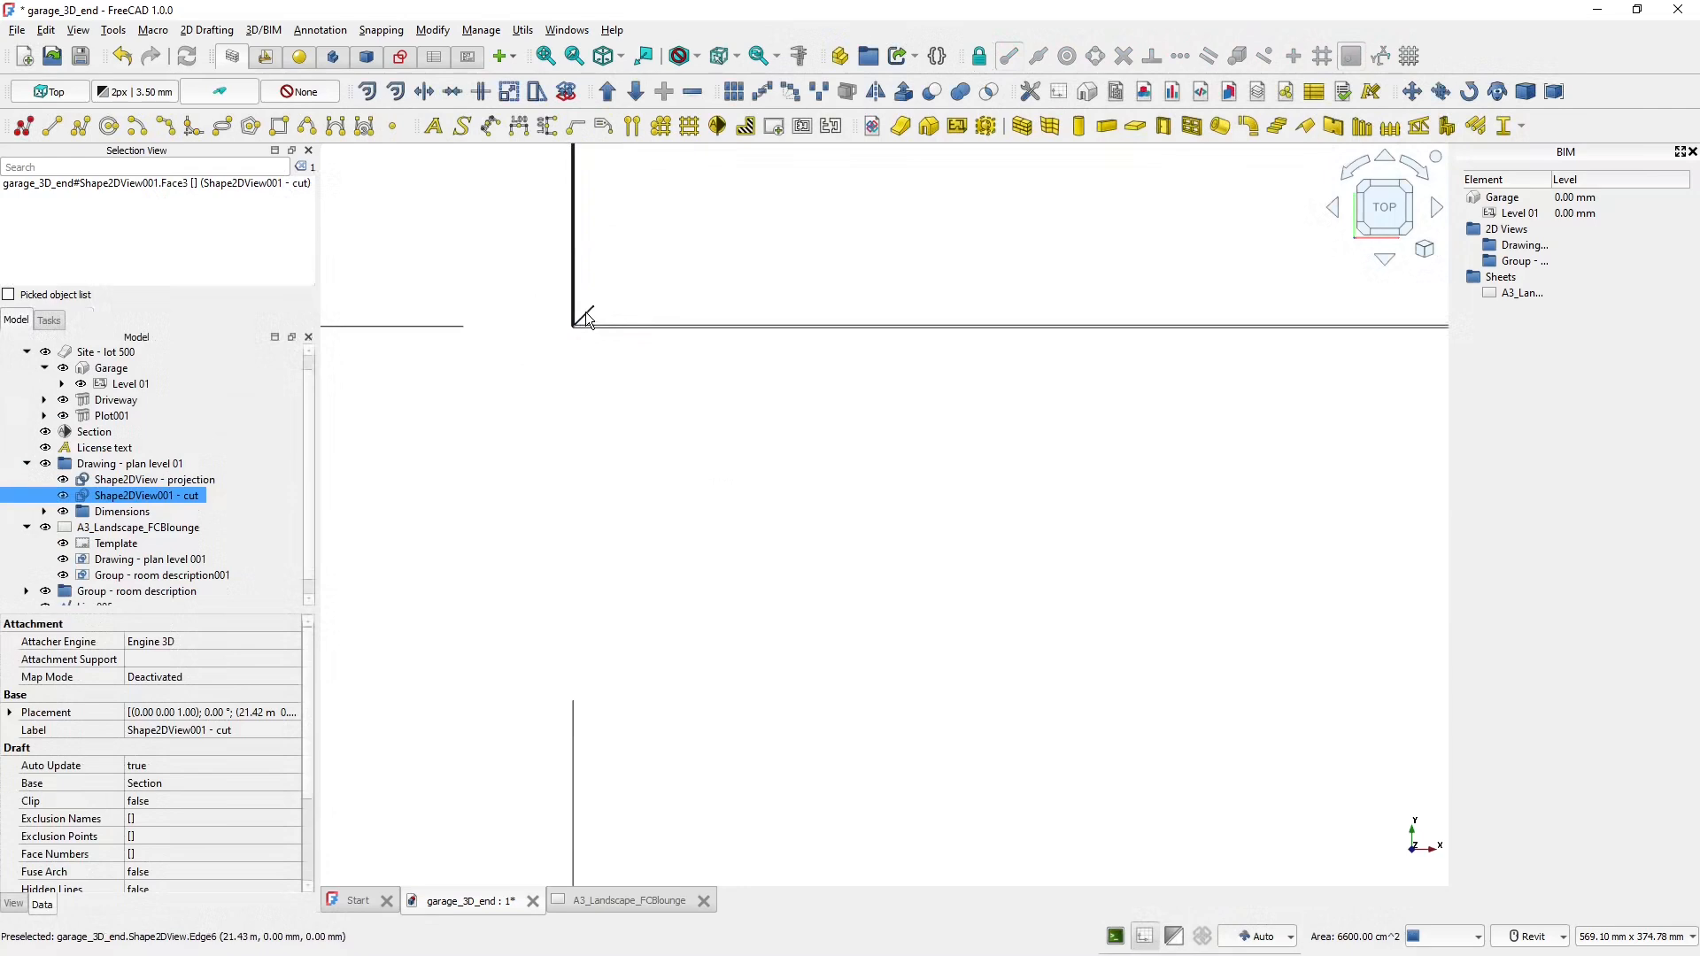
scroll(588, 314, down, 2)
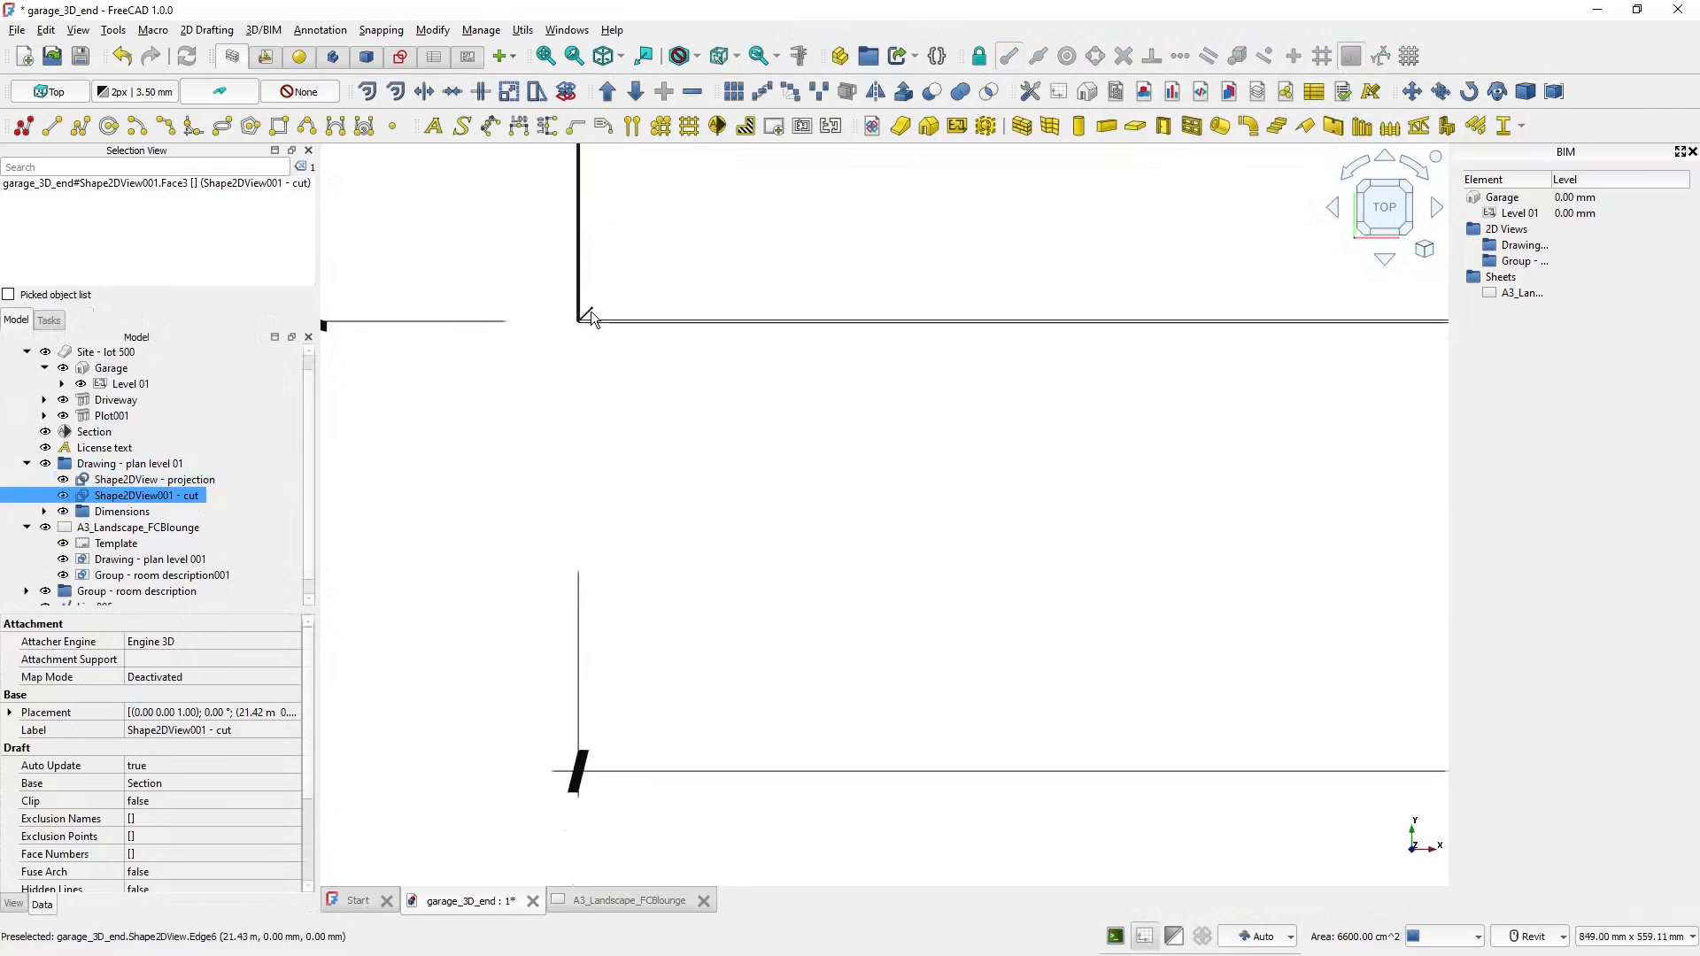
scroll(592, 311, down, 8)
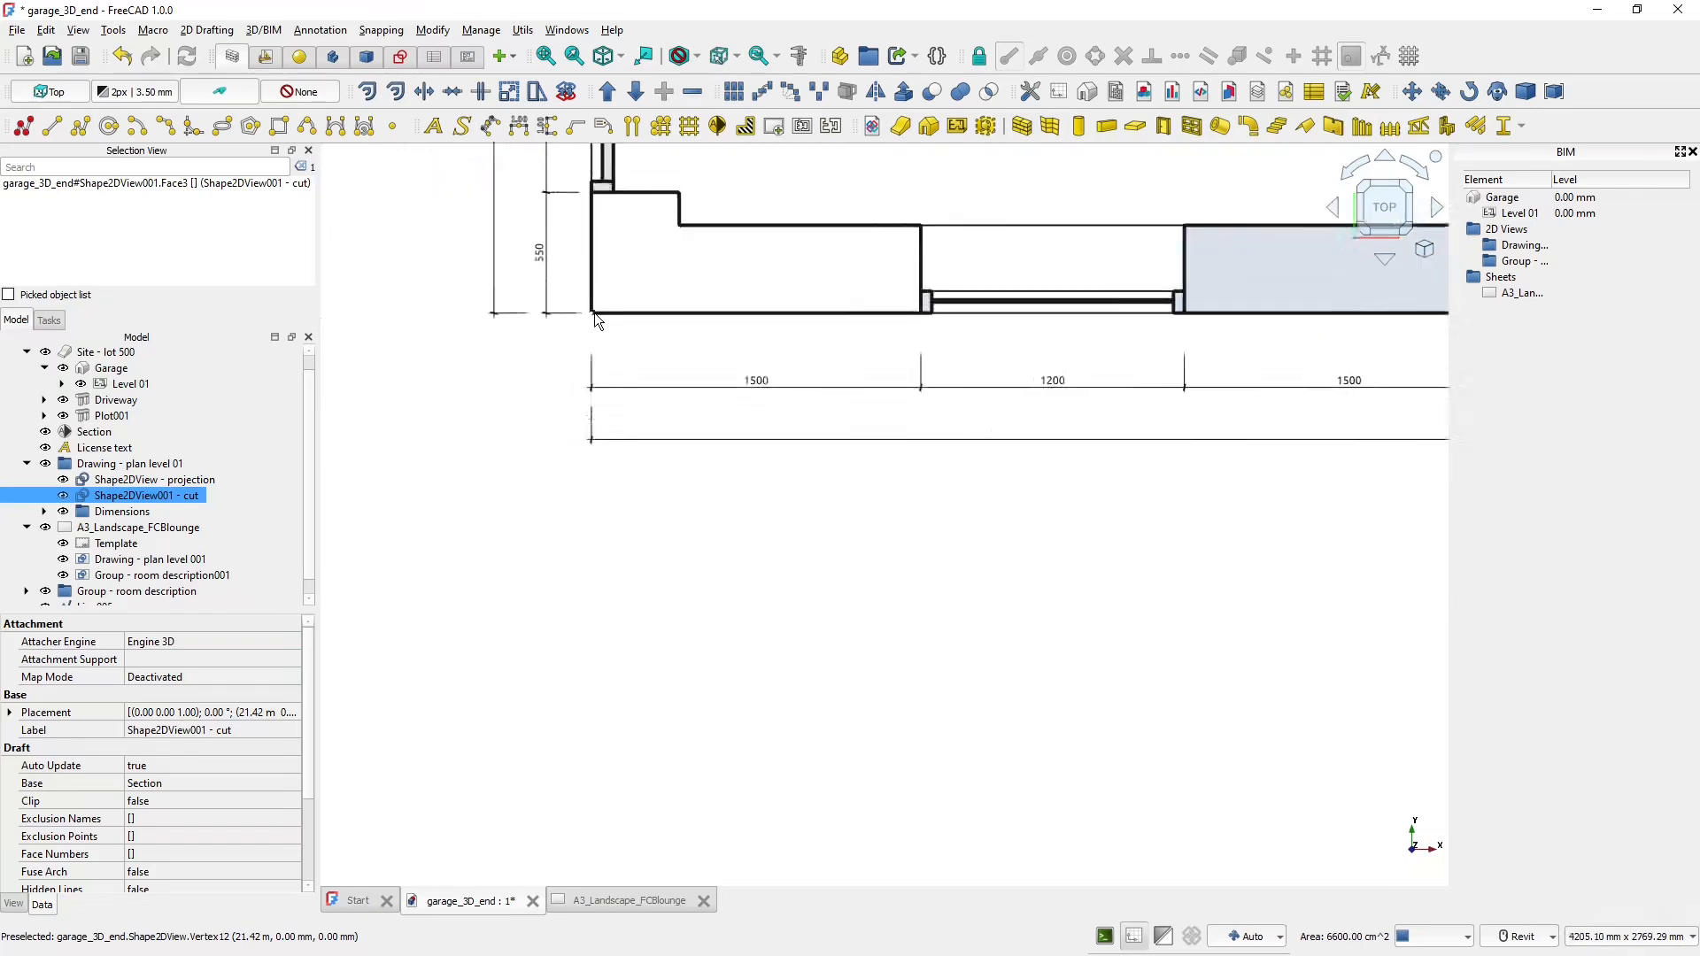
scroll(592, 319, down, 4)
scroll(132, 604, down, 1)
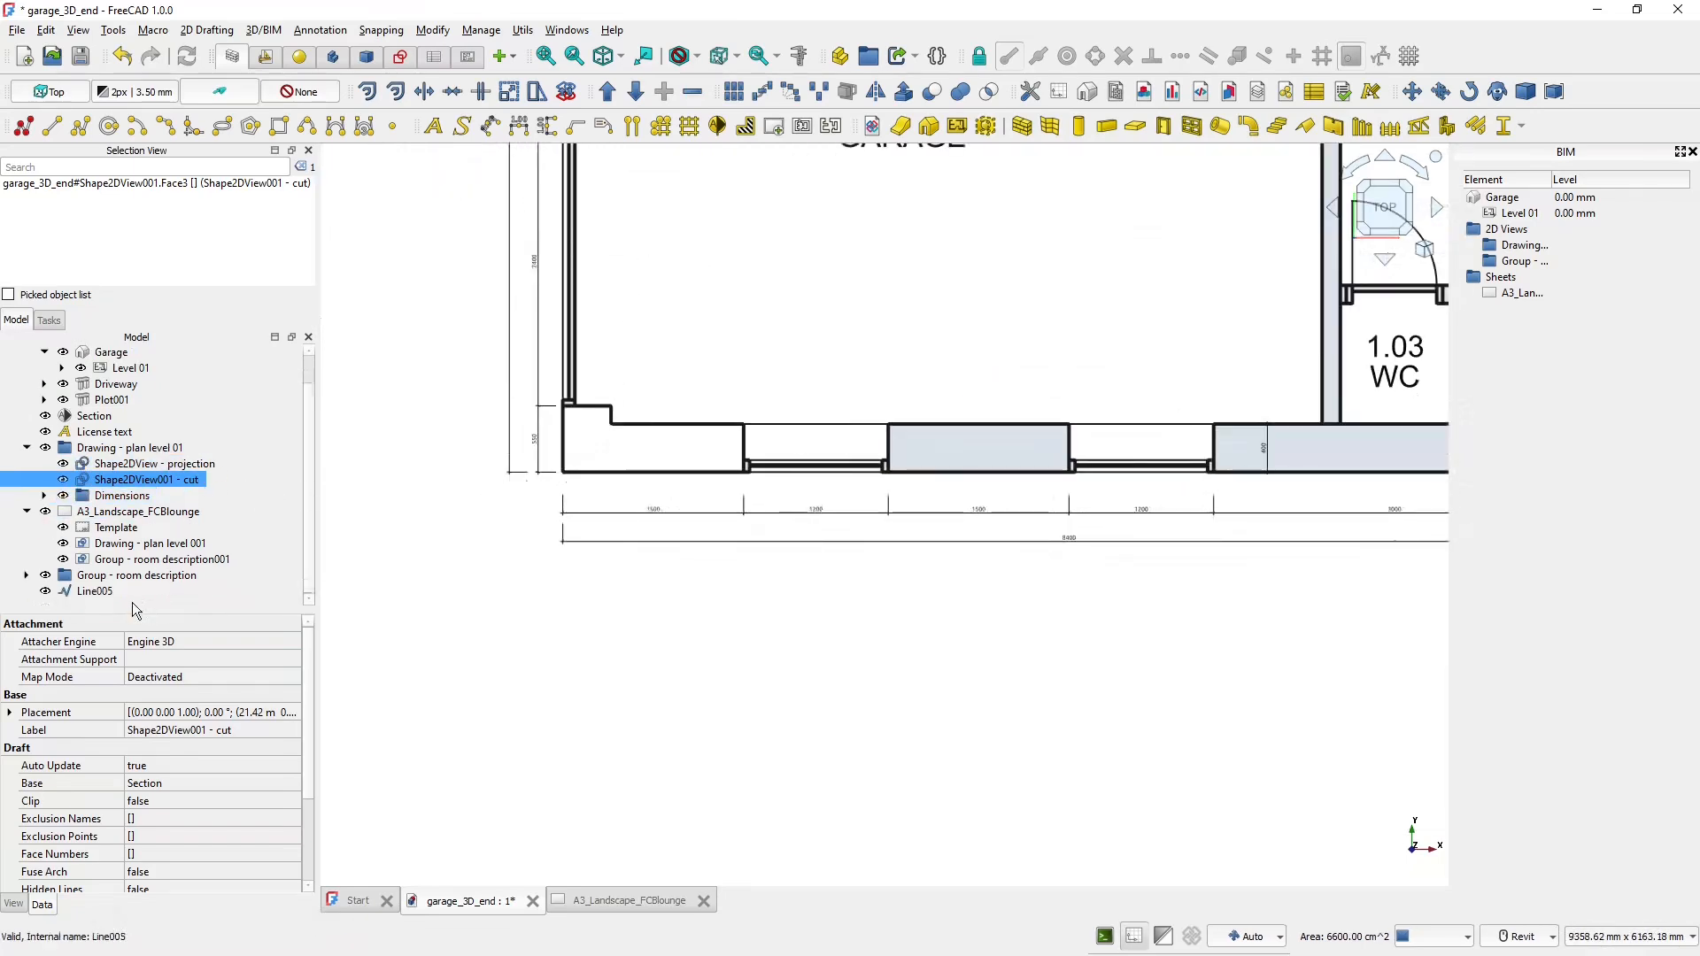
- Move the new corner line into the Group - room description folder and go back to the A3_Landscape_FCBlounge sheet
click(85, 592)
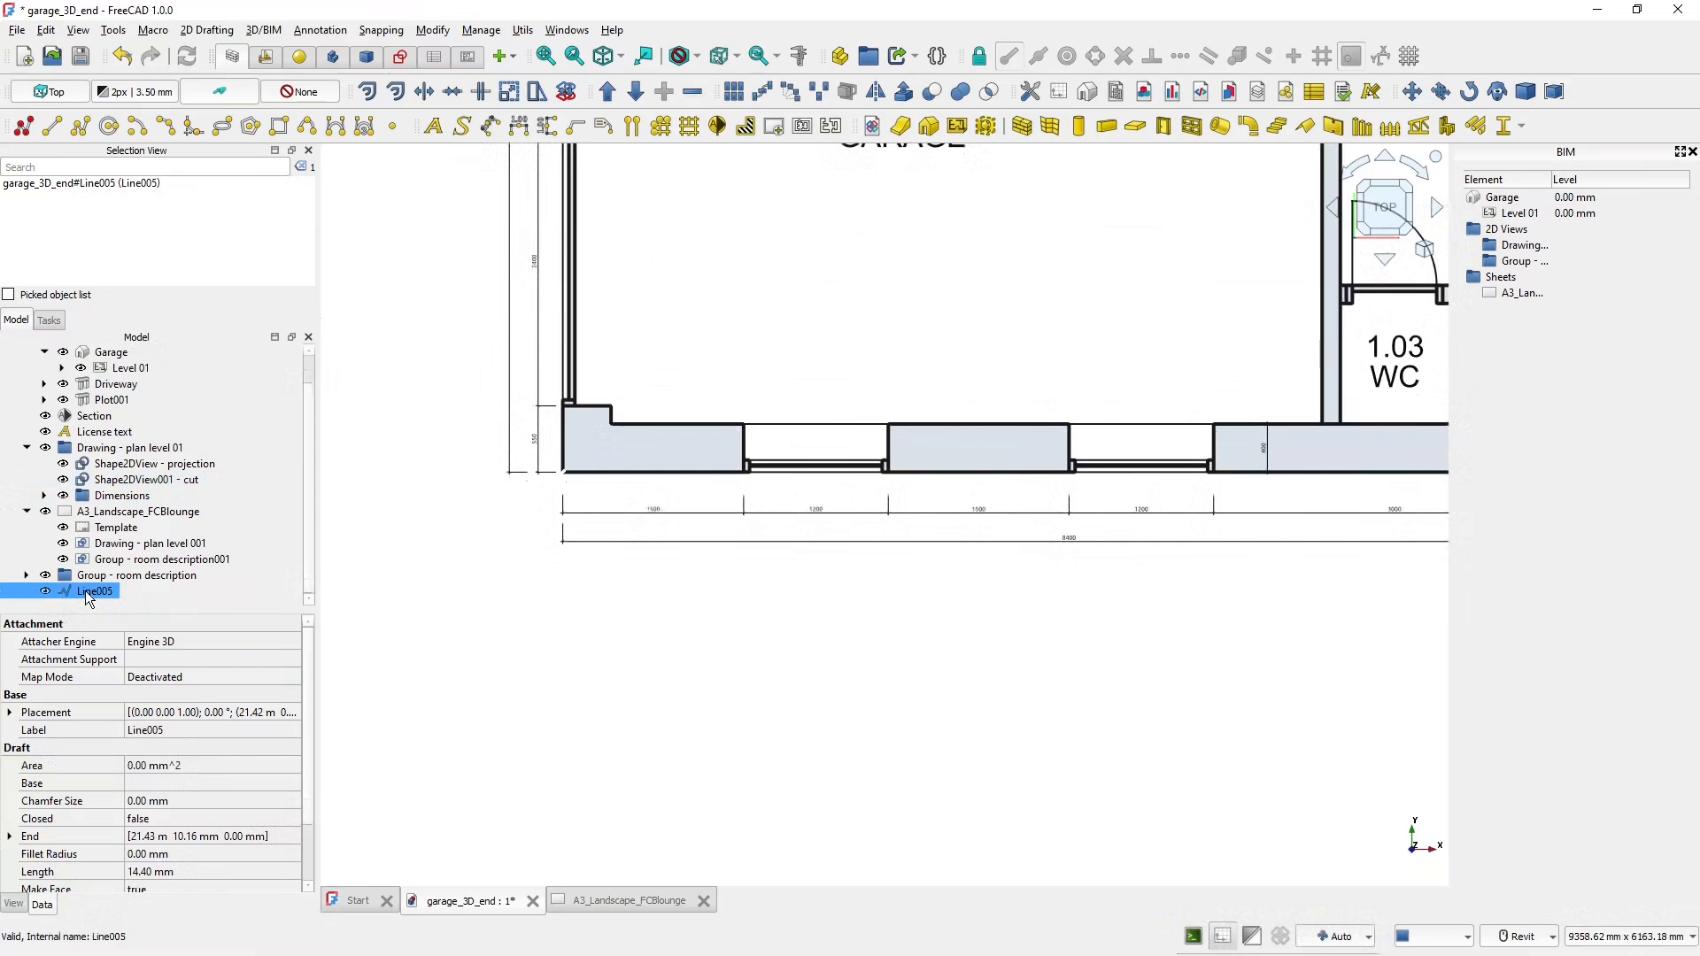
drag(77, 591, 170, 577)
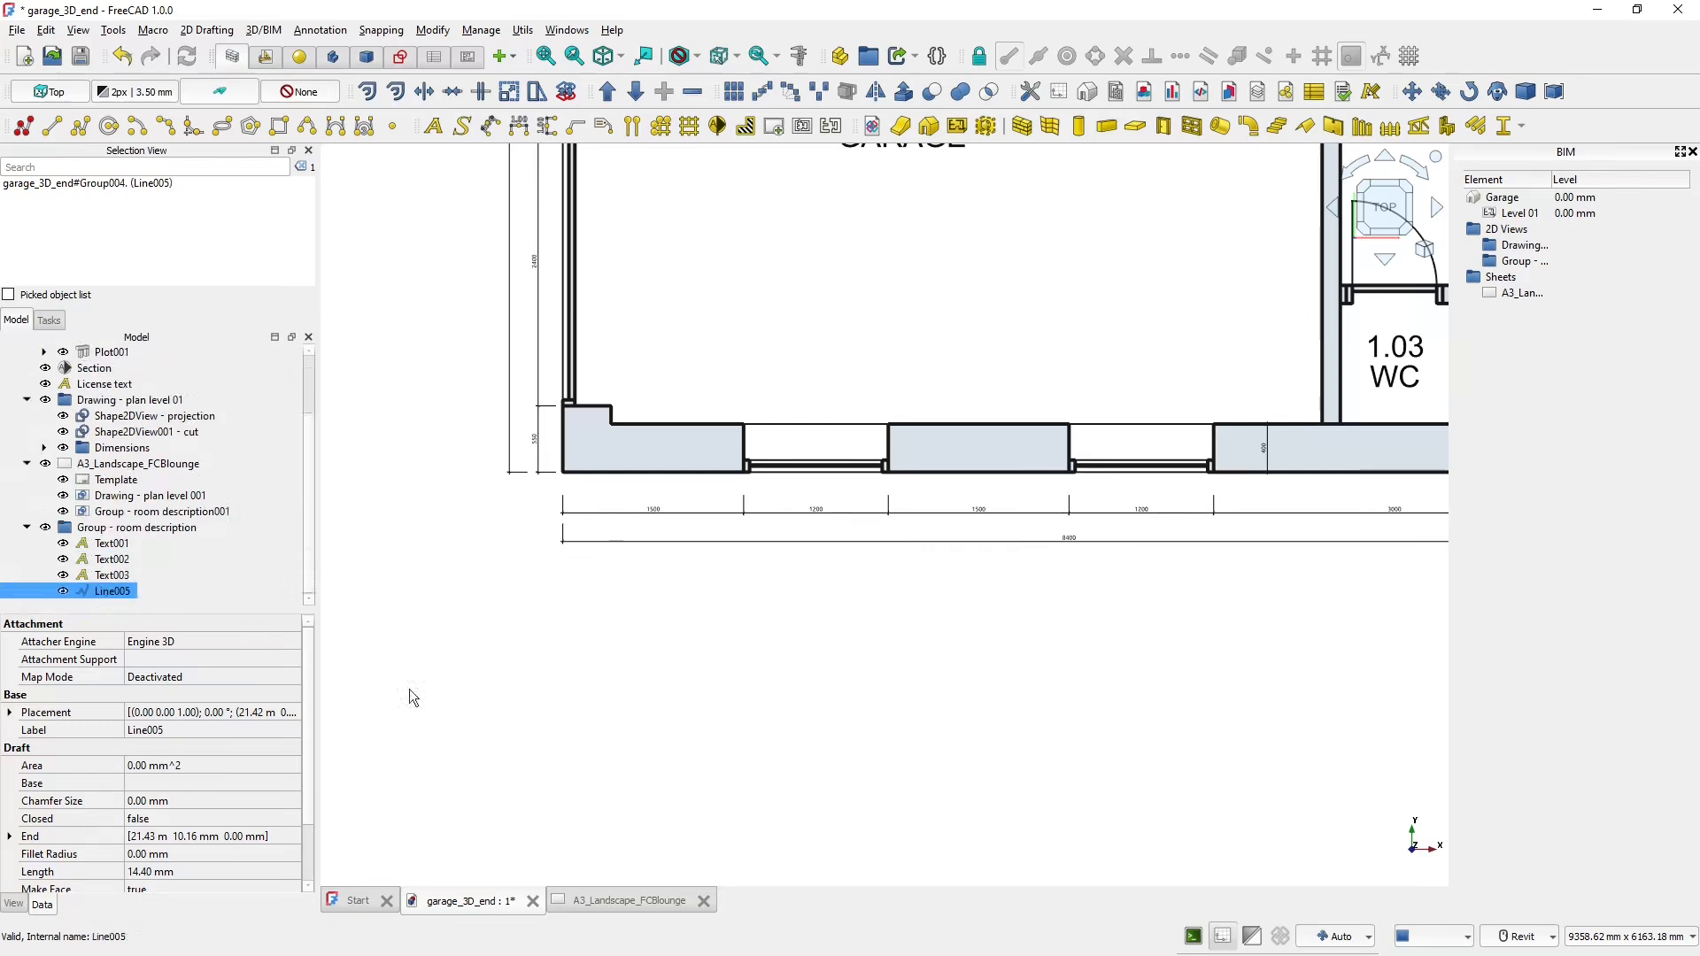
click(604, 905)
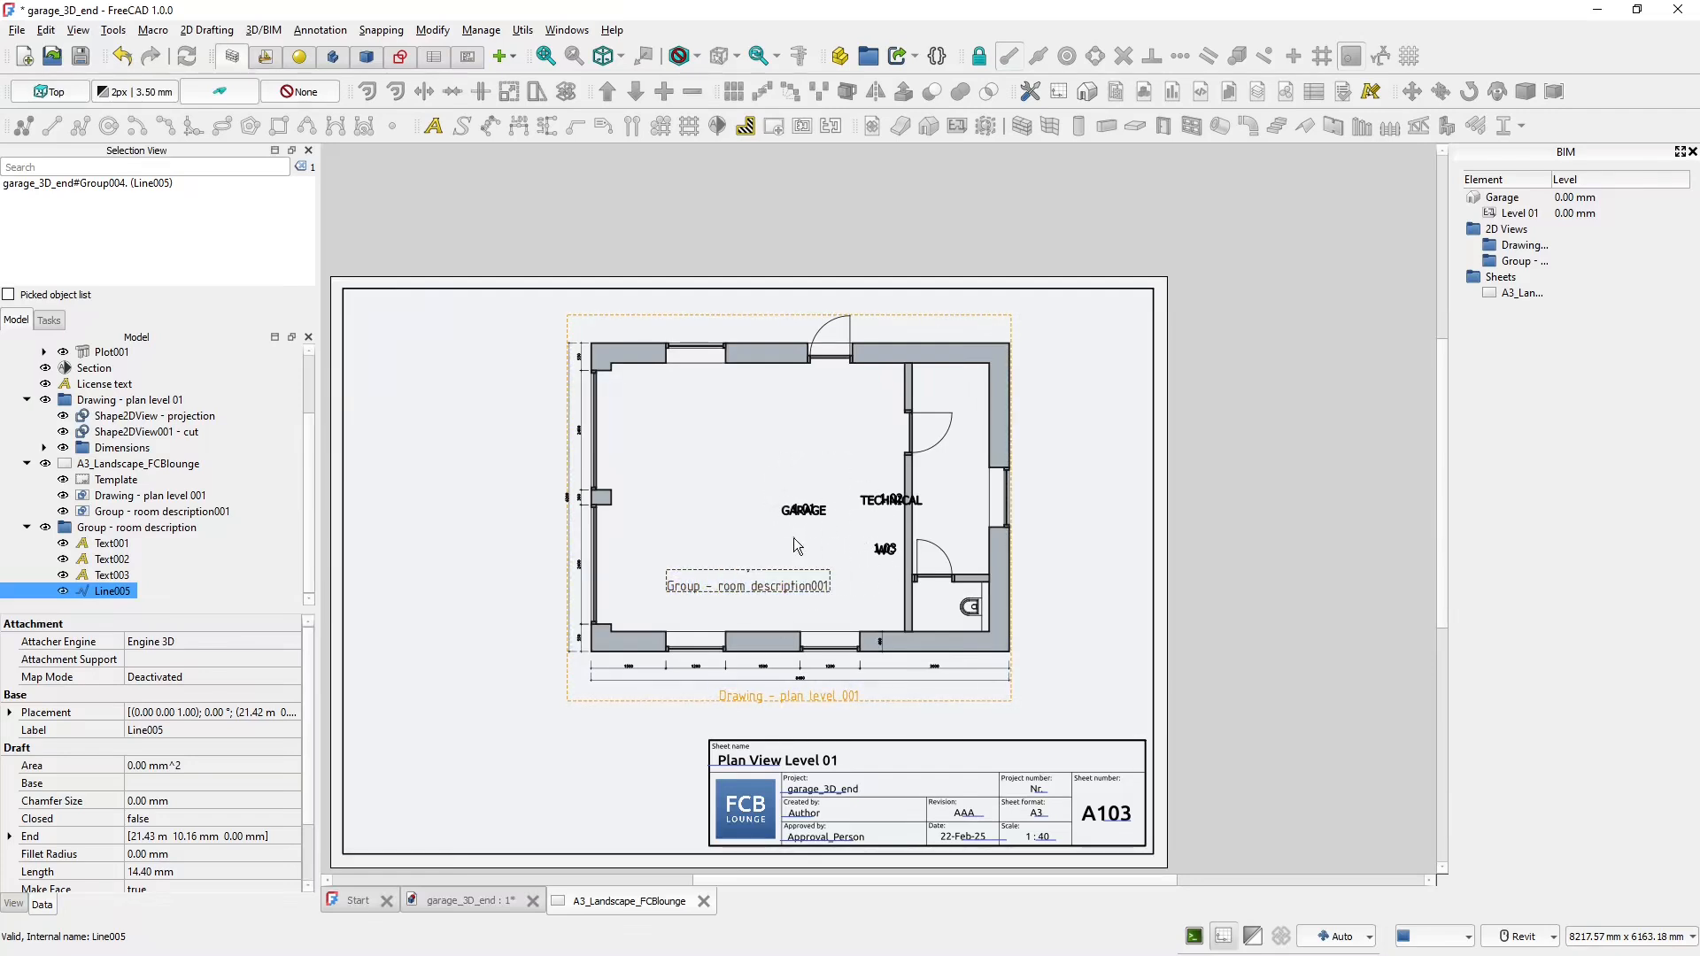
- Reposition the room description view near the plan's lower-left corner on the sheet, at about X 132 mm, Y 109 mm
scroll(747, 583, up, 1)
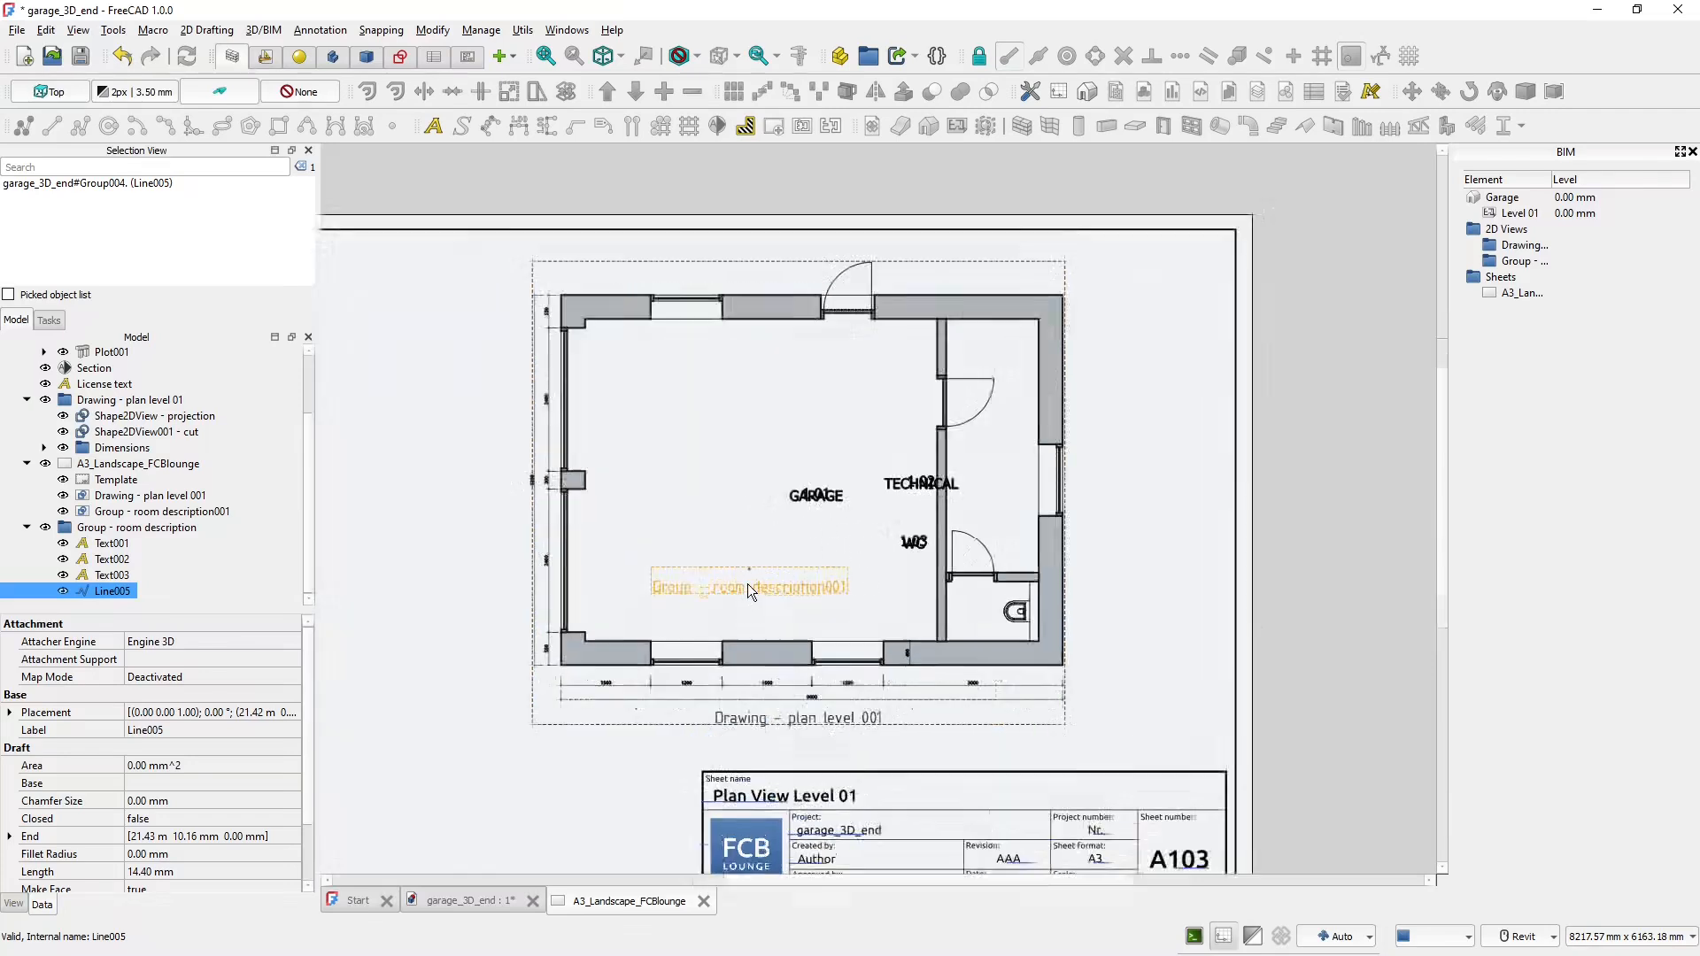
scroll(748, 584, up, 4)
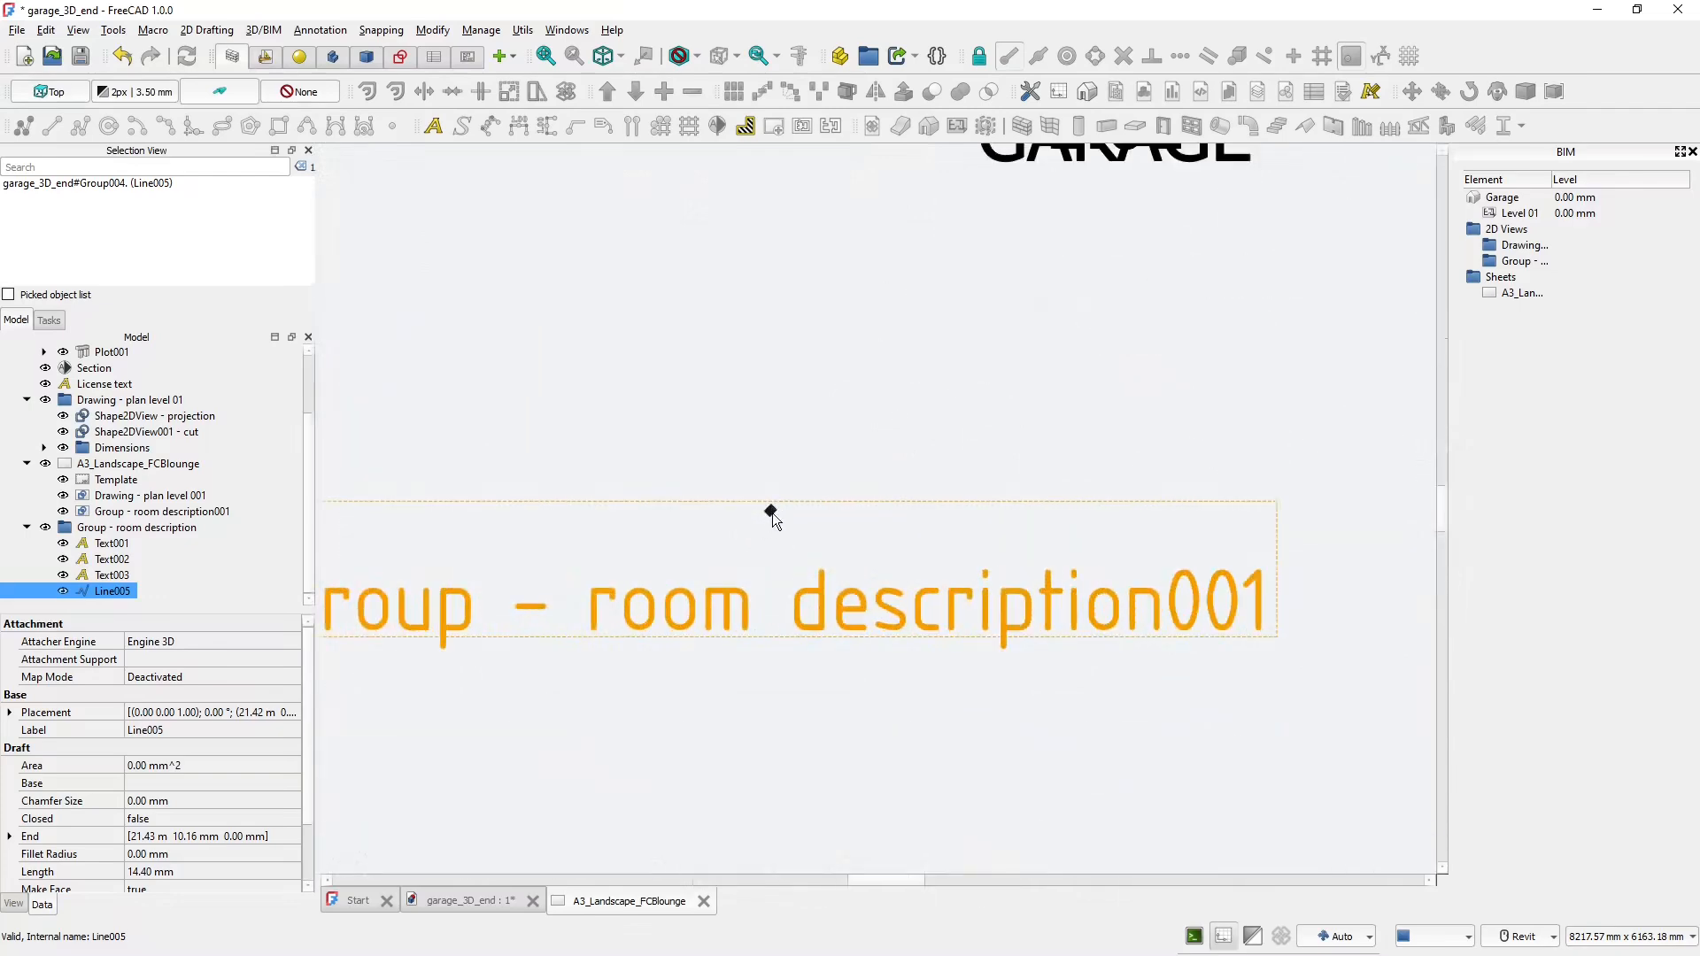
scroll(773, 513, down, 5)
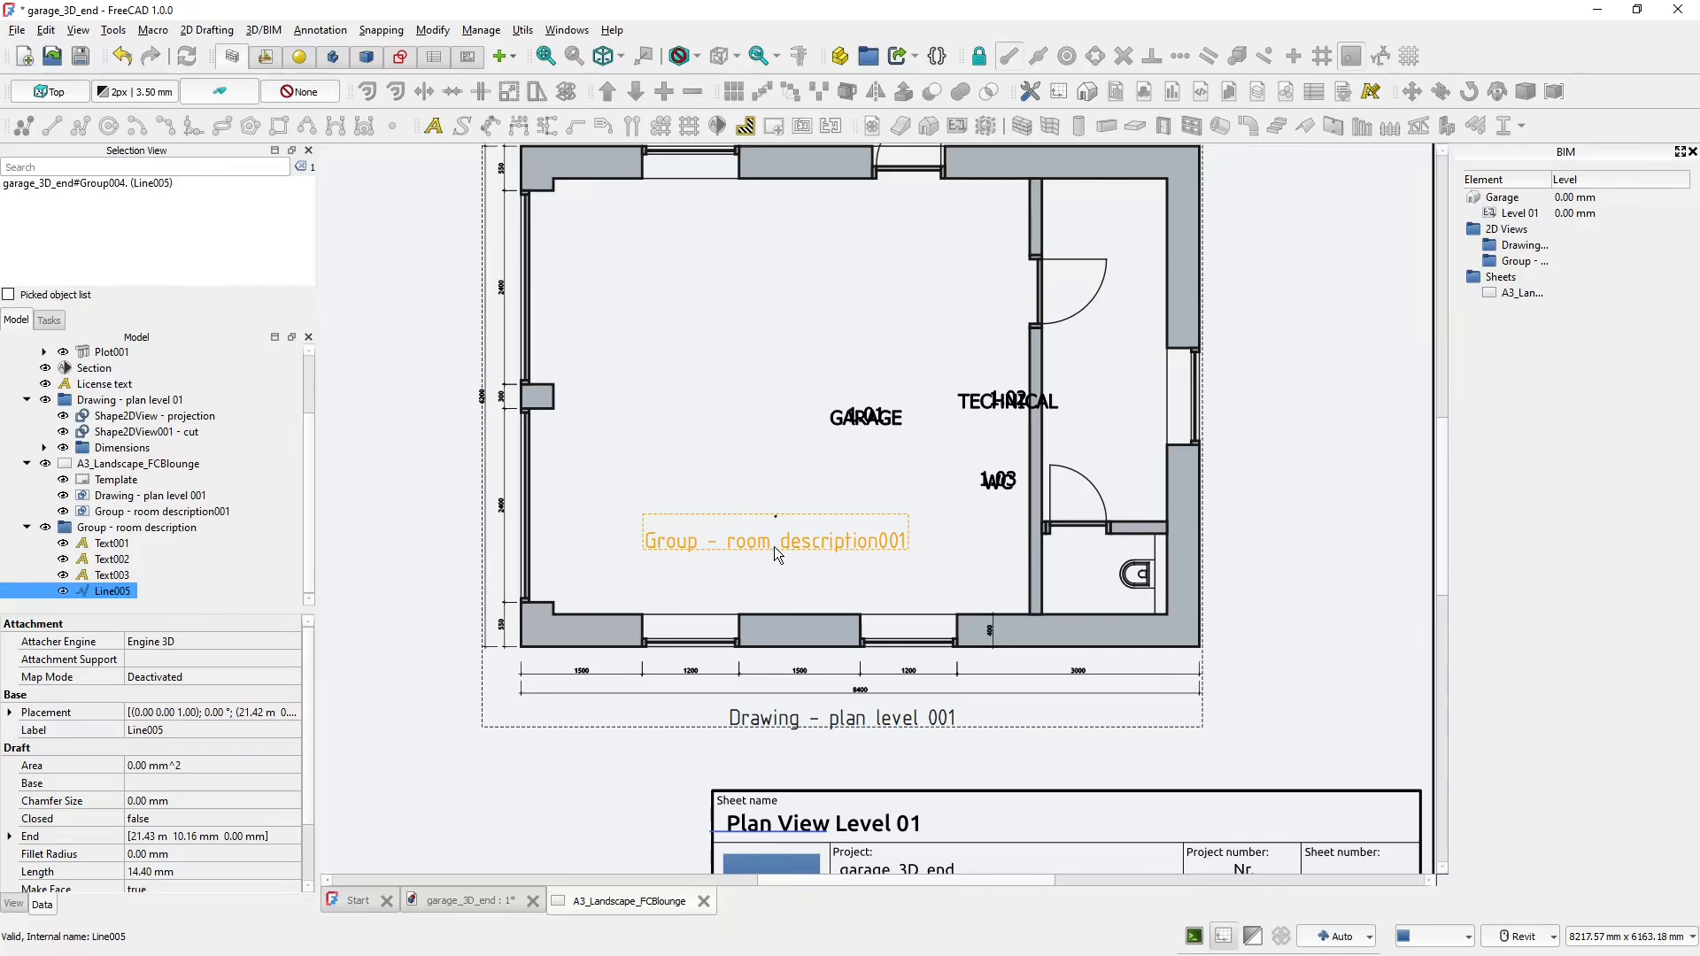
drag(752, 545, 433, 692)
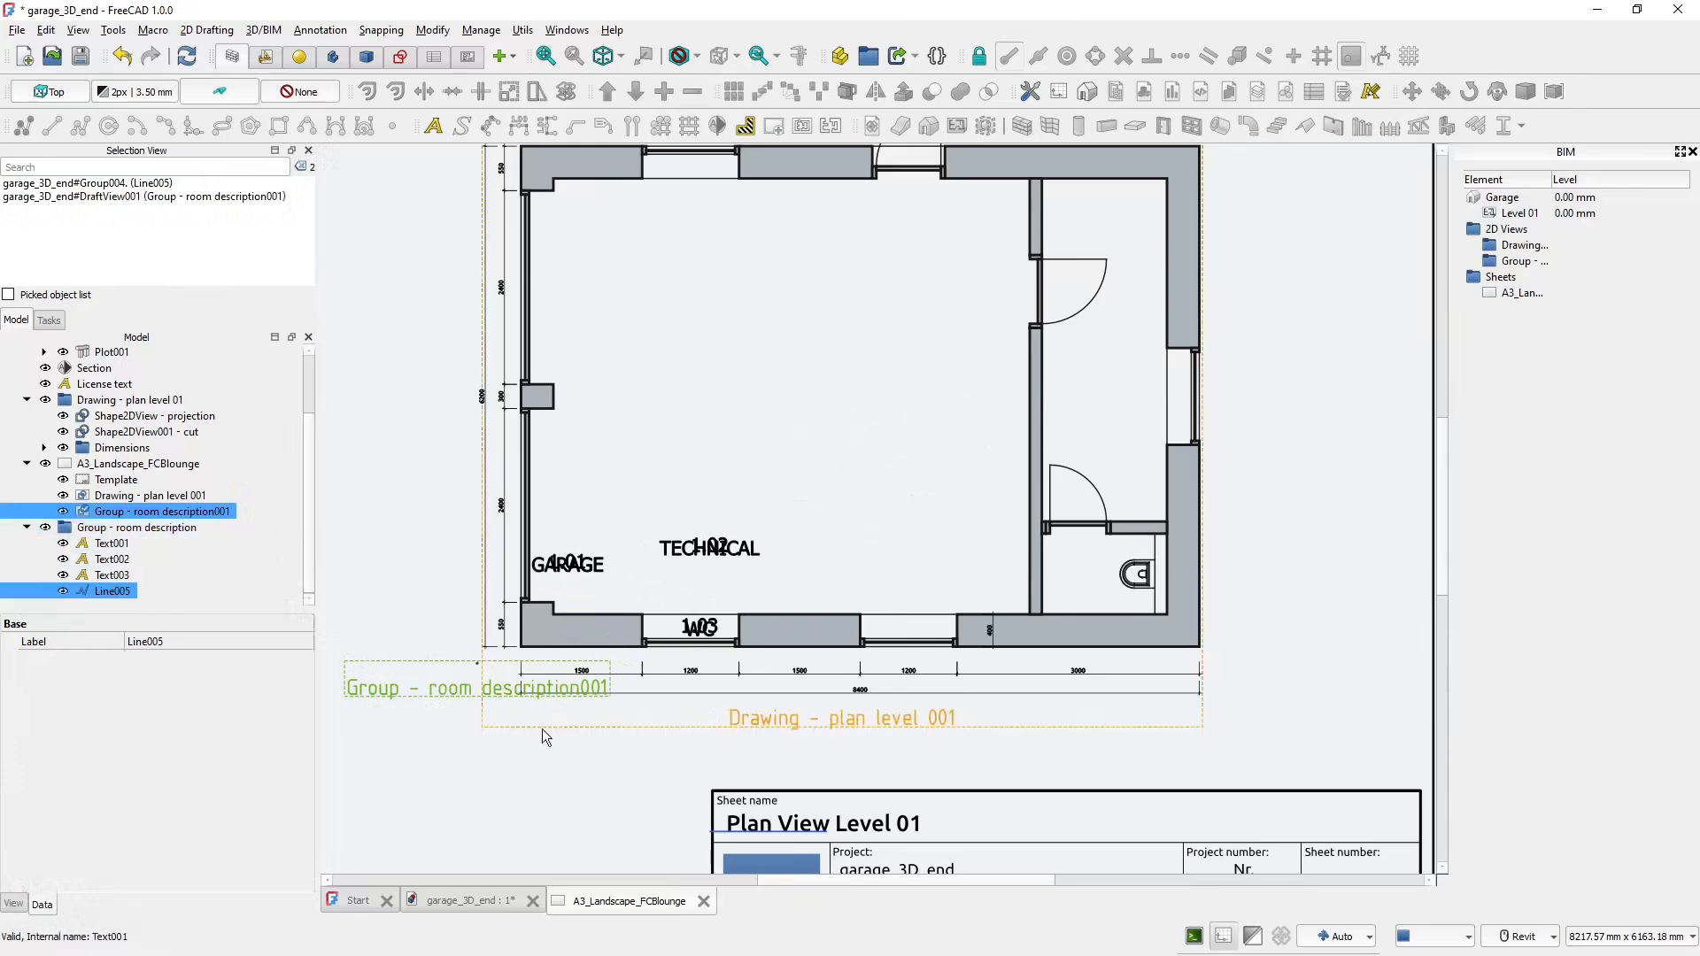
scroll(542, 730, up, 3)
drag(393, 669, 459, 643)
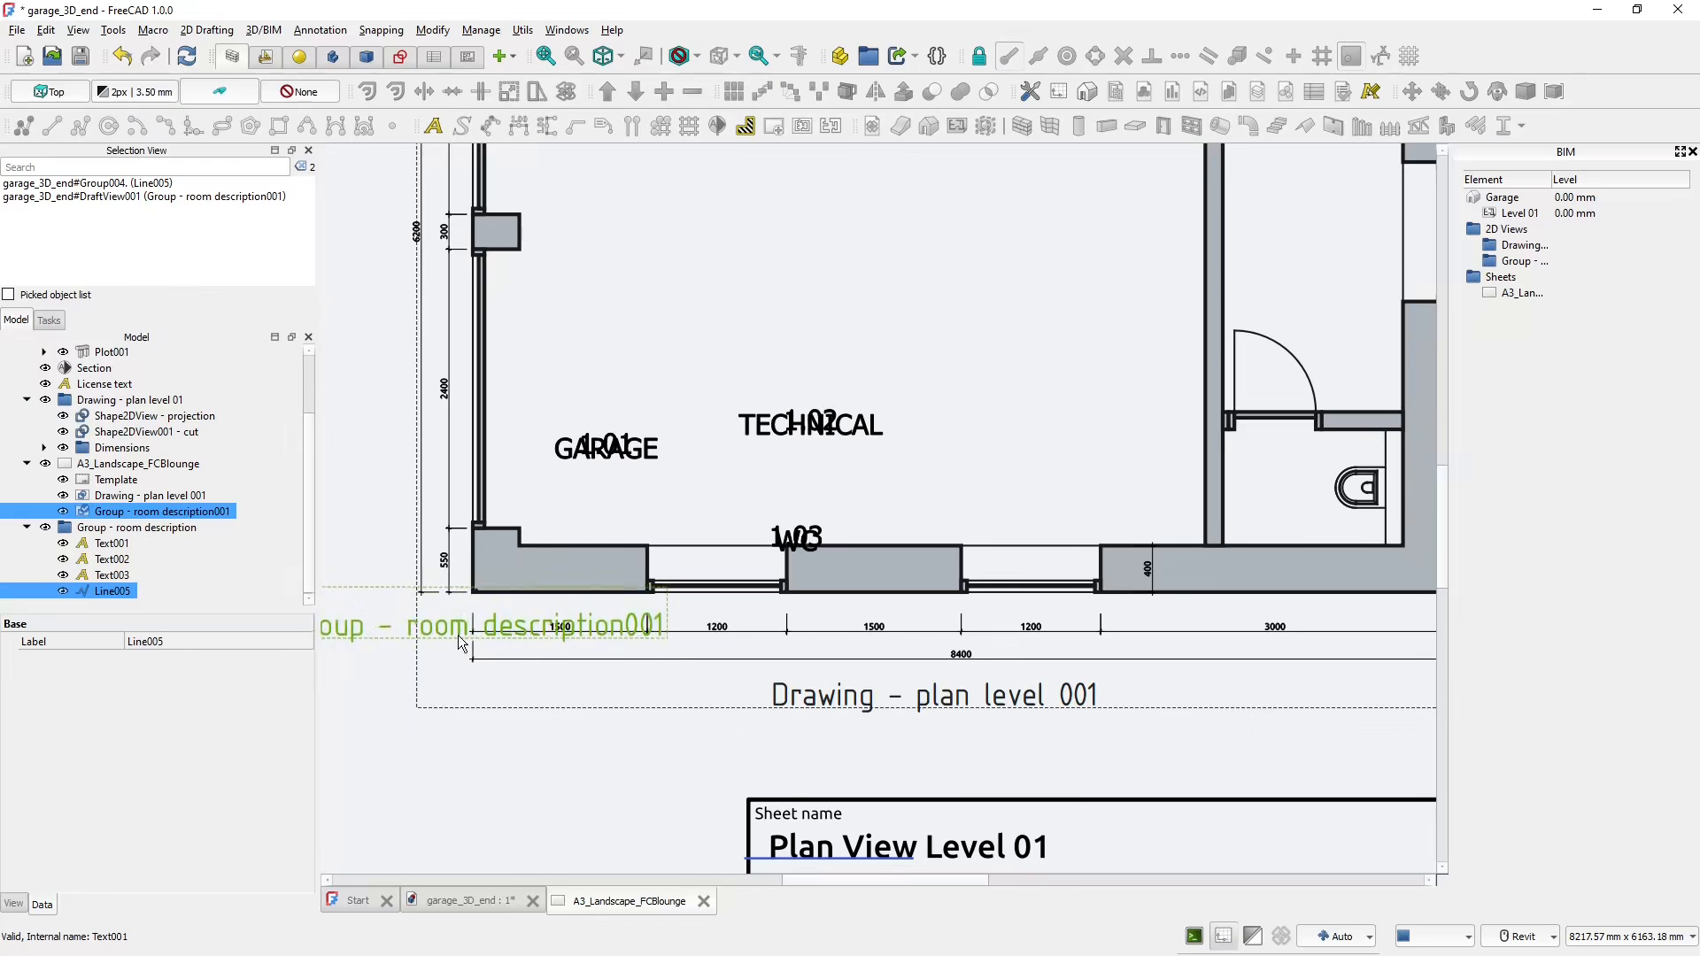
scroll(461, 636, down, 3)
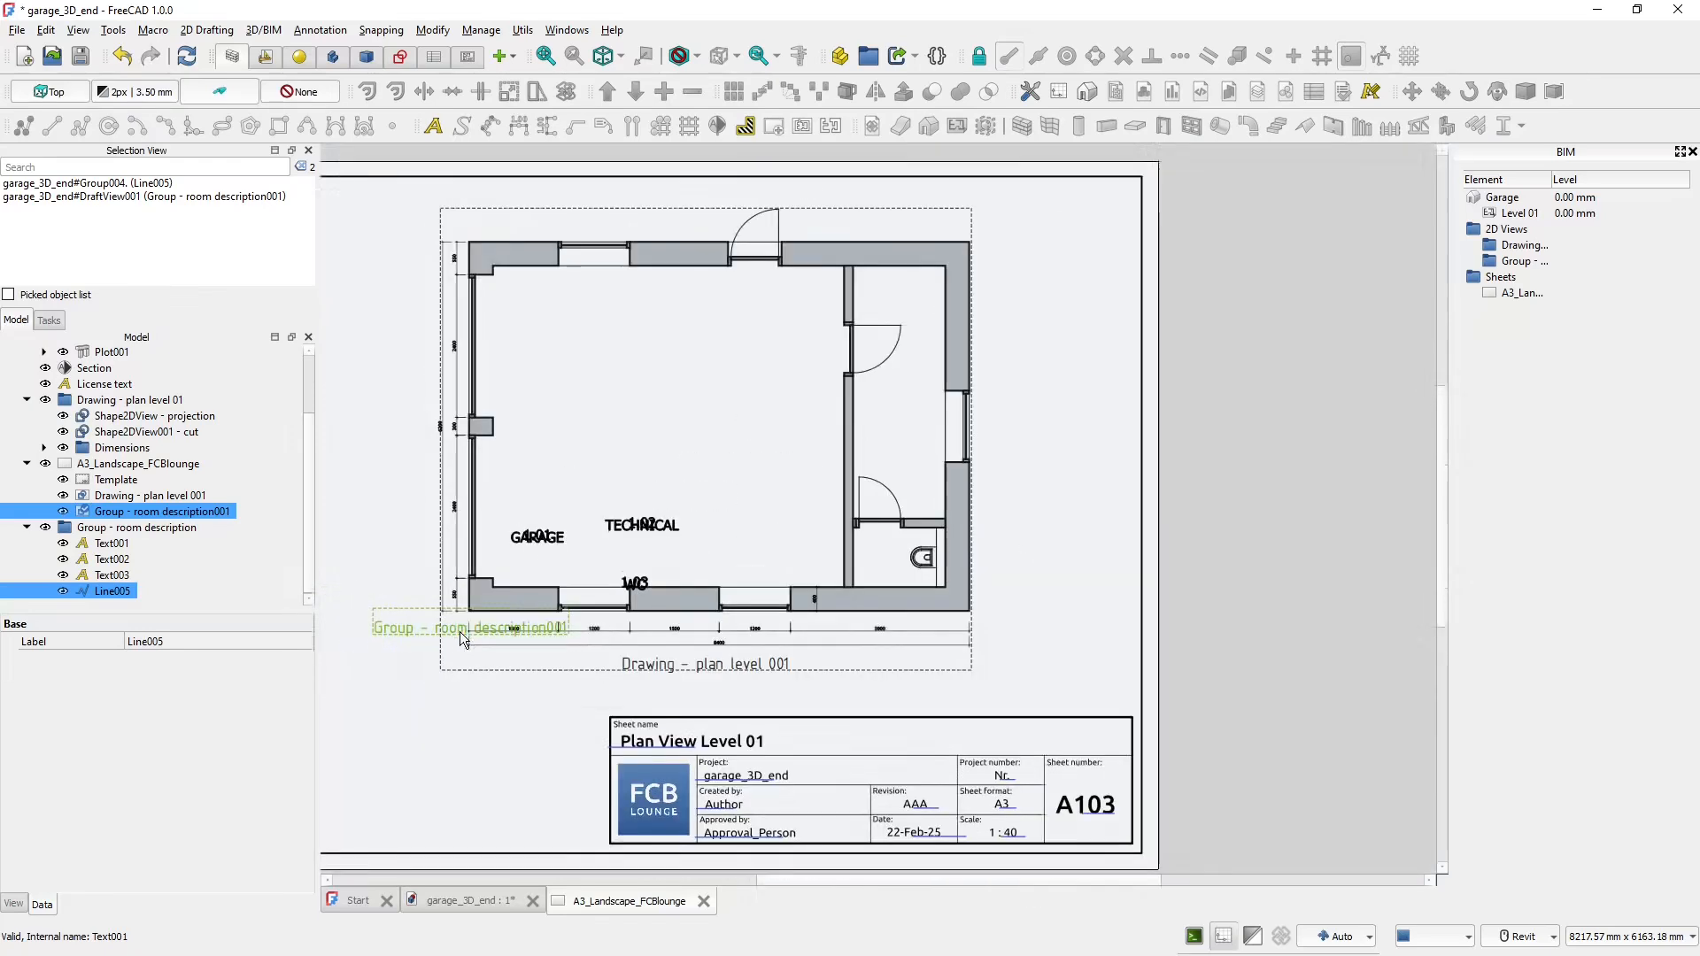
middle_drag(462, 636, 721, 623)
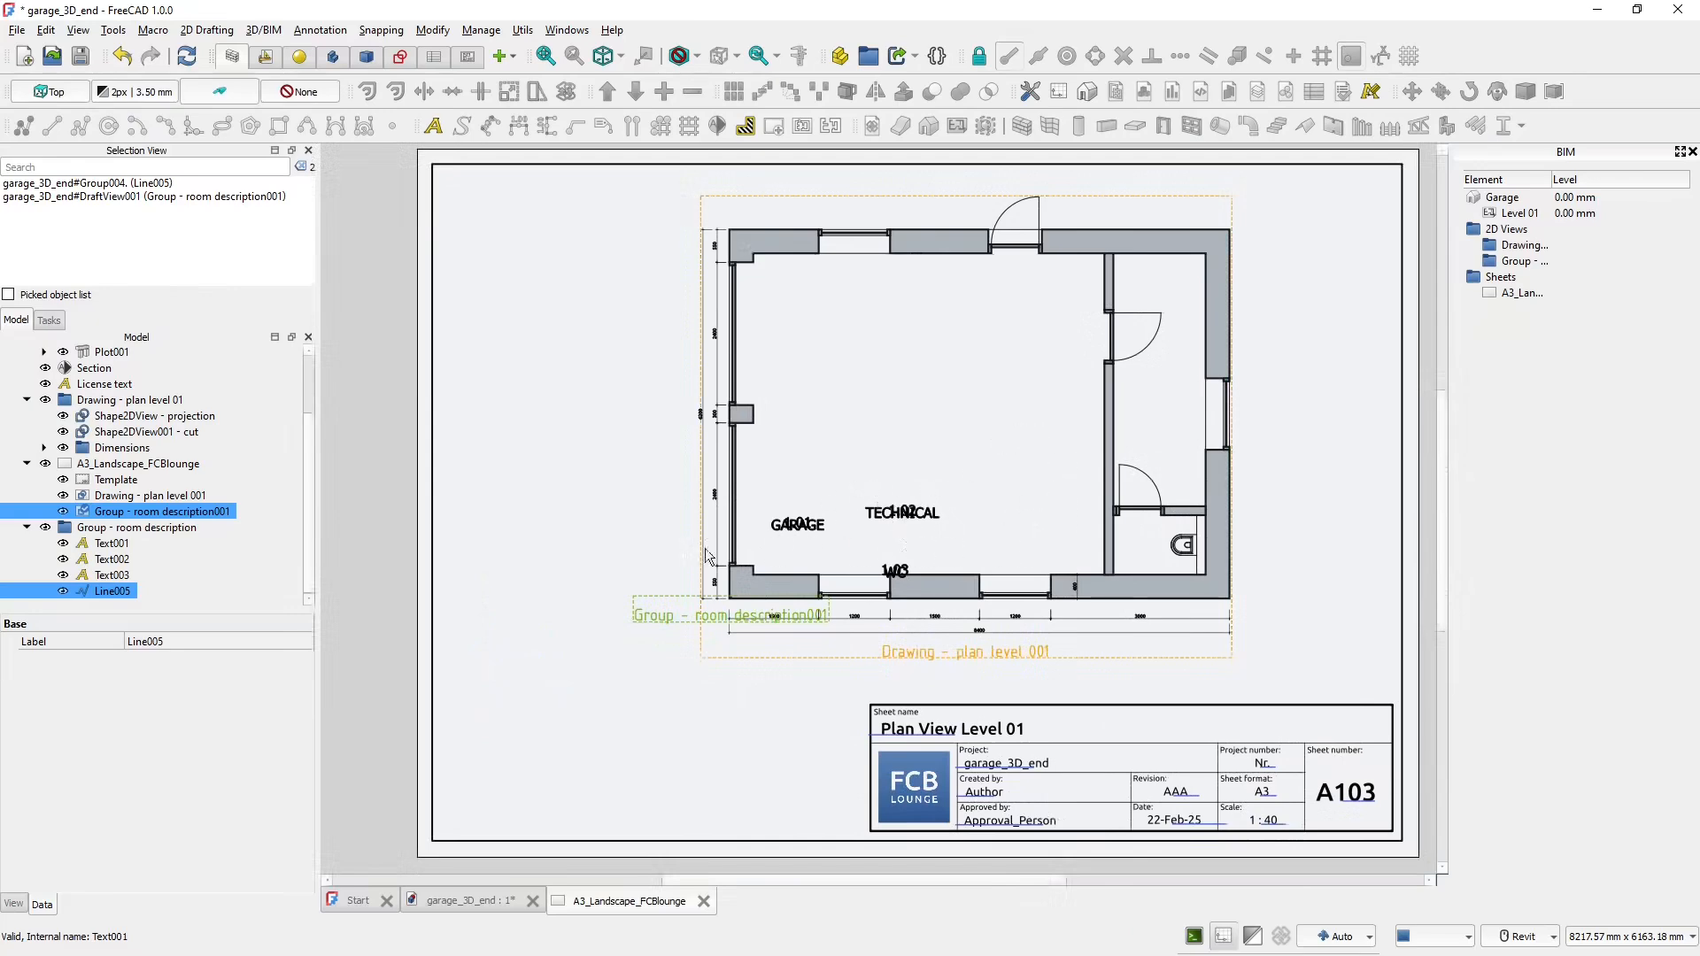
- Set the room description view's scale to the expression 1/40 and switch to the TechDraw workbench
click(128, 511)
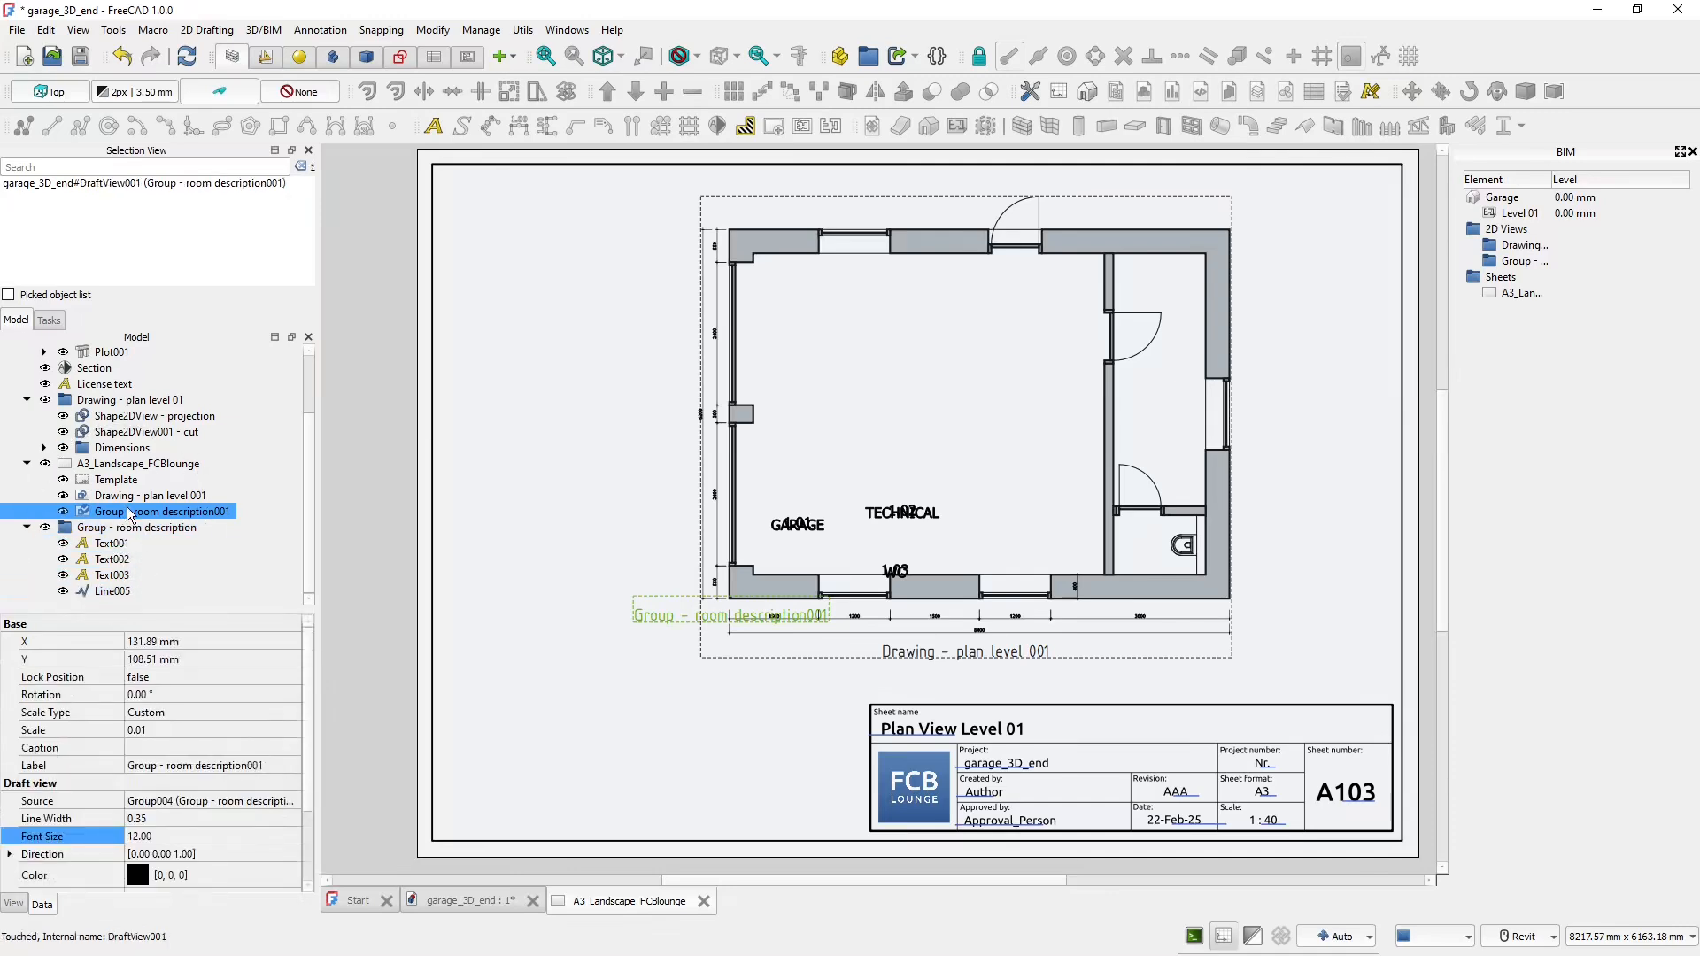
click(131, 498)
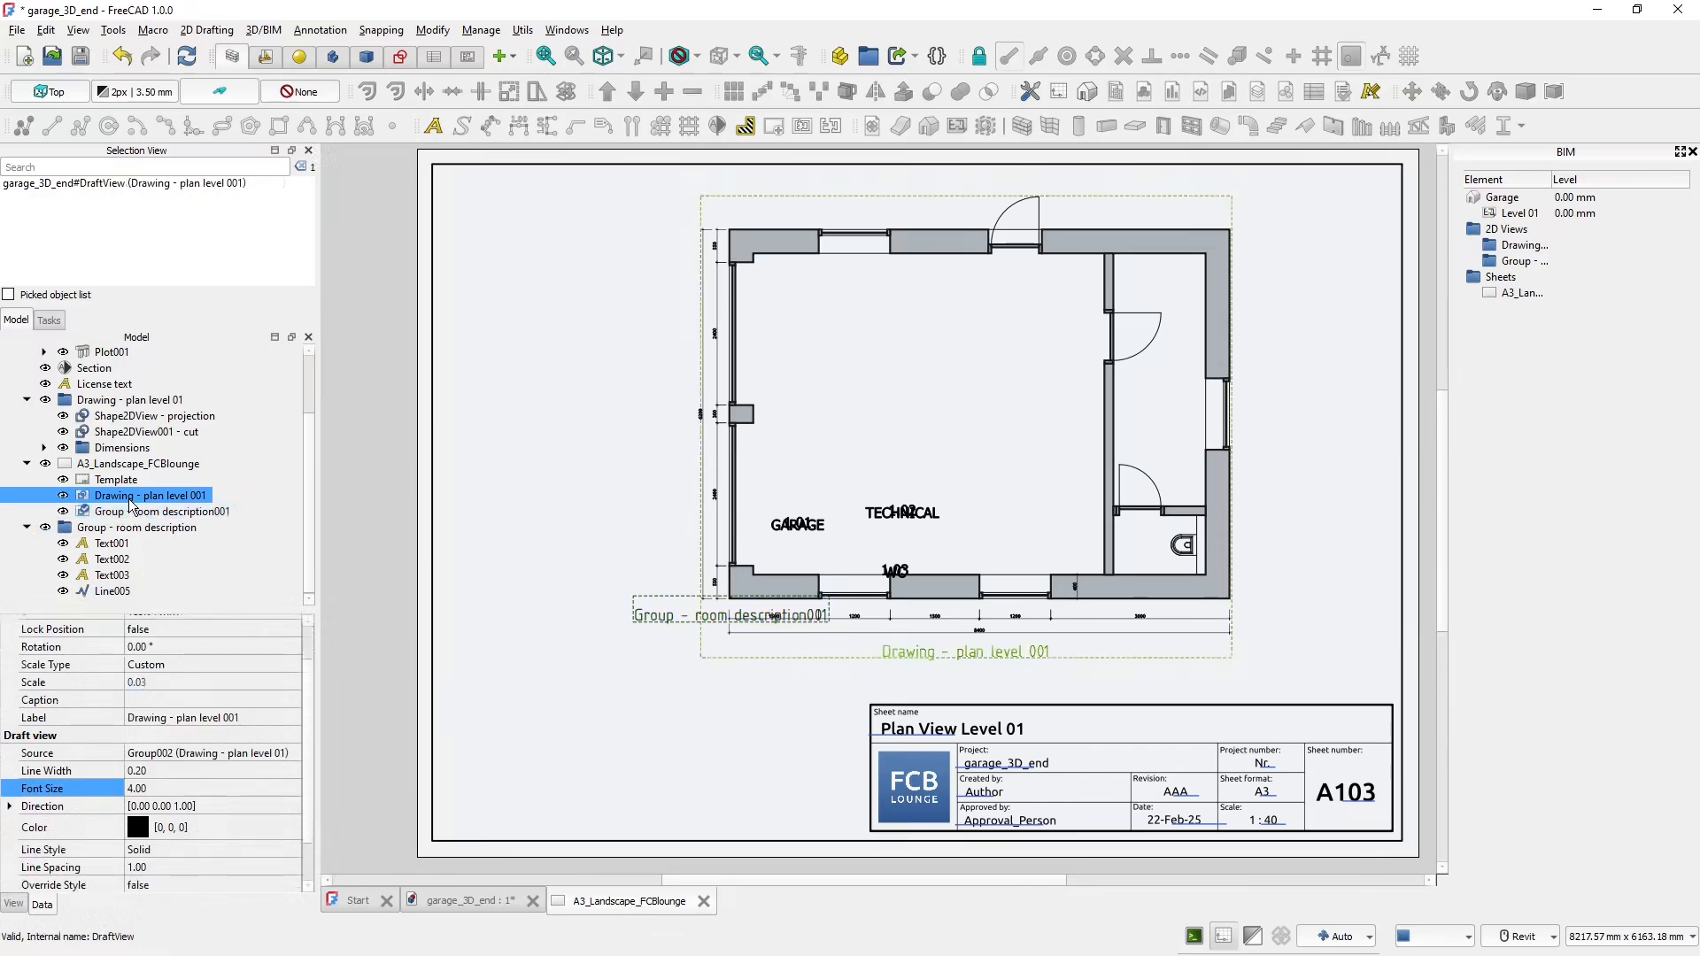
click(133, 512)
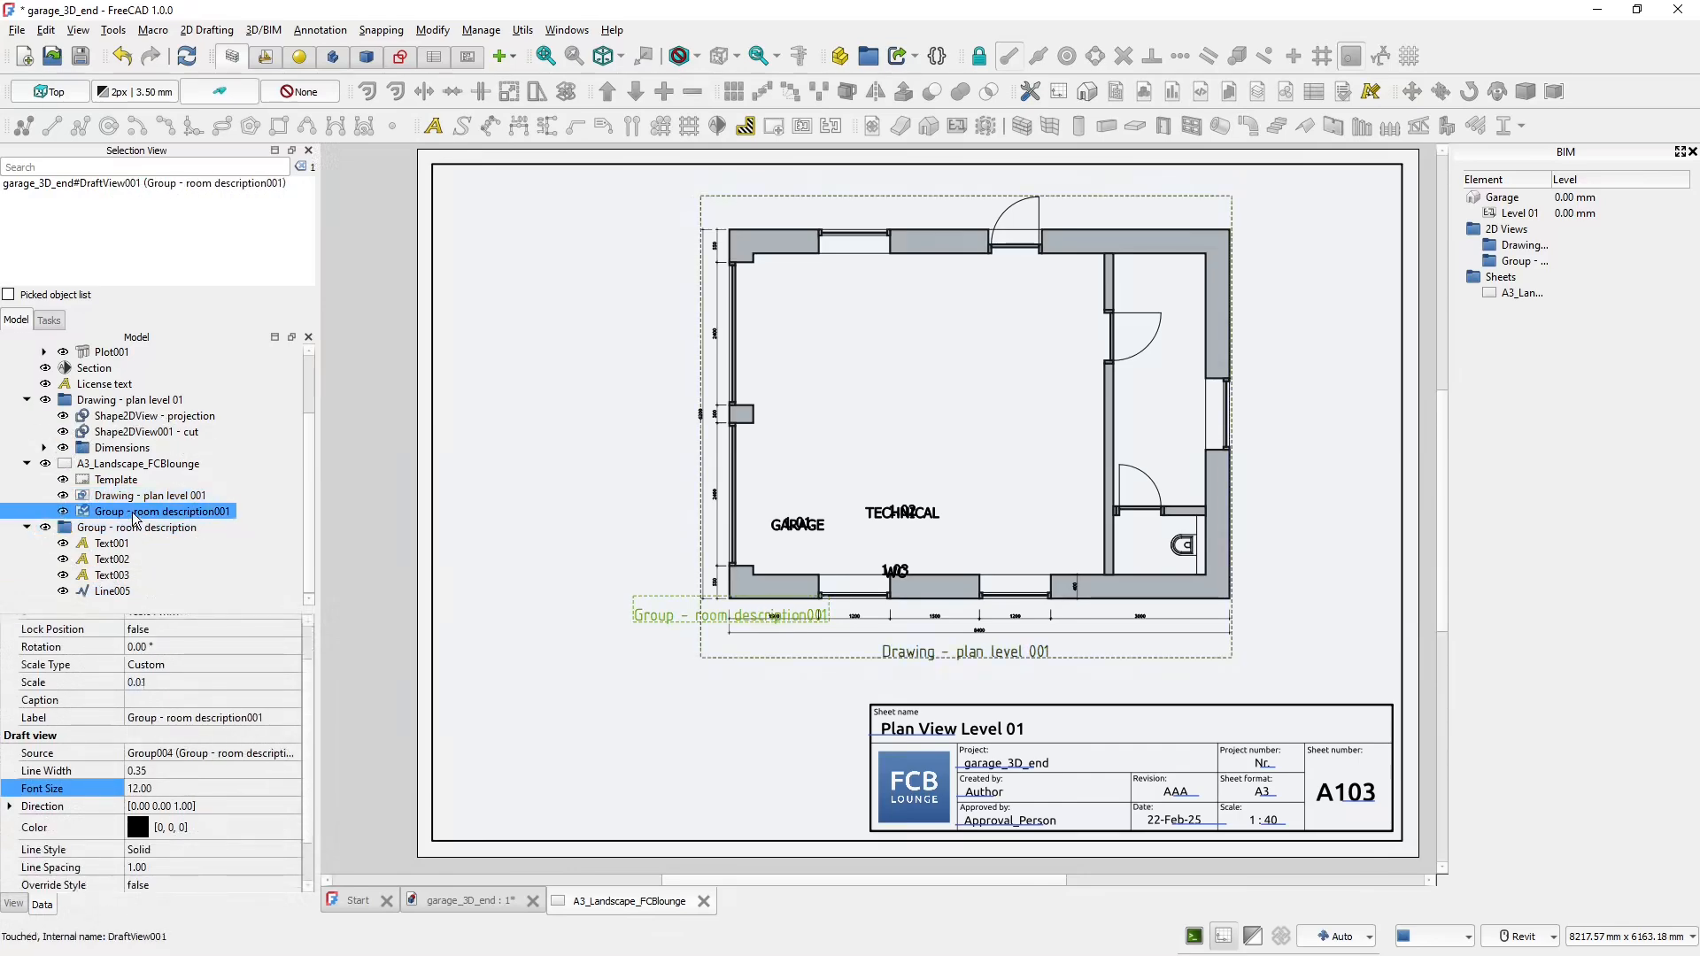
click(276, 689)
click(277, 687)
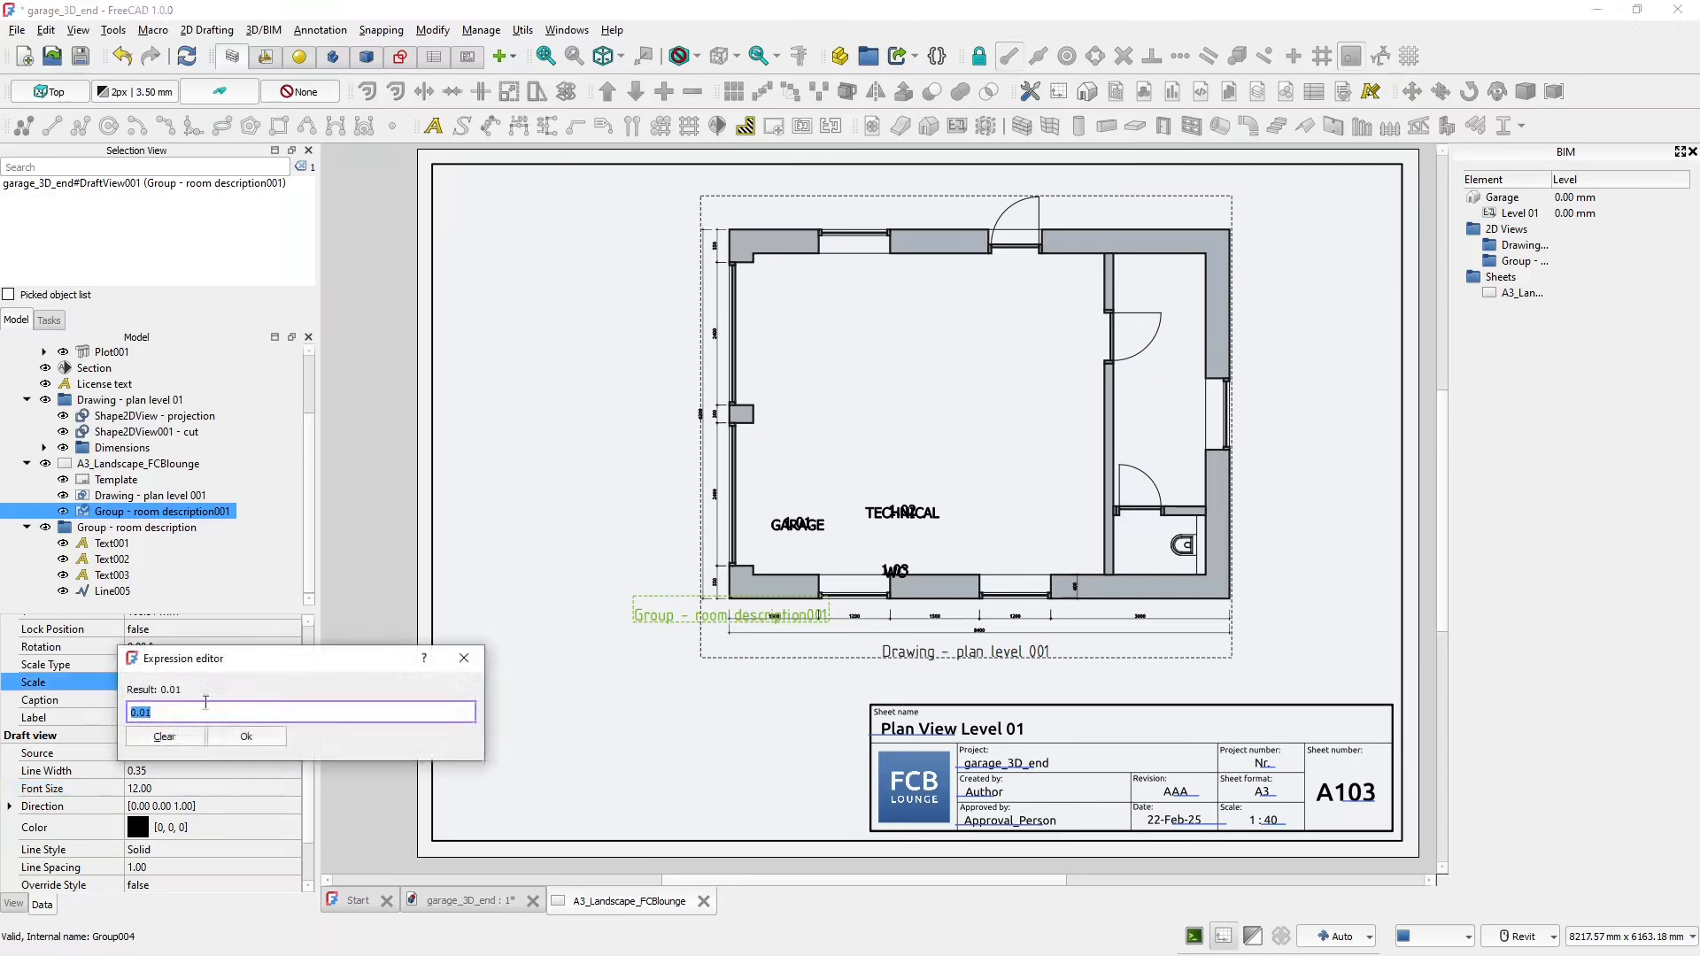
text(1/54)
key(BackSpace)
key(BackSpace)
text(40)
click(246, 737)
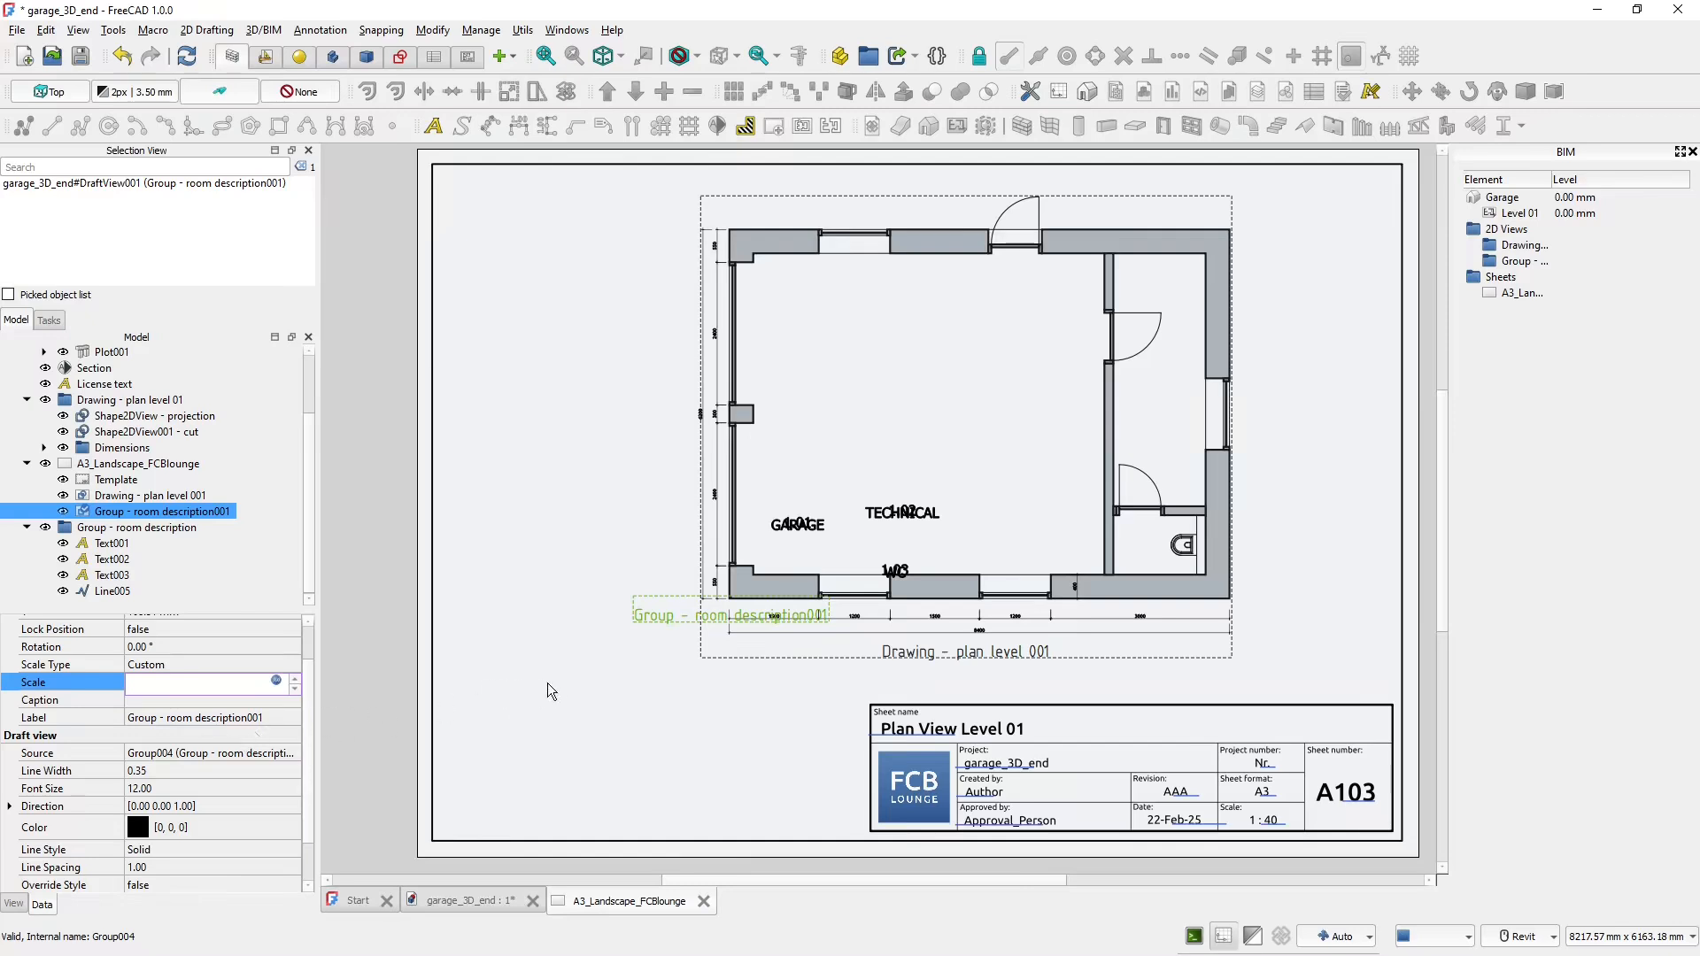
click(468, 55)
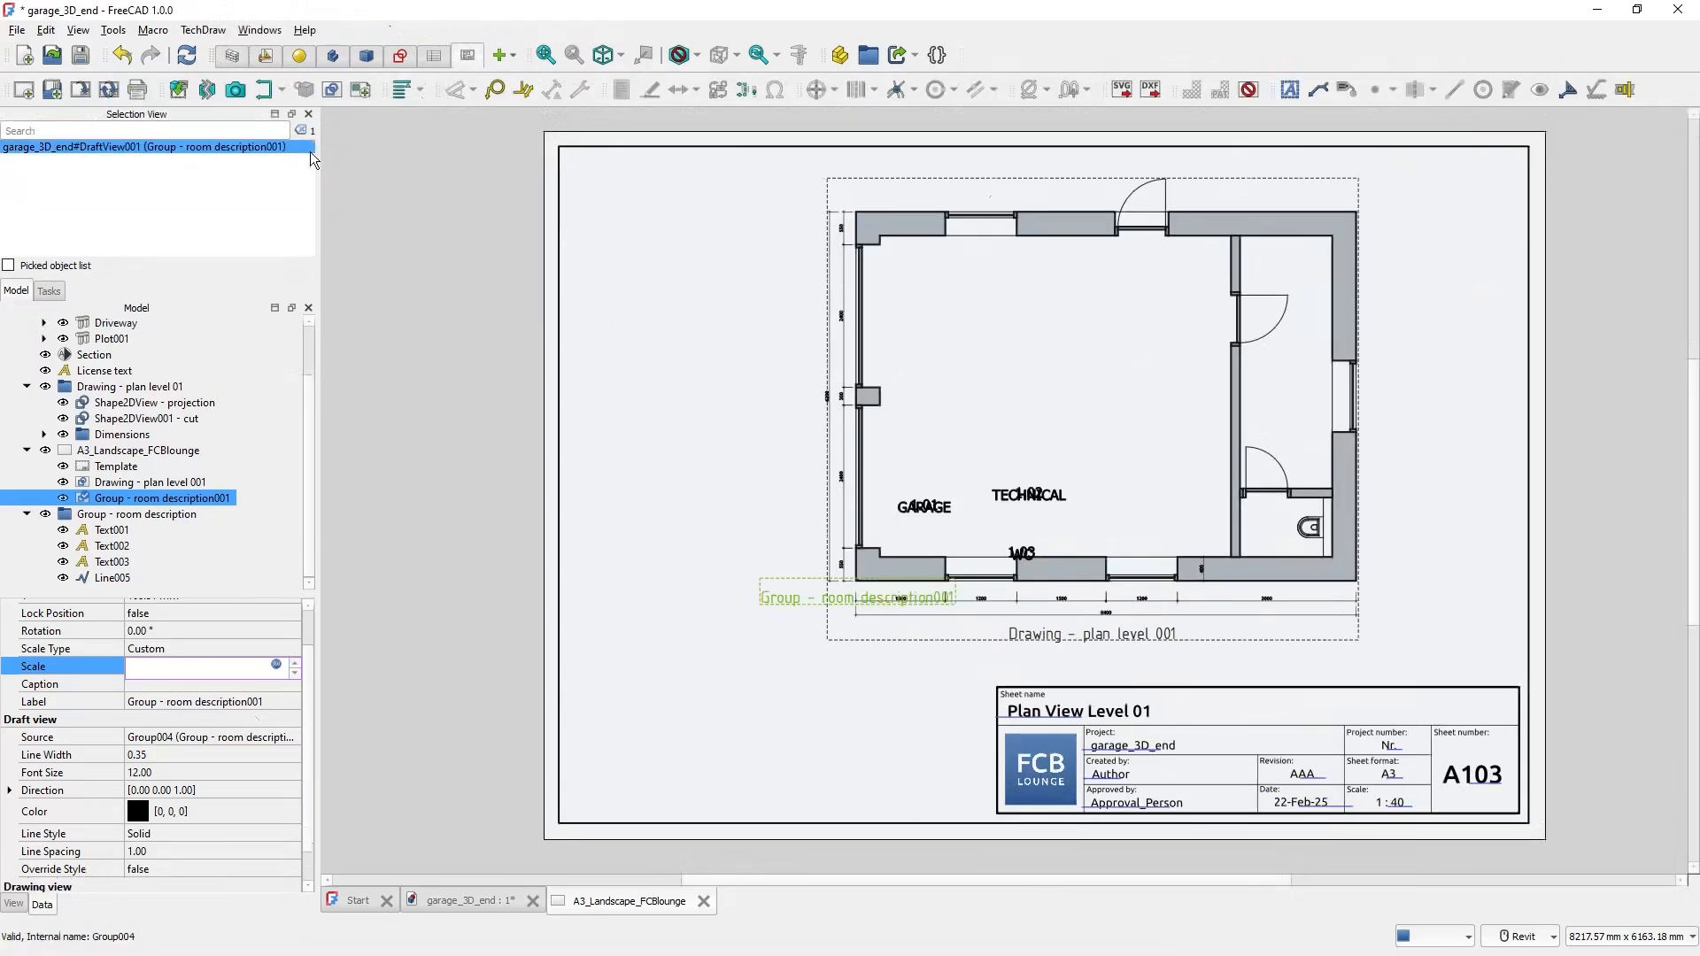
- Redraw the A3_Landscape_FCBlounge sheet to apply the room description view's new scale
click(108, 90)
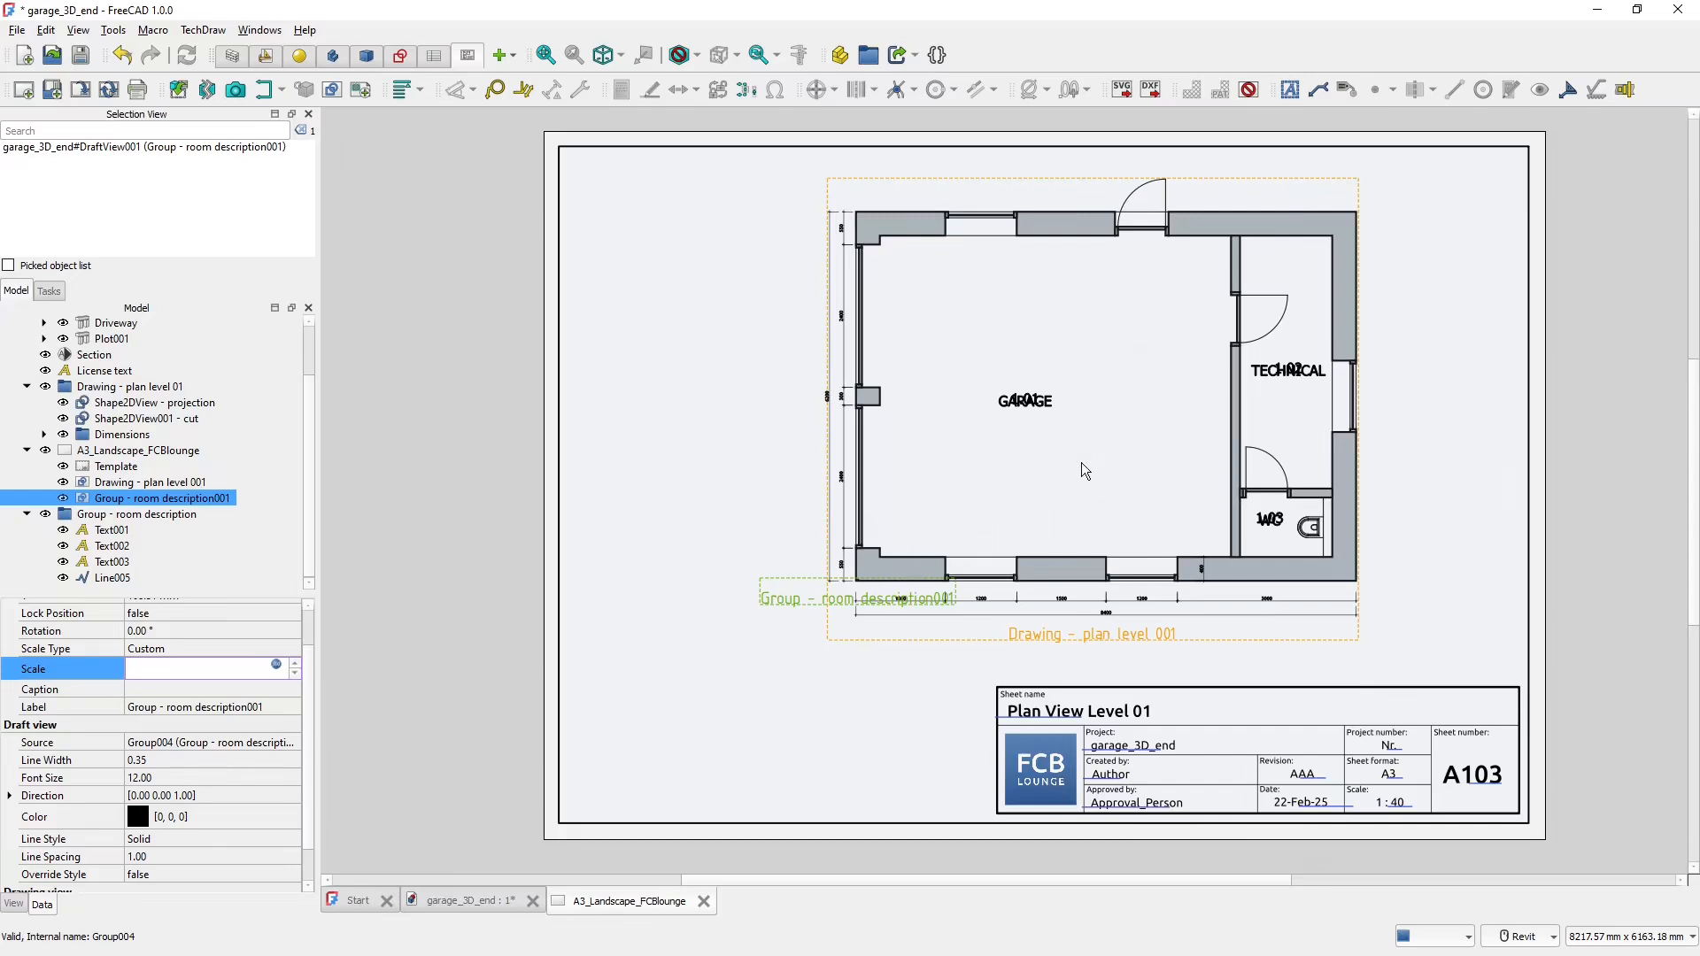
scroll(1054, 414, up, 5)
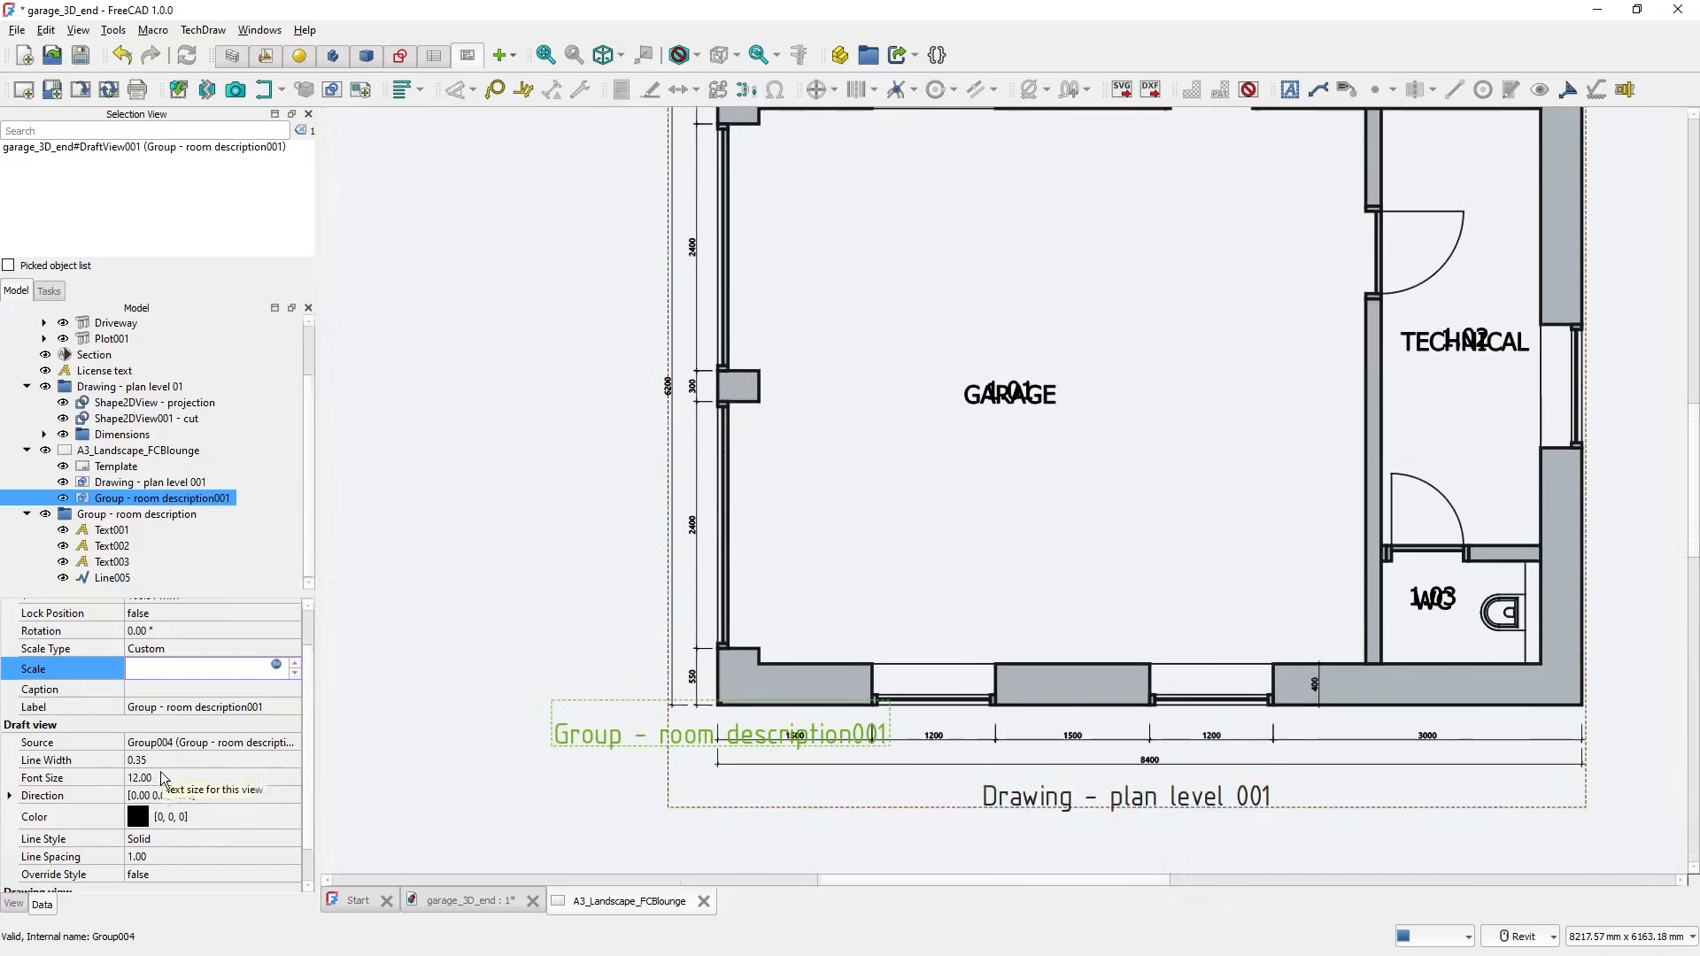
- Try a font size of 20 for the room description view and set it back to 12
click(161, 774)
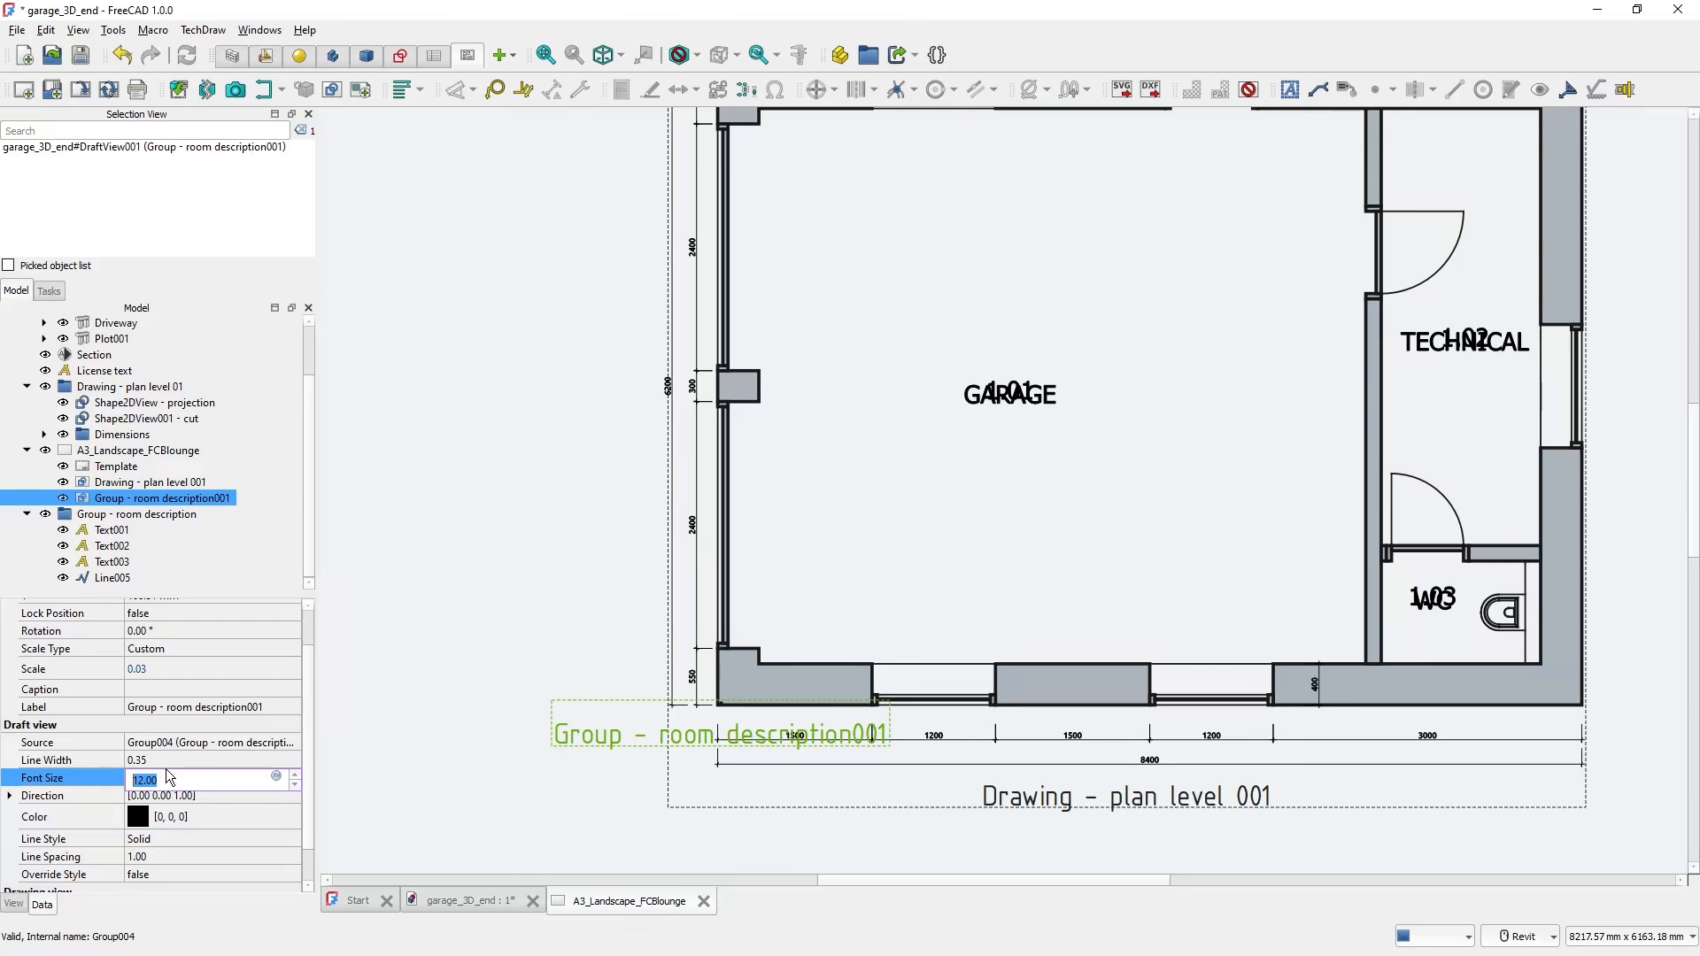
text(20)
key(Return)
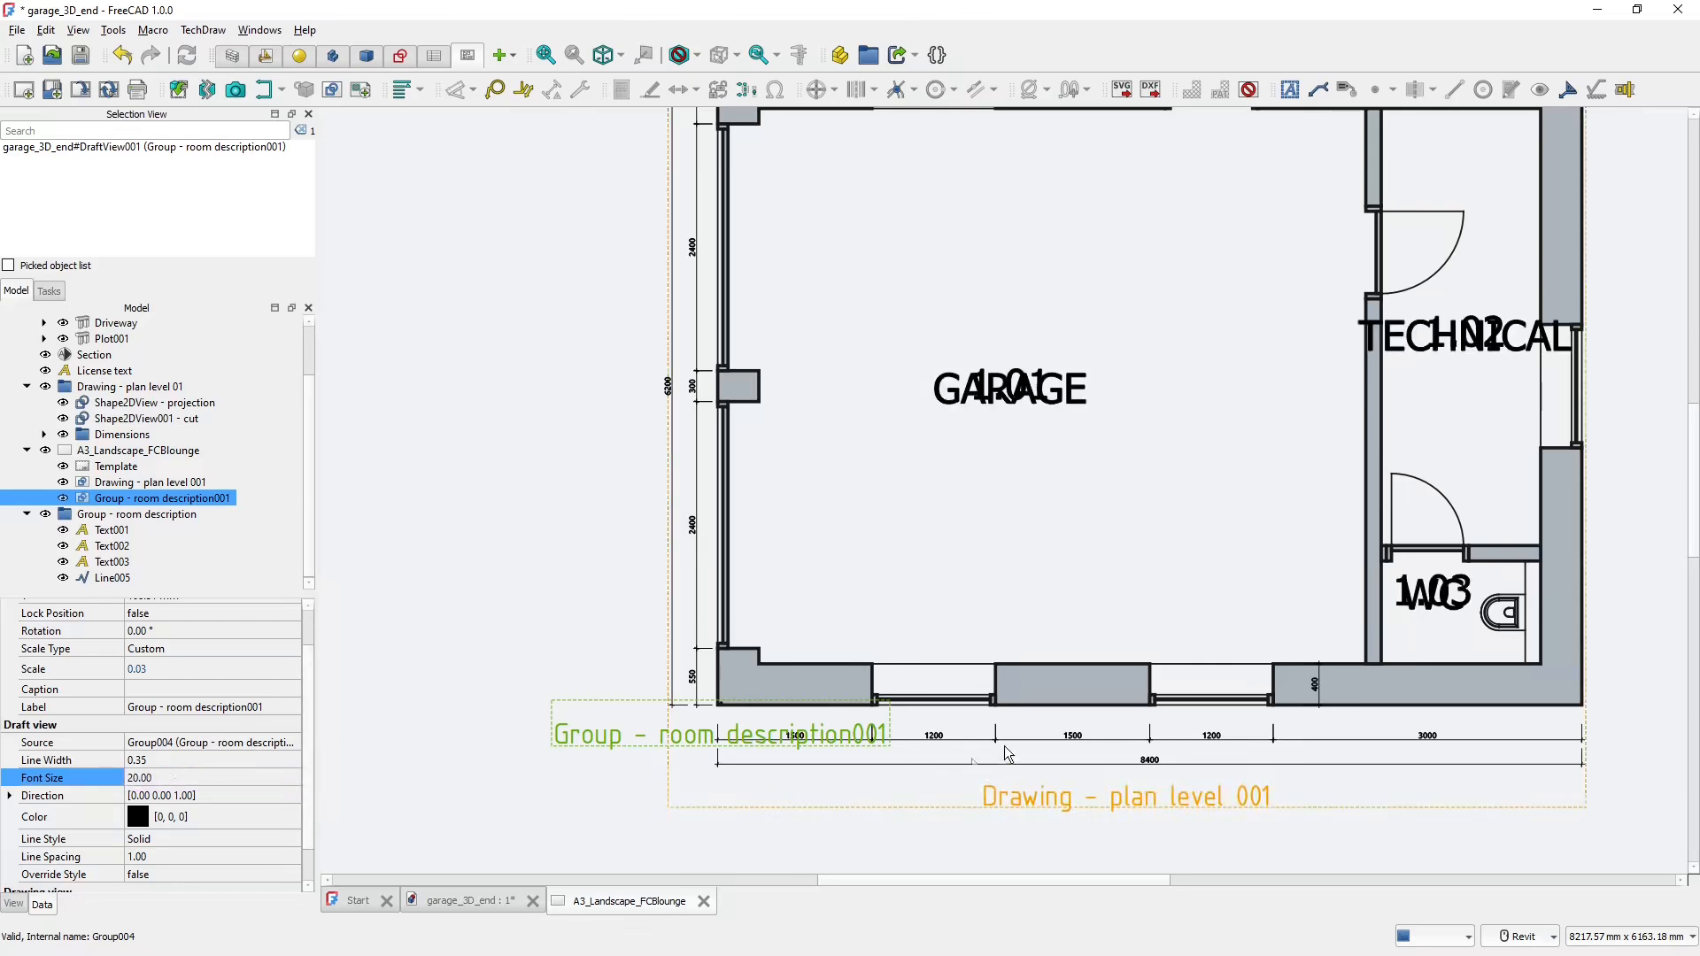
click(177, 781)
text(12)
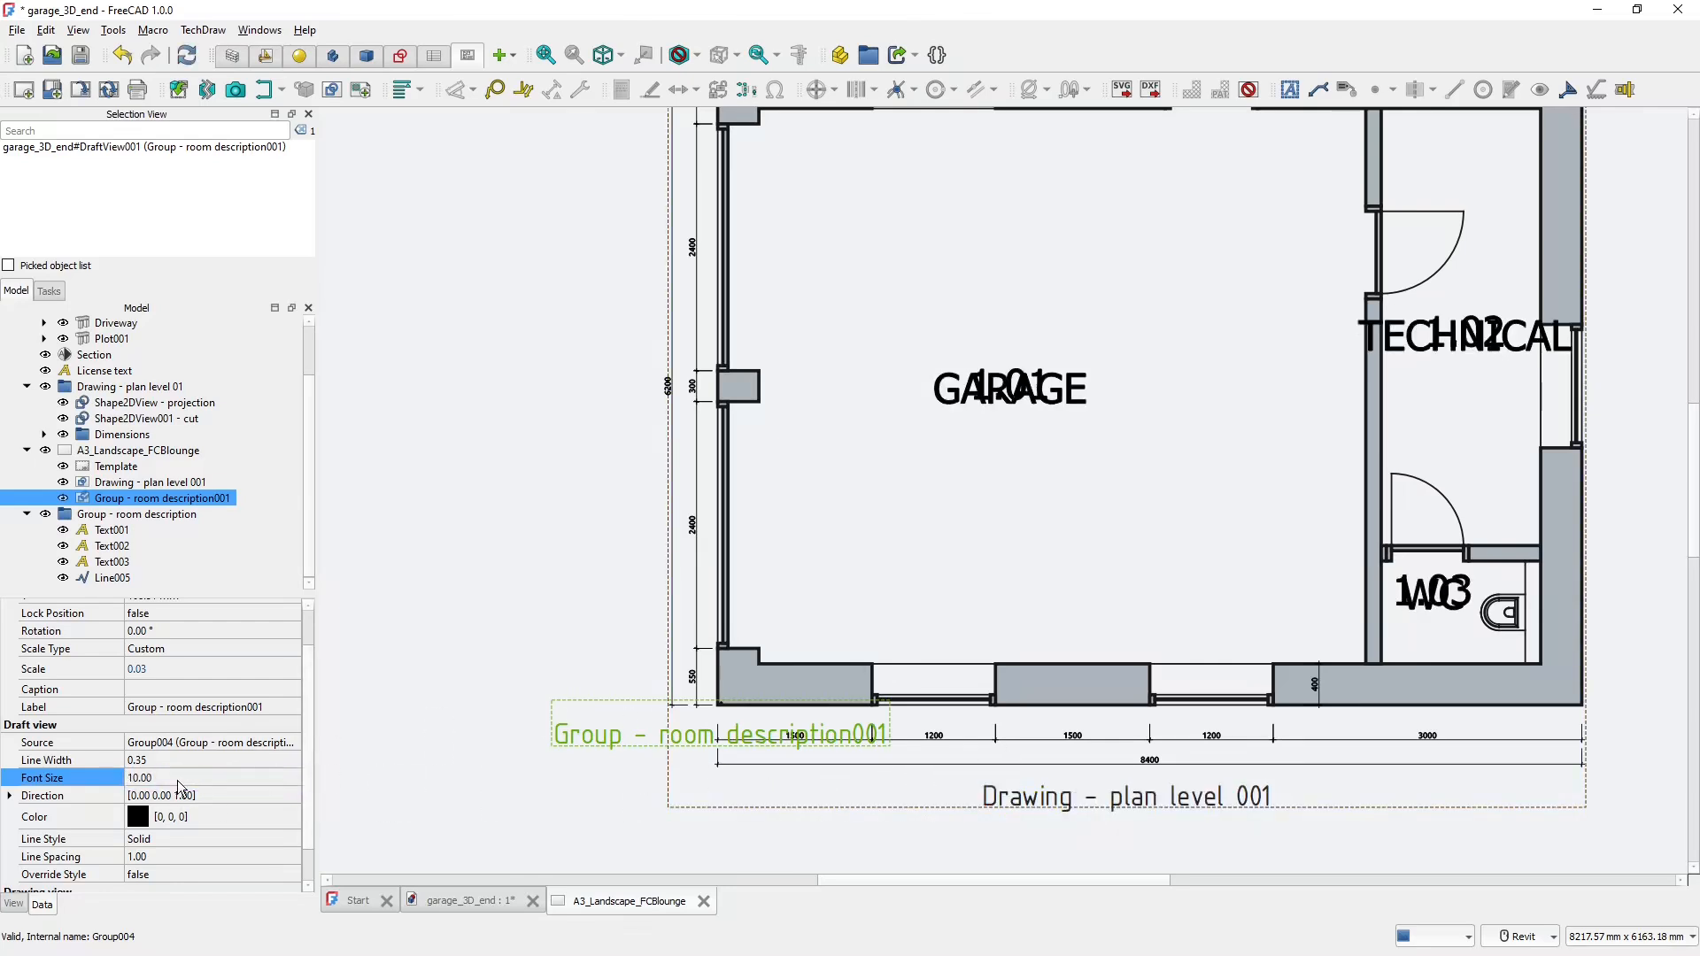
key(Return)
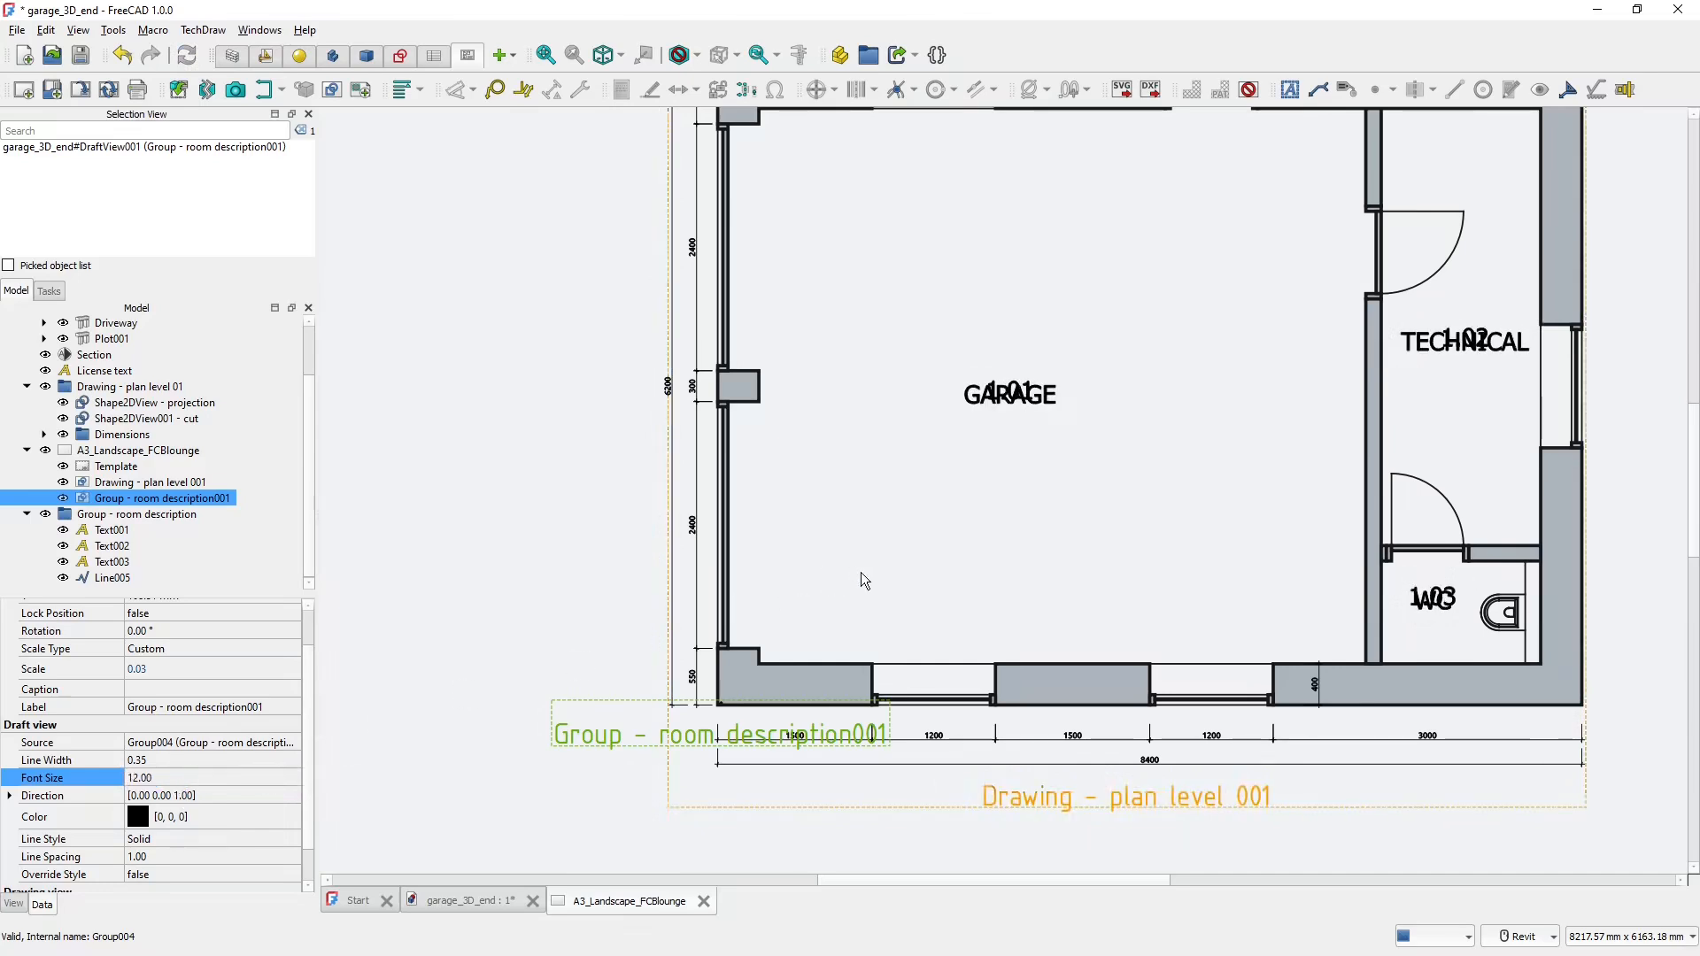
scroll(933, 563, down, 3)
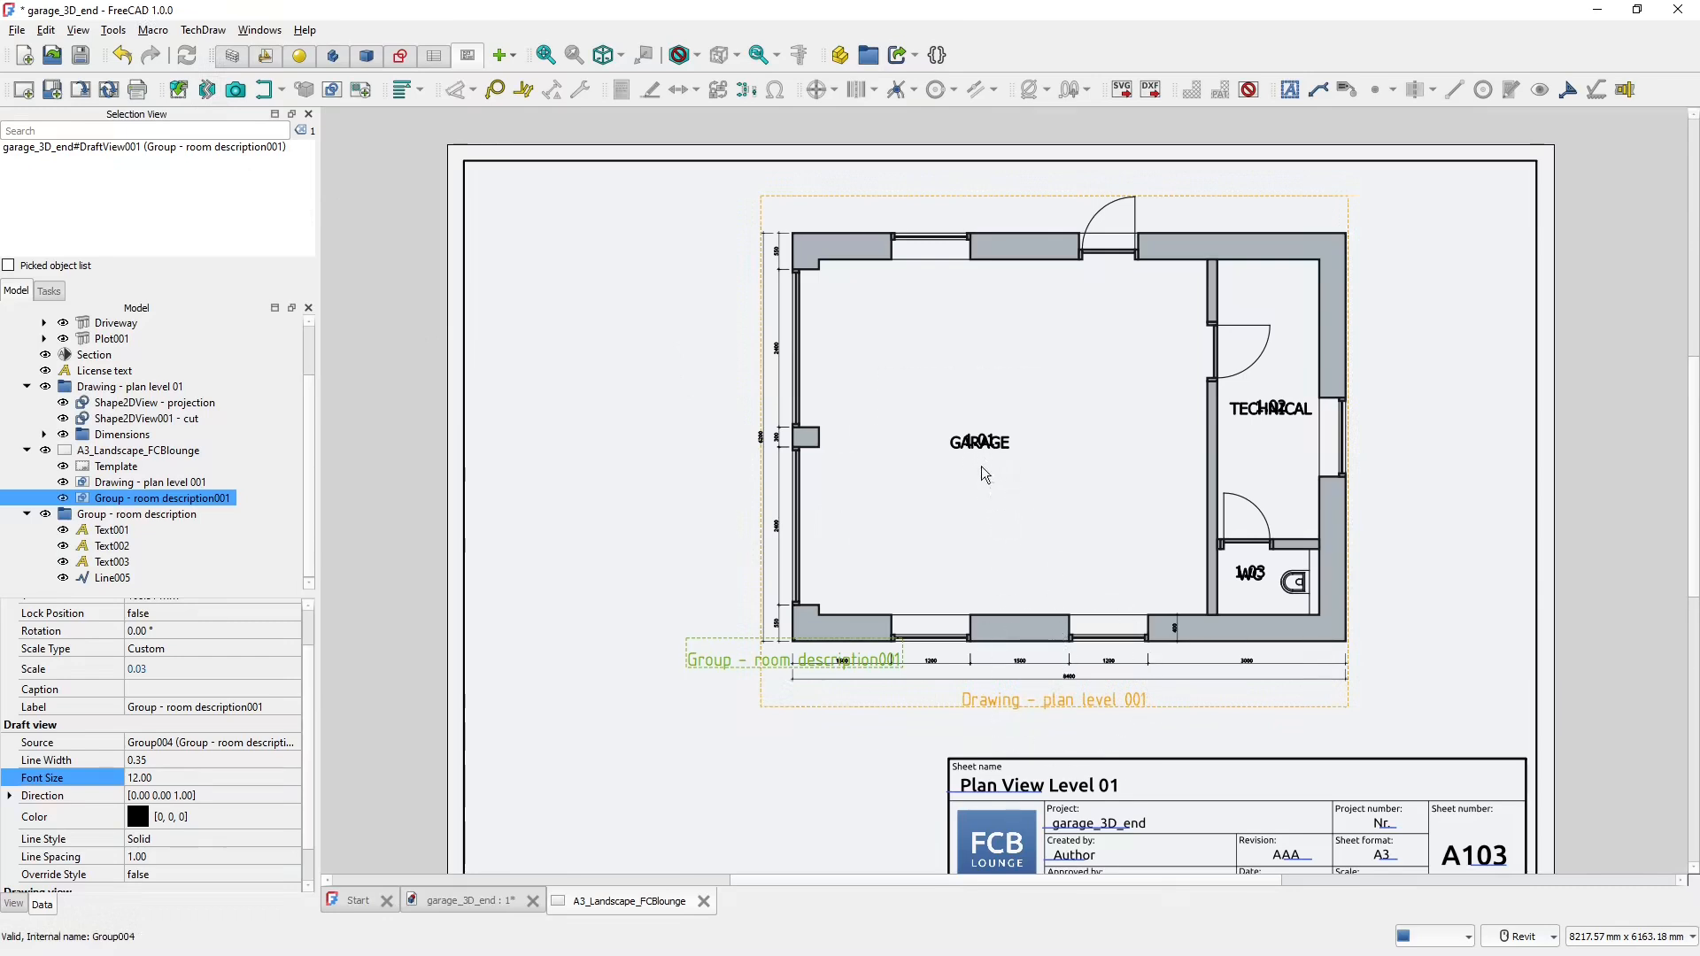
- Set the line spacing of the room description view to 6
click(133, 501)
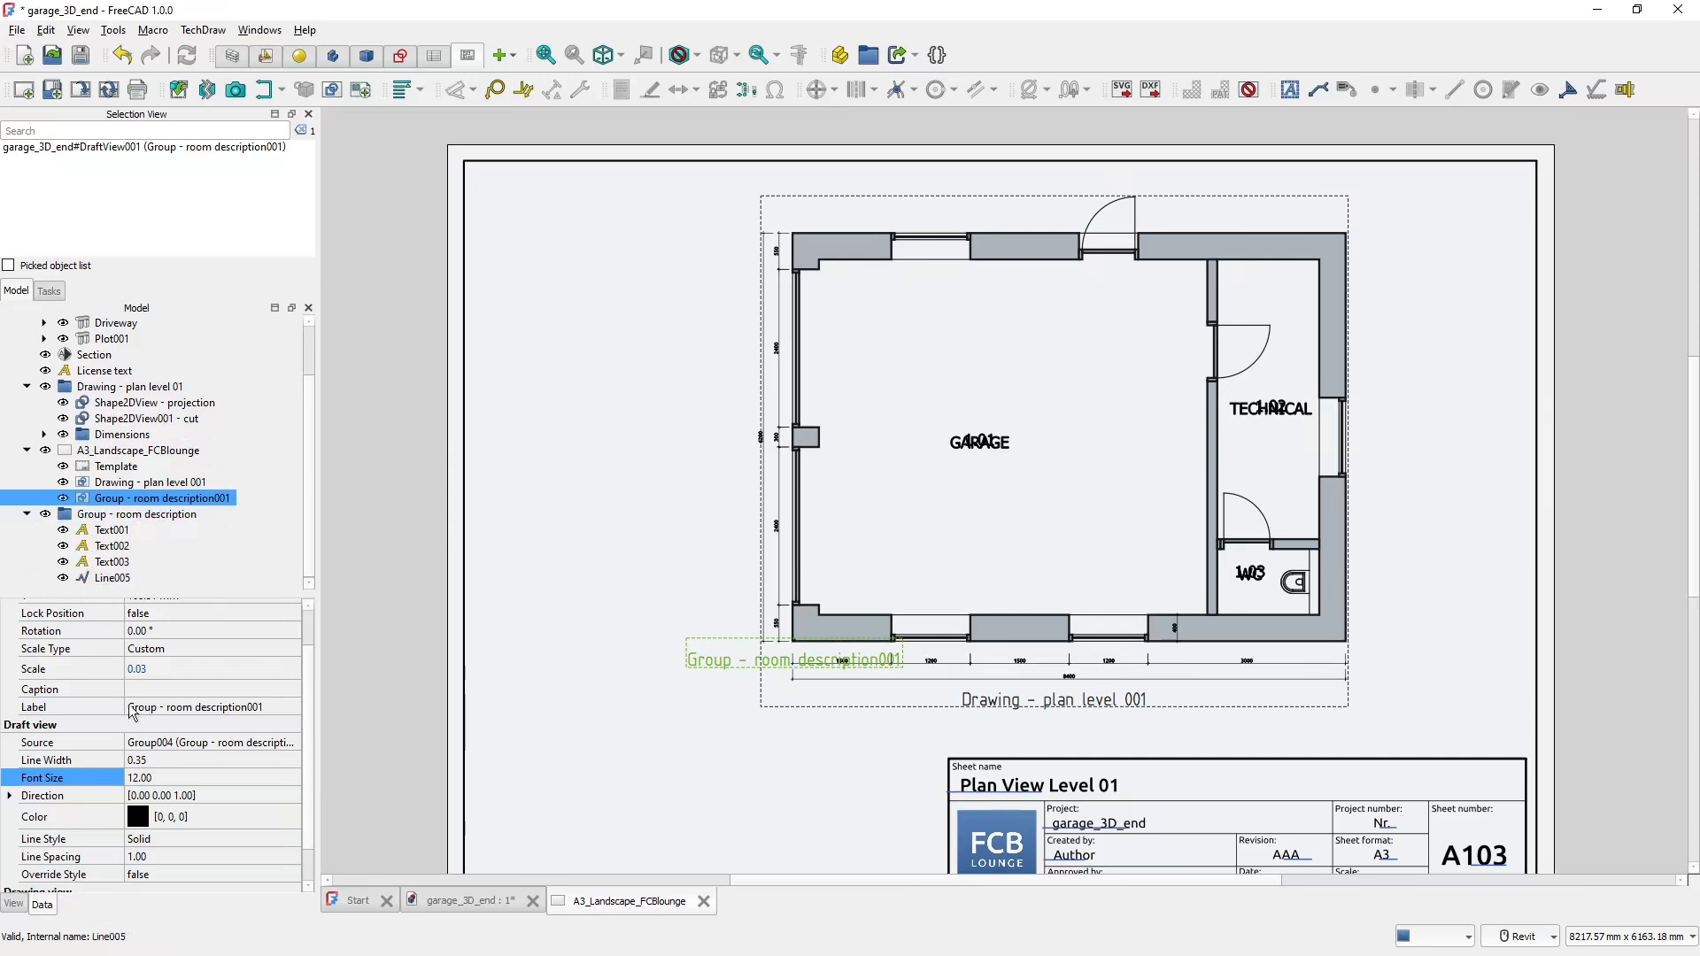
click(177, 858)
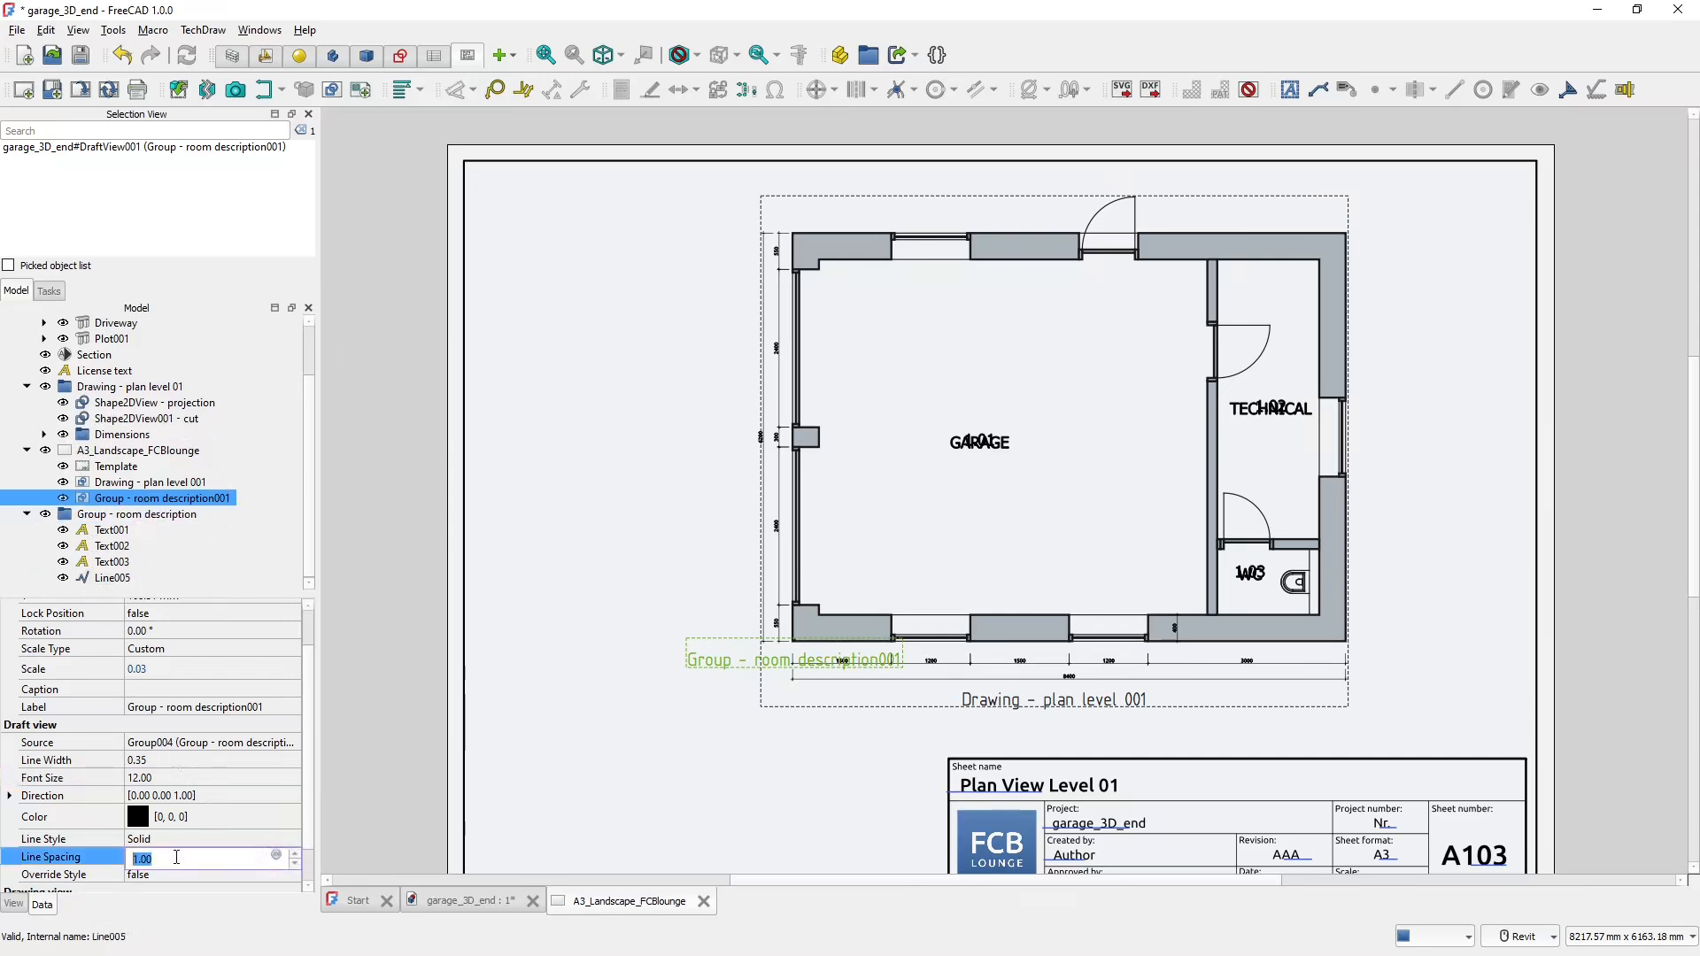
scroll(172, 857, up, 4)
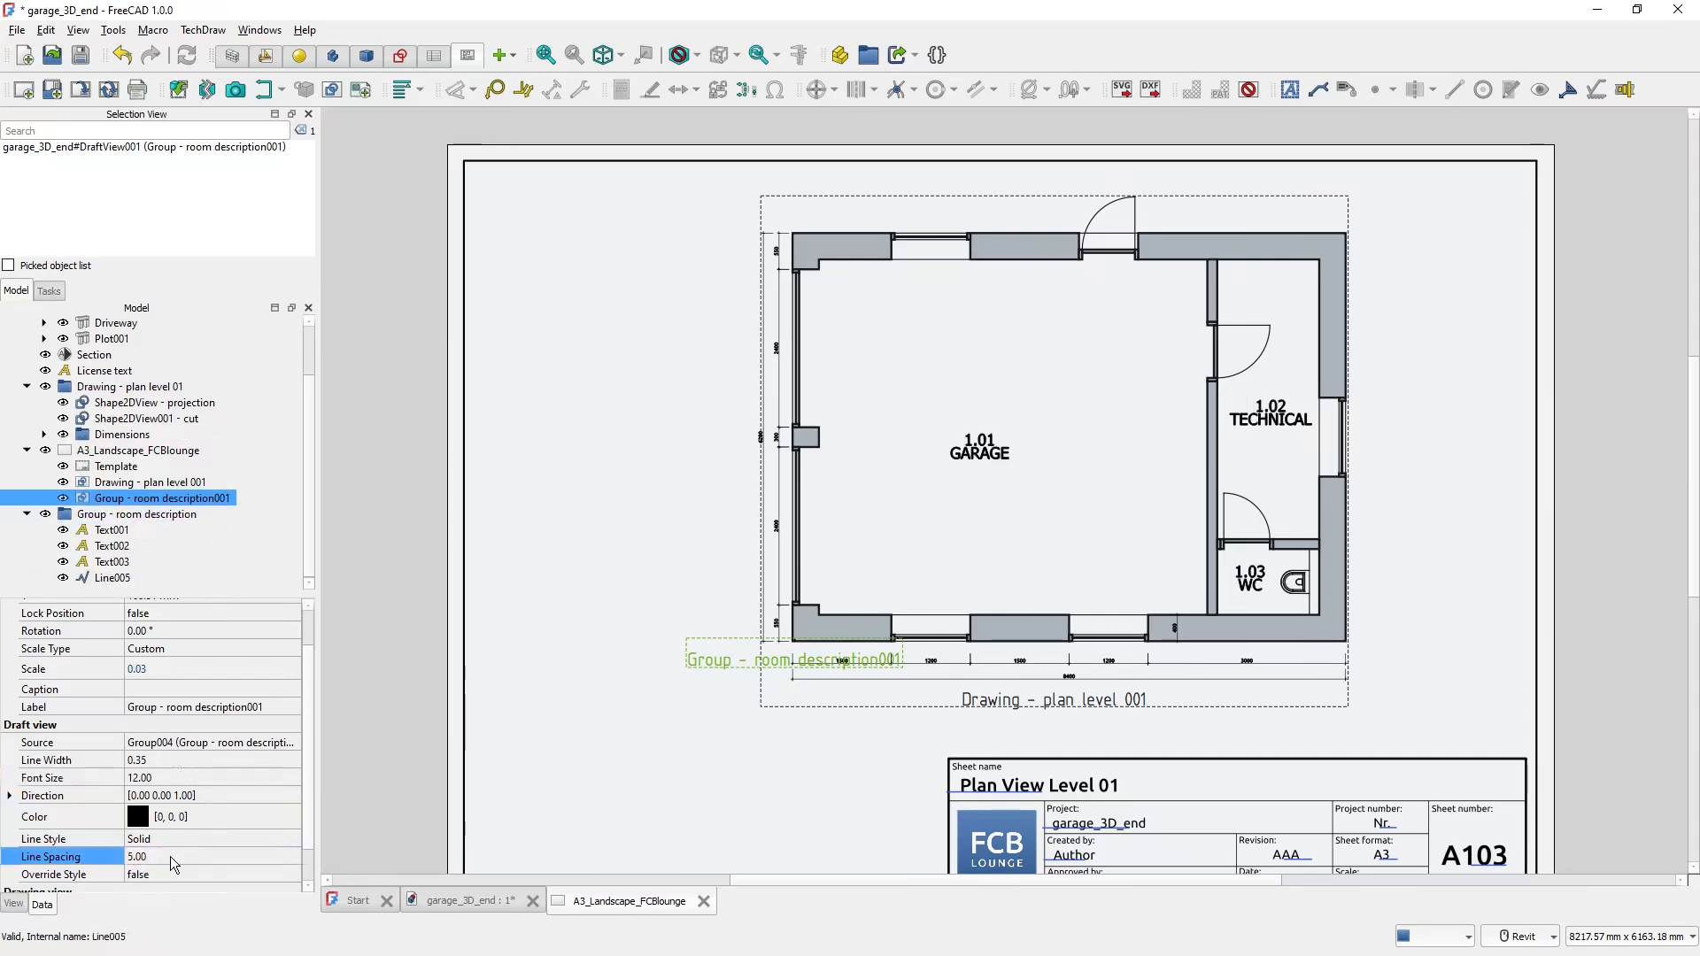
scroll(172, 857, up, 1)
key(Return)
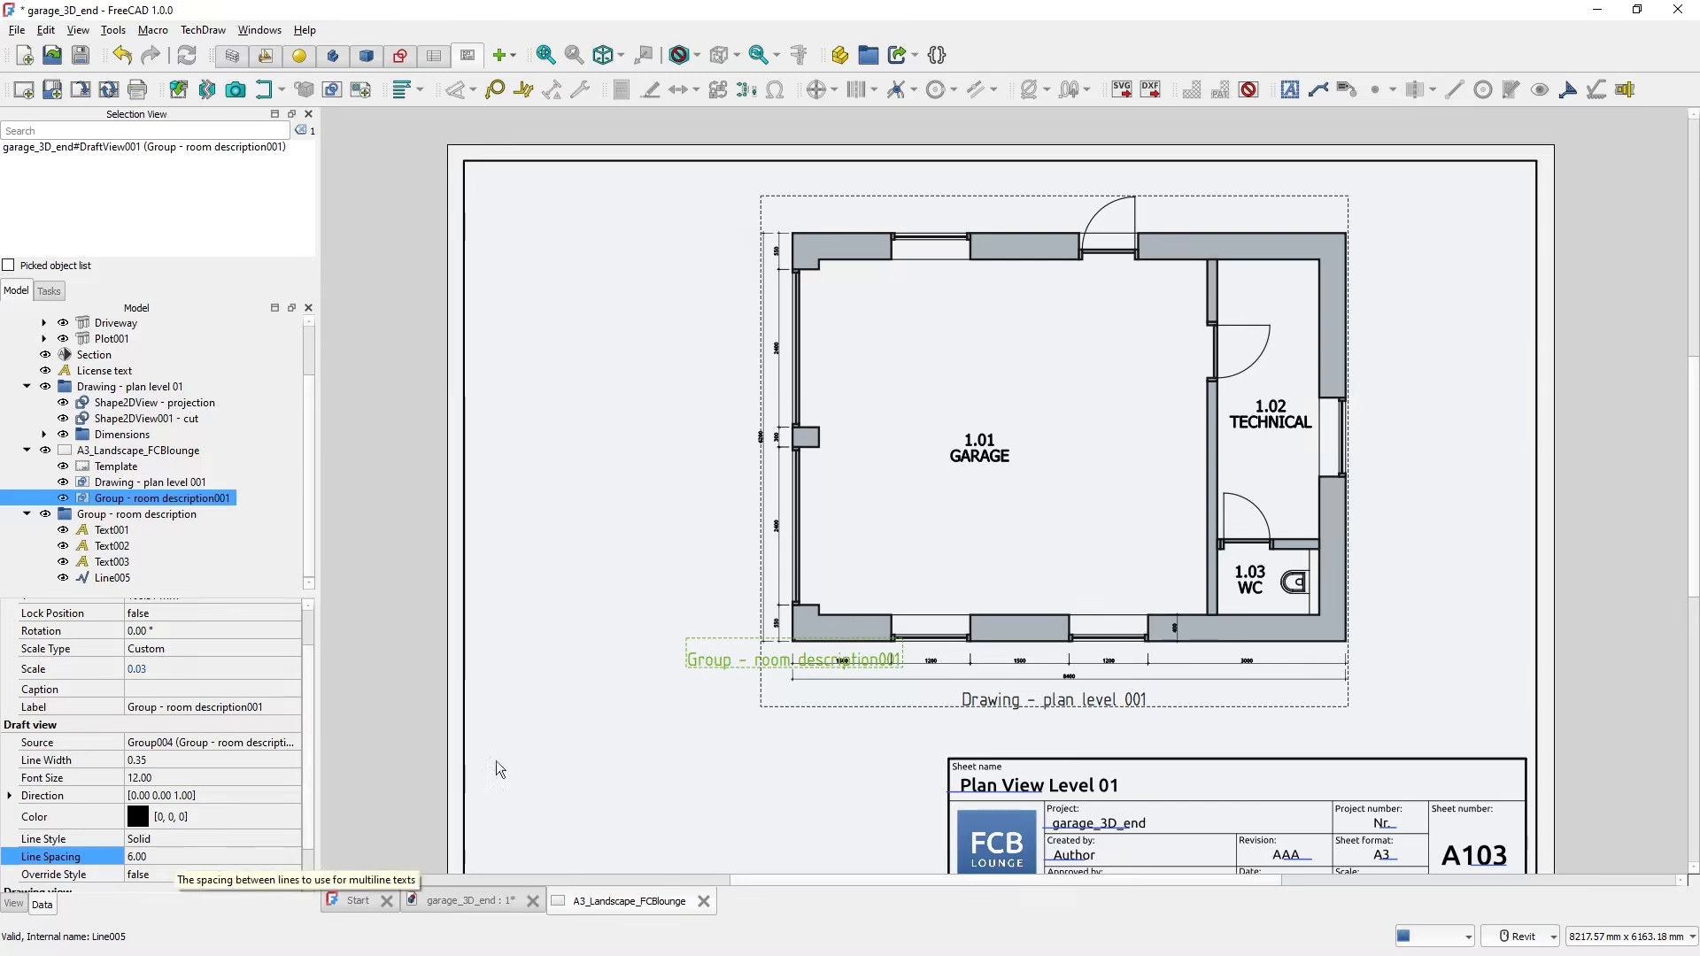
- Hide the view frames on the sheet to check the plan's printed look, and show them again
click(1017, 525)
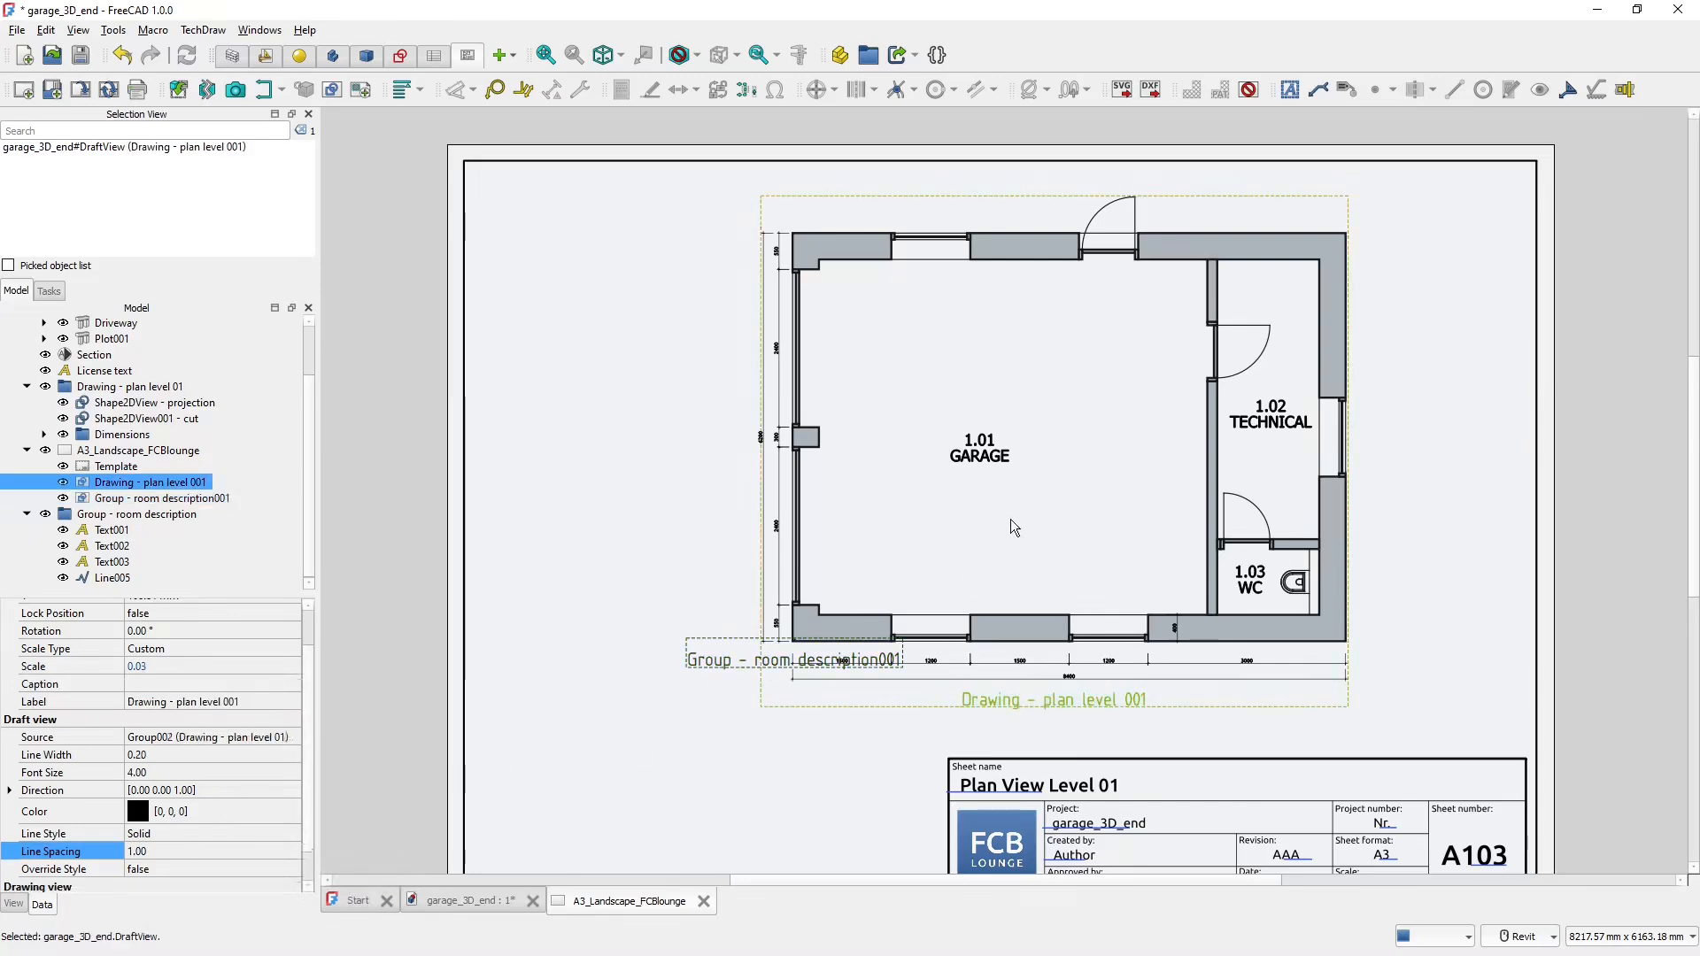
middle_drag(1011, 519, 972, 513)
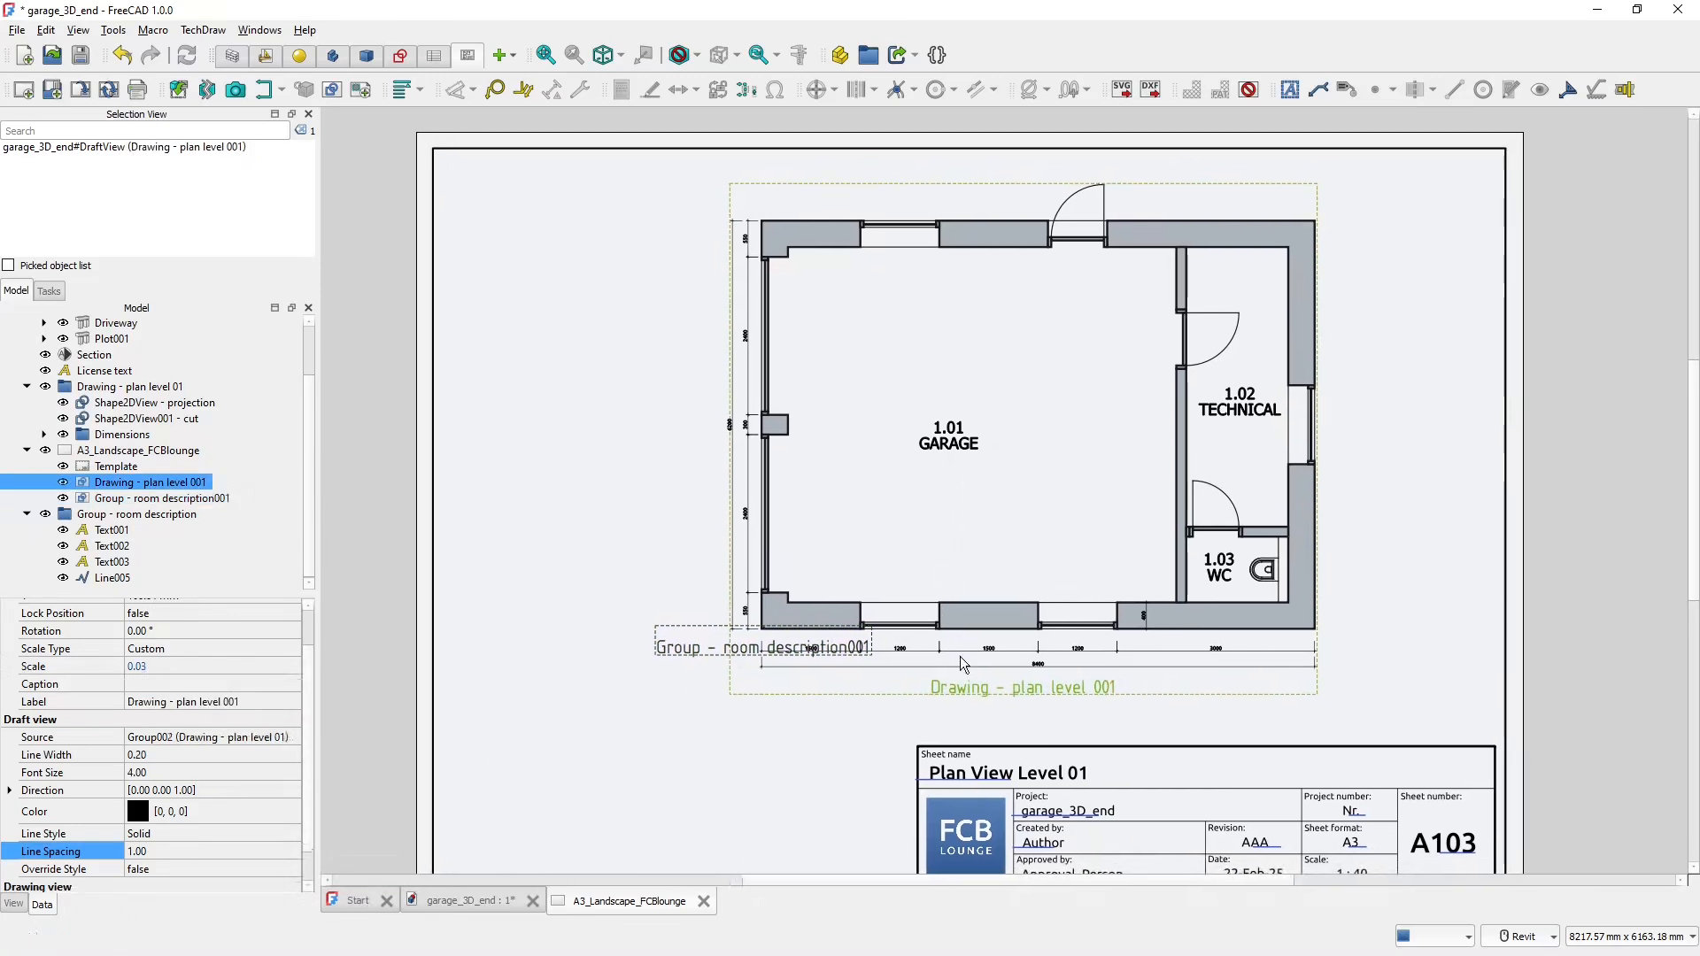
click(987, 699)
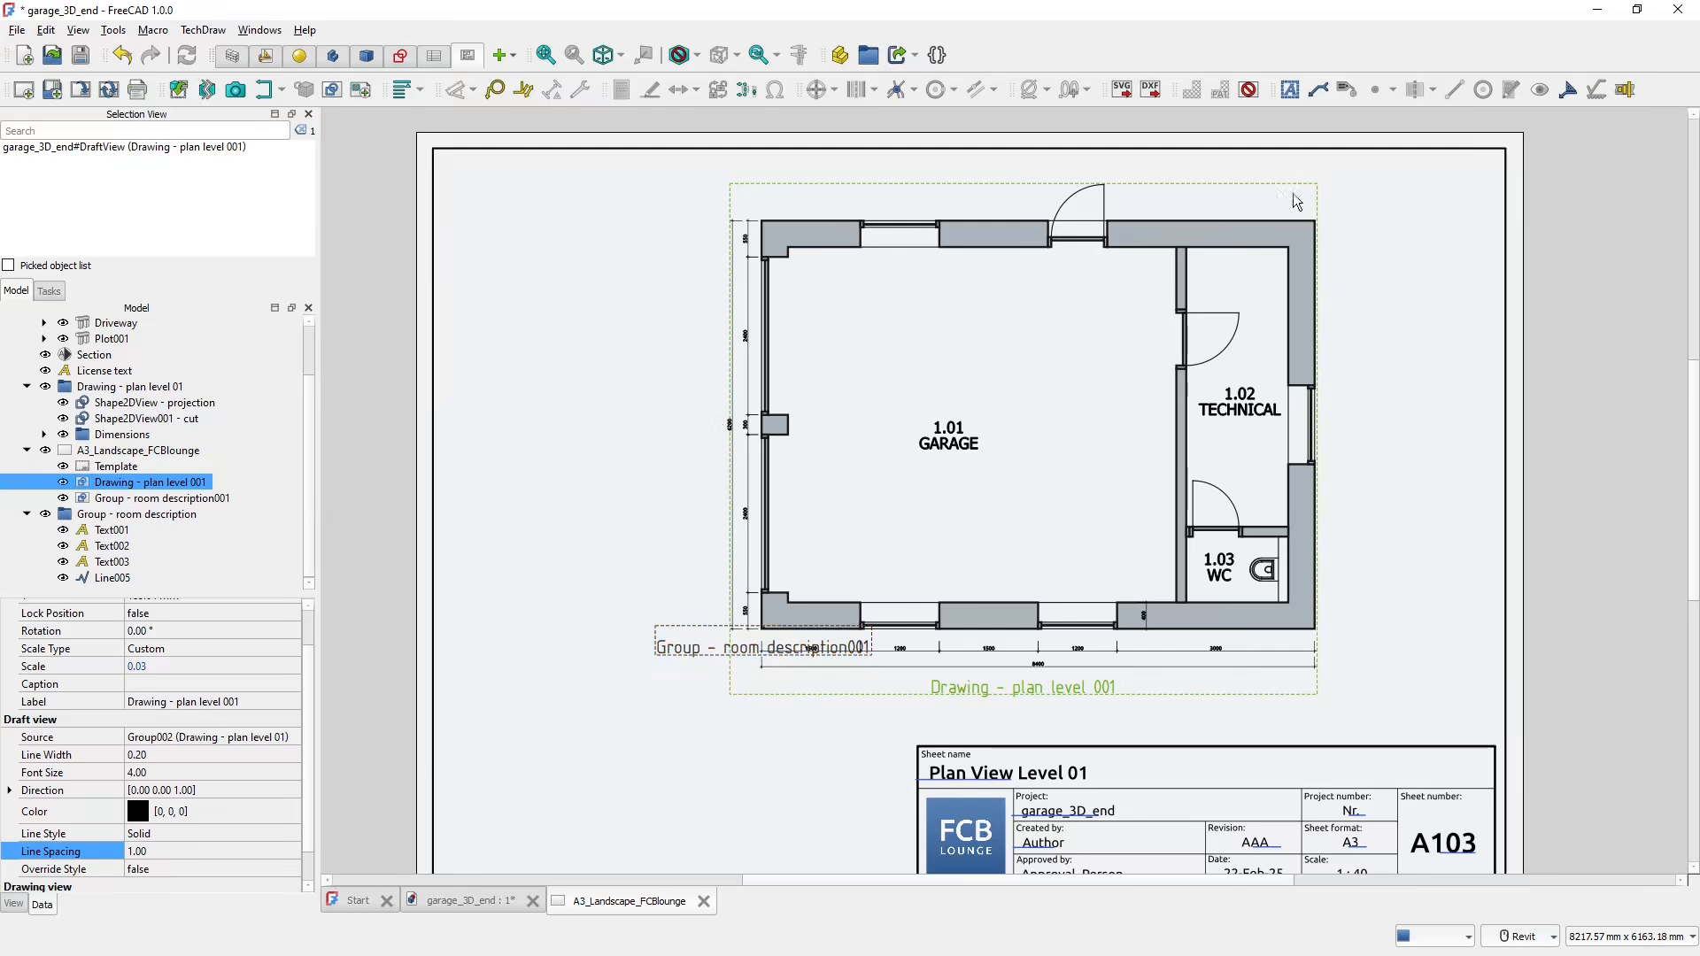
click(1249, 89)
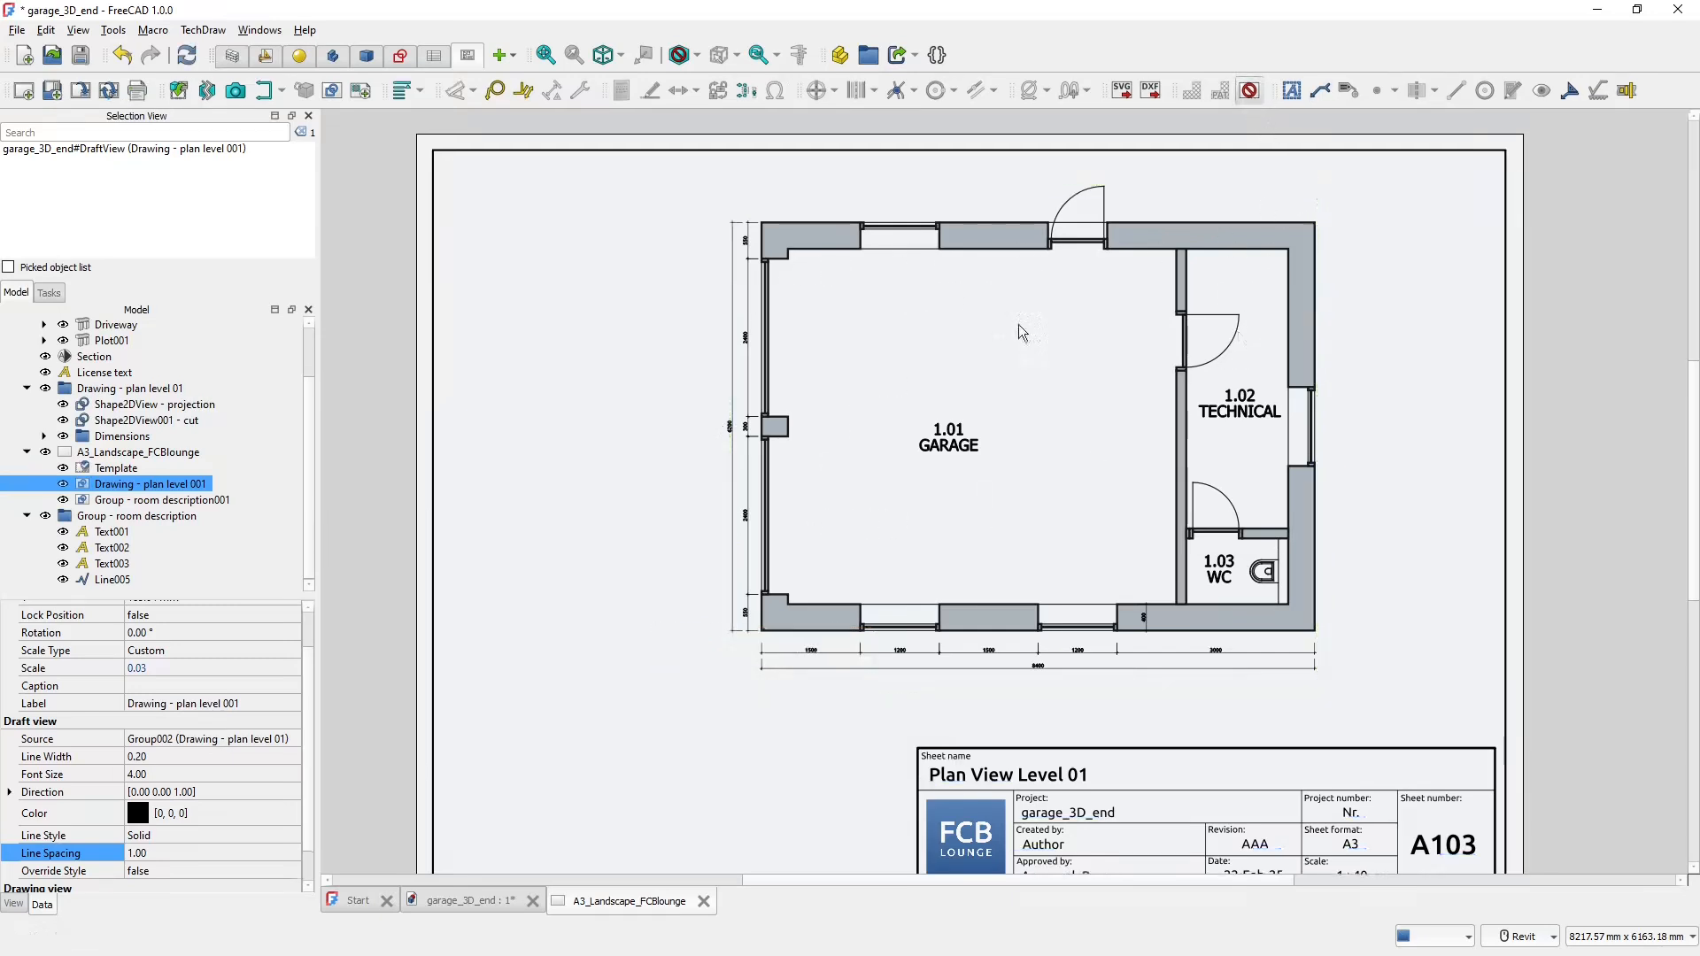
click(1250, 91)
click(1249, 94)
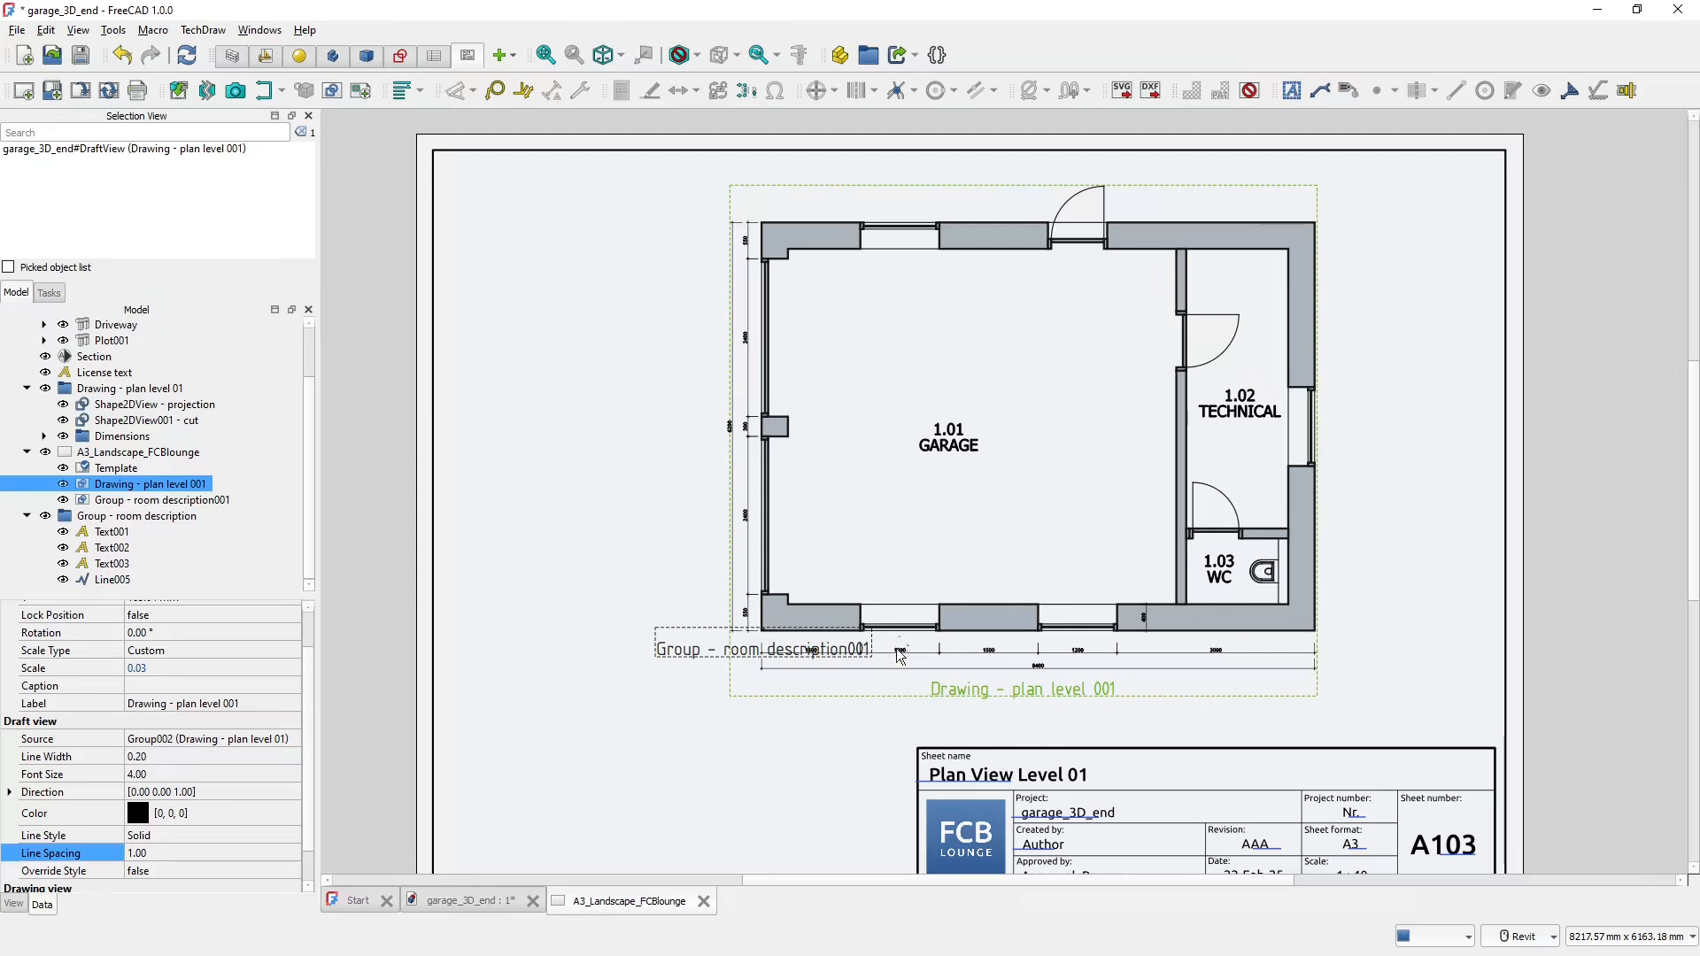
- Return to the garage_3D_end model view and switch to the BIM workbench
click(461, 901)
scroll(777, 756, down, 5)
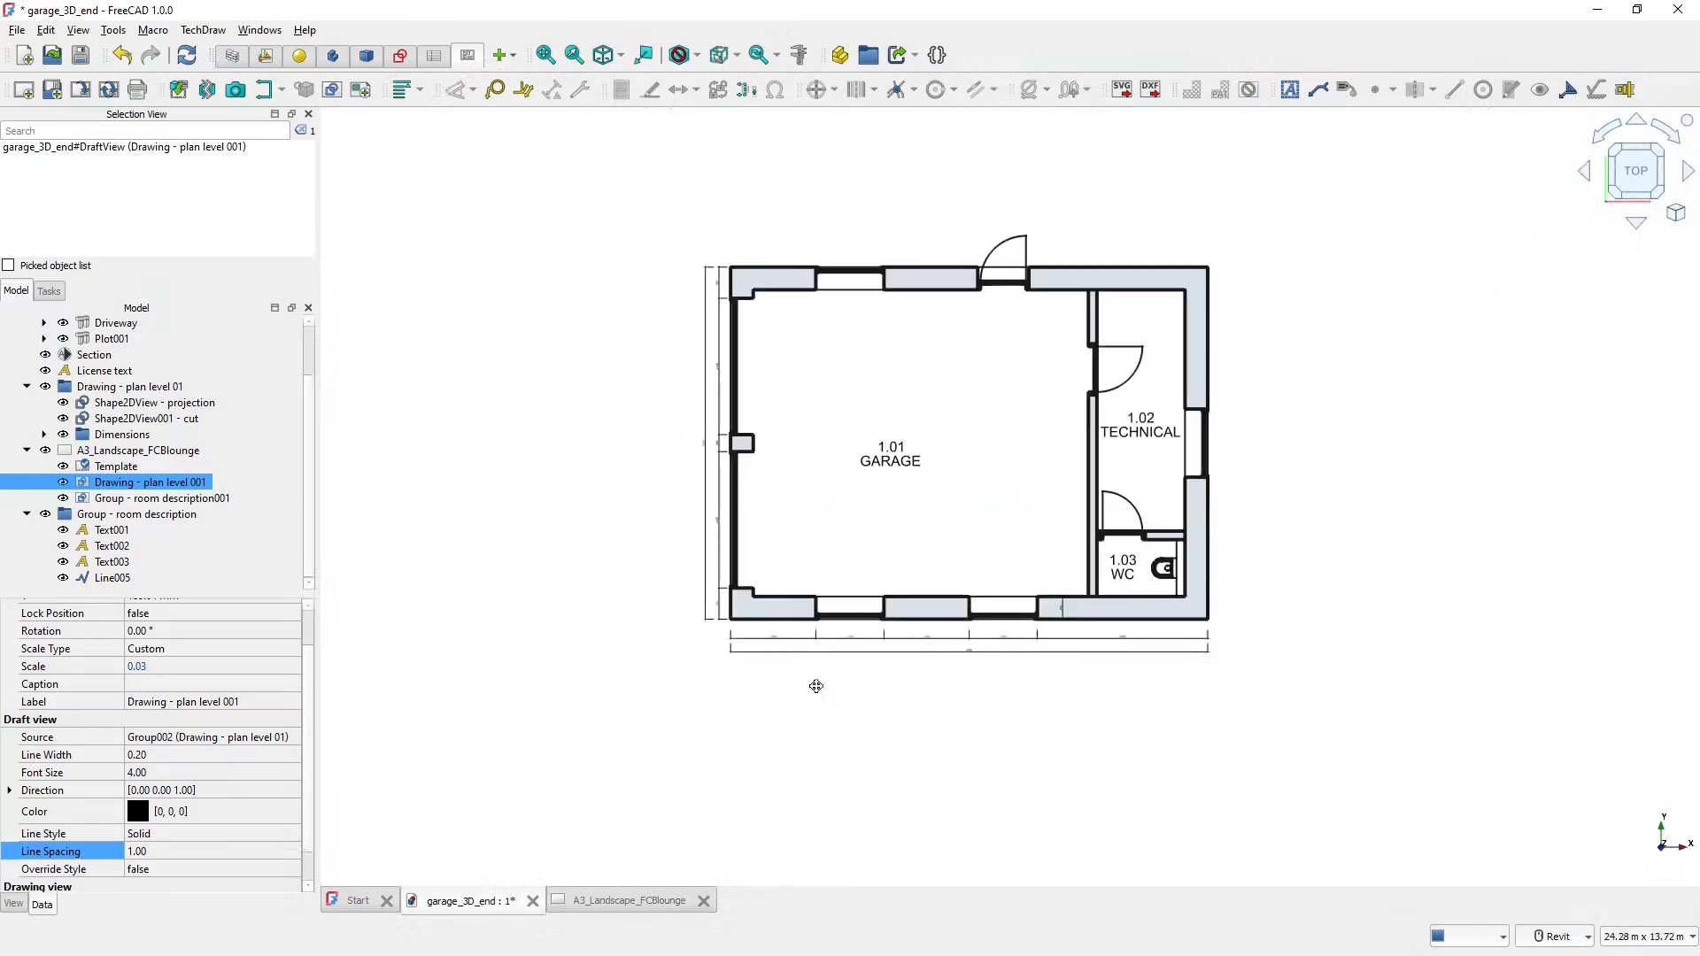
scroll(794, 742, up, 3)
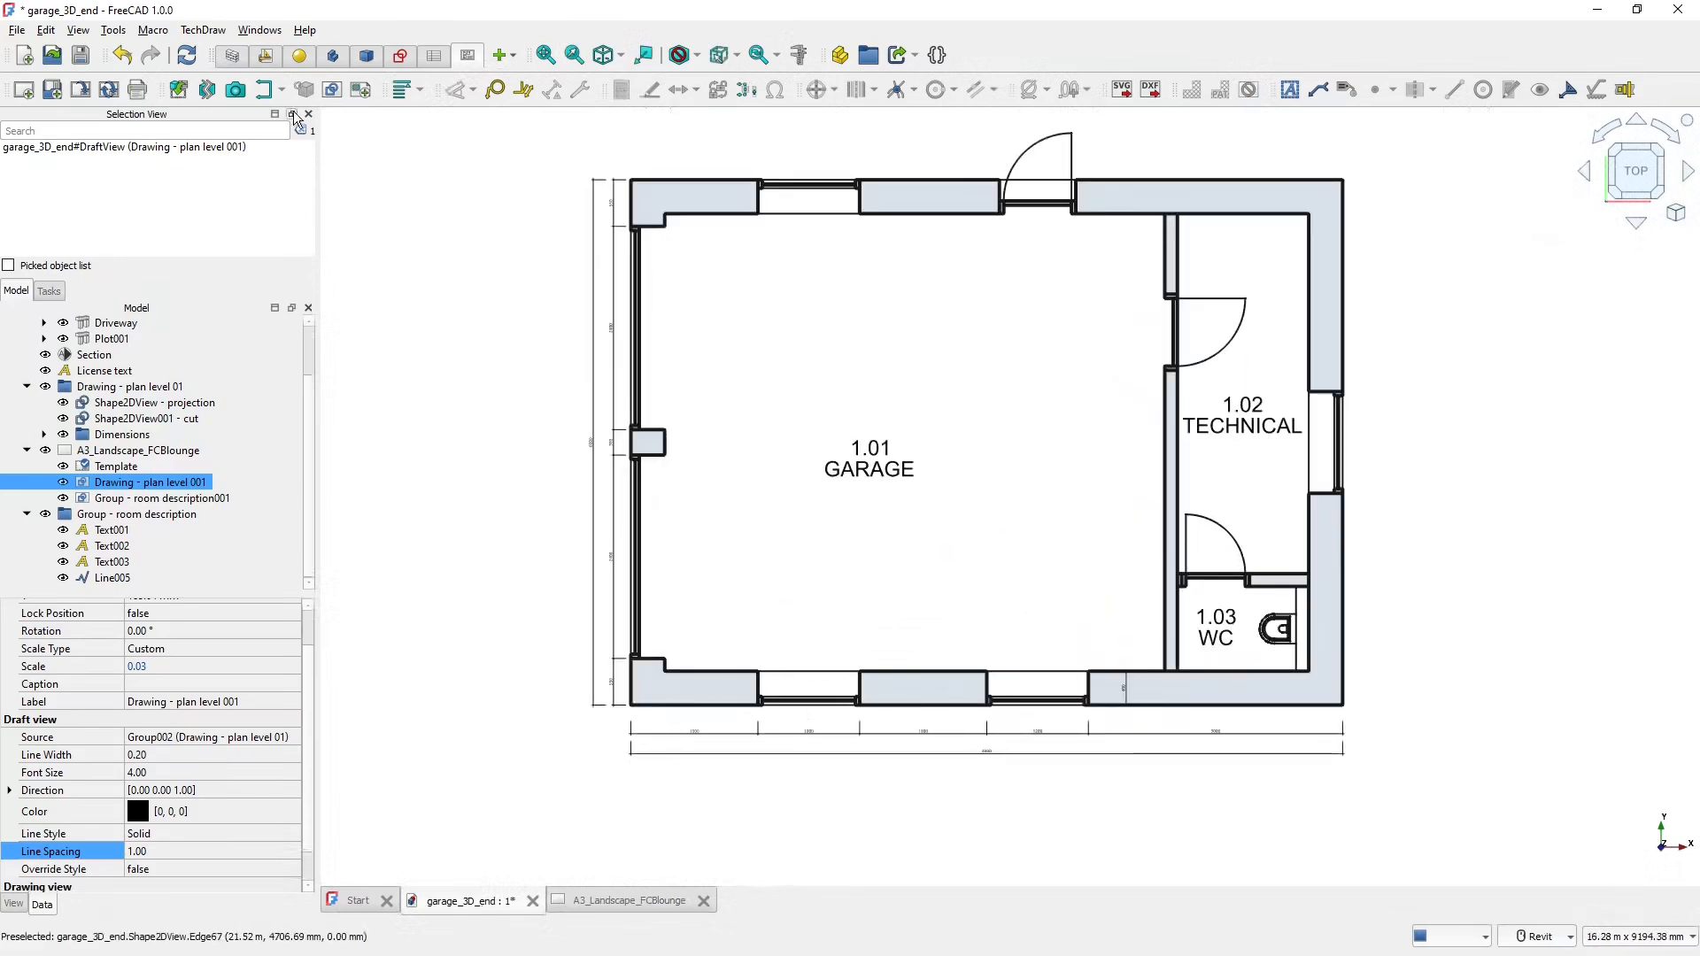
click(233, 56)
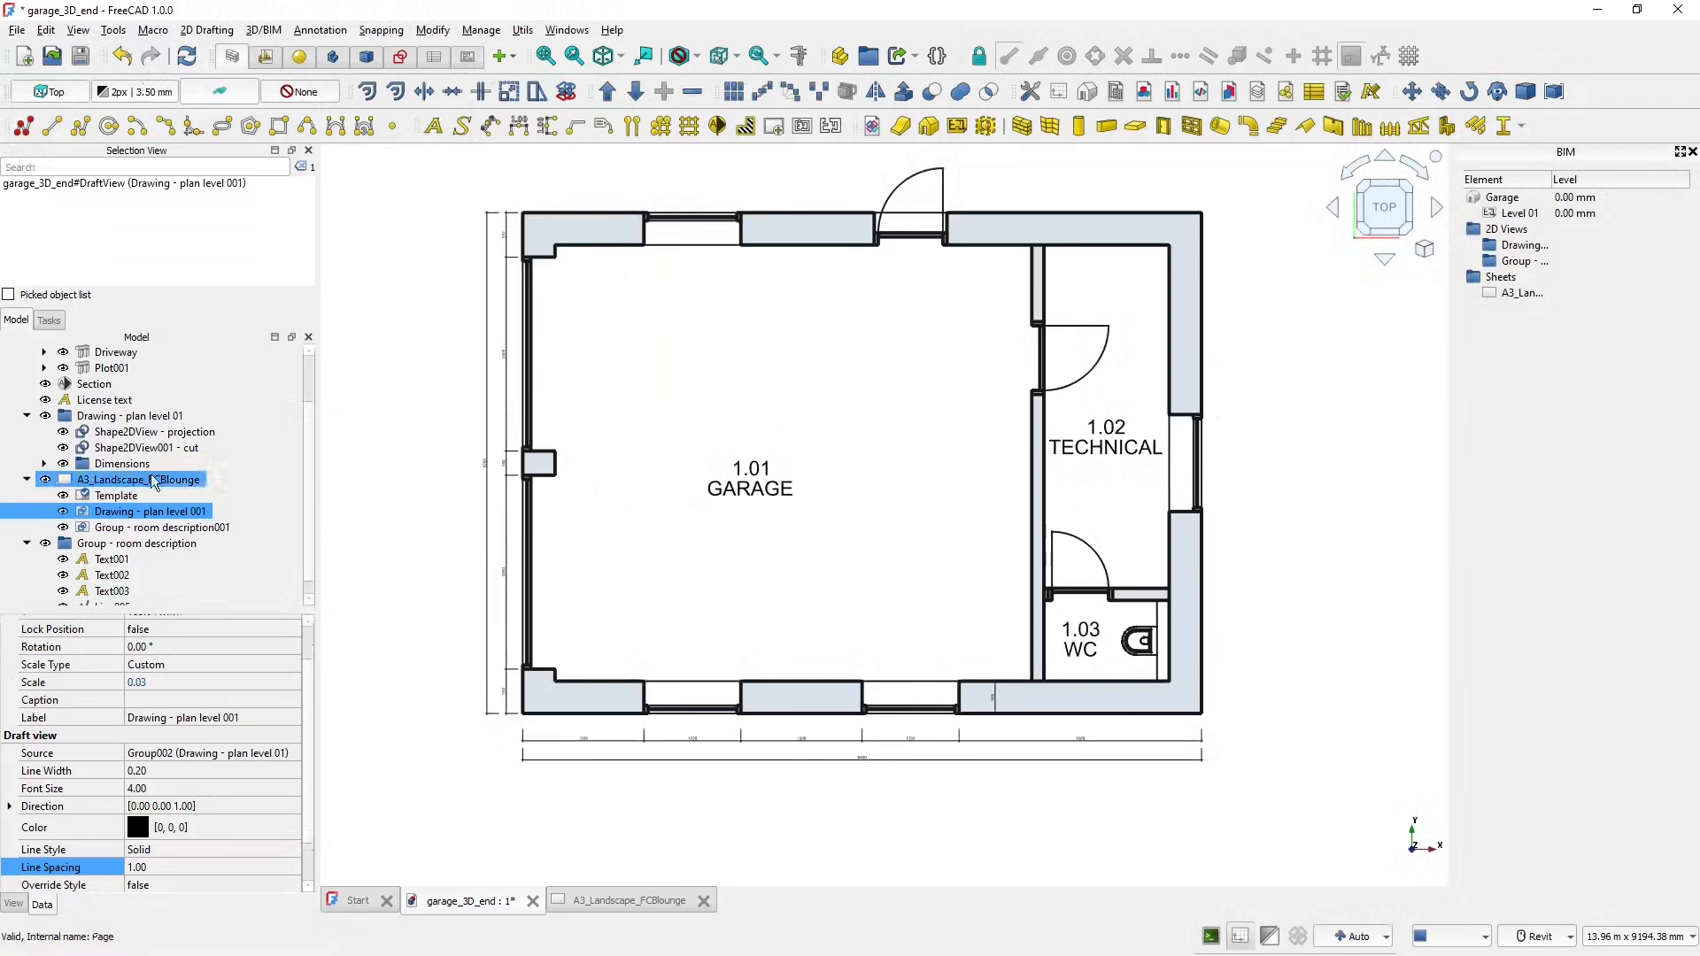
- Start a hatch on Shape2DView001 - cut and load ansi-patterns.pat from the plan_files folder in FreeCAD_BIM_garage_tutorial_files
click(144, 448)
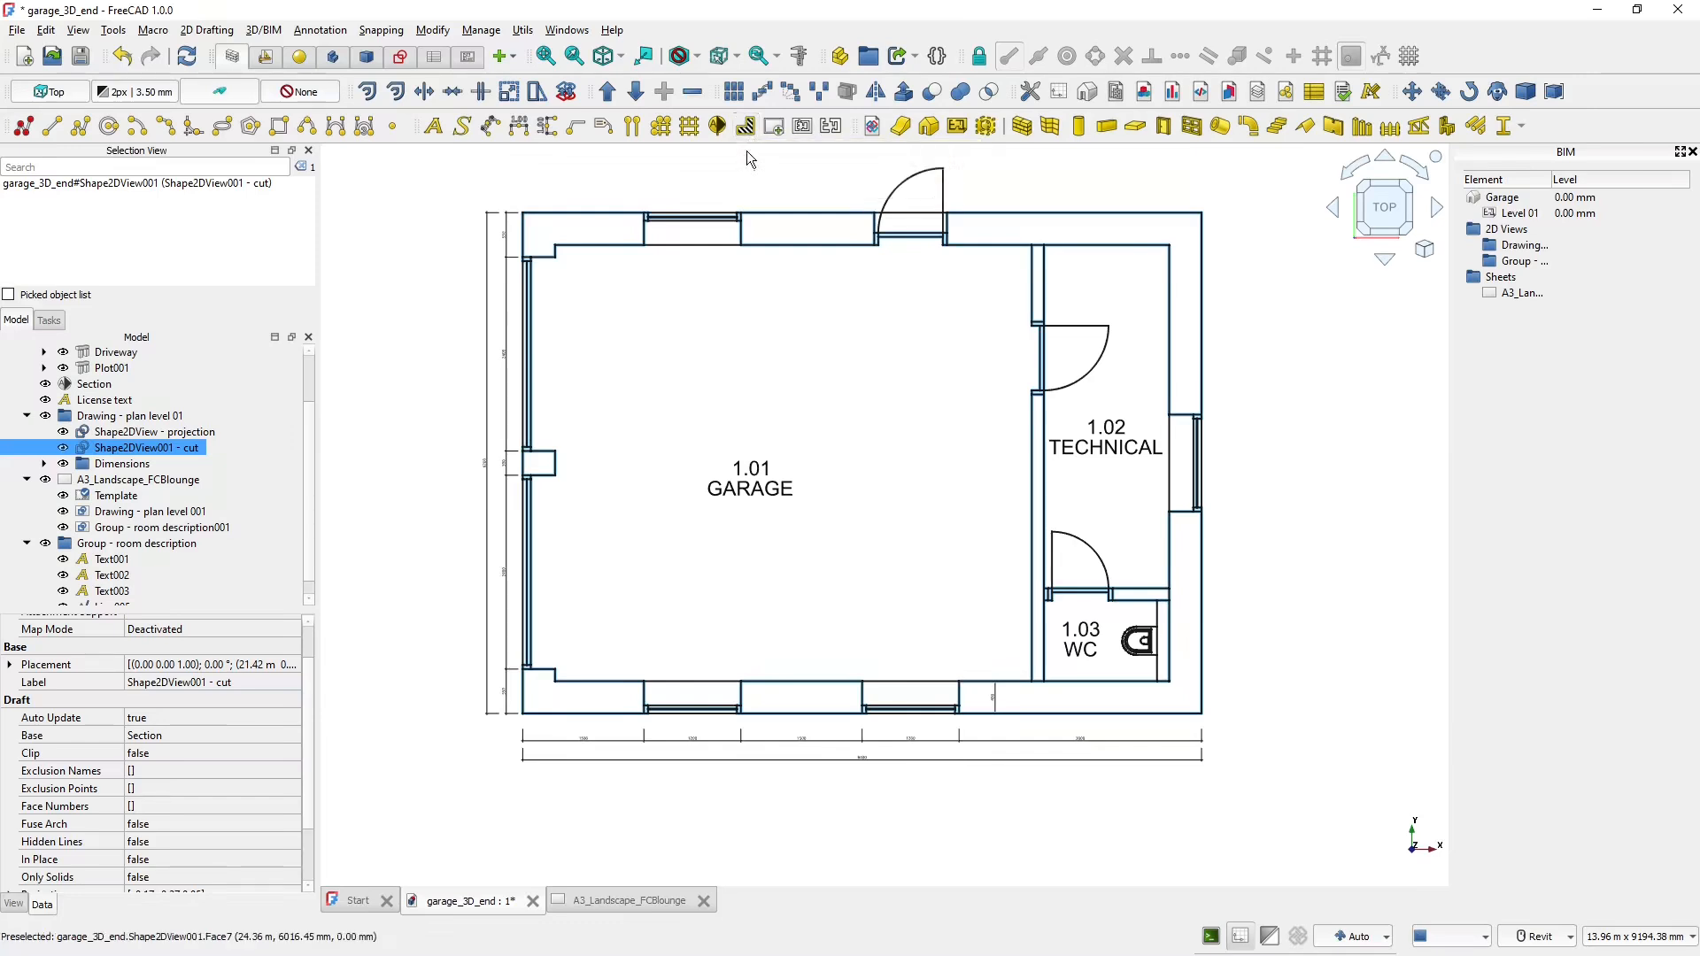
click(178, 453)
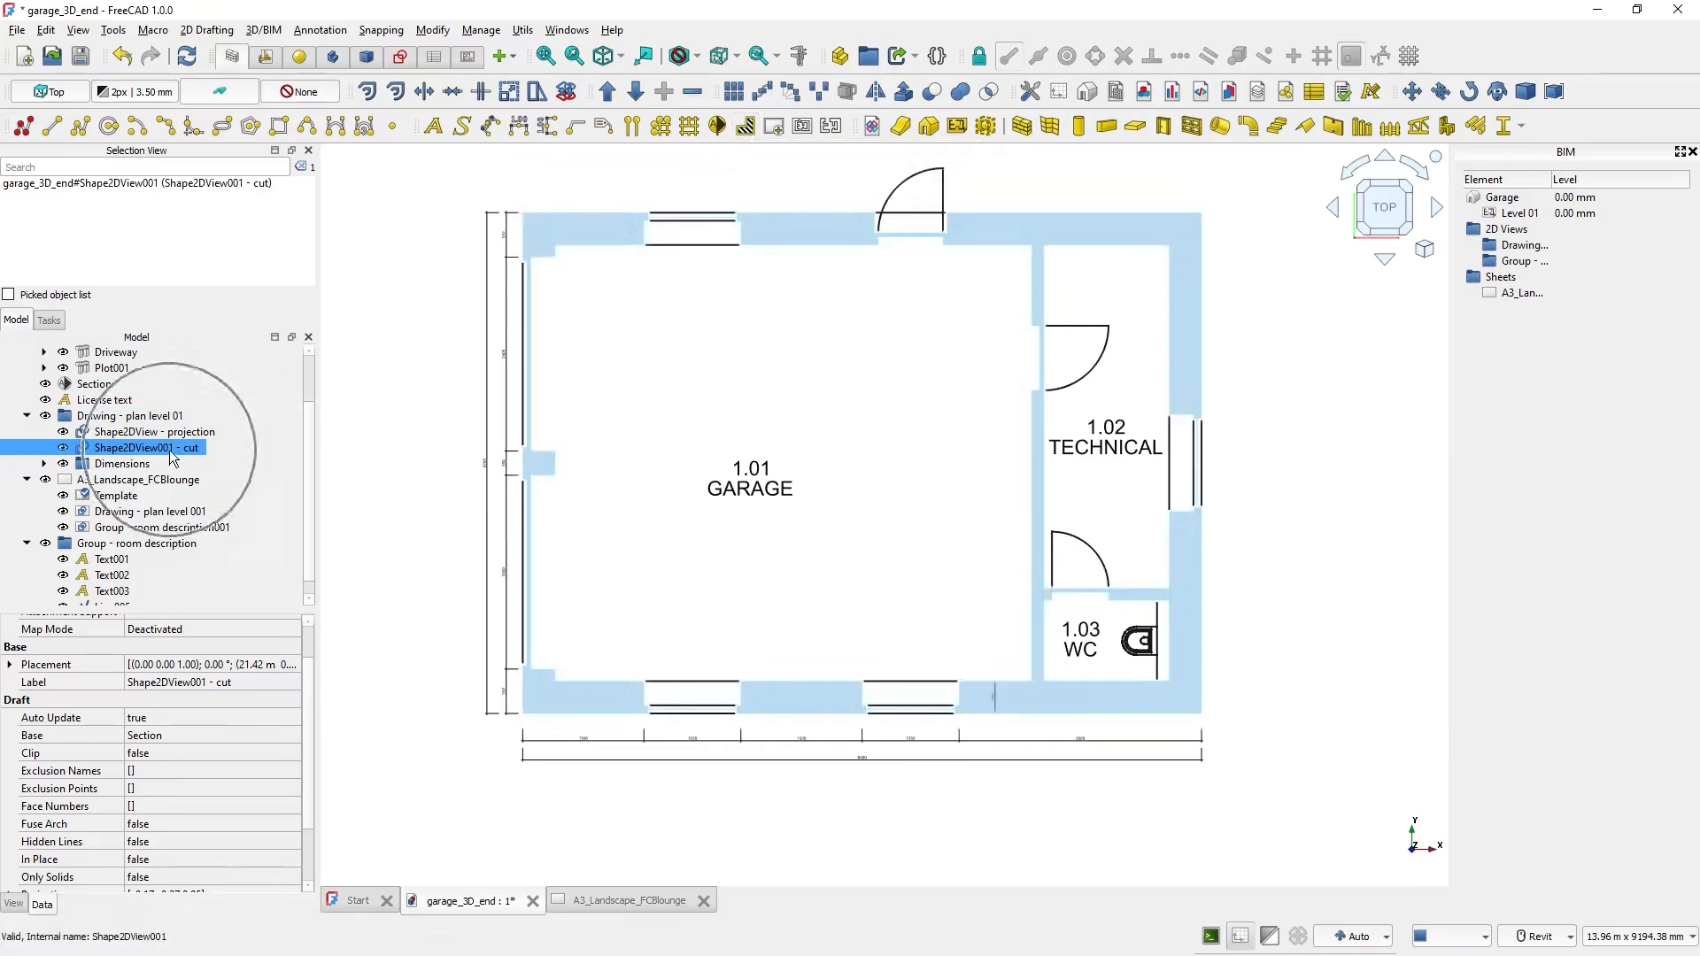
click(746, 129)
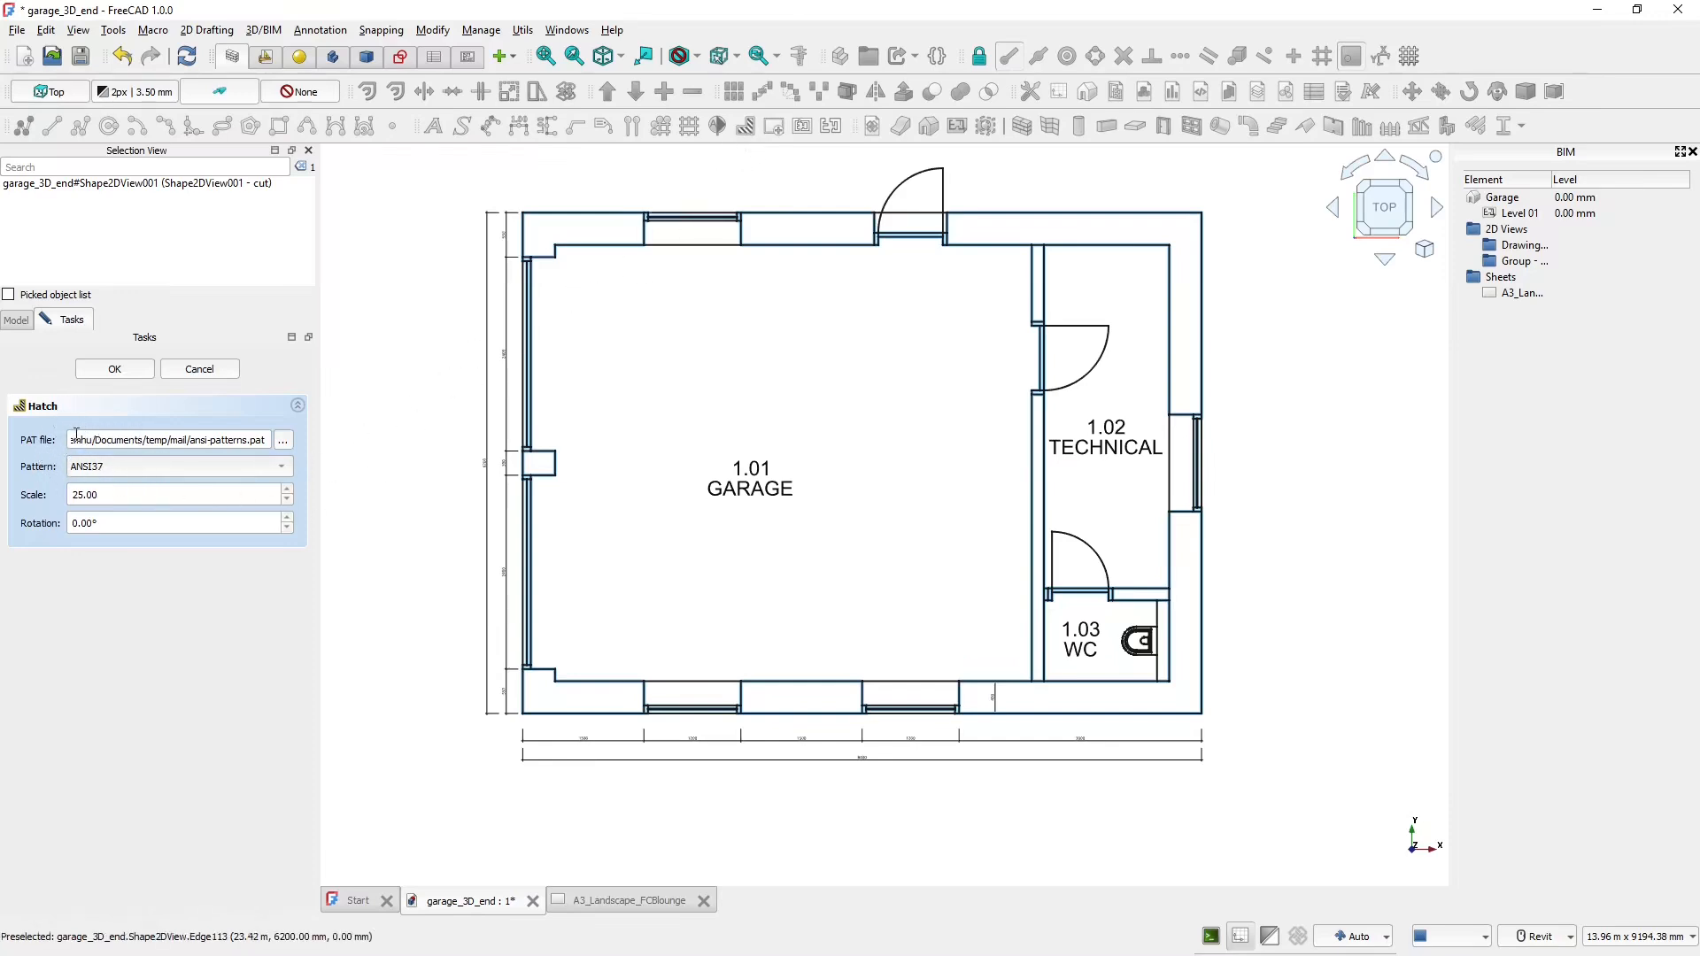
click(283, 441)
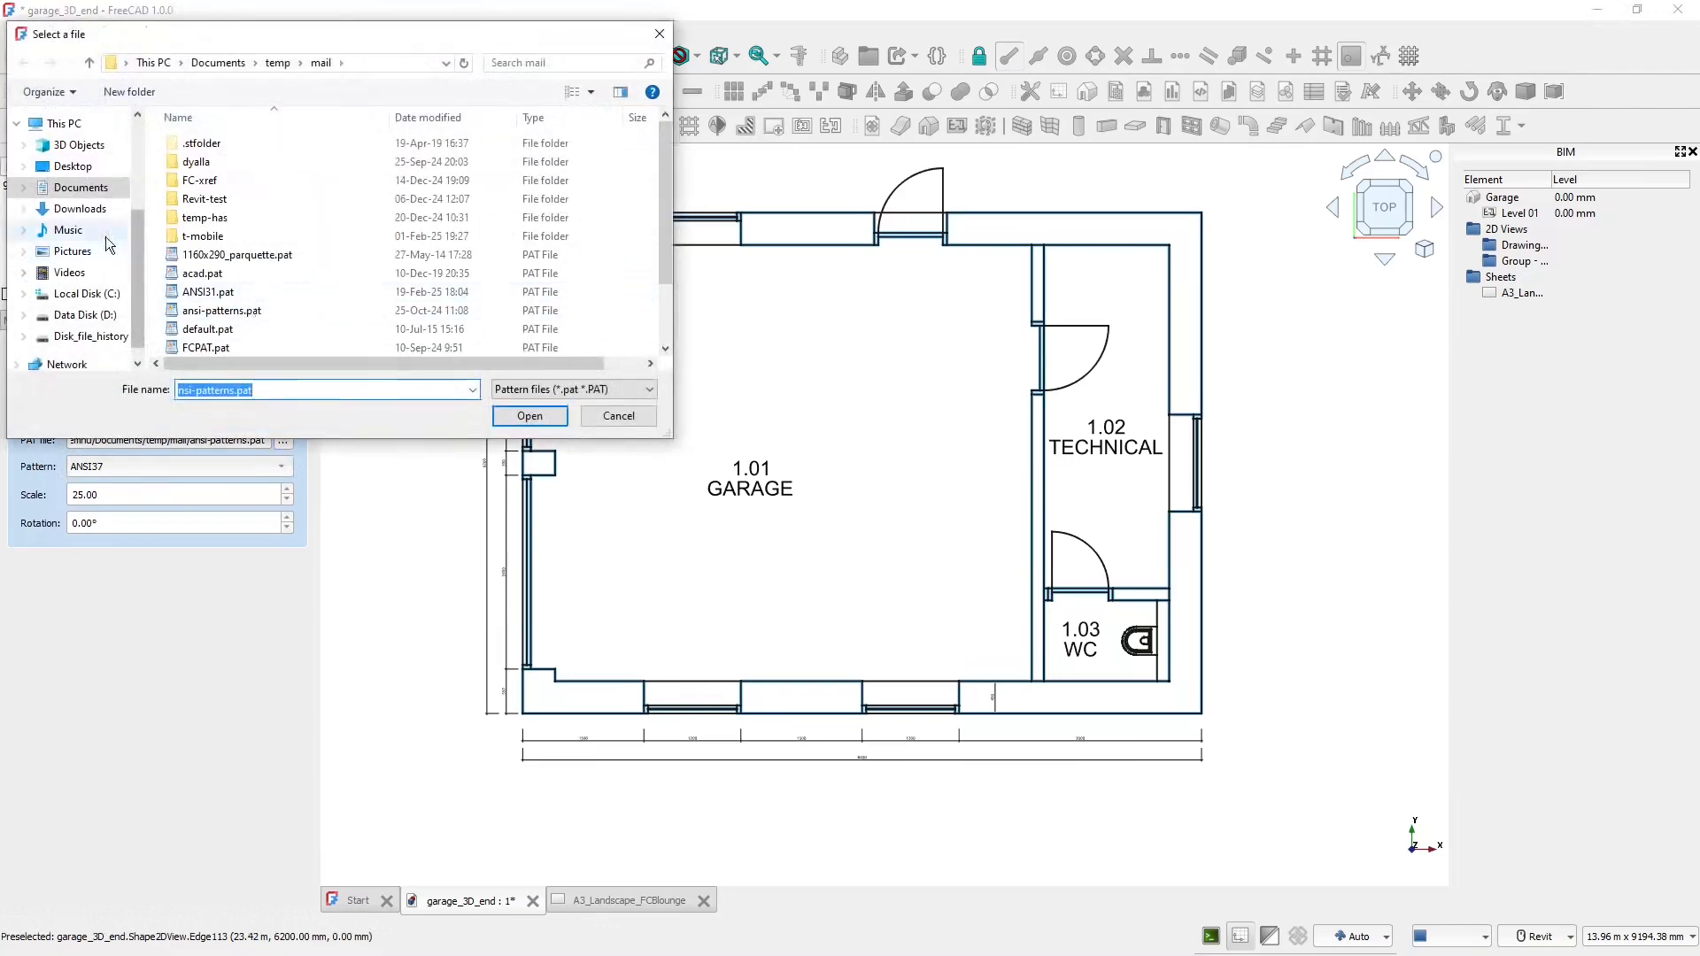
click(91, 196)
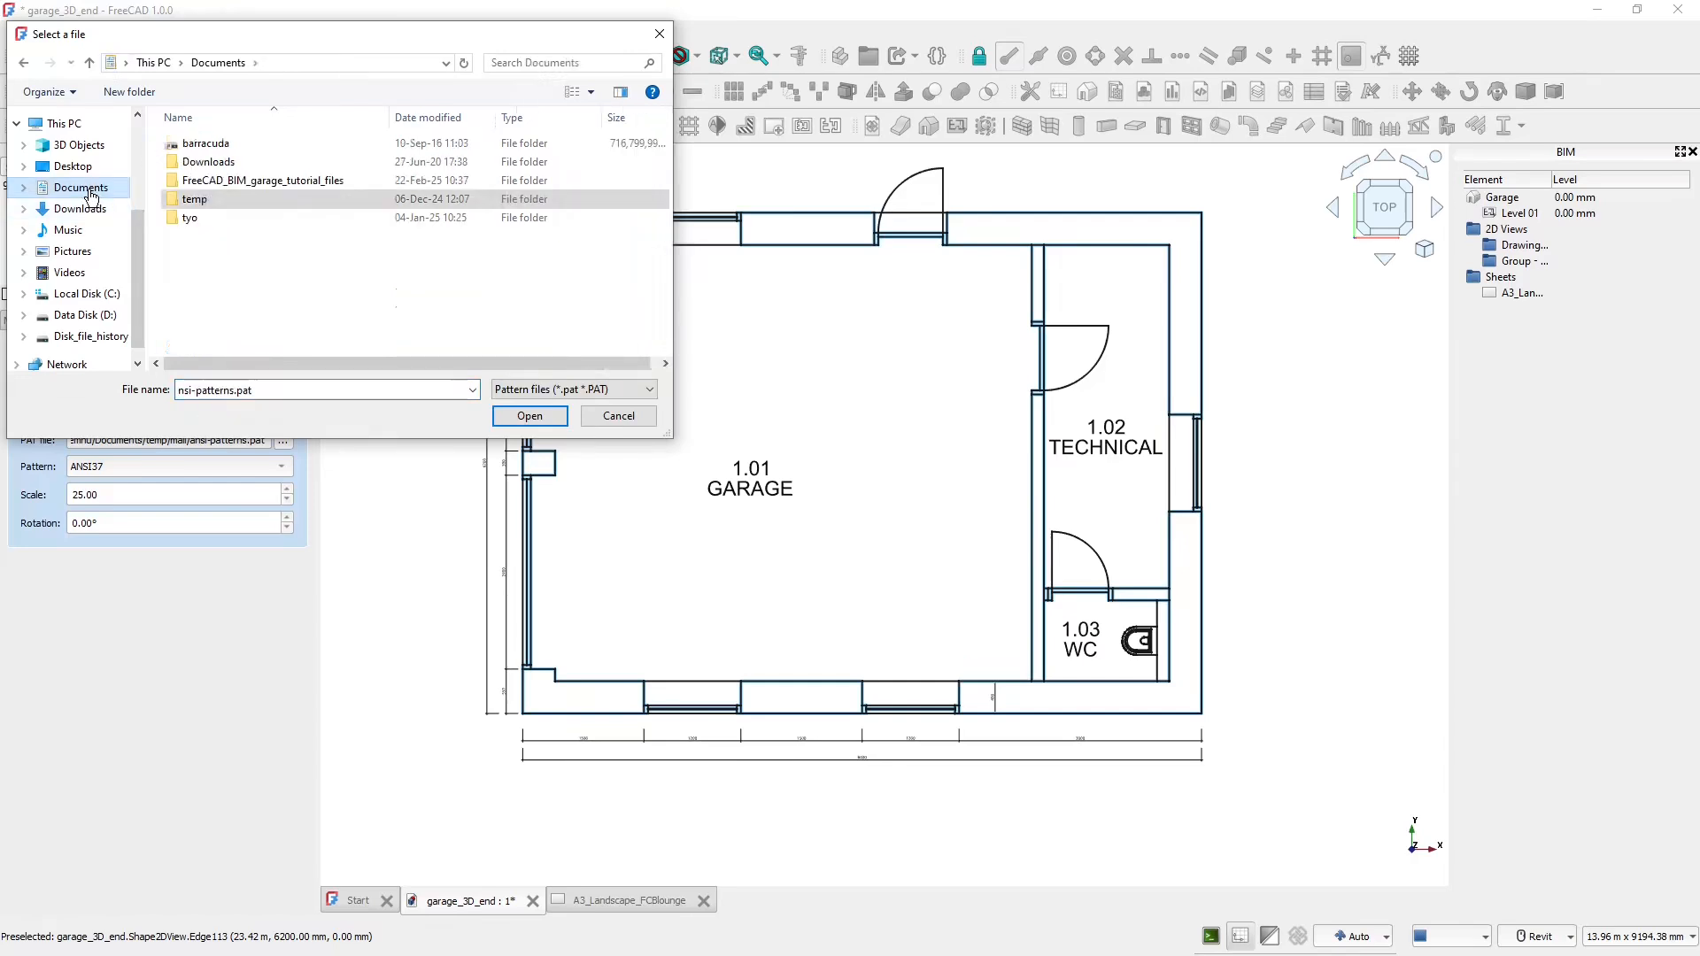
click(244, 188)
double_click(243, 184)
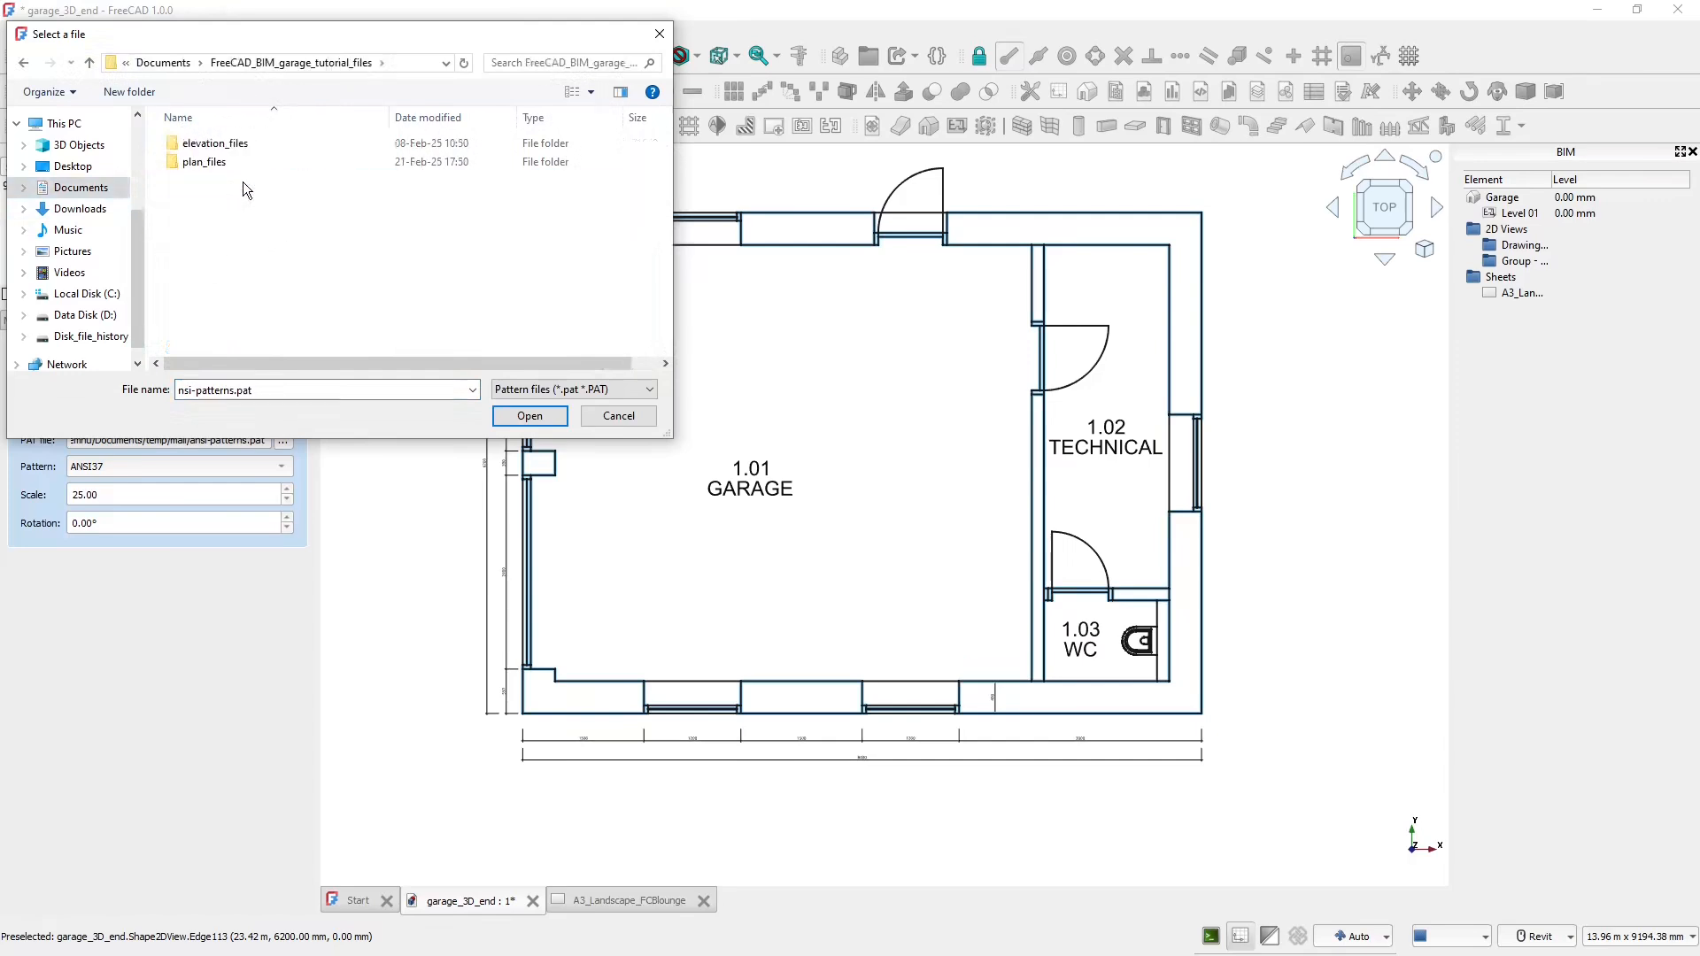
double_click(212, 168)
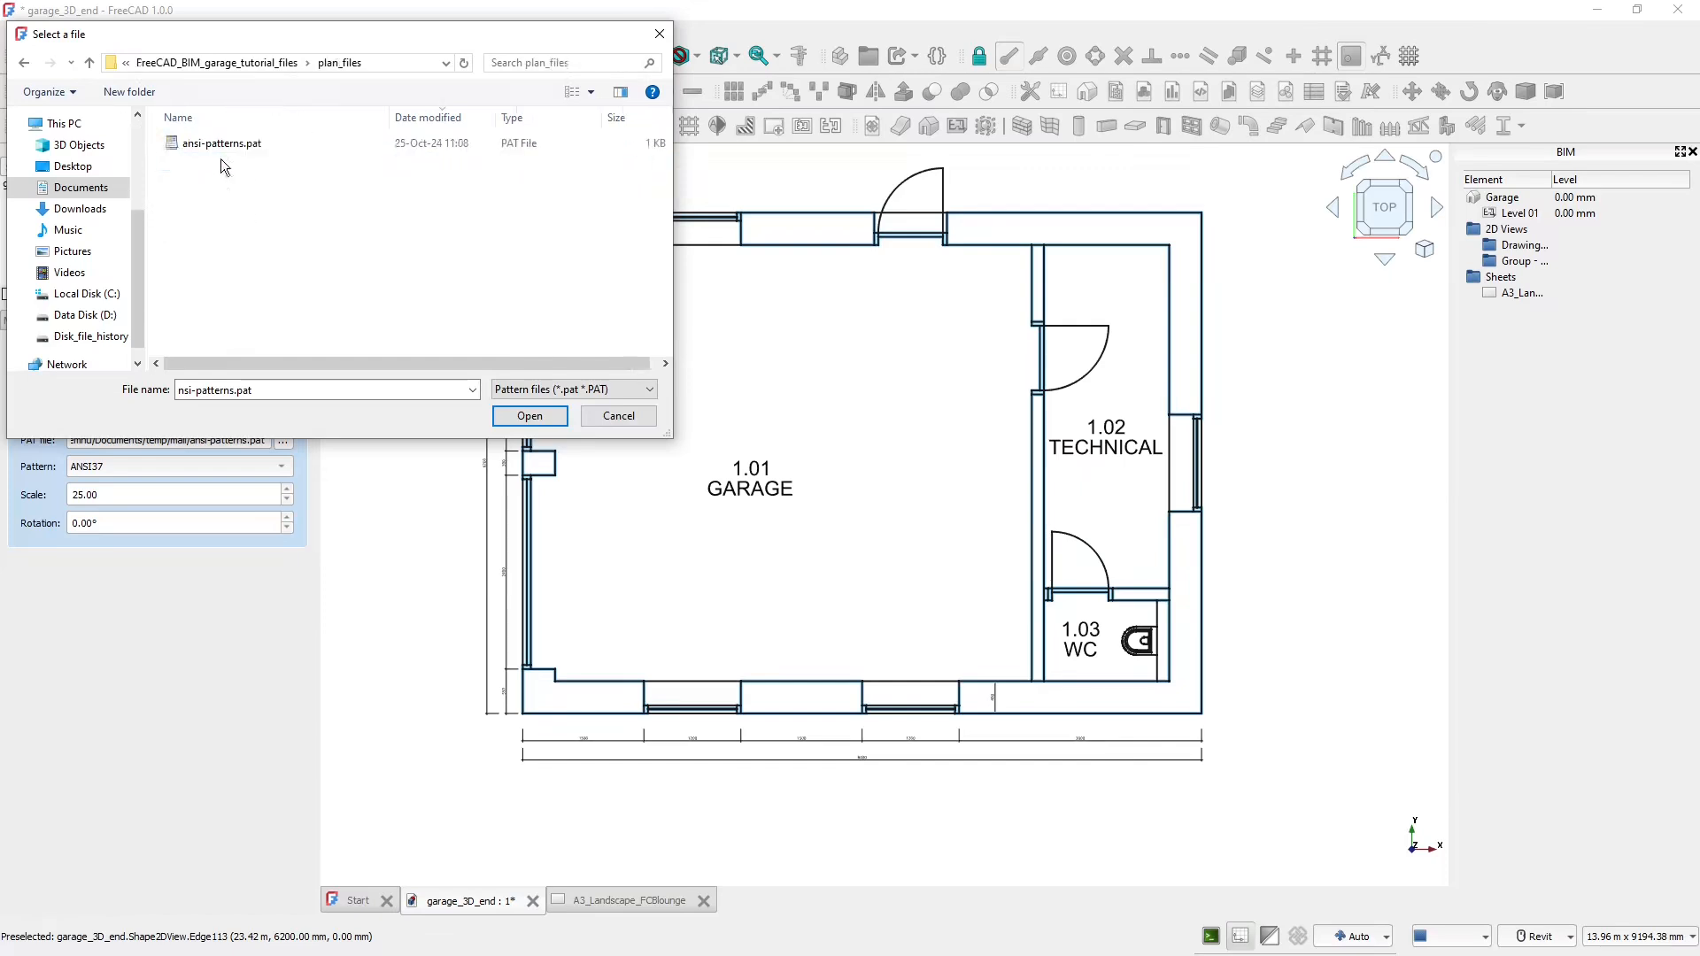
click(214, 145)
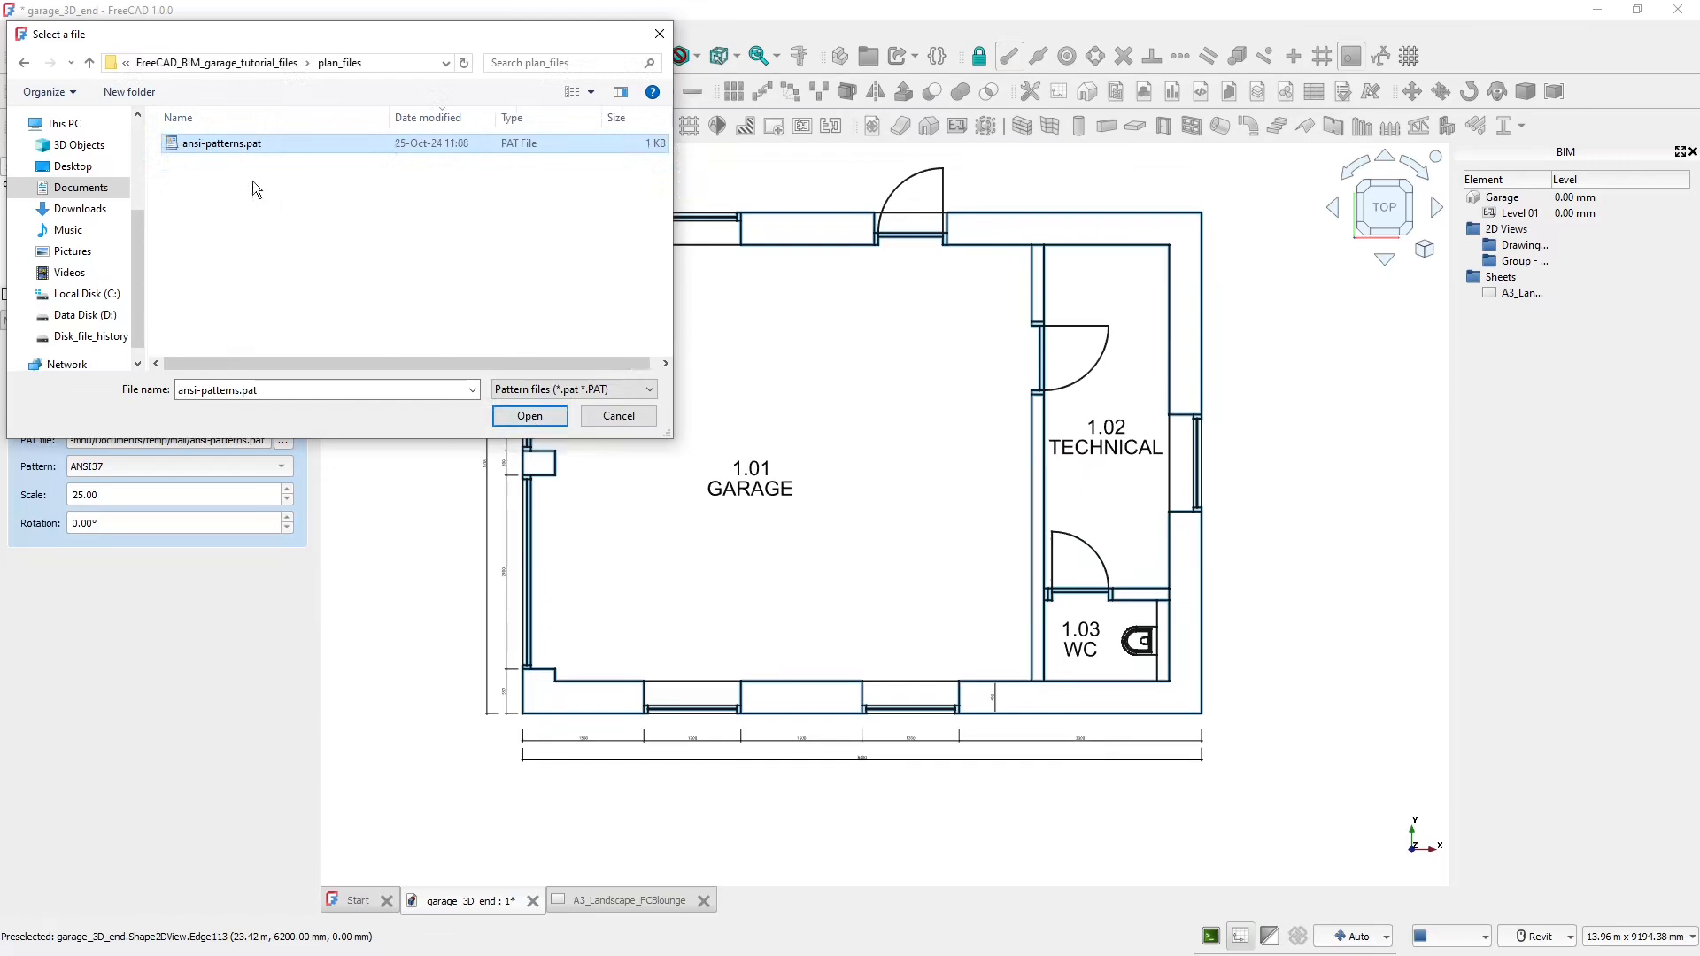
click(263, 151)
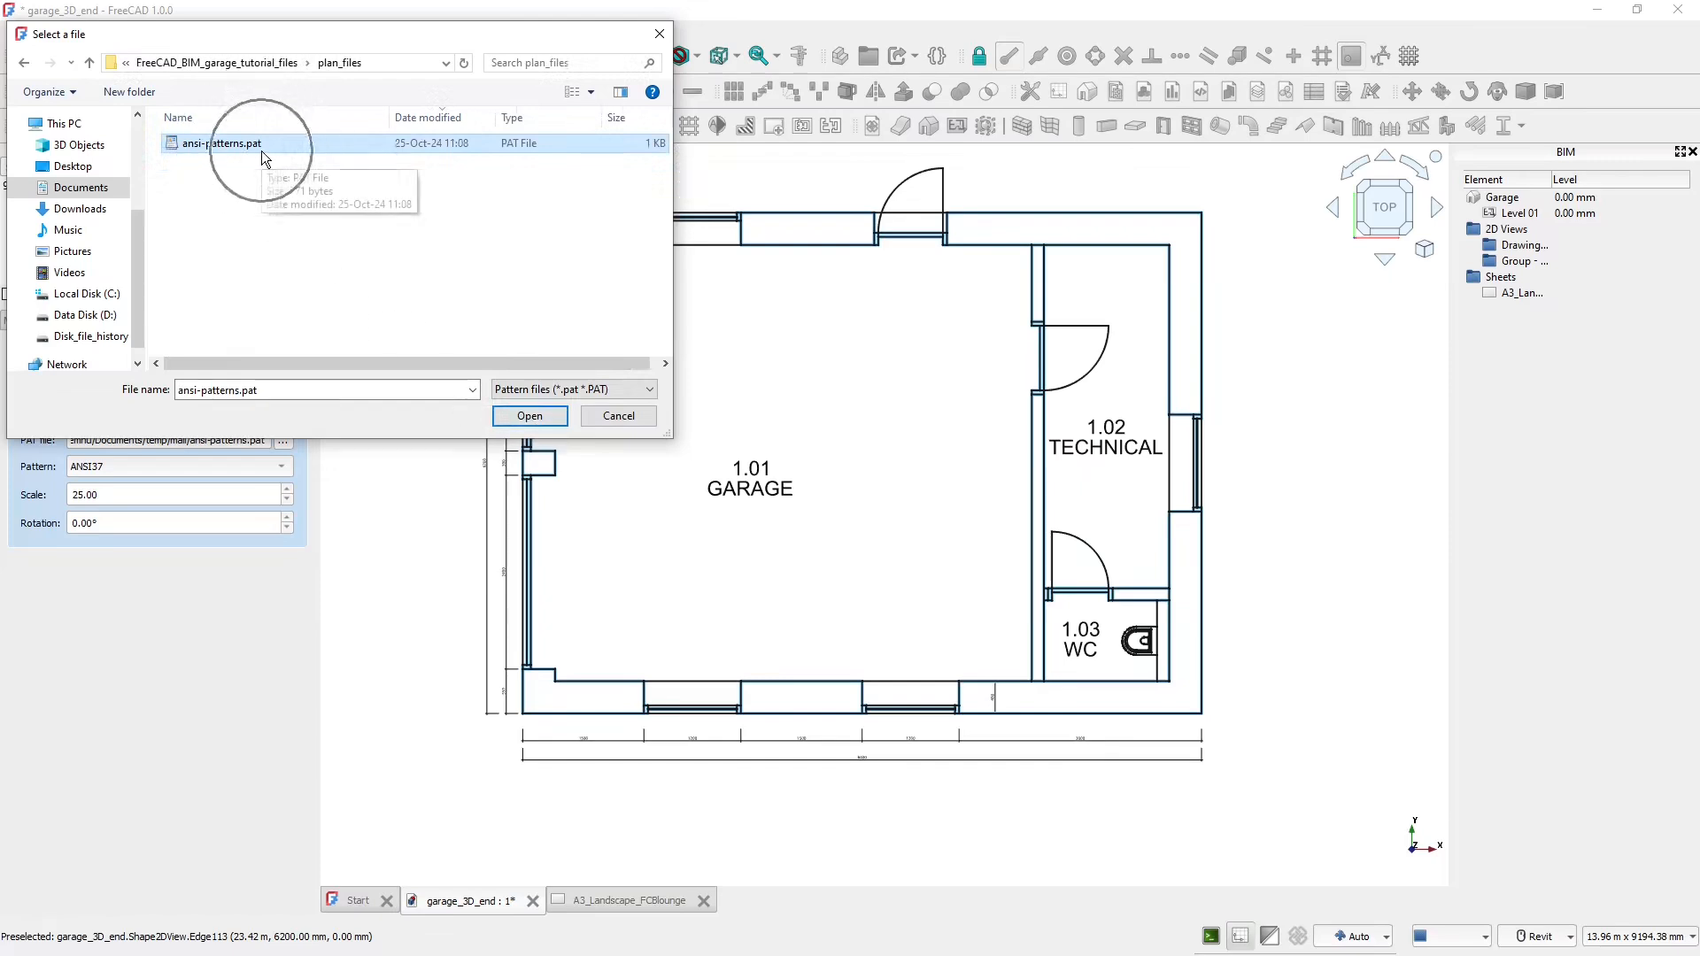
click(529, 416)
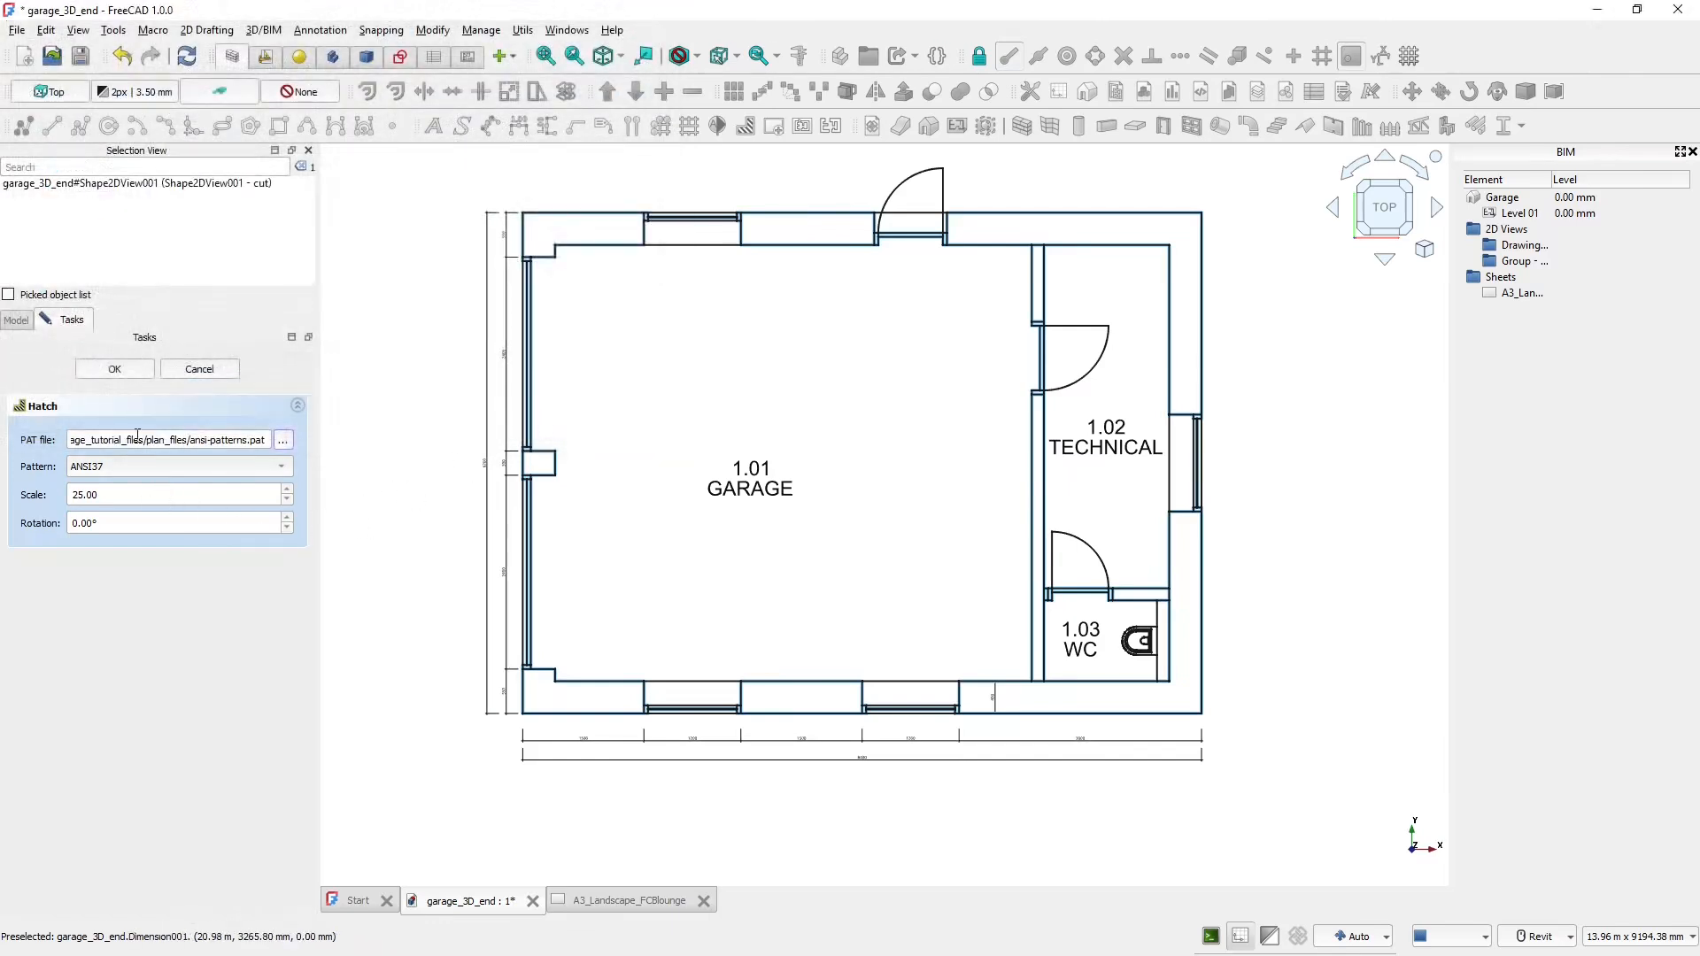
- Create the wall hatch with the ANSI31 pattern at a scale of 100
click(138, 471)
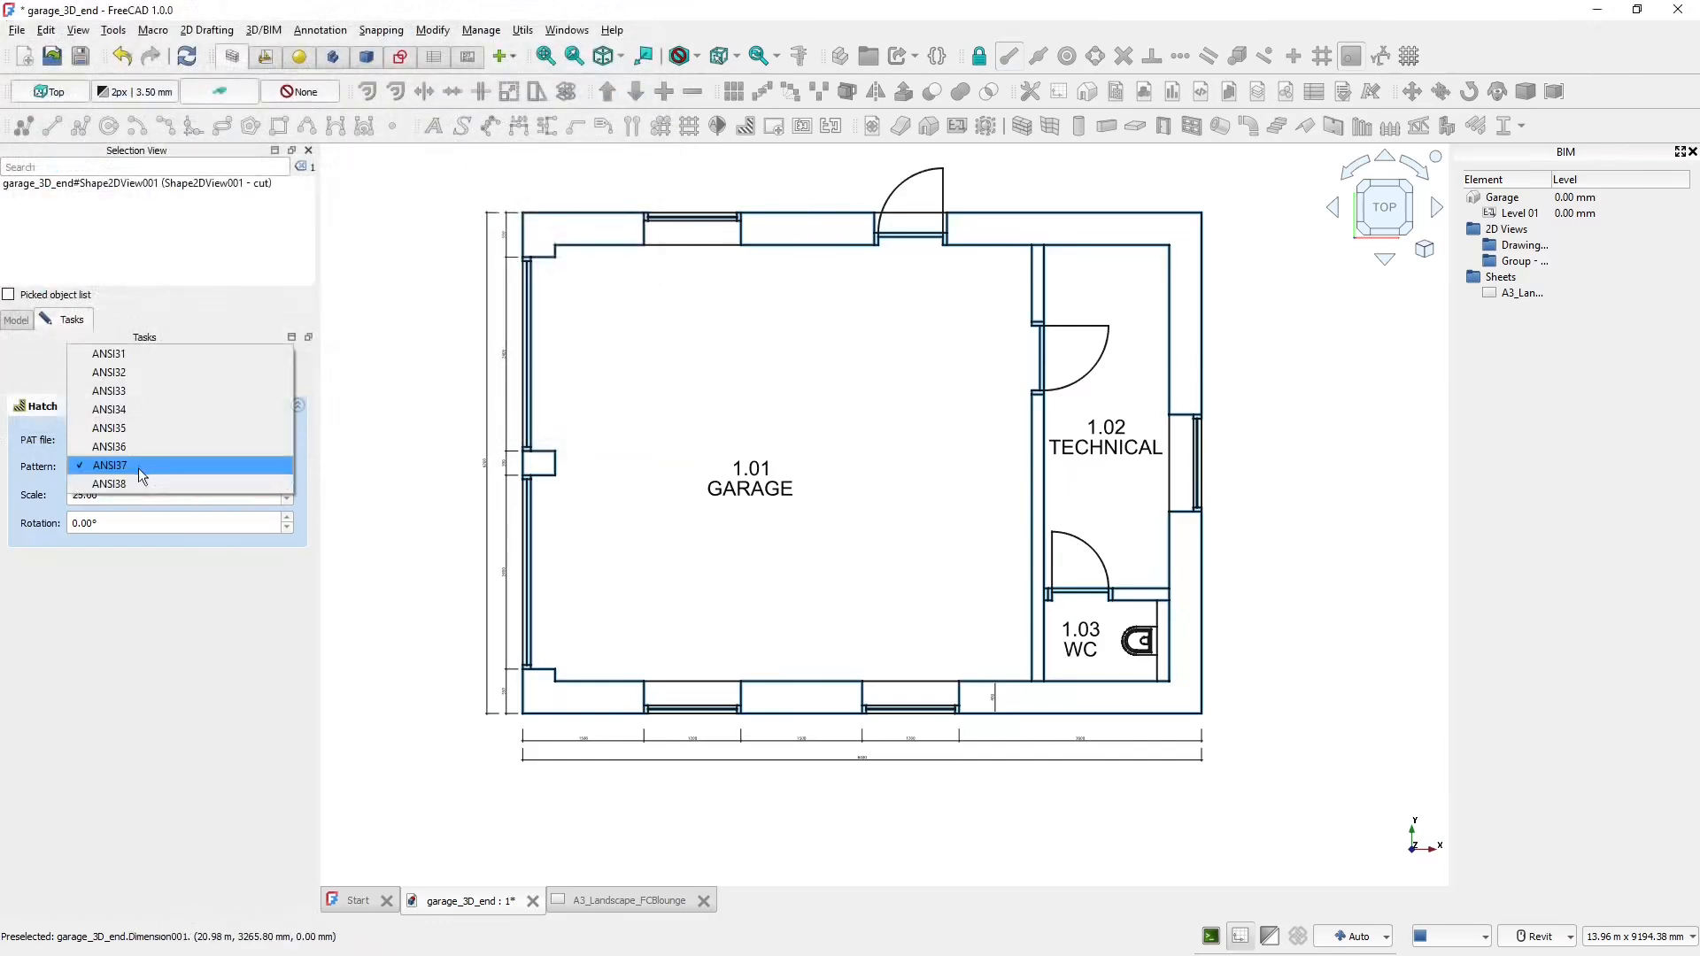
click(139, 355)
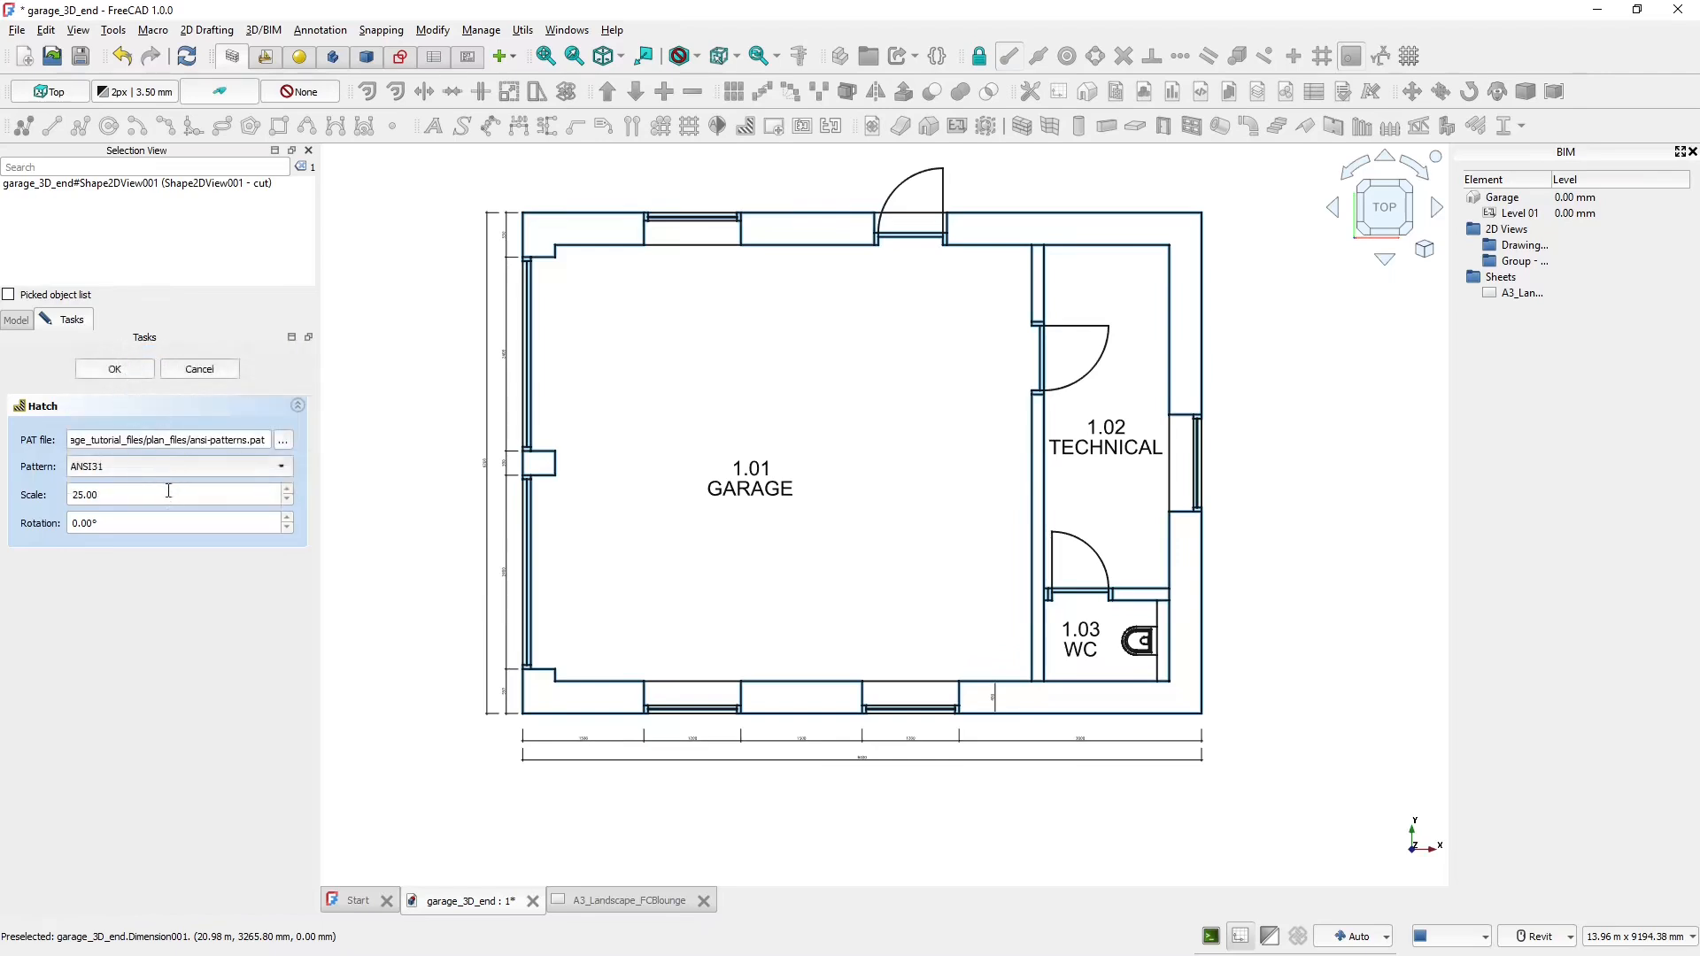
drag(168, 494, 11, 490)
text(1)
click(114, 369)
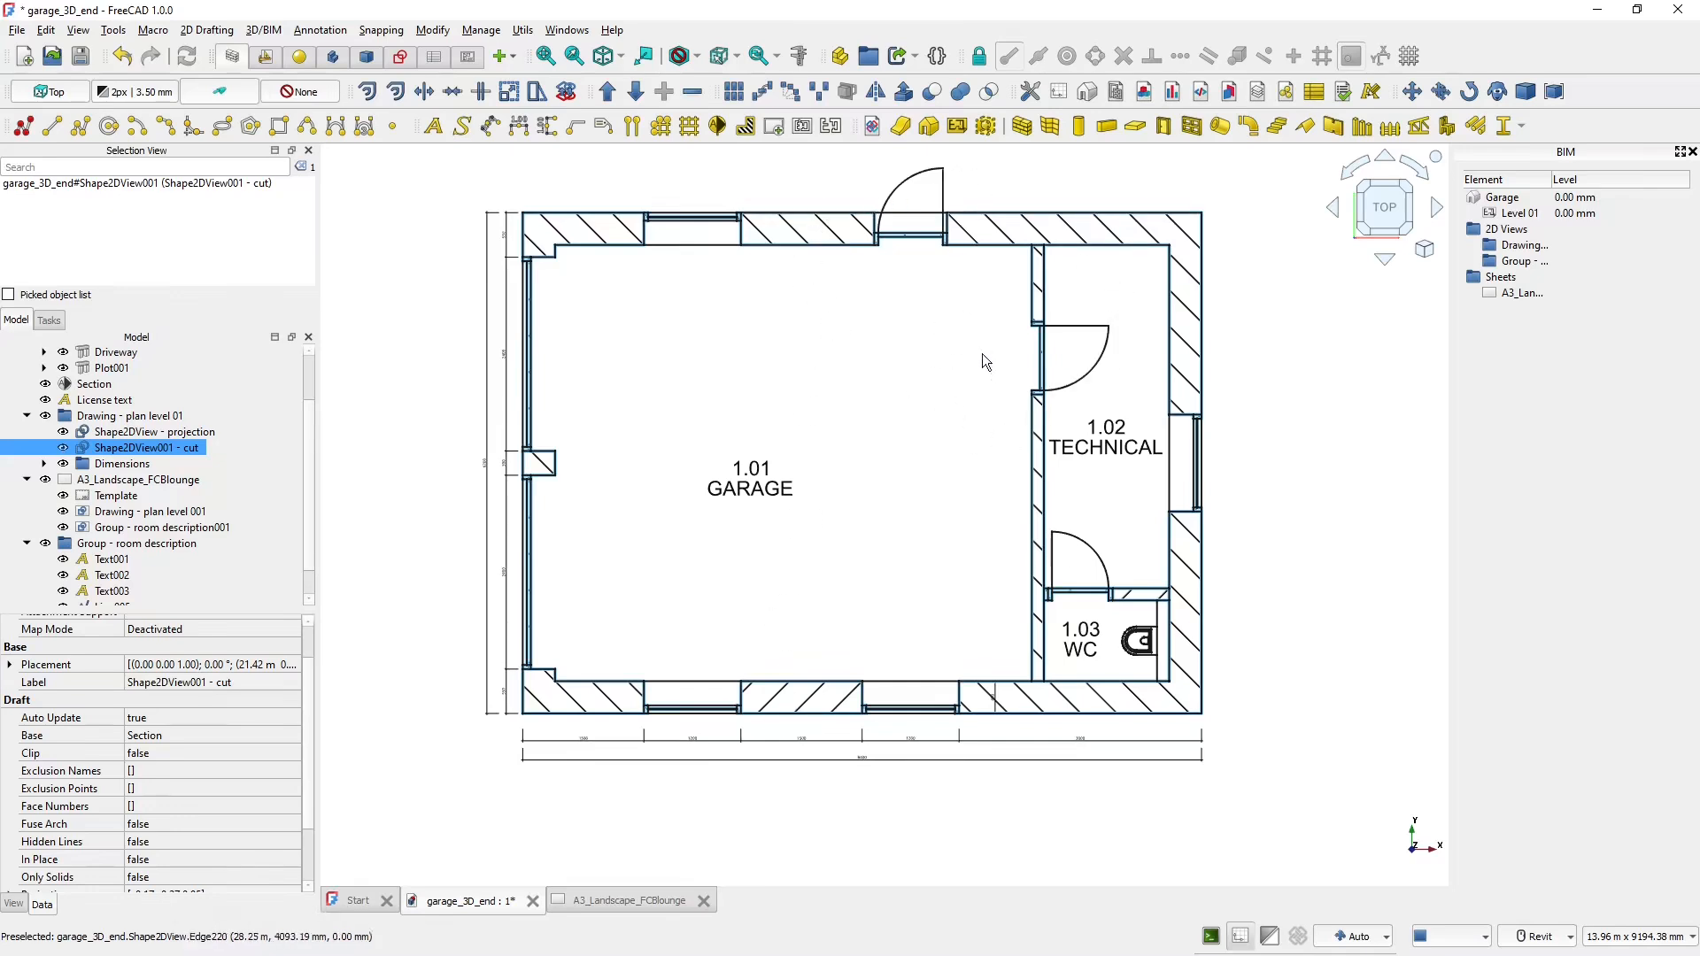
- Edit the new wall hatch and set its scale to 25
scroll(81, 585, down, 1)
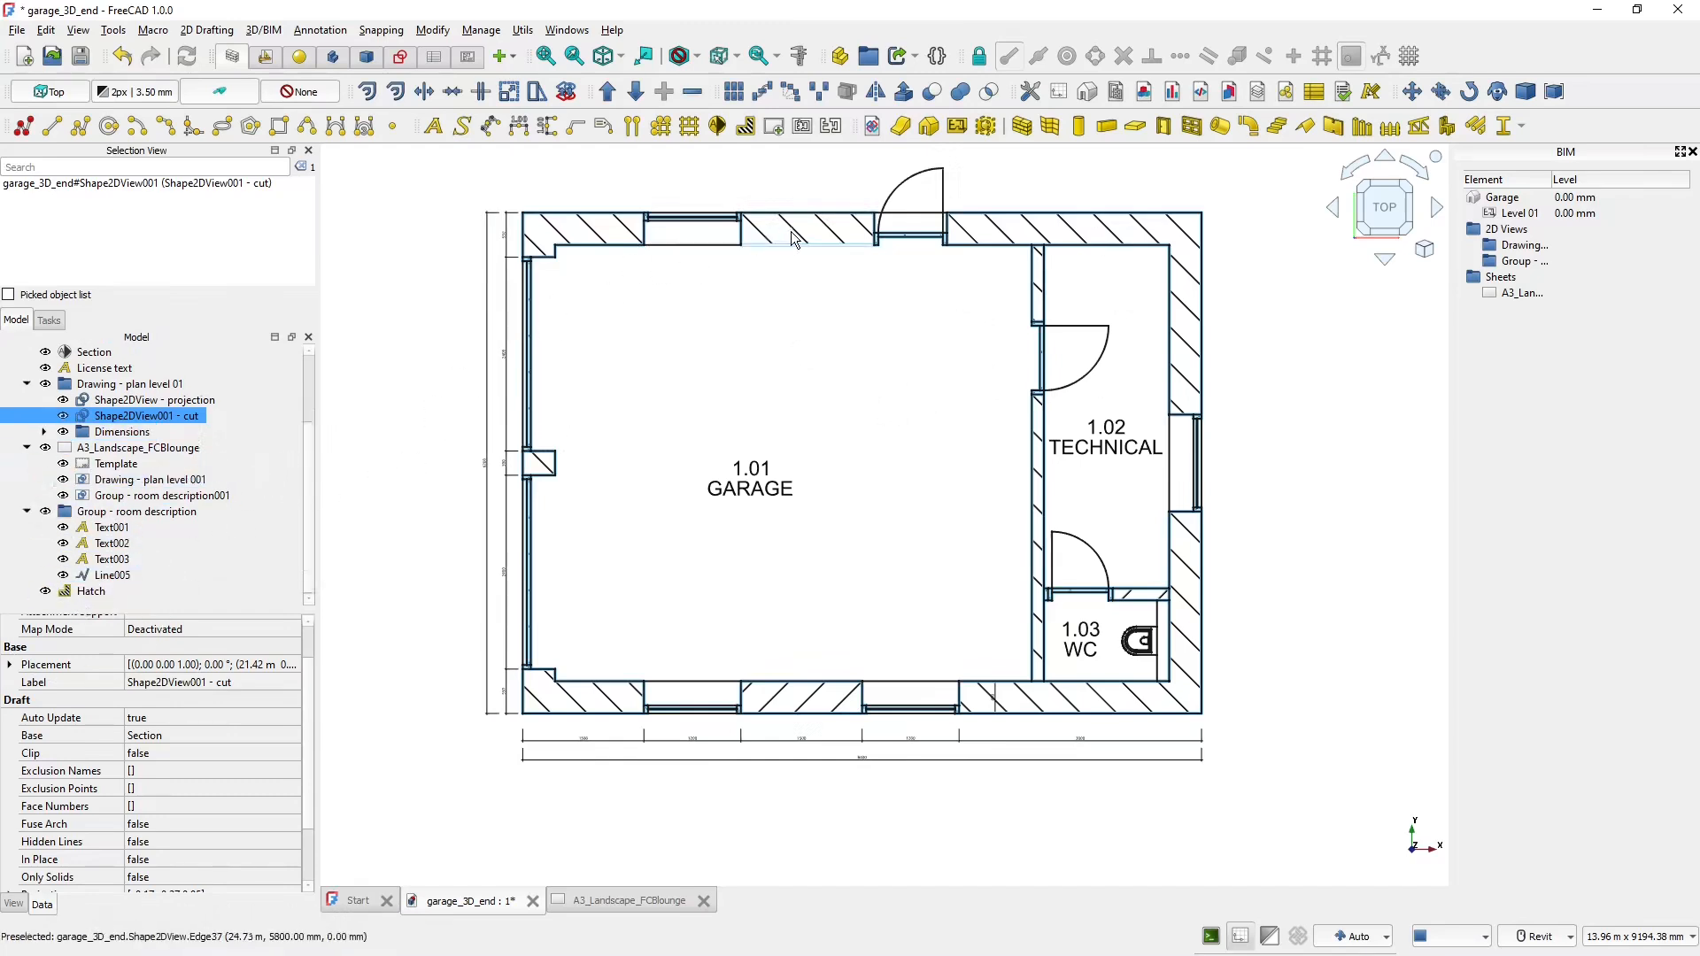
double_click(89, 593)
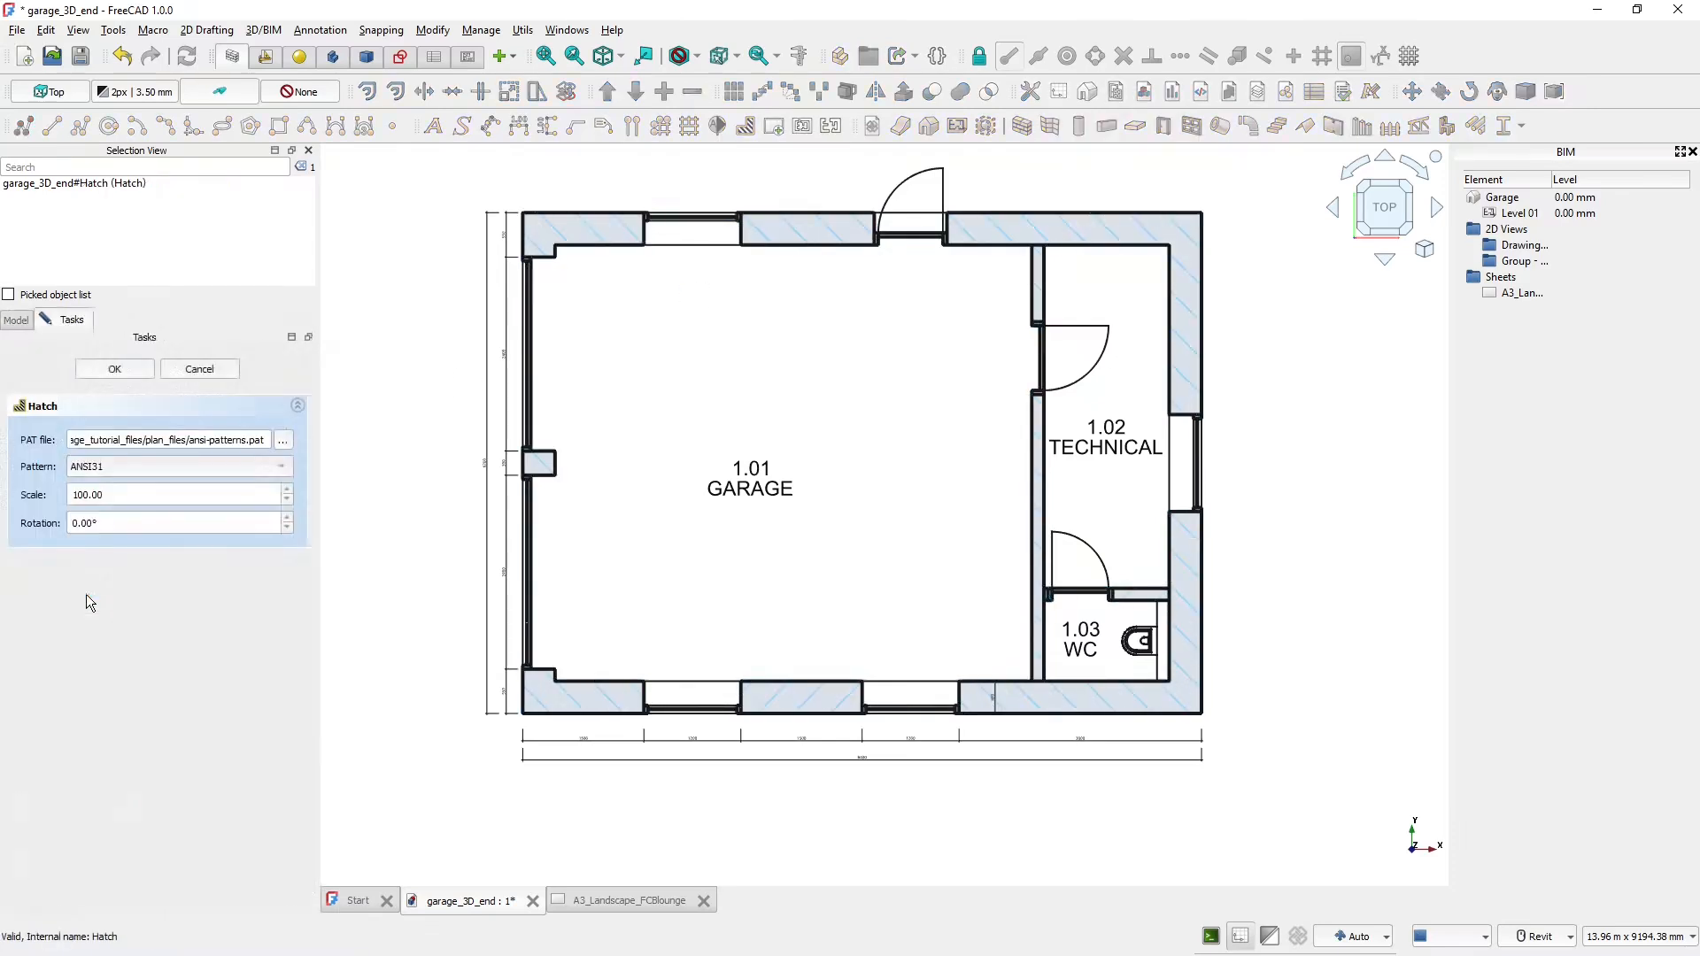
double_click(114, 494)
text(25)
click(130, 375)
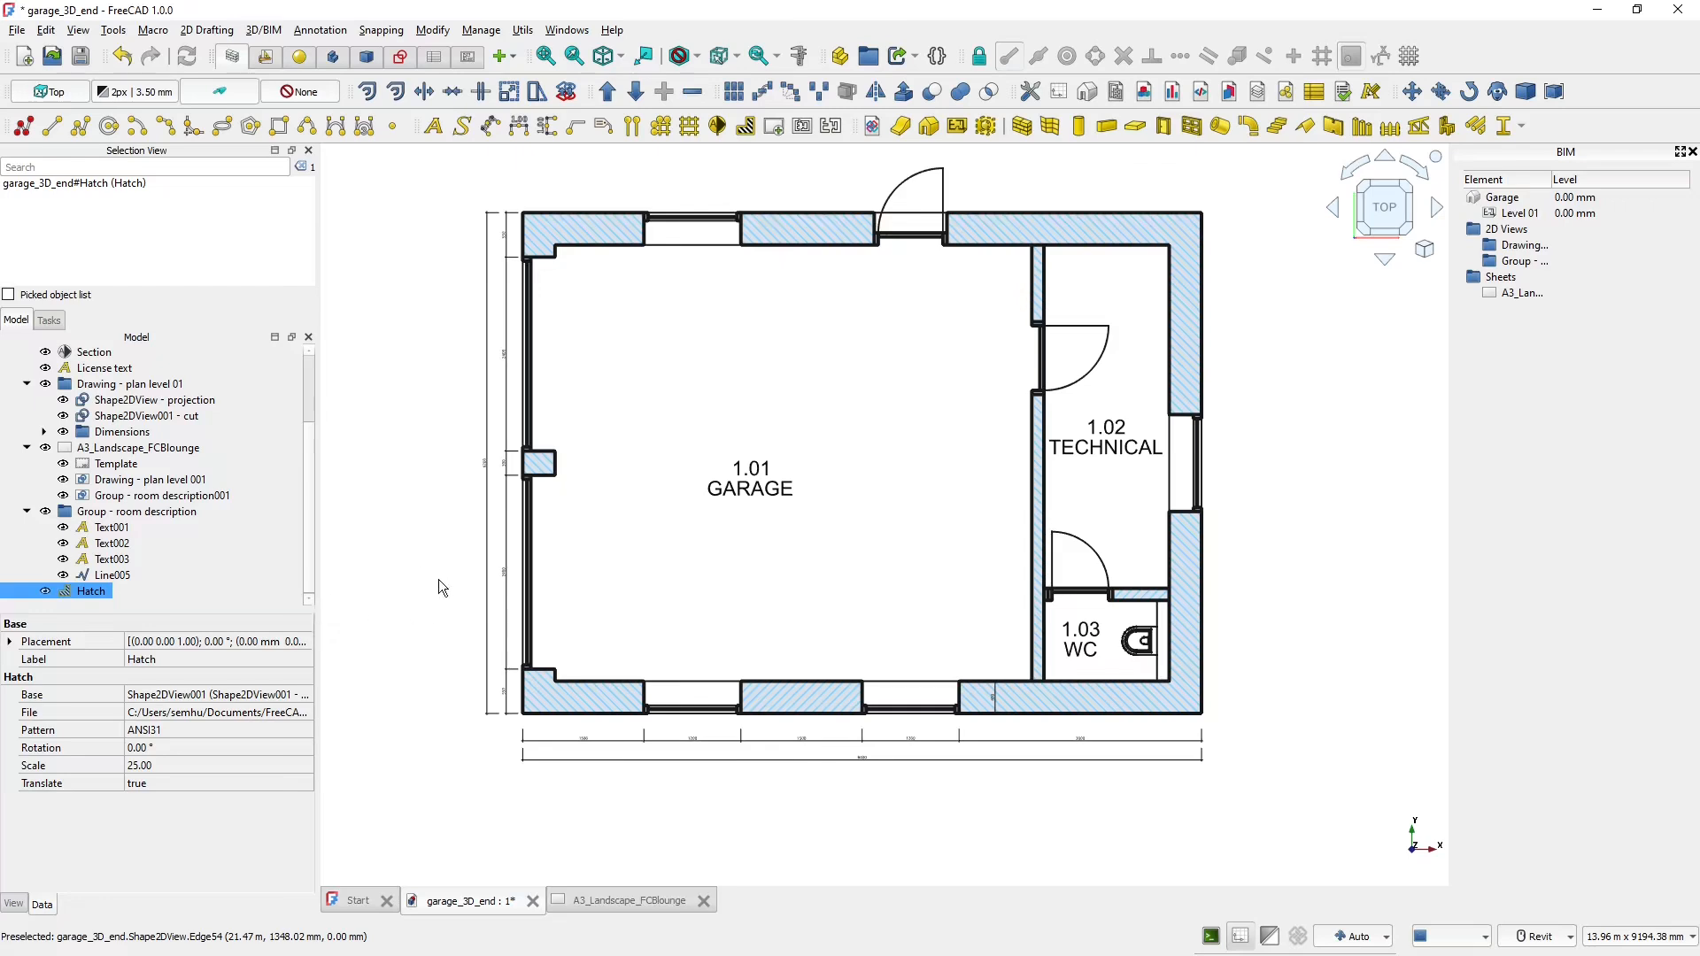
- Examine how the ANSI31 hatch fills the window frame and glass in the plan's lower wall
scroll(657, 710, up, 6)
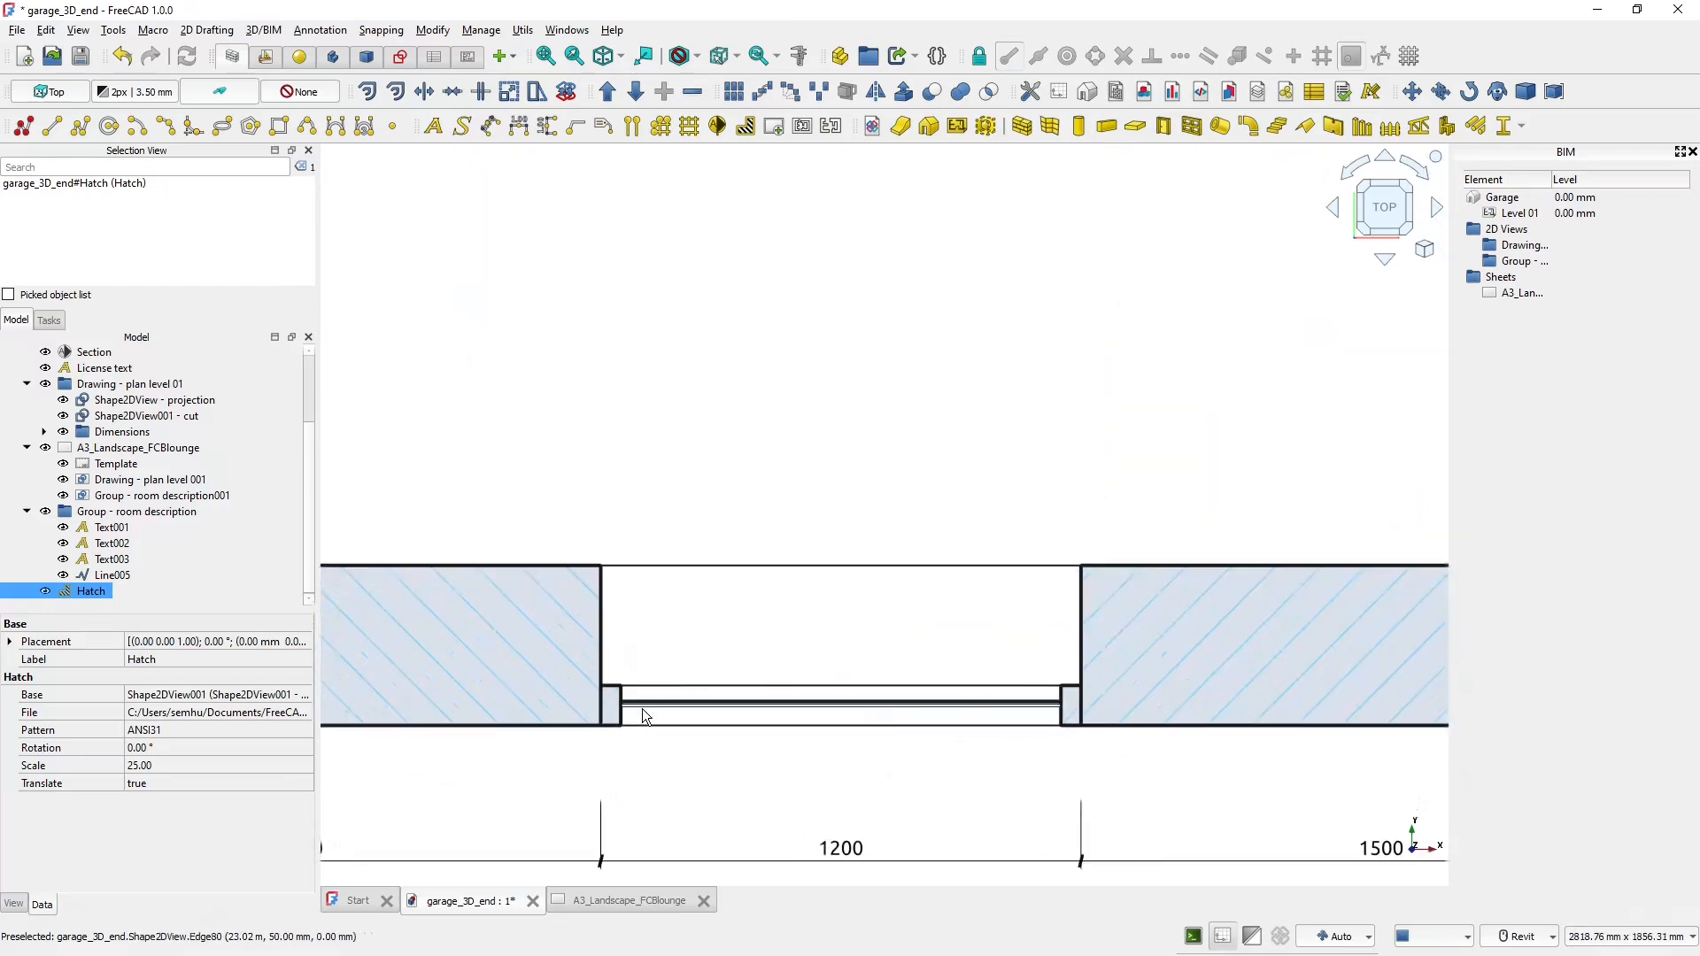
scroll(641, 708, up, 3)
click(634, 606)
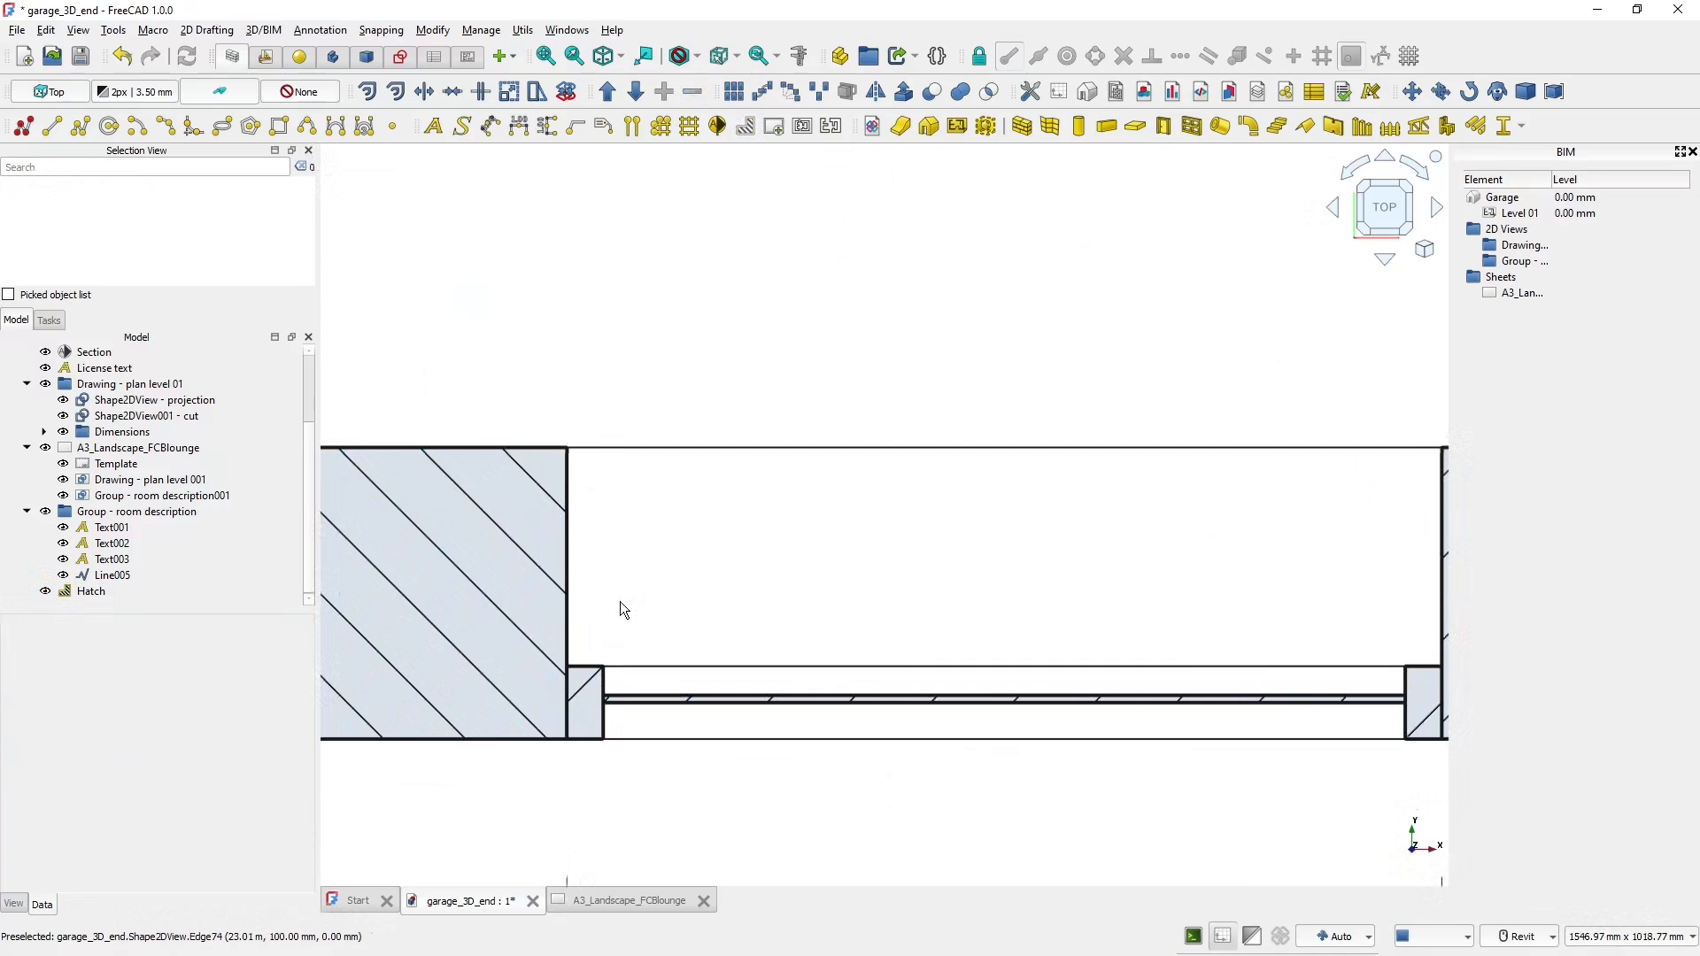
middle_drag(621, 602, 759, 593)
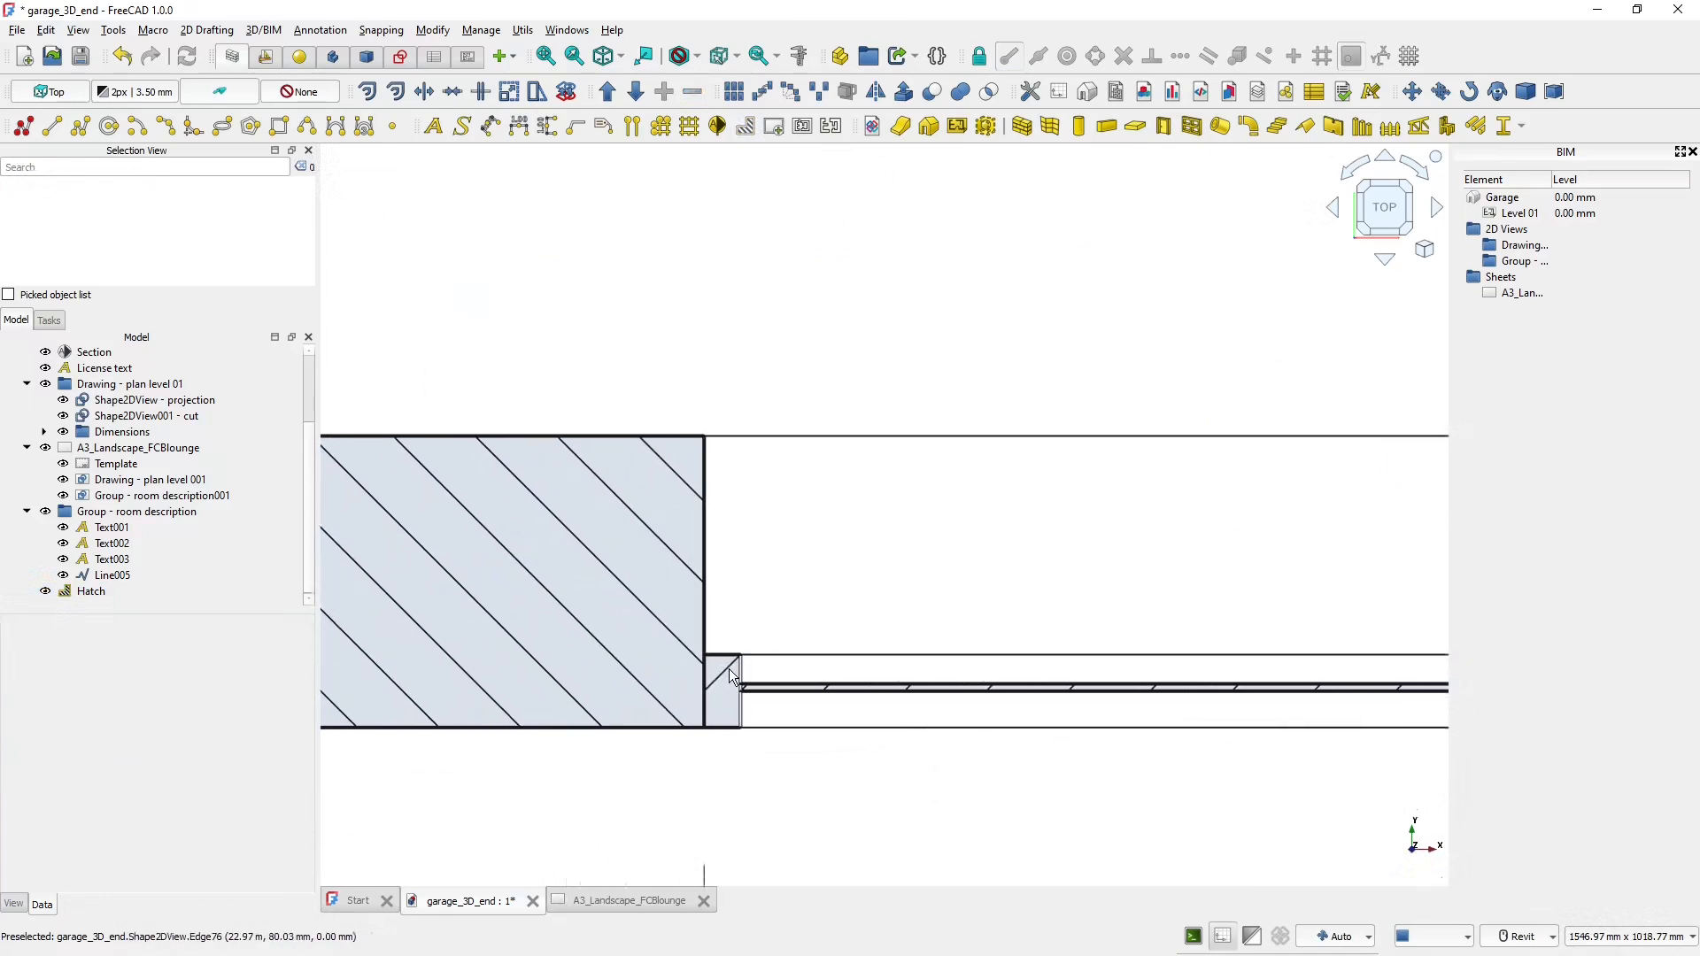
scroll(719, 689, down, 1)
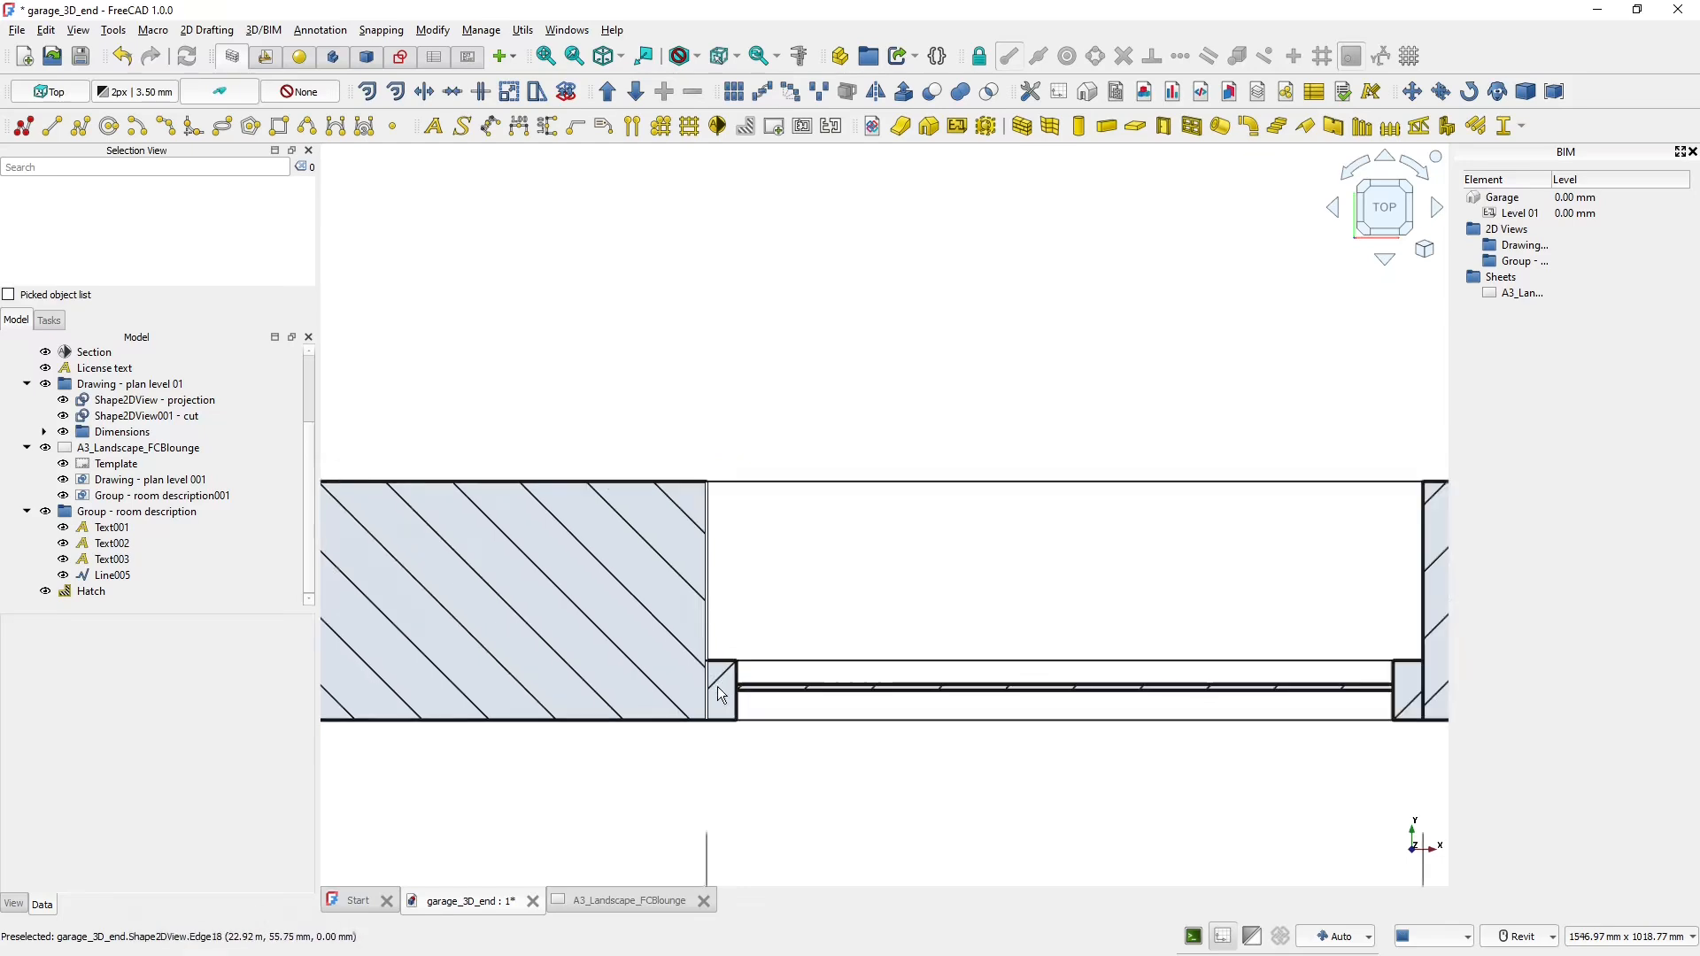
scroll(857, 692, up, 2)
scroll(872, 687, down, 2)
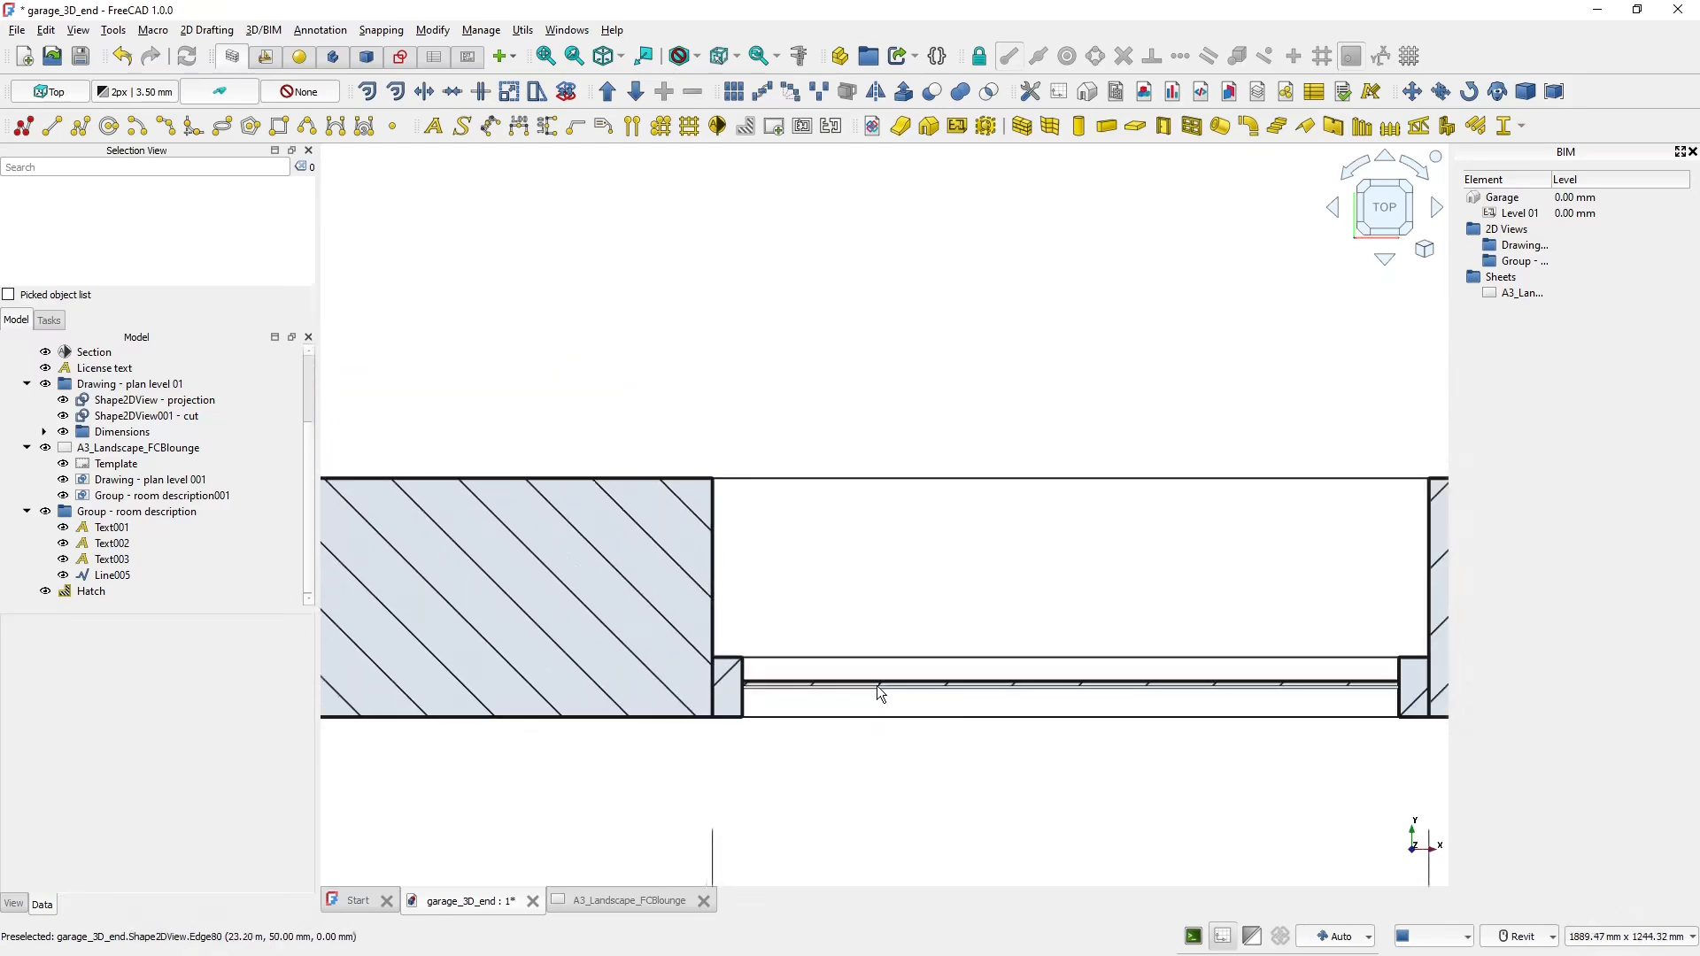
middle_drag(1013, 663, 740, 653)
middle_drag(1015, 669, 878, 656)
scroll(878, 656, down, 1)
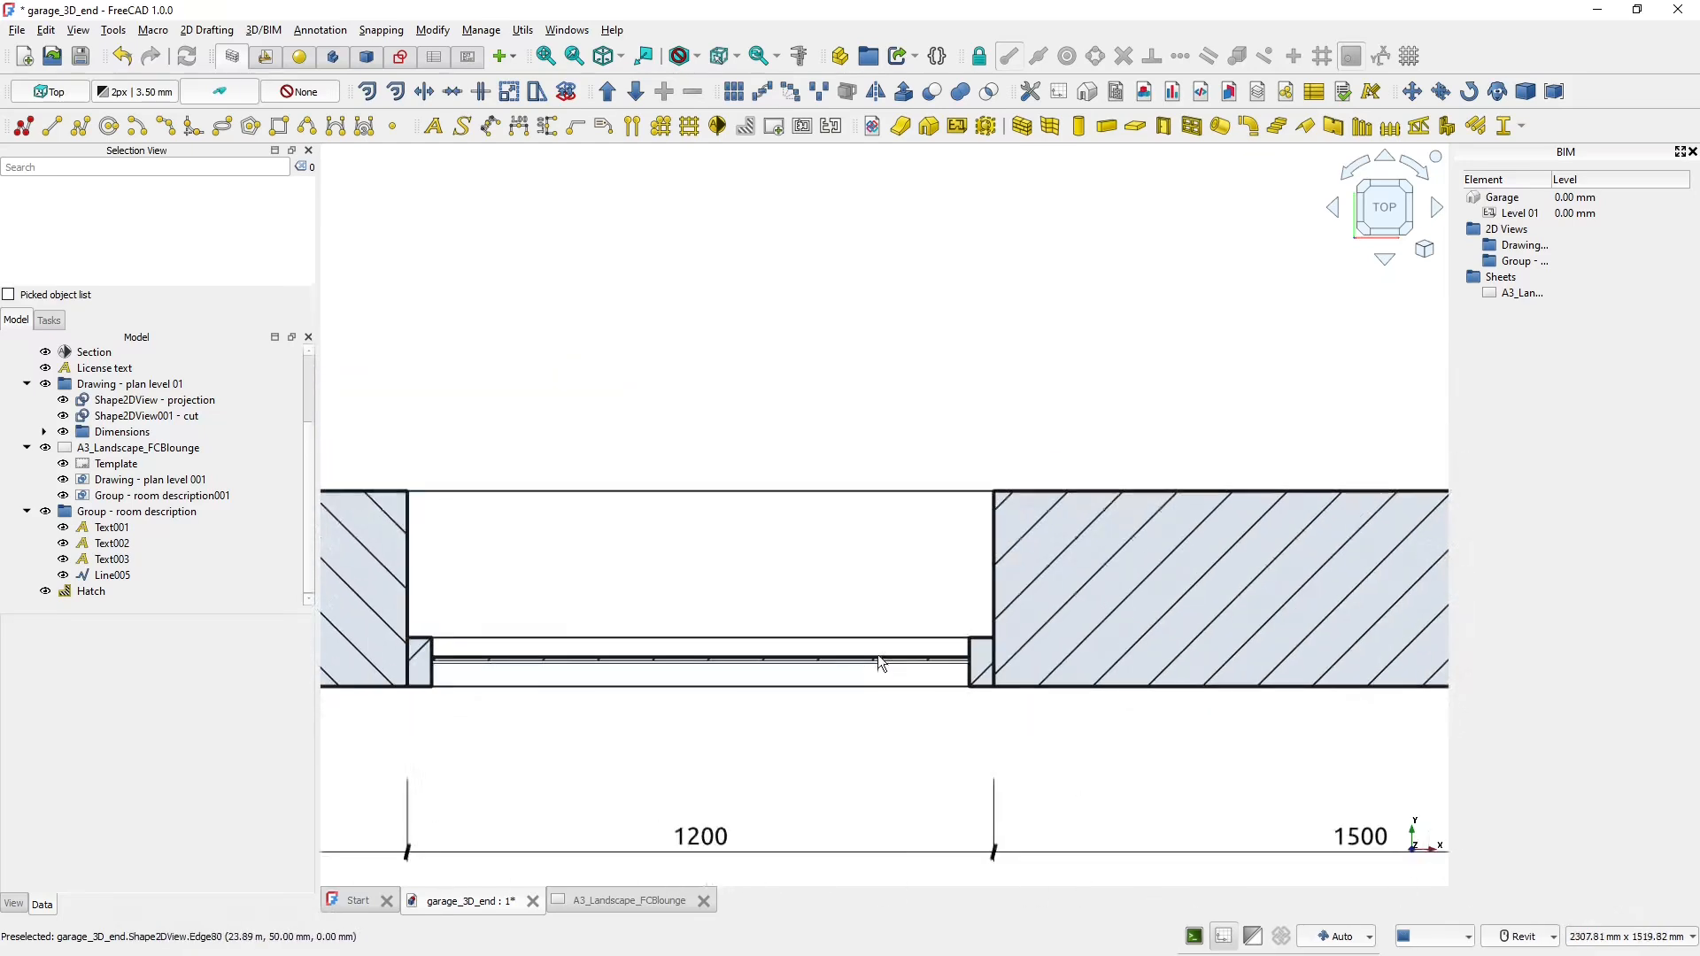
- Examine the hatch where the partition walls meet the outer walls around the technical room and WC, and across the whole plan
scroll(878, 656, down, 8)
middle_drag(1240, 542, 894, 564)
scroll(988, 498, up, 1)
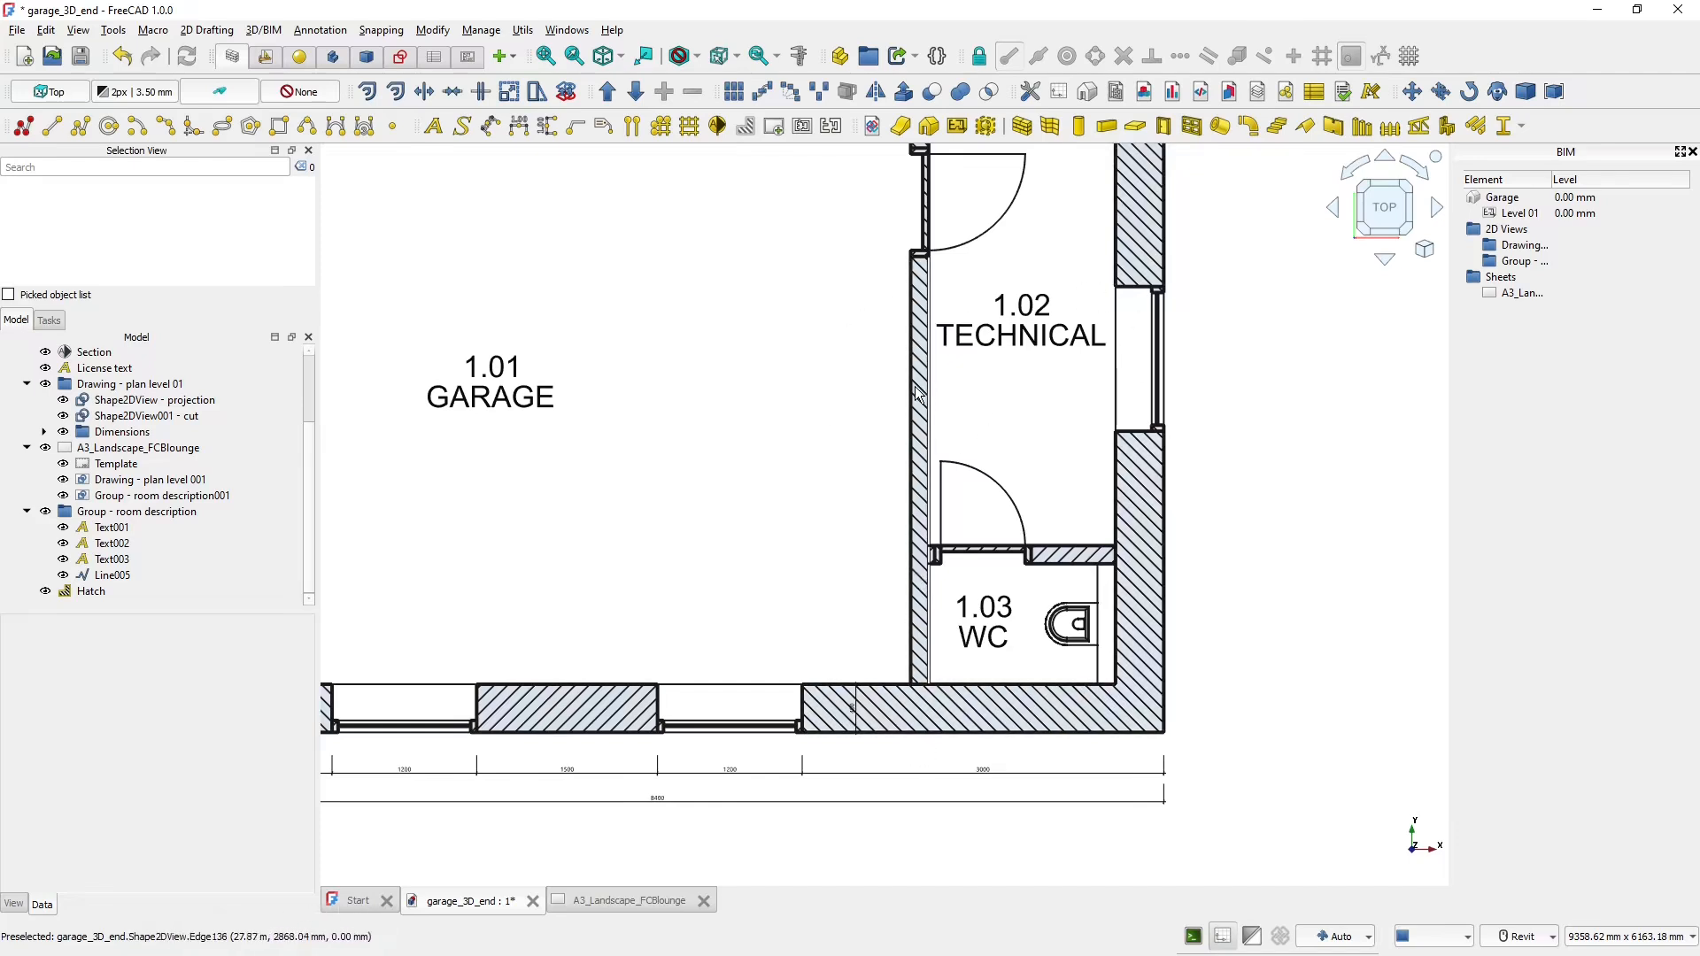
click(932, 714)
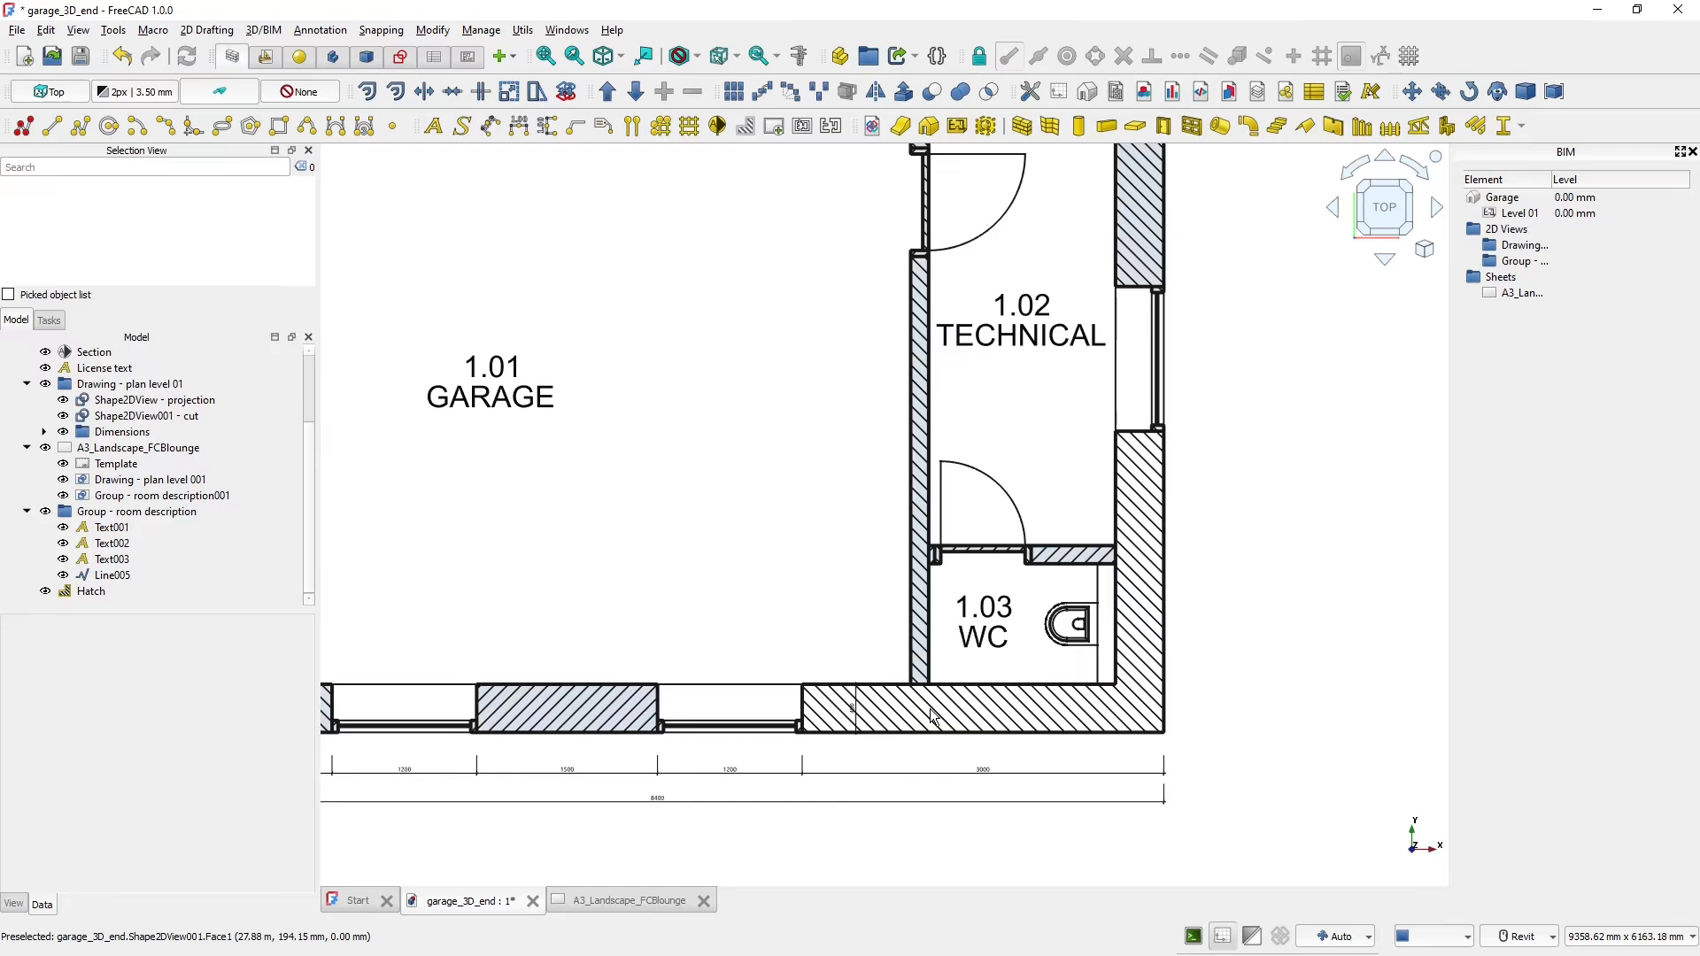
scroll(869, 543, down, 3)
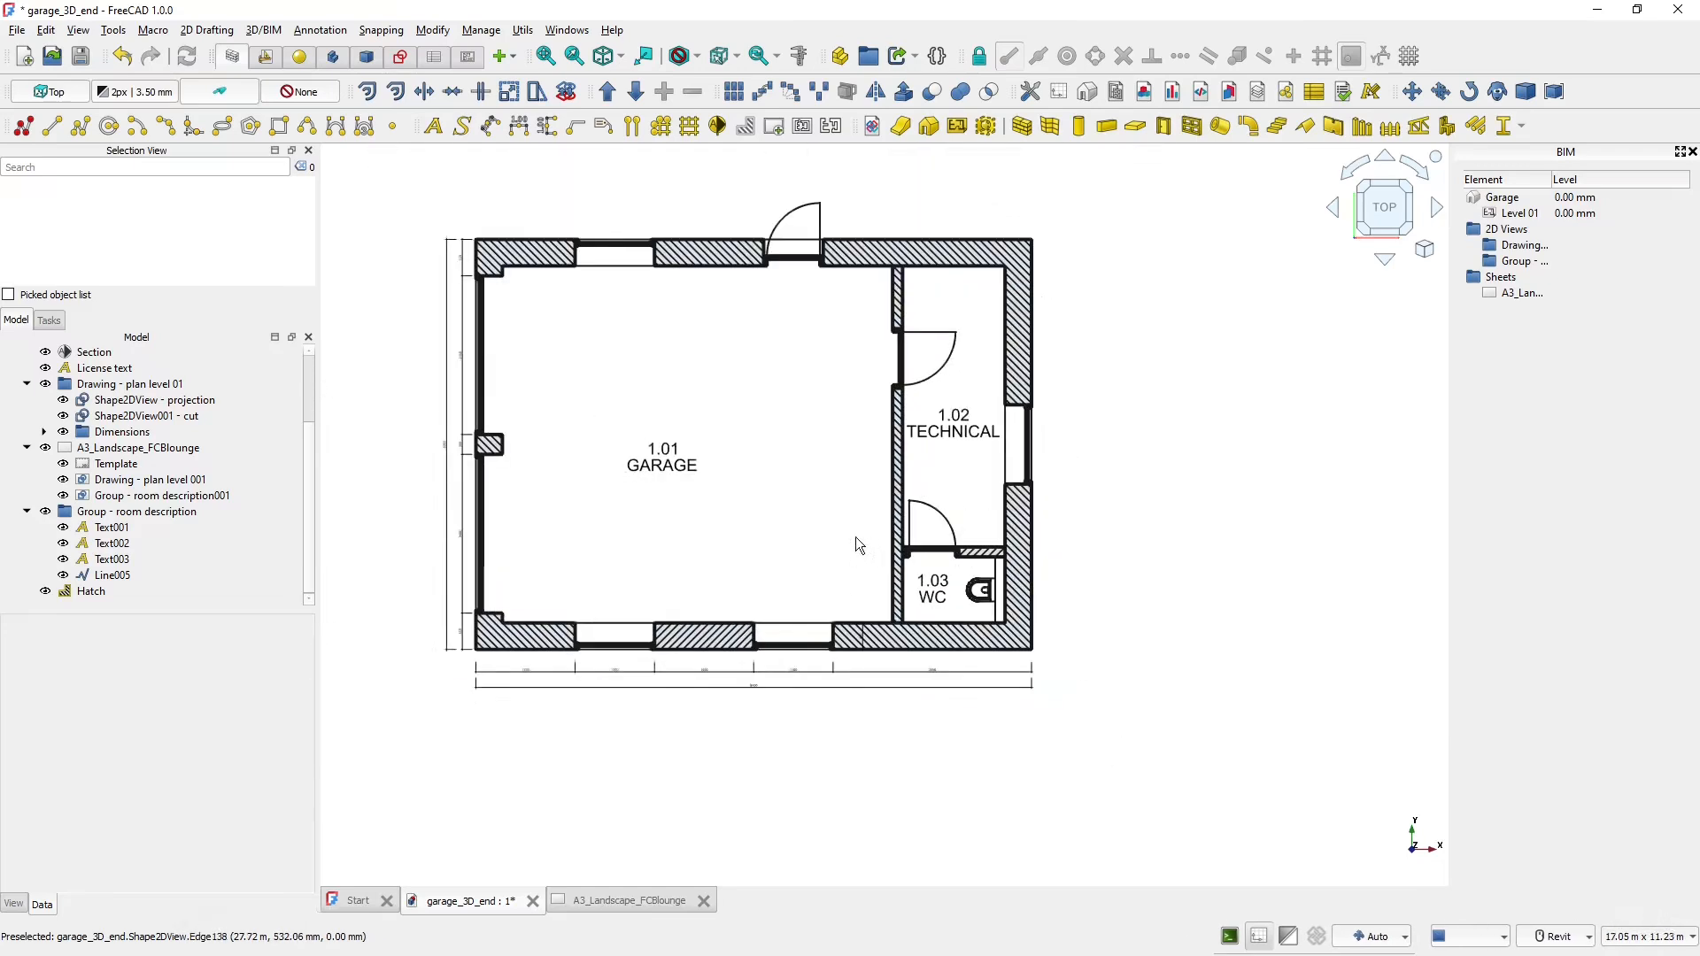
middle_drag(855, 536, 916, 551)
scroll(695, 409, up, 1)
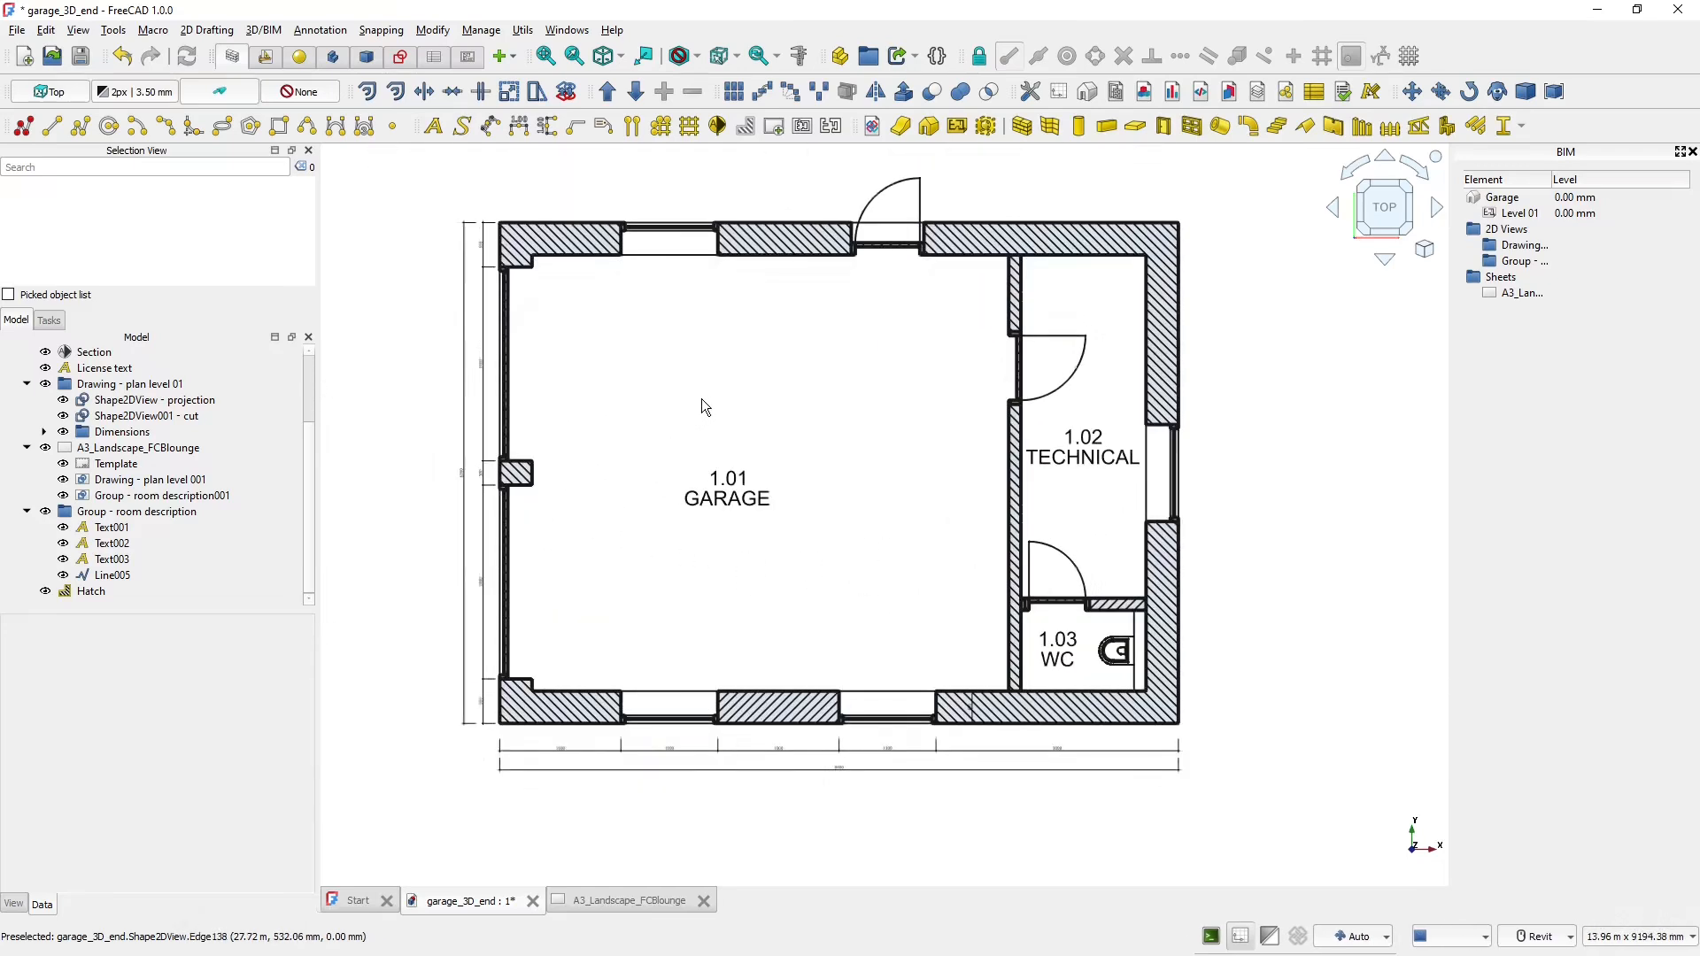
- Delete the wall hatch from the model
click(153, 496)
click(121, 483)
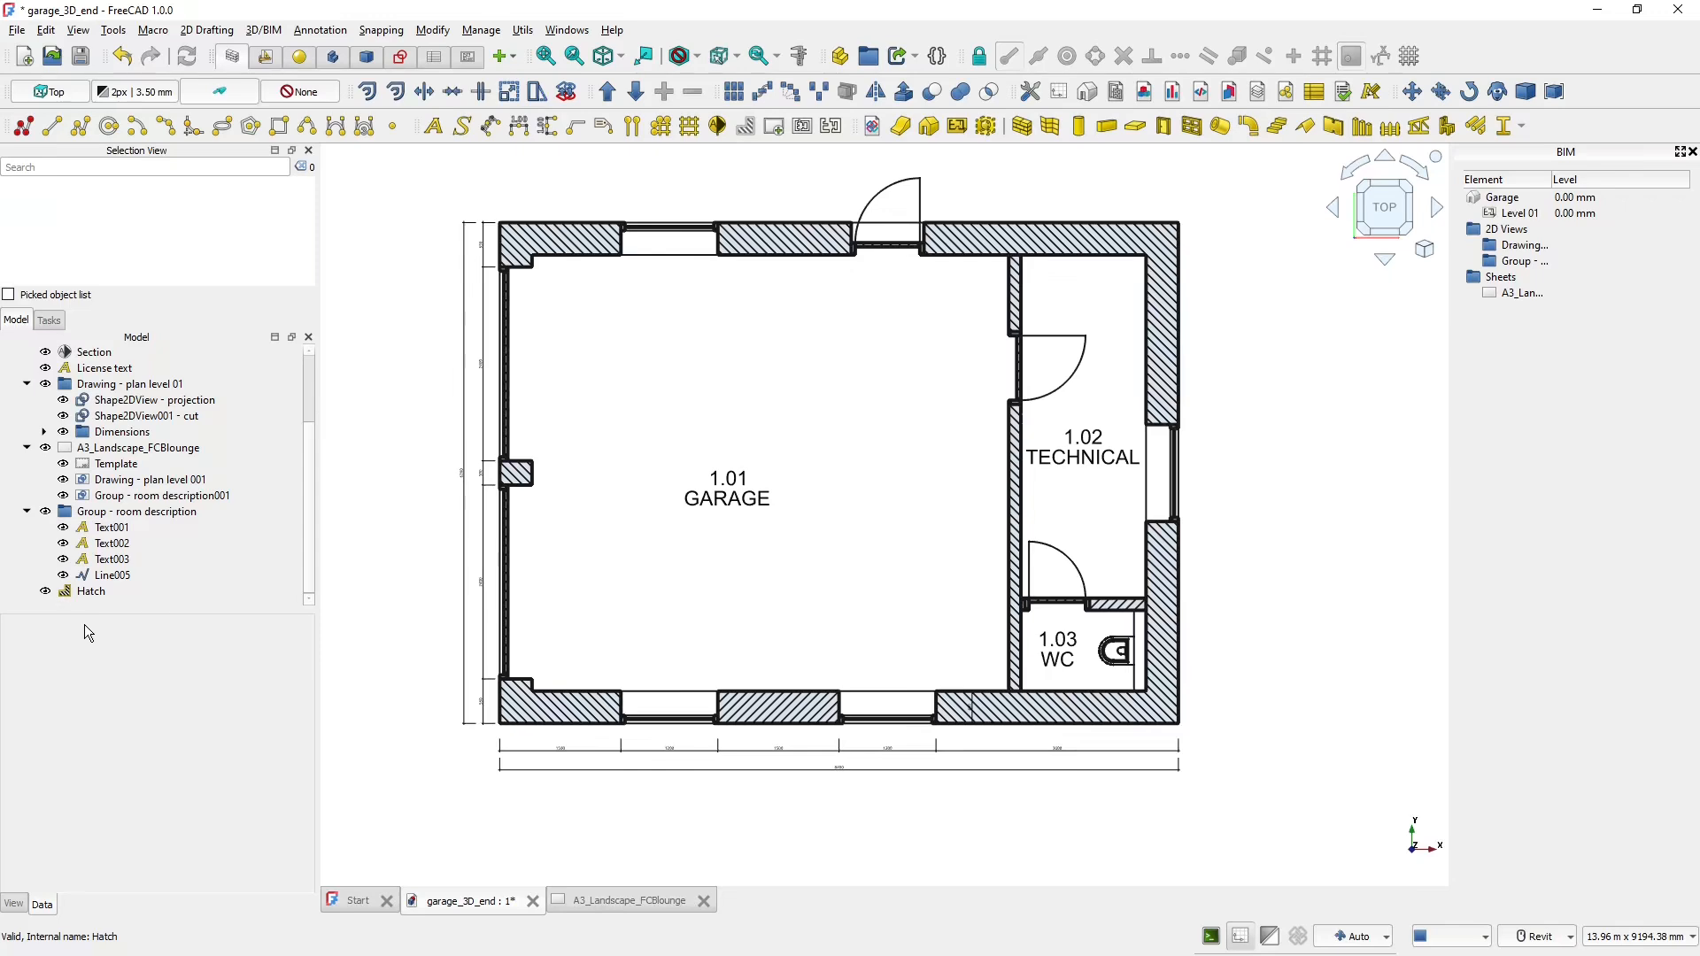
click(96, 593)
click(92, 593)
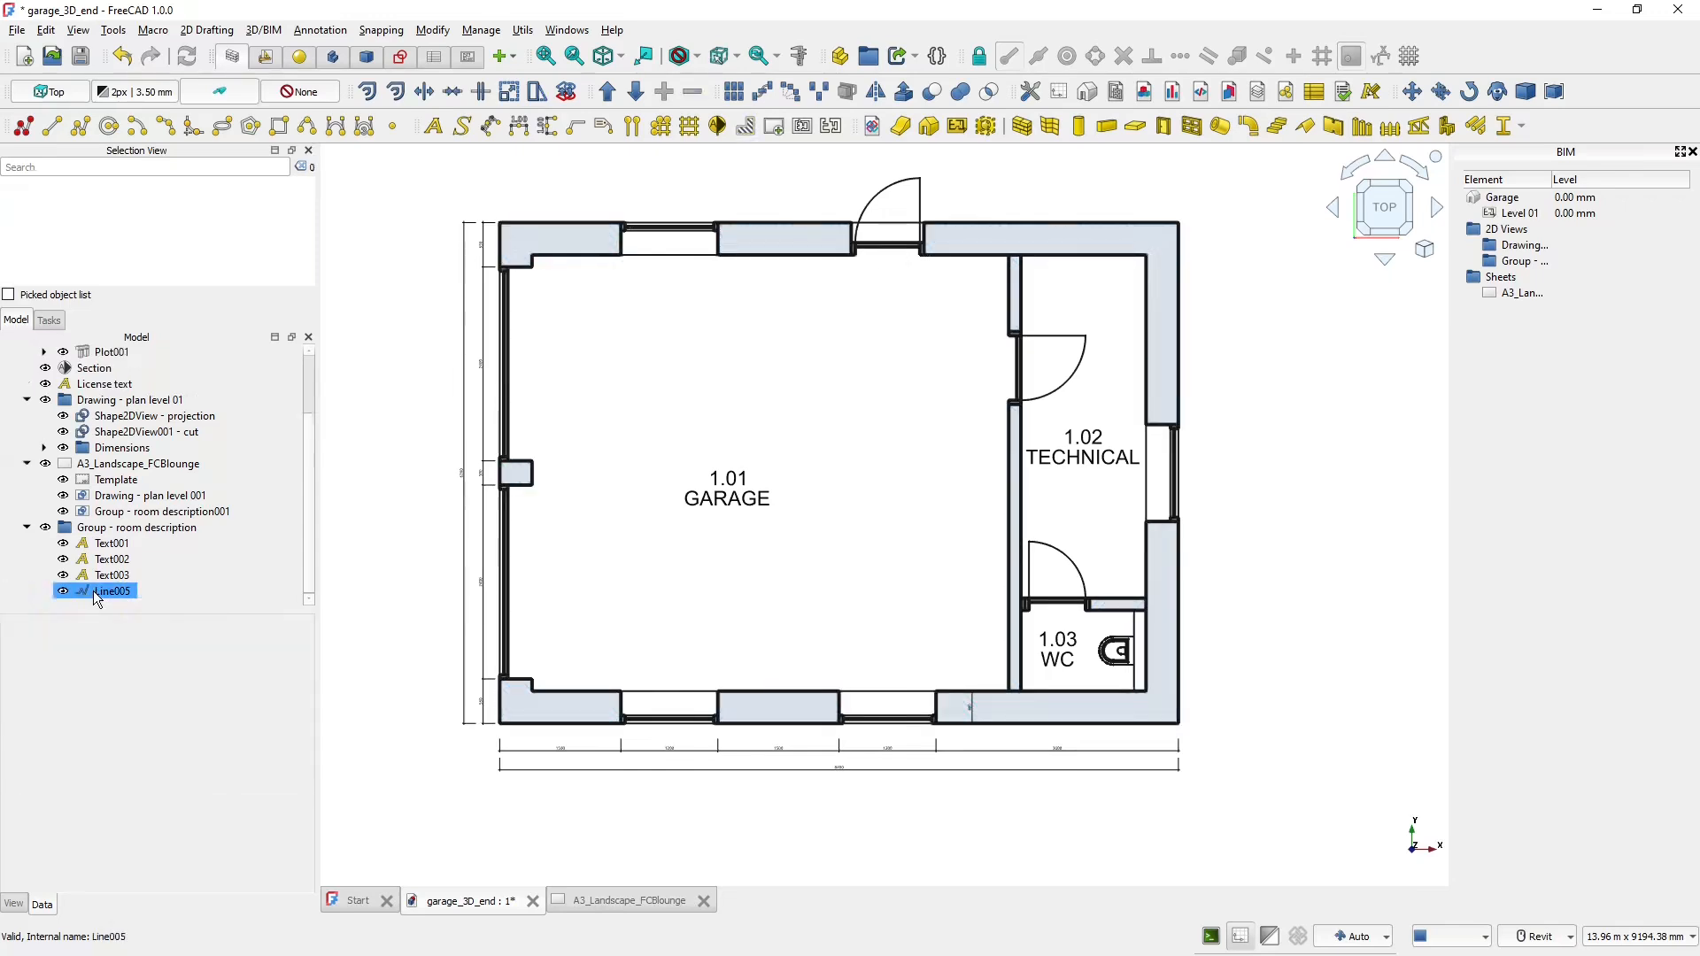
key(Delete)
middle_drag(694, 603, 752, 618)
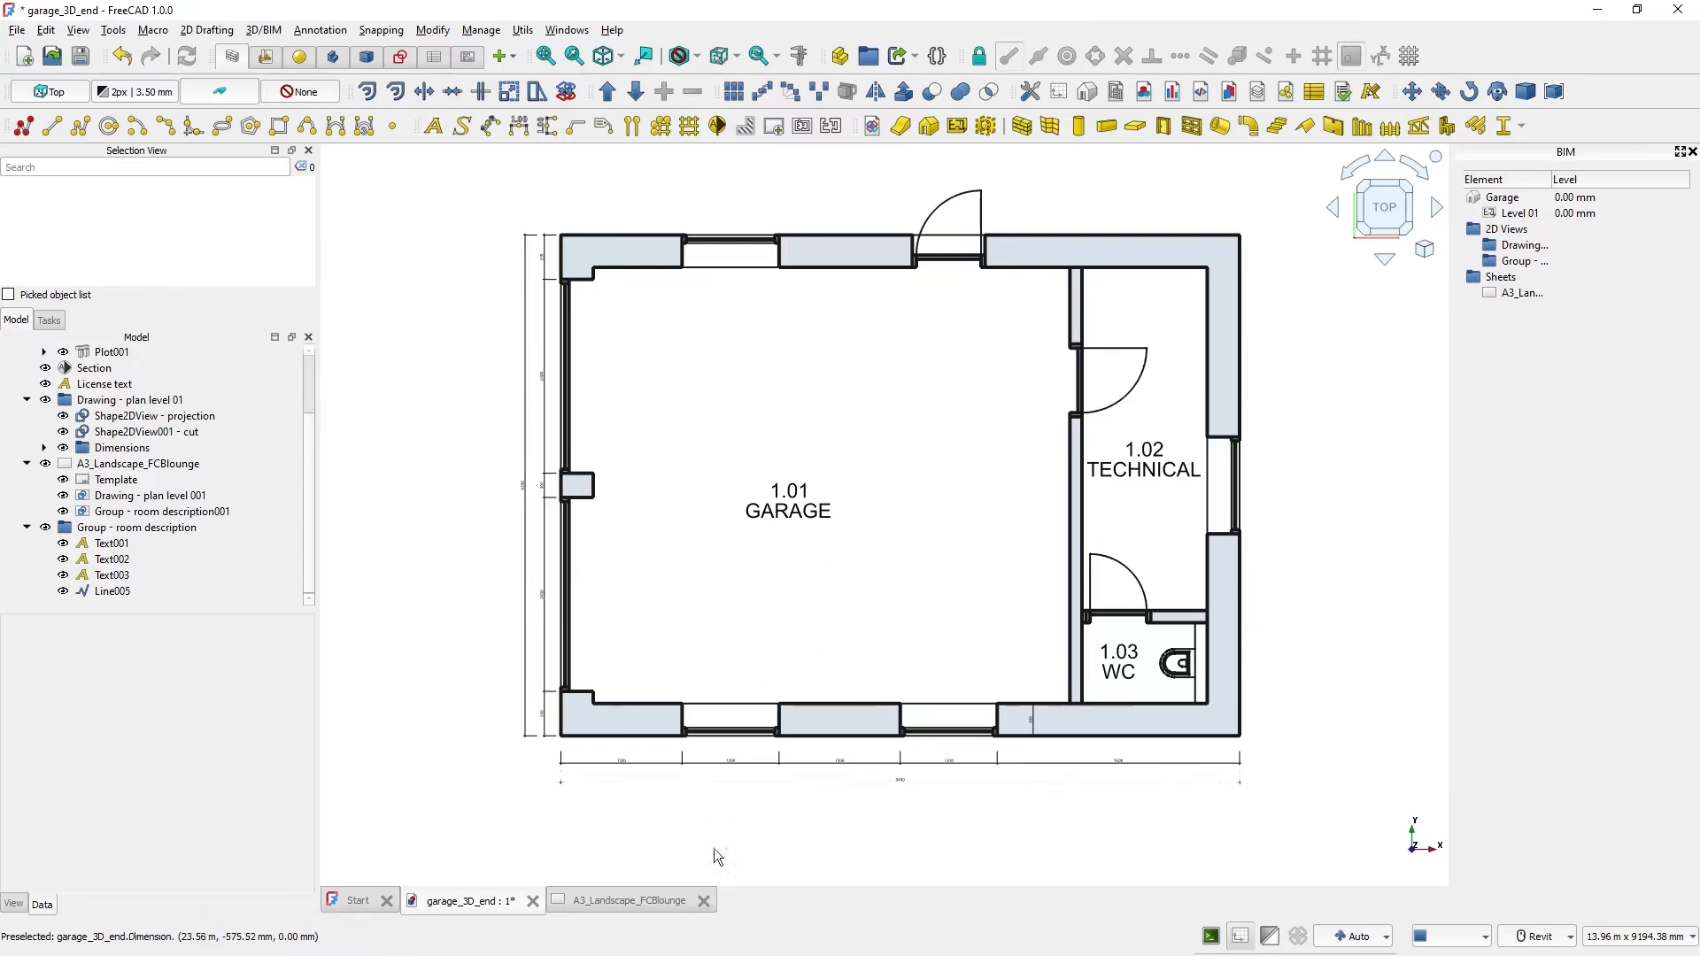
- Check the unhatched plan on the A3_Landscape_FCBlounge sheet and return to the garage_3D_end model view
click(640, 900)
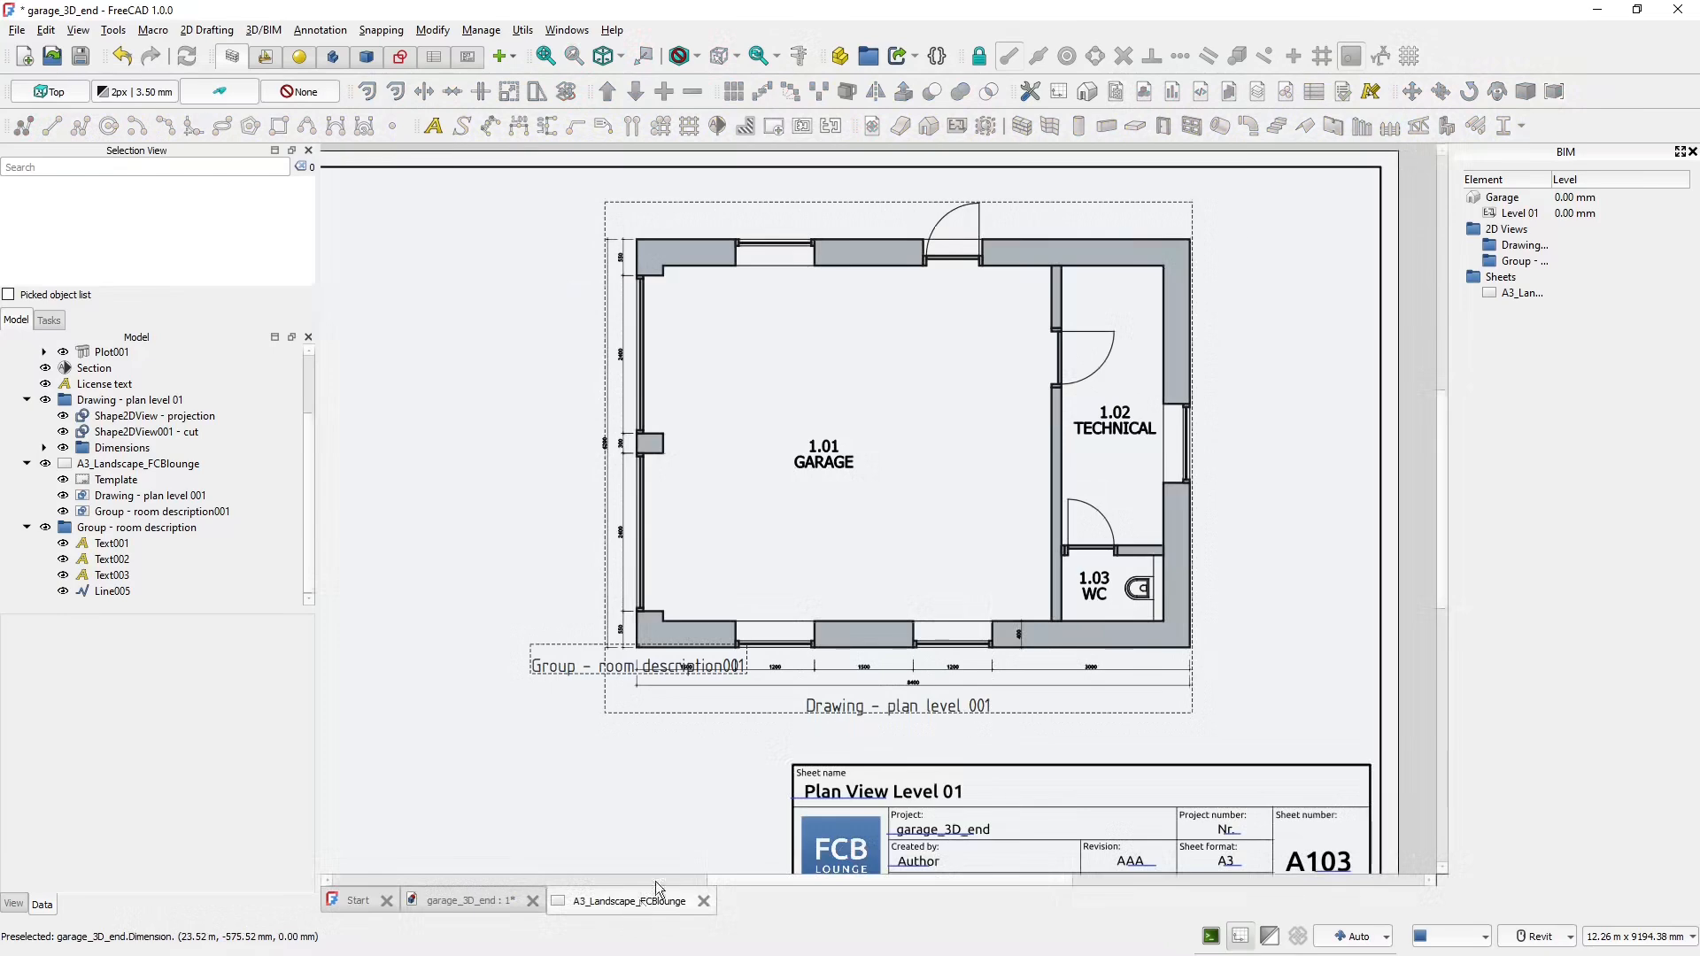
key(ctrl)
key(ctrl)
key(ctrl)
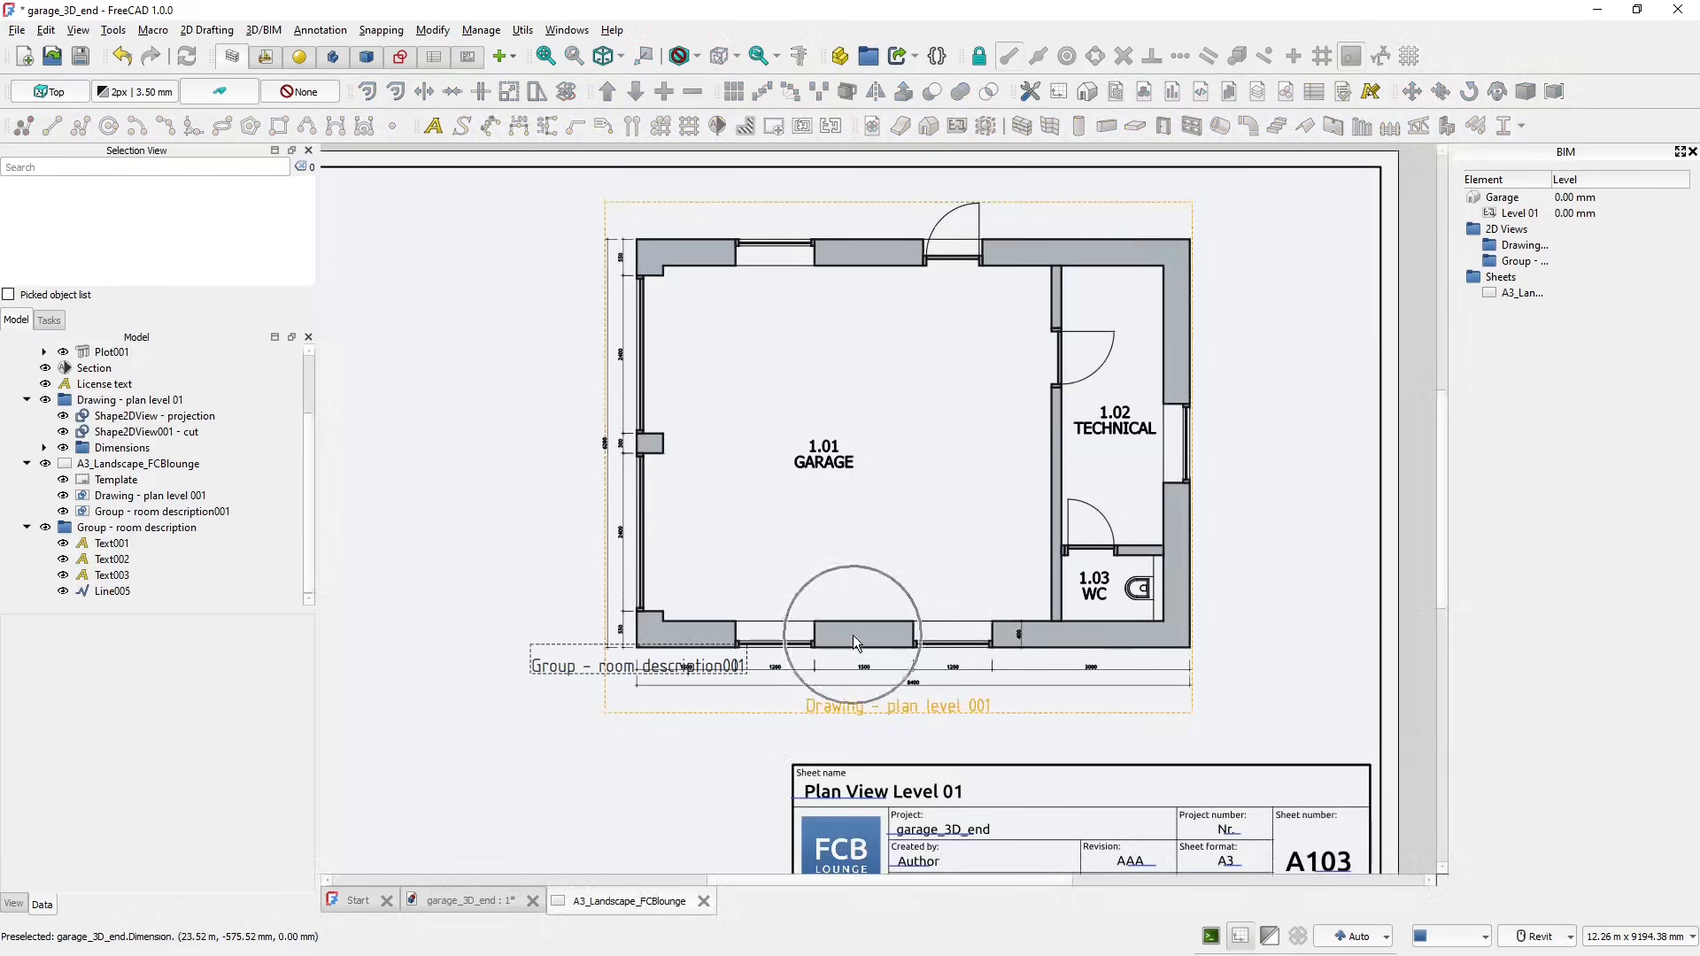
click(479, 899)
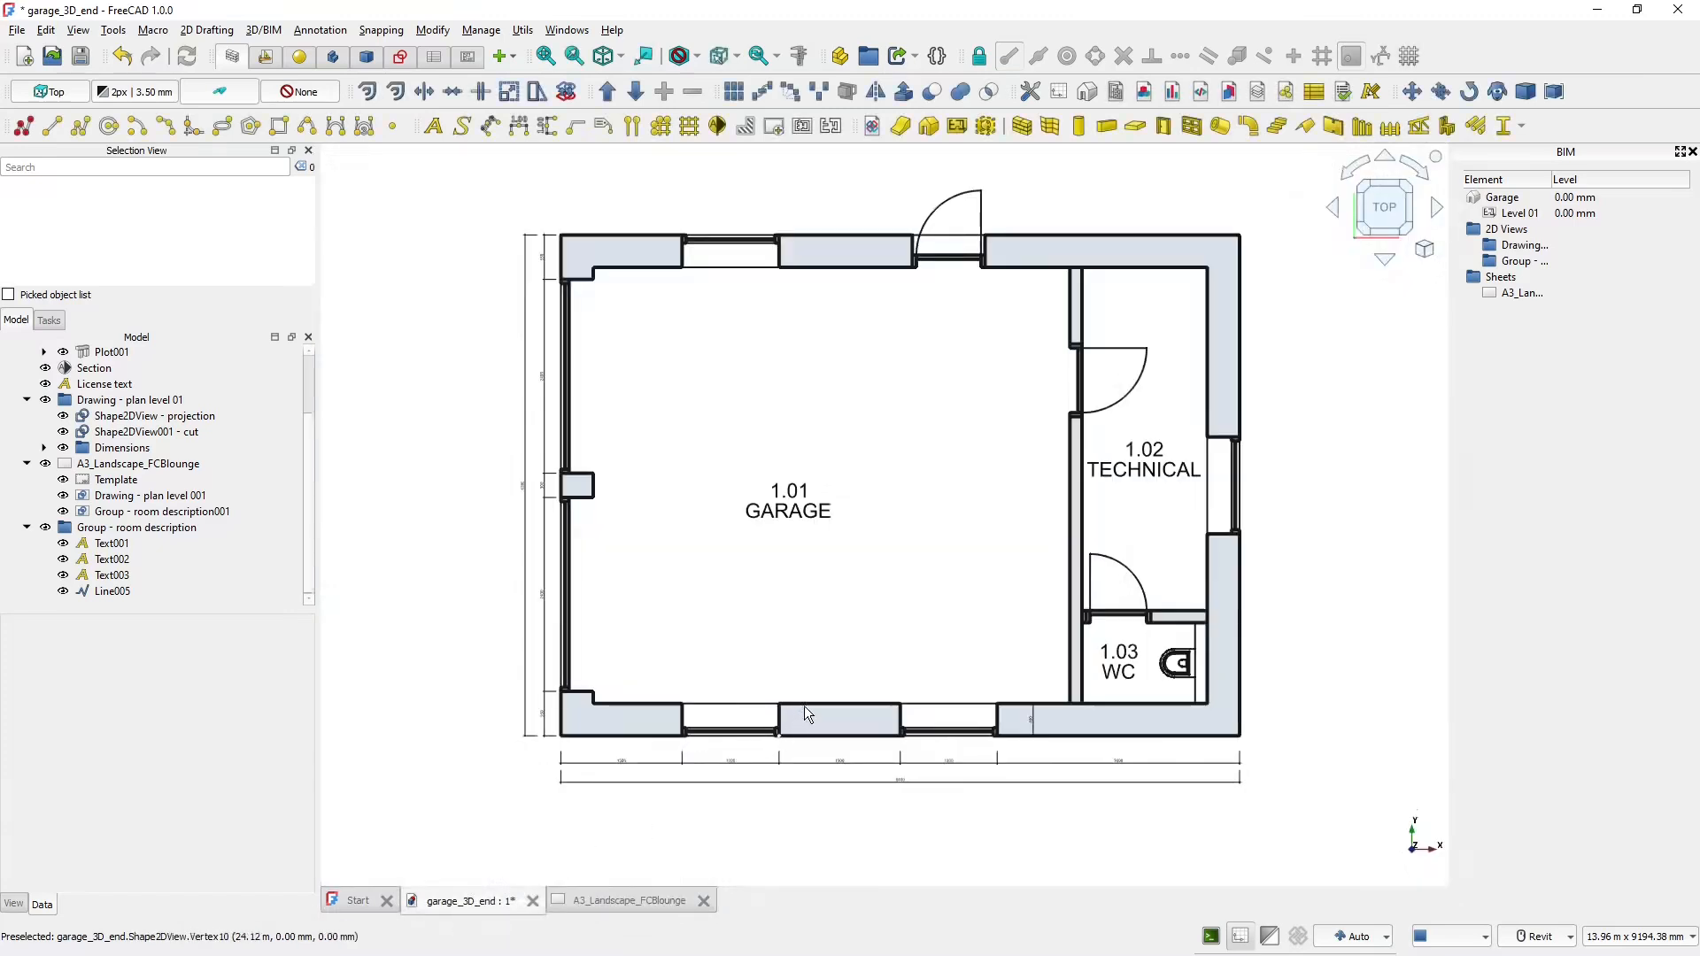
- Set the projection mode of Shape2DView001 - cut to Cutlines
click(207, 548)
click(186, 513)
click(177, 463)
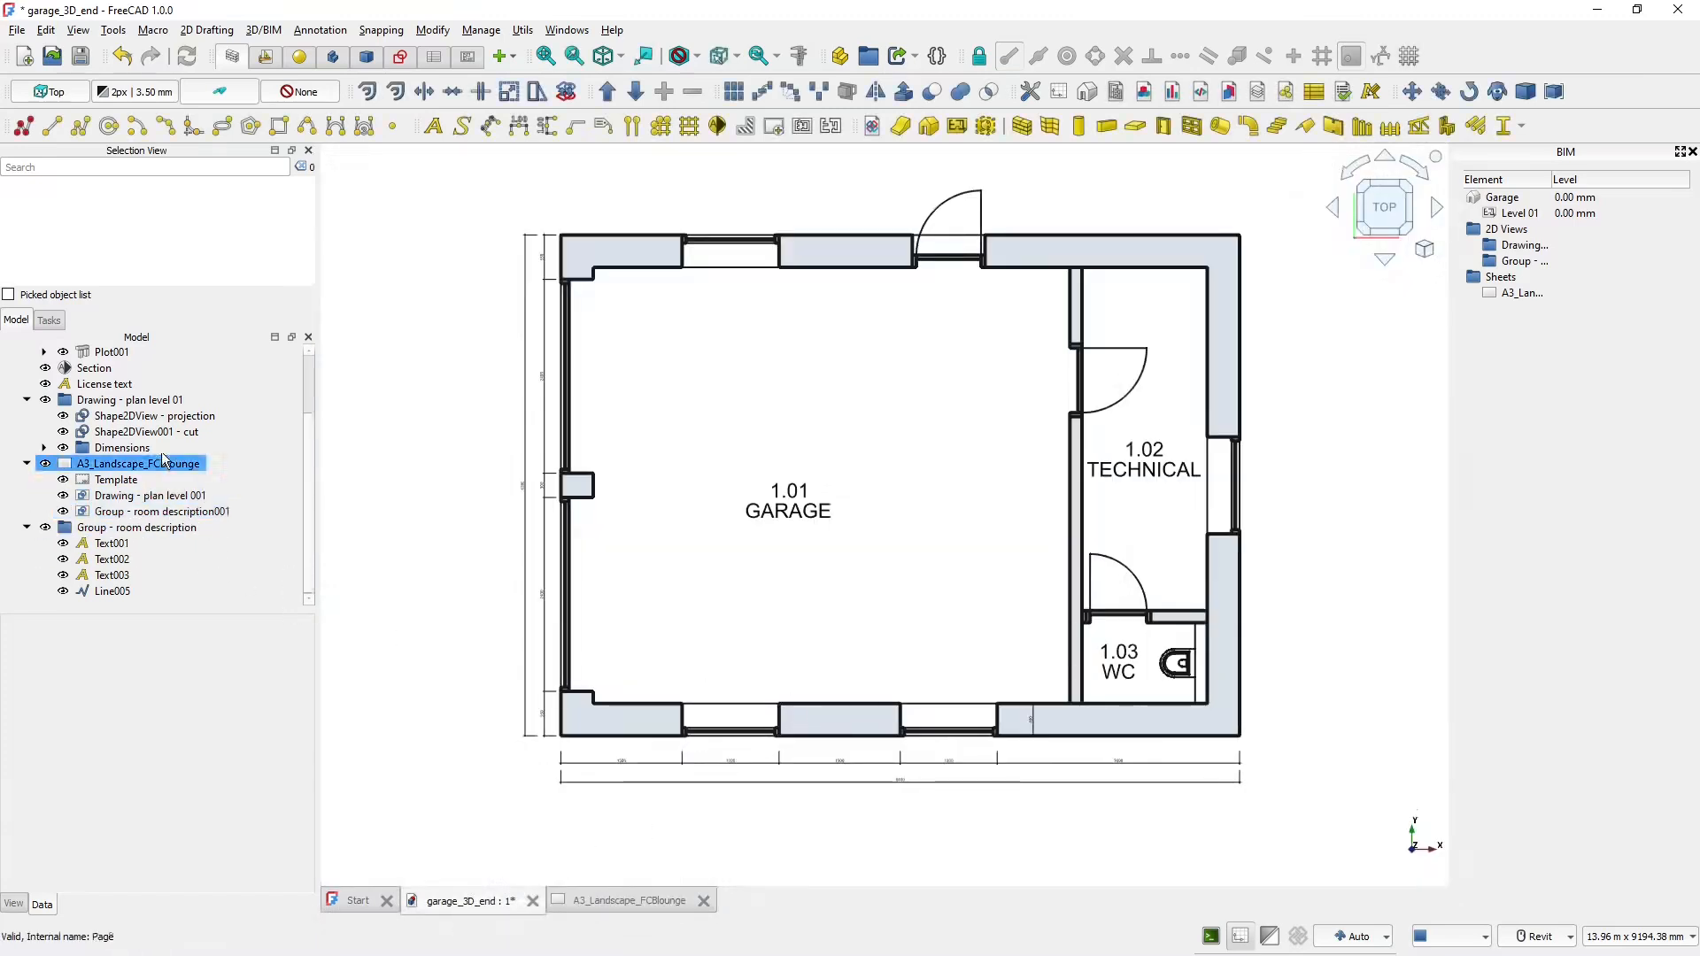
click(164, 433)
click(164, 433)
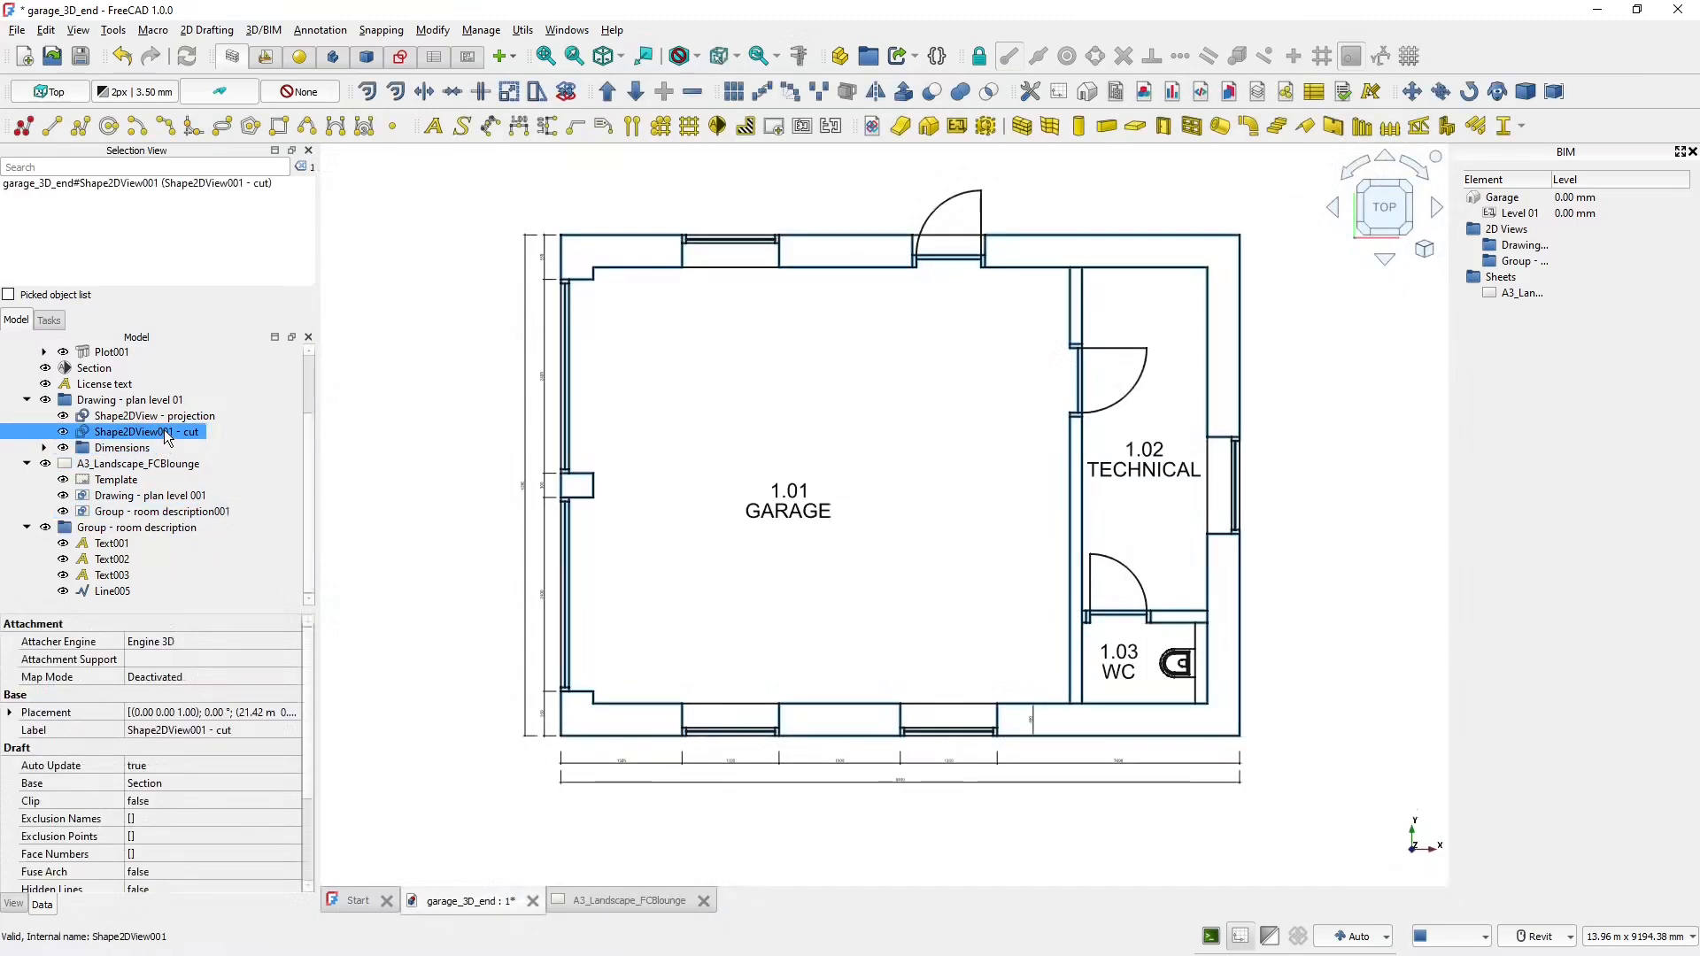
scroll(309, 757, down, 3)
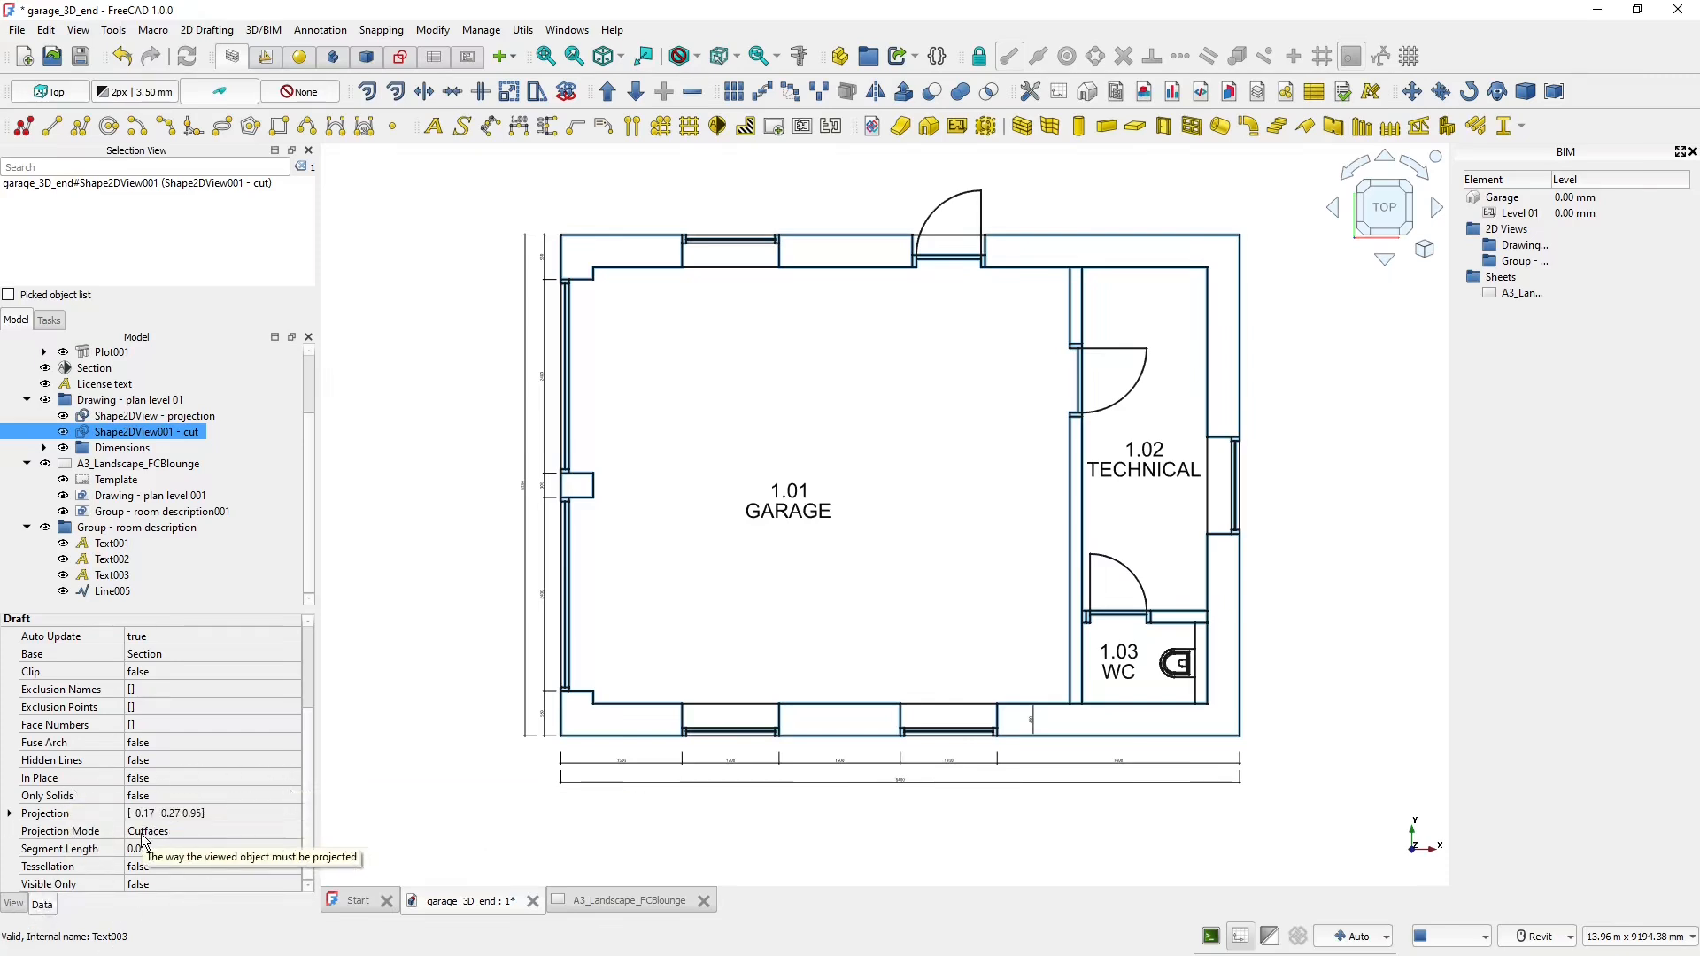
click(249, 832)
click(252, 833)
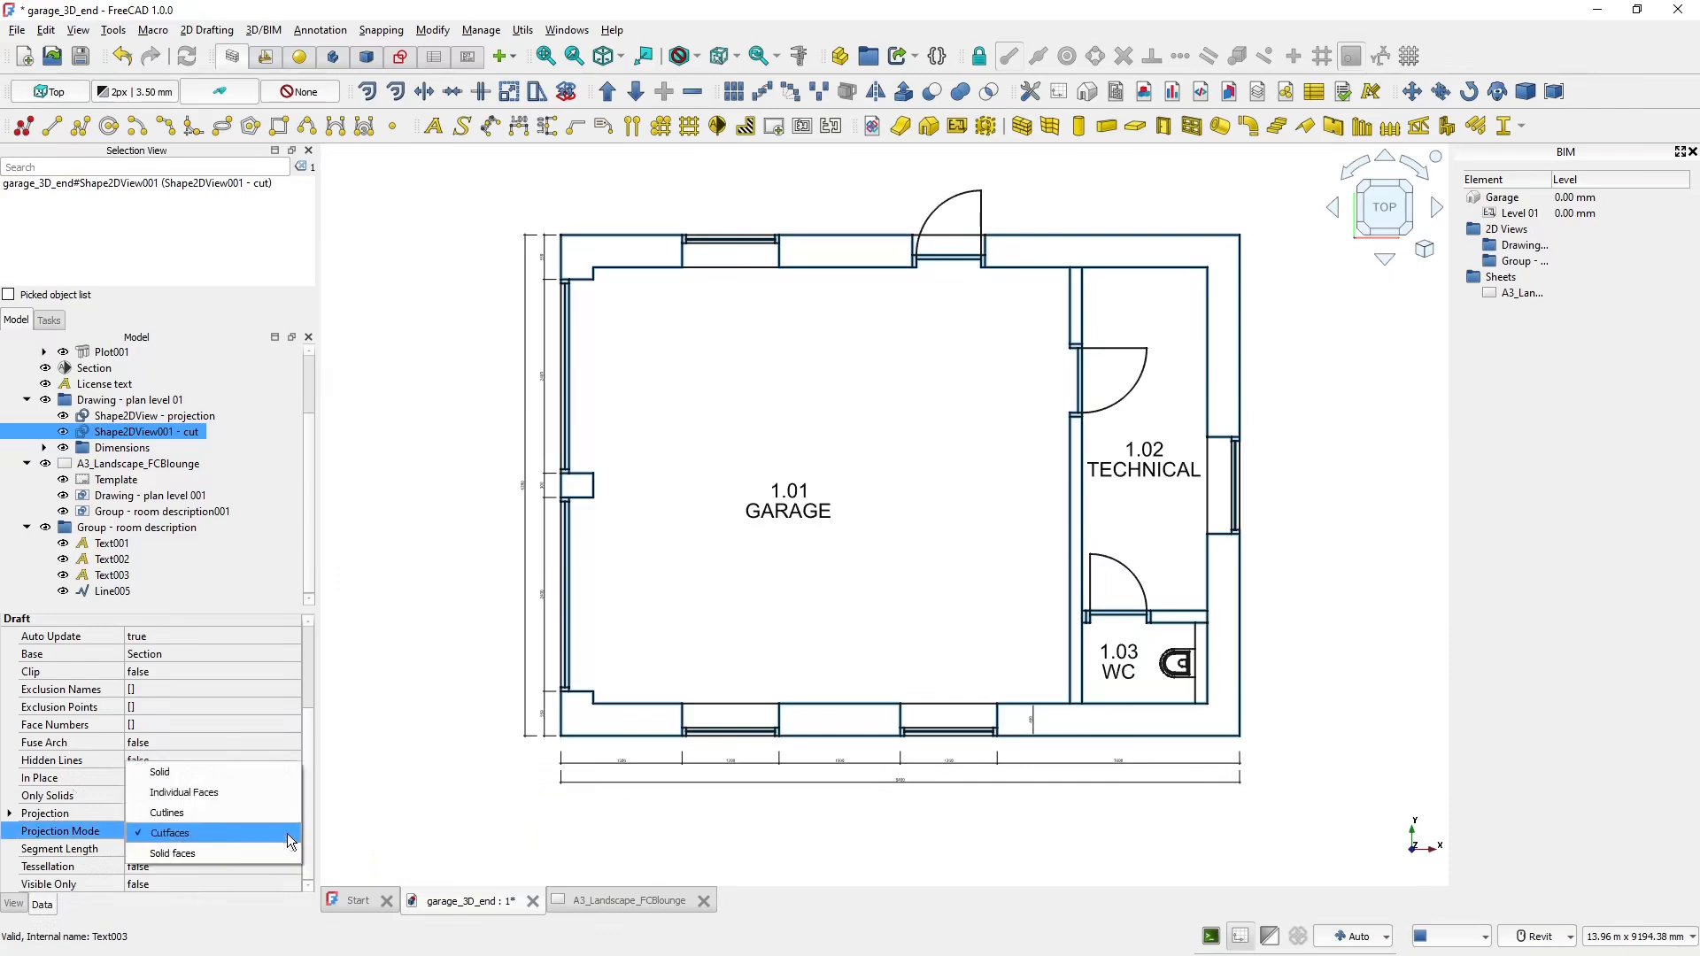
click(221, 813)
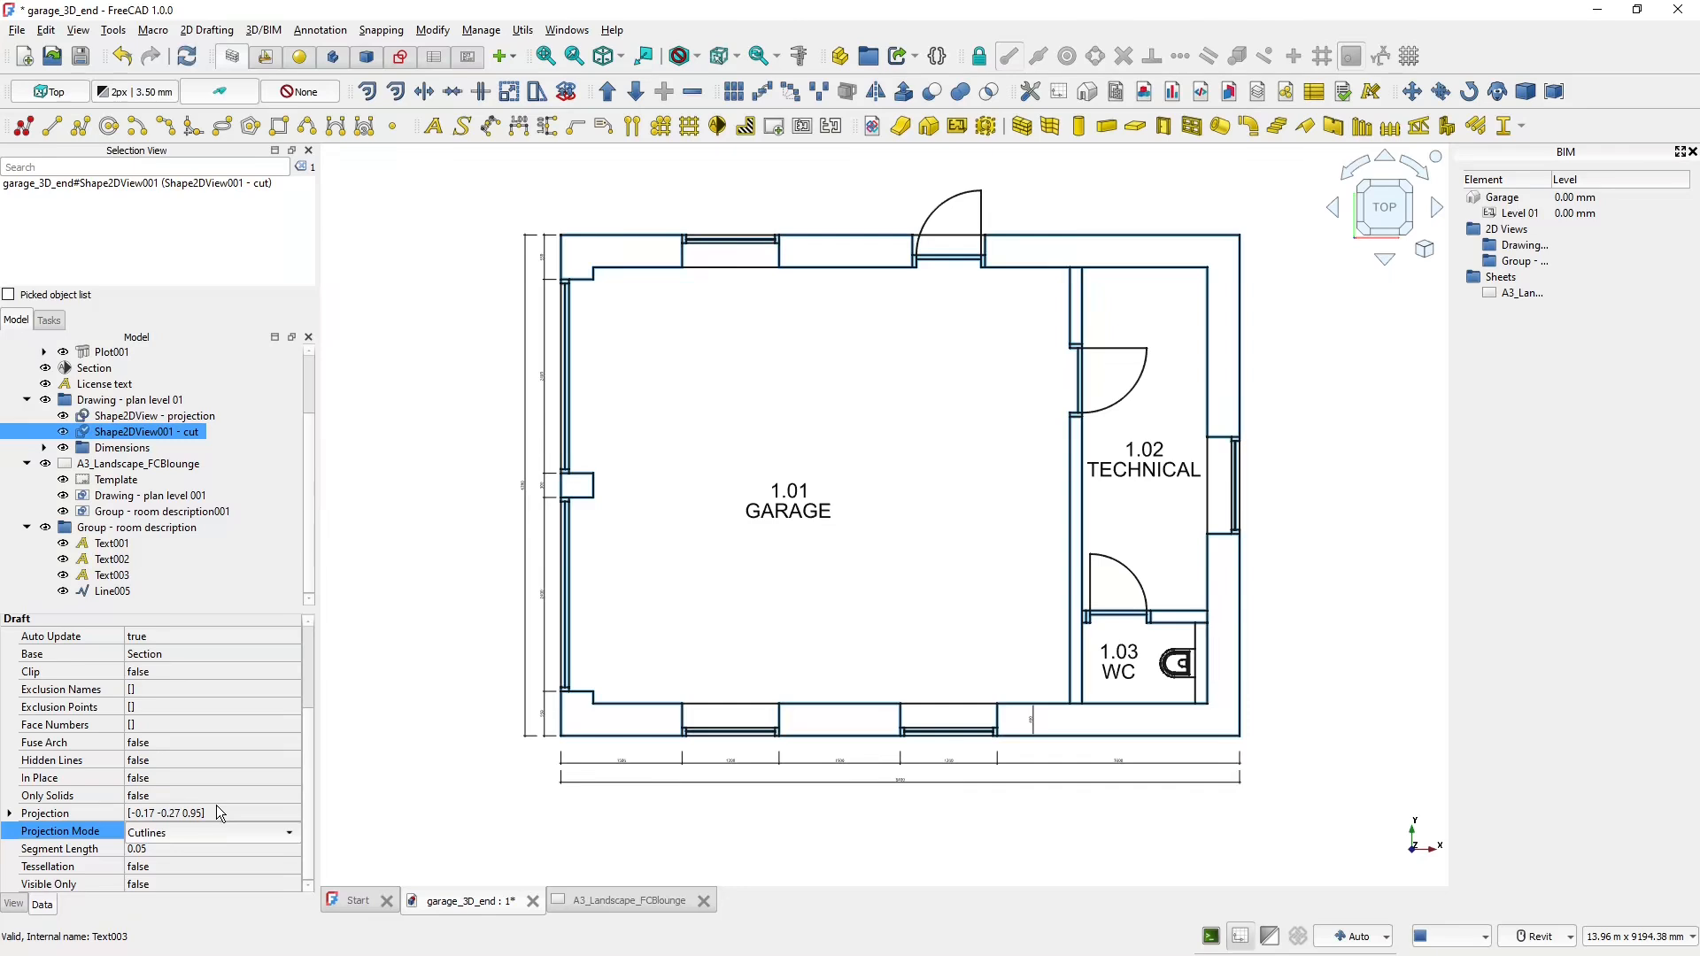
click(395, 736)
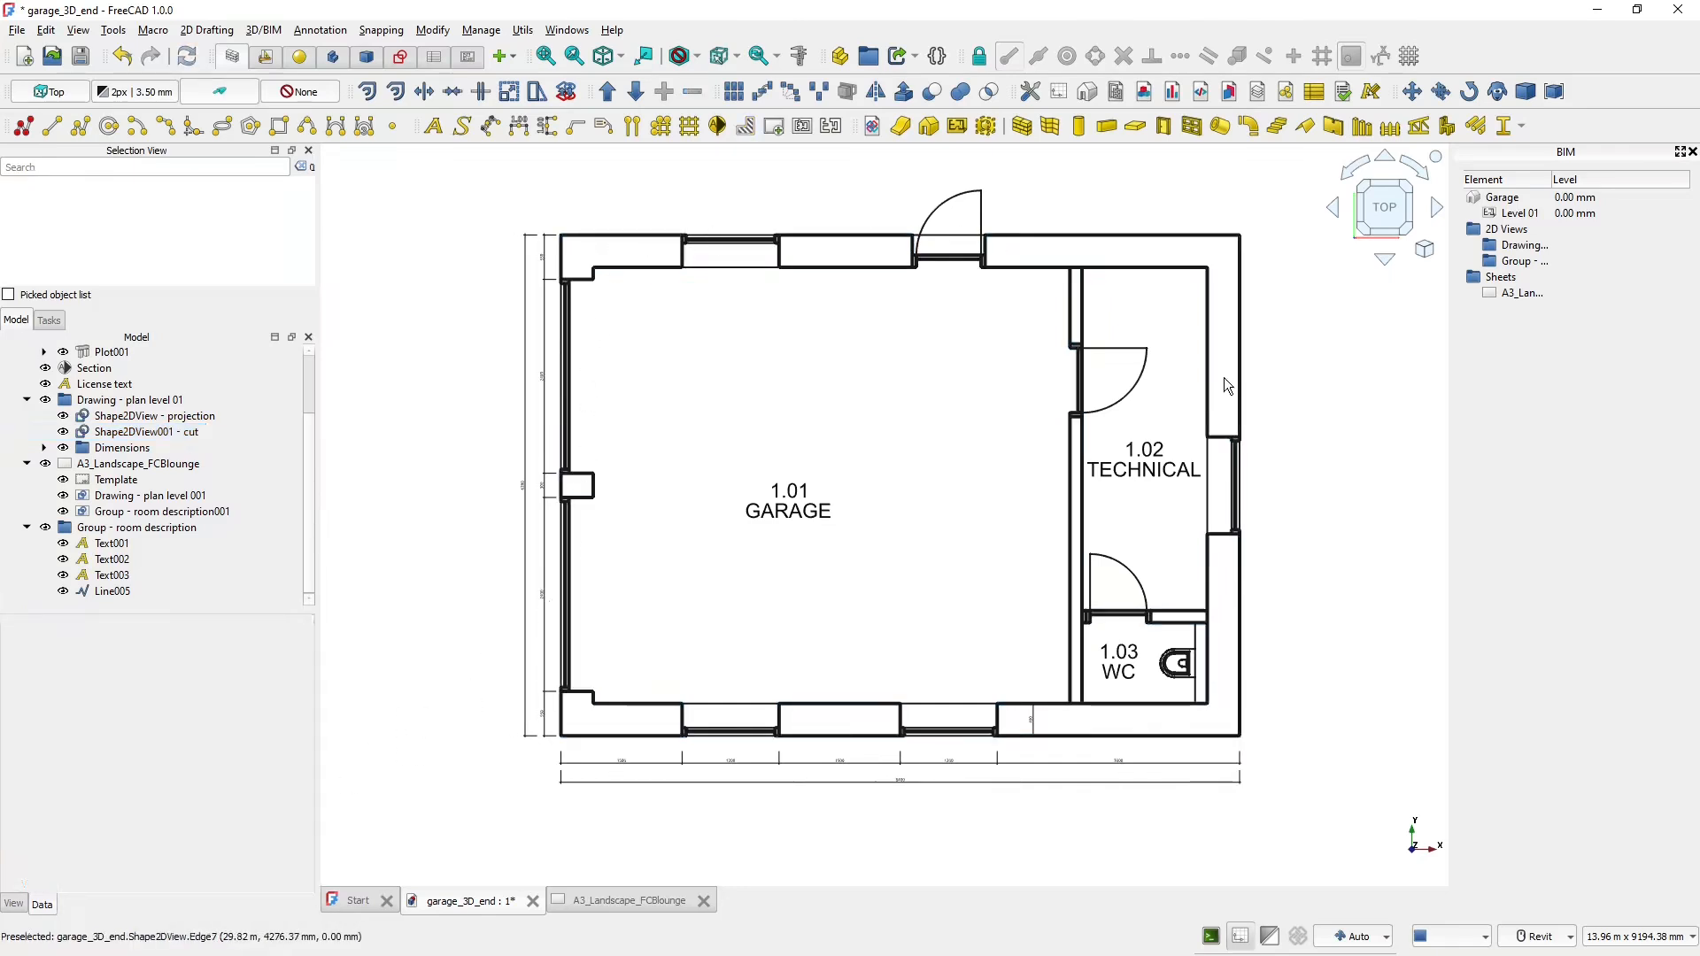
key(ctrl)
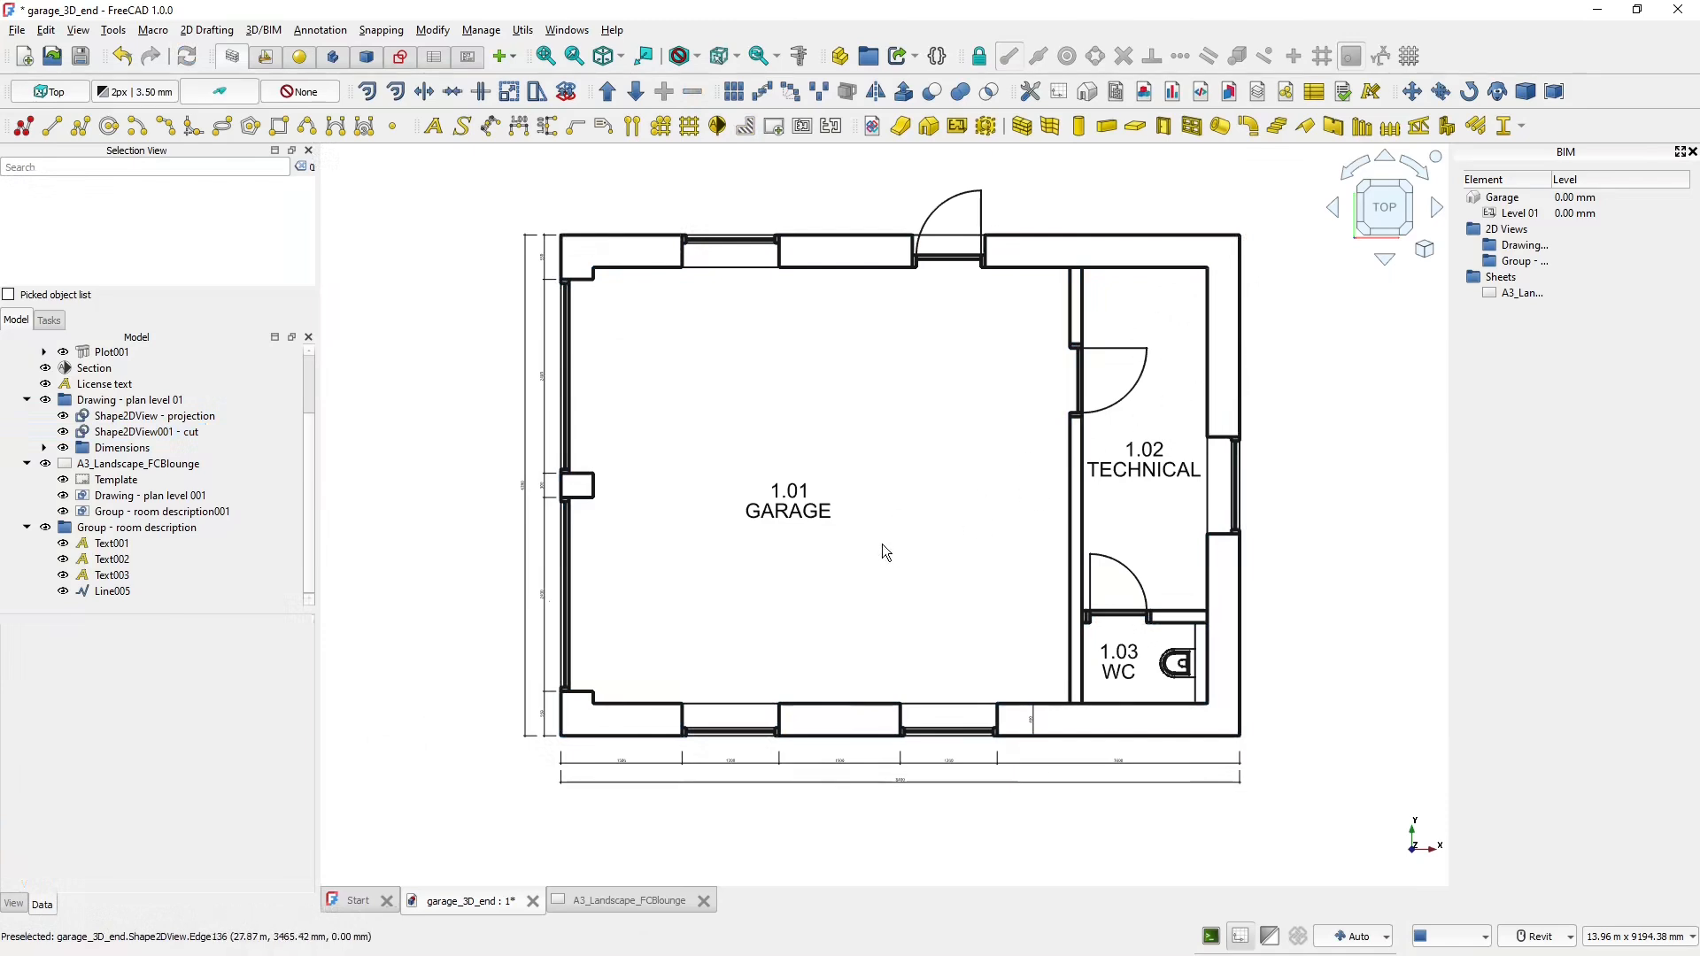
- Collapse the room description group and trace the lower-left corner wall piece with a closed, filled polyline snapped to its endpoints
click(26, 528)
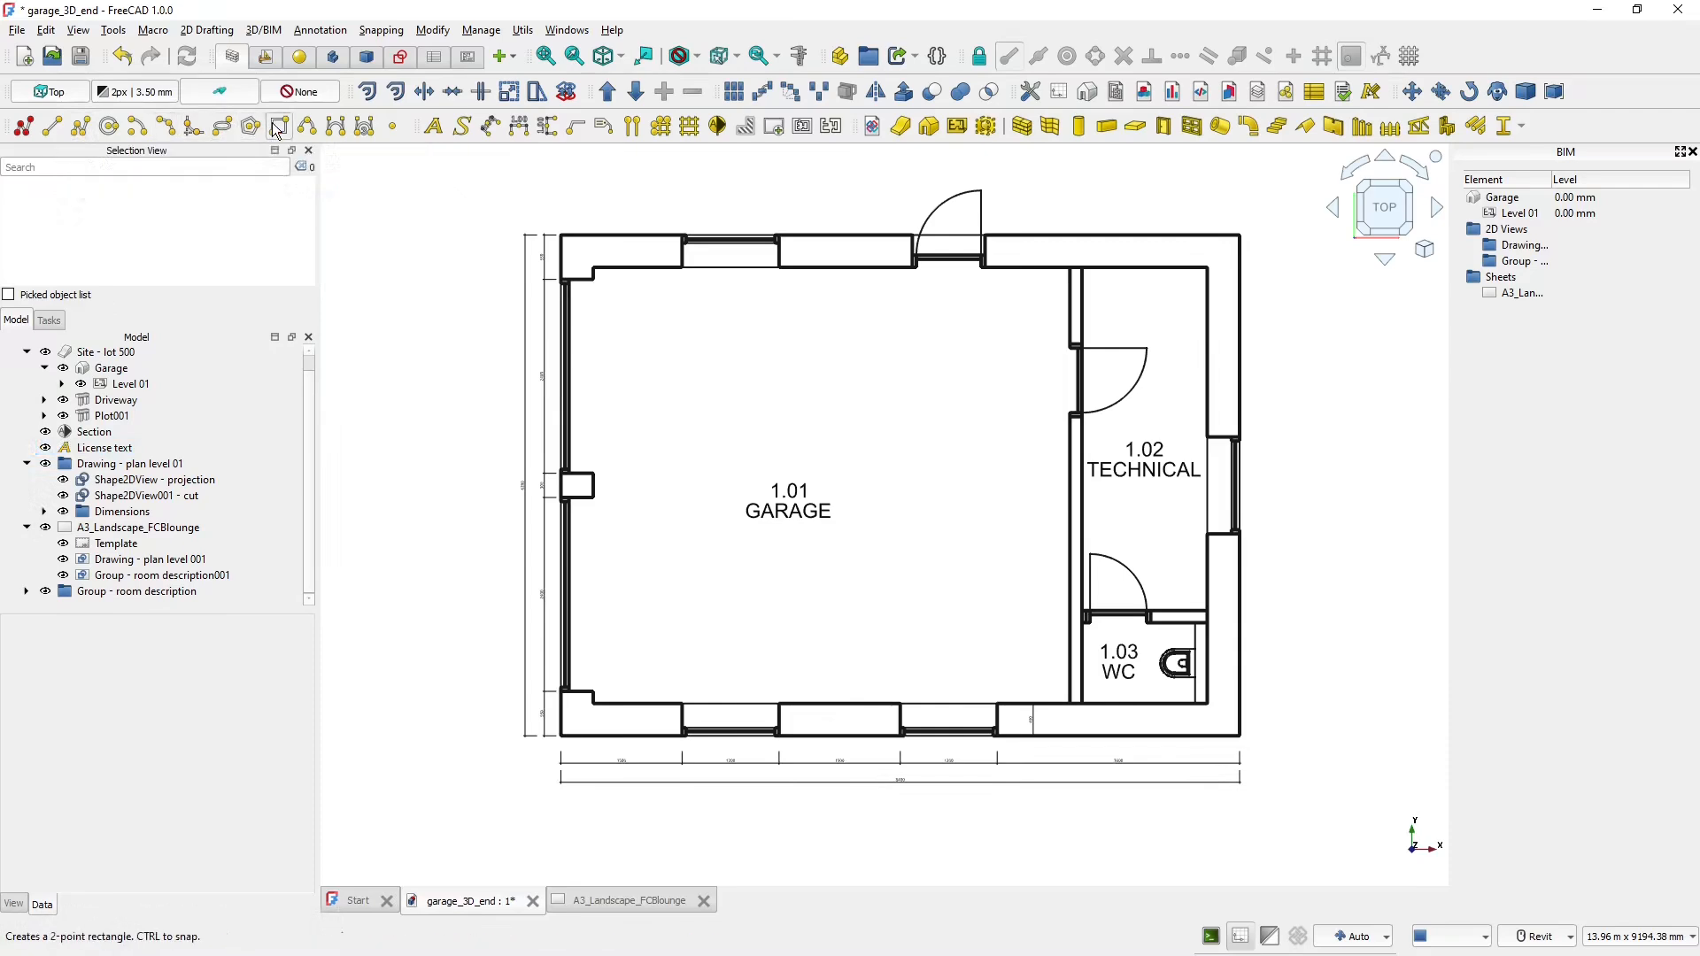
click(80, 137)
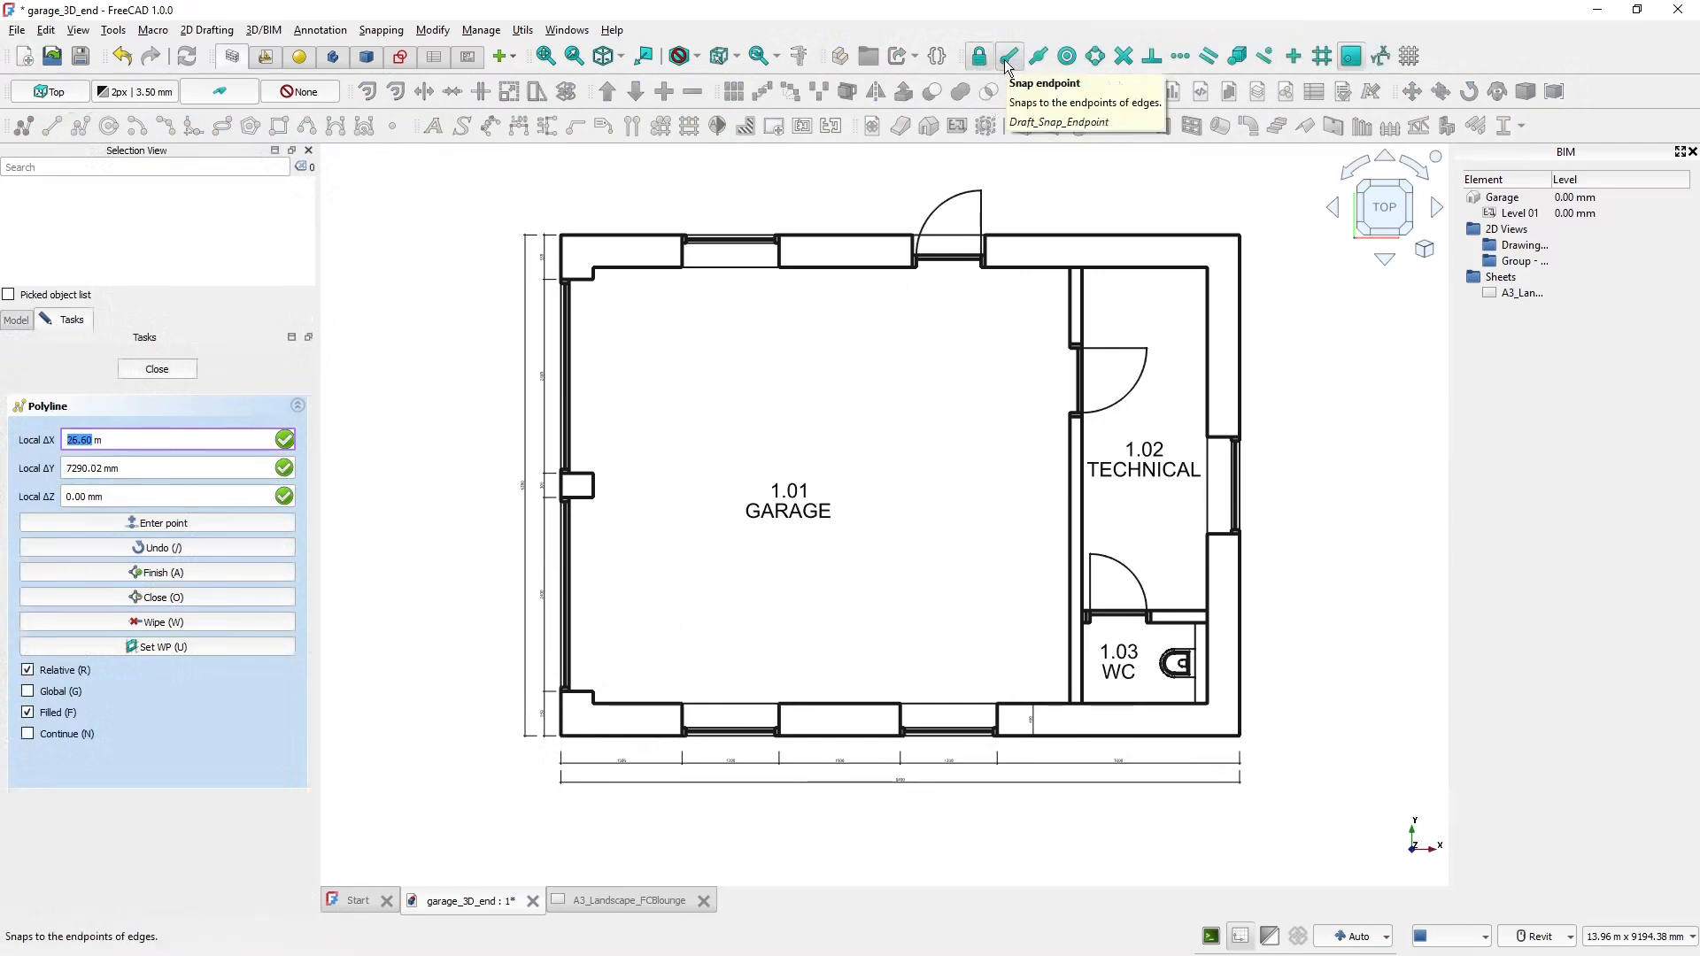
scroll(566, 731, up, 8)
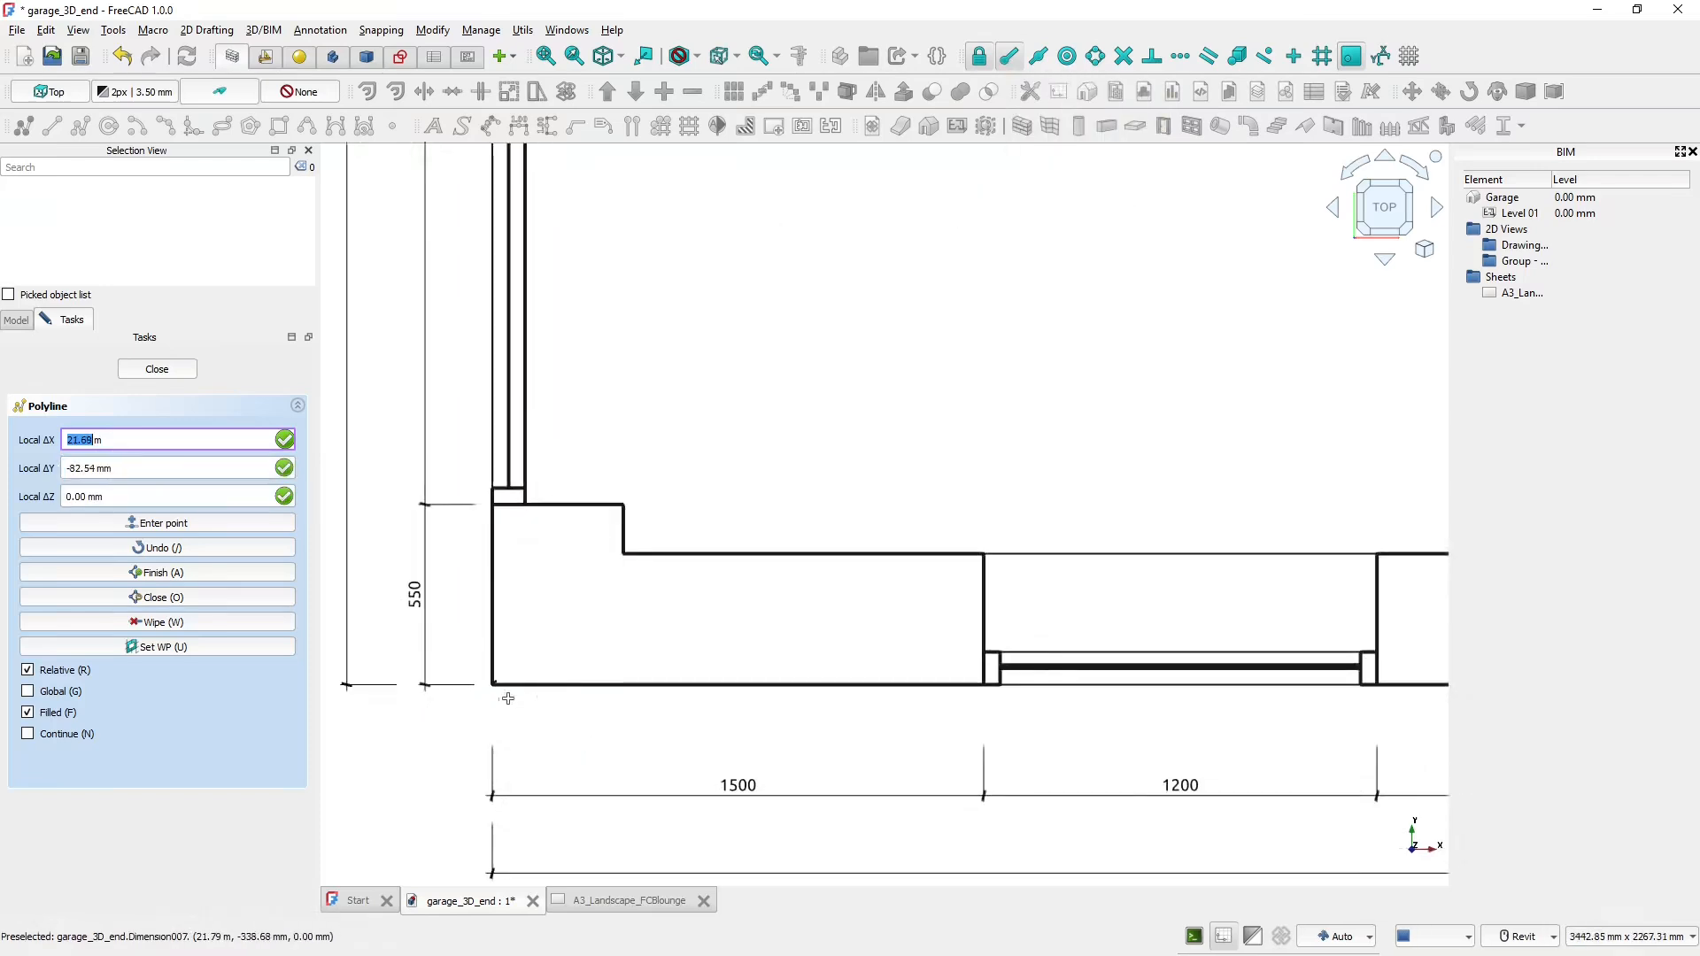
click(484, 682)
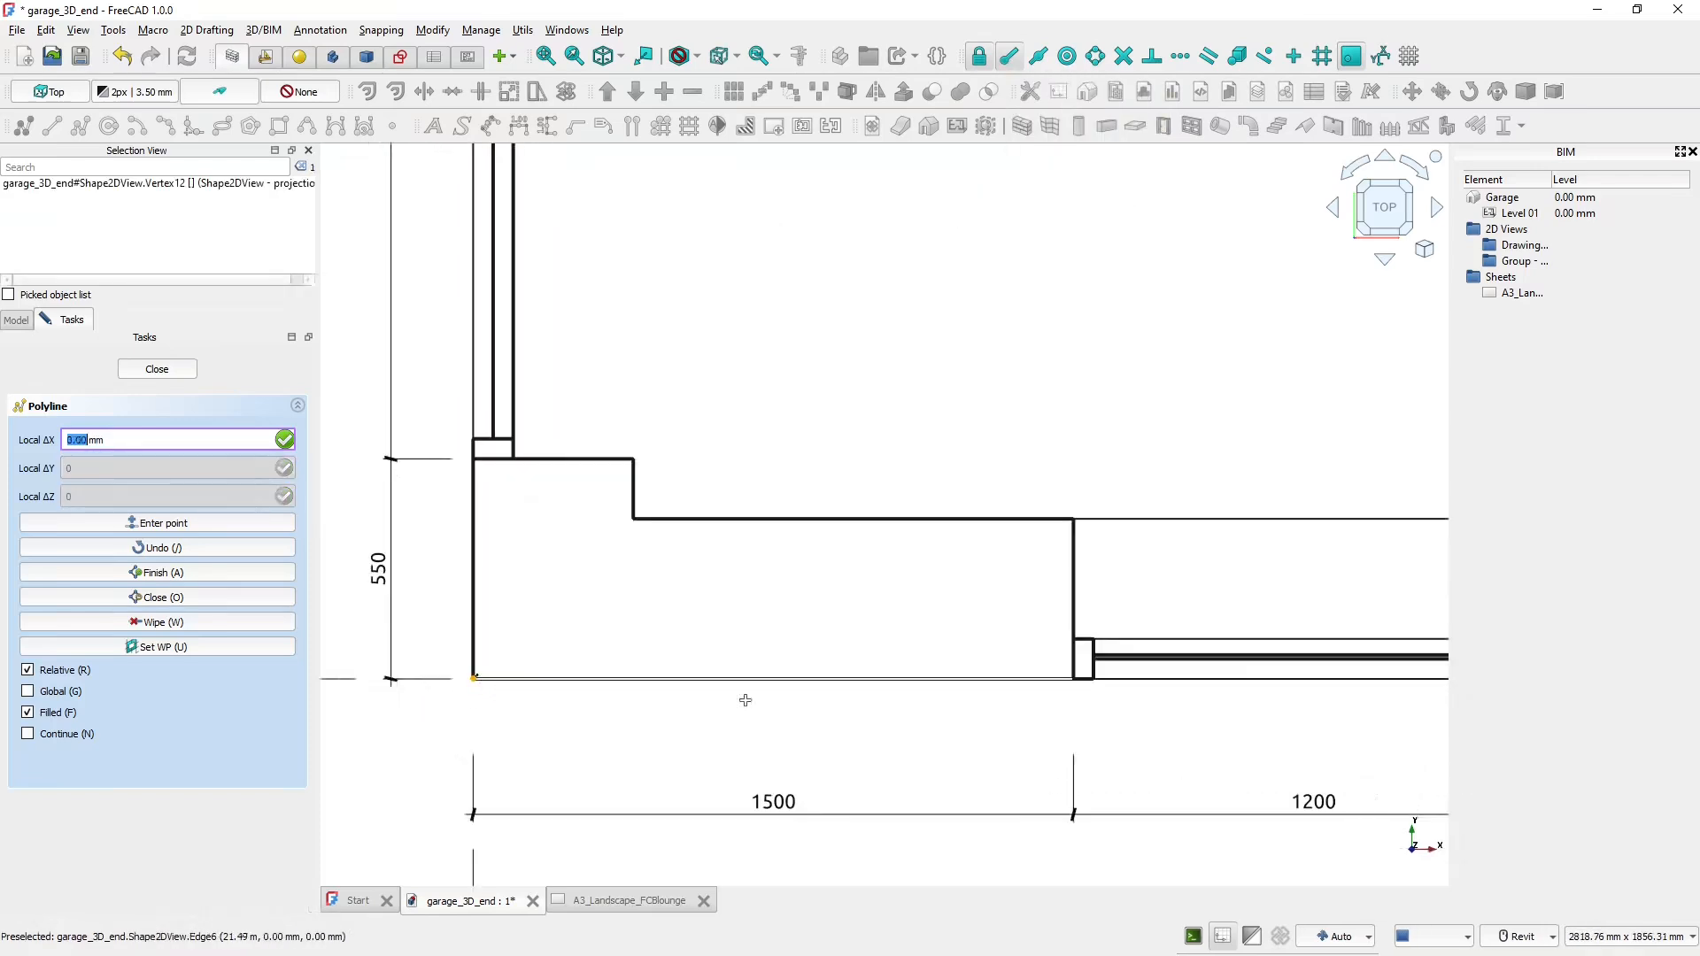
click(1074, 680)
click(1074, 519)
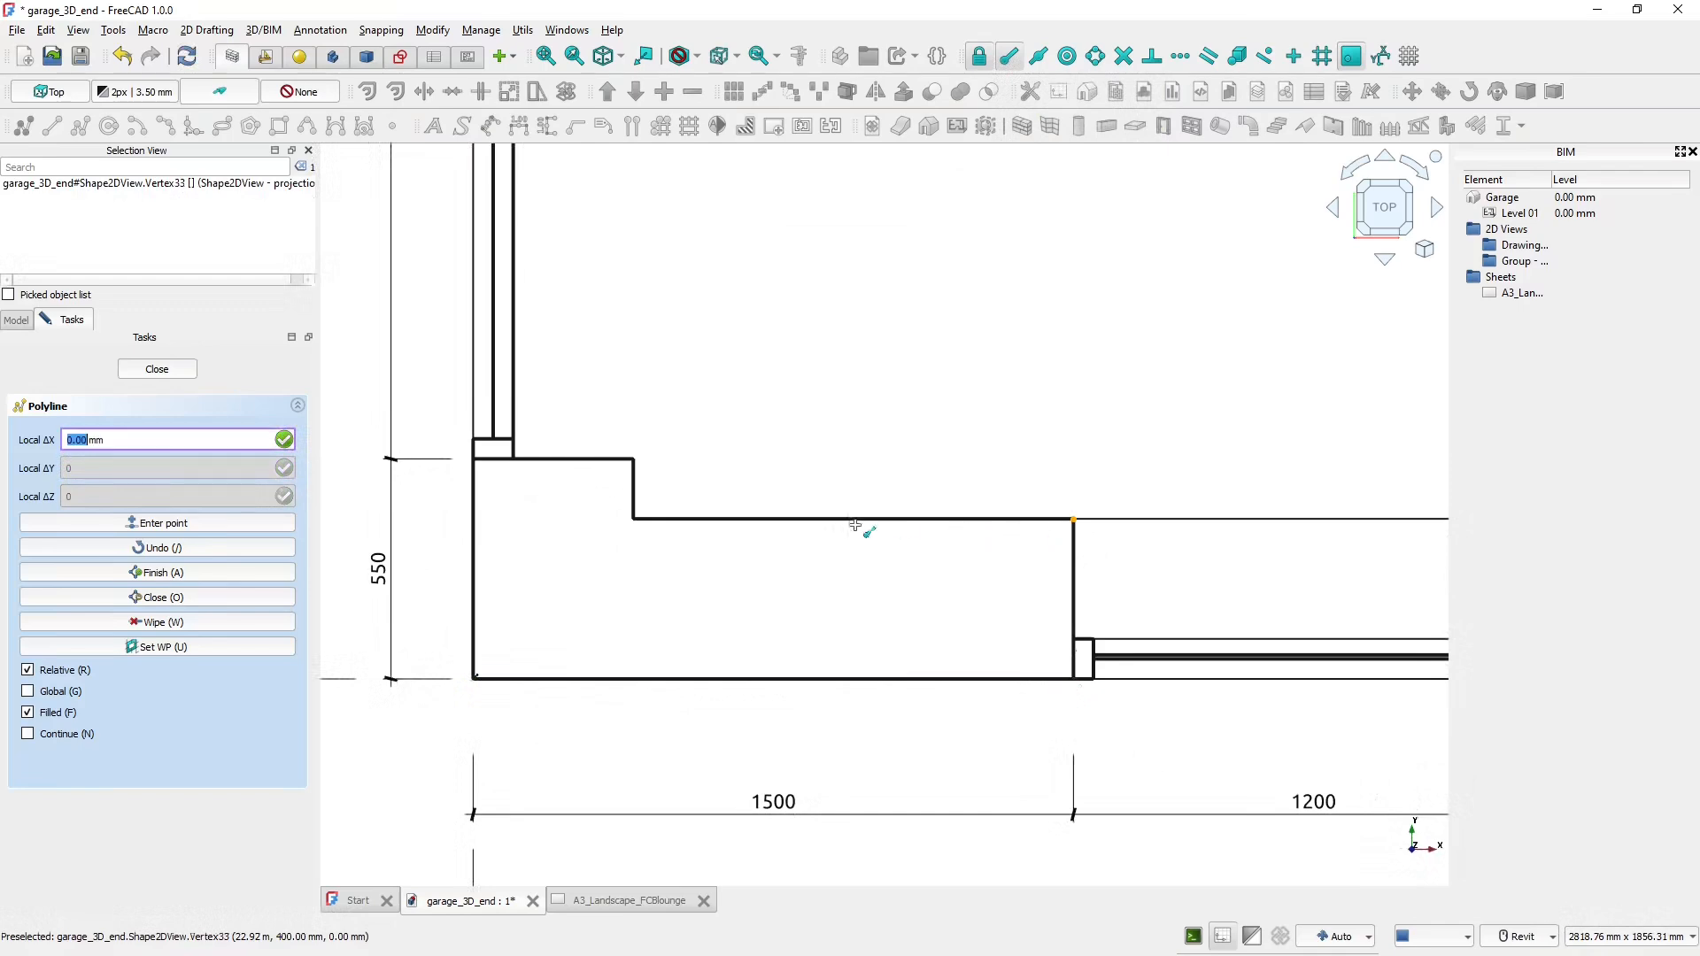
click(651, 531)
click(635, 466)
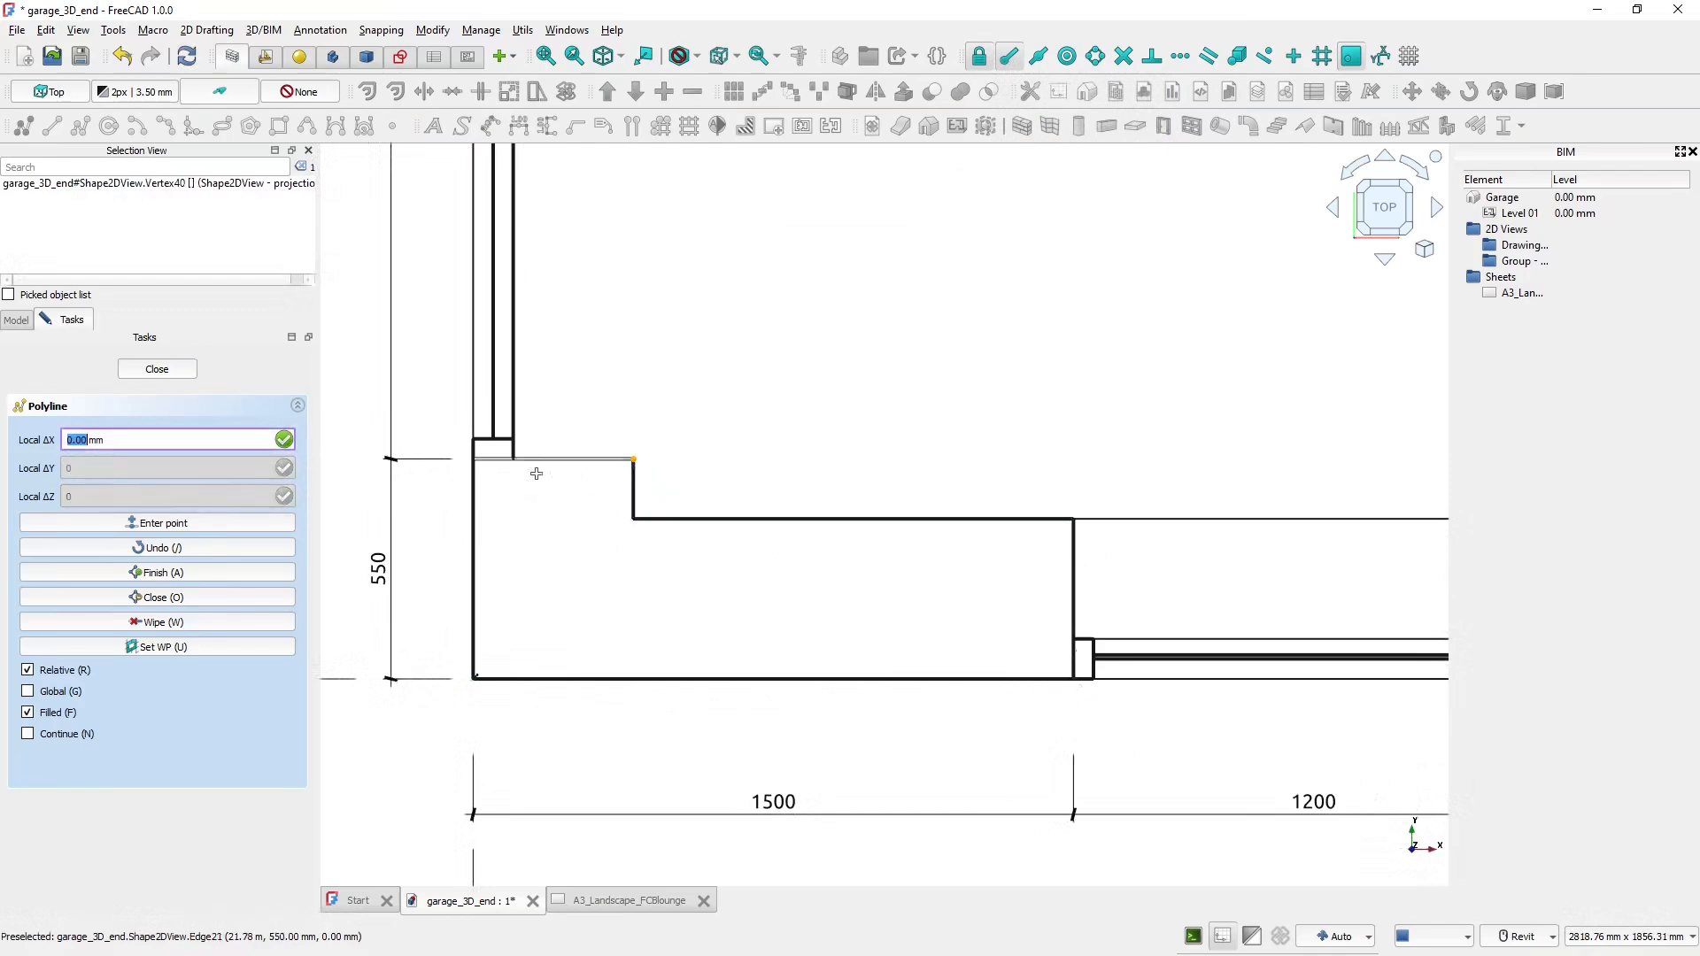
click(486, 467)
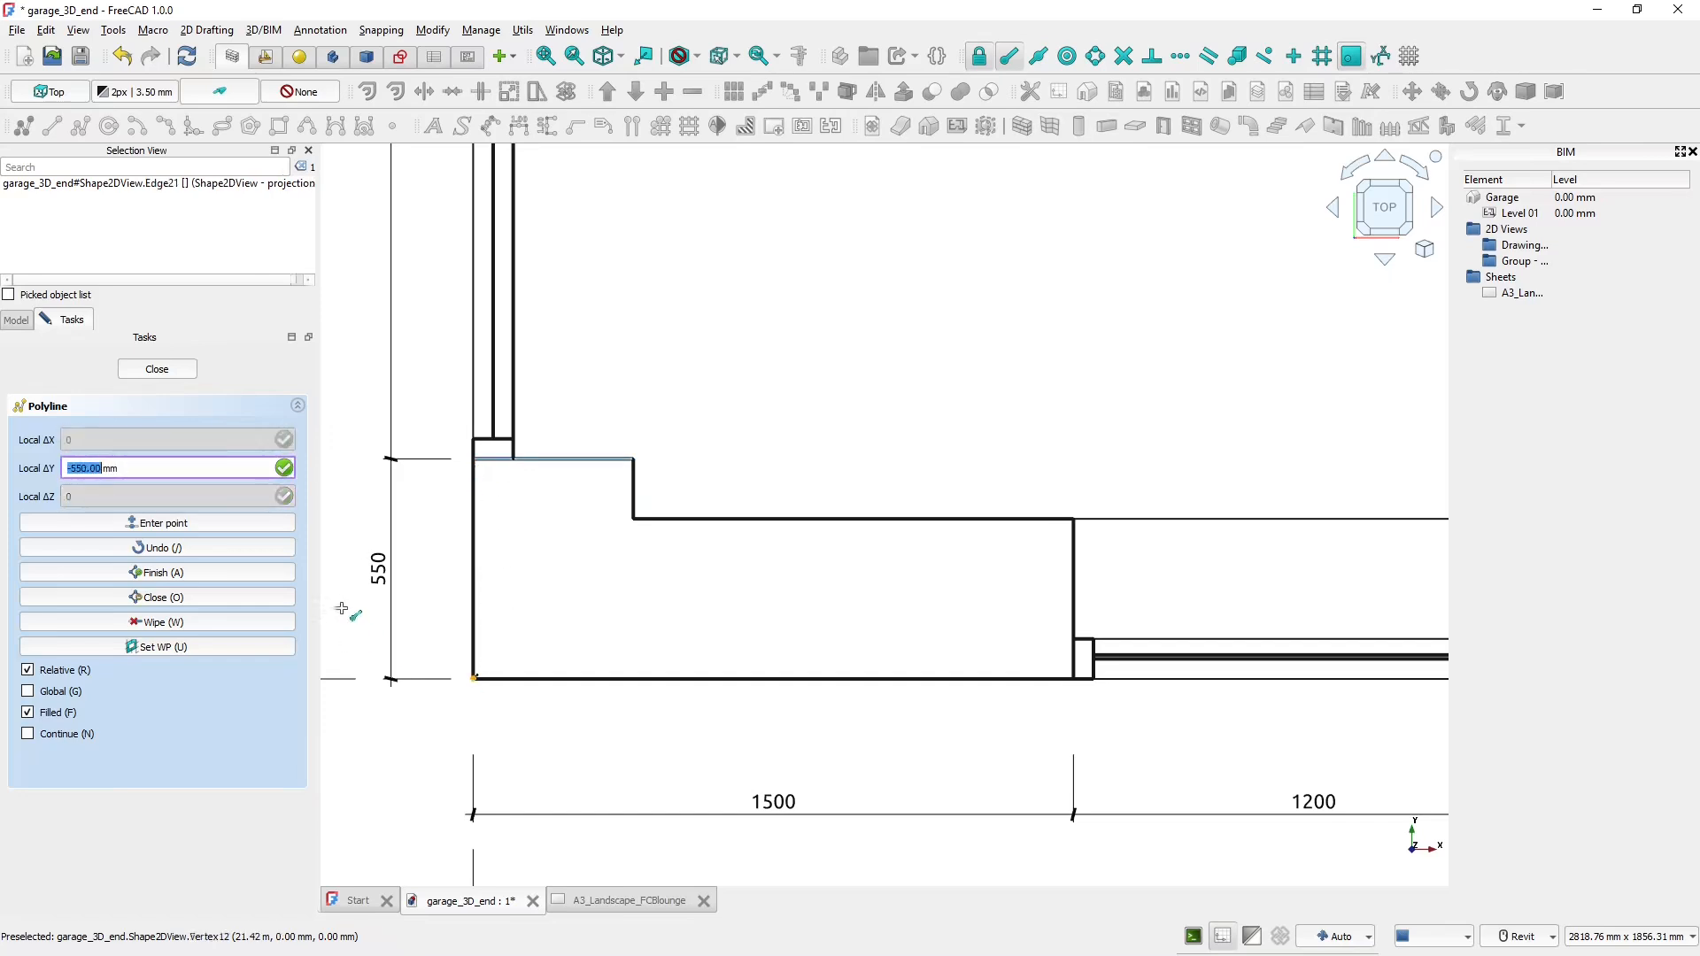
click(192, 598)
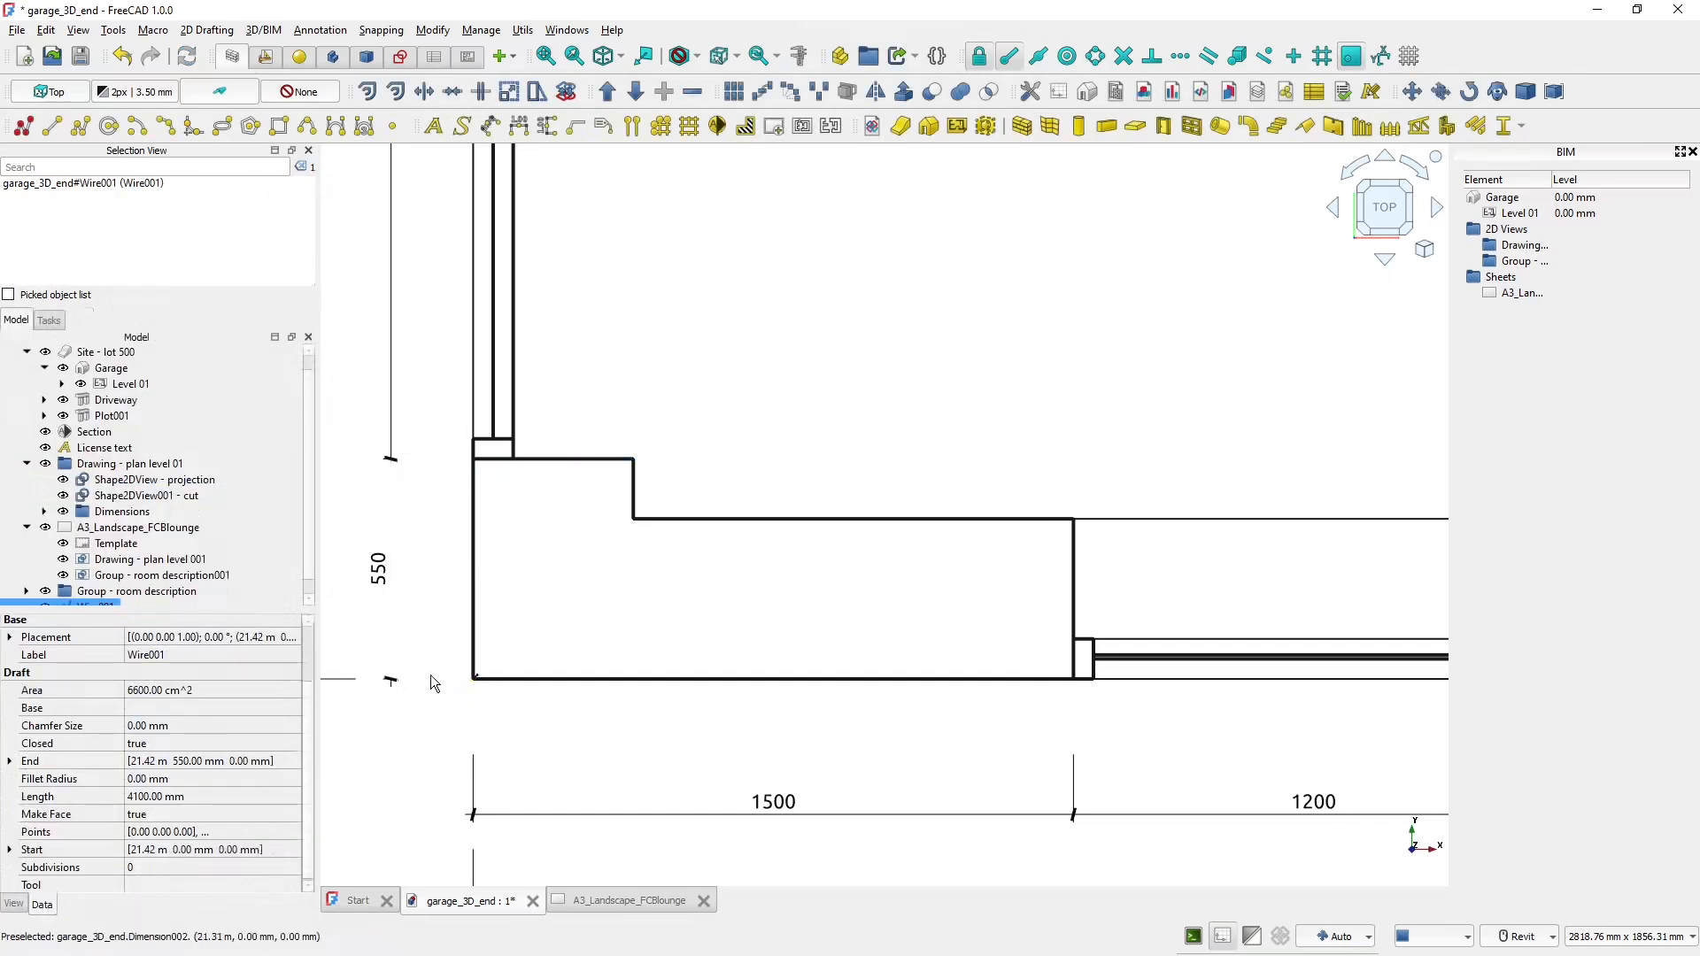
click(901, 349)
key(ctrl)
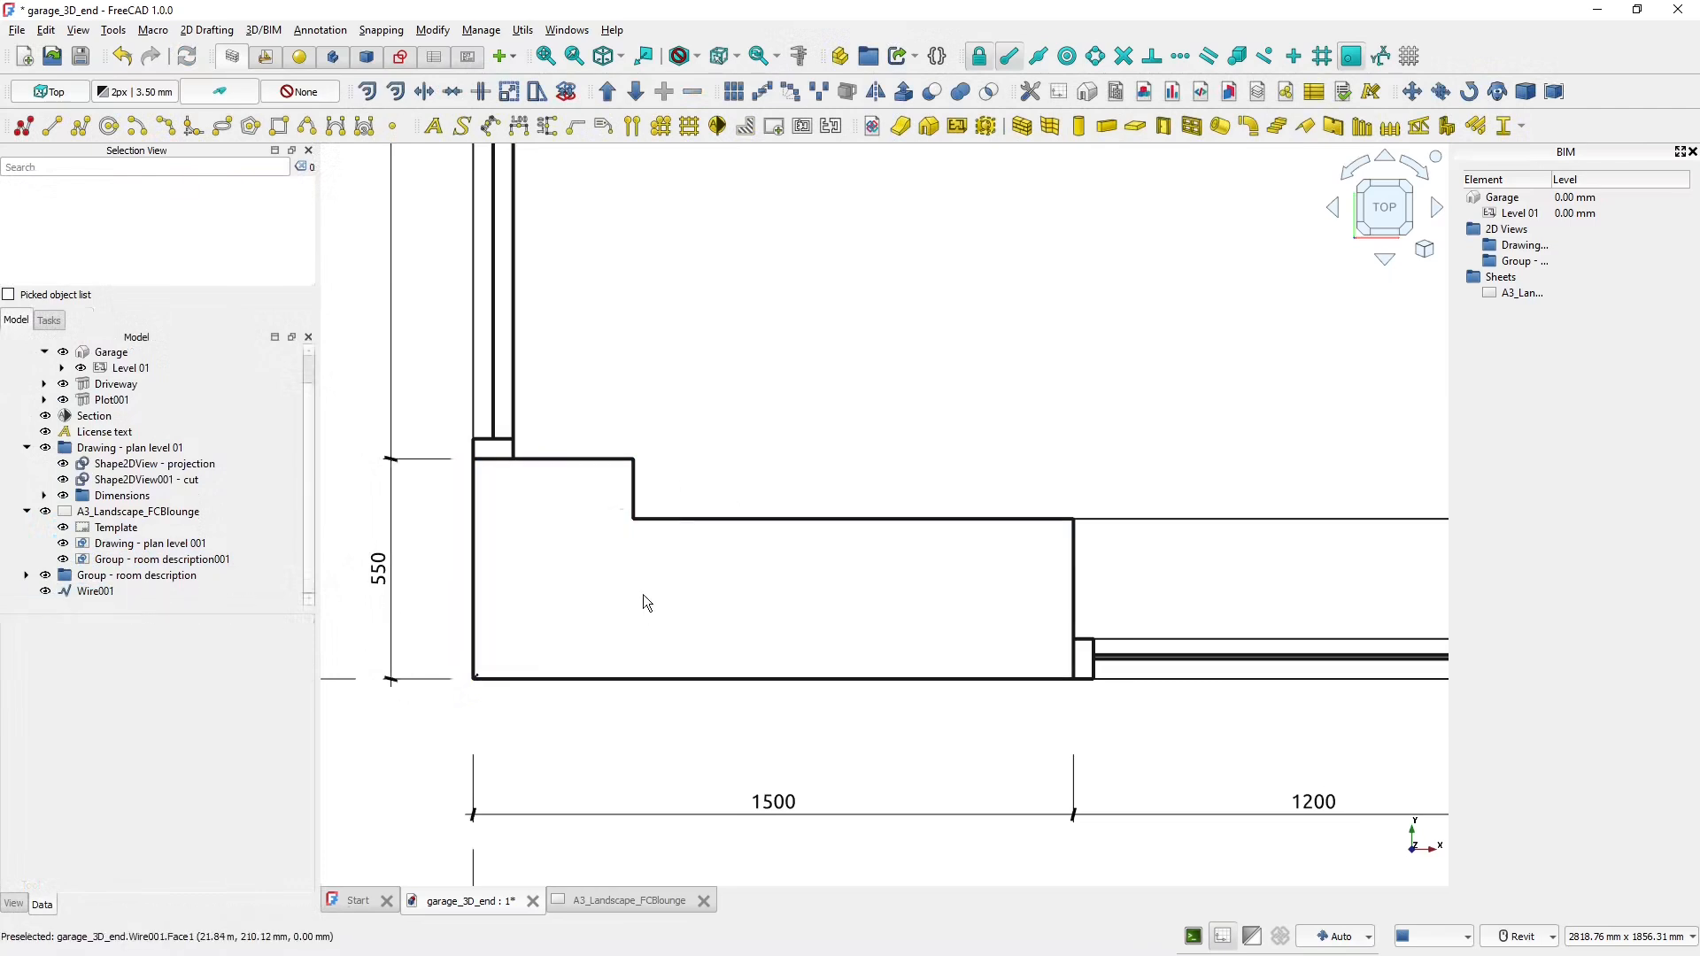
- Cover the 1500 mm wall piece between the two lower windows with a filled rectangle snapped to its opposite corners
scroll(709, 602, down, 3)
middle_drag(1211, 546, 812, 590)
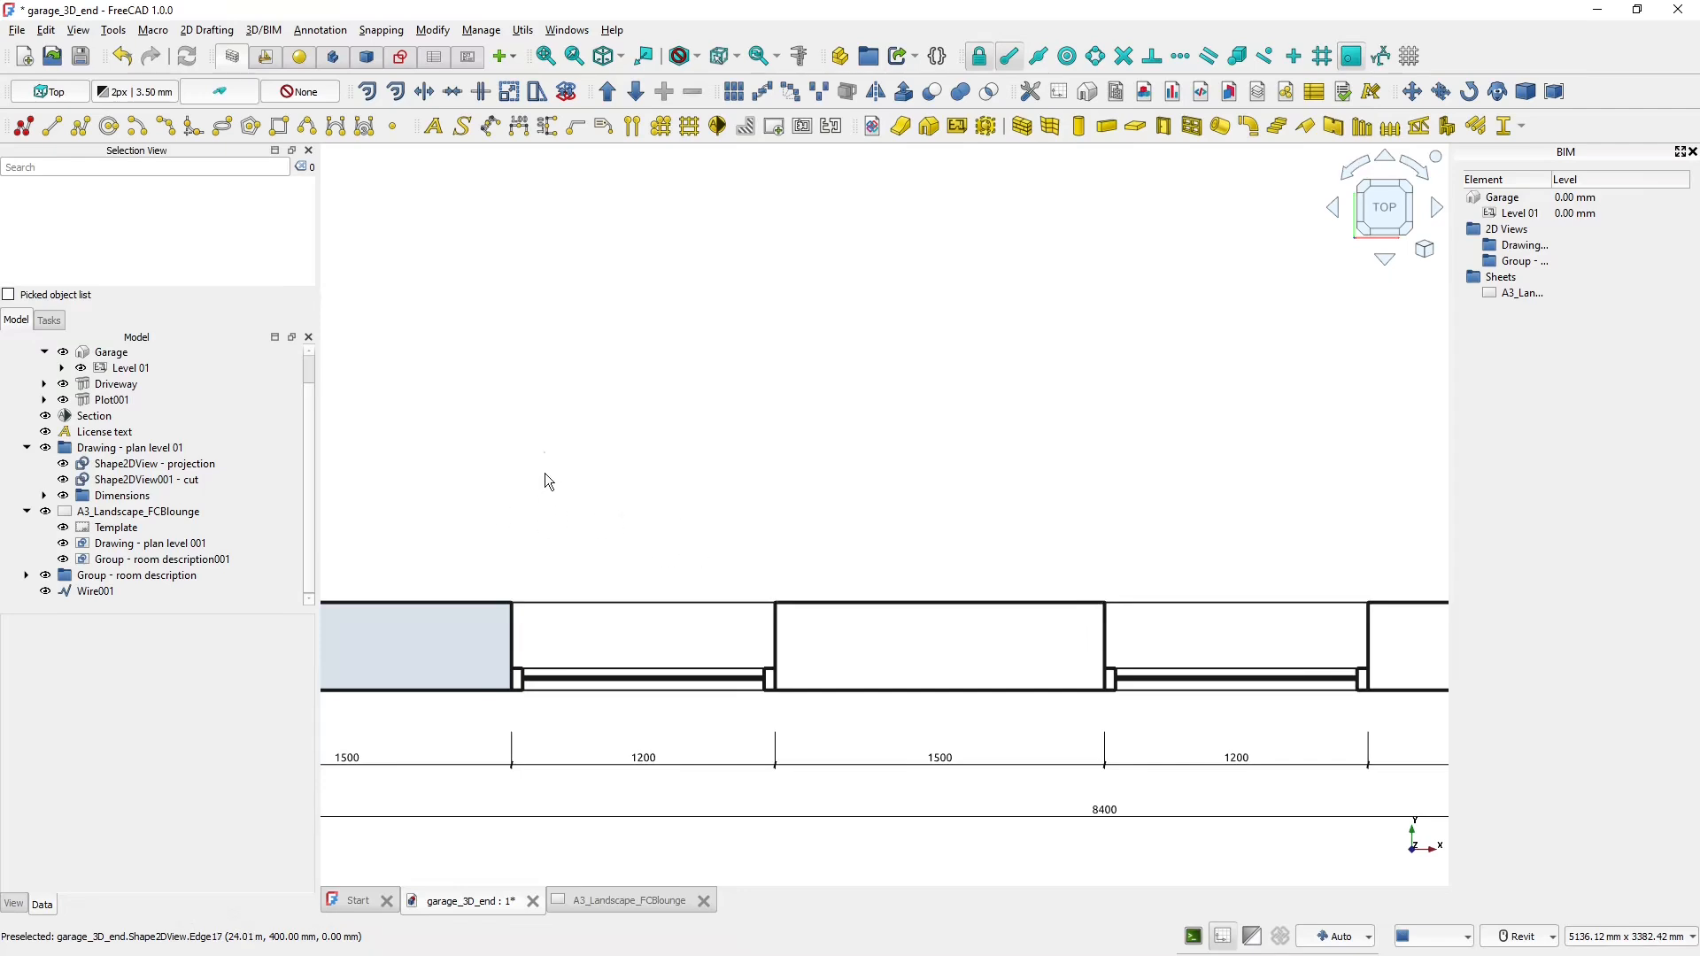
click(279, 126)
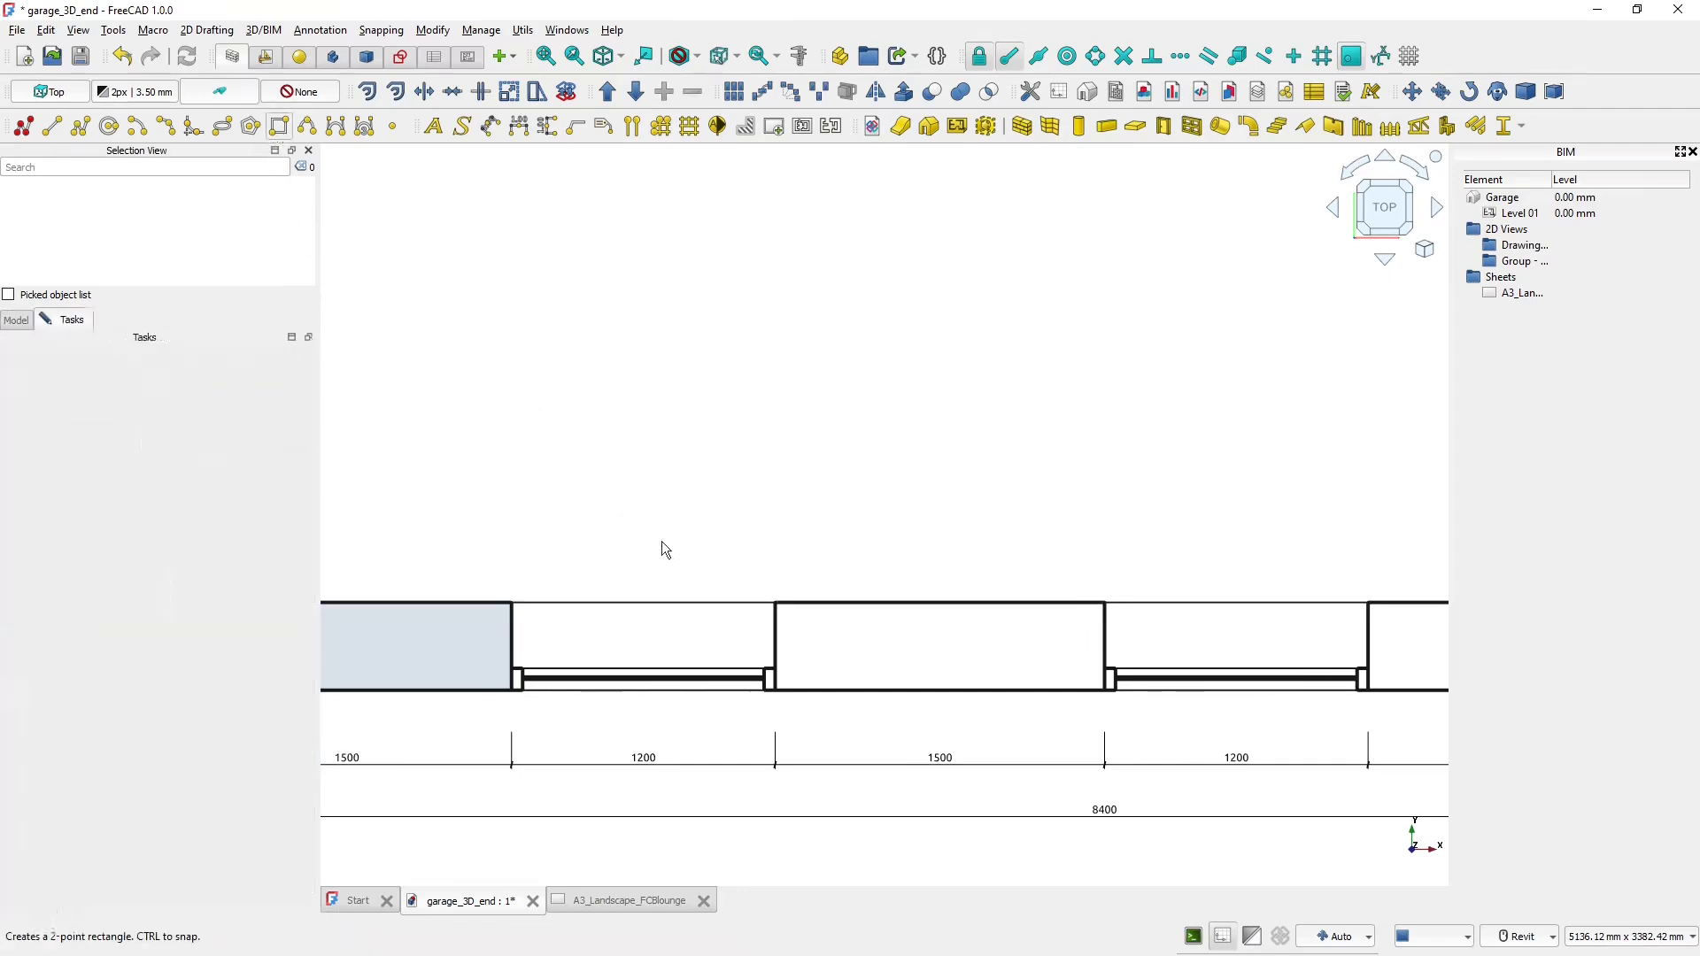
click(773, 691)
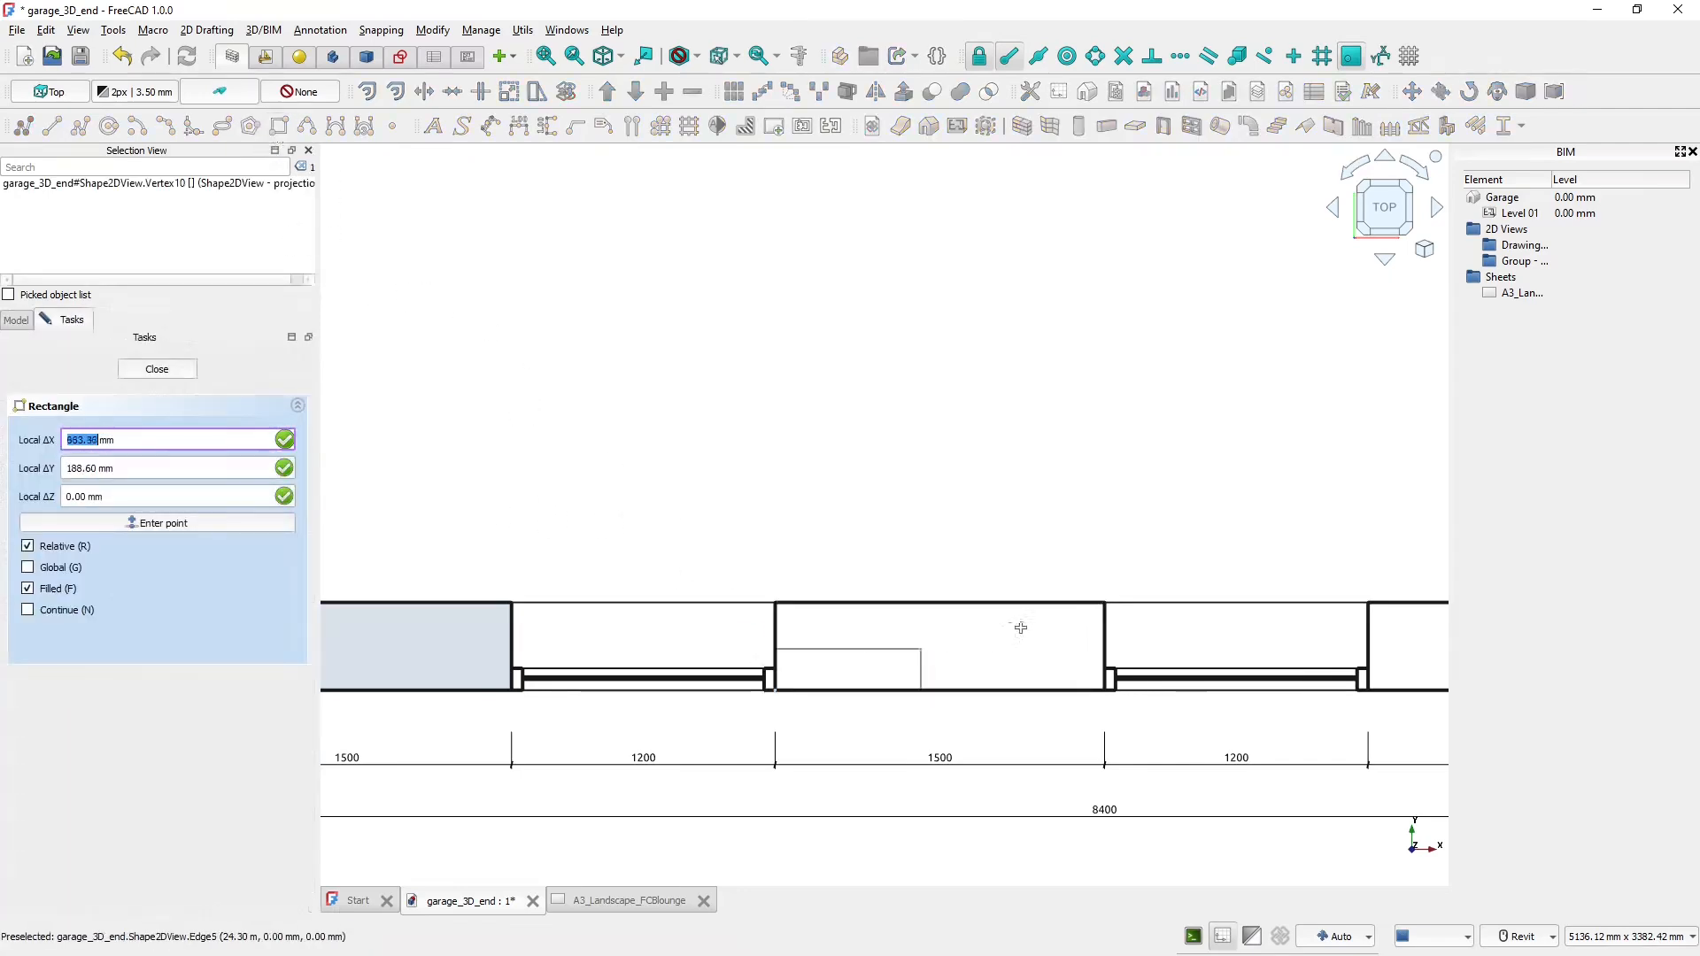
click(1103, 605)
middle_drag(1185, 571, 908, 581)
scroll(908, 581, down, 2)
click(1027, 524)
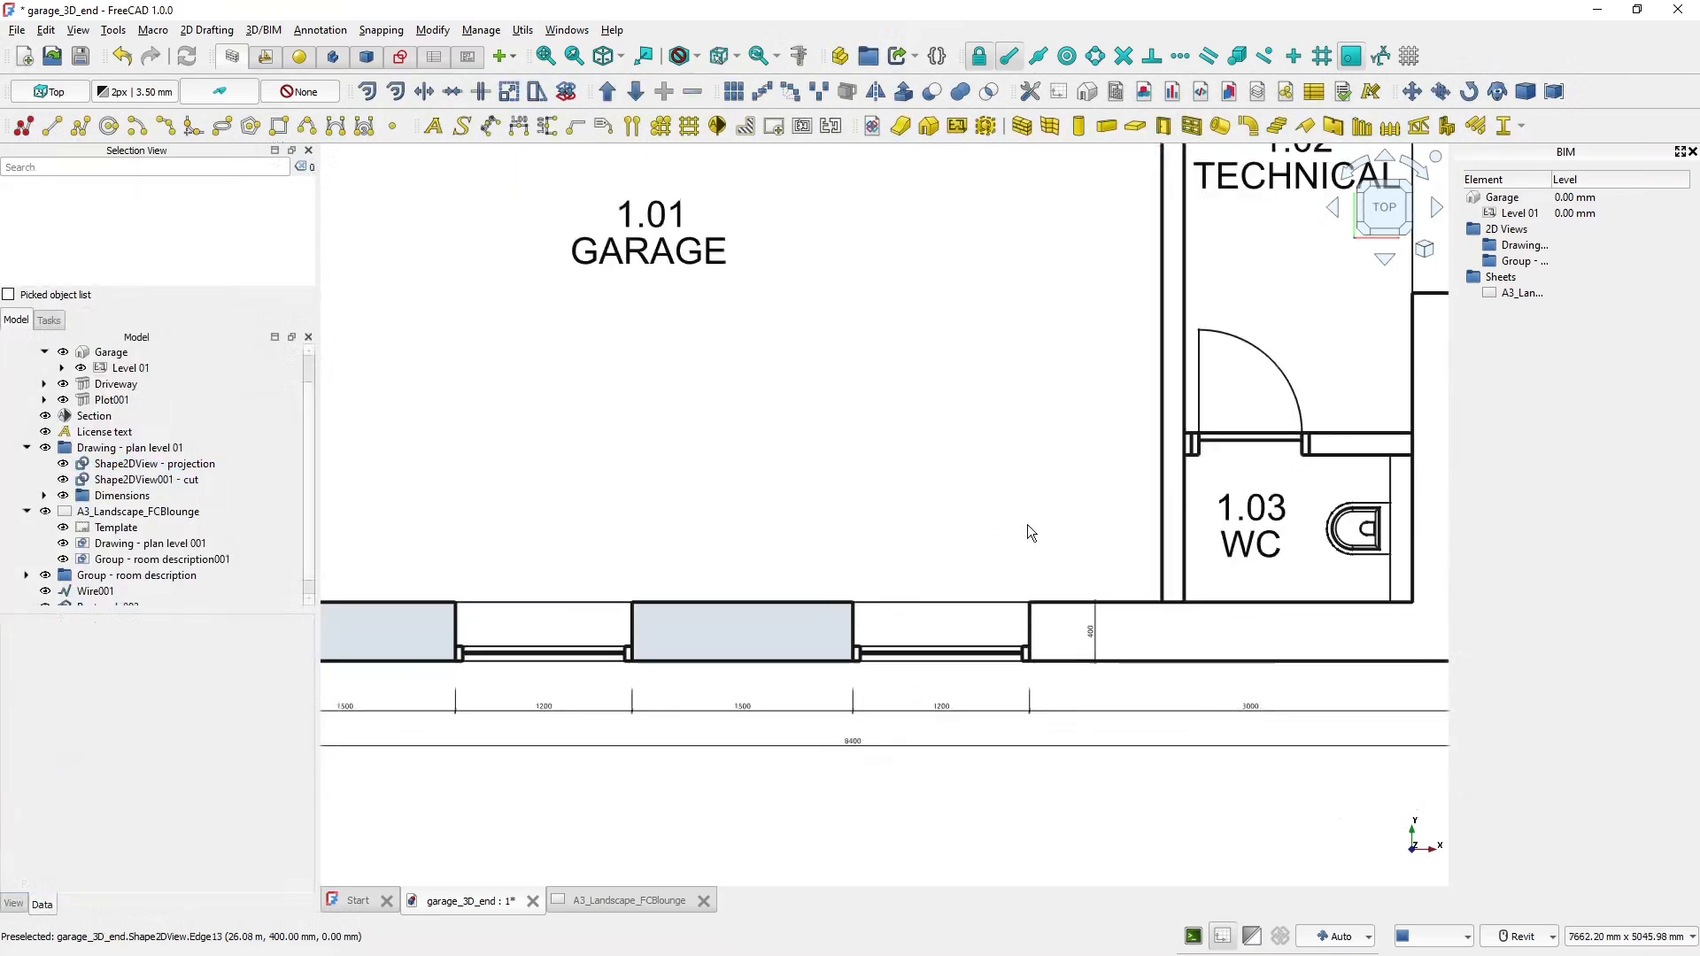
- Trace the L-shaped lower-right corner wall around the WC with a closed, filled polyline snapped to its endpoints
middle_drag(1028, 524, 778, 539)
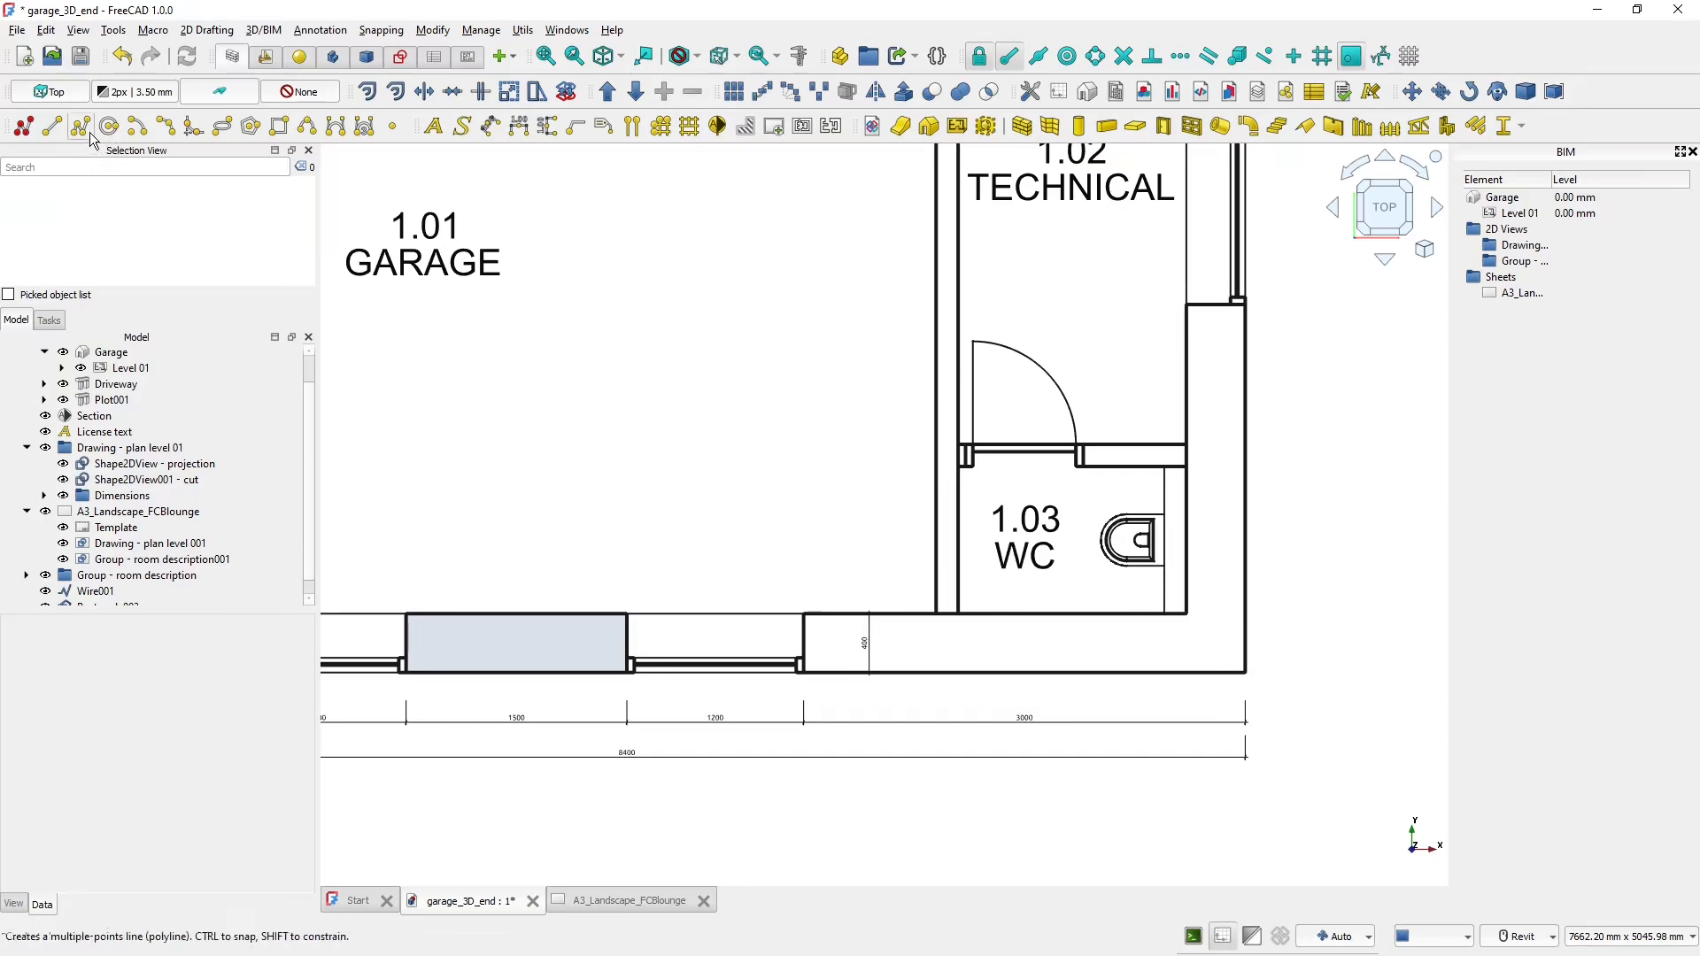
click(818, 679)
click(1244, 671)
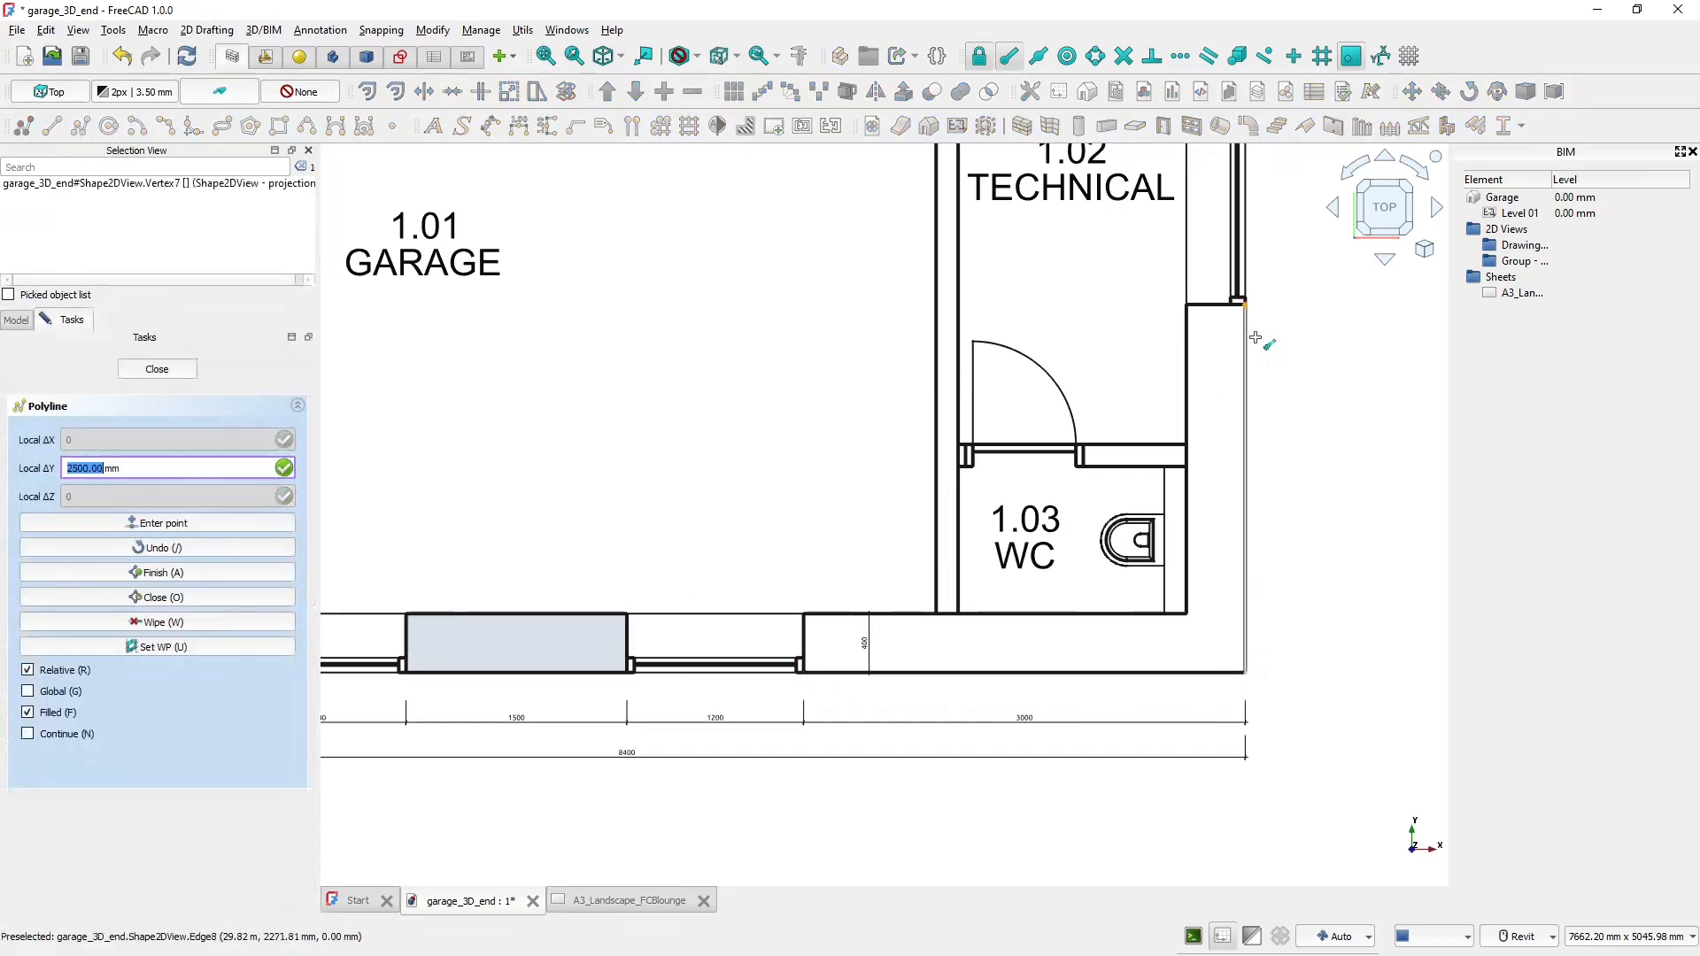
click(1256, 338)
click(1193, 309)
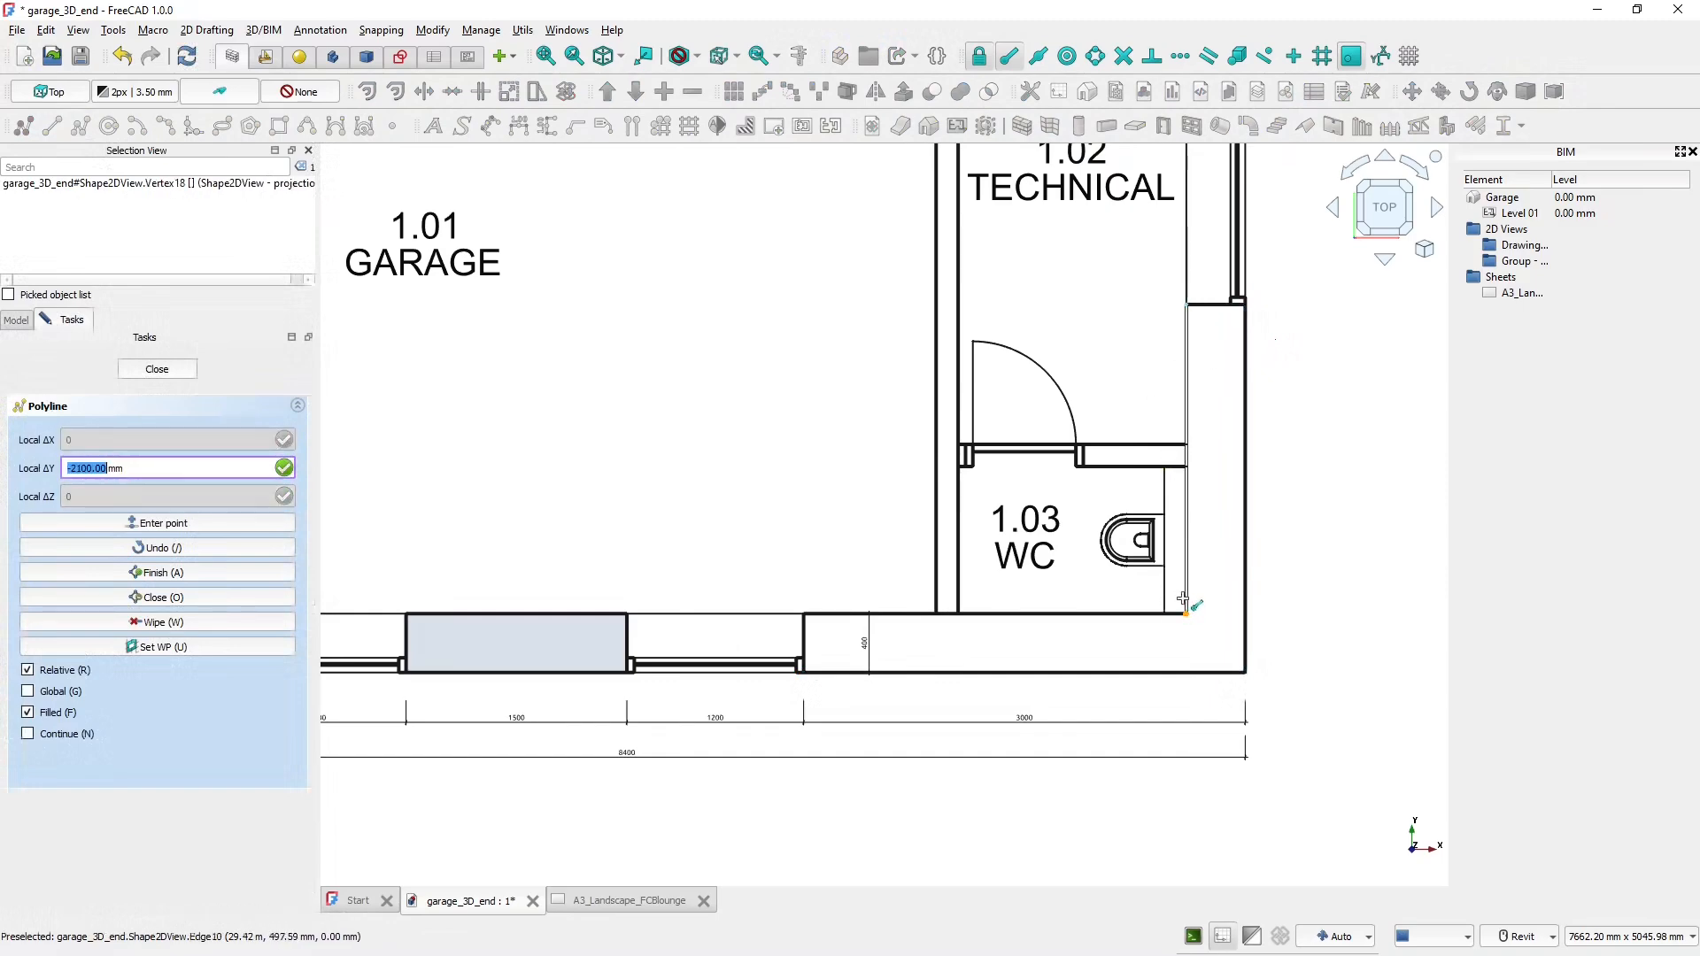
click(1188, 613)
click(816, 624)
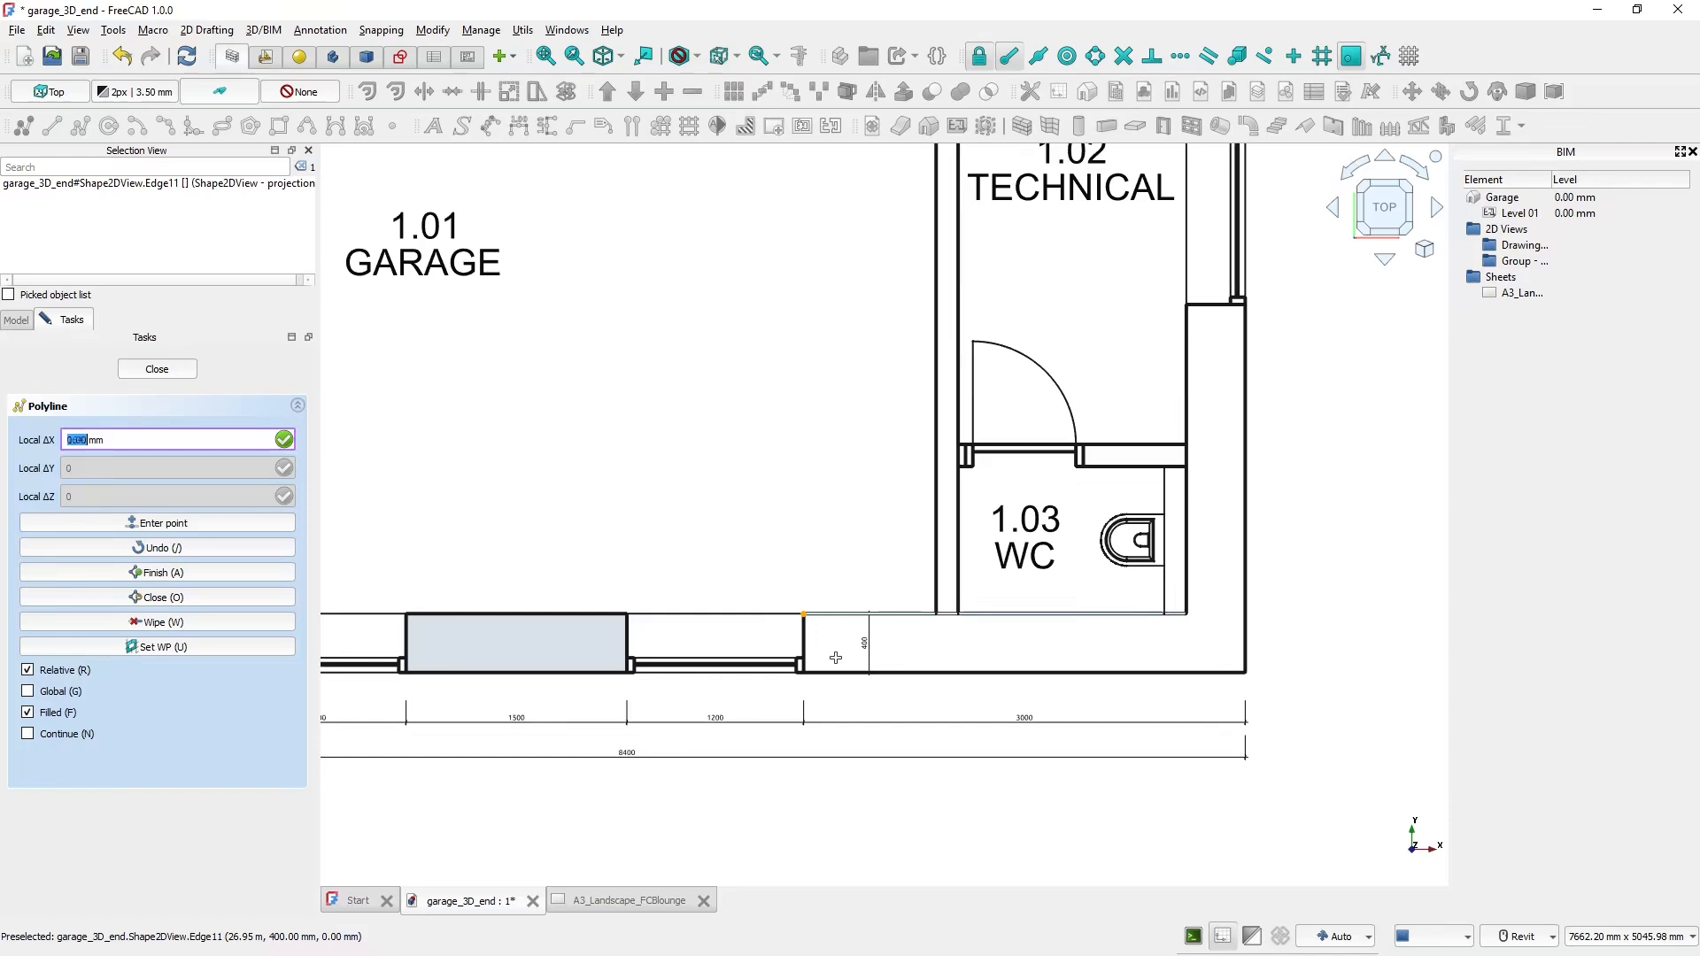
click(236, 597)
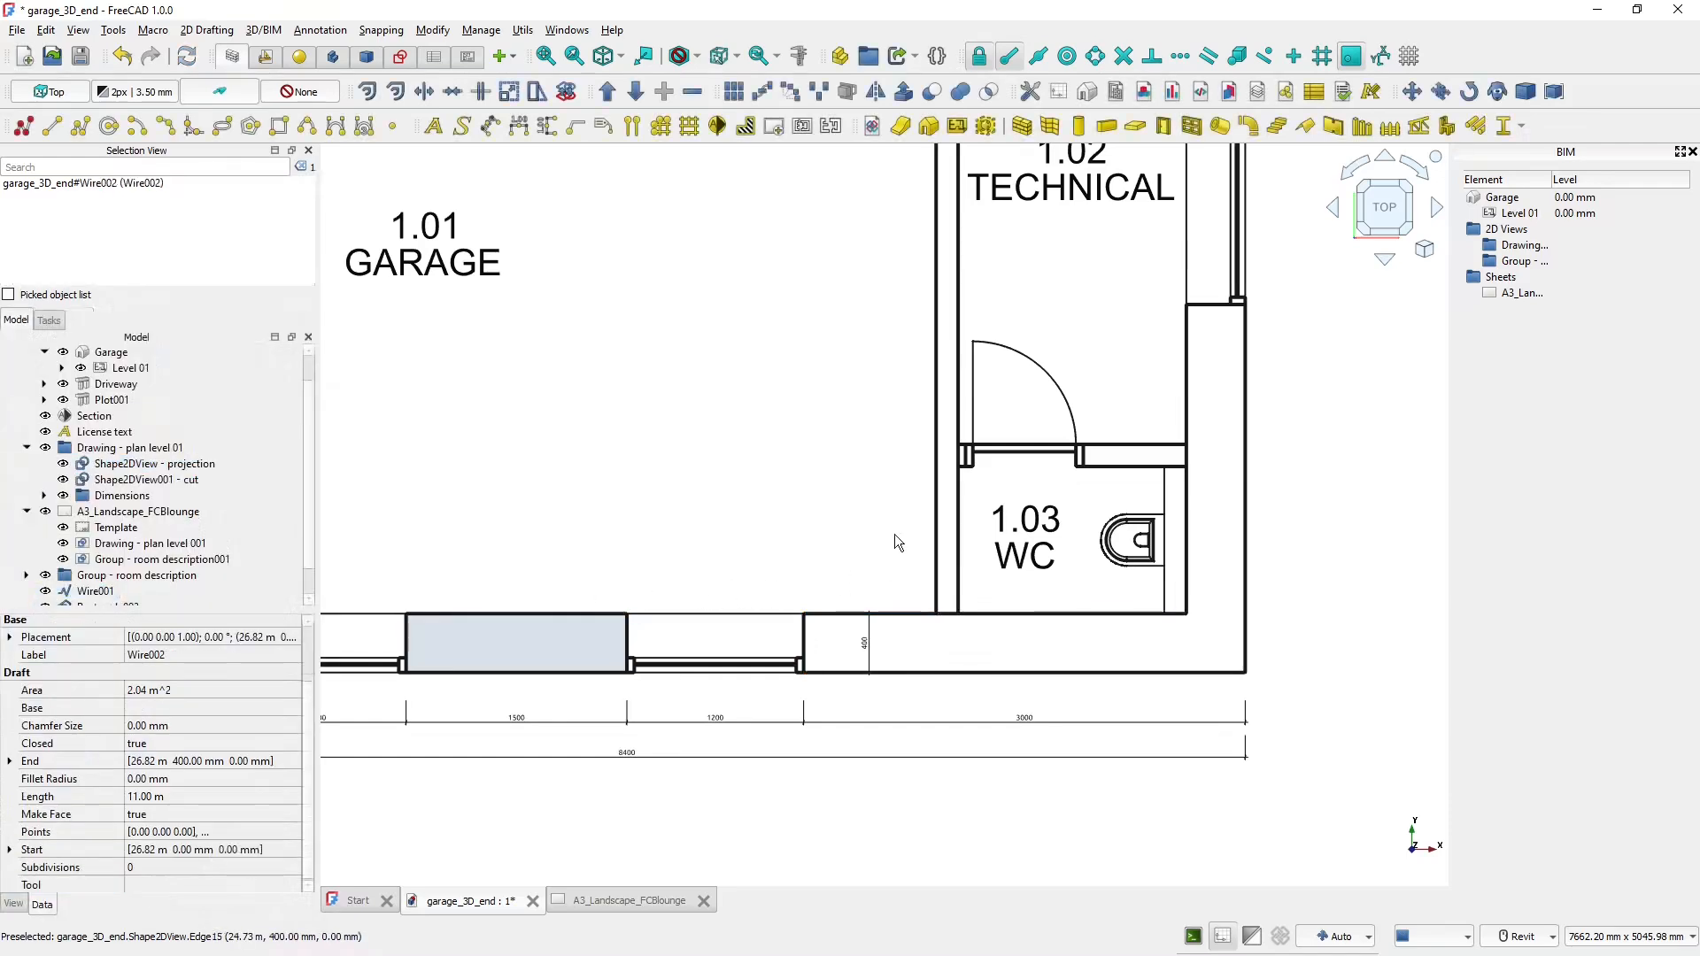
click(850, 474)
- Trace the upper-right corner wall, from the technical room window to the exterior door, with a closed, filled polyline
middle_drag(852, 474, 901, 625)
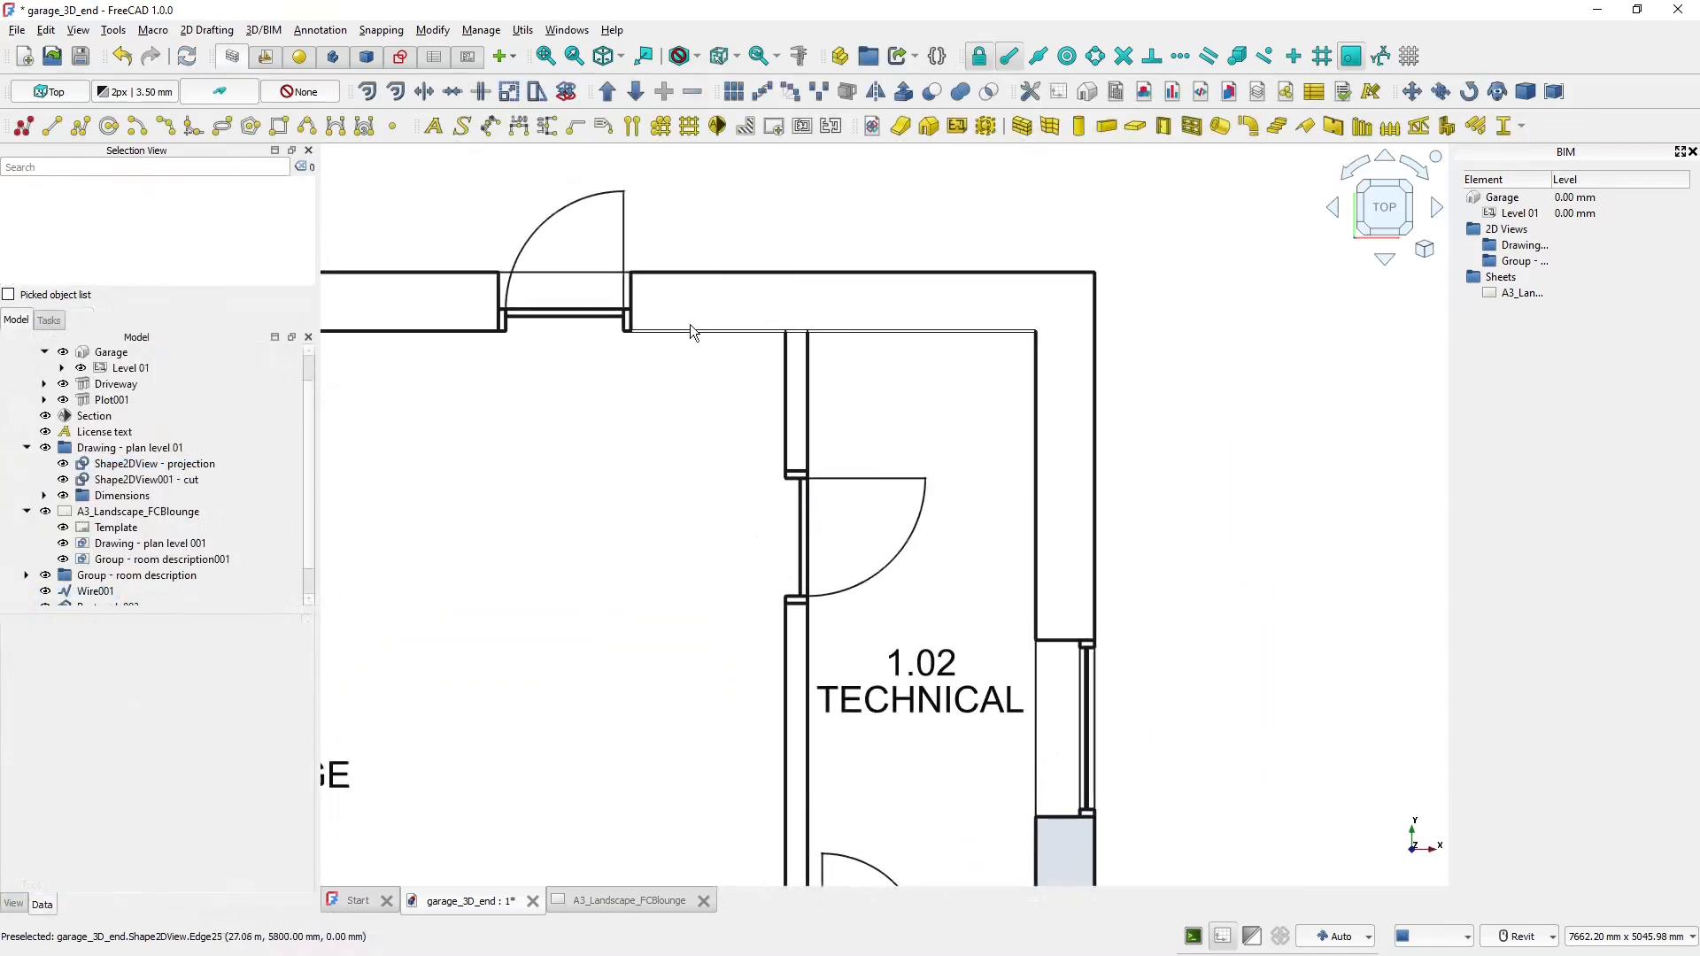
click(81, 126)
click(1095, 600)
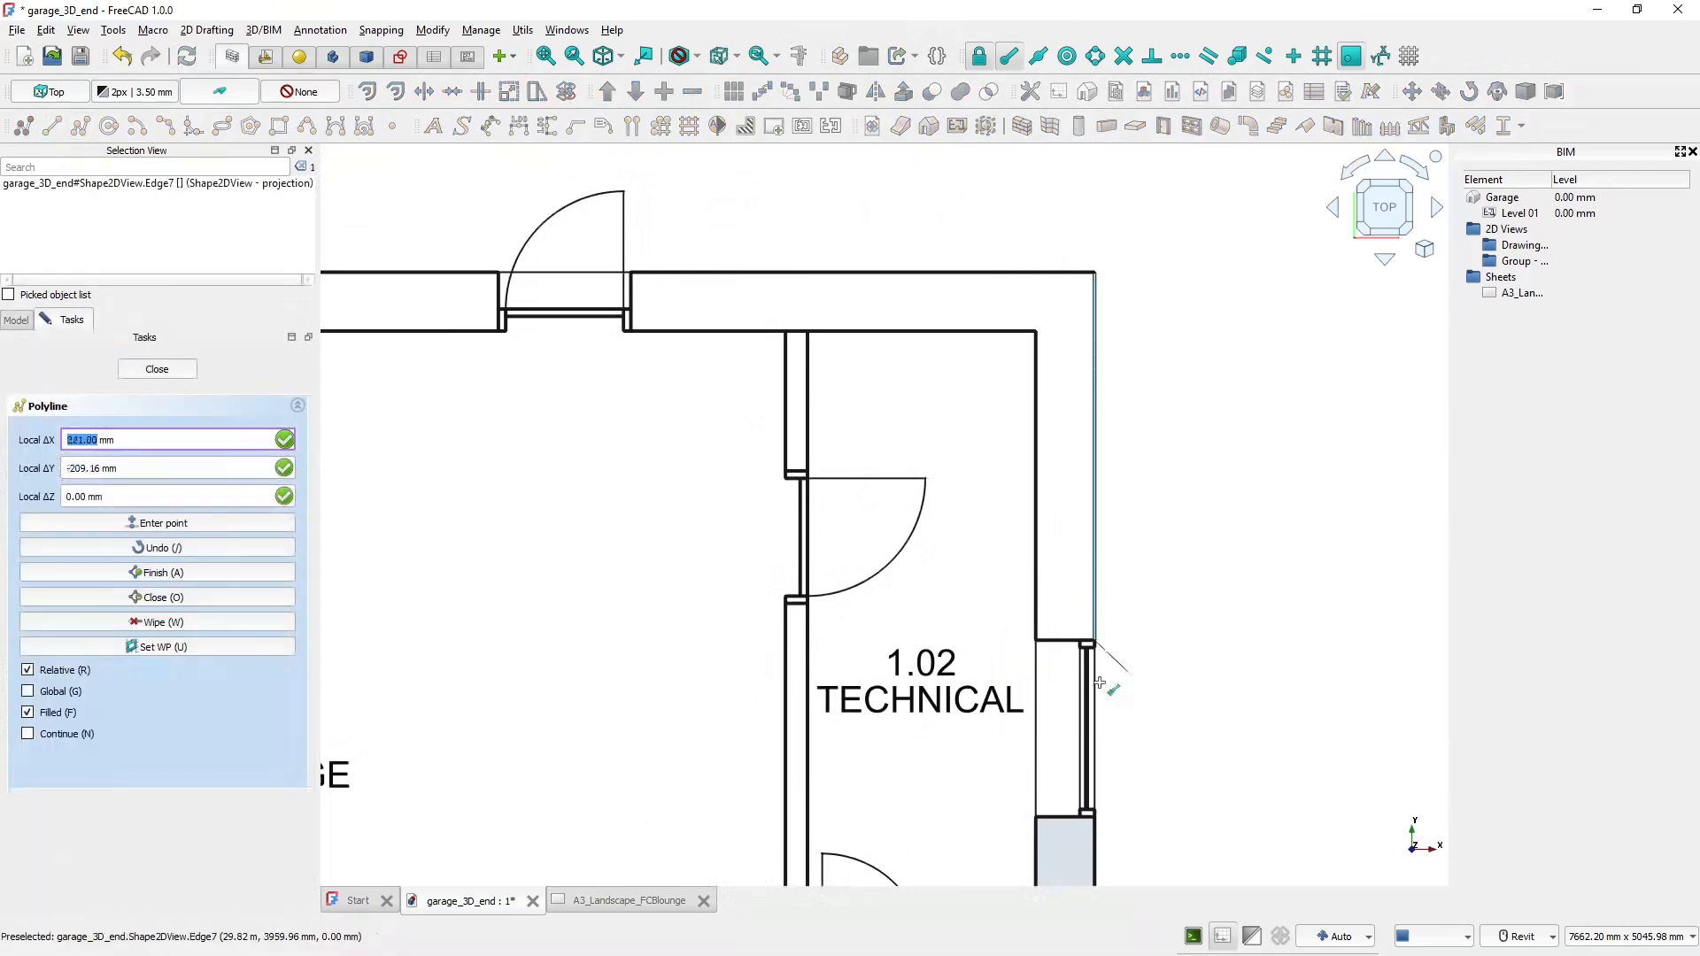
scroll(1107, 655, up, 3)
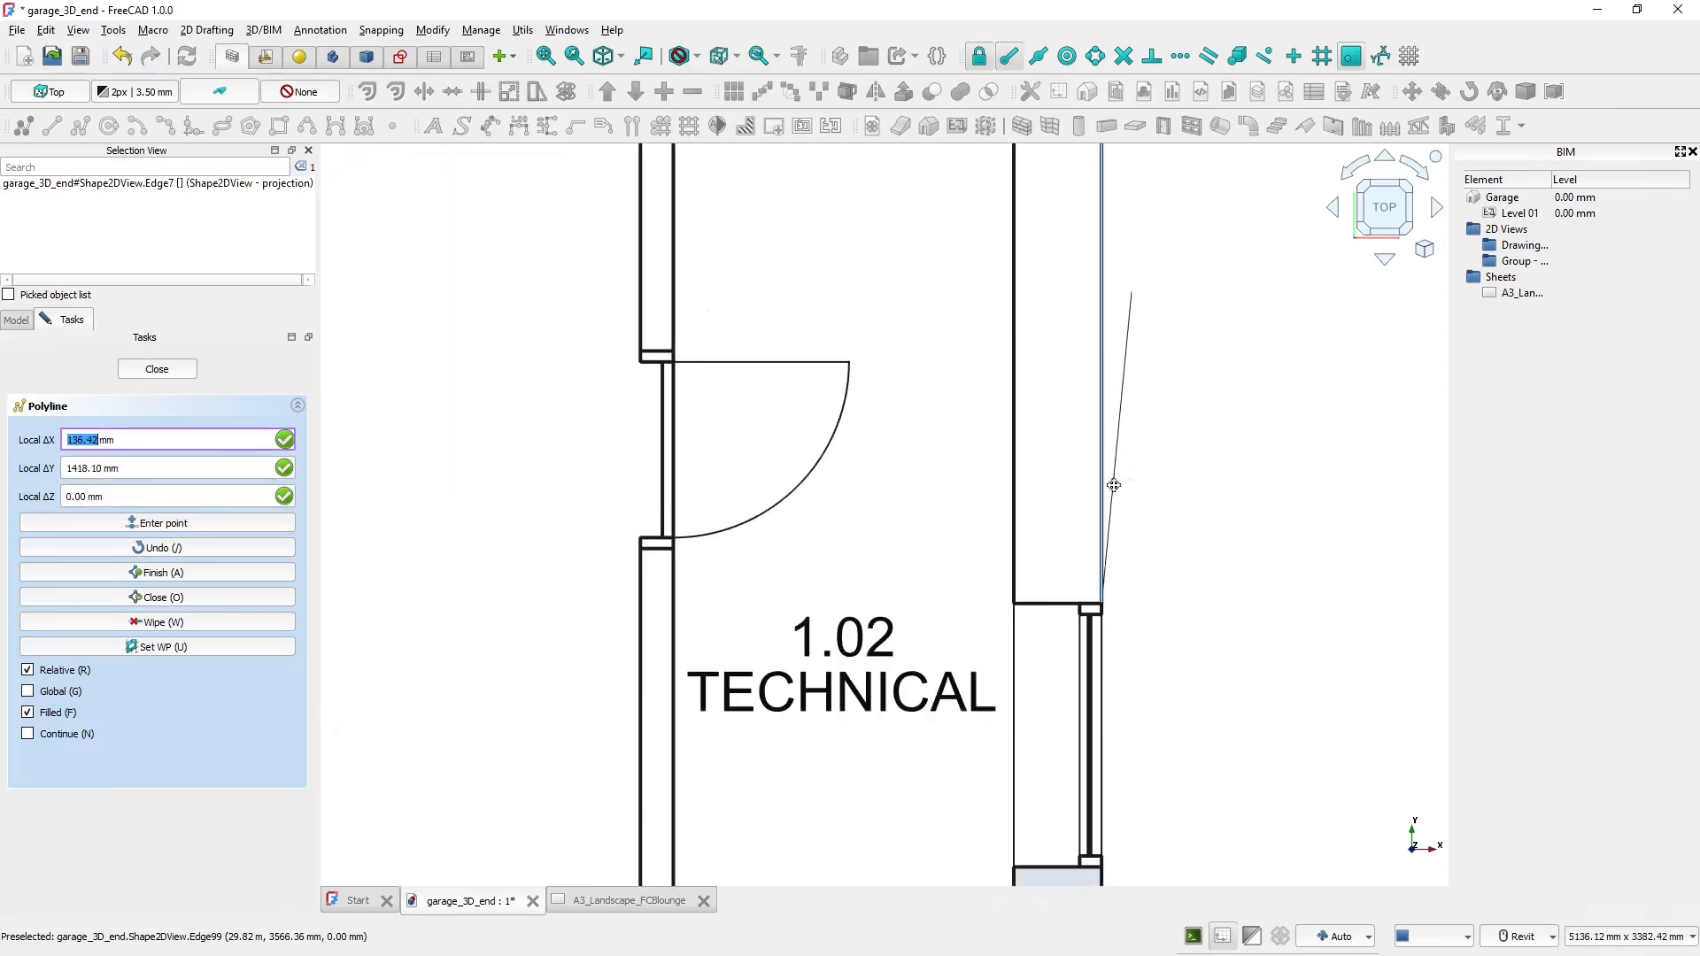
middle_drag(1114, 486, 1103, 788)
click(1095, 360)
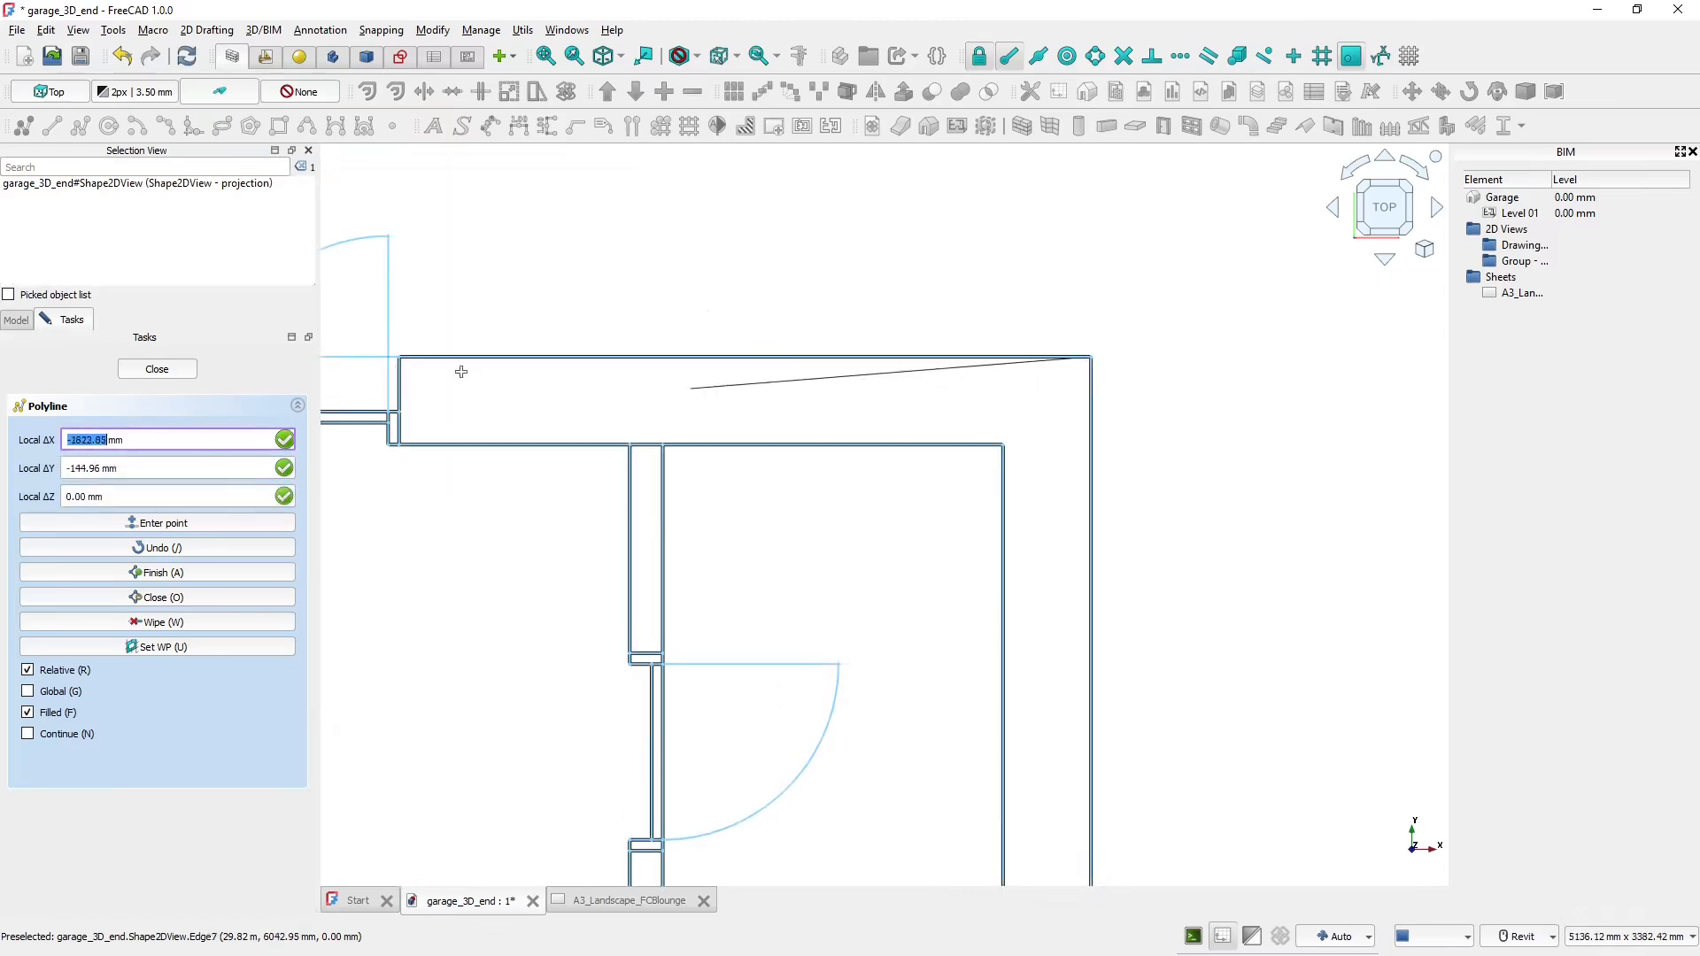
click(413, 358)
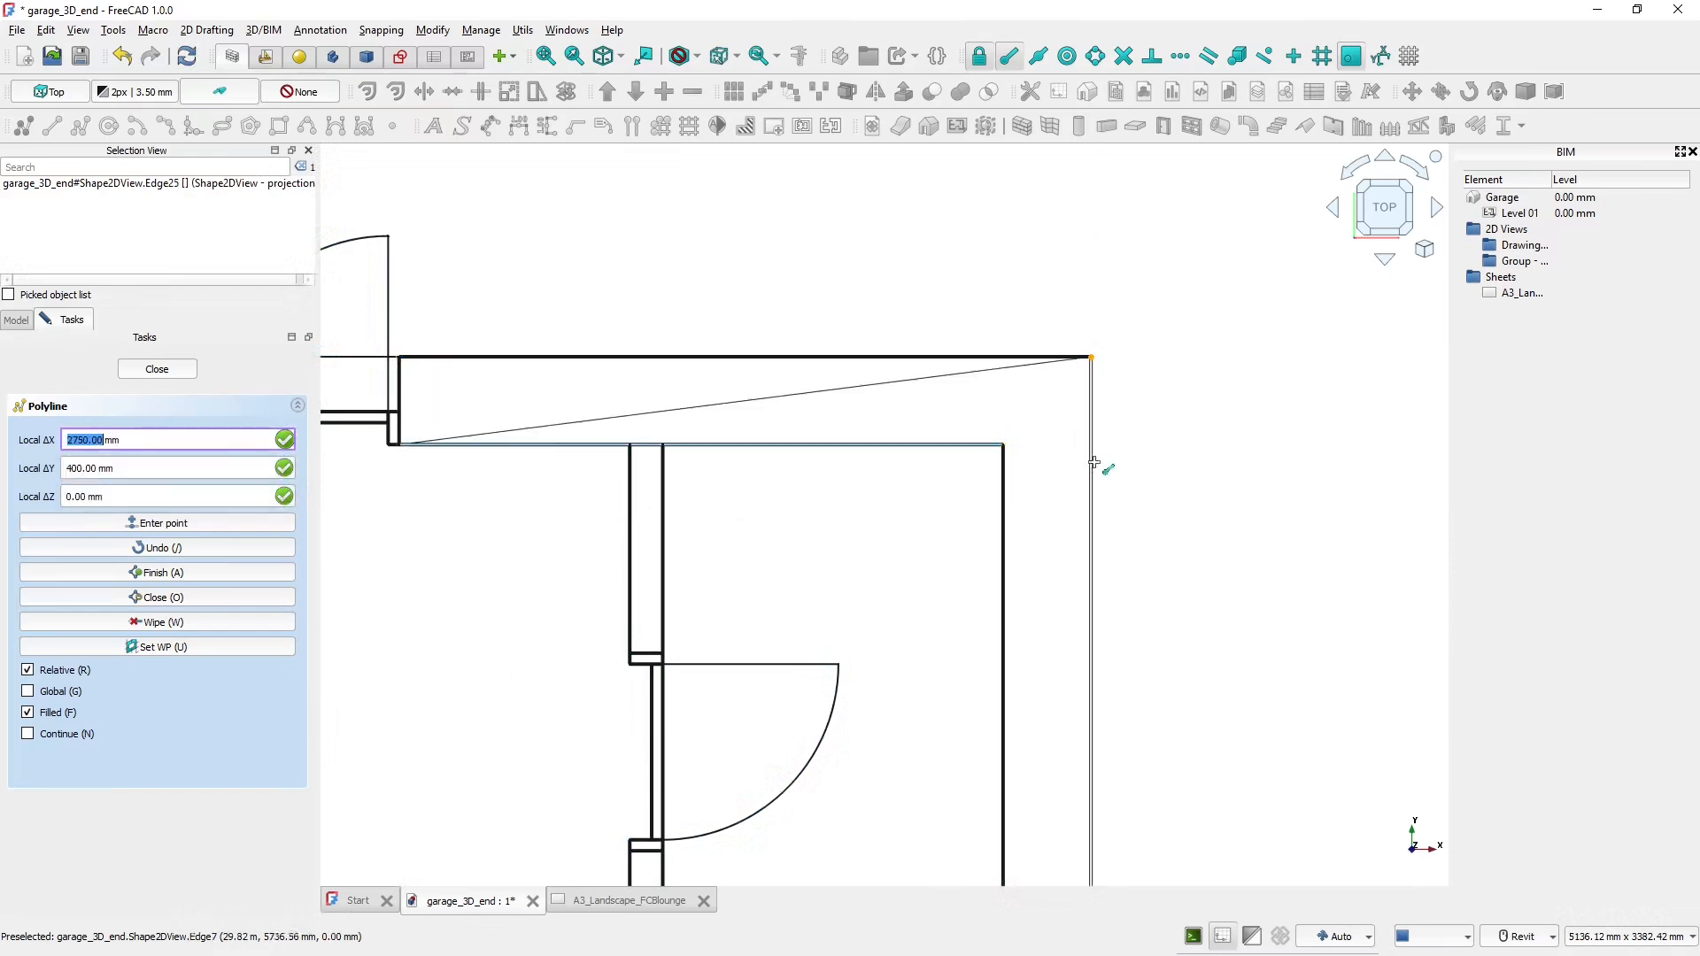
click(1003, 445)
middle_drag(1041, 834, 1040, 526)
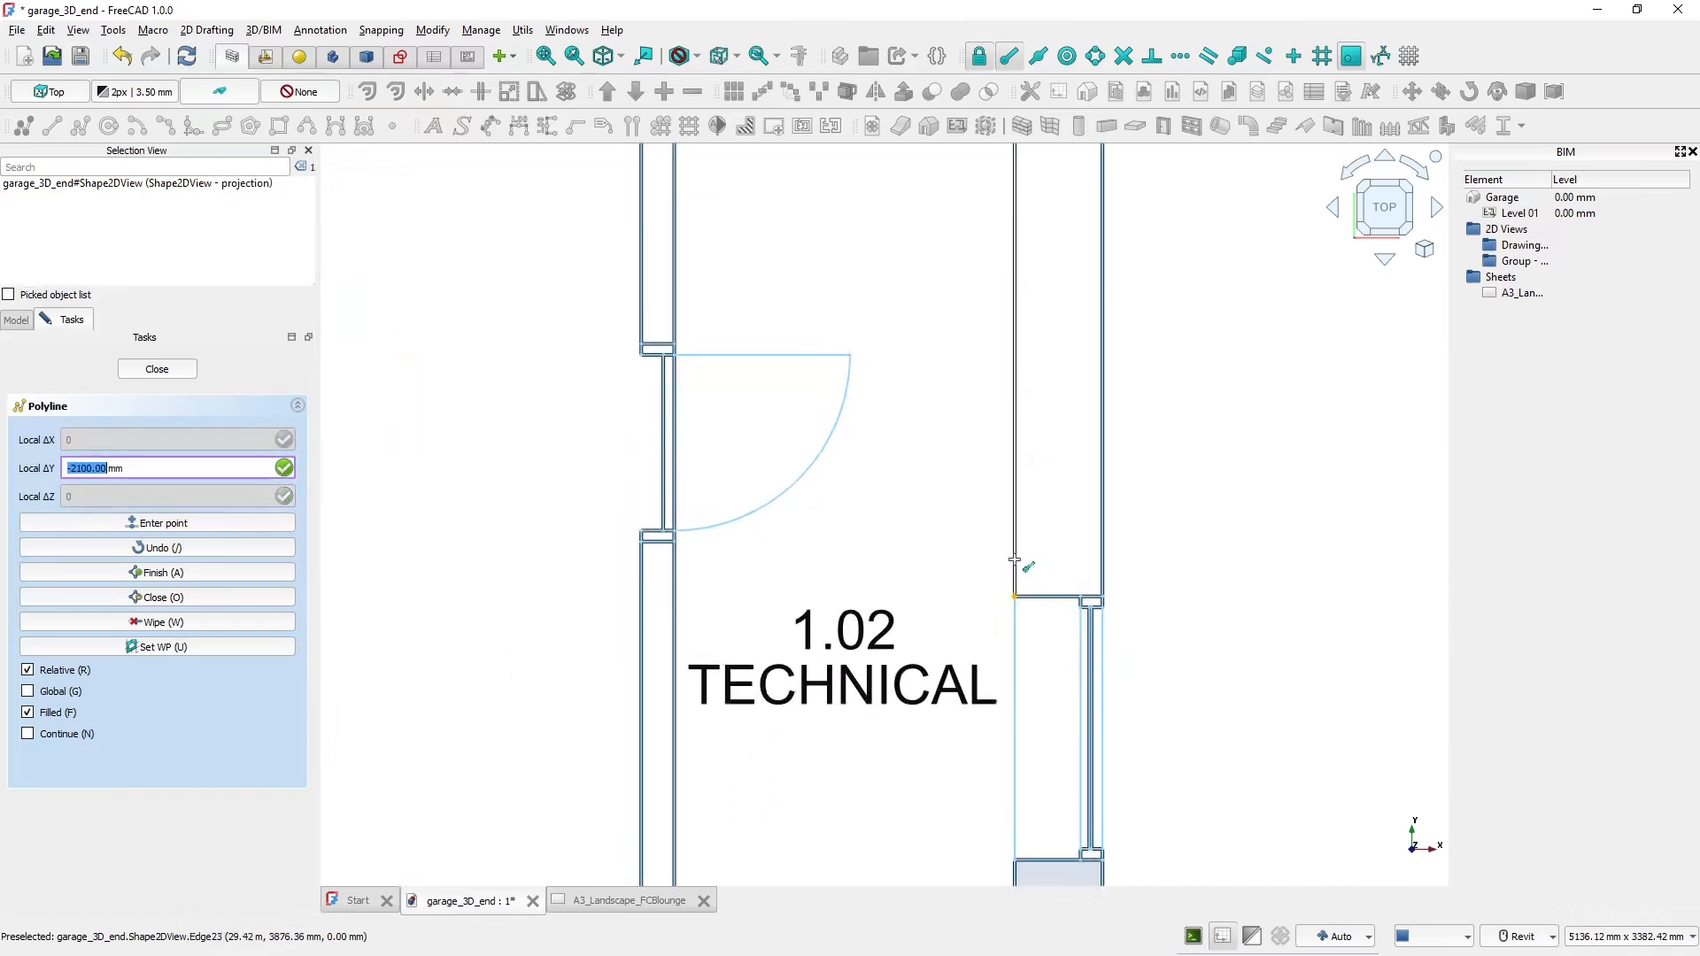
click(1016, 571)
click(176, 599)
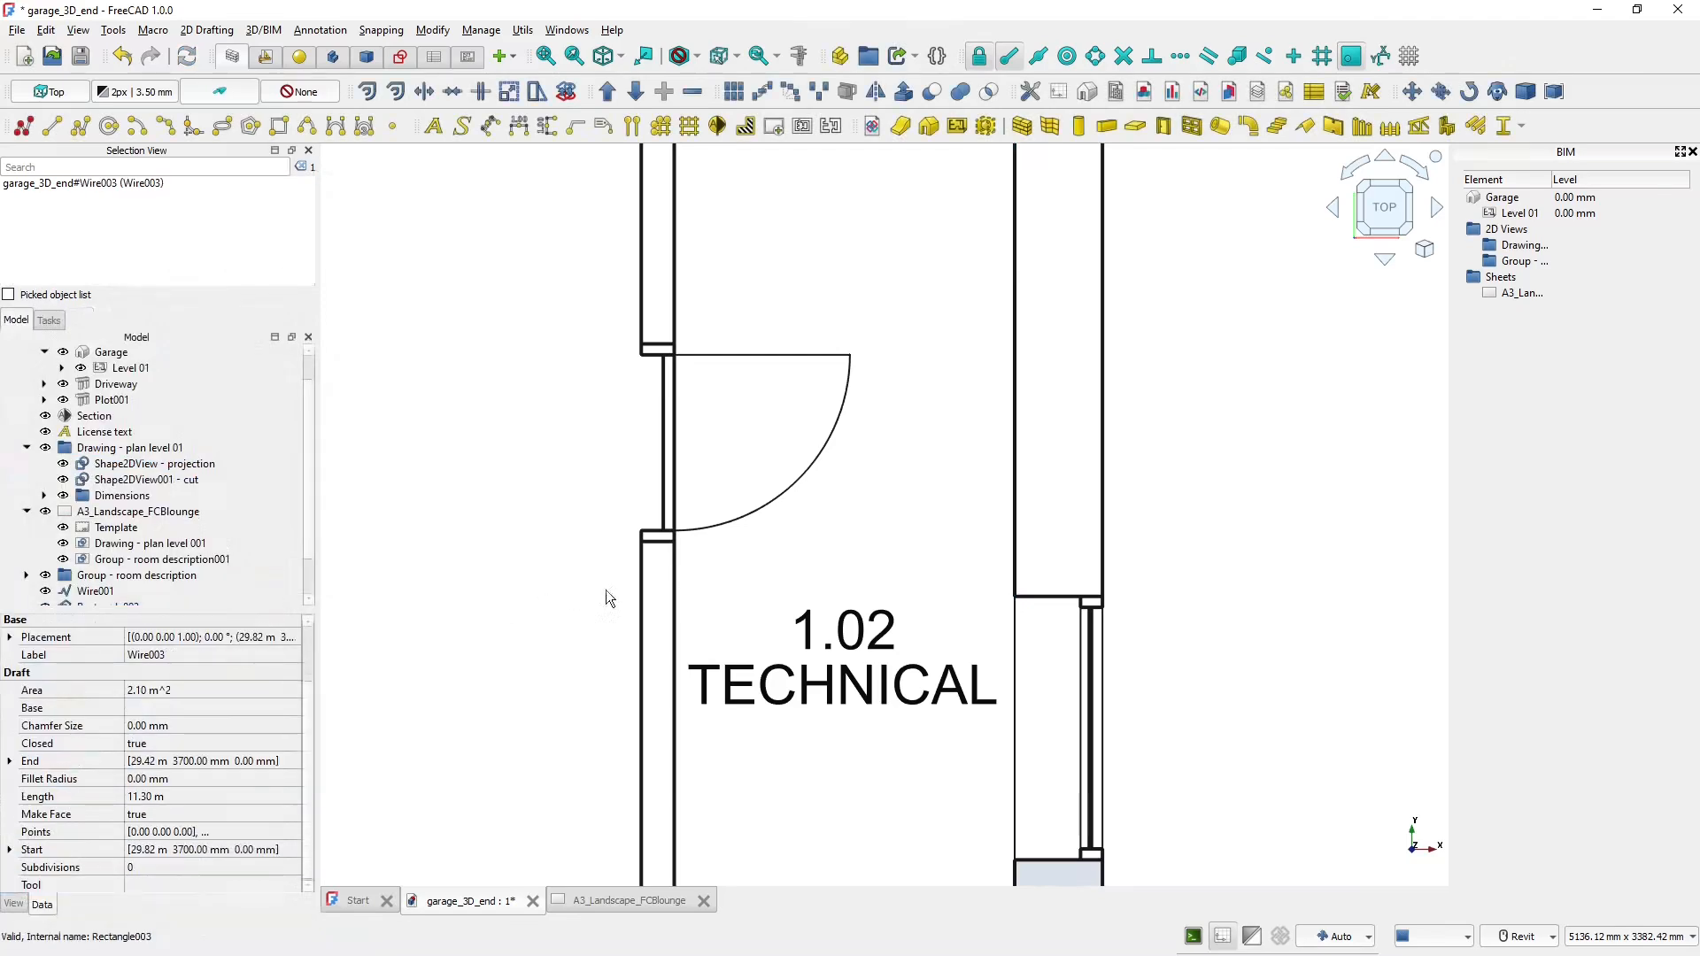
scroll(606, 590, down, 5)
click(699, 455)
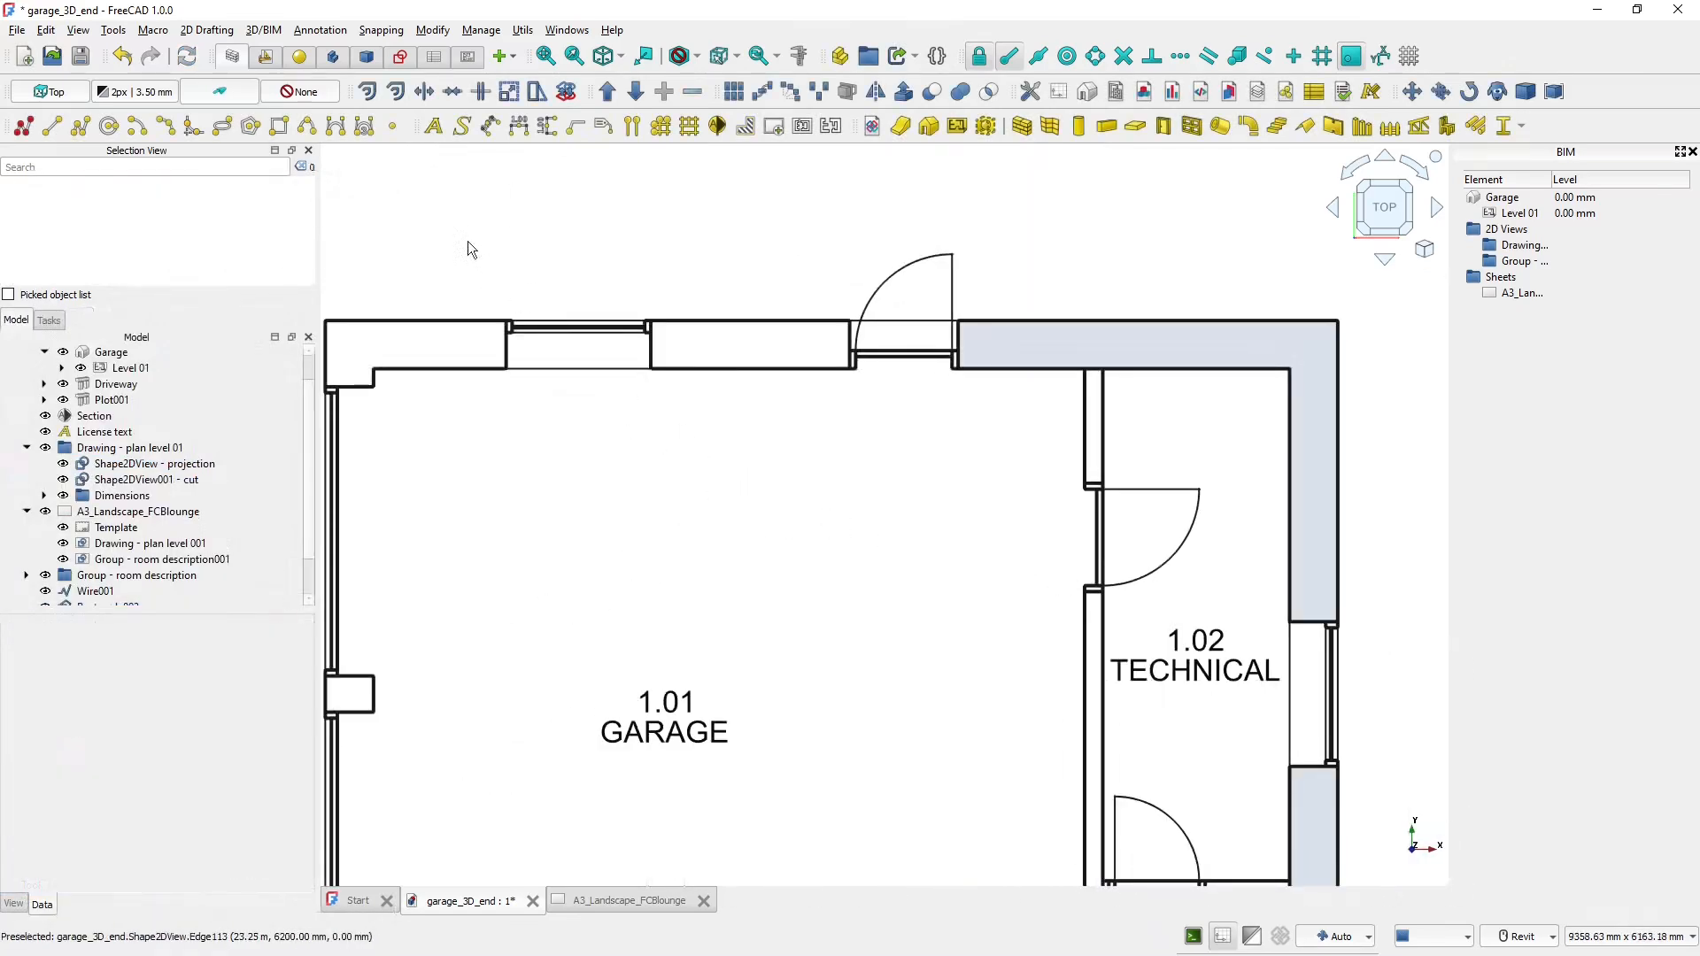
- Cover the upper wall piece between the window and the exterior door with a filled 1650 x 400 mm rectangle
click(279, 126)
click(652, 368)
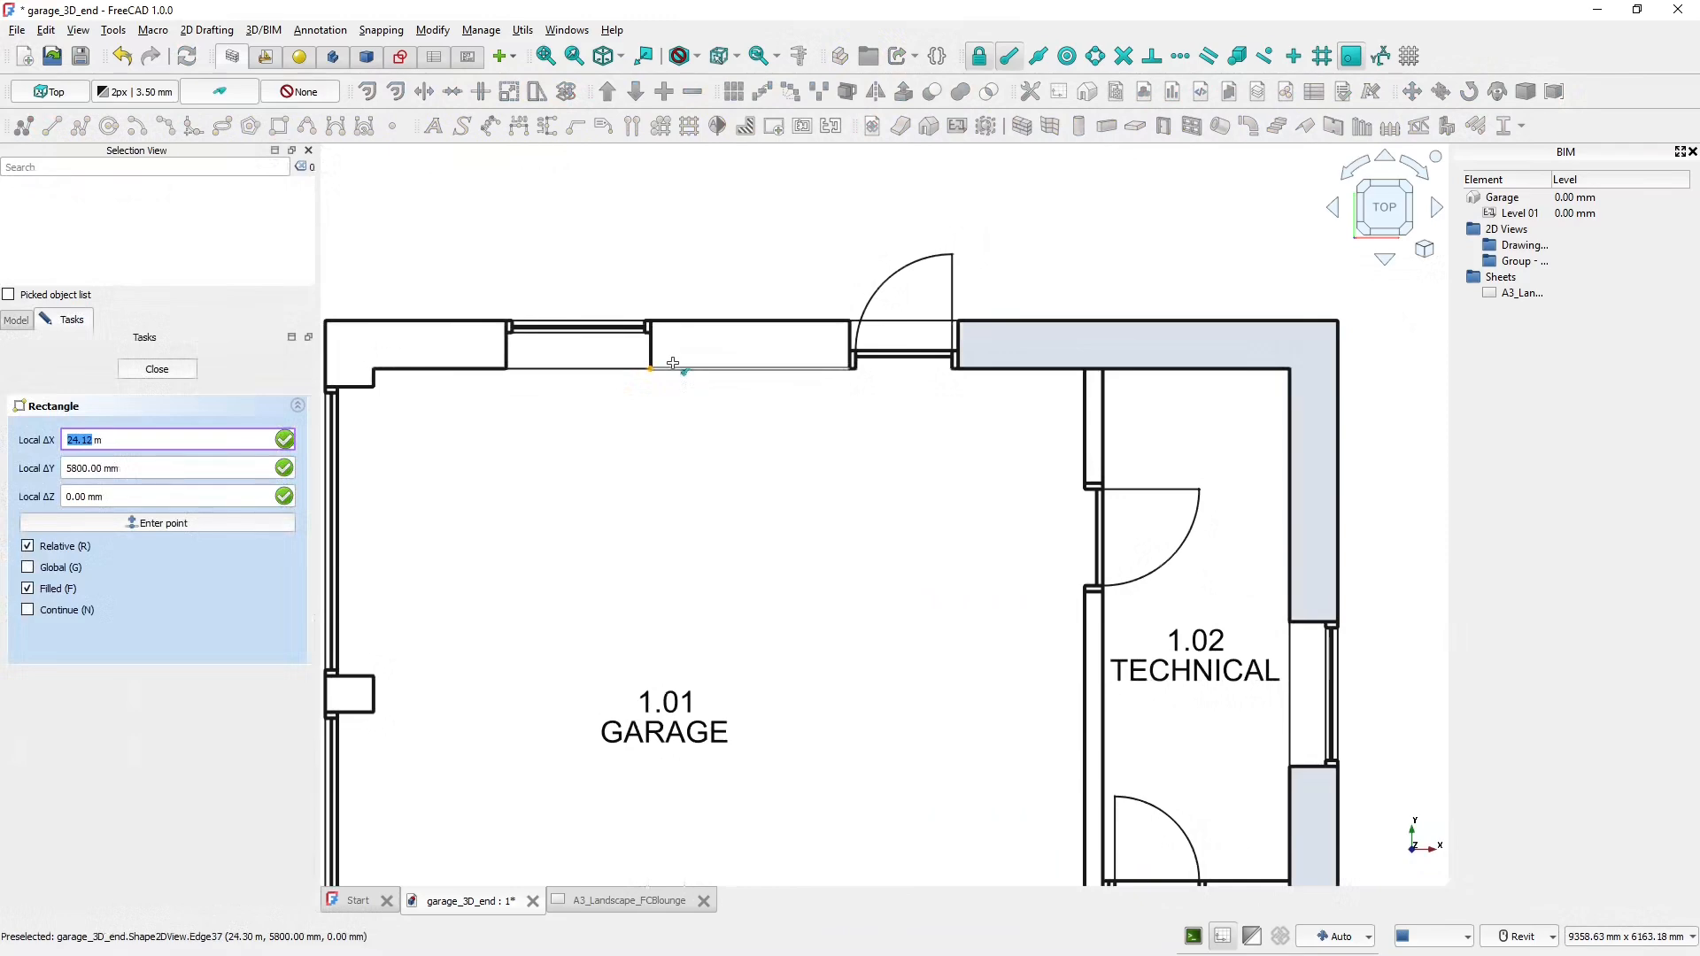
click(818, 332)
middle_drag(690, 392, 1091, 453)
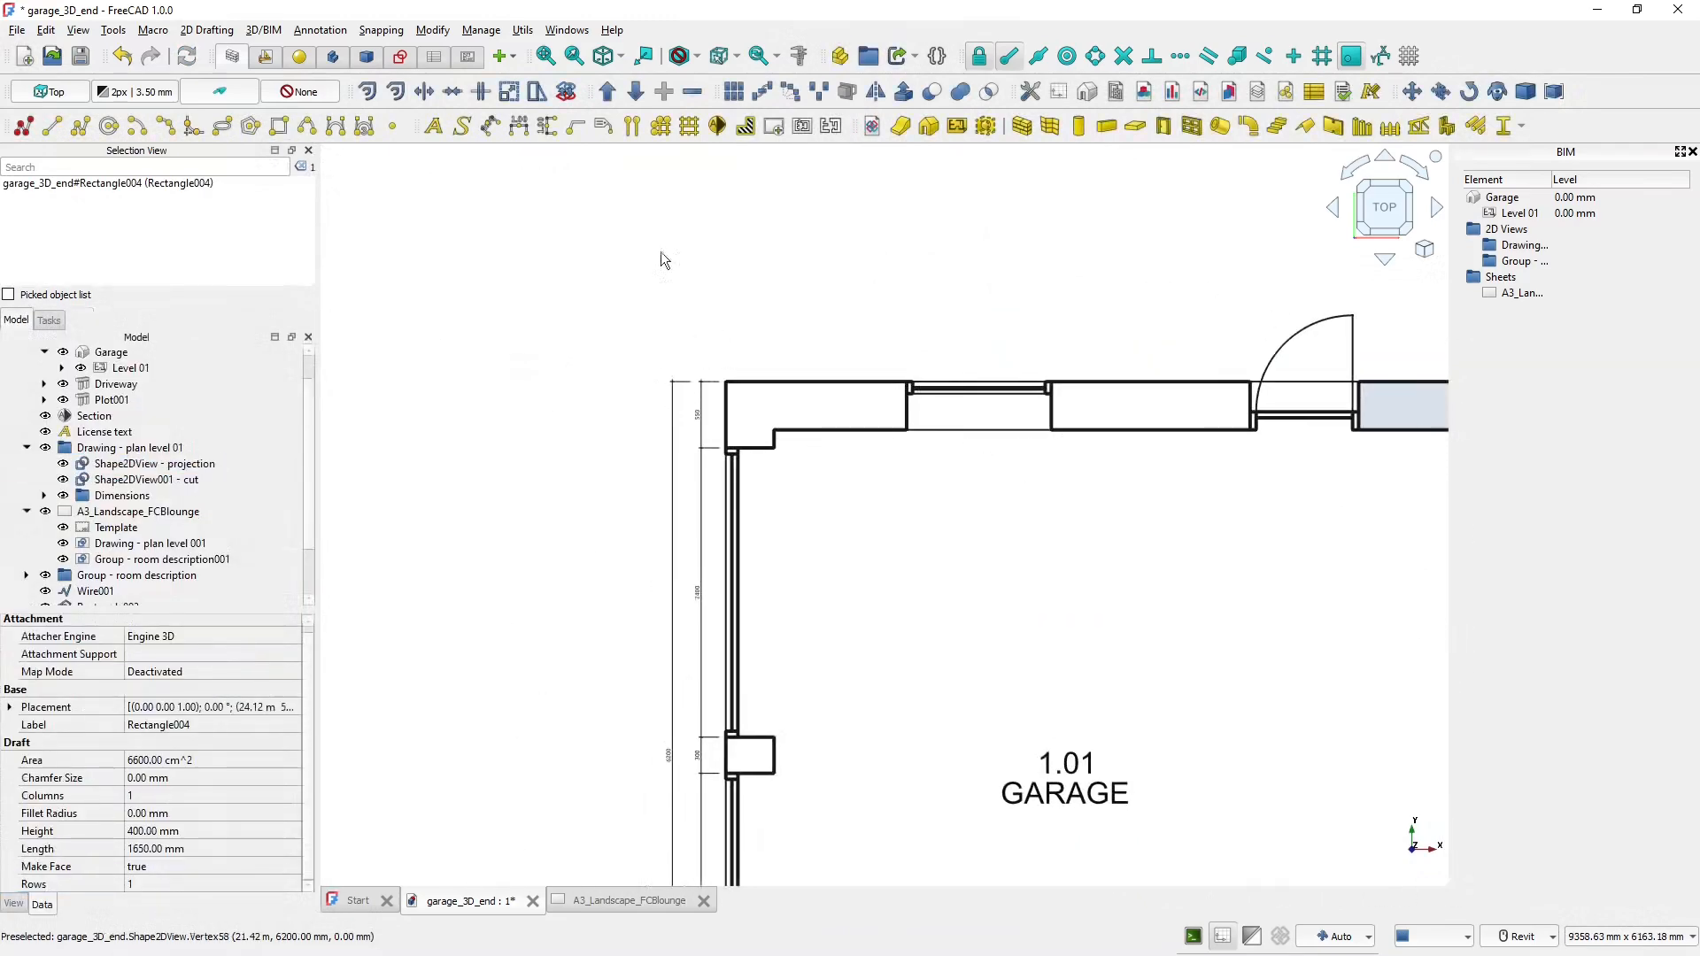
click(379, 244)
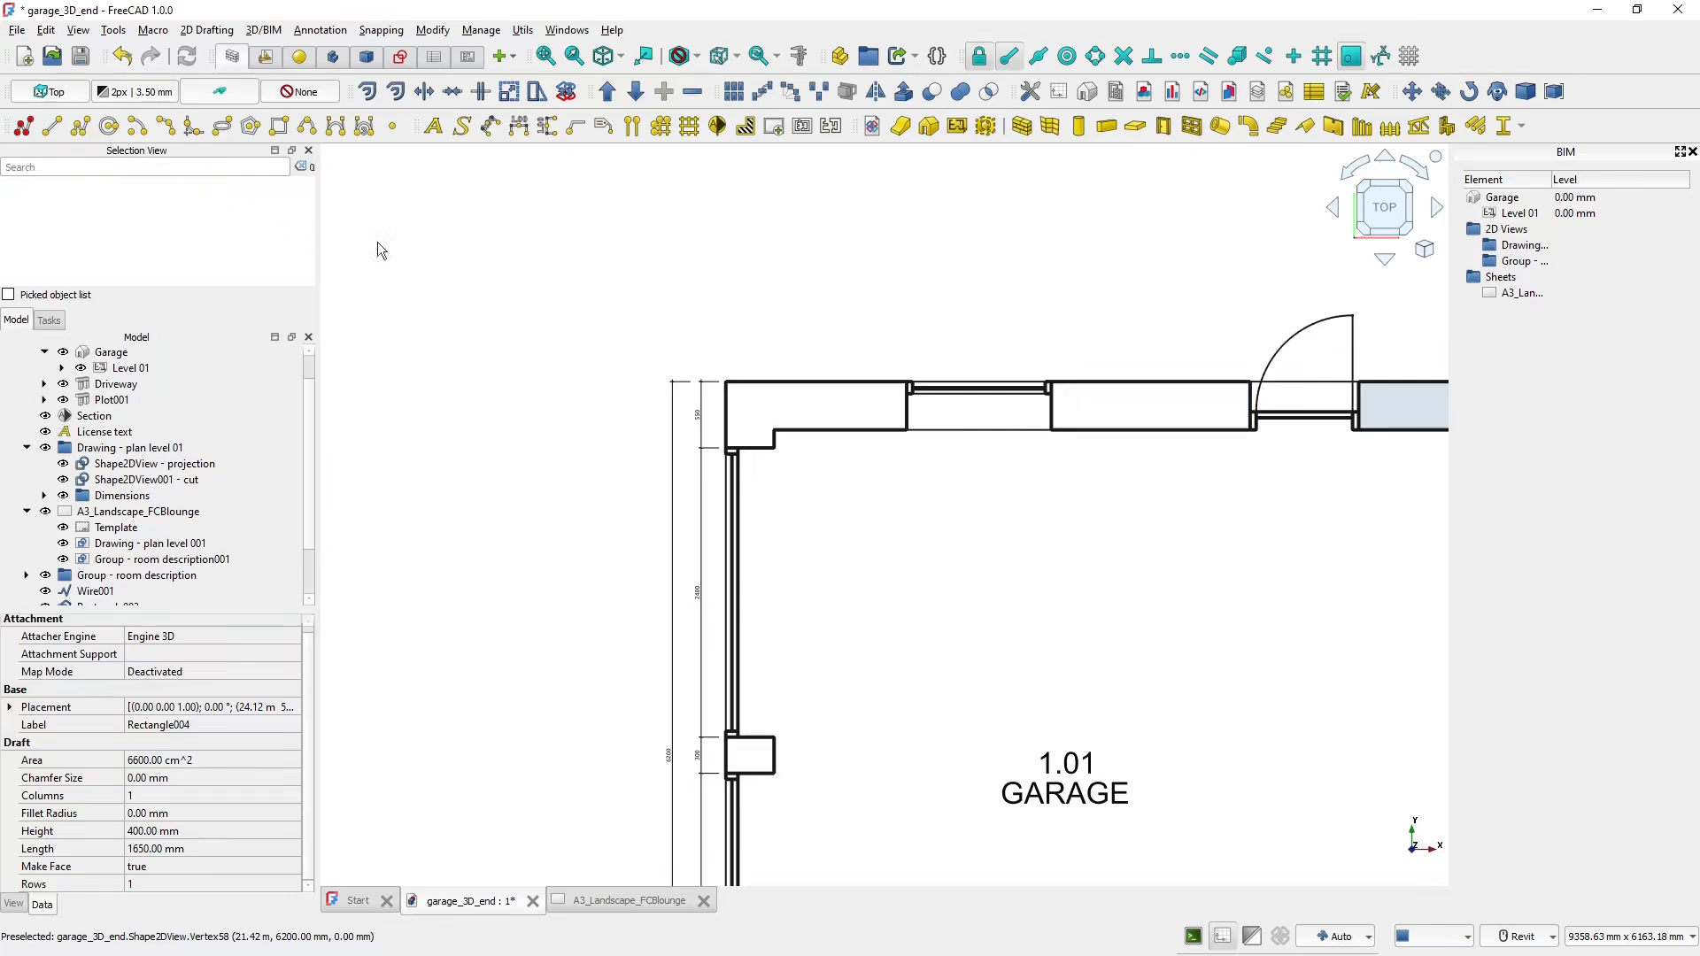
- Trace the upper-left corner wall piece up to the window with a closed, filled polyline snapped to its endpoints
click(81, 126)
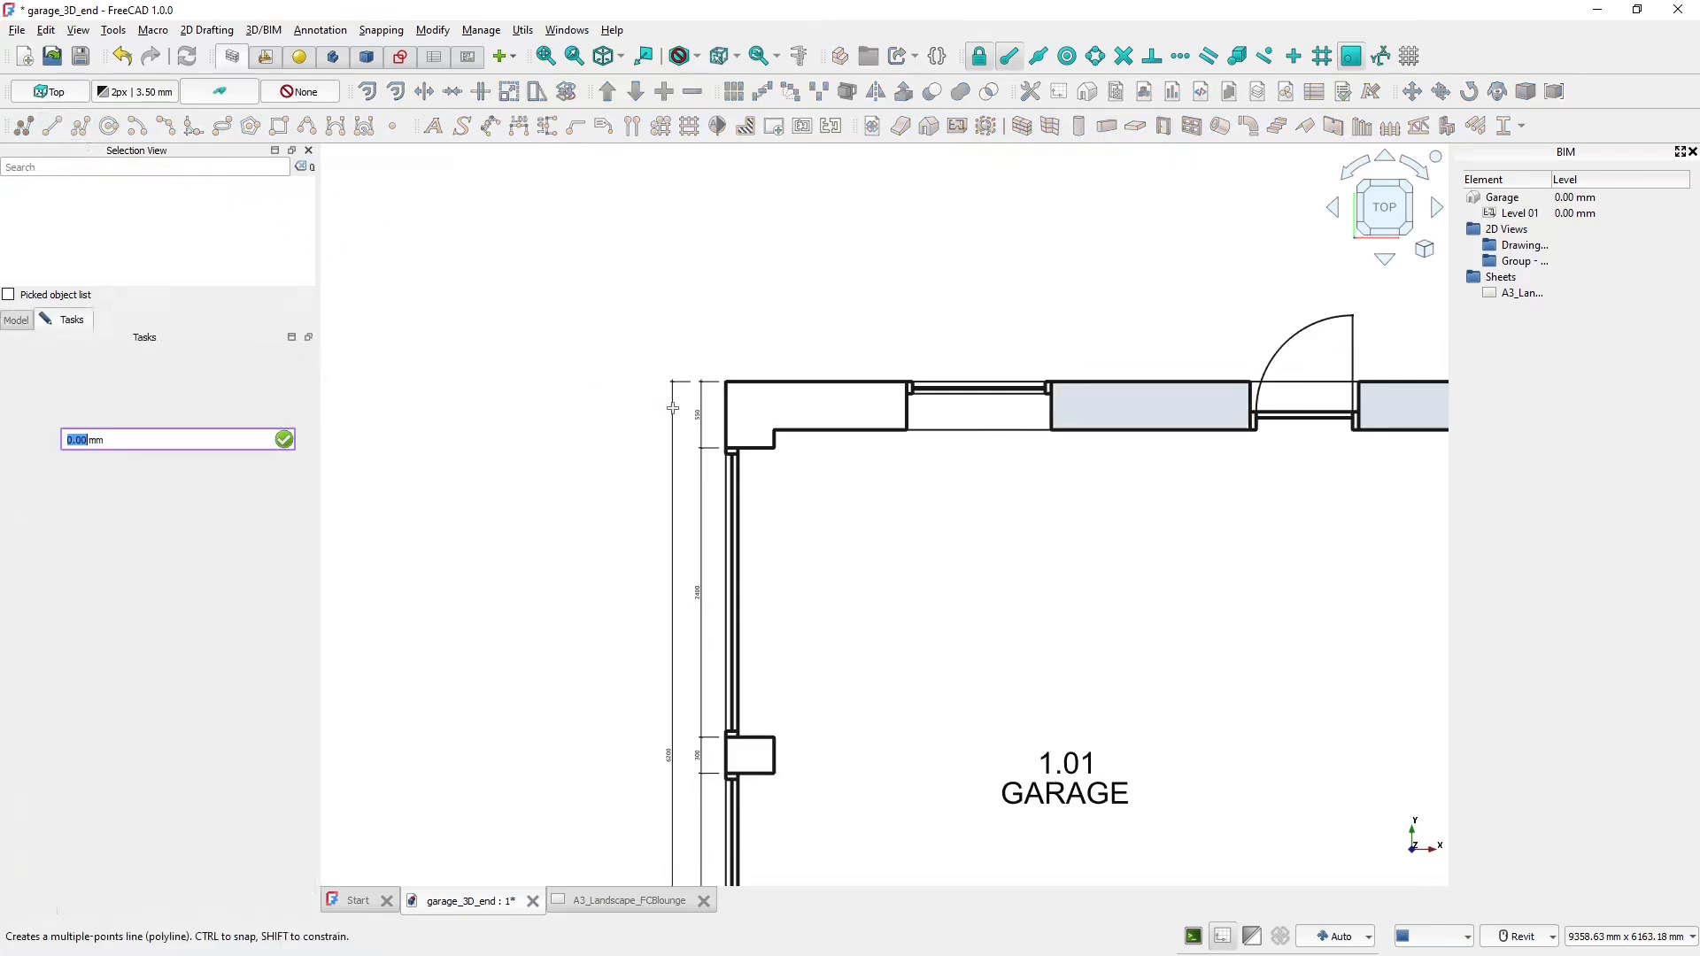
click(732, 437)
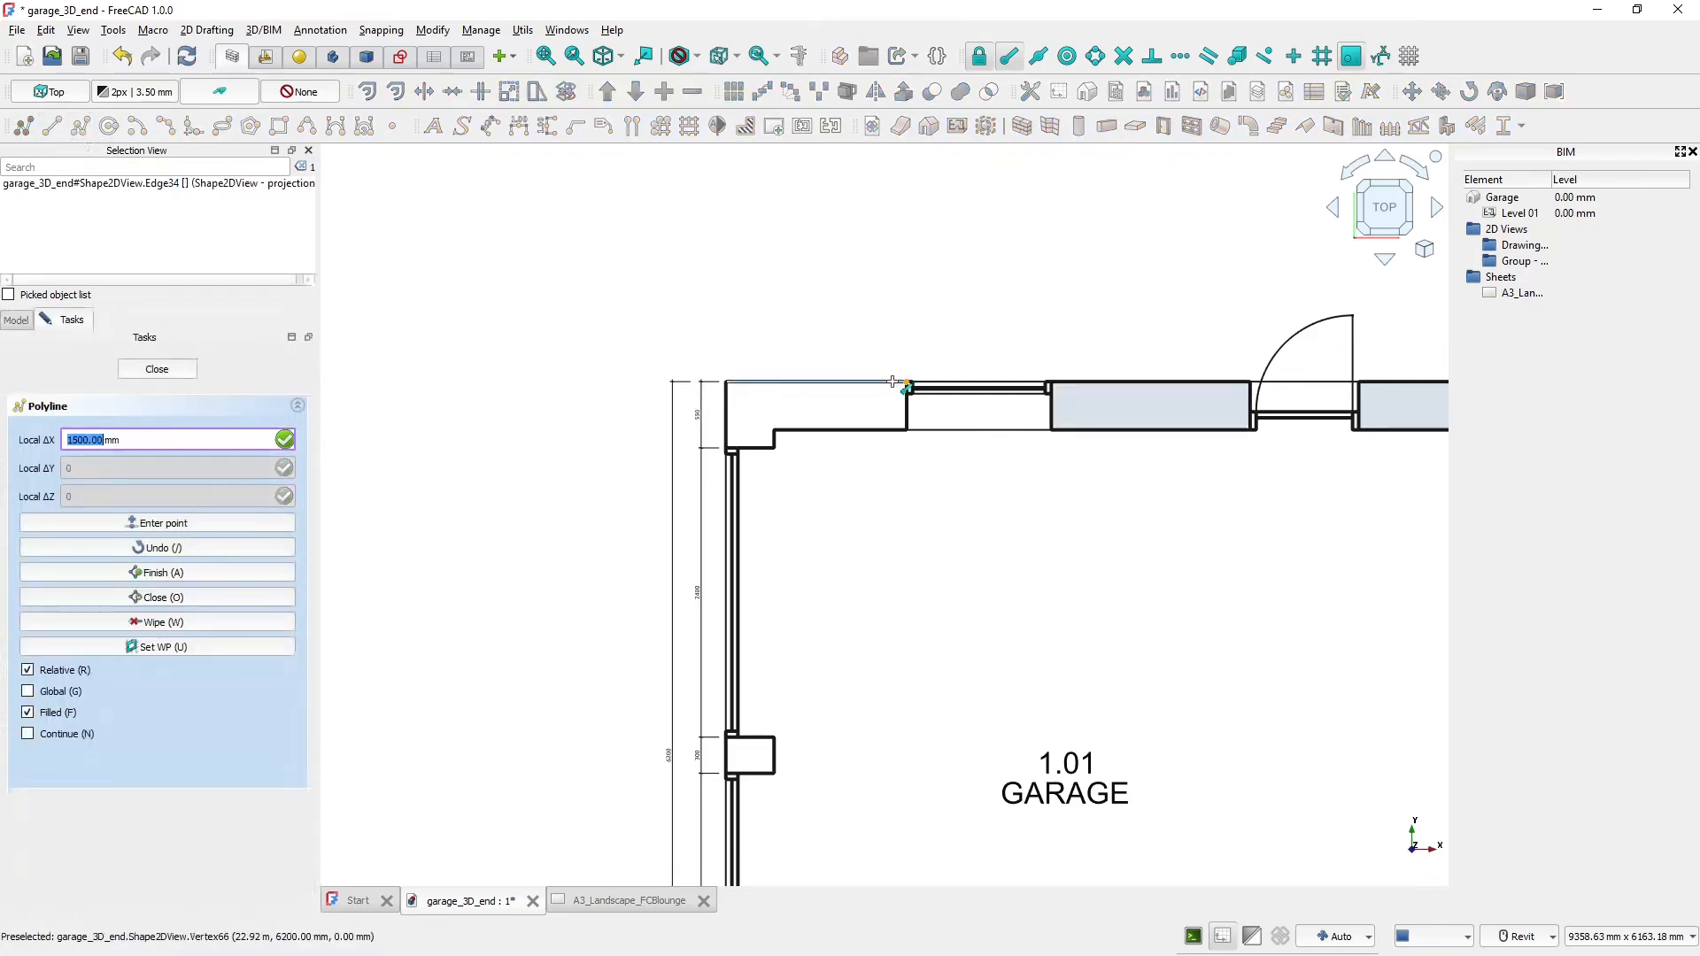
click(909, 428)
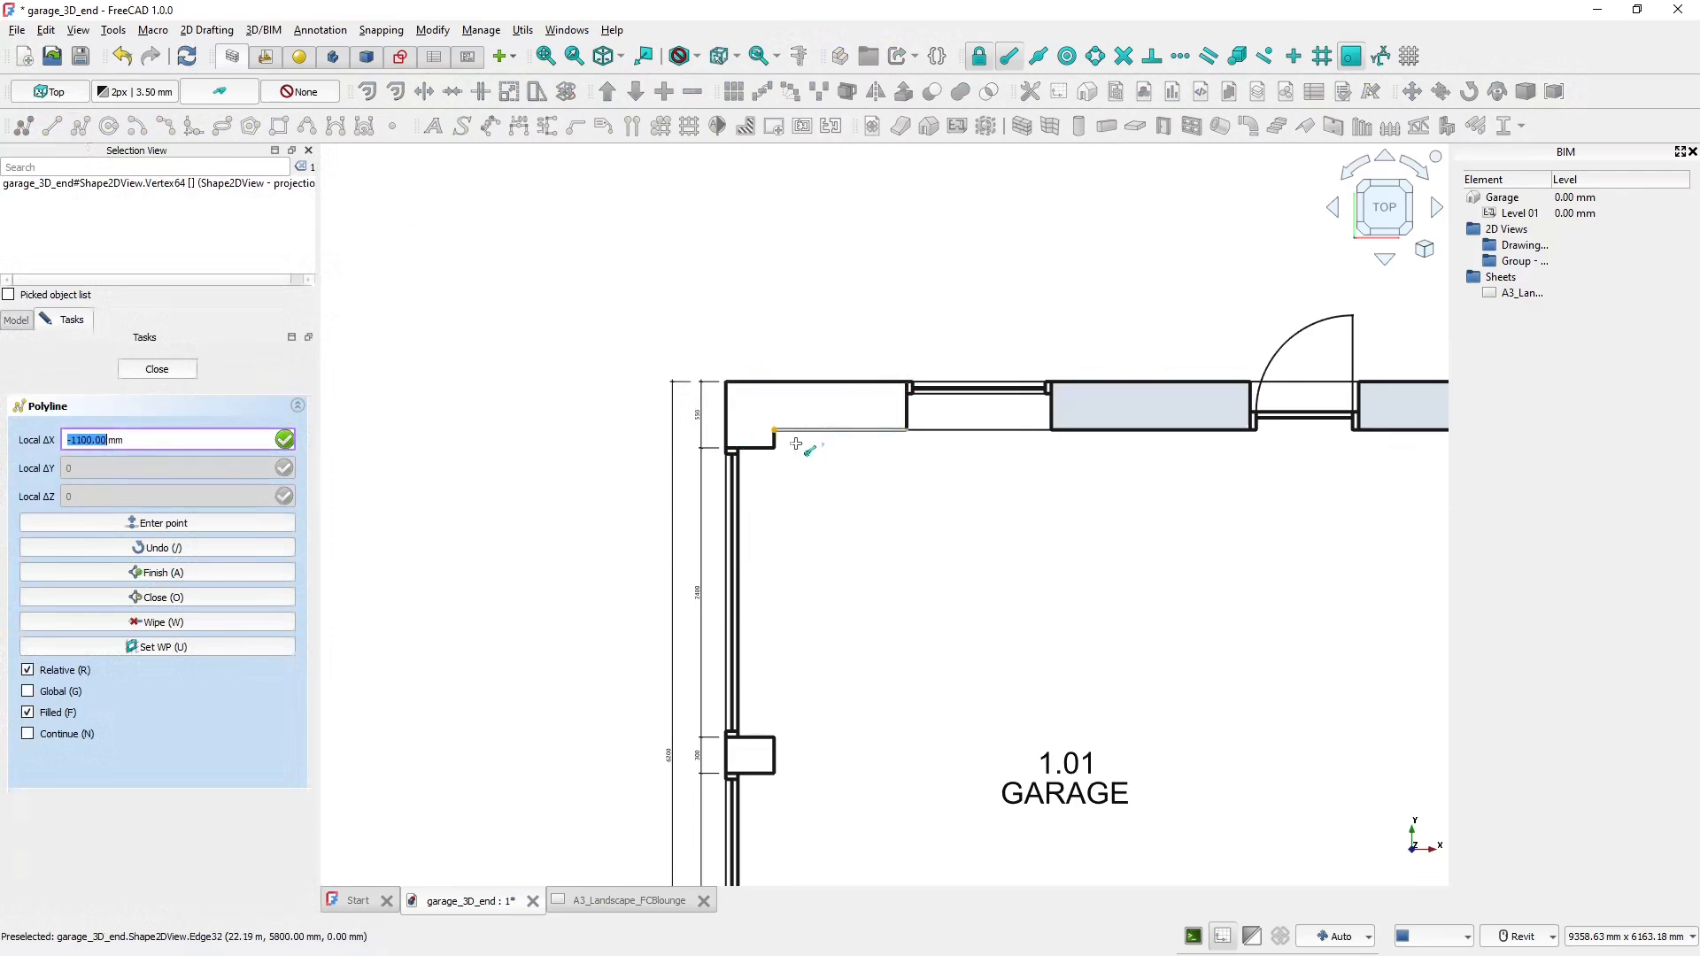
click(796, 443)
click(780, 443)
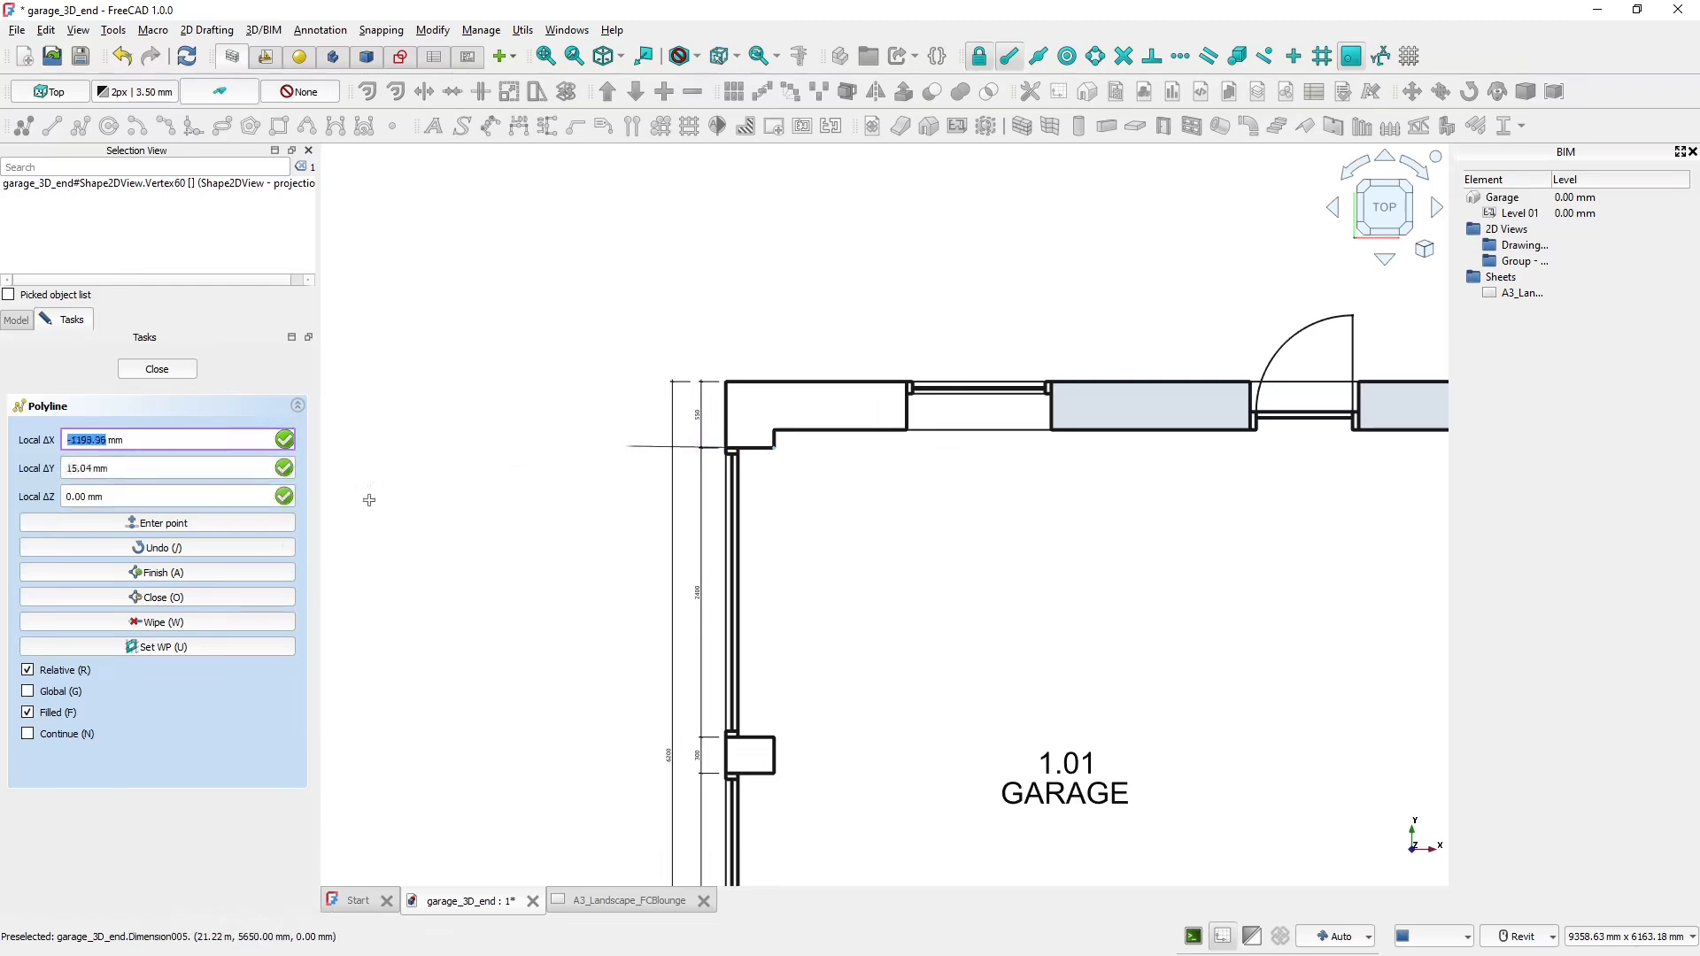
click(193, 600)
- Cover the pier between the two garage door openings with a filled 400 x 300 mm rectangle
middle_drag(581, 667, 543, 418)
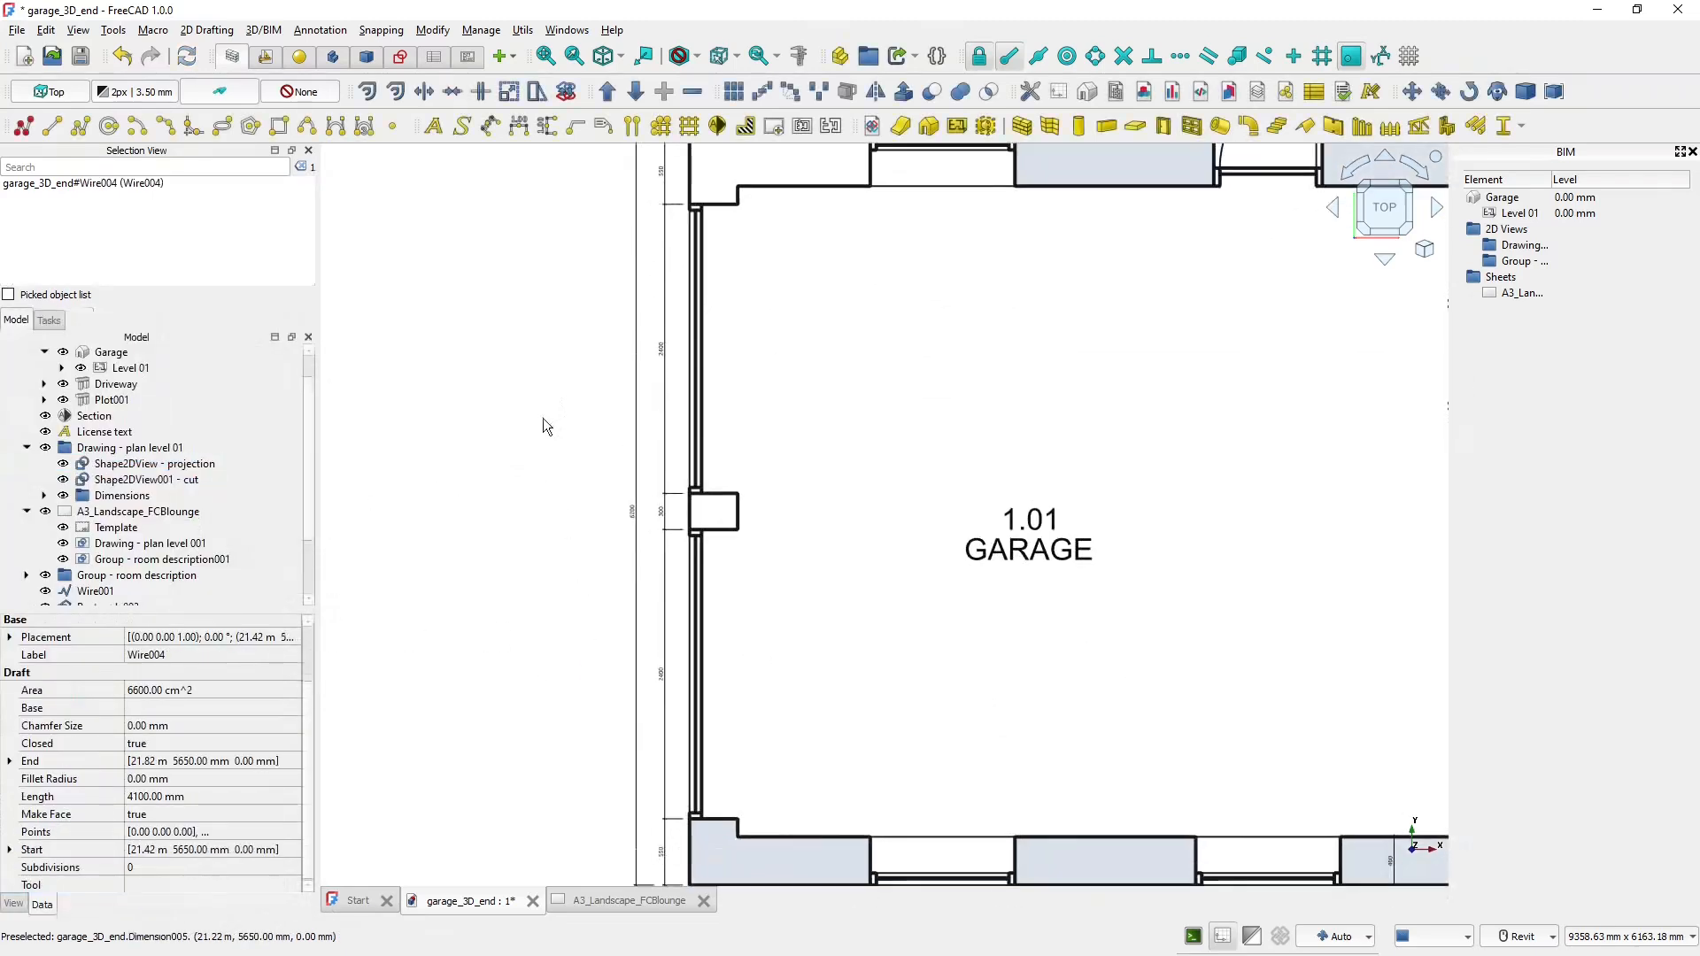
click(279, 126)
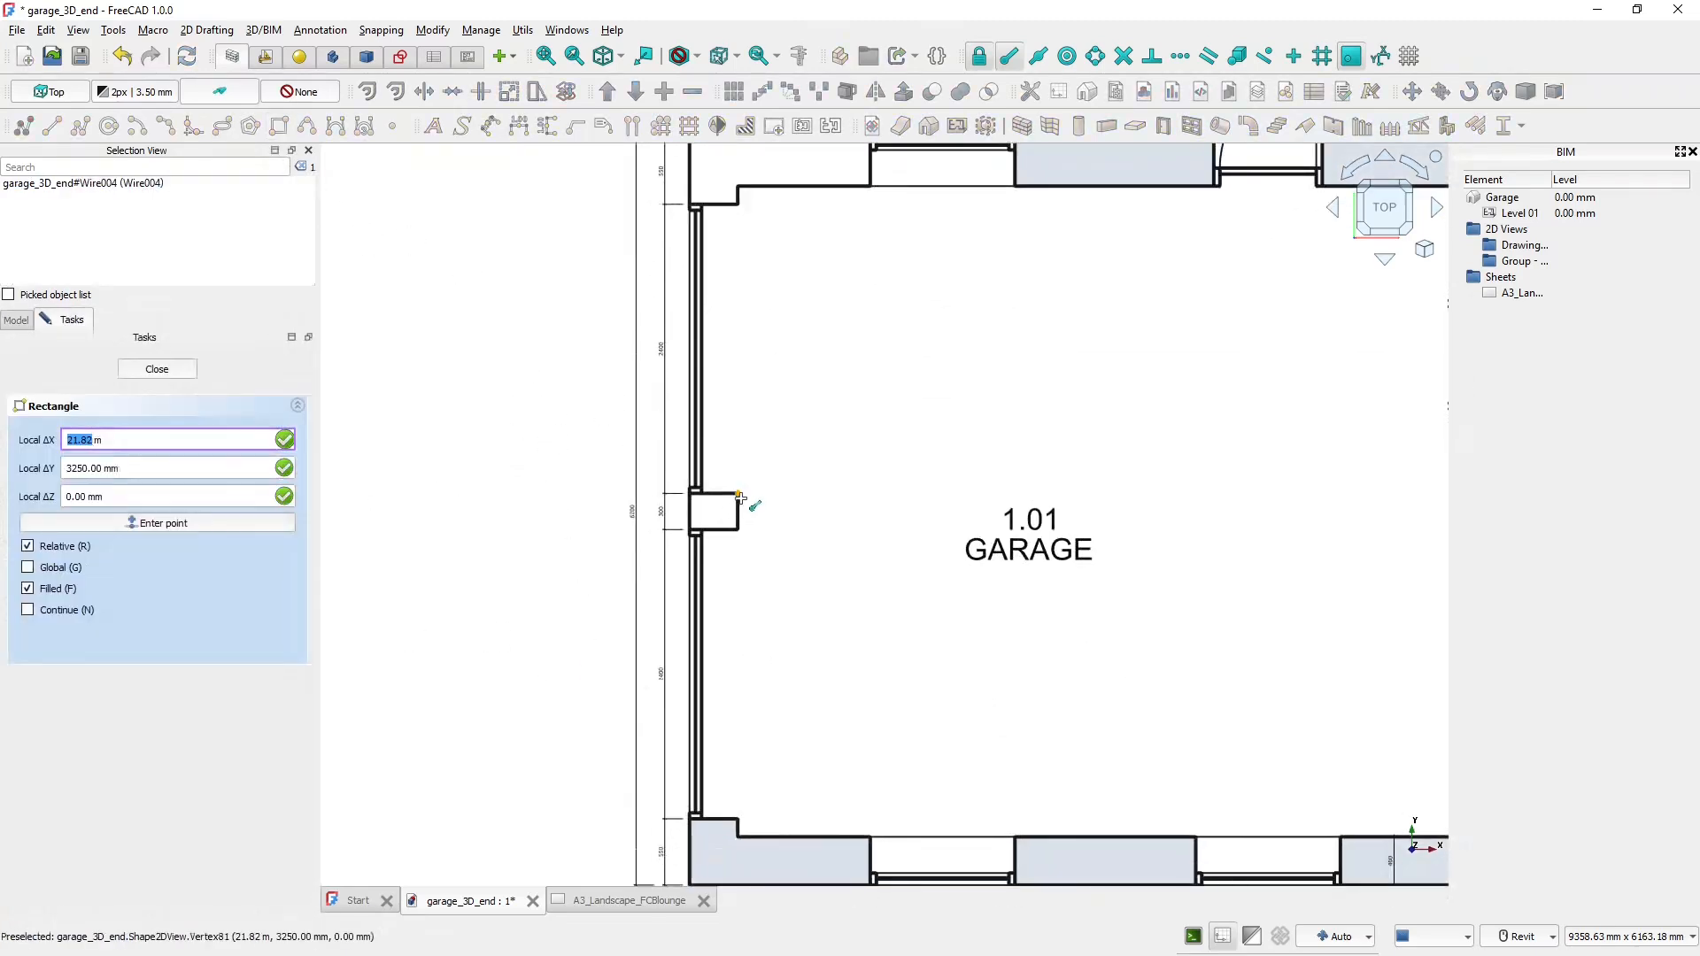
click(737, 493)
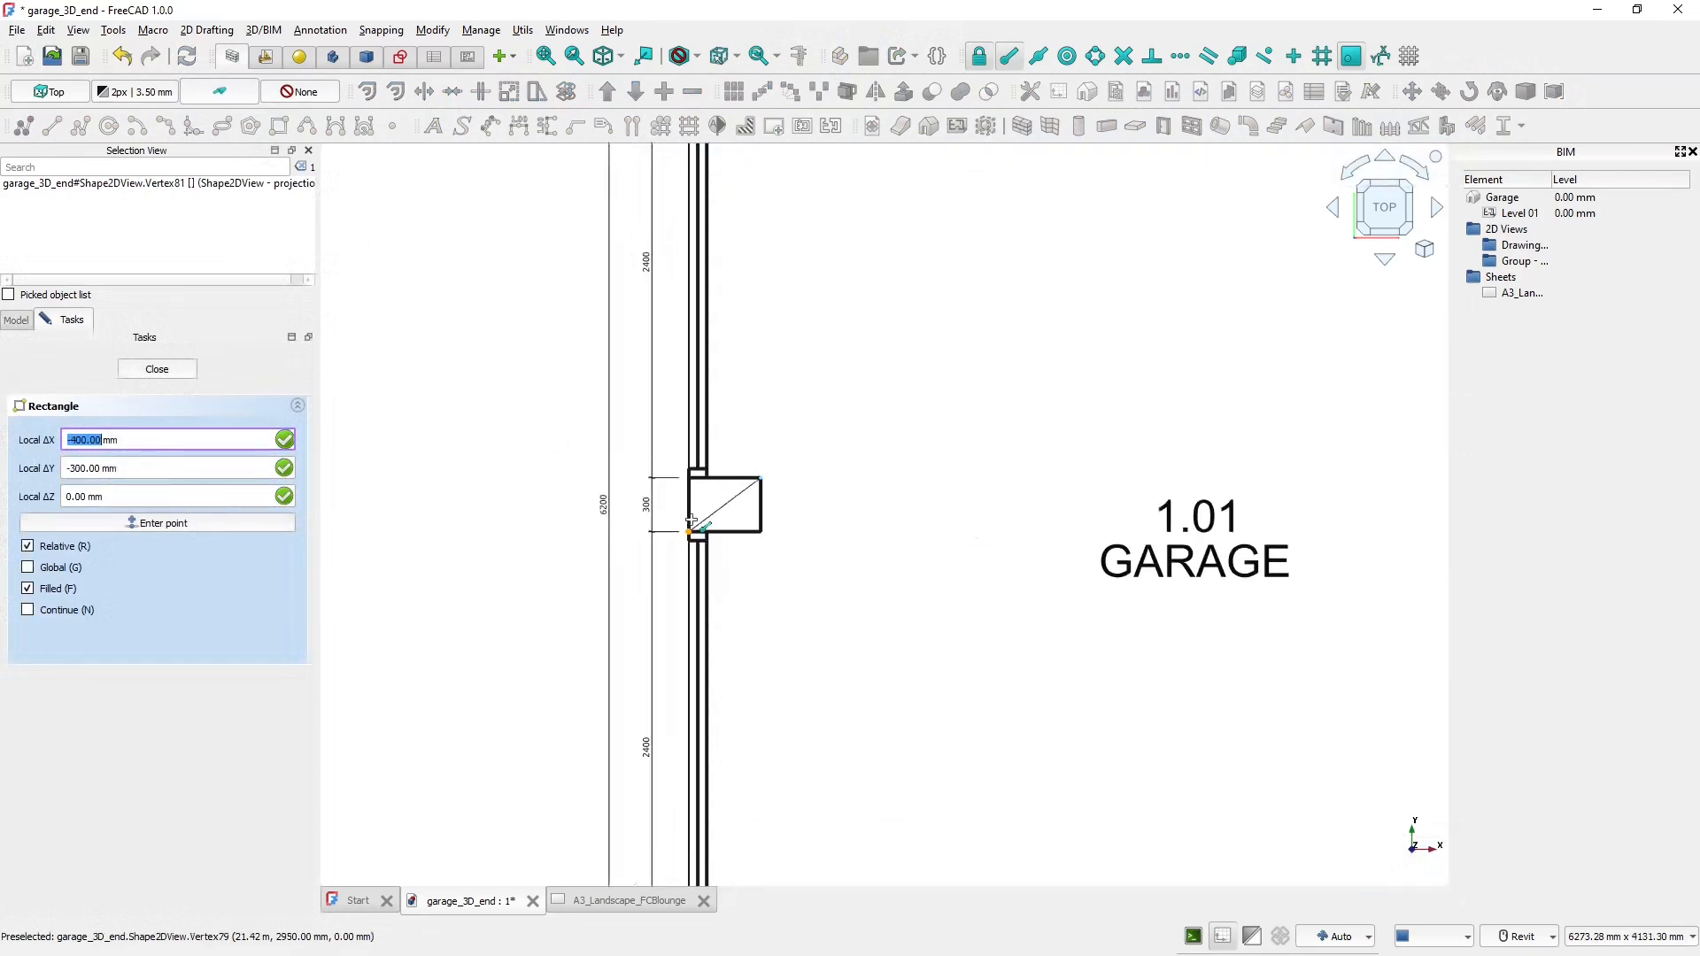
click(691, 528)
- Cover the partition piece above the door between garage and technical room with a filled 150 x 950 mm rectangle
scroll(1078, 626, down, 4)
scroll(1032, 686, up, 2)
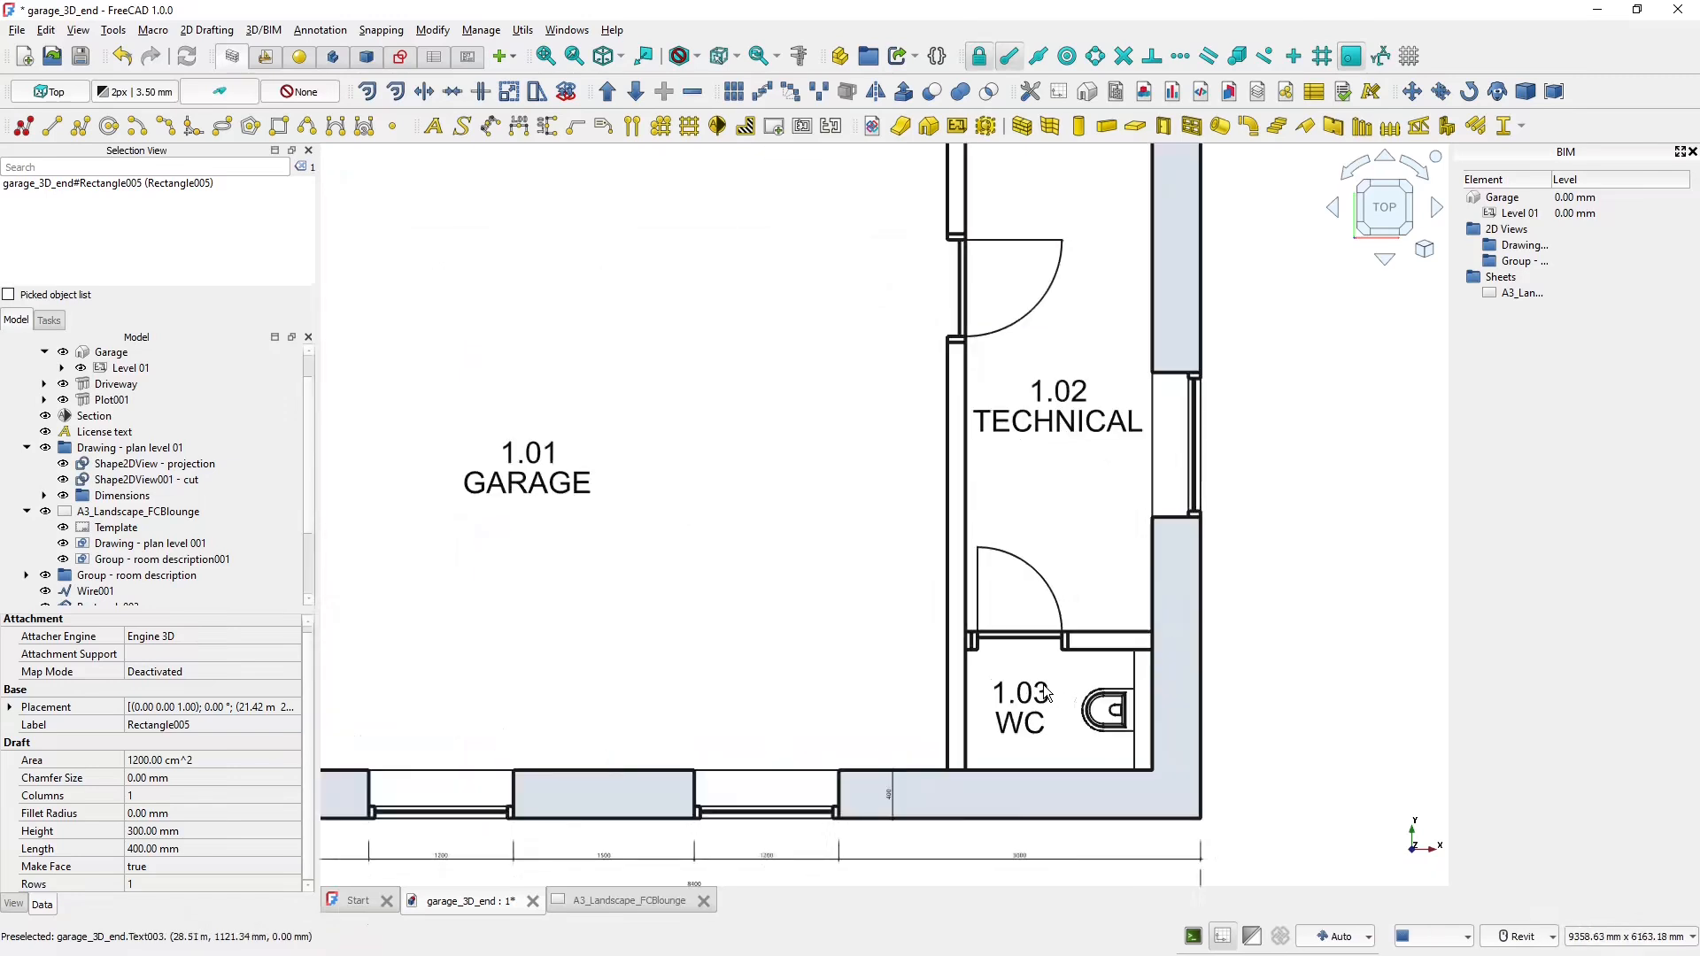
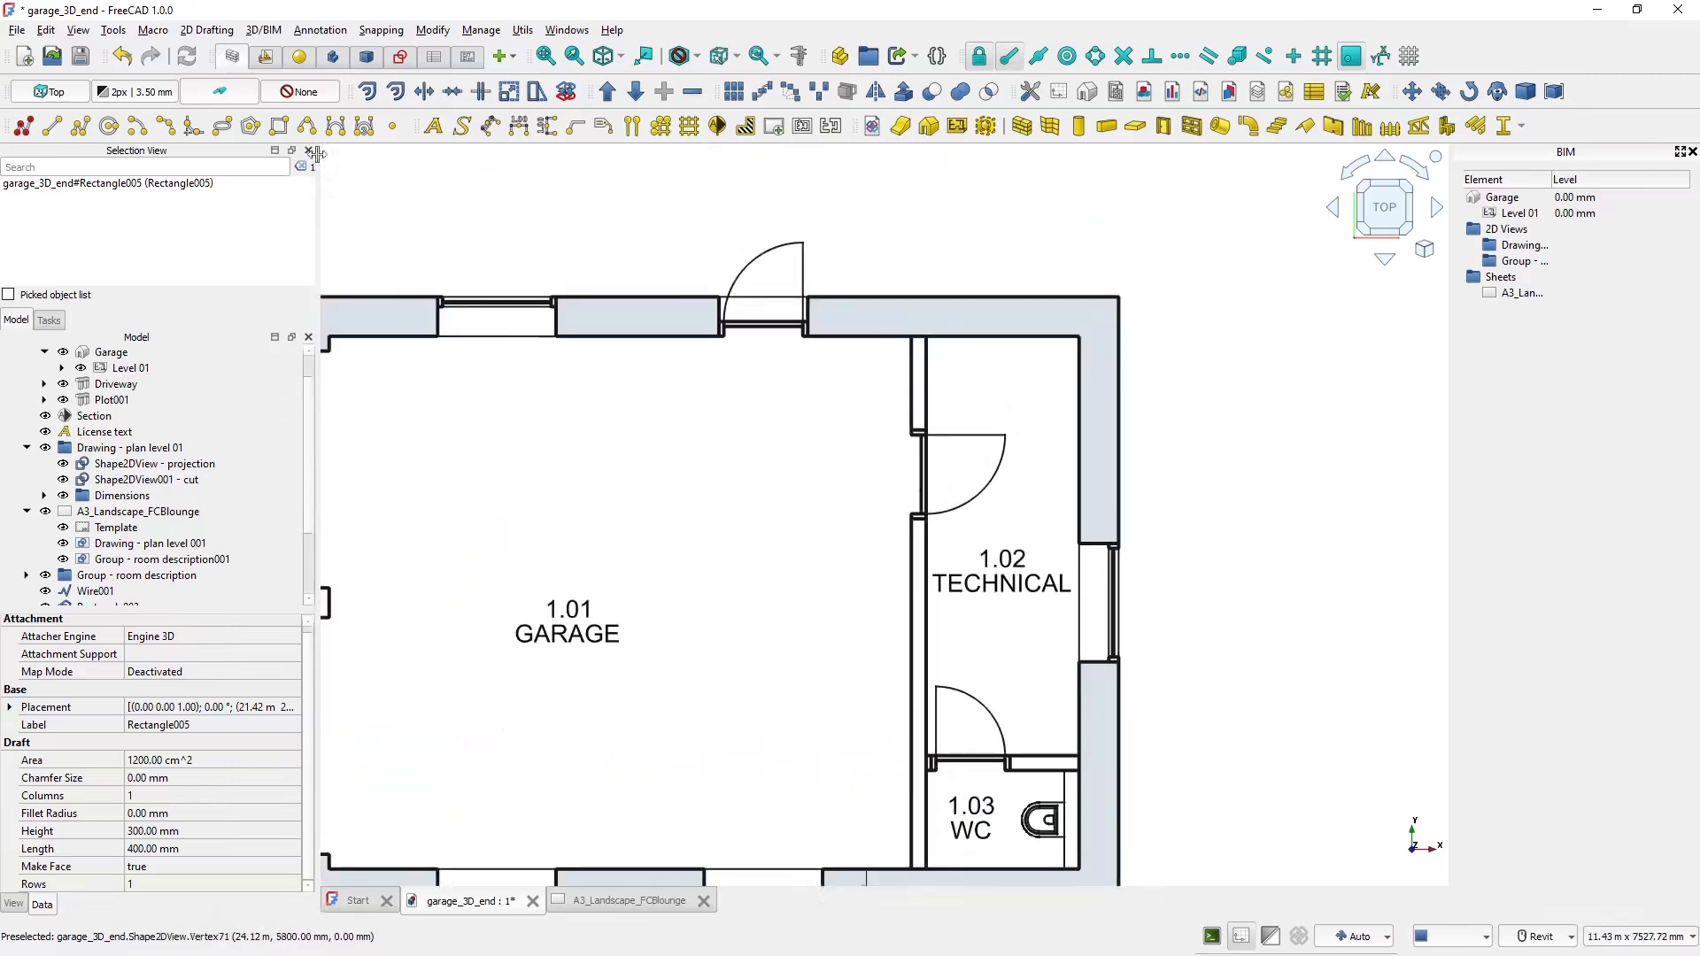
click(912, 339)
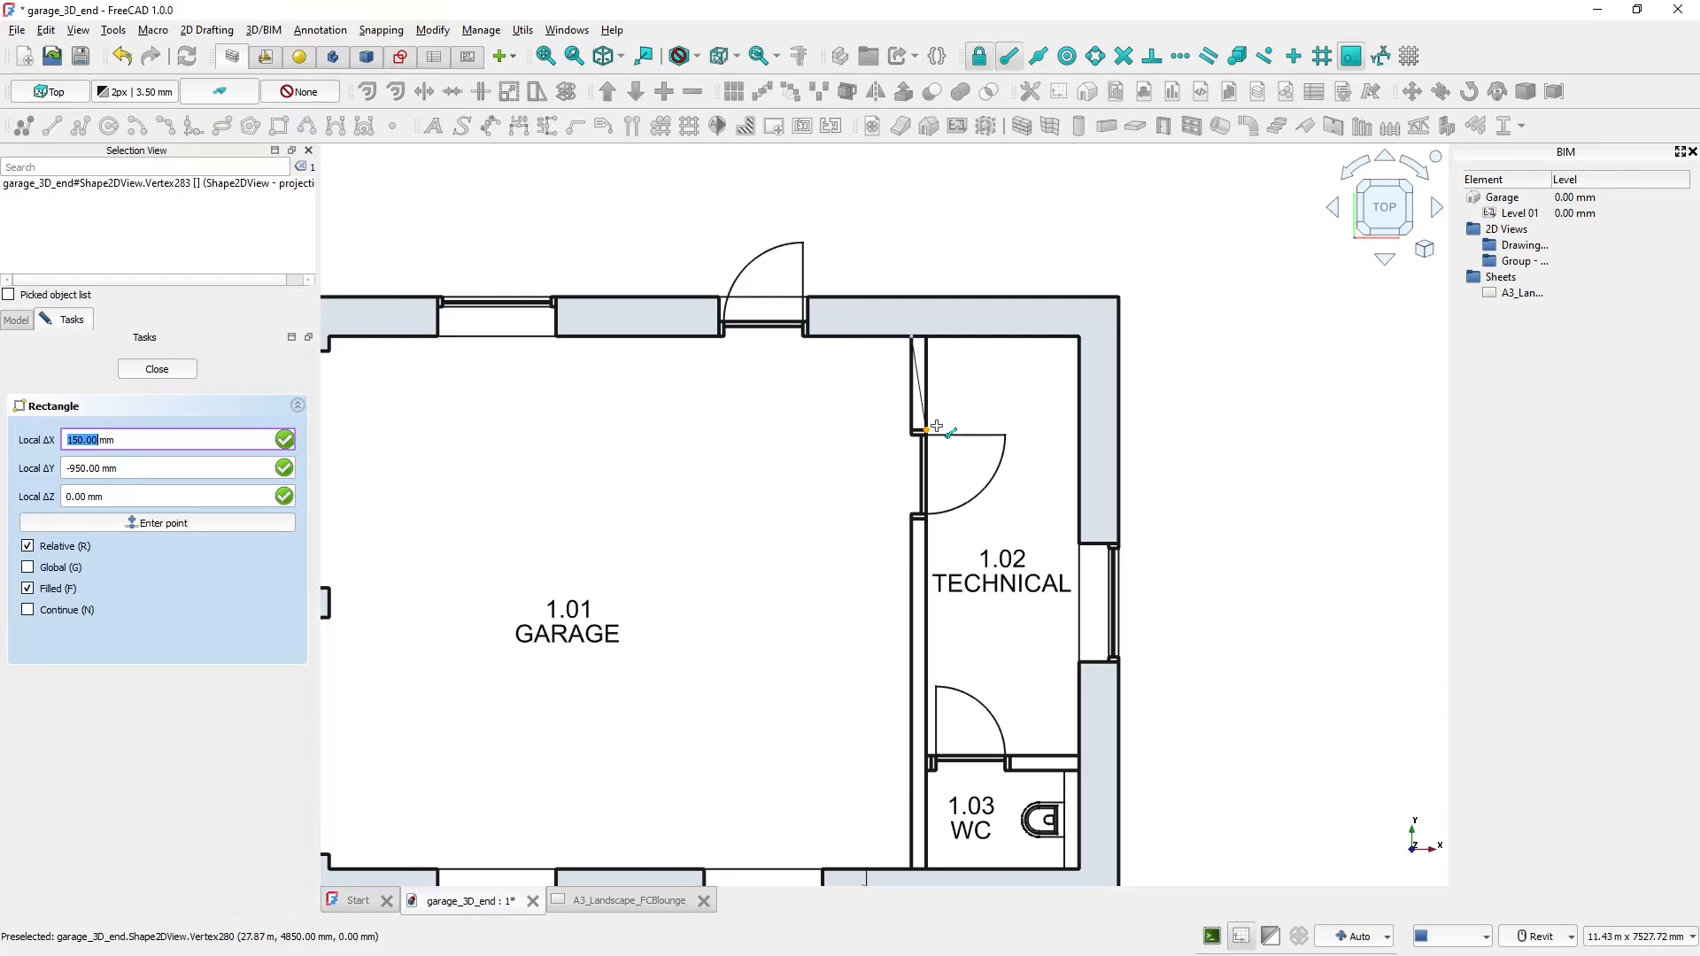
click(936, 426)
- Cover the partition between the WC door and the outer wall with a filled 700 x 150 mm rectangle
middle_drag(996, 642, 941, 531)
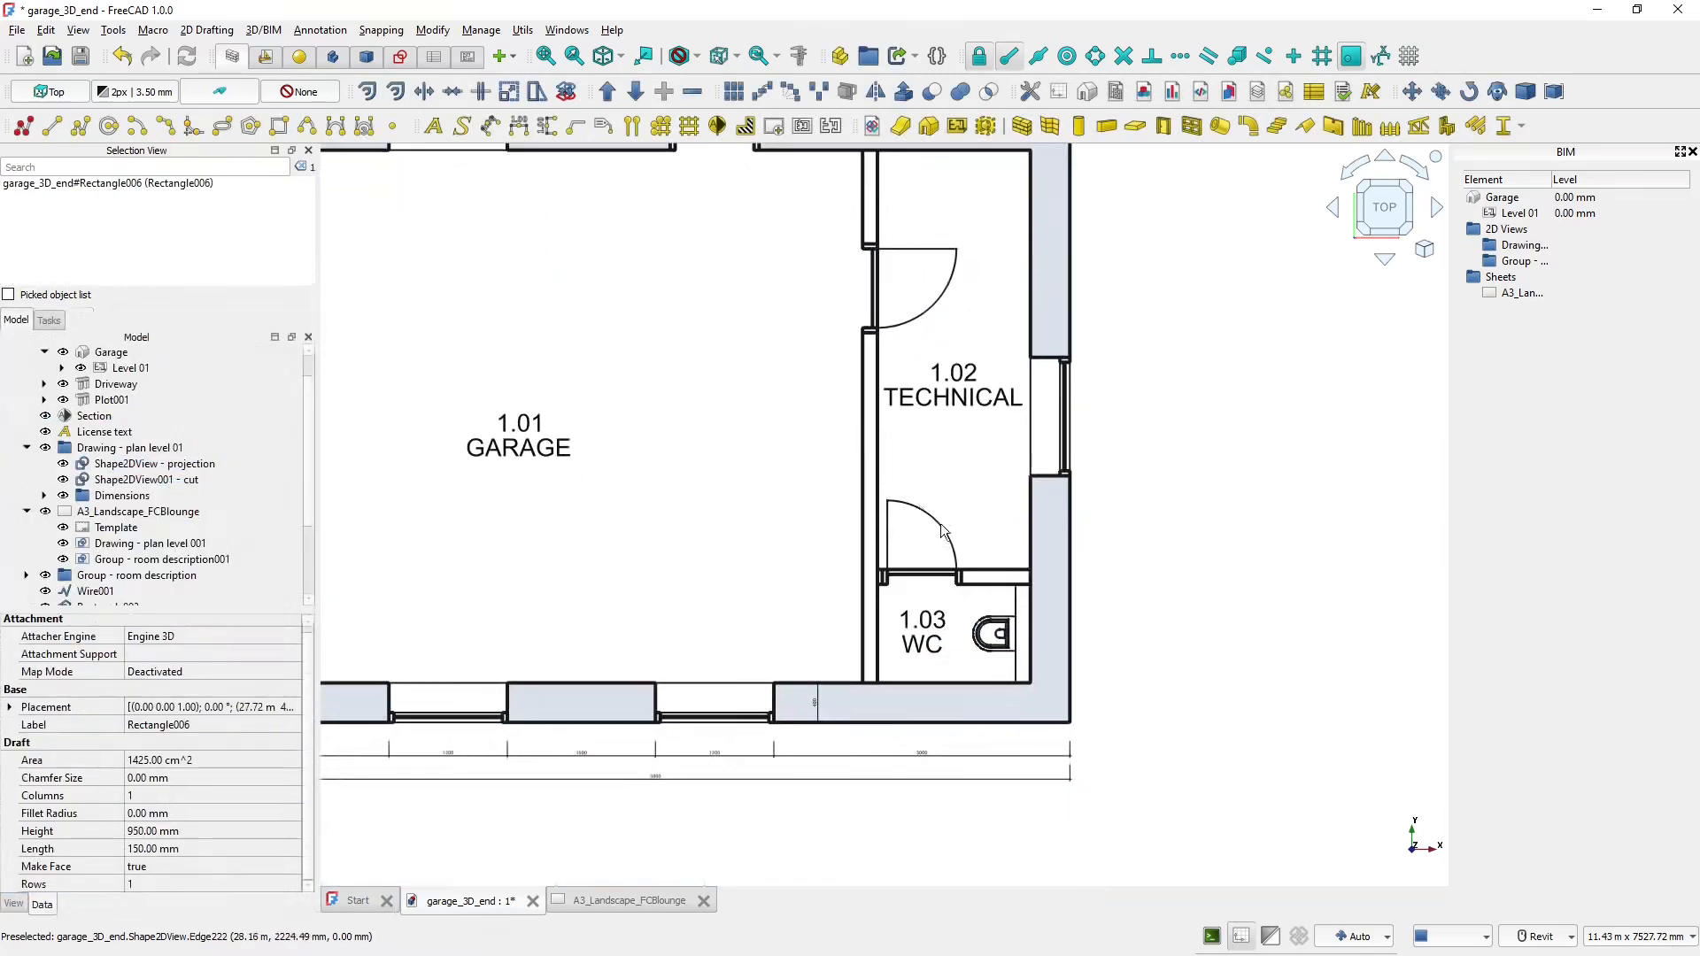
click(279, 126)
scroll(980, 543, up, 2)
click(960, 572)
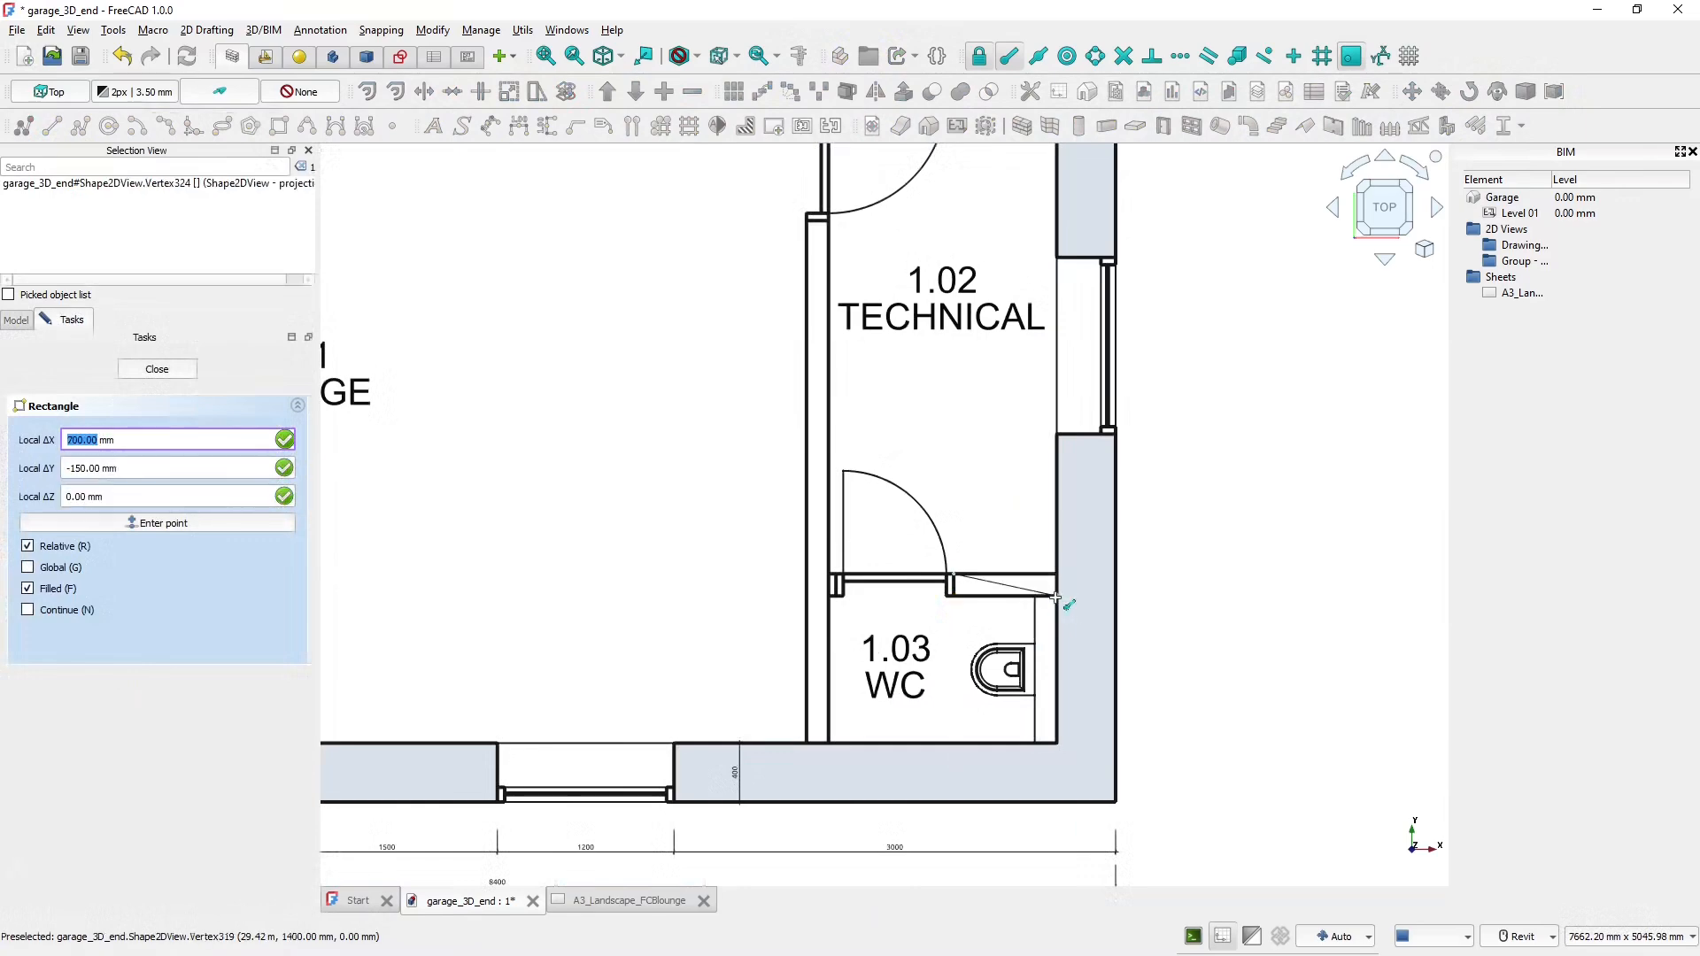
click(998, 613)
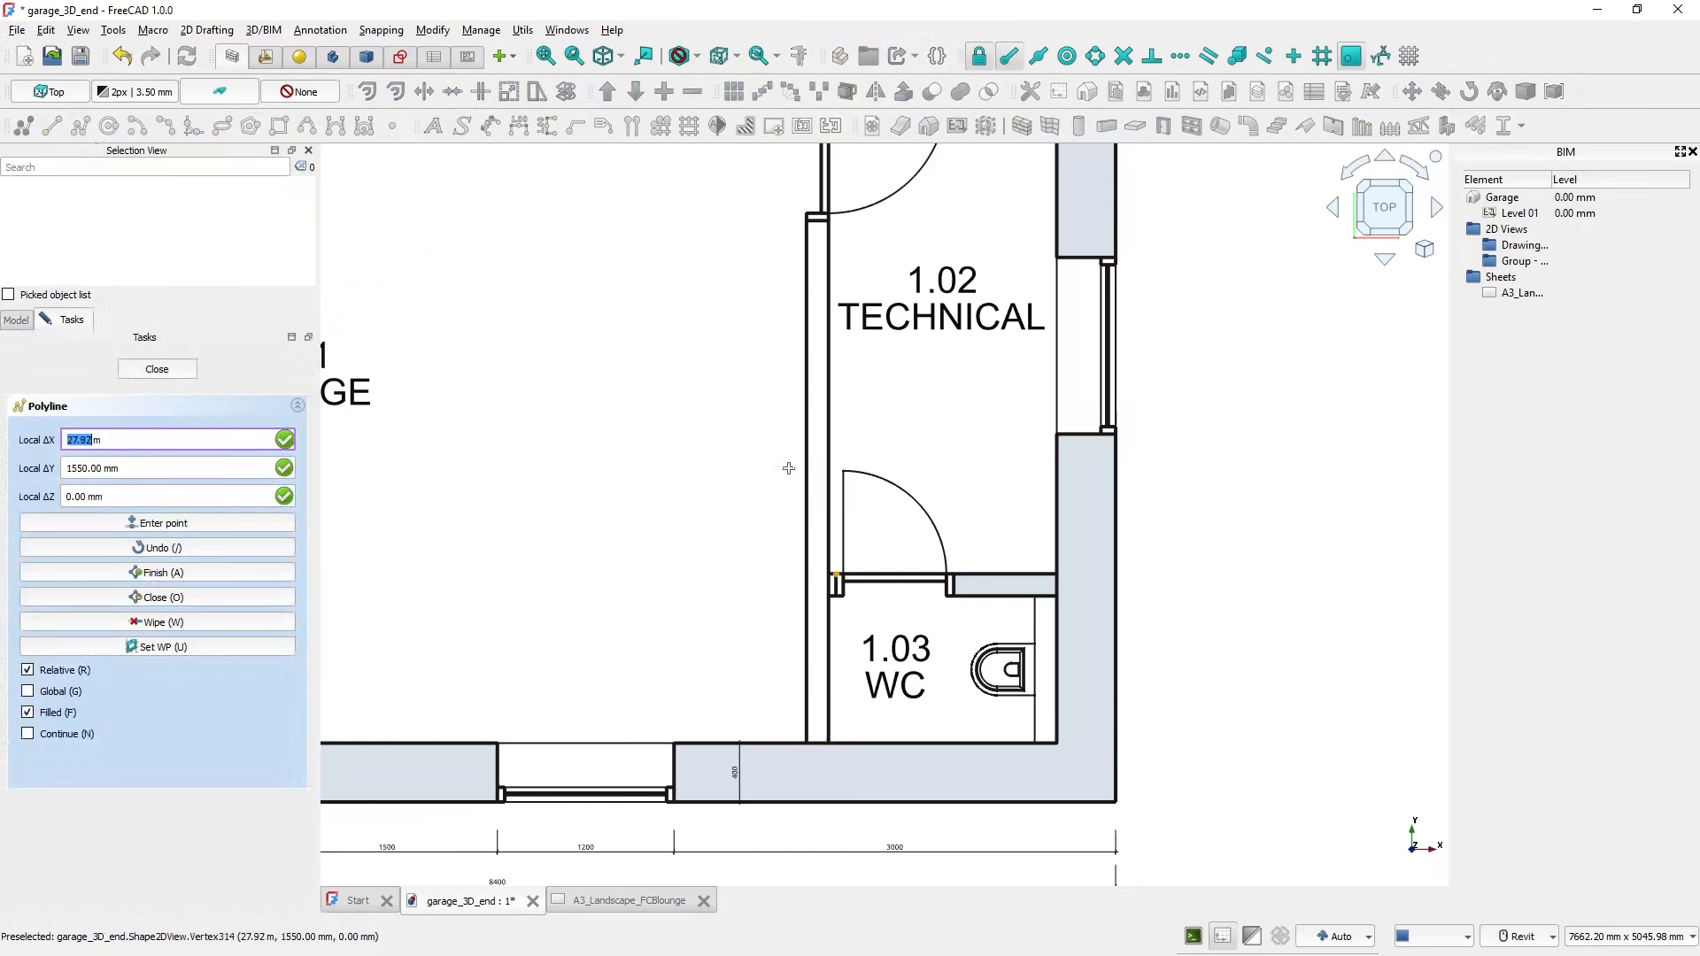
- Try to trace the long partition between garage and technical room, including the stub at the WC door, with a closed filled polyline
middle_drag(789, 469, 860, 777)
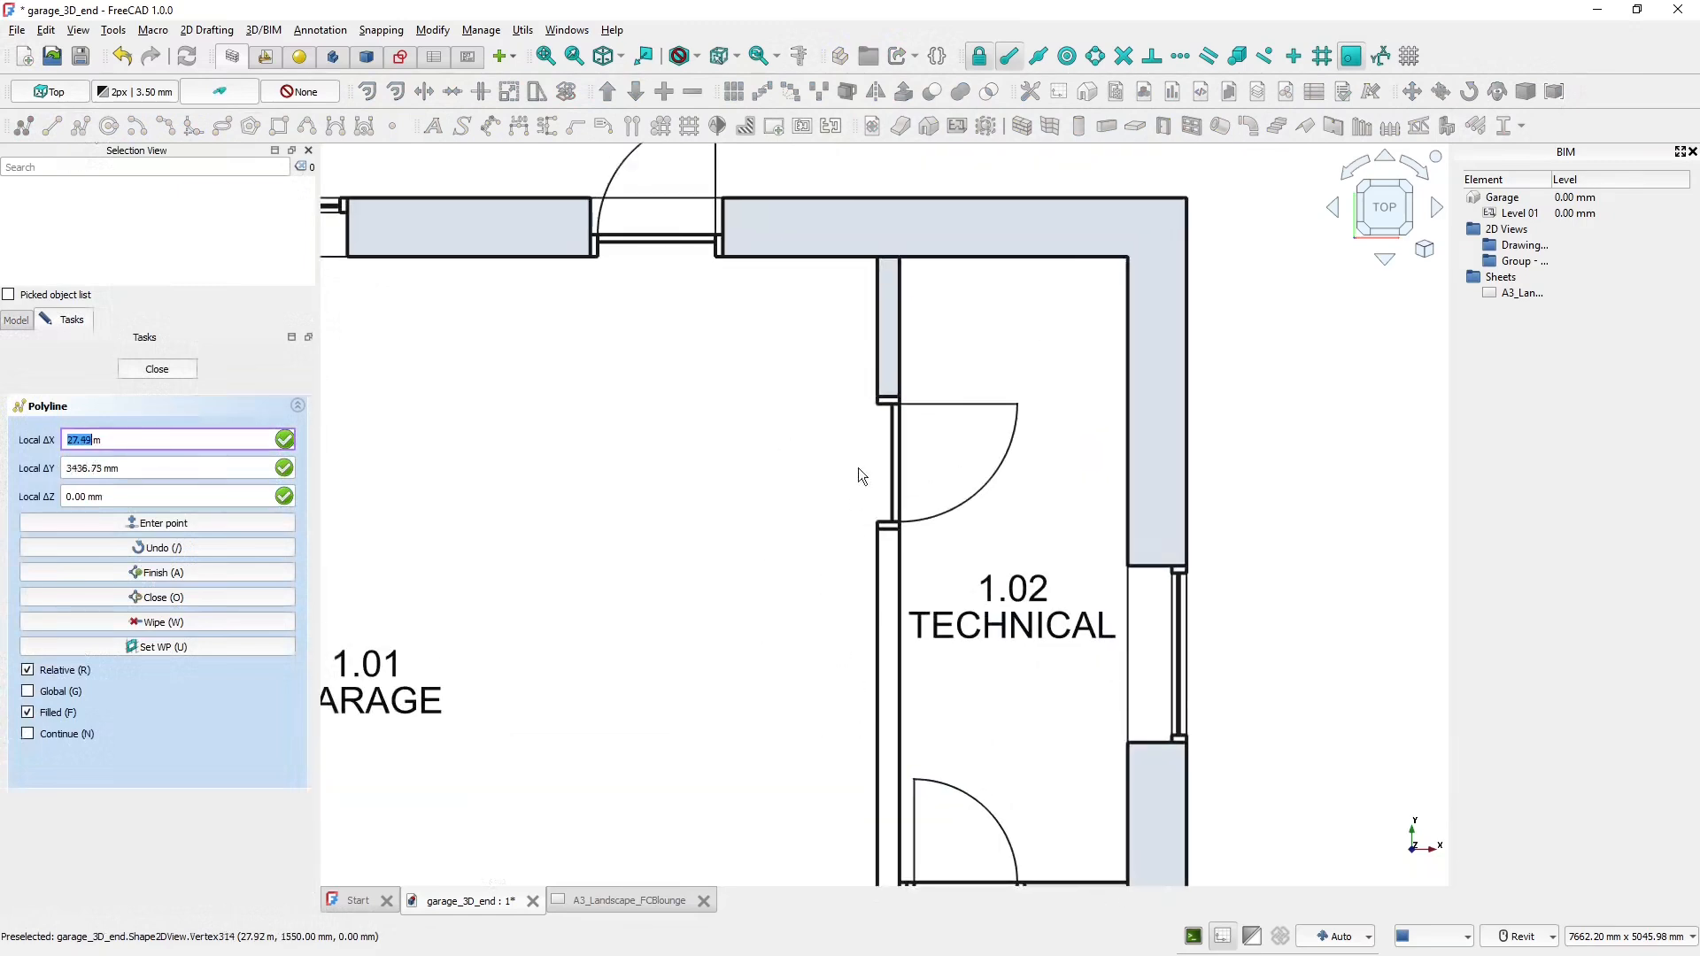
click(899, 531)
click(877, 534)
middle_drag(850, 676, 850, 285)
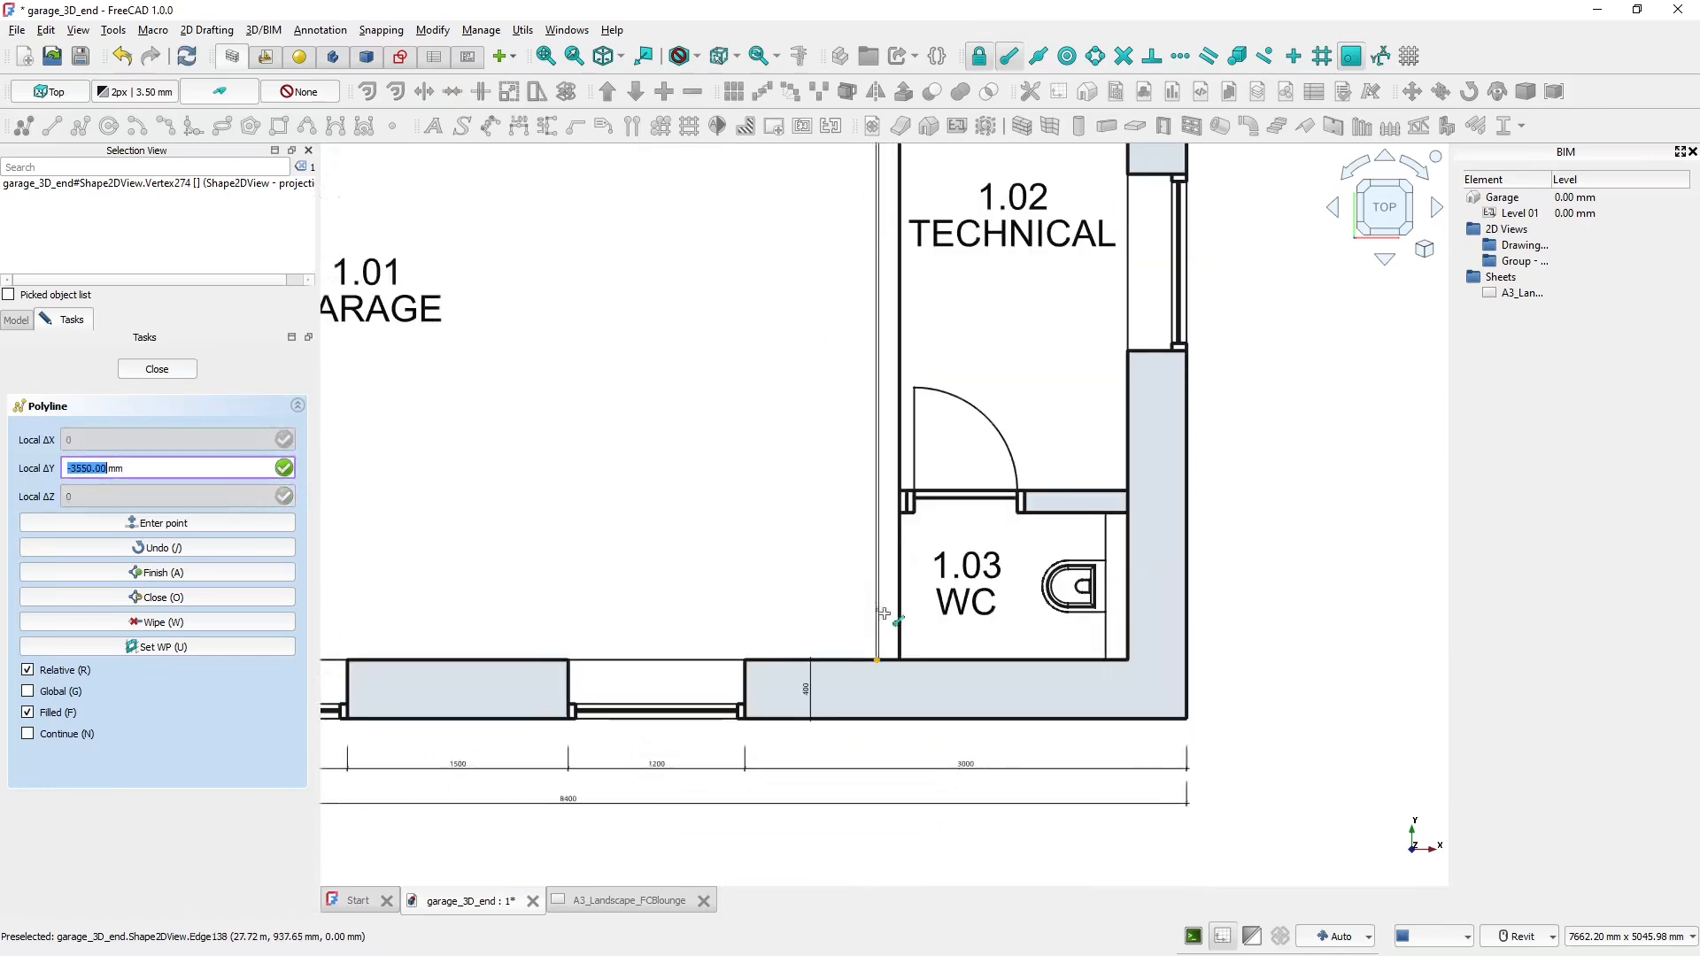
click(877, 660)
scroll(900, 531, up, 1)
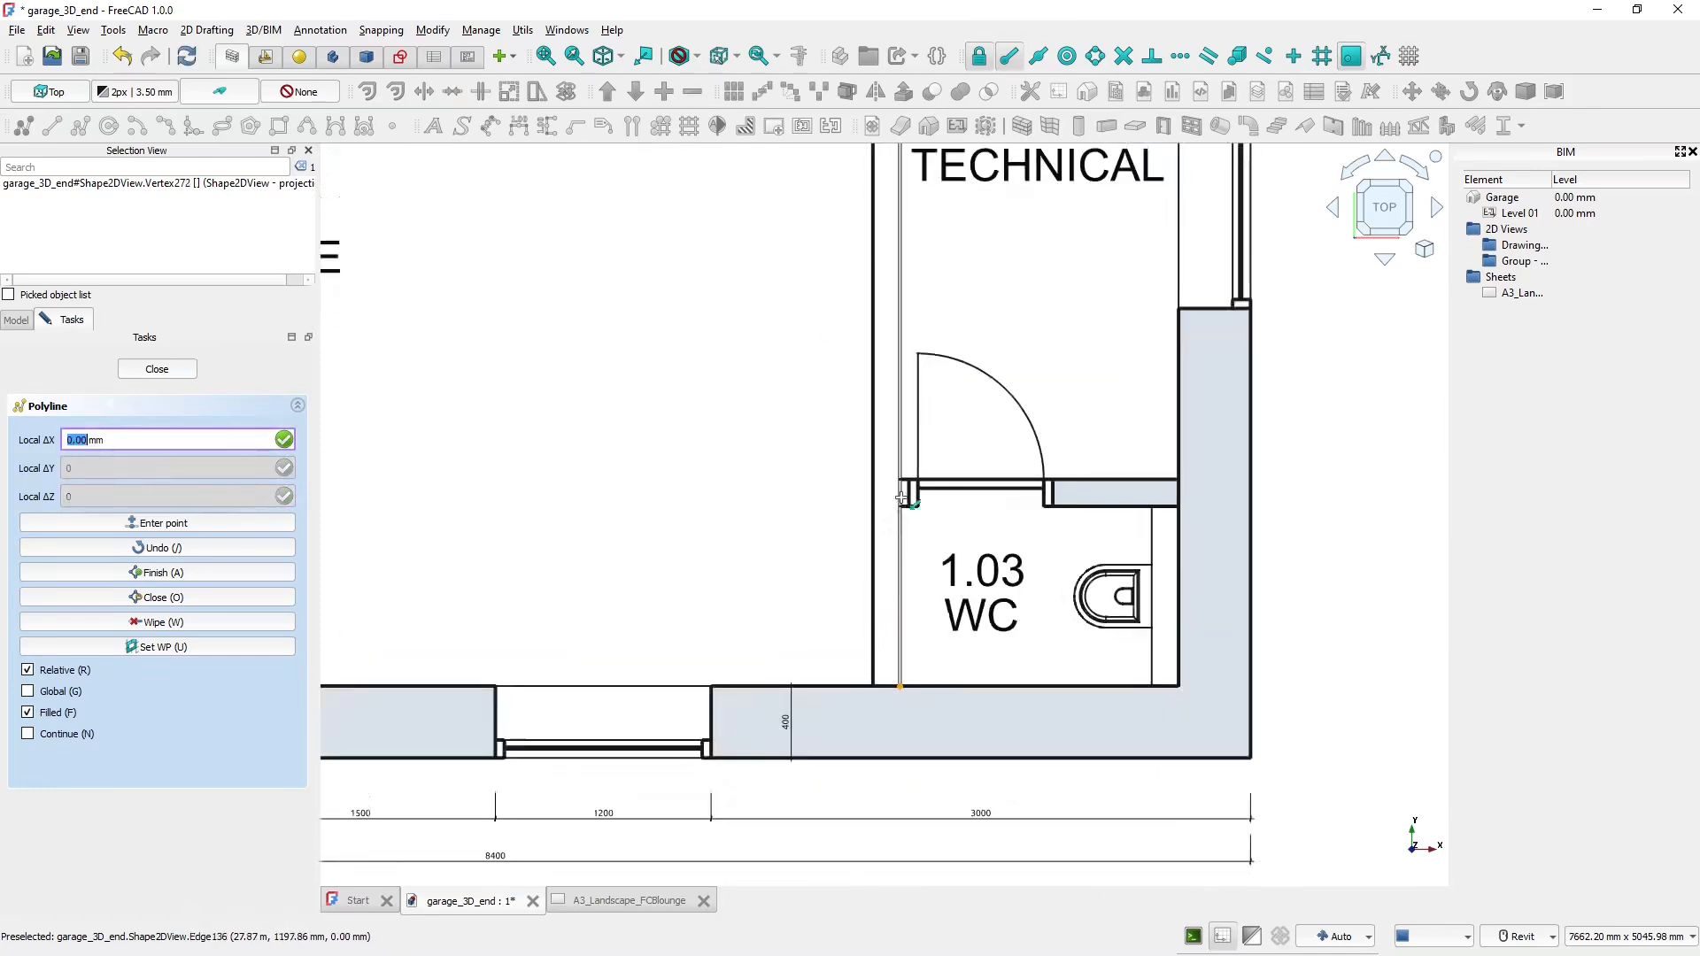
scroll(901, 499, up, 2)
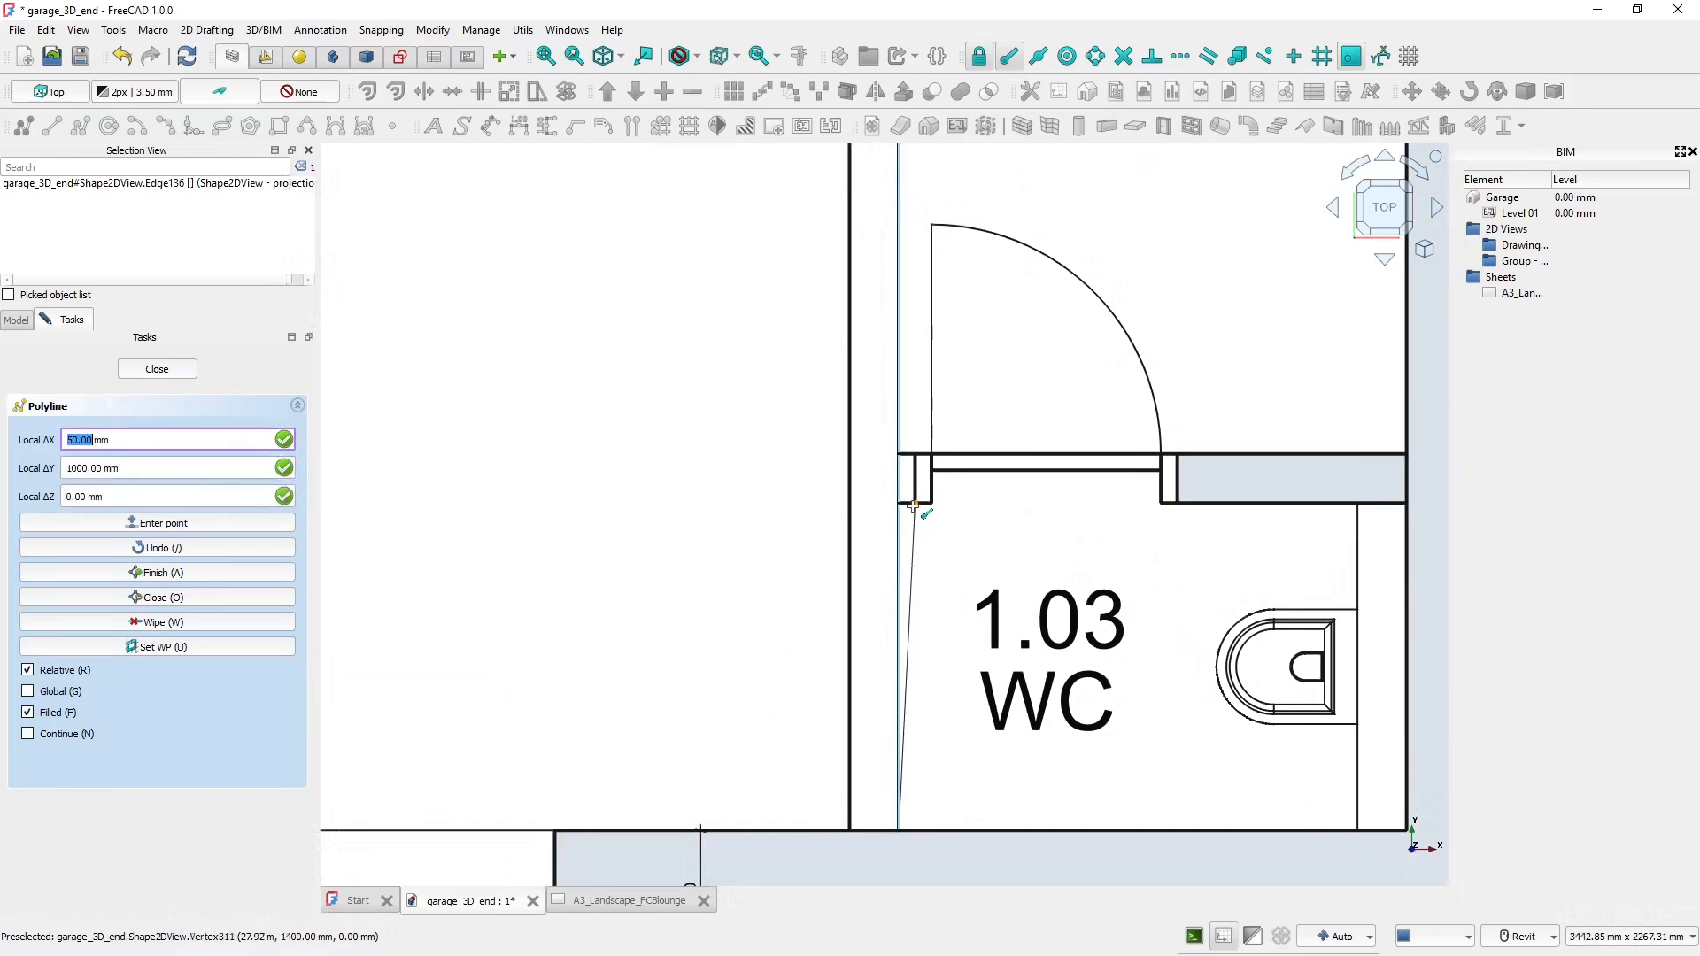
click(917, 504)
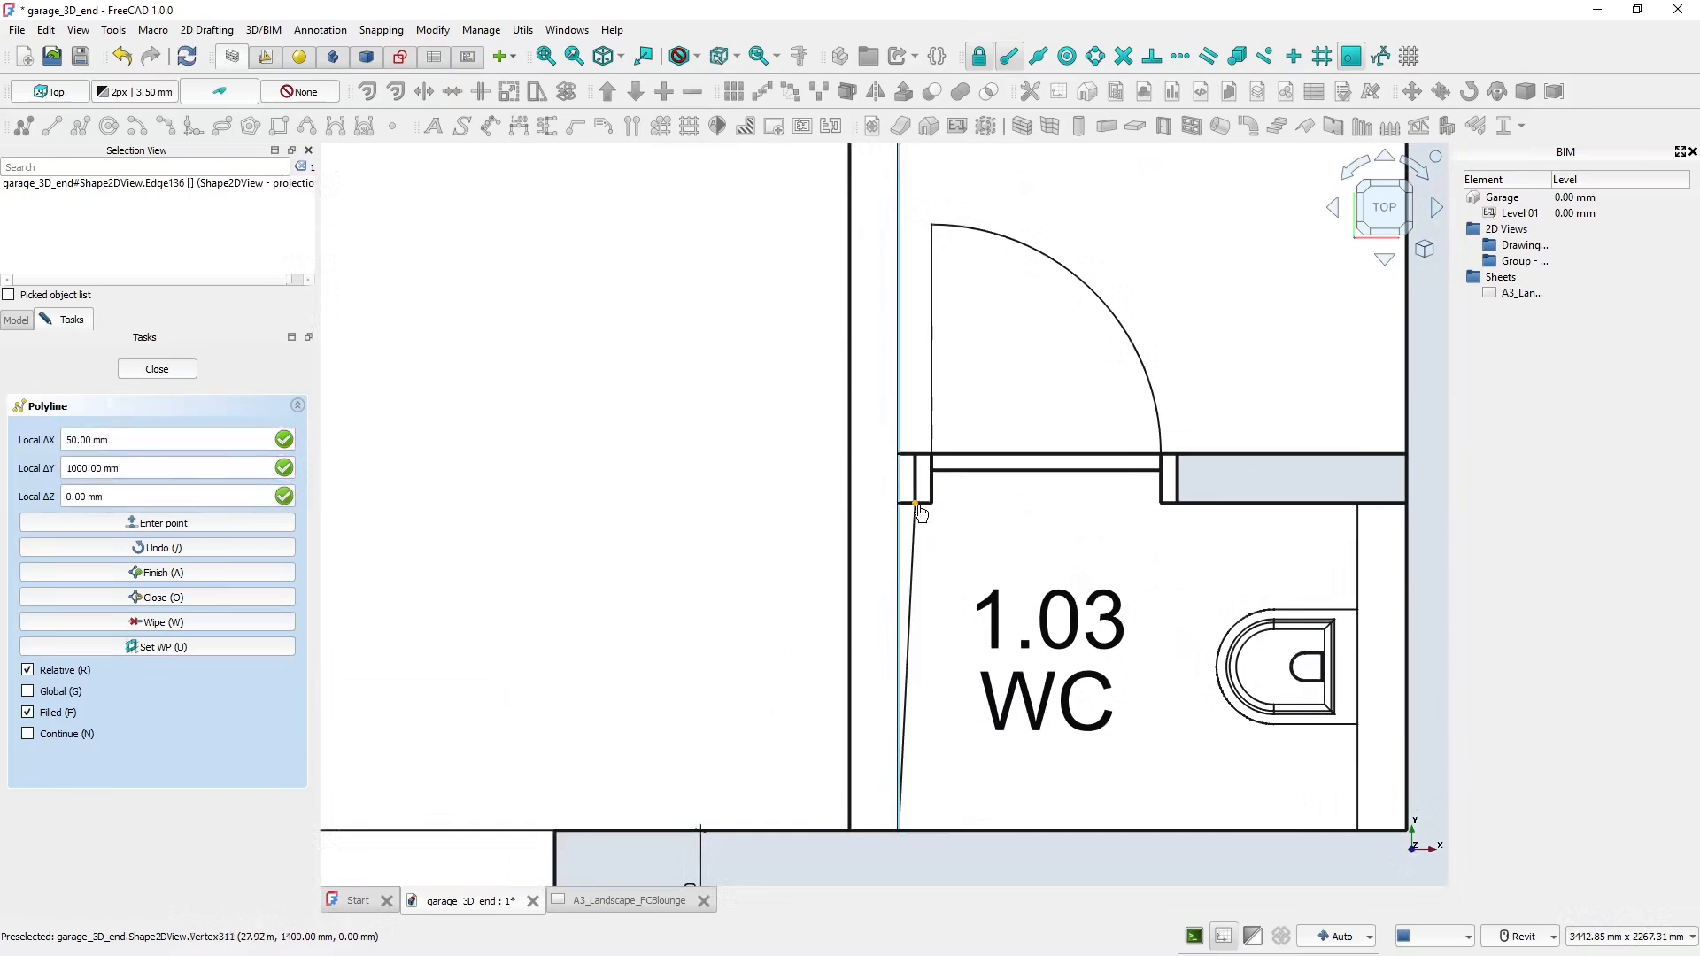
click(900, 456)
middle_drag(901, 470, 922, 813)
click(220, 597)
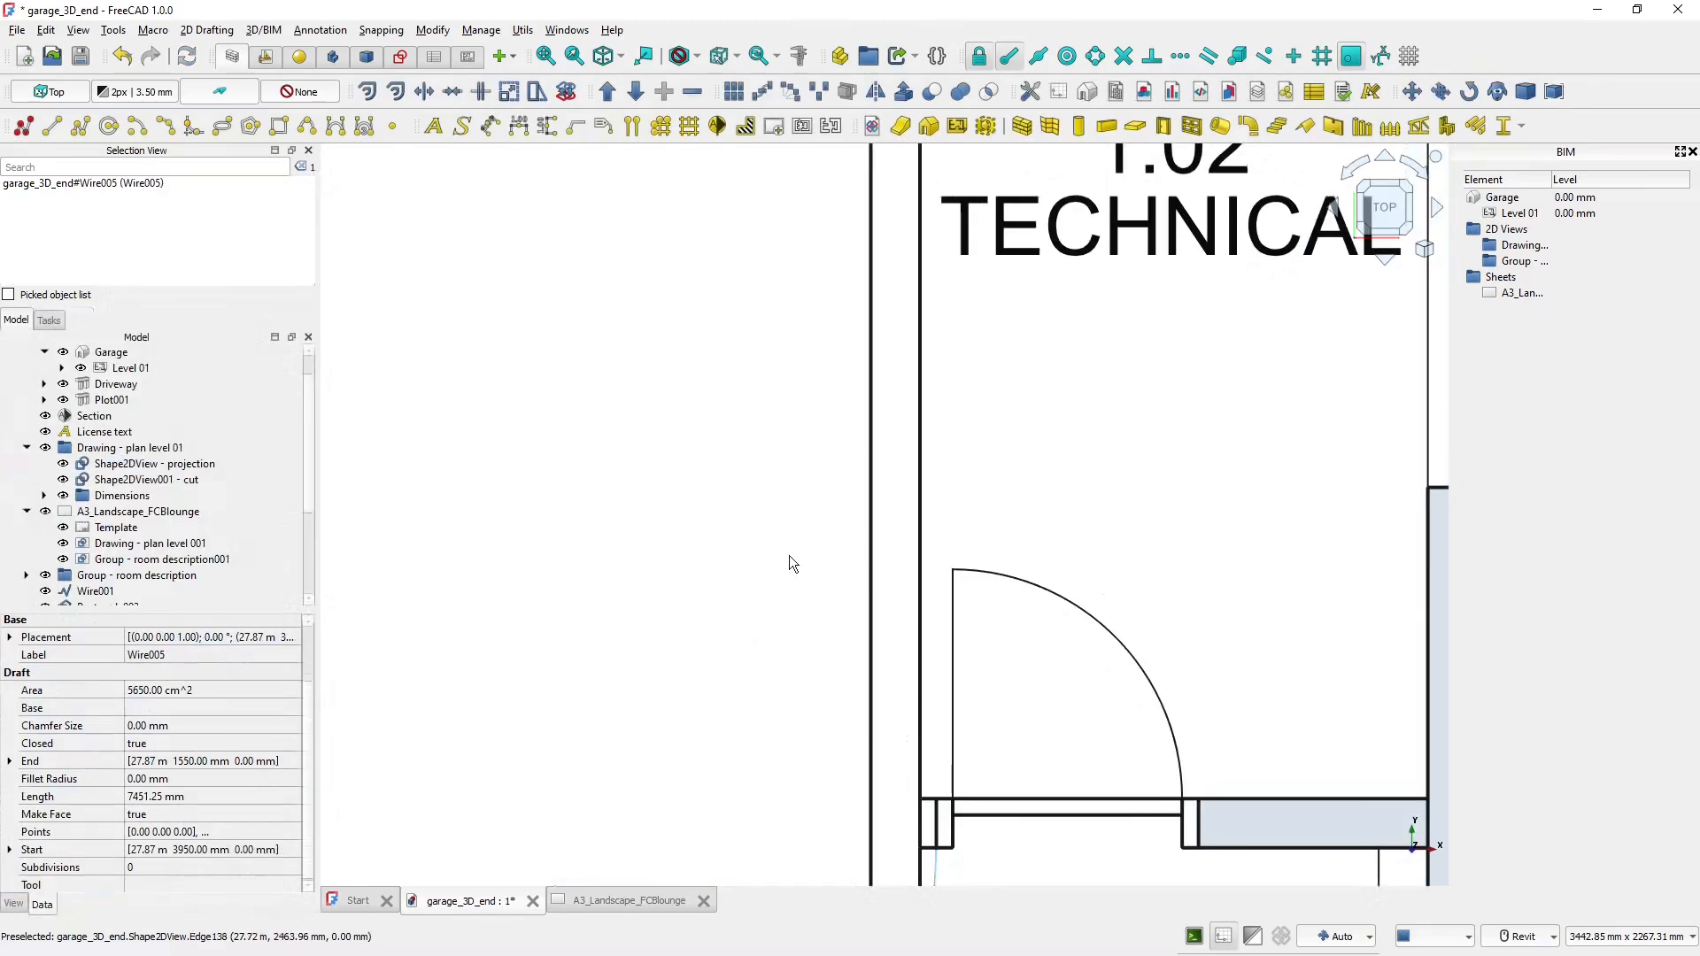
- Delete the faulty polyline drawn over the long partition, keeping the rectangle beside the WC door
scroll(808, 589, down, 2)
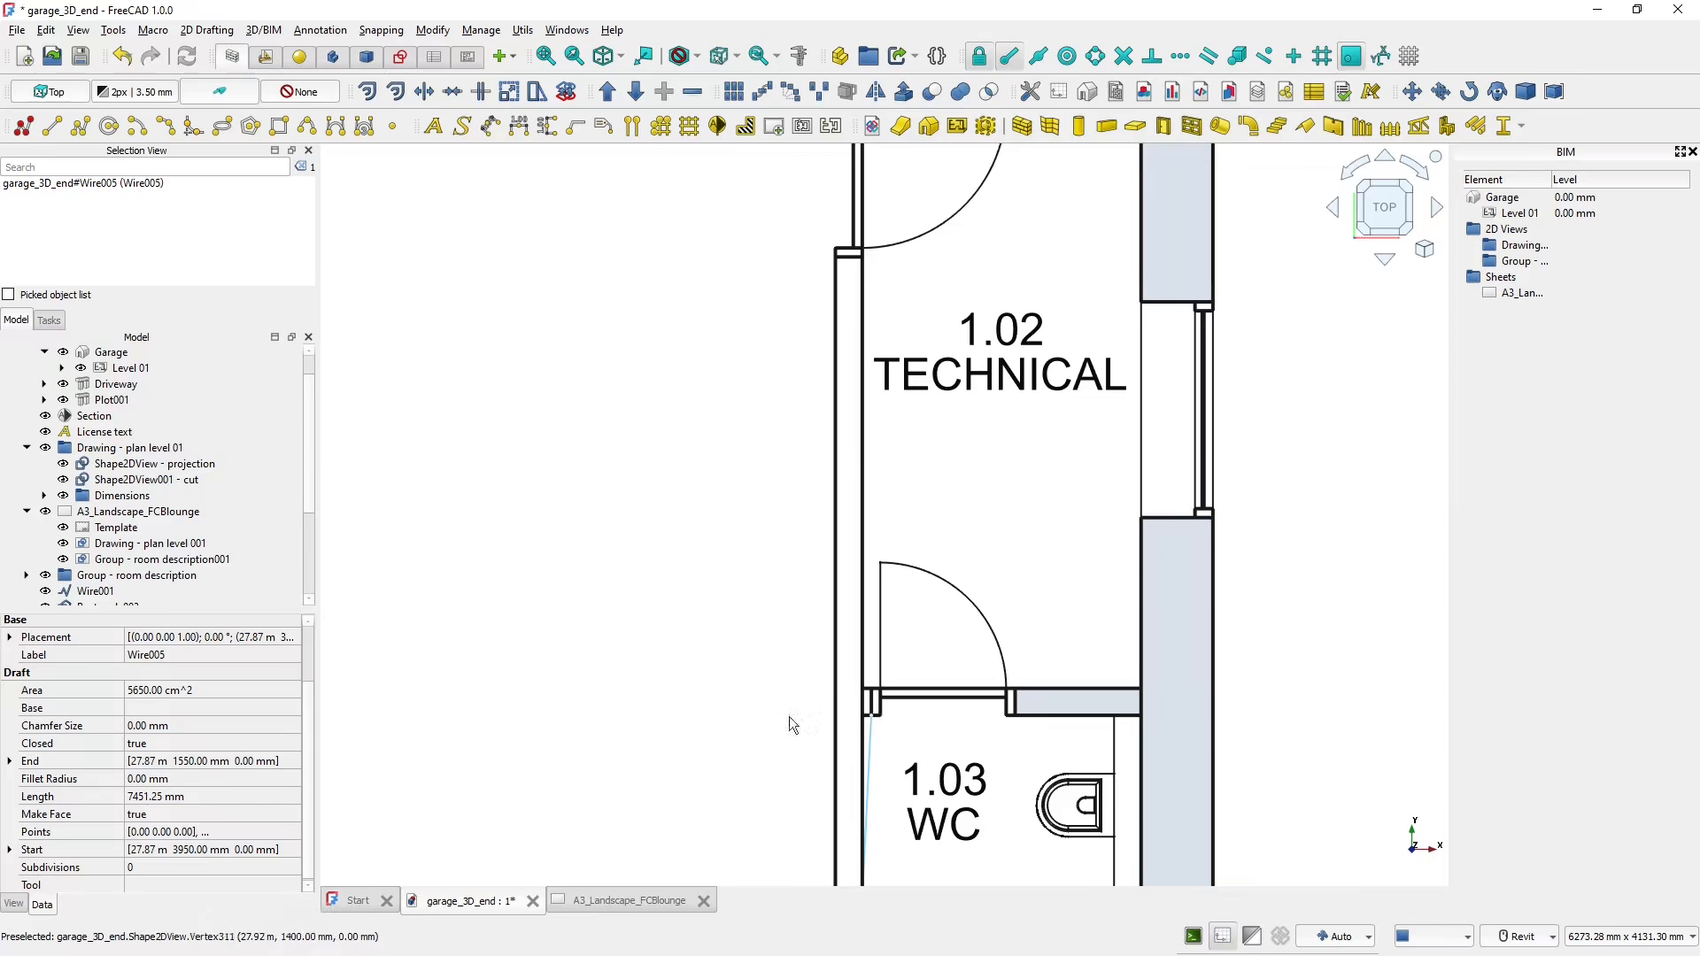
scroll(209, 528, down, 3)
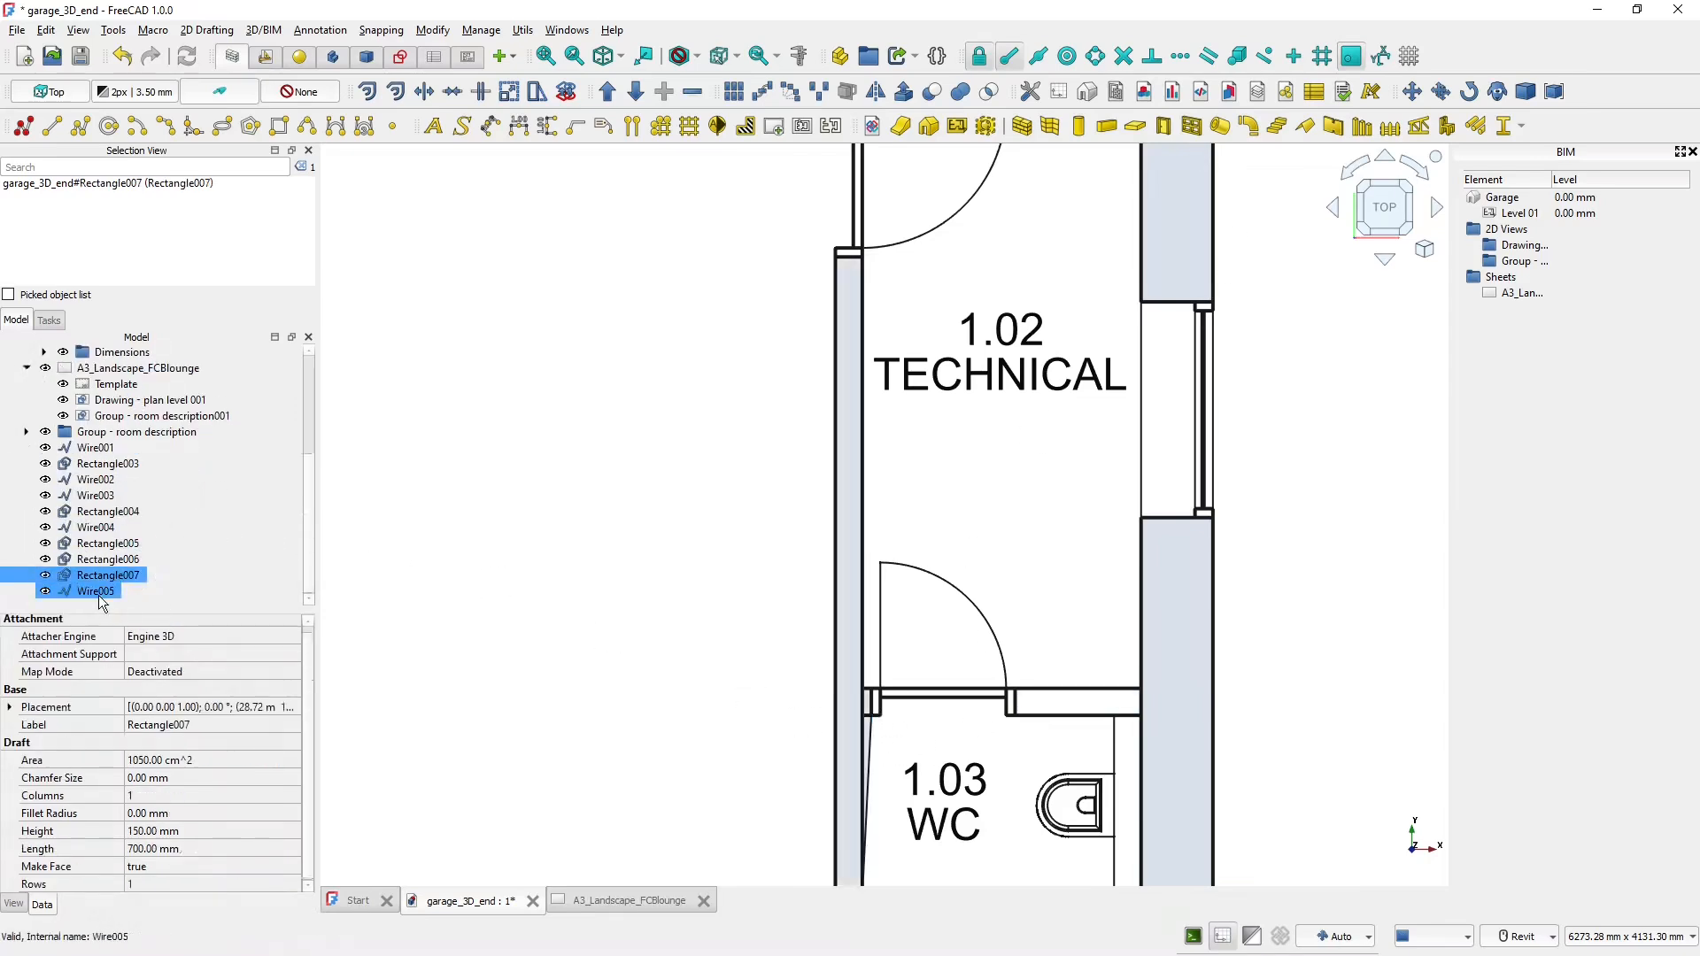
key(Delete)
- Trace the long partition below the technical room door, including the short stub at the WC door, with a closed filled polyline snapped to its endpoints
middle_drag(689, 750, 653, 668)
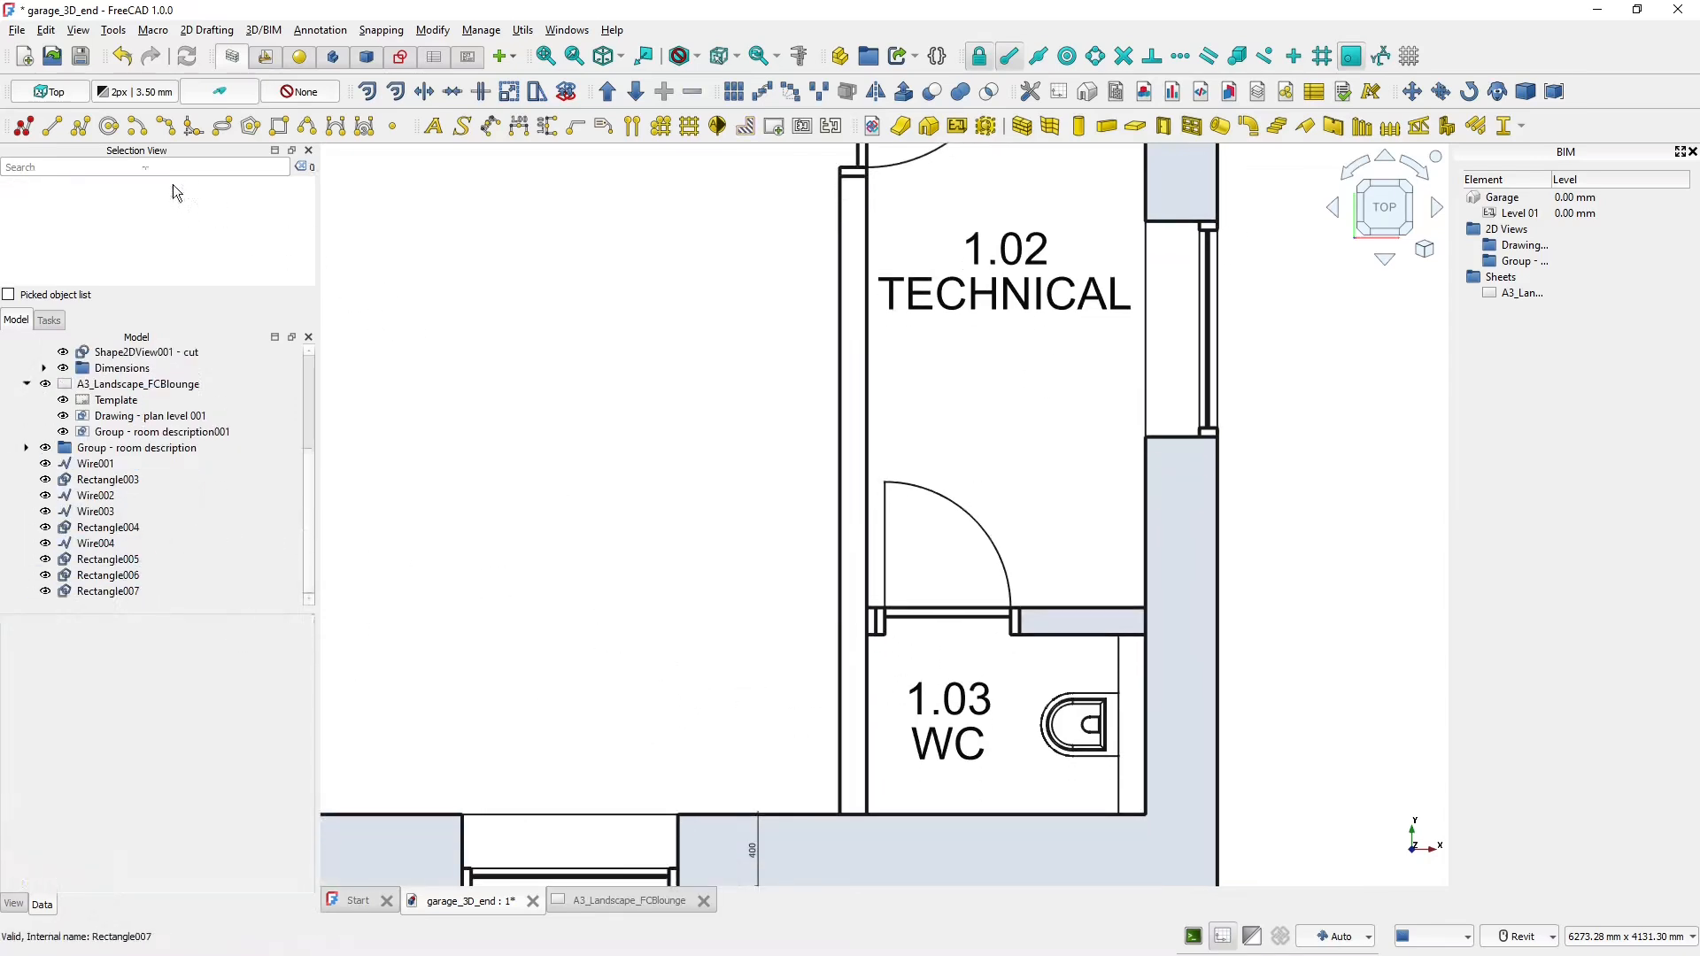
click(86, 130)
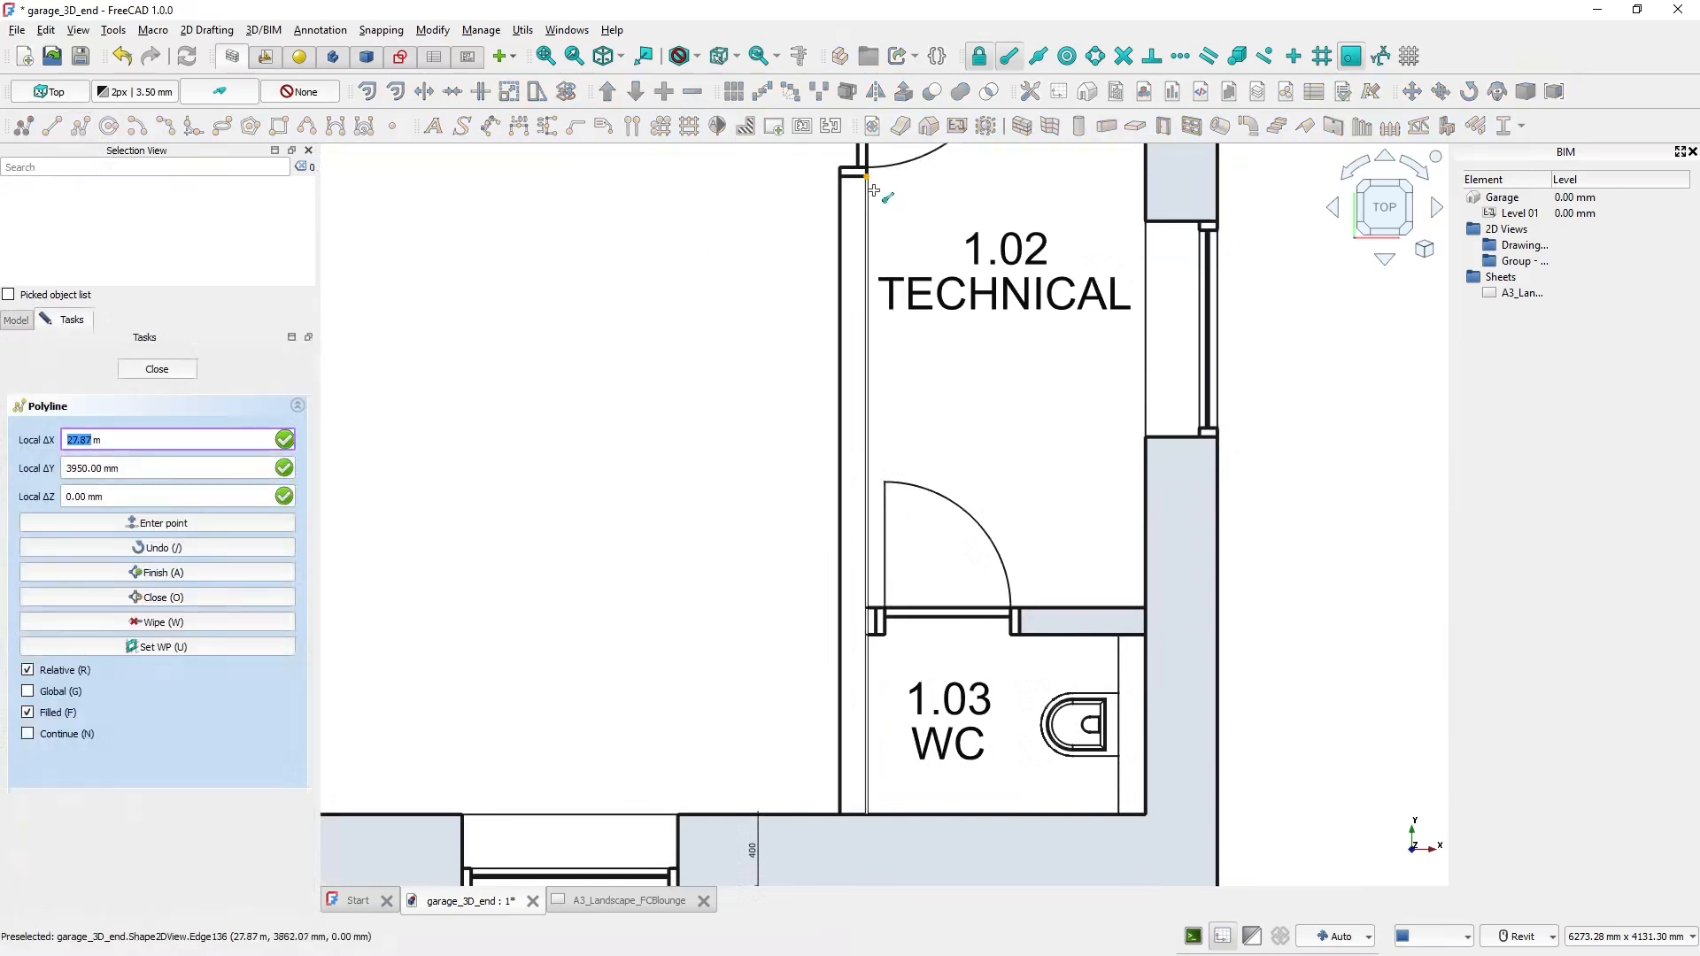
click(844, 183)
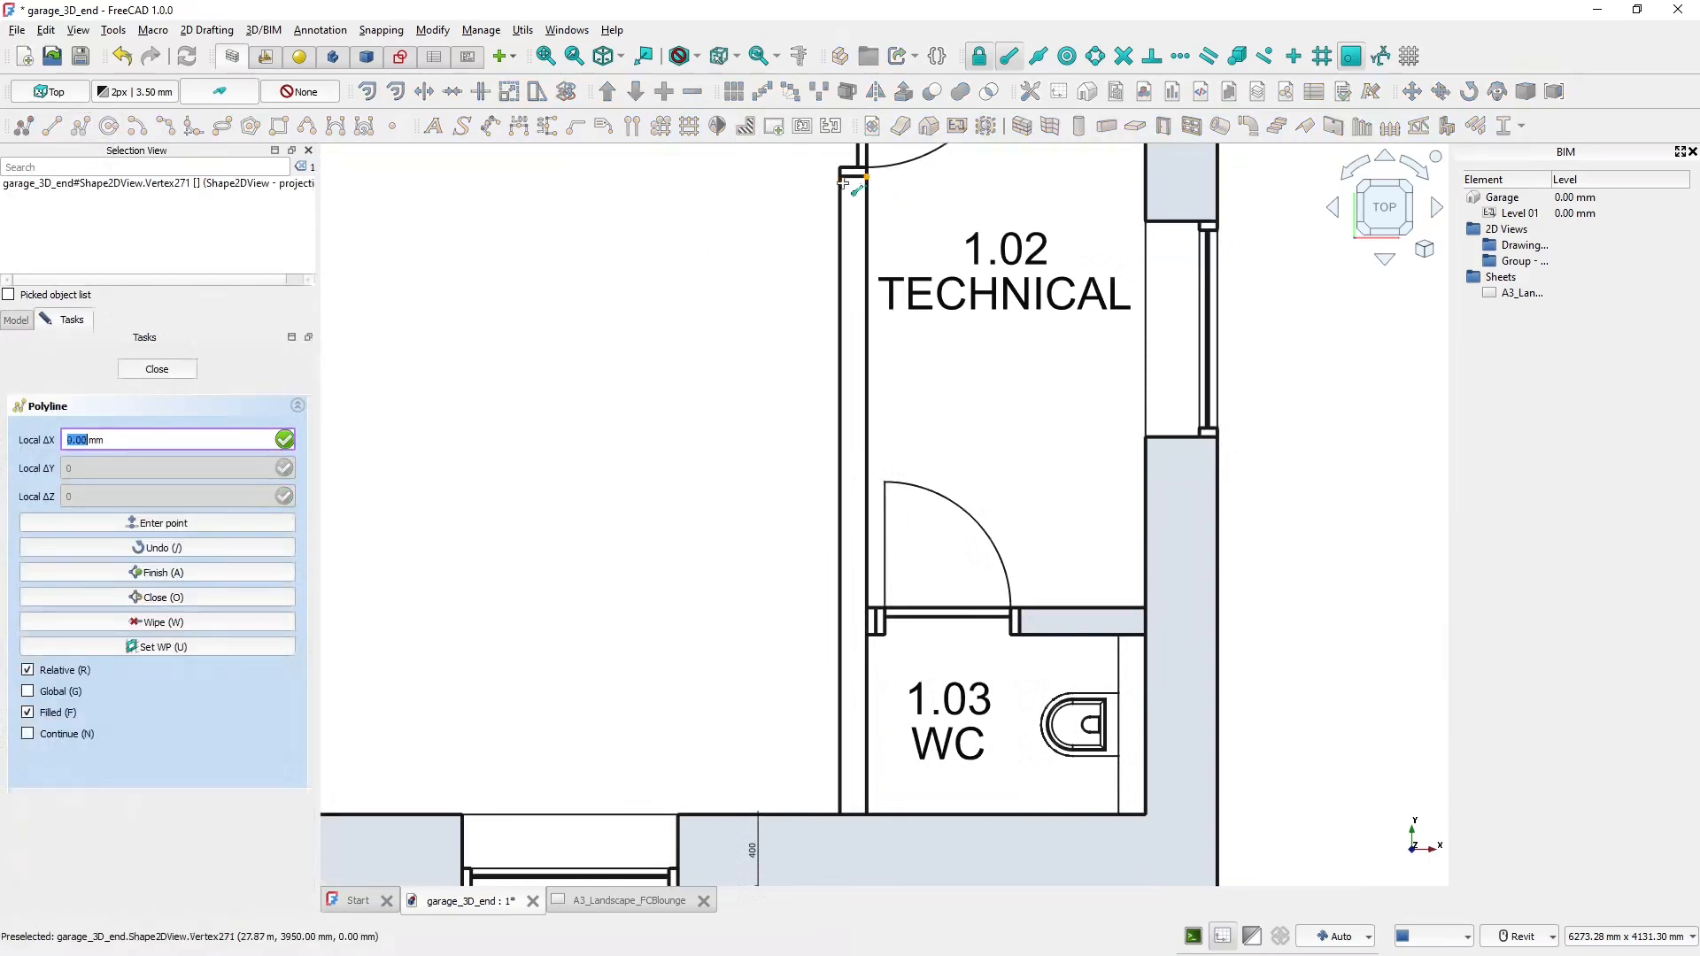
click(840, 814)
click(870, 815)
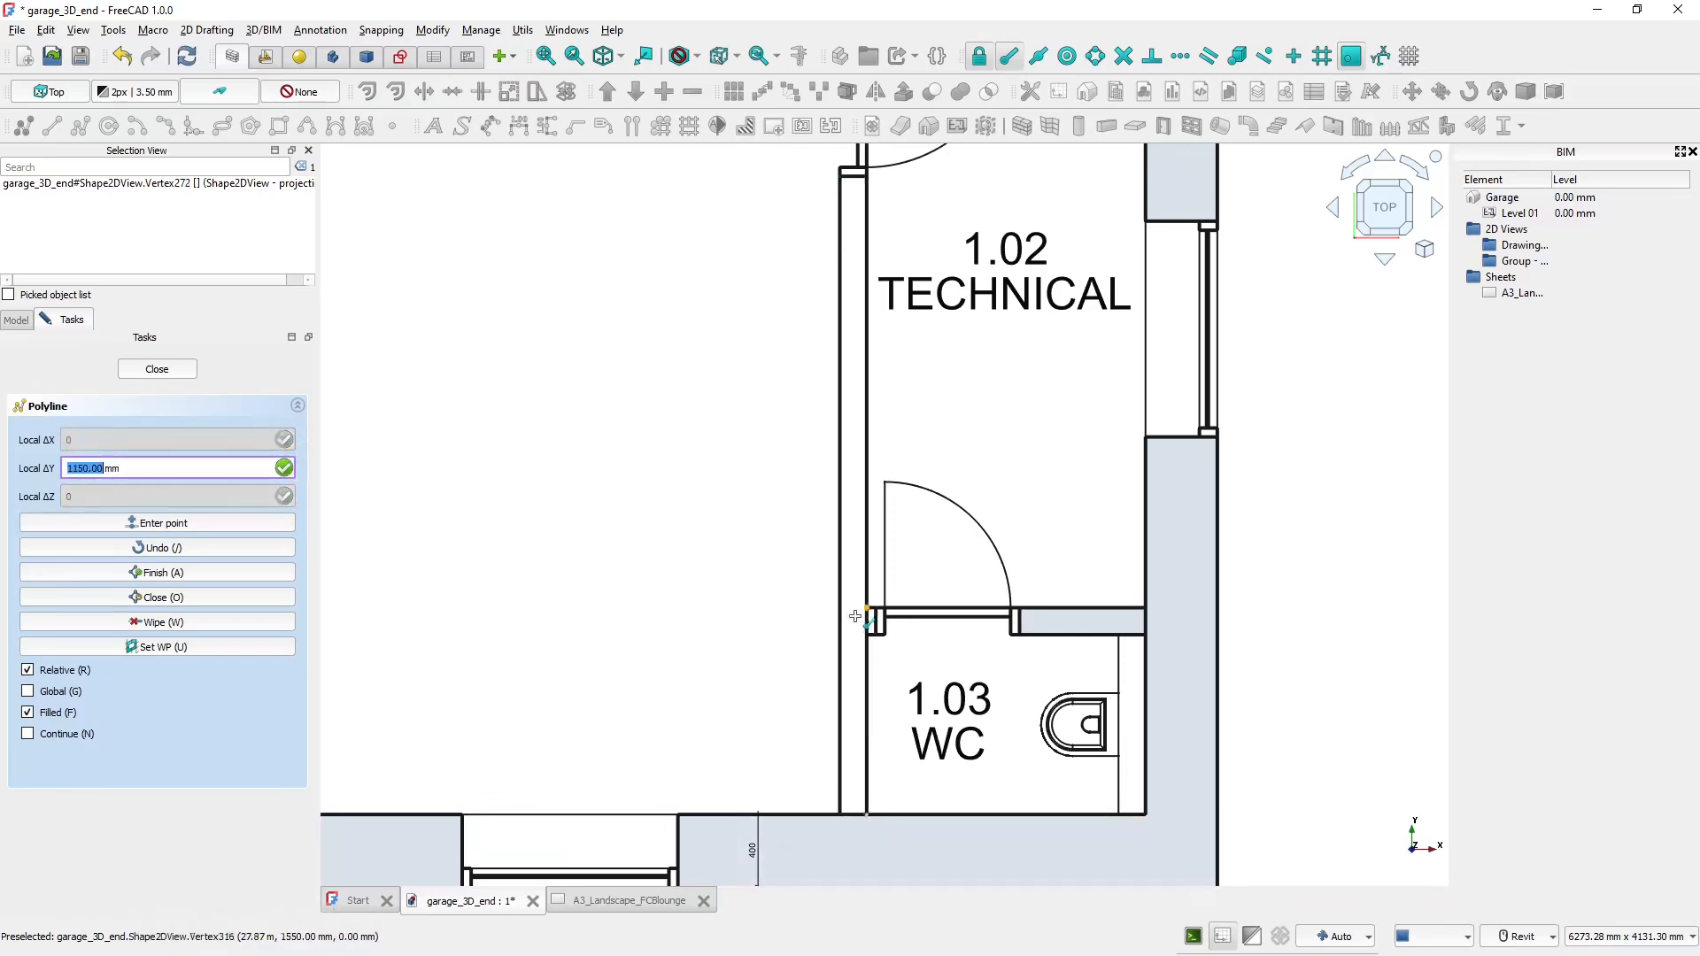
scroll(871, 815, up, 5)
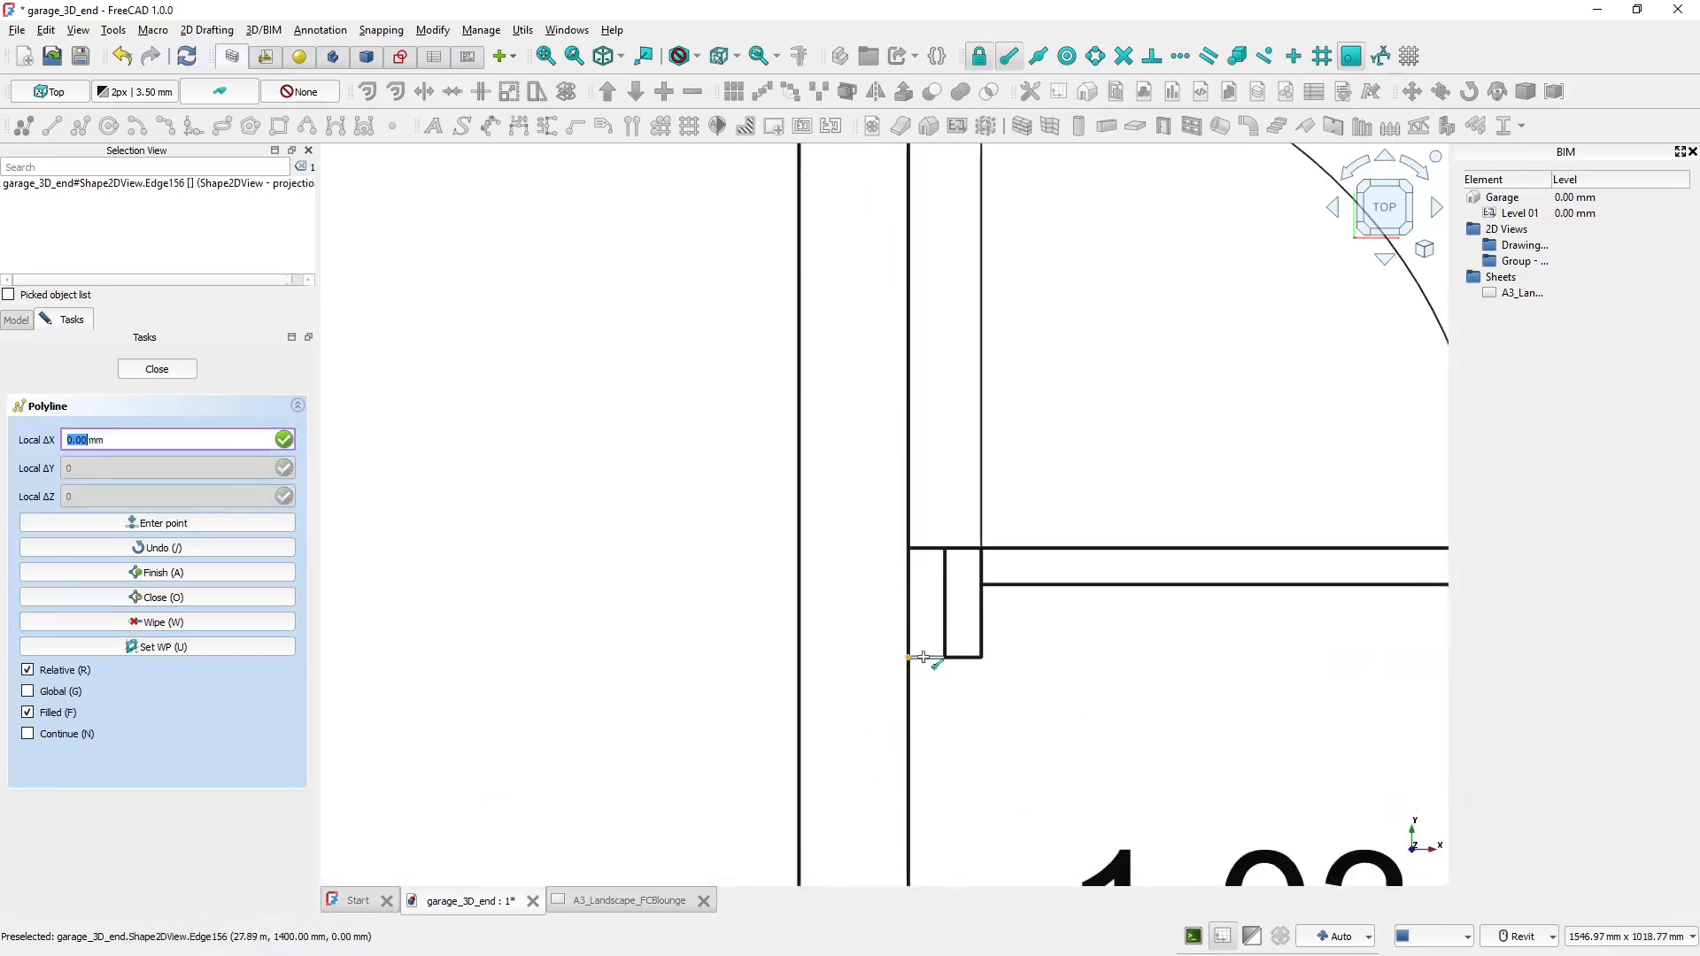
click(945, 657)
click(944, 565)
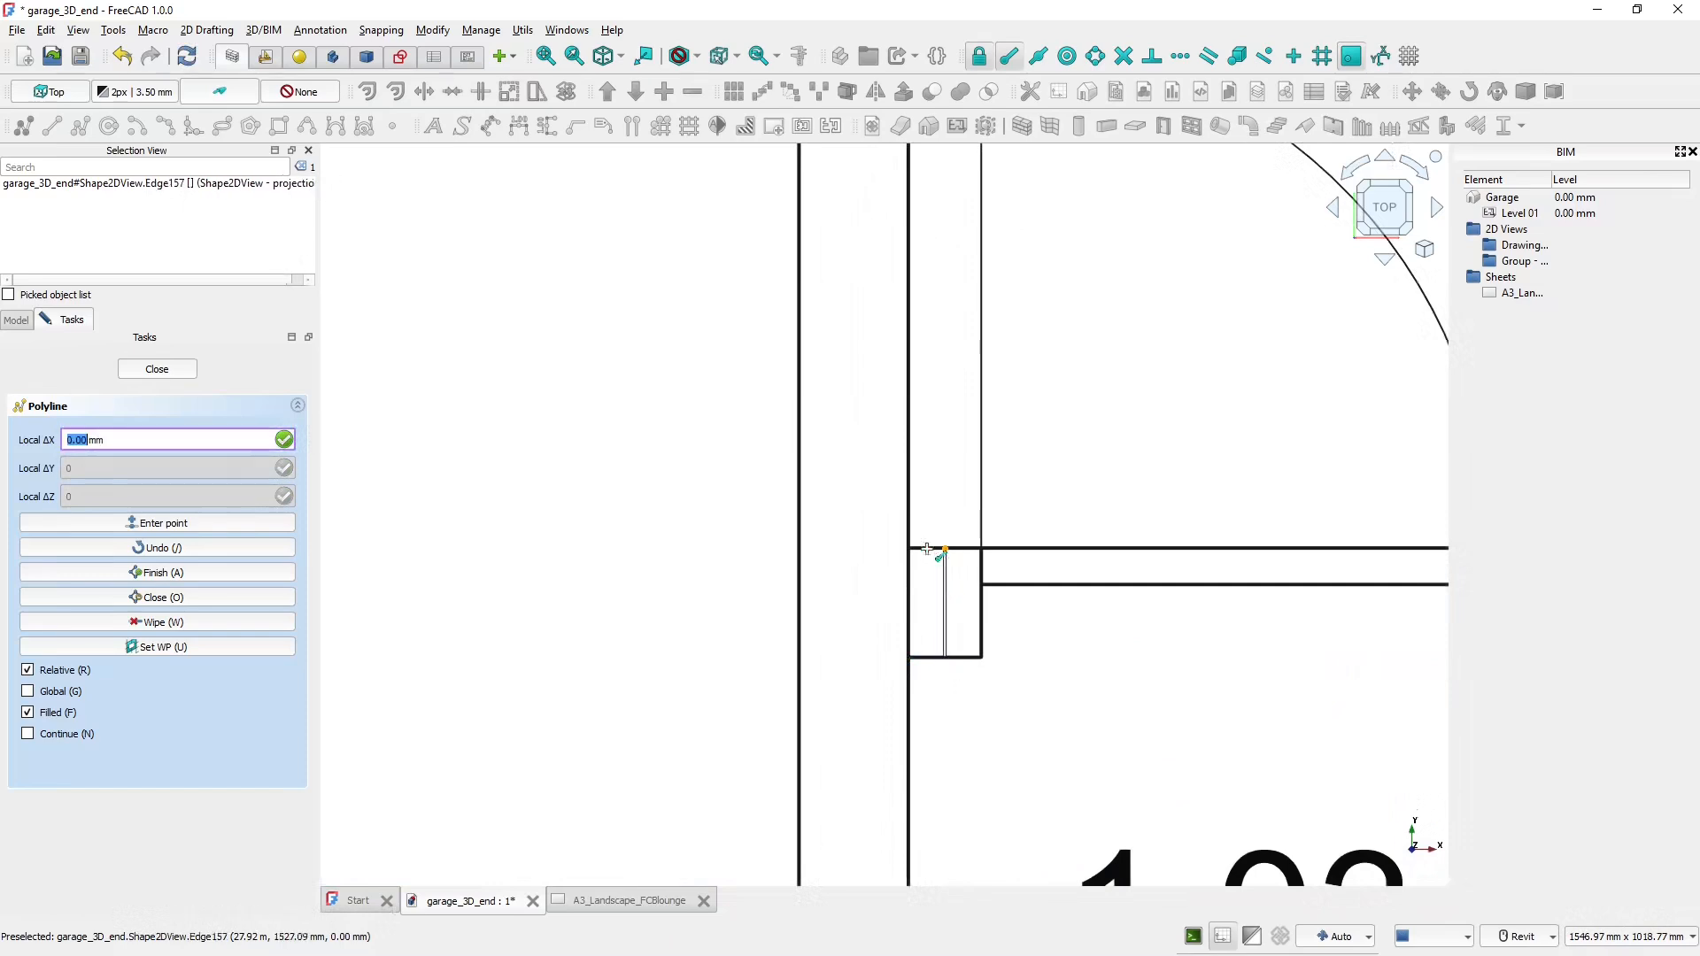
click(918, 546)
scroll(918, 546, down, 6)
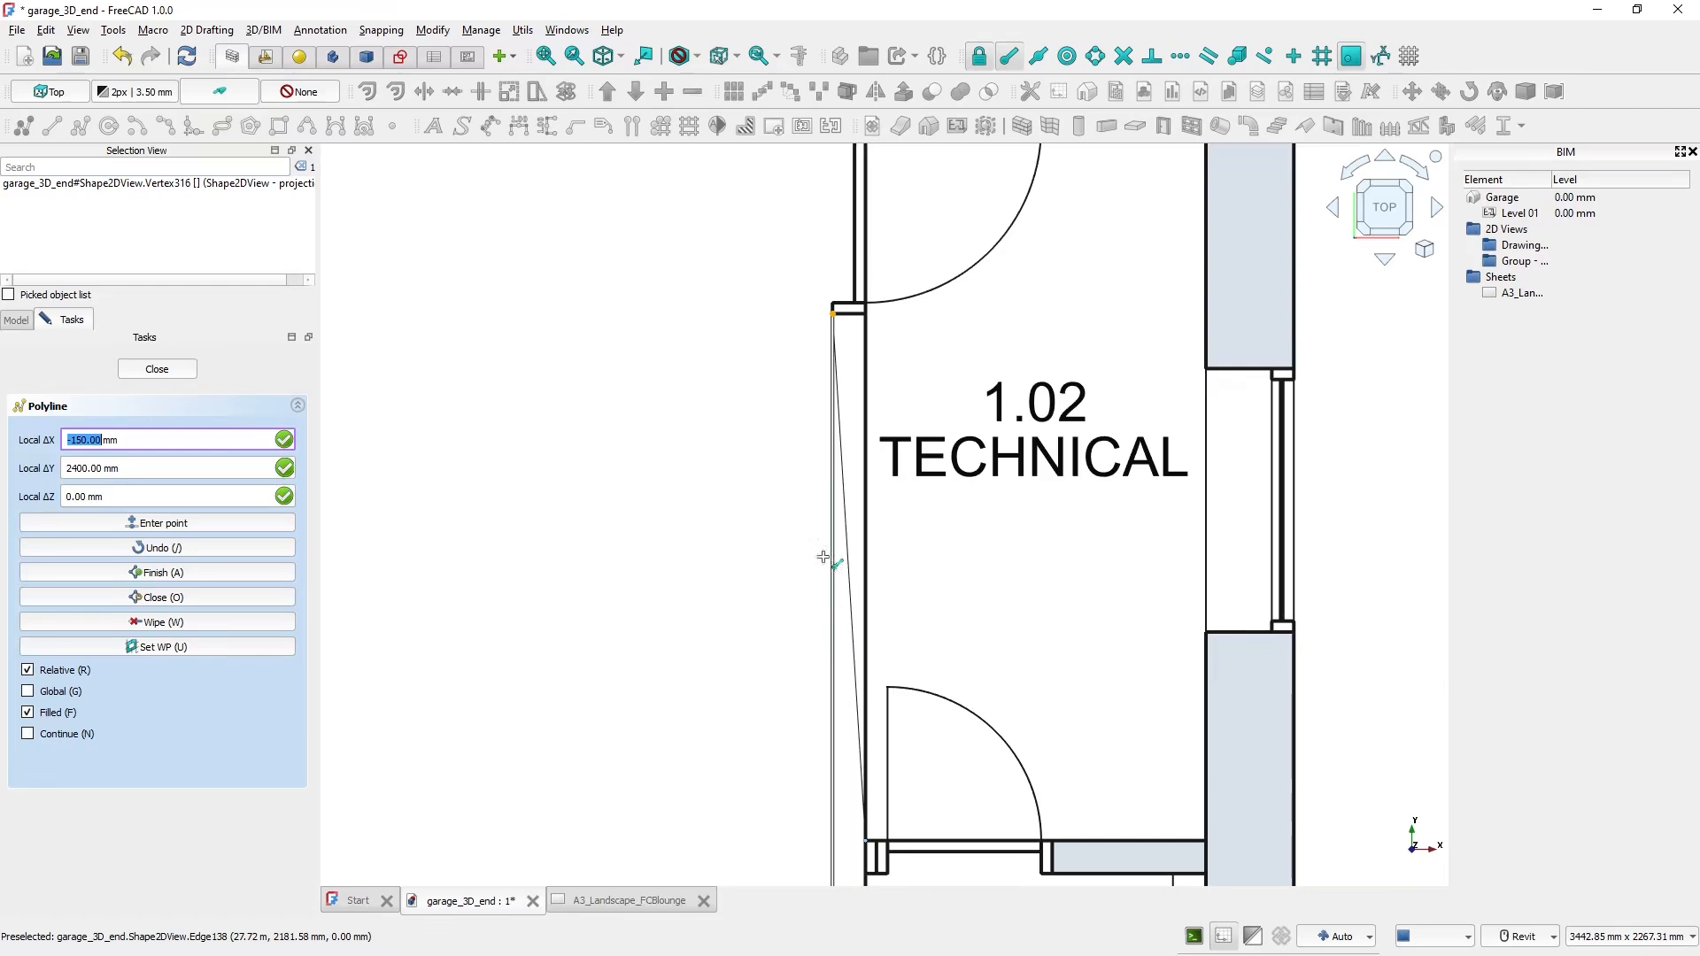
click(169, 597)
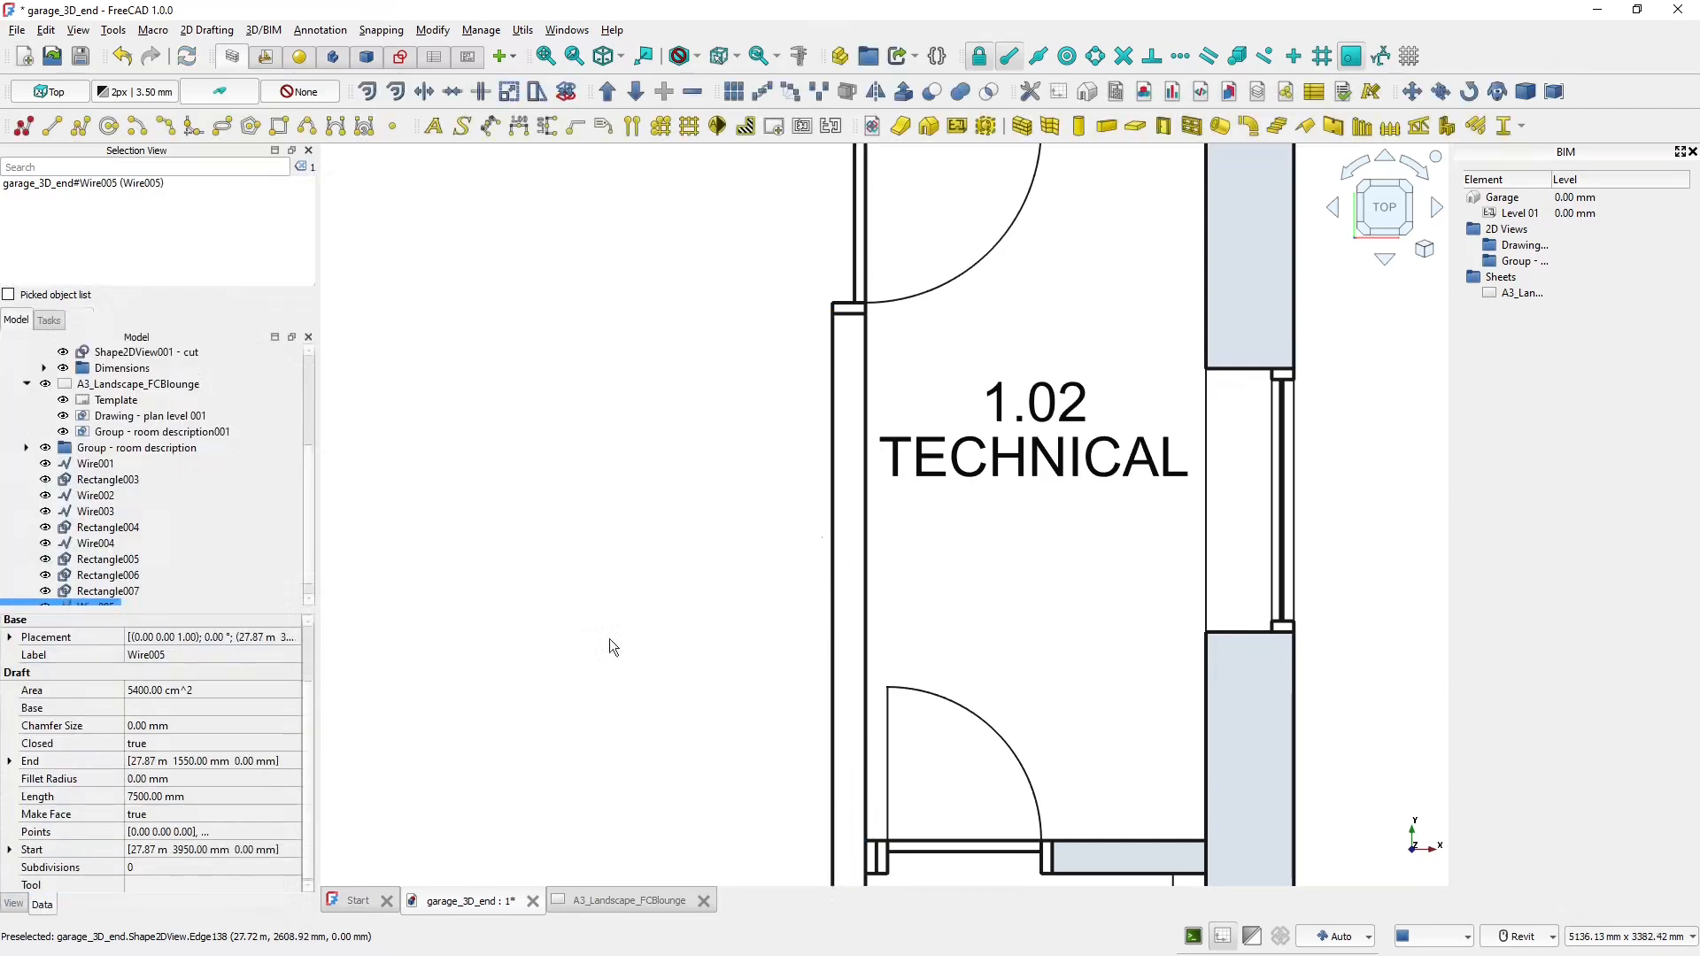
click(646, 662)
- Create a new group in the garage_3D_end document and name it "Hatch base objects"
scroll(656, 657, down, 5)
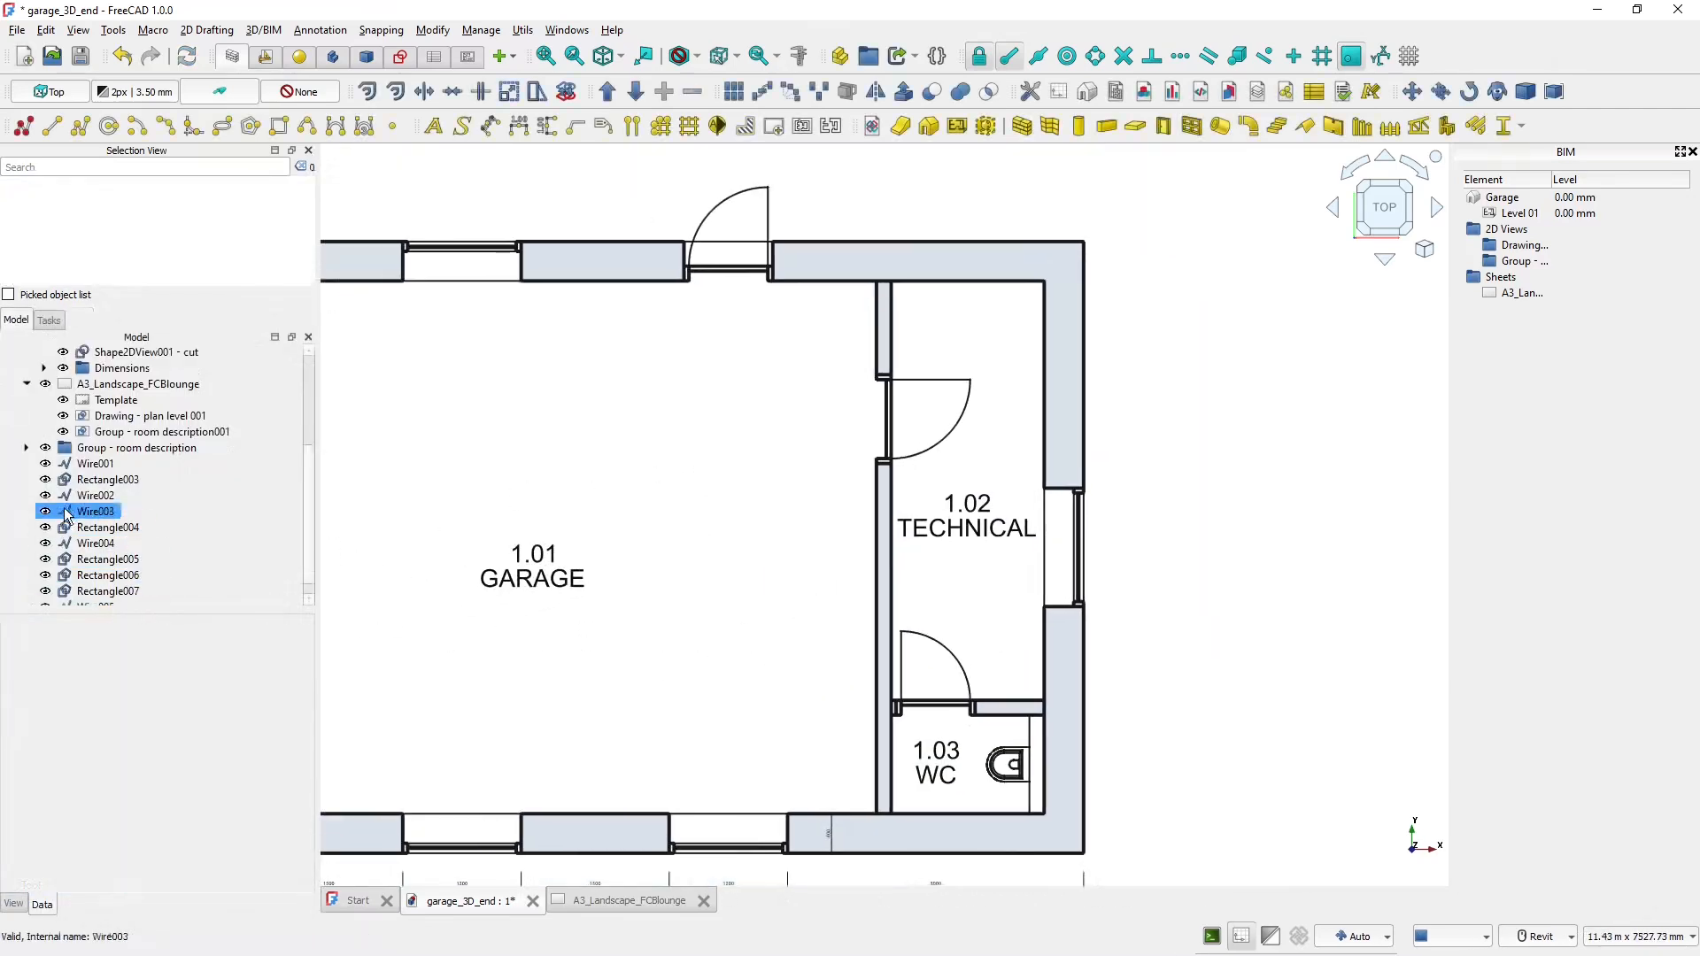
scroll(60, 487, down, 1)
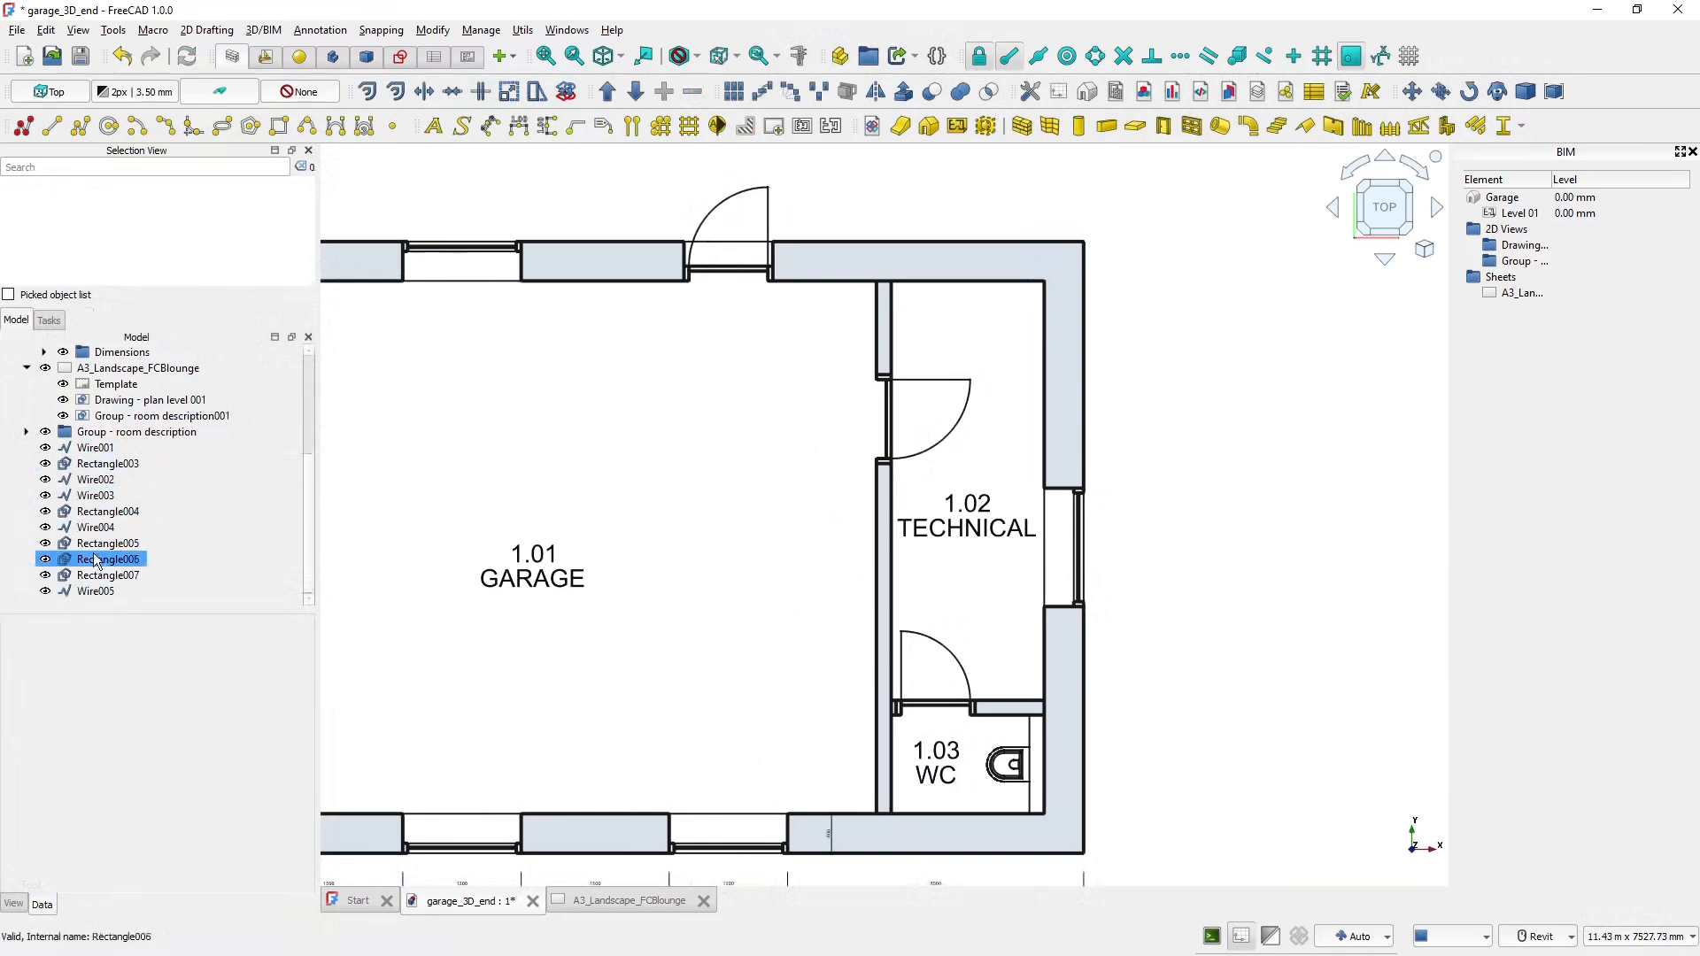
middle_drag(502, 547, 765, 535)
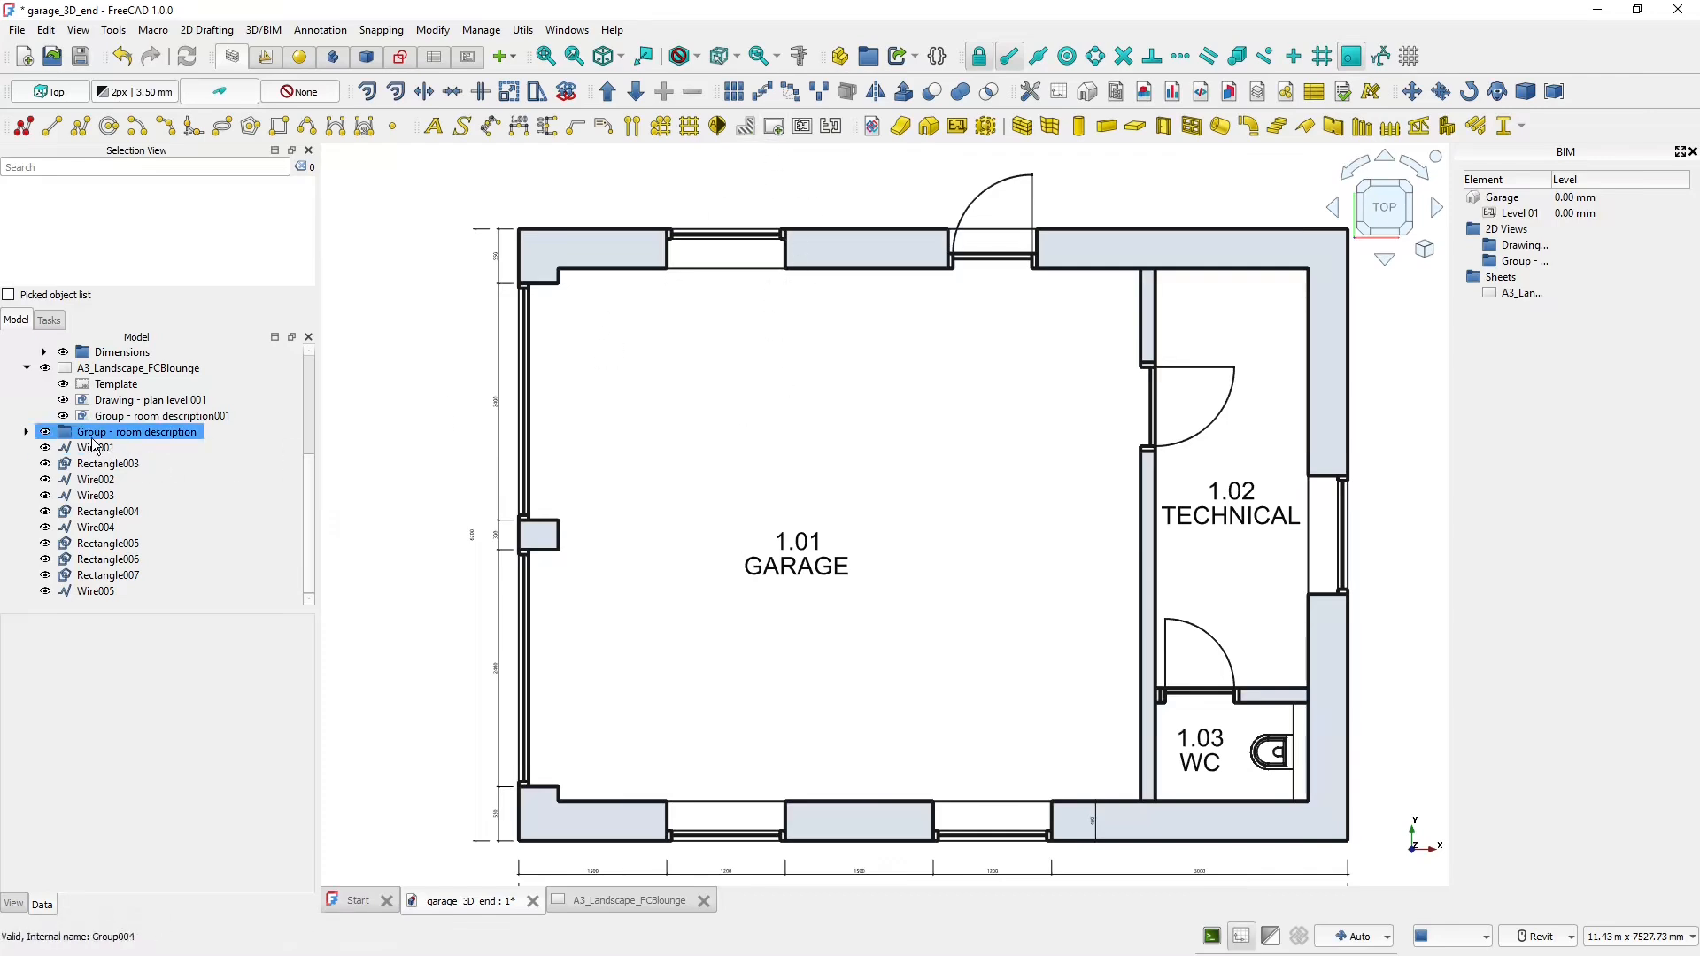
scroll(88, 425, up, 4)
right_click(76, 351)
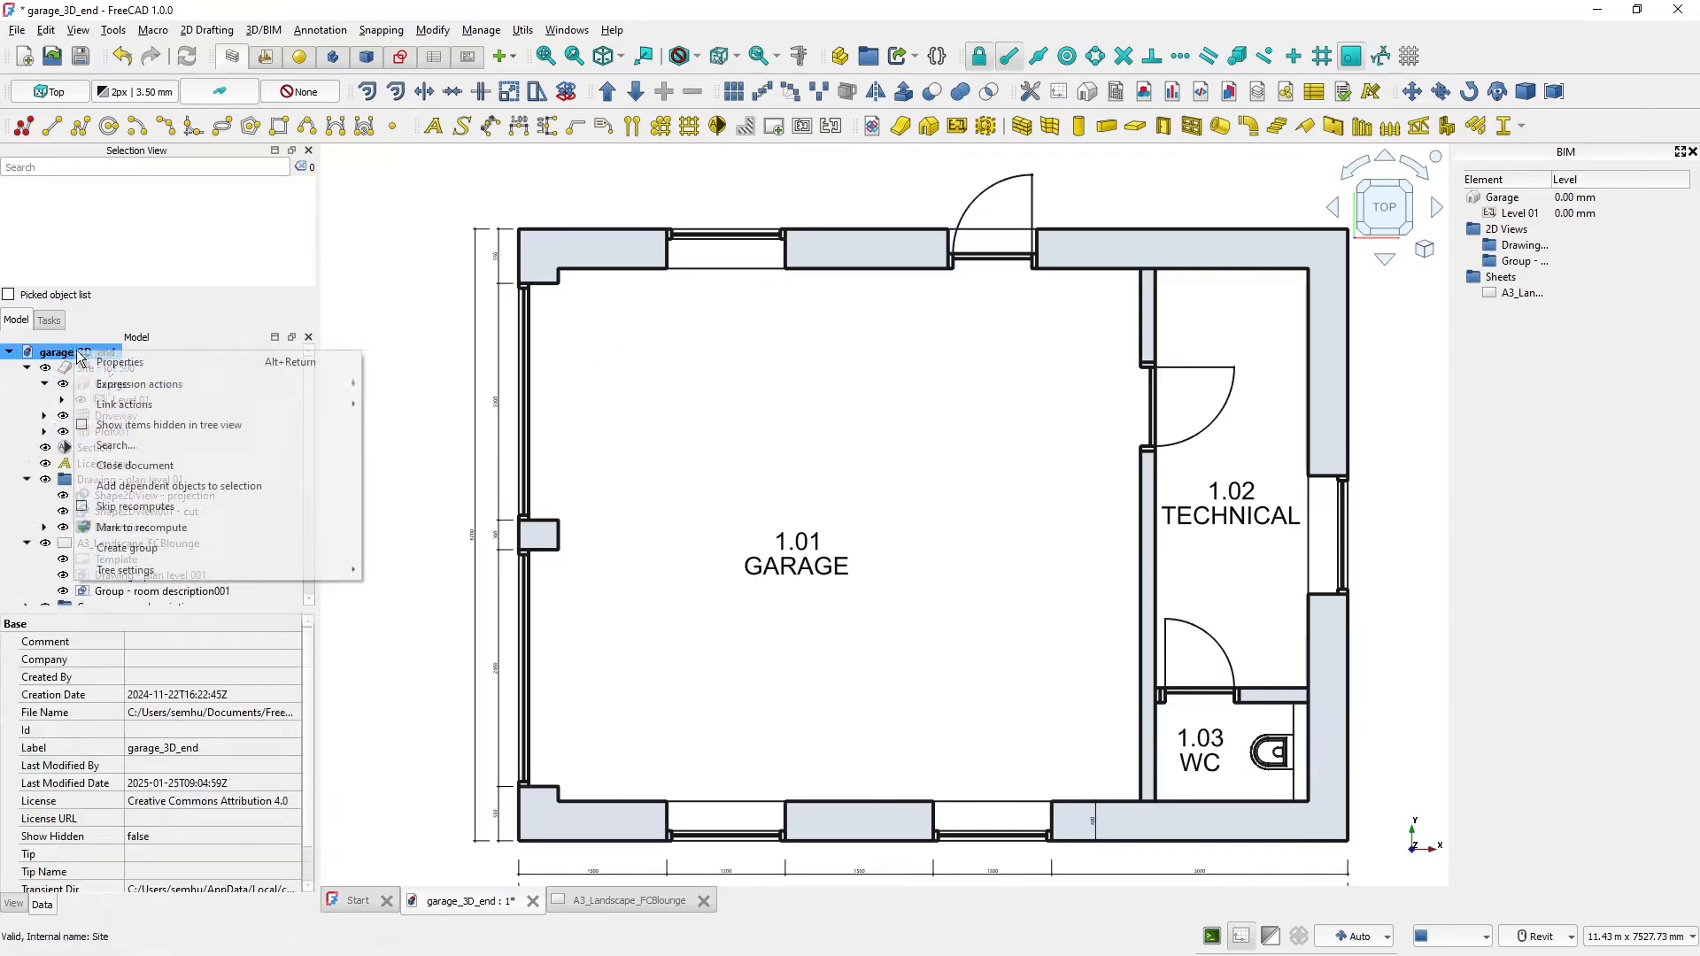
click(188, 560)
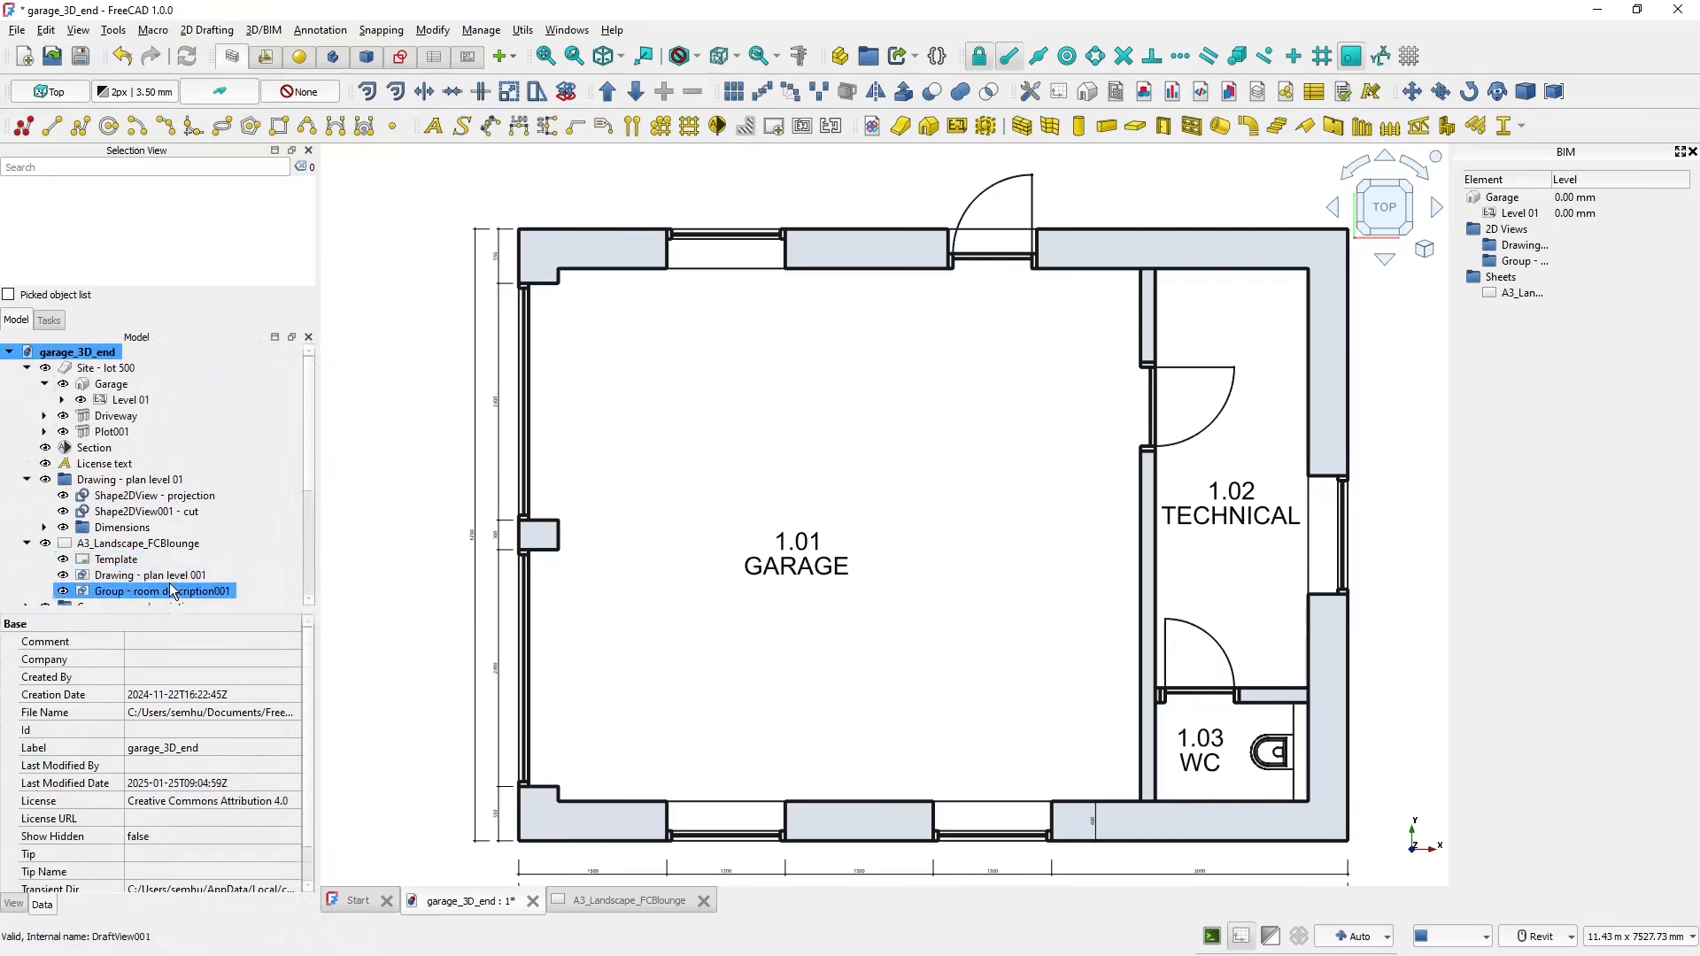
click(116, 590)
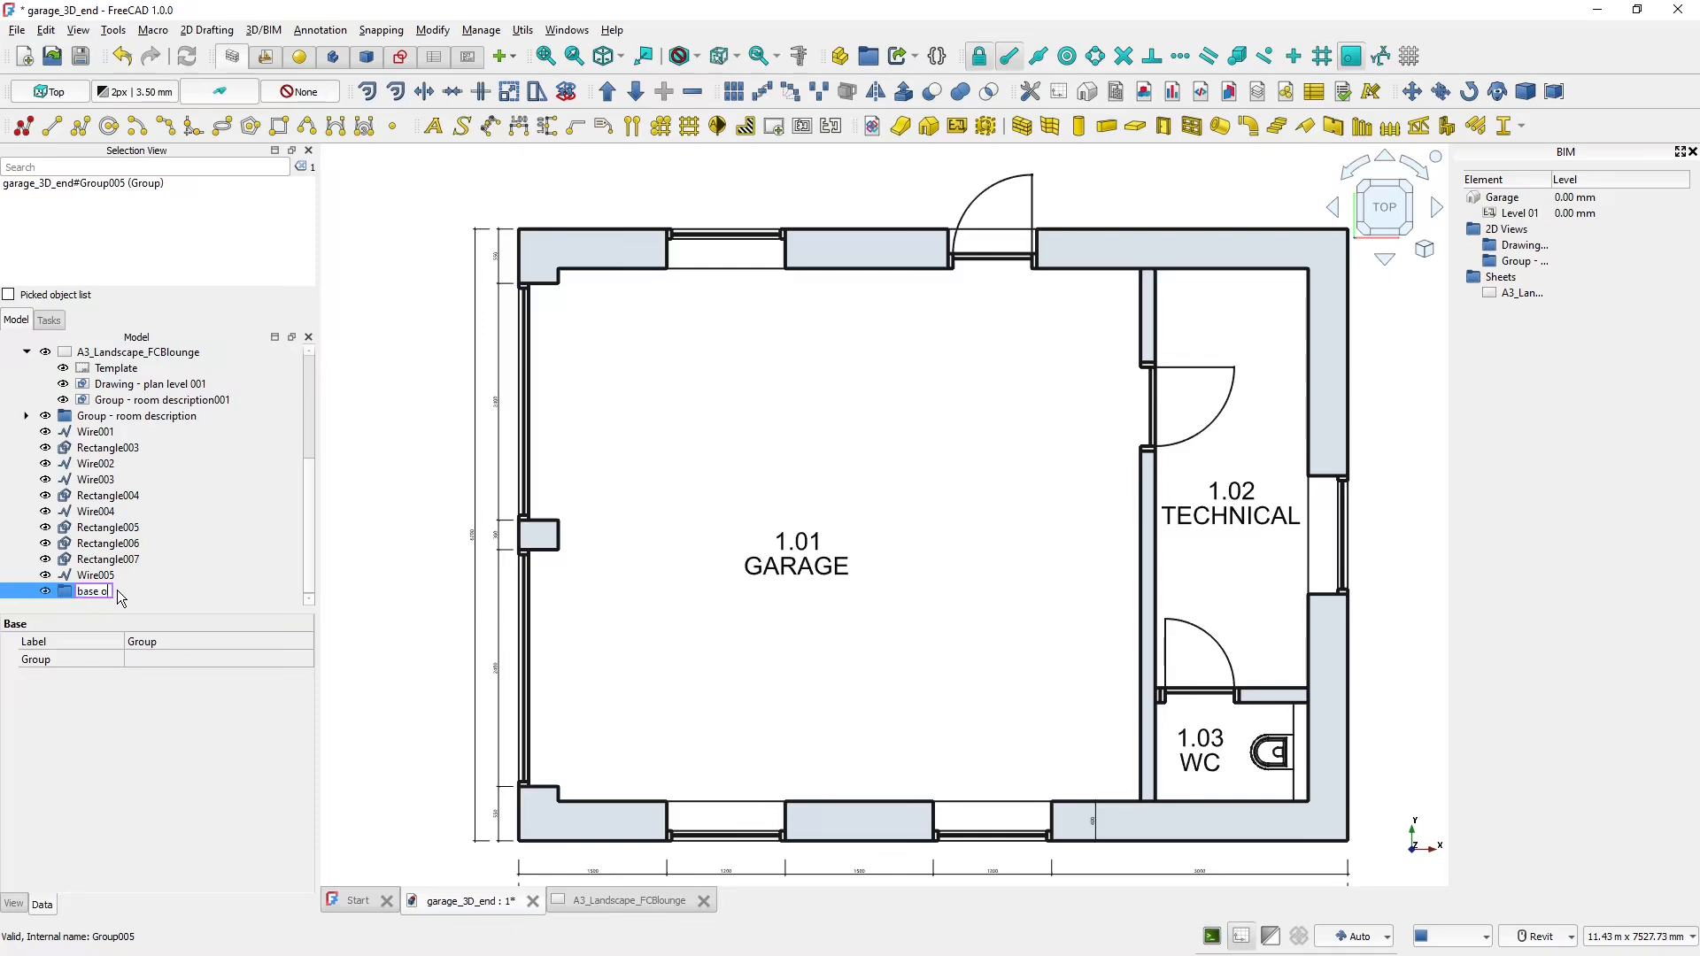
text(Hatch base objects)
key(Return)
- Move all the wall outlines, from Wire001 through Wire005, into the "Hatch base objects" group and expand it
click(110, 435)
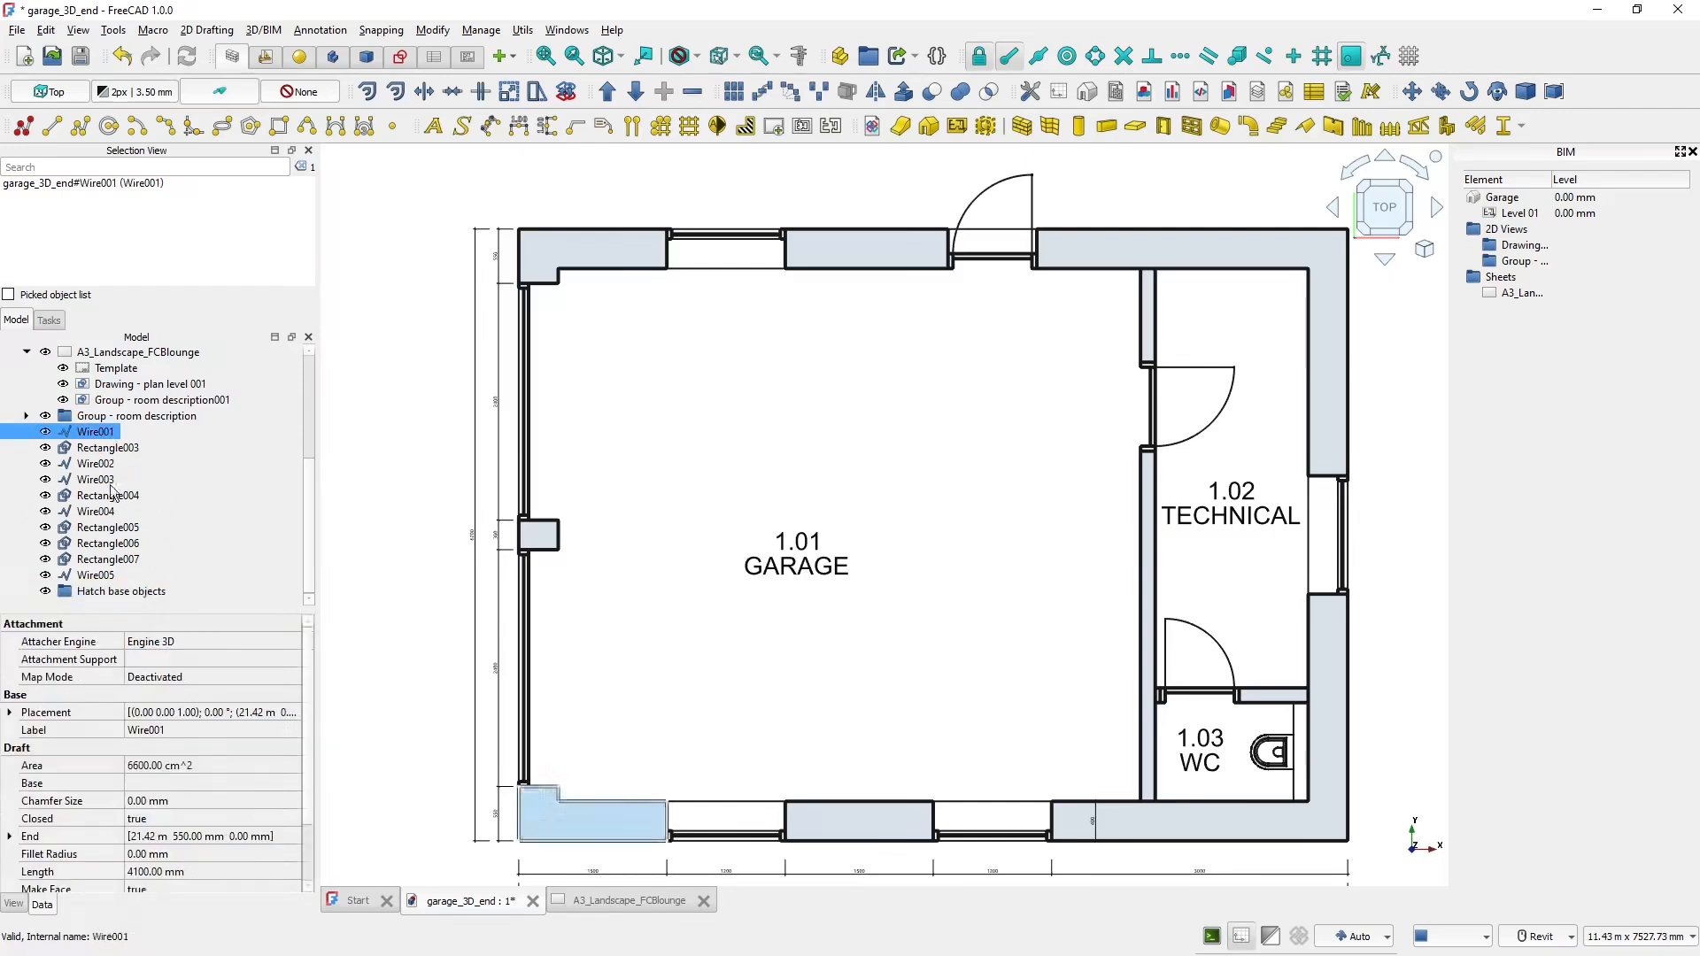
shift+click(115, 575)
mouse_move(86, 450)
mouse_down()
mouse_move(124, 620)
mouse_move(118, 596)
mouse_up()
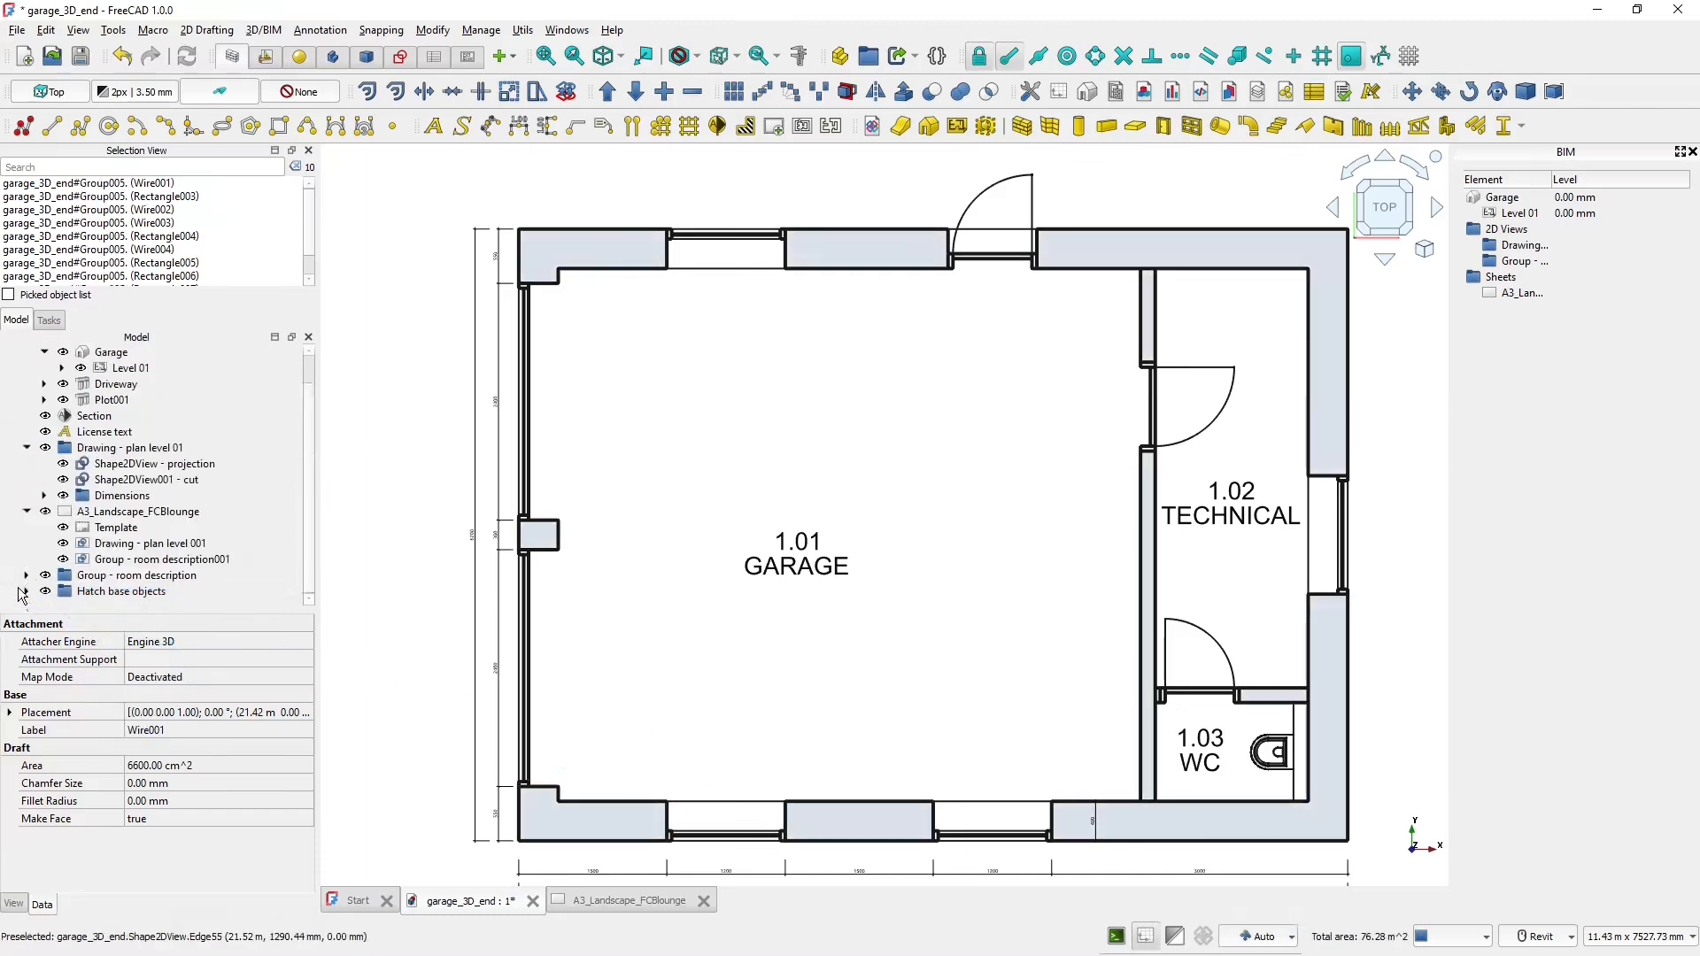
scroll(758, 638, down, 1)
scroll(777, 559, down, 1)
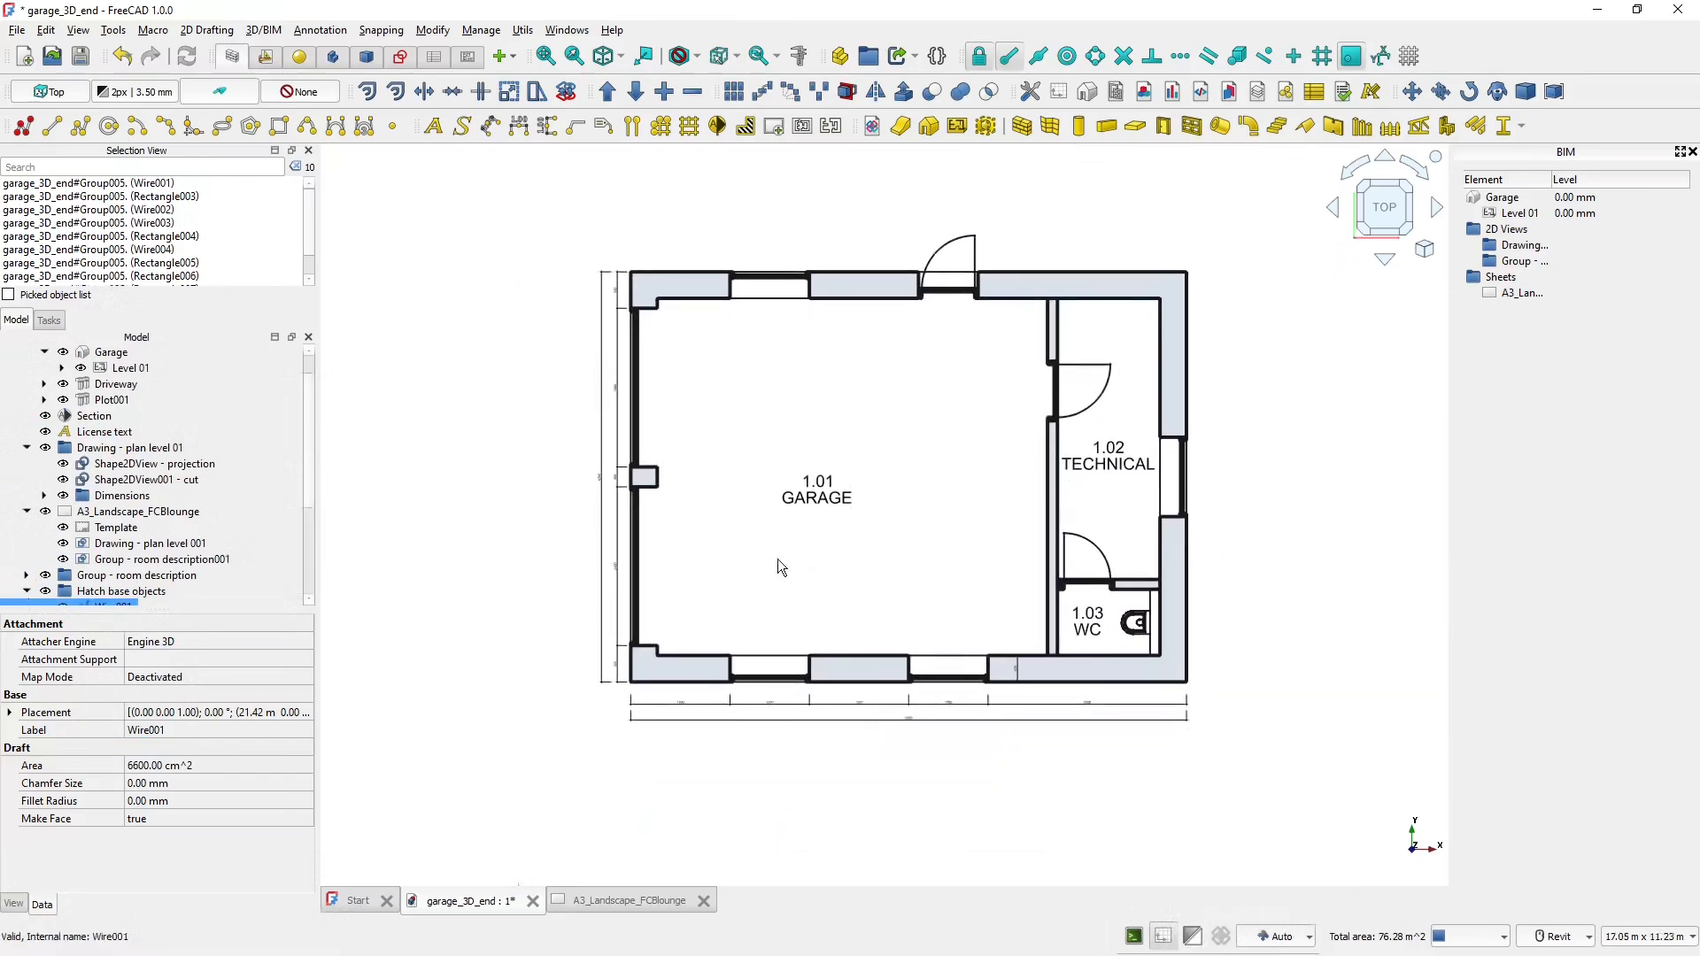
scroll(673, 687, up, 1)
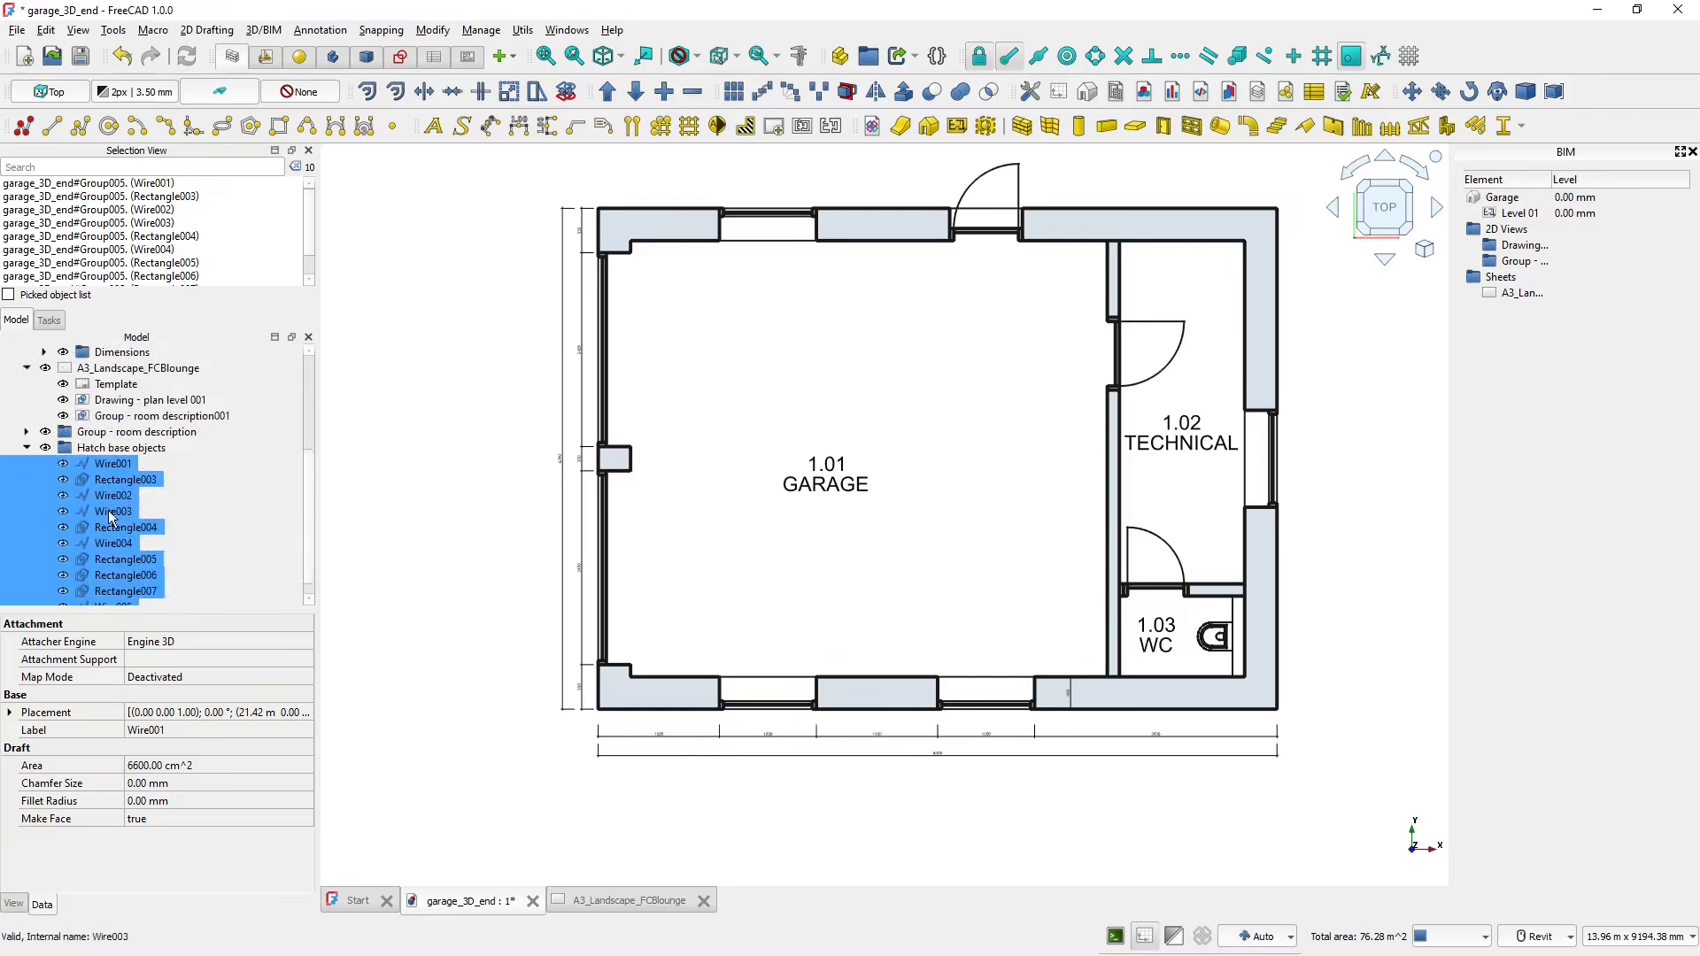
- Hatch the lower-left corner wall face with the ANSI31 pattern at scale 25 and rotation 0°
click(659, 694)
click(657, 693)
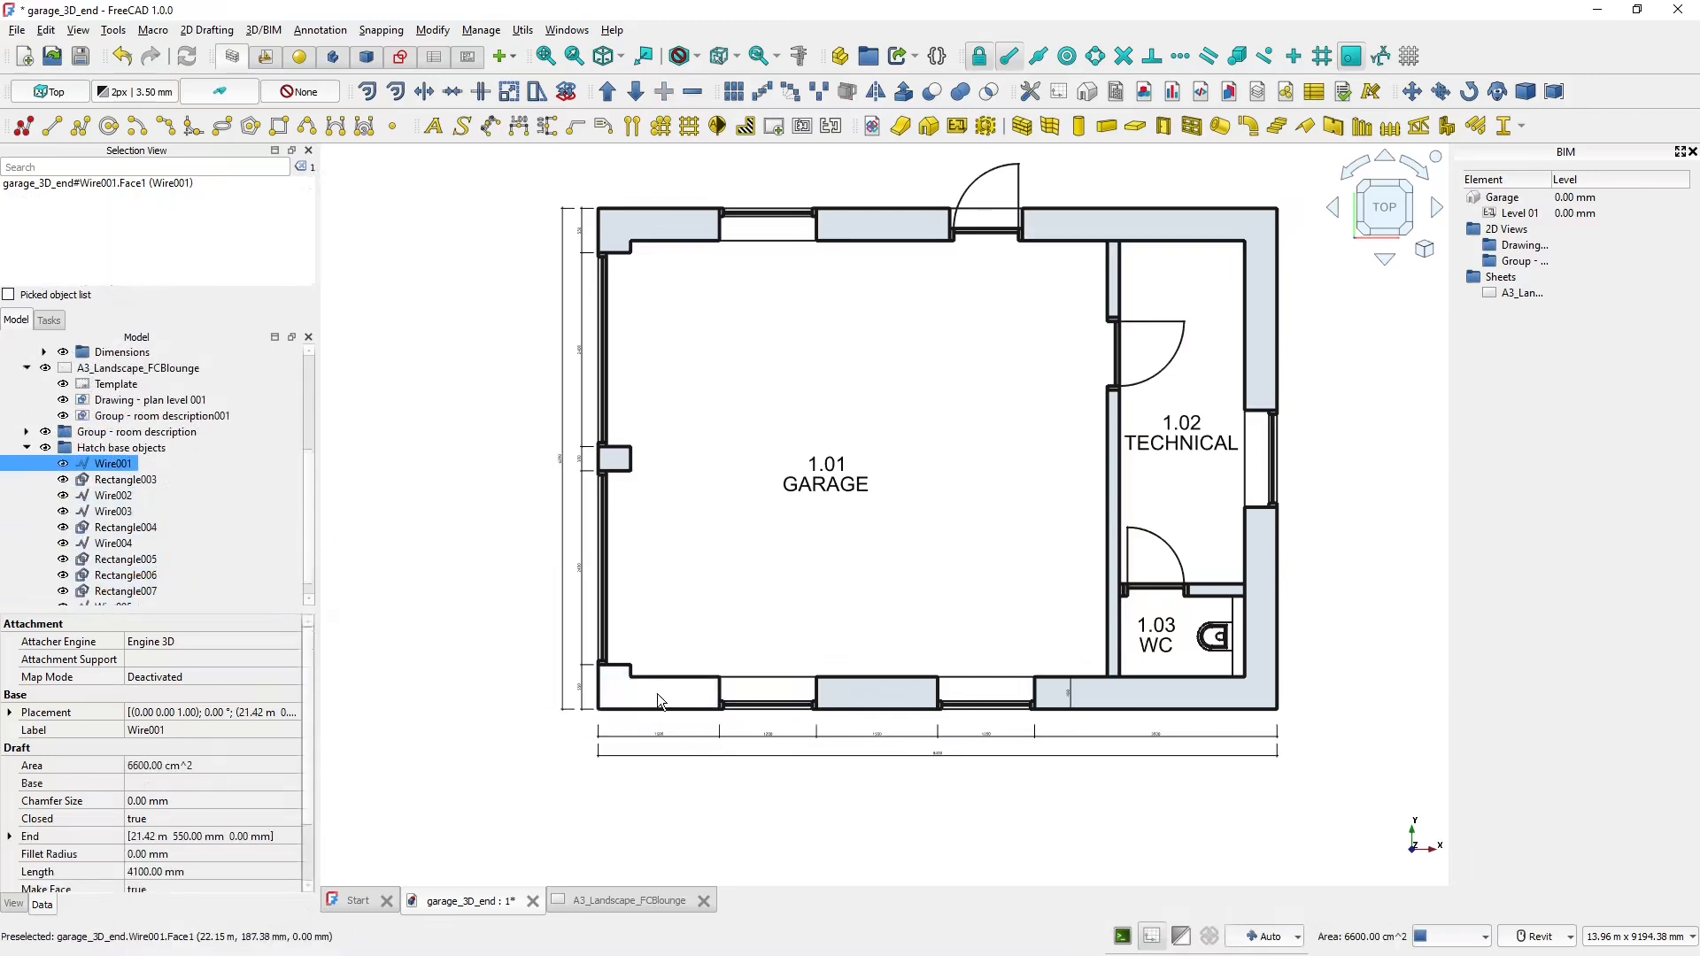
click(746, 127)
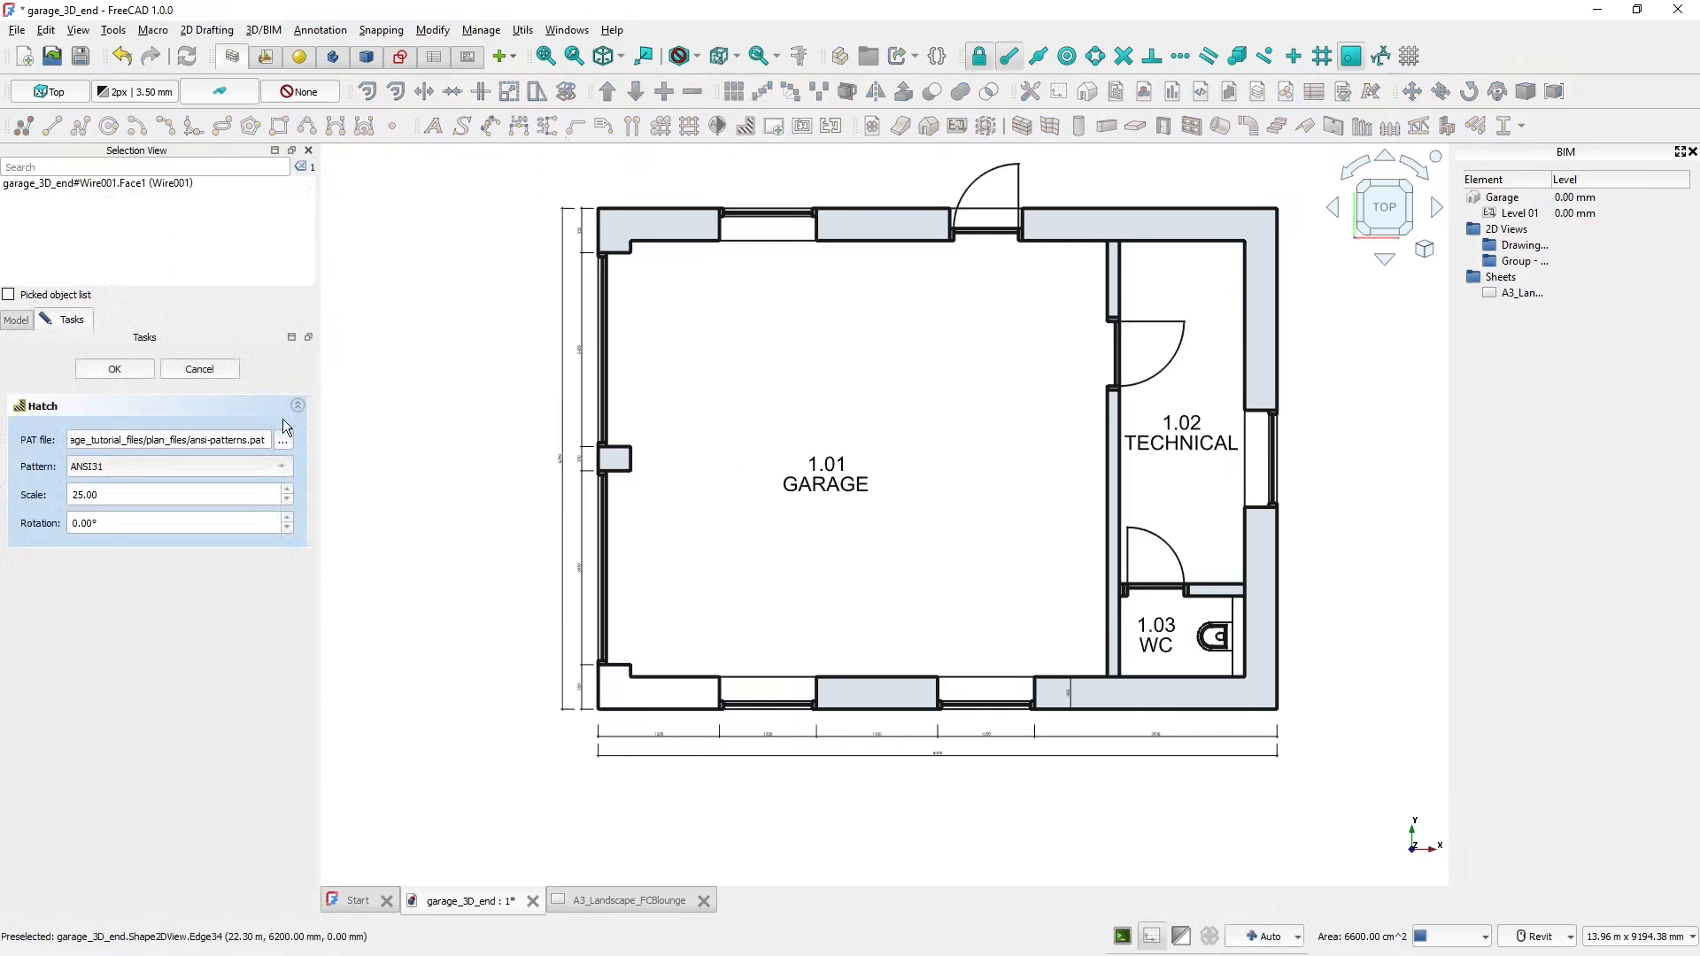
click(114, 369)
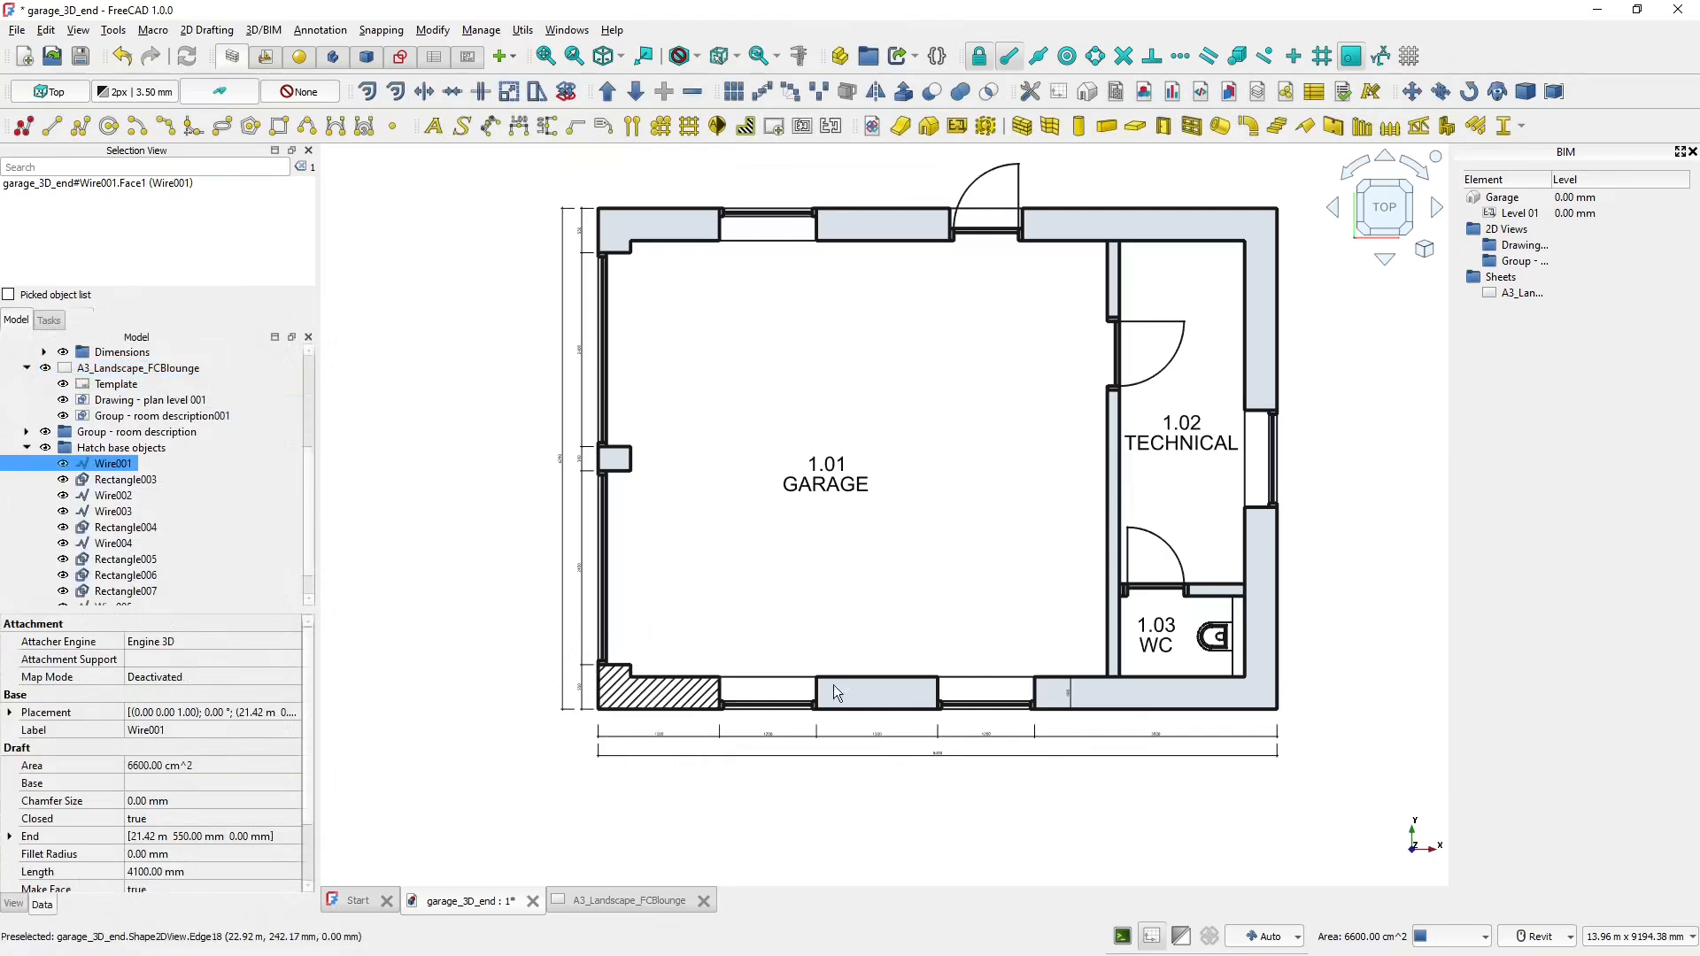
- Hatch the wall piece between the two lower windows with ANSI31 at scale 25 and rotation 0°
click(857, 688)
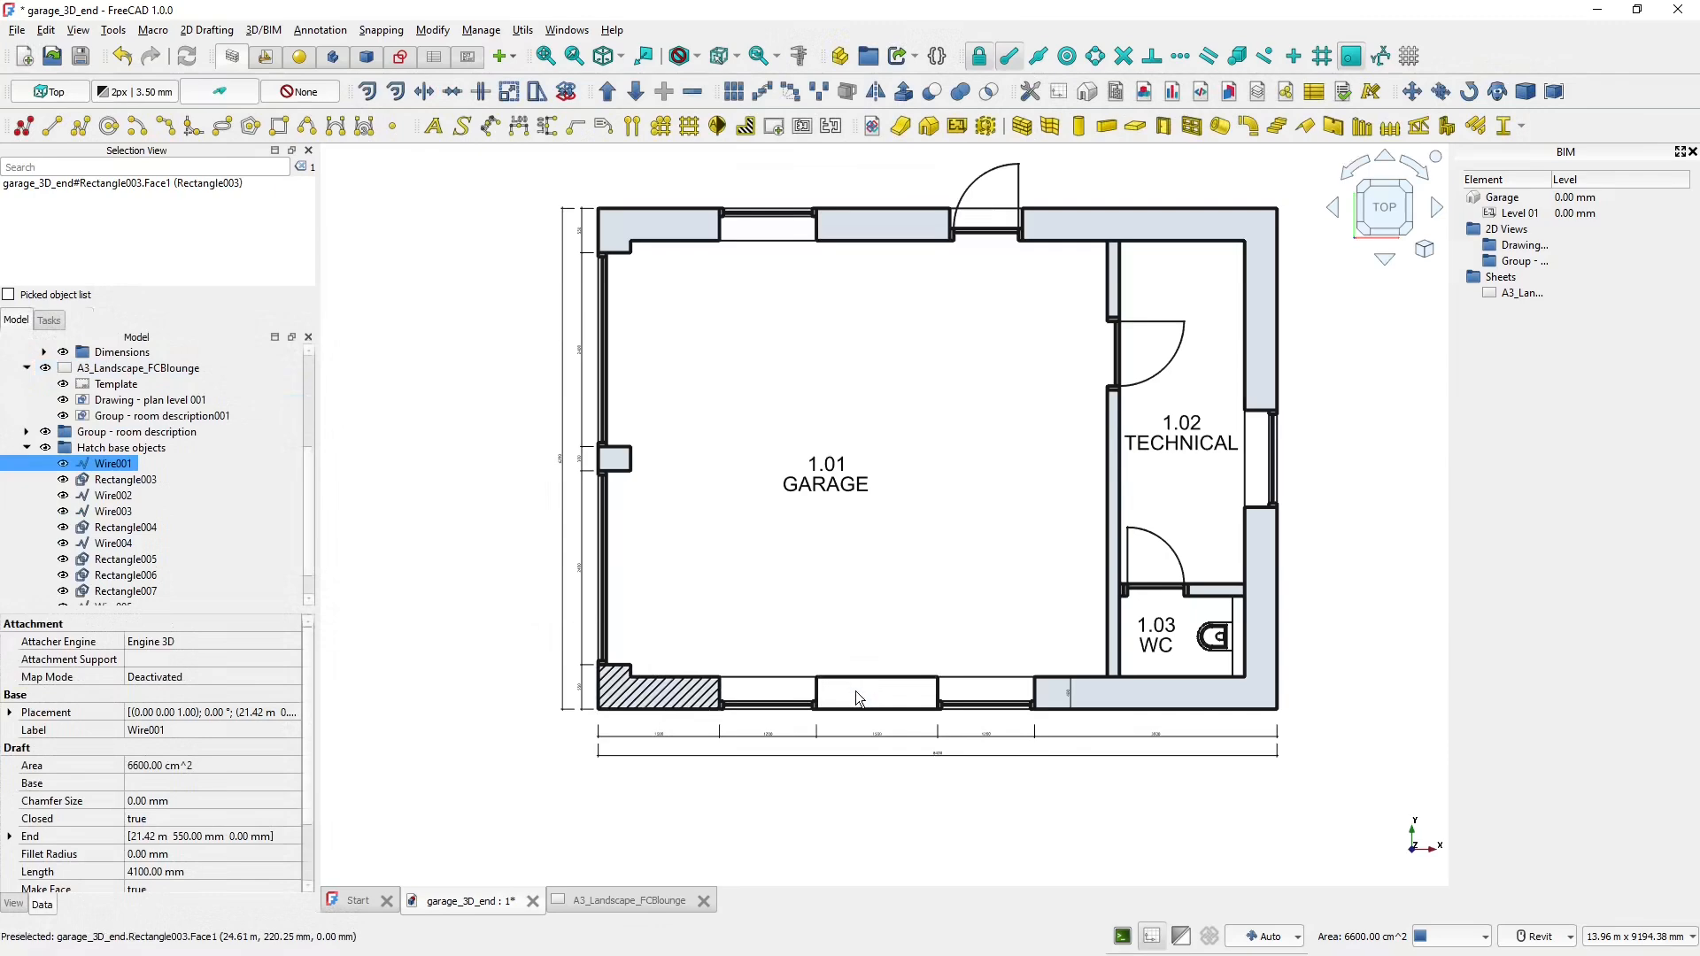
click(745, 127)
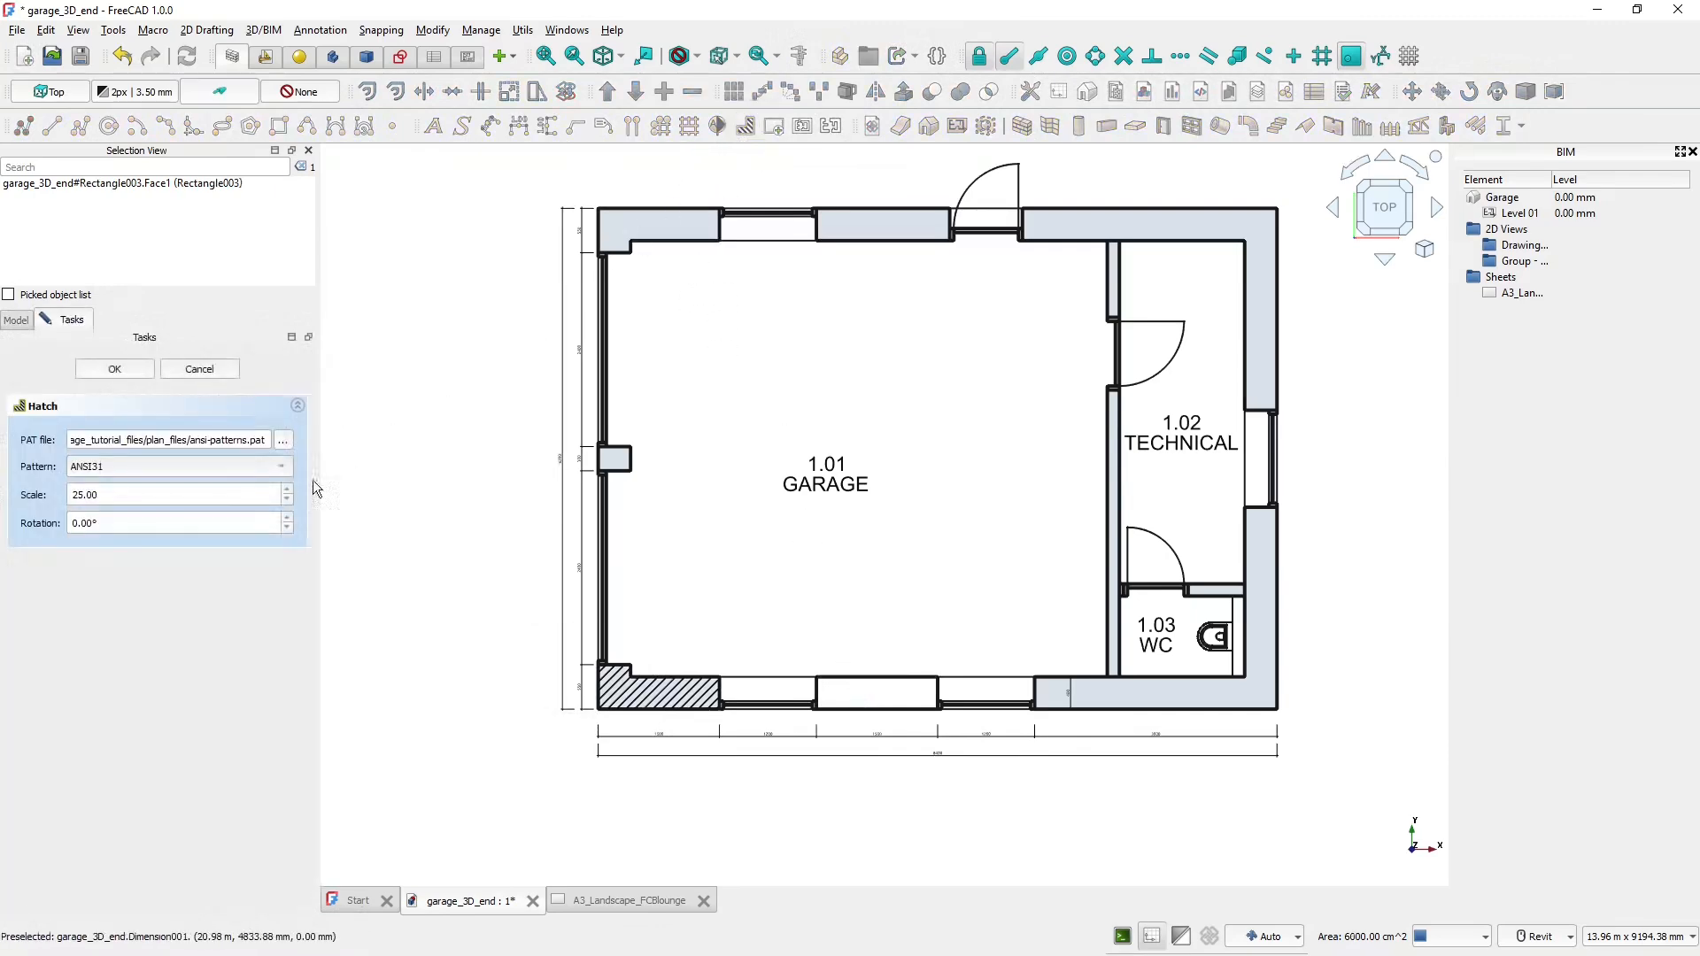
click(114, 369)
- Hatch the lower-right corner wall piece around the WC with ANSI31 at scale 25 and rotation 0°
click(1142, 686)
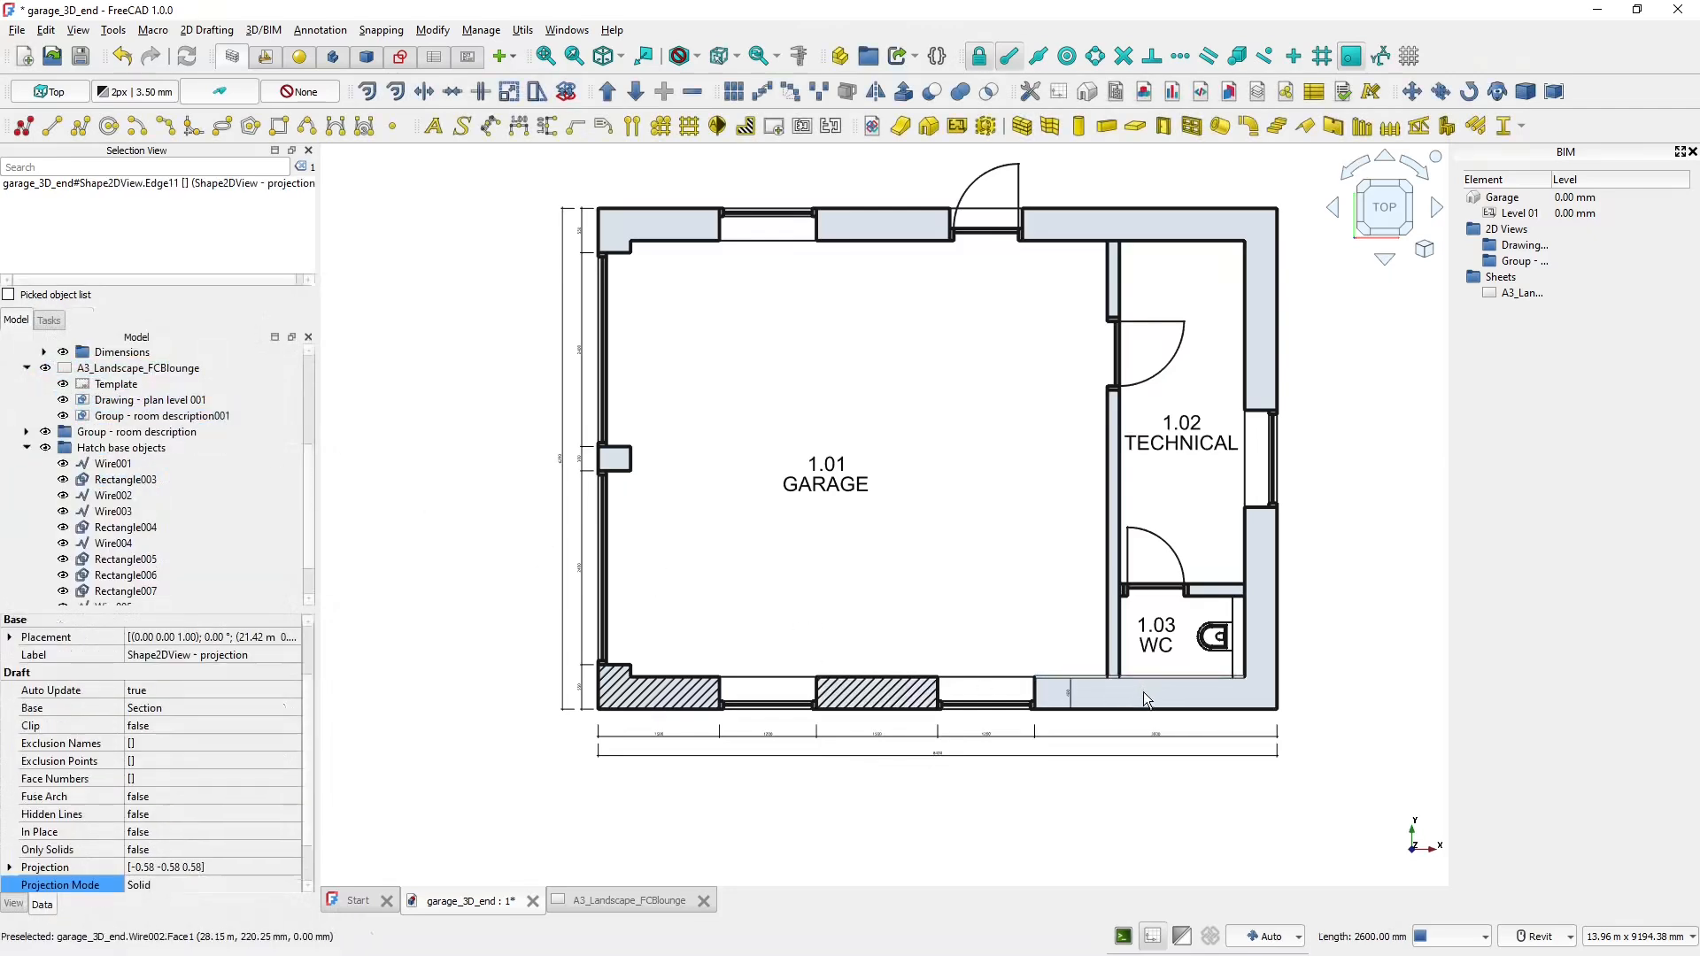
click(1144, 692)
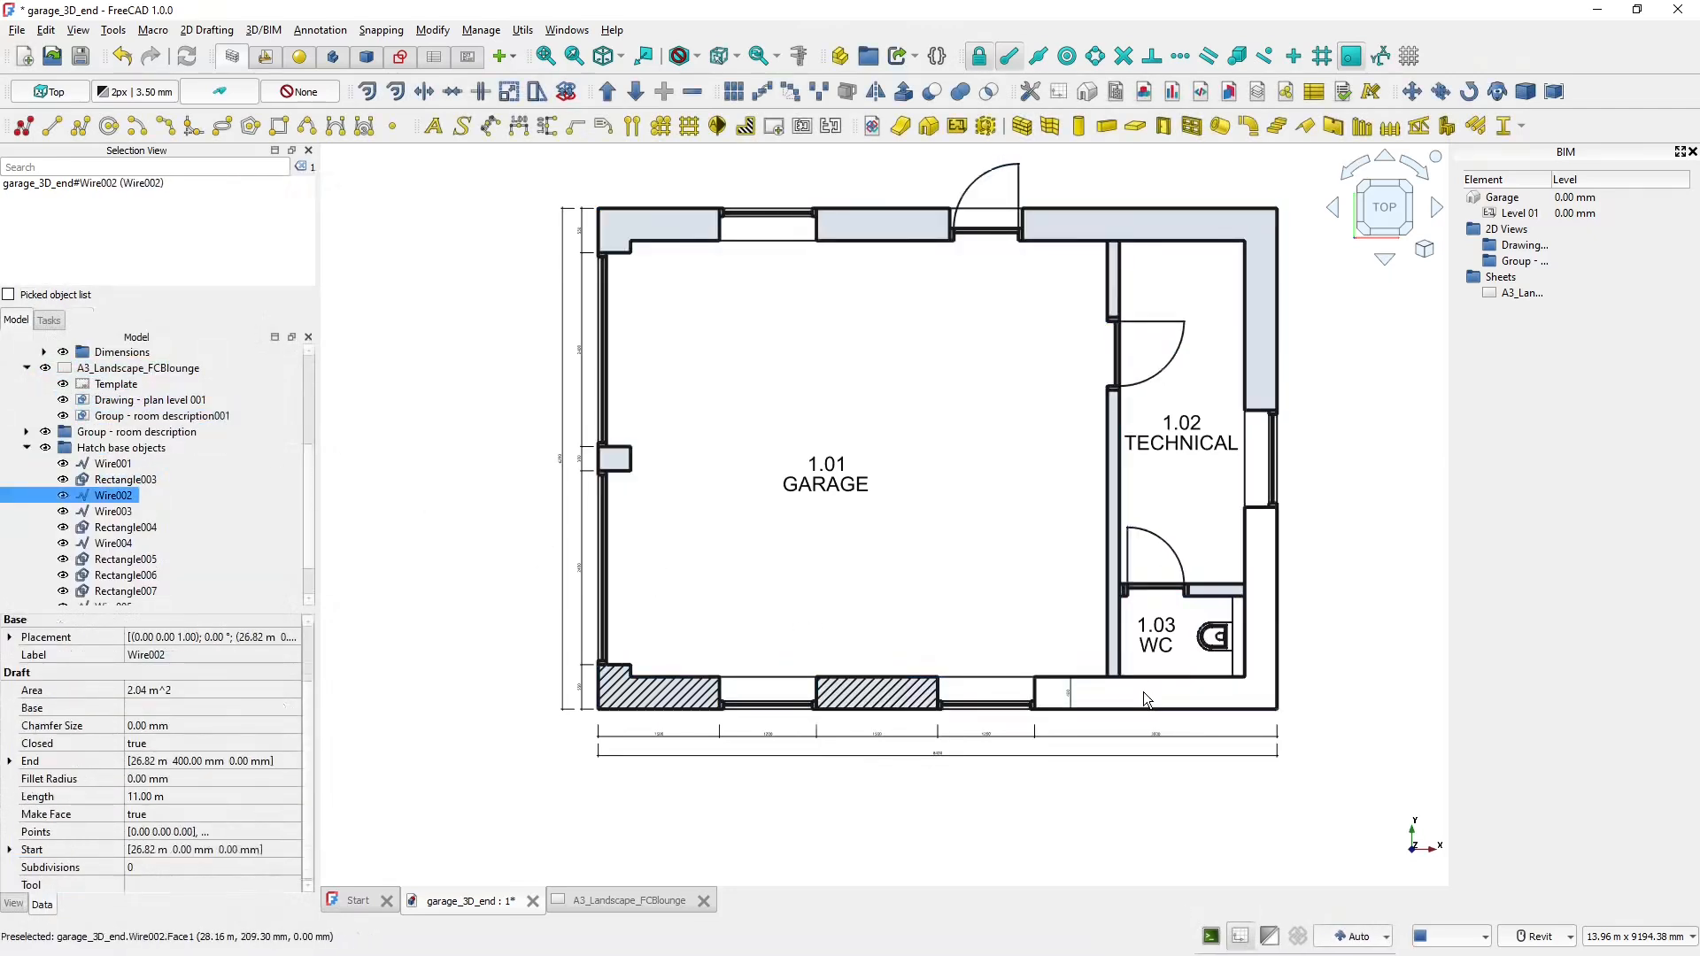
click(745, 126)
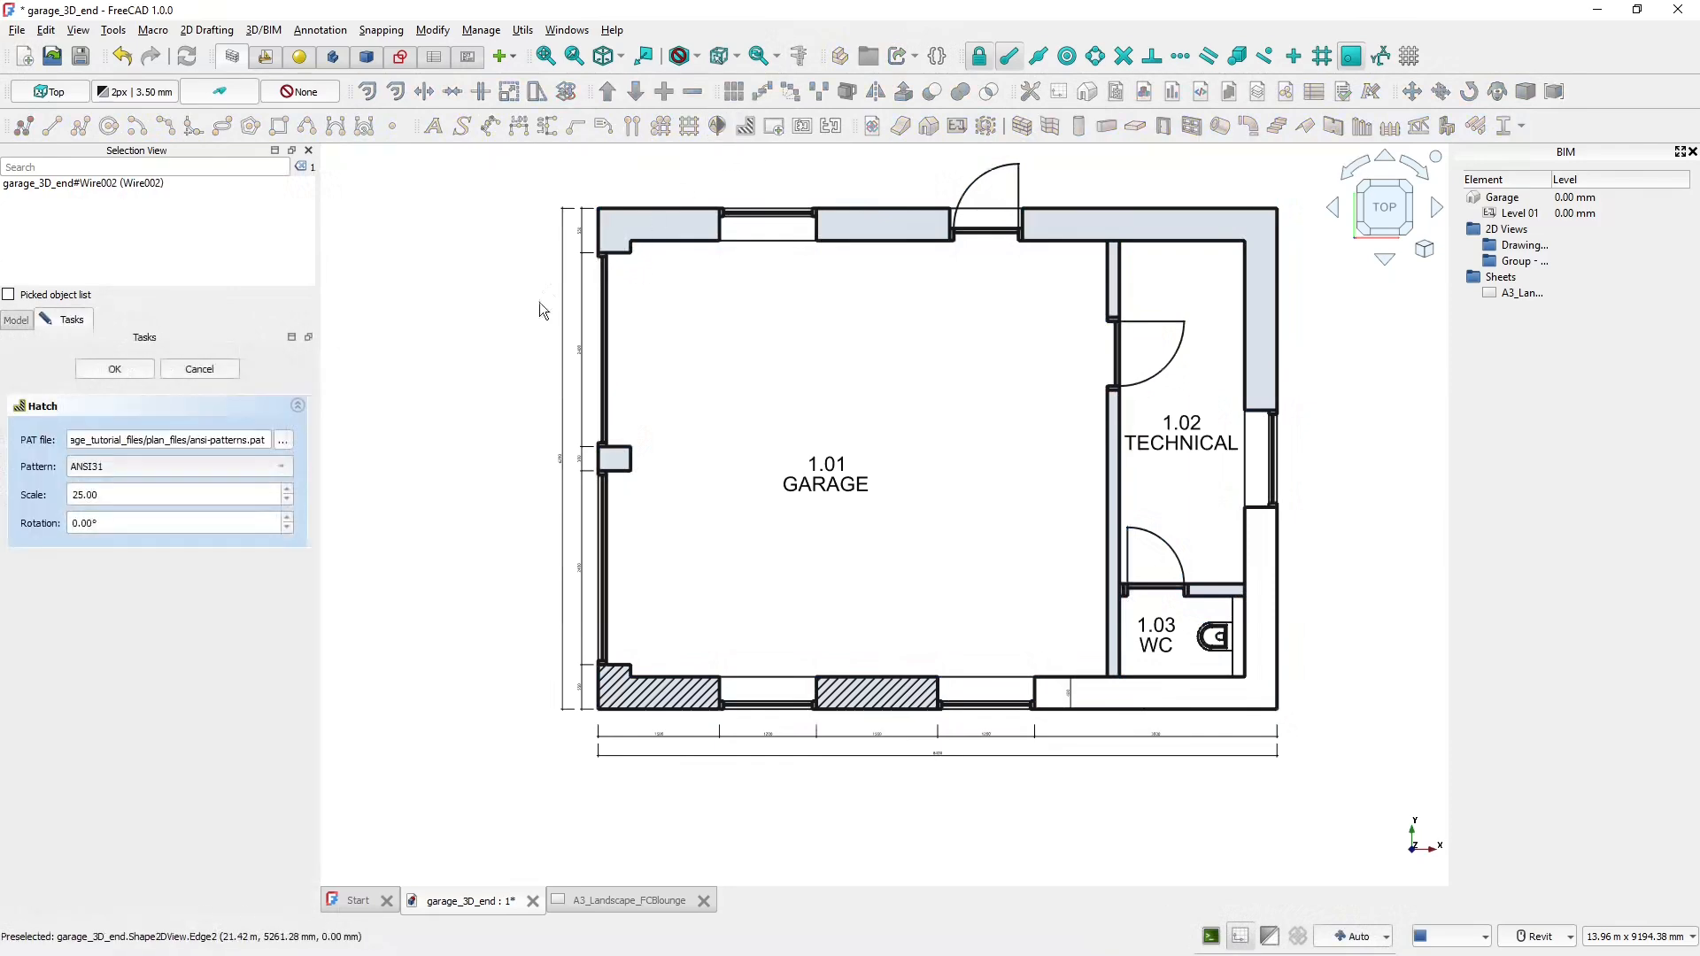
key(Return)
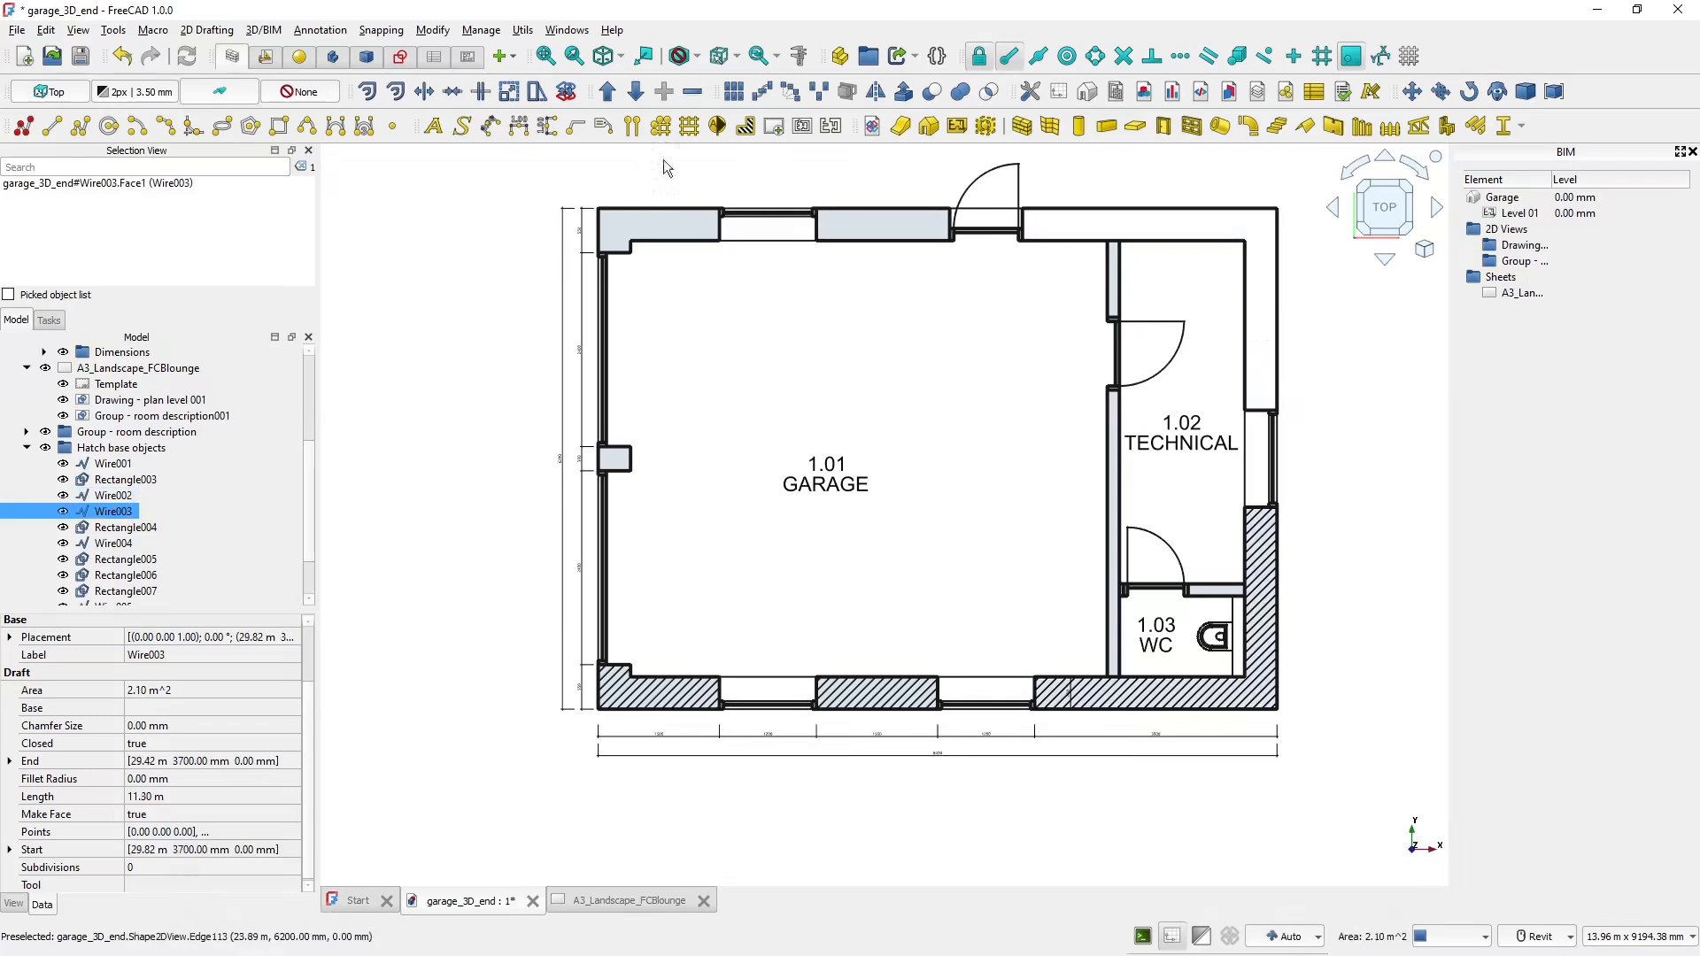
- Hatch the upper-right corner wall piece and the piece between the upper window and door with ANSI31 at scale 25 and rotation 0°
click(746, 126)
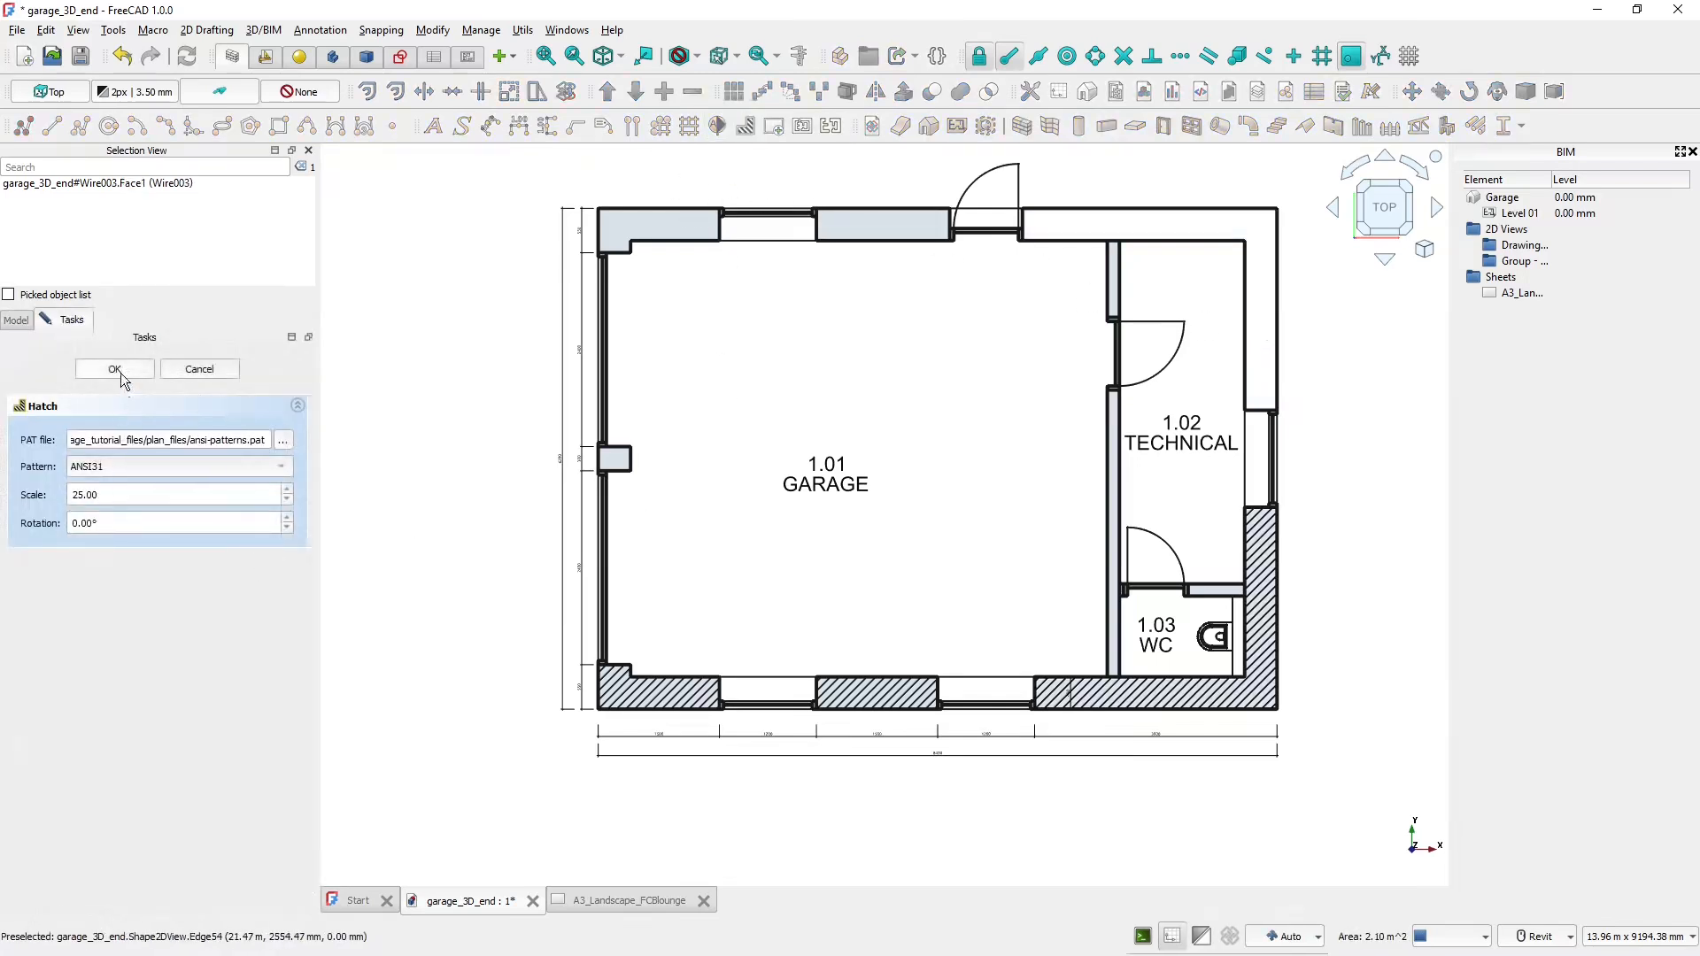
key(Return)
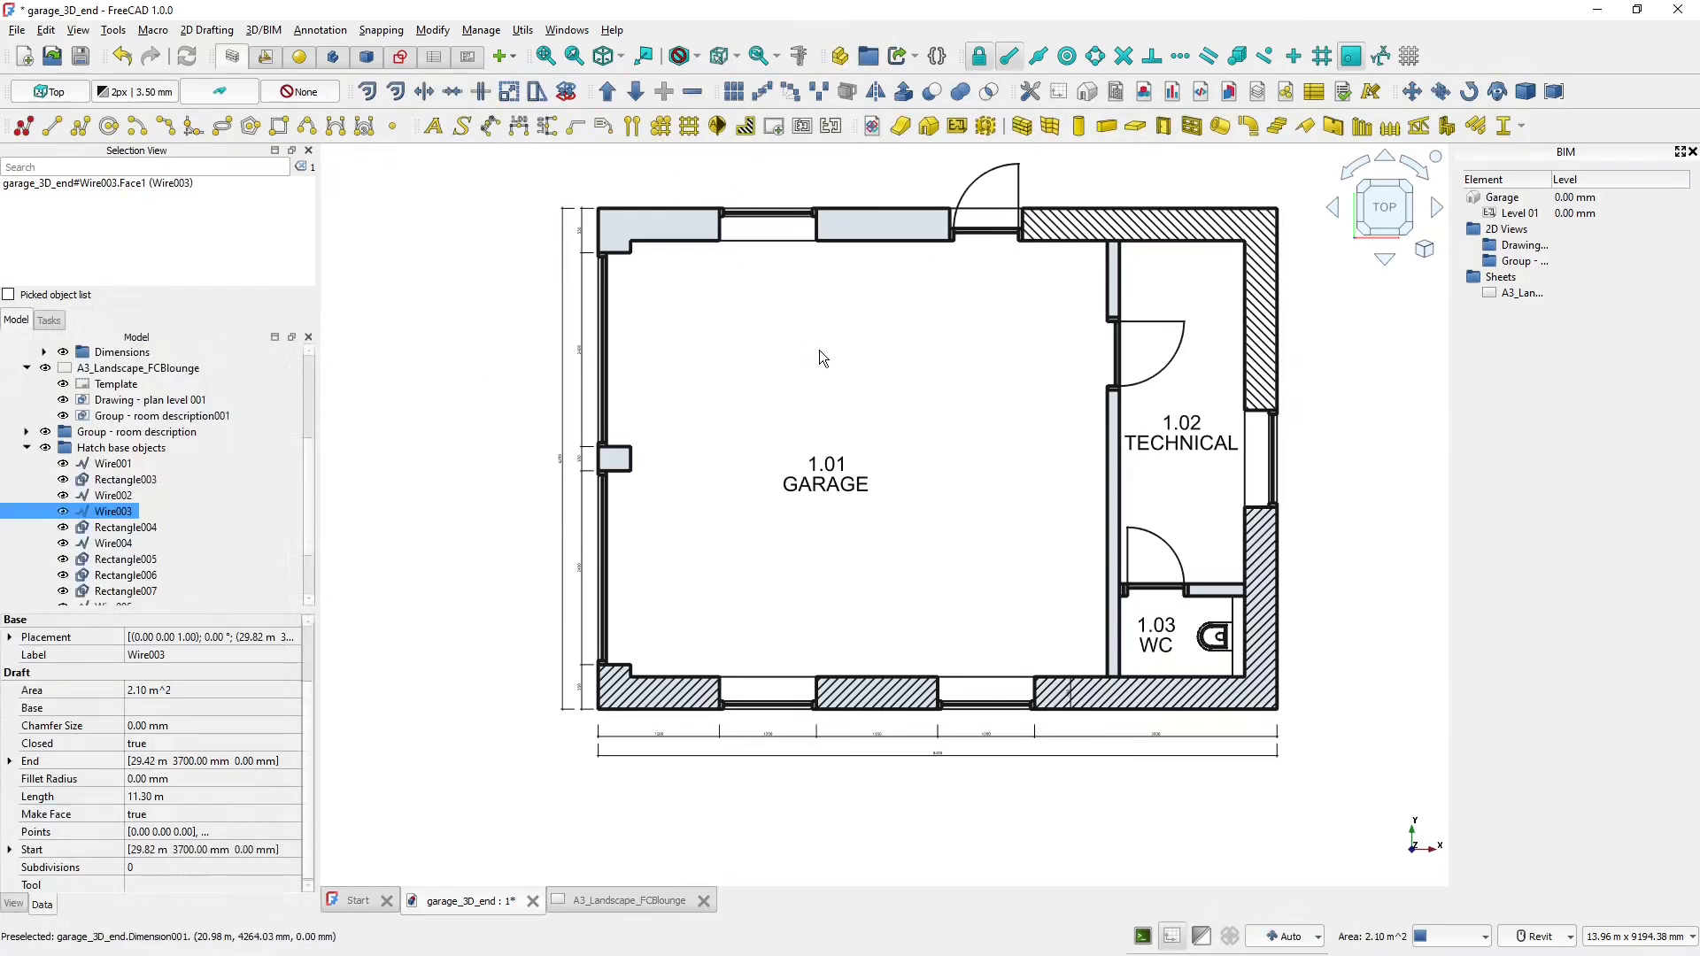
click(865, 232)
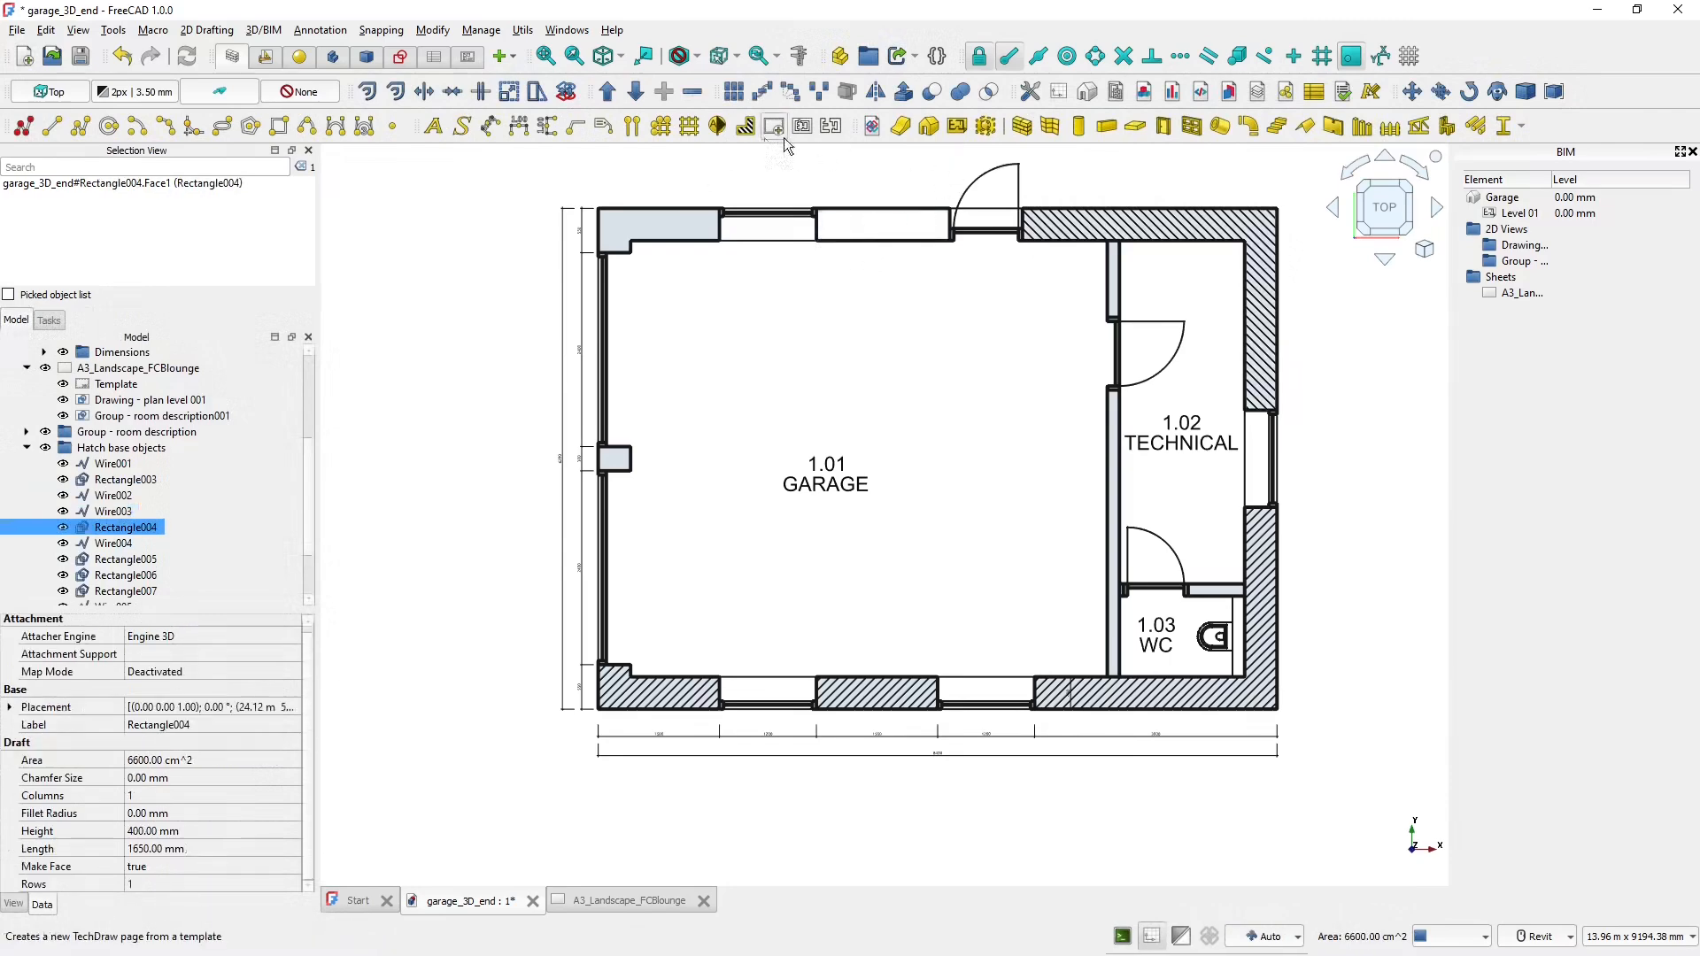
click(749, 128)
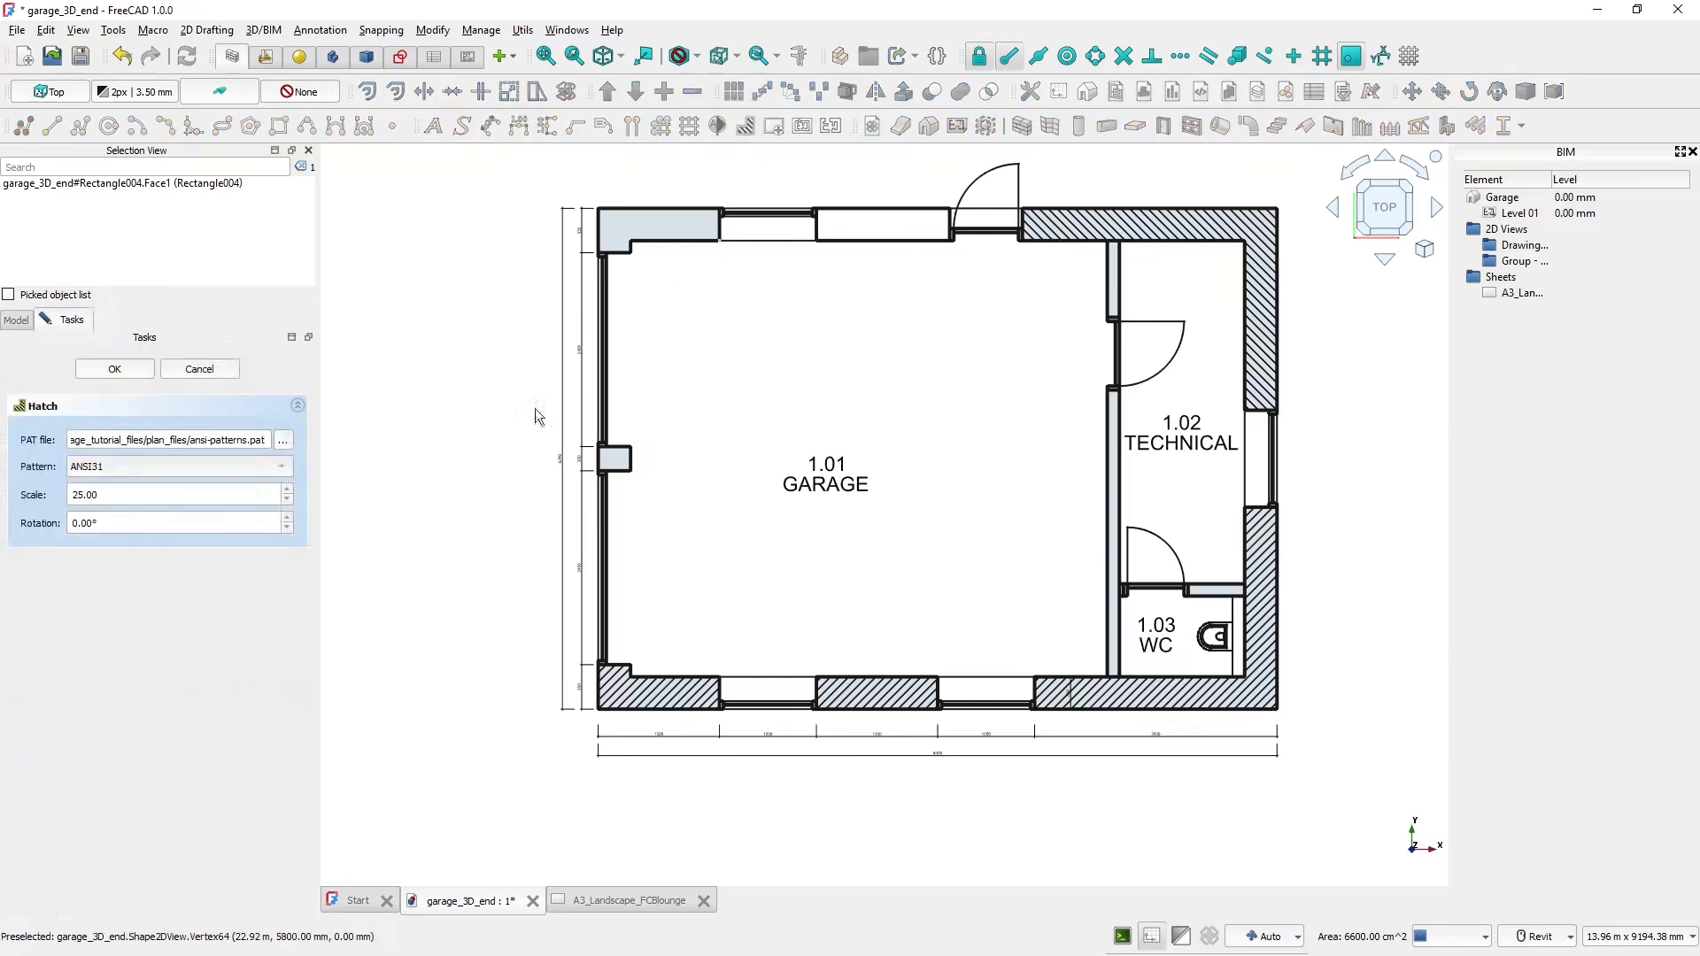
click(114, 375)
- Hatch the upper-left corner wall piece with ANSI31 at scale 25 and rotation 0°
click(640, 222)
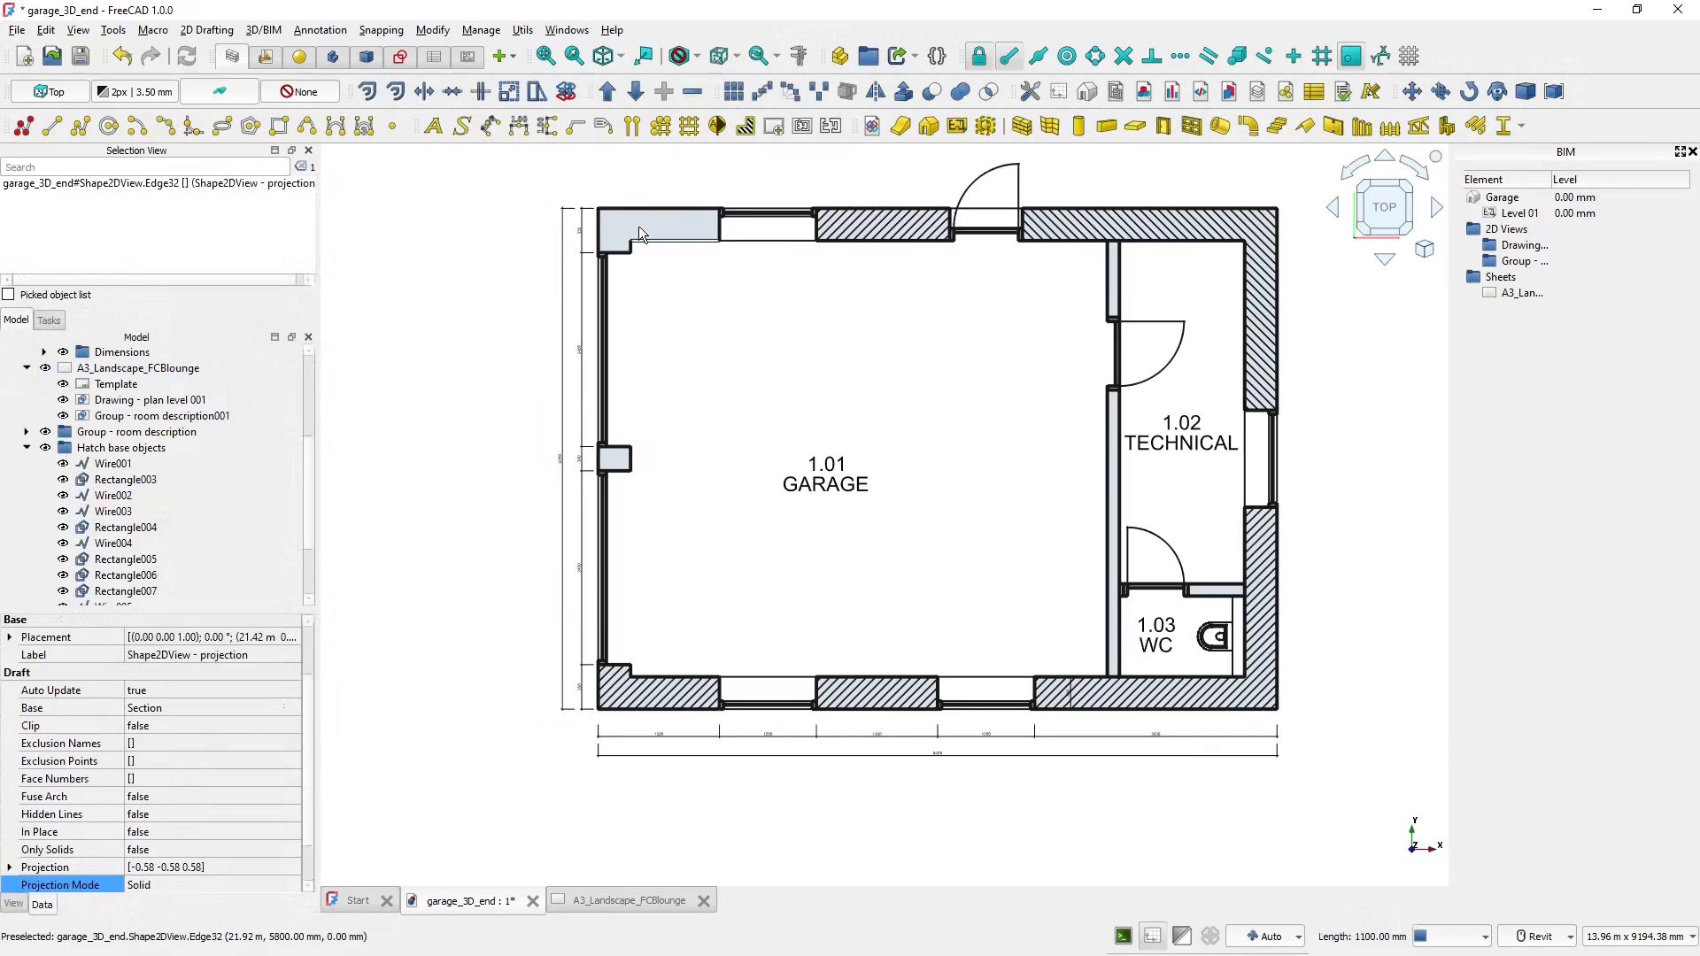
click(625, 221)
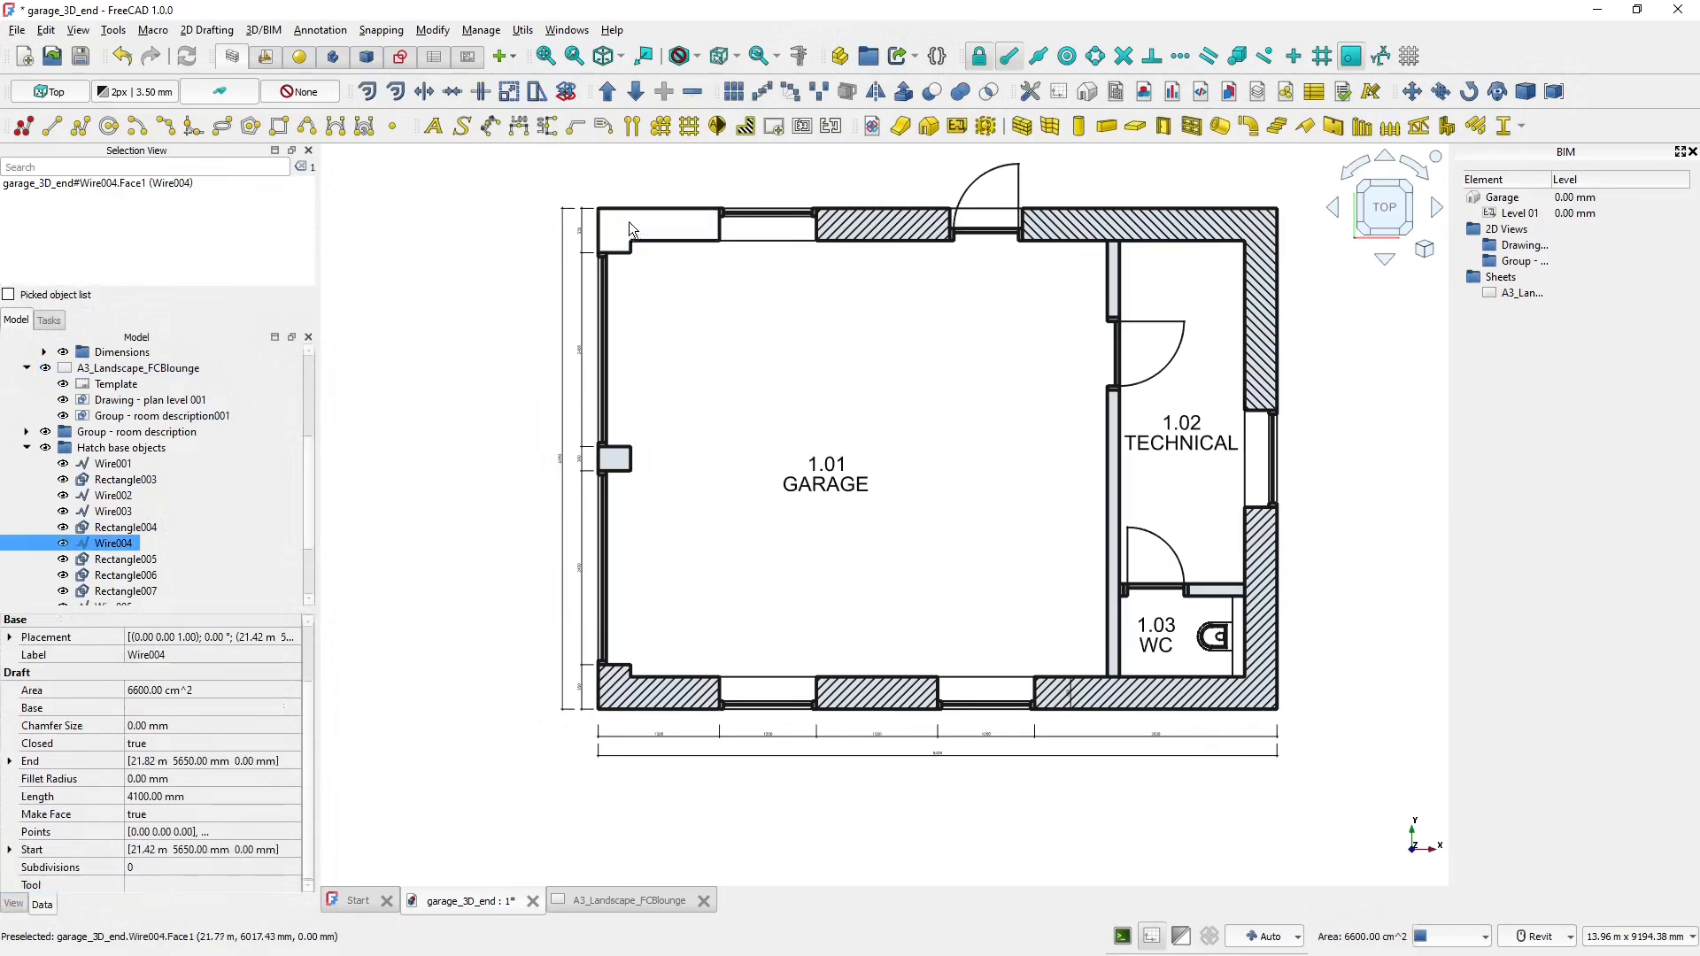
click(746, 126)
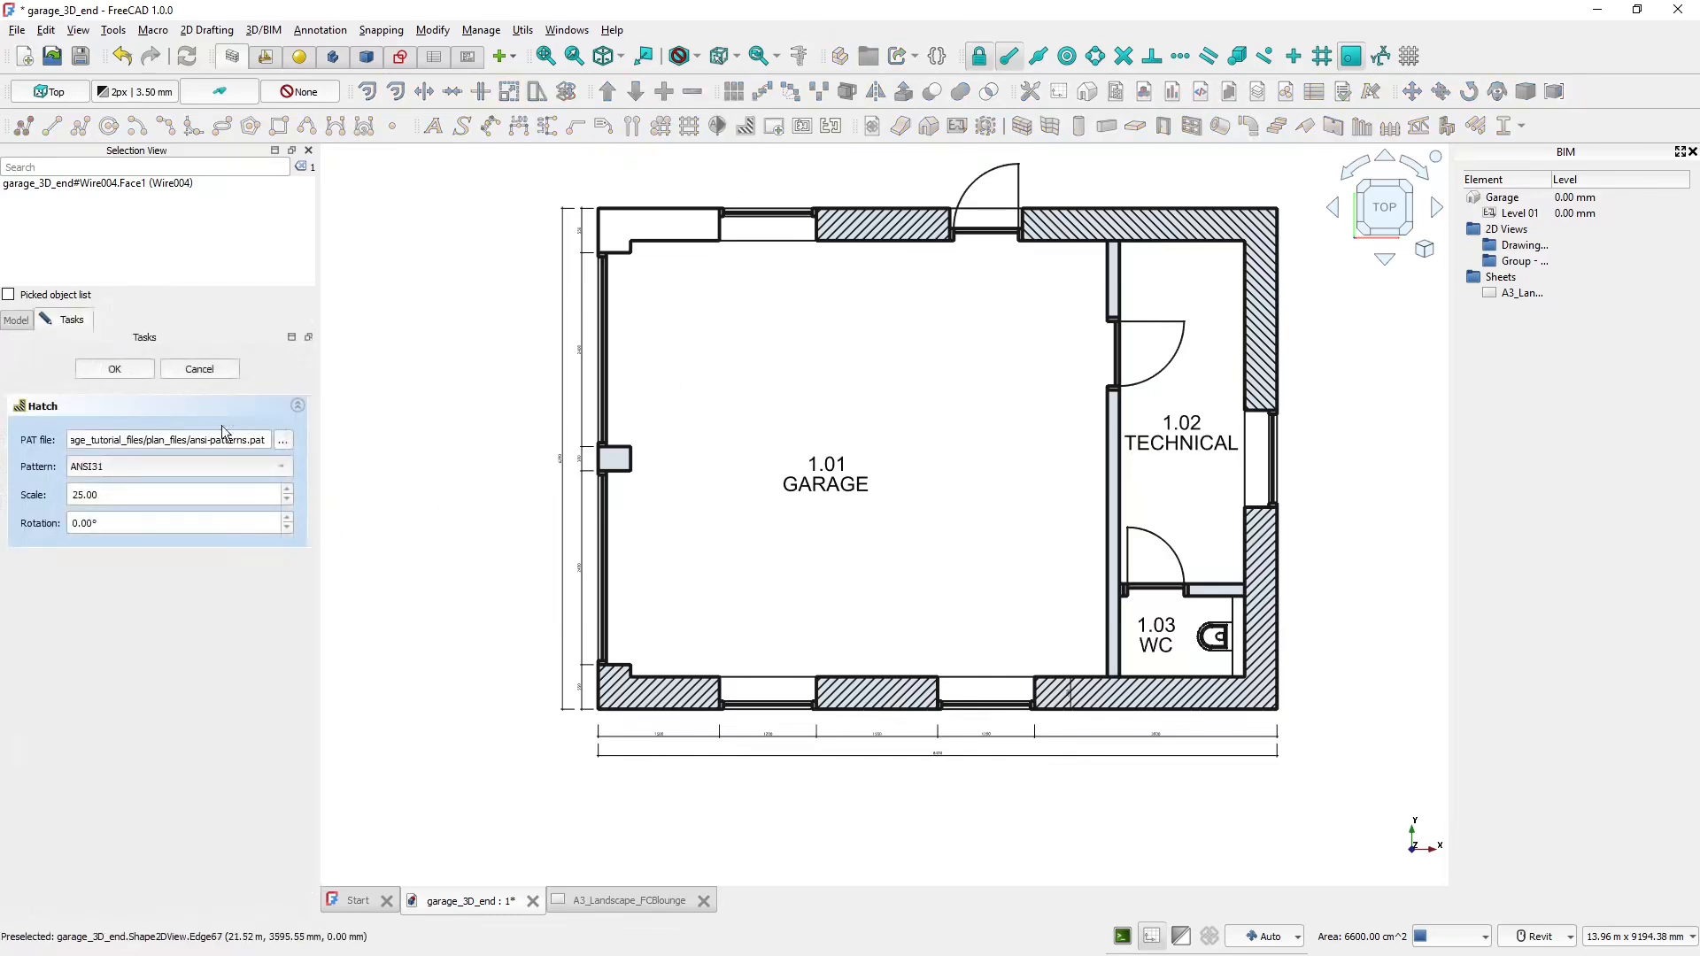
- Hatch the small rectangular pier between the two garage door openings with ANSI31 at scale 25 and rotation 0°
click(618, 460)
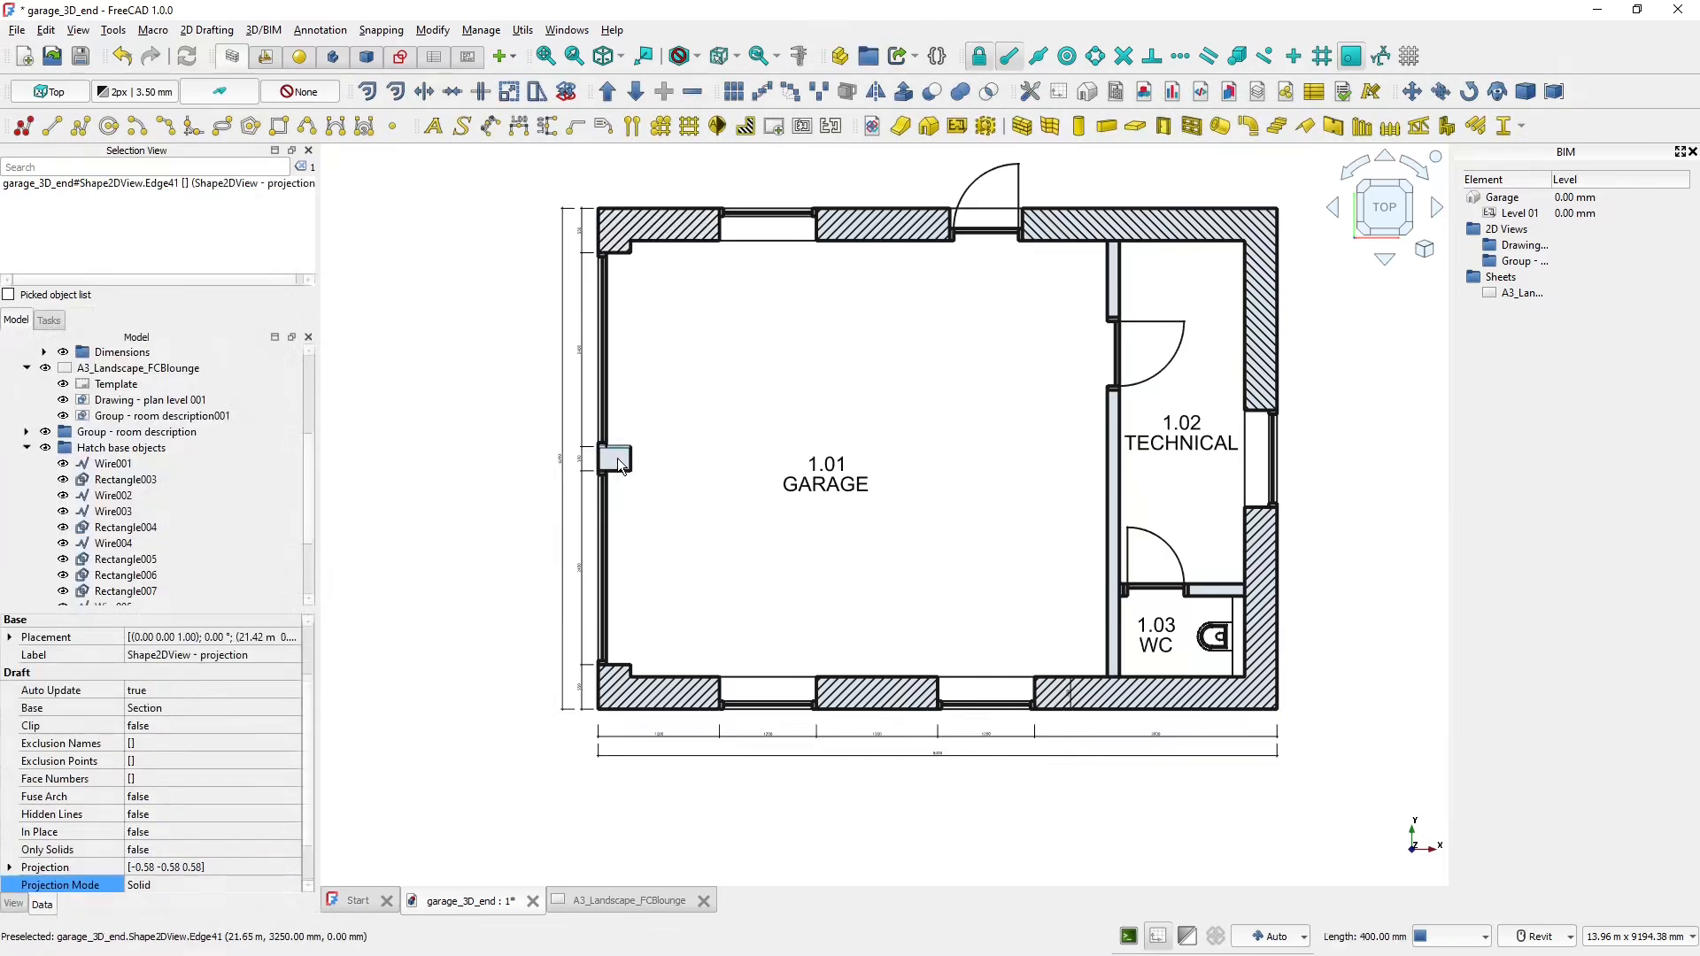
click(620, 470)
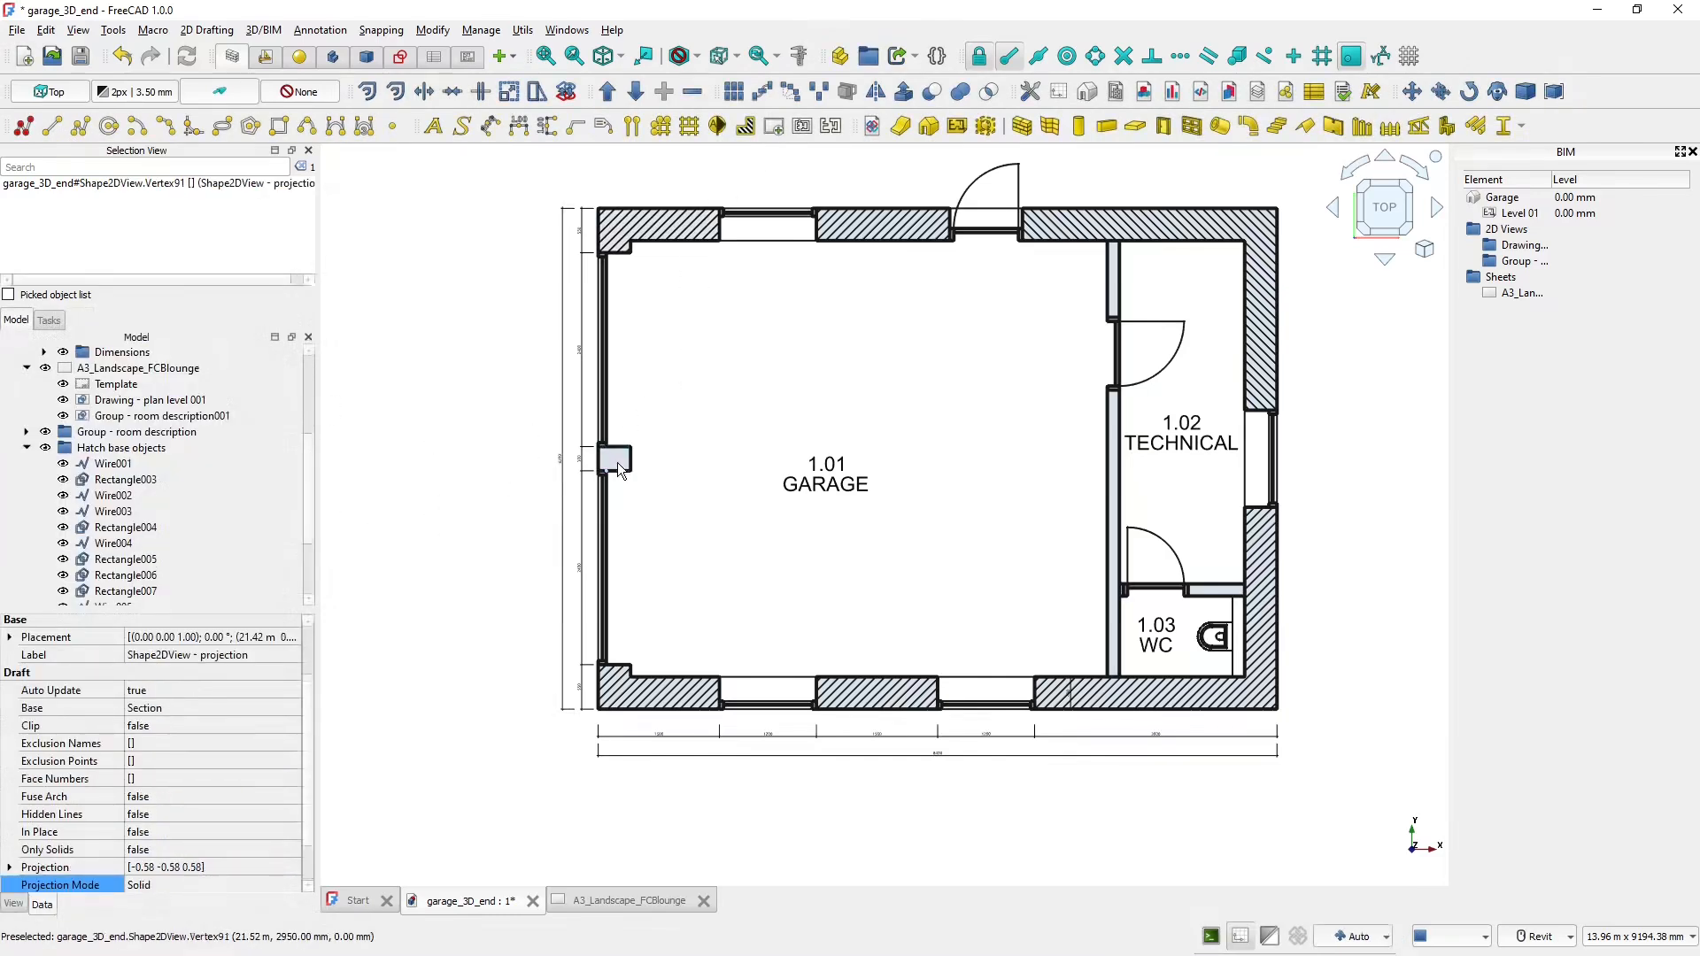
scroll(620, 470, up, 3)
click(620, 460)
key(h)
key(a)
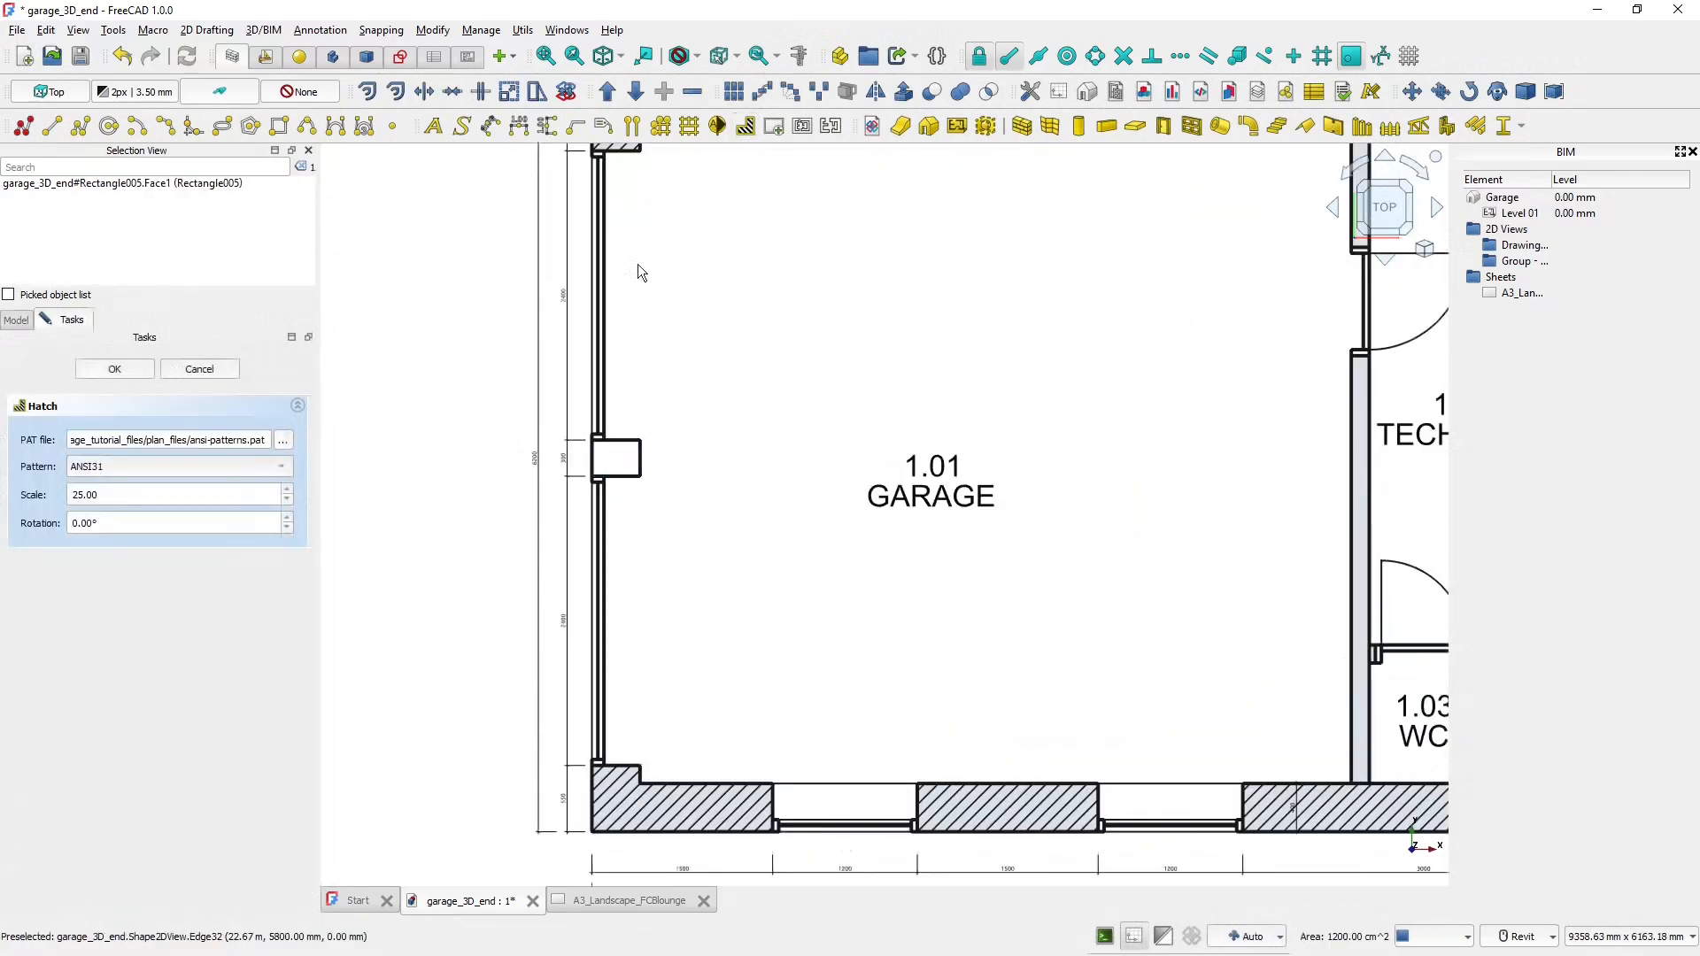
click(140, 369)
scroll(800, 491, down, 3)
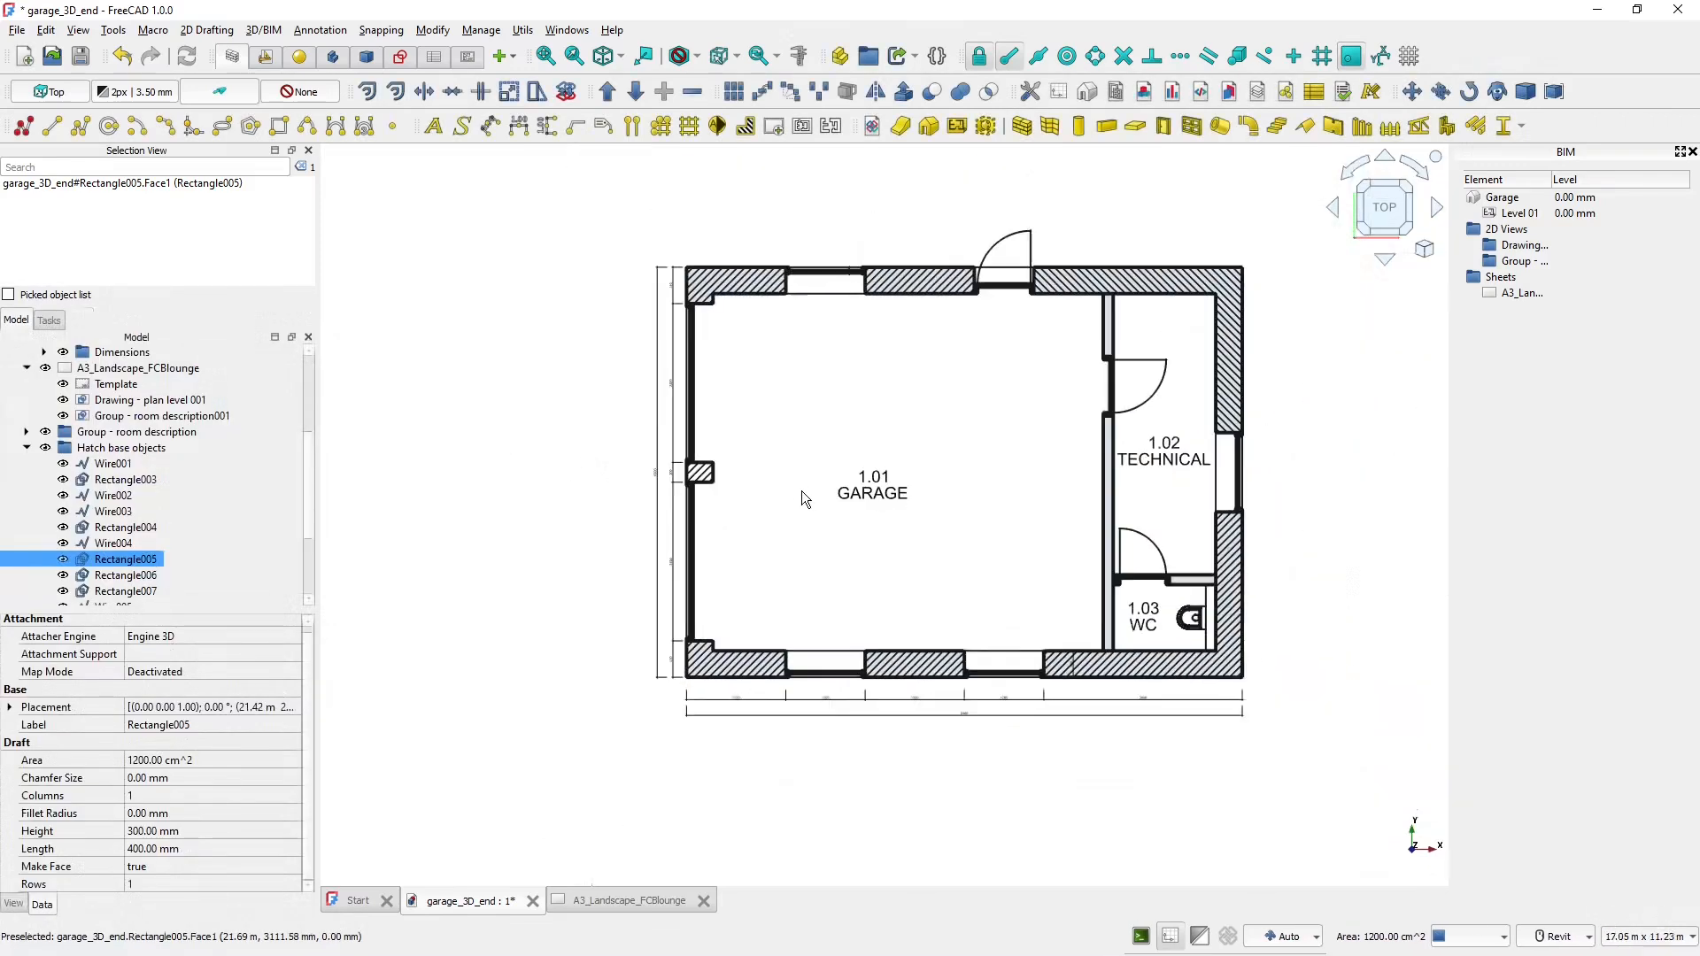
- Set the Translate property to false for all wall hatches, from Hatch through Hatch006
click(800, 491)
scroll(810, 425, up, 2)
middle_drag(853, 444, 774, 502)
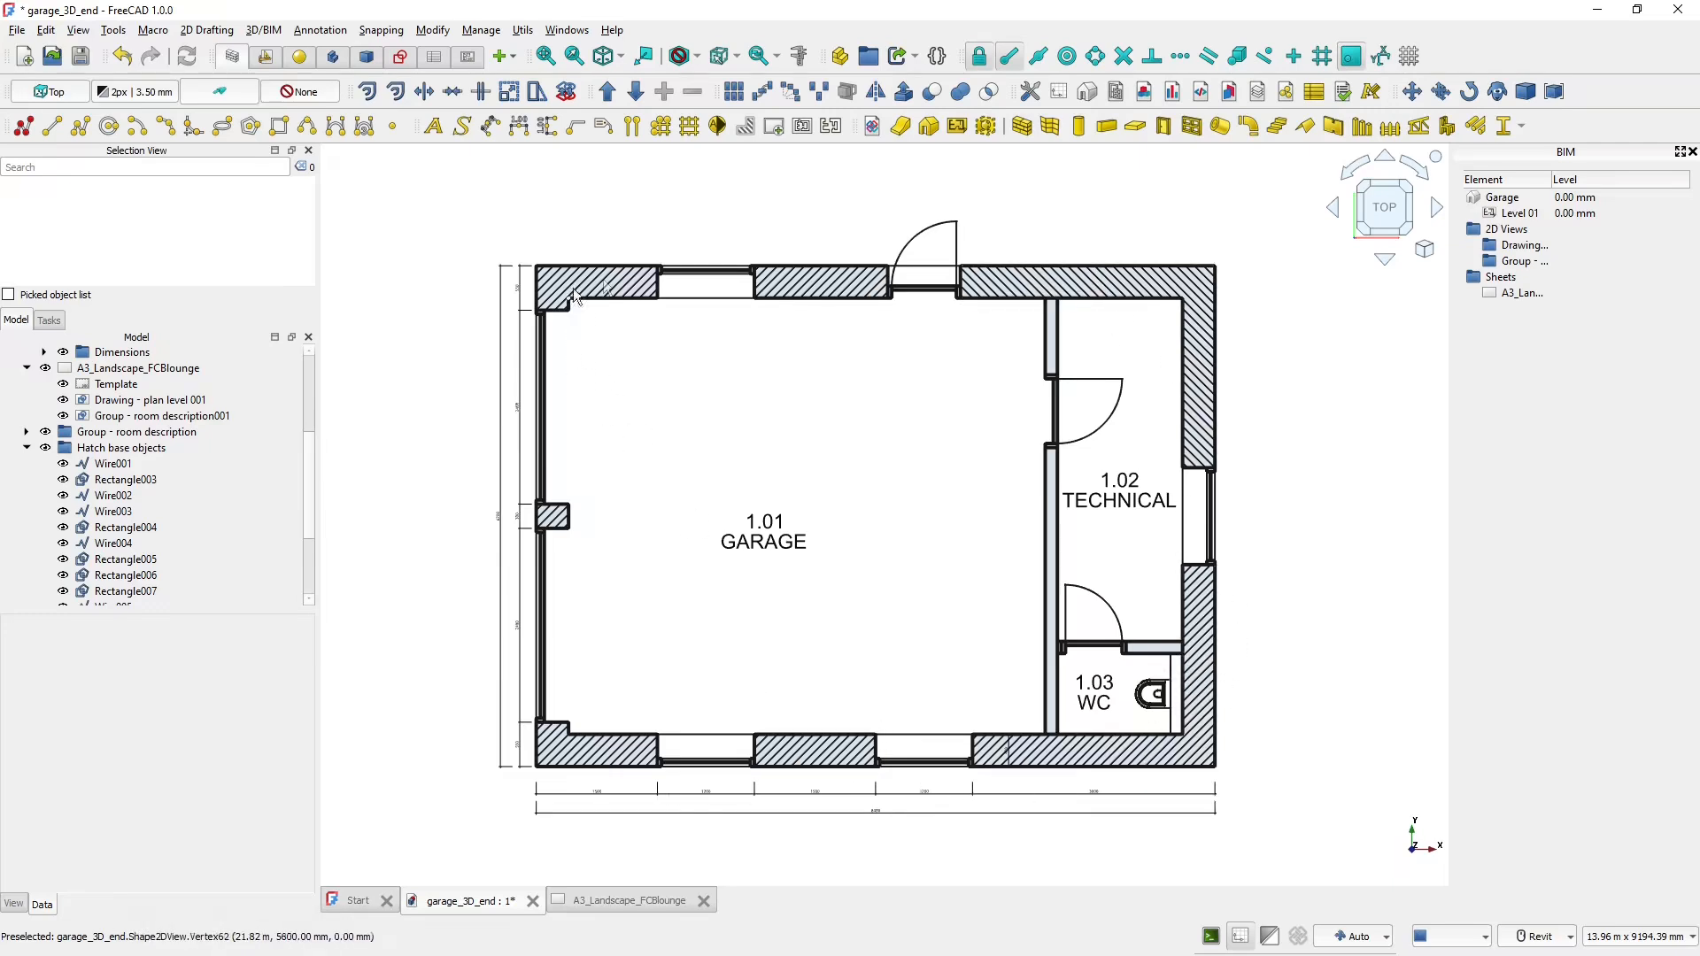
click(132, 416)
scroll(131, 425, down, 3)
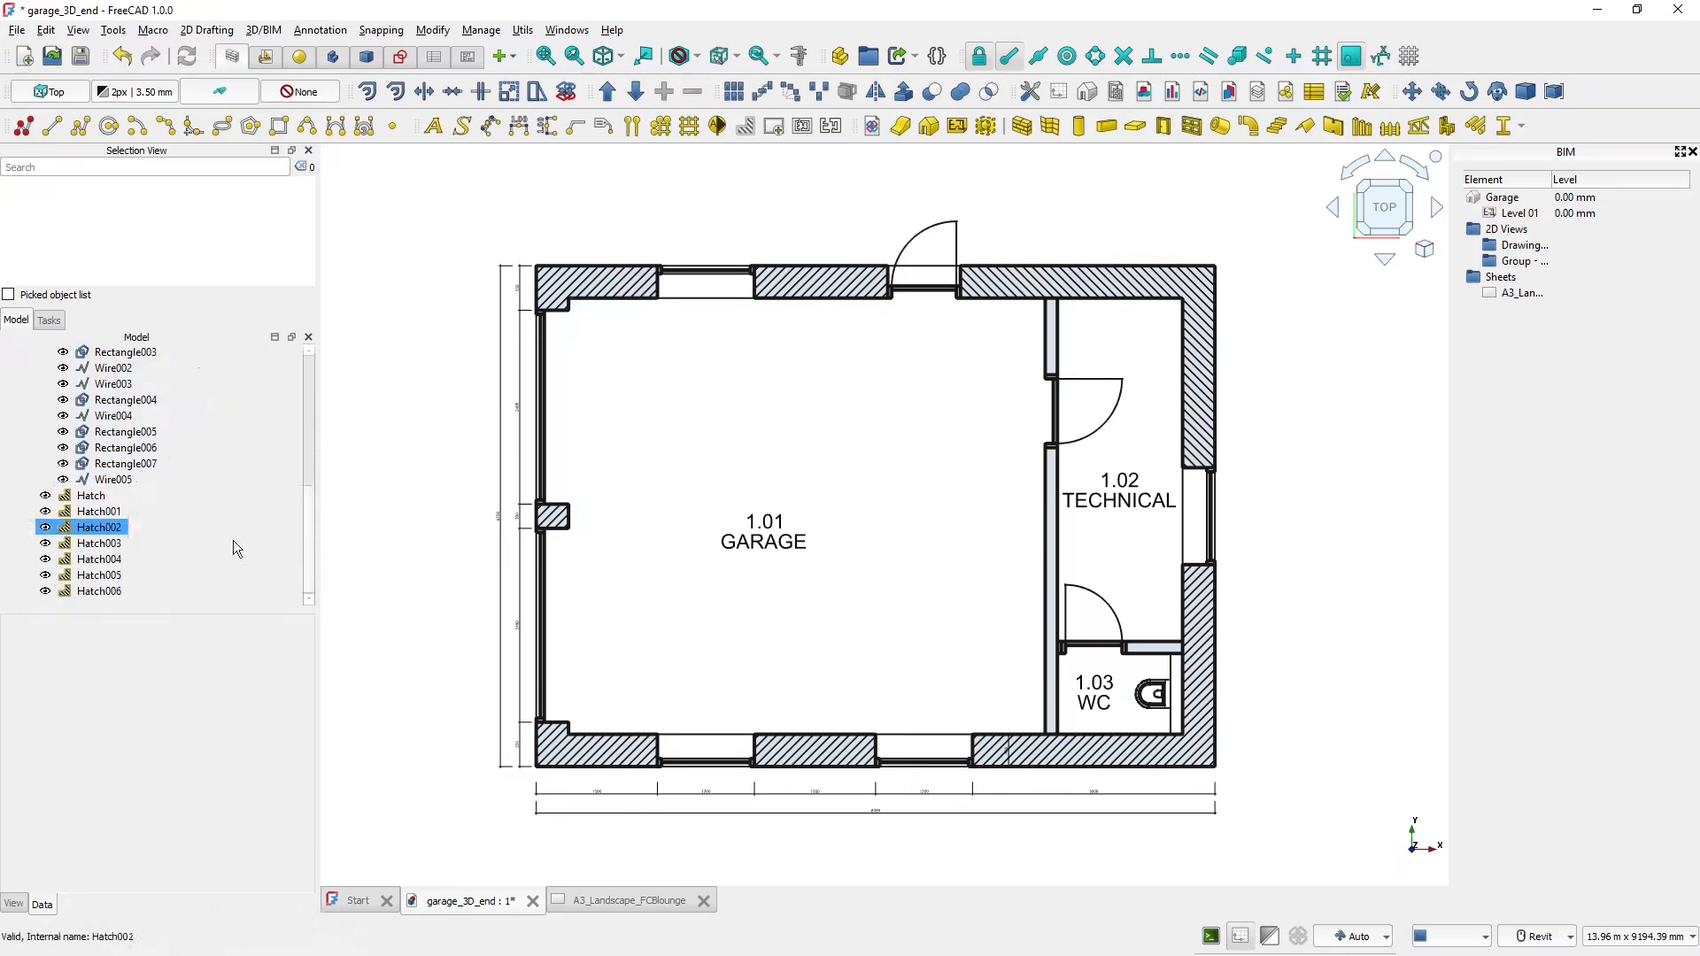
click(121, 497)
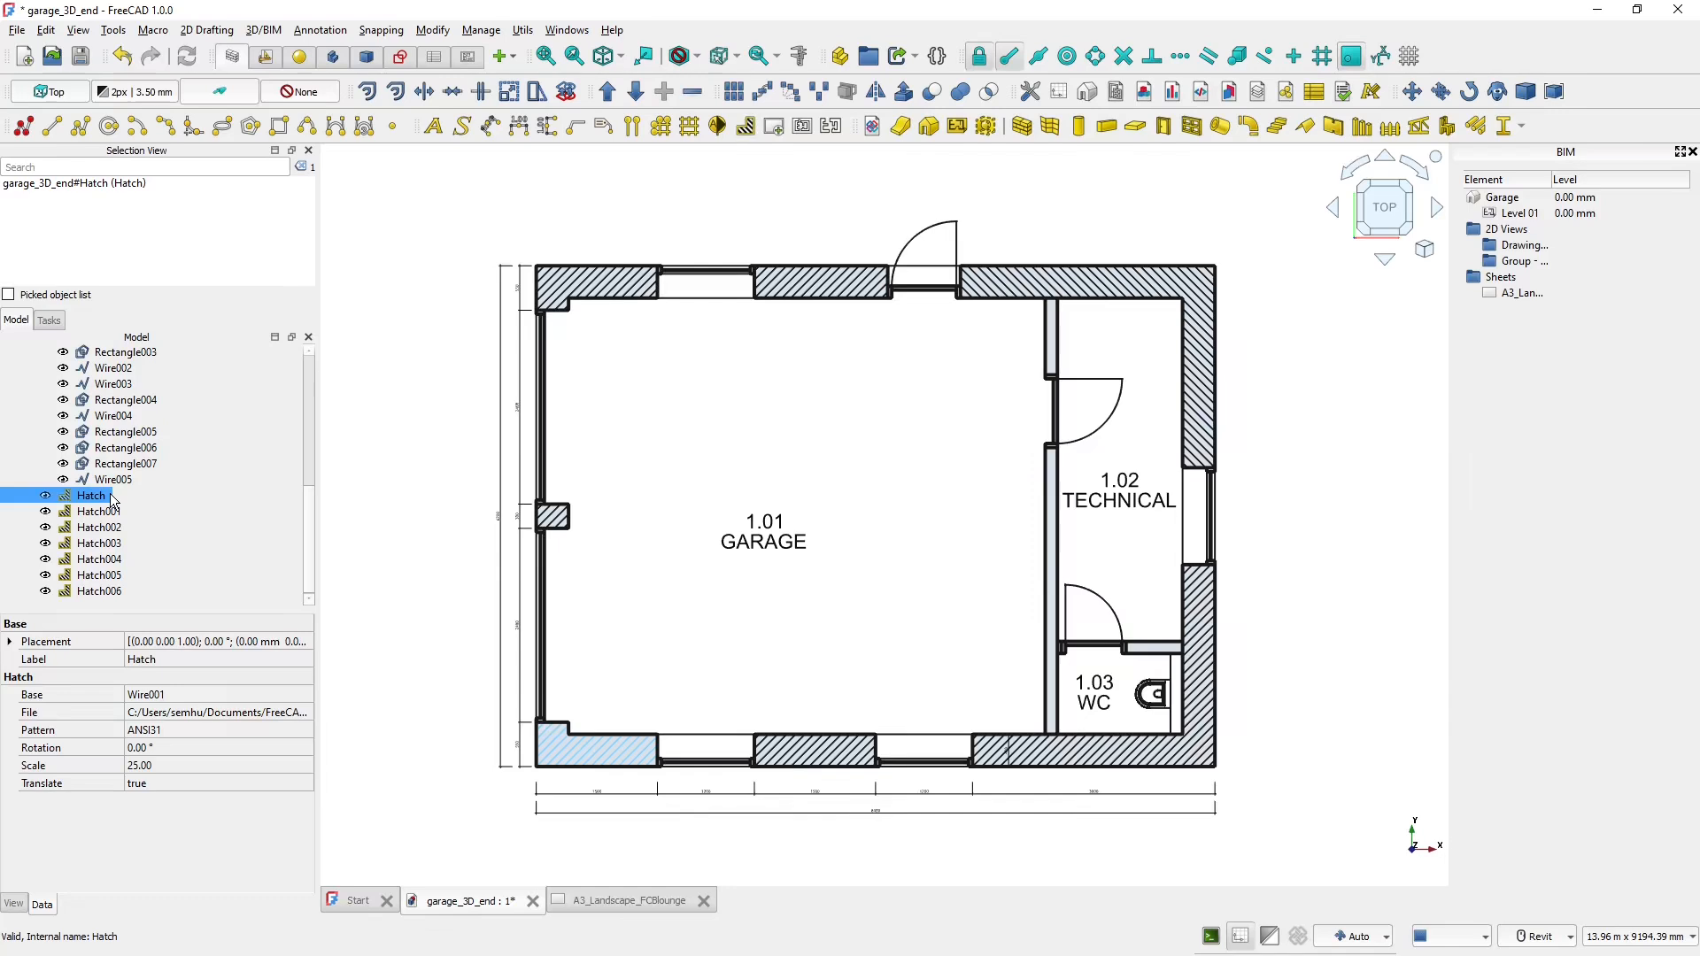
shift+click(115, 591)
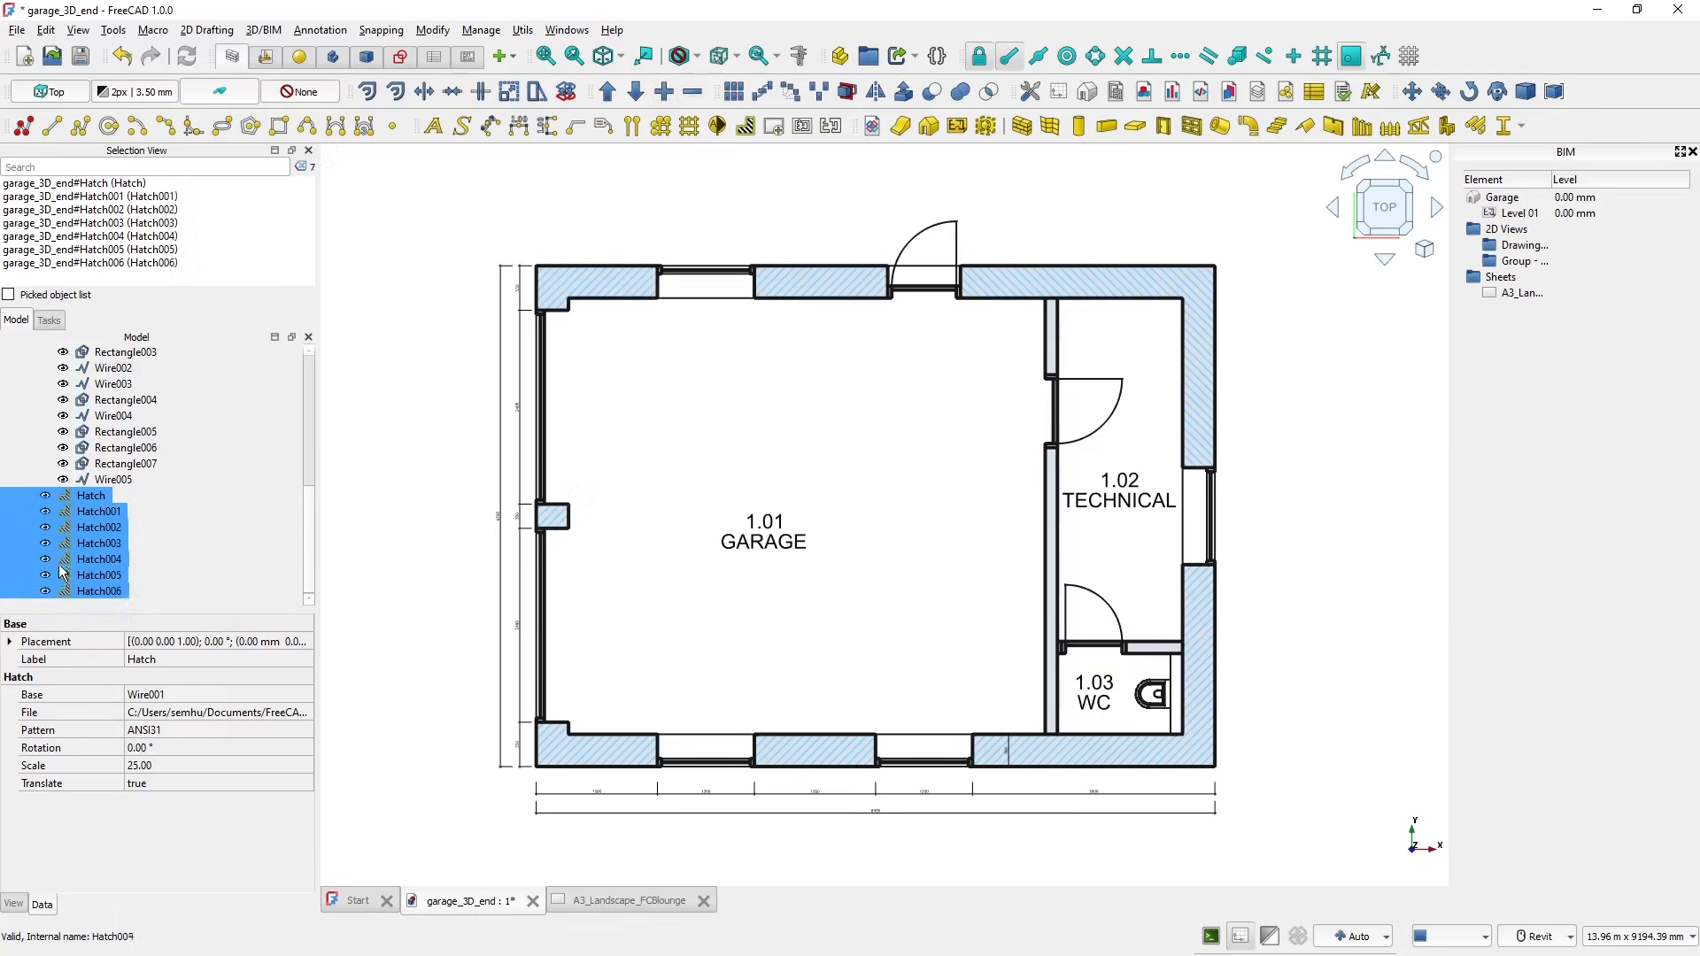
key(ctrl)
key(ctrl)
key(ctrl)
key(ctrl)
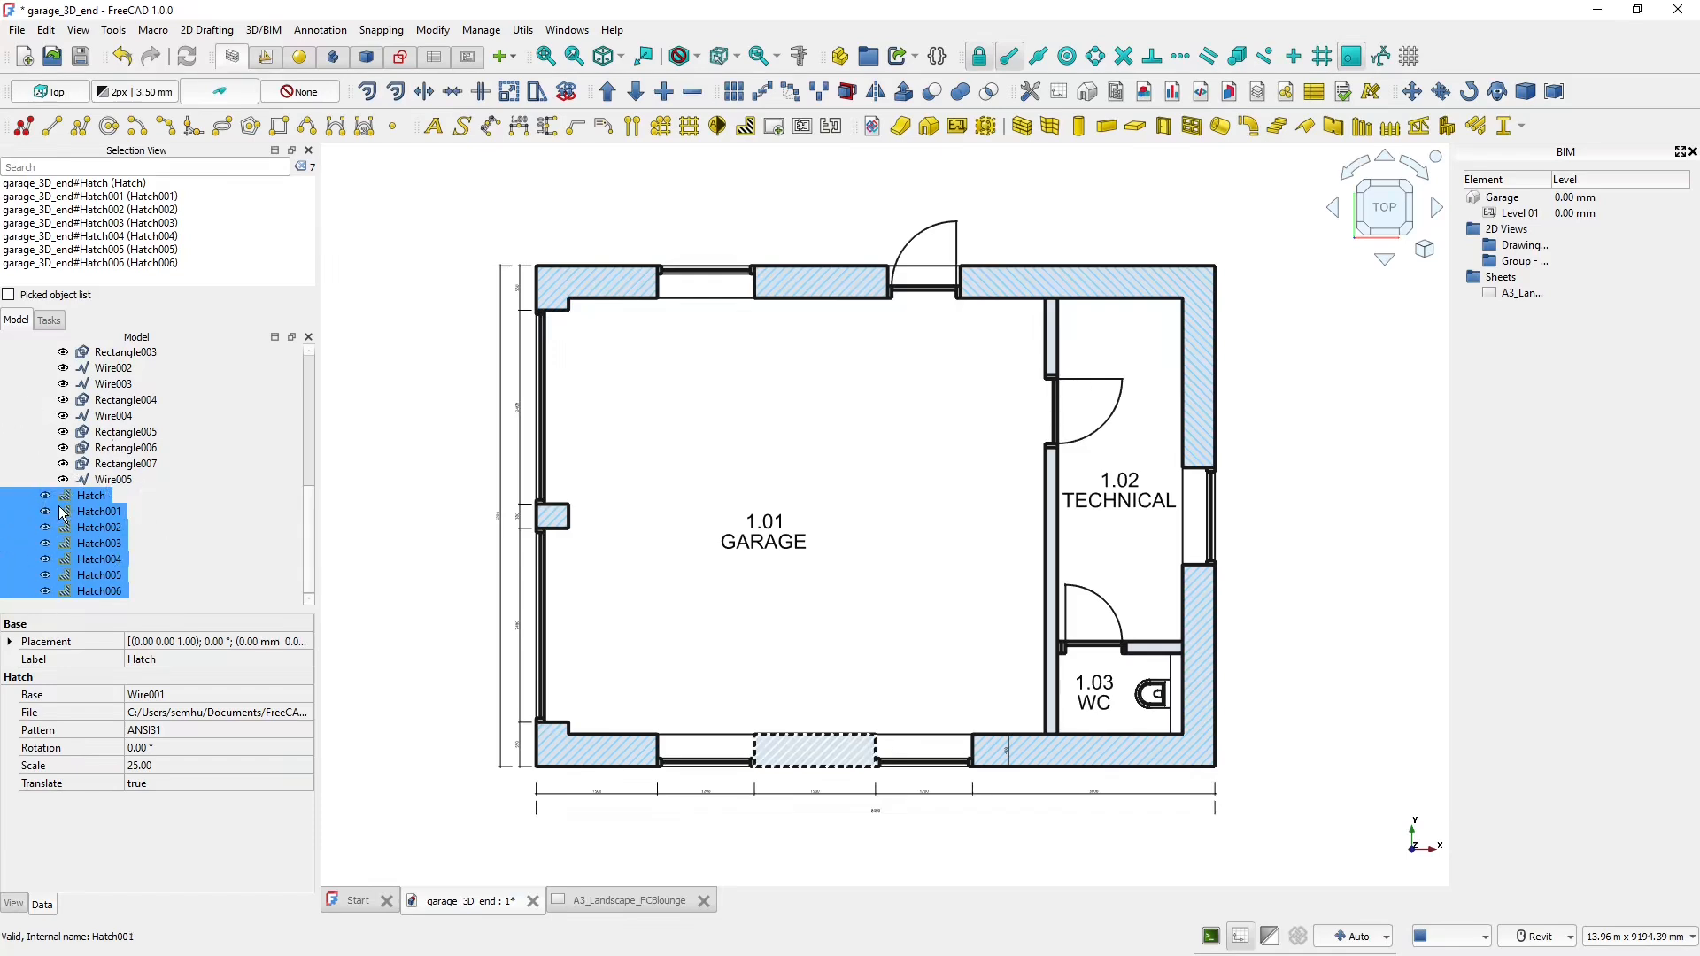
click(304, 783)
click(216, 764)
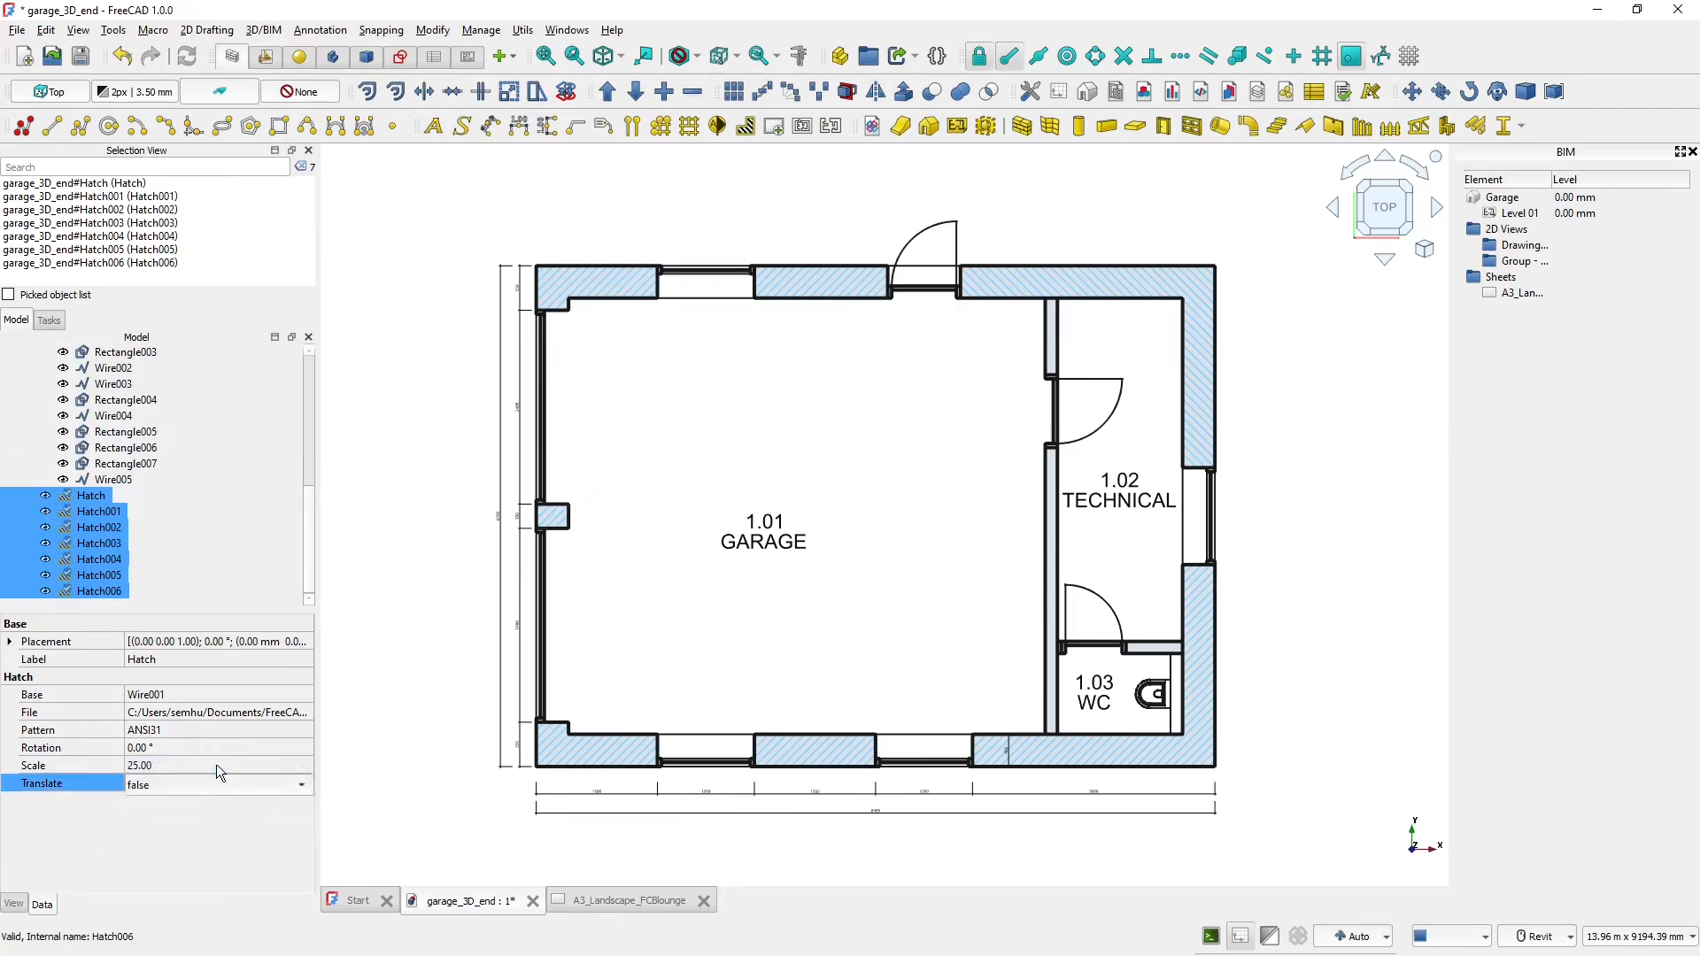
click(406, 618)
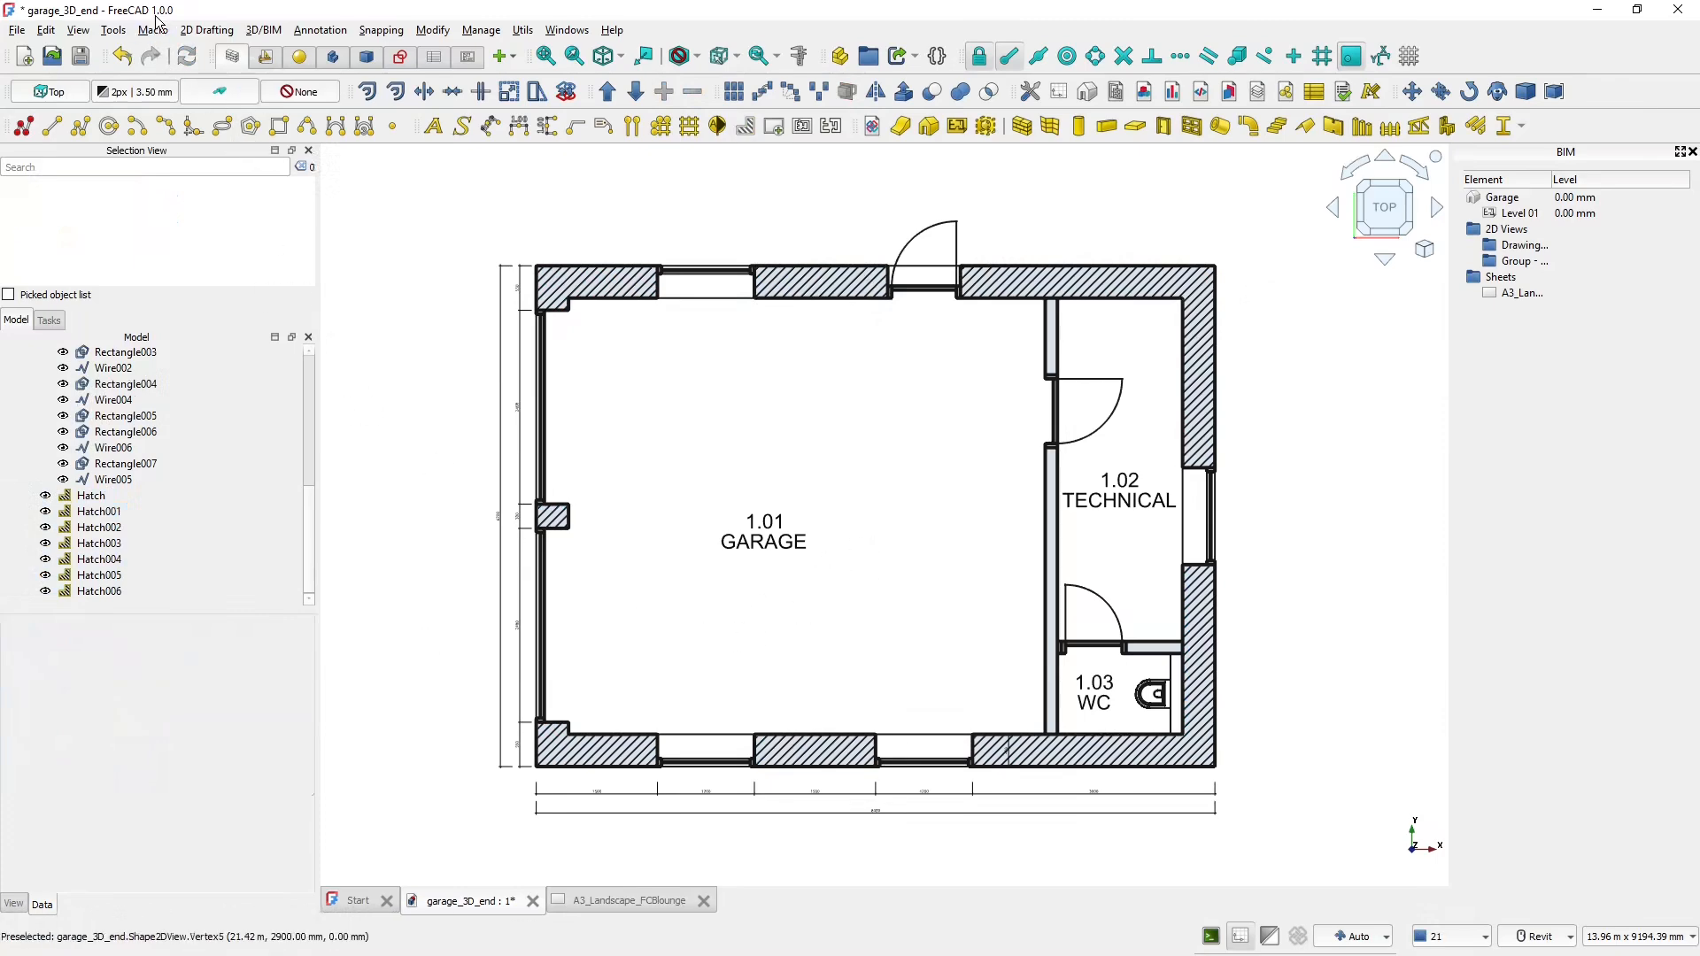
- Create a new group in the garage_3D_end document and rename it Hatch
click(114, 367)
scroll(115, 501, up, 3)
click(113, 498)
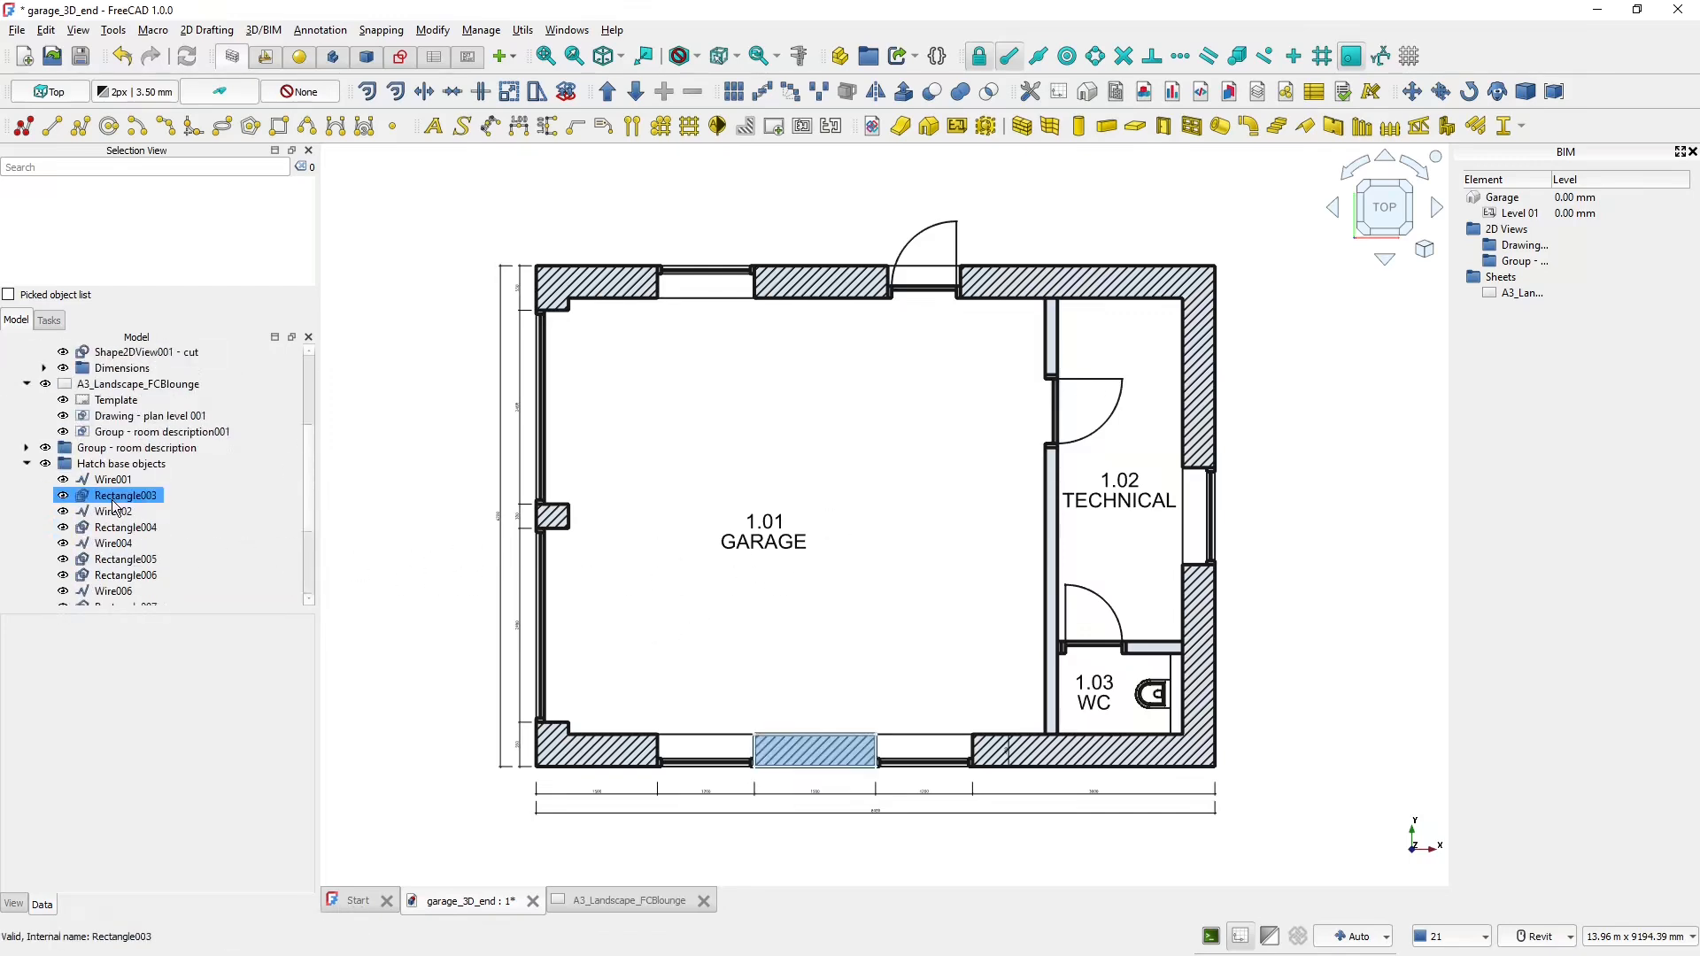
scroll(114, 507, down, 3)
click(104, 497)
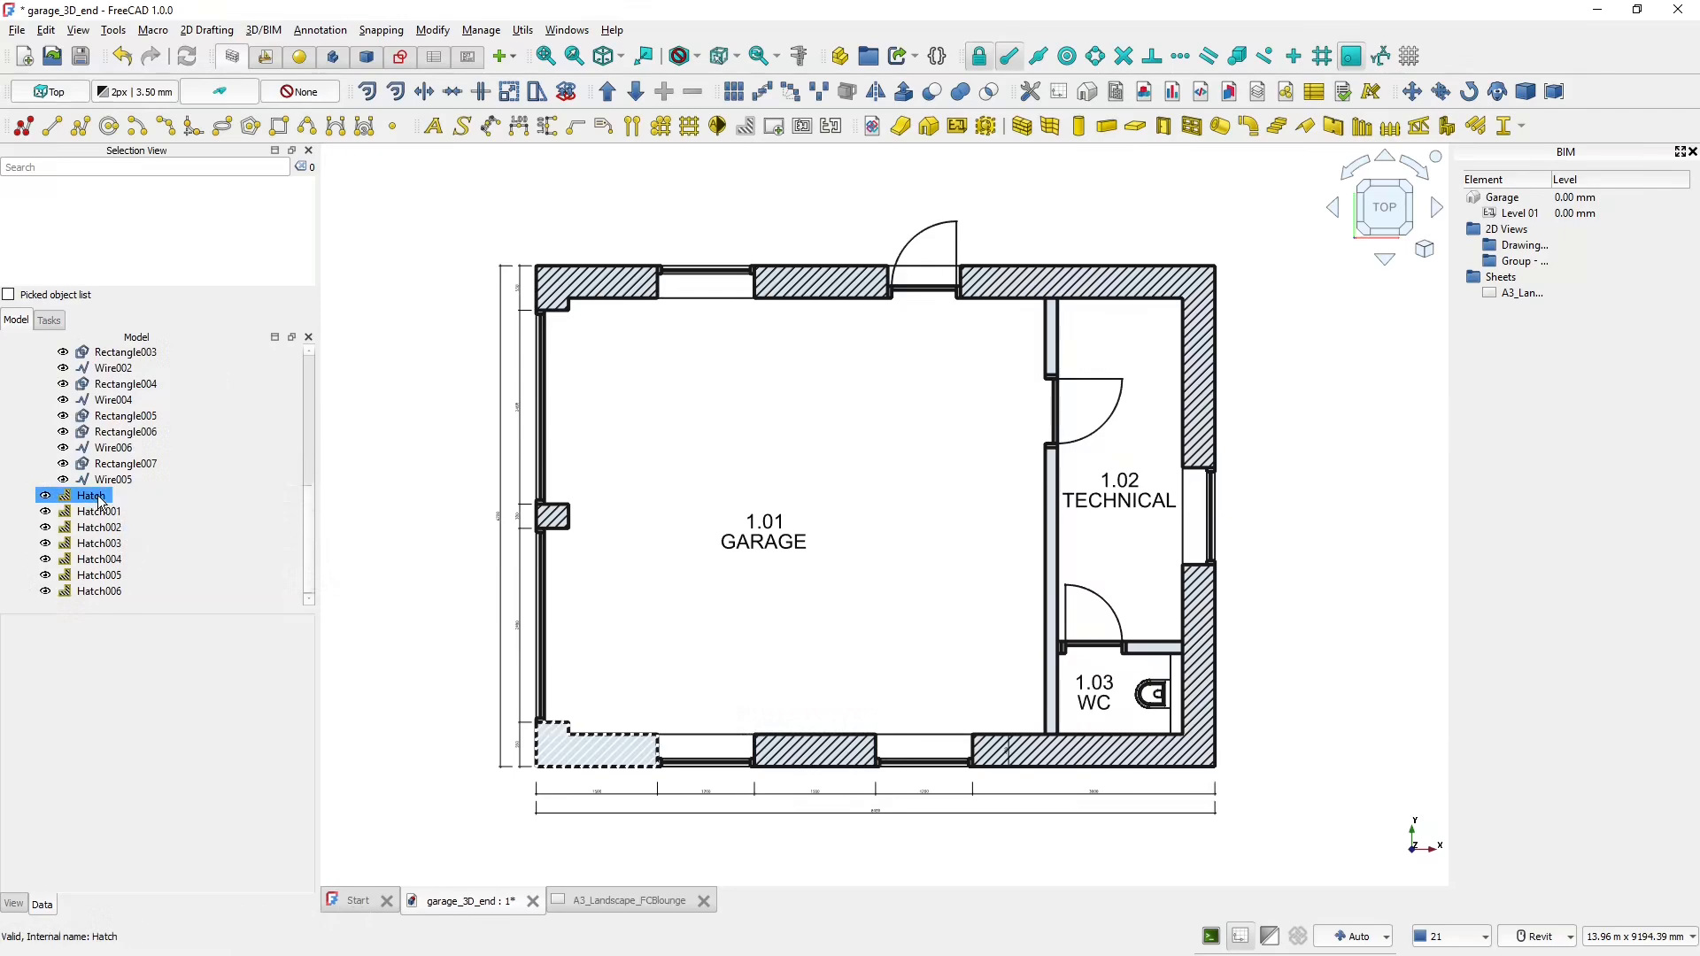
scroll(99, 501, up, 10)
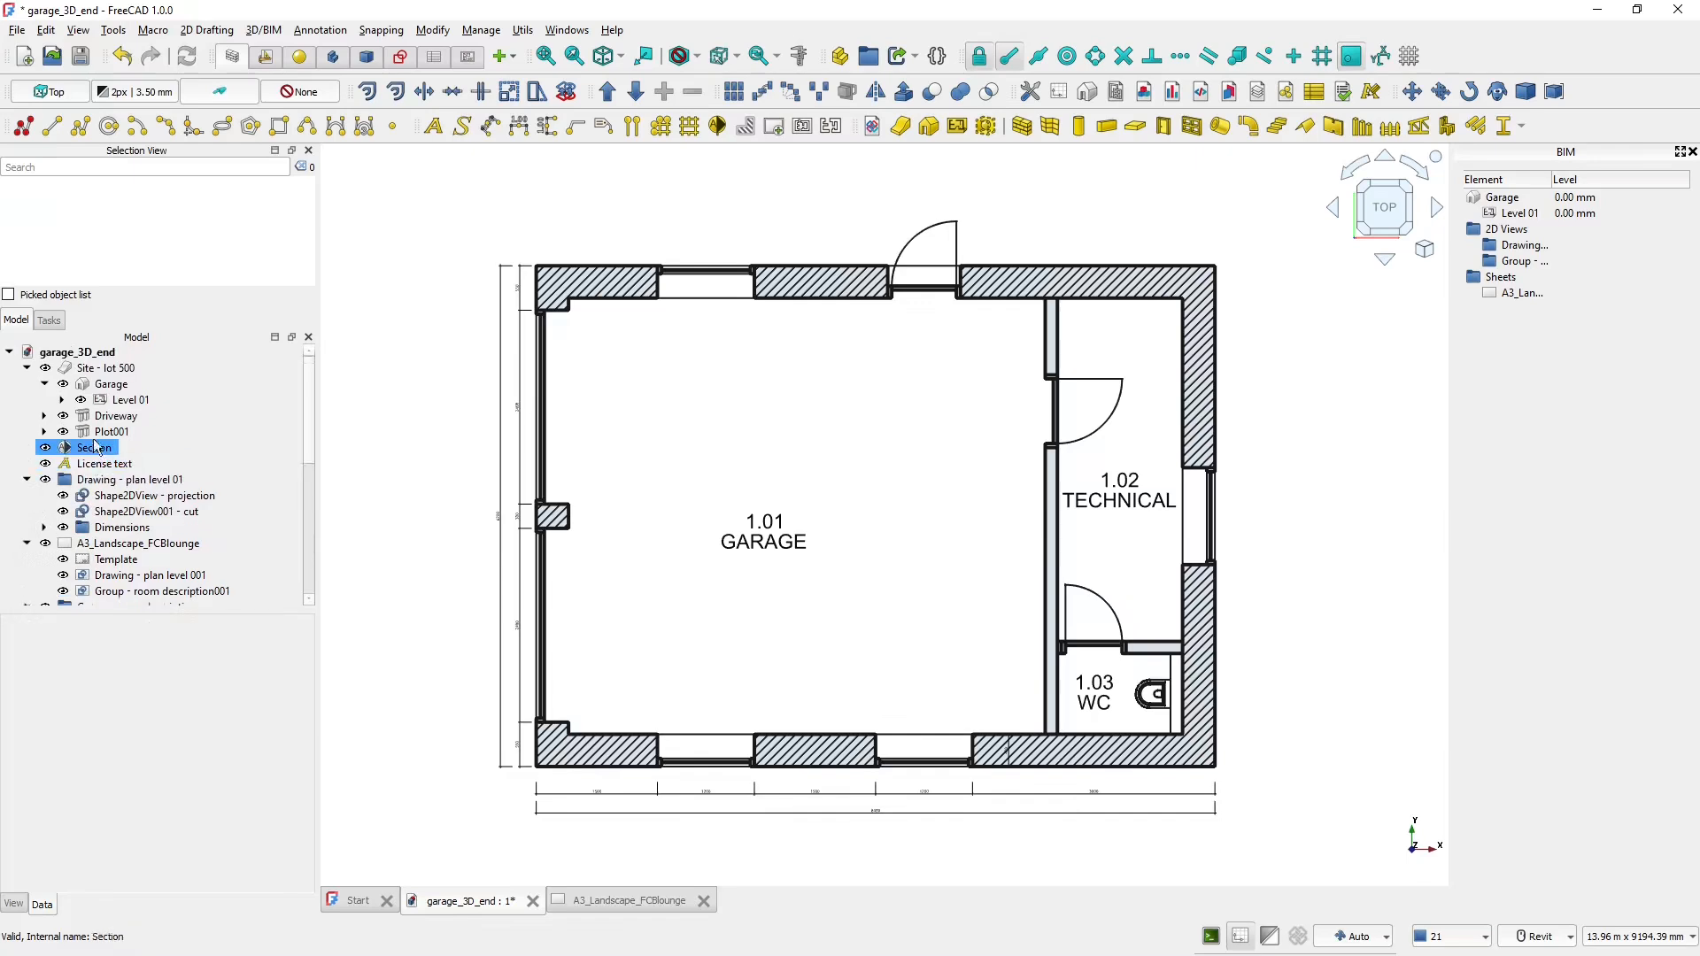
click(84, 354)
right_click(87, 358)
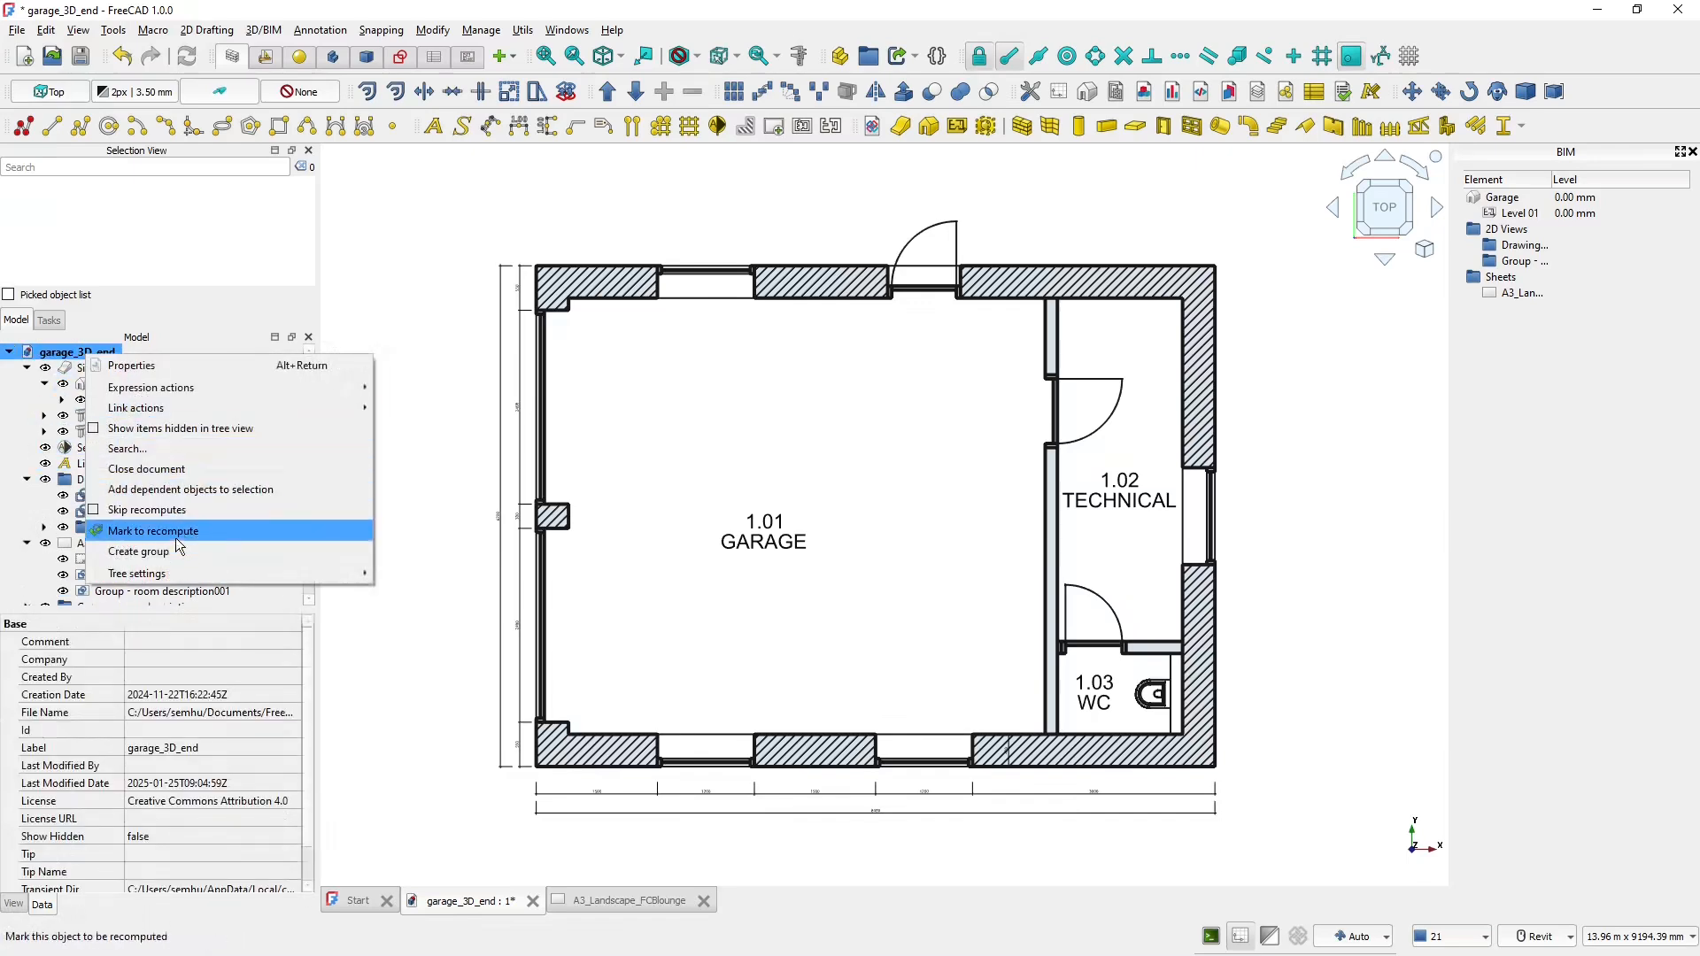
click(140, 551)
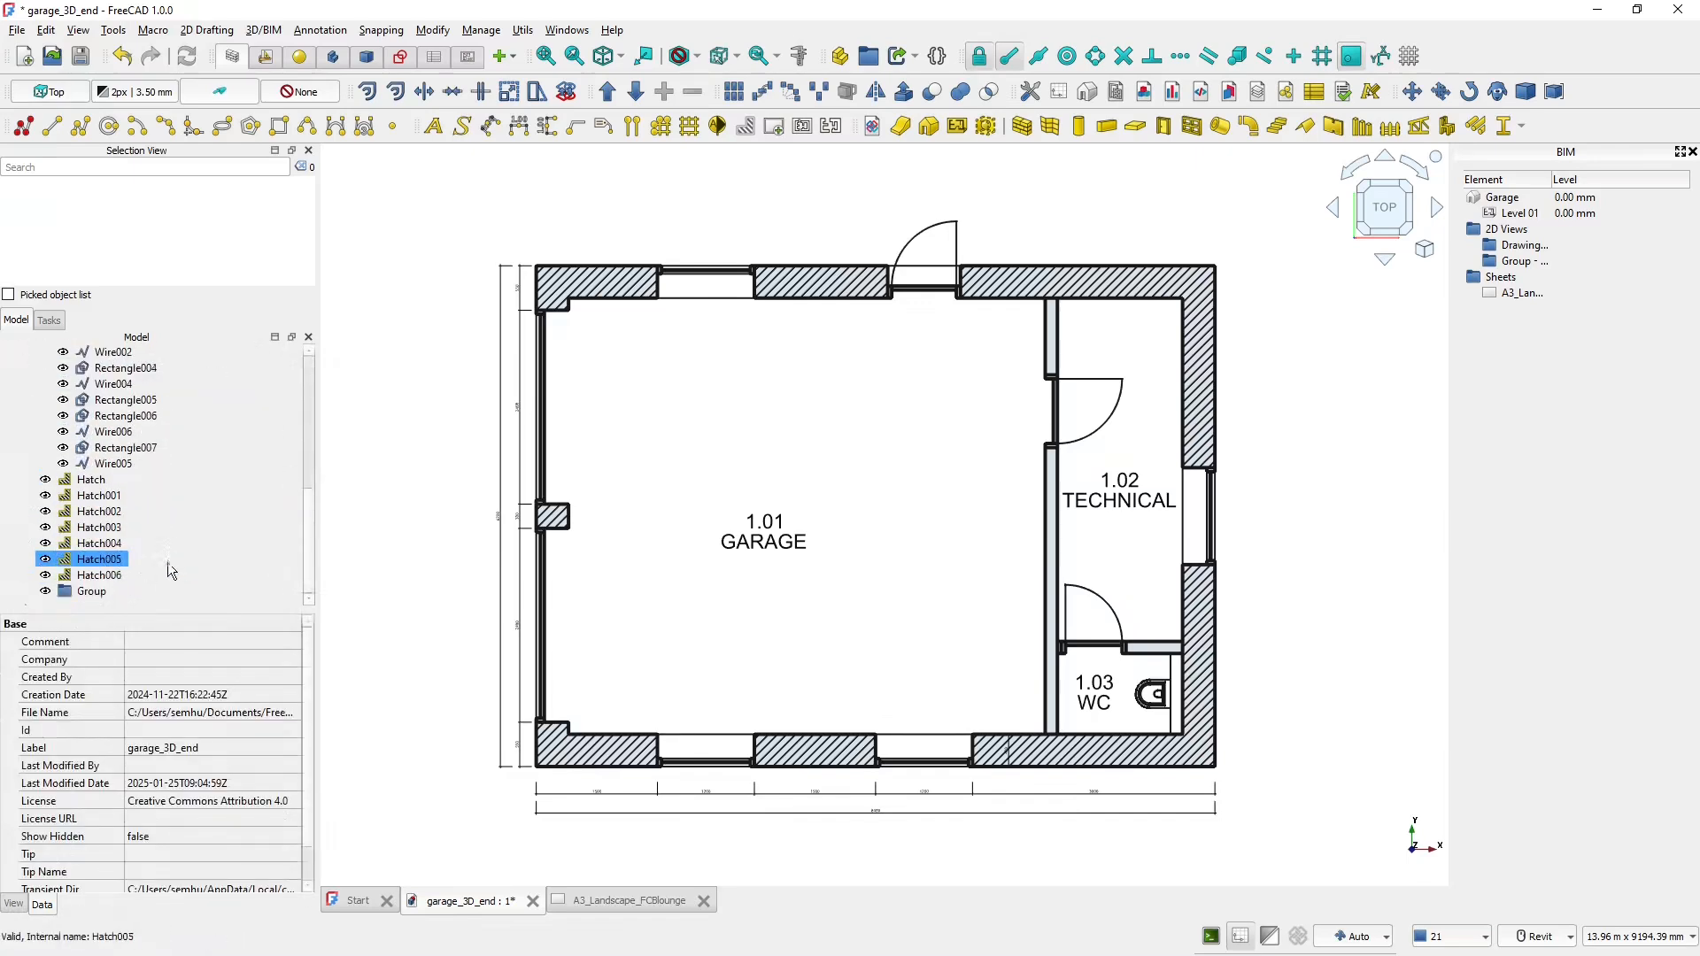
click(114, 591)
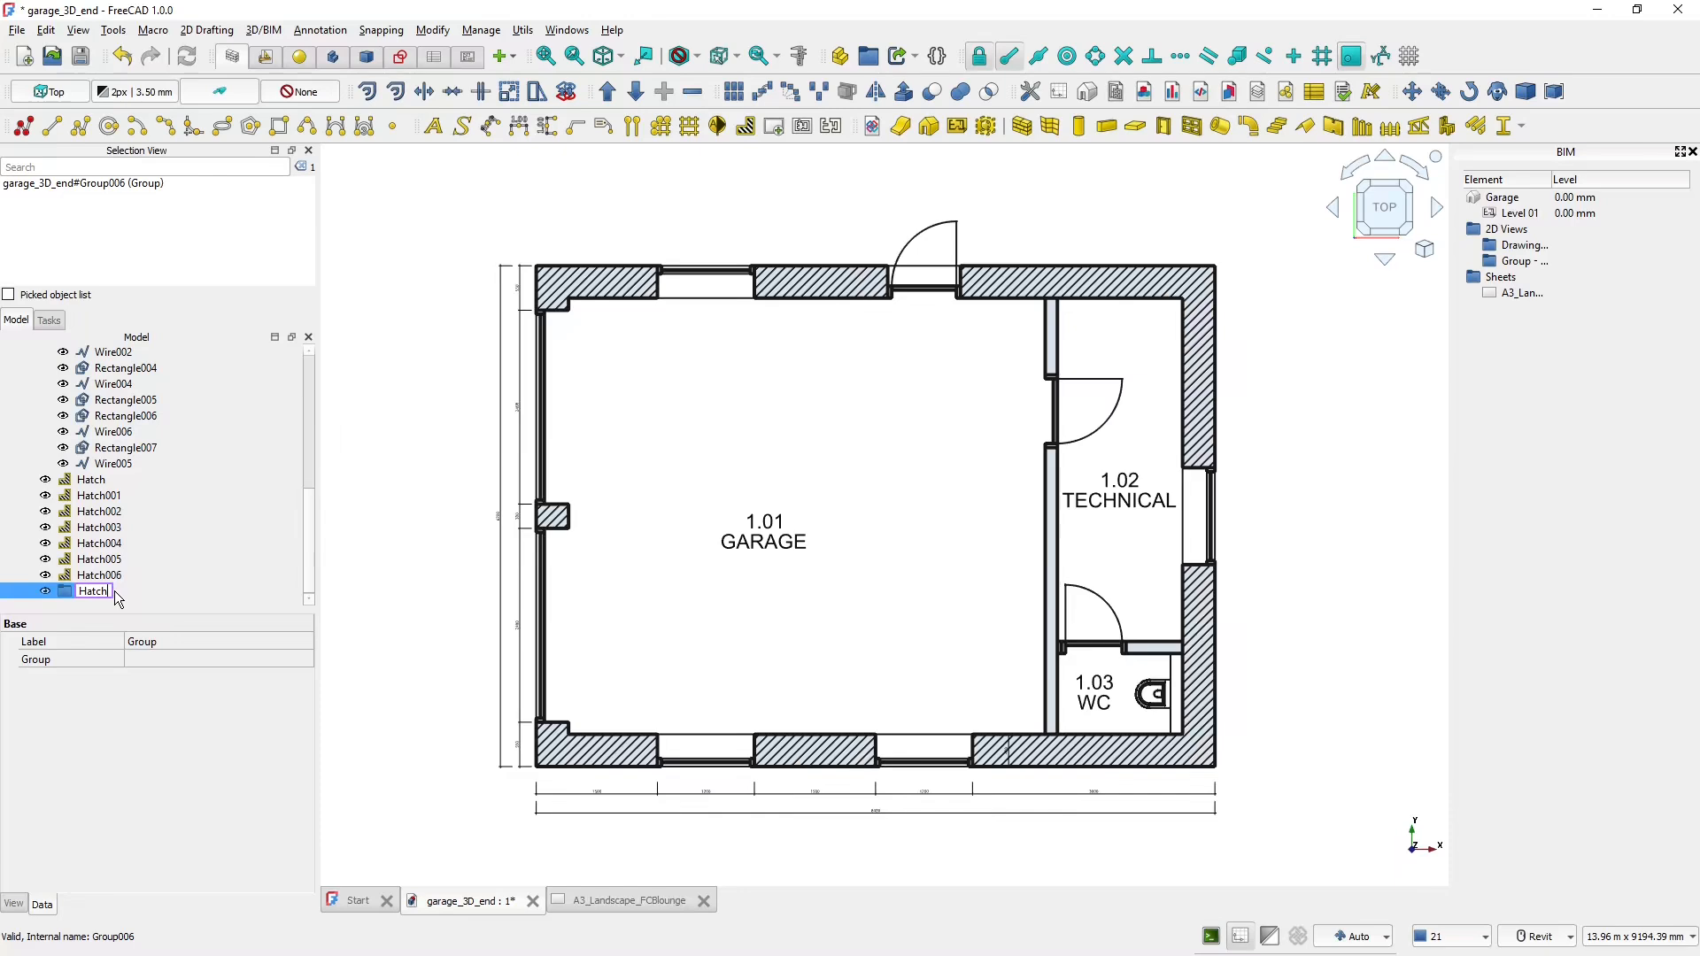
key(Return)
- Move all the wall hatches, from Hatch through Hatch006, into the new hatch group
click(90, 479)
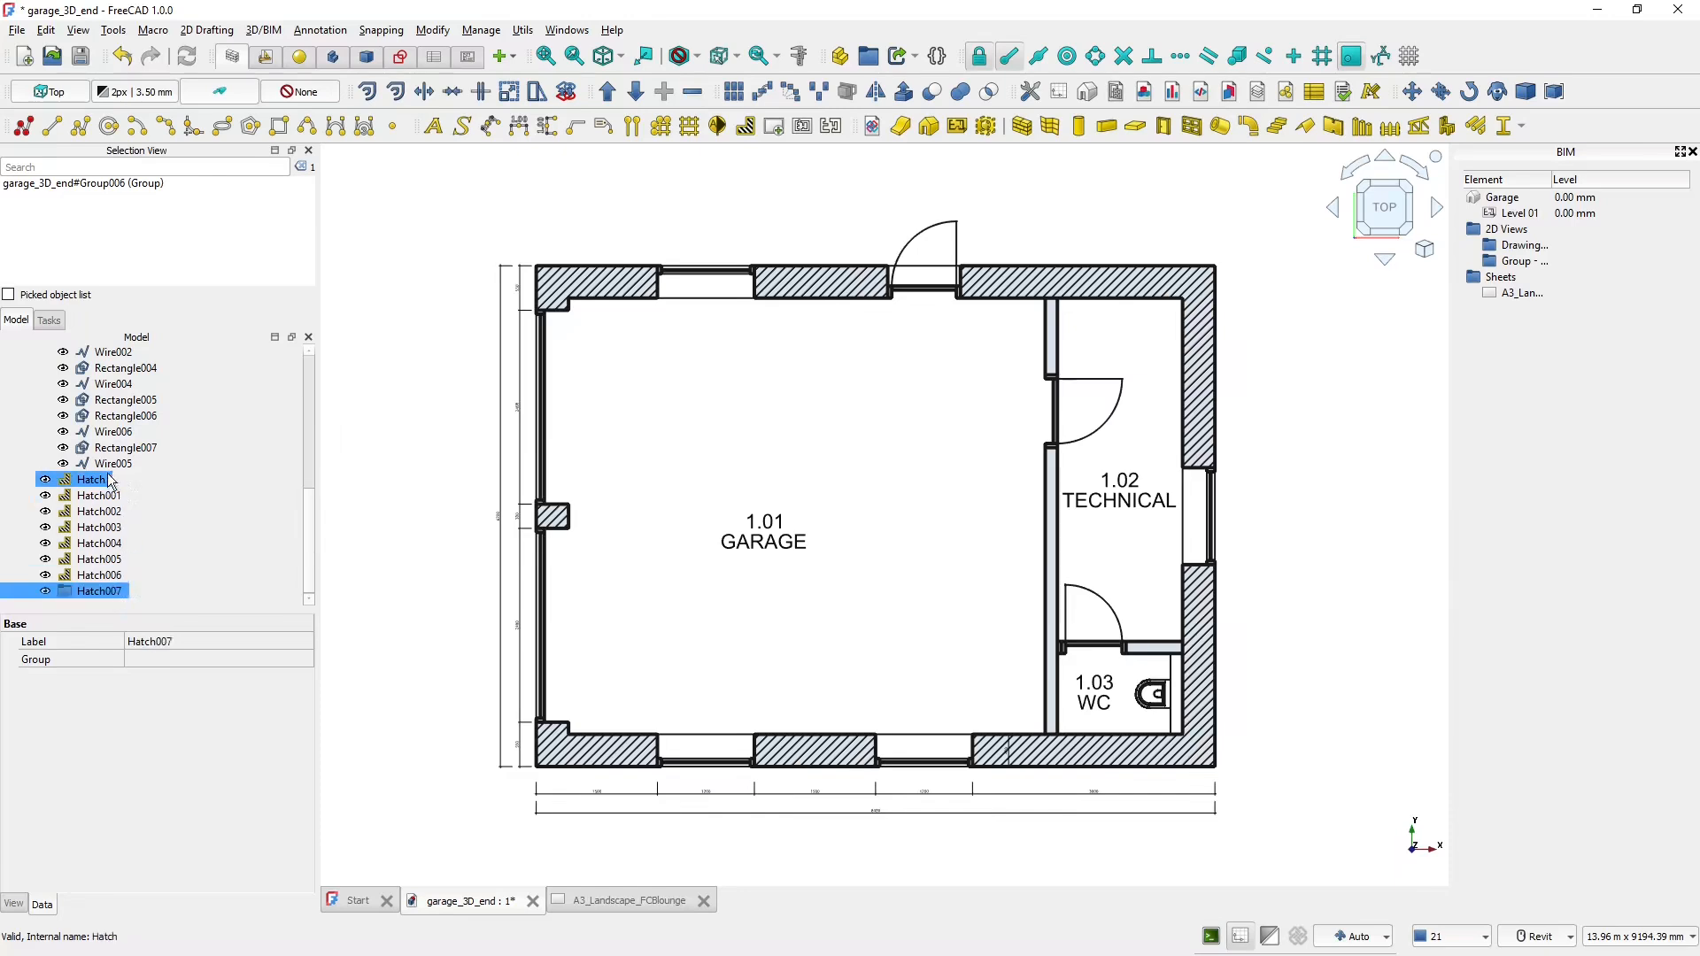
shift+click(99, 575)
drag(92, 485, 99, 593)
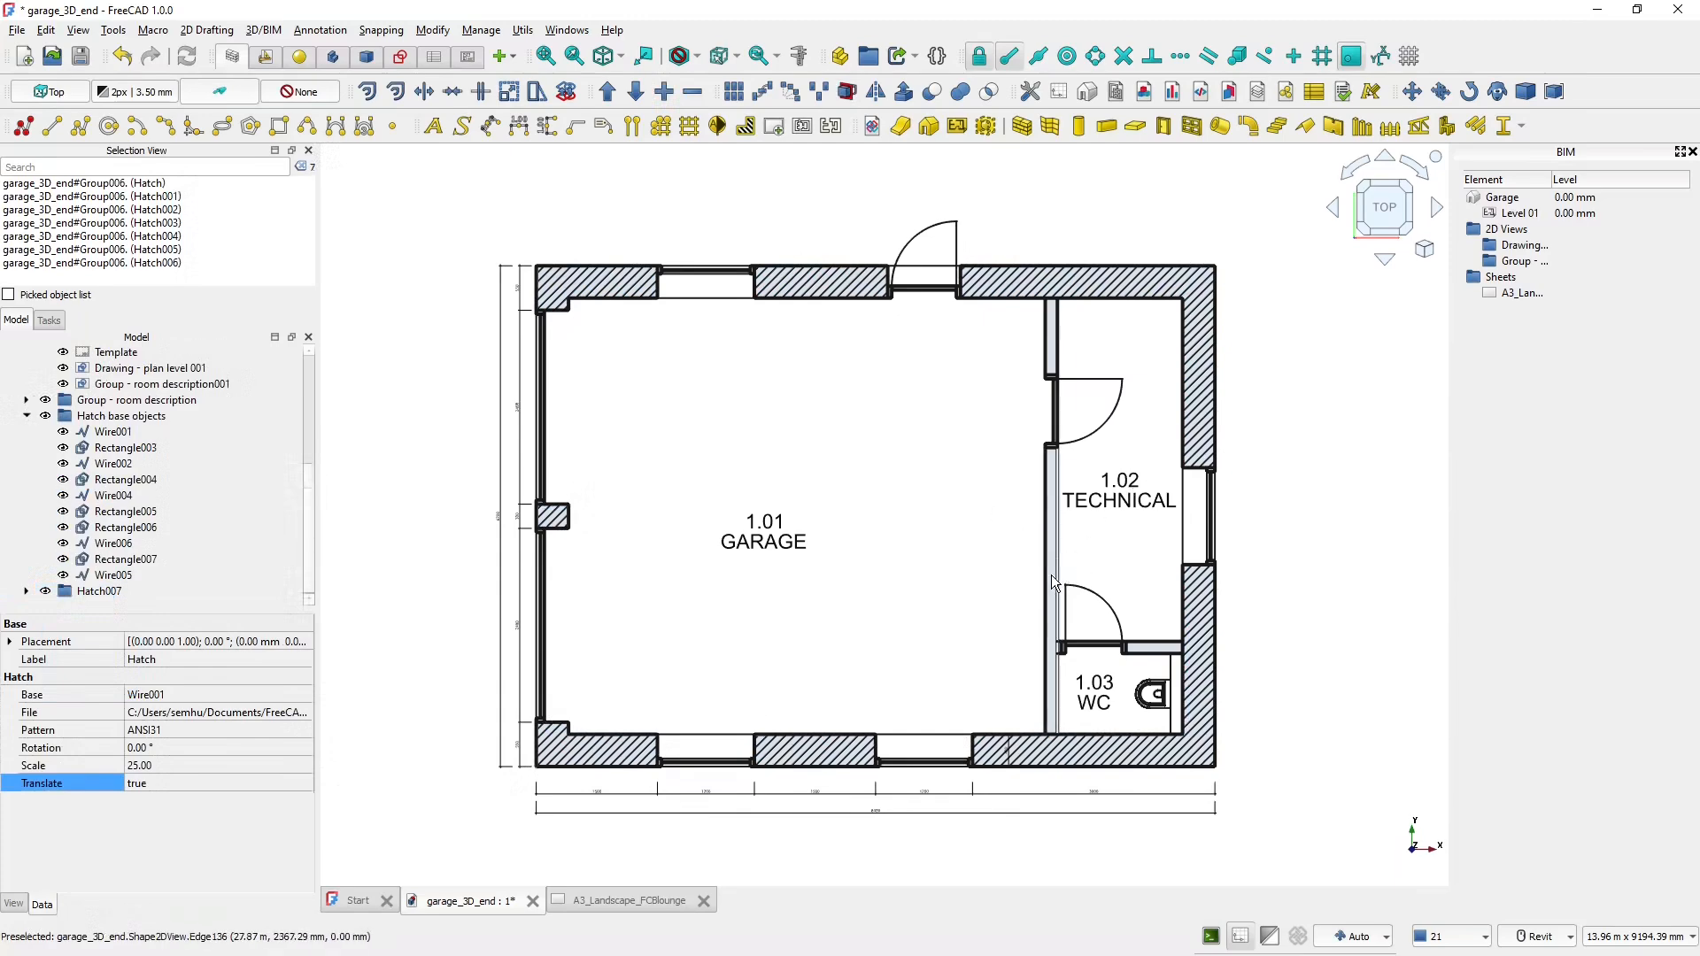
- Try to hatch the upper partition wall piece beside the technical room with ANSI37 at scale 25 and rotation 0°, and delete that hatch
scroll(1051, 580, up, 3)
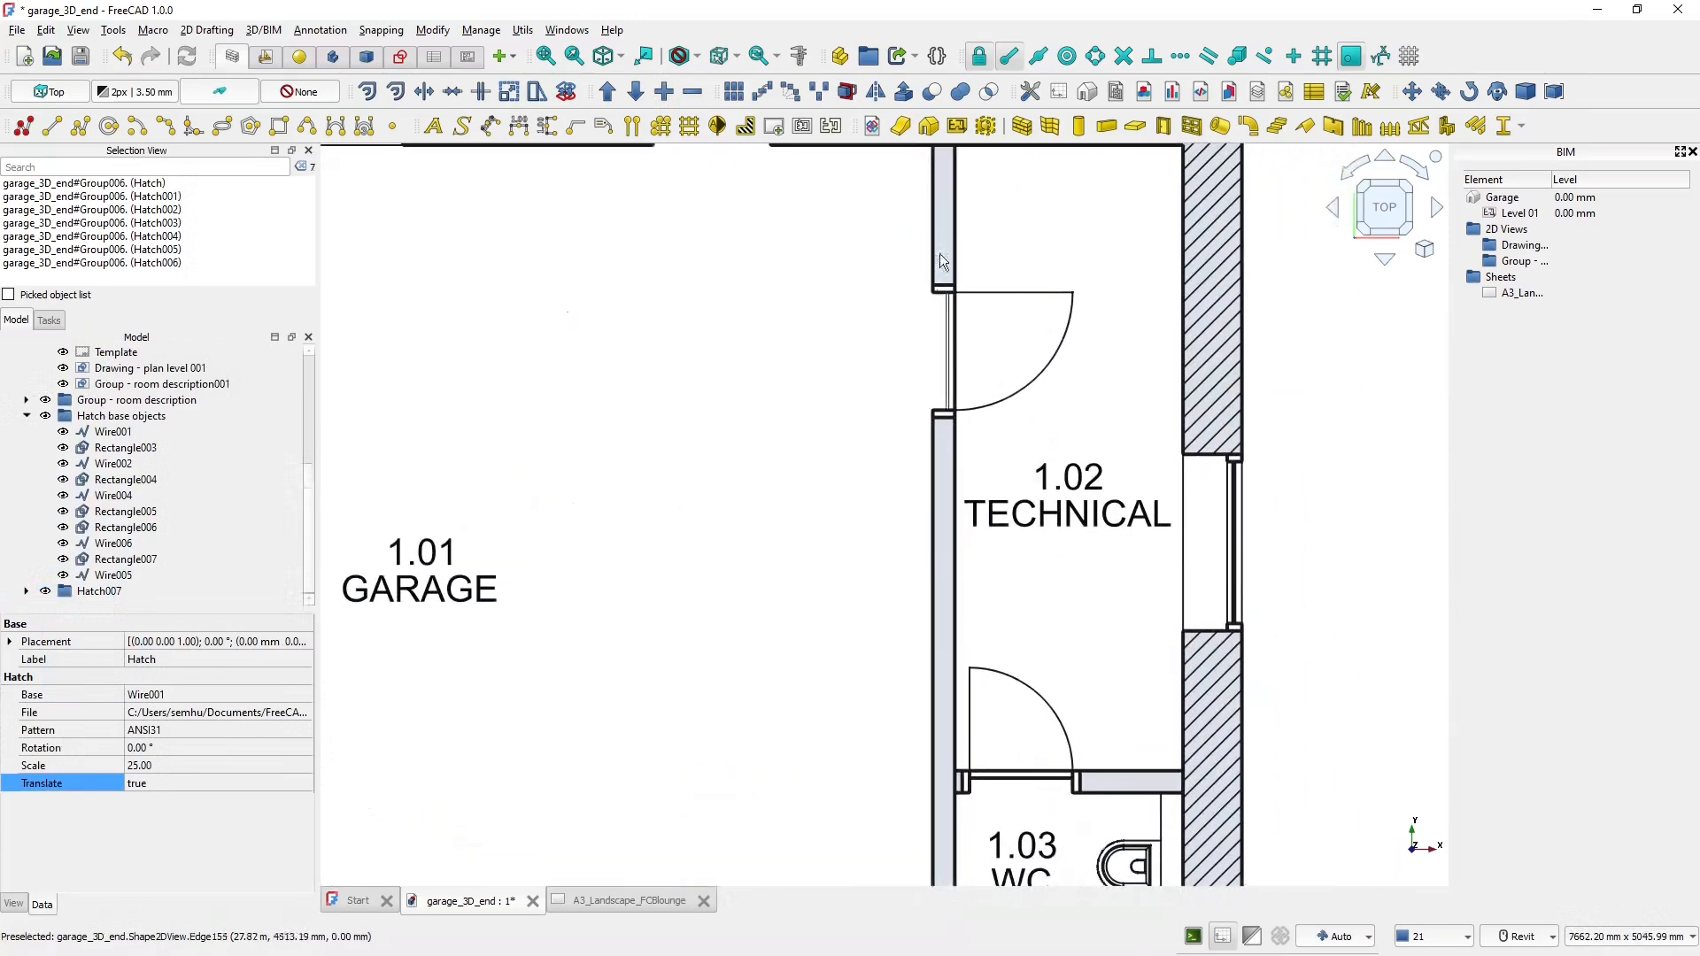
middle_drag(938, 239, 932, 297)
click(841, 272)
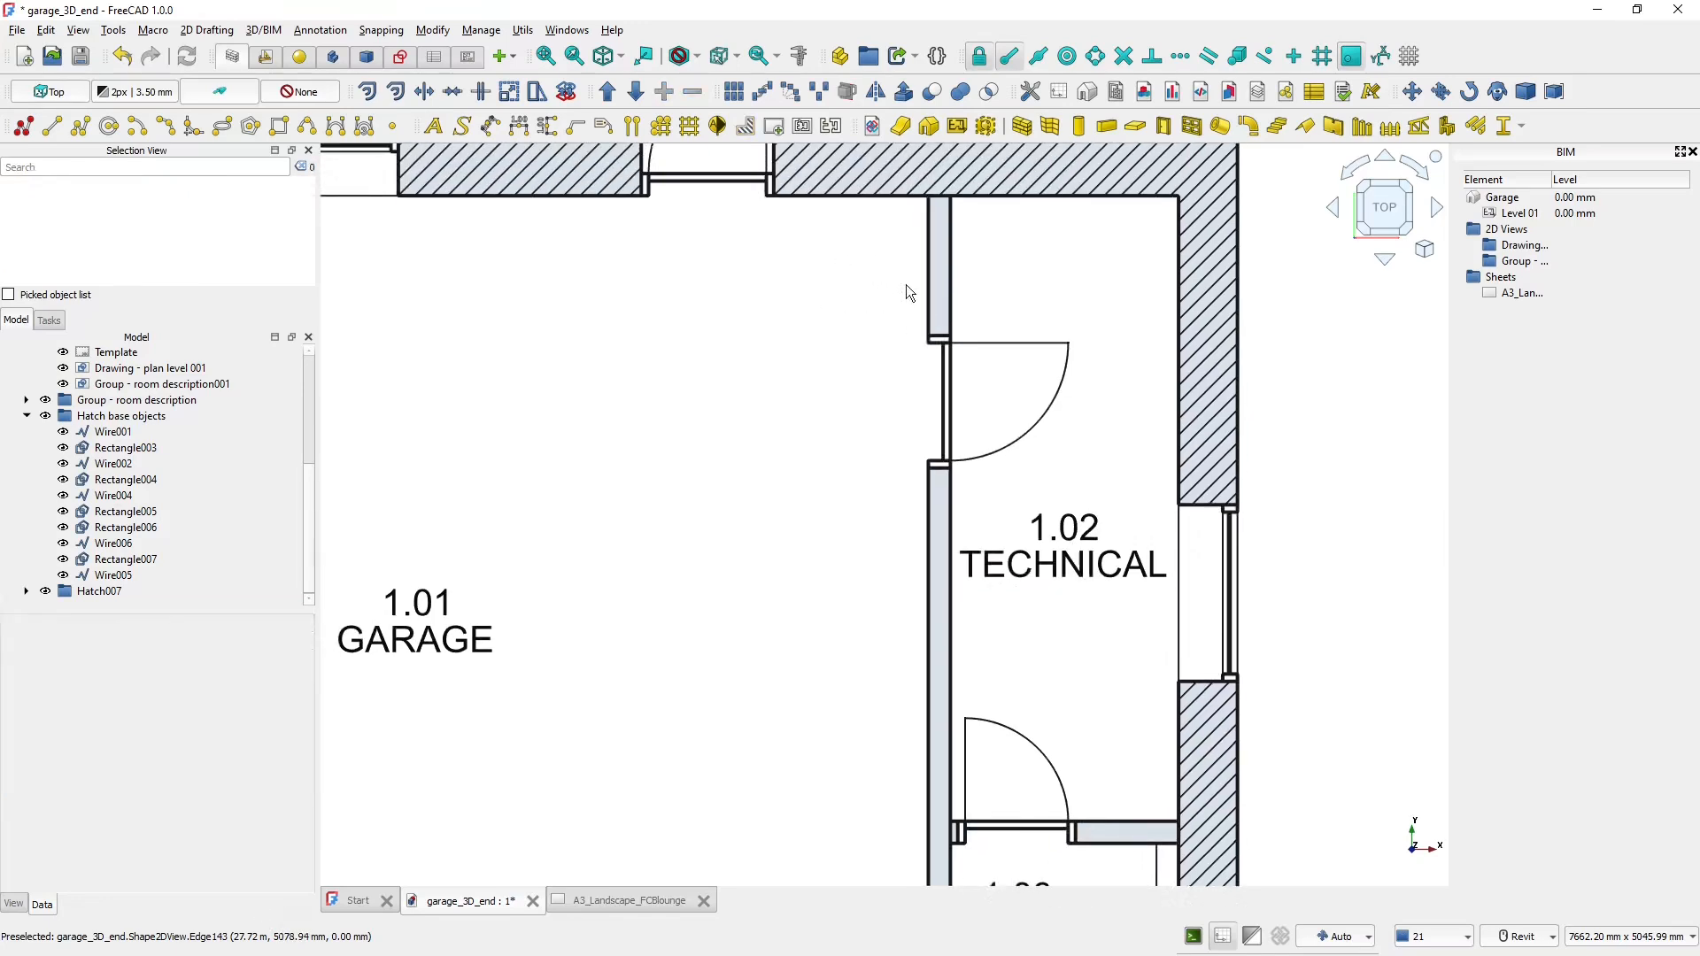
click(938, 267)
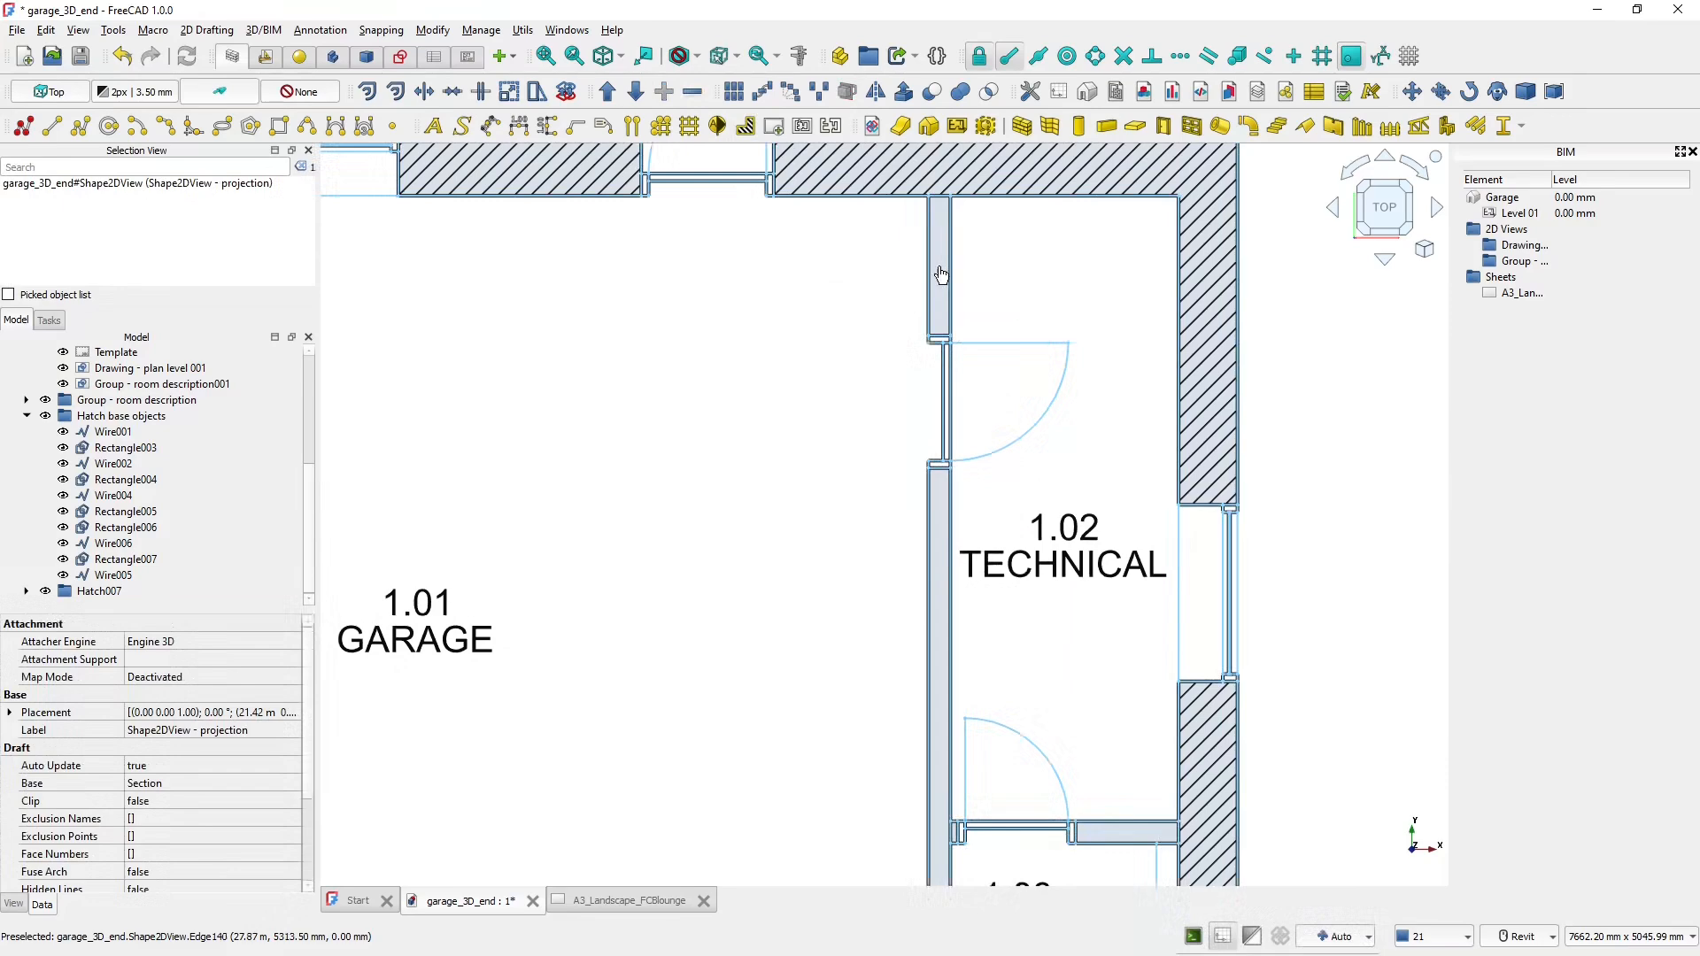
click(745, 126)
click(189, 465)
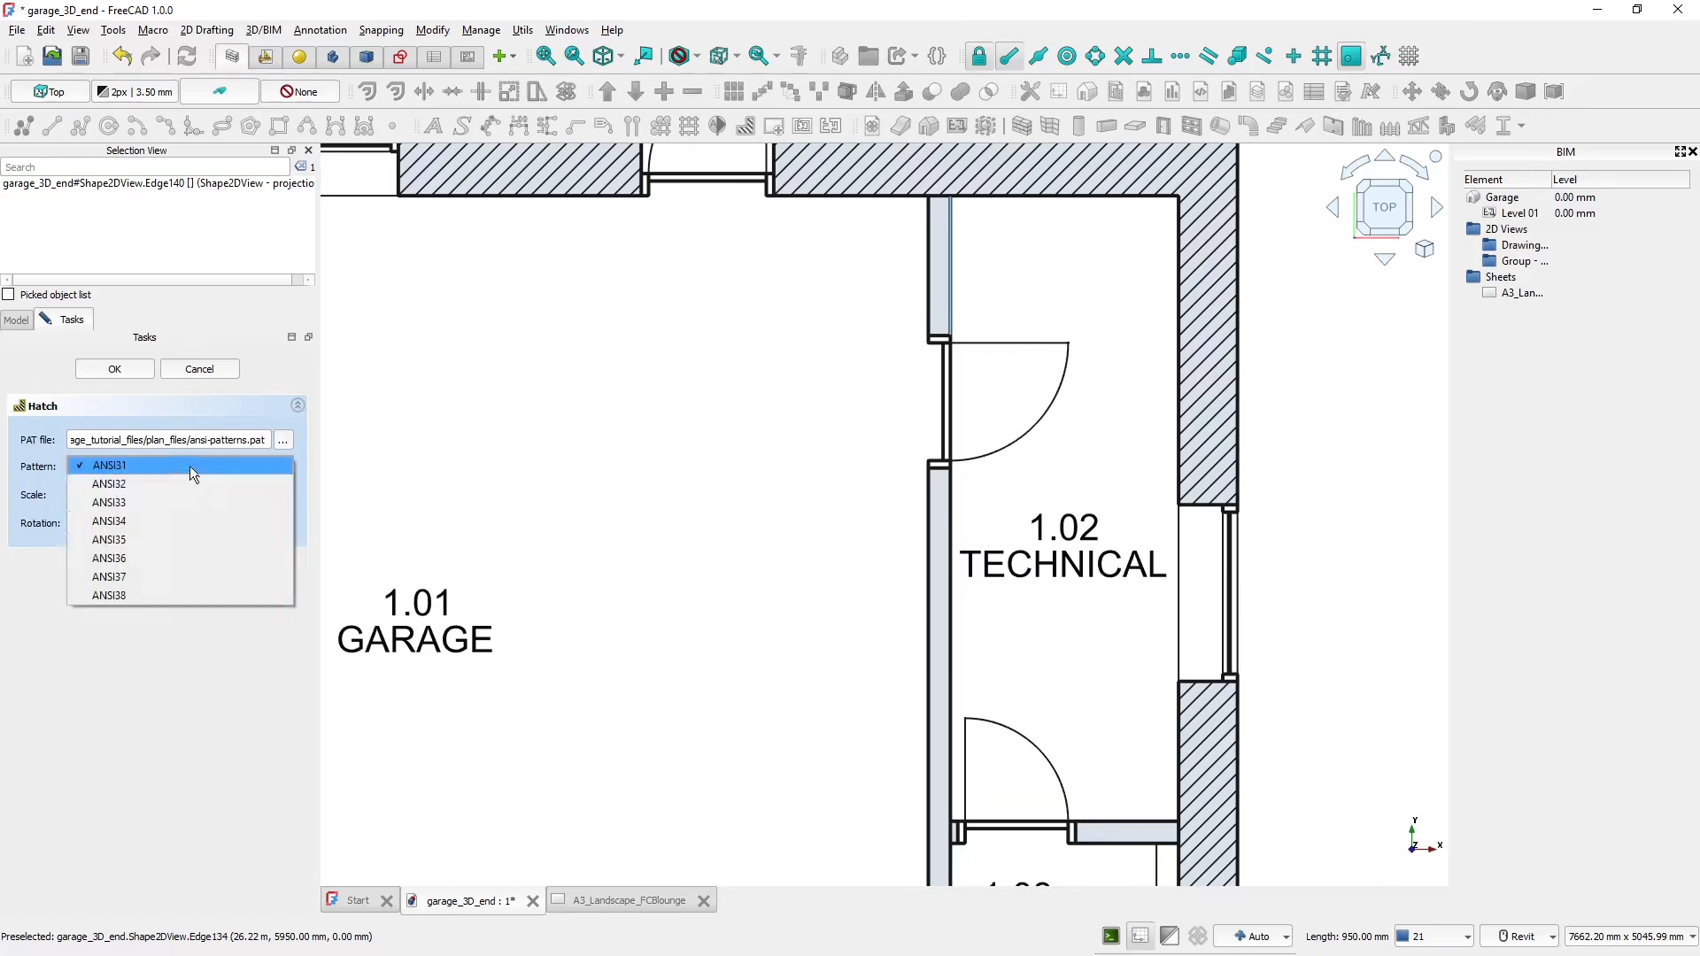
click(163, 577)
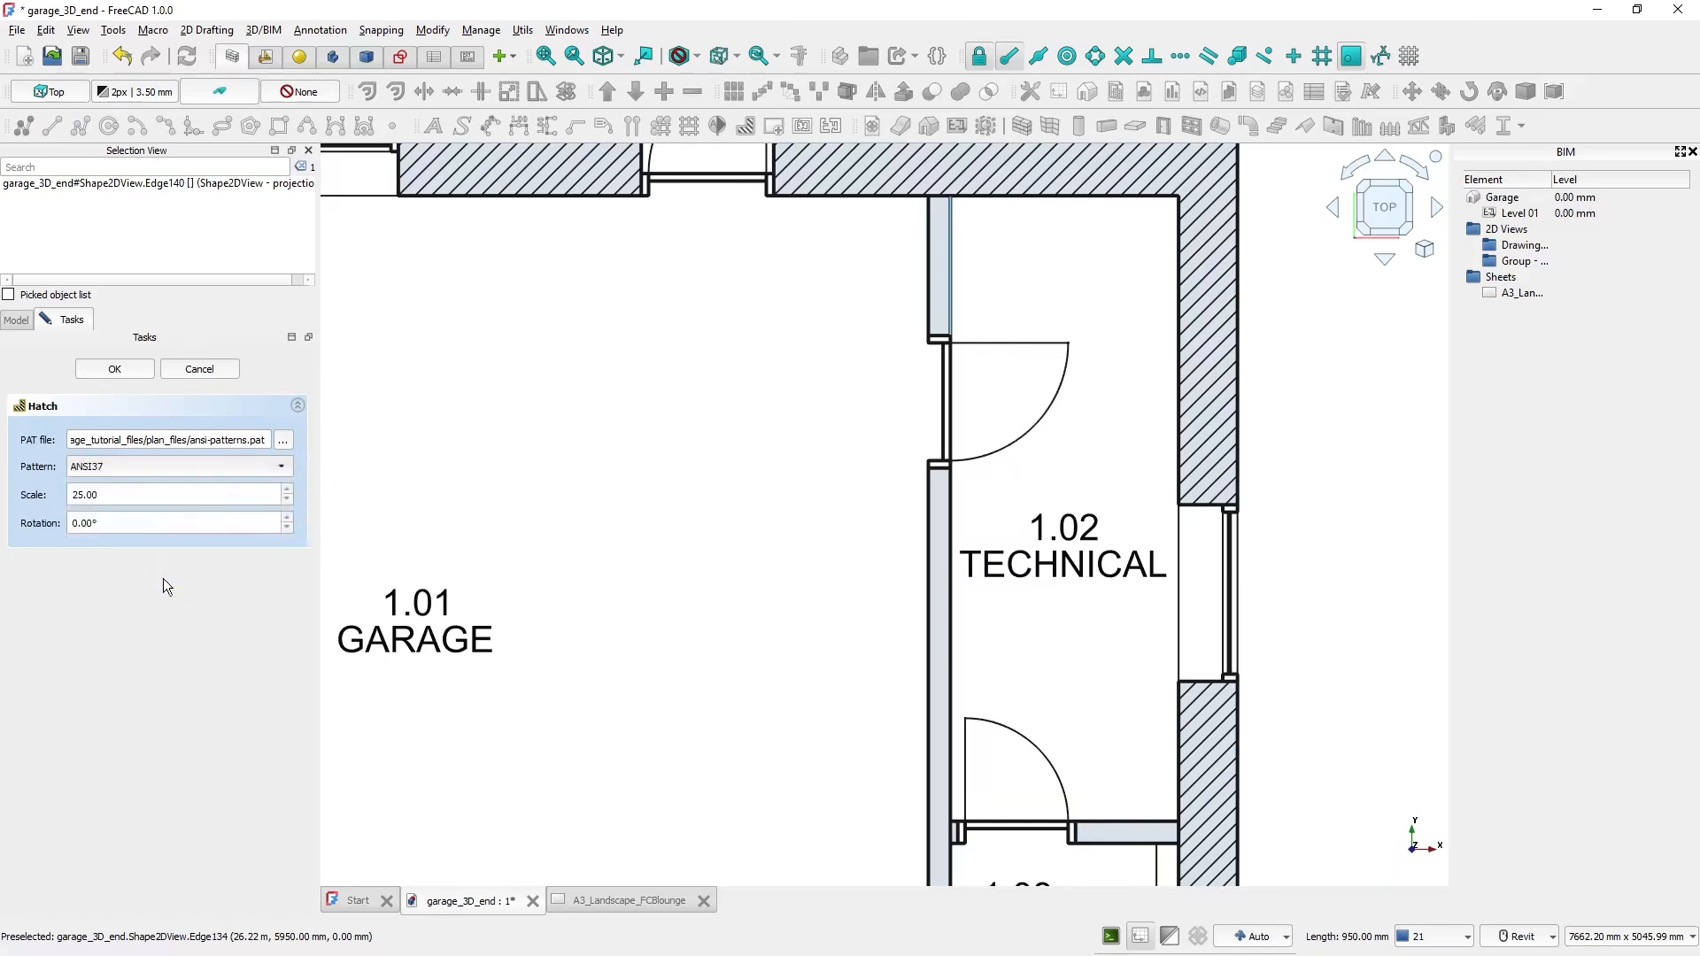
click(109, 371)
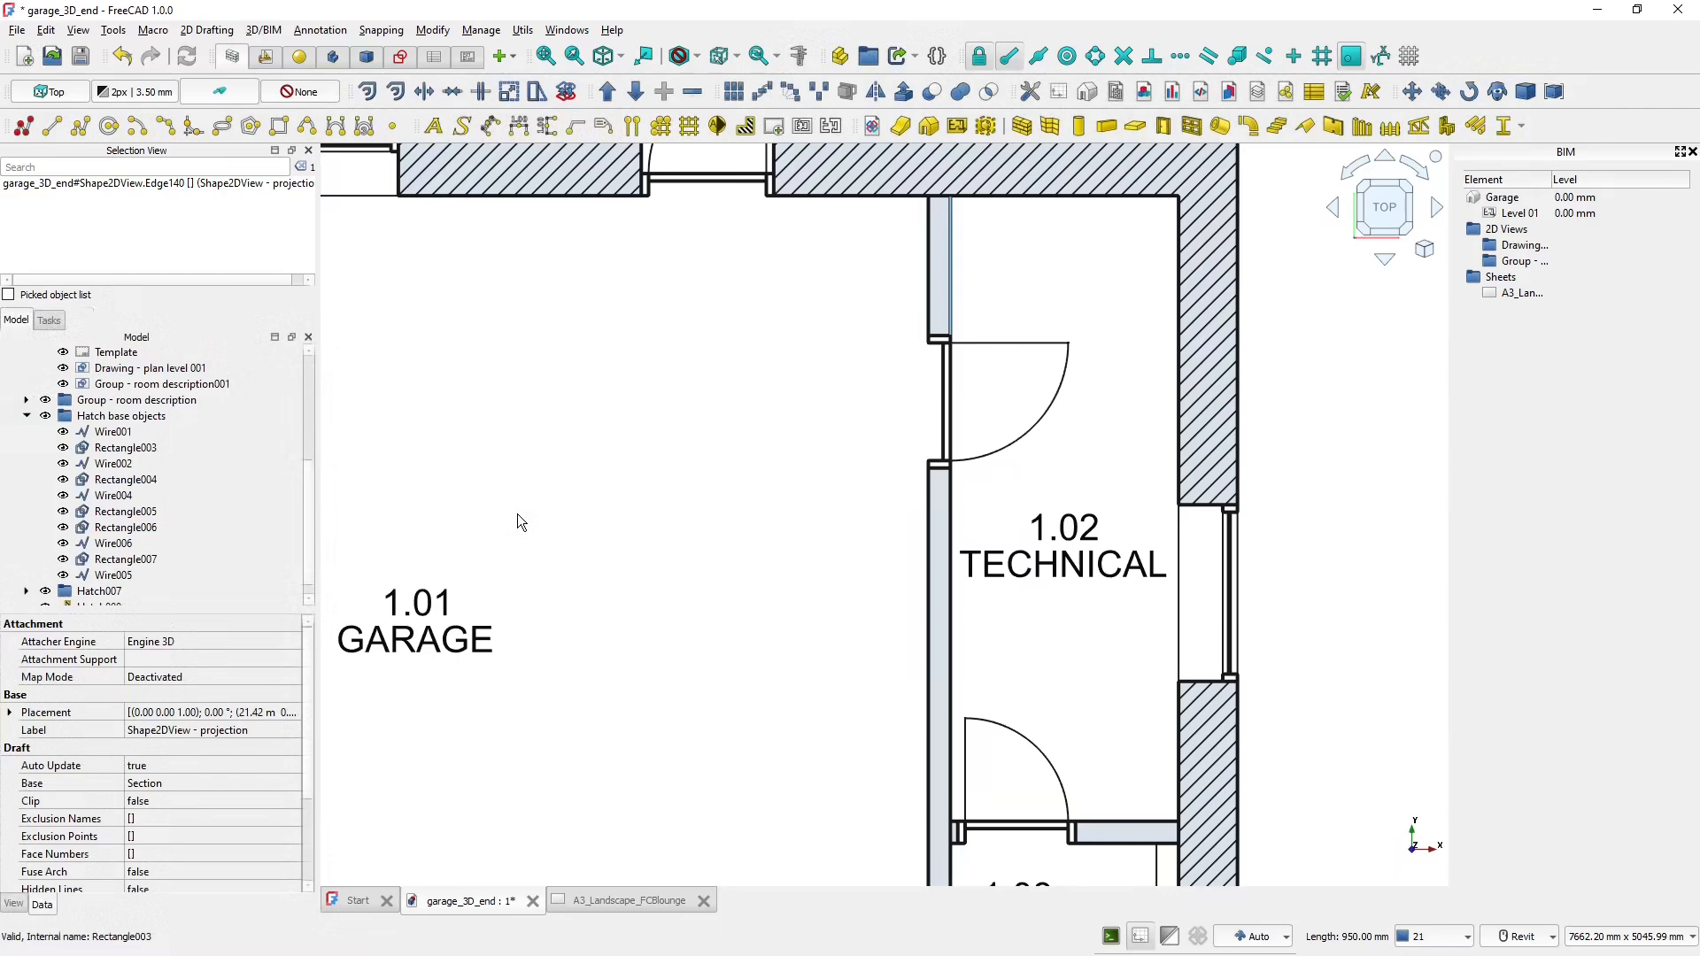
click(114, 601)
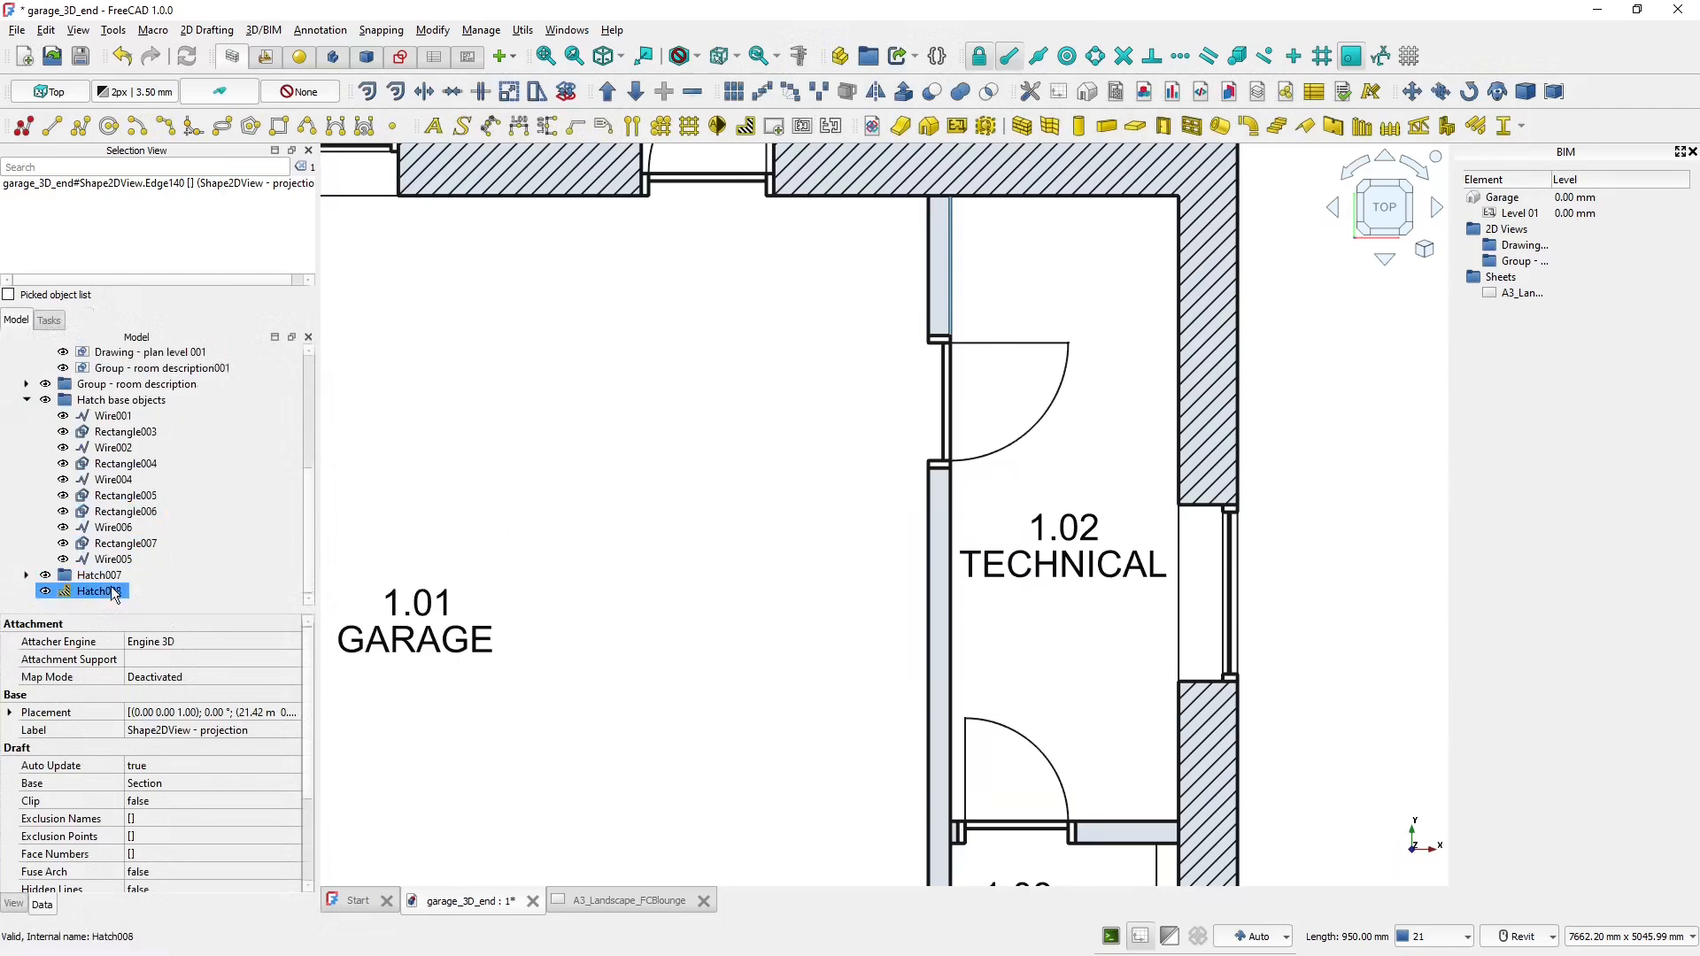
key(Delete)
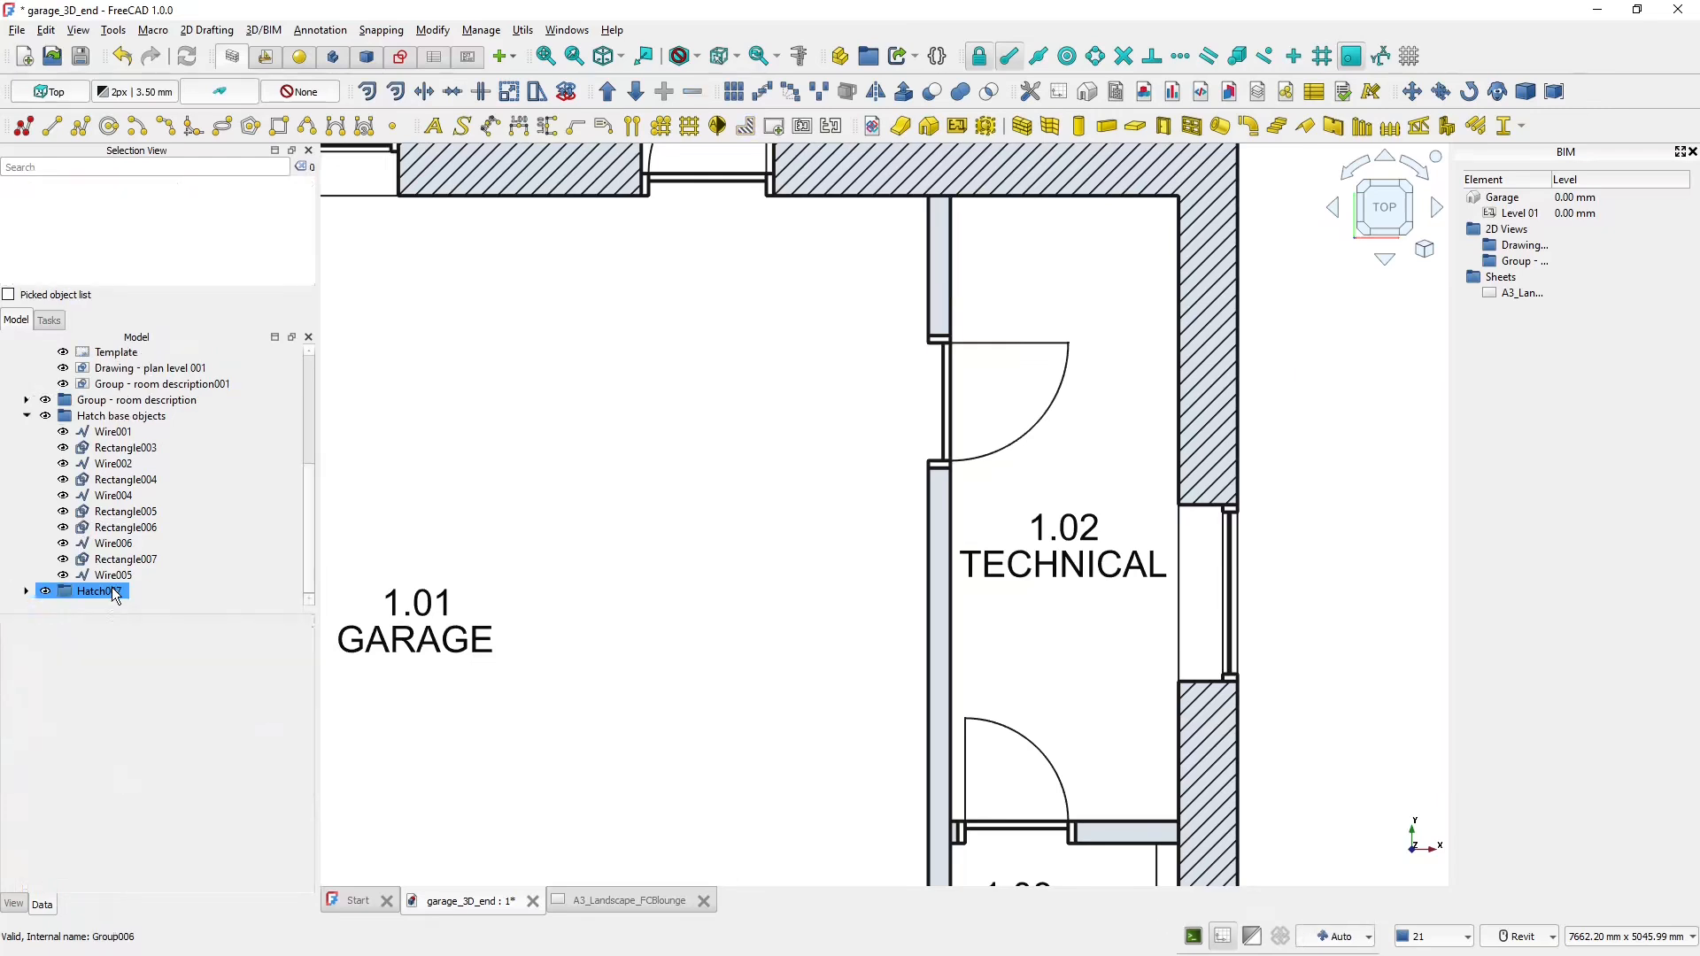
- Hatch the upper partition wall piece beside the technical room with ANSI37 at scale 25 and rotation 0°
click(115, 574)
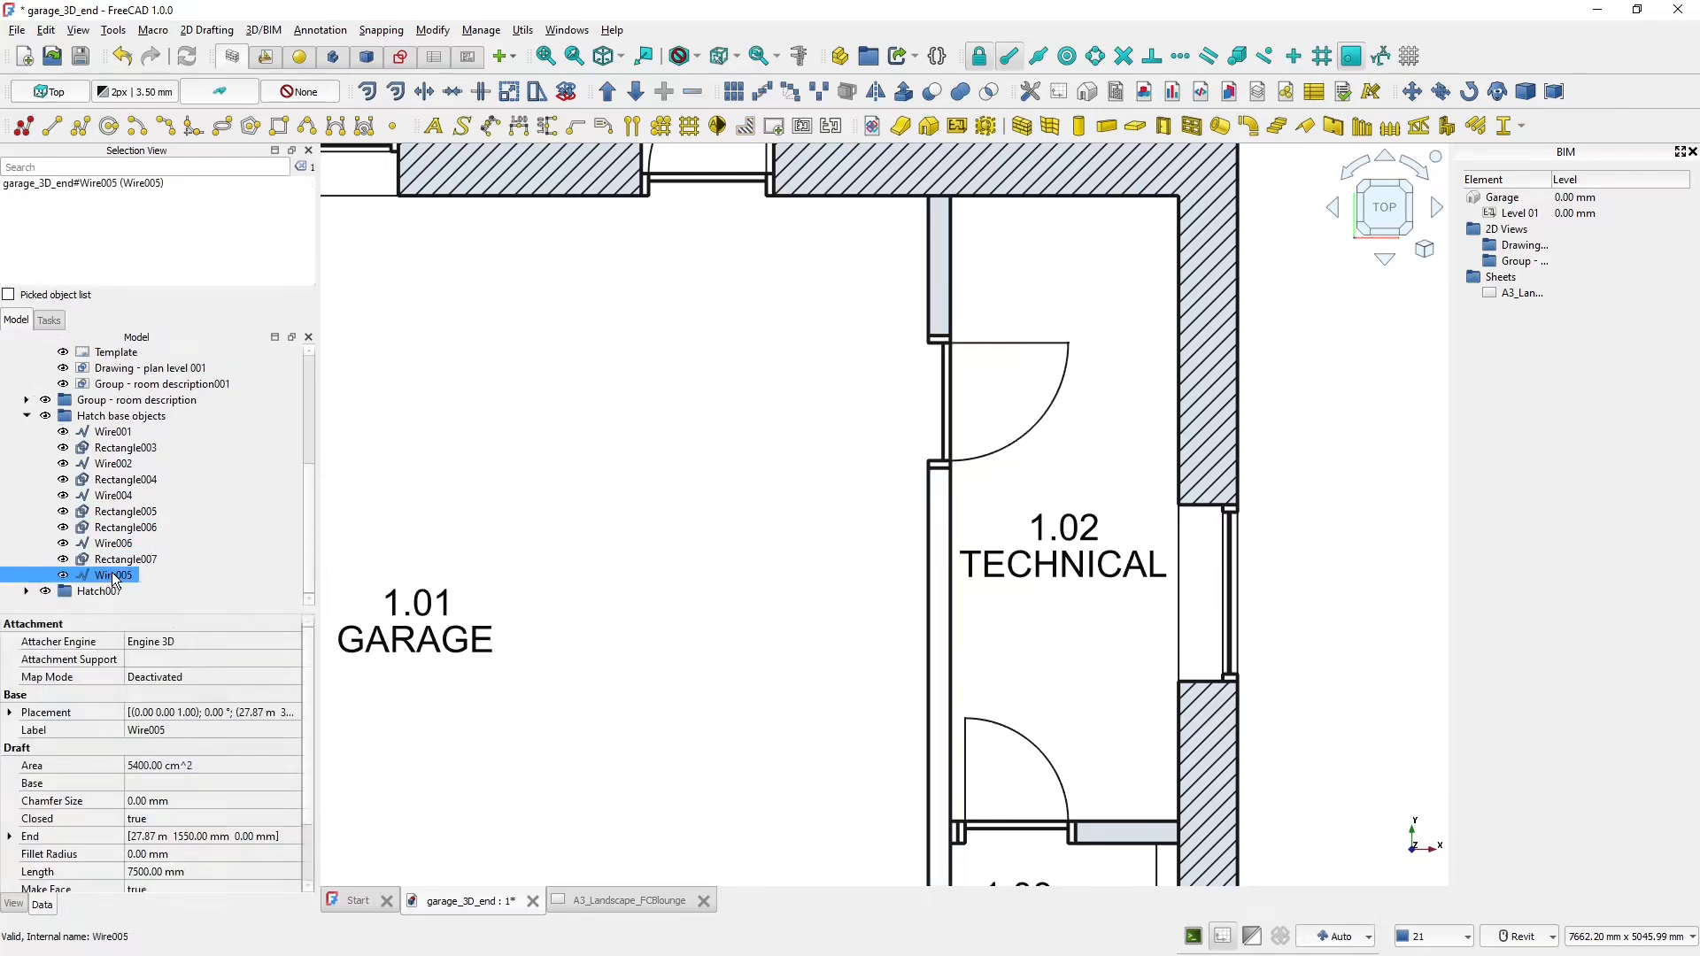
click(120, 560)
click(123, 545)
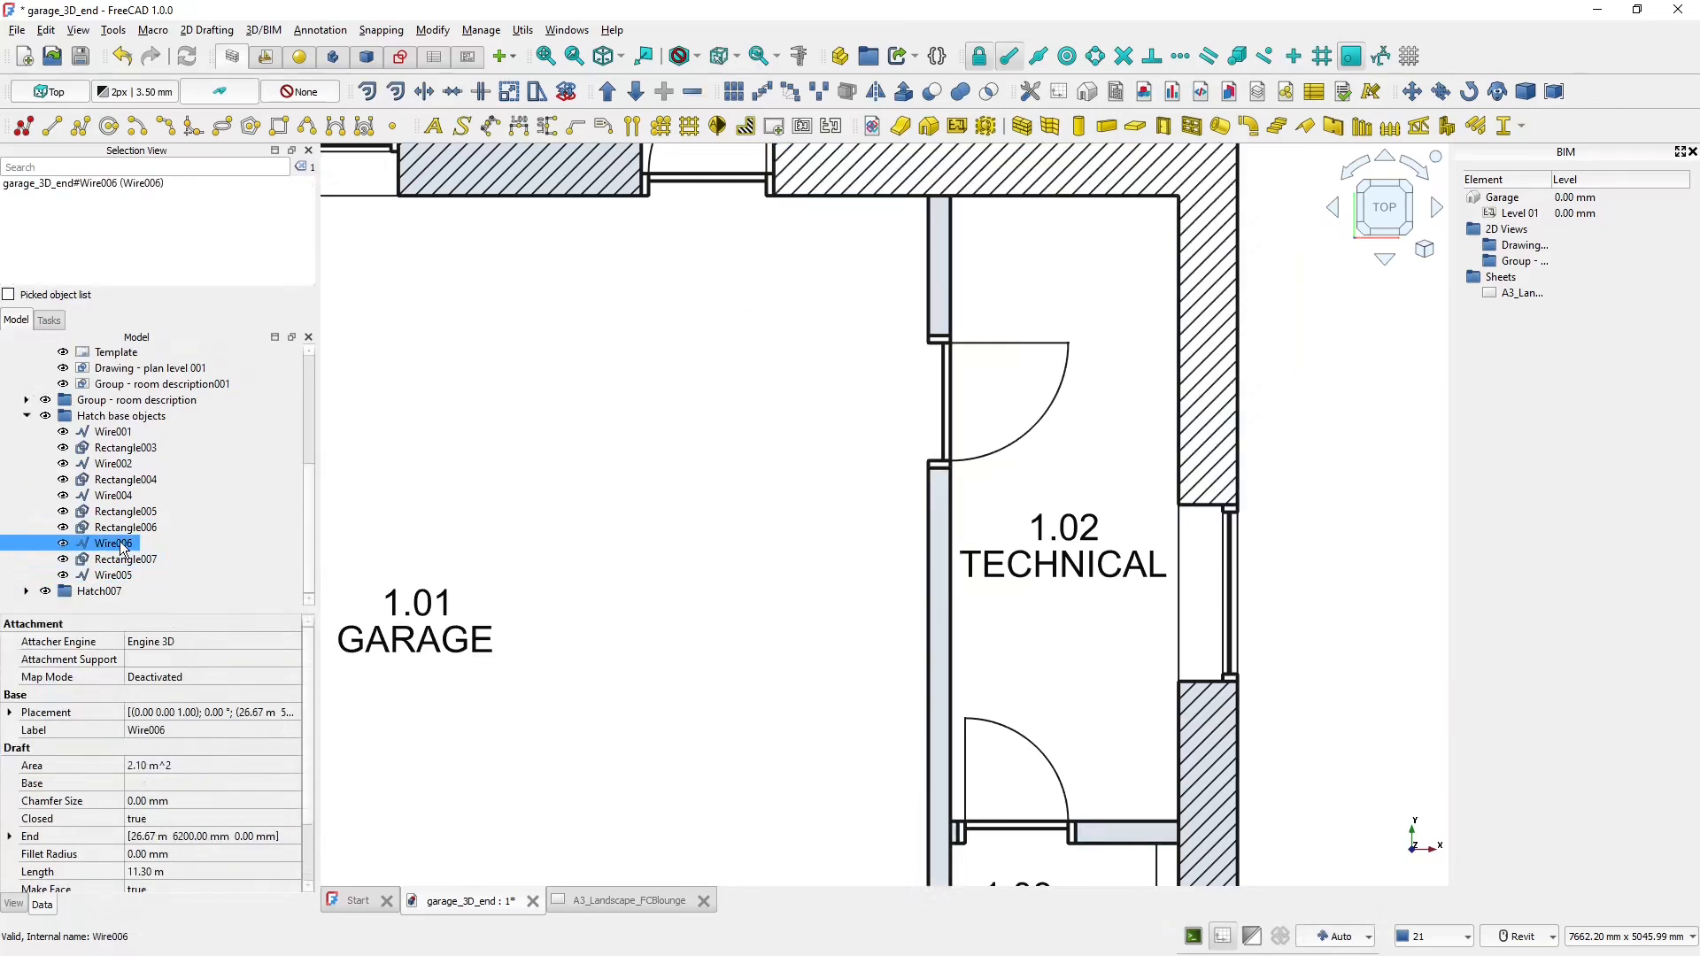
click(123, 528)
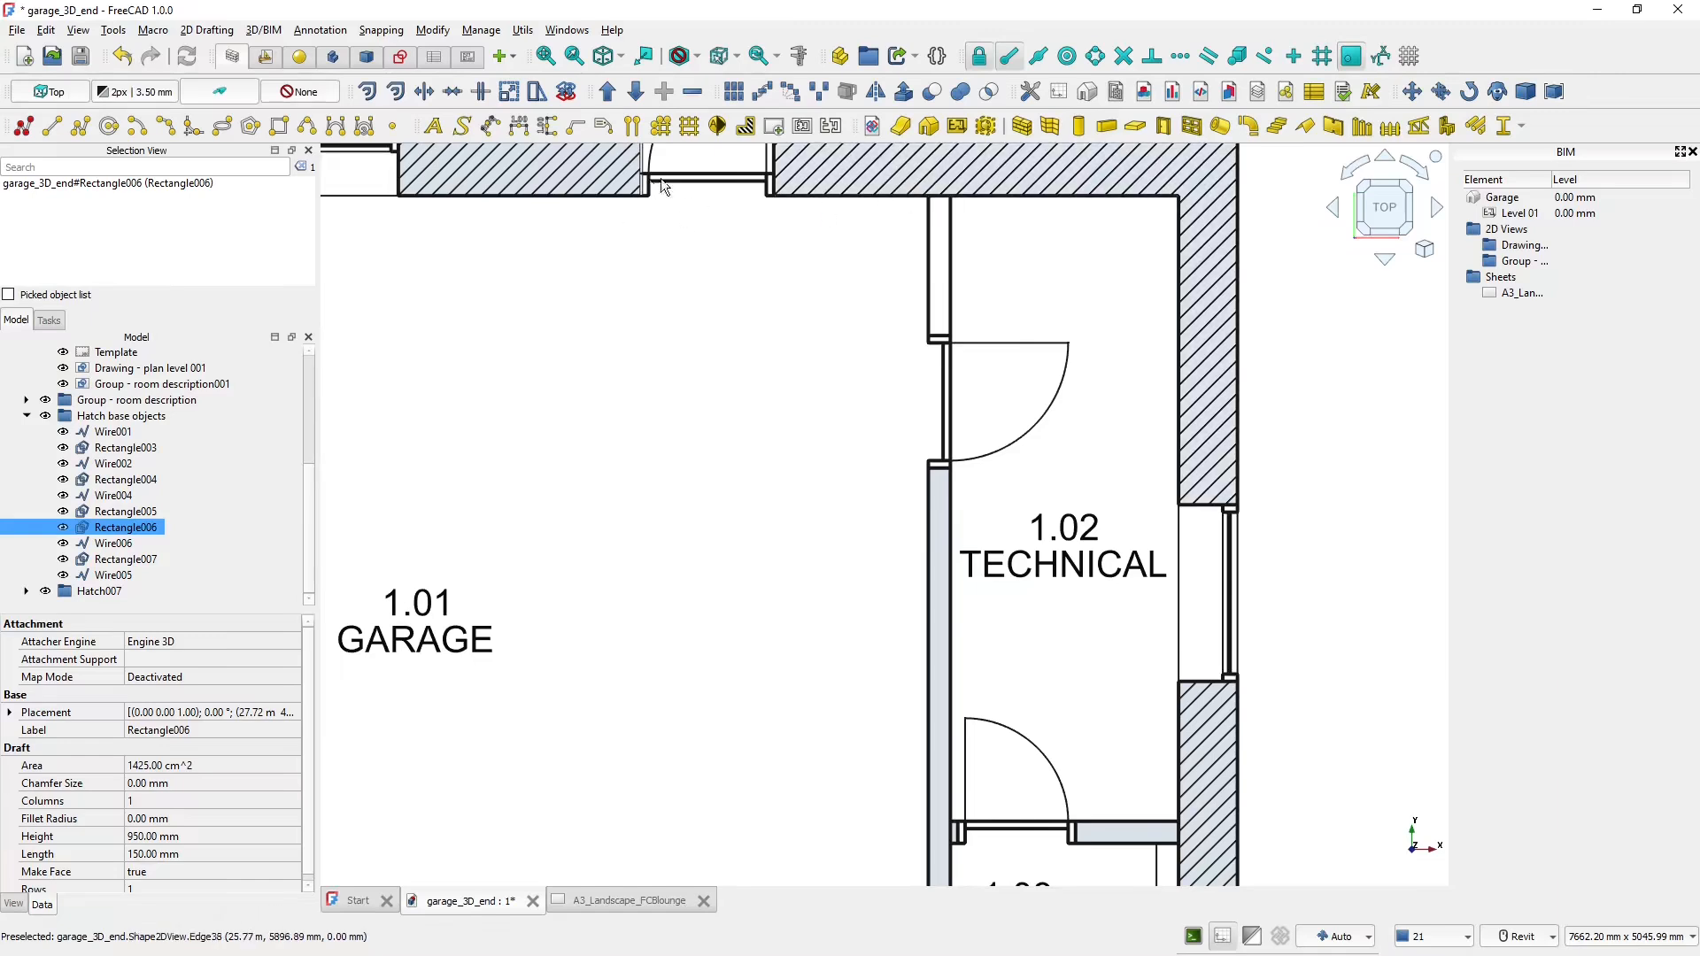
click(744, 127)
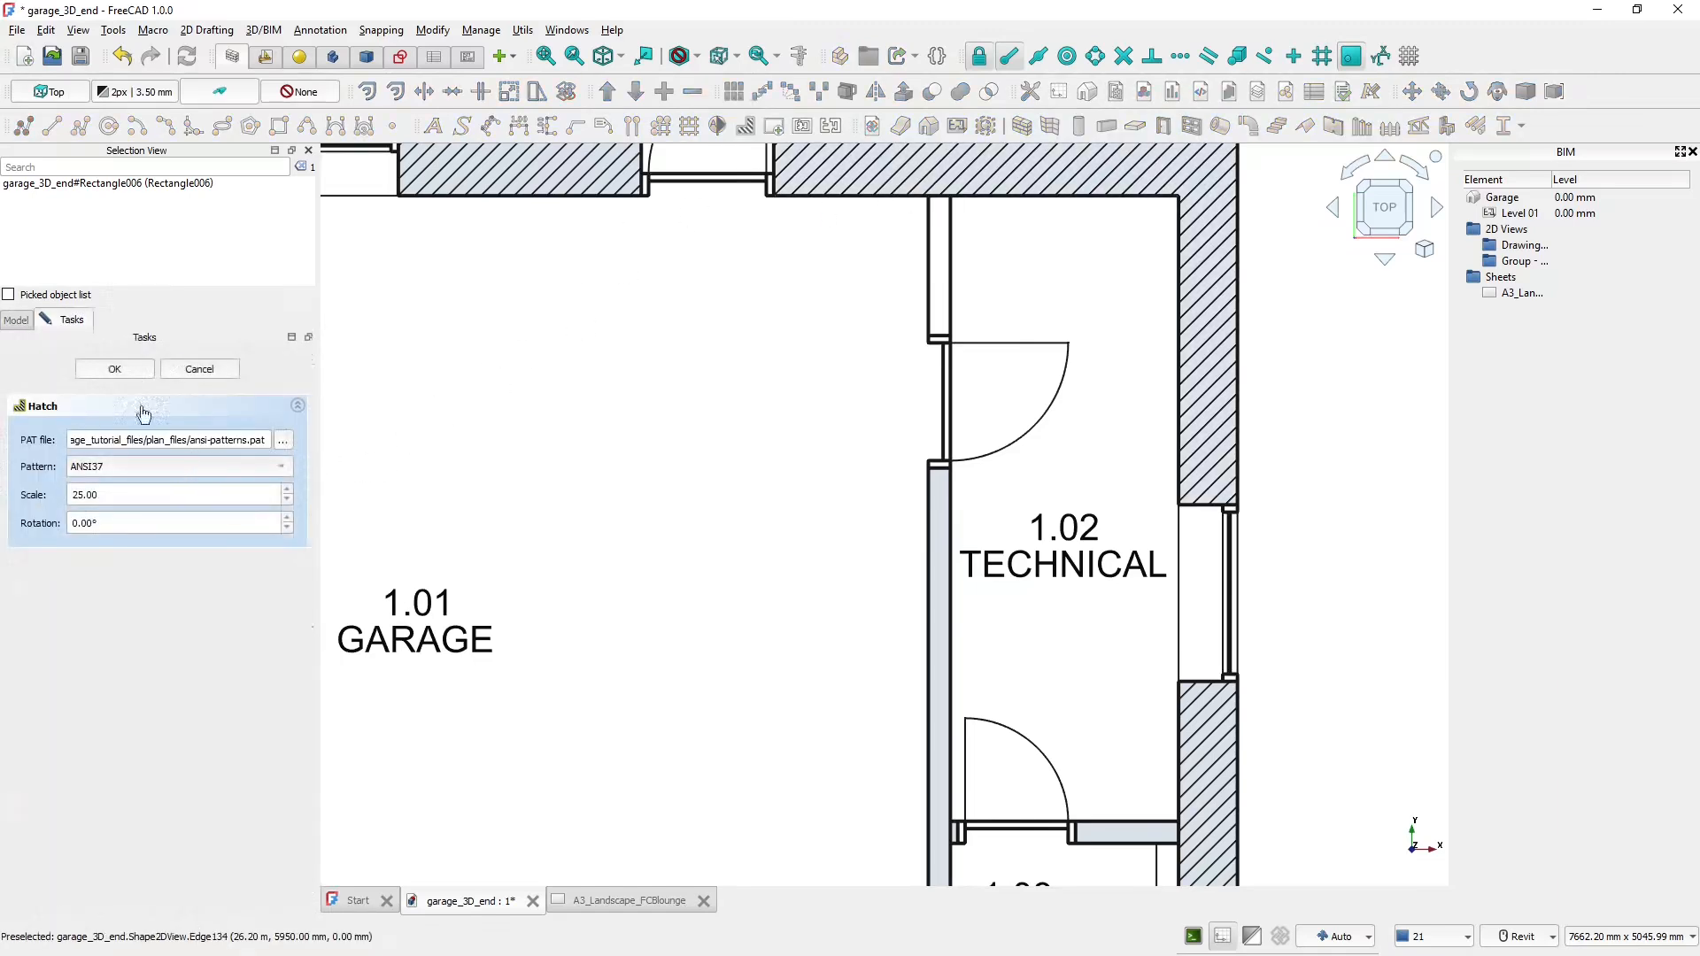
click(140, 369)
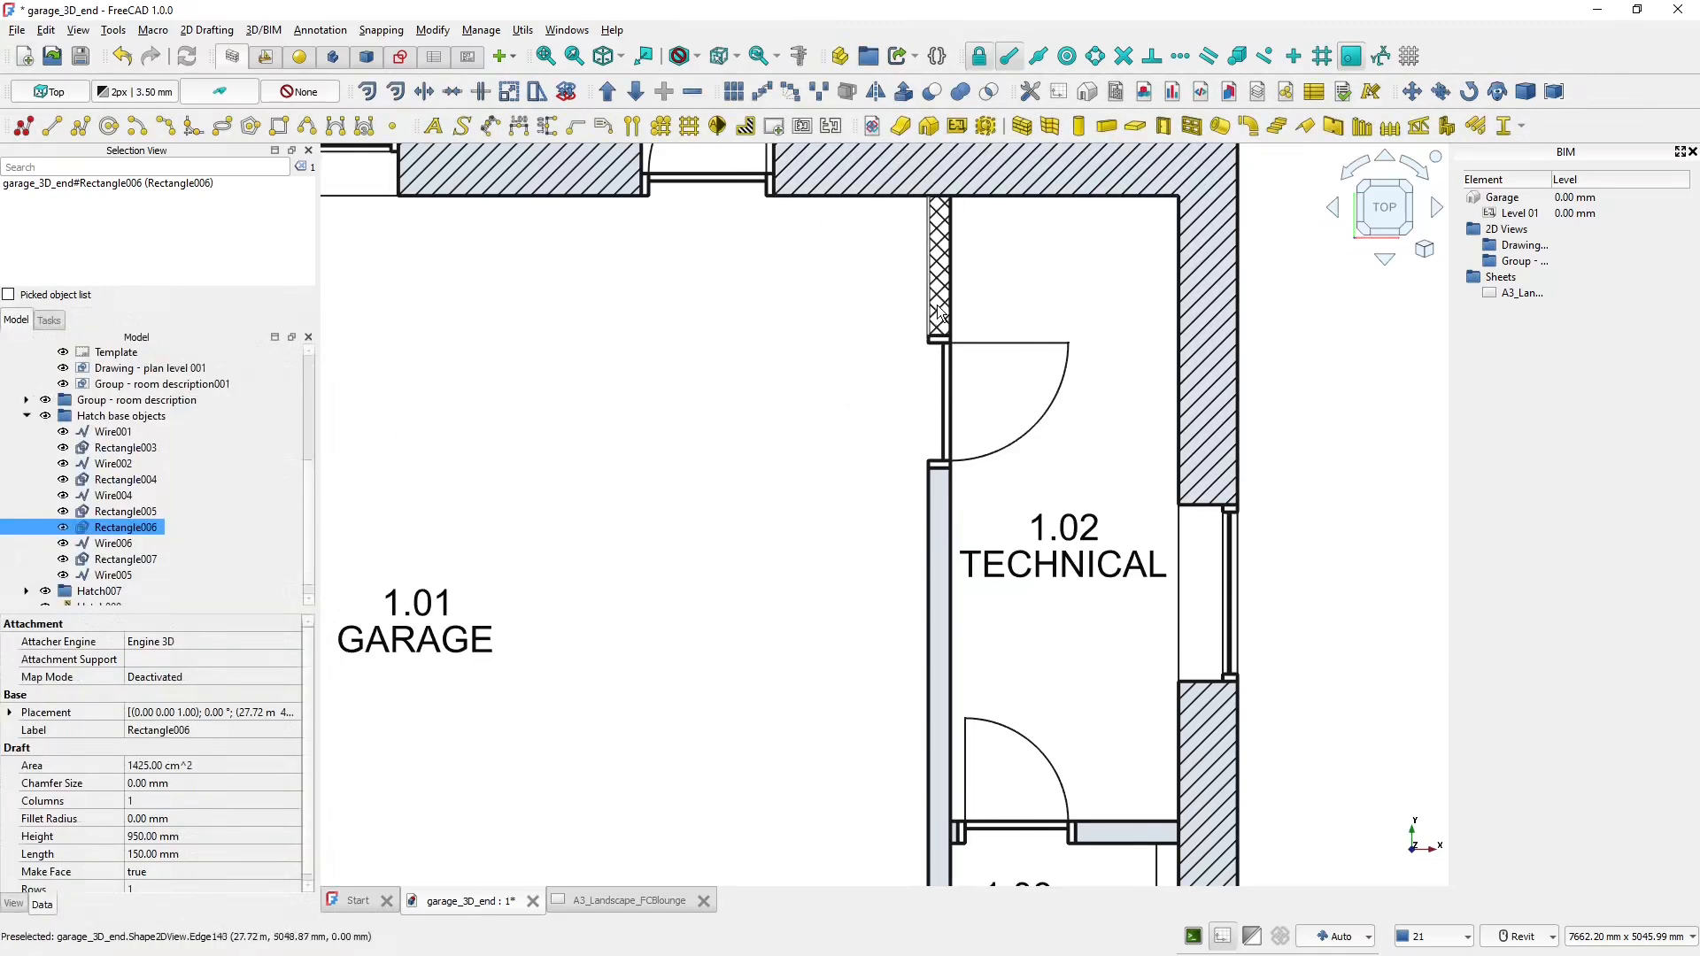
- Hatch the long partition wall between the garage and the technical room with the same ANSI37 pattern settings
middle_drag(850, 551, 856, 432)
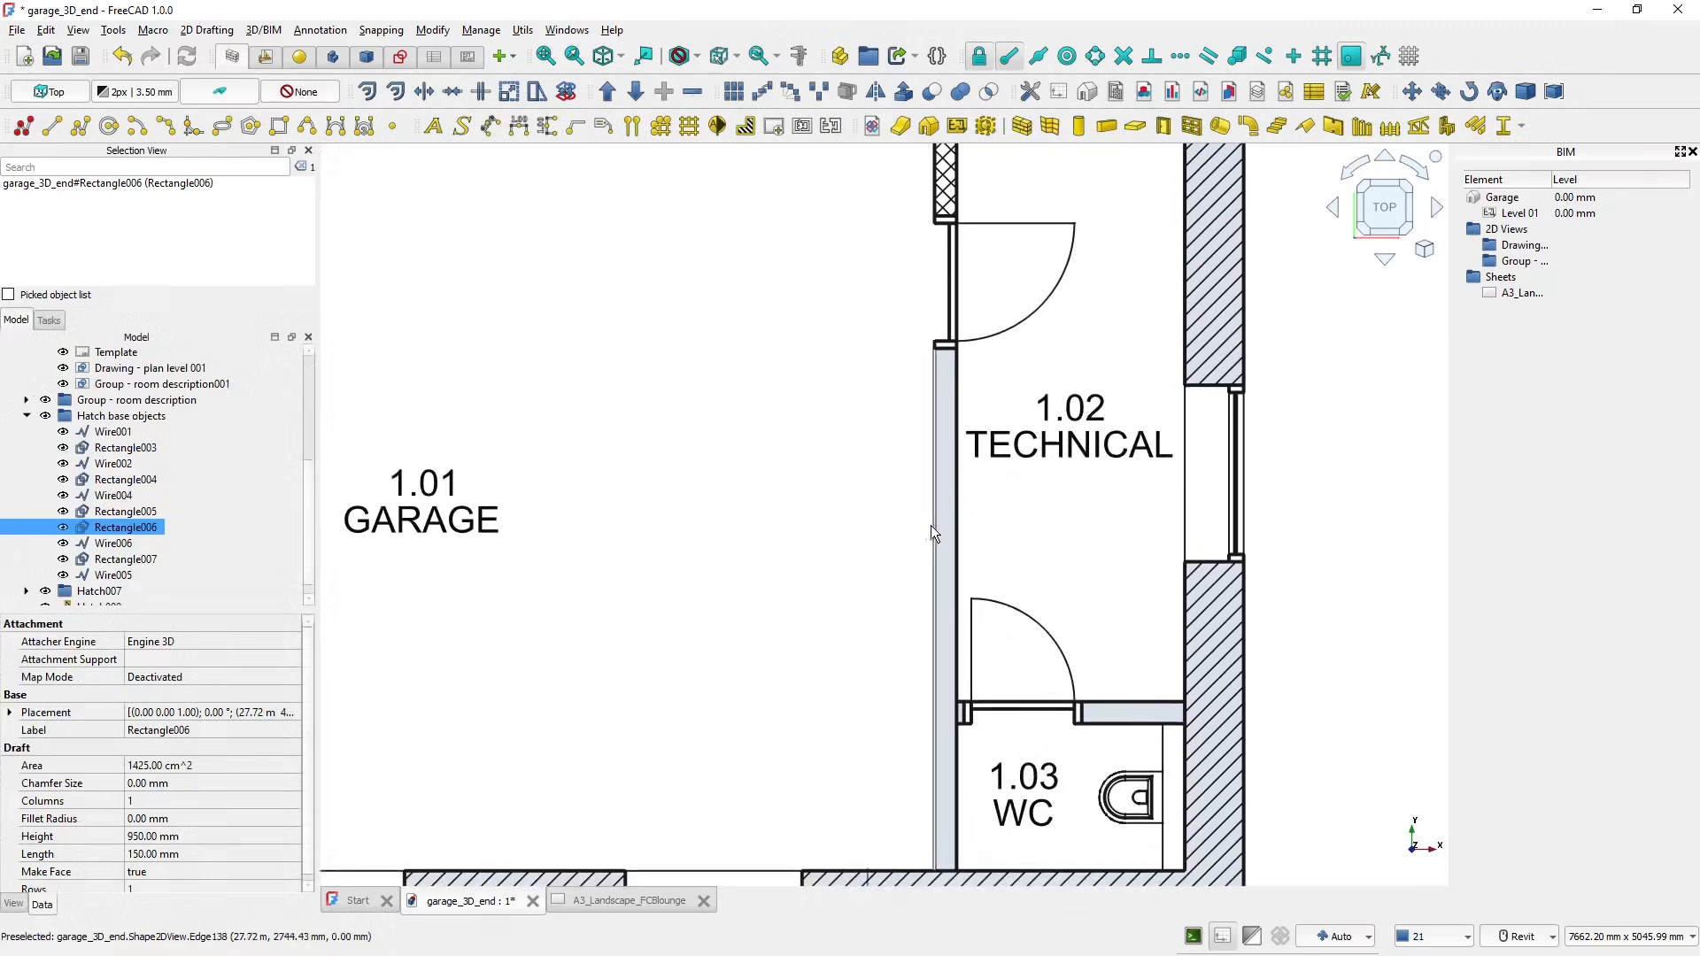
scroll(942, 526, up, 2)
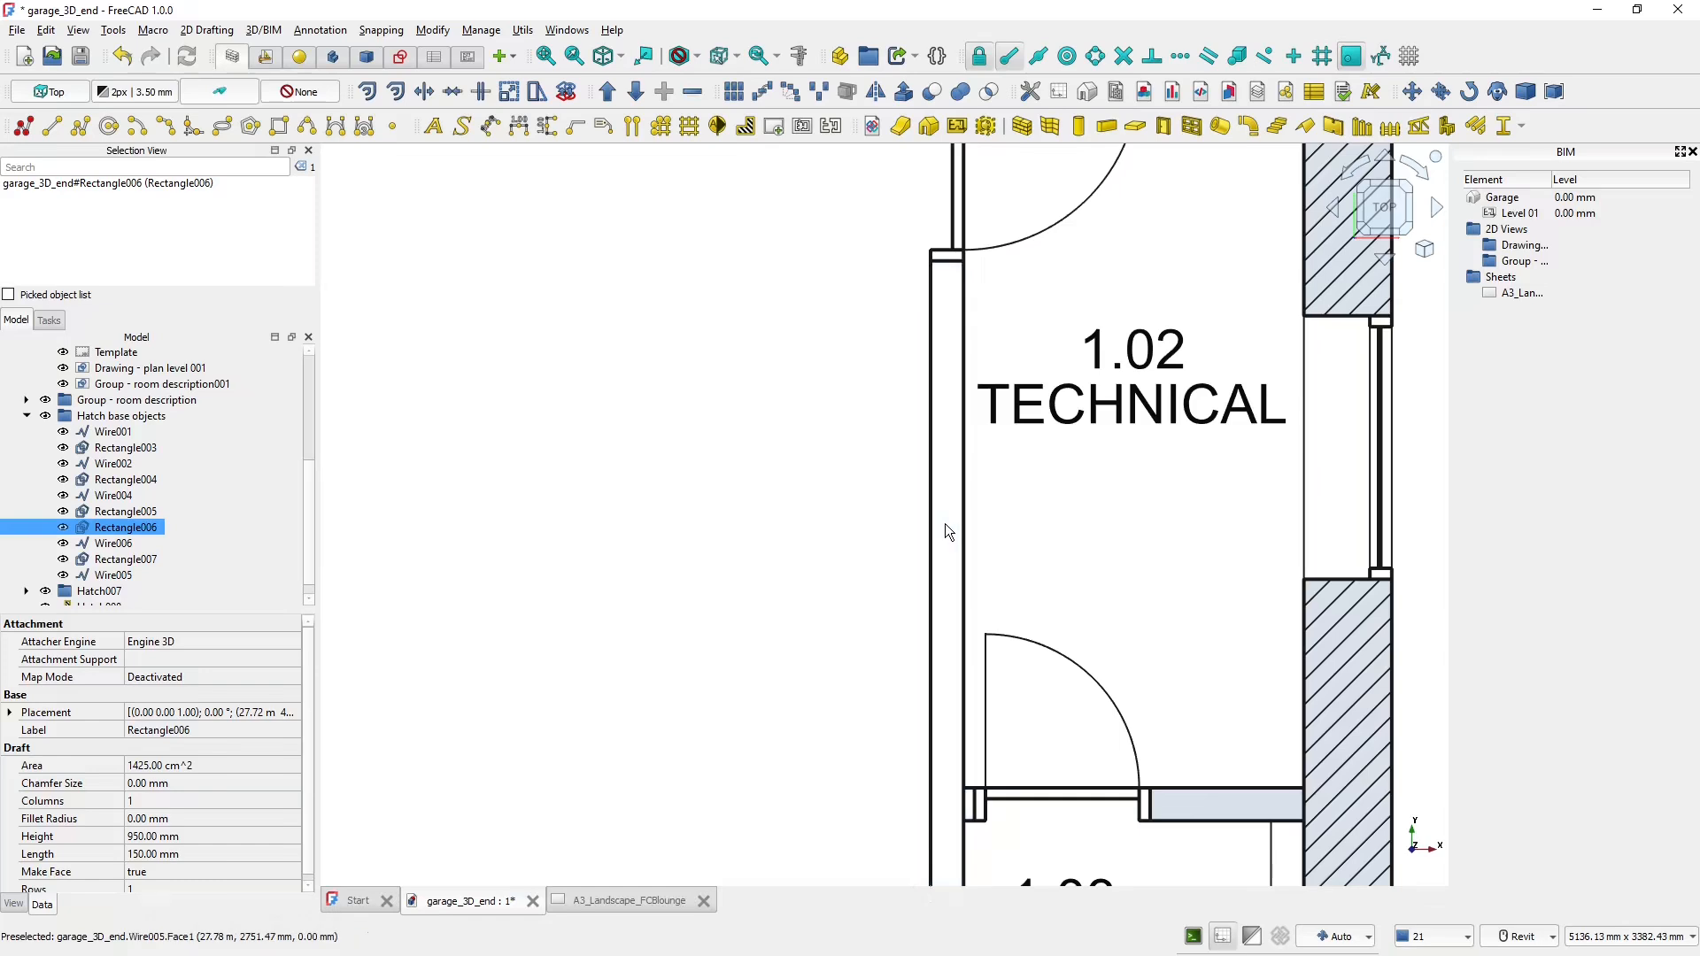
click(944, 523)
click(745, 127)
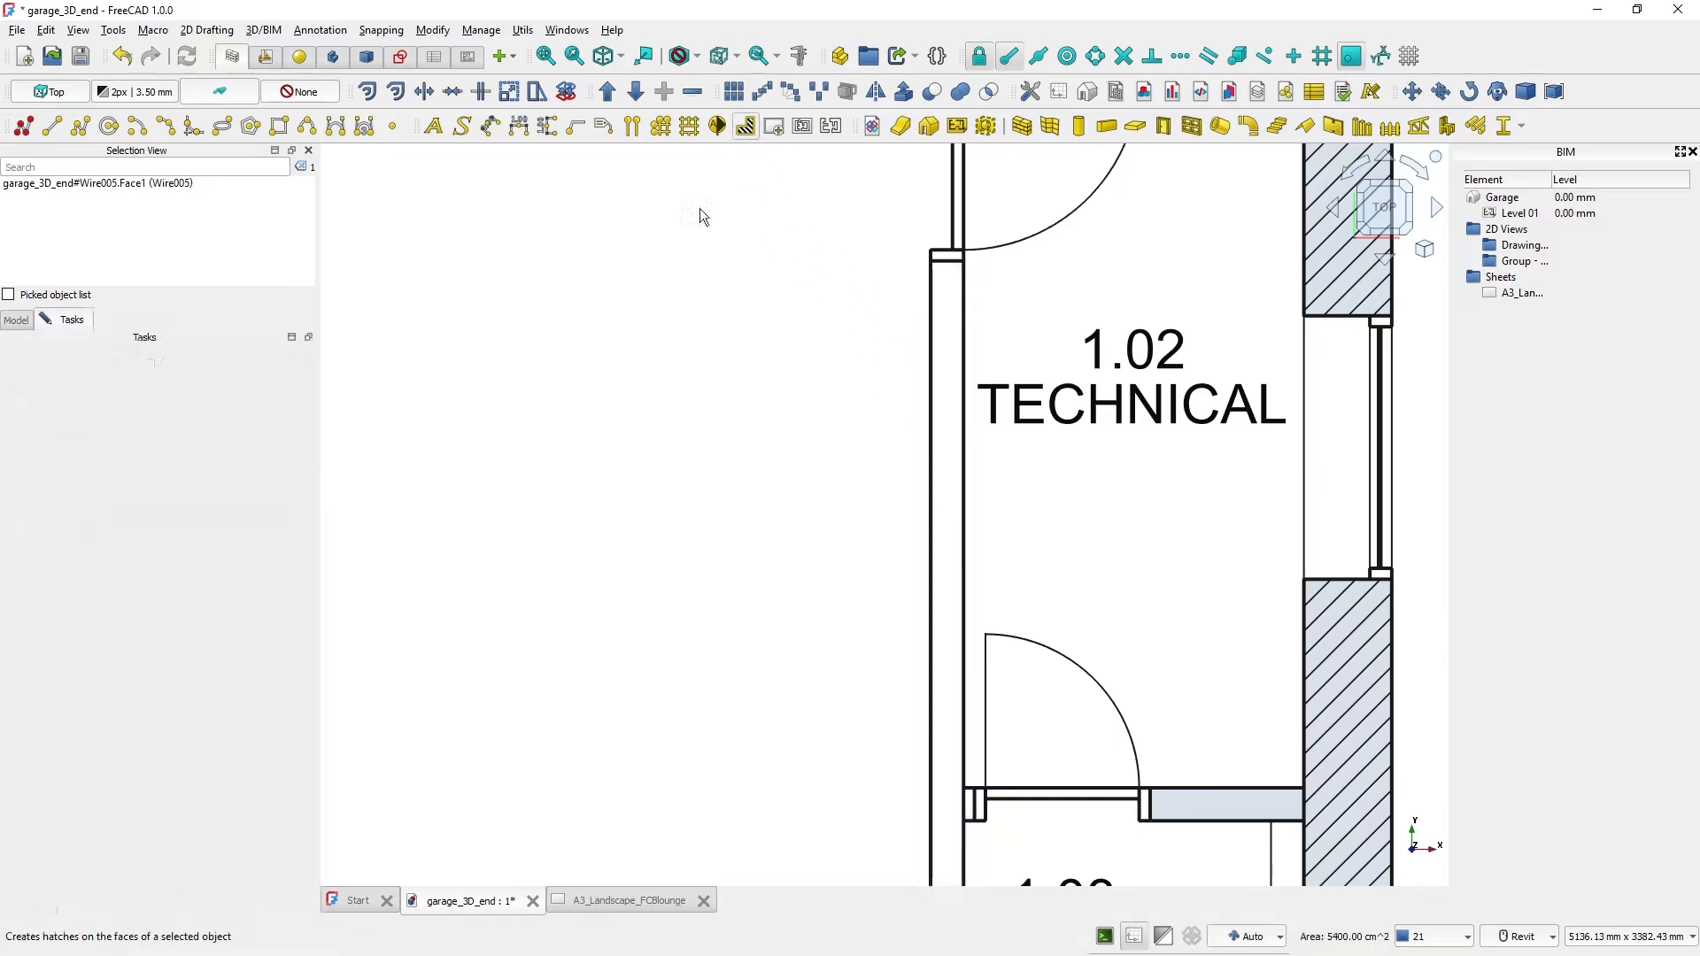
click(99, 370)
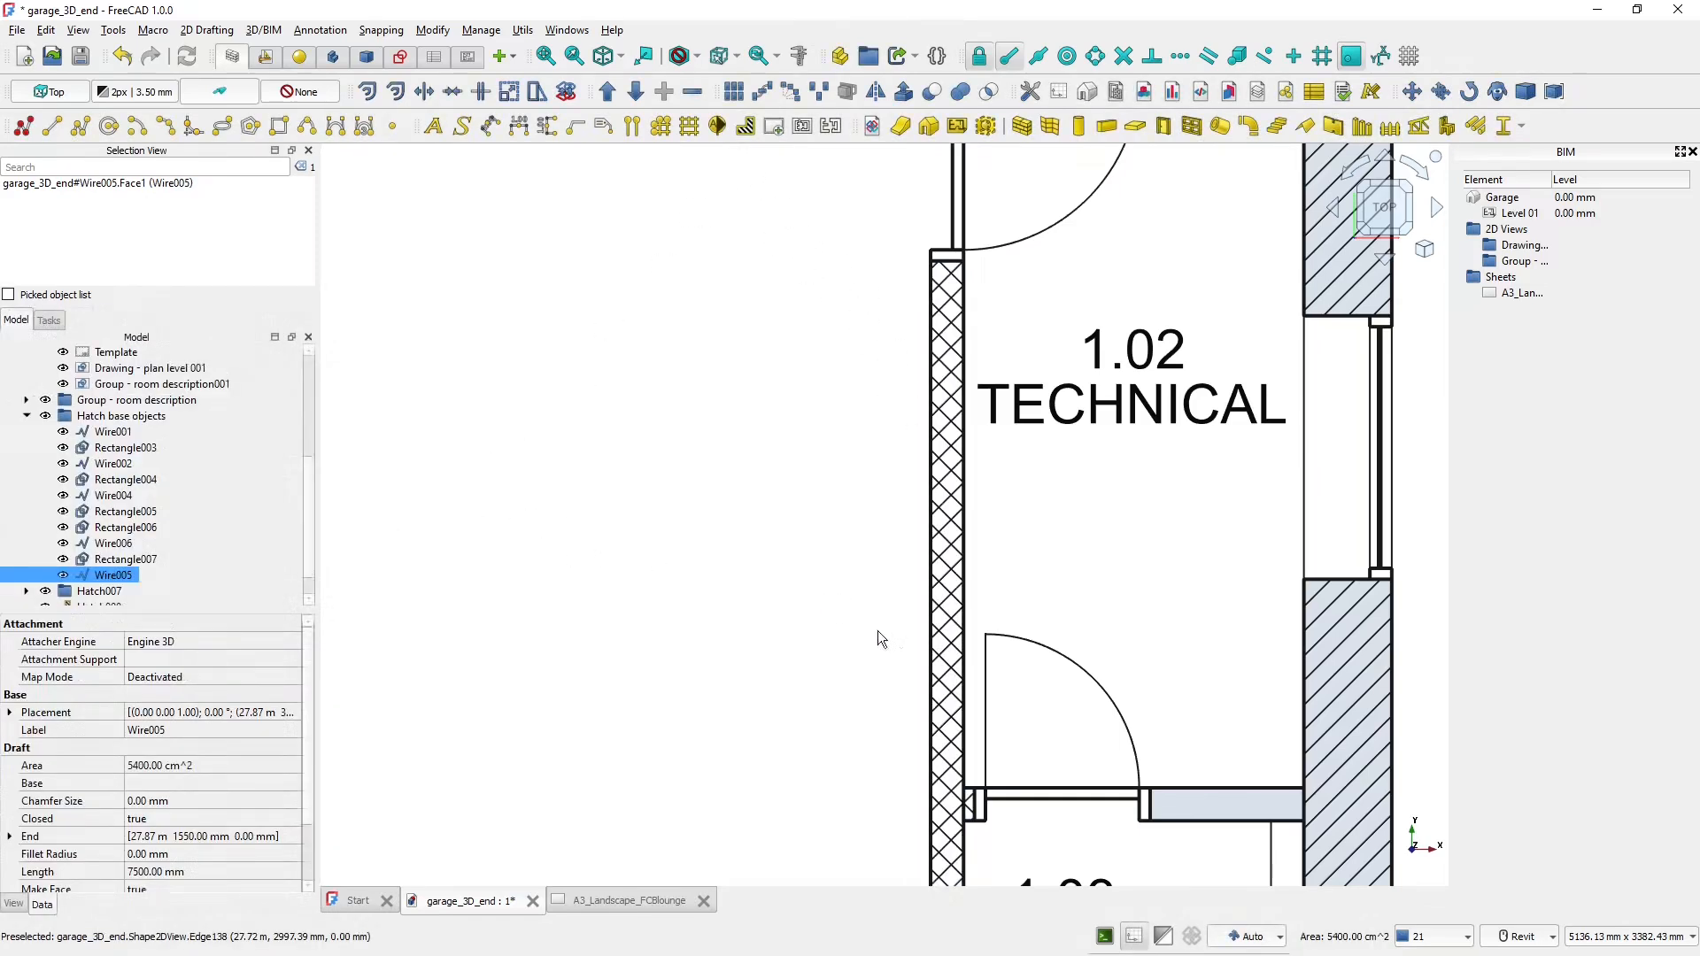
- Hatch the short partition wall above the WC with the same ANSI37 pattern settings
middle_drag(1030, 763, 833, 454)
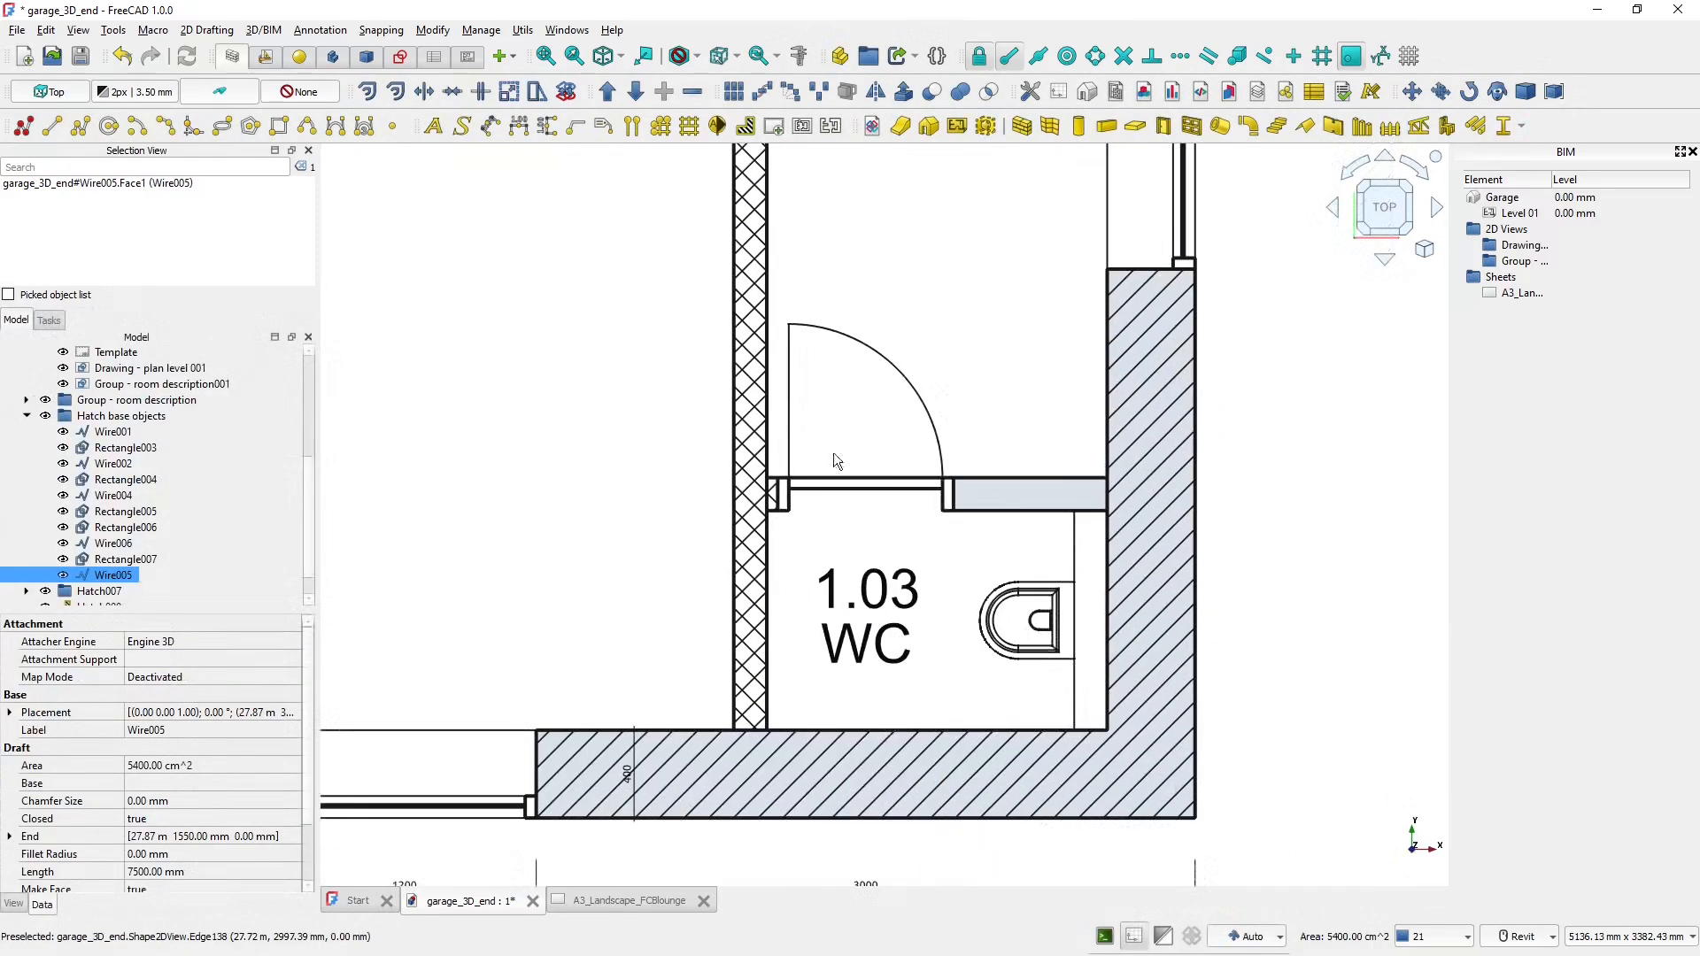
scroll(1029, 496, up, 3)
click(1022, 492)
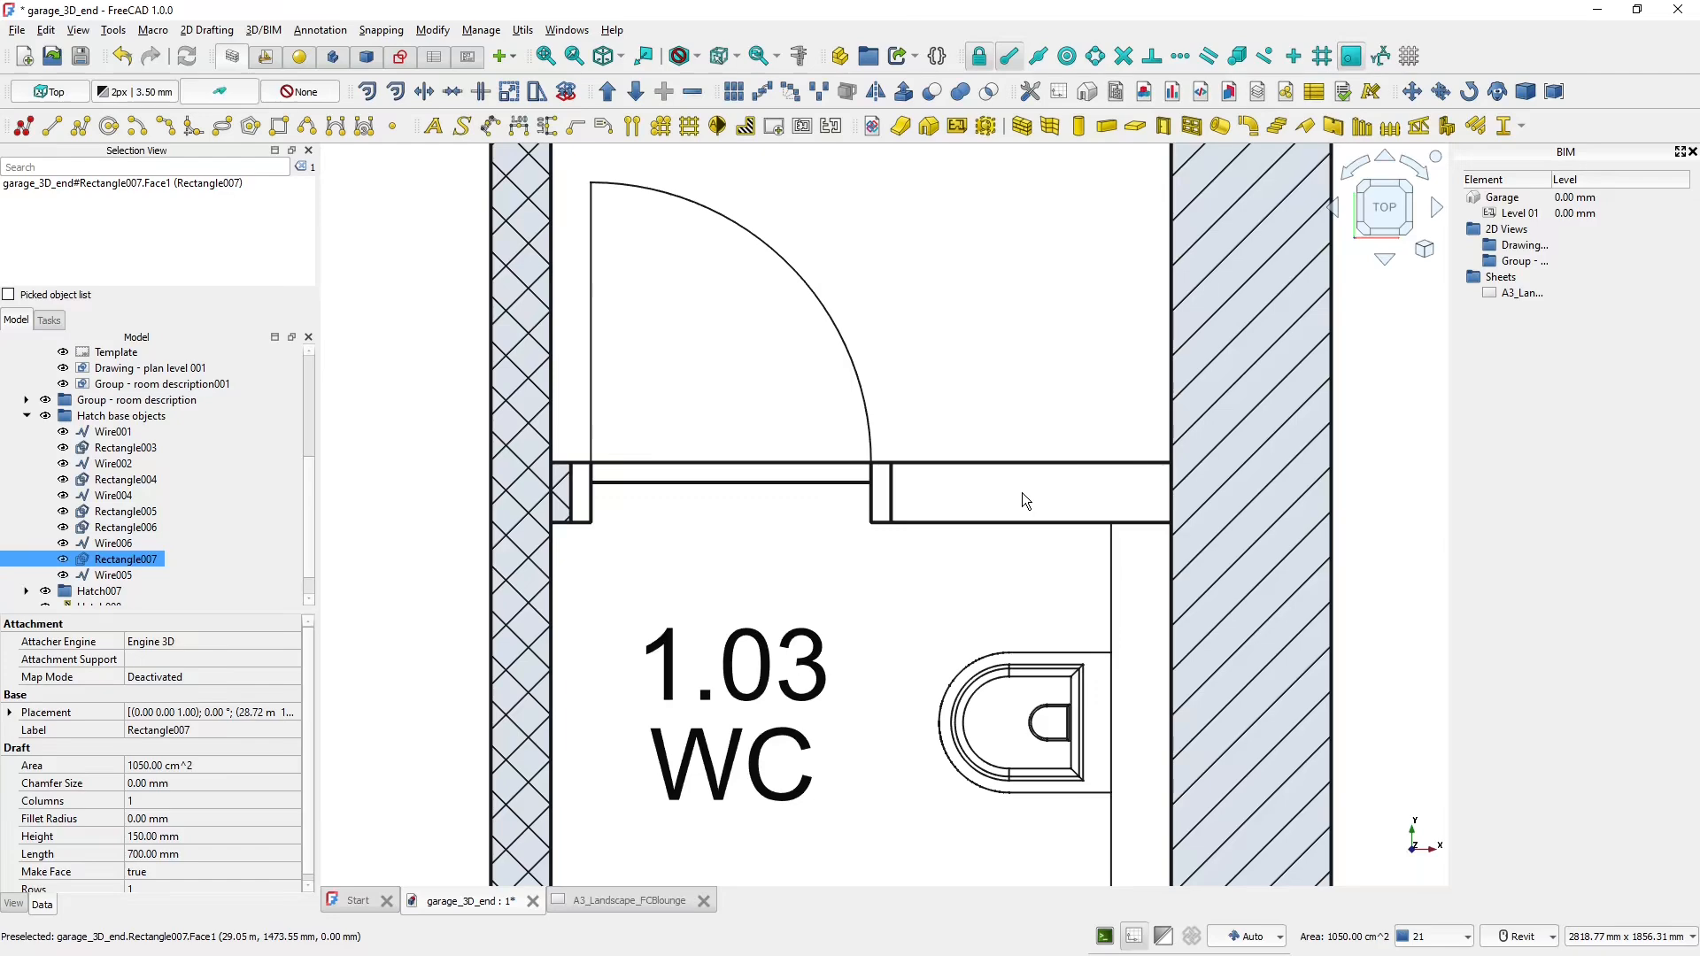
click(746, 126)
click(114, 370)
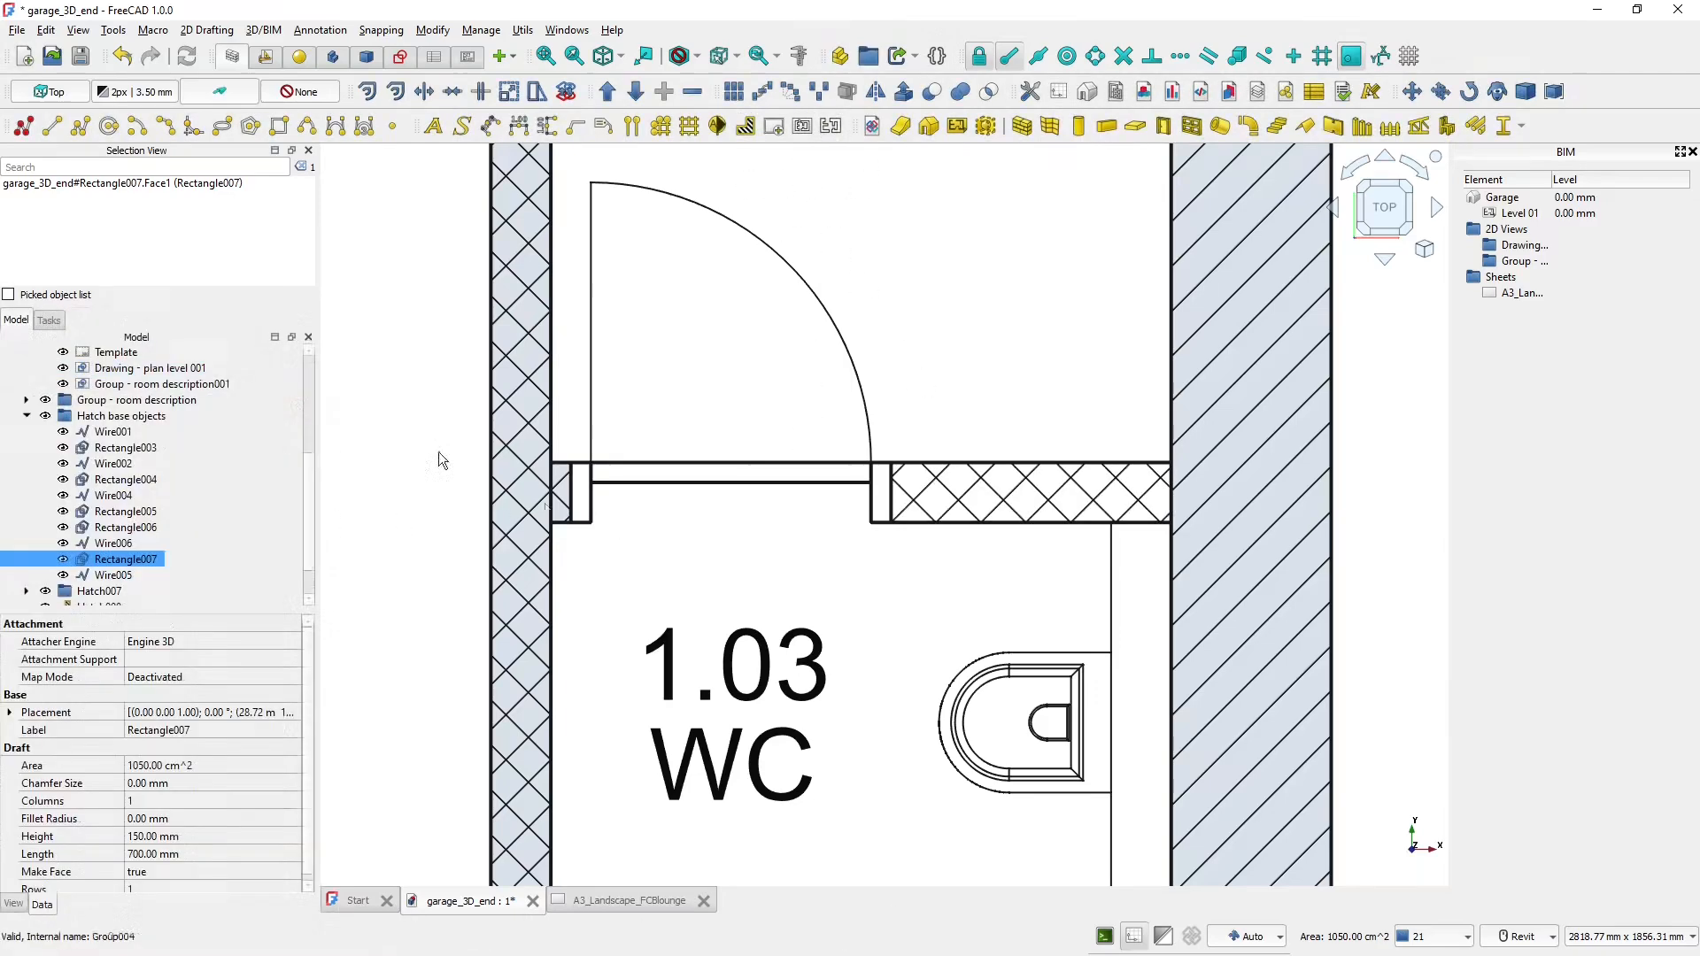
- Move the three partition hatches, Hatch008 through Hatch010, into the group holding the wall hatches
scroll(755, 520, down, 5)
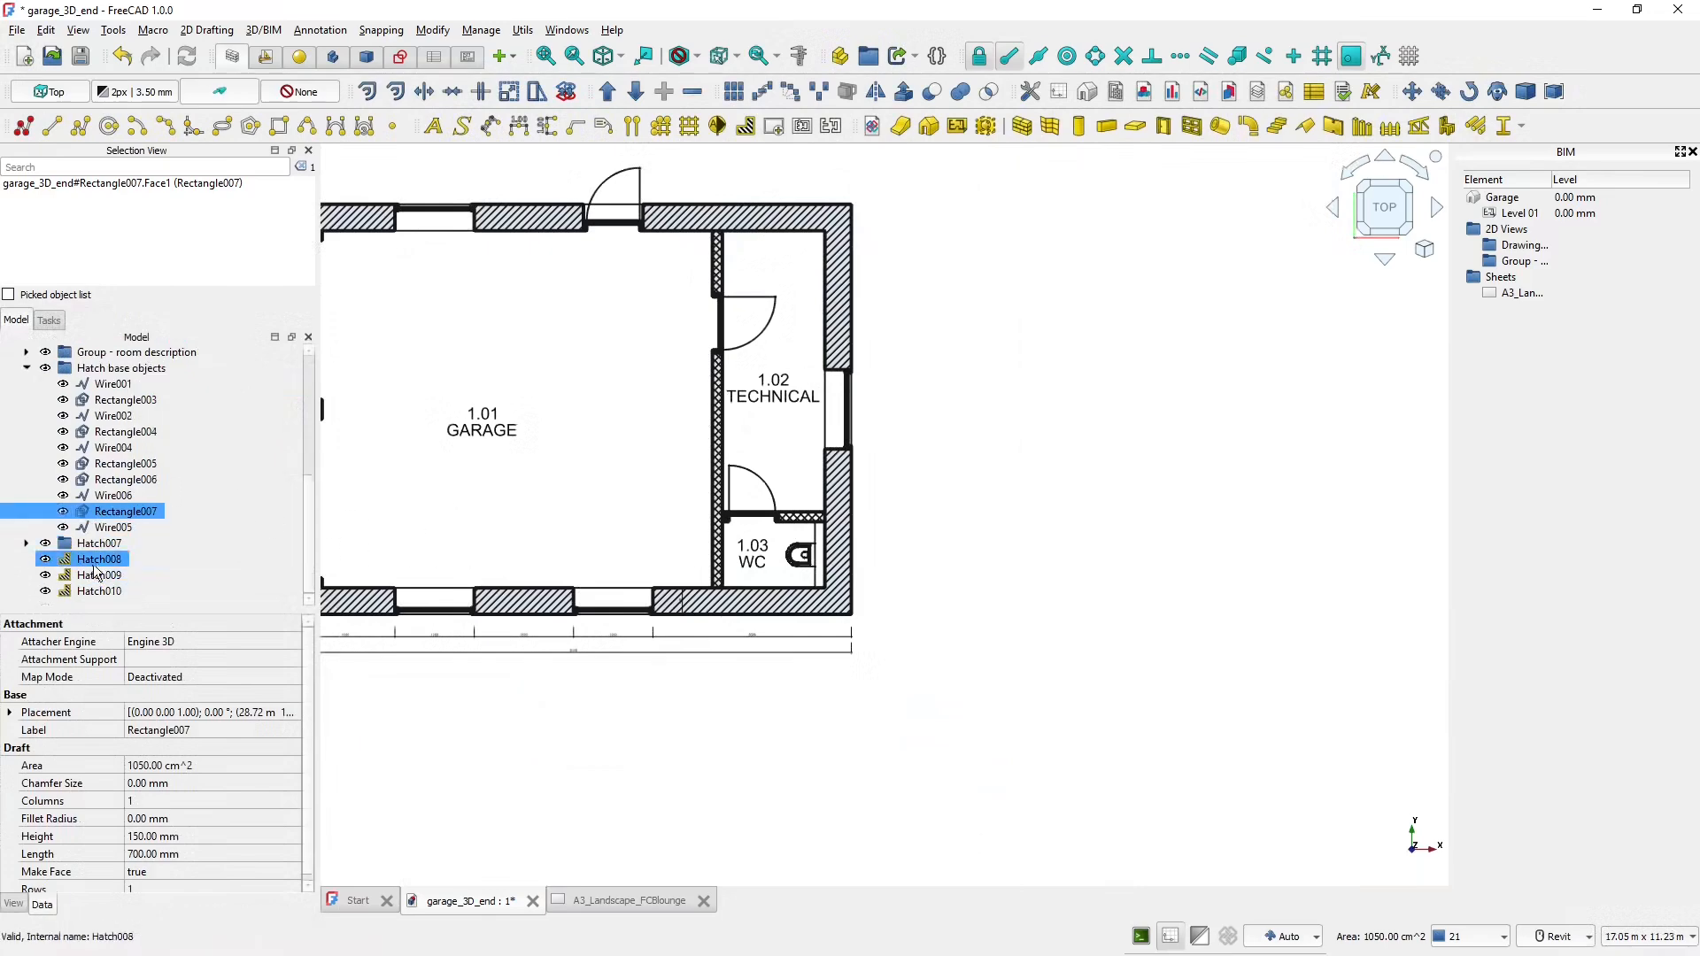
click(98, 560)
shift+click(99, 590)
drag(89, 567, 177, 544)
- Rename the group holding the hatches as Hatch group
click(103, 591)
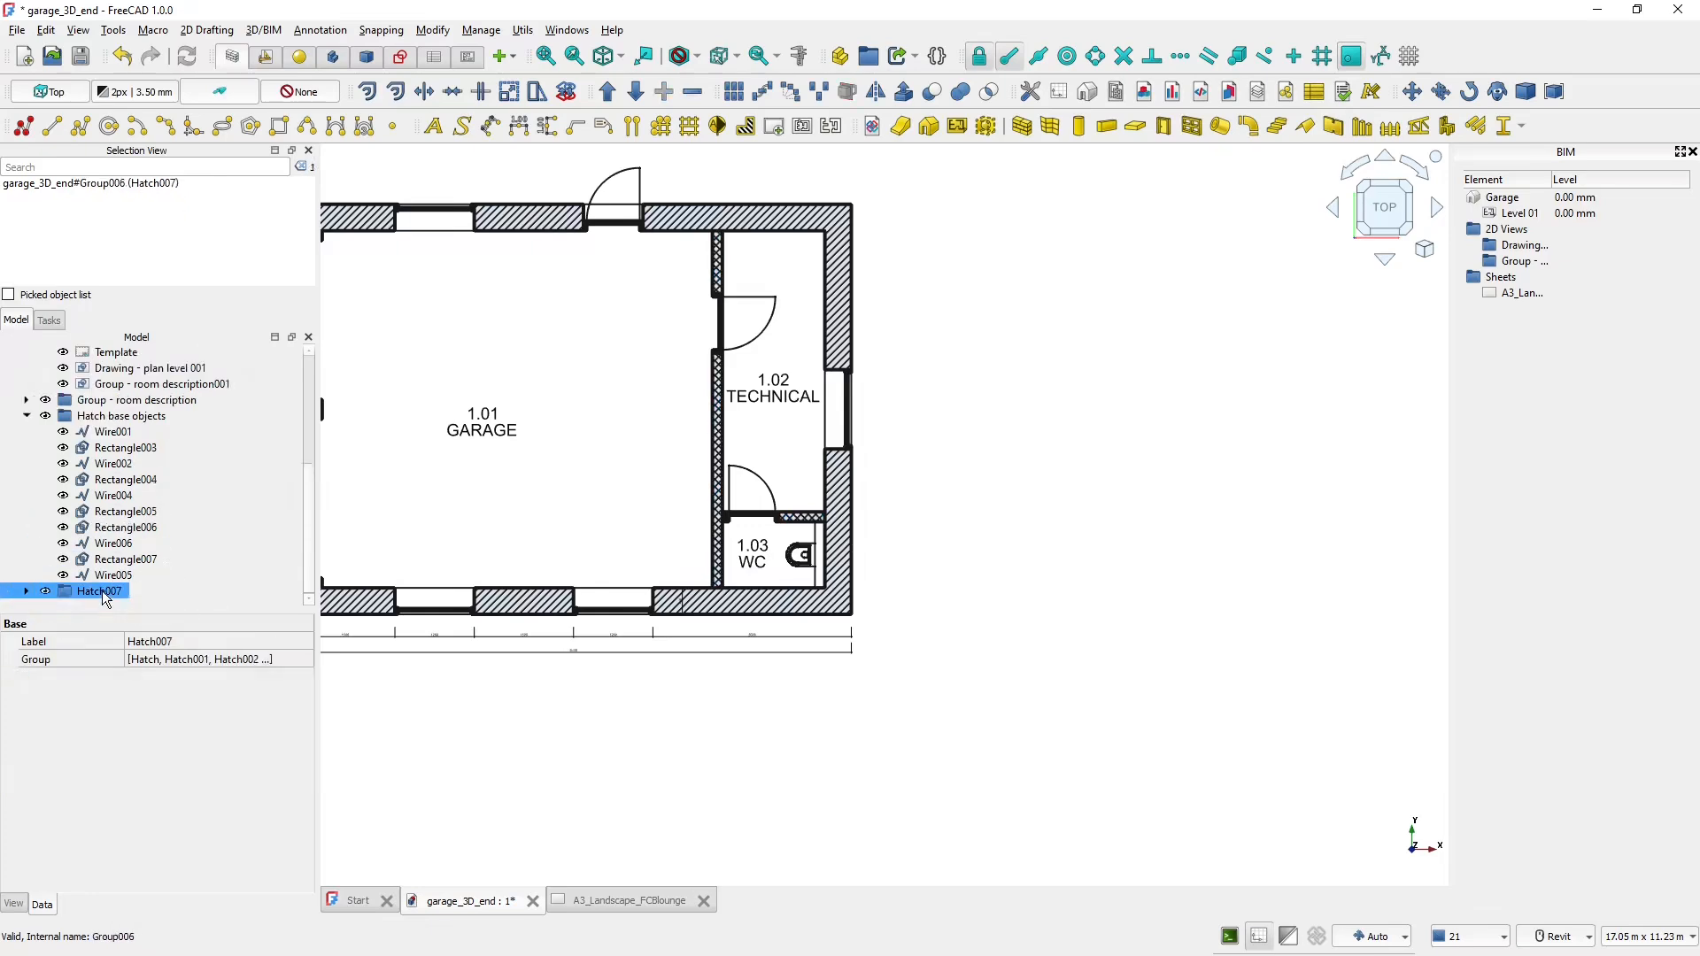
key(F2)
key(End)
key(BackSpace)
key(BackSpace)
key(BackSpace)
text(gro)
key(Return)
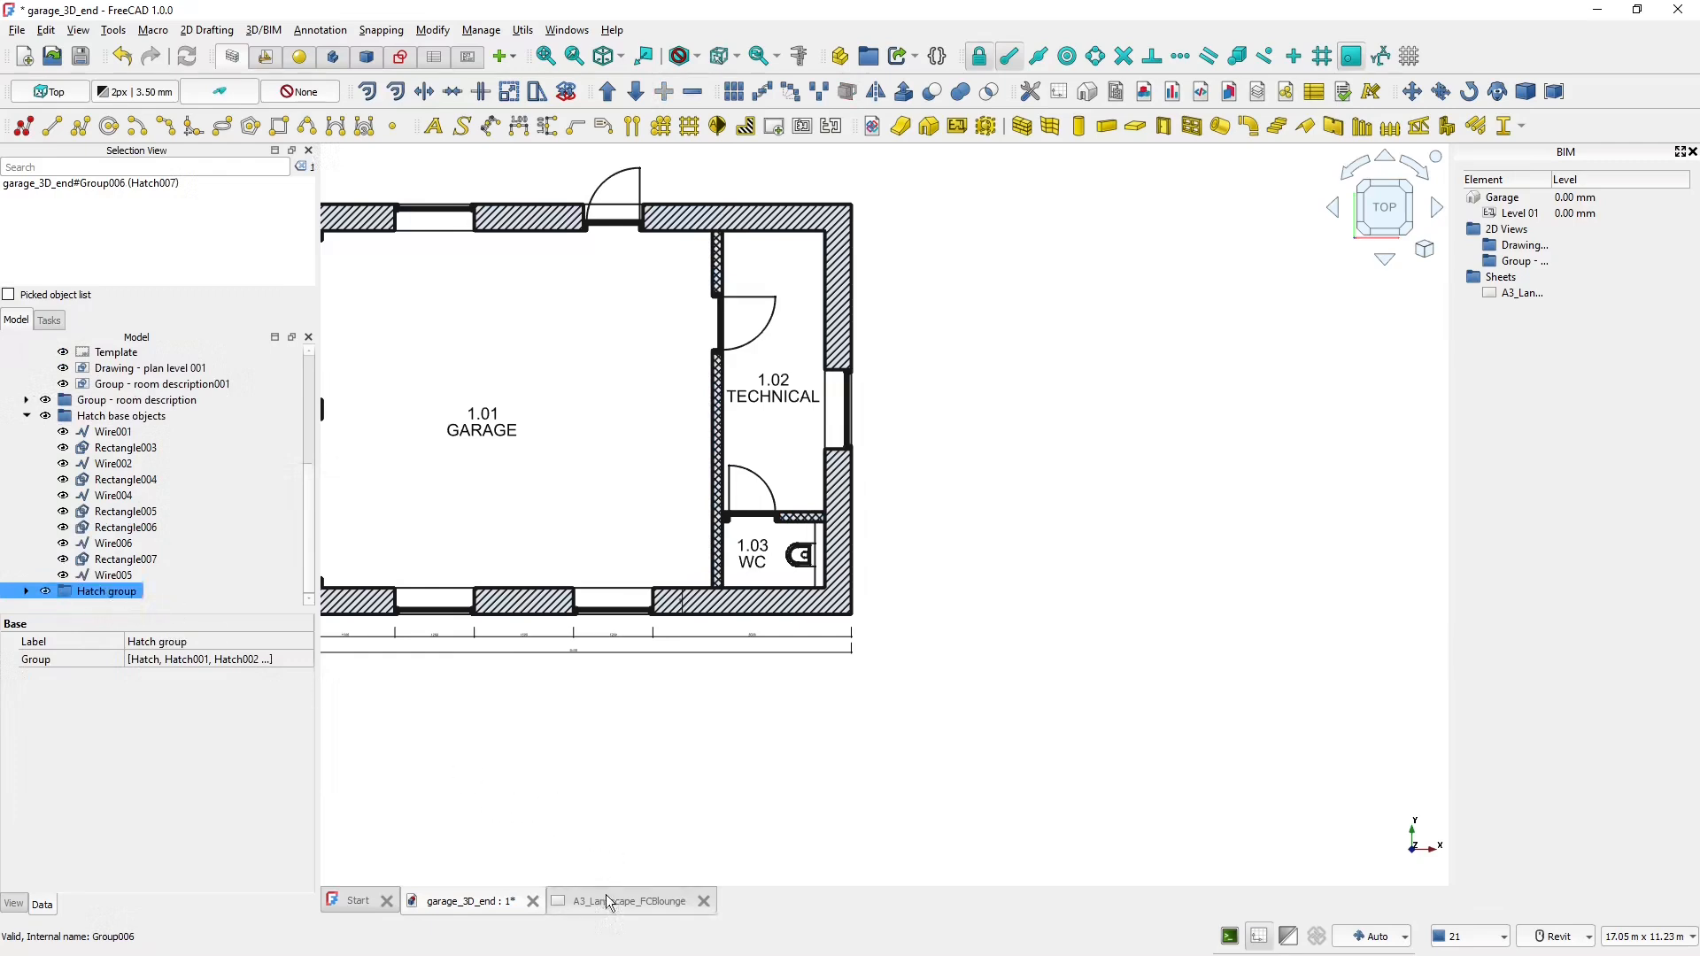
- Collapse the Hatch base objects group and hide it in the plan
click(26, 415)
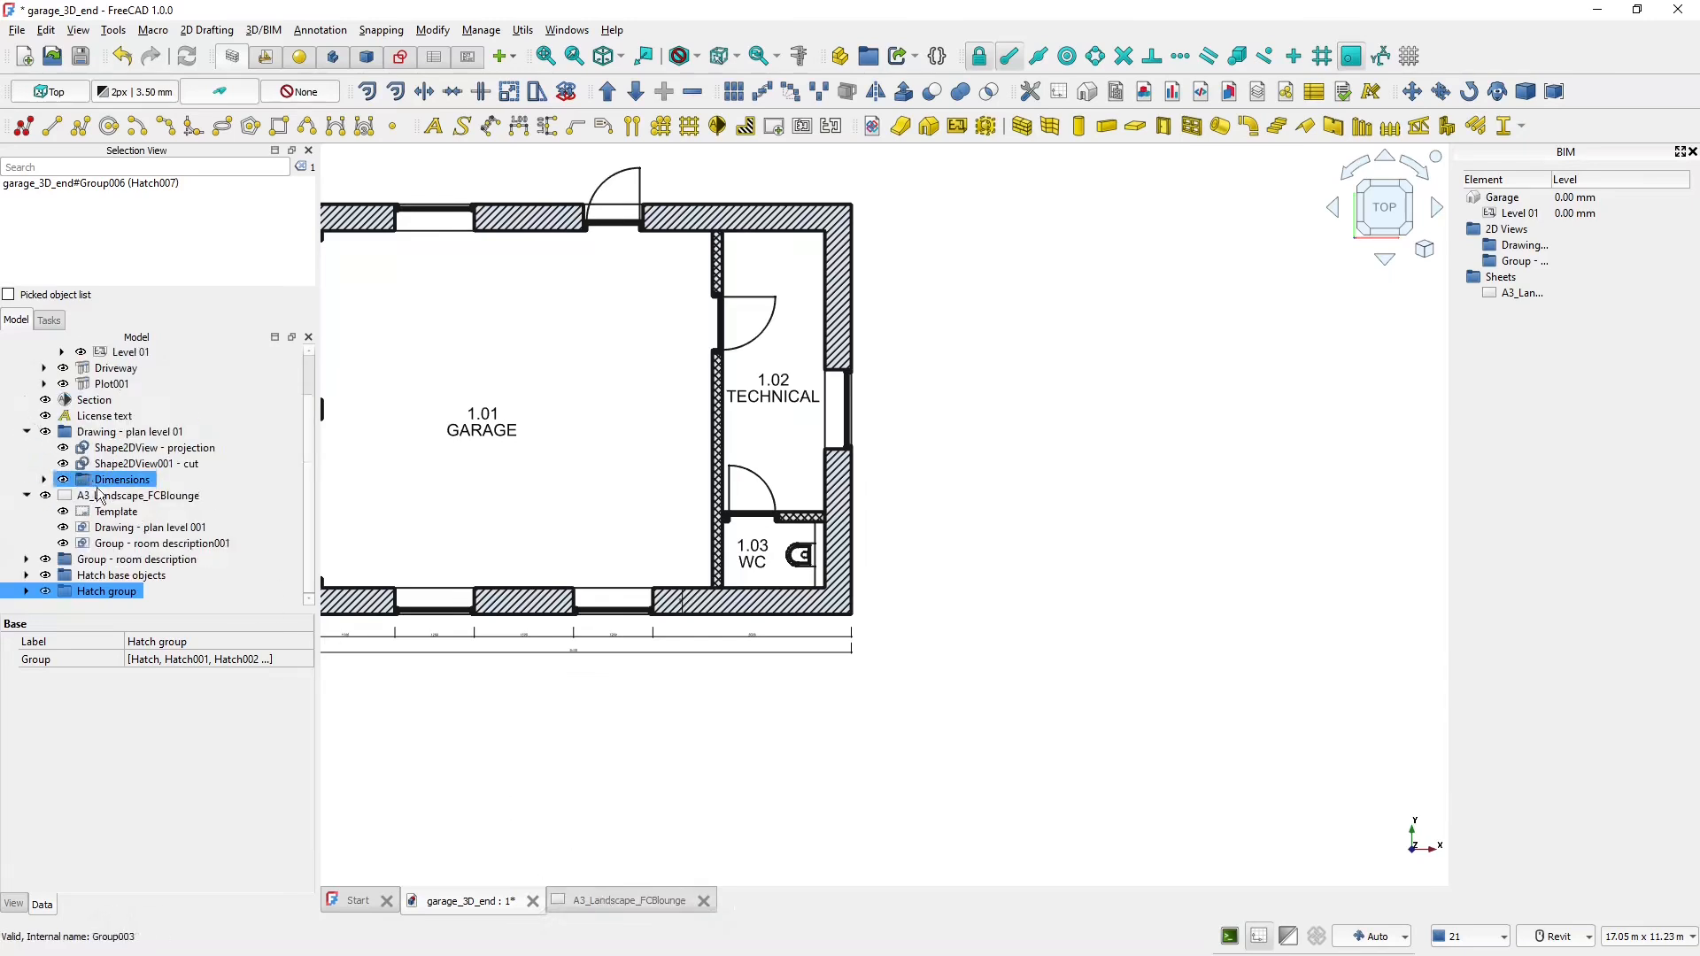
click(121, 578)
key(space)
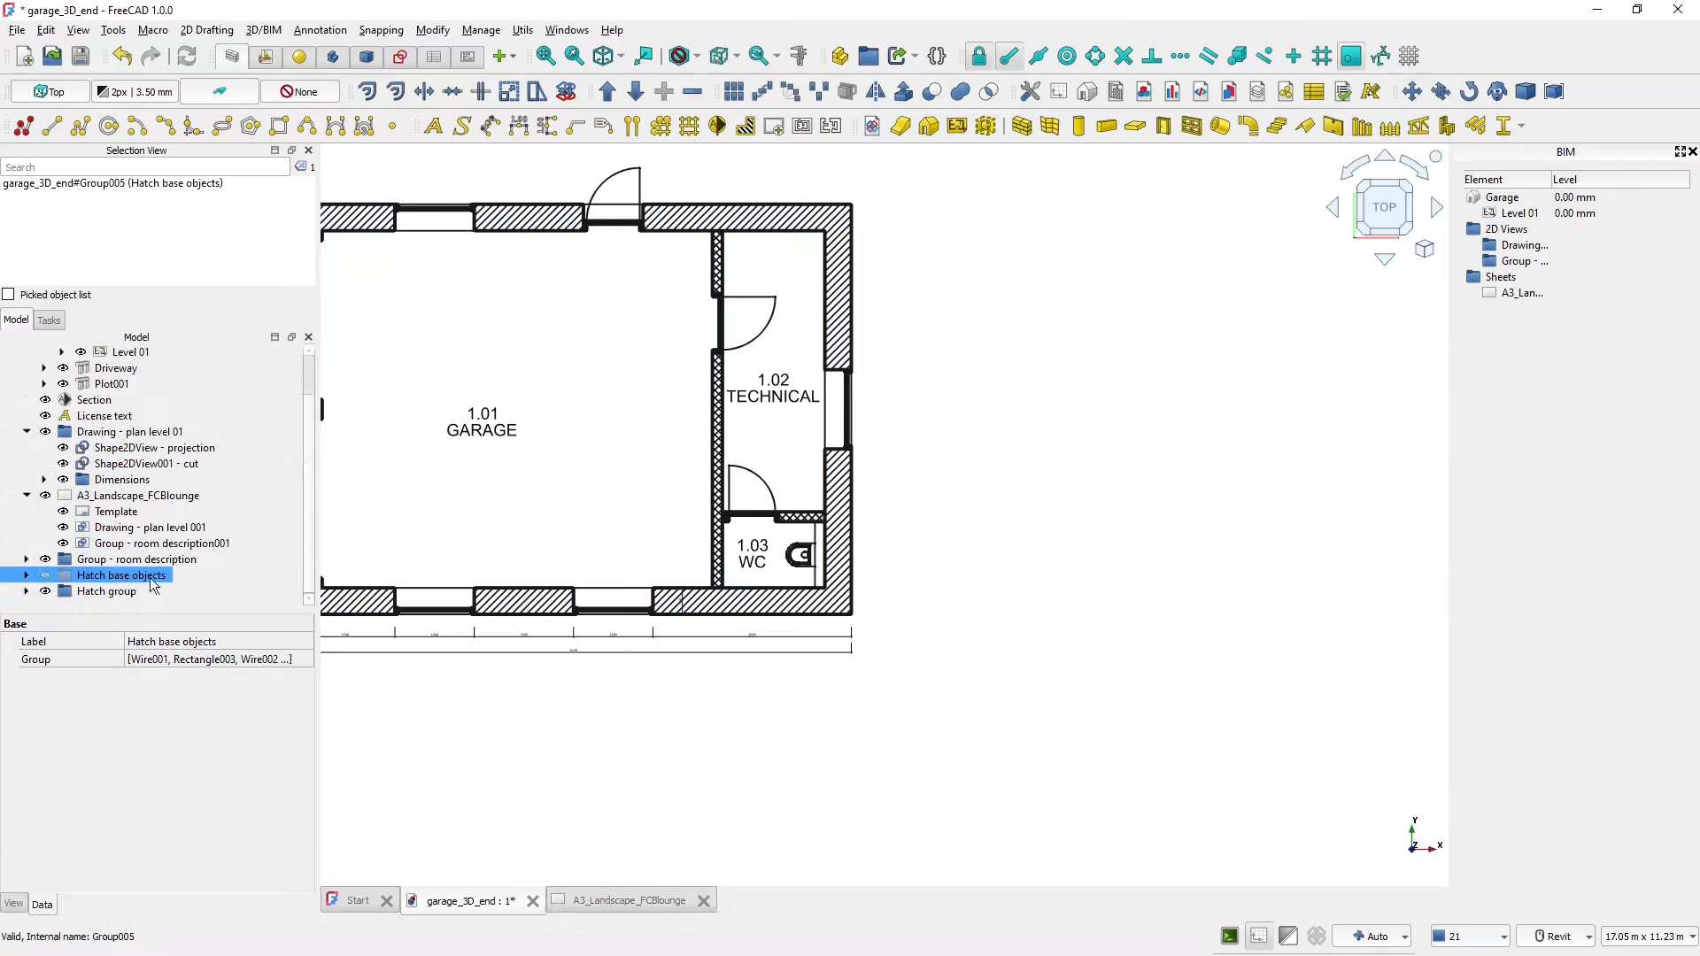
mouse_move(814, 312)
middle_down()
mouse_move(1072, 354)
mouse_move(1095, 388)
middle_up()
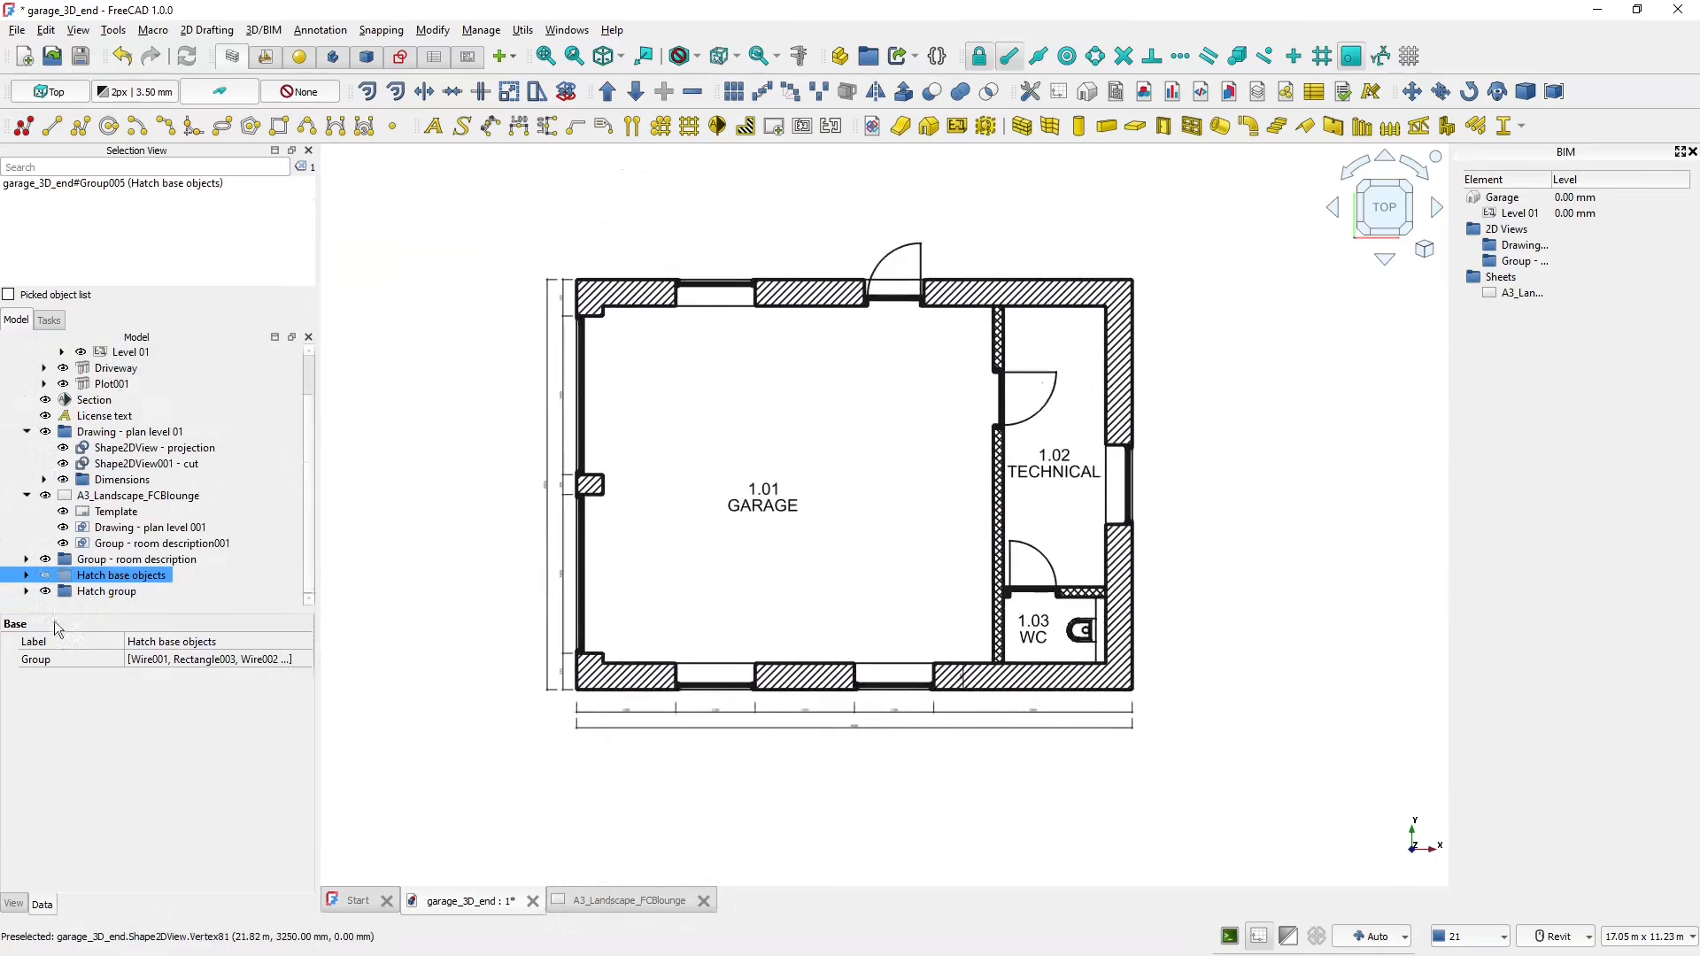
key(space)
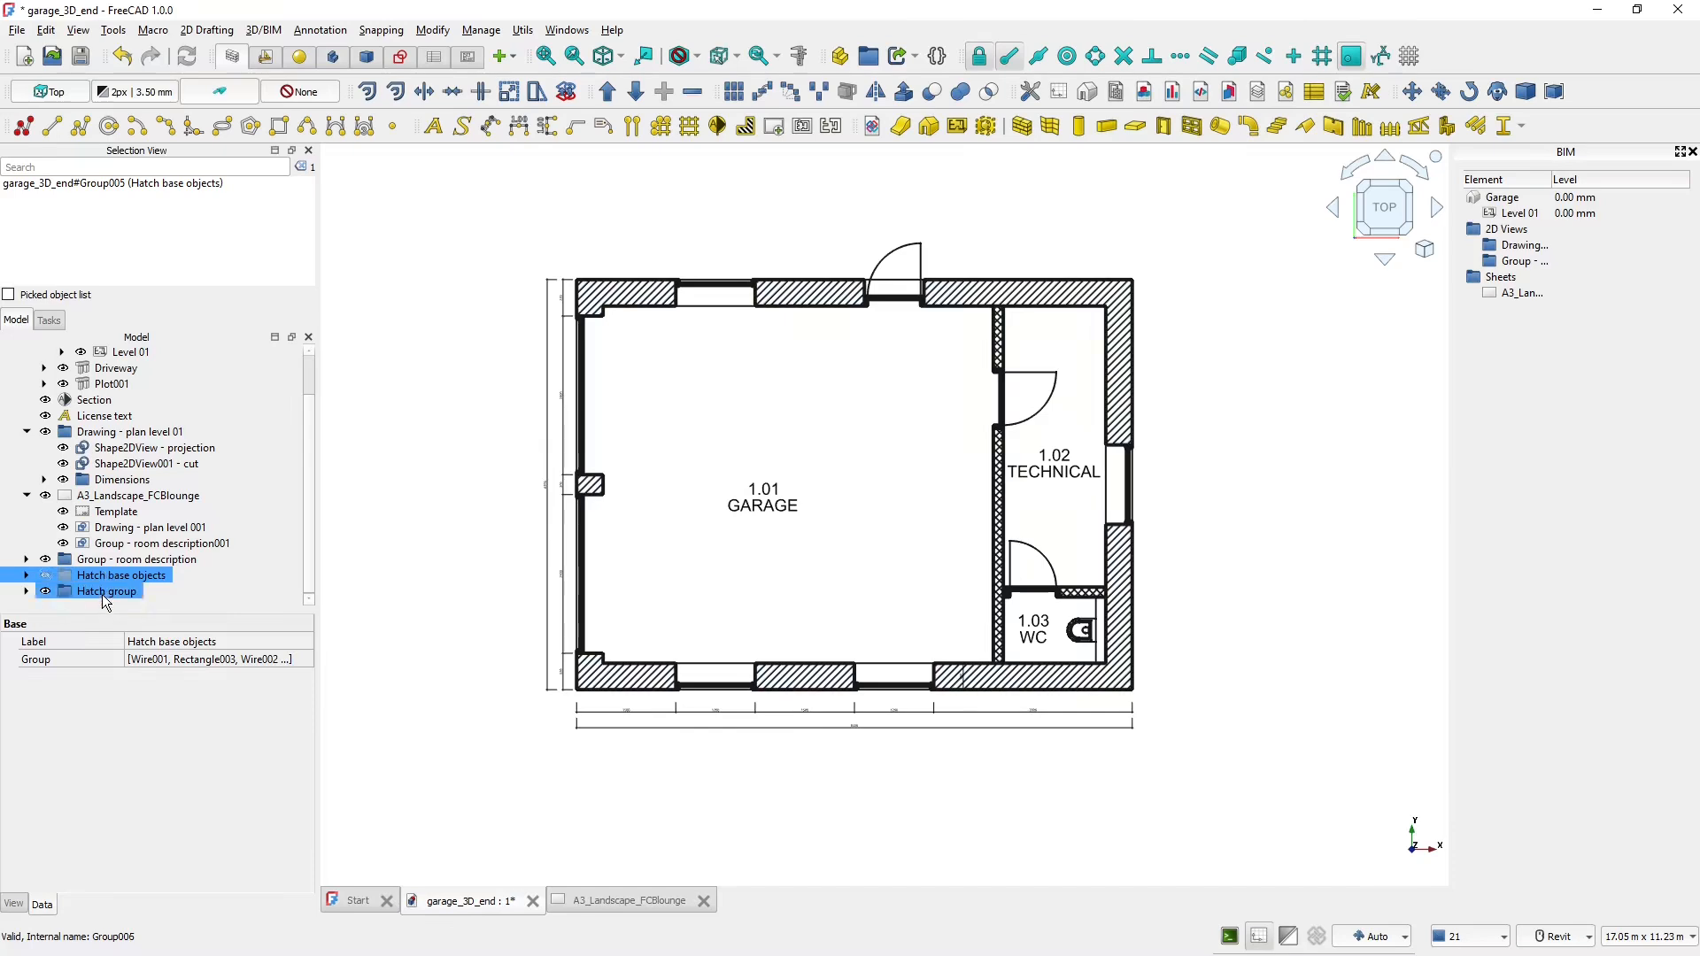
- Move Hatch group into the Drawing - plan level 01 group
click(99, 590)
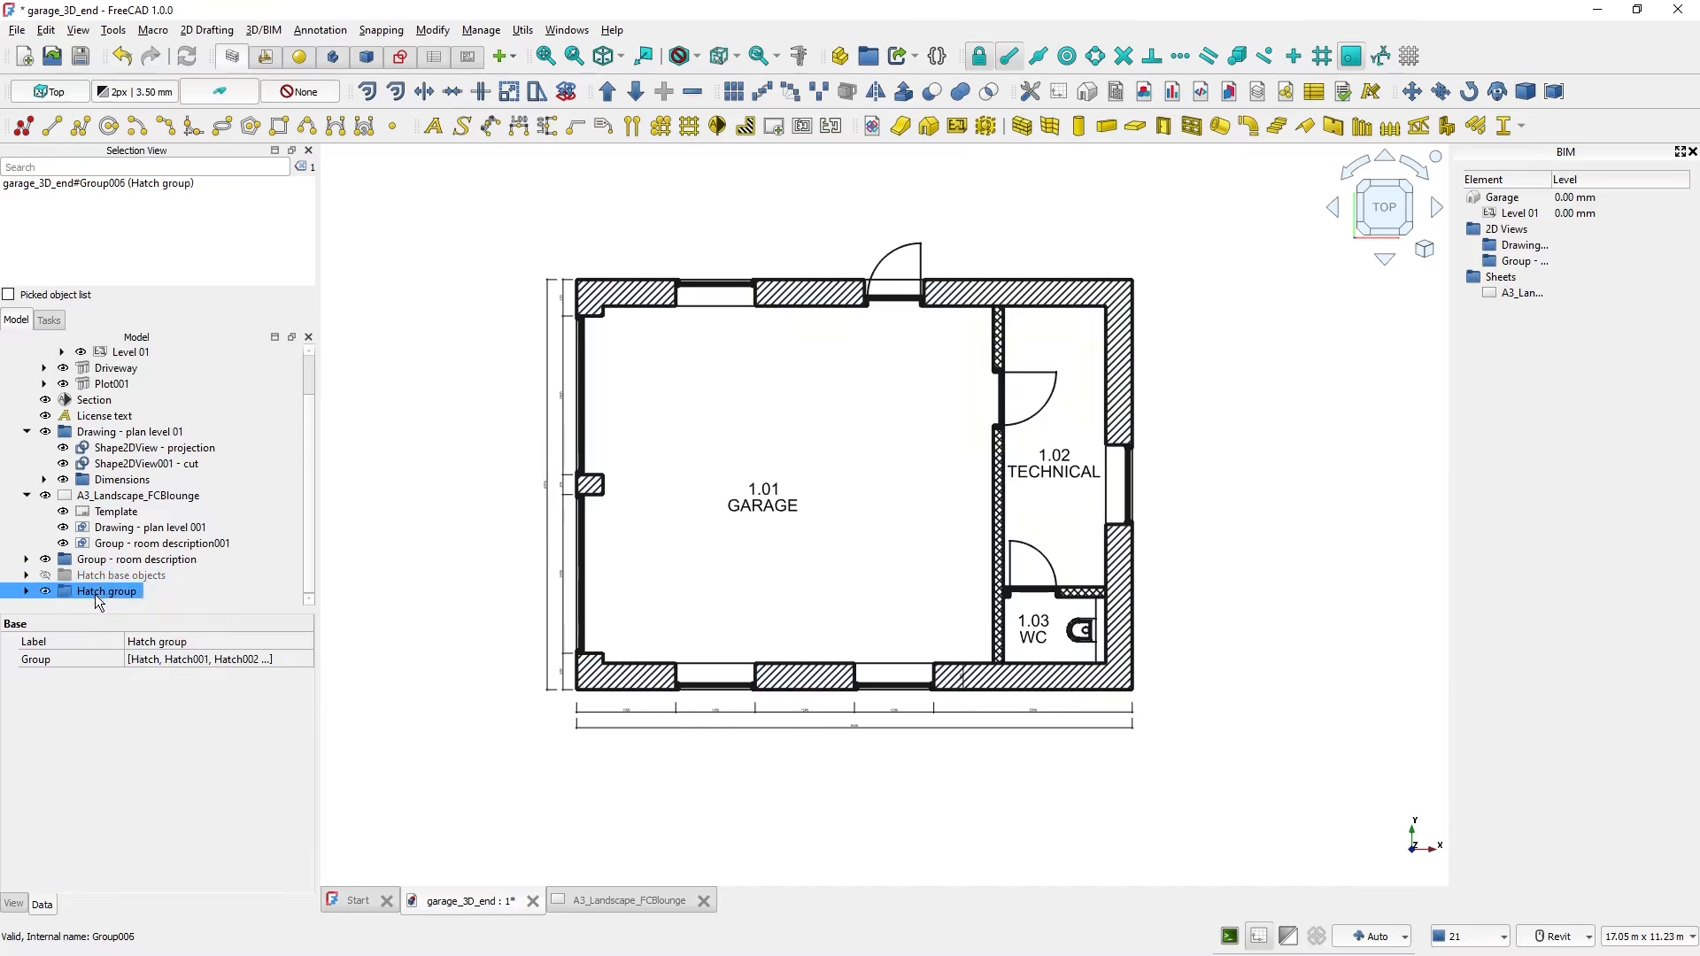
click(94, 595)
drag(87, 593, 168, 438)
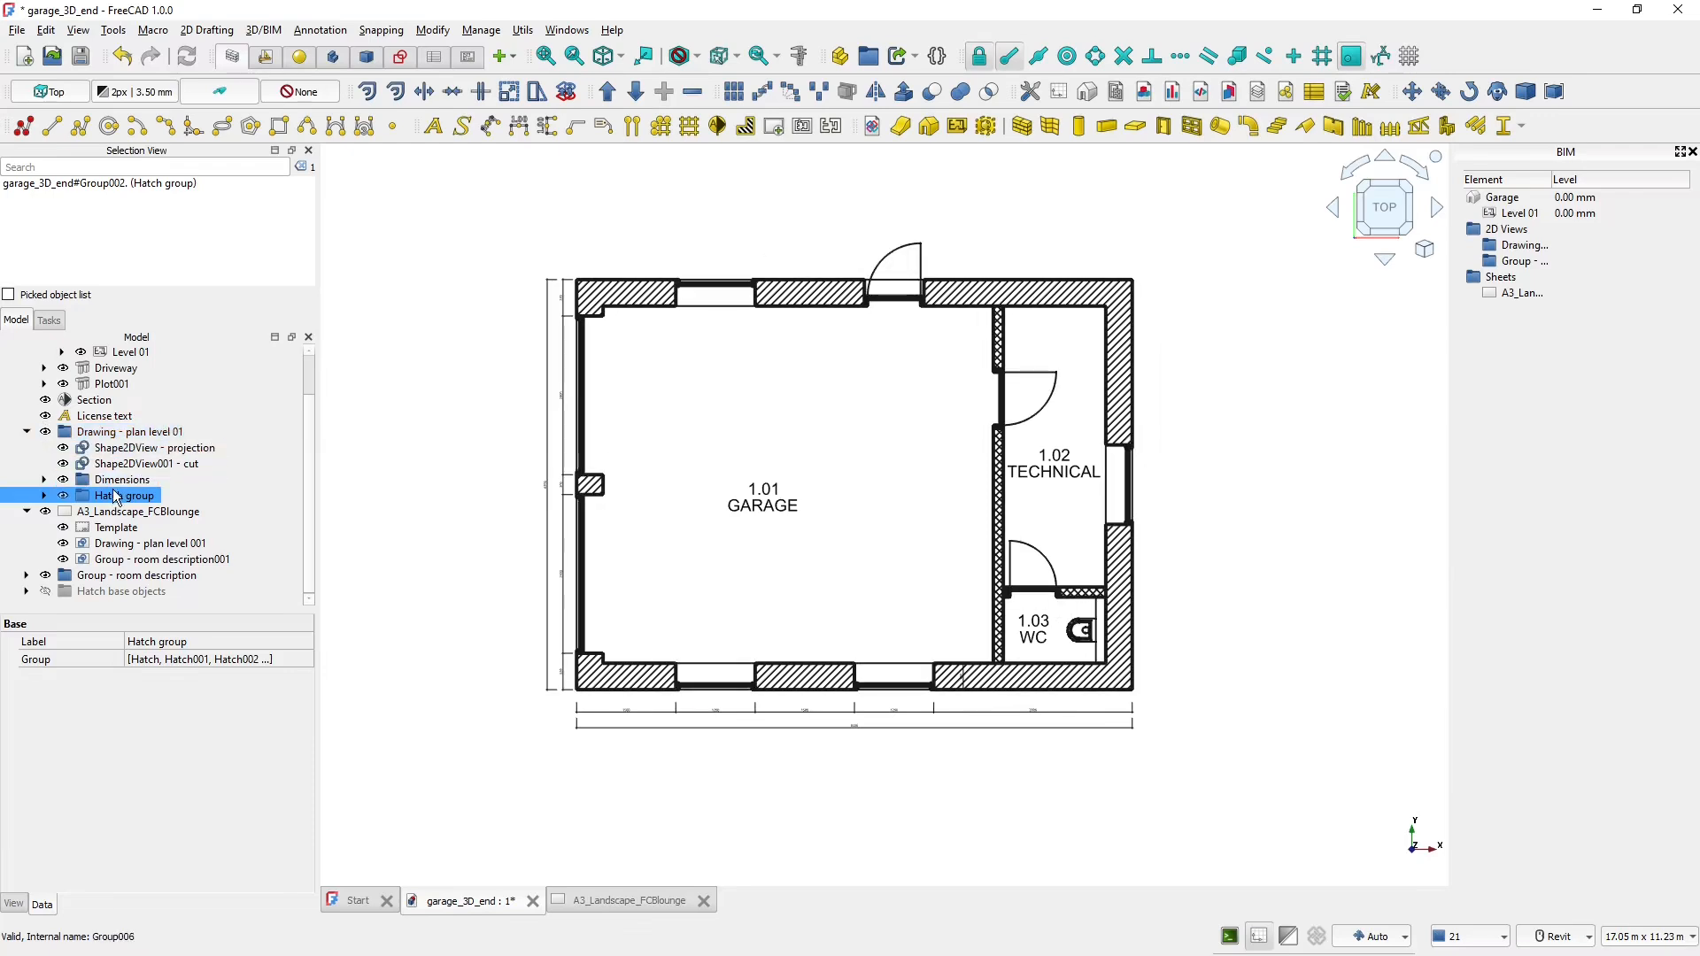
- Open the A3_Landscape_FCBlounge sheet in TechDraw, turn off the view frames and inspect the hatched plan
click(606, 902)
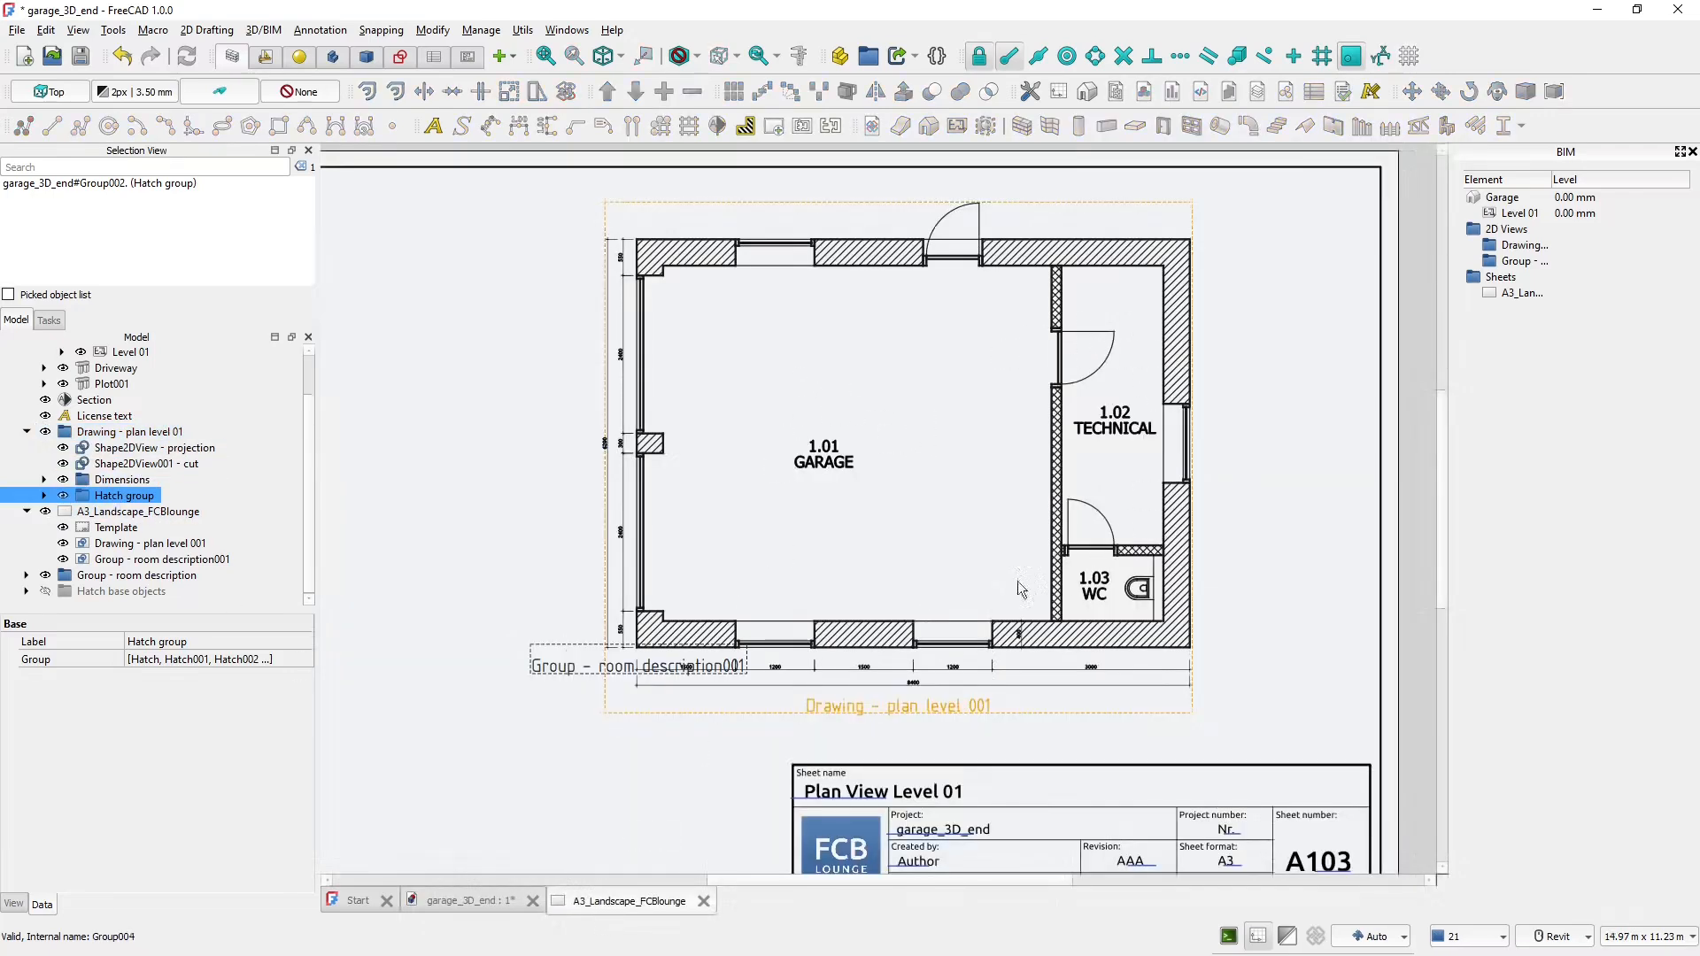
click(467, 57)
click(1248, 90)
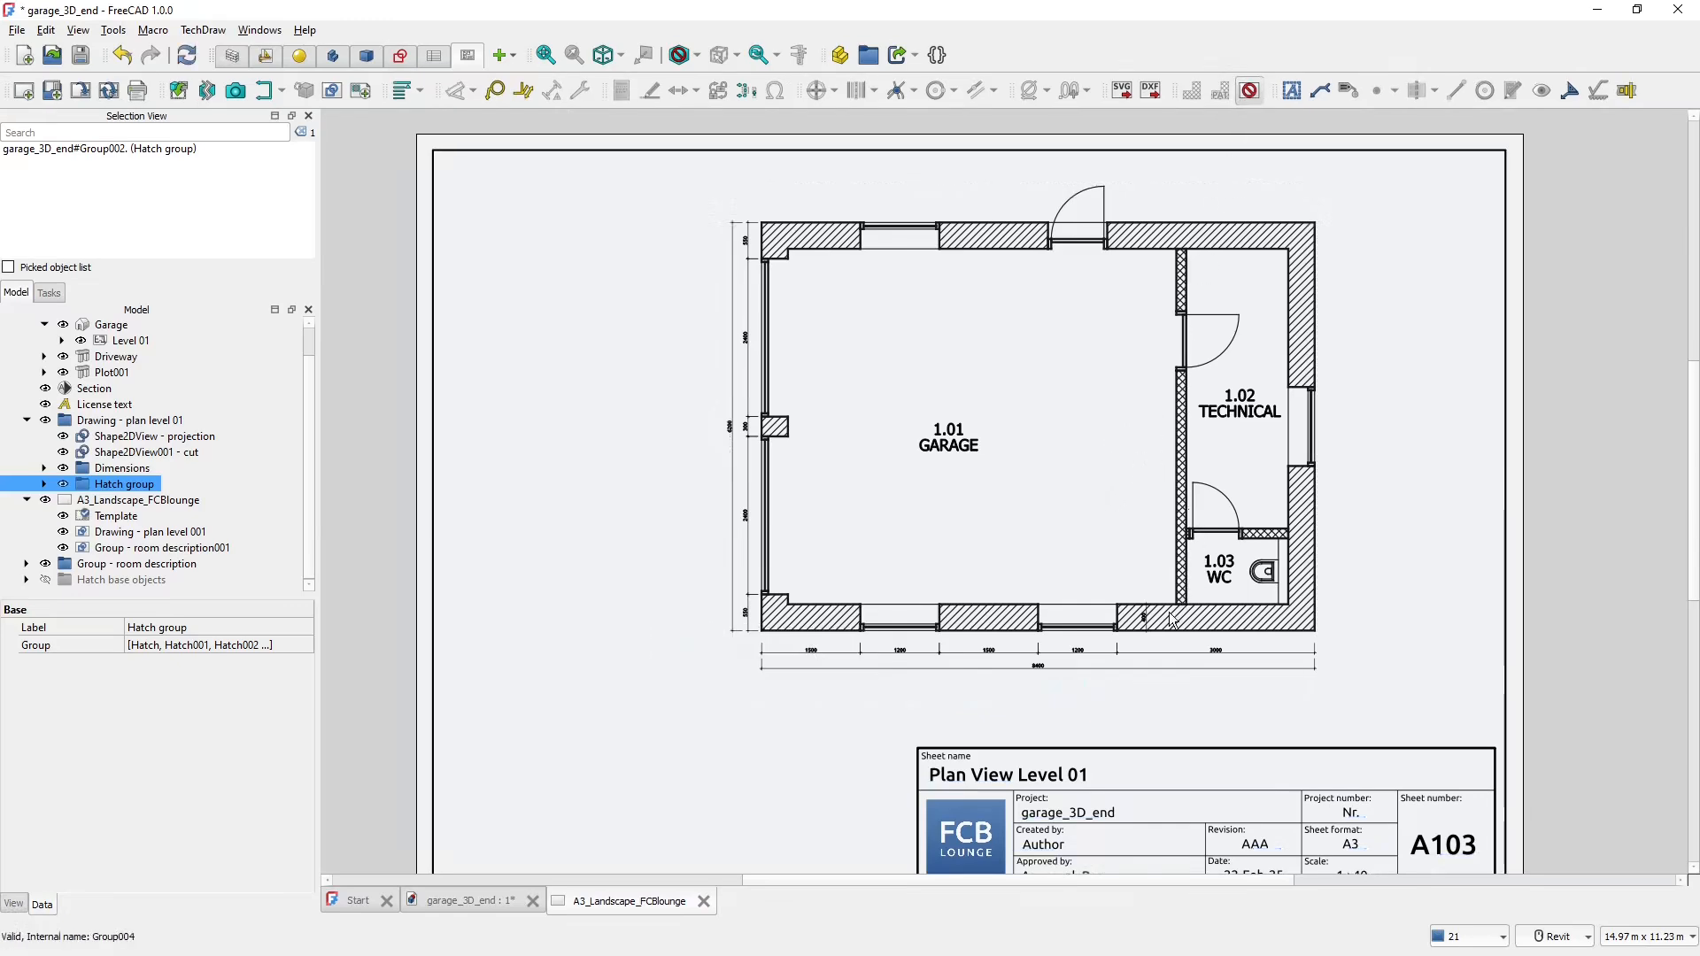
scroll(1166, 620, up, 4)
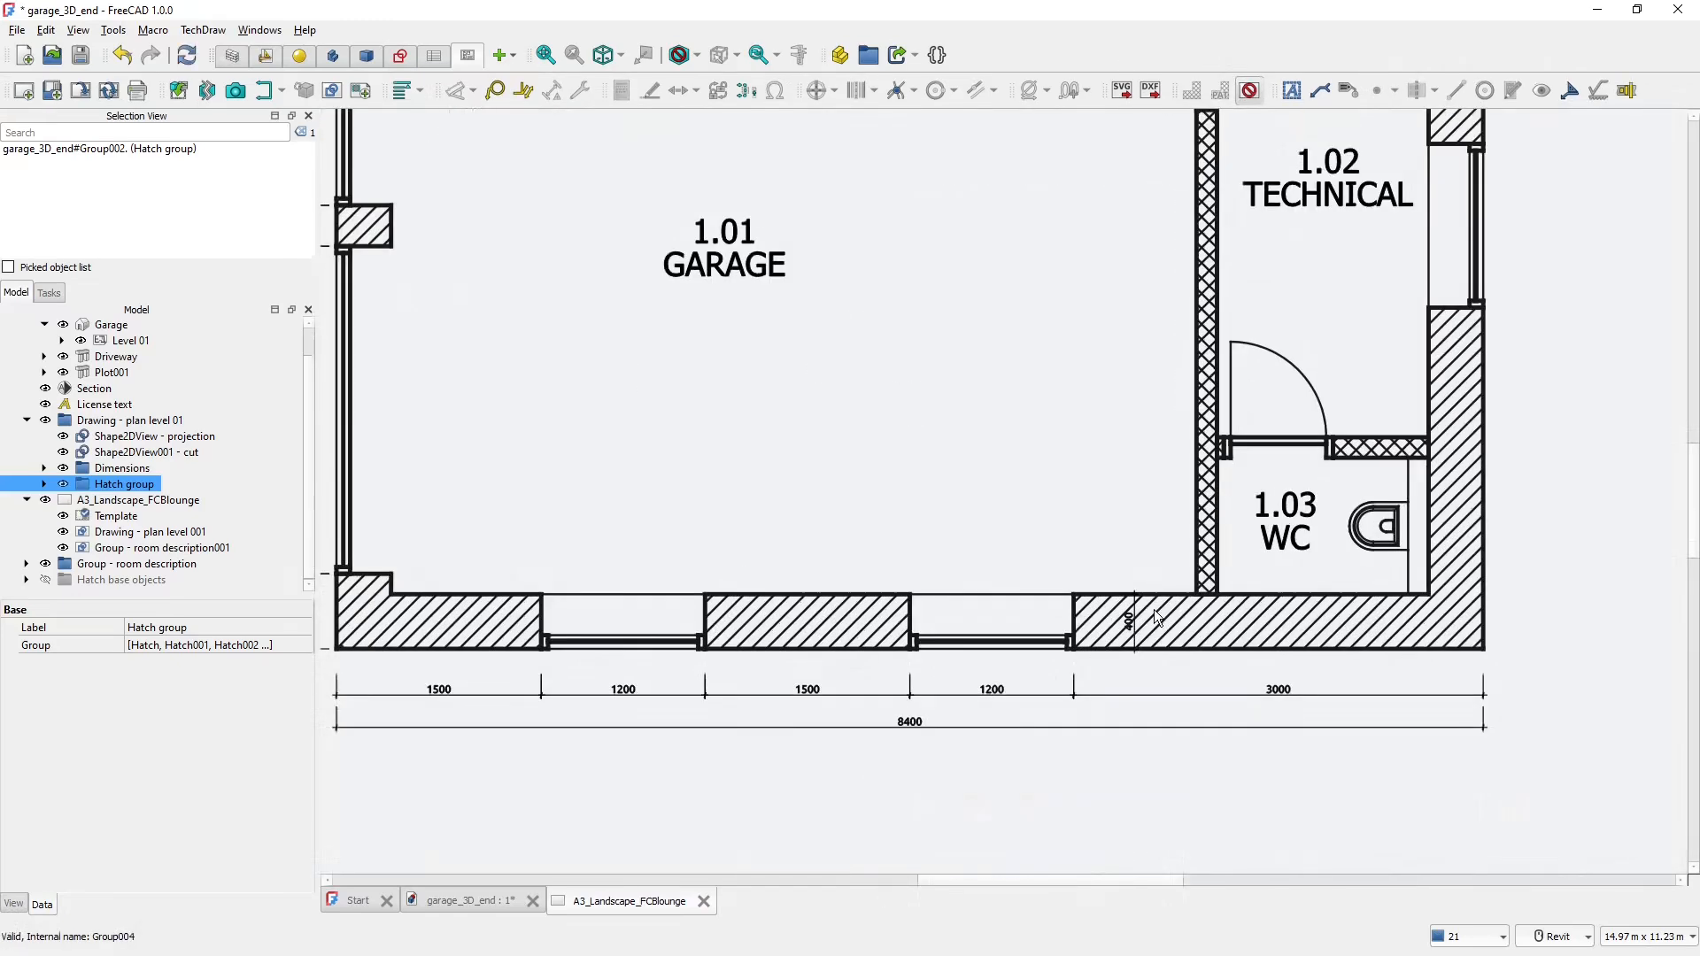
scroll(1155, 610, down, 2)
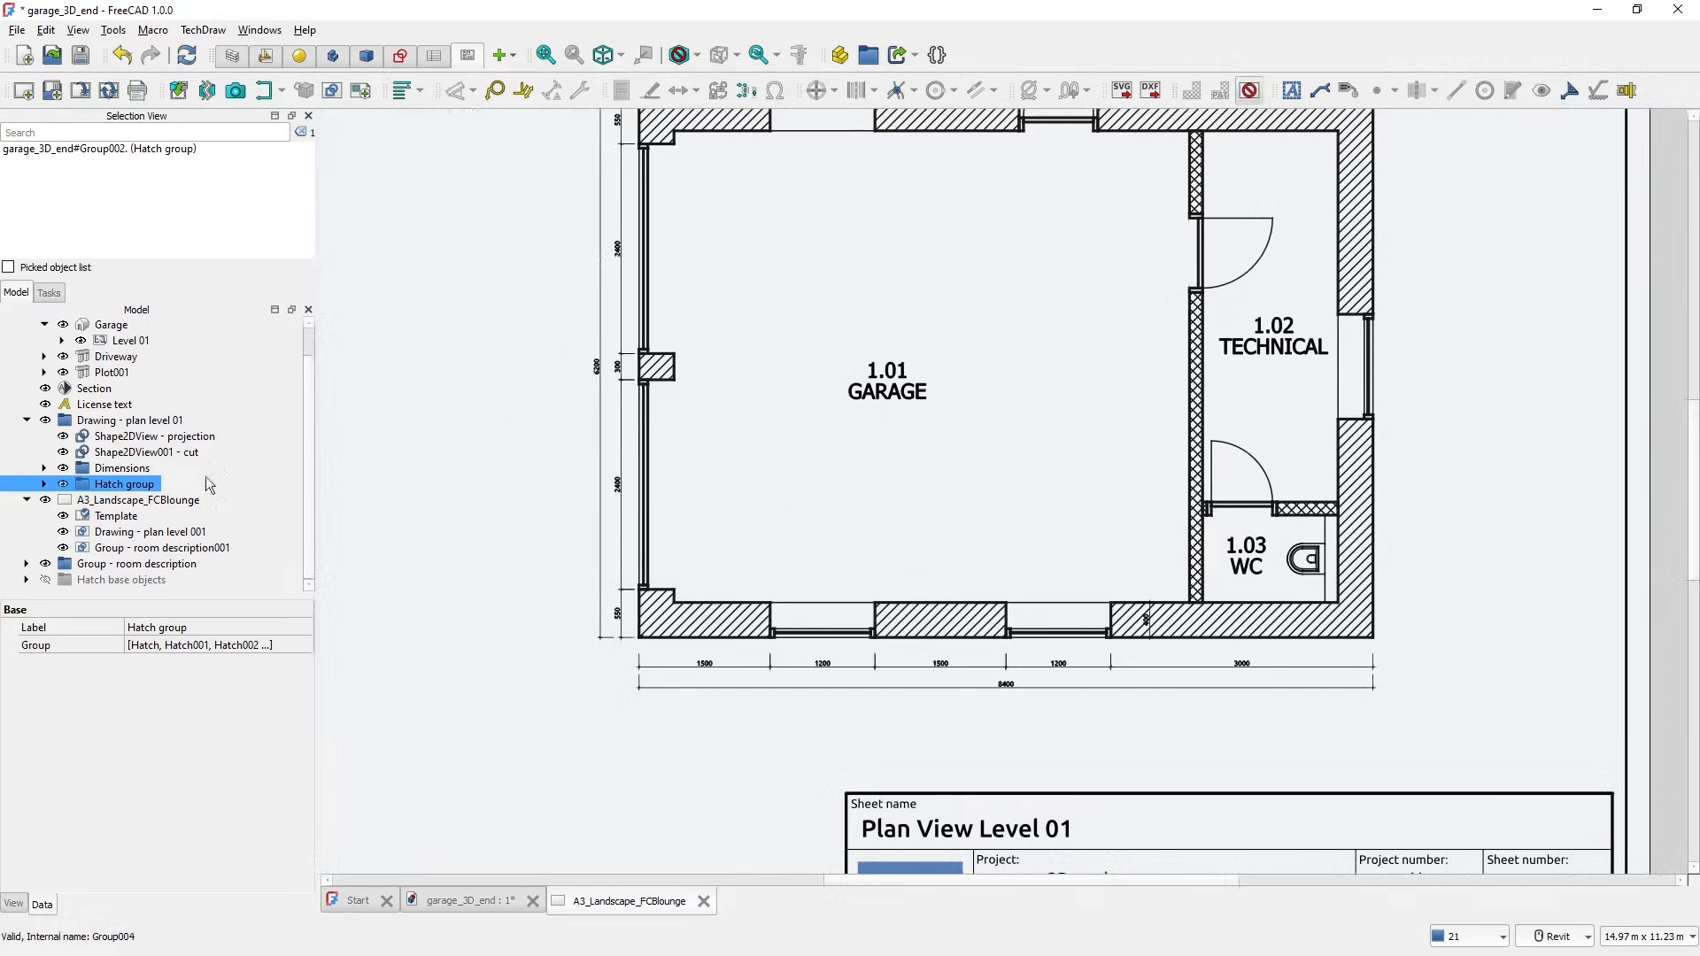
- Set the line width of every hatch in Hatch group to 1 and redraw the page
click(43, 484)
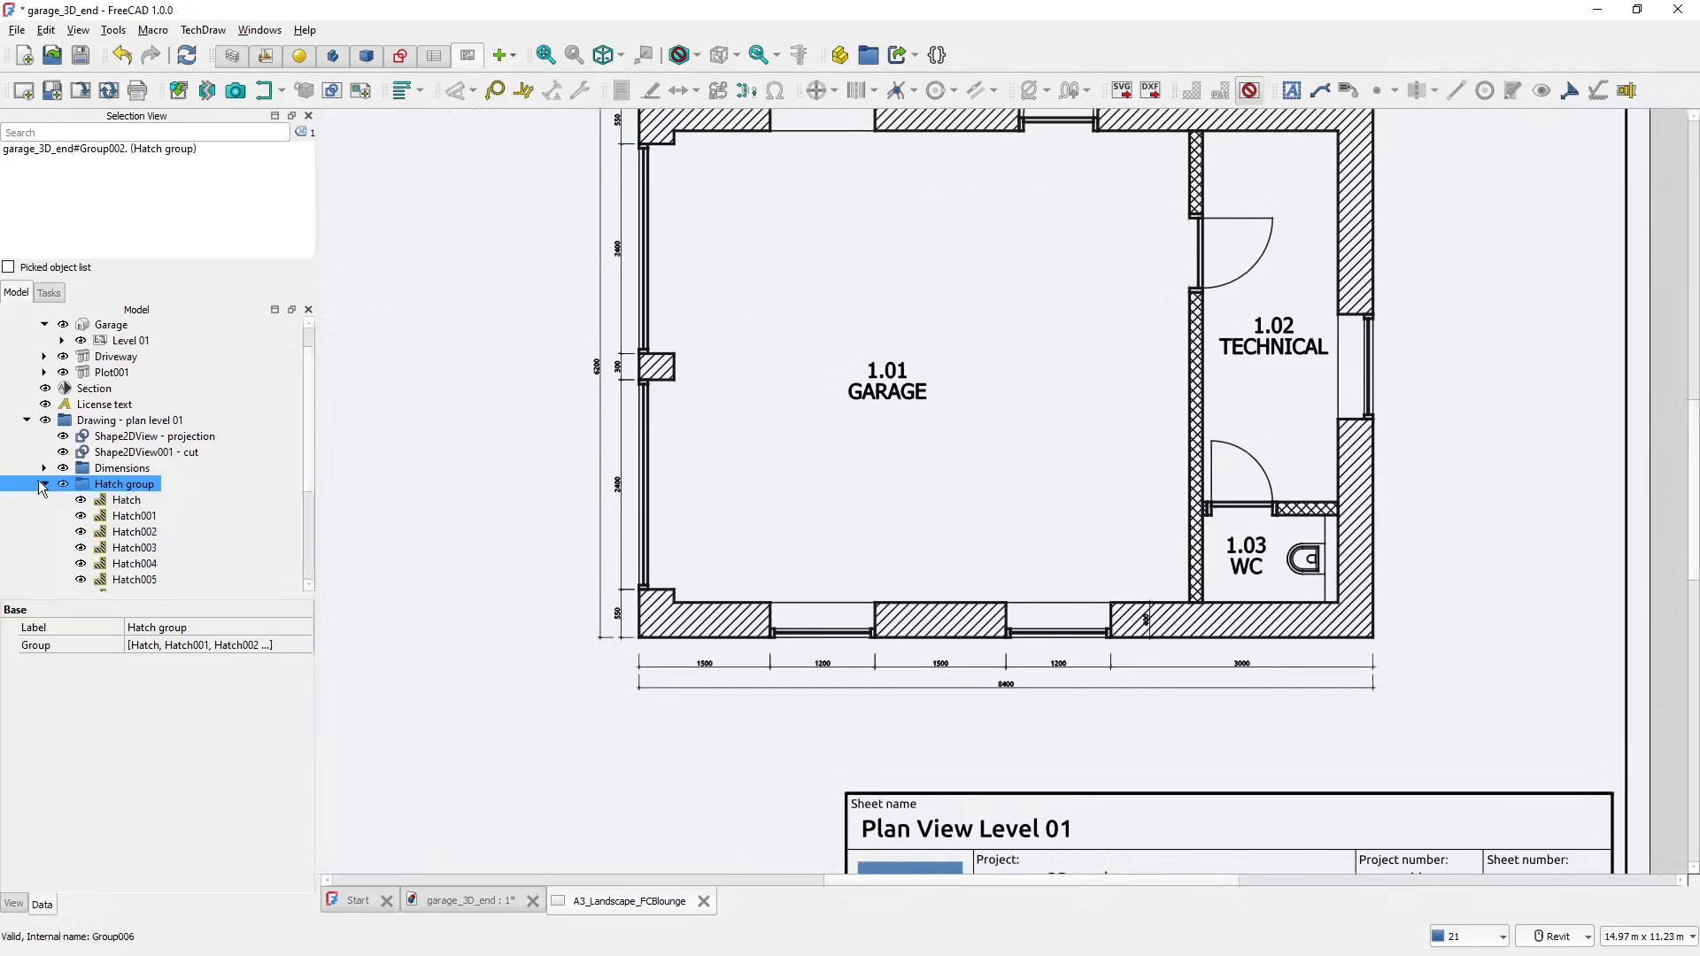
click(128, 501)
shift+click(134, 483)
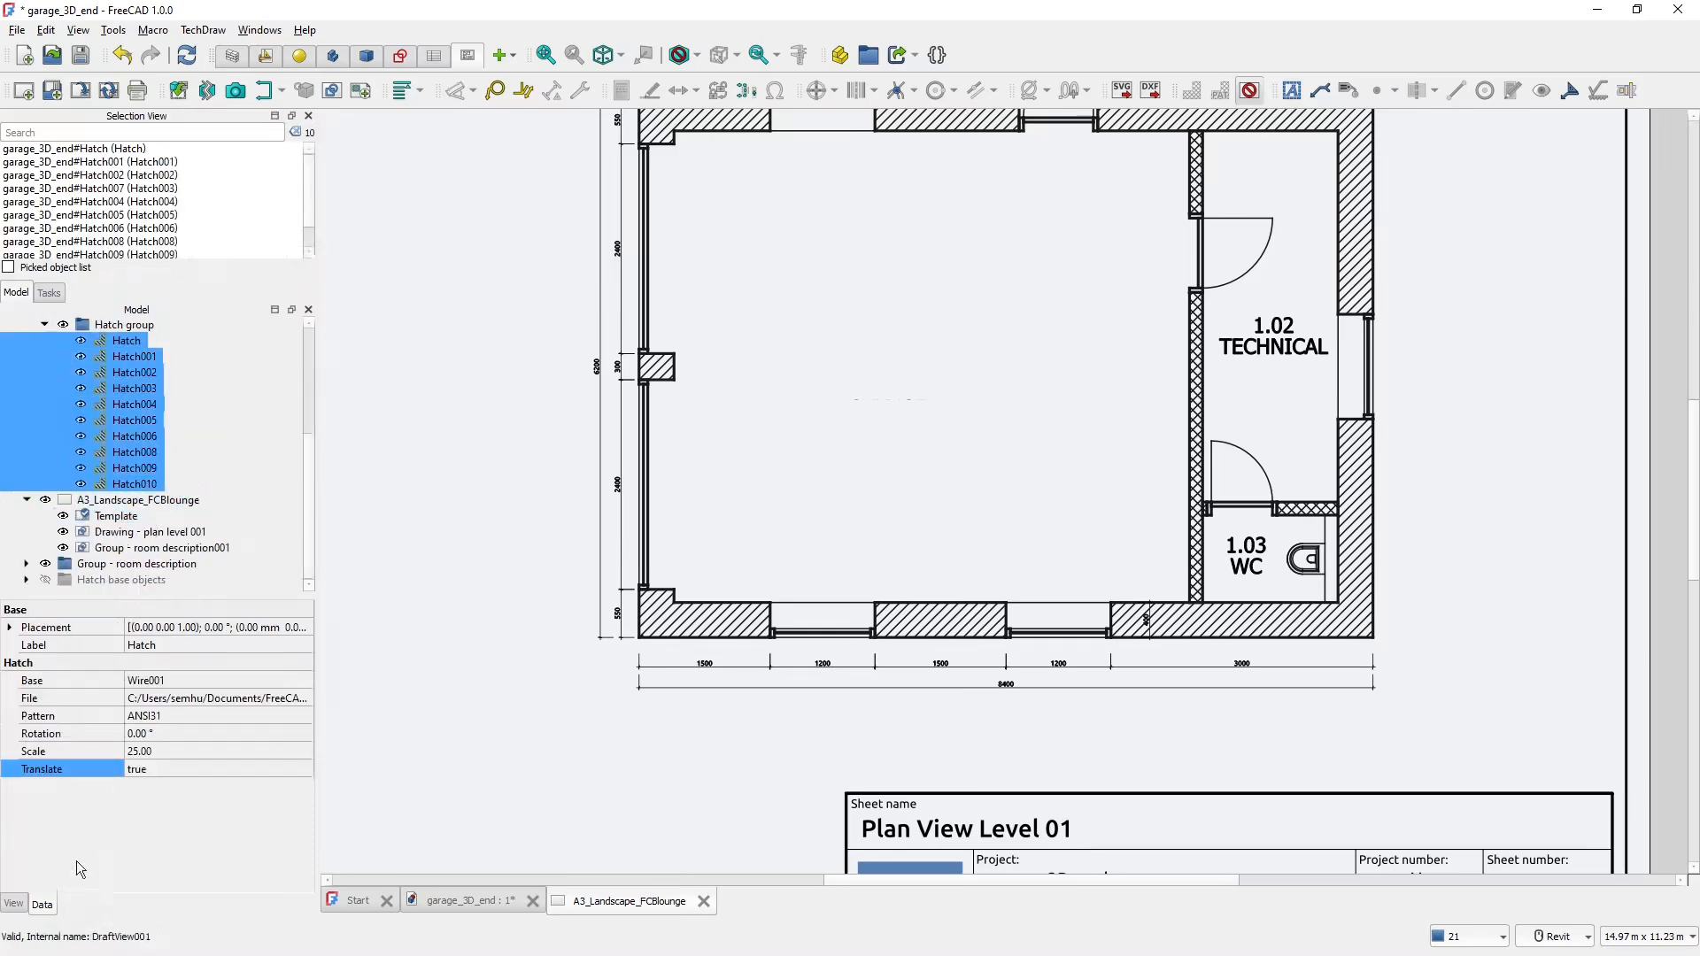
click(11, 905)
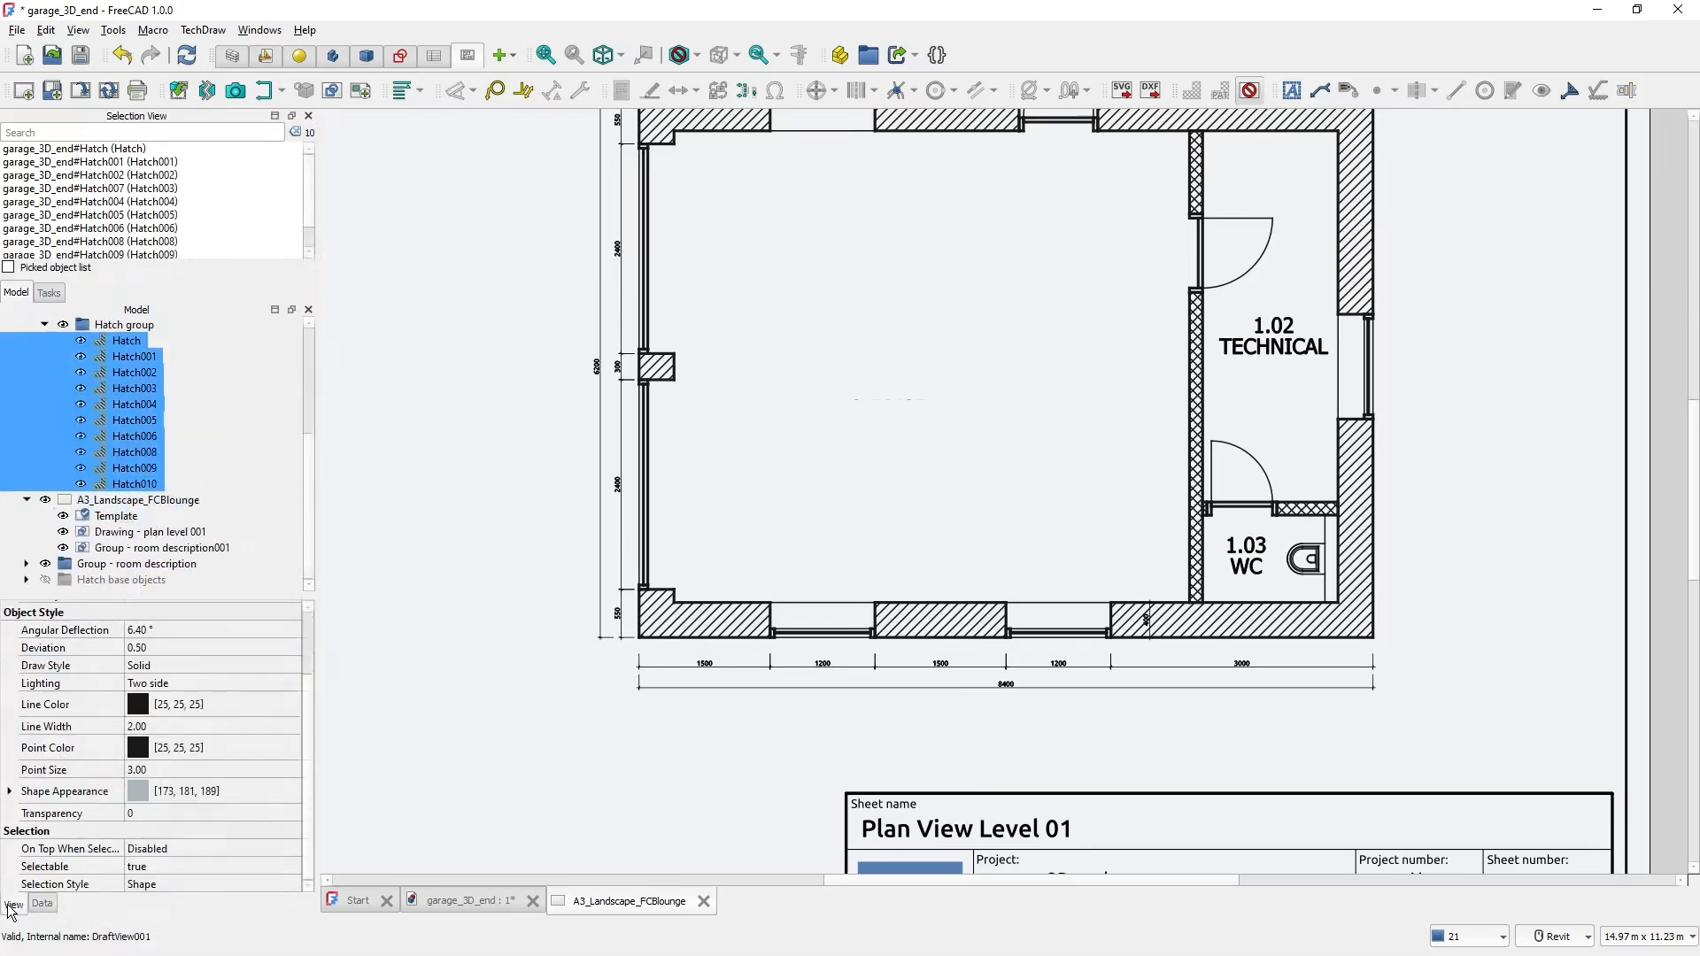
click(168, 722)
text(1)
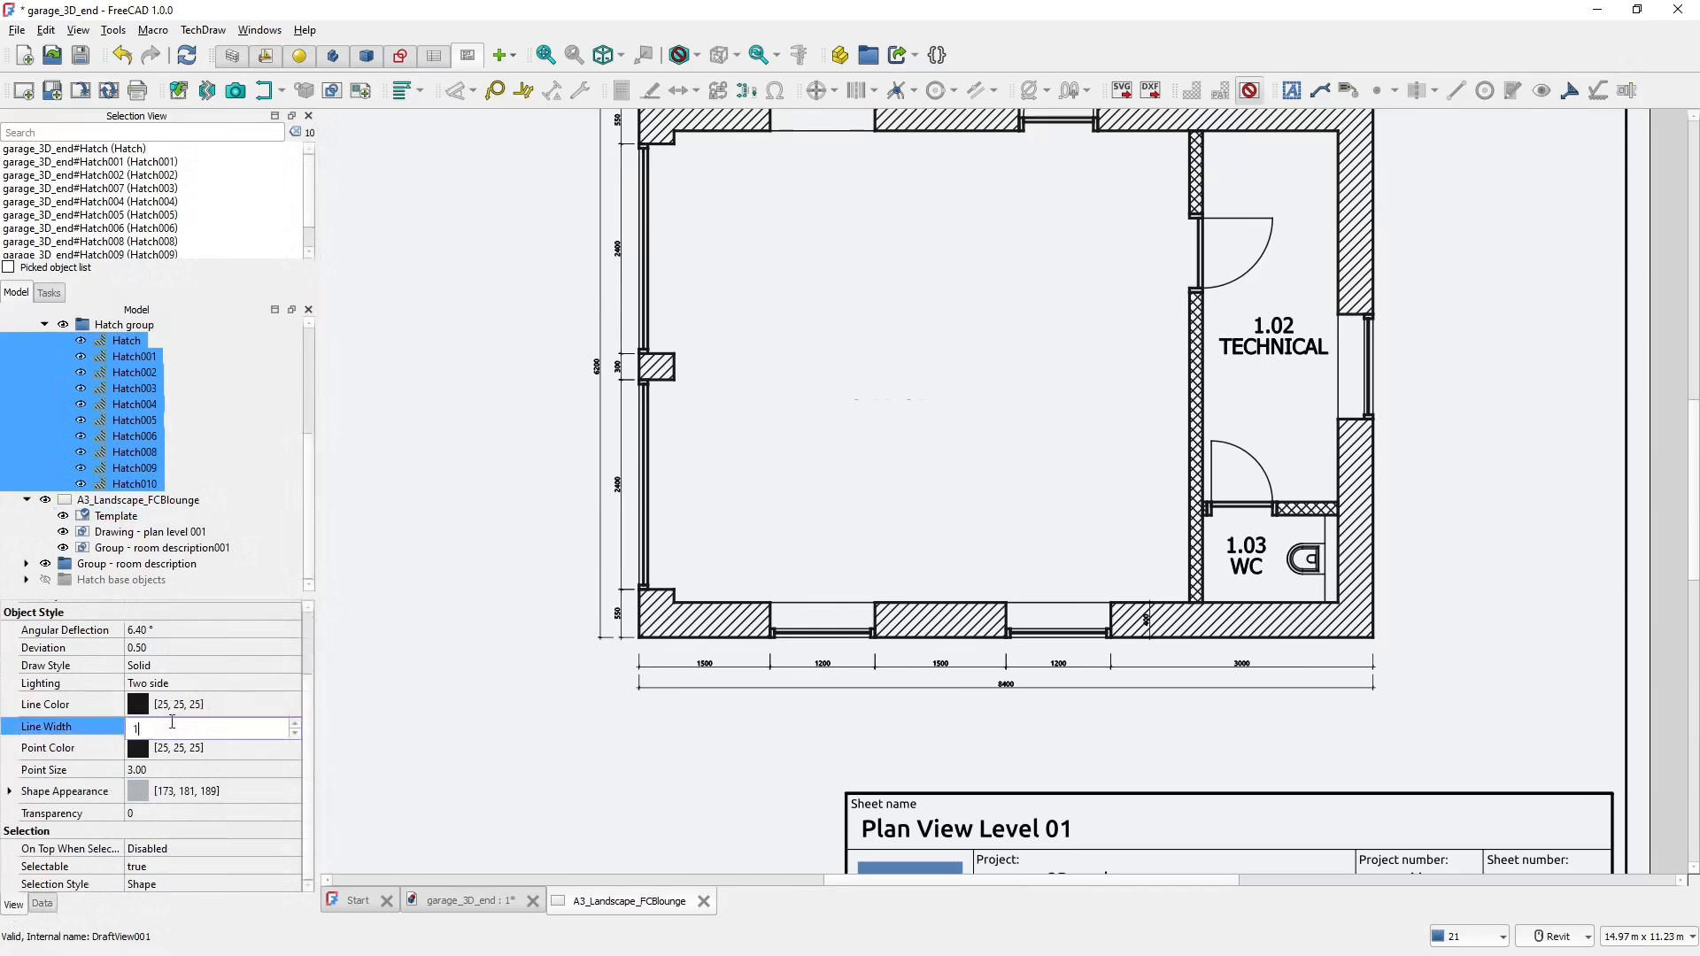
key(Return)
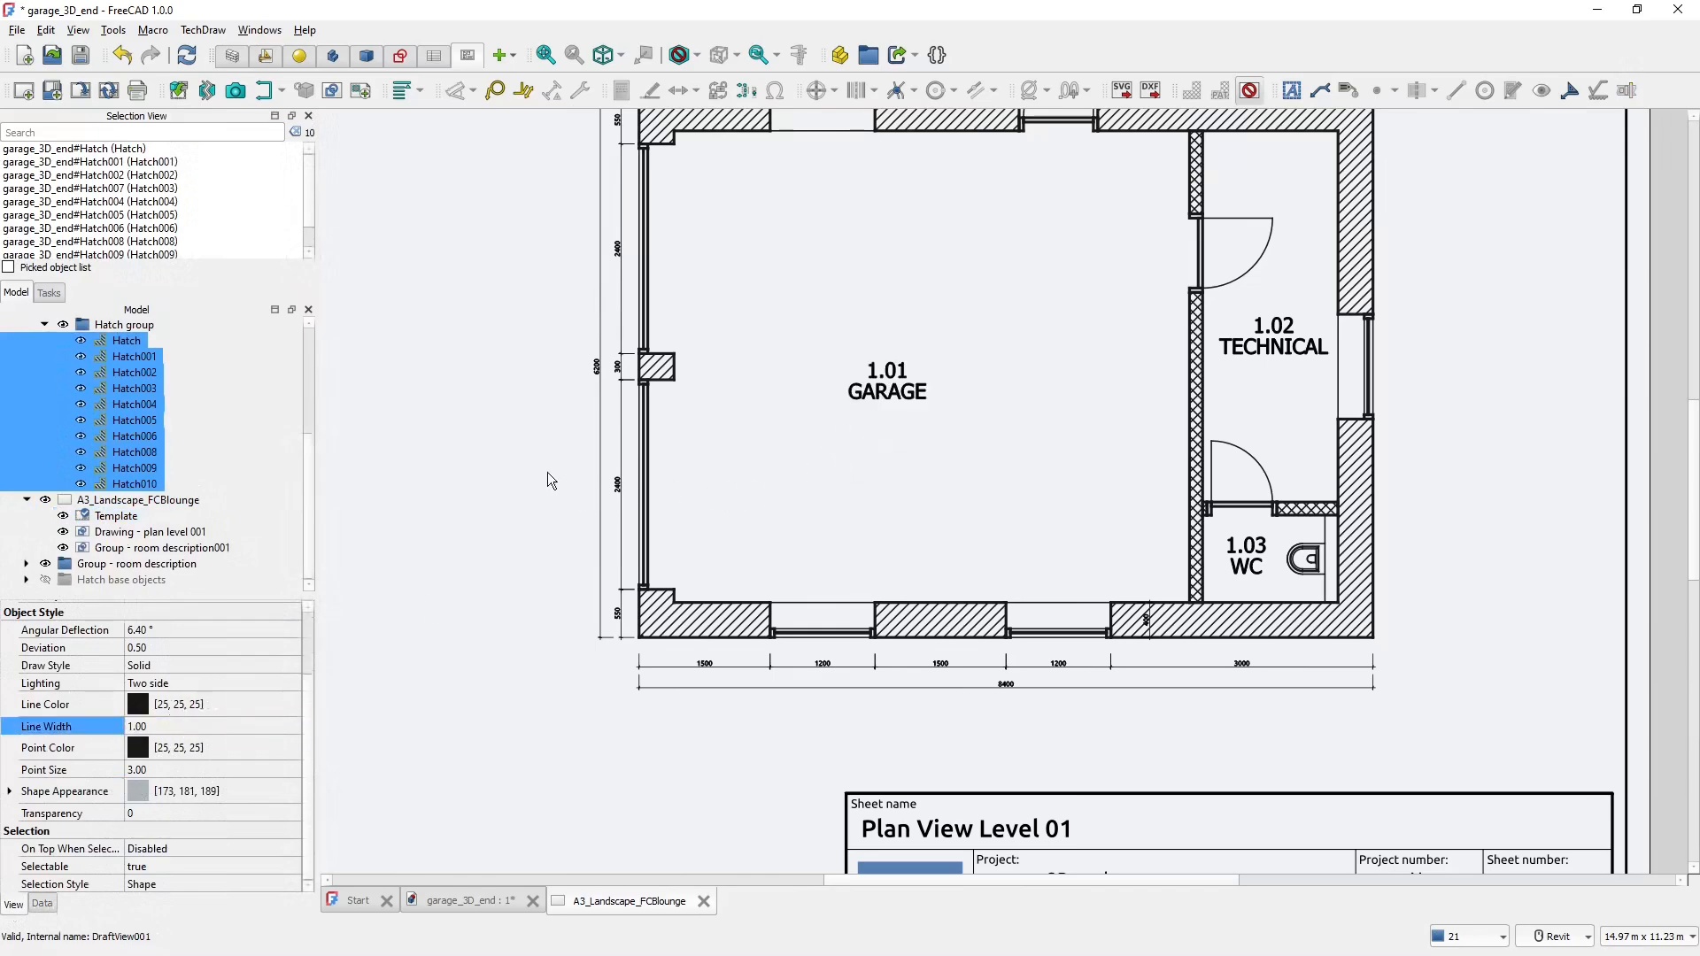
click(547, 481)
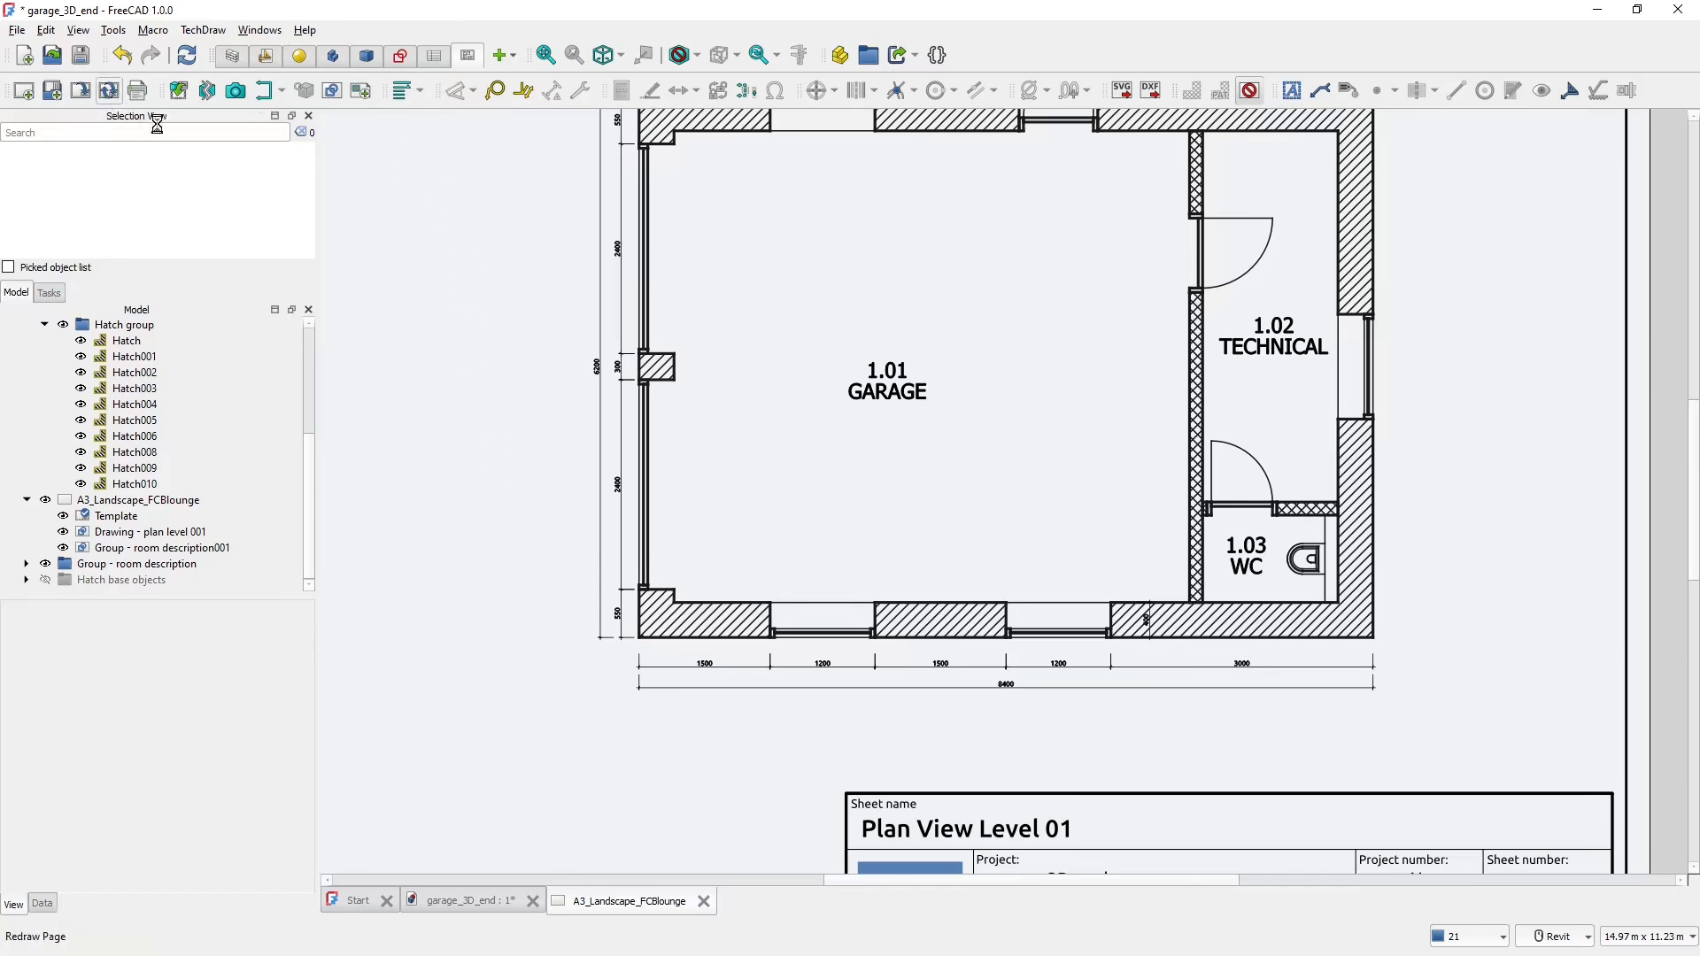
- Export the Plan View Level 01 sheet as a PDF named tutorial in the Documents folder
scroll(1089, 549, up, 2)
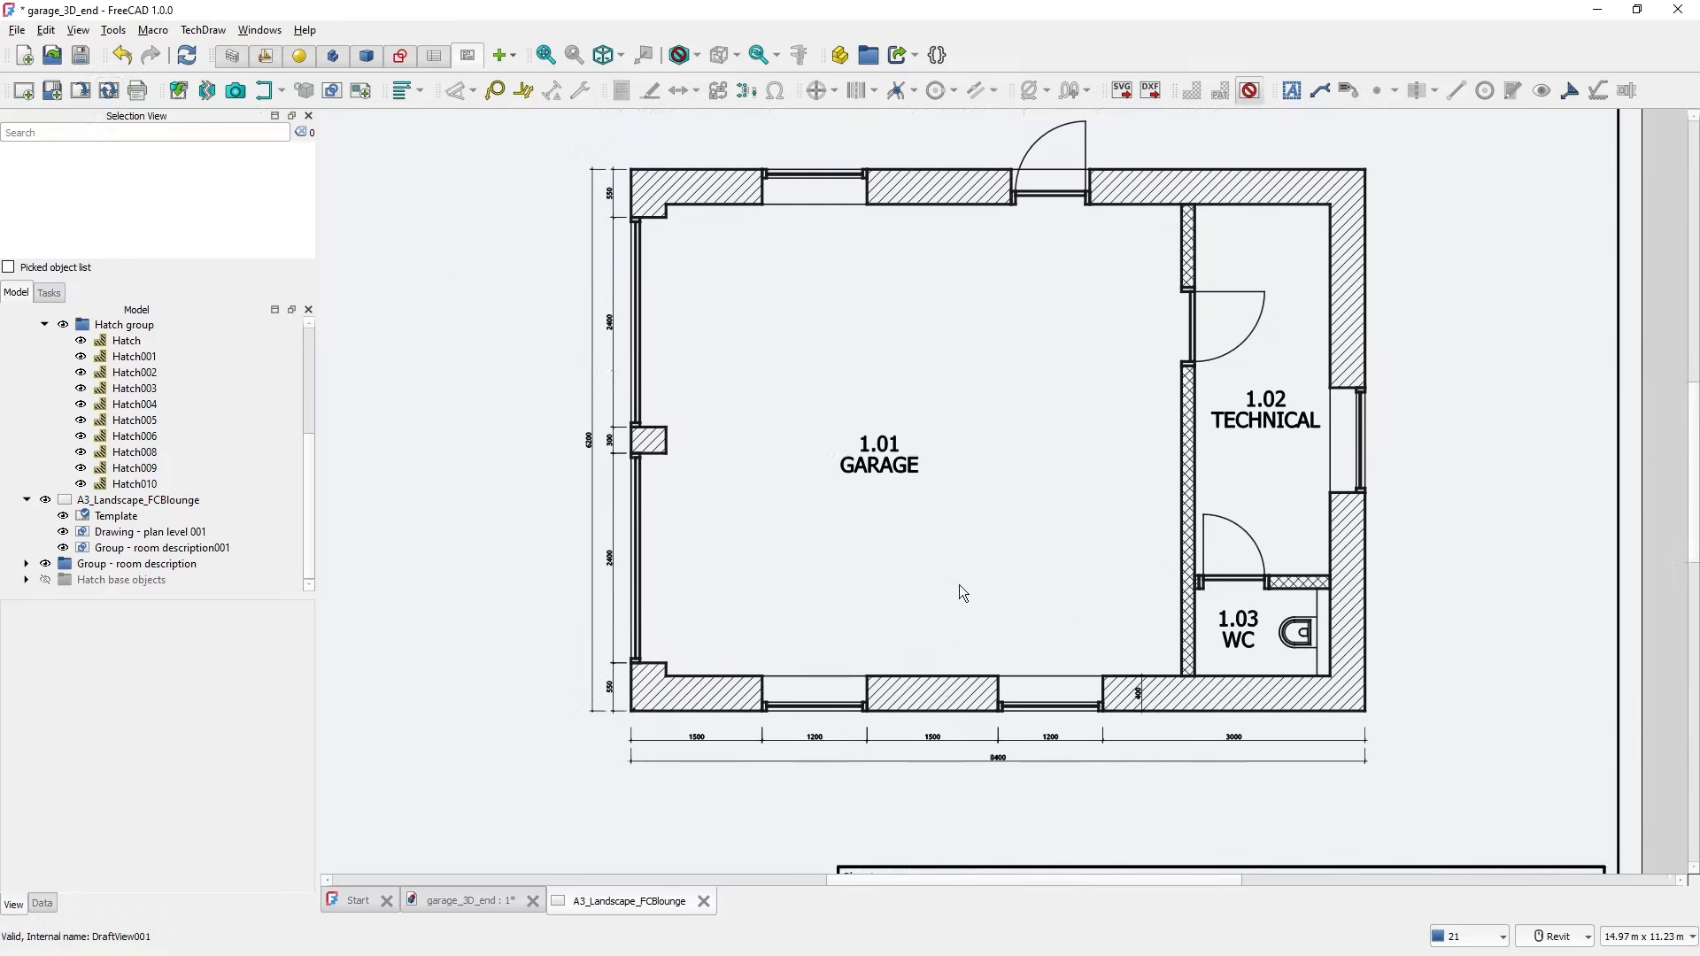
scroll(962, 592, down, 2)
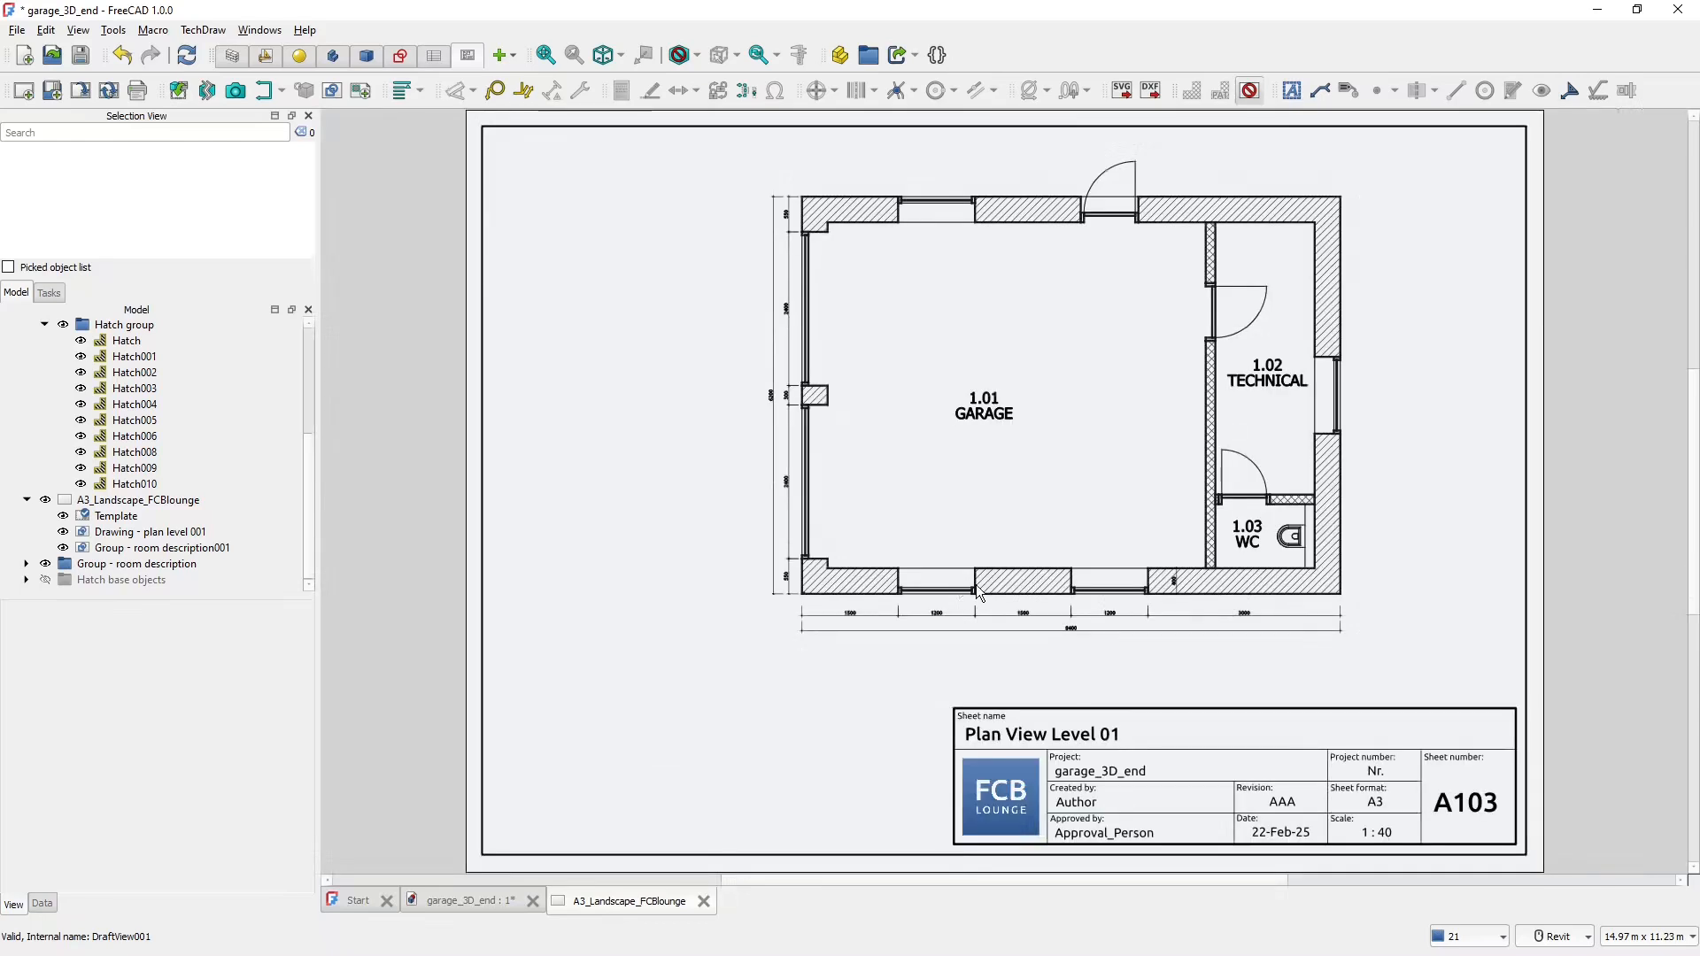
click(1015, 593)
right_click(1068, 299)
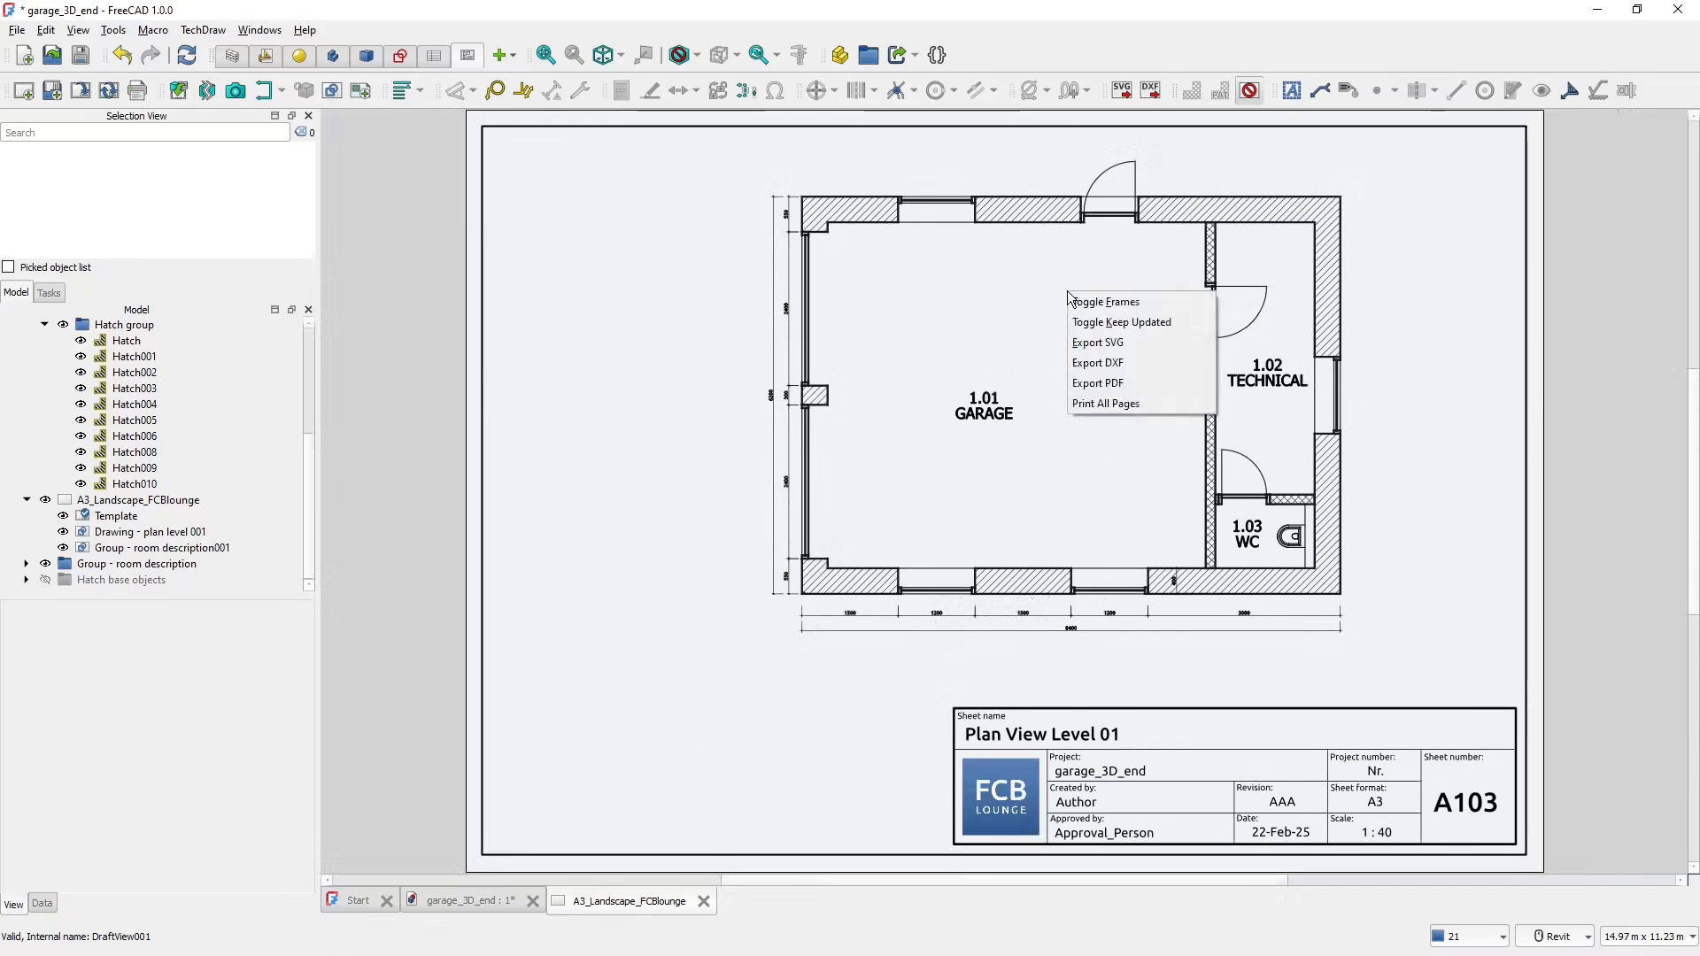
click(1123, 389)
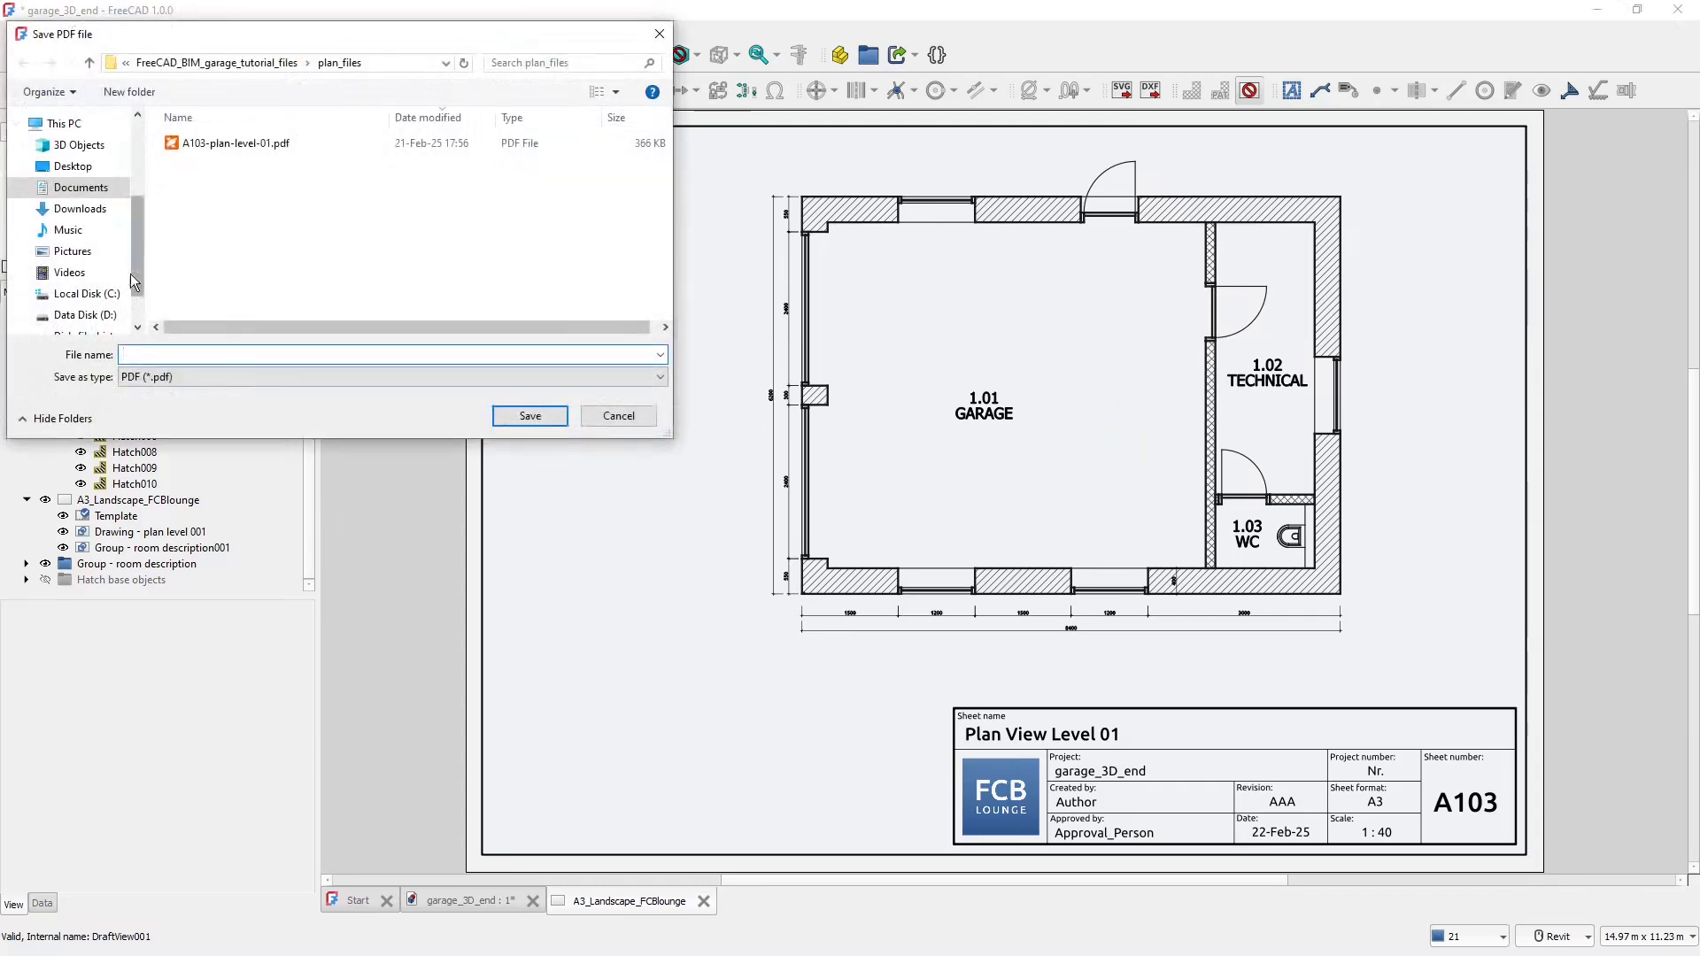
click(81, 187)
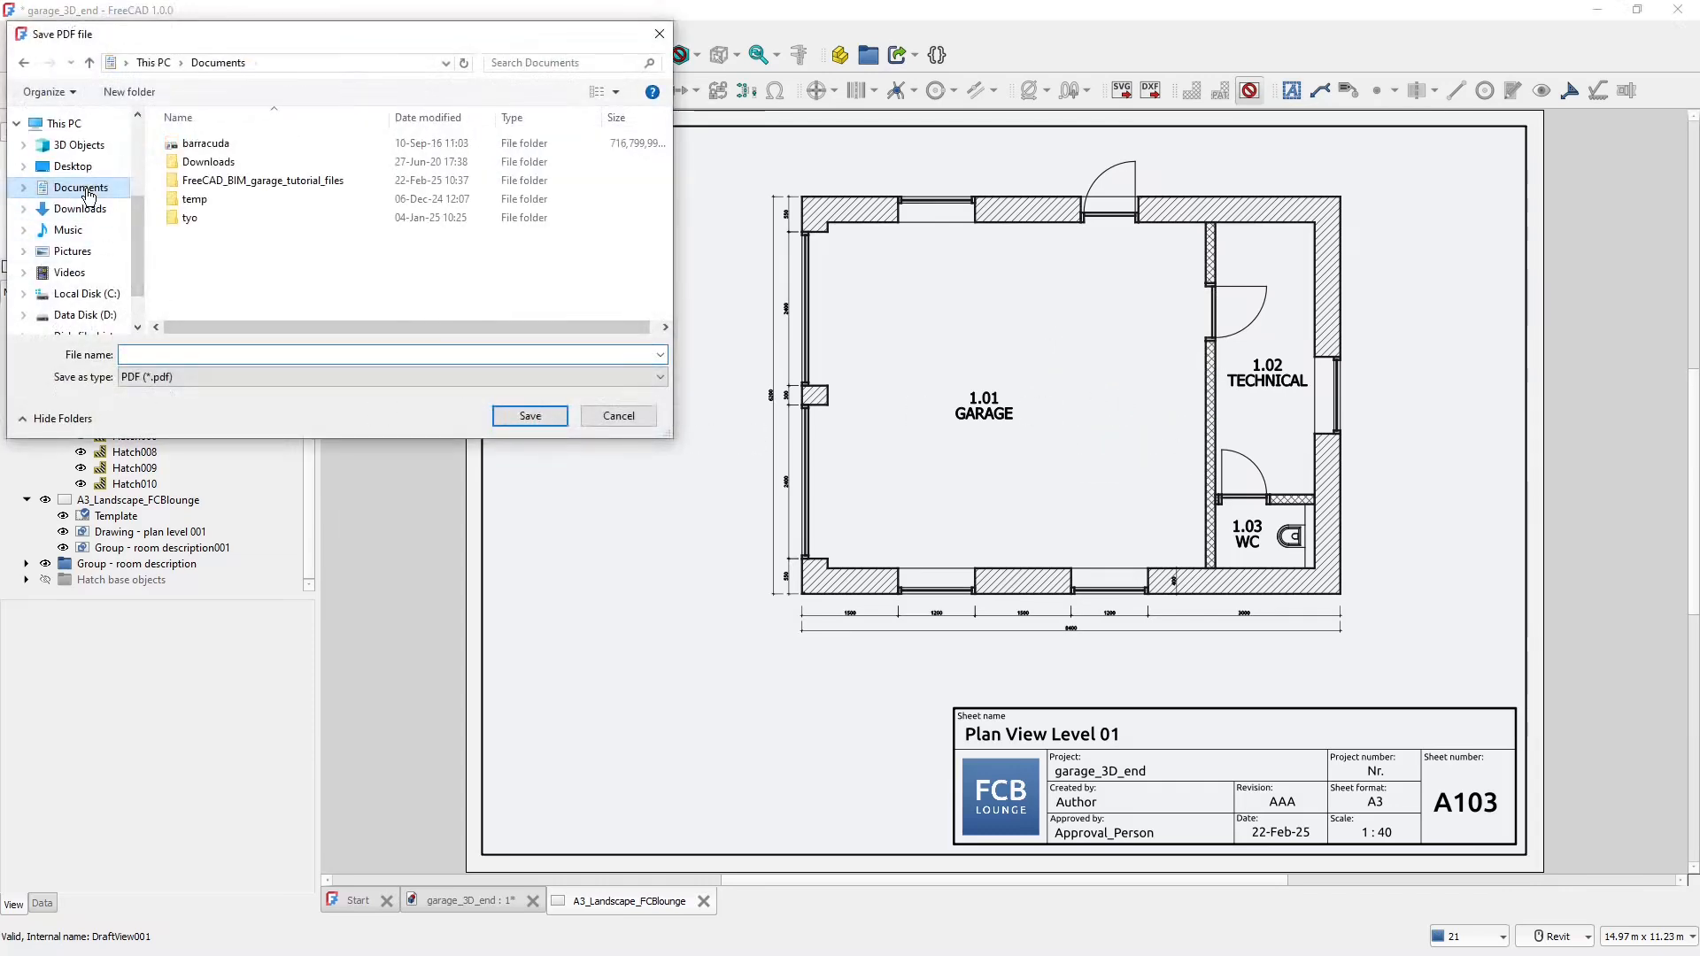
click(172, 355)
text(tutorial)
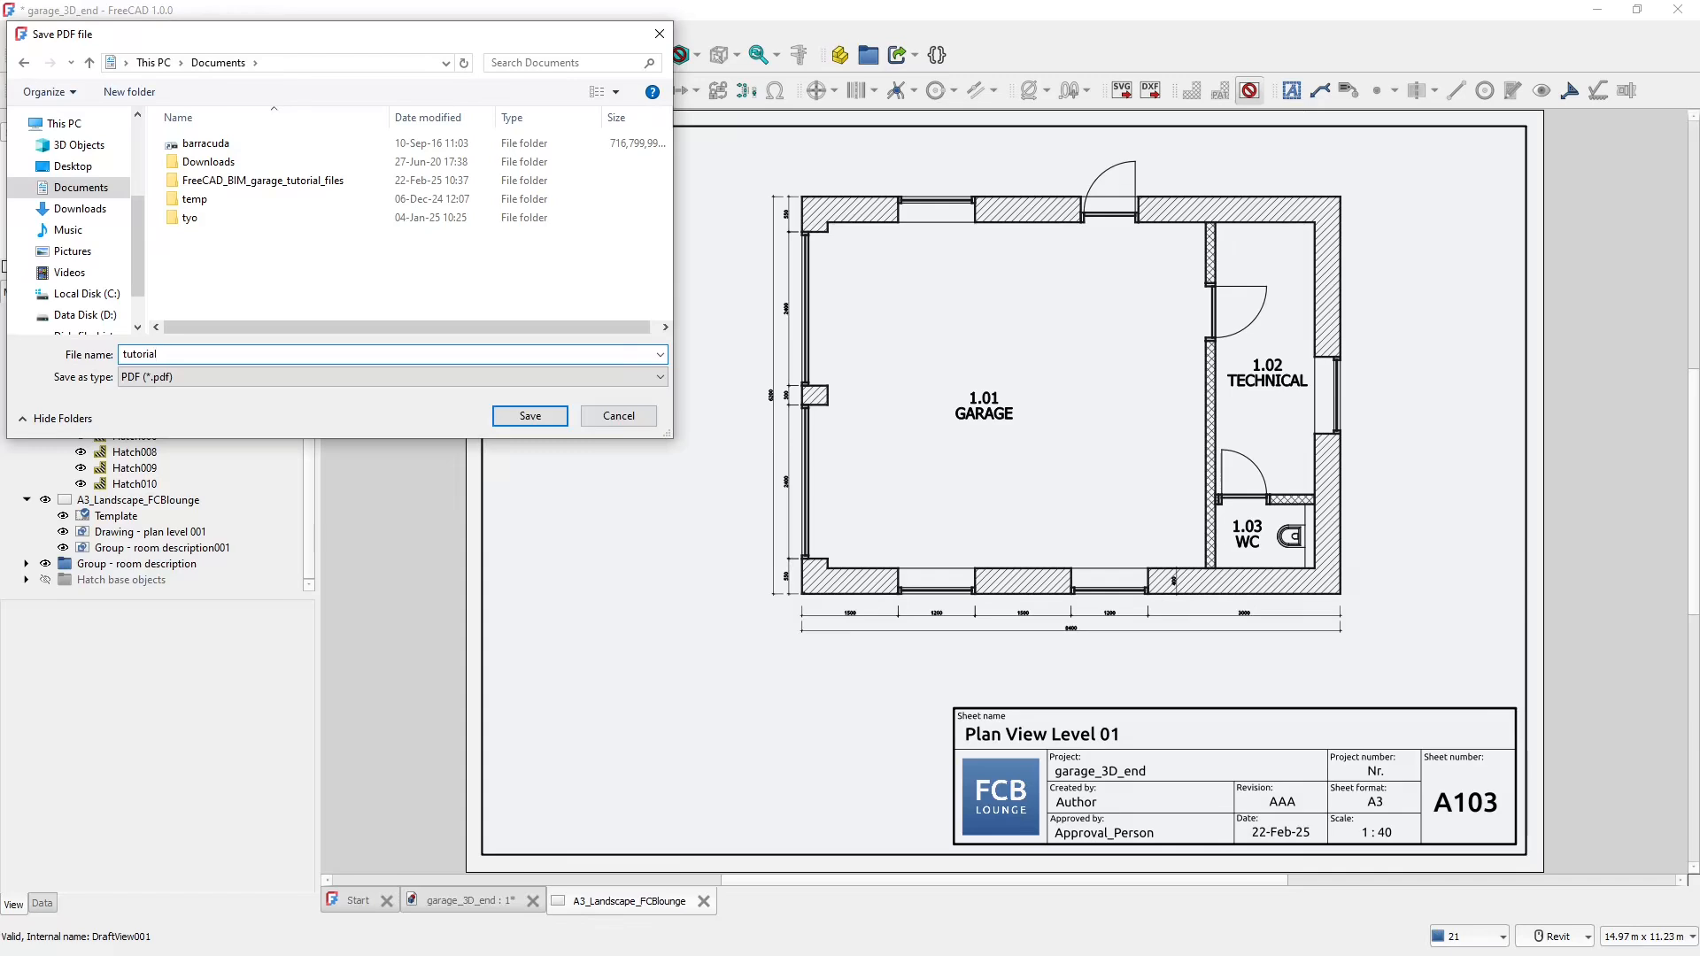
key(Return)
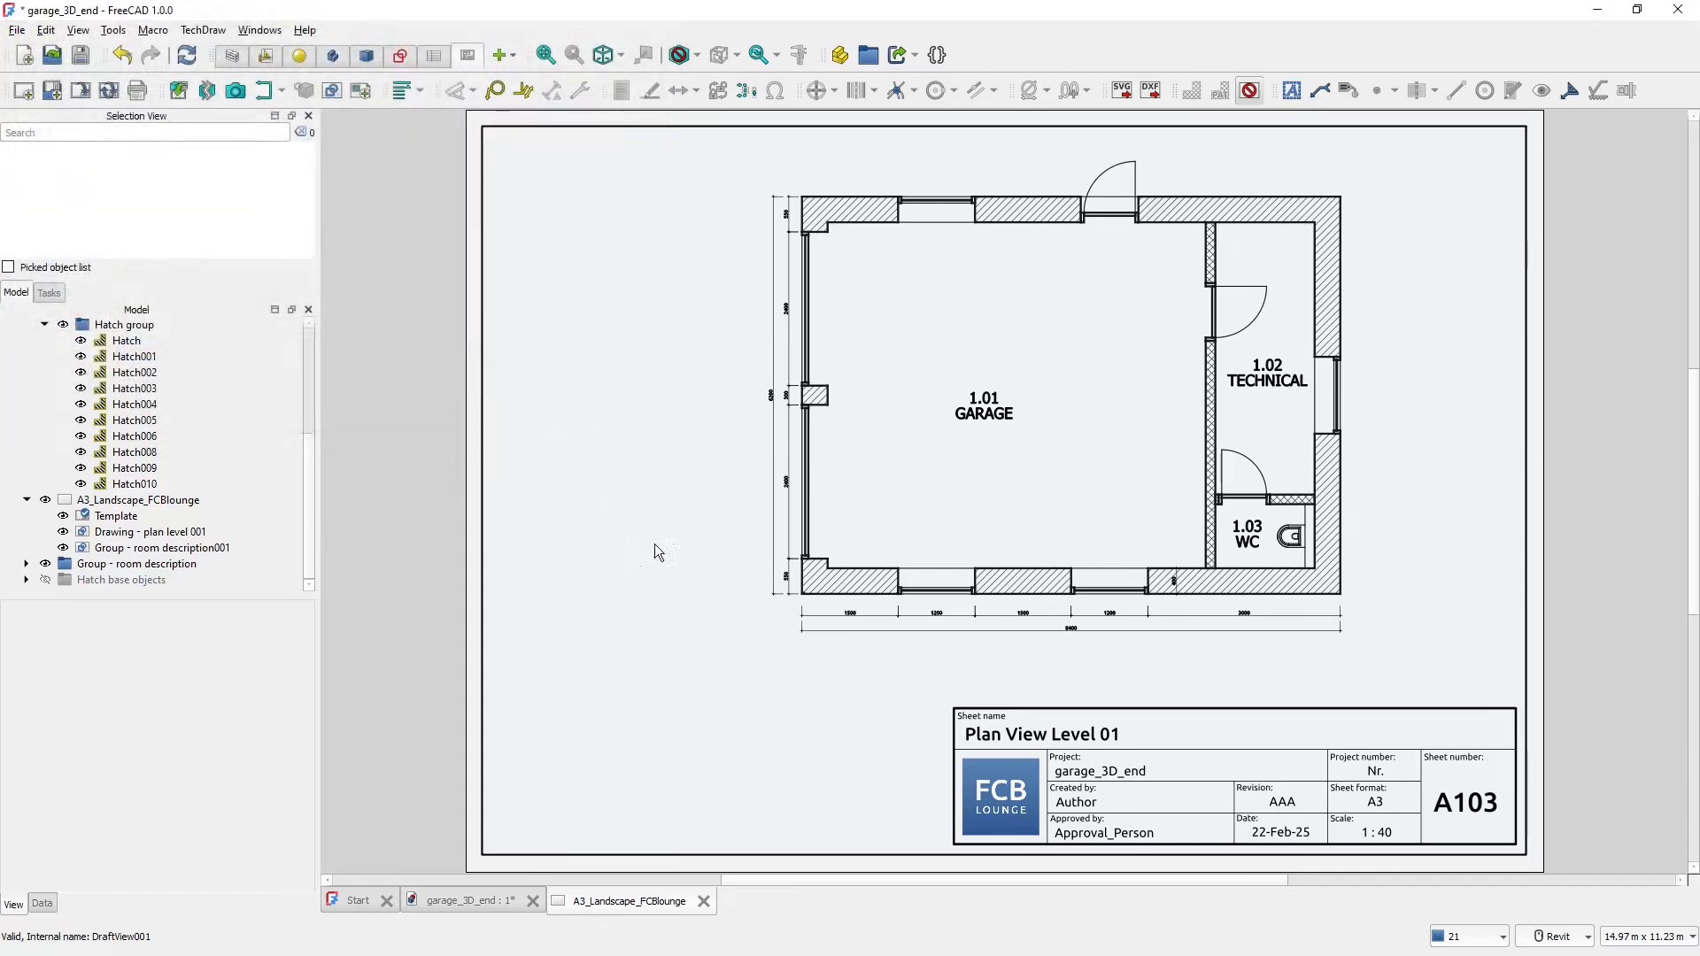
- Open tutorial.pdf from the Documents folder, examine the hatches and dimensions up close, and return to FreeCAD
key(alt+Tab)
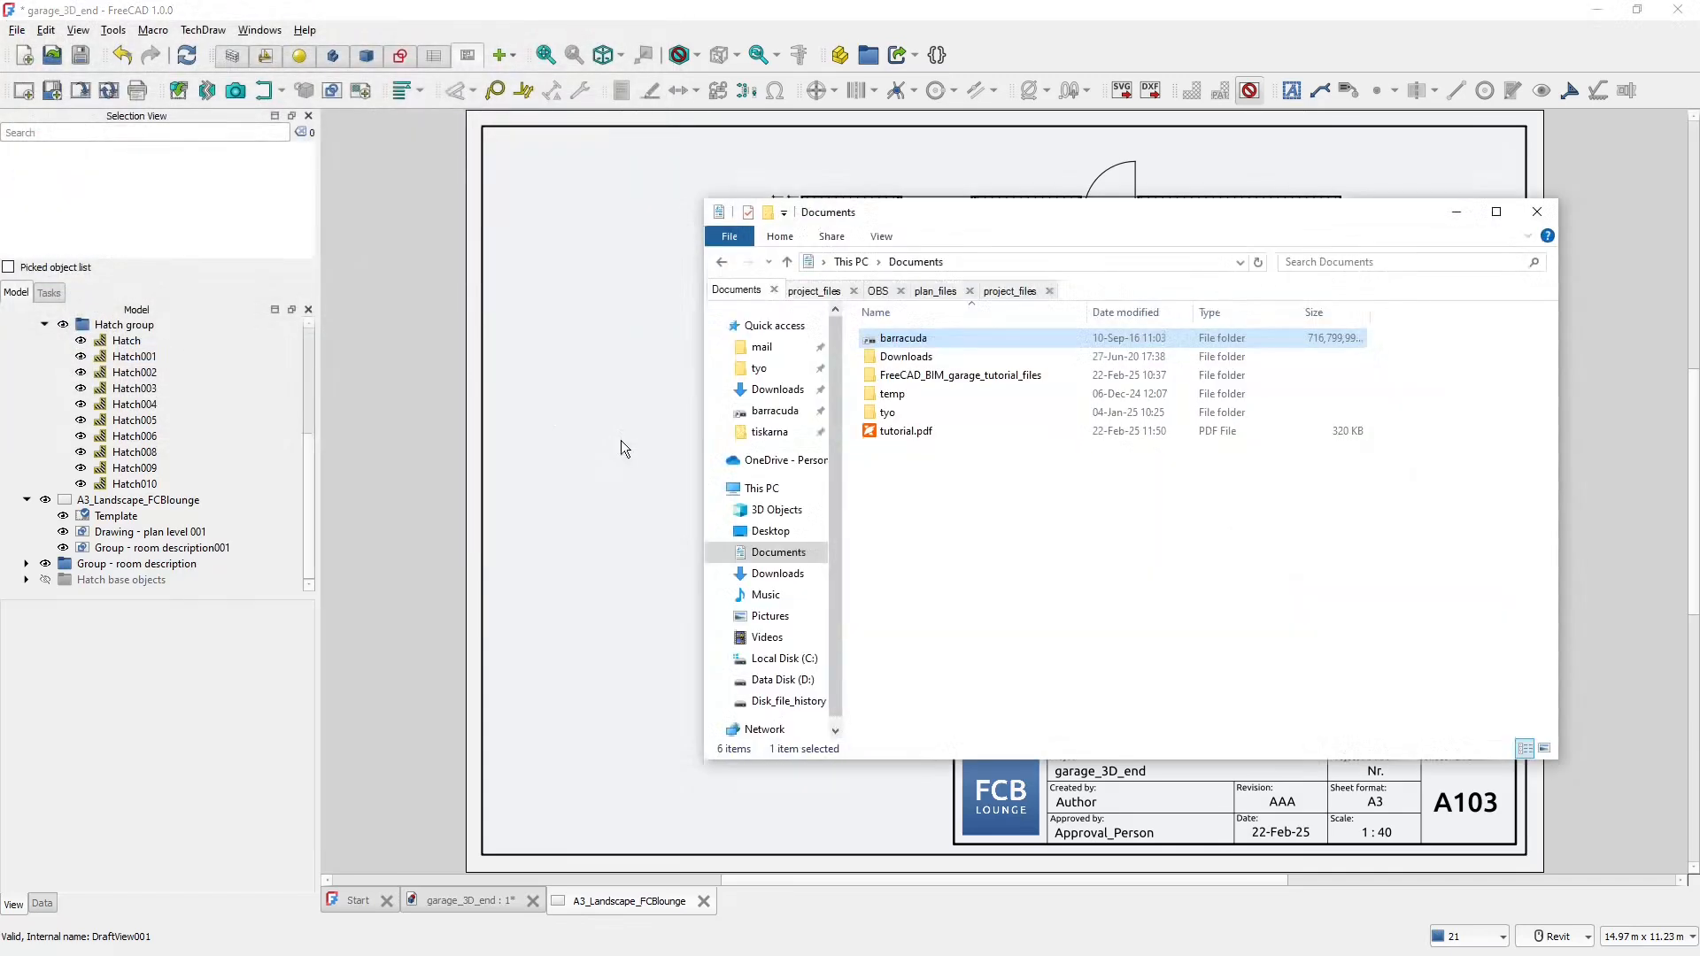
click(898, 437)
double_click(898, 437)
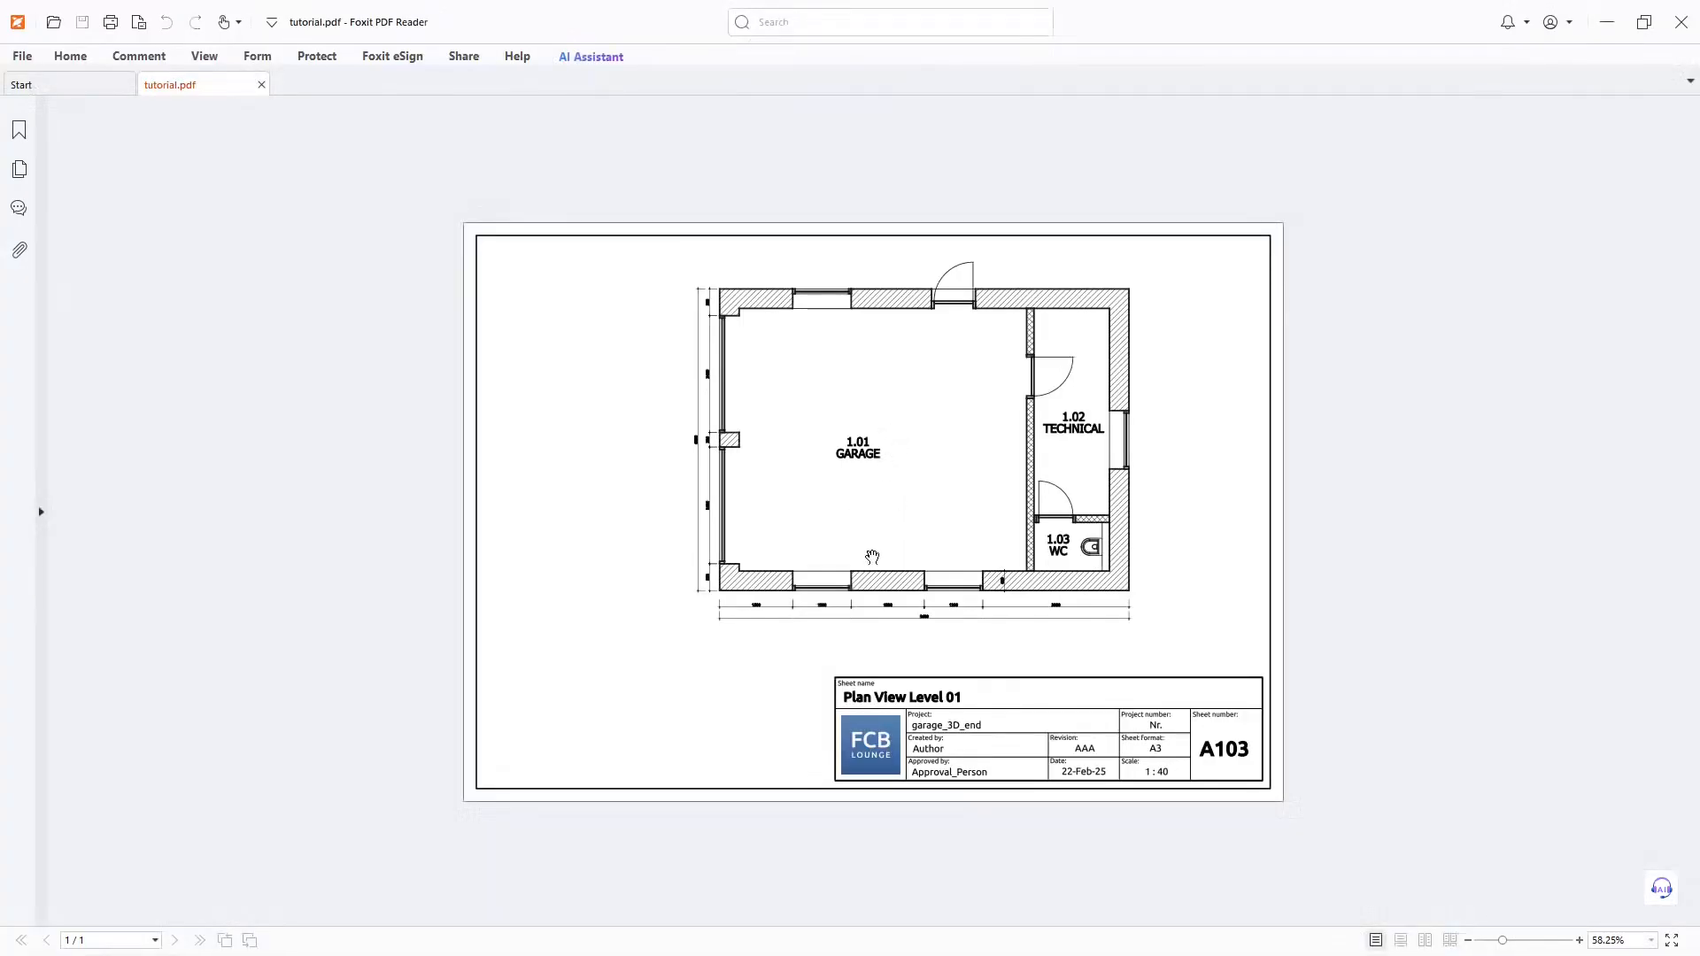
ctrl+scroll(872, 557, up, 1)
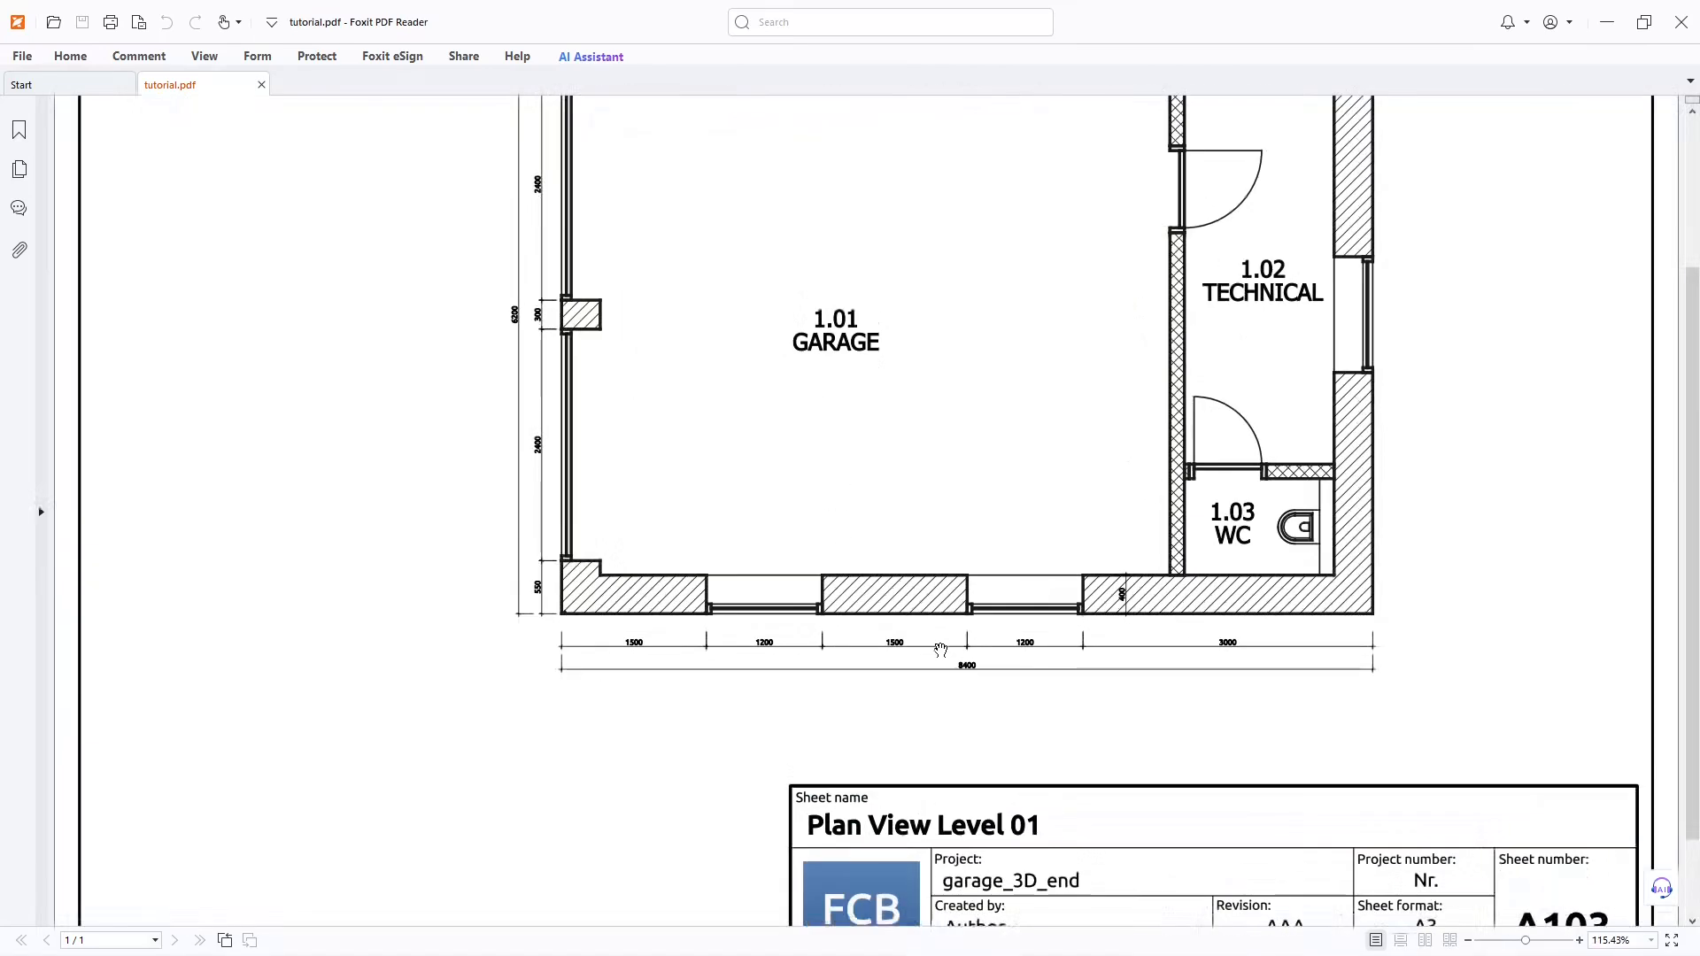
ctrl+scroll(921, 656, up, 2)
ctrl+scroll(957, 721, down, 3)
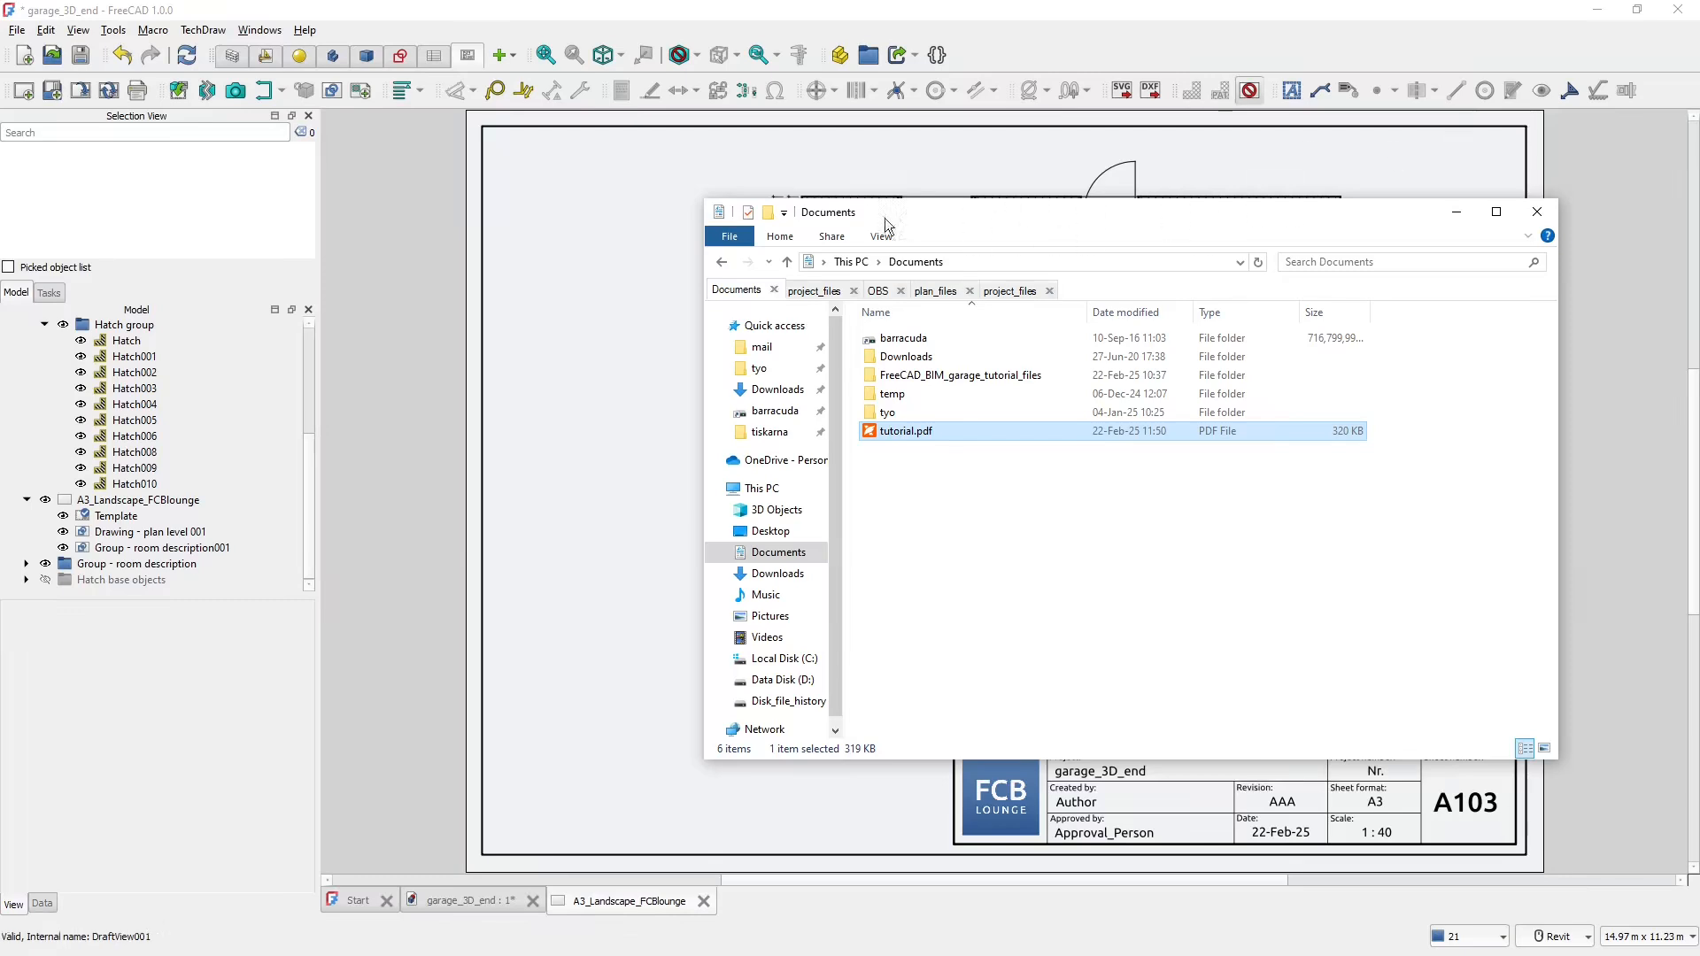
click(648, 284)
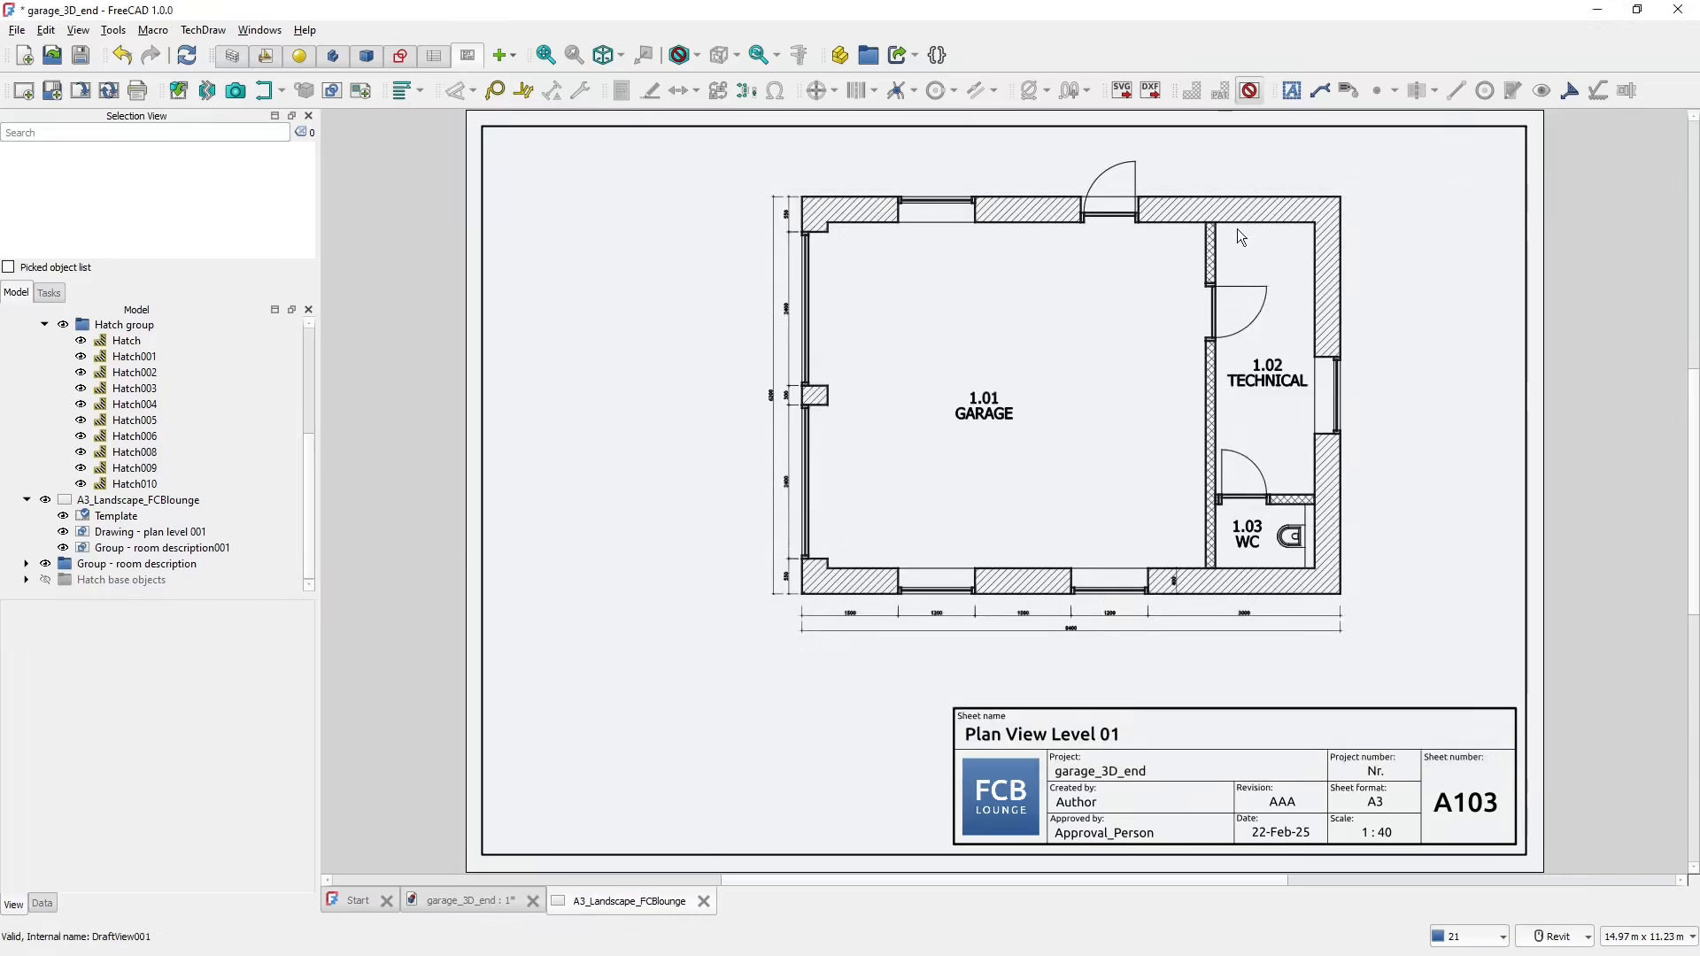
- Return from the sheet to the garage_3D_end model and set Fuse Arch to true for Shape2DView - projection
scroll(1215, 503, up, 8)
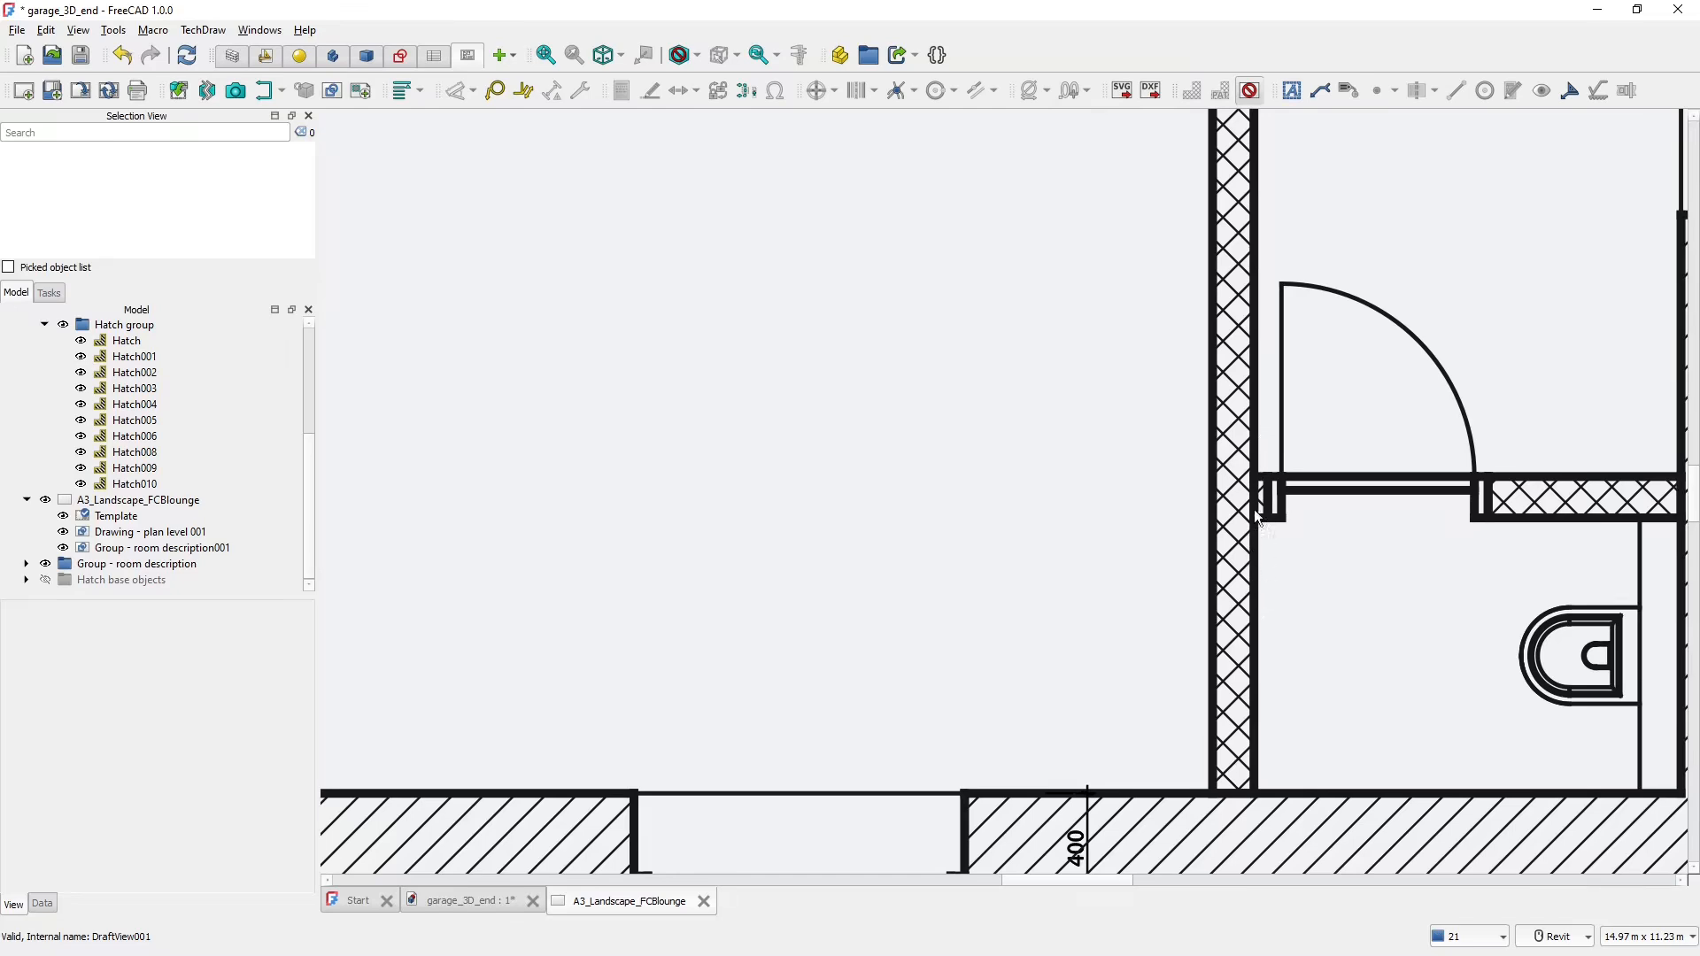
scroll(1239, 523, down, 8)
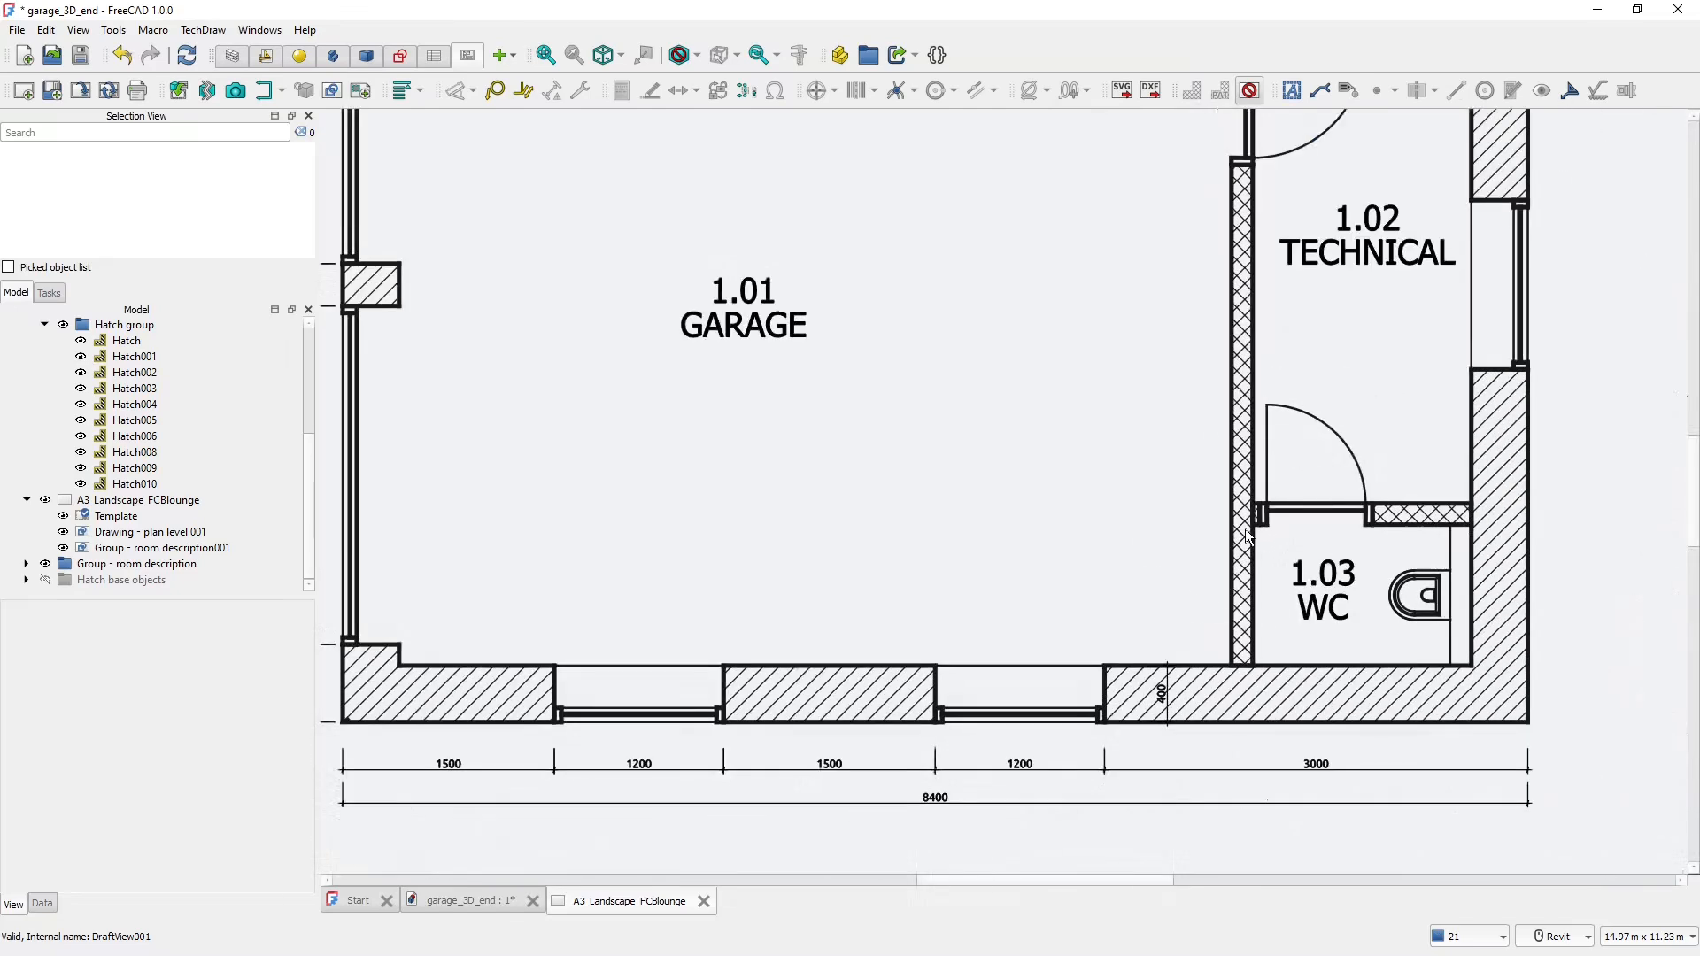
middle_drag(1144, 413, 1140, 442)
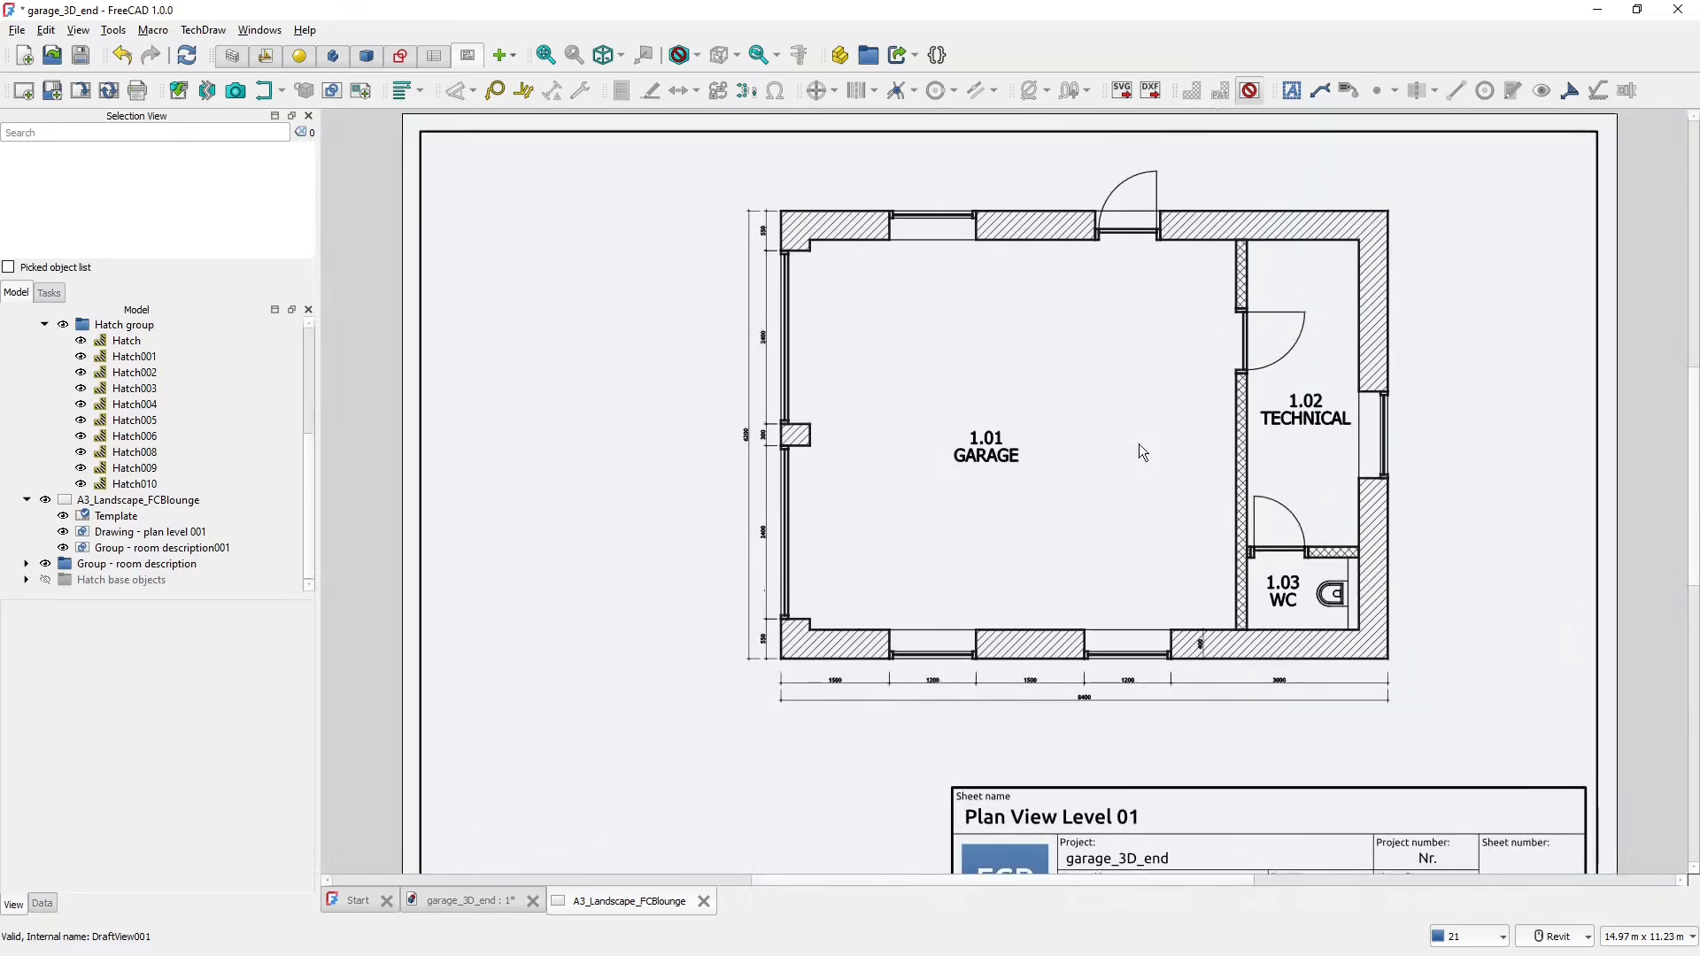
click(475, 901)
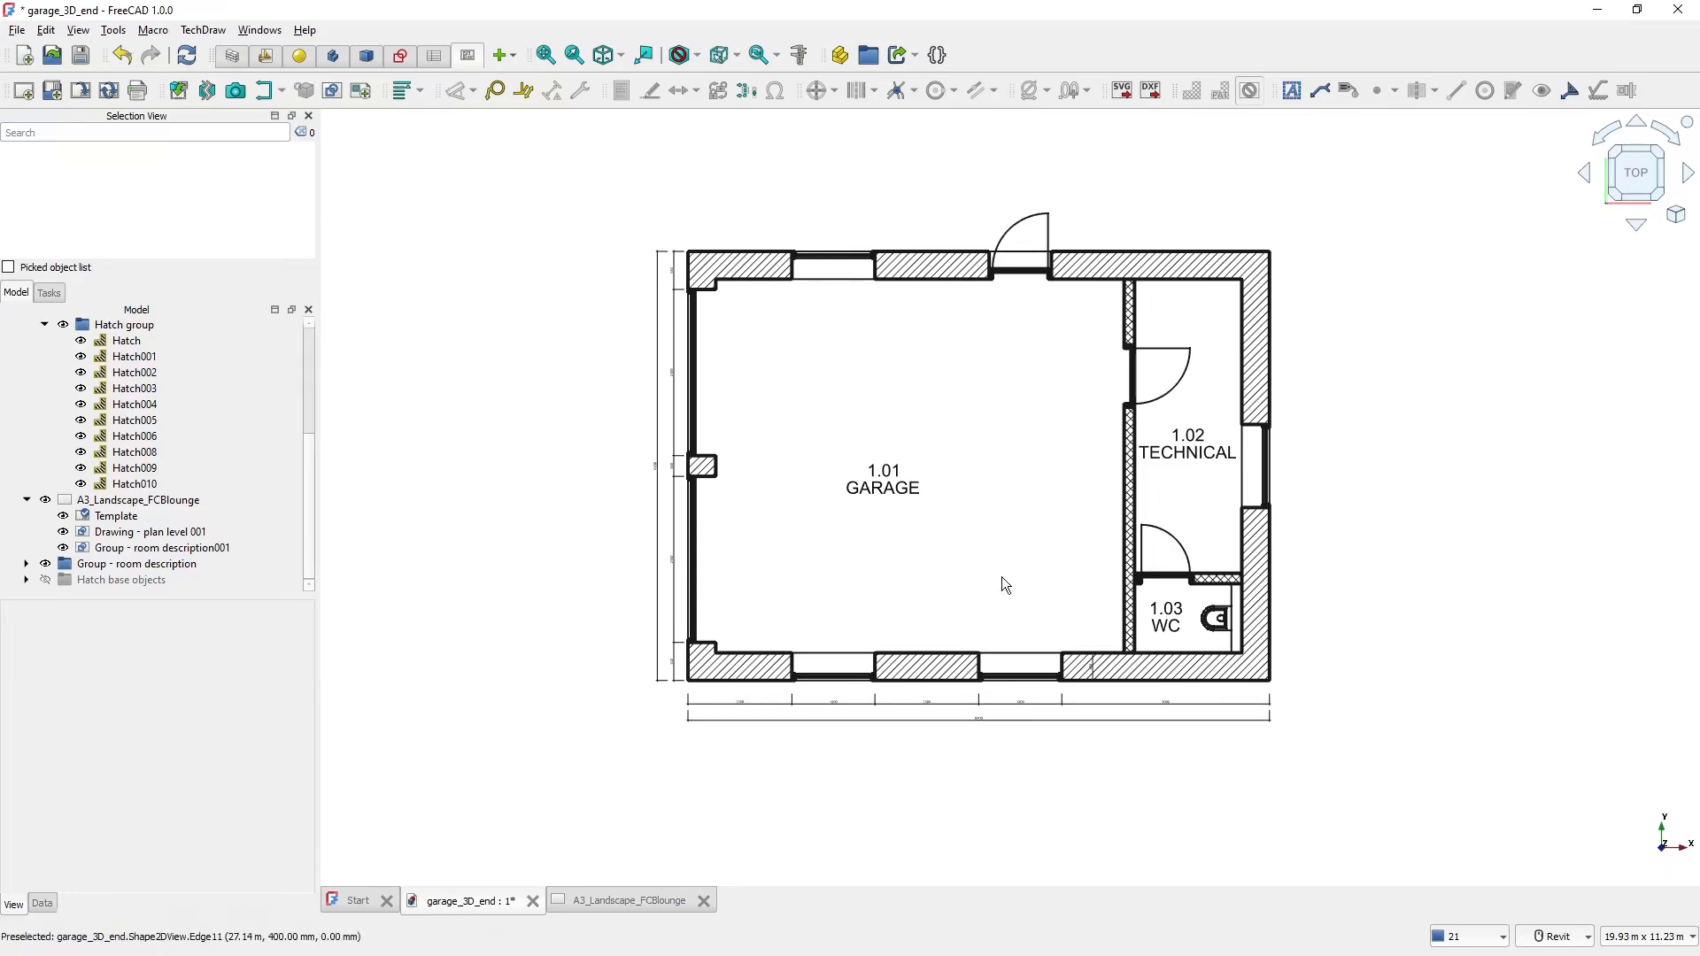
click(44, 326)
scroll(81, 385, up, 1)
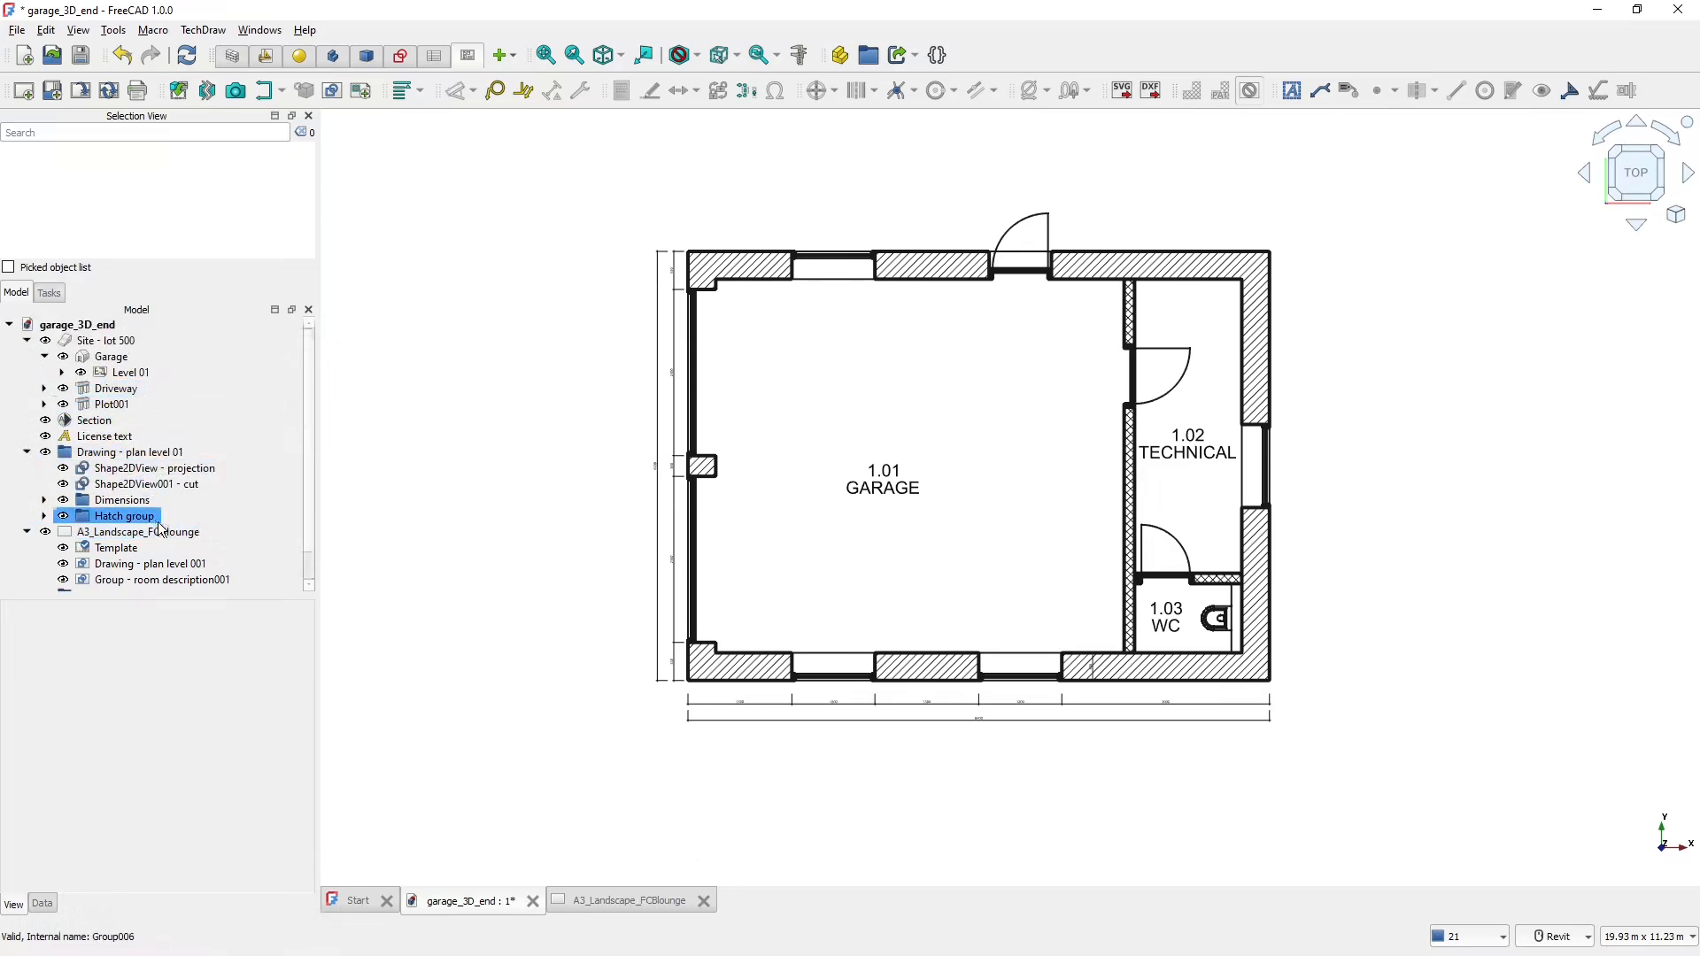
click(146, 472)
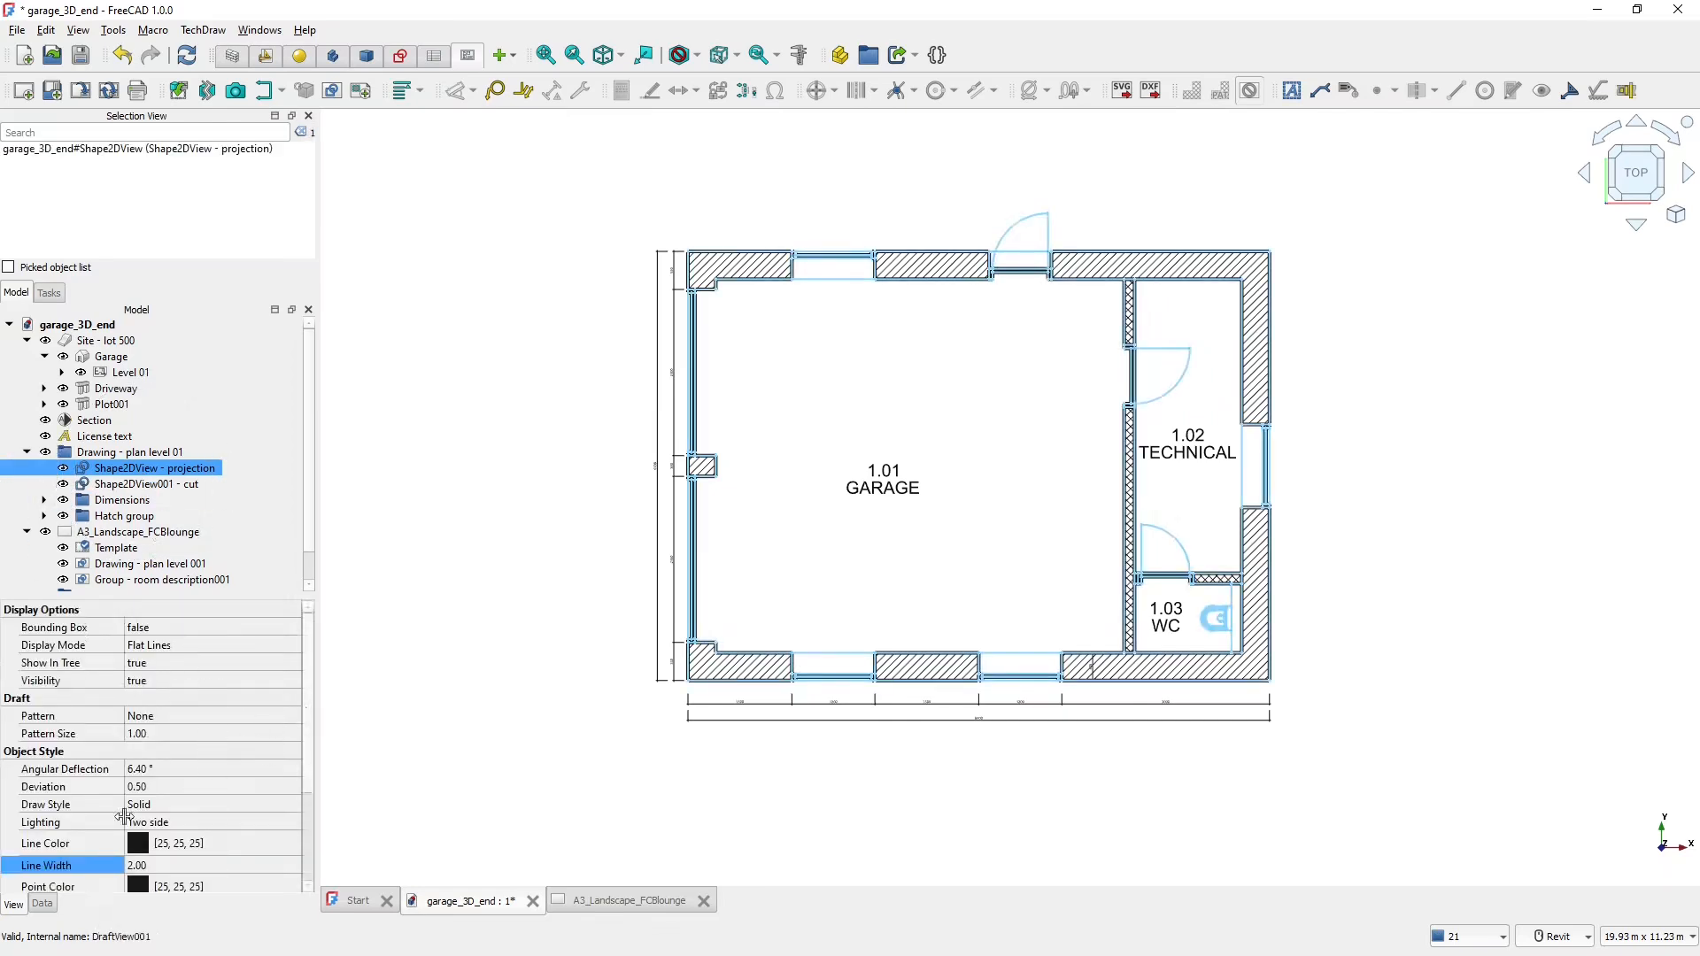
click(43, 904)
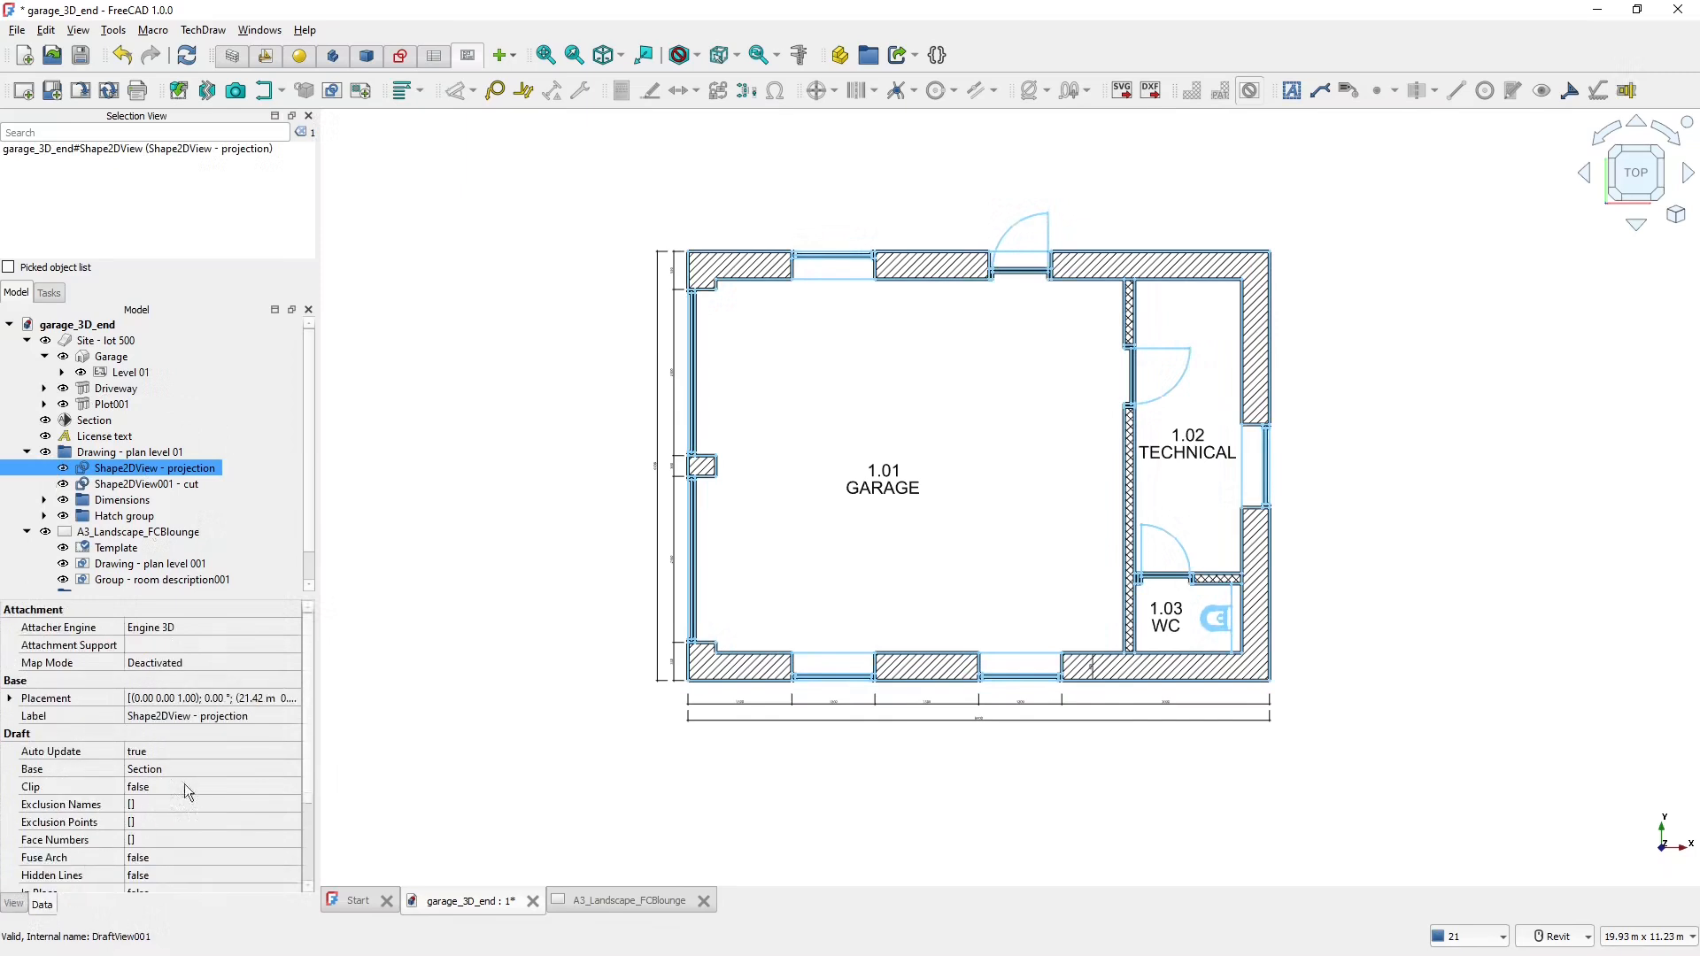
click(152, 861)
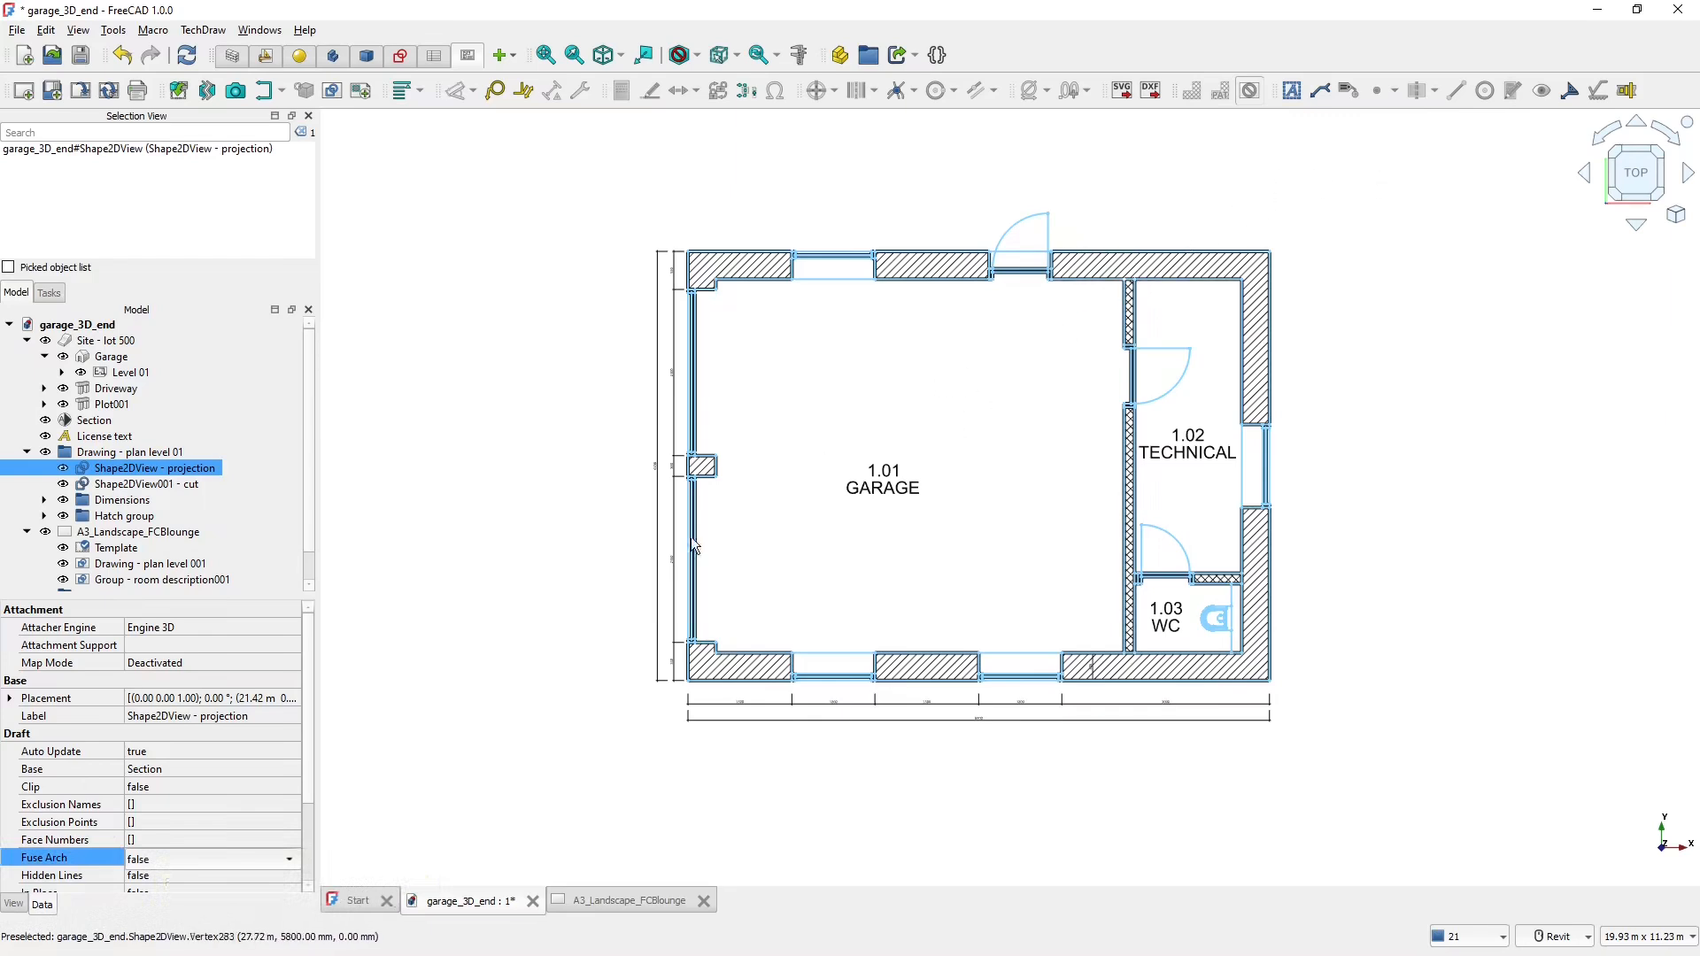
click(290, 858)
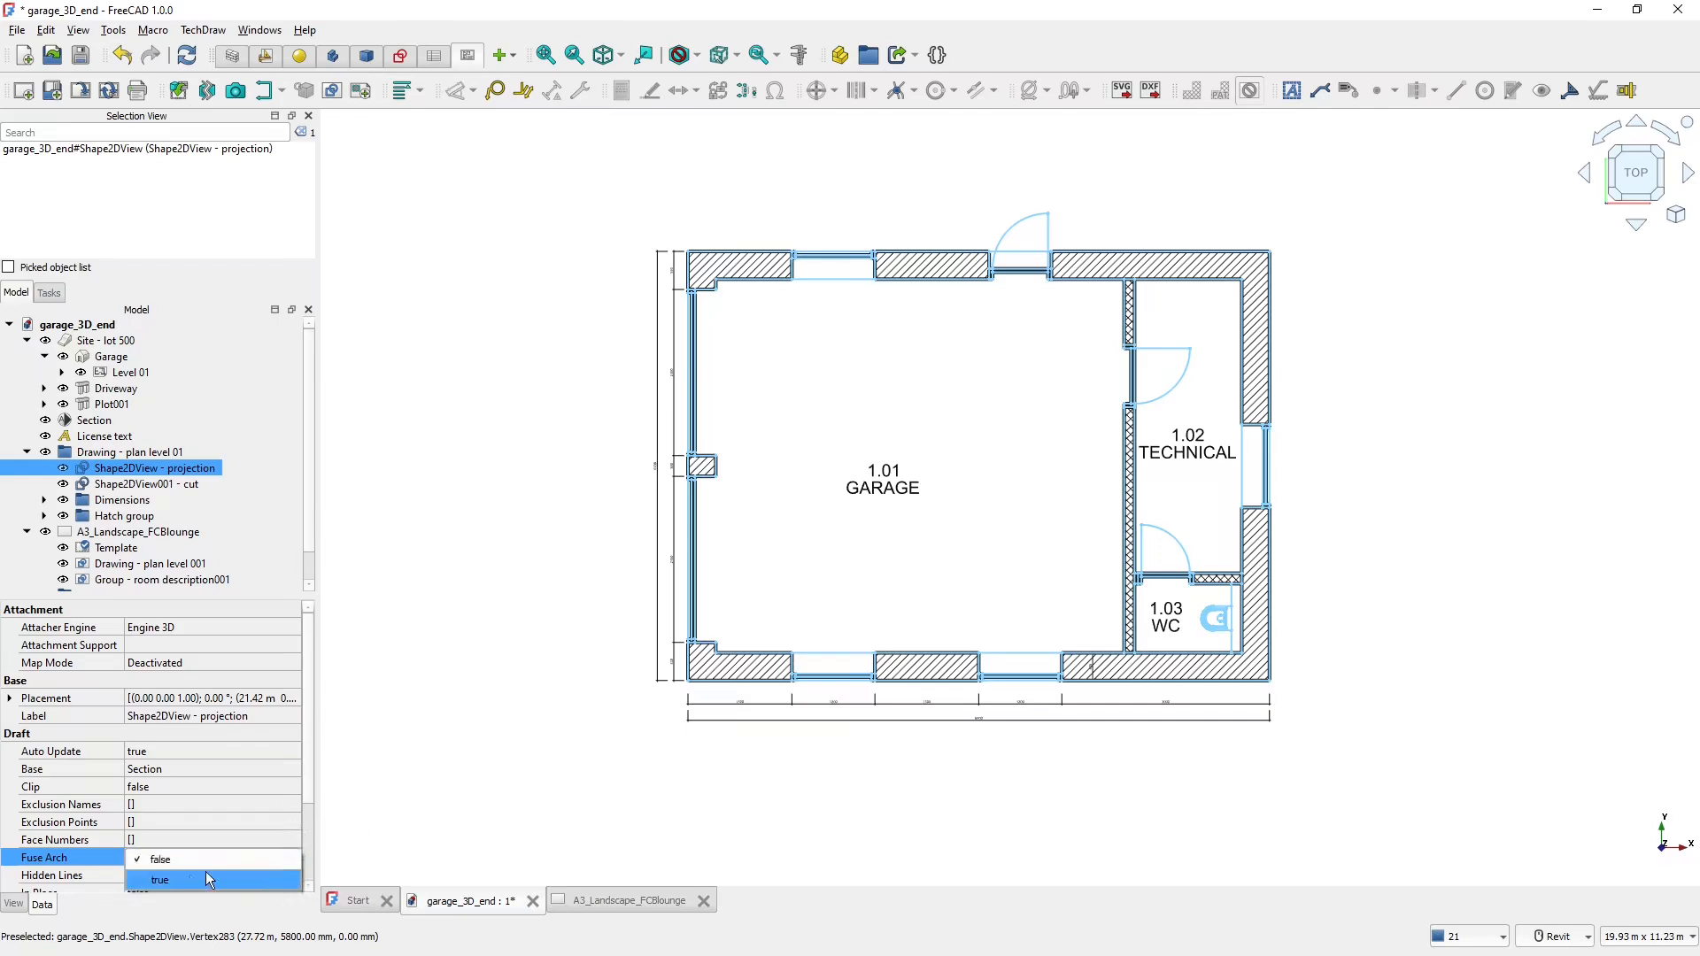
click(182, 879)
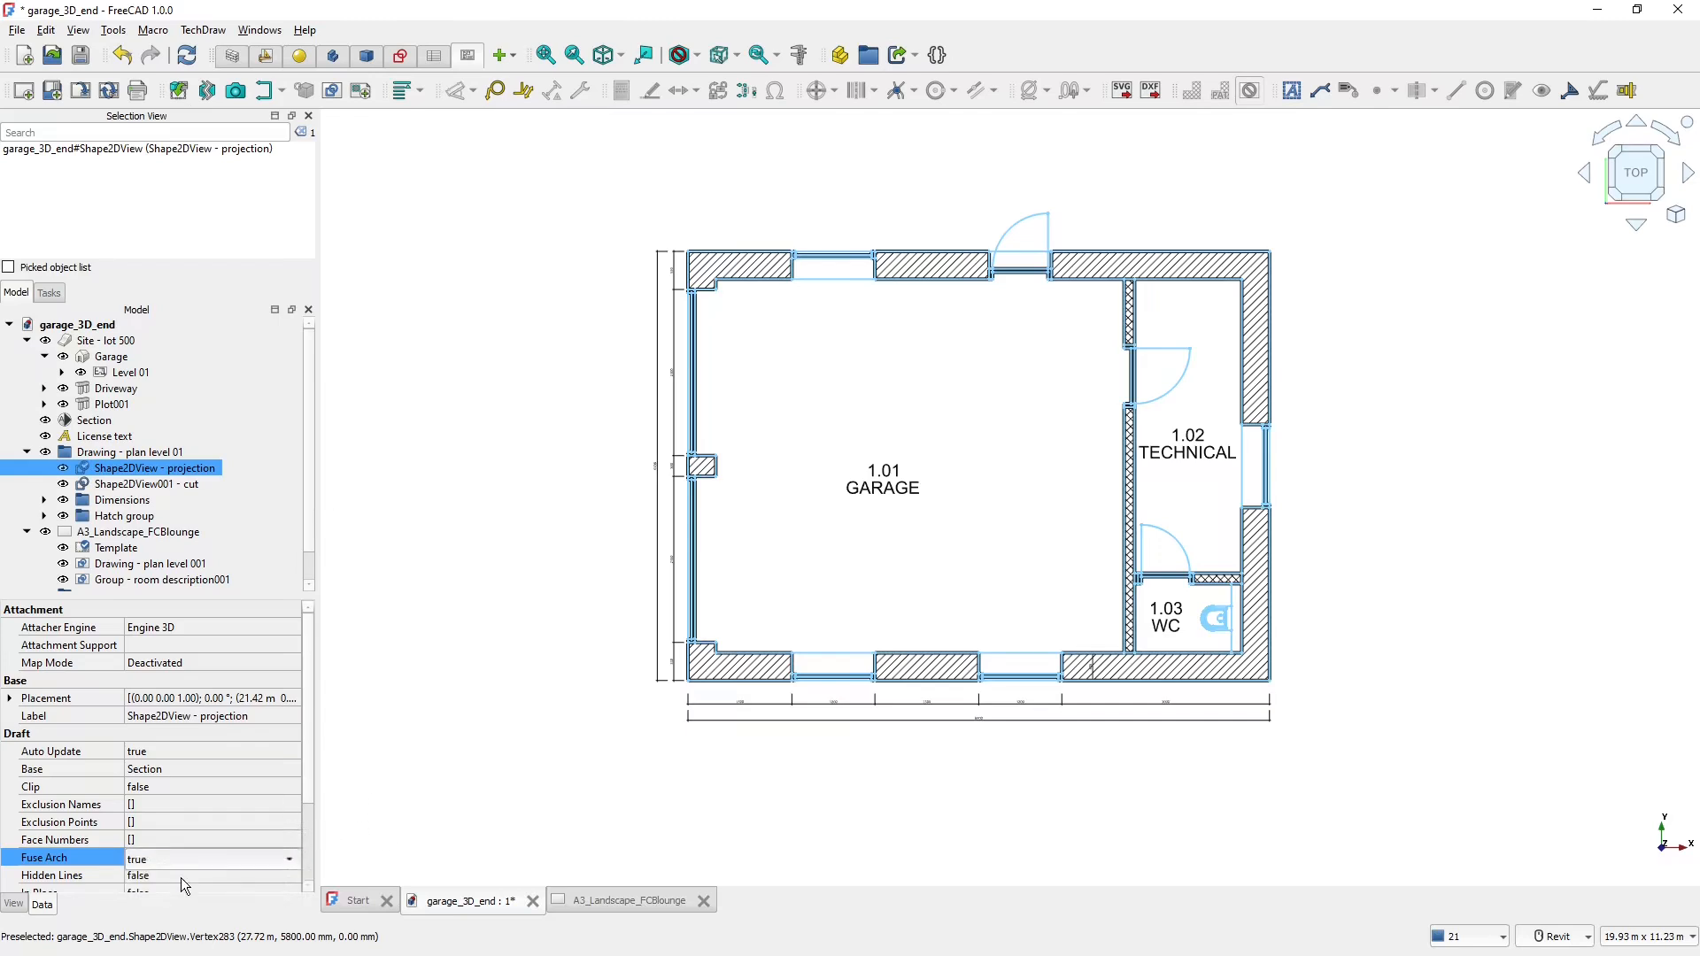
- Set Fuse Arch to true for Shape2DView001 - cut and recompute the plan
ctrl+click(191, 486)
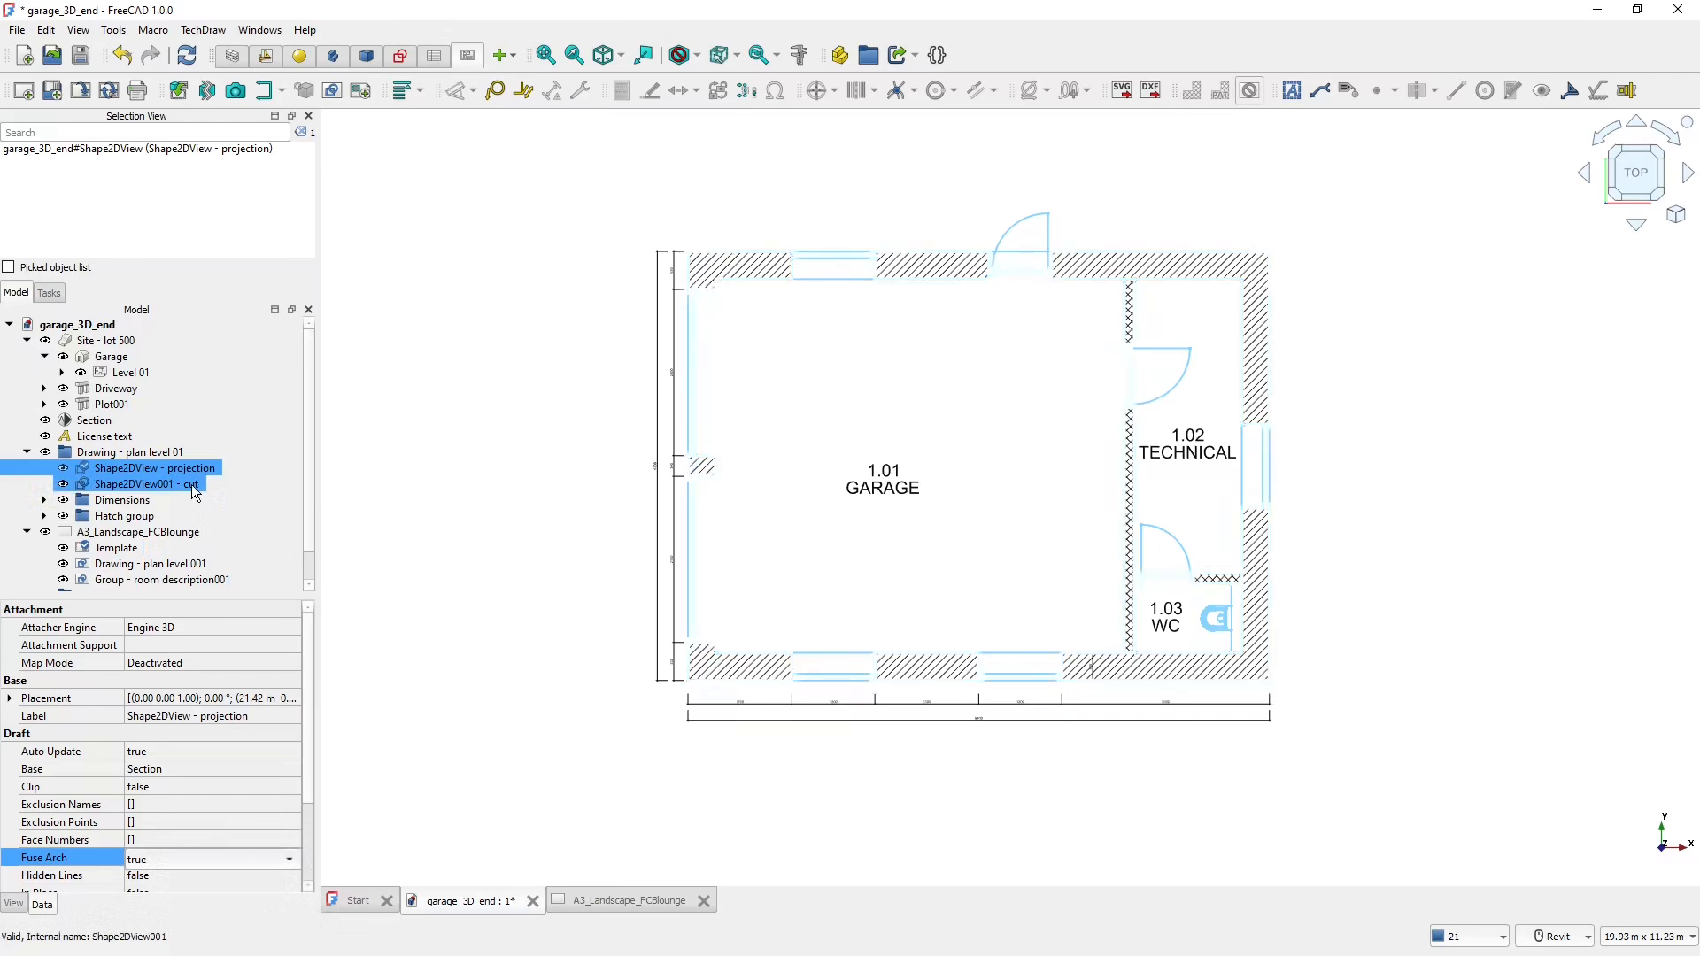
click(191, 485)
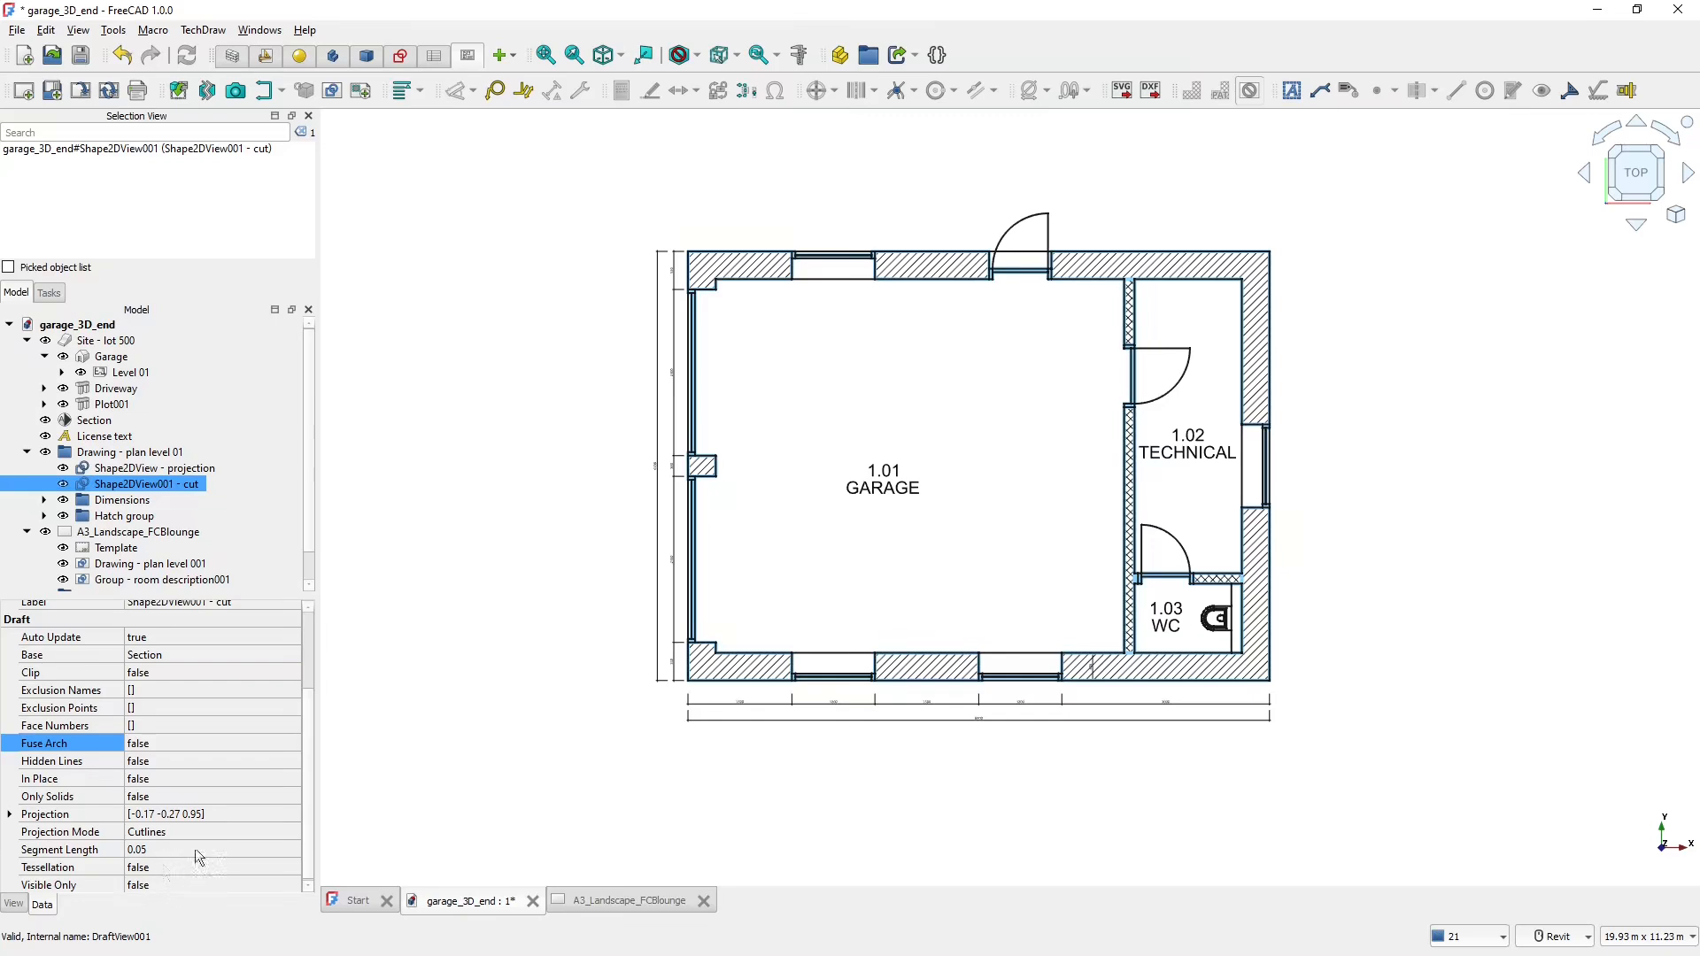
click(151, 743)
click(151, 744)
click(159, 768)
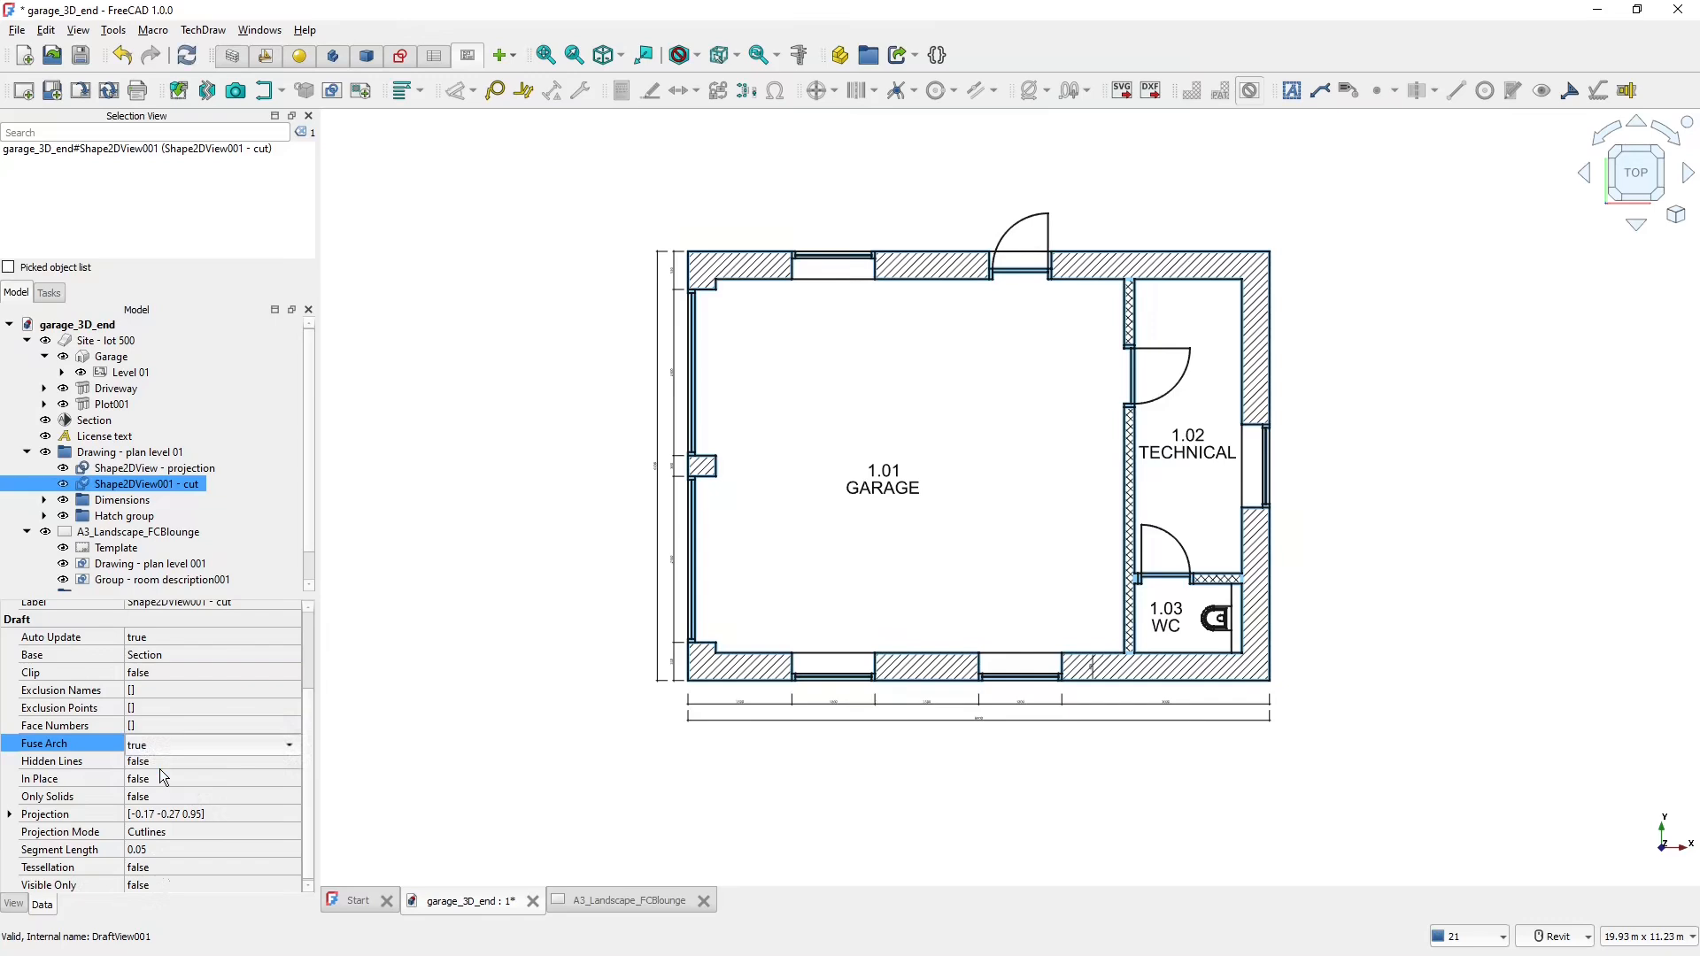
click(880, 588)
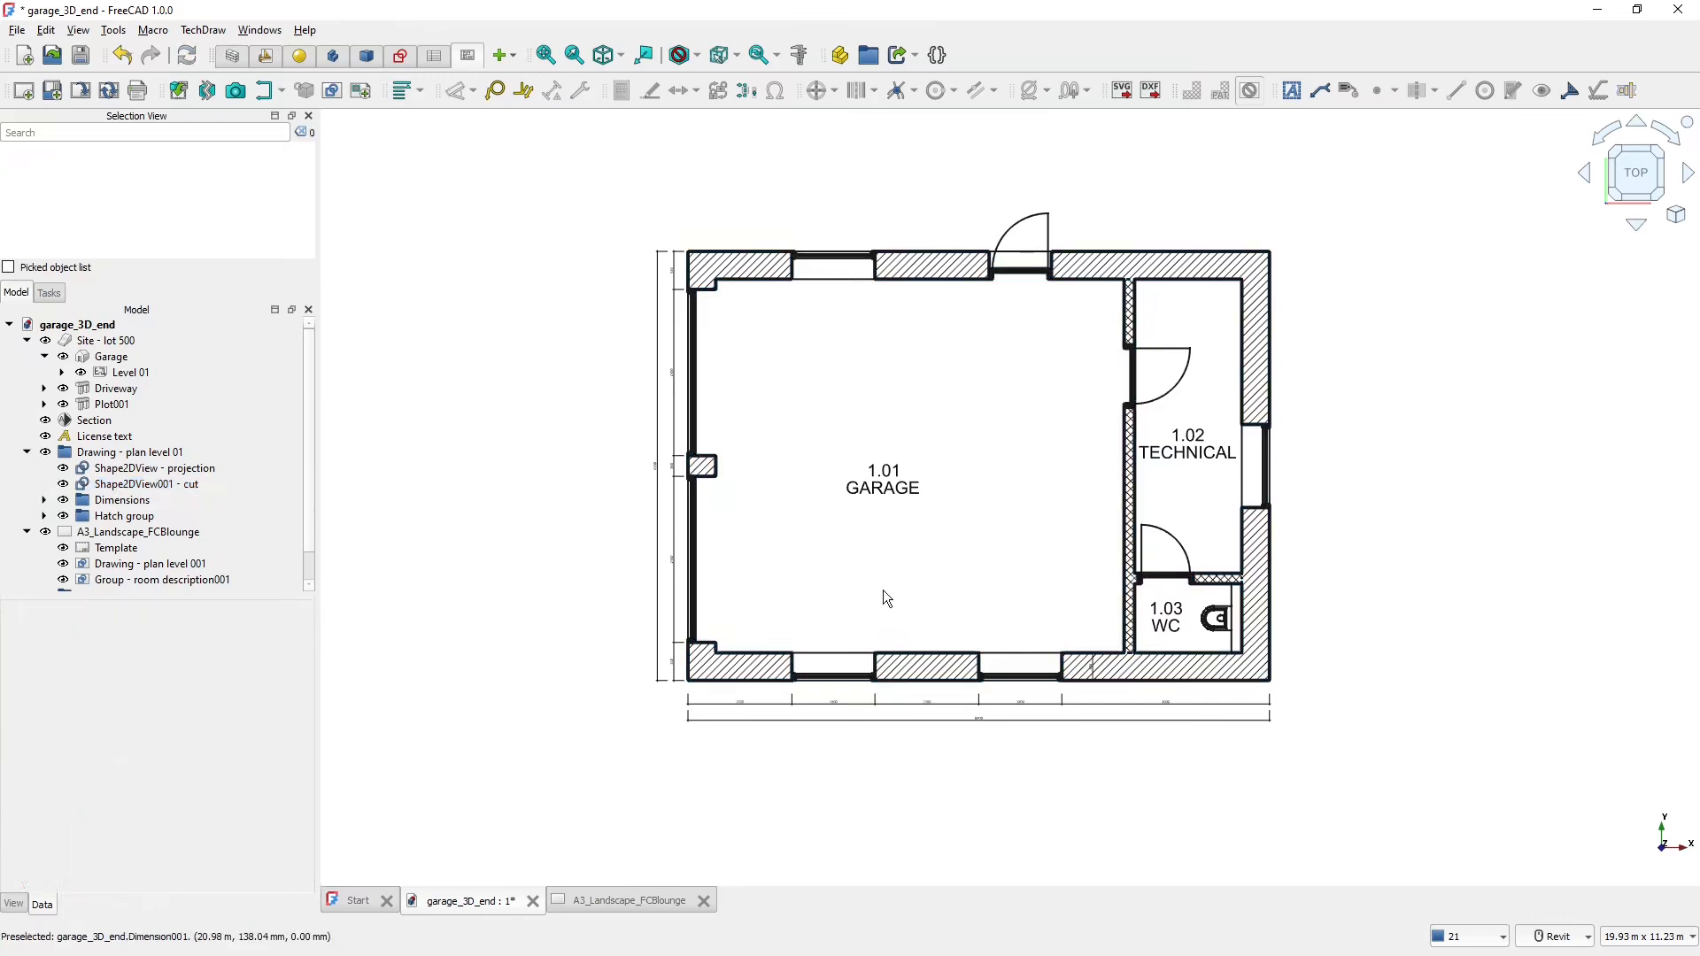
- Examine where the partition walls meet each other and the outer walls around the technical room and WC
scroll(1106, 407, up, 10)
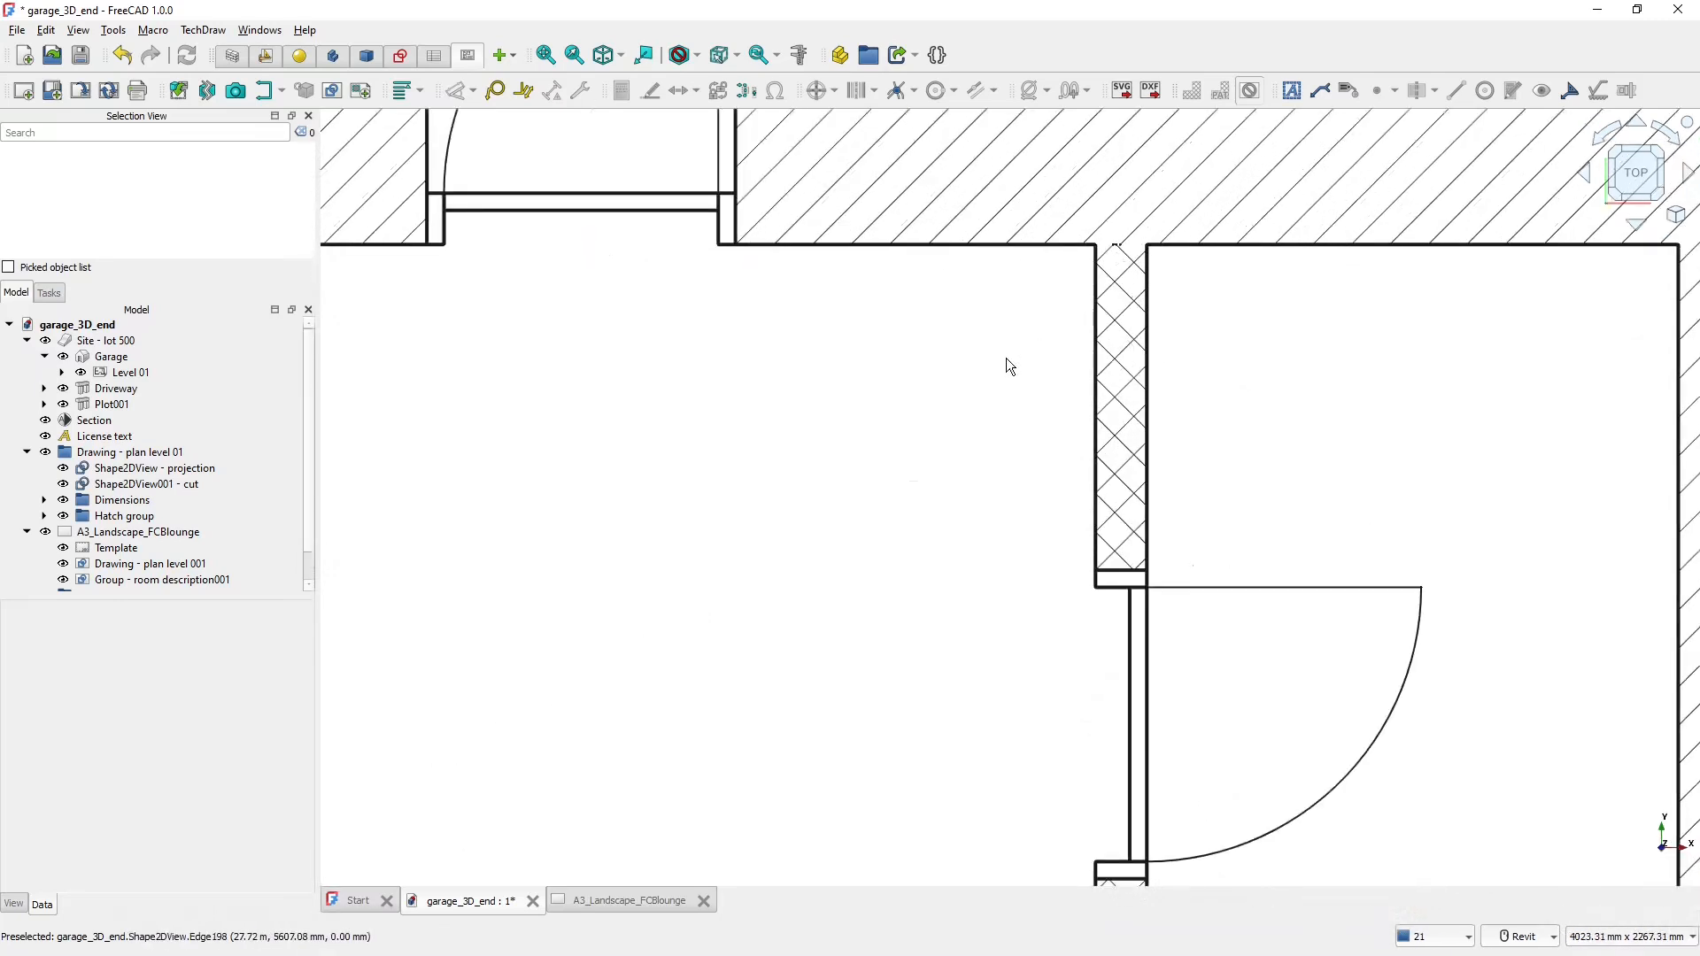
scroll(1062, 333, down, 5)
middle_drag(1064, 594, 935, 251)
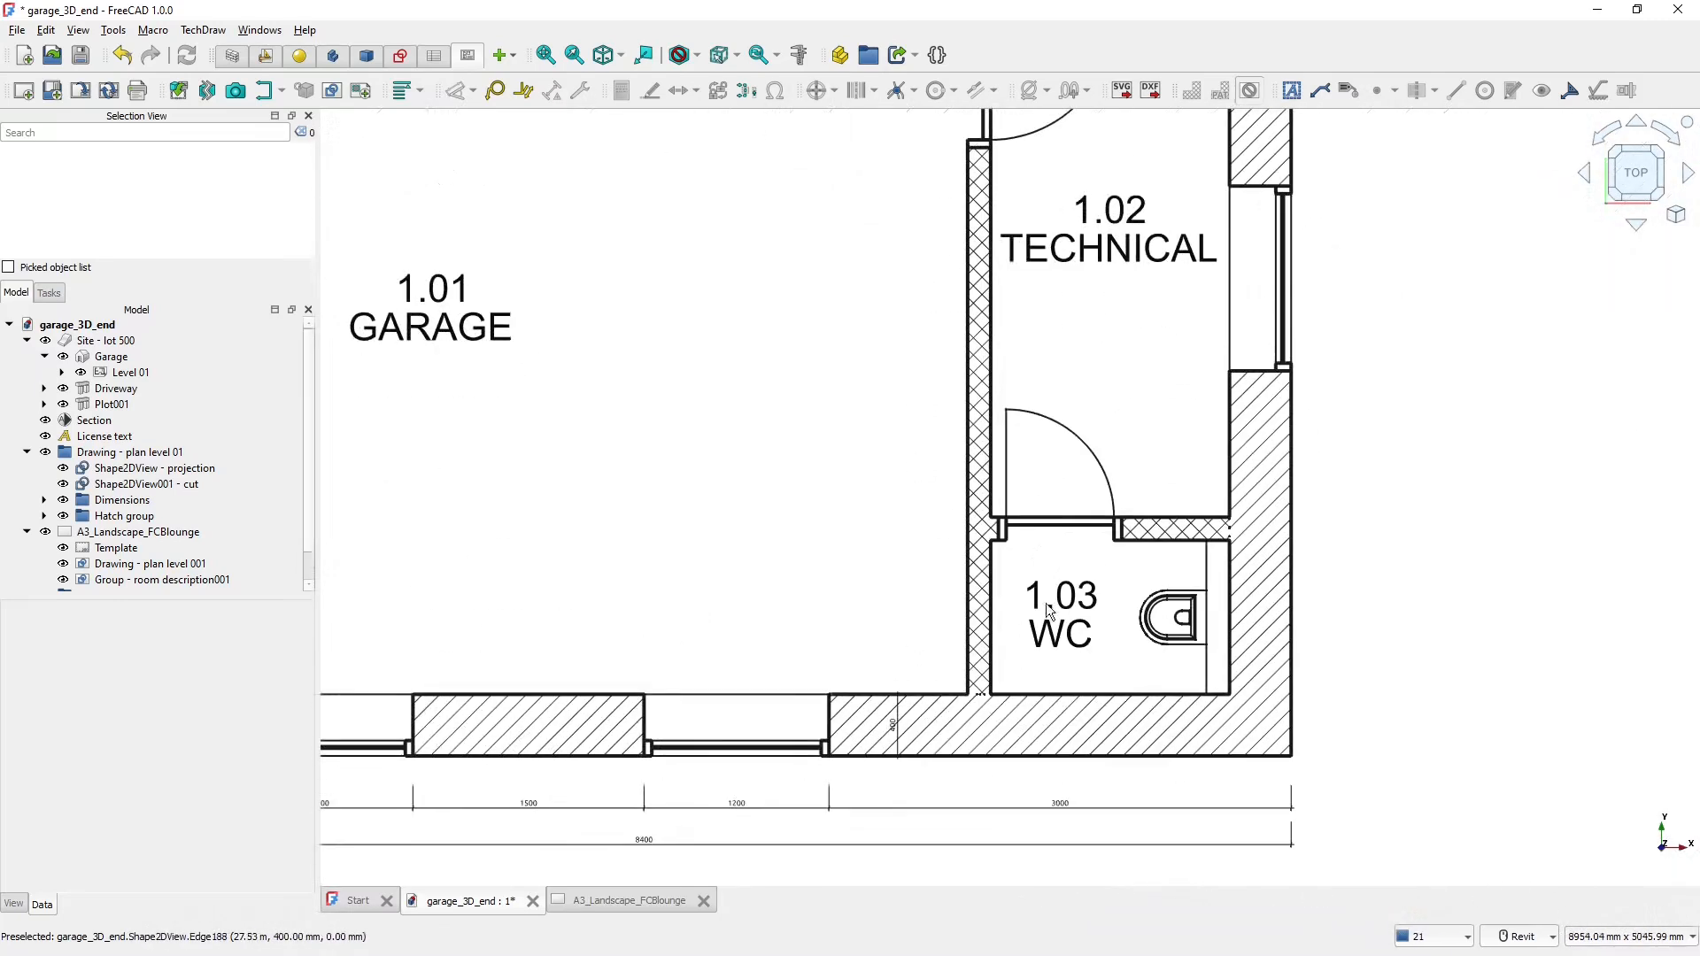
scroll(1018, 566, up, 6)
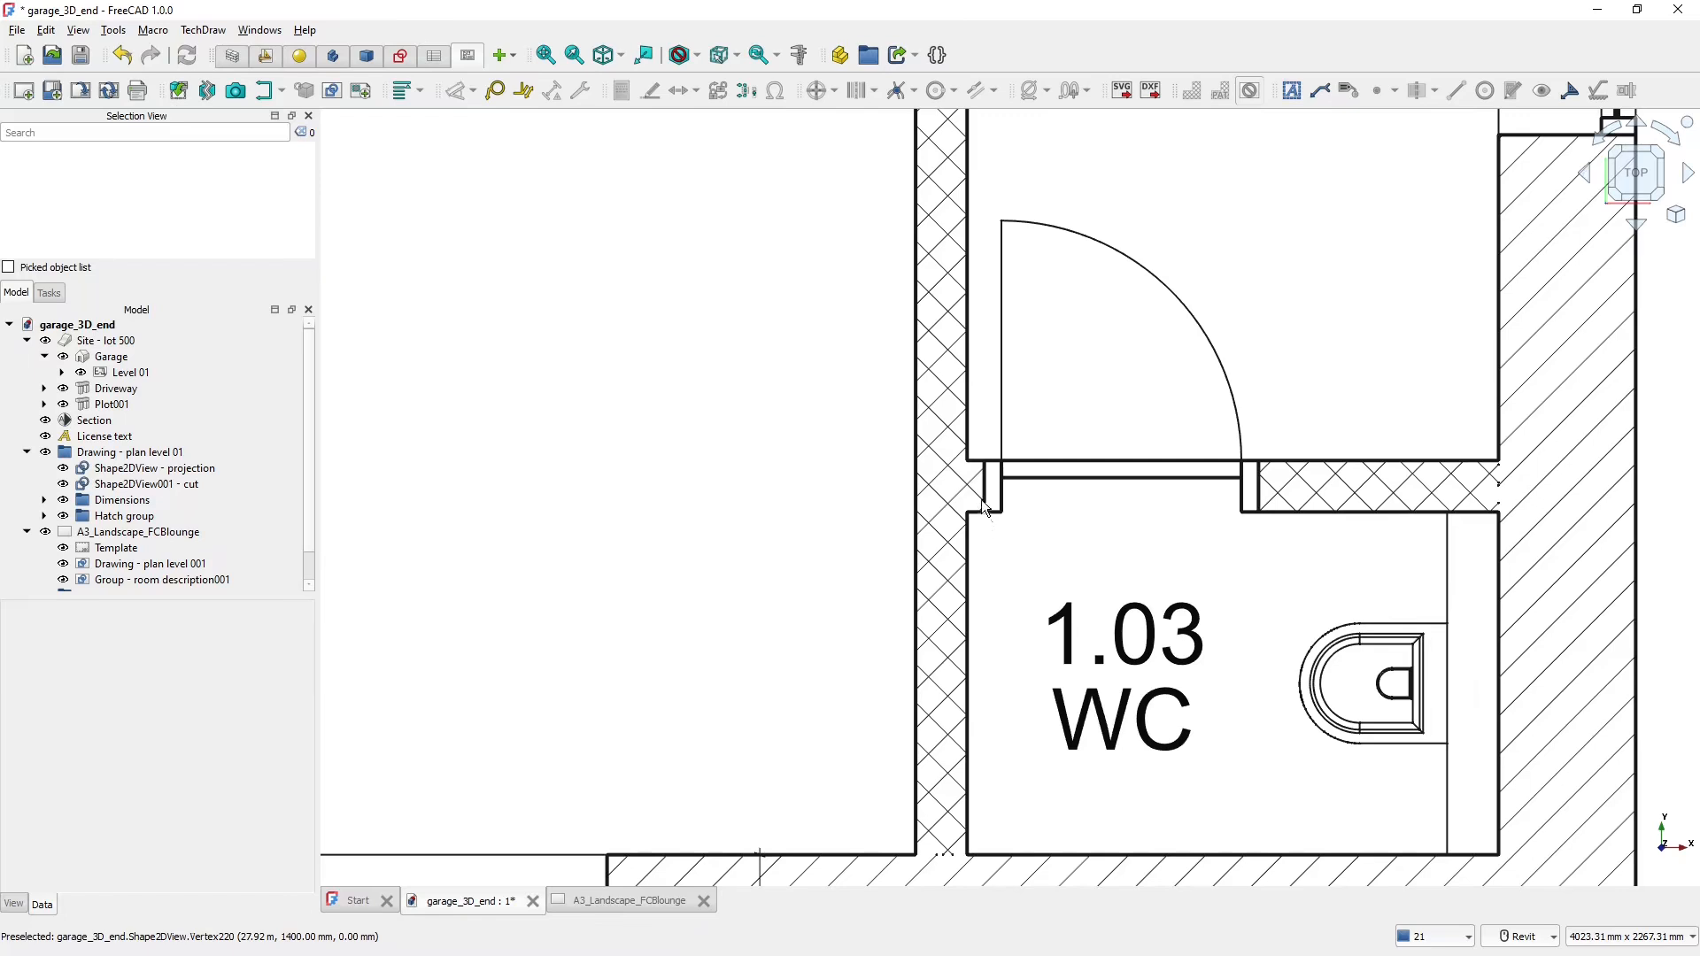
scroll(981, 499, down, 4)
scroll(886, 531, down, 2)
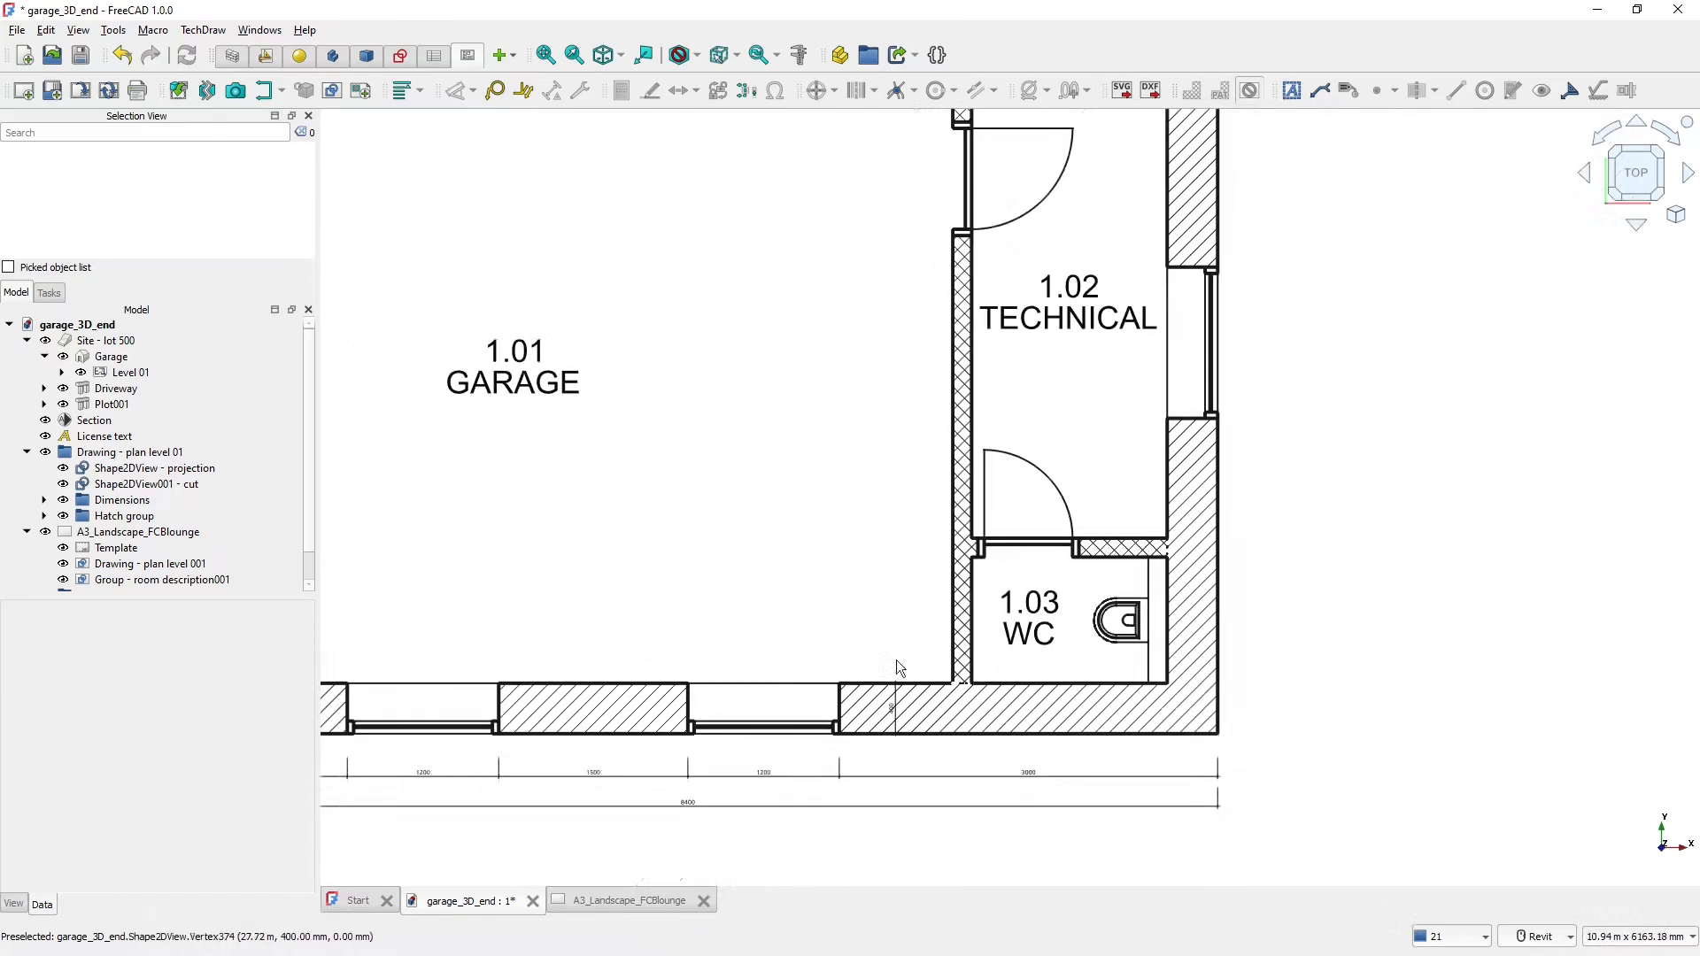
scroll(804, 576, down, 4)
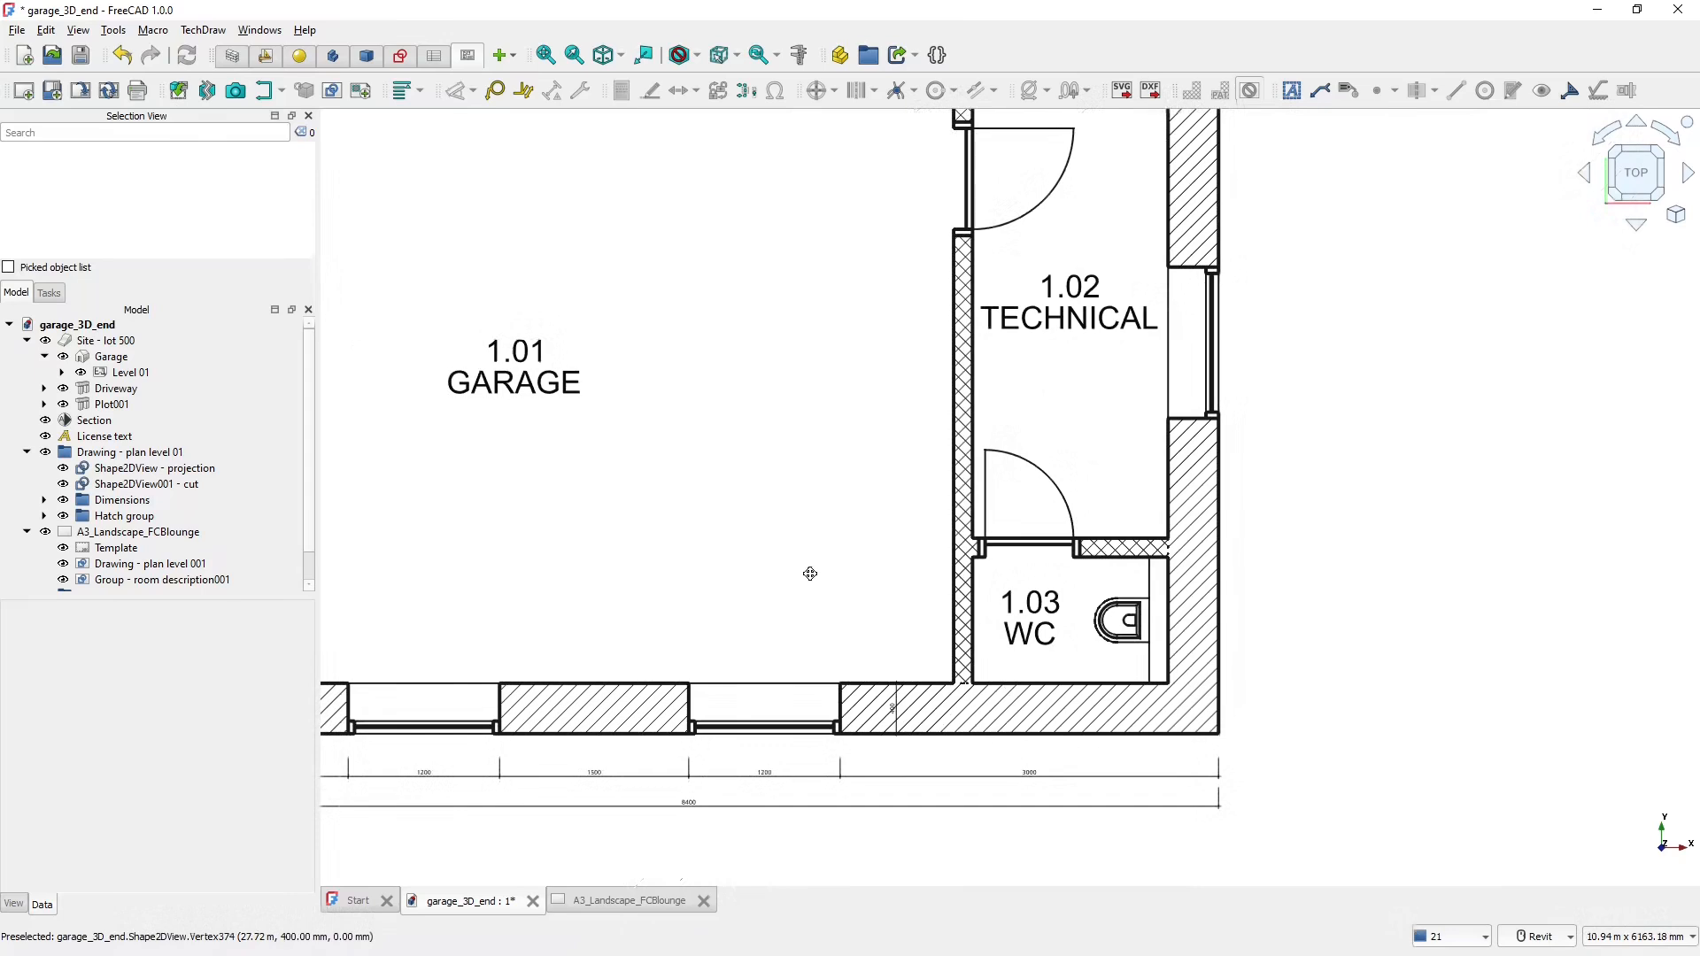
scroll(889, 598, down, 2)
middle_drag(776, 598, 1073, 588)
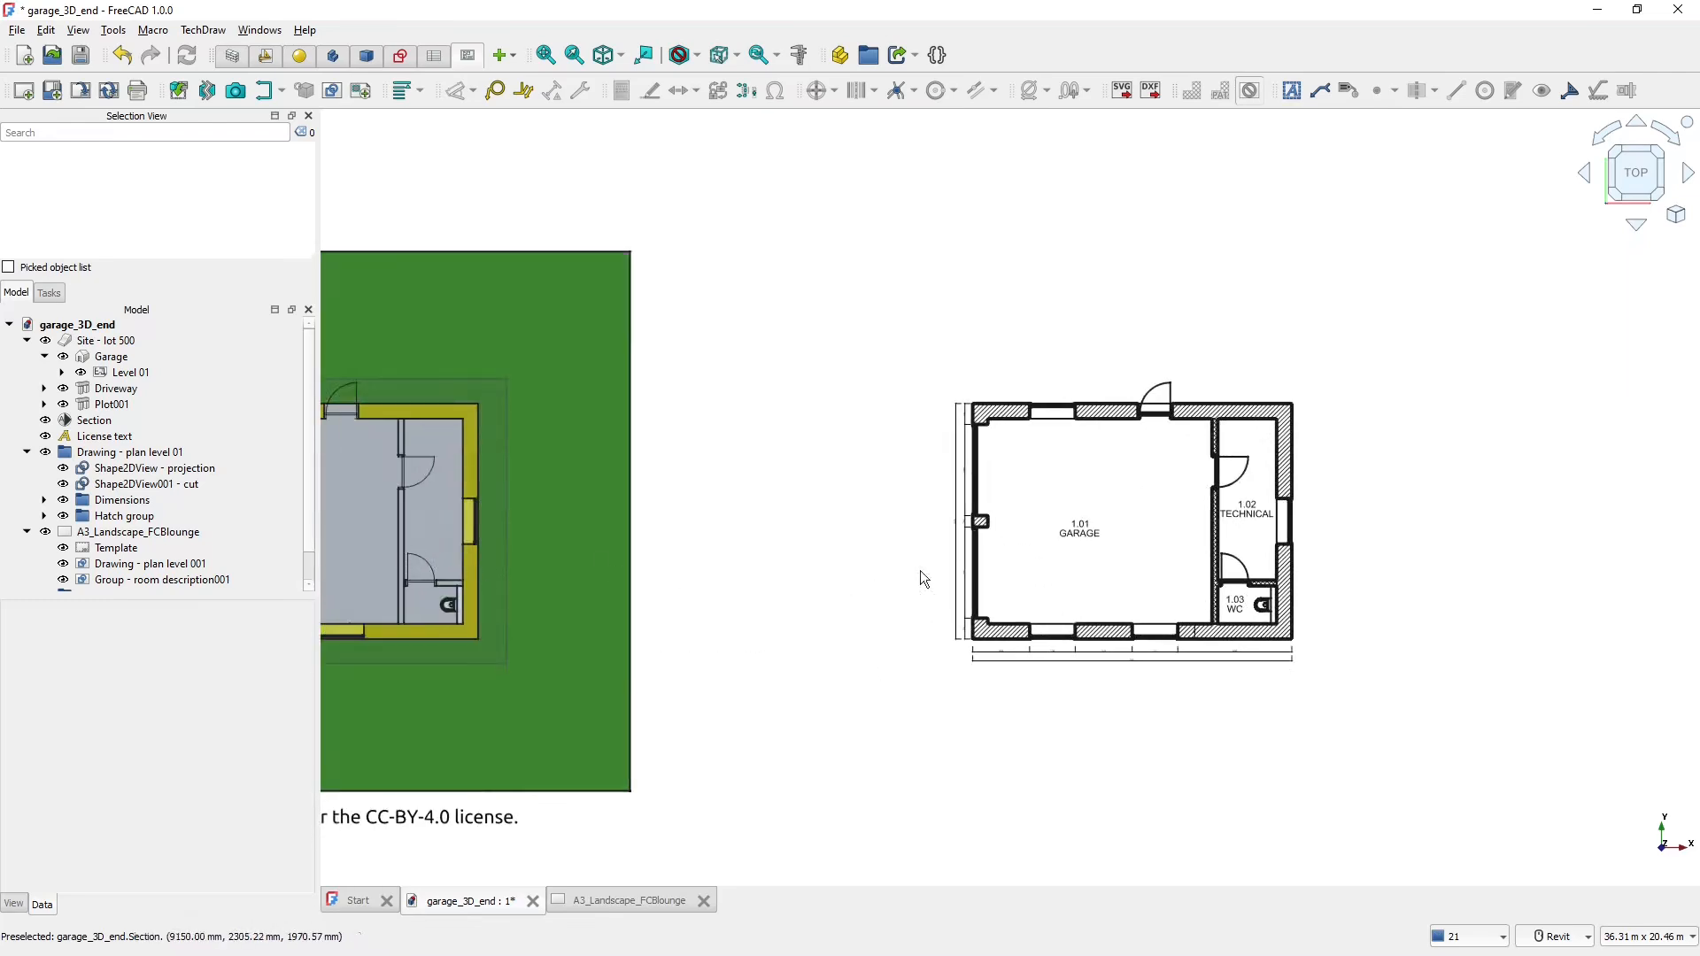
scroll(1229, 646, up, 6)
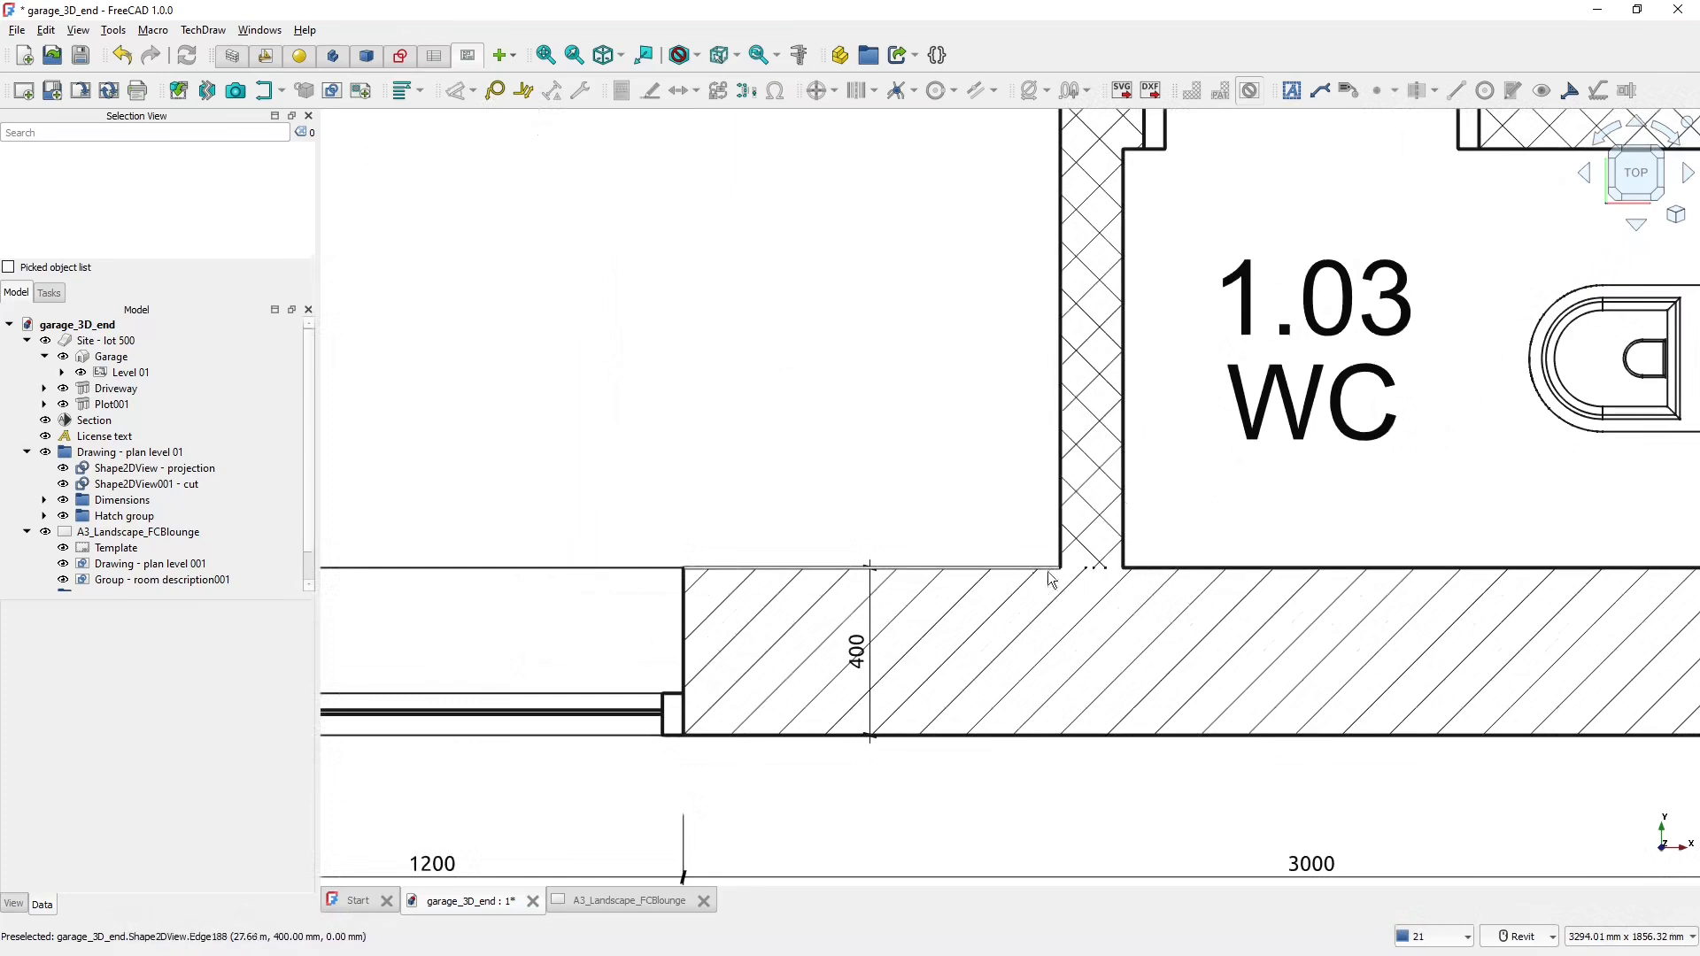
scroll(1121, 565, down, 3)
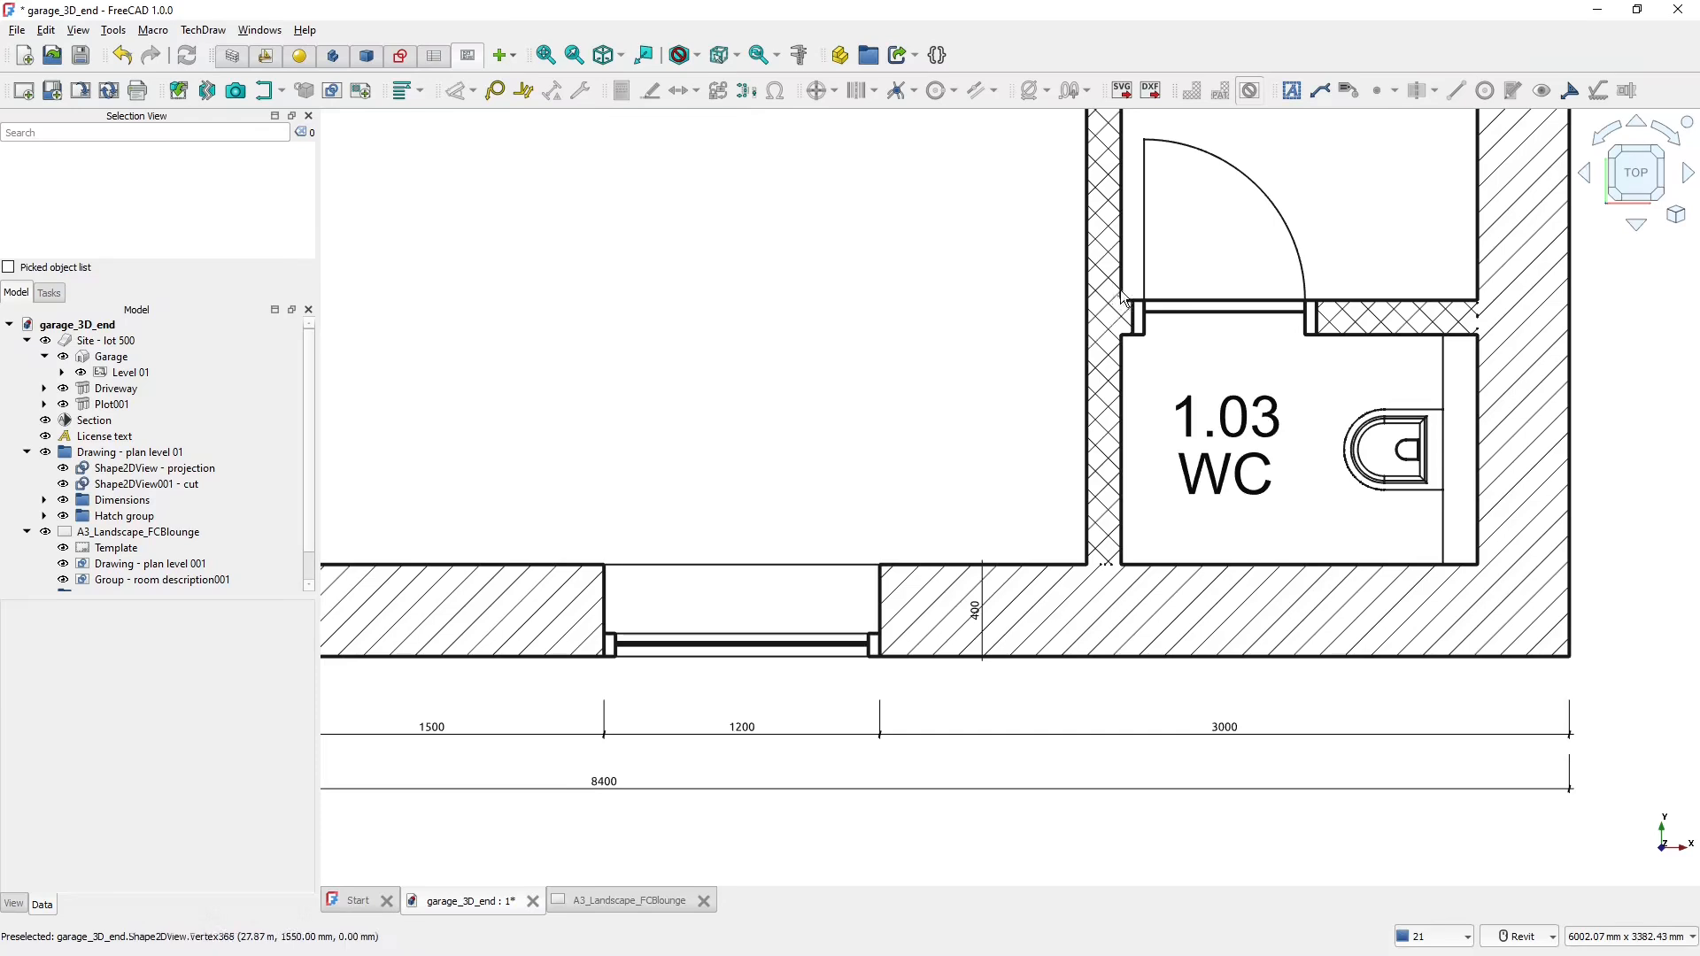
scroll(995, 342, down, 5)
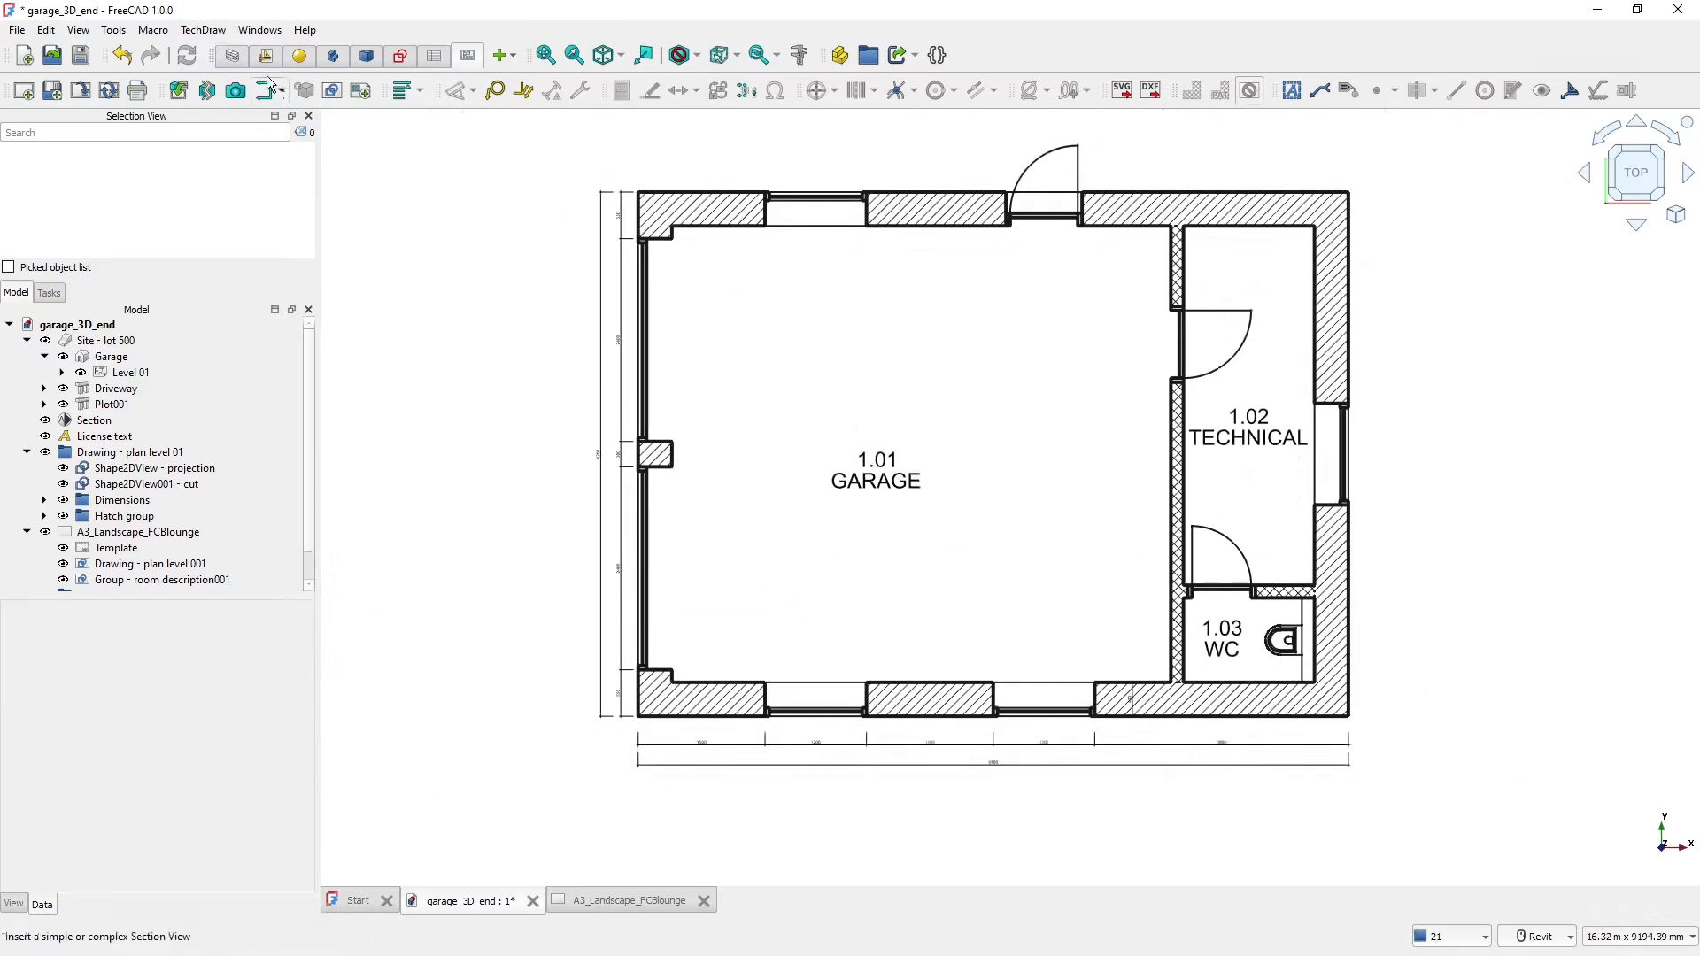
- Switch to the BIM workbench and turn off the cut view of the Section plane on the 3D garage model
click(234, 54)
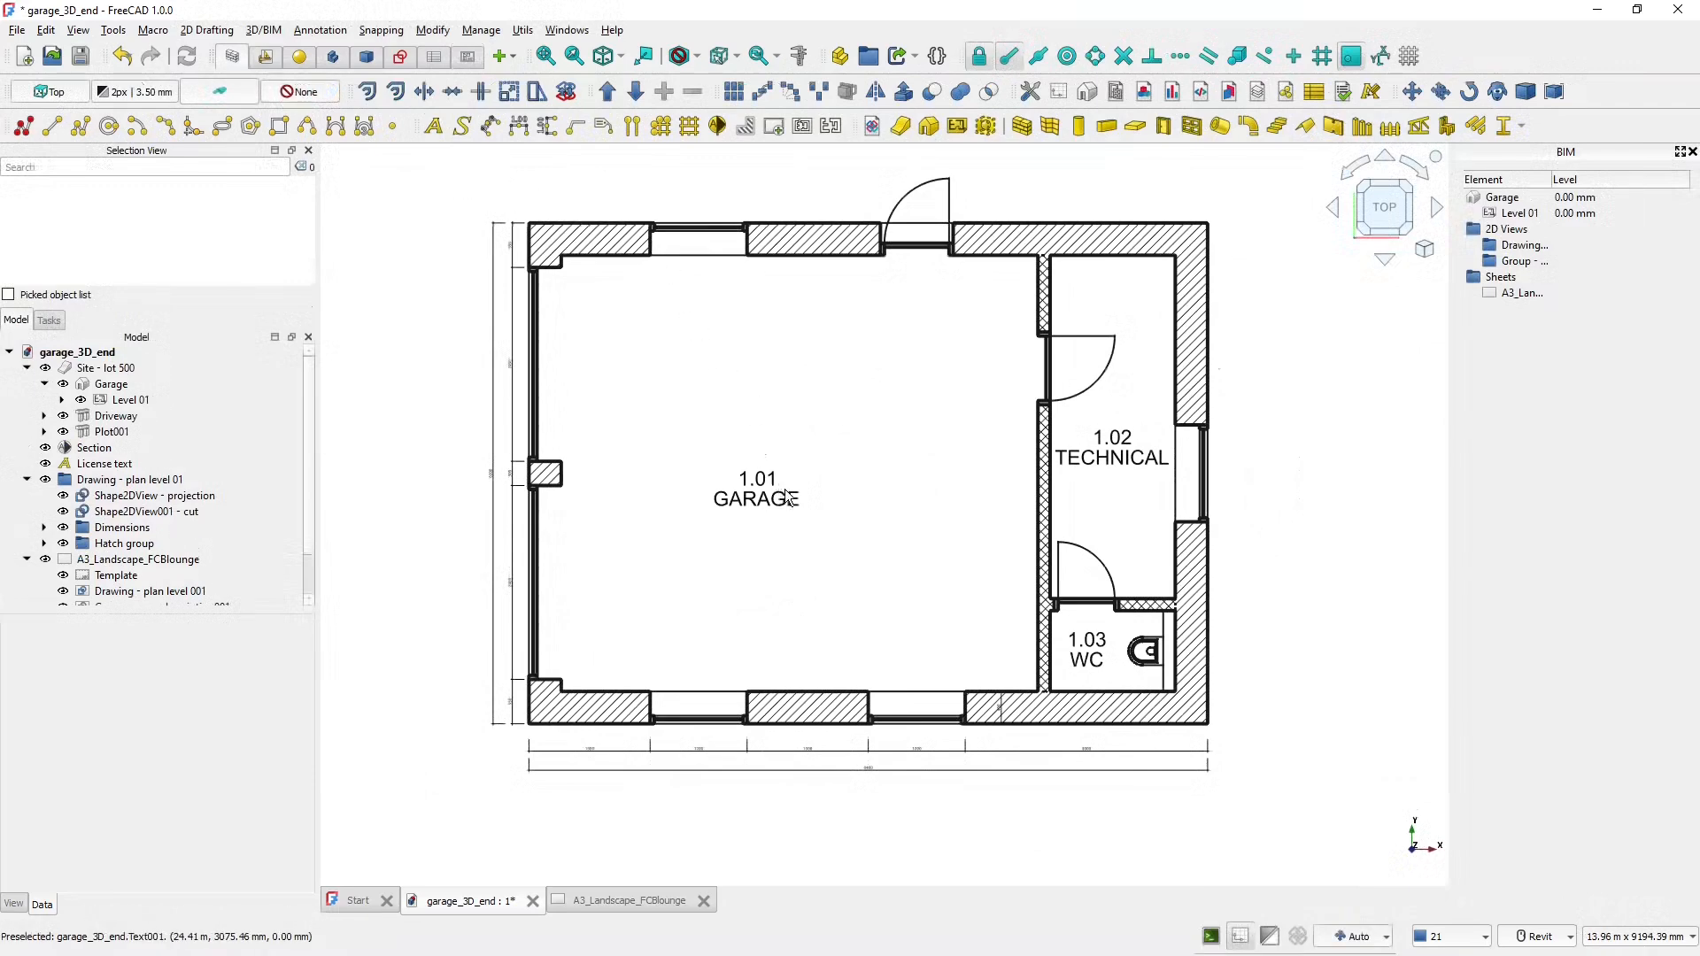
middle_drag(785, 499, 899, 480)
scroll(899, 482, down, 1)
shift+middle_drag(835, 543, 938, 469)
scroll(938, 469, down, 3)
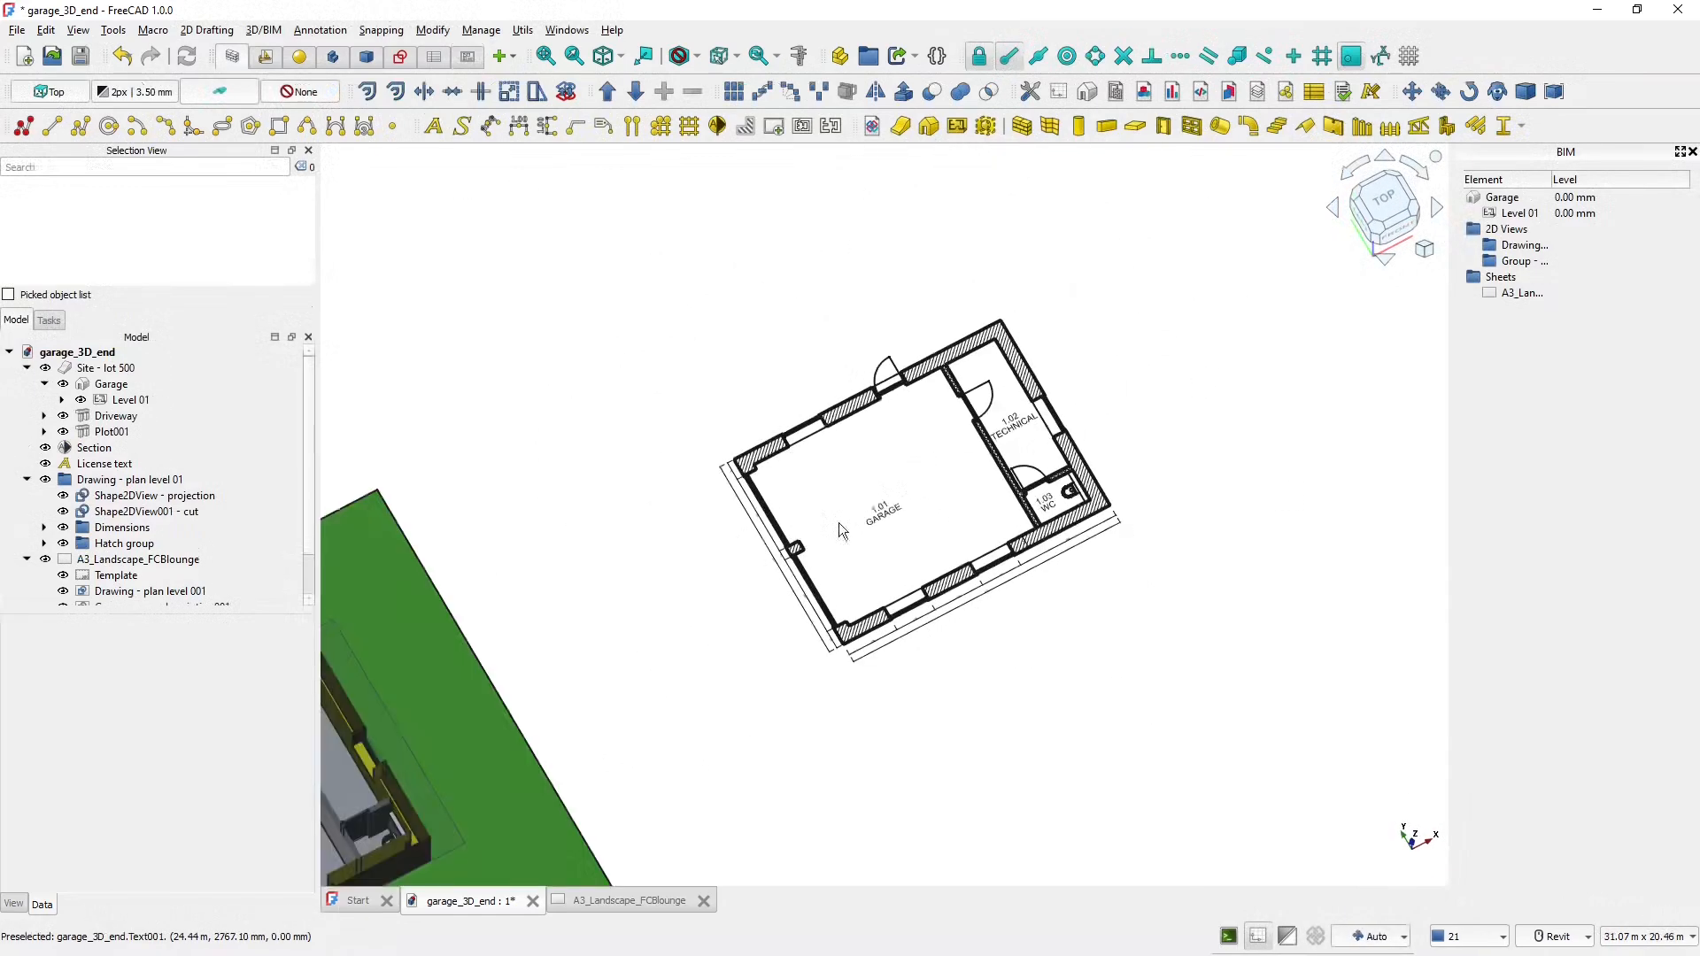
scroll(784, 573, down, 1)
middle_drag(779, 577, 1011, 387)
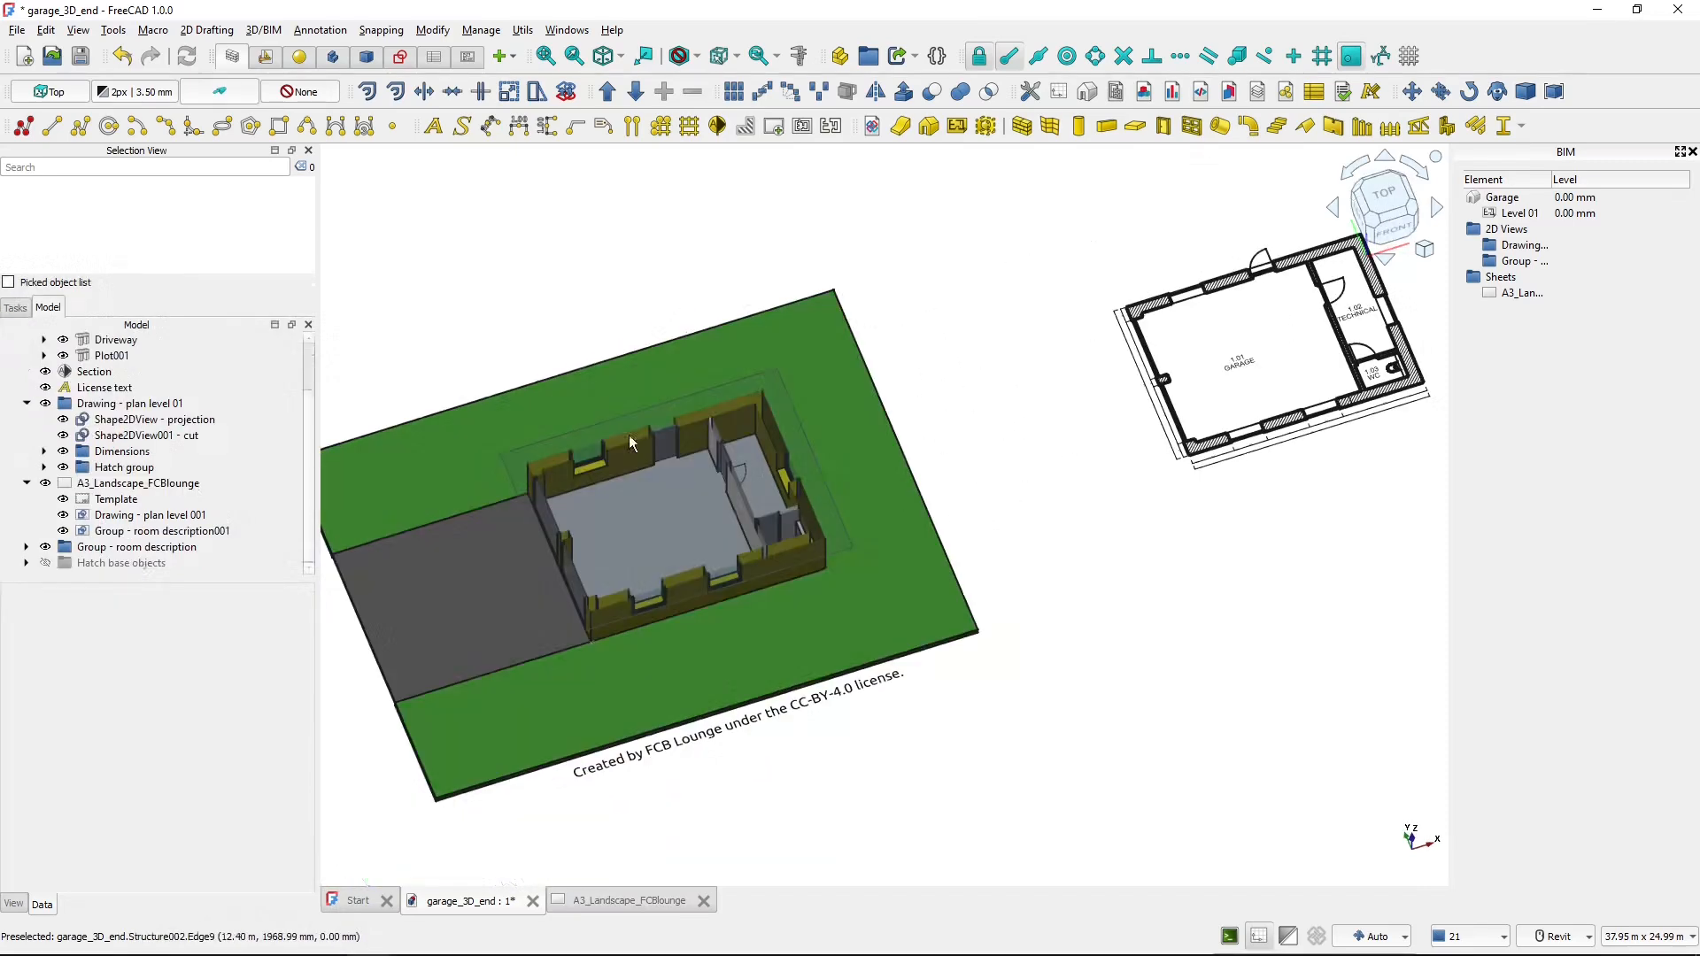
click(115, 376)
right_click(114, 376)
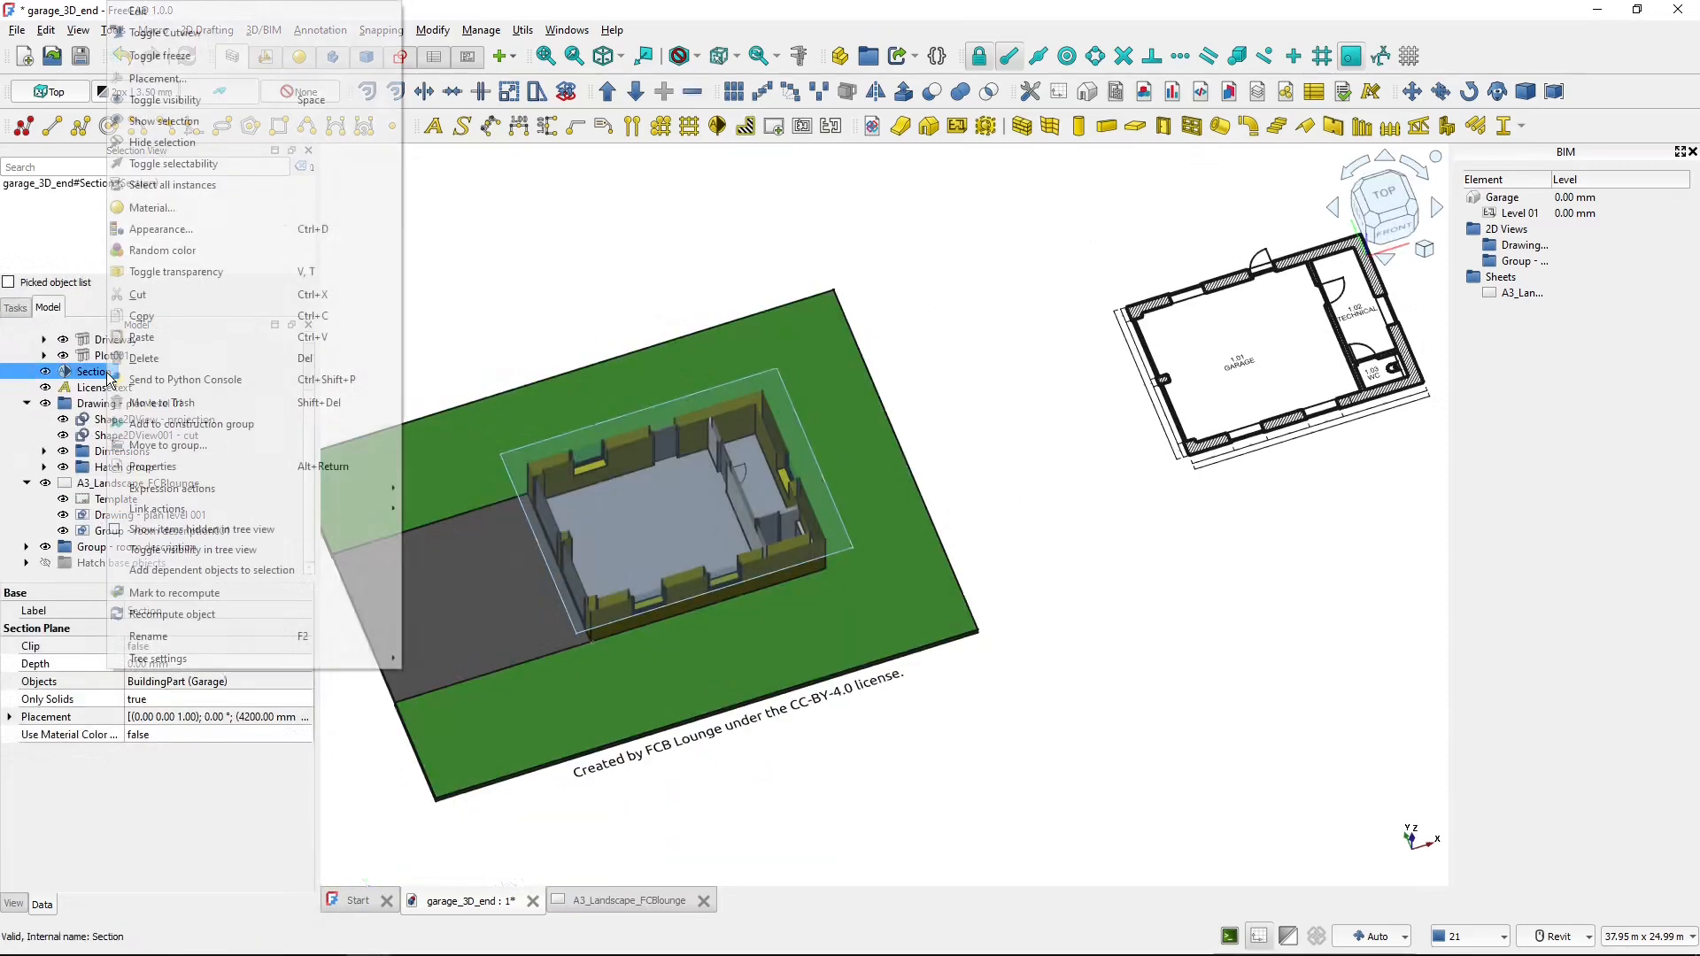
click(151, 37)
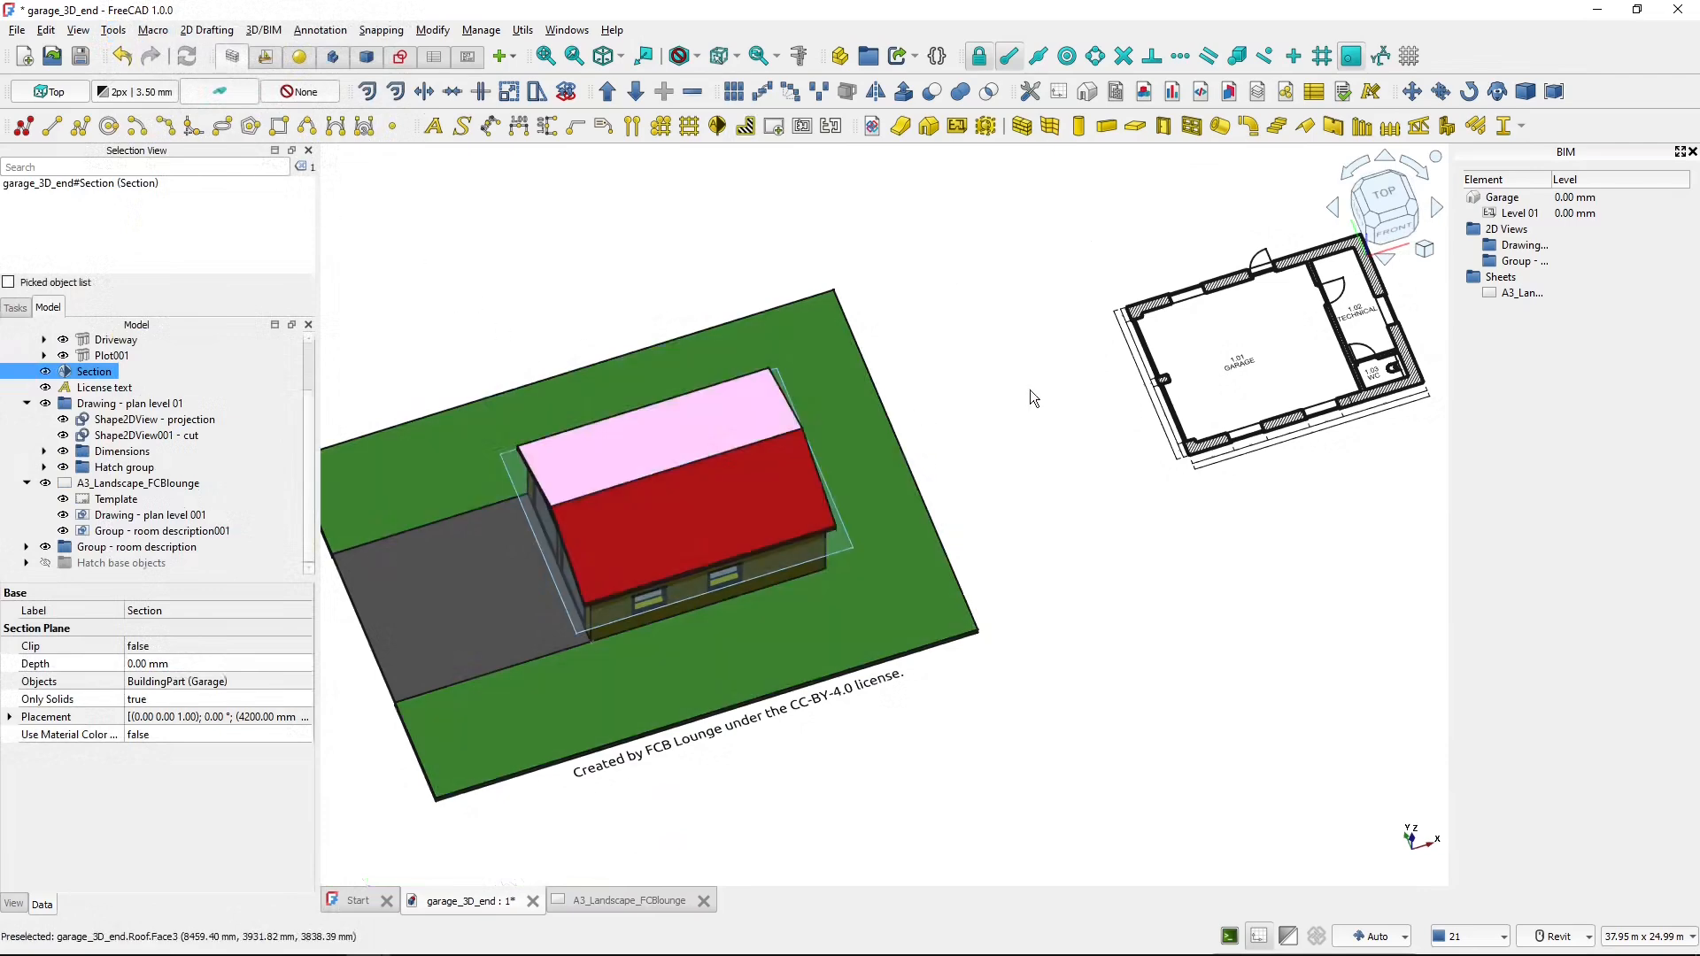
click(1057, 341)
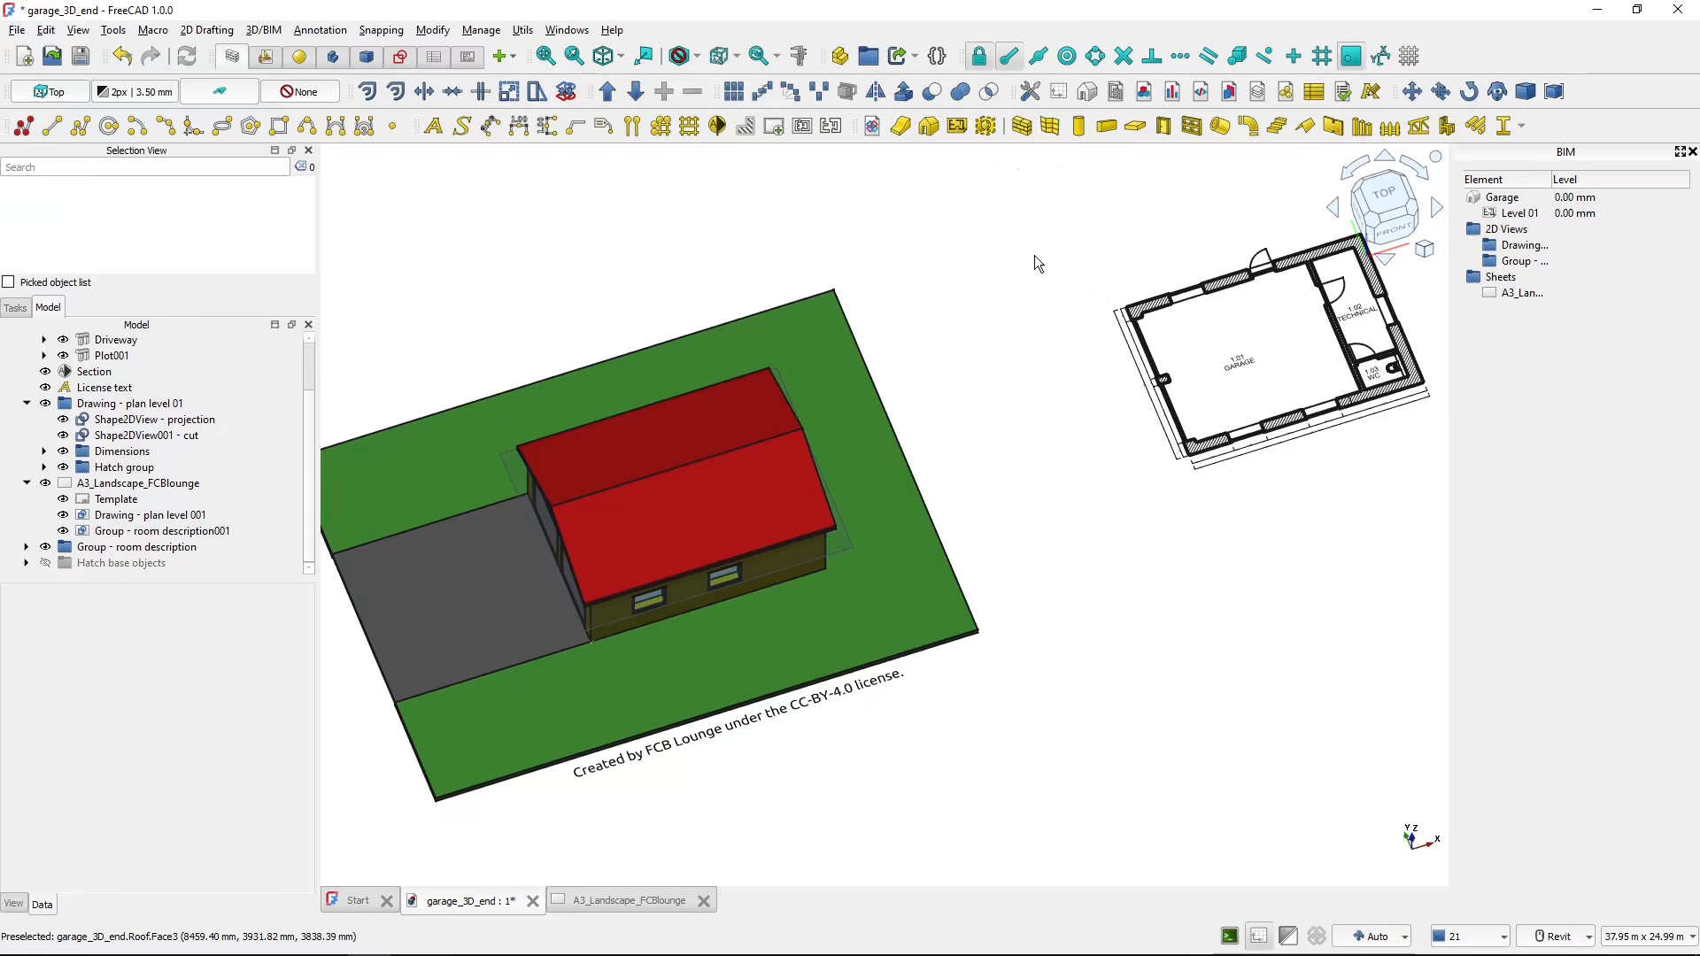
- Create a red BIM material named "Material - extetrior wall" and expand the Materials group in the model tree
click(1288, 102)
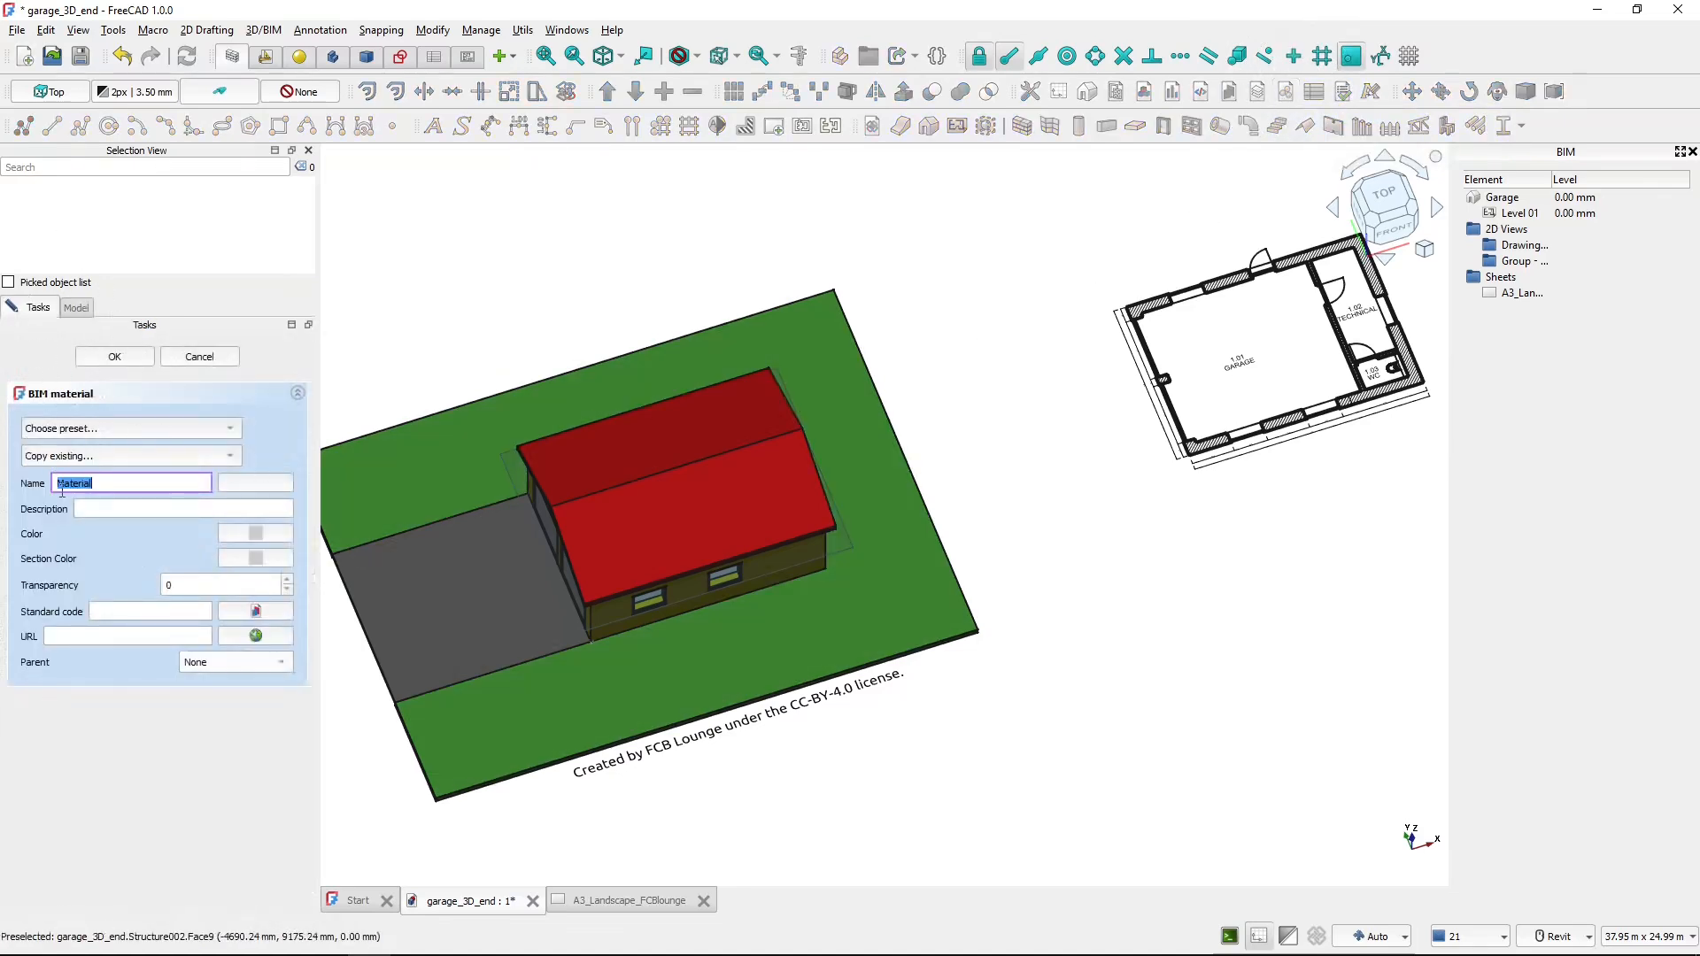
click(118, 485)
text(- exterior wall)
click(225, 535)
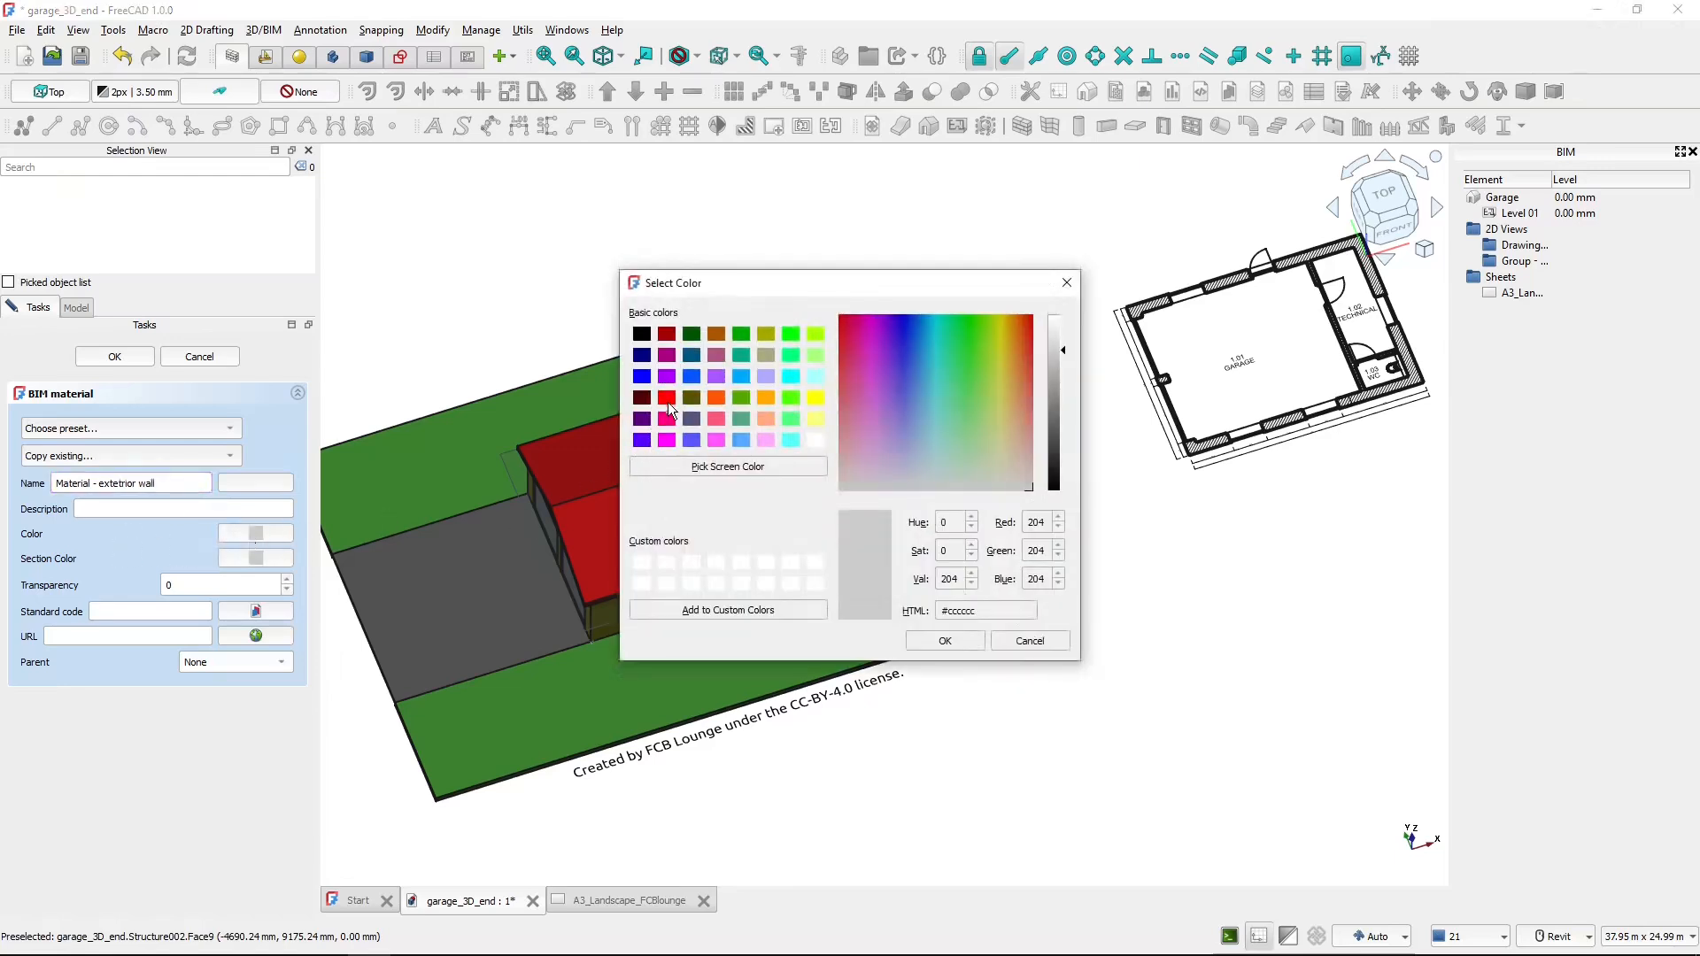
click(667, 400)
click(940, 640)
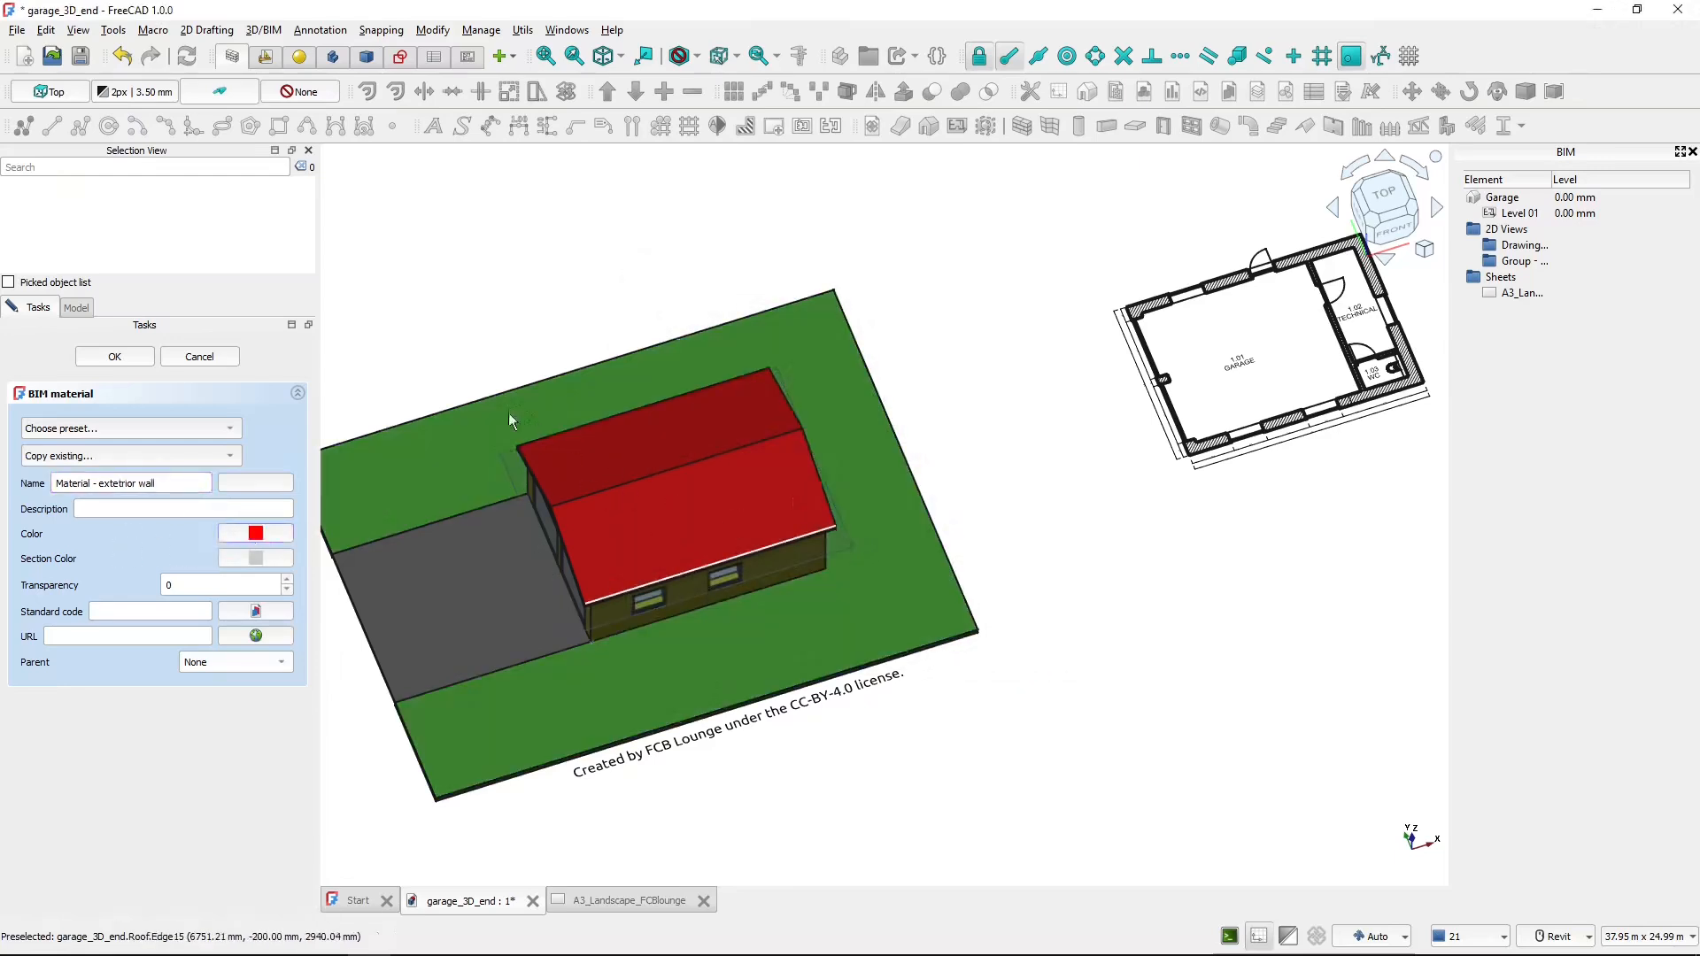
click(116, 357)
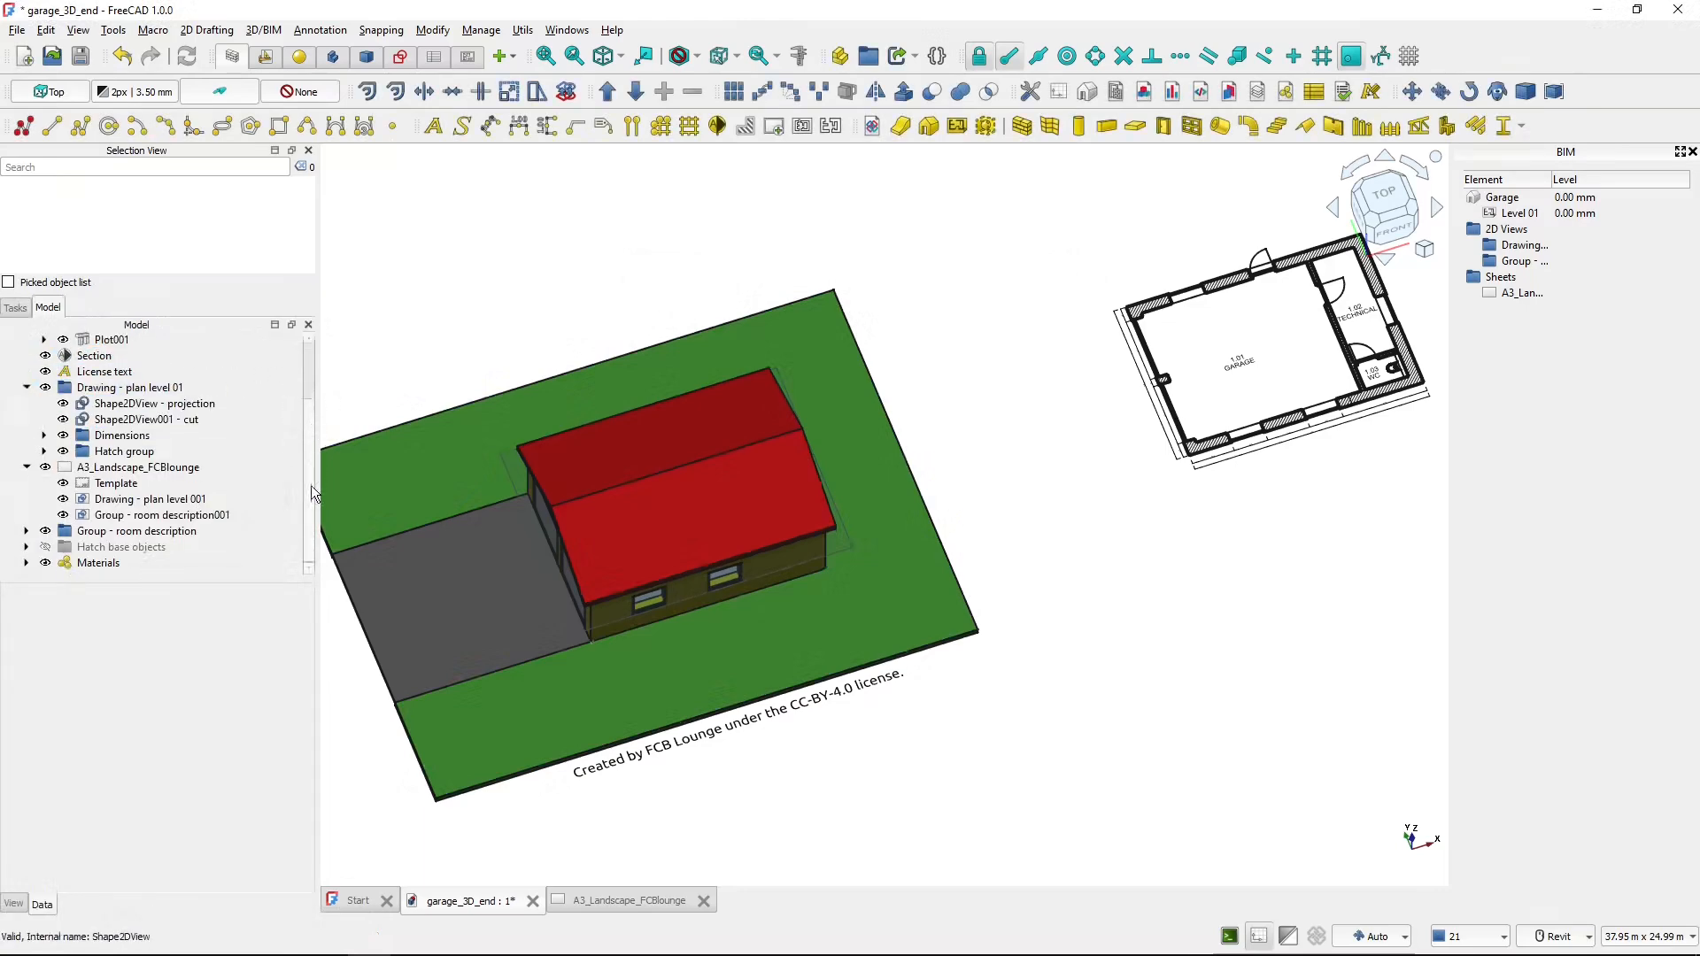
click(25, 563)
key(ctrl)
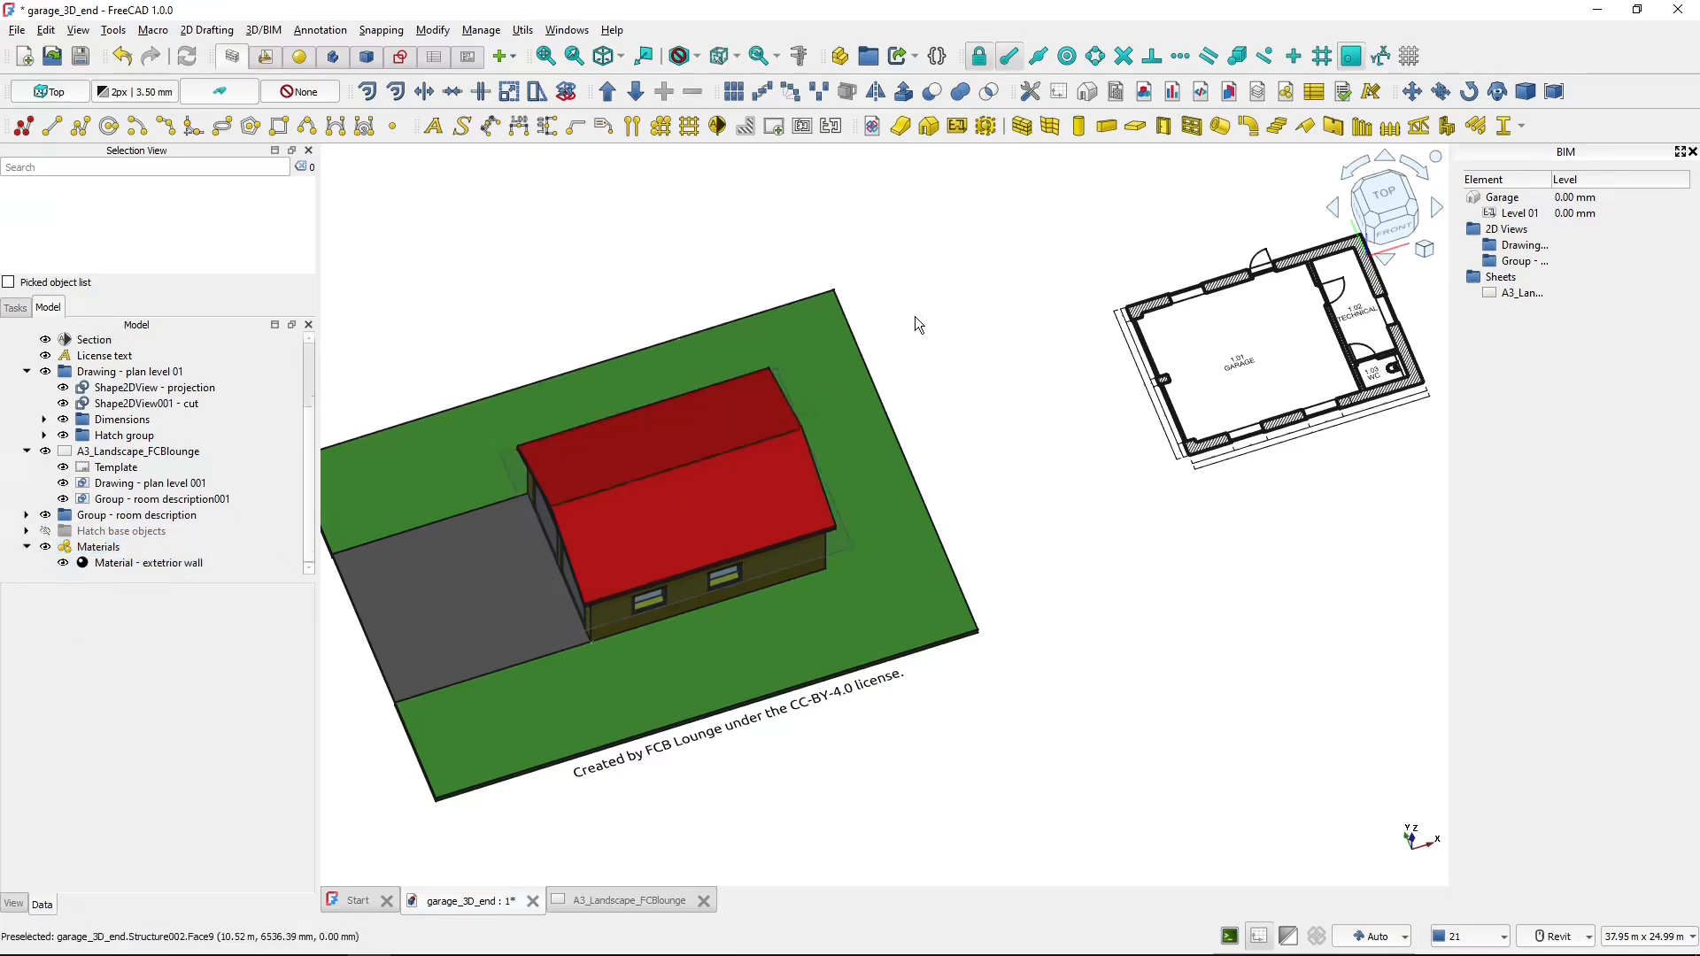
- Create a second BIM material named "Material - interor walls" with a near-white colour
click(1286, 93)
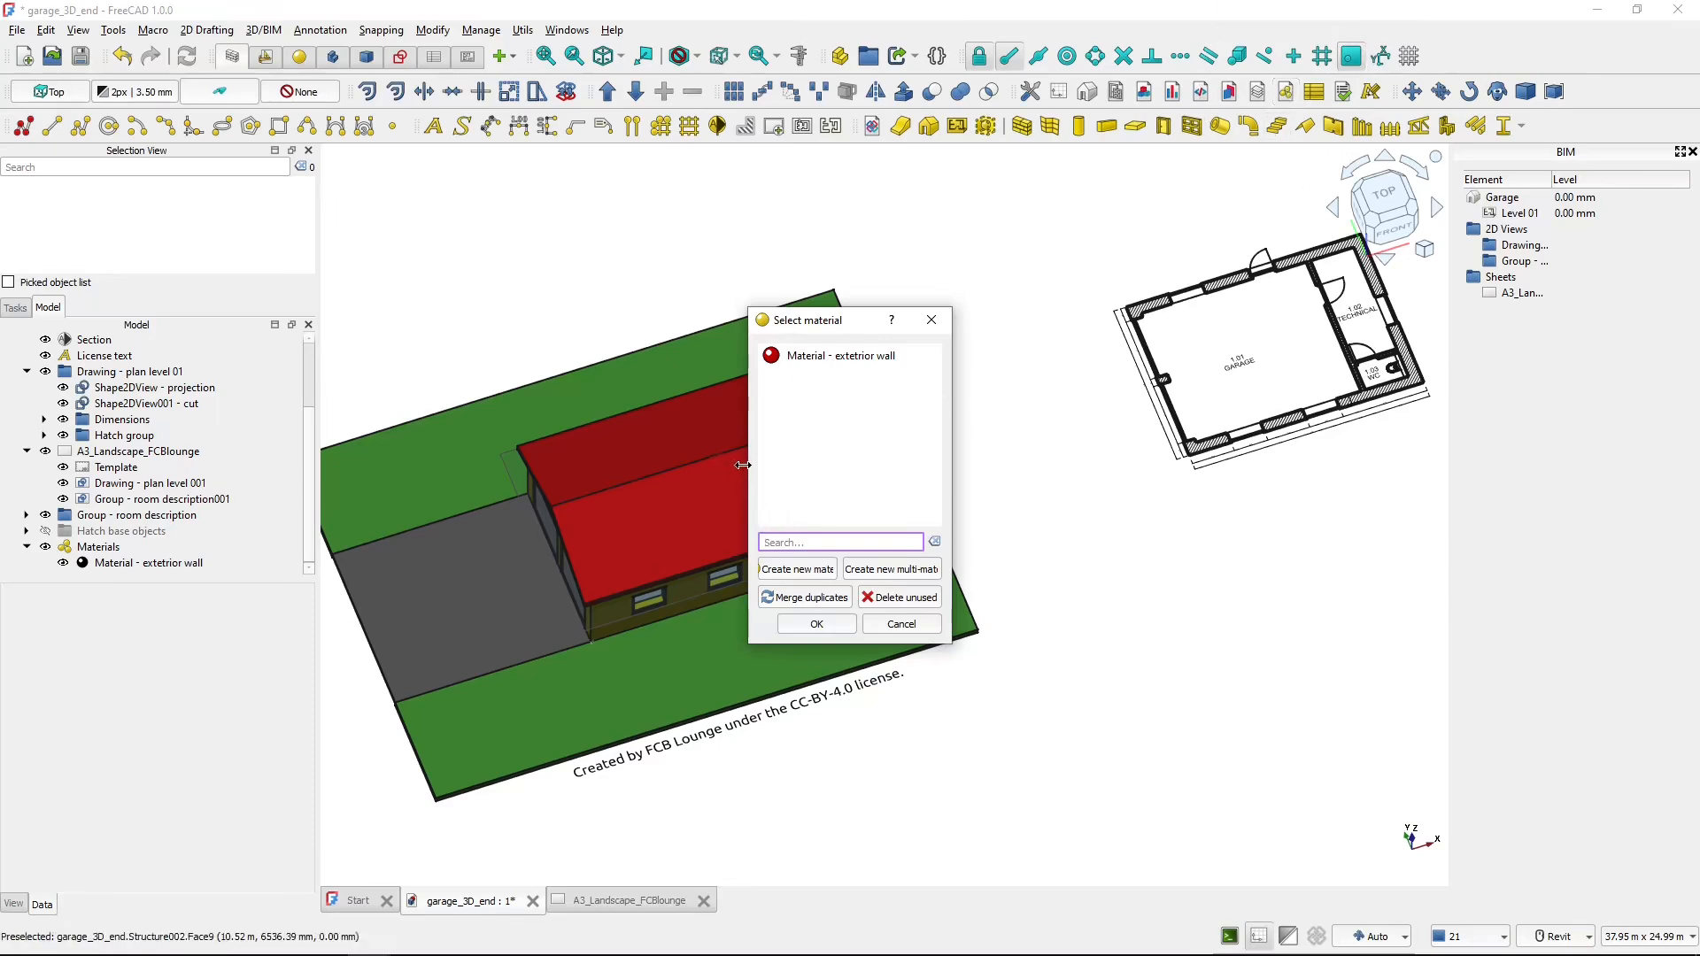
drag(750, 467, 541, 475)
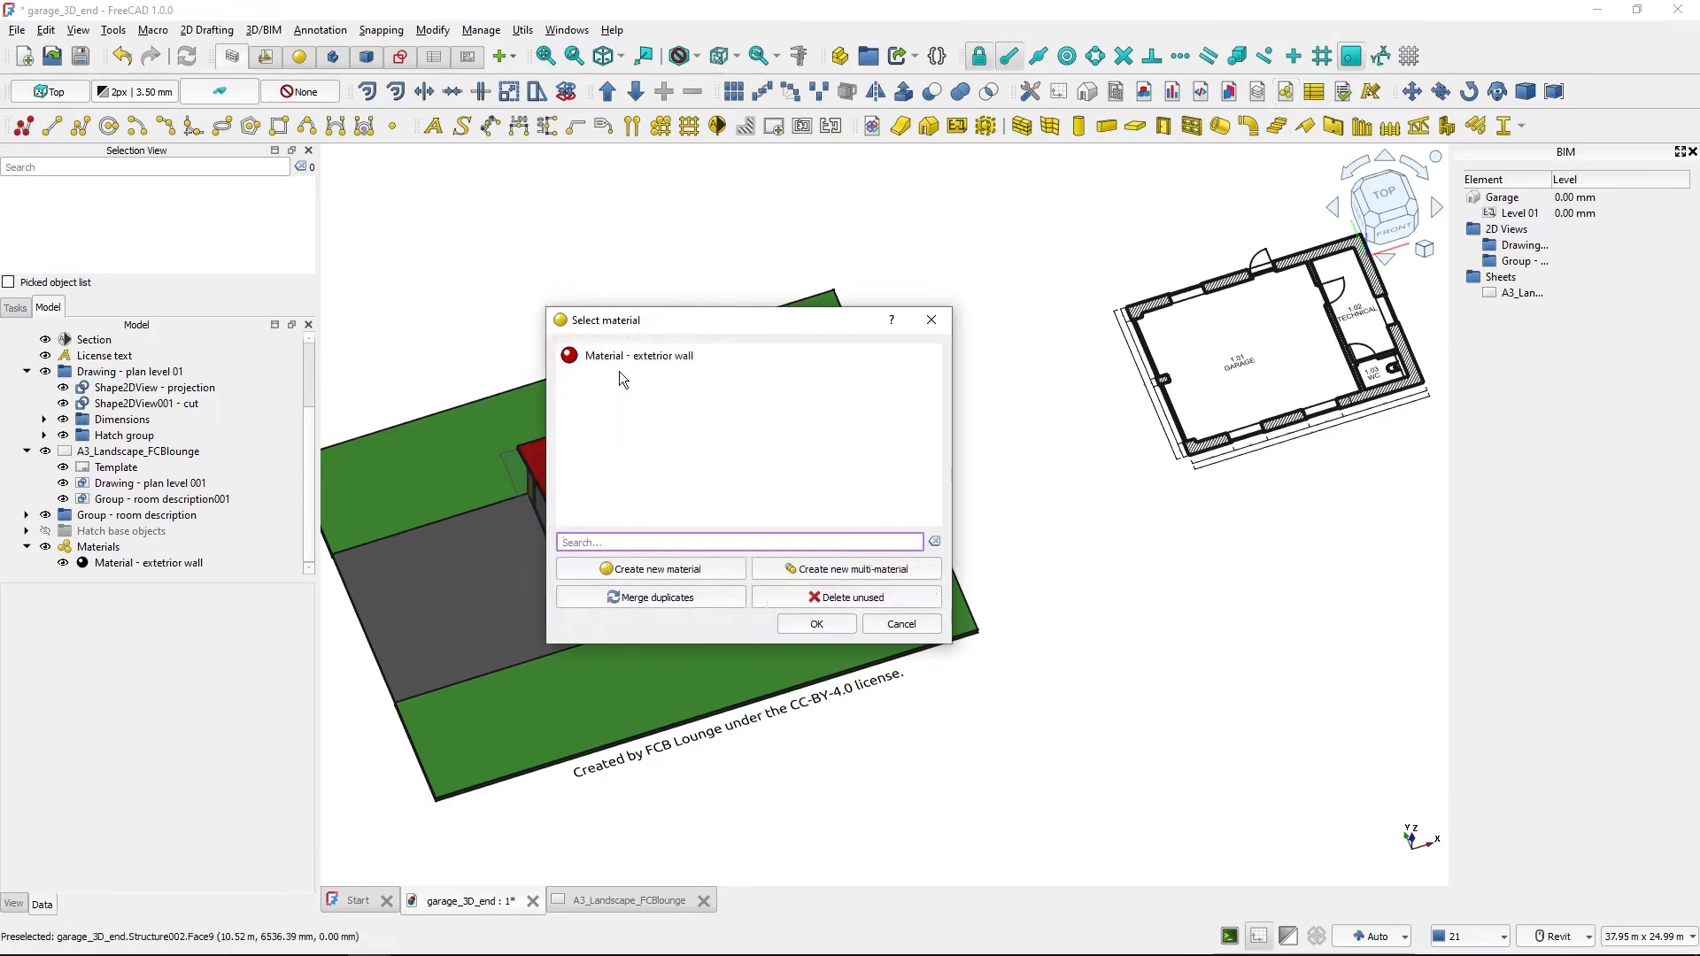
click(651, 569)
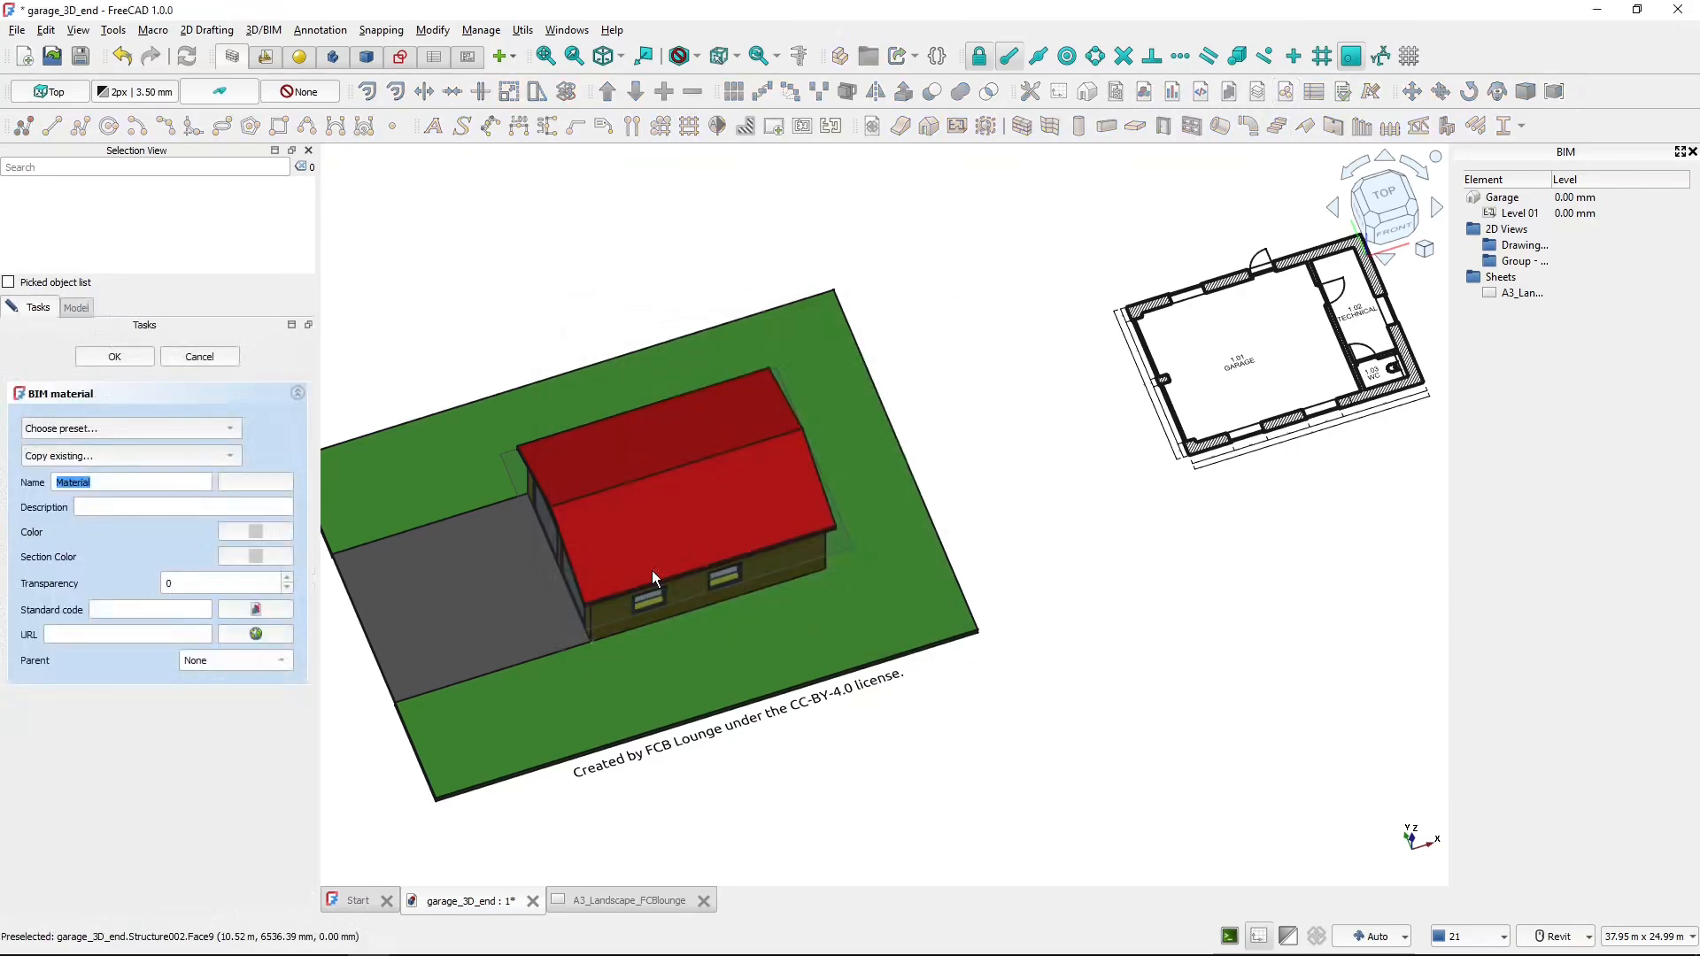
click(160, 480)
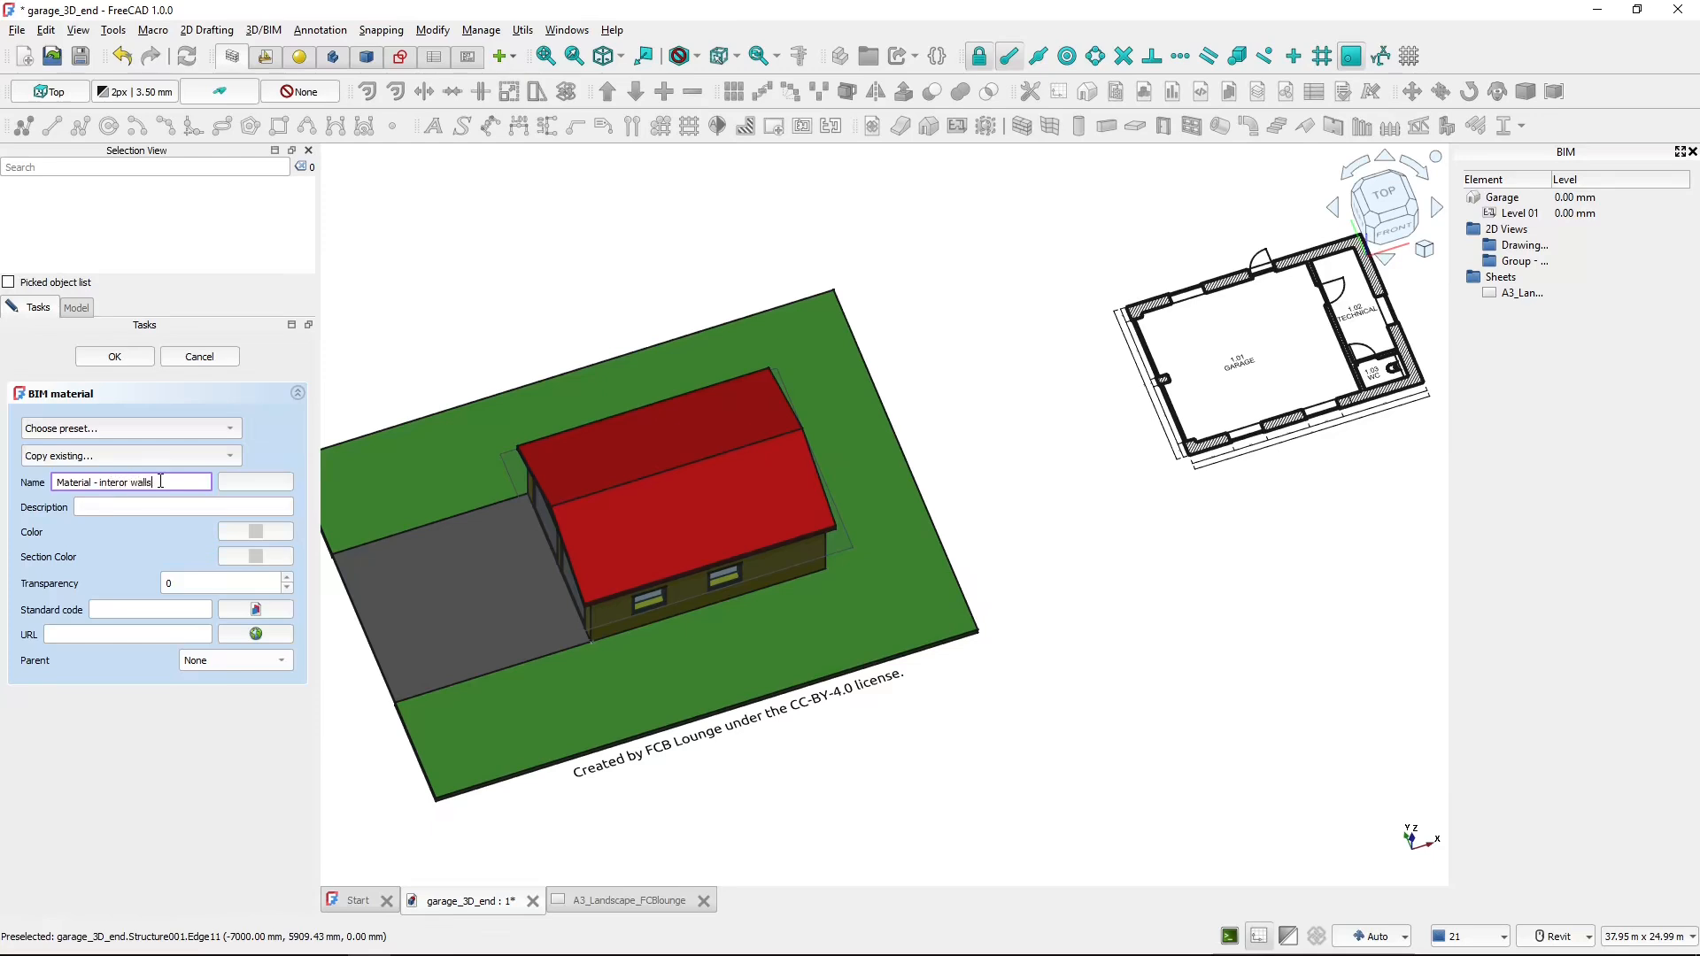
click(255, 531)
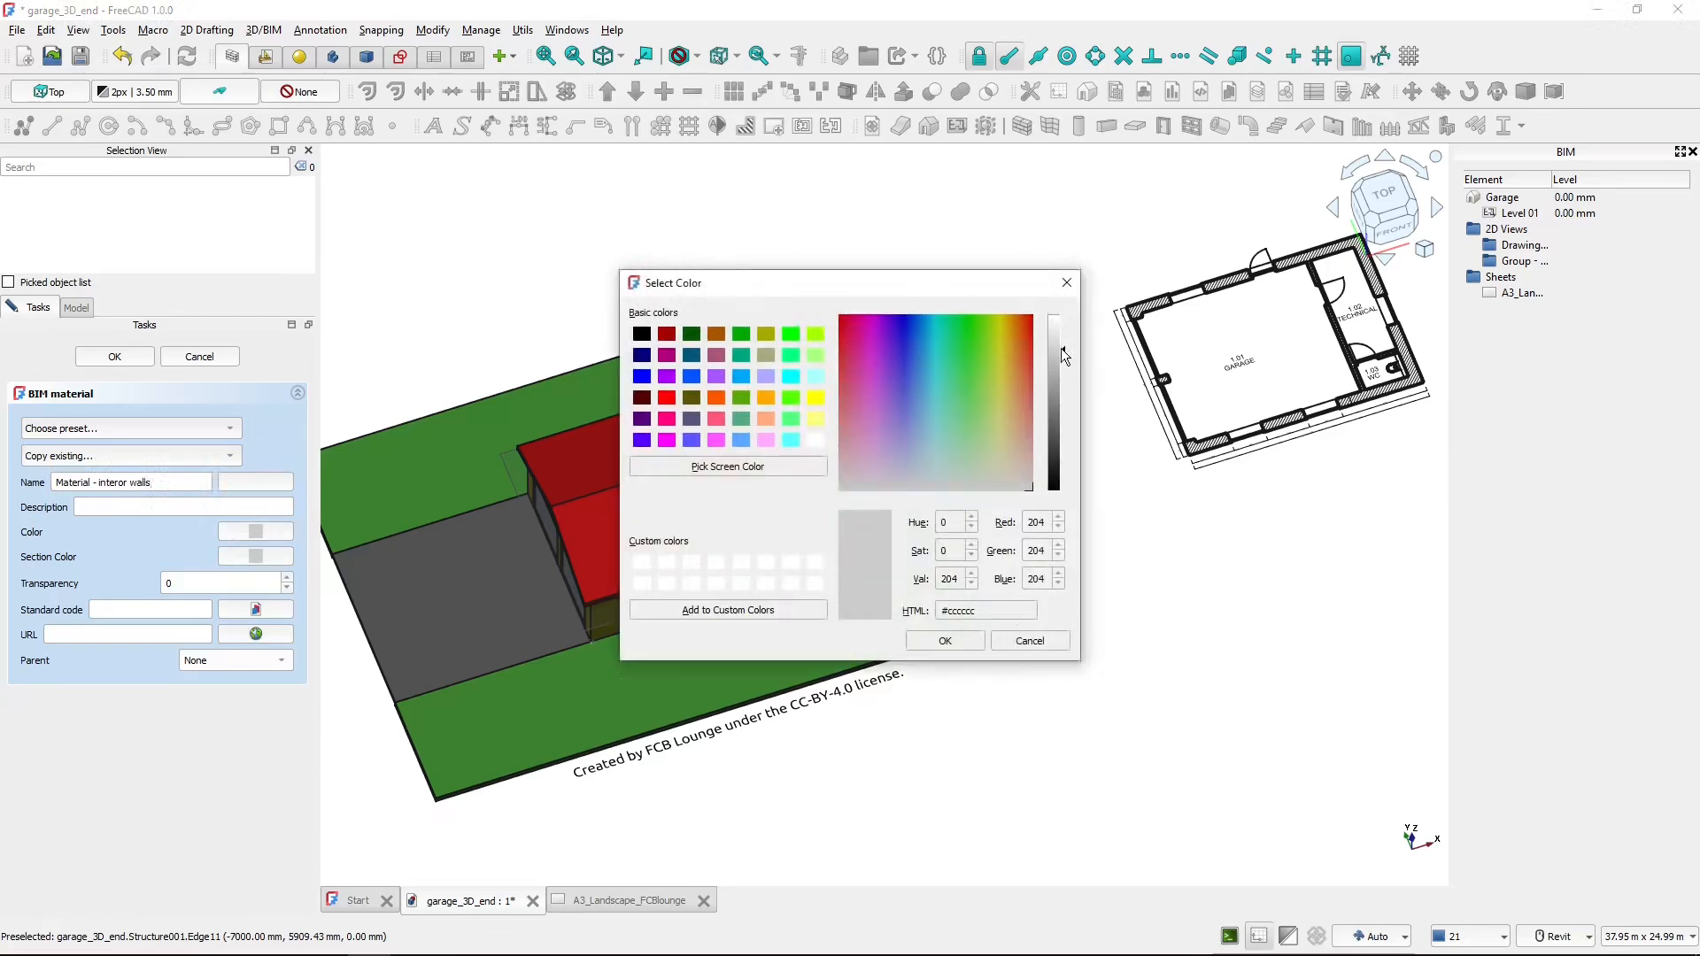
drag(1064, 352, 1063, 313)
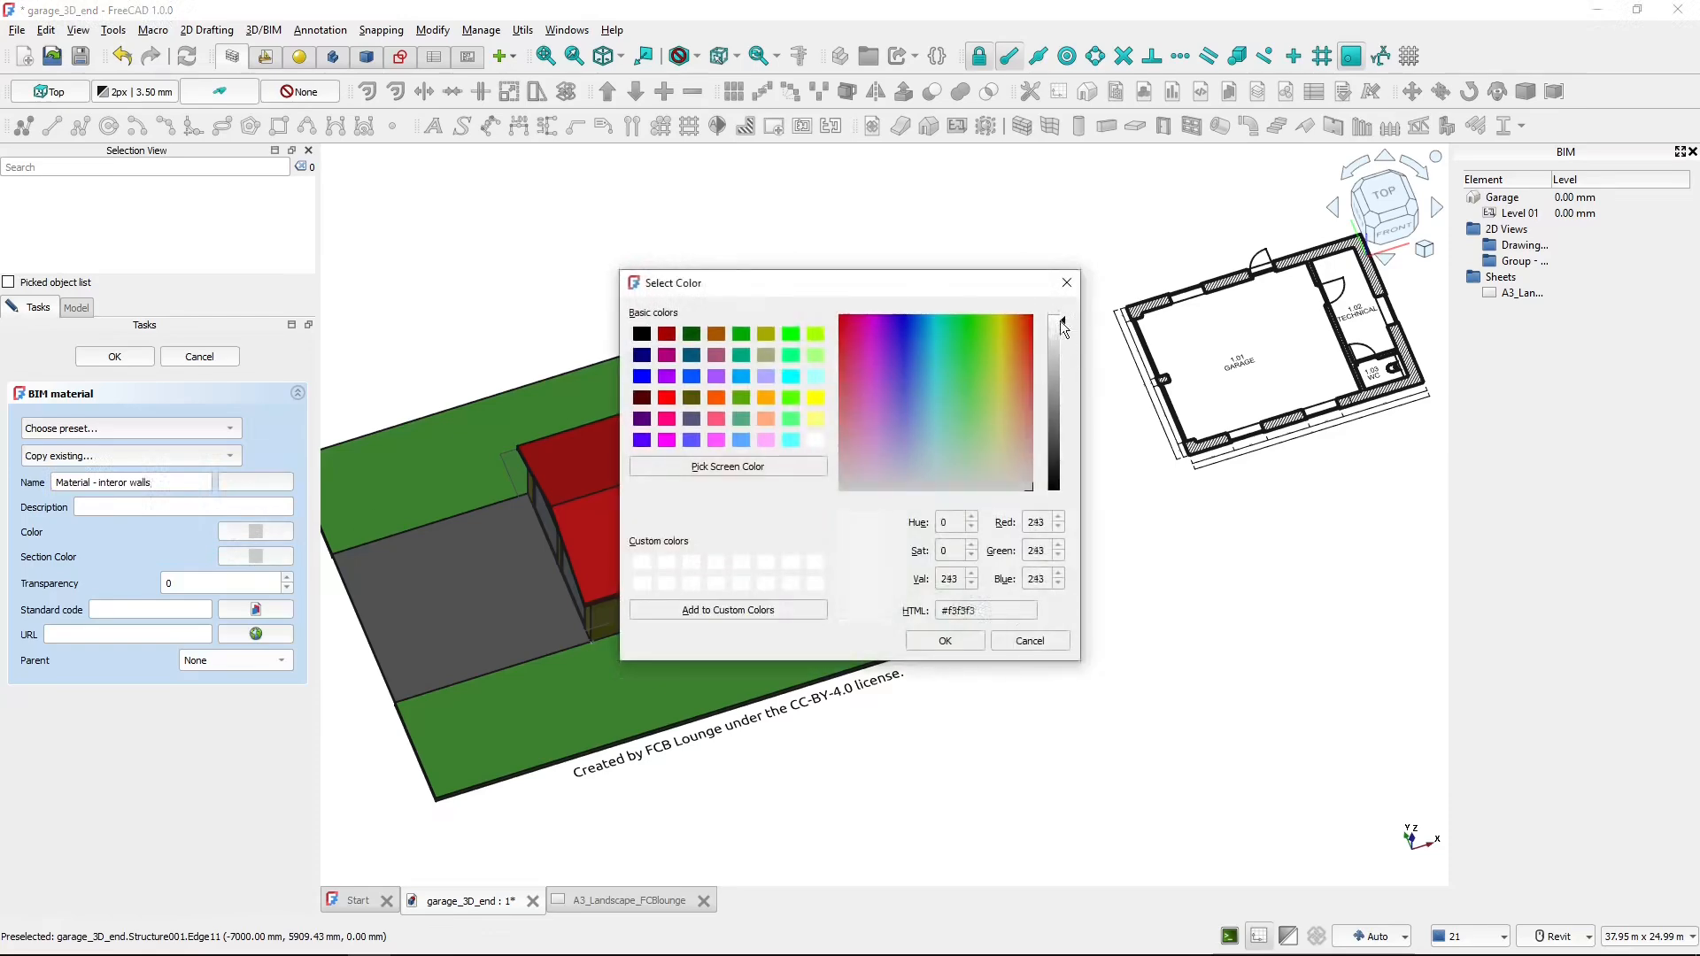
click(944, 641)
click(114, 356)
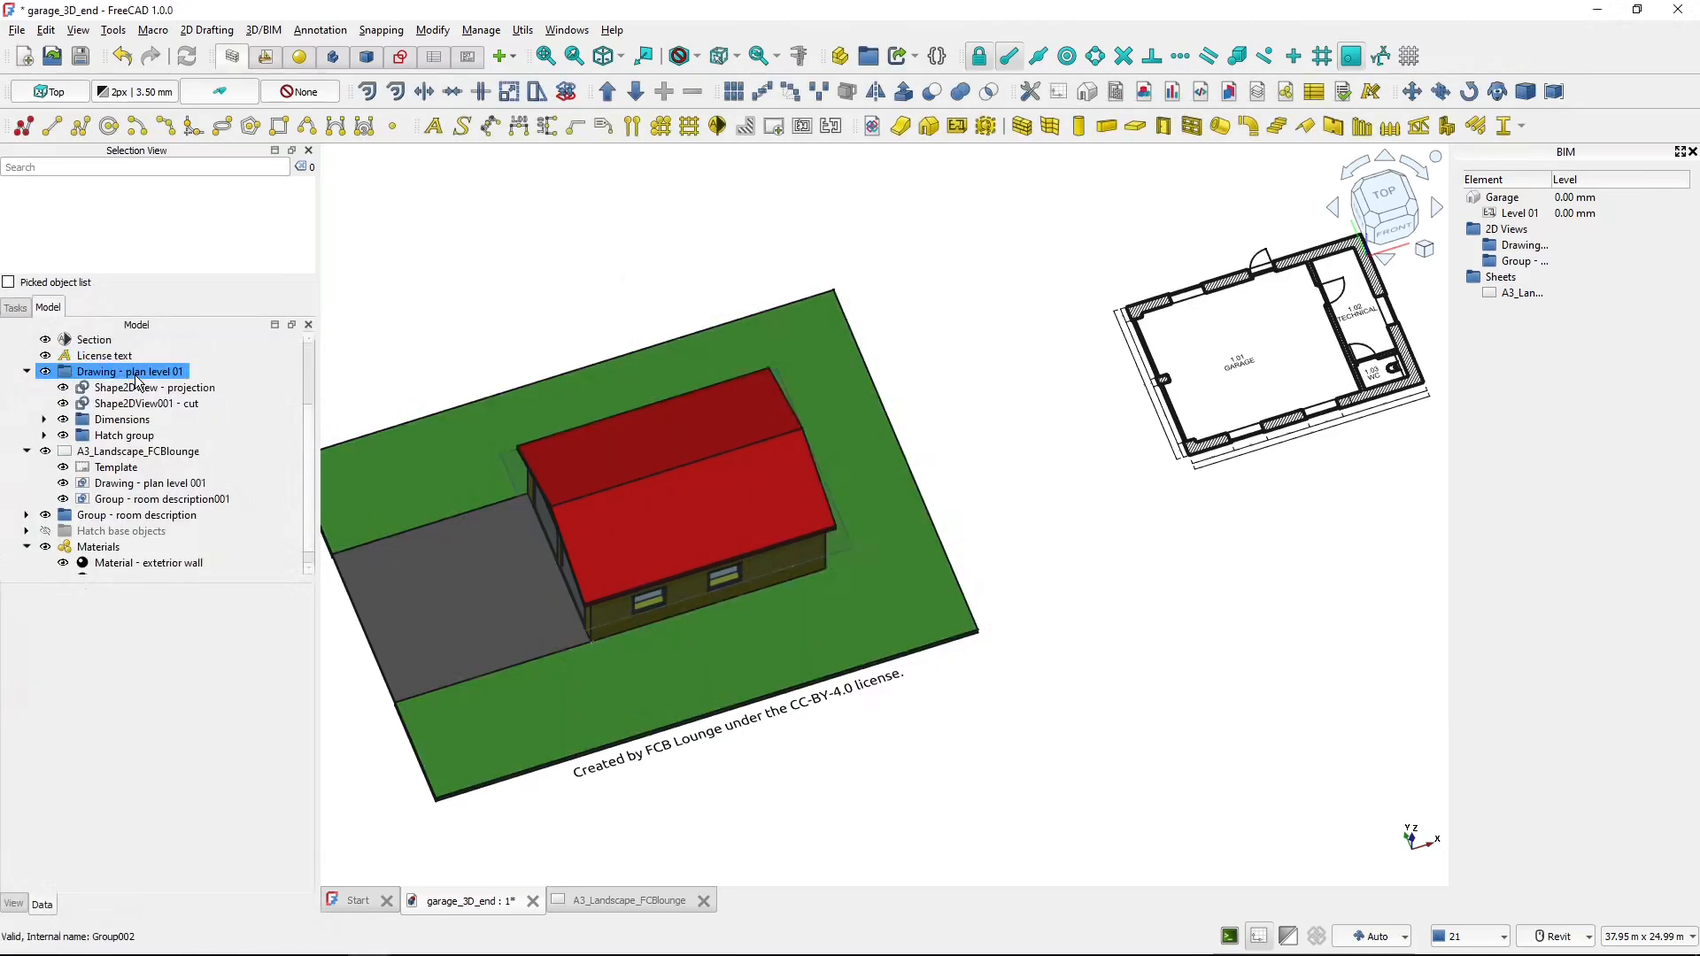
scroll(160, 531, down, 1)
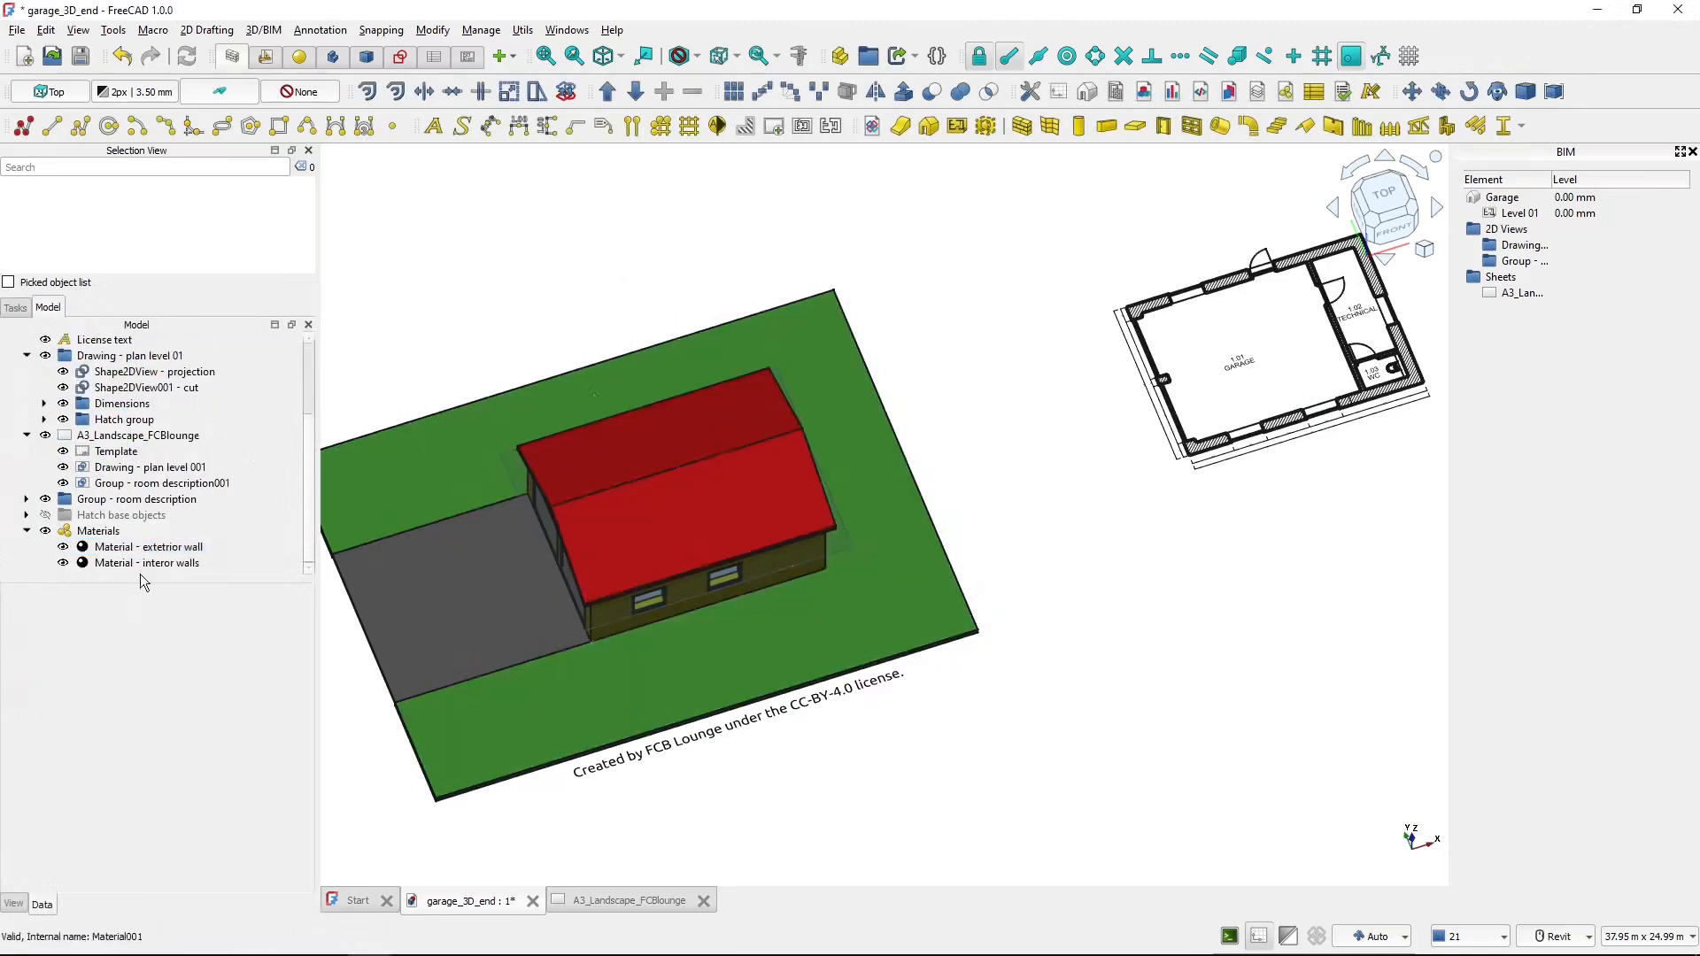
- Hide the garage roof and the Section plane to expose the walls in the 3D model
click(669, 551)
key(space)
shift+middle_drag(664, 545, 724, 506)
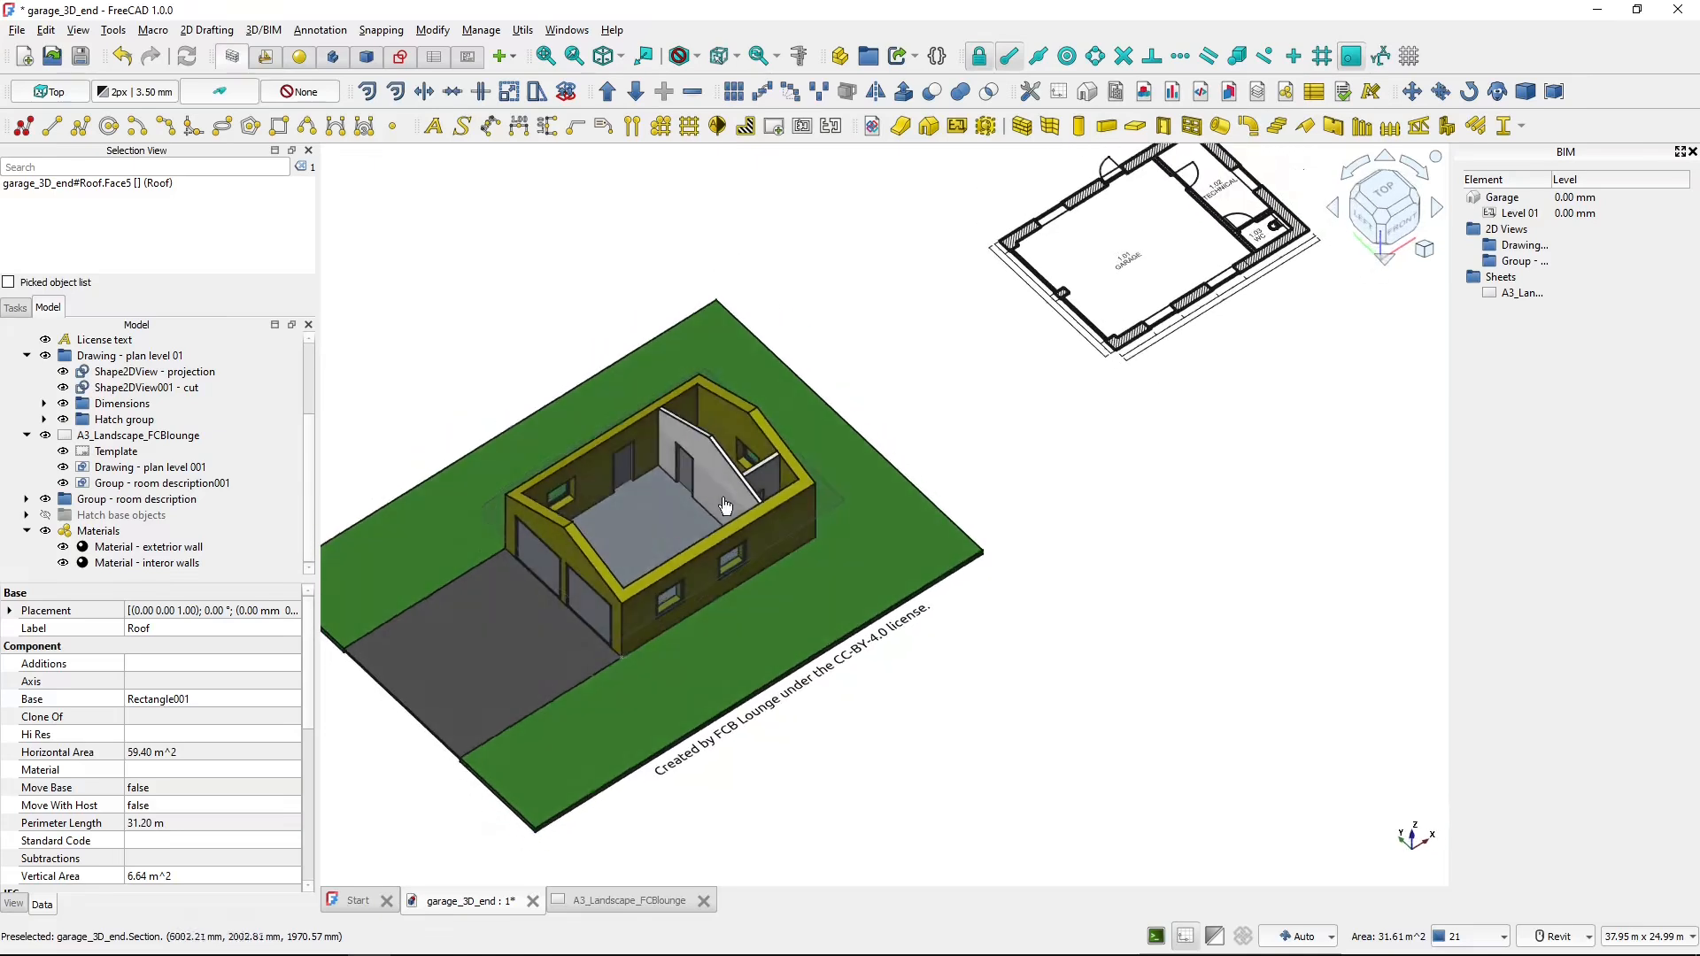
scroll(162, 409, up, 3)
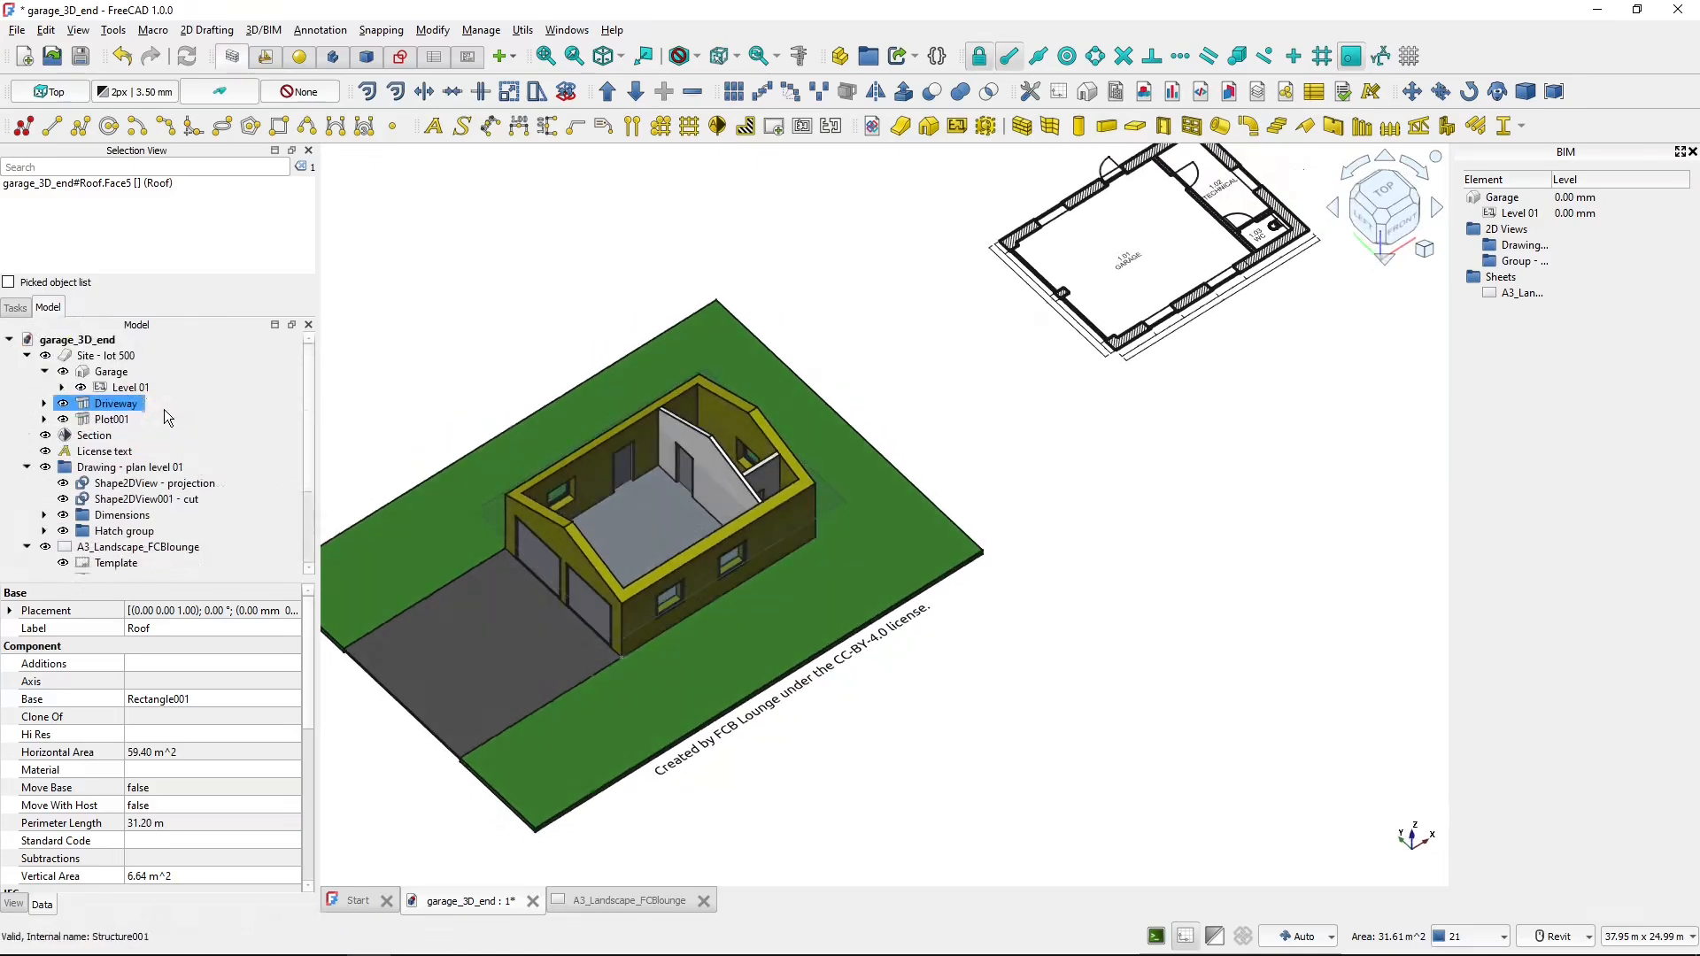
click(127, 440)
key(space)
- Assign "Material - extetrior wall" as the Material of the whole Wall - exterior object
click(563, 544)
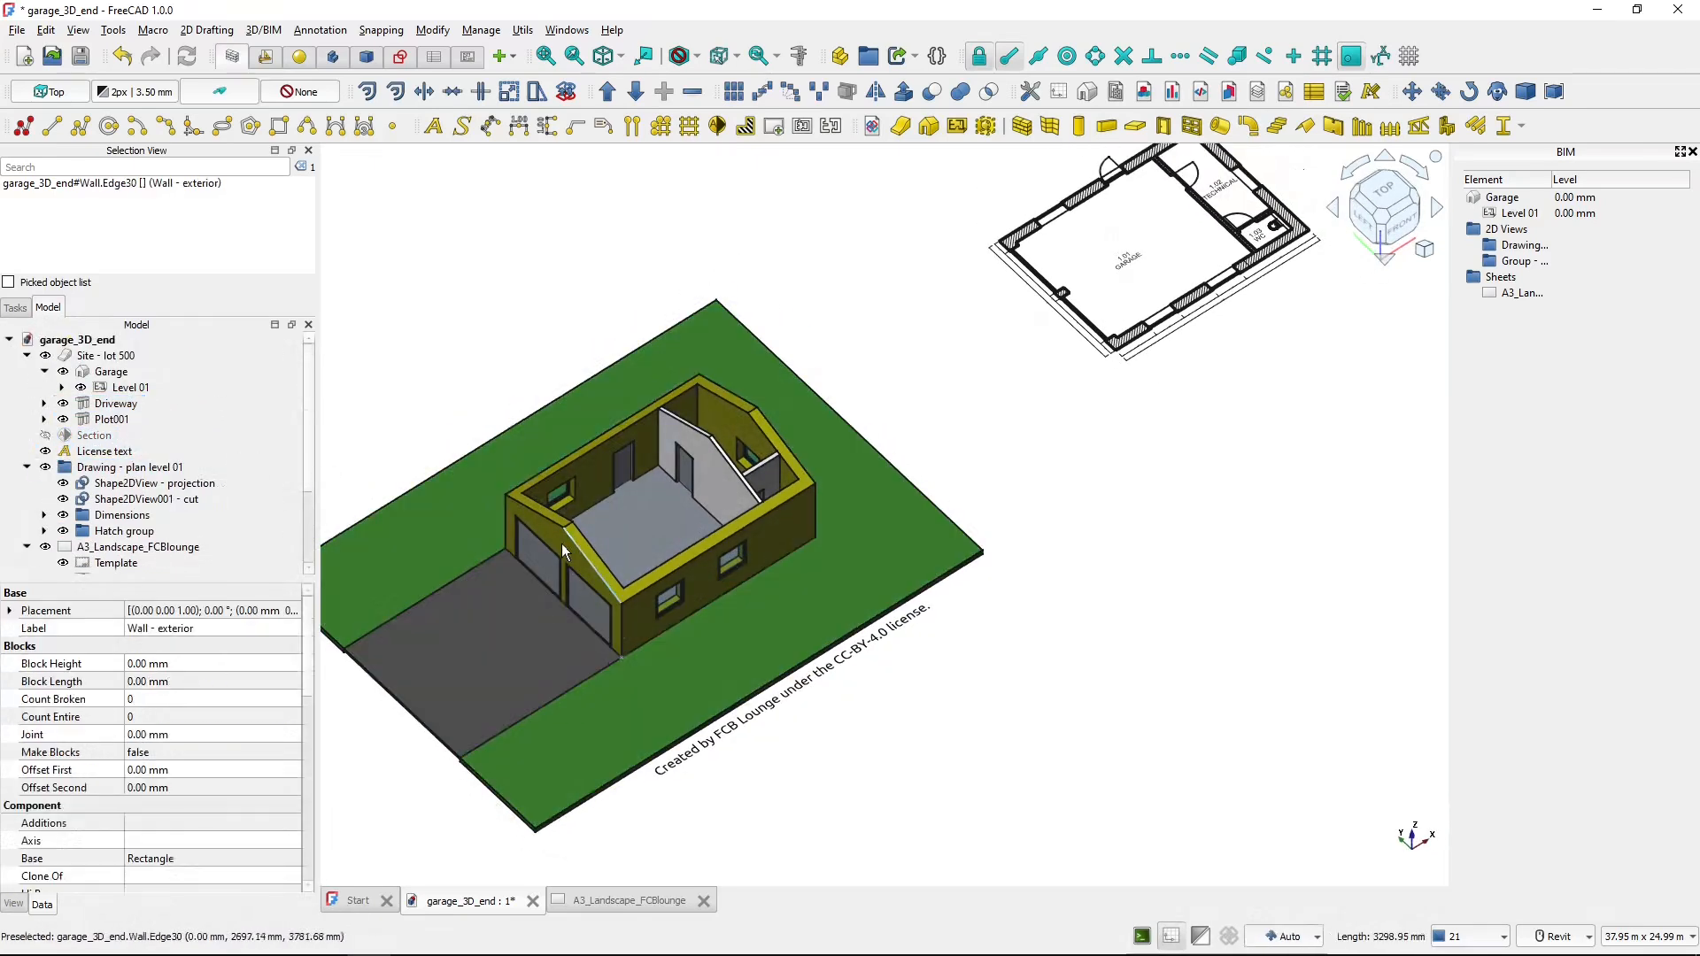
click(561, 544)
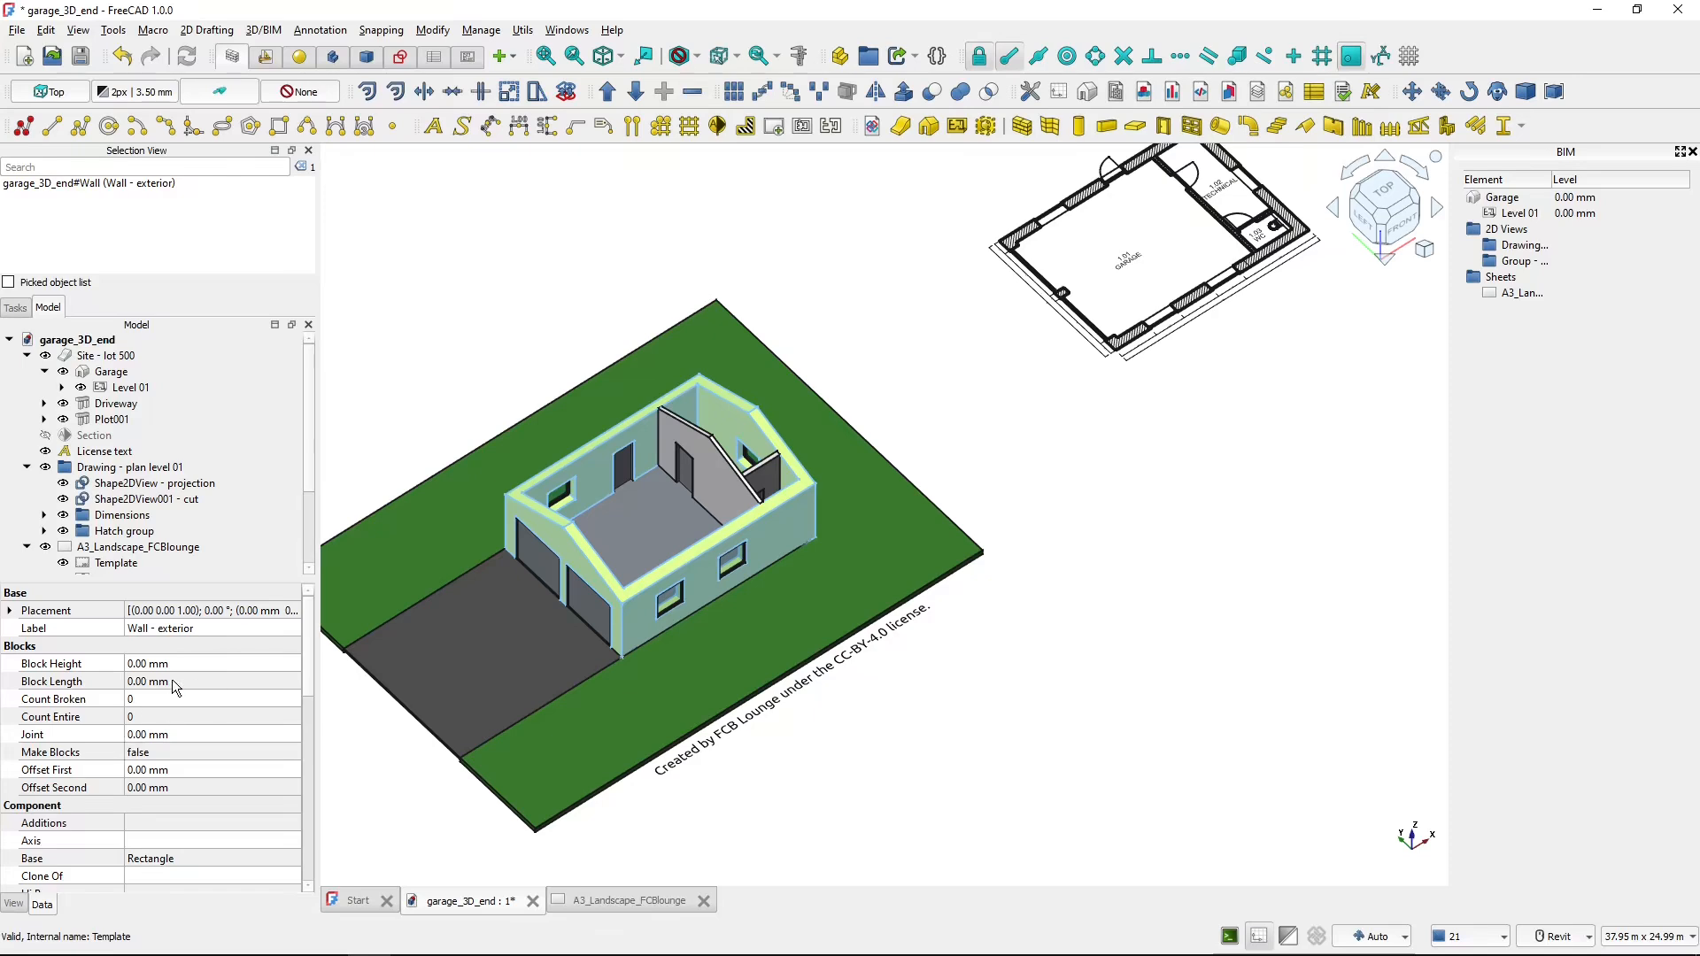
scroll(172, 678, down, 3)
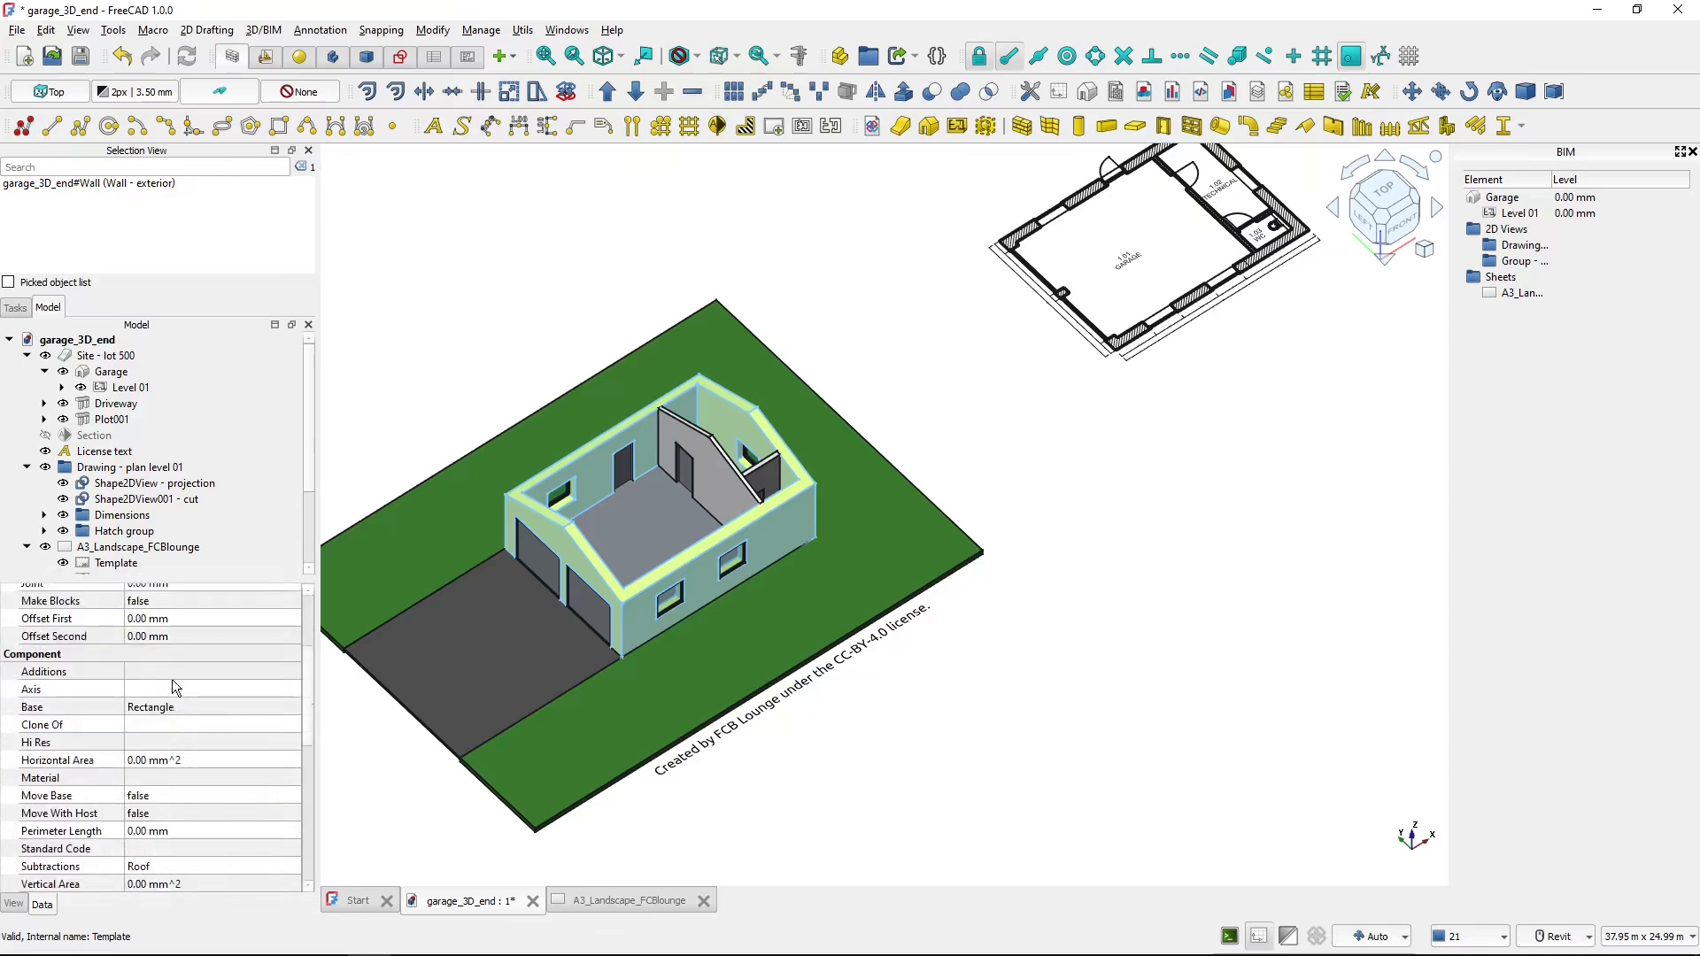
scroll(172, 681, down, 2)
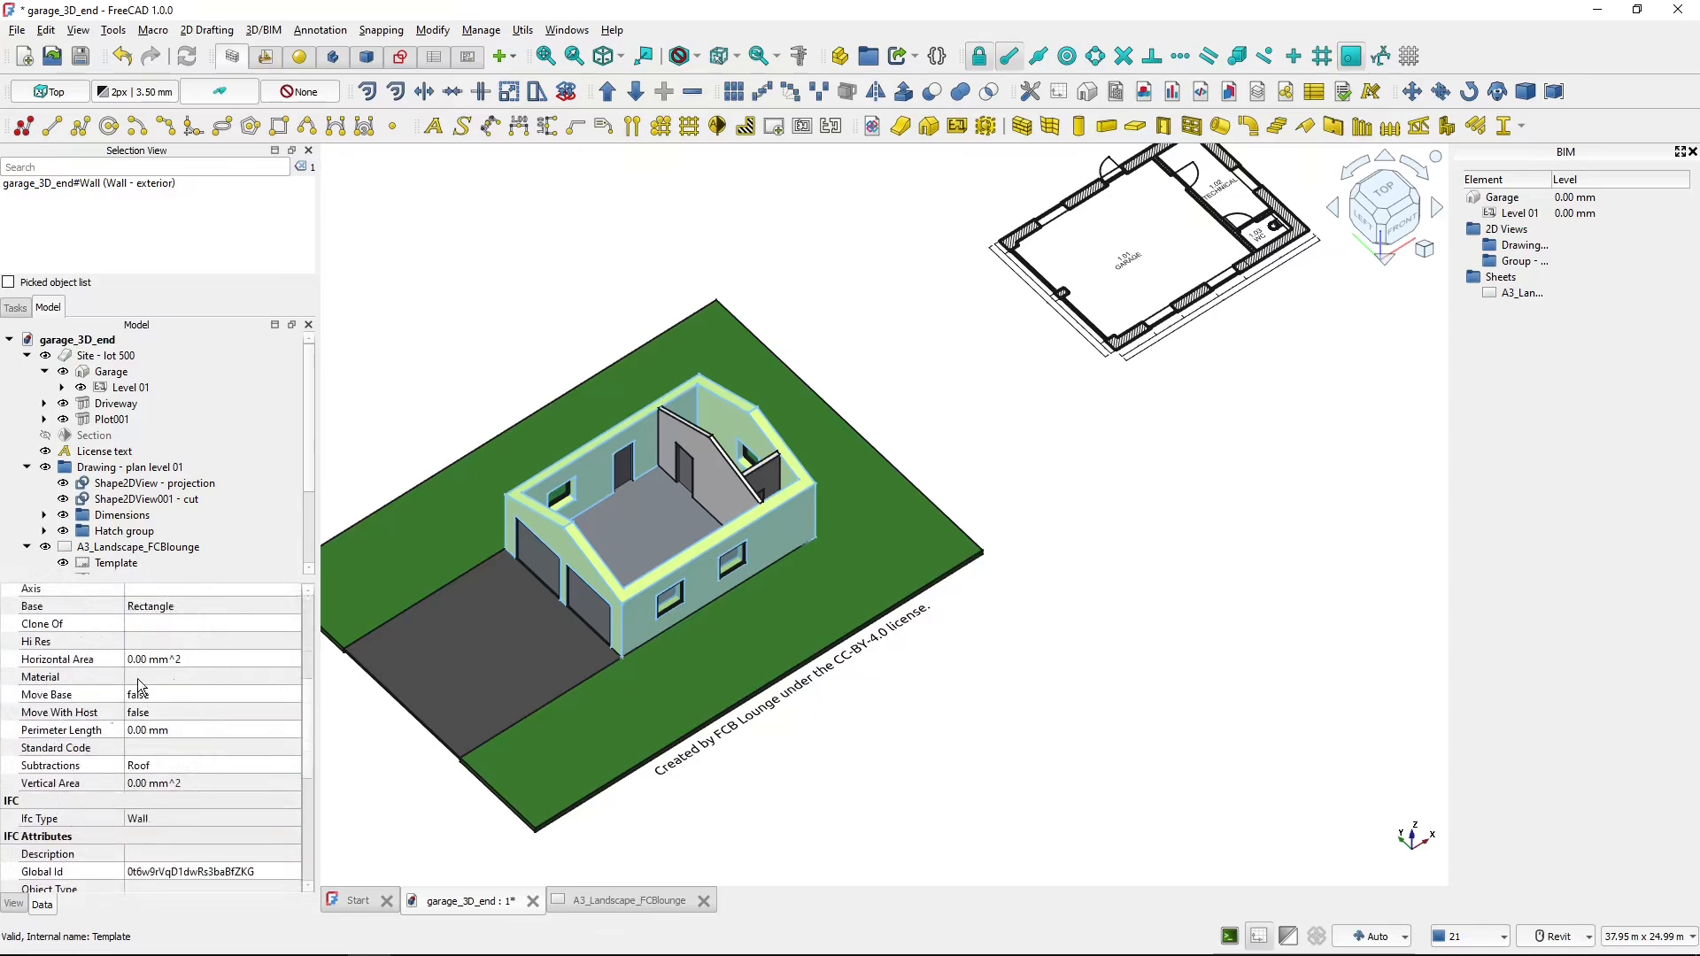
click(137, 678)
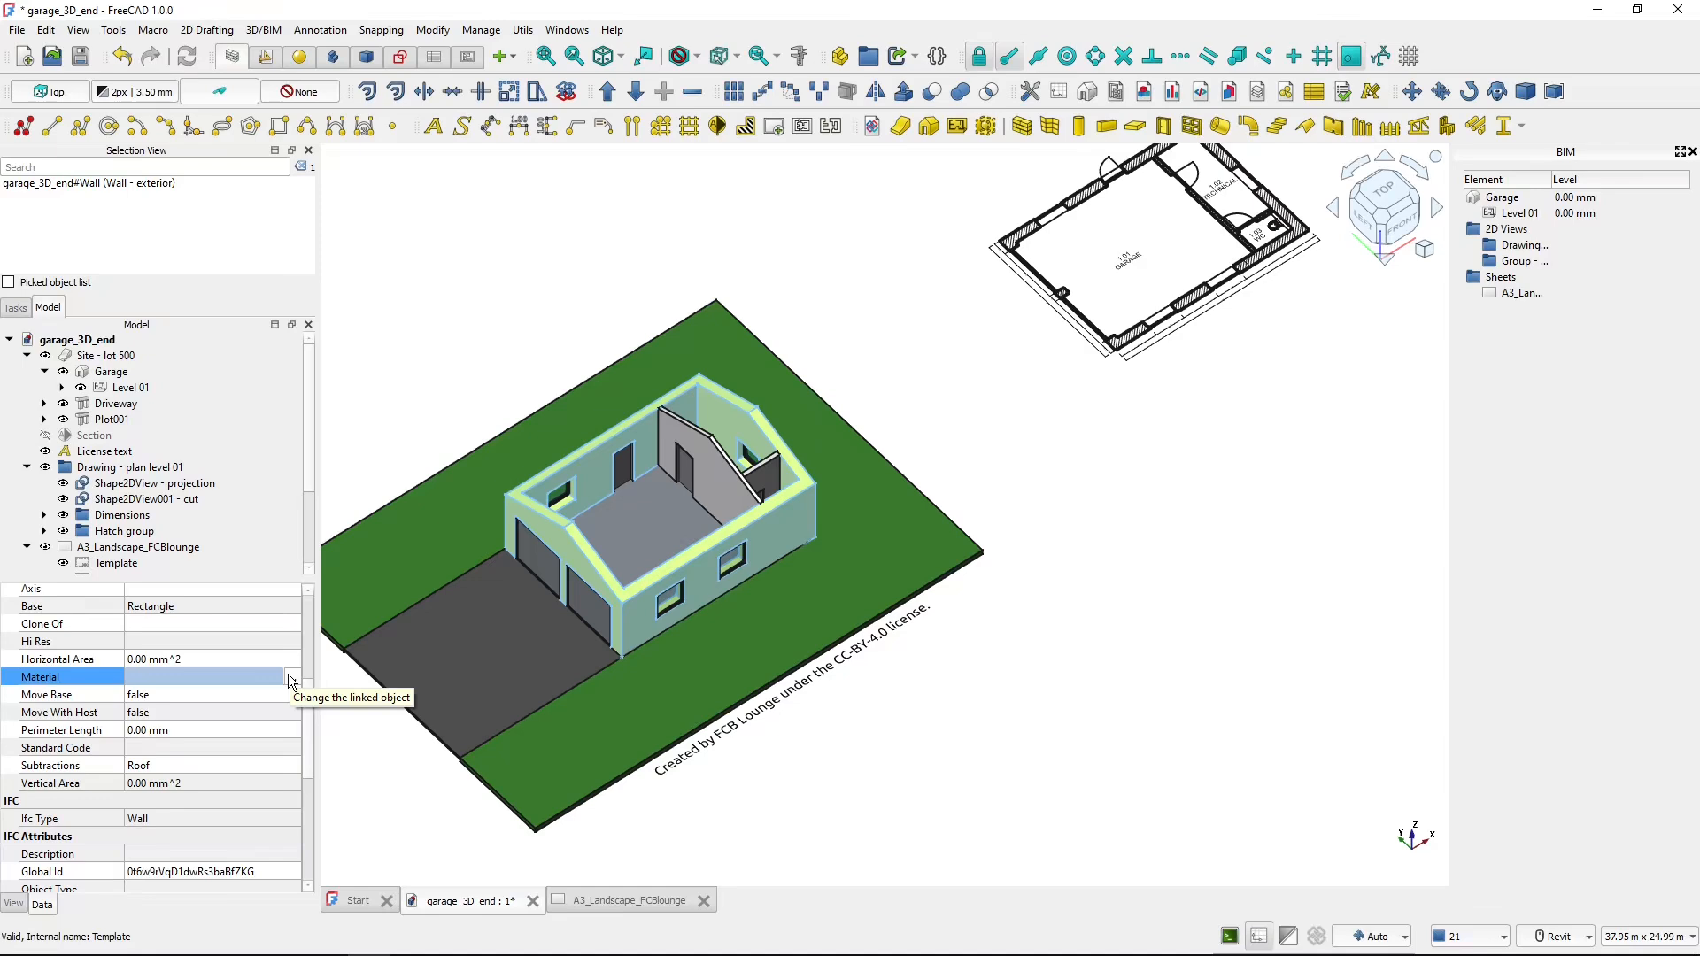
click(290, 677)
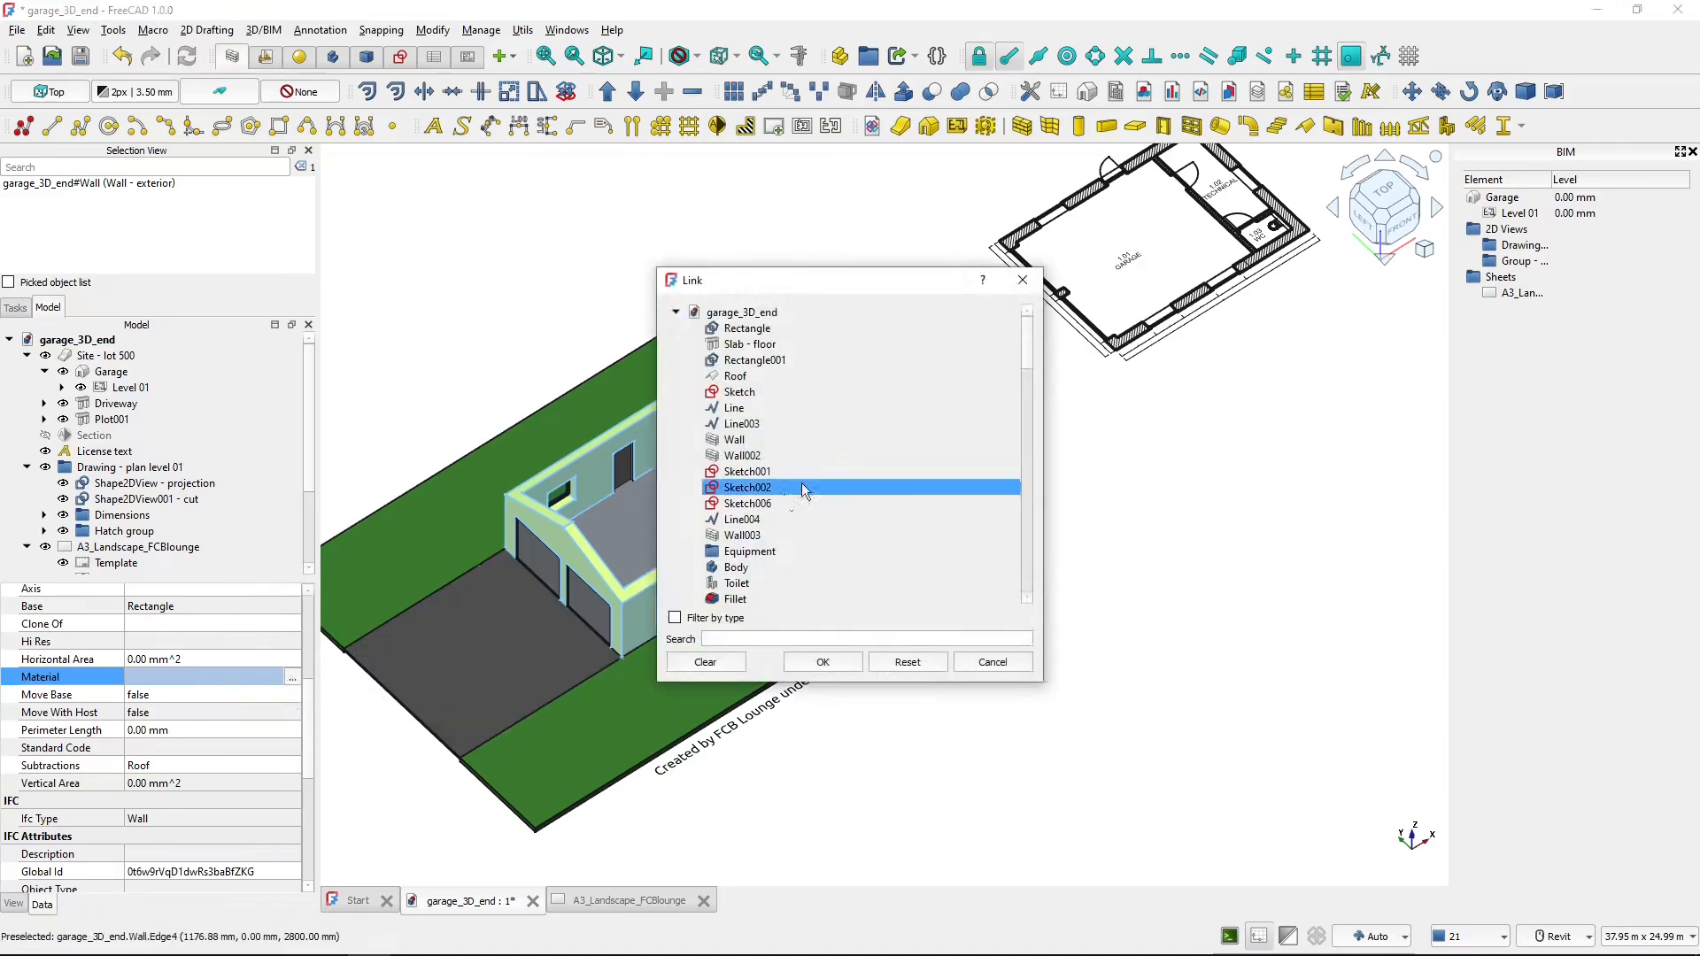
drag(1031, 346, 1045, 598)
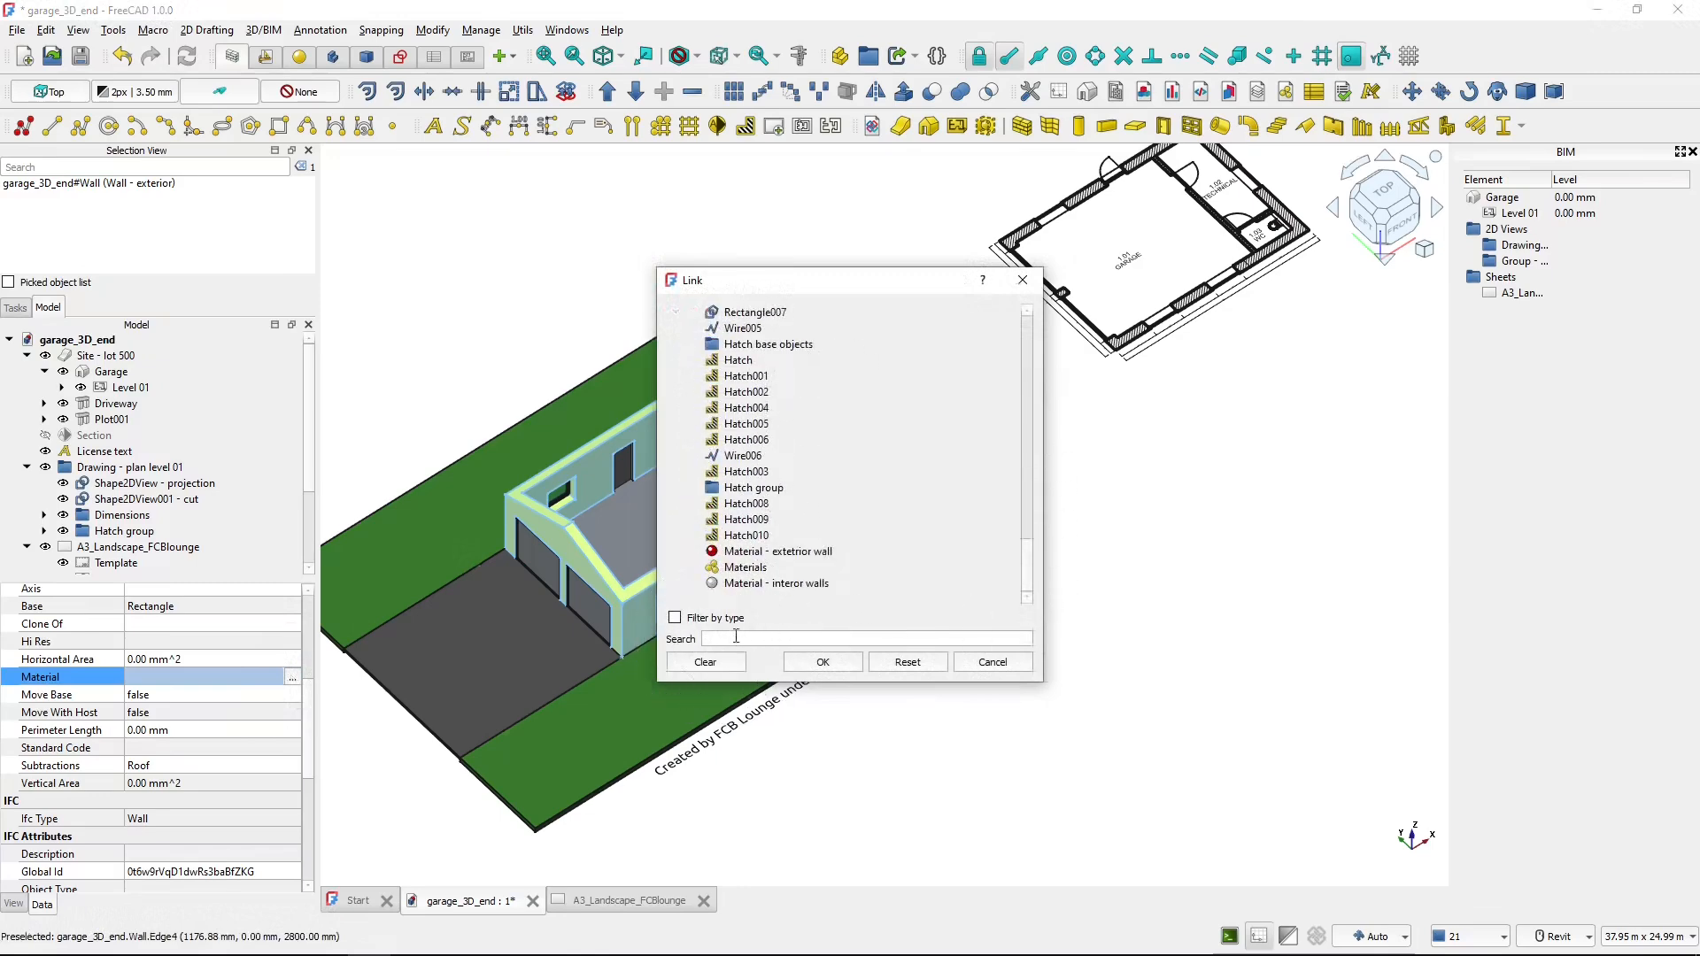
click(758, 554)
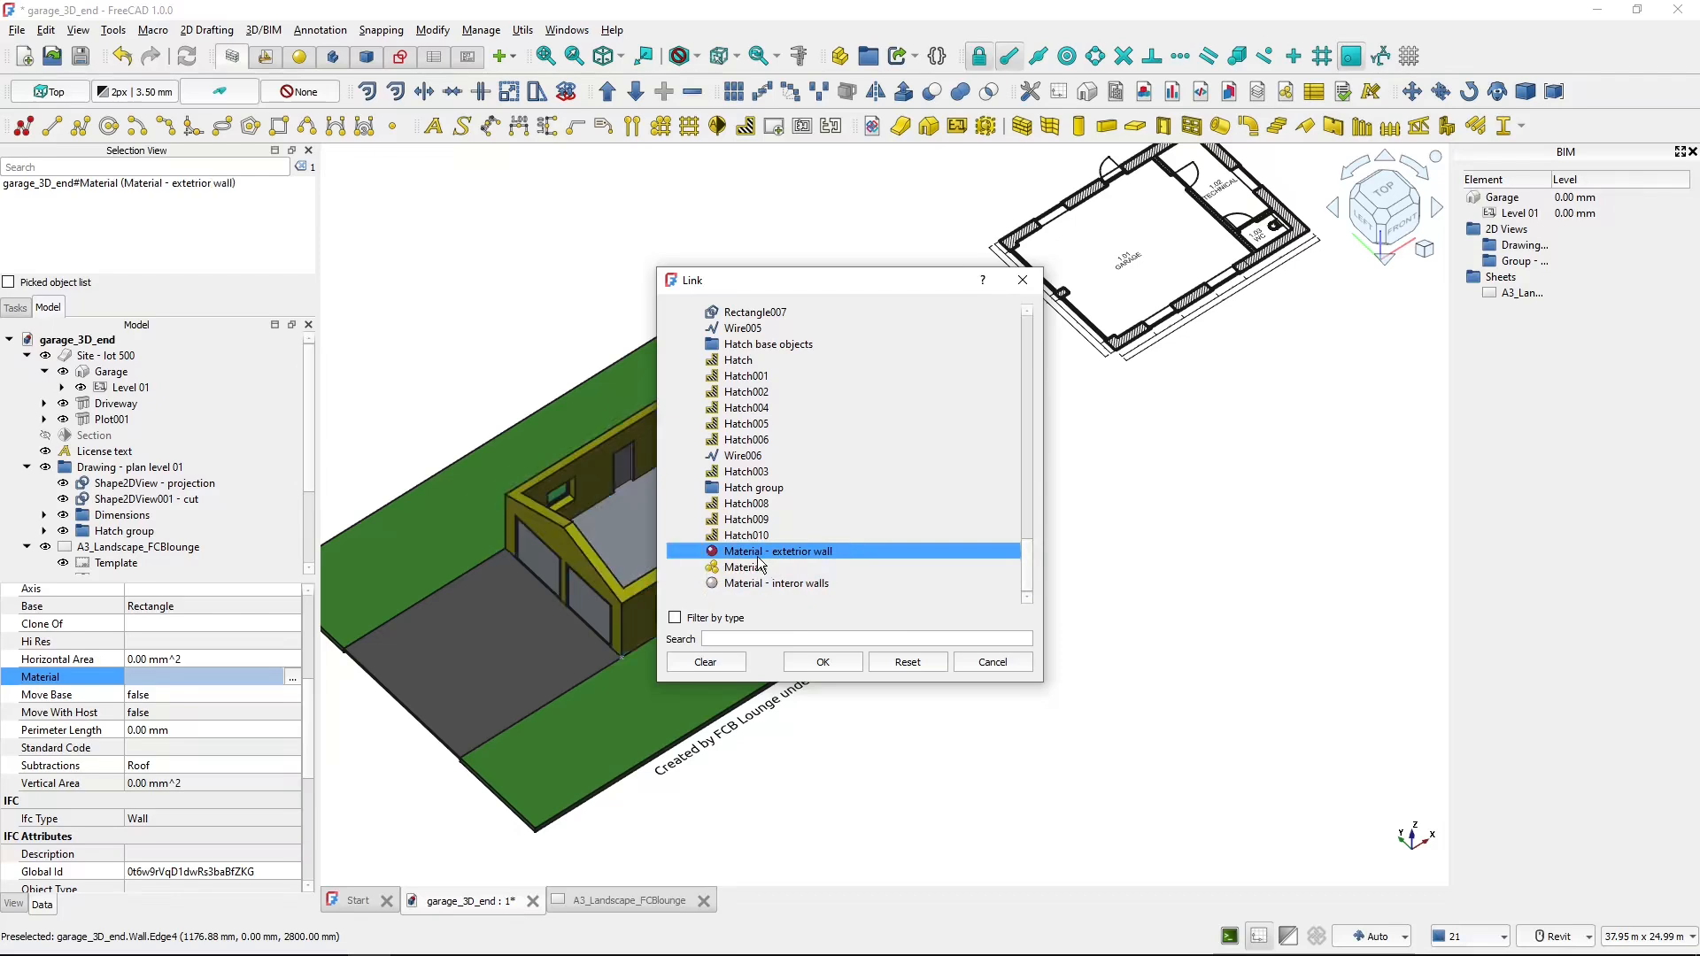
click(836, 670)
click(505, 353)
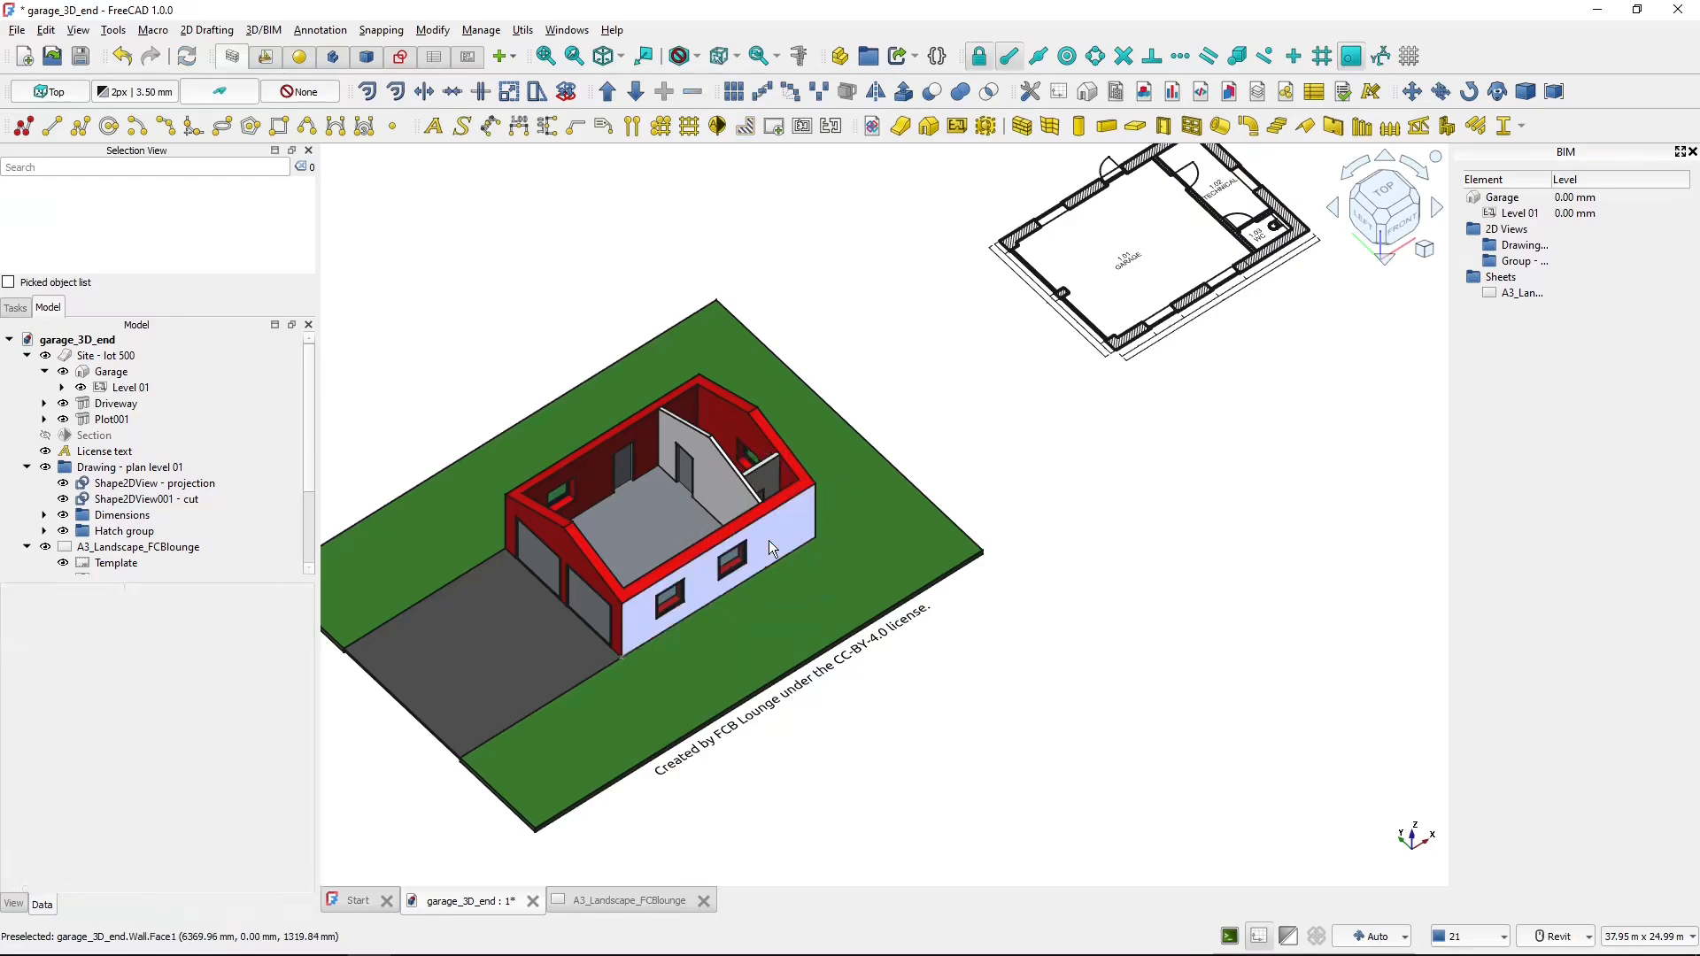
- Assign "Material - interor walls" as the Material of both interior walls, Wall and Wall002
click(716, 486)
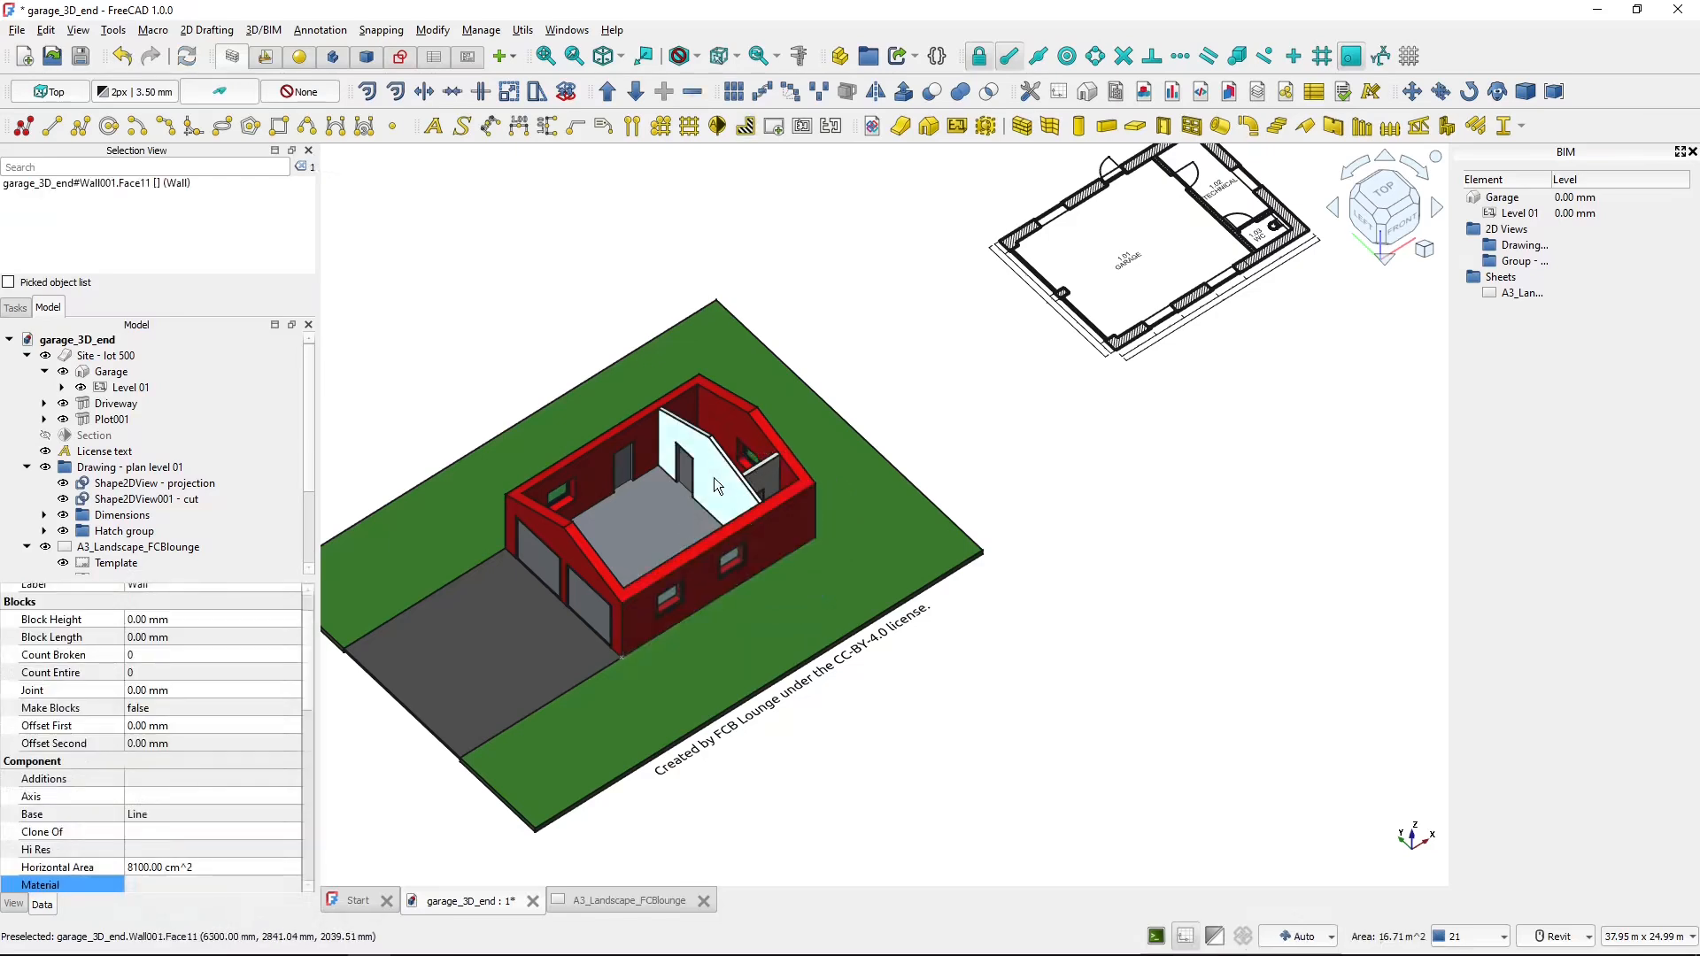
ctrl+click(768, 480)
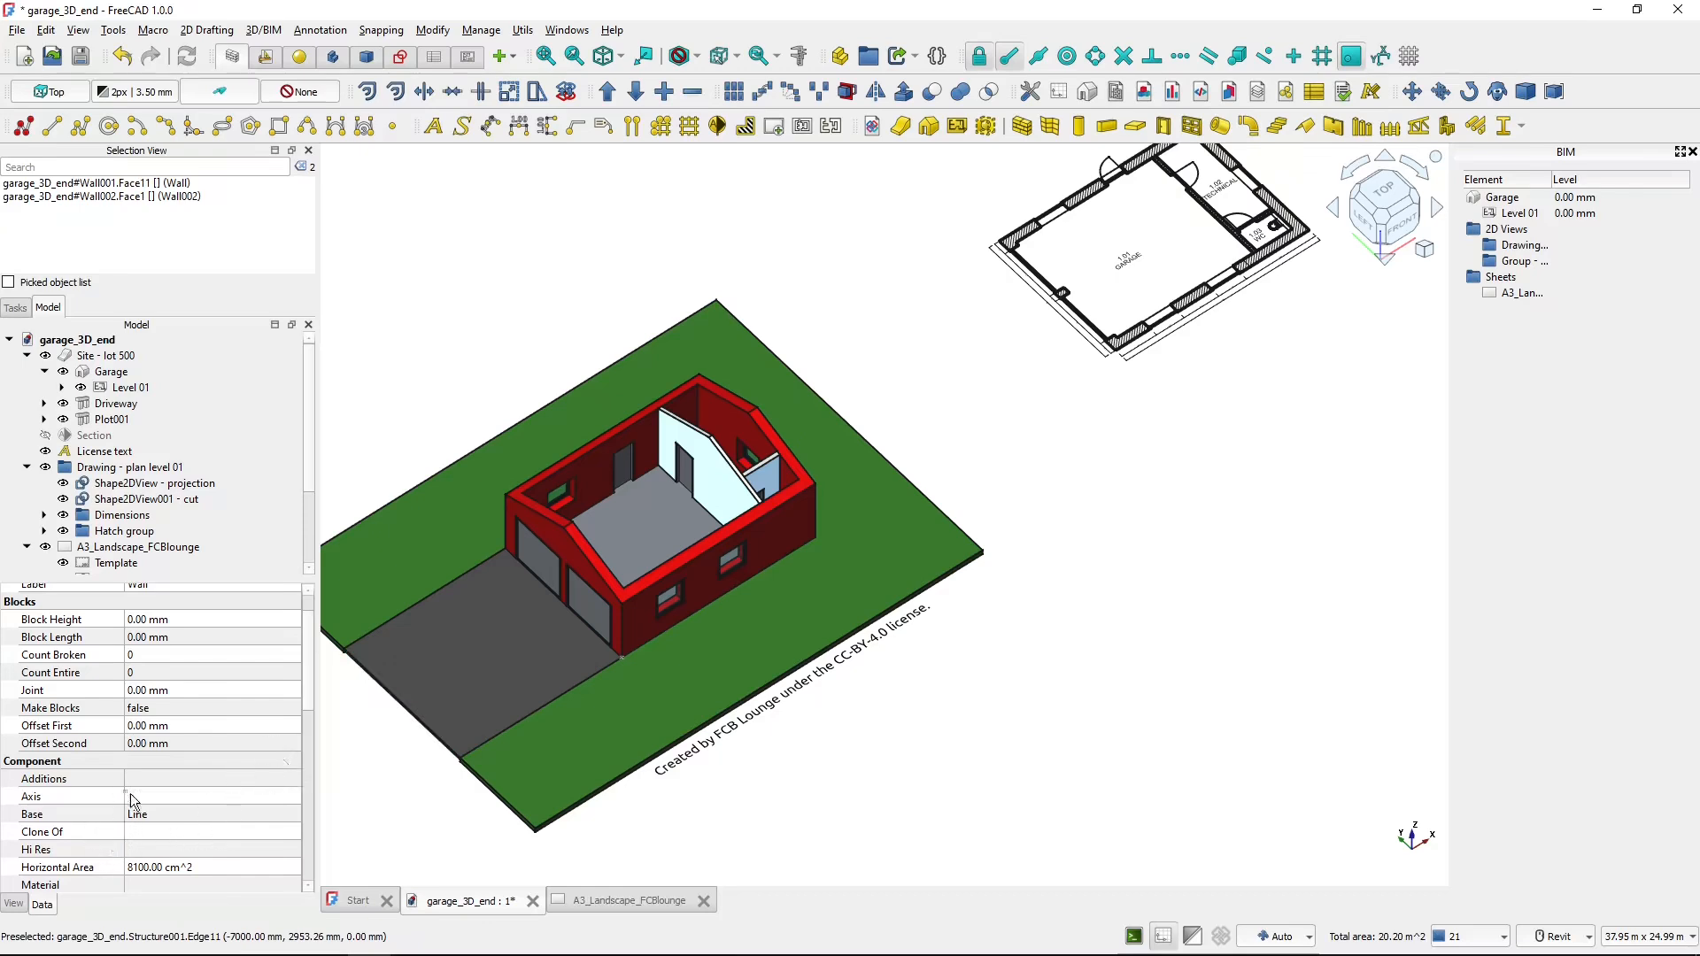
scroll(133, 793, down, 5)
scroll(158, 761, down, 1)
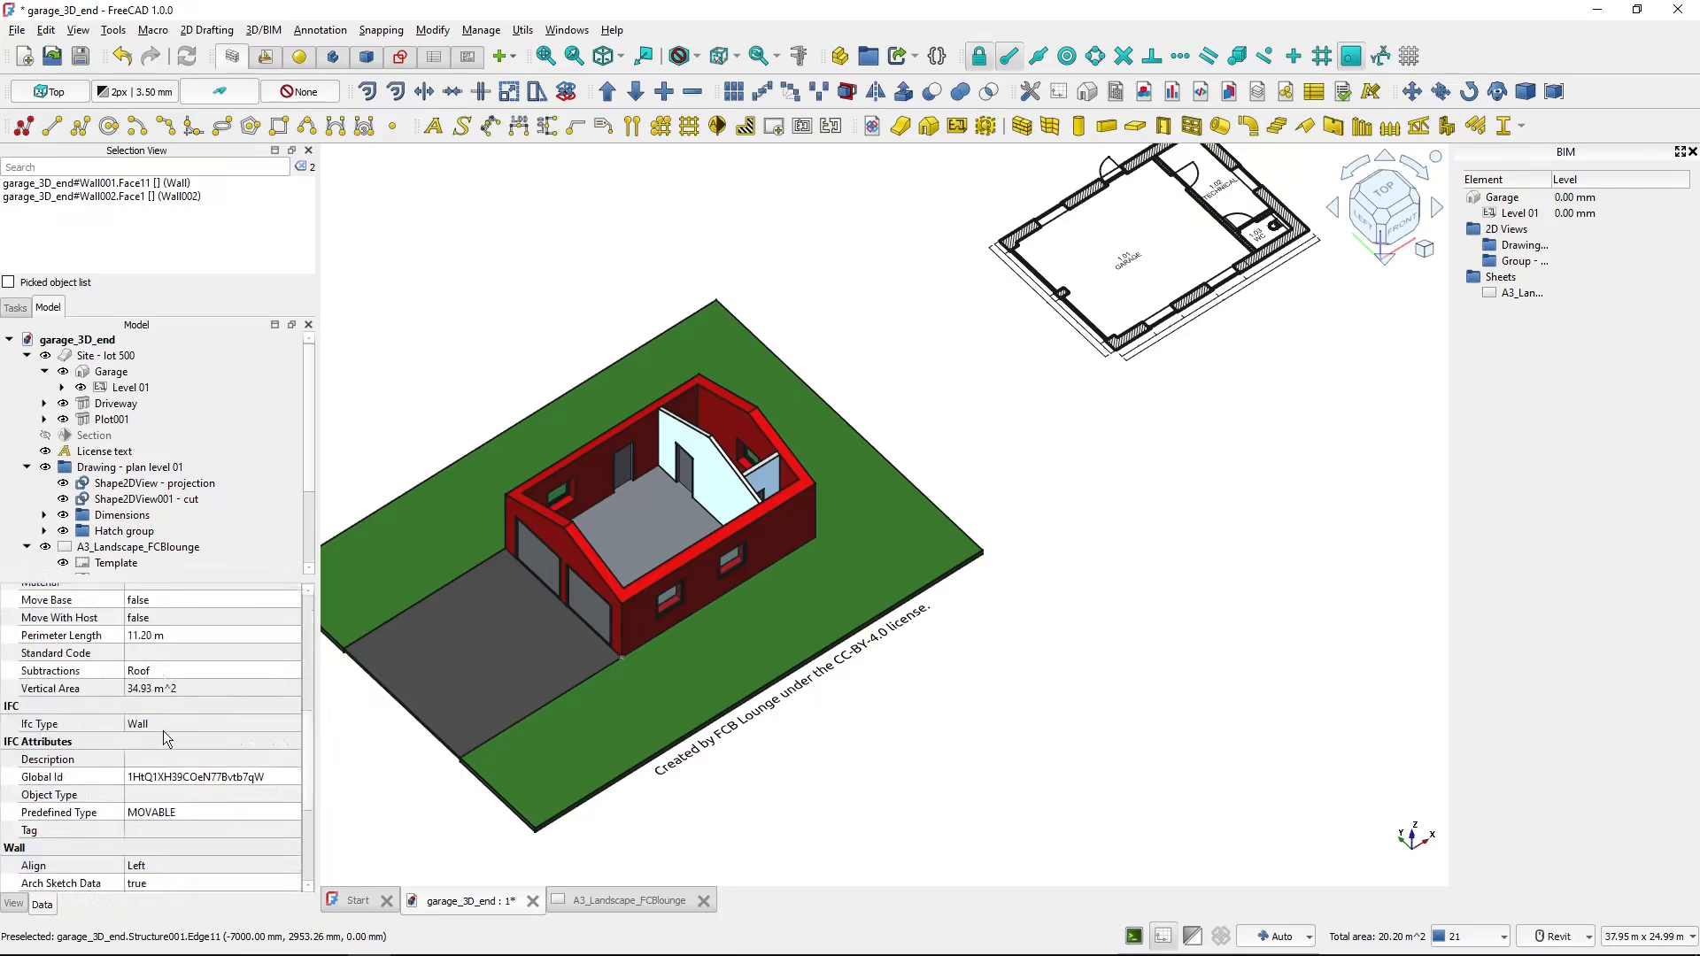
scroll(163, 730, up, 1)
scroll(165, 735, up, 2)
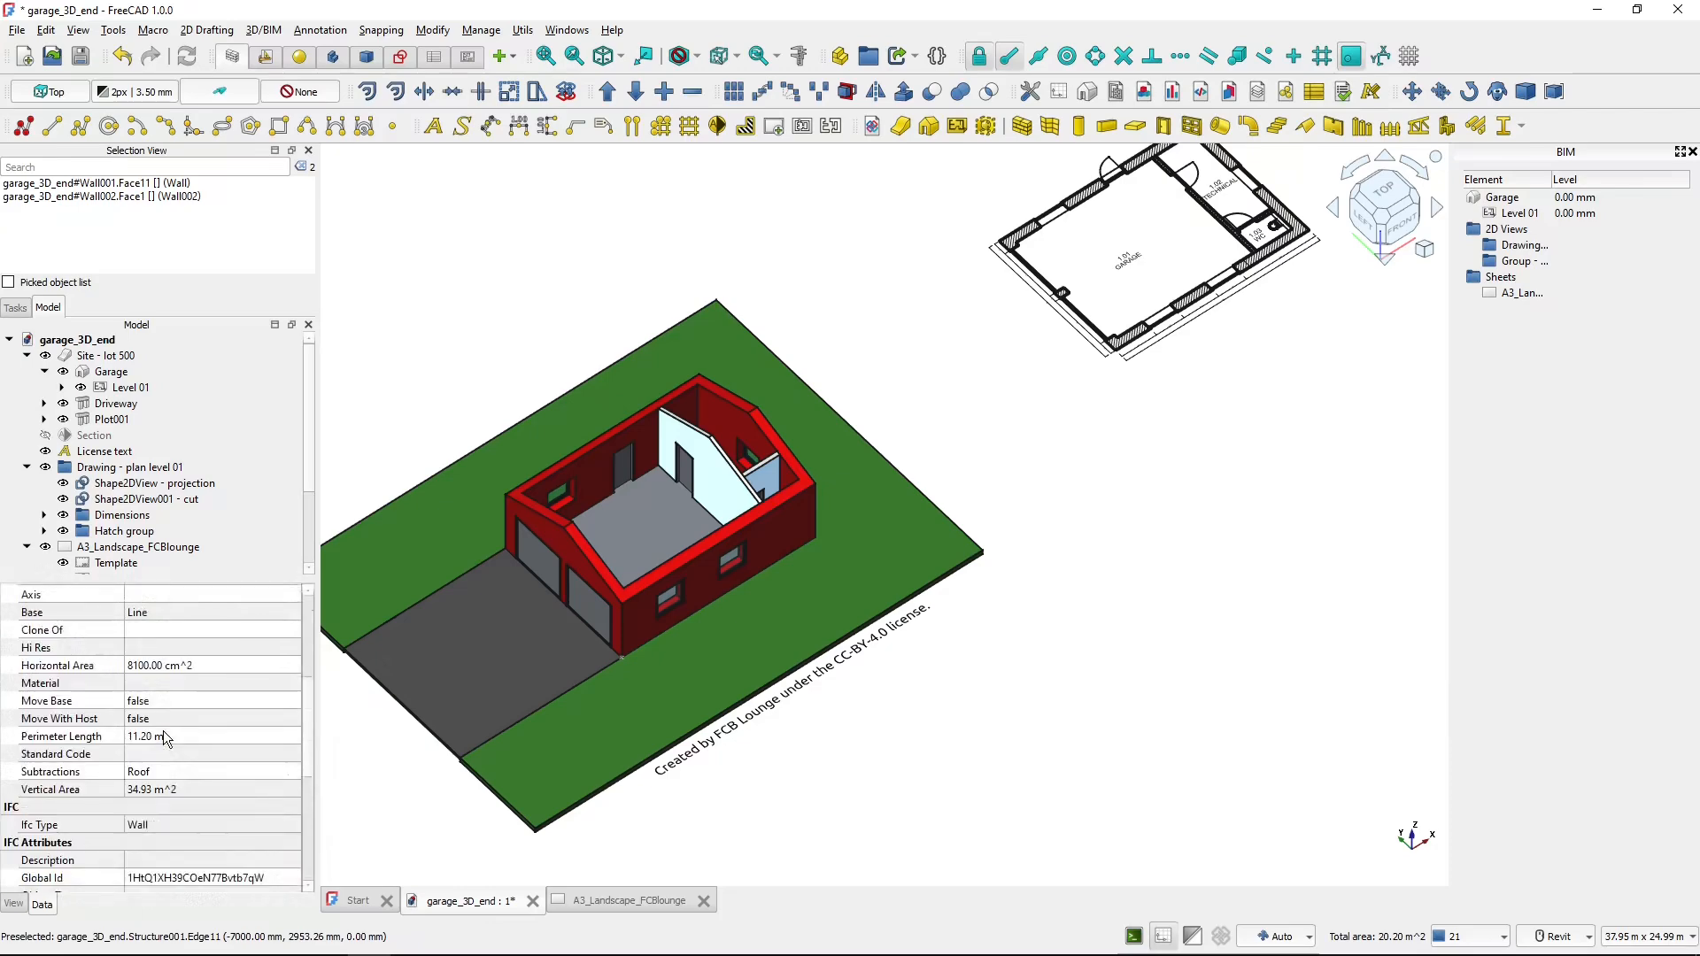
click(280, 735)
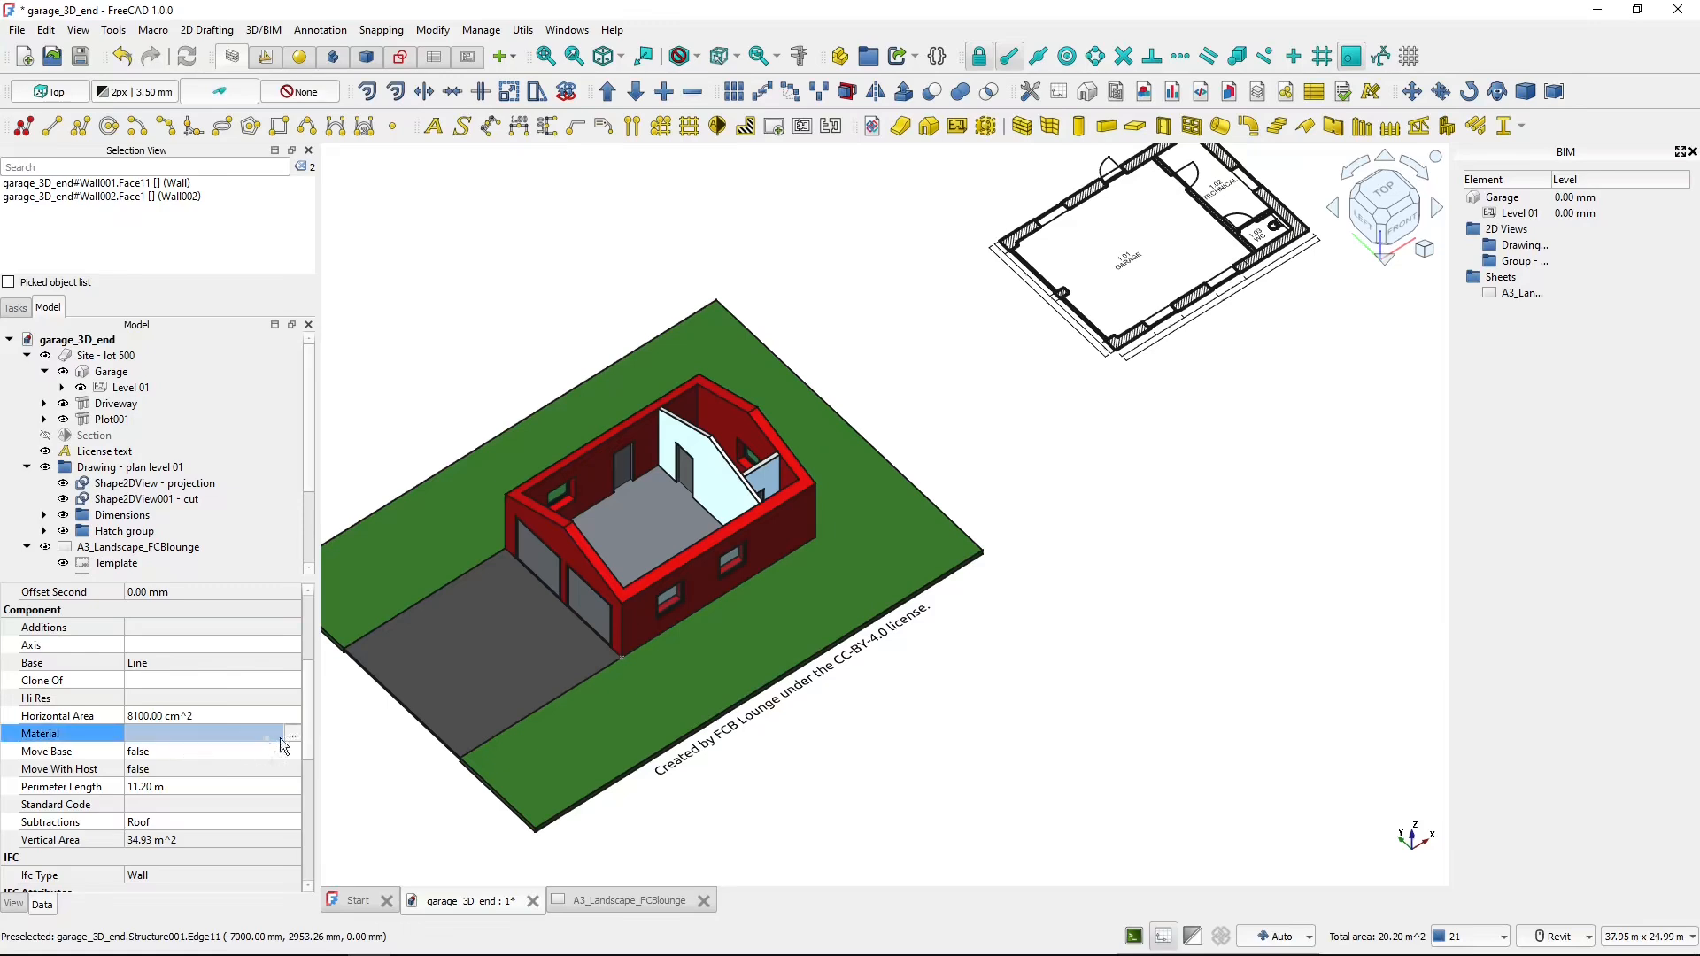
click(292, 734)
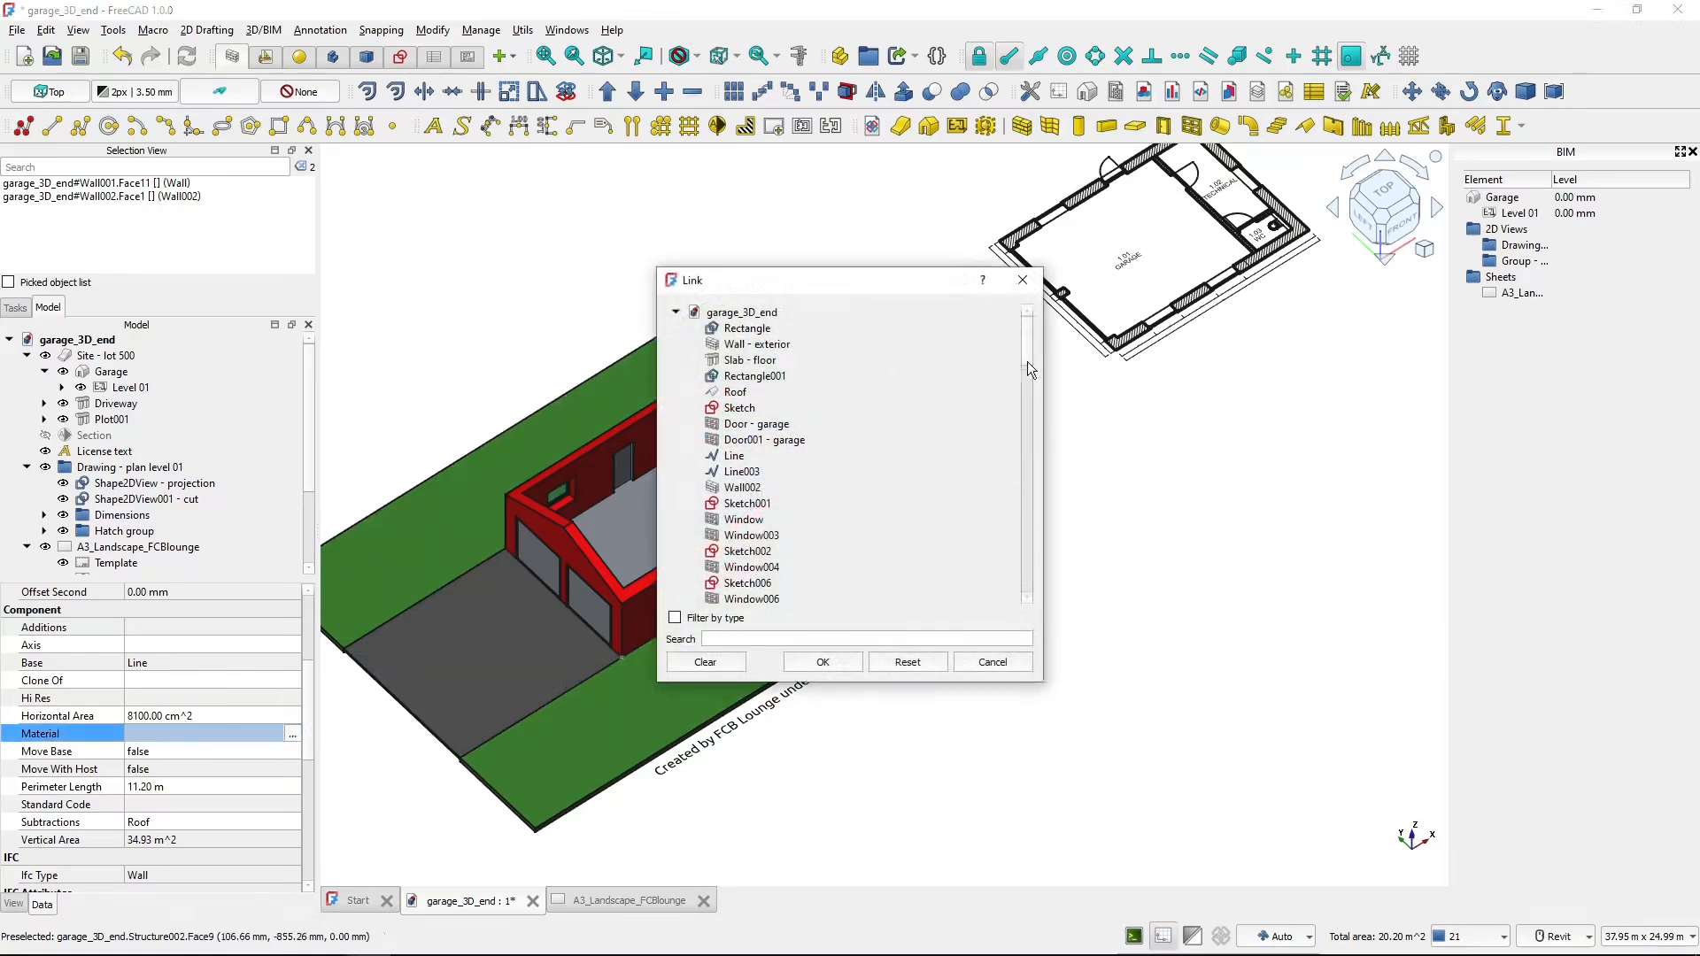
drag(1027, 361, 1044, 608)
click(751, 585)
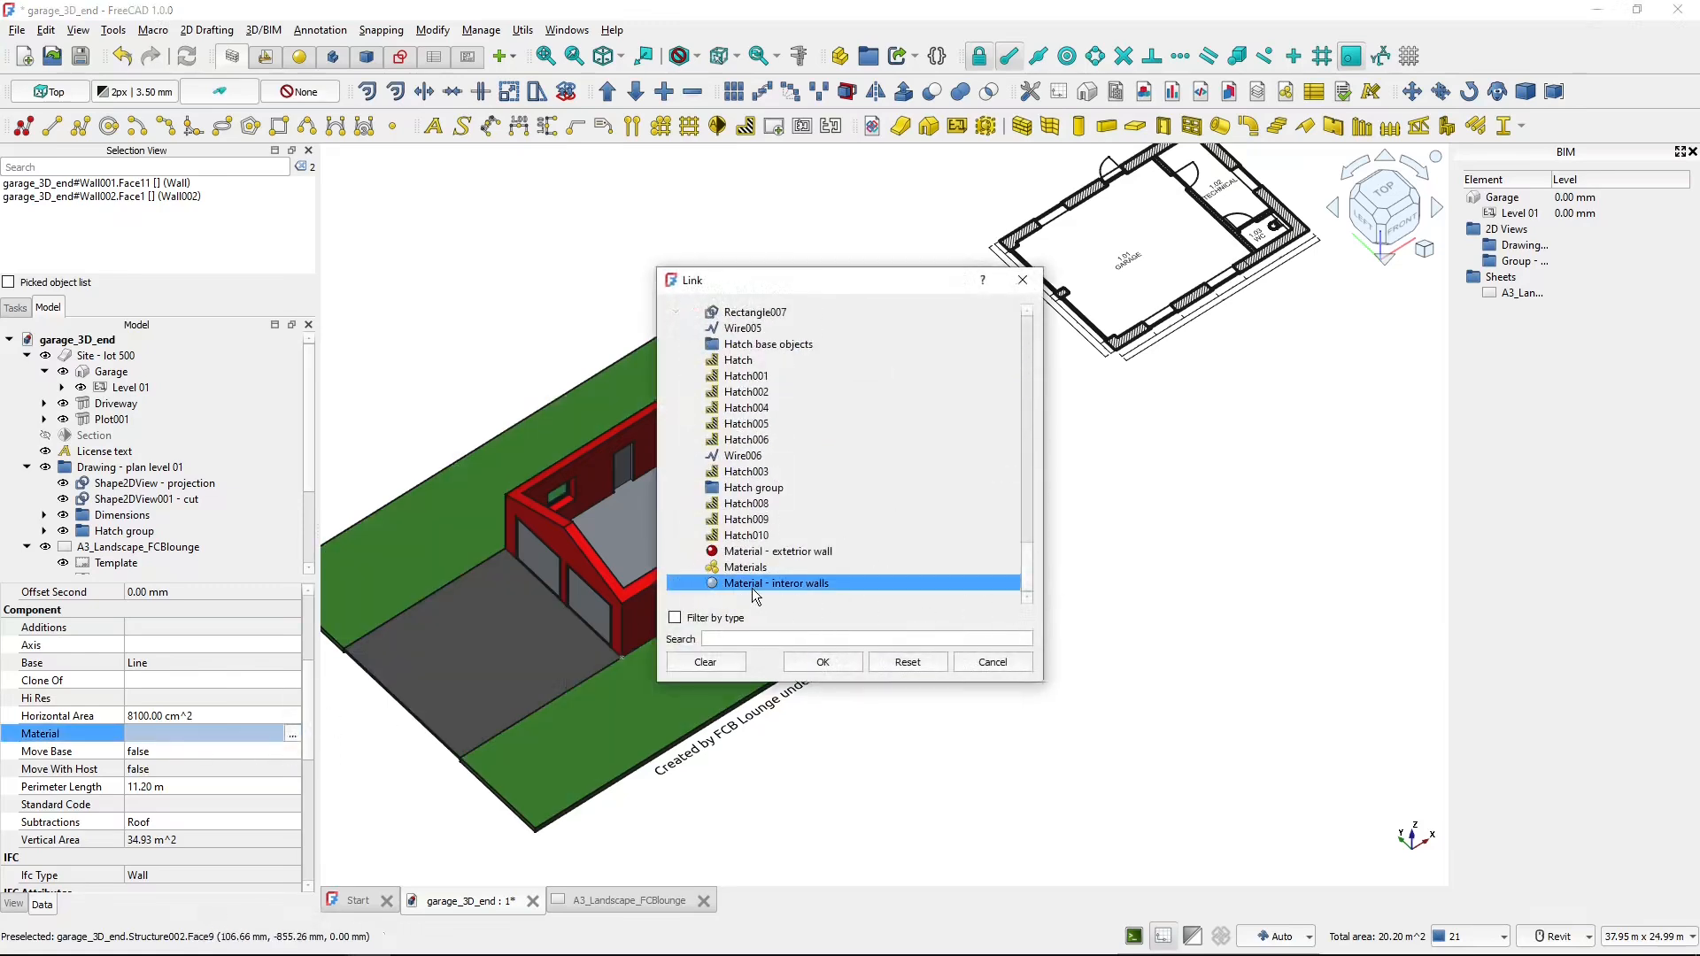
click(823, 663)
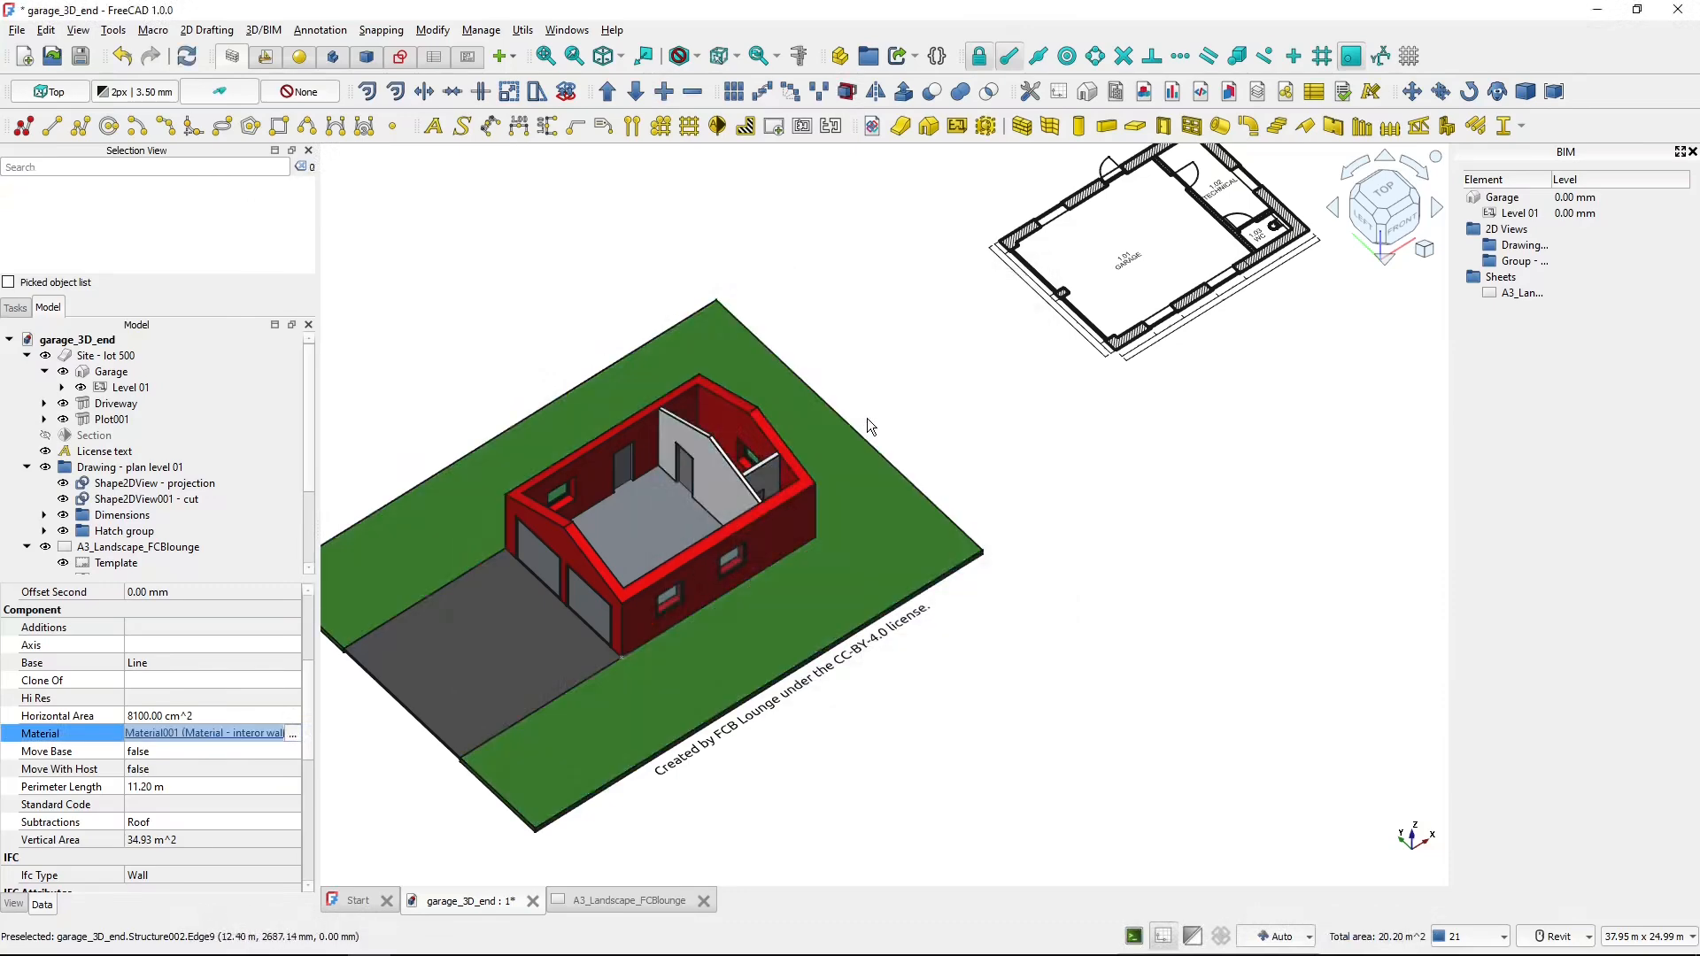
click(1066, 342)
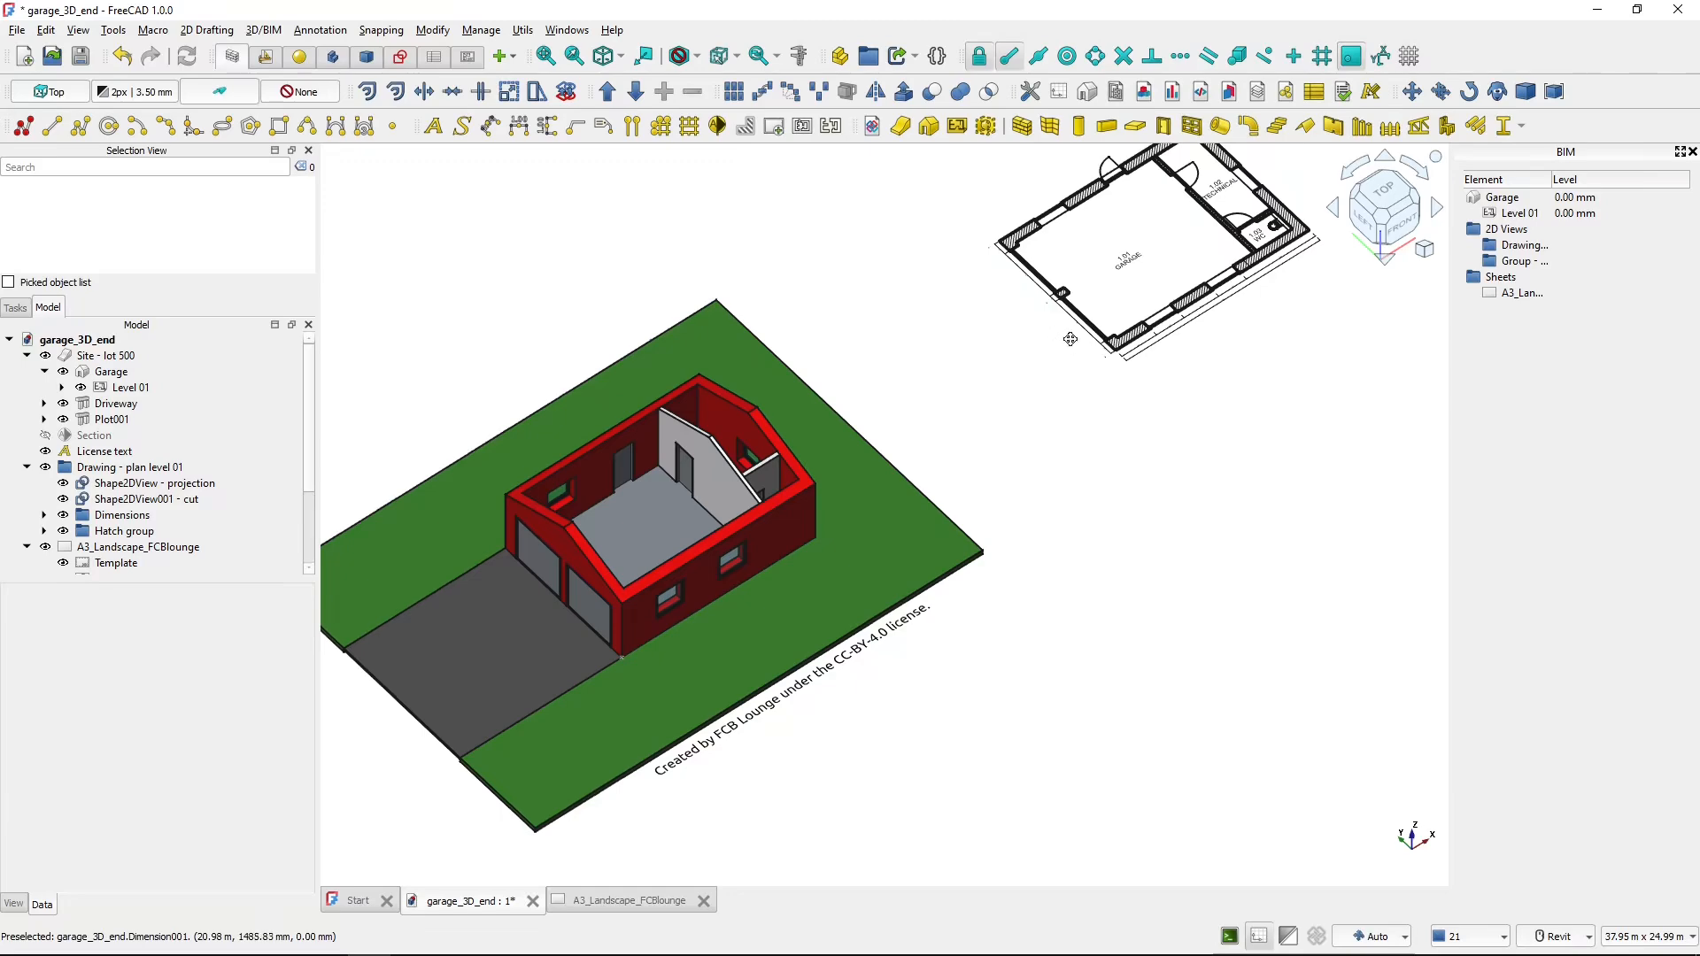
- Examine the wall junctions and hatching around the WC and technical room in the 2D plan from the top view
key(2)
click(1384, 210)
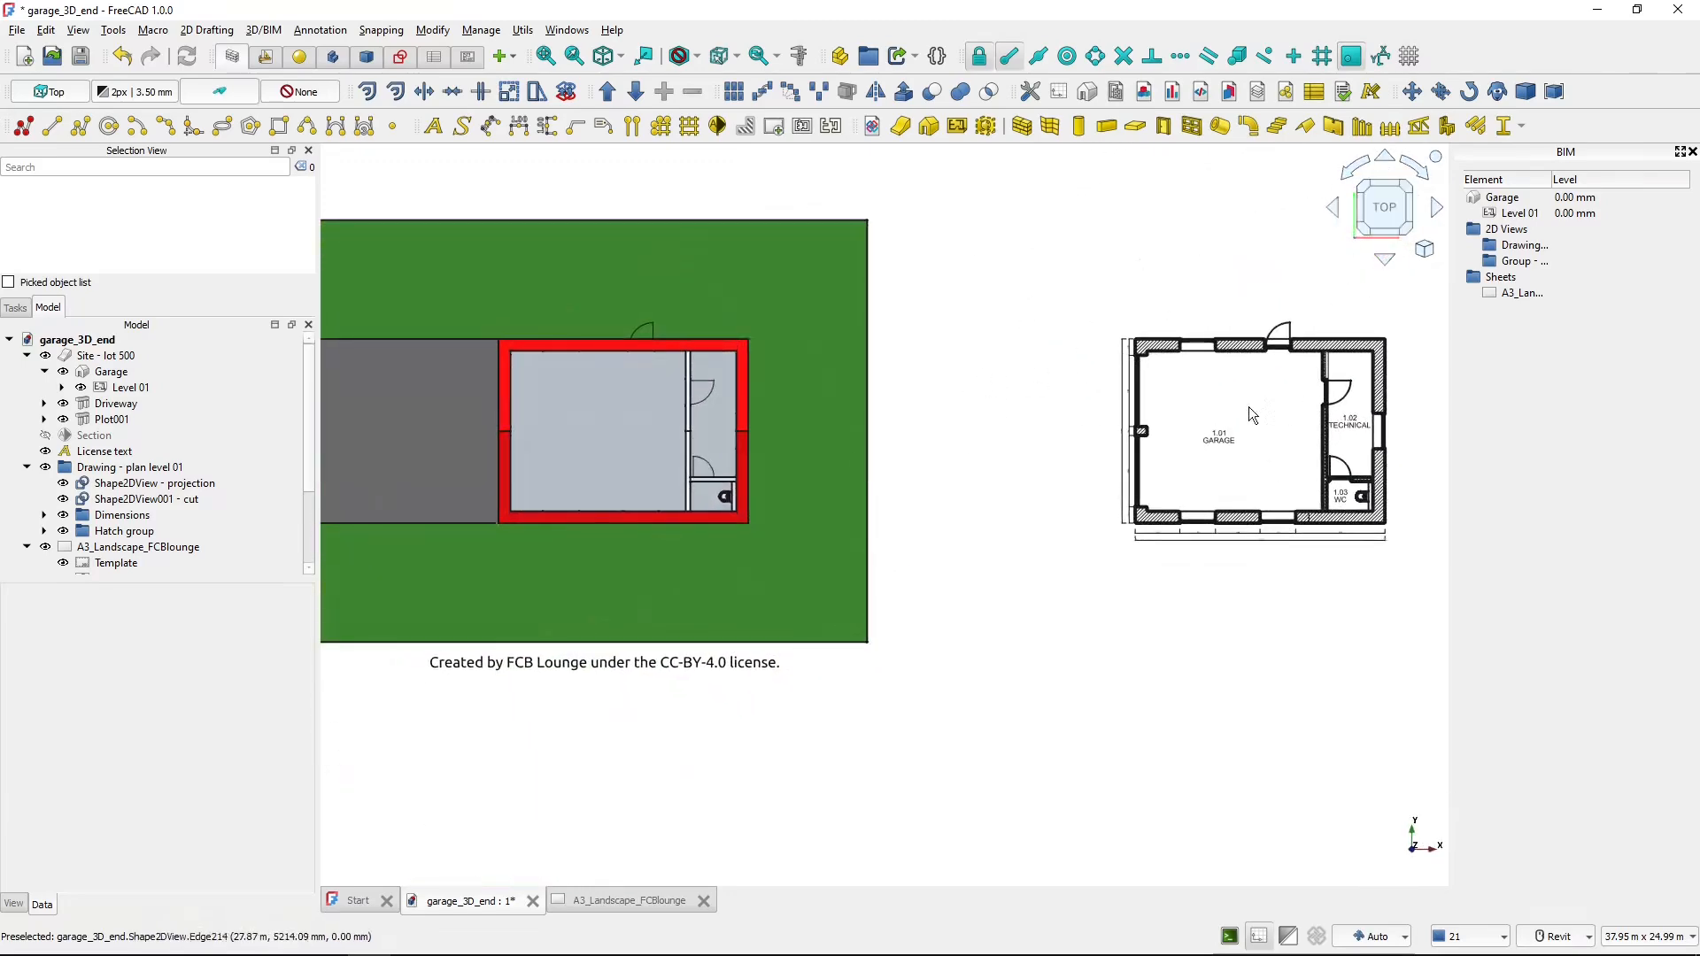
scroll(522, 473, up, 3)
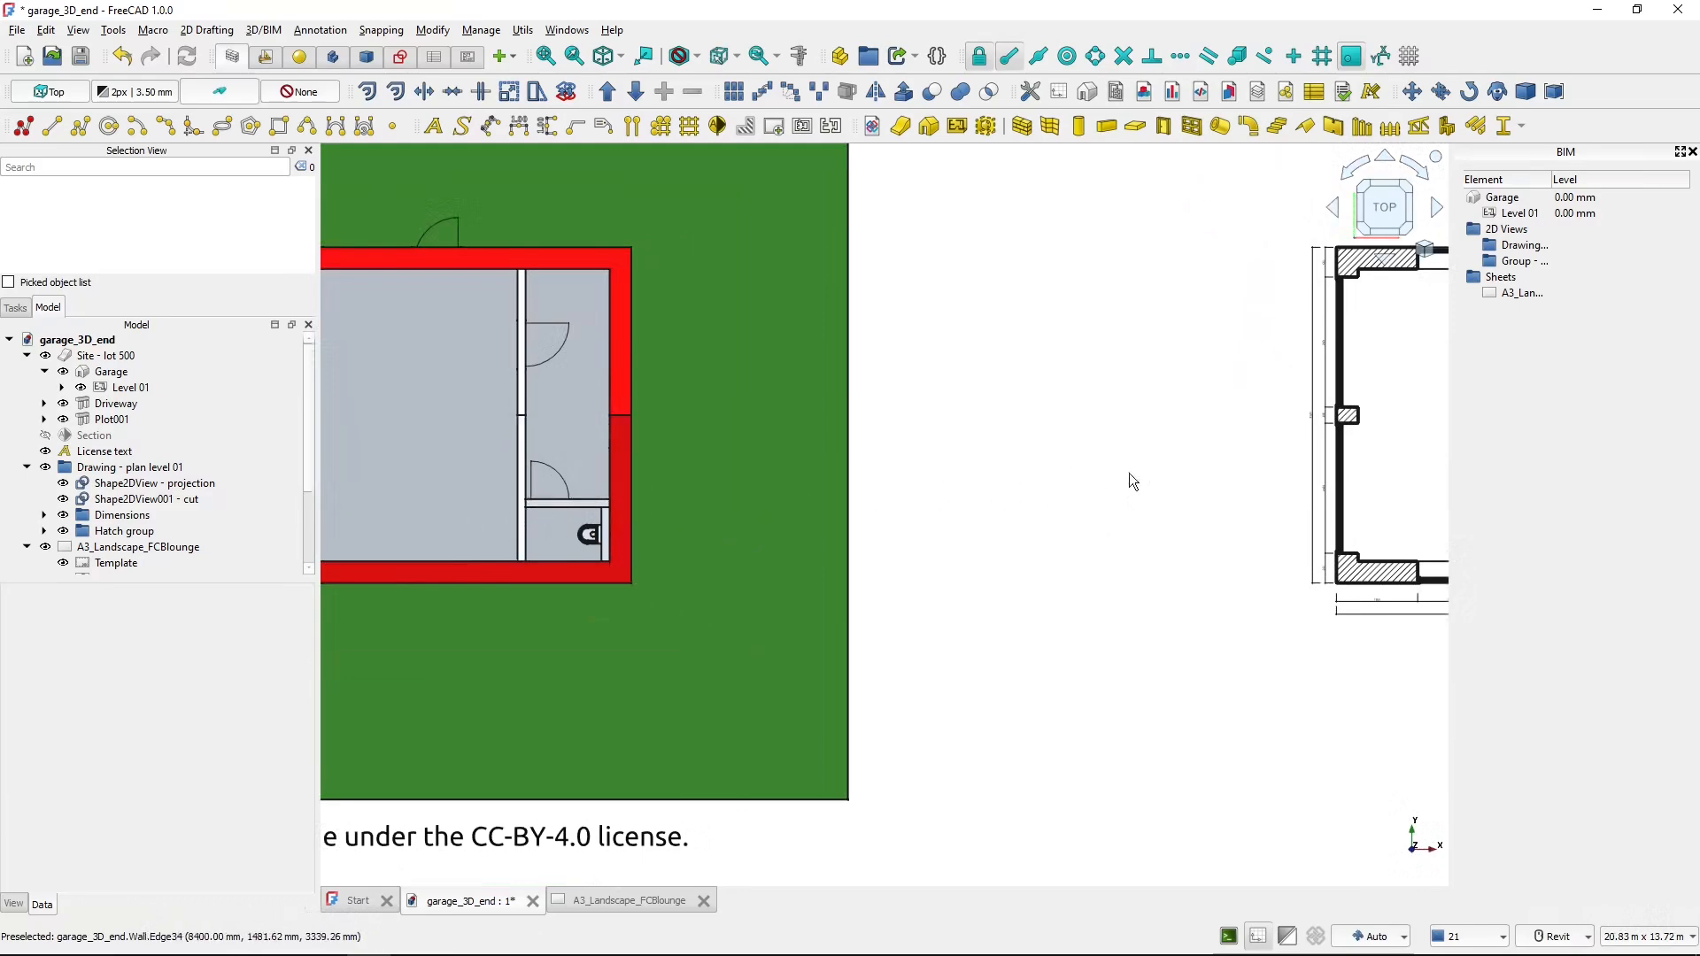
middle_drag(1129, 473, 745, 486)
scroll(929, 532, up, 8)
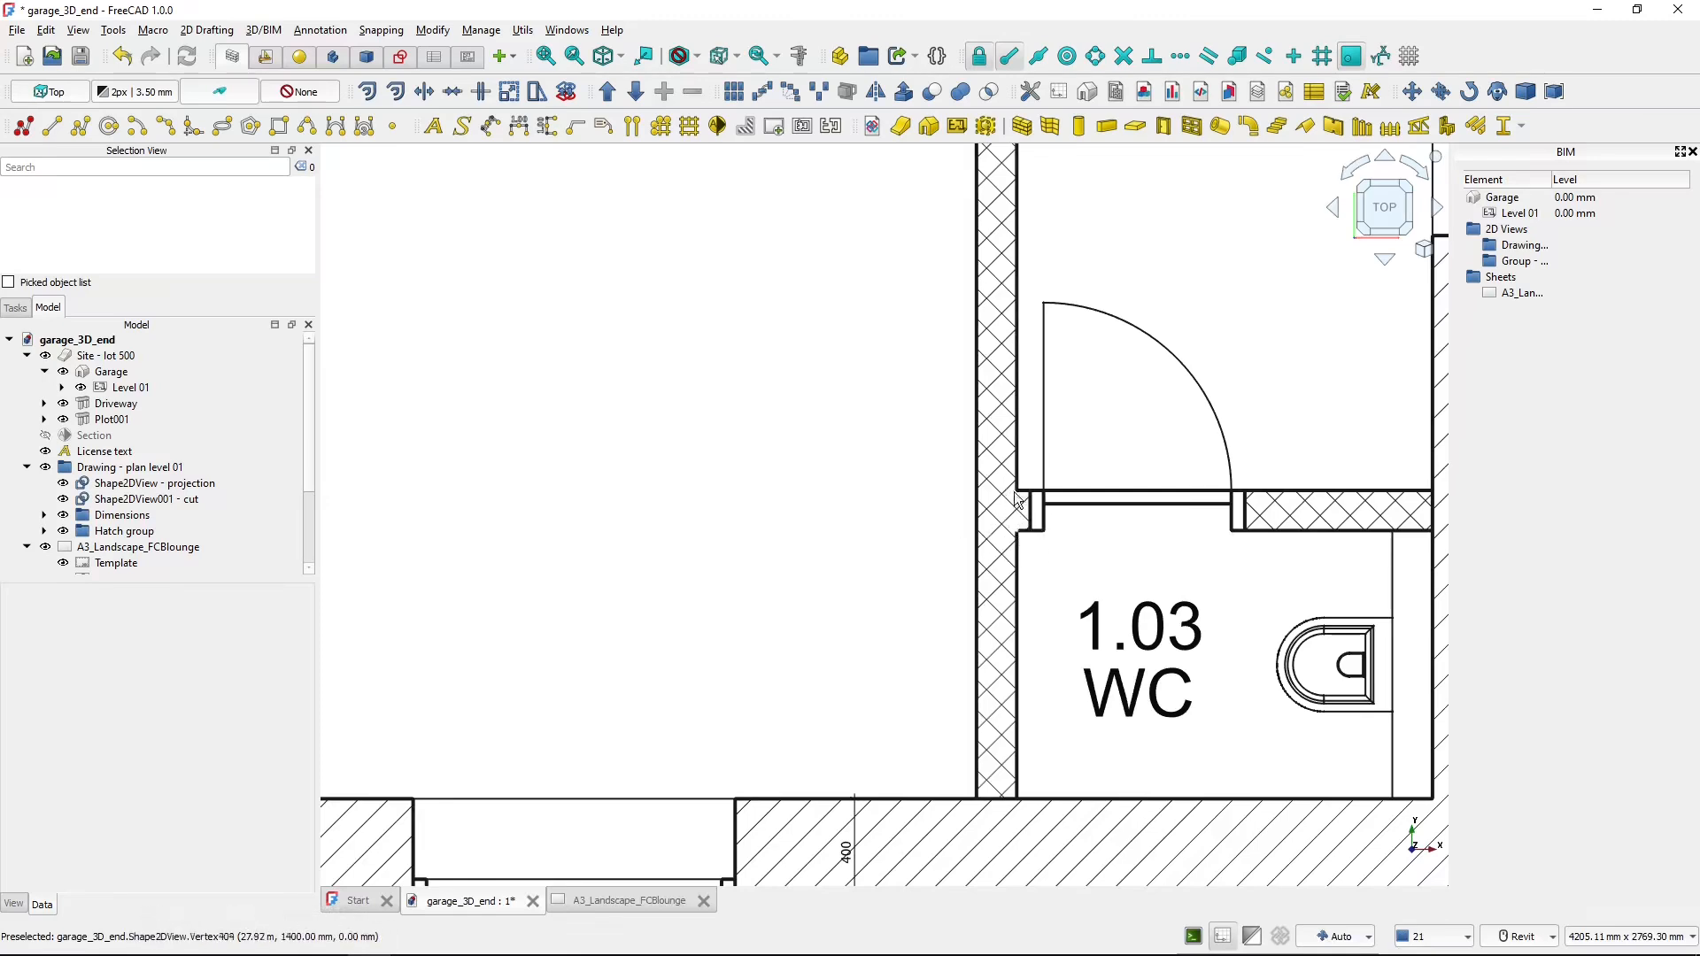
scroll(1017, 509, down, 10)
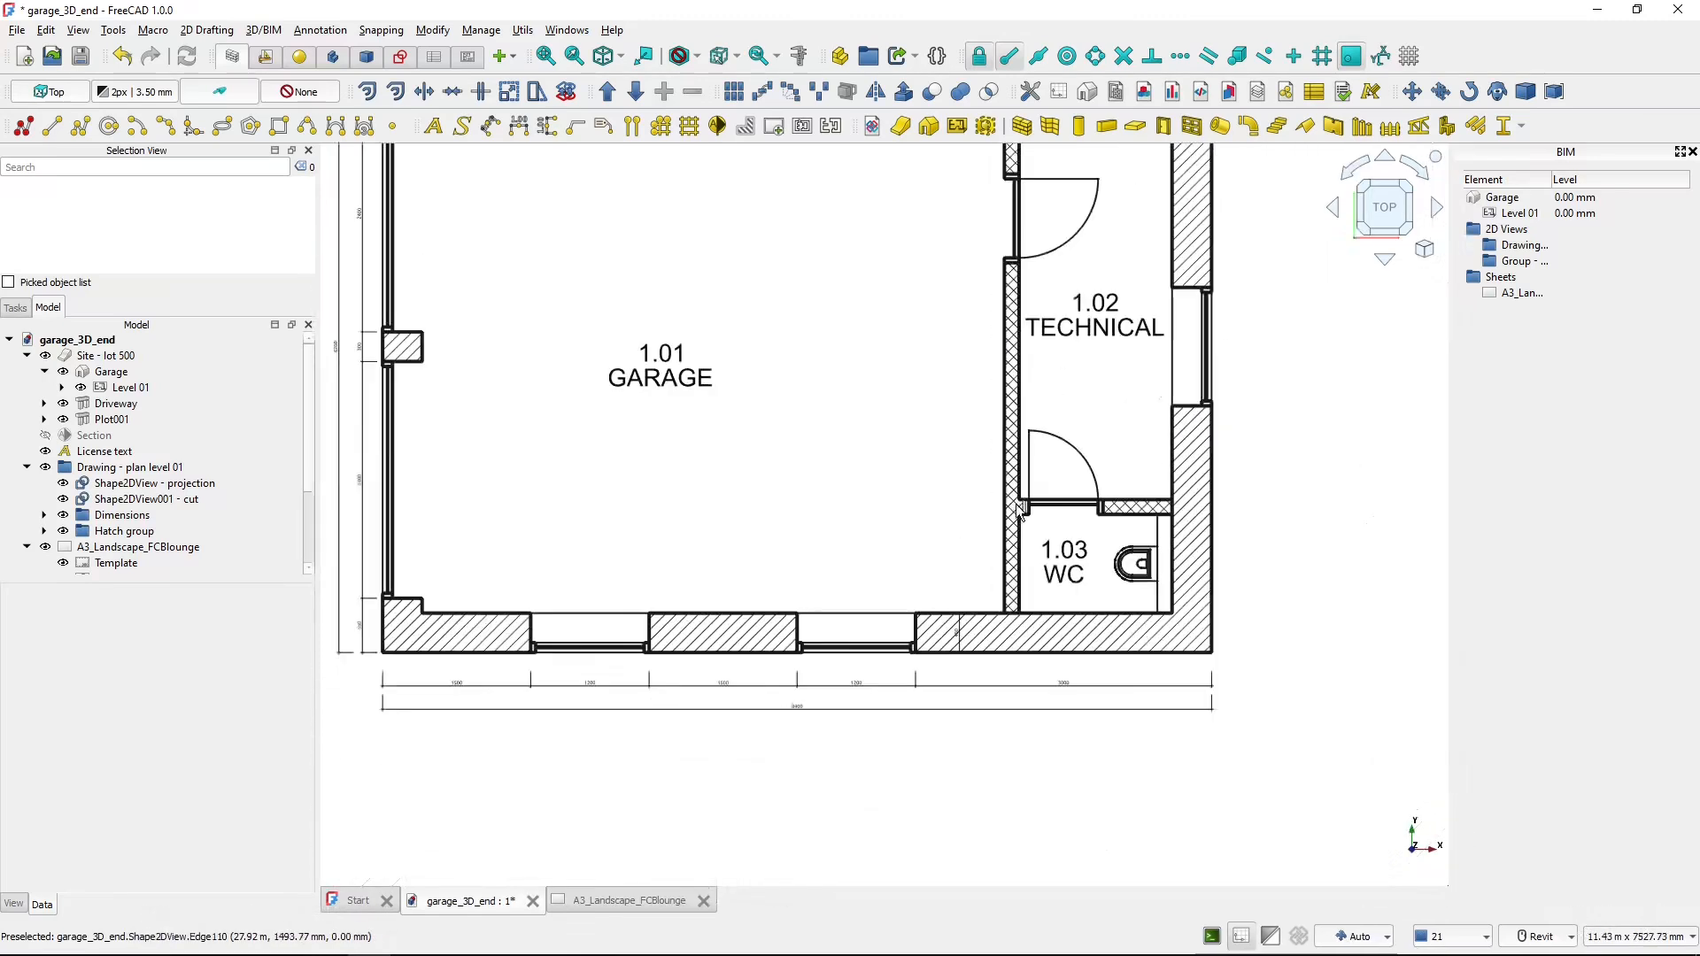
middle_drag(706, 540, 866, 540)
scroll(1087, 544, up, 7)
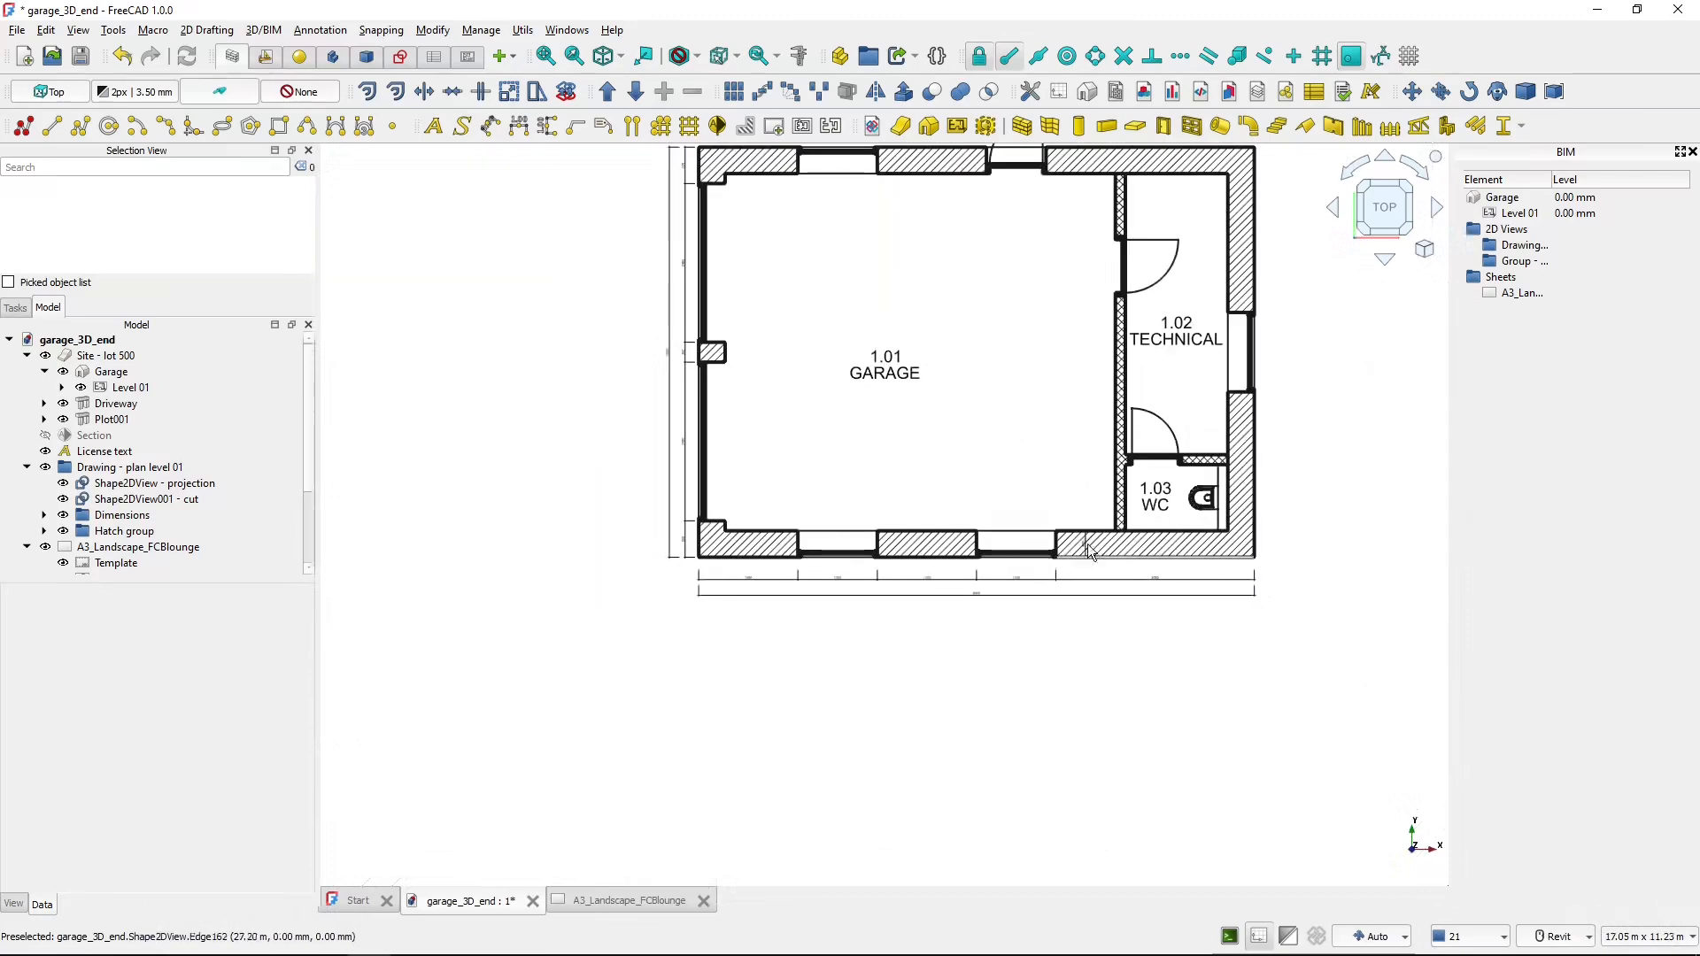
scroll(1122, 528, up, 1)
middle_drag(1123, 524, 917, 614)
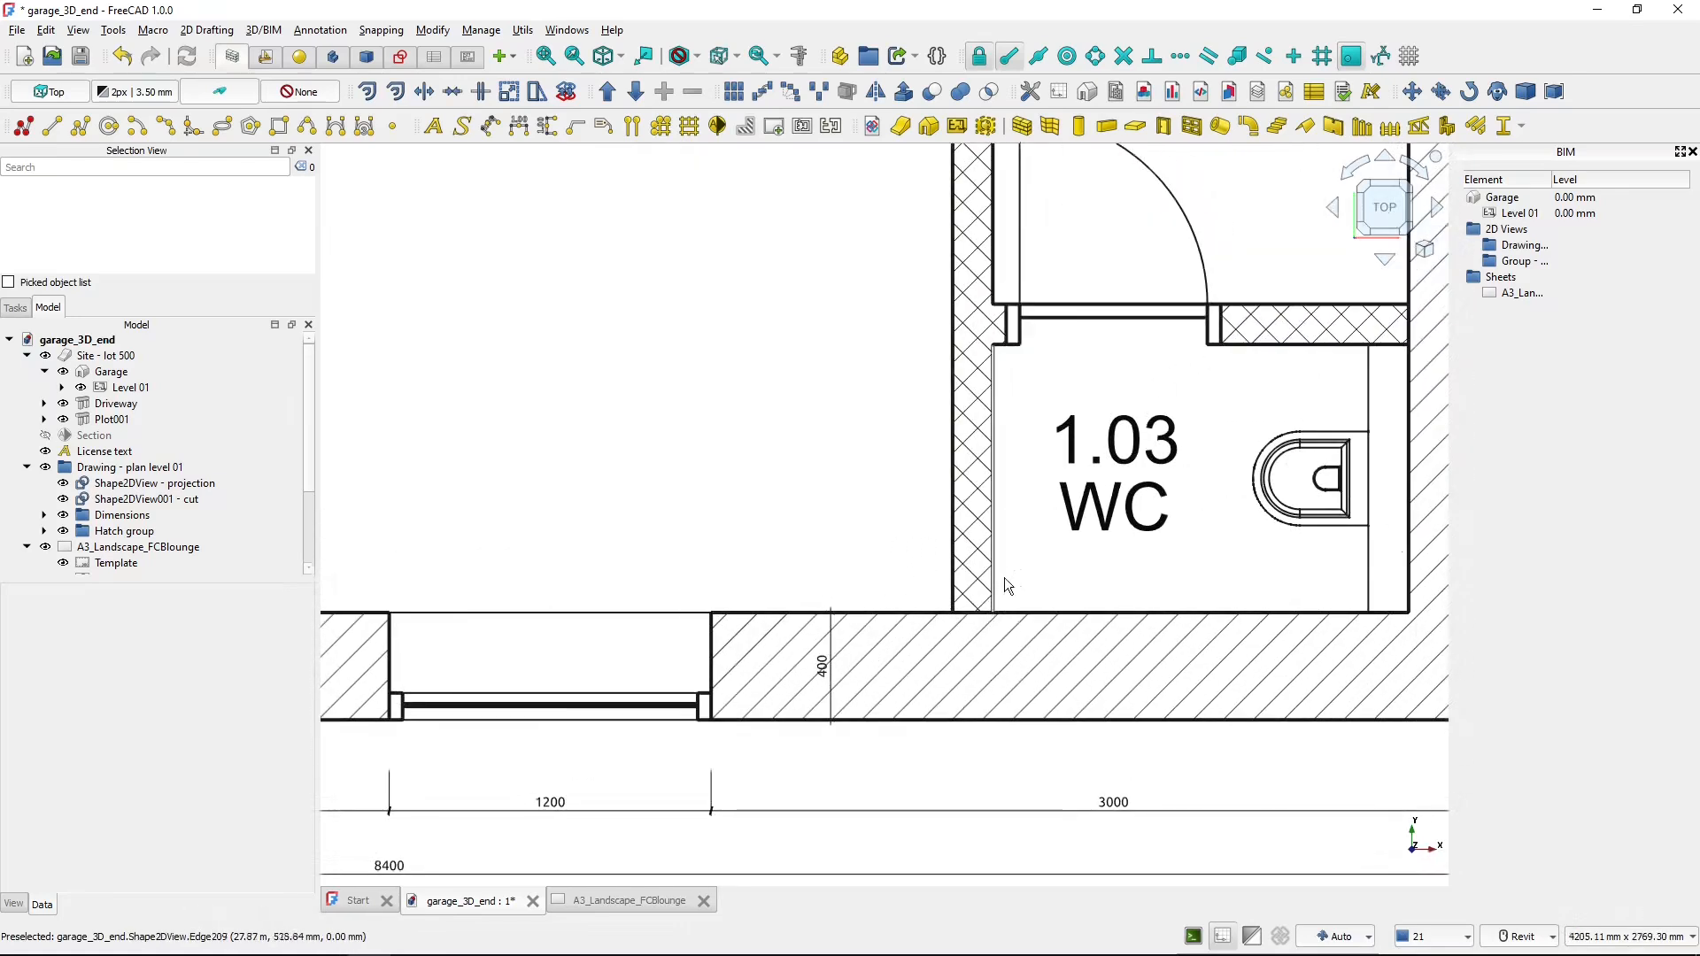
scroll(836, 533, down, 2)
scroll(836, 533, down, 8)
scroll(783, 492, up, 2)
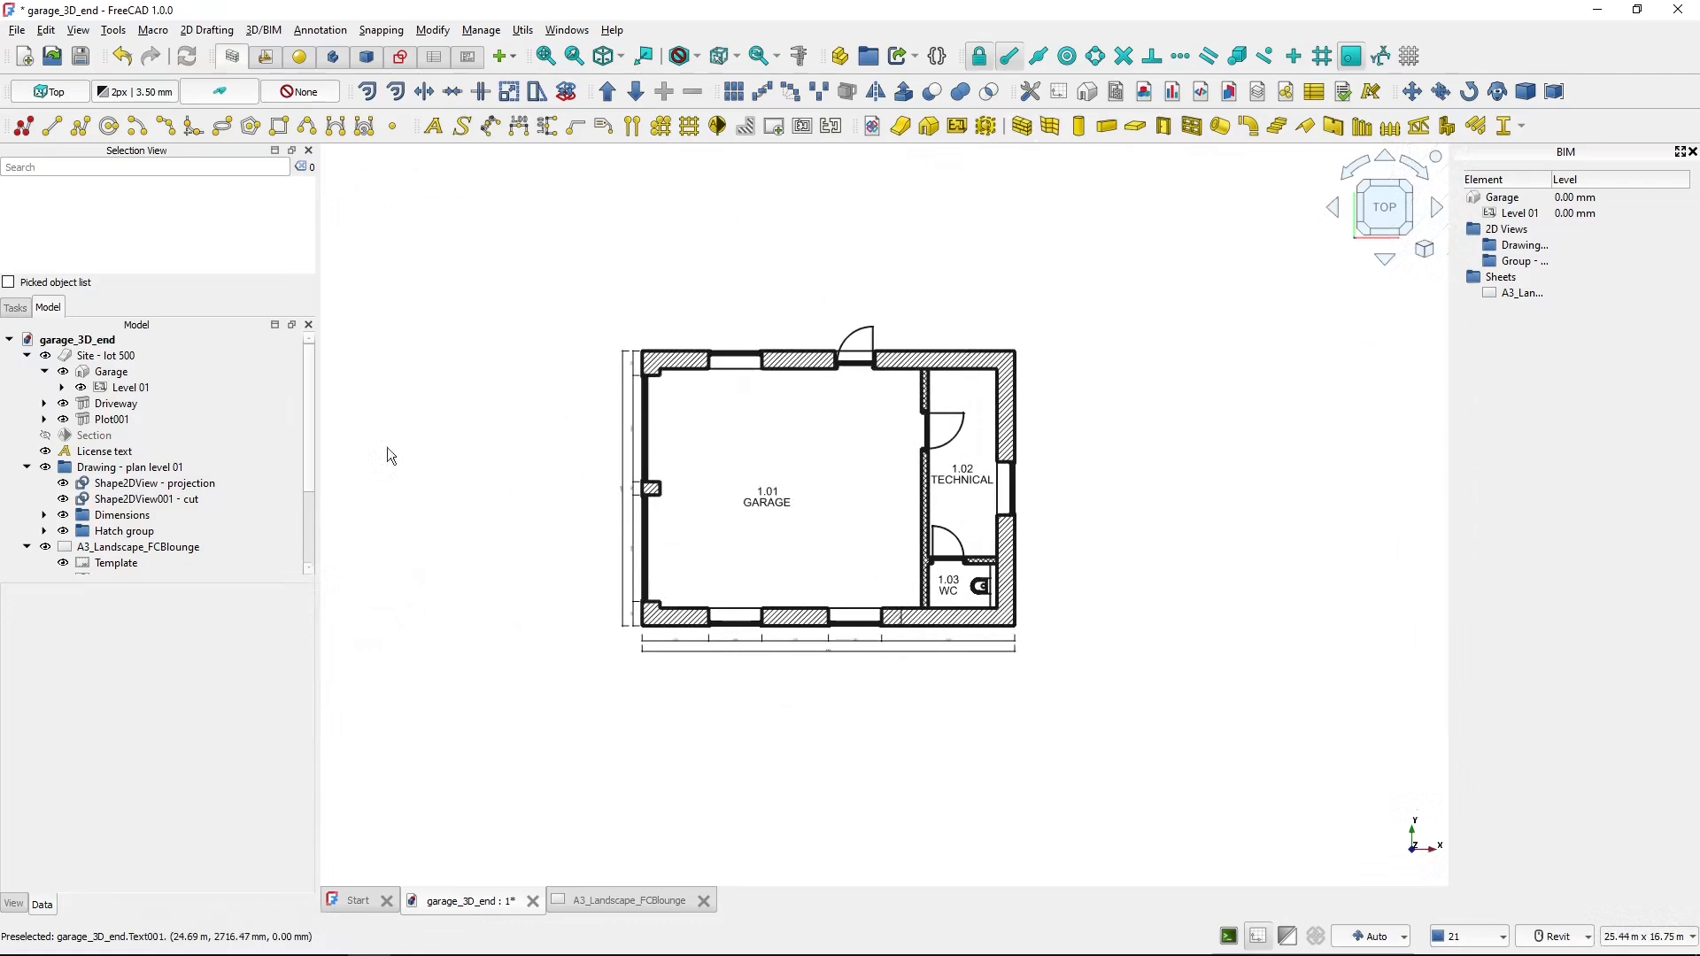
- Check the Fuse Arch setting of "Shape2DView001 - cut" and clear the selection
click(181, 501)
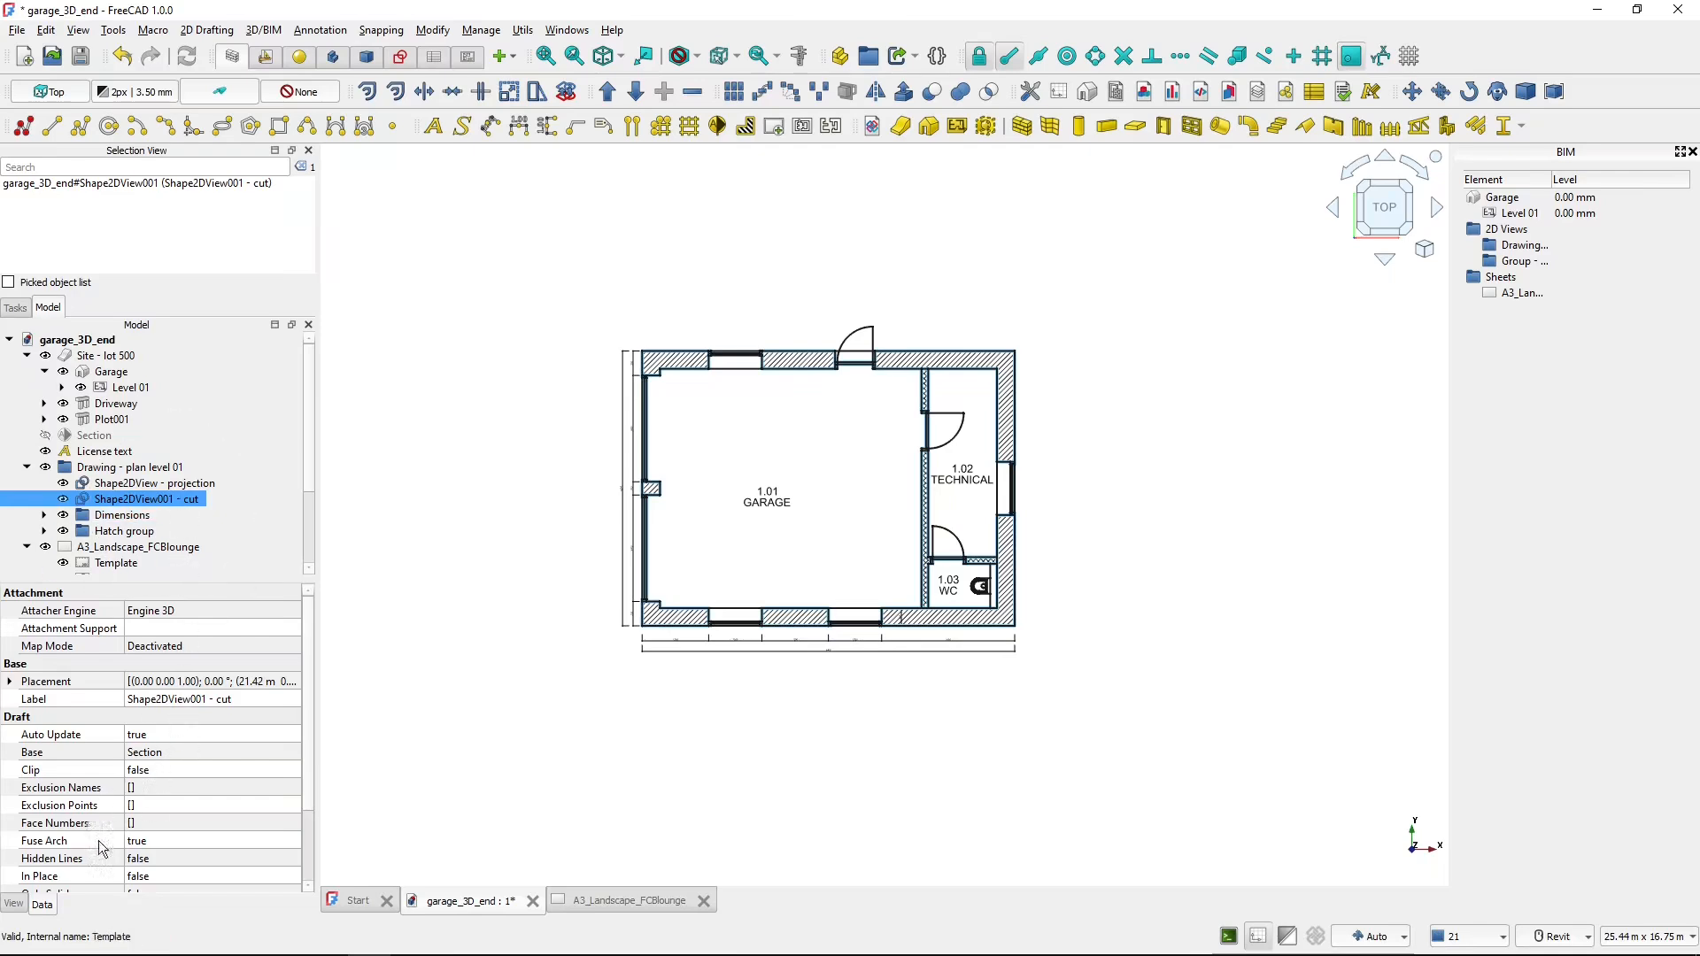
click(147, 839)
click(602, 744)
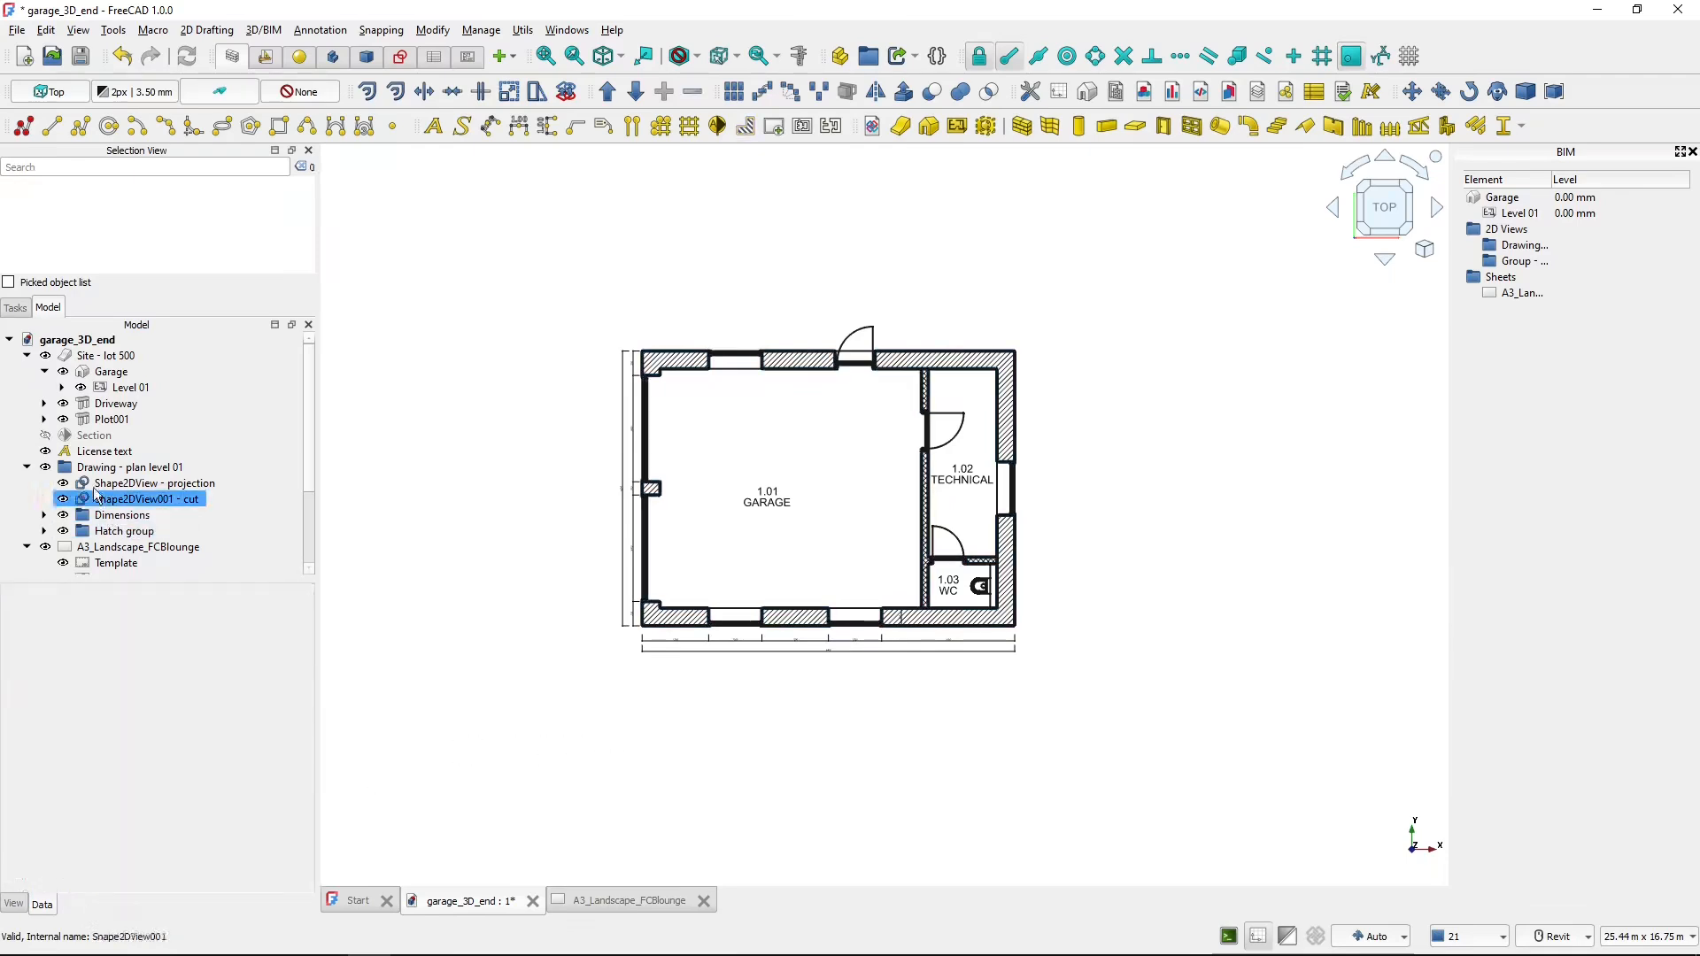
- Collapse the site, level 01 drawing, A3 sheet and Materials groups in the model tree
click(27, 355)
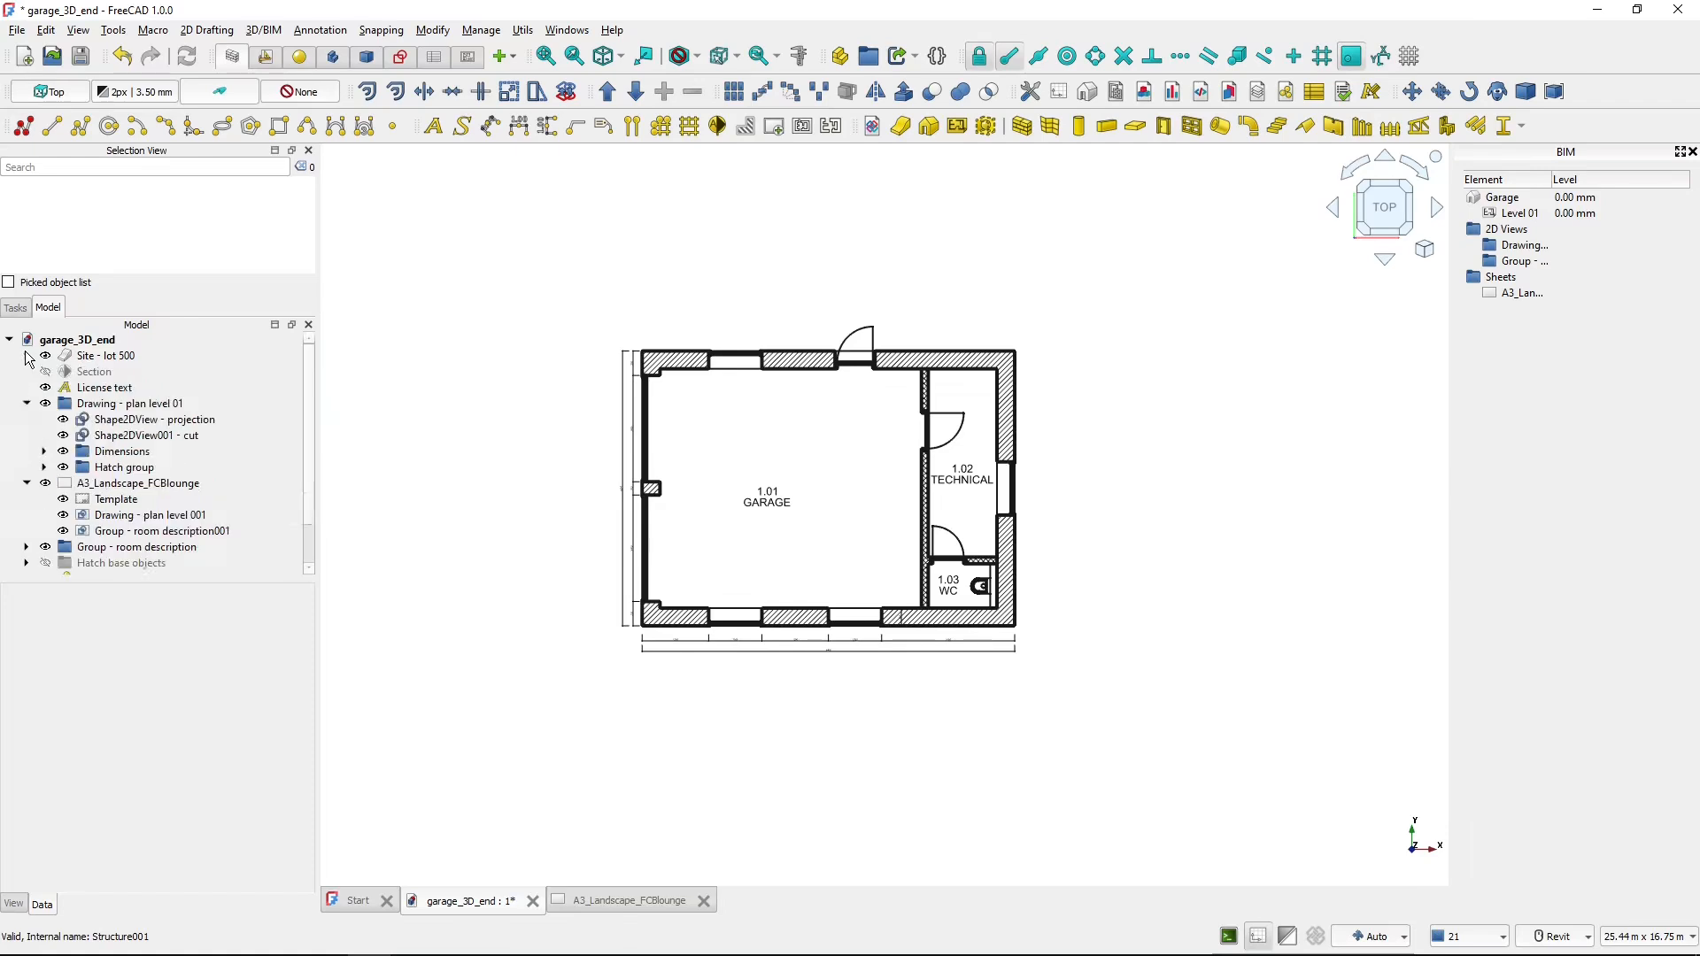
click(27, 403)
click(26, 419)
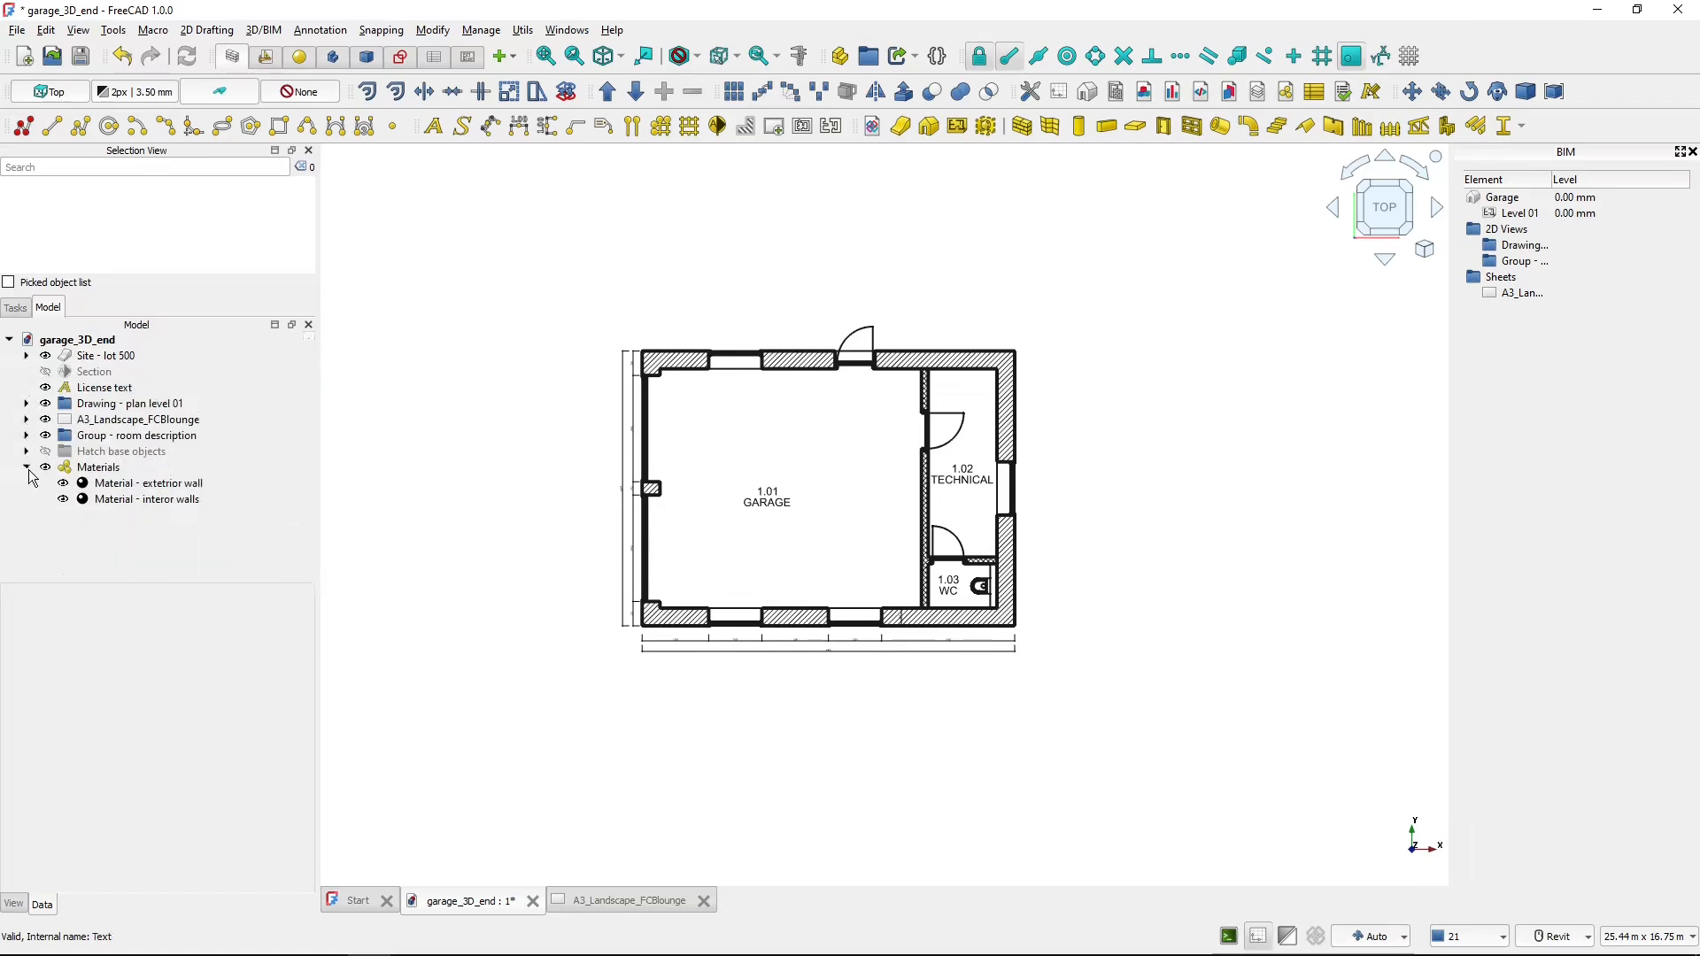
click(28, 467)
- View the garage model in 3D, and open the A3_Landscape_FCBlounge sheet with the whole page fitted to view
scroll(639, 582, down, 3)
shift+middle_drag(672, 600, 742, 510)
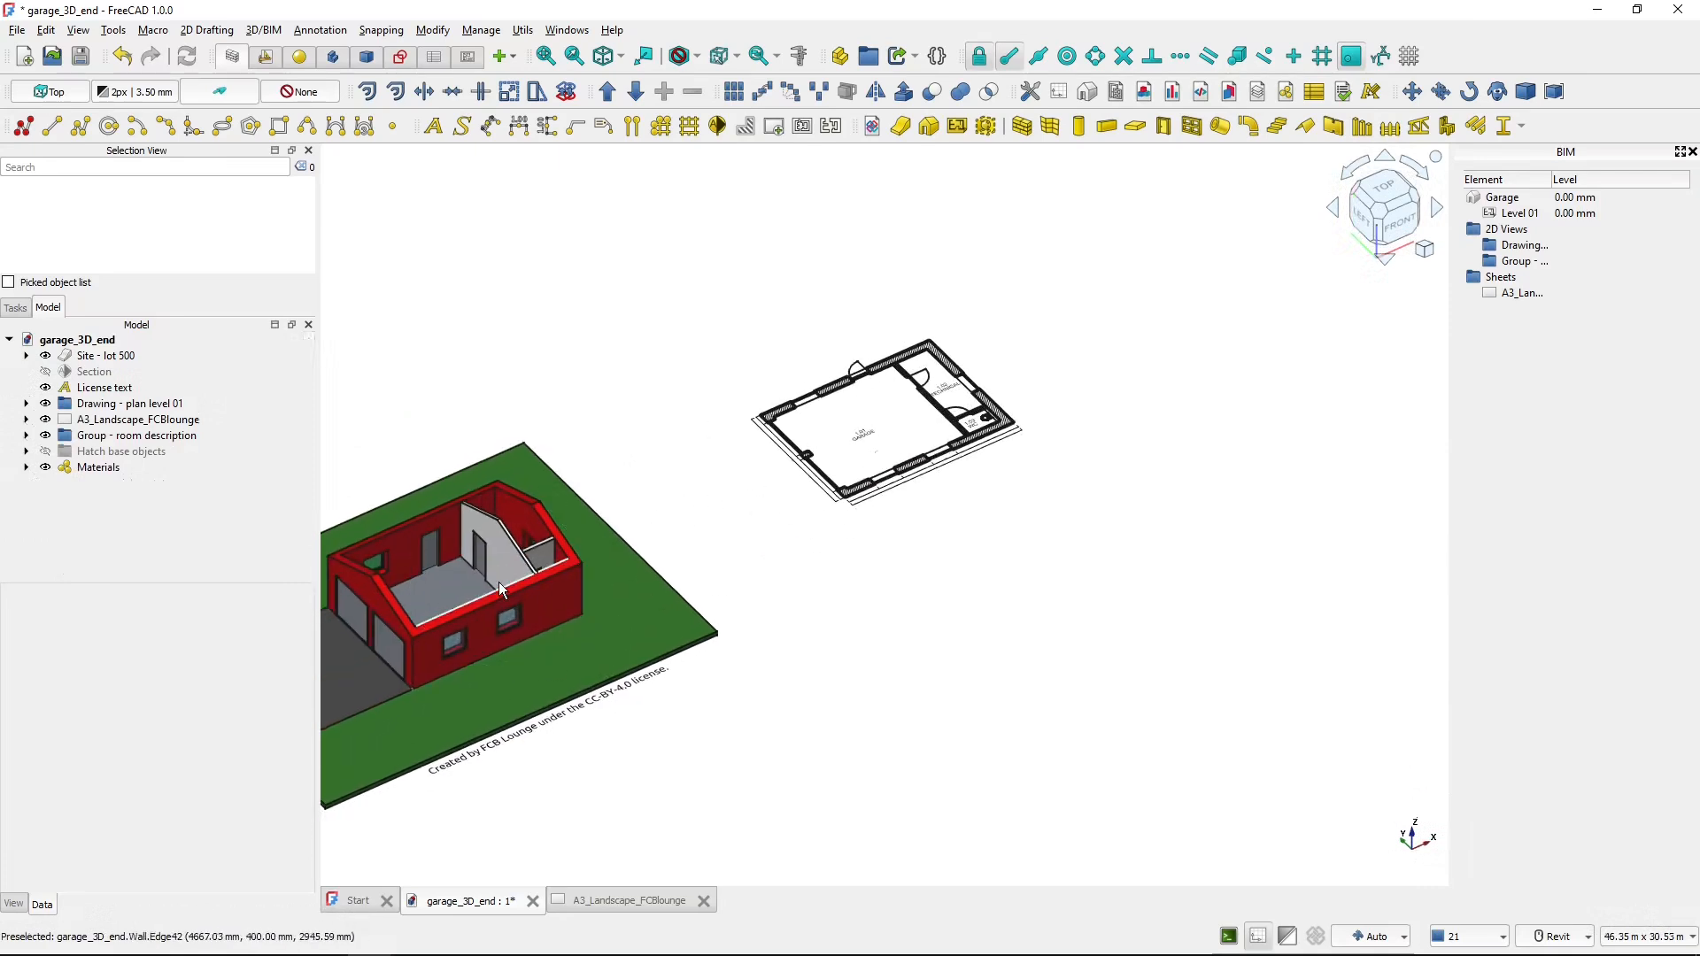
click(613, 901)
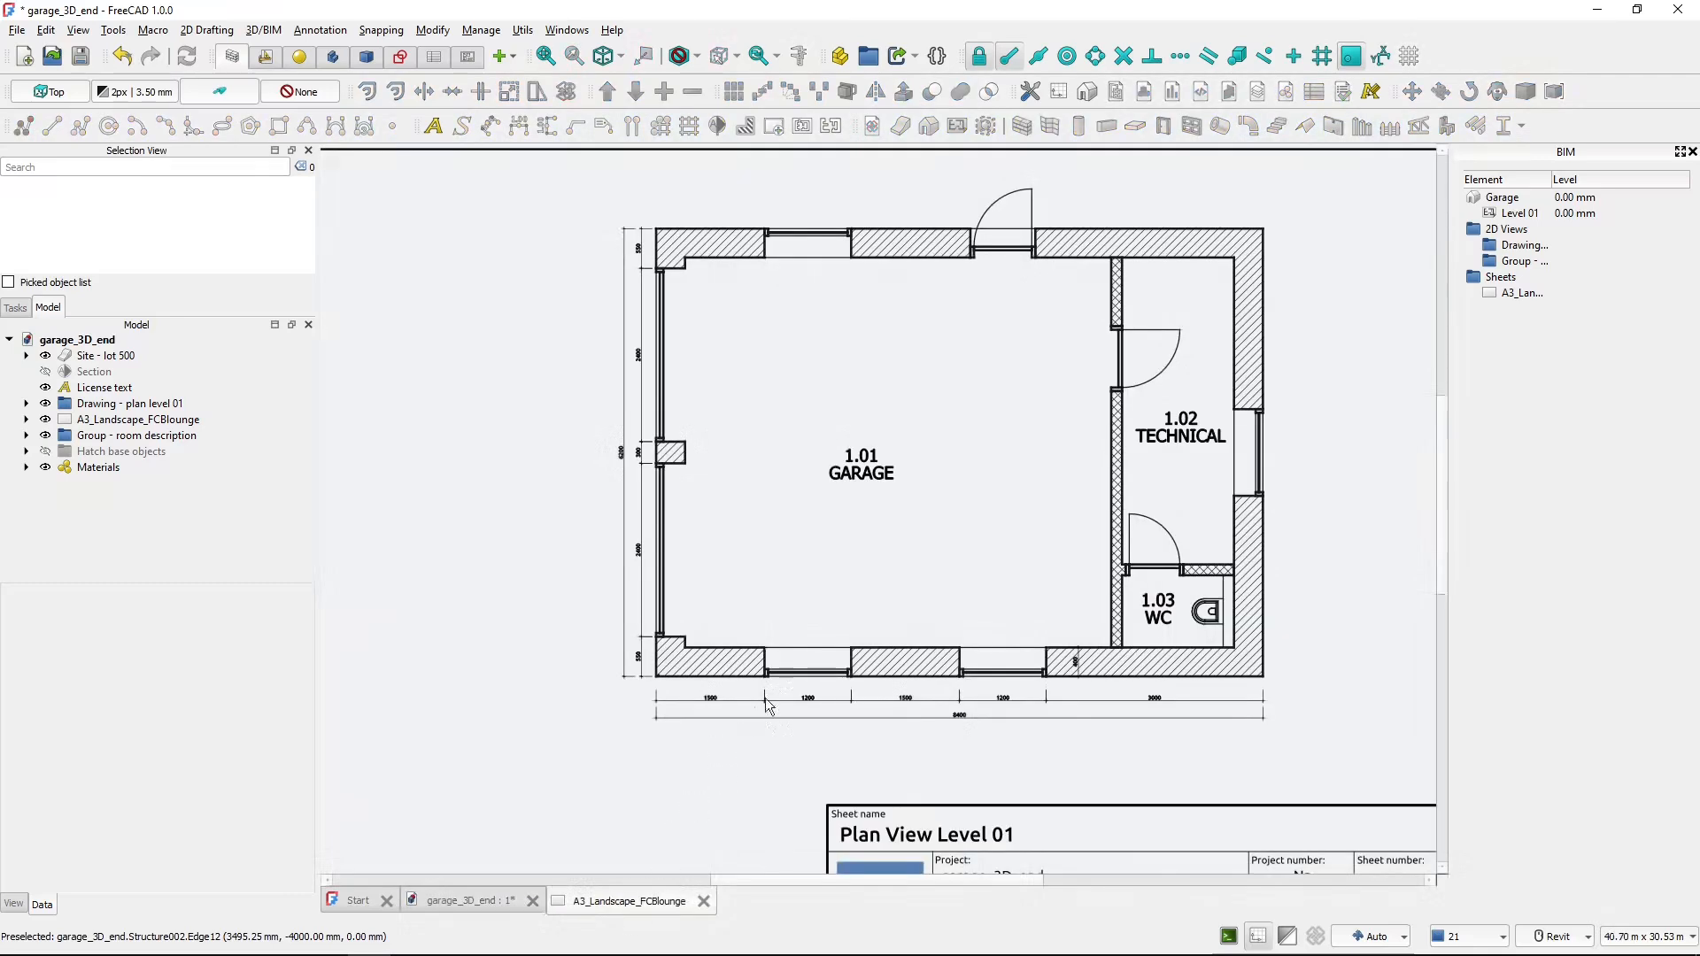
key(v)
key(f)
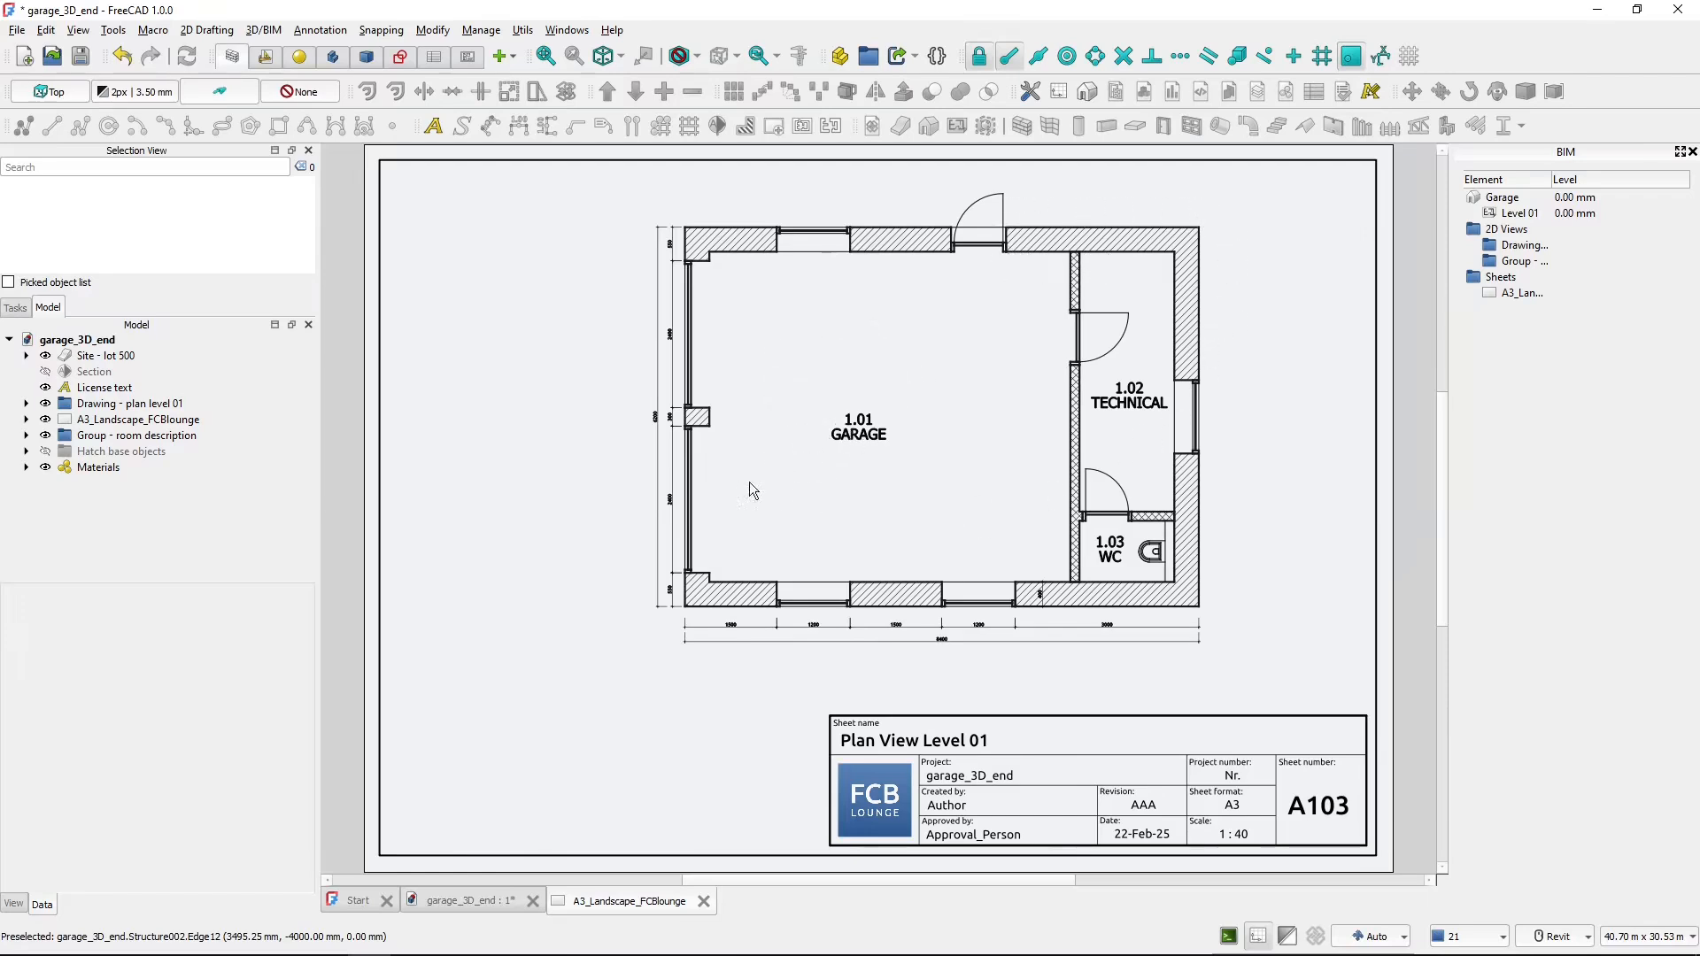
click(673, 501)
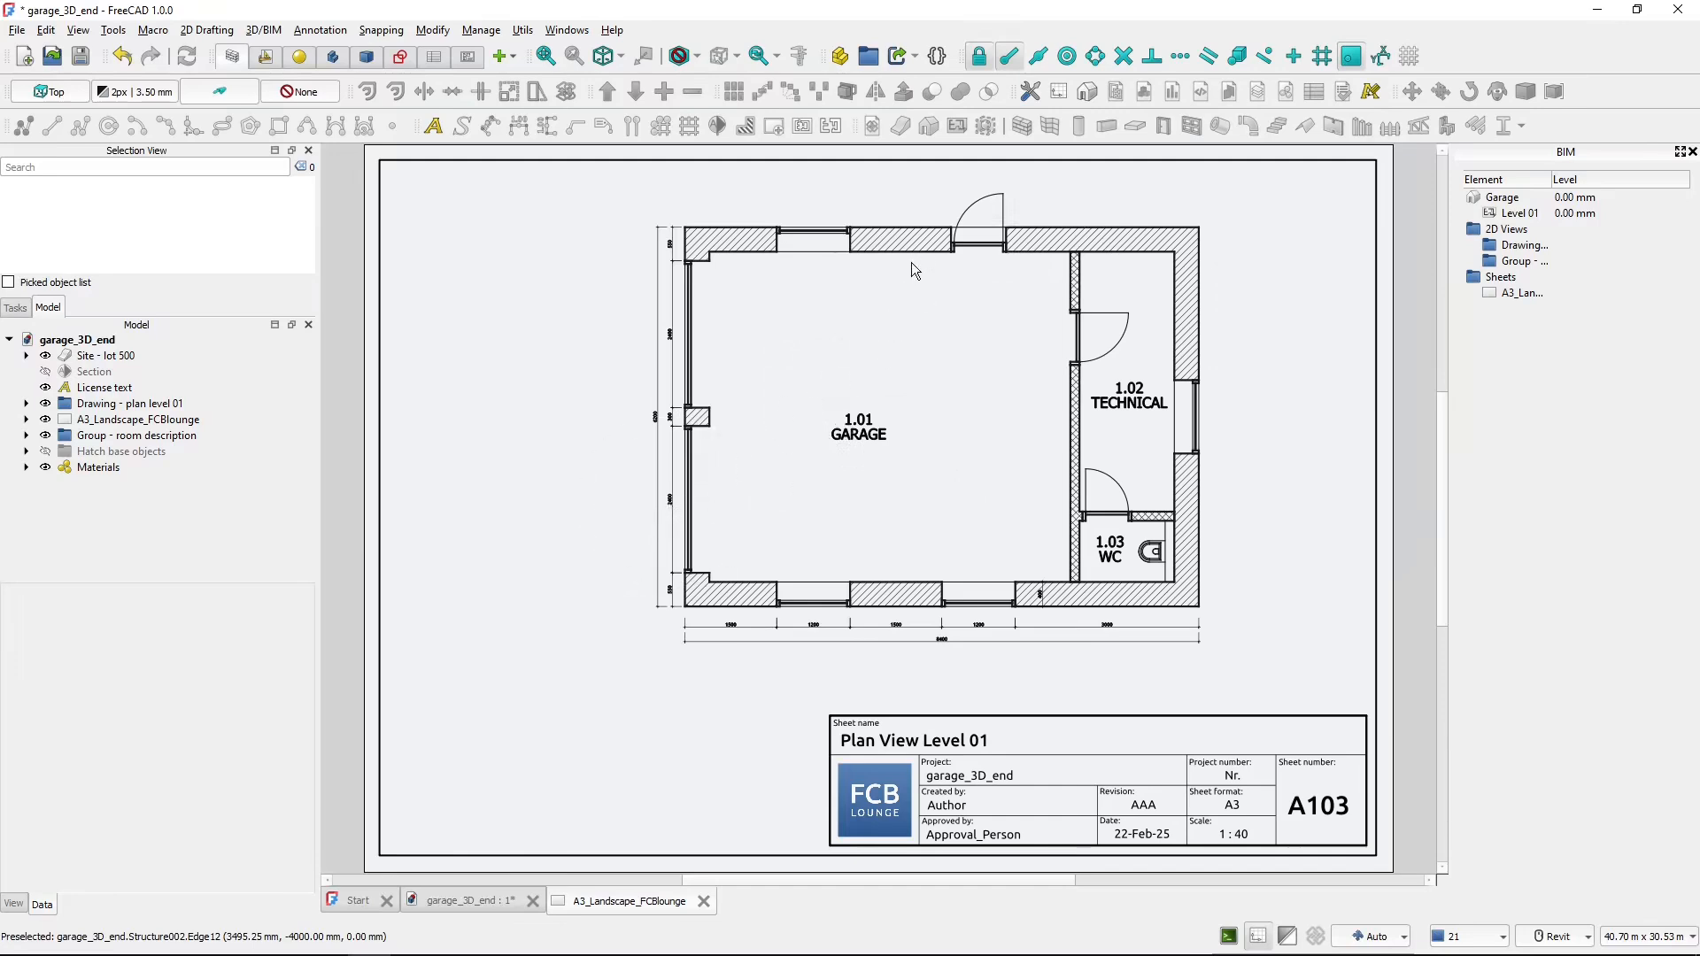